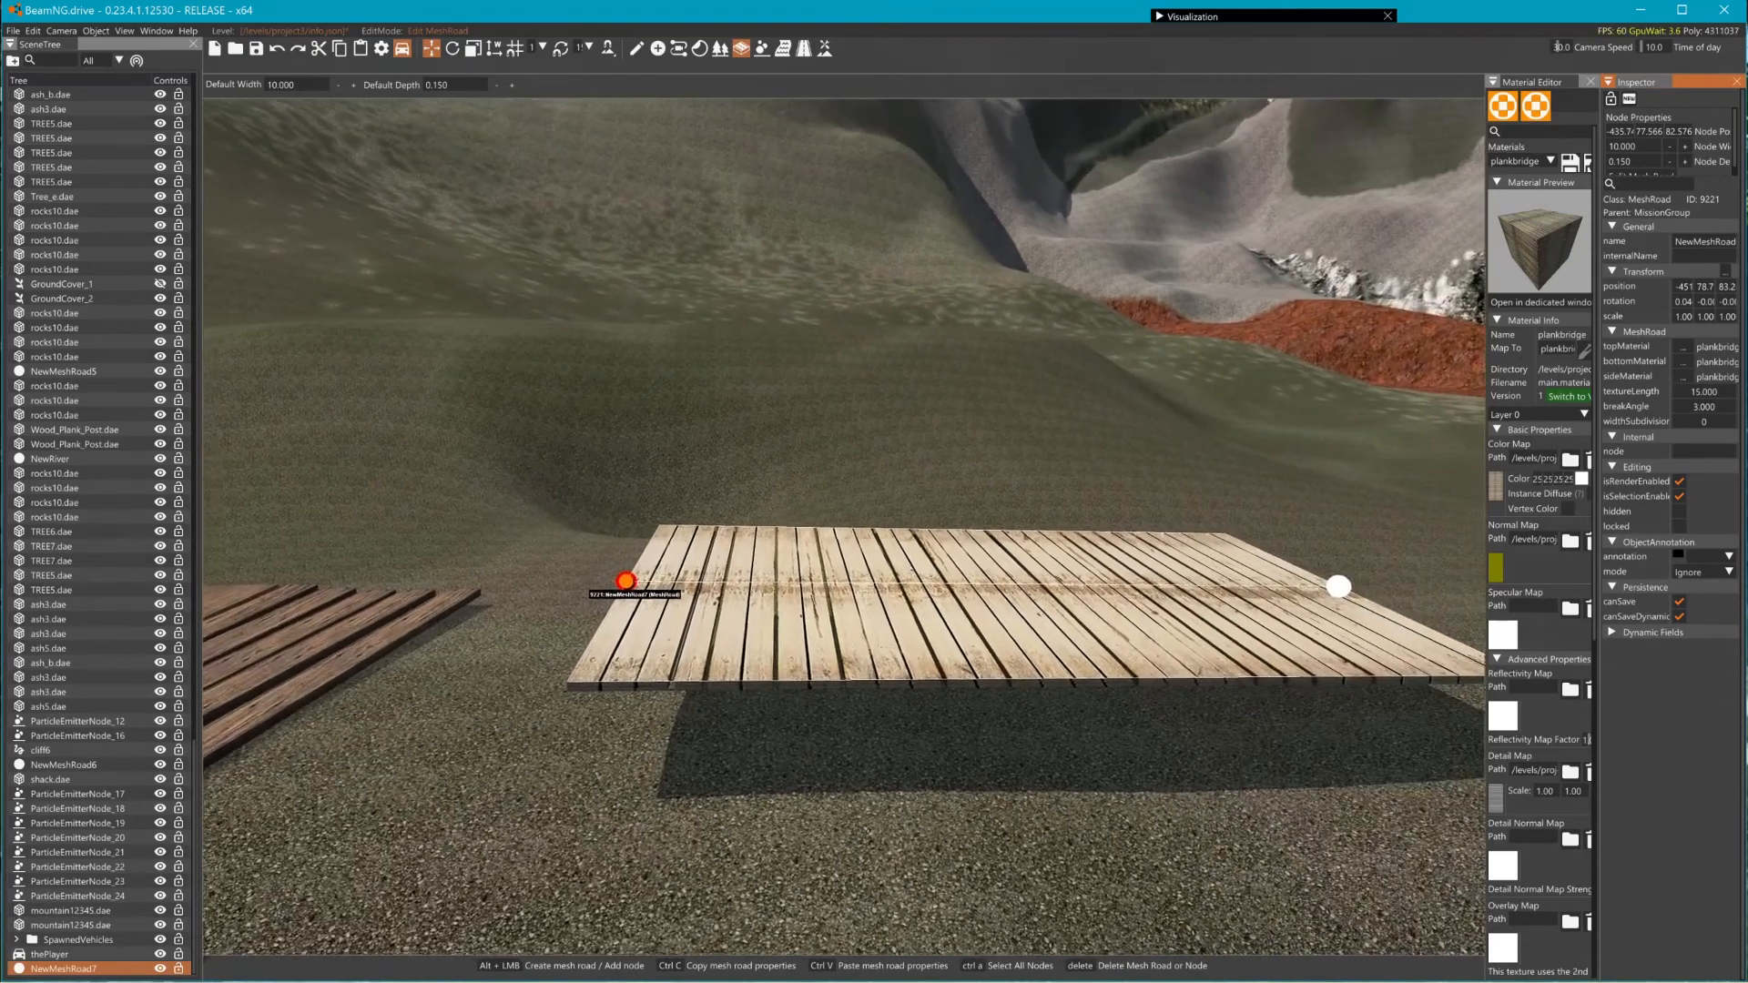
# - Draw a trial mesh road 0.150 deep on the slope behind the light plank bridge and delete it
pyautogui.click(644, 459)
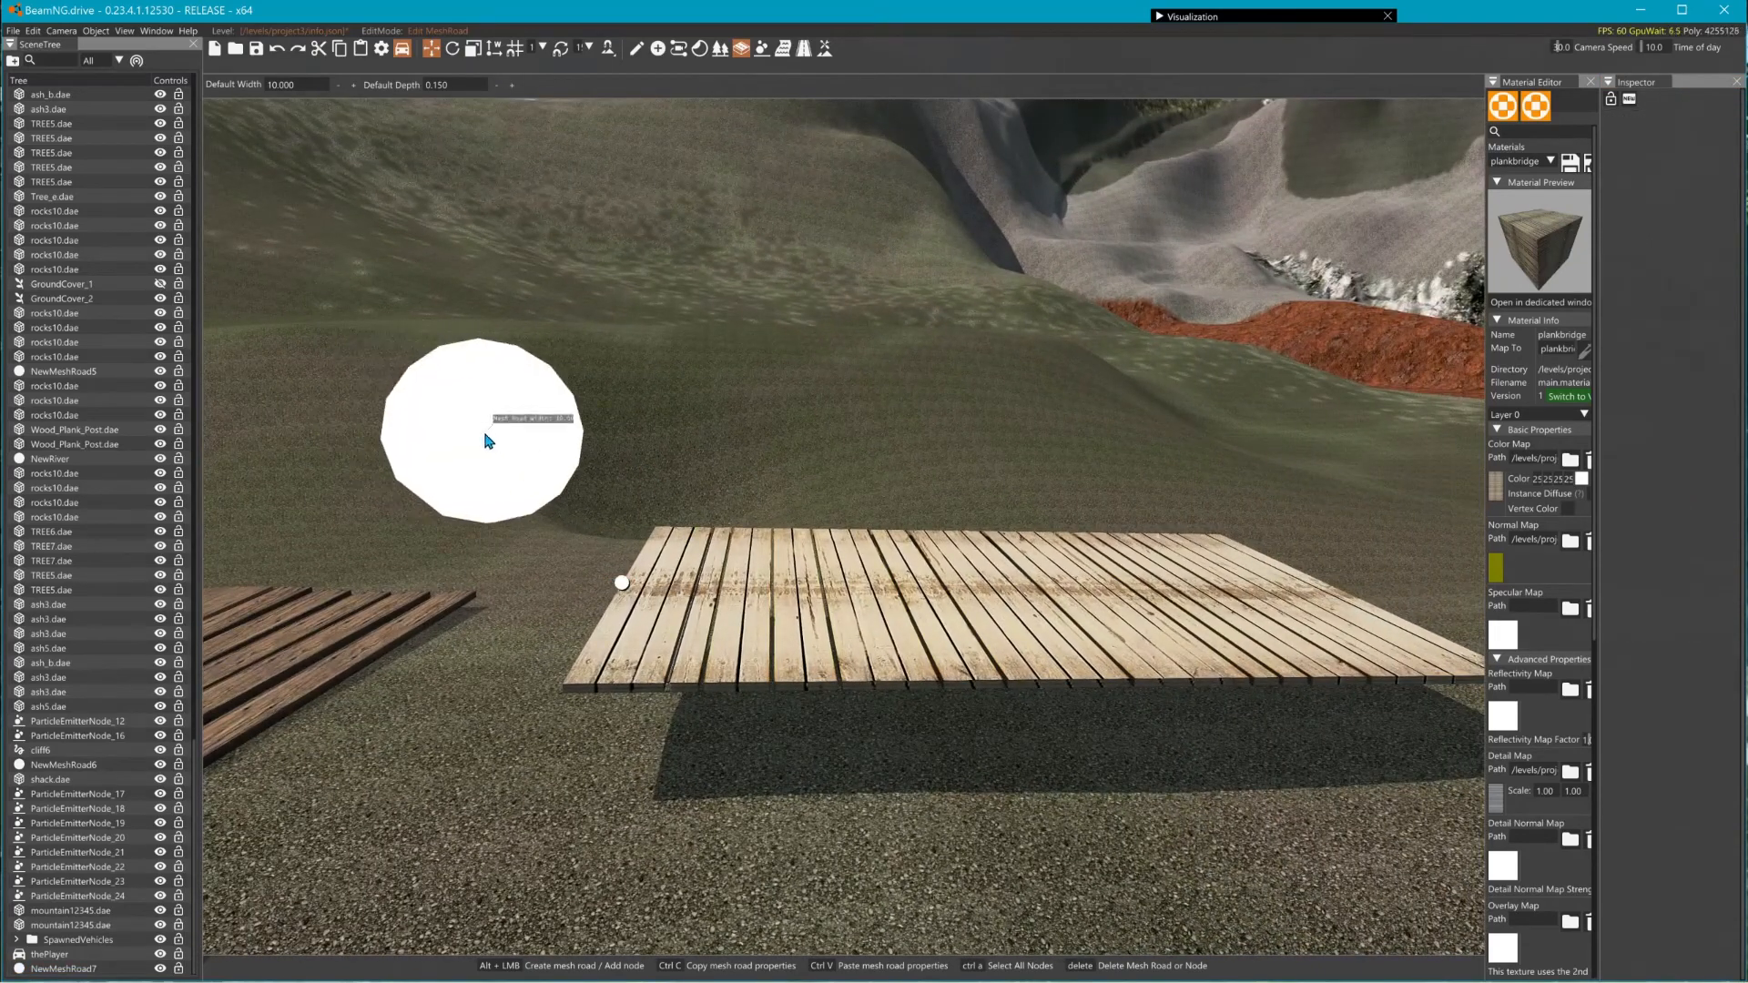
pyautogui.keyDown('alt'); pyautogui.moveTo(488, 437); pyautogui.dragTo(941, 433); pyautogui.keyUp('alt')
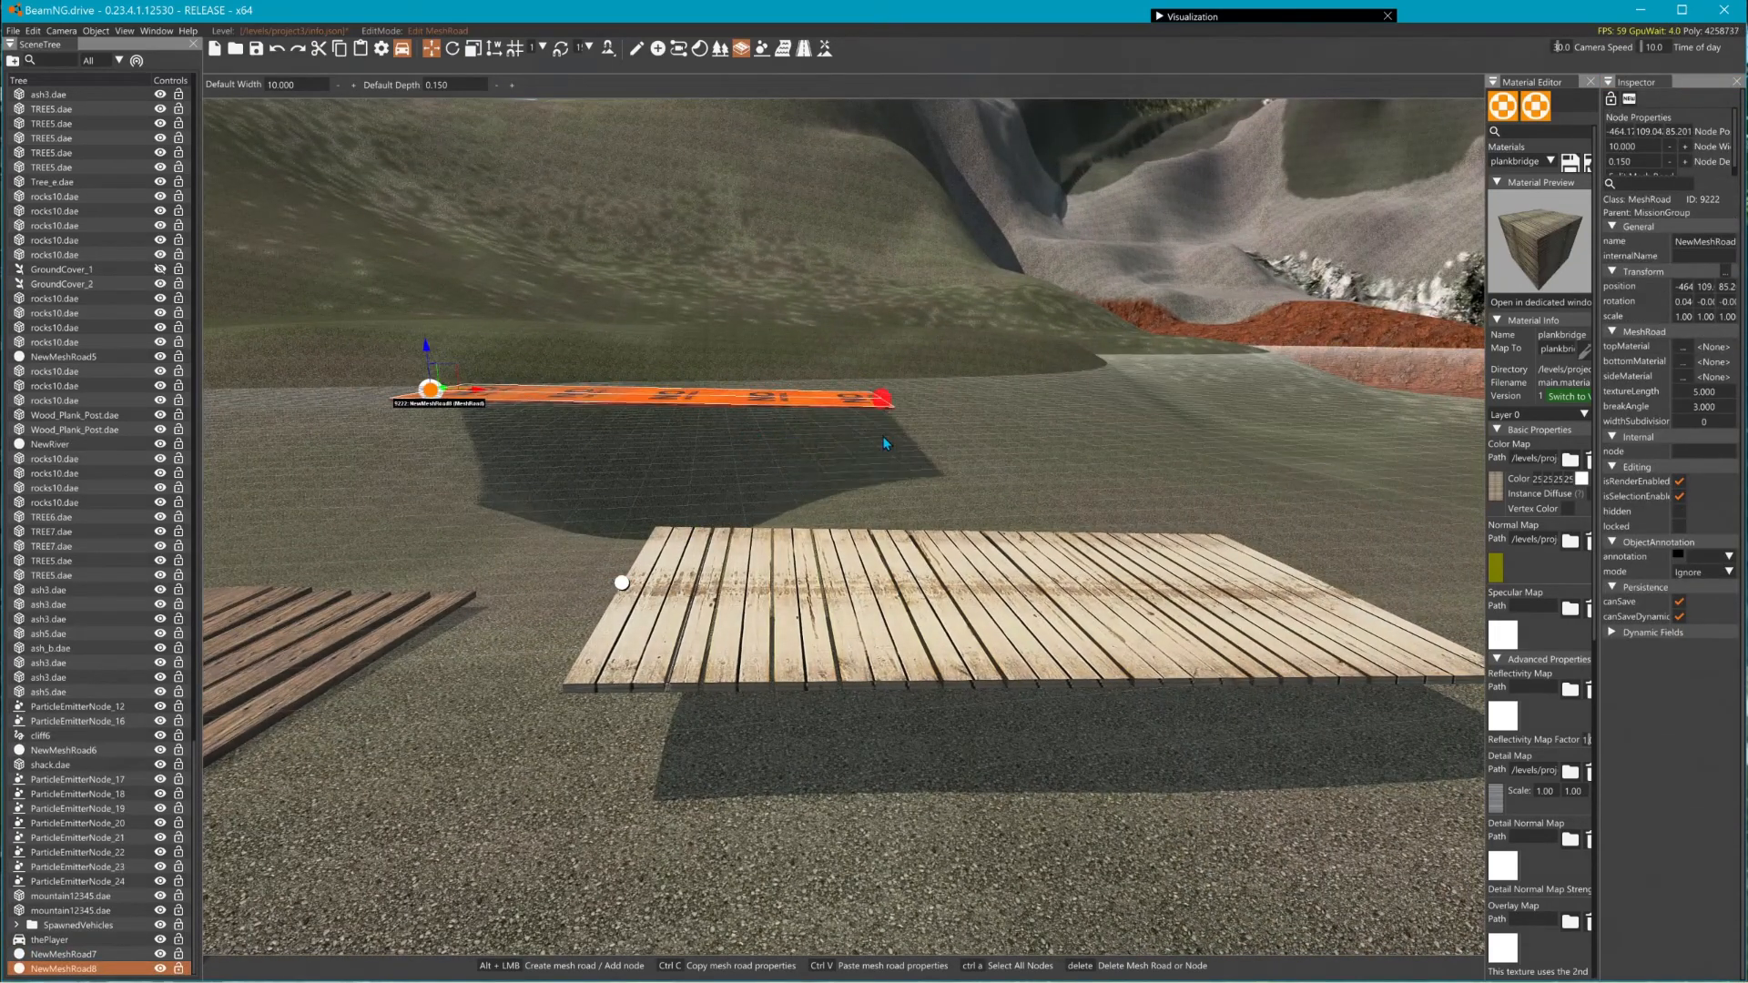
pyautogui.press('Delete')
# - Set the default depth to 5 and draw a mesh road across the dip behind the plank bridge
pyautogui.click(485, 102)
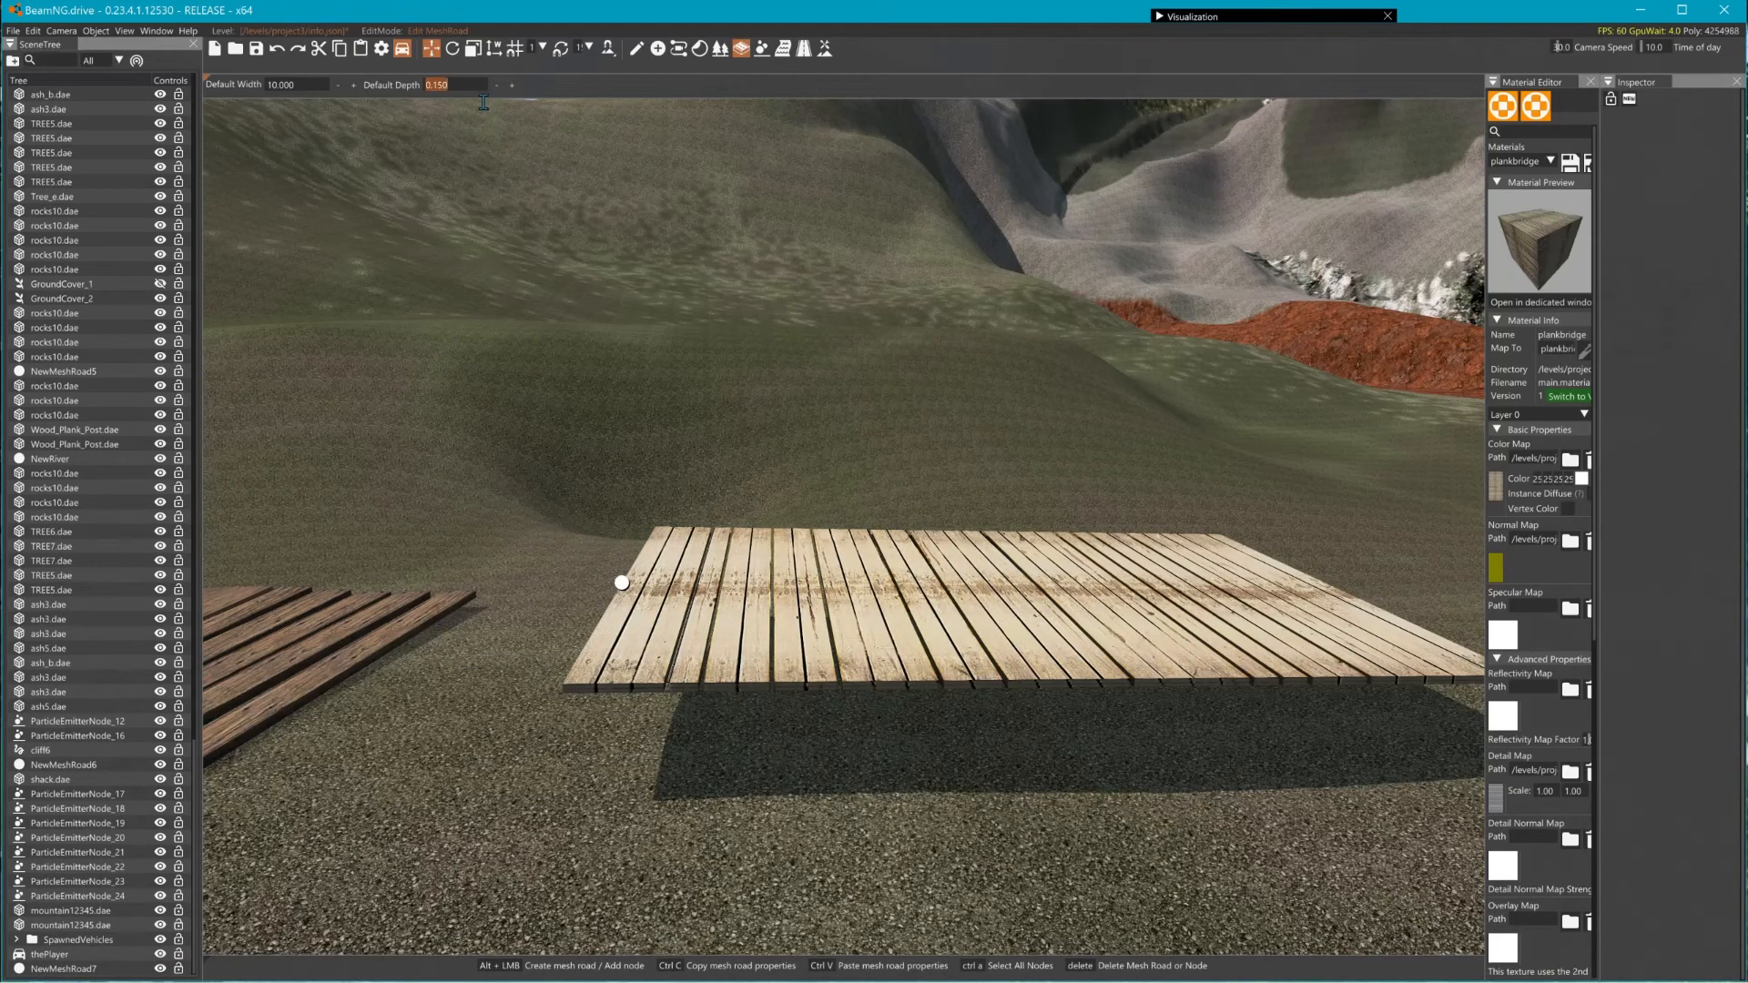
pyautogui.write('5')
pyautogui.keyDown('alt'); pyautogui.click(334, 366); pyautogui.keyUp('alt')
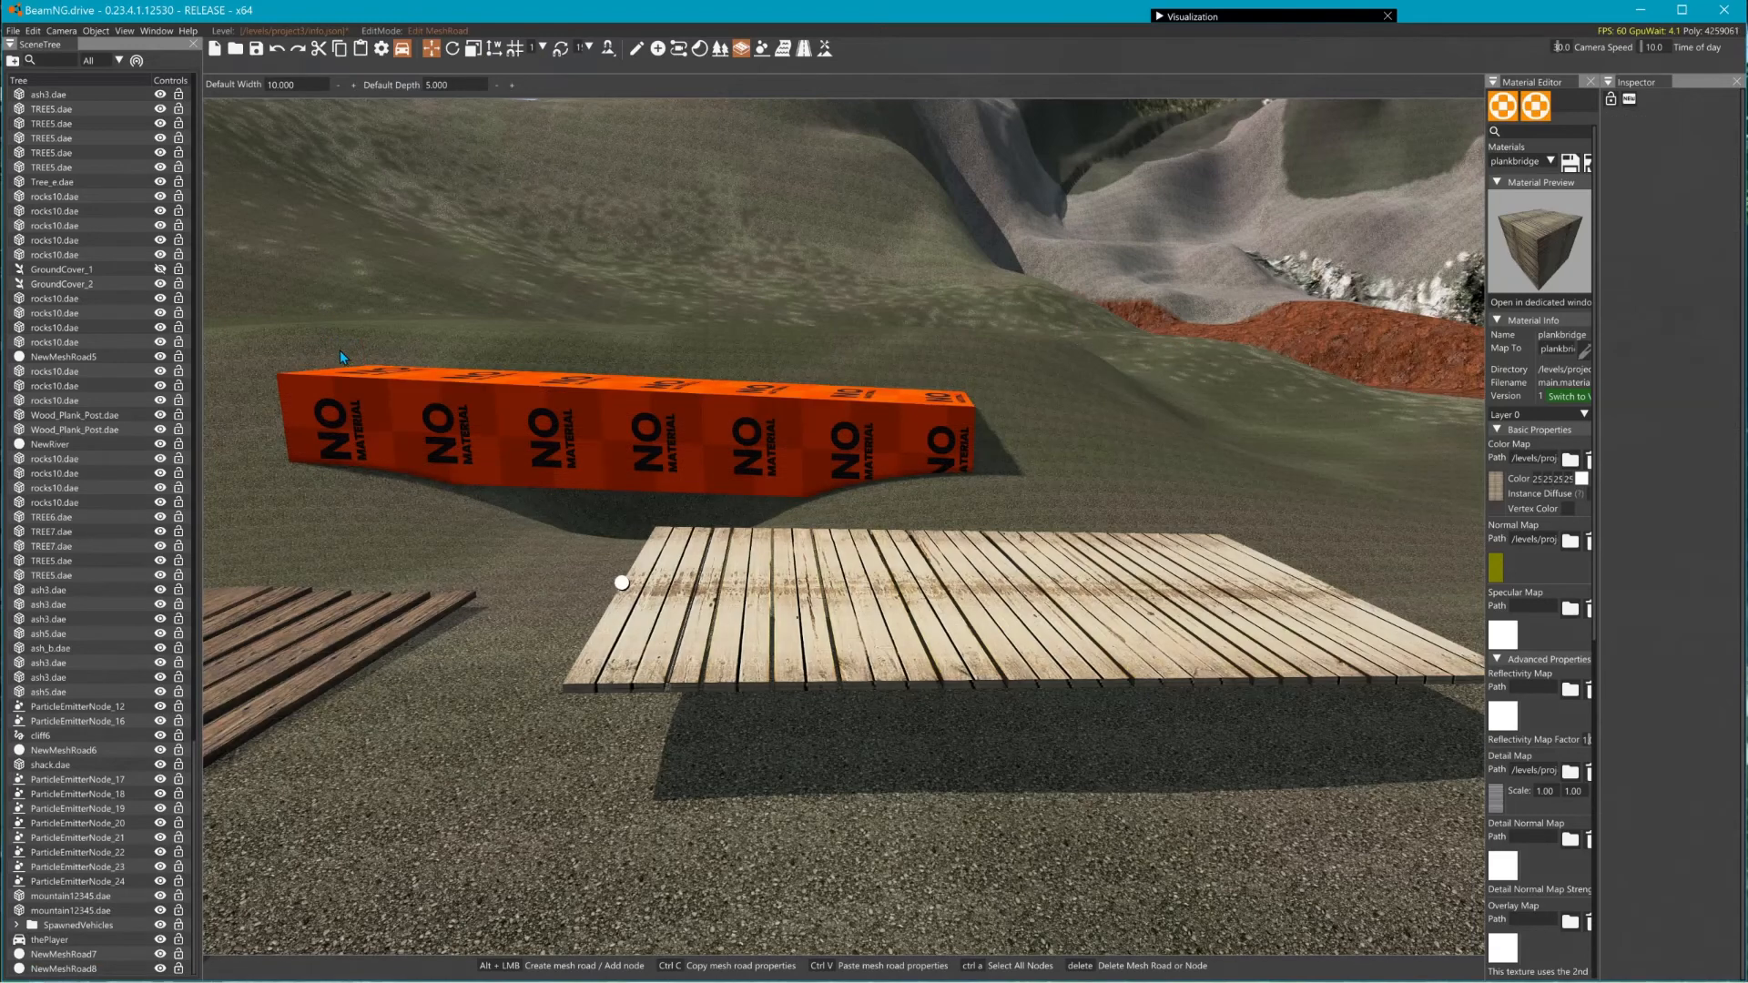
# - Select both end nodes of the thick mesh road together and set their depth to 0.25
pyautogui.click(334, 367)
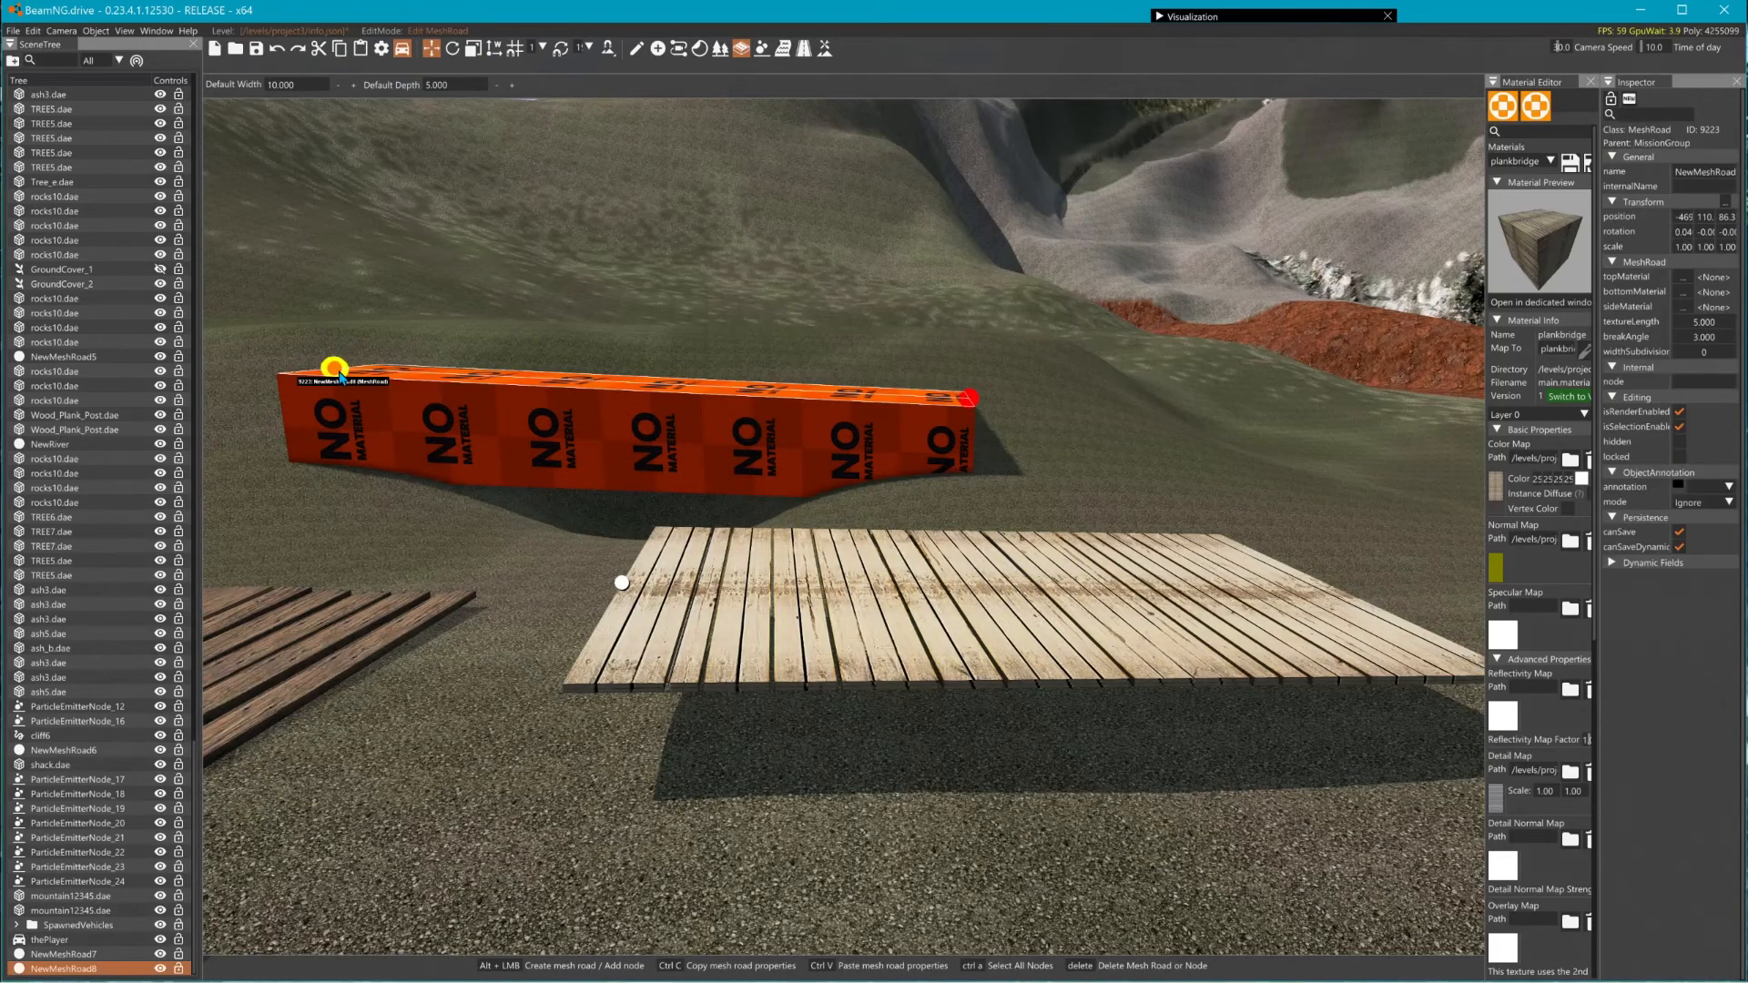
pyautogui.click(970, 398)
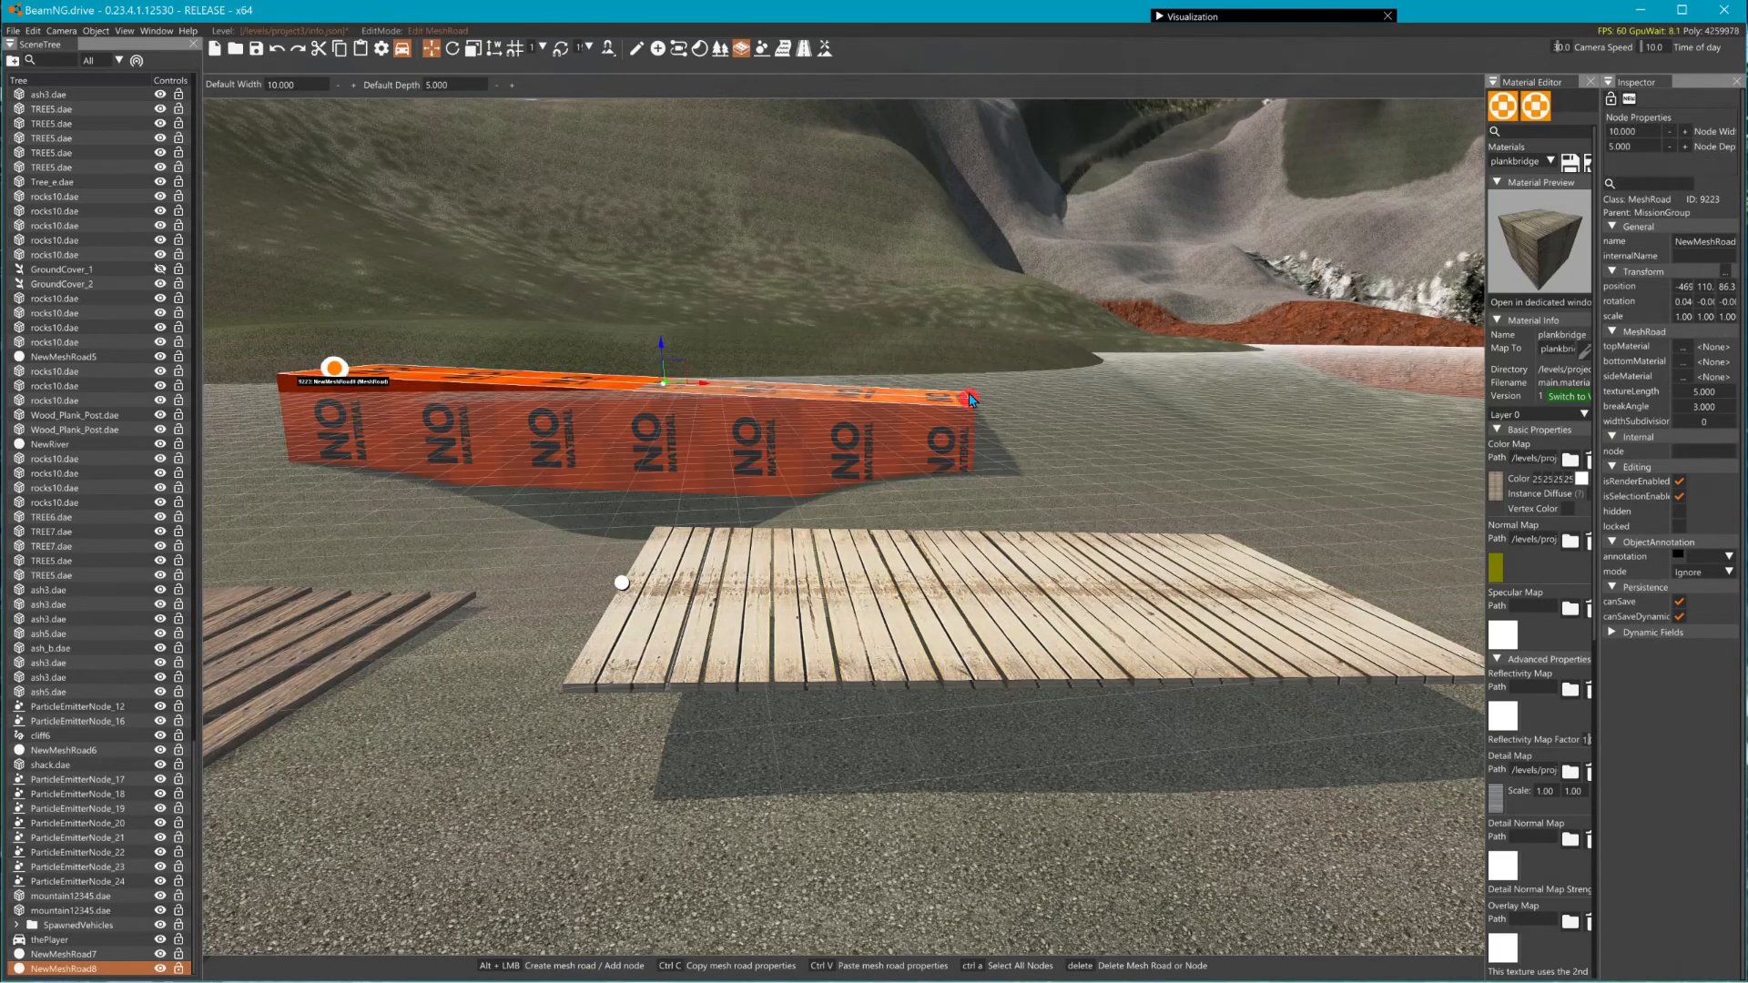
pyautogui.click(974, 405)
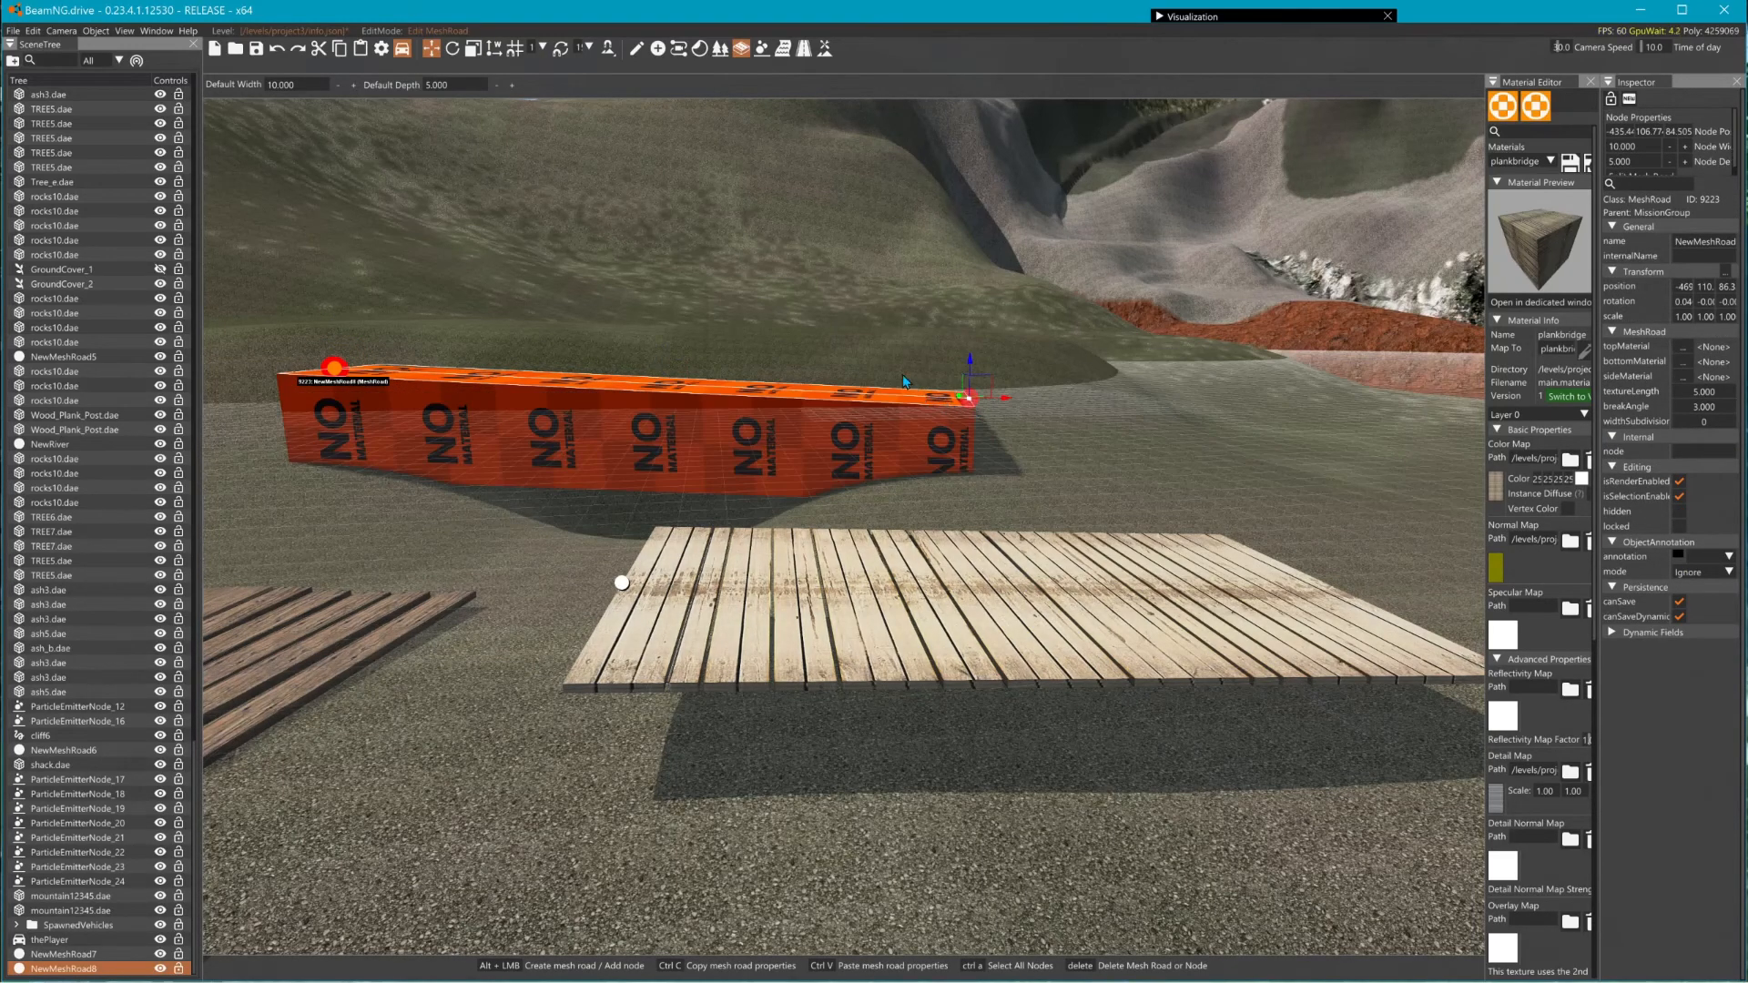
pyautogui.moveTo(901, 376); pyautogui.dragTo(839, 414, button='right')
pyautogui.press('w')
pyautogui.click(292, 375)
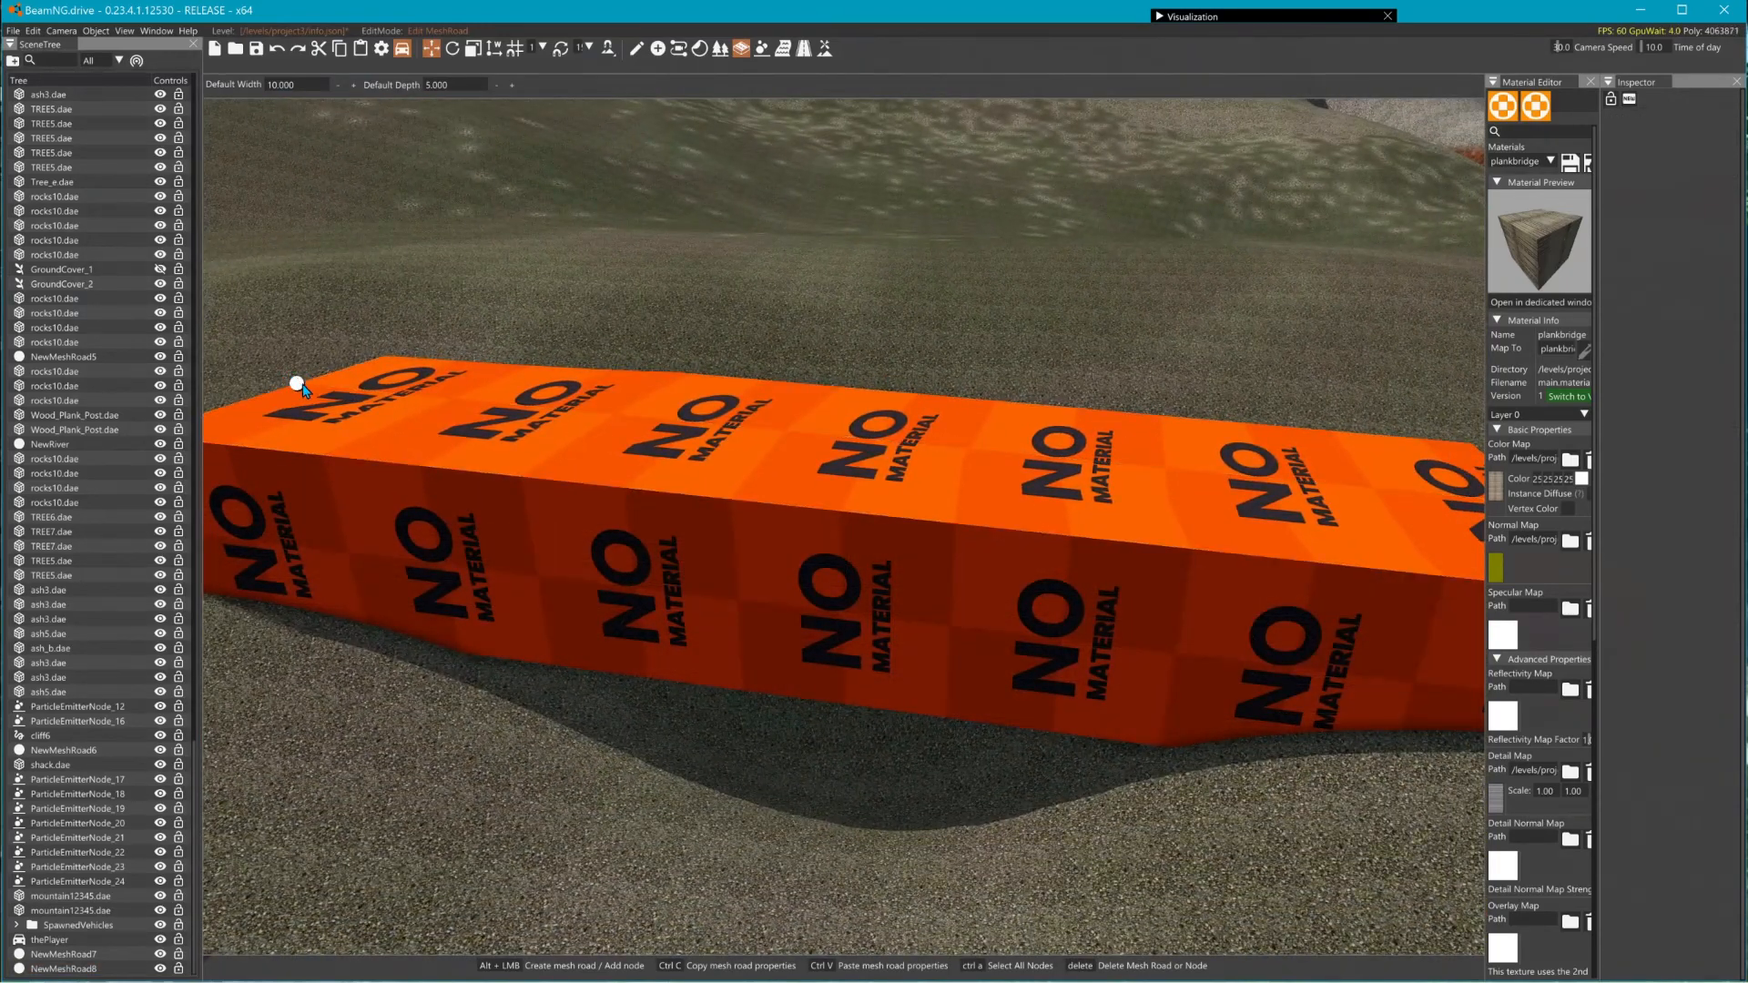
pyautogui.click(297, 384)
pyautogui.click(297, 384)
pyautogui.moveTo(284, 339); pyautogui.dragTo(604, 400, button='right')
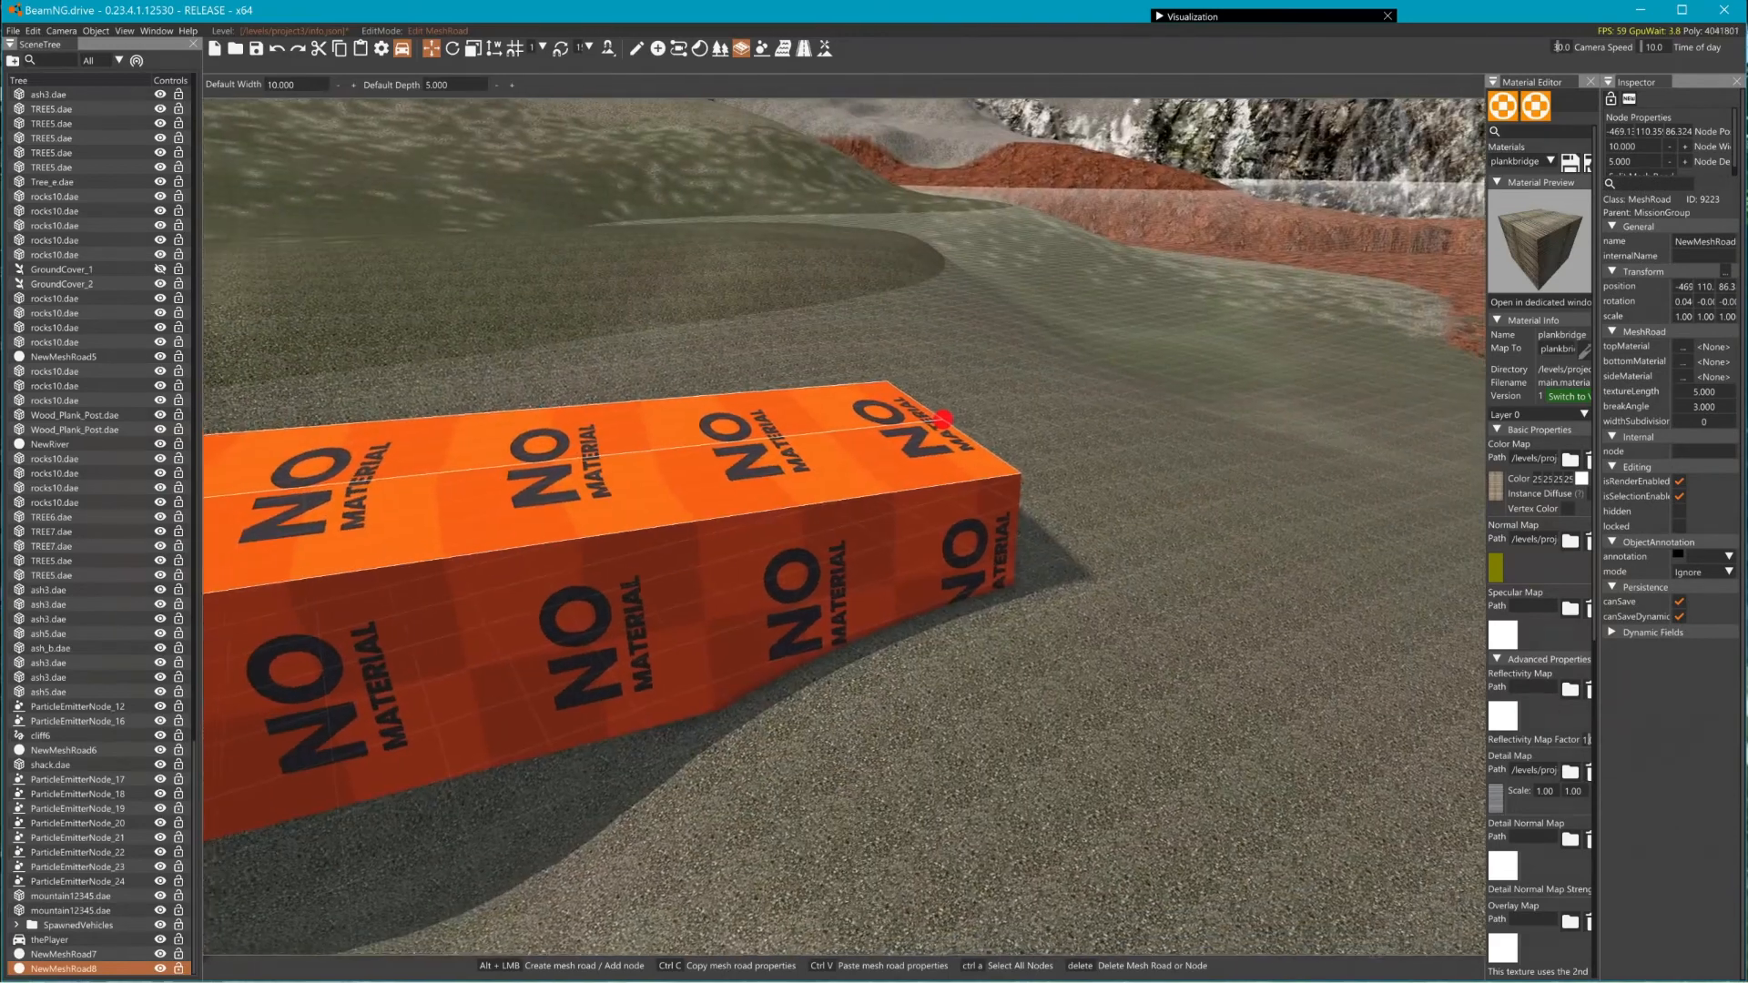
pyautogui.click(940, 421)
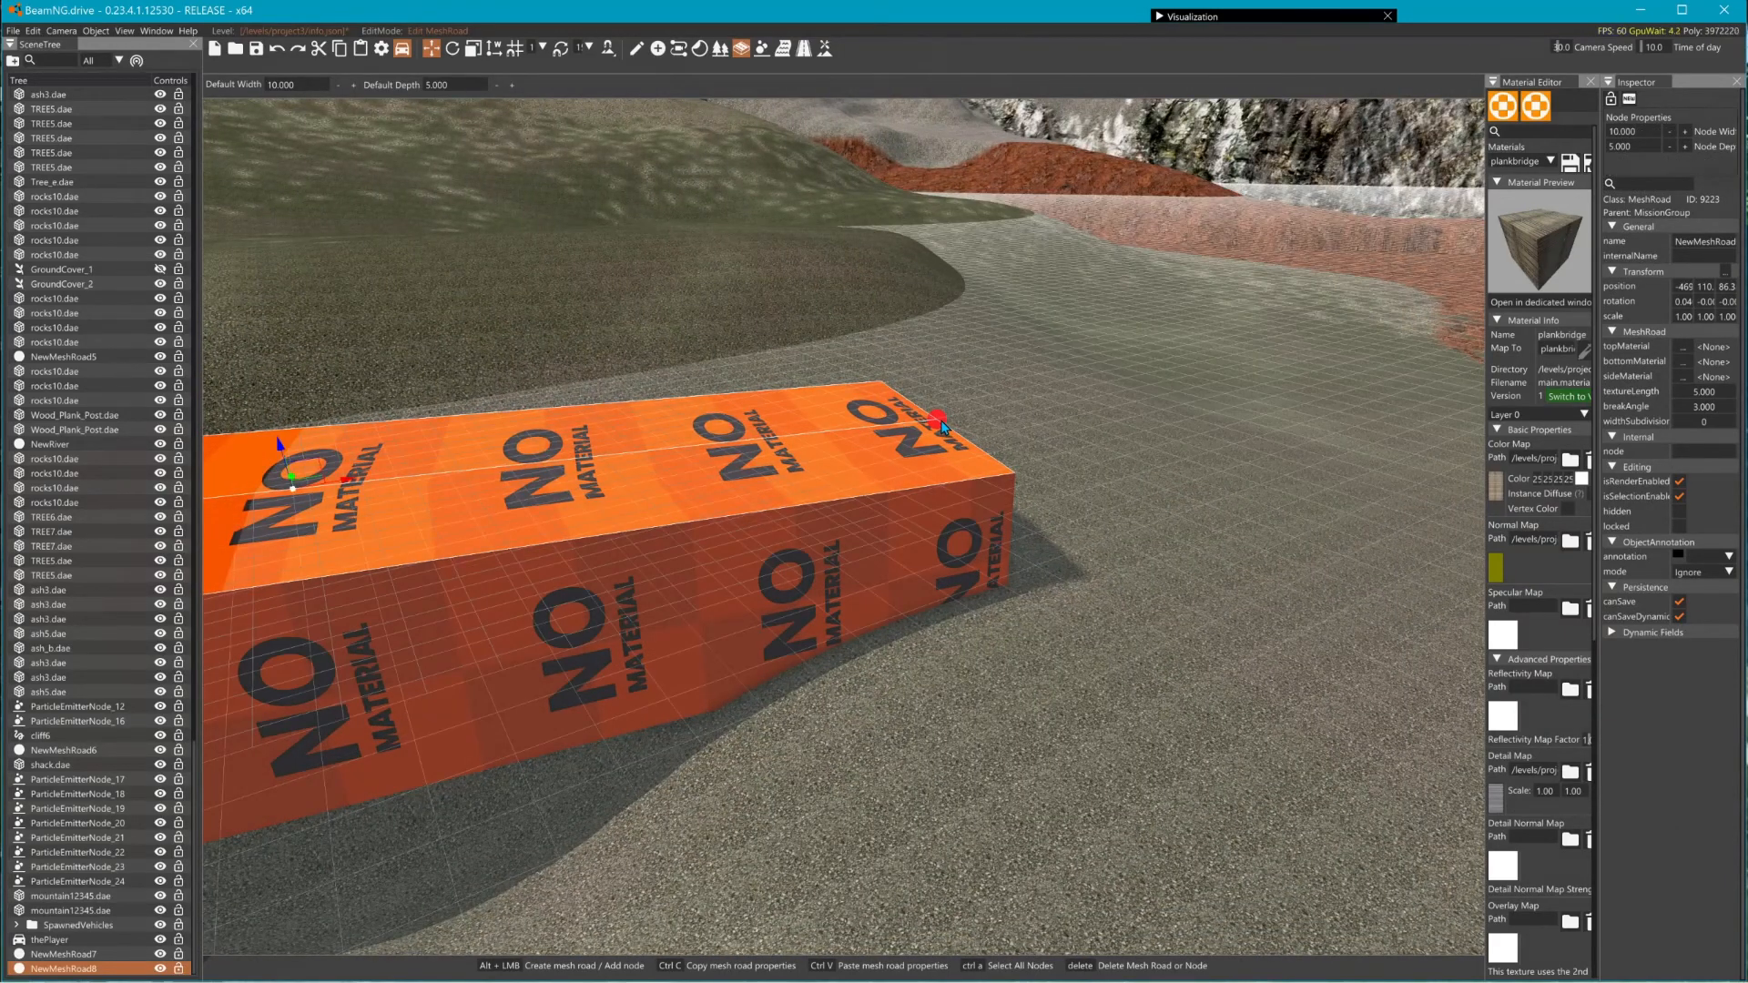
pyautogui.moveTo(984, 438); pyautogui.dragTo(847, 445, button='right')
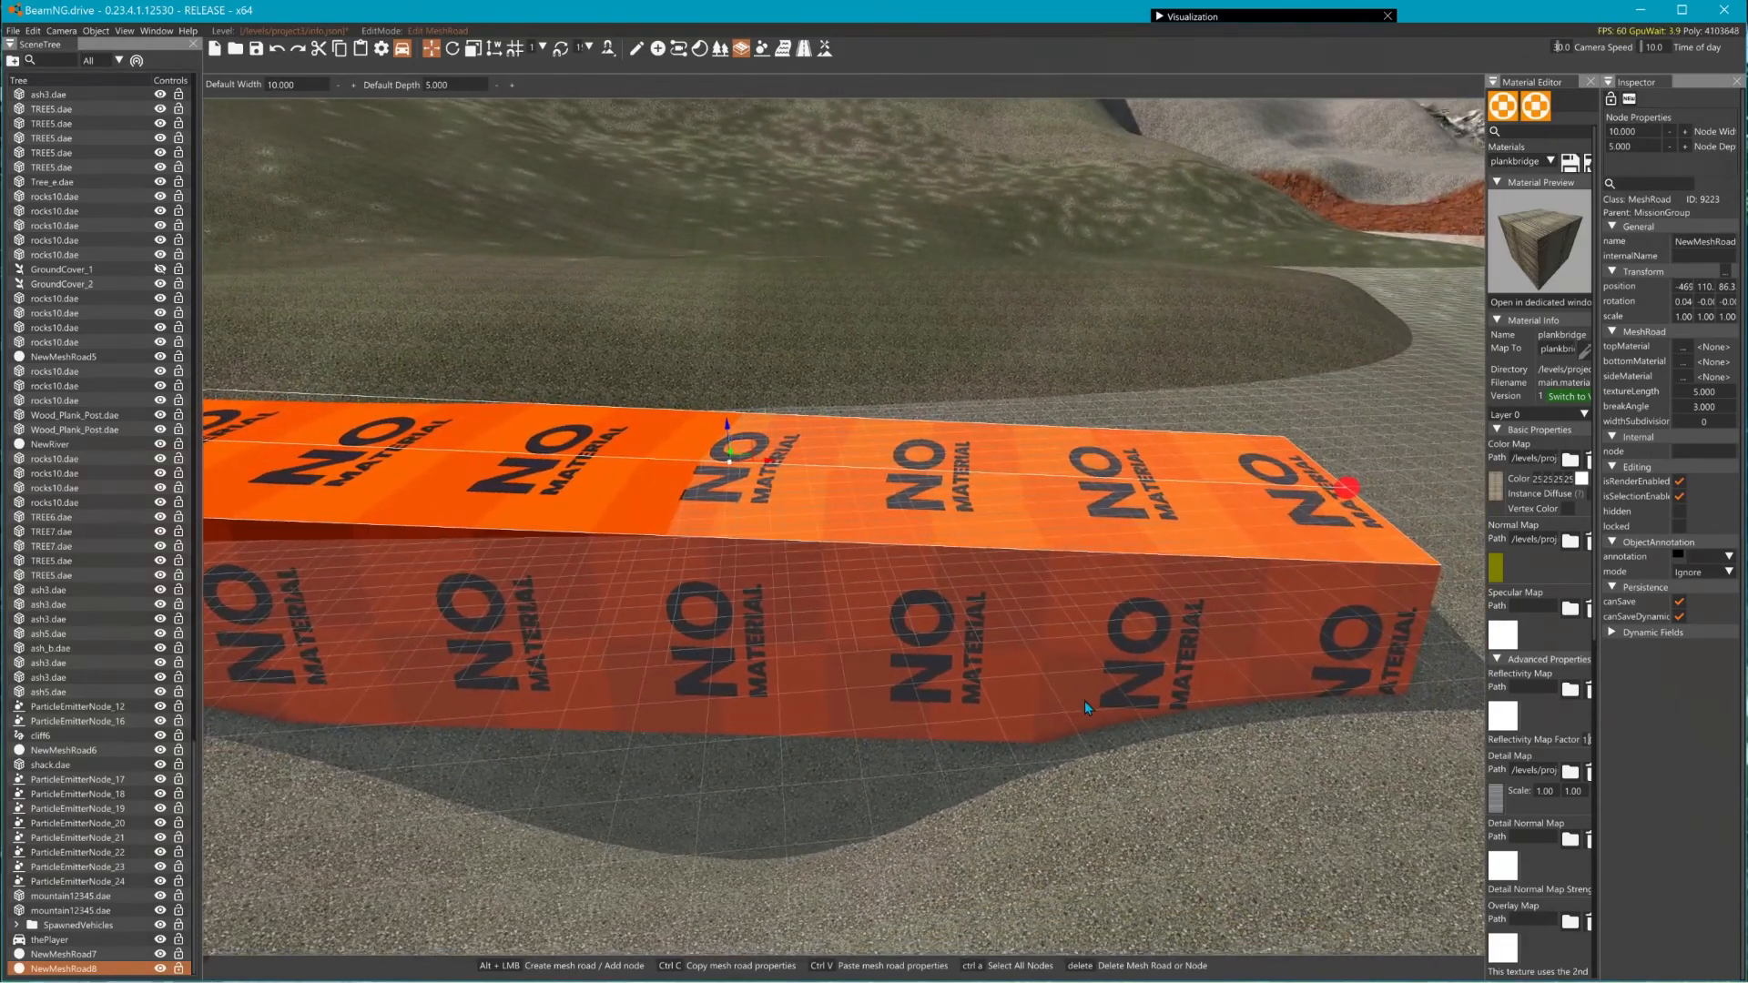
pyautogui.click(1655, 151)
pyautogui.press('BackSpace')
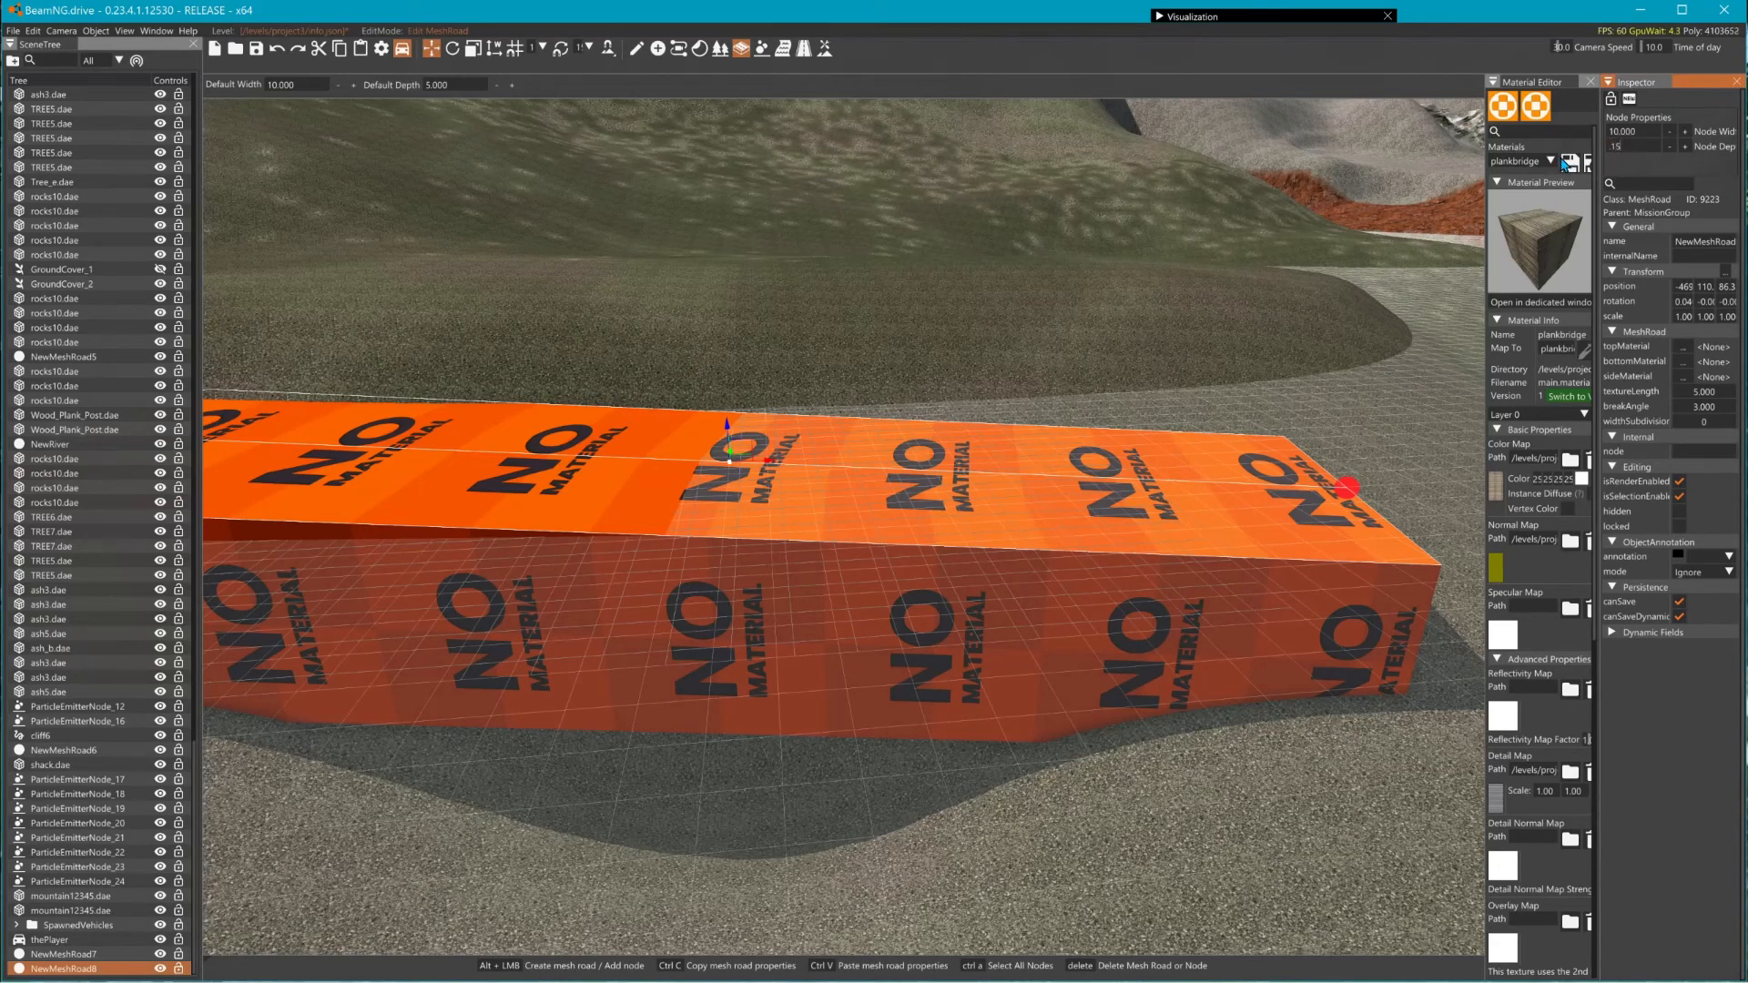
pyautogui.write('.25')
pyautogui.press('Return')
# - Set the depth of only the mesh road's right-hand end node to 1
pyautogui.click(1365, 490)
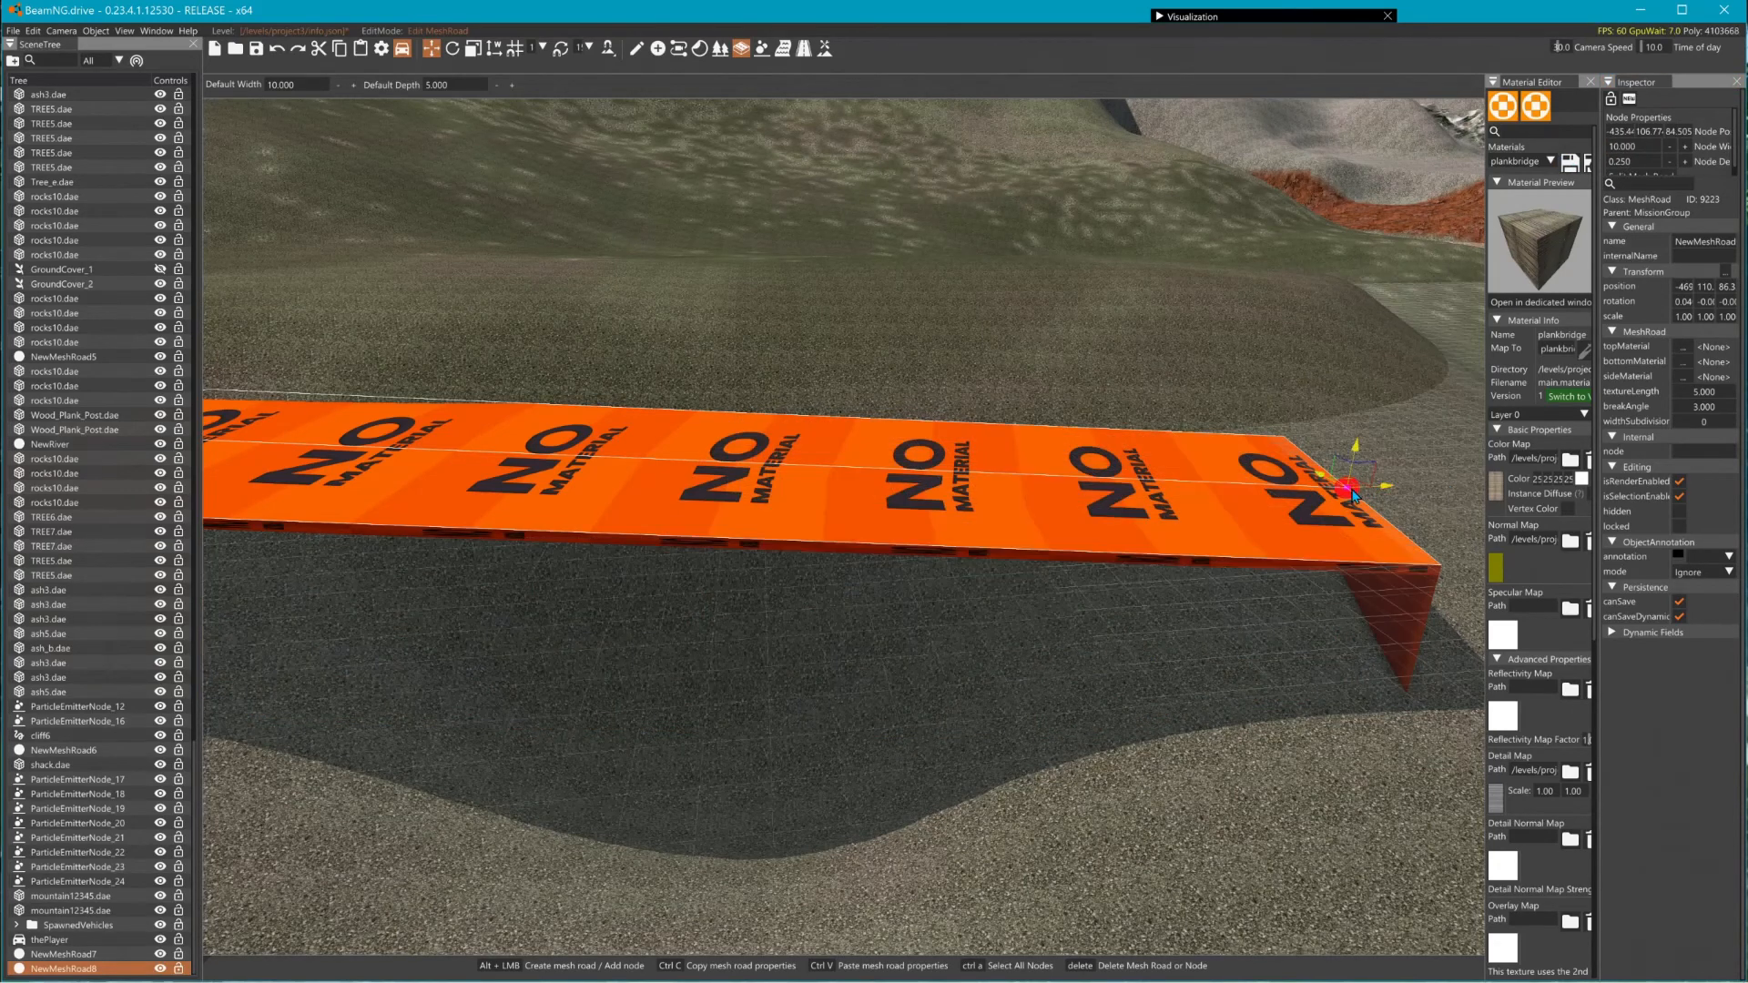
pyautogui.click(1658, 167)
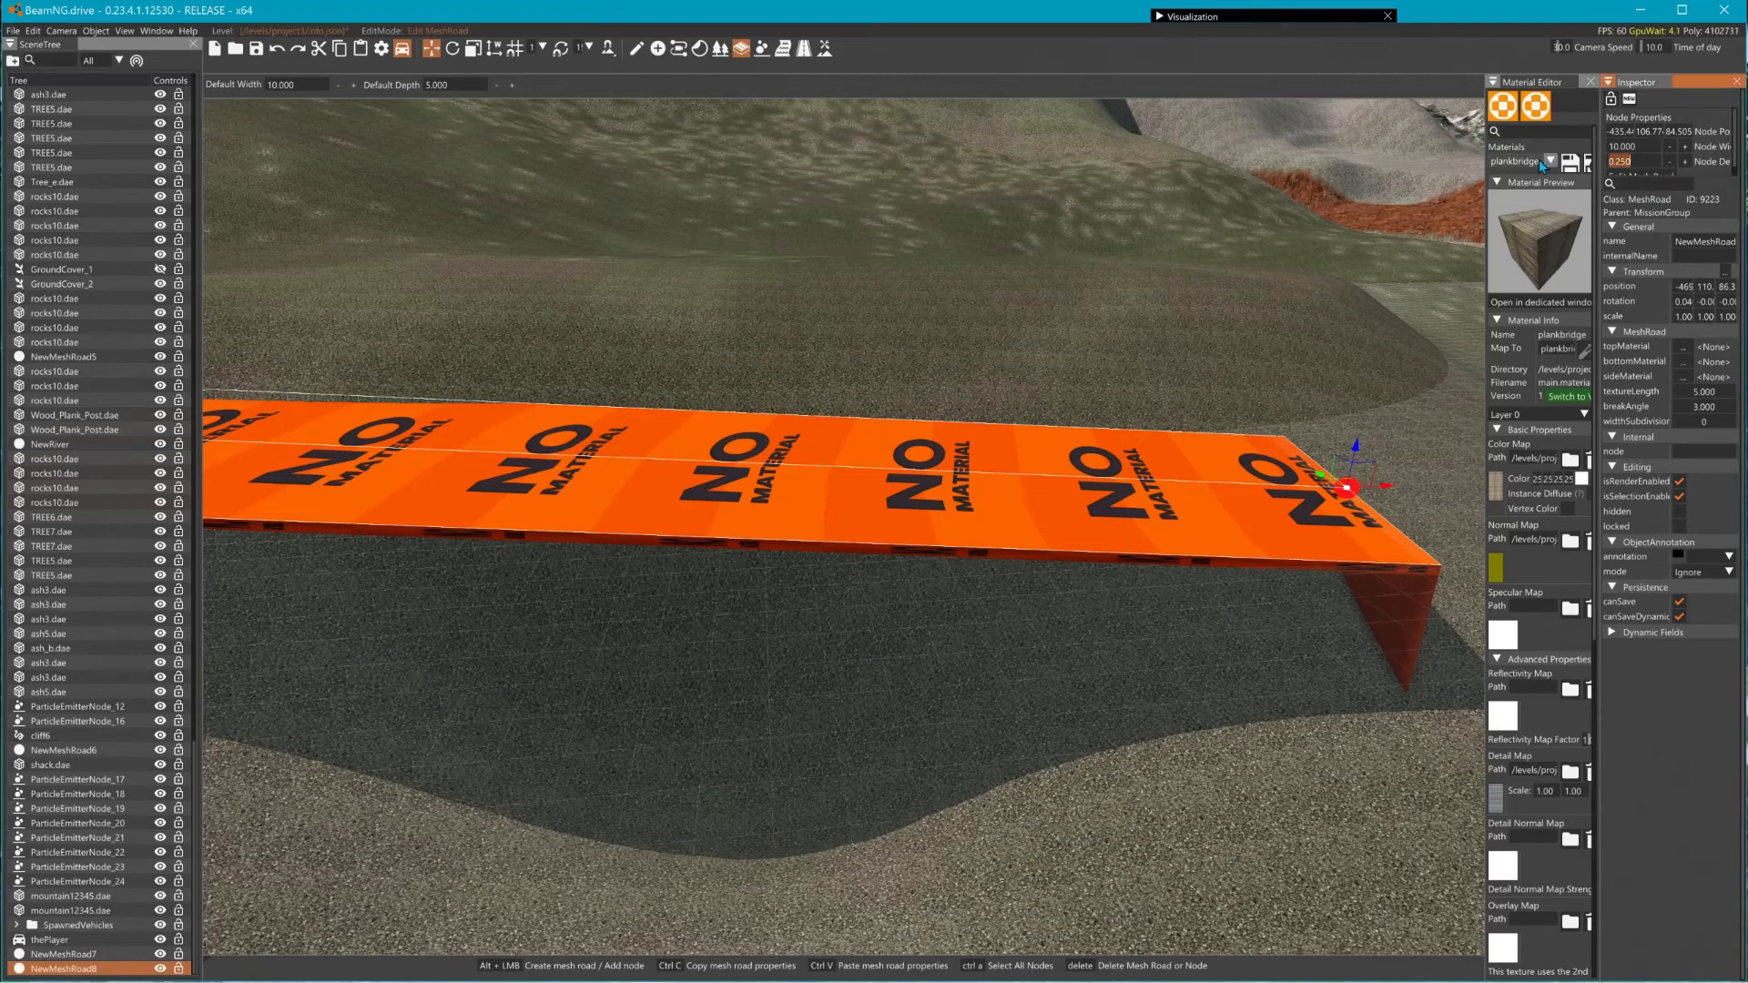
pyautogui.write('1')
pyautogui.click(1356, 492)
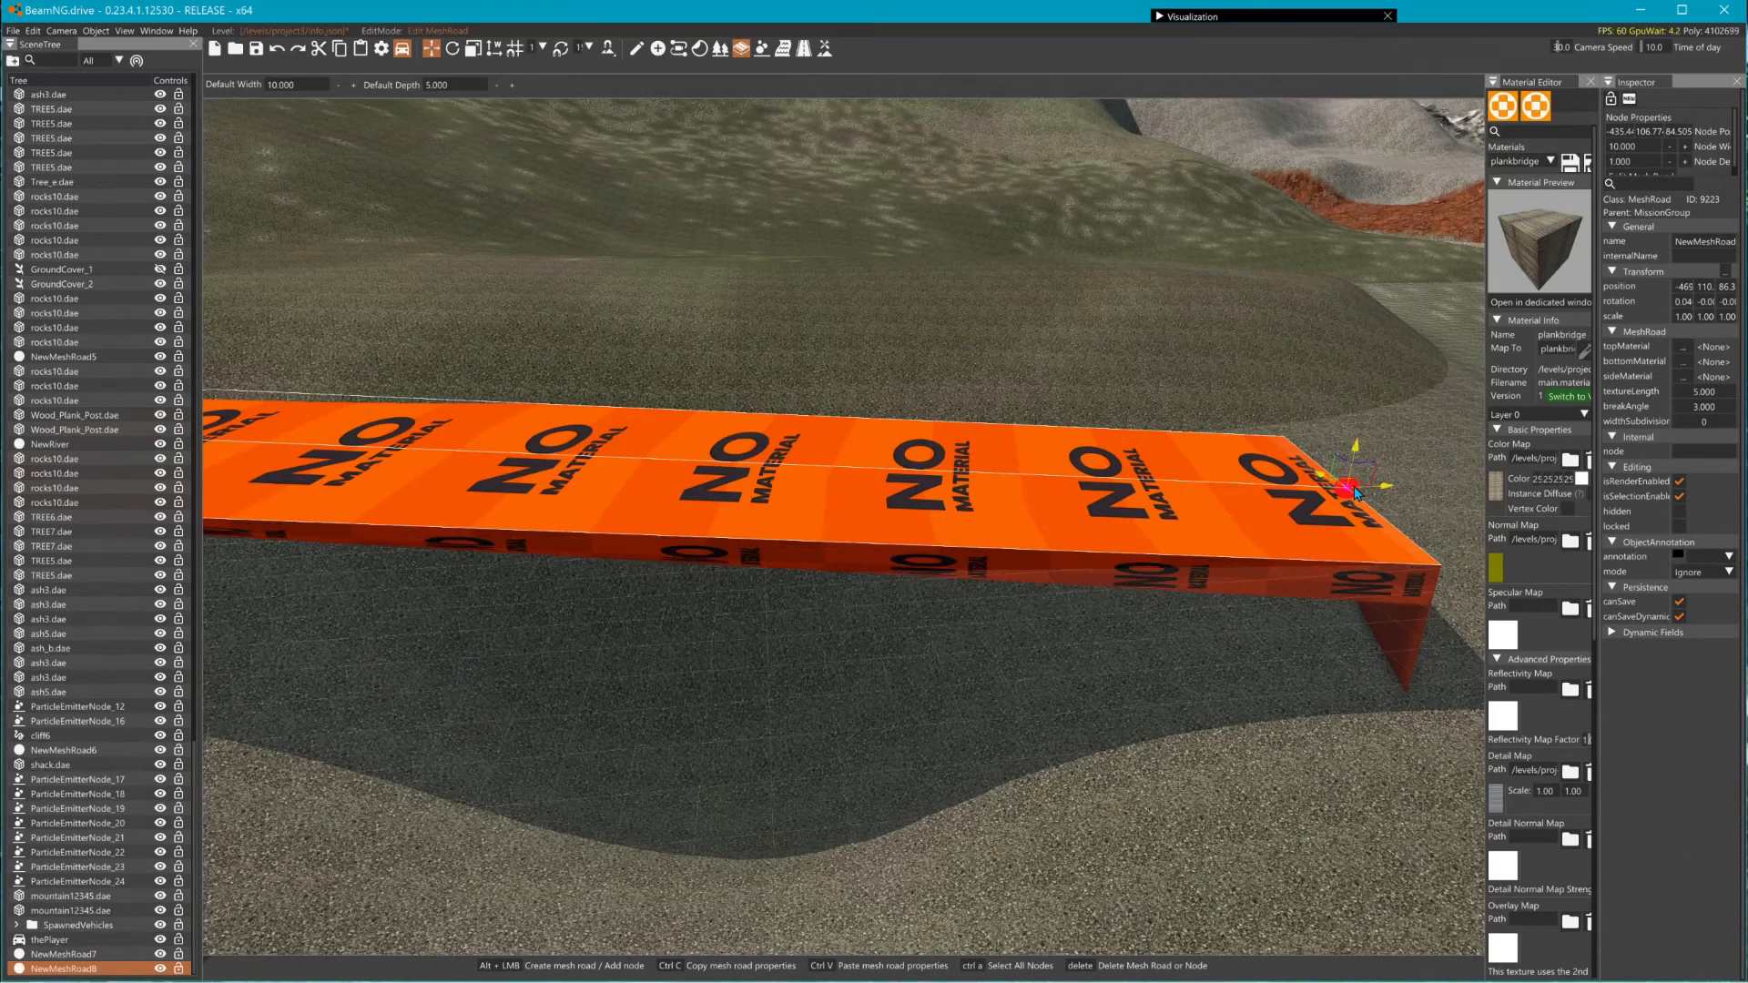
# - Set the right-hand end node's depth back to 0.25
pyautogui.click(1659, 166)
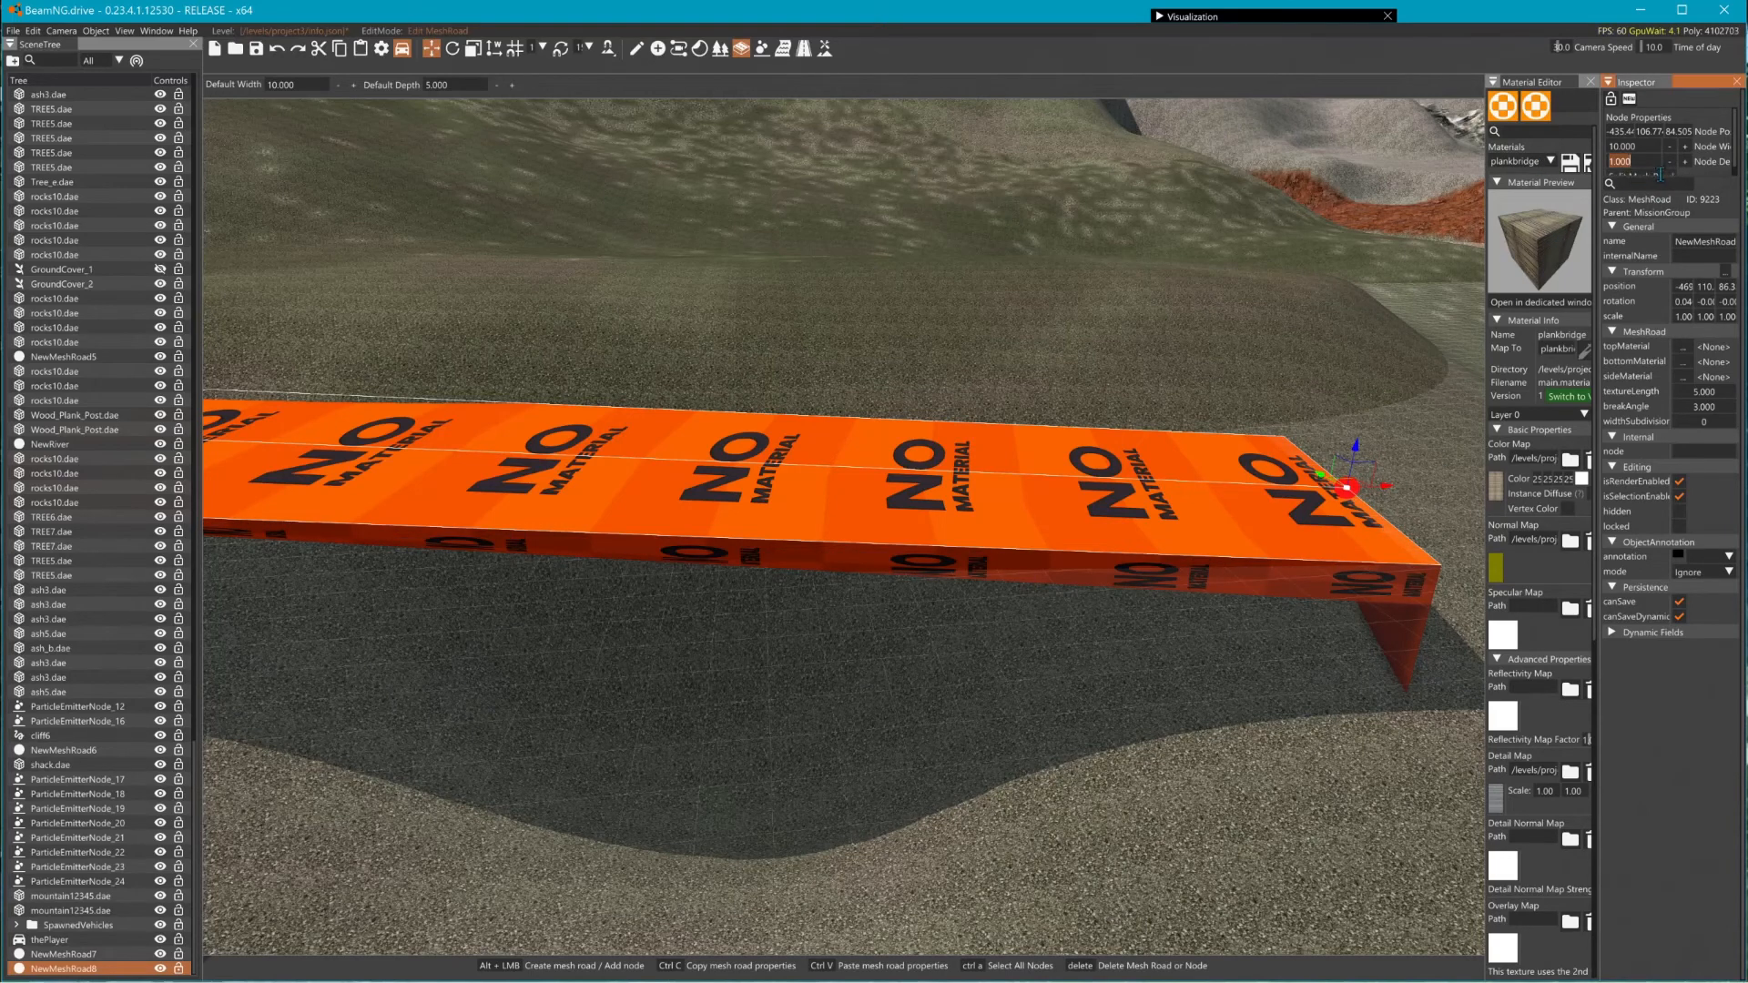
pyautogui.write('.3')
pyautogui.press('Return')
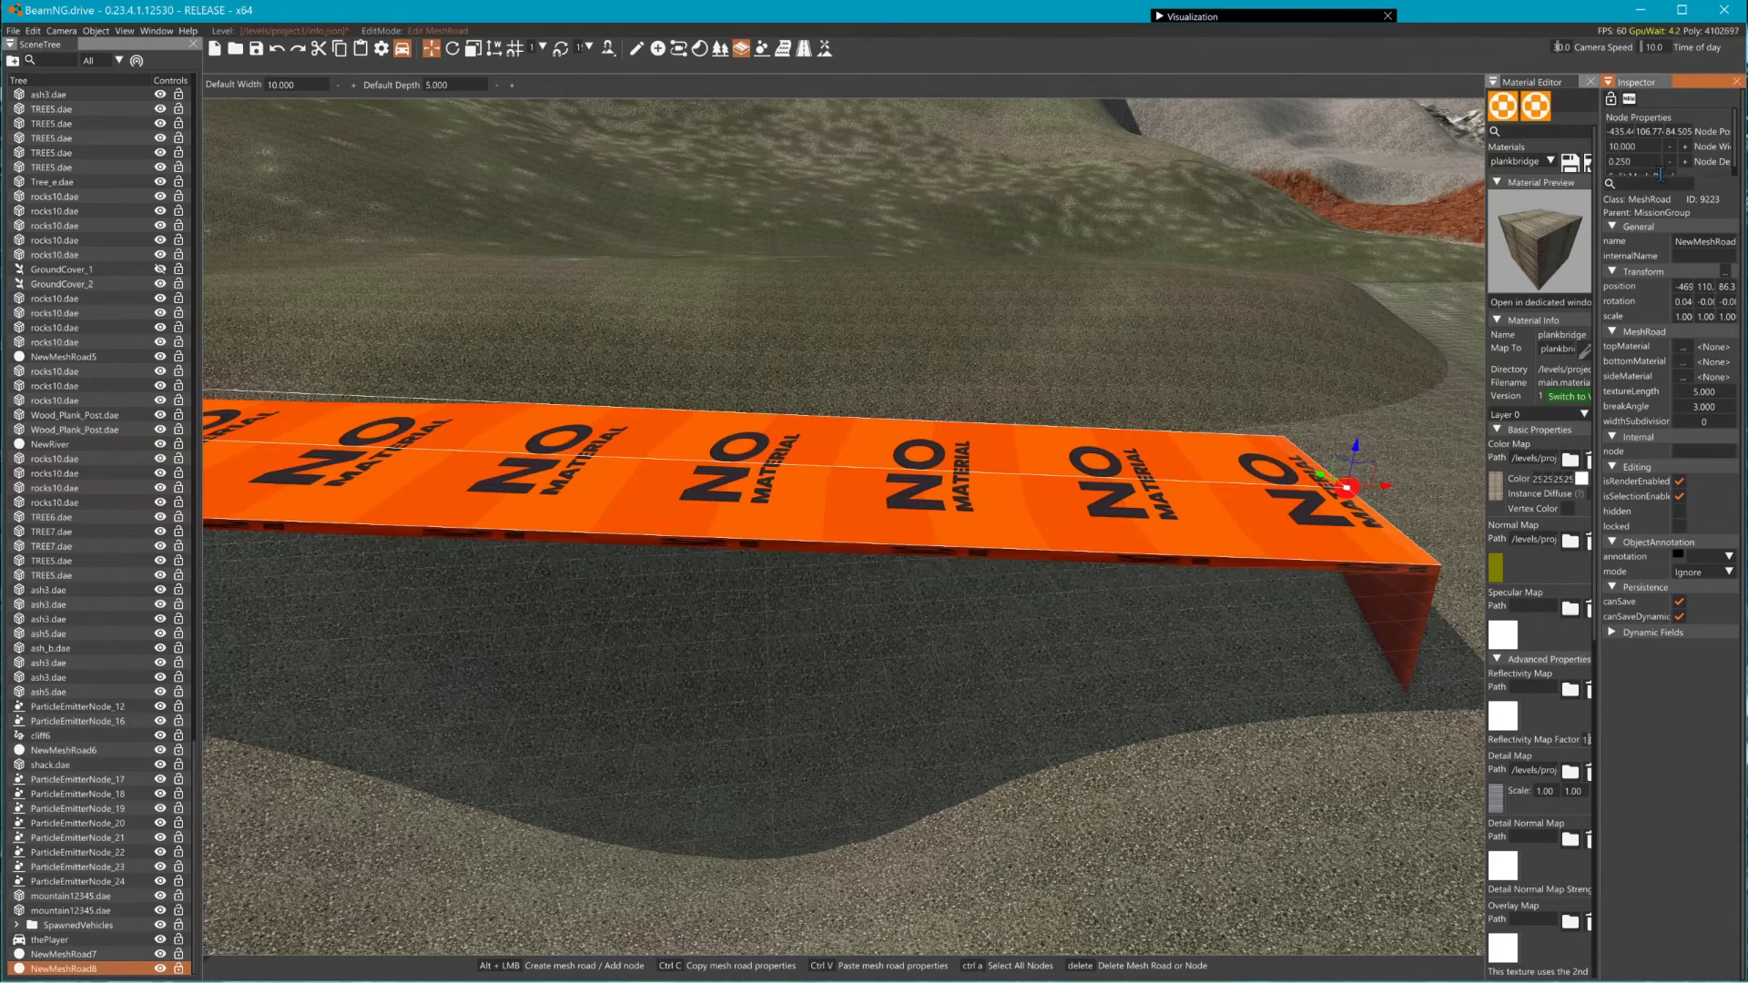
pyautogui.moveTo(1659, 166); pyautogui.dragTo(1593, 165)
pyautogui.press('BackSpace')
pyautogui.write('0.25')
pyautogui.press('Return')
# - Look over both ends of the trial mesh road and delete the road
pyautogui.moveTo(916, 439); pyautogui.dragTo(720, 441, button='right')
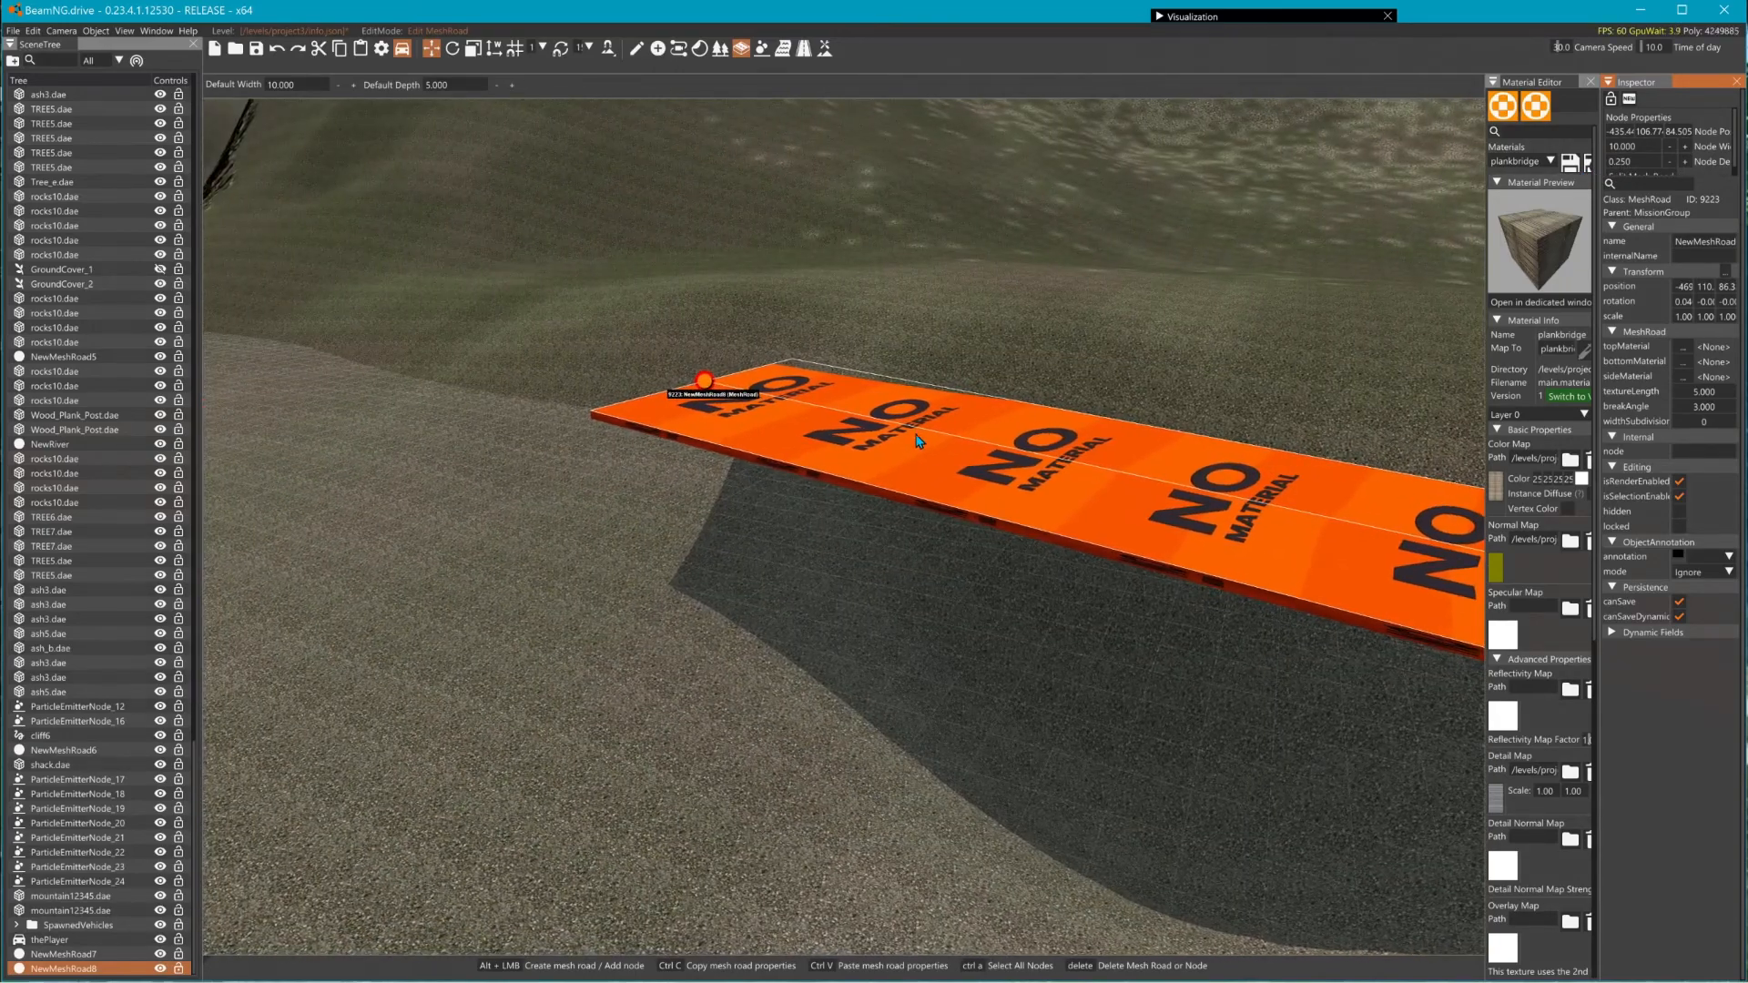
pyautogui.moveTo(916, 439); pyautogui.dragTo(956, 439, button='right')
pyautogui.moveTo(799, 478); pyautogui.dragTo(951, 478, button='right')
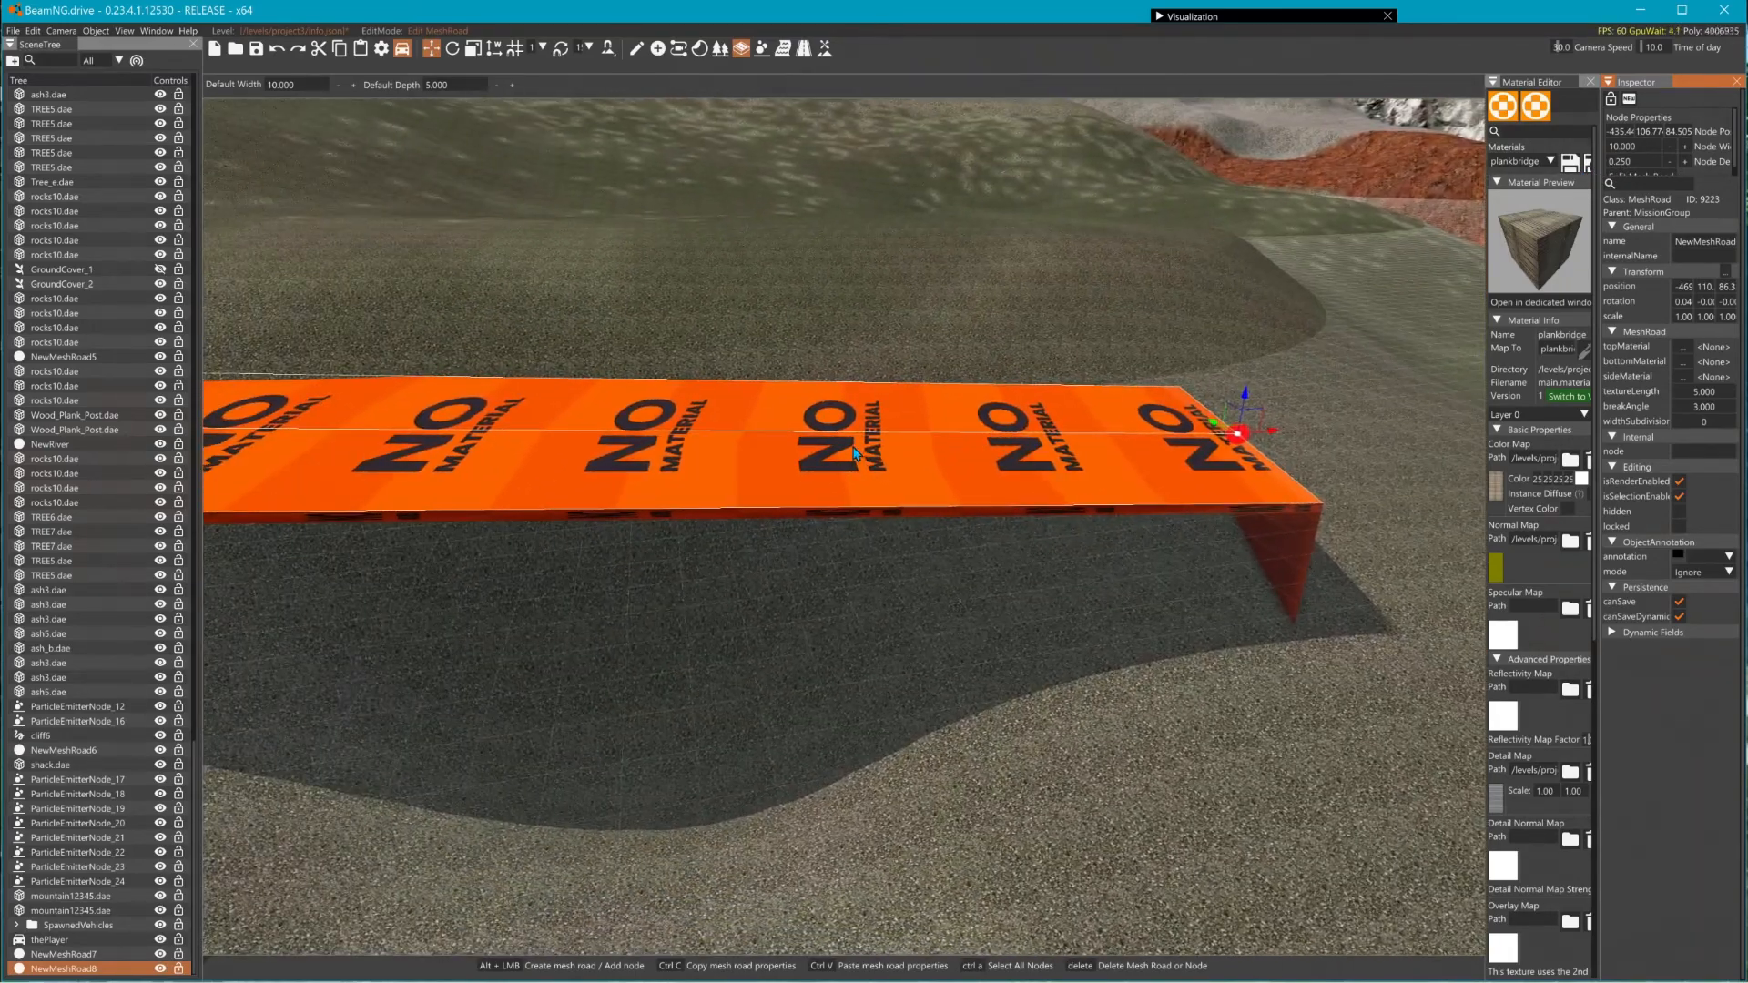
pyautogui.click(800, 478)
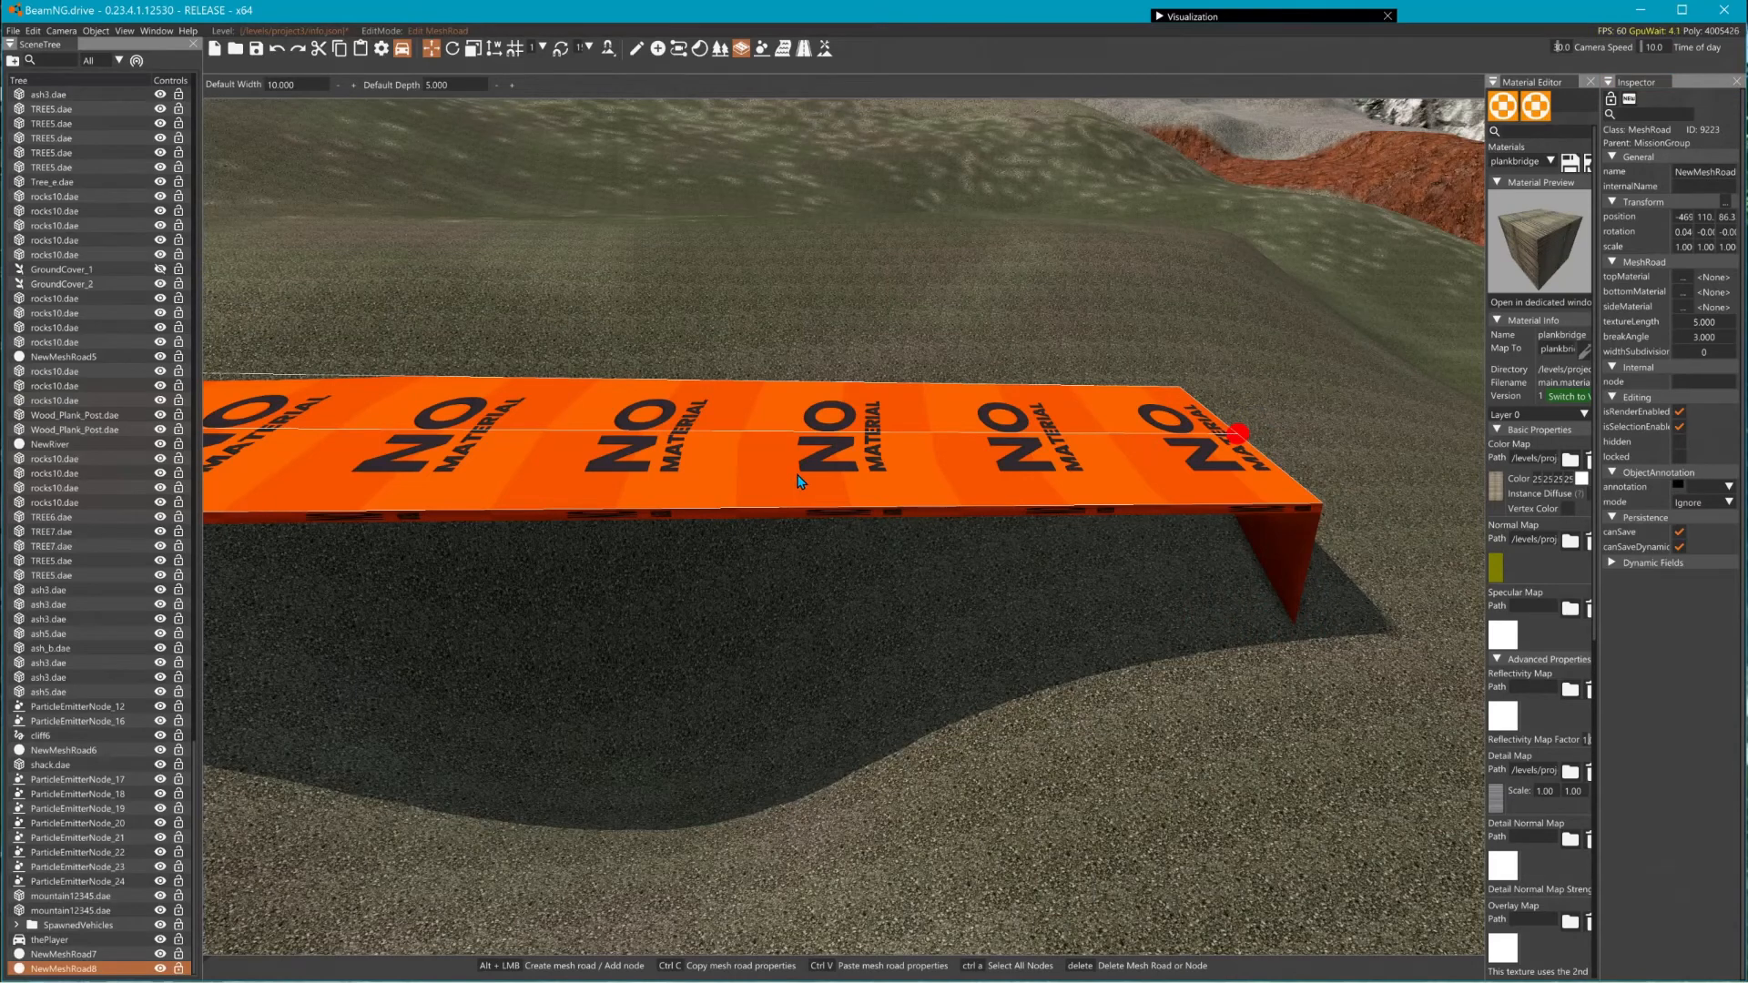
pyautogui.press('Delete')
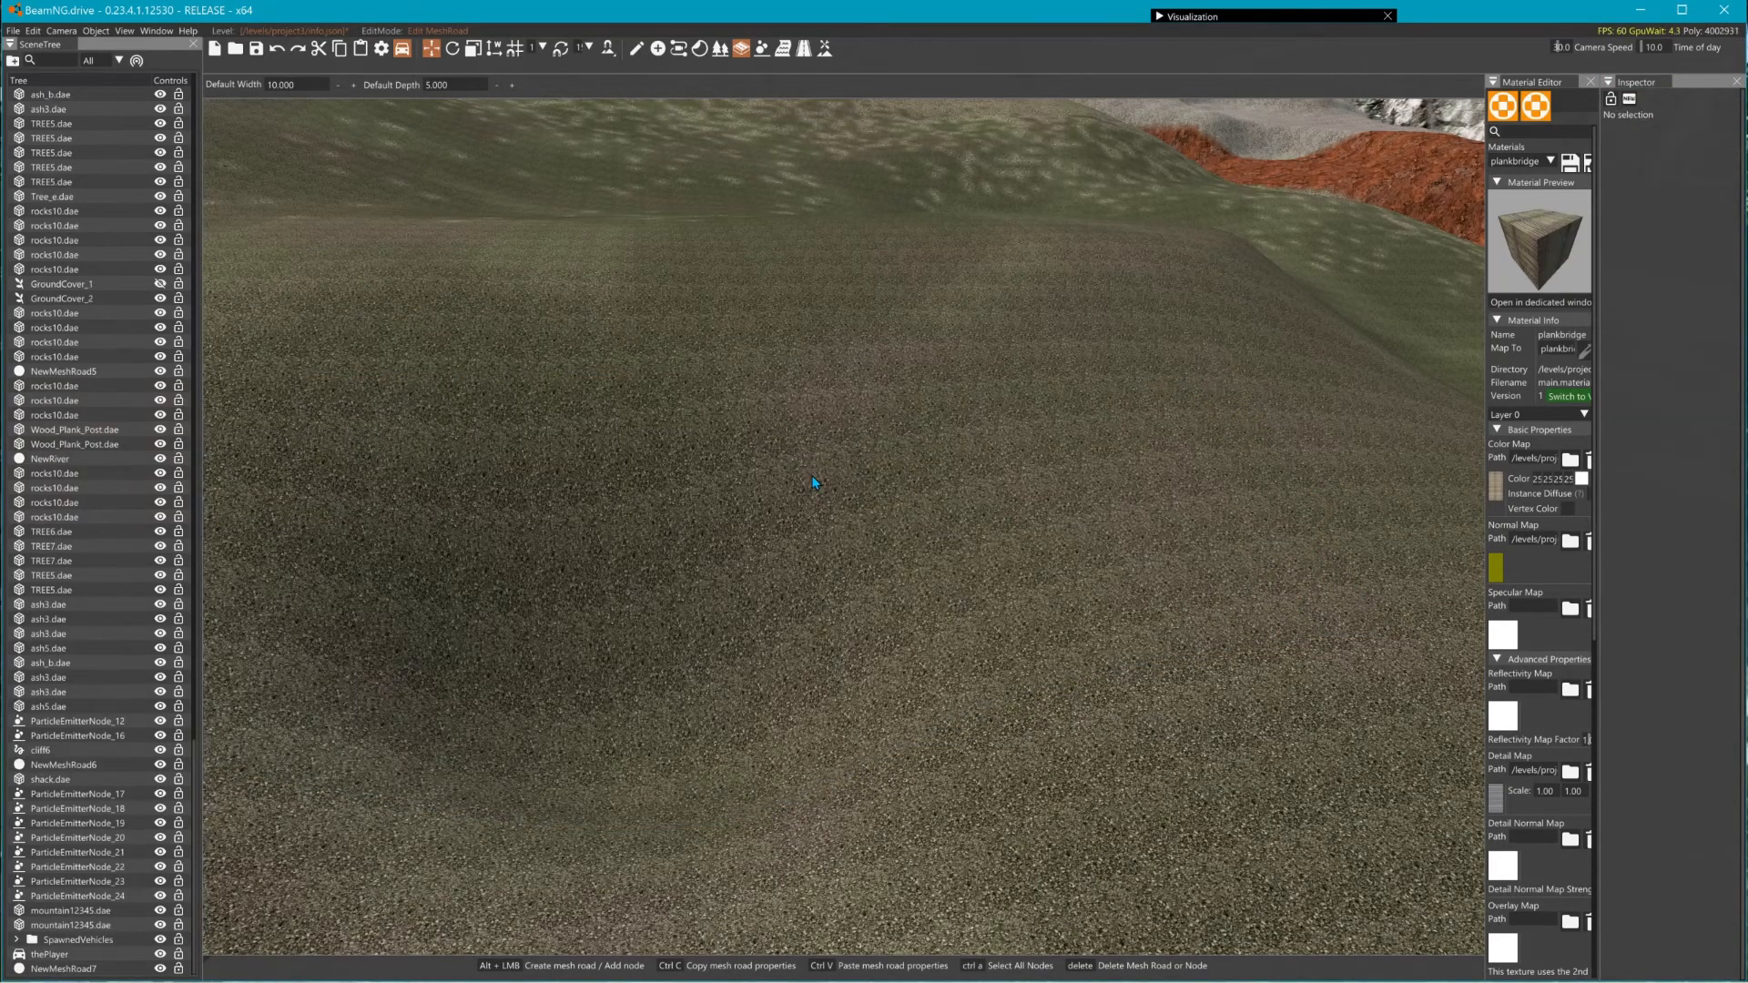
# - Set the default depth to 0.150 and draw a new mesh road across the dip
pyautogui.click(435, 85)
pyautogui.write('.150')
pyautogui.keyDown('alt'); pyautogui.click(410, 453); pyautogui.keyUp('alt')
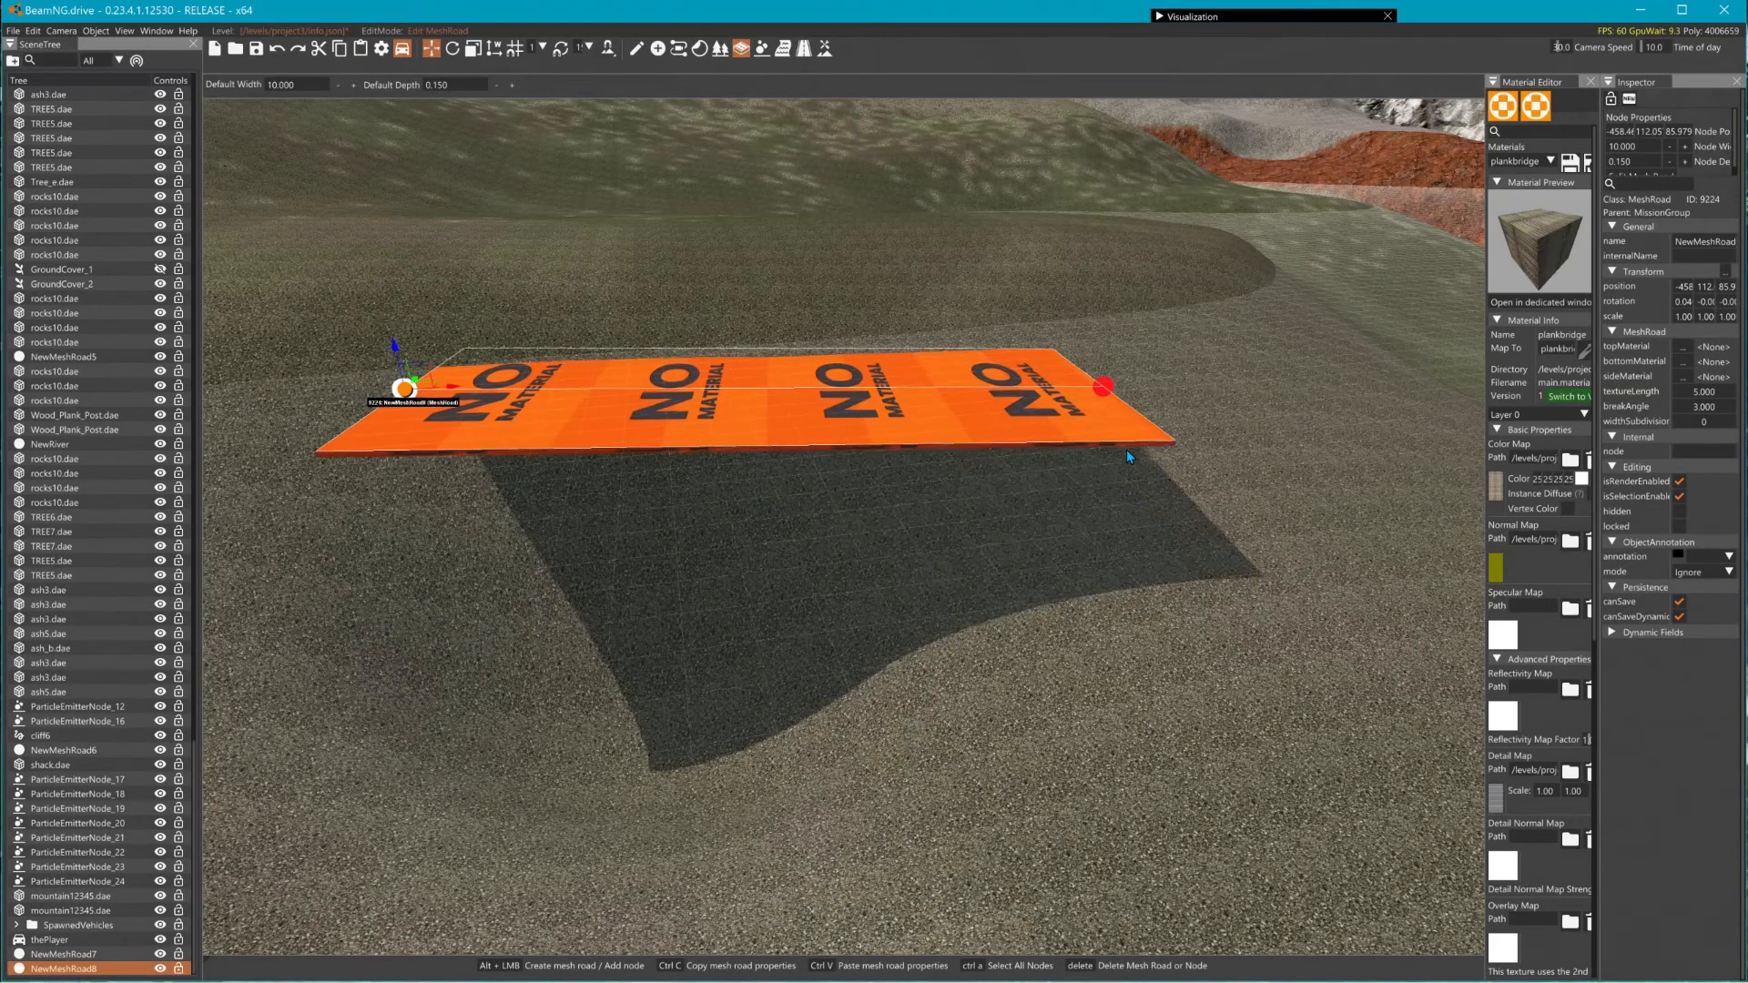
pyautogui.keyDown('alt'); pyautogui.click(1309, 450); pyautogui.keyUp('alt')
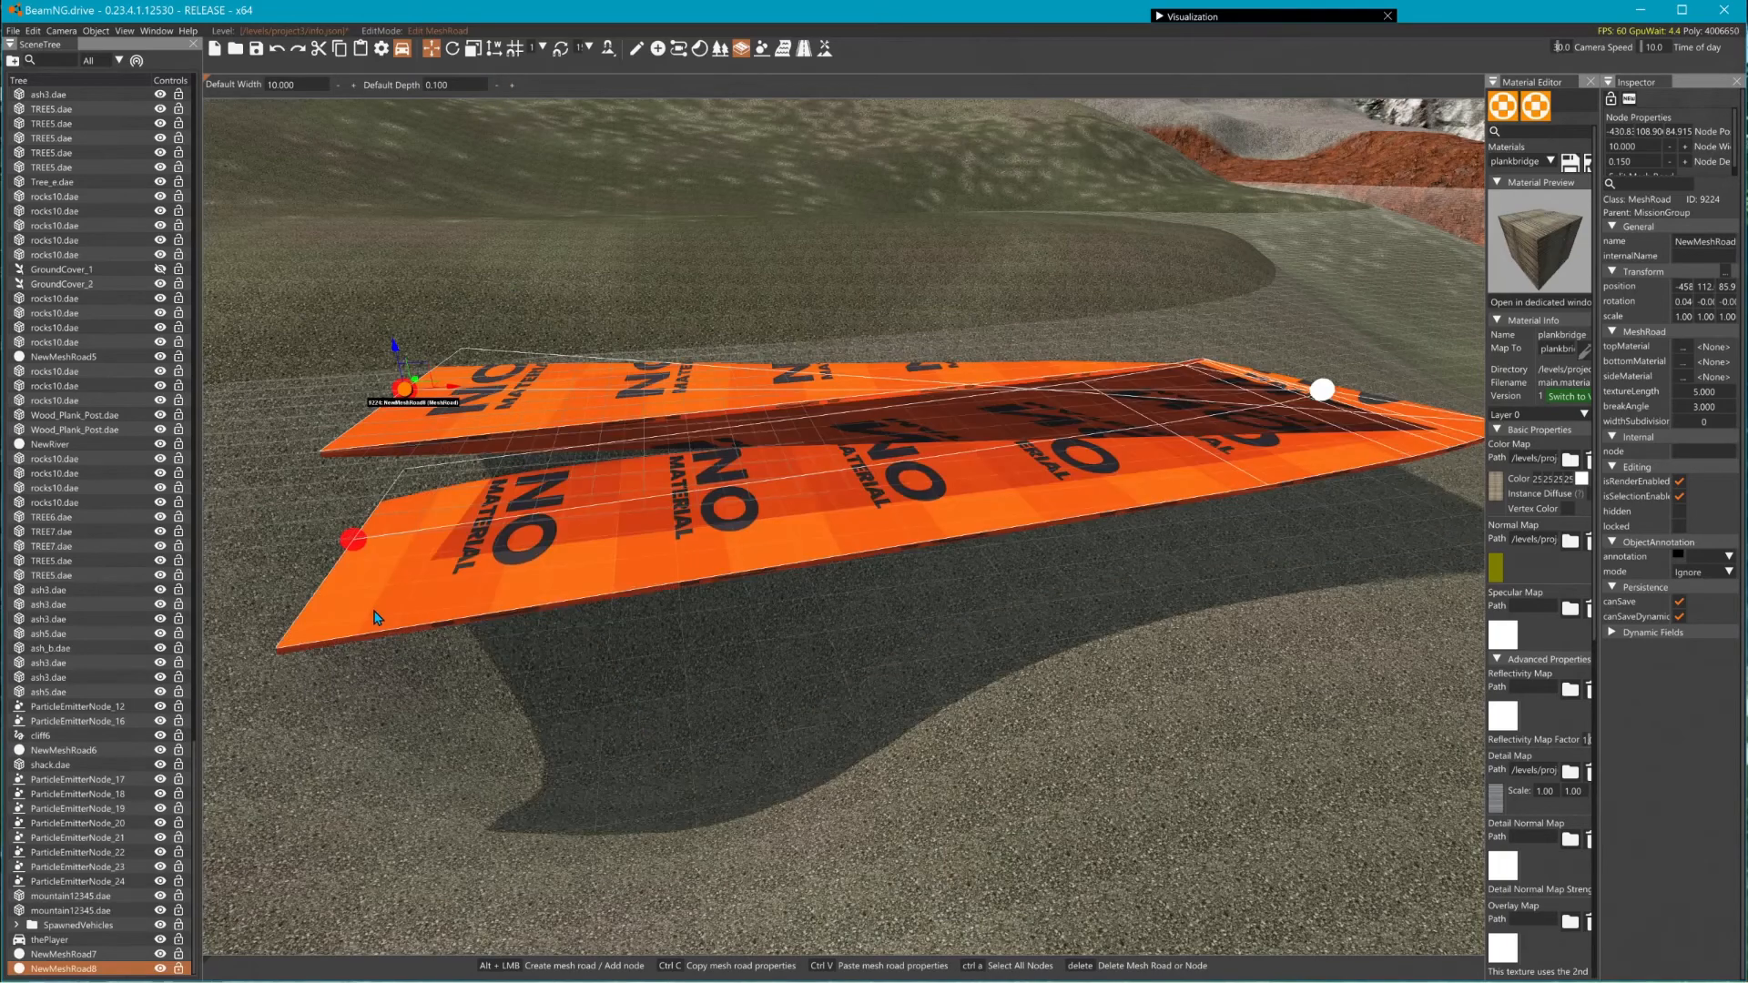
# - Draw a second mesh road 0.100 deep alongside and in front of the first one
pyautogui.click(348, 610)
pyautogui.keyDown('alt'); pyautogui.click(349, 611); pyautogui.keyUp('alt')
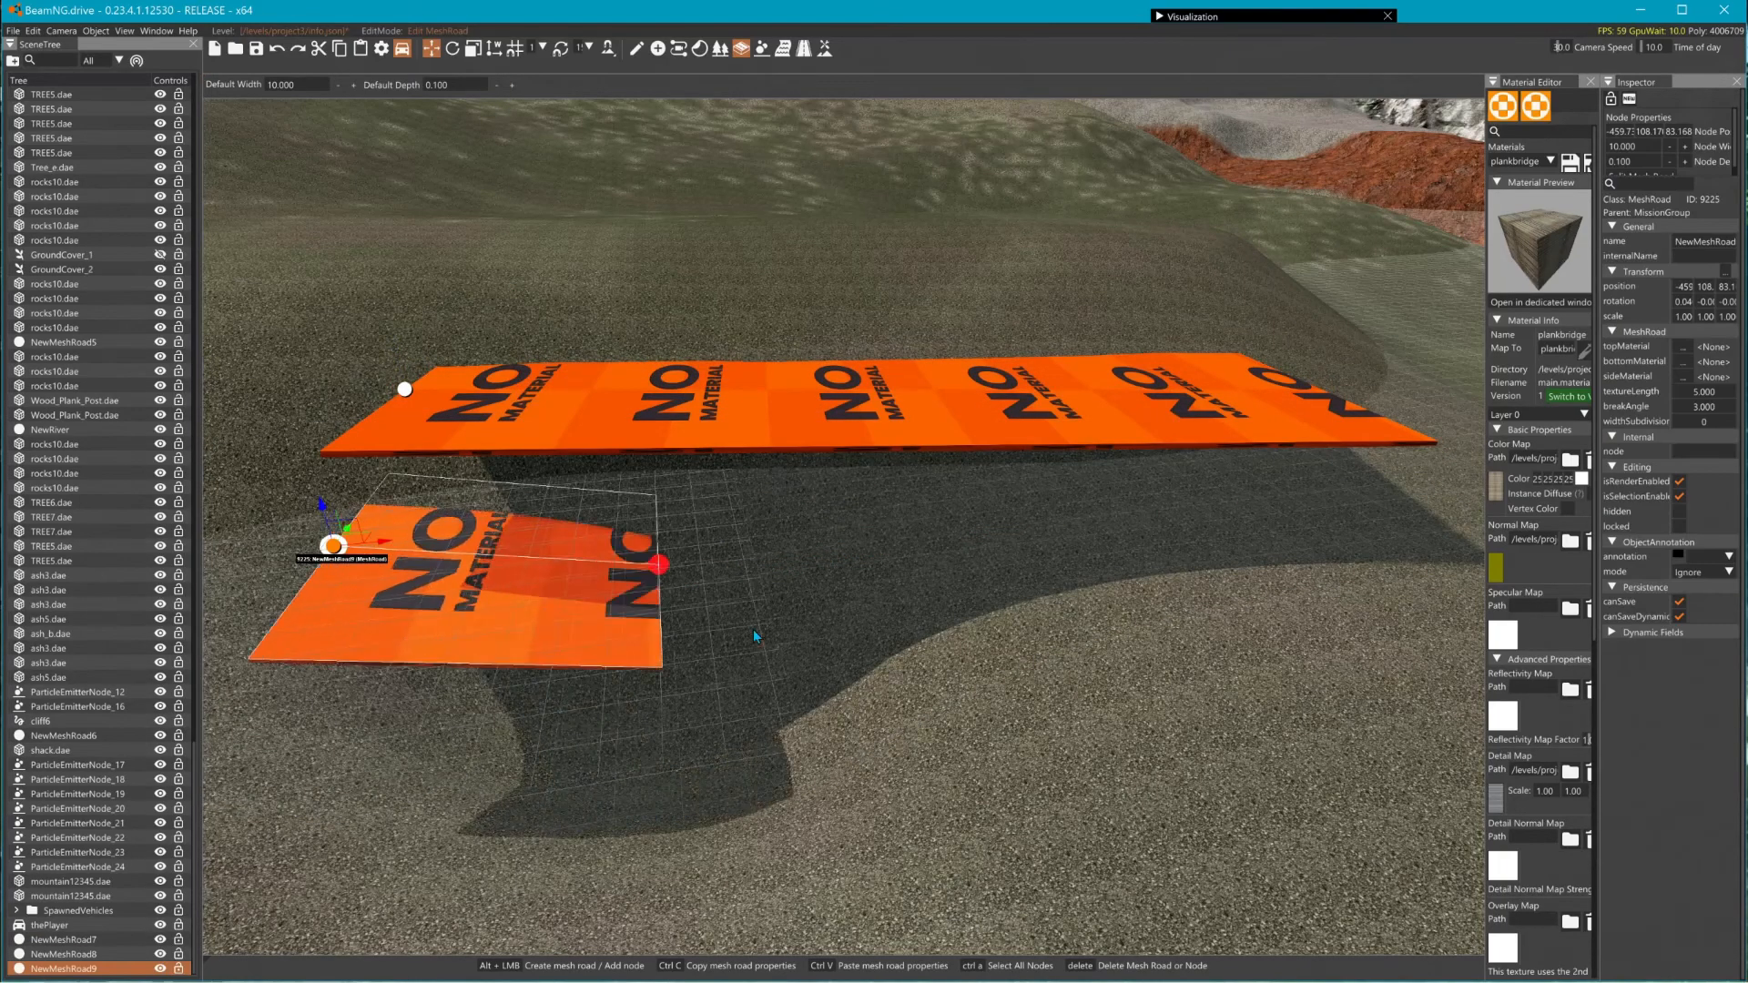
pyautogui.keyDown('alt'); pyautogui.click(1413, 574); pyautogui.keyUp('alt')
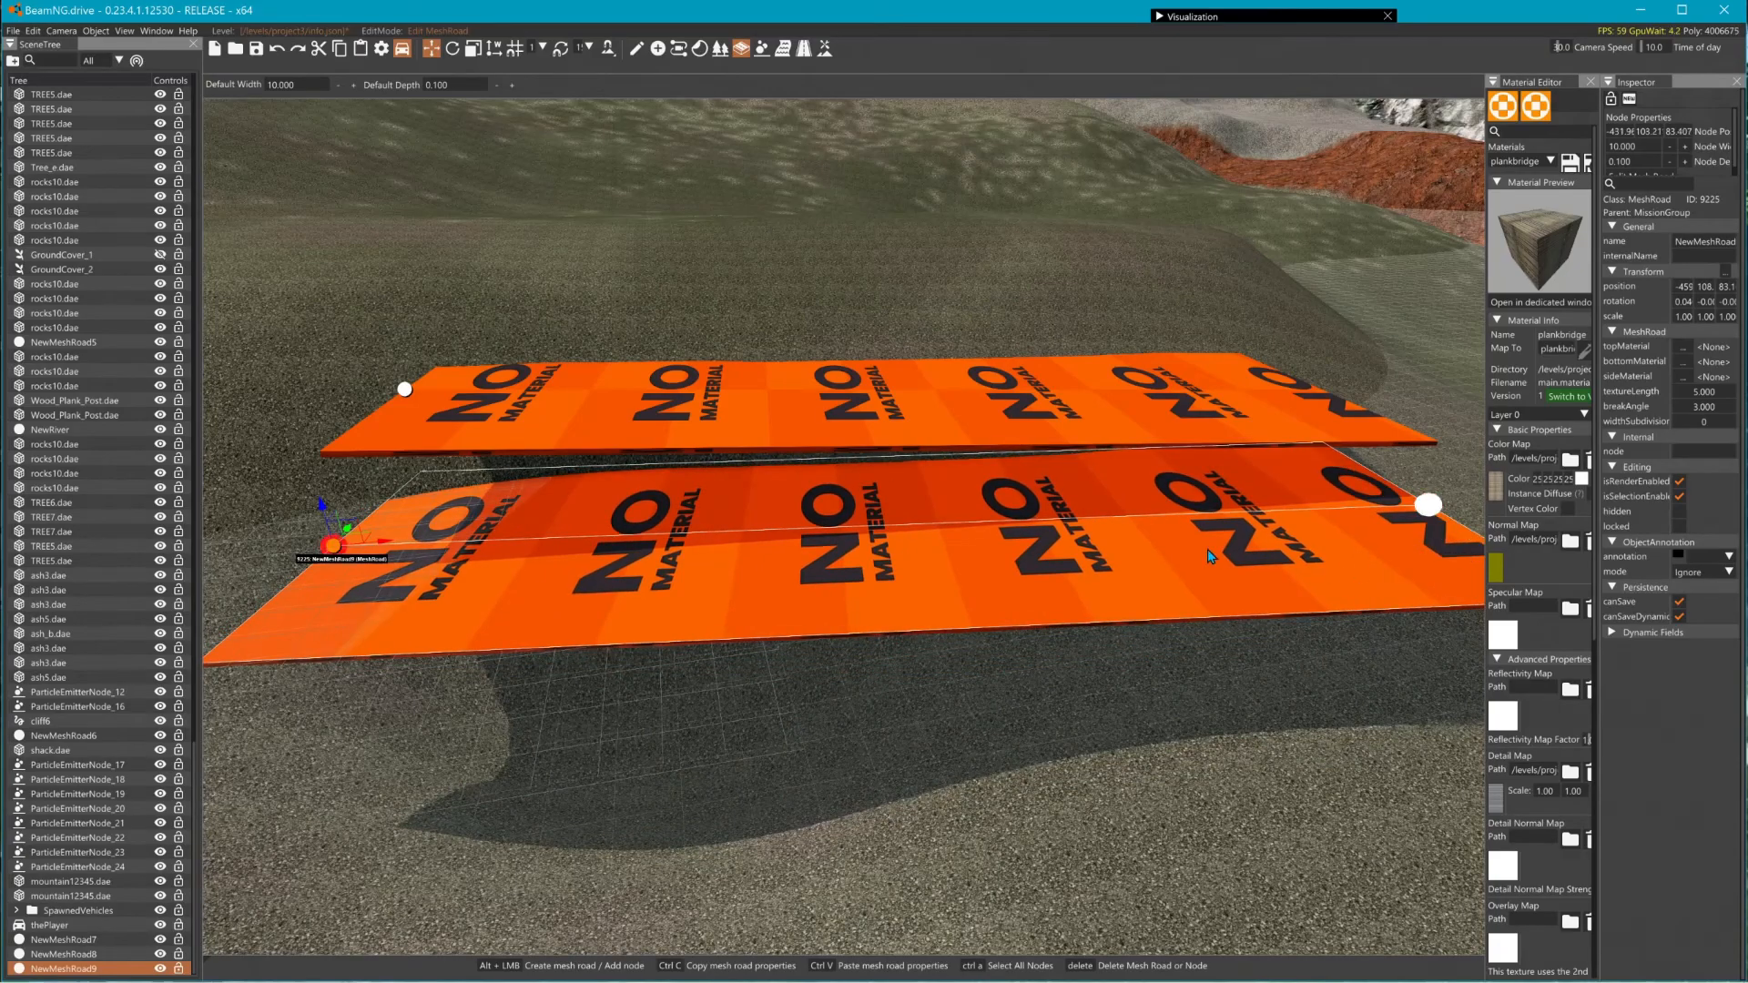
# - Delete both trial mesh roads without material from the dip
pyautogui.click(1187, 546)
pyautogui.press('Delete')
pyautogui.click(711, 390)
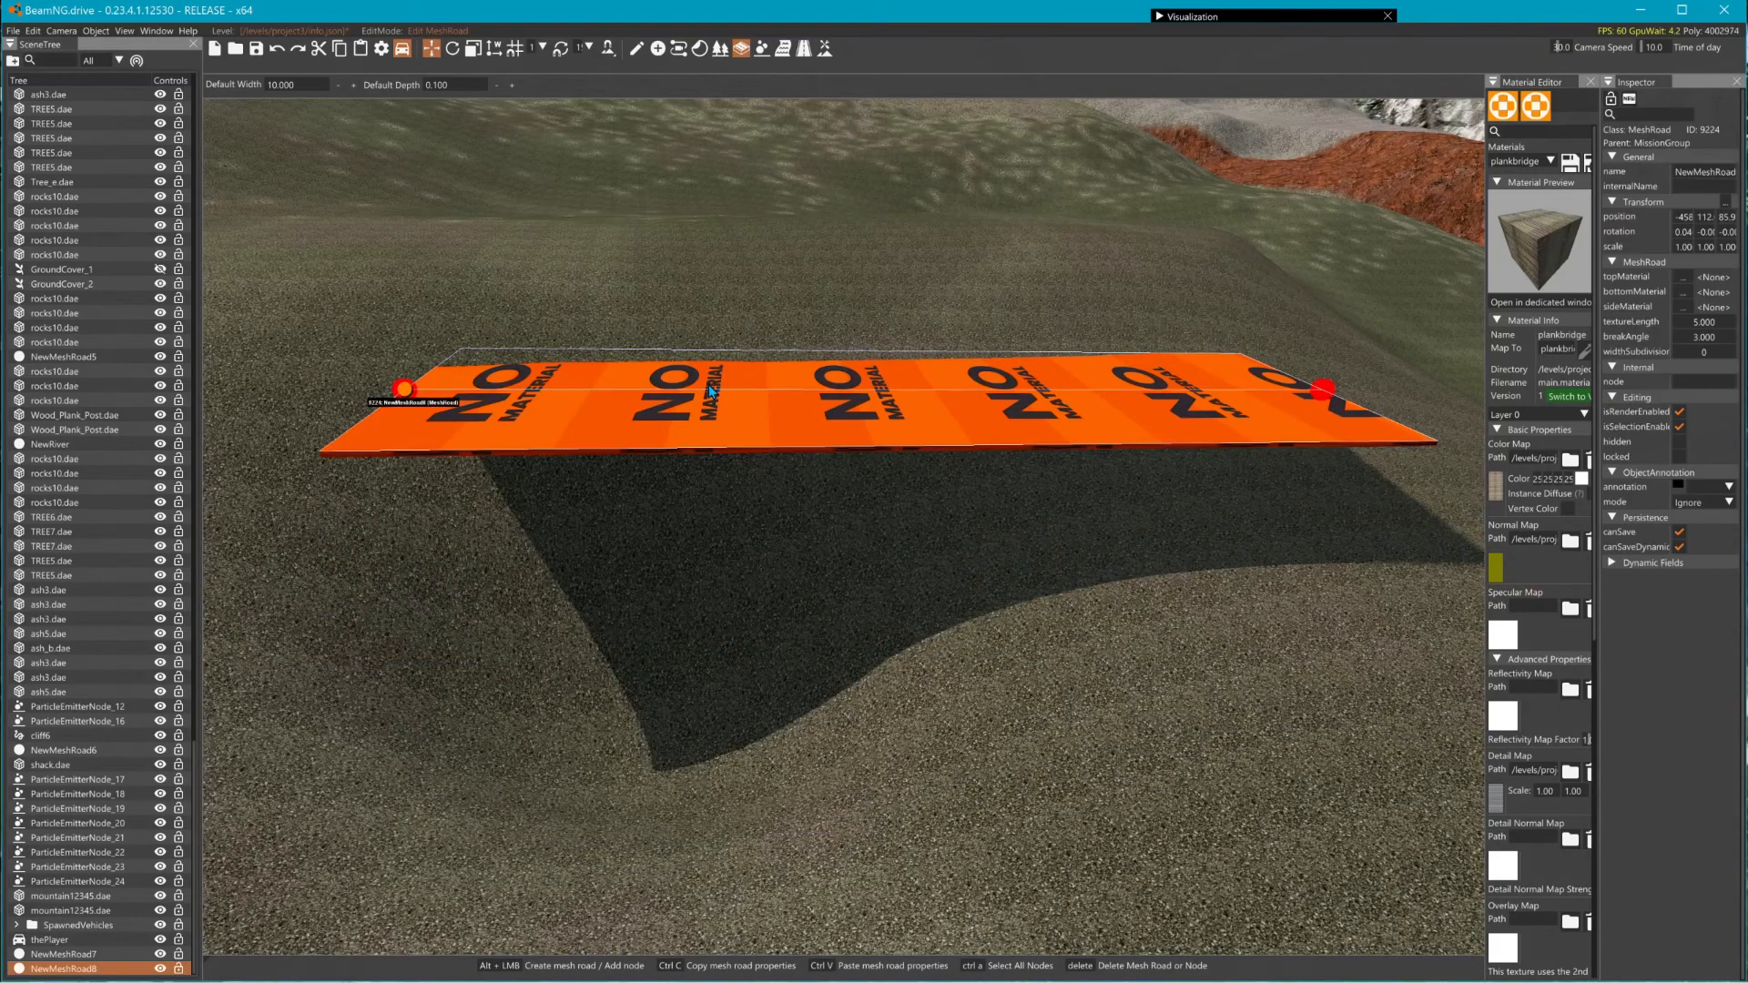
pyautogui.press('Delete')
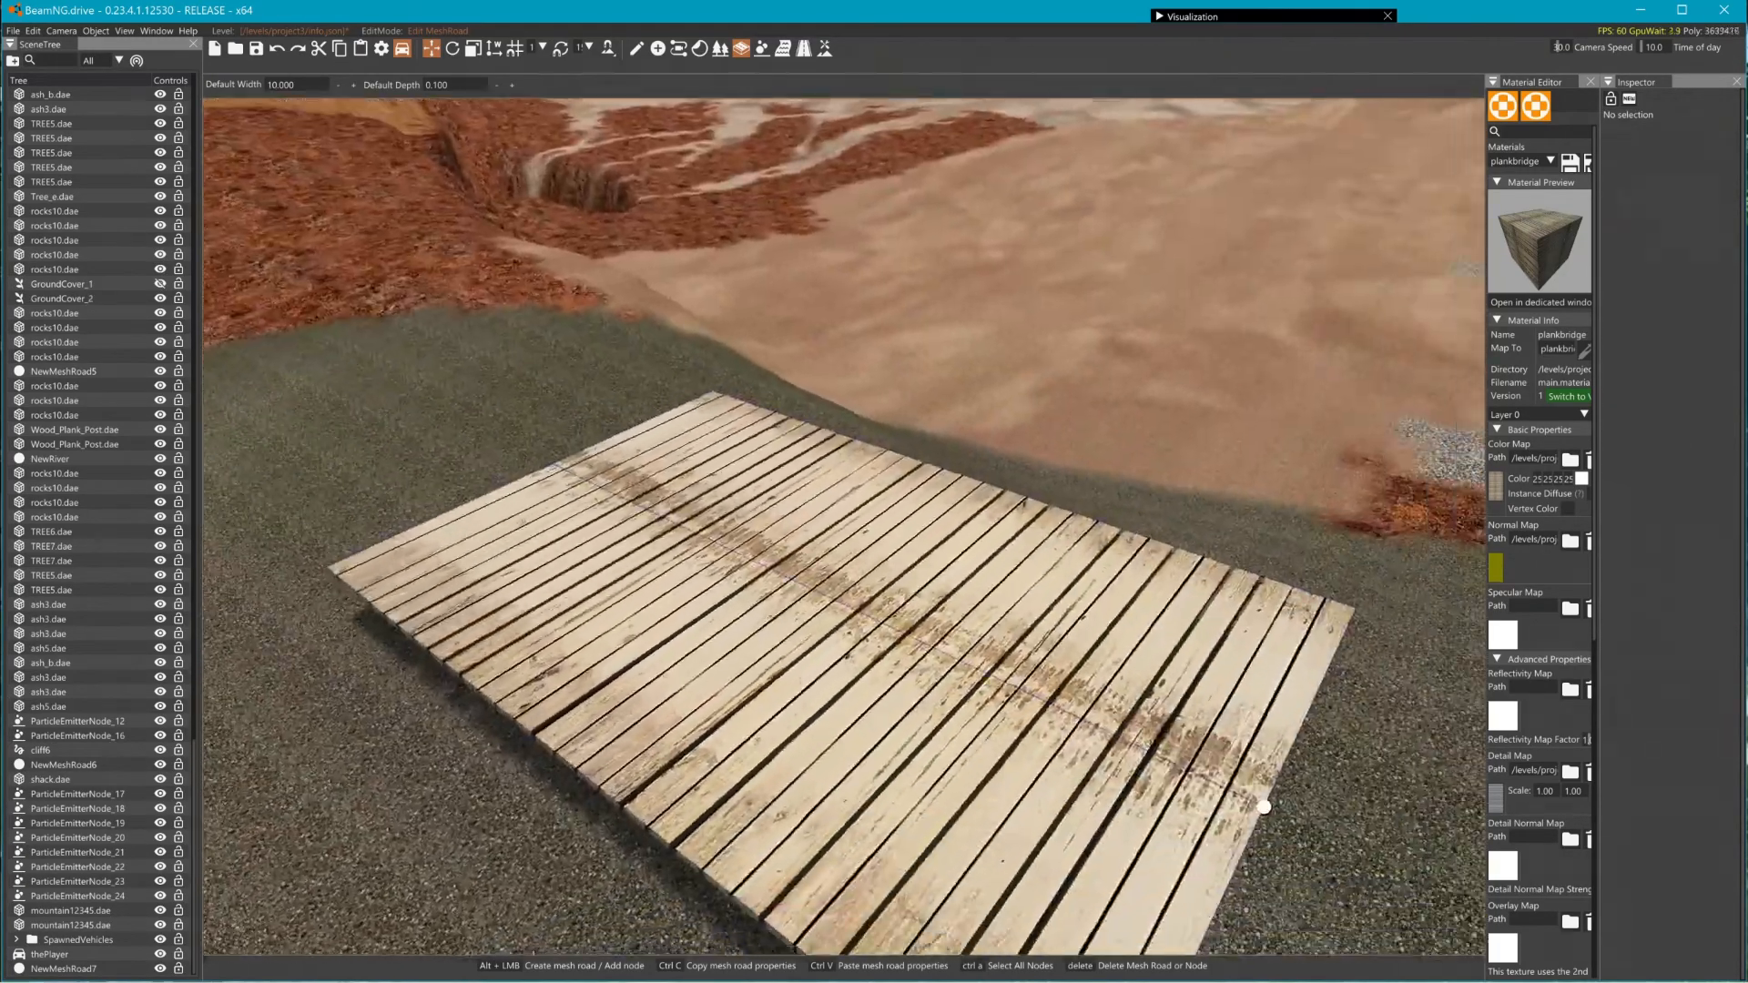
# - Examine the light plank bridge up close, including its plank gaps, side edges and thickness
pyautogui.press('w')
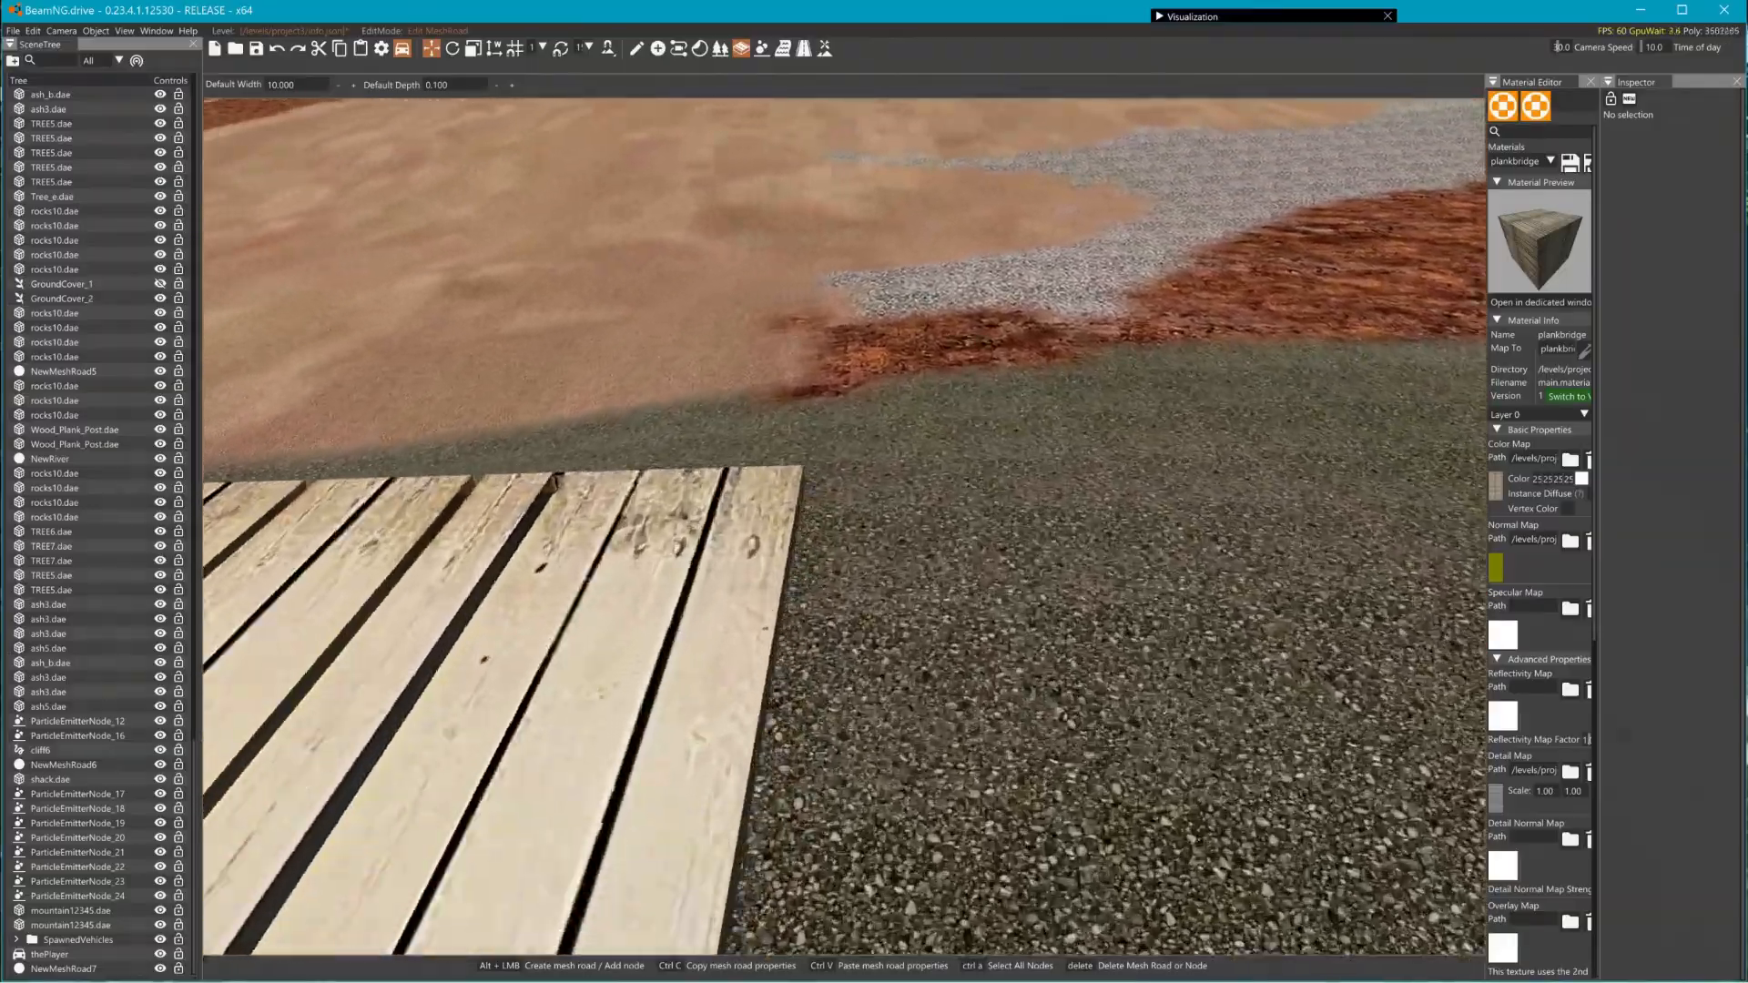
pyautogui.press('s')
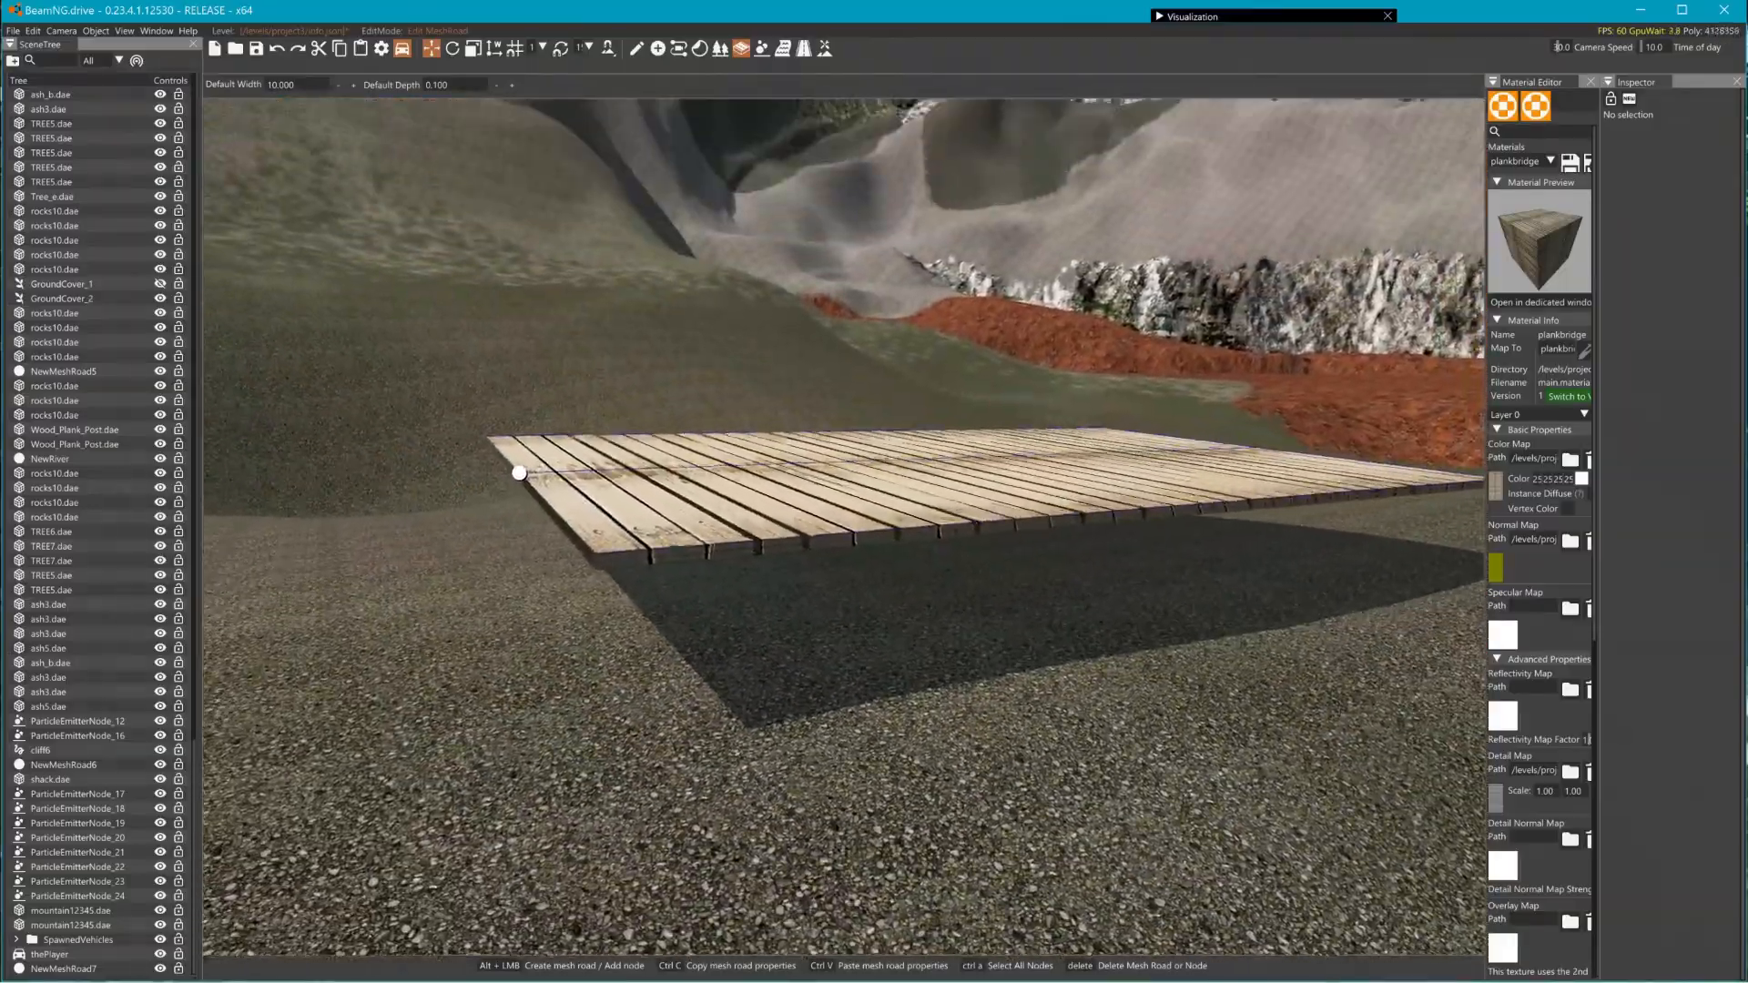
pyautogui.press('w')
pyautogui.press('w')
pyautogui.press('s')
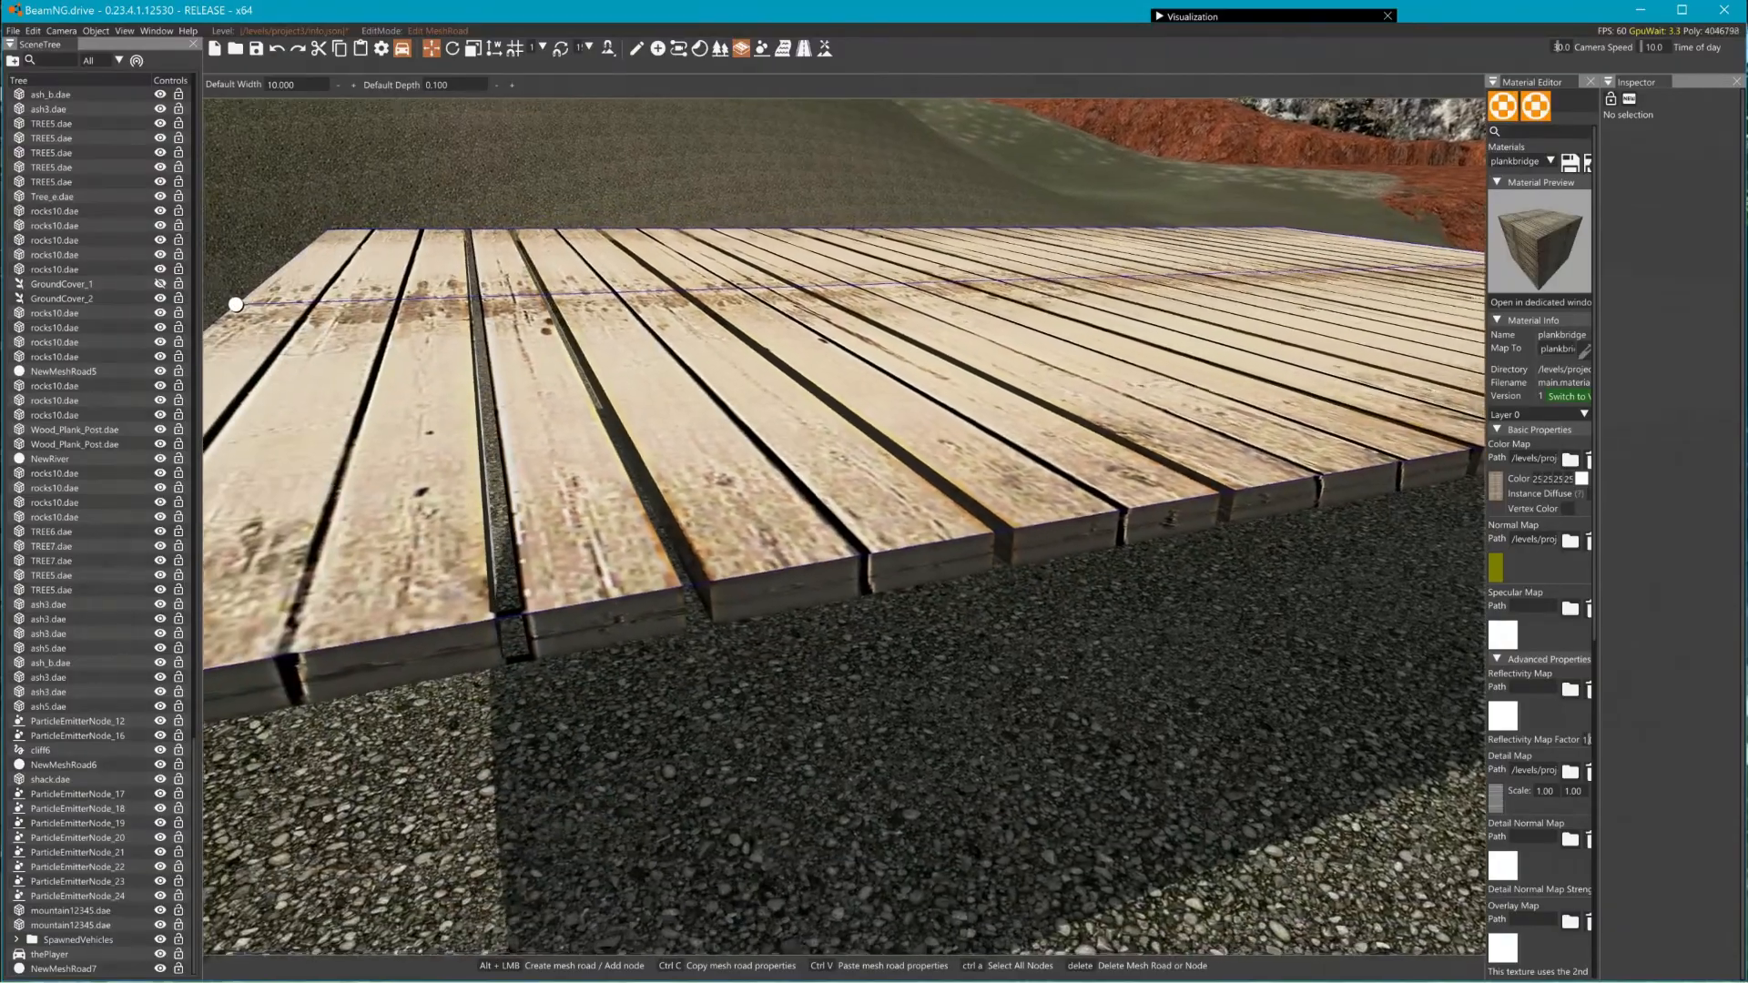
pyautogui.press('d')
pyautogui.press('a')
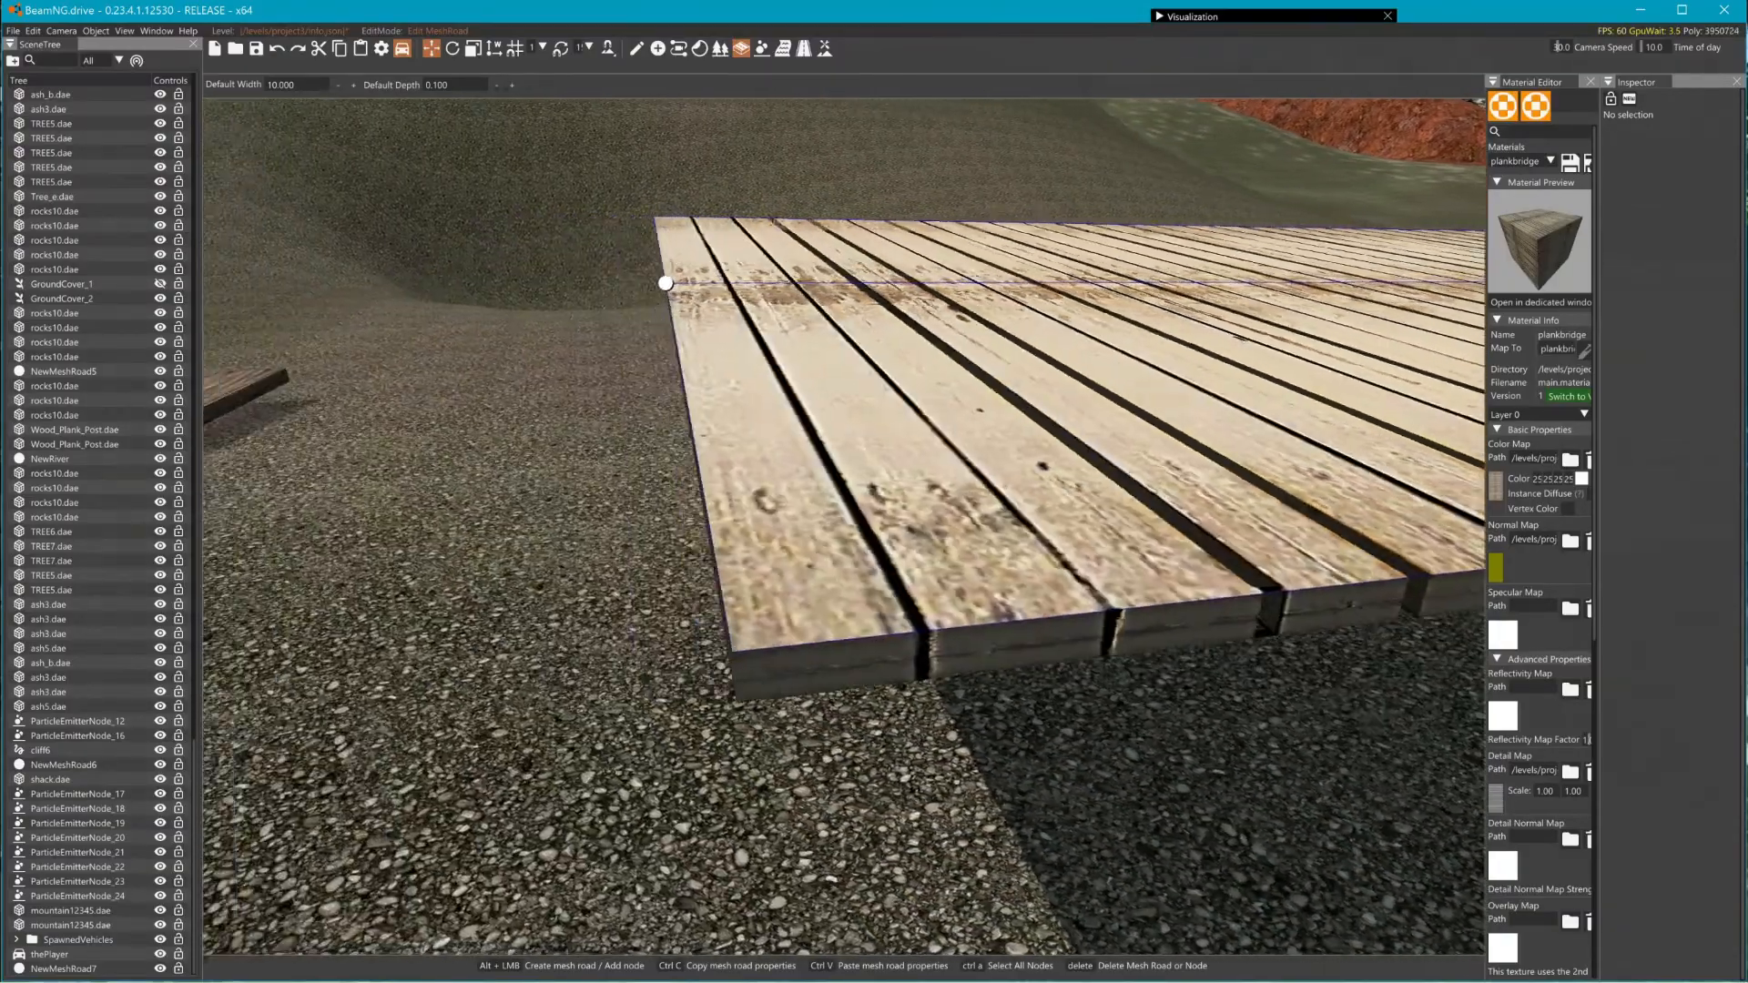
pyautogui.press('s')
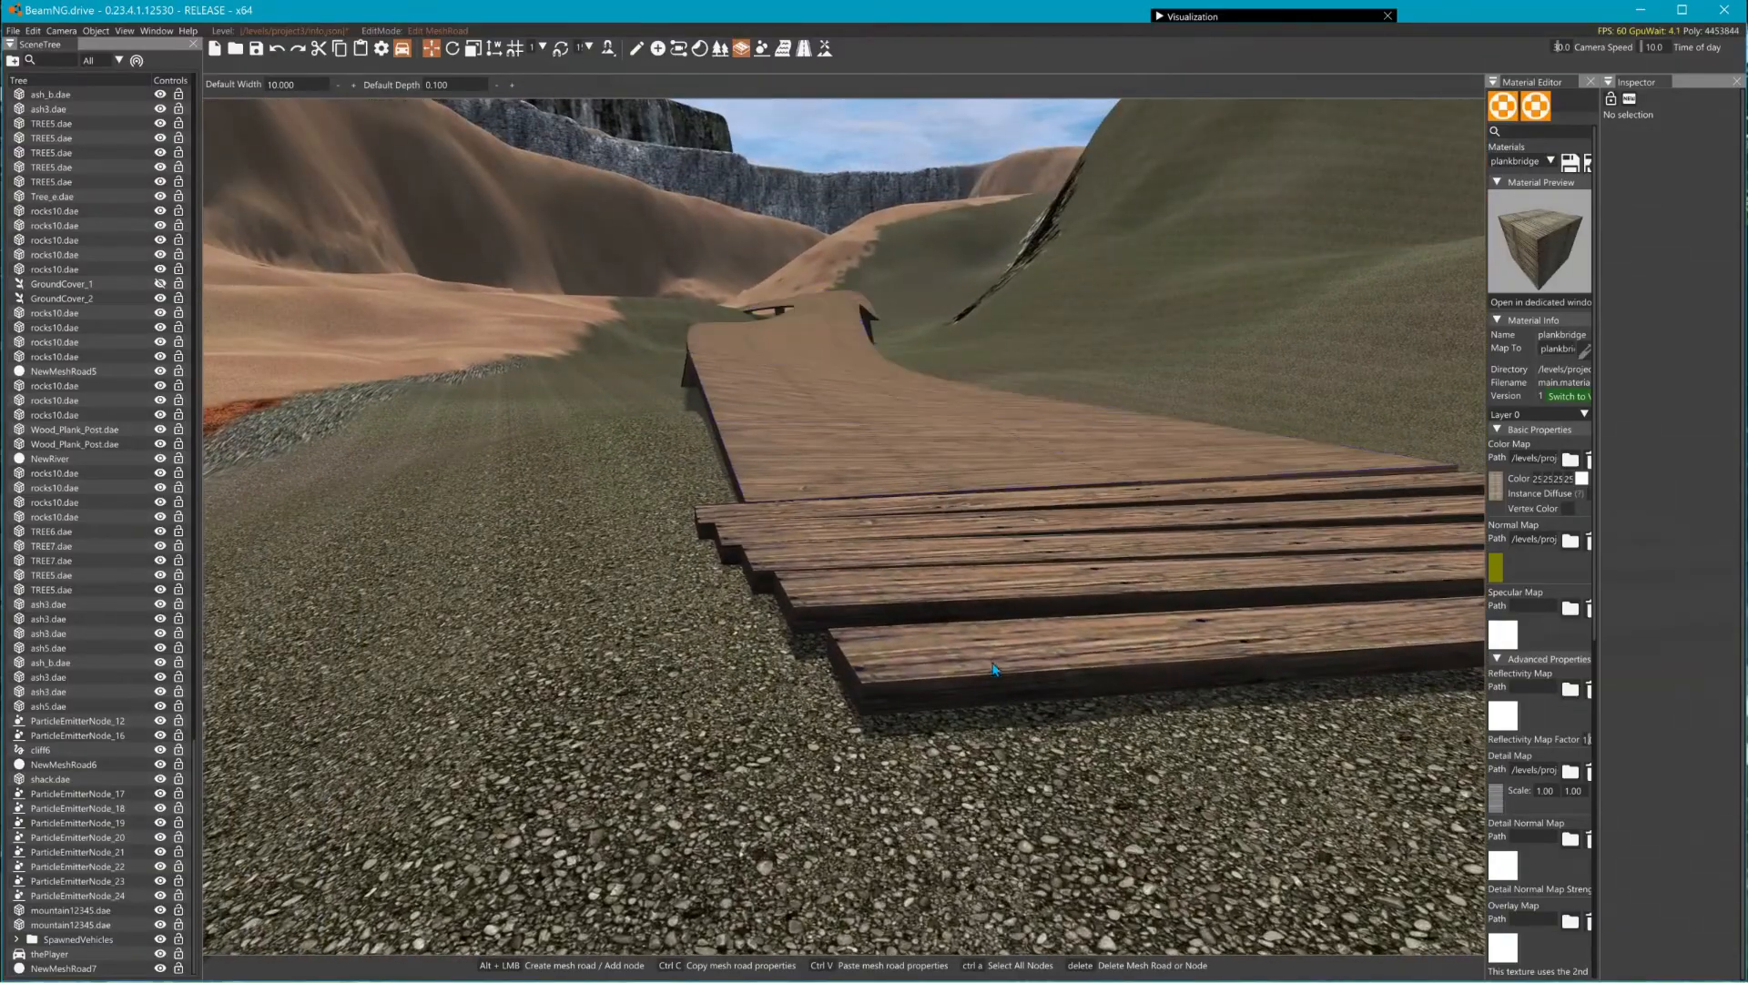
# - Examine the dark plank road's stepped end and compare it with the surface of the light plank bridge
pyautogui.moveTo(982, 674); pyautogui.dragTo(1174, 641, button='right')
pyautogui.press('w')
pyautogui.press('a')
pyautogui.moveTo(710, 628); pyautogui.dragTo(798, 628, button='right')
pyautogui.moveTo(1068, 567); pyautogui.dragTo(1073, 639, button='right')
pyautogui.press('w')
pyautogui.press('s')
pyautogui.press('w')
pyautogui.press('w')
pyautogui.press('s')
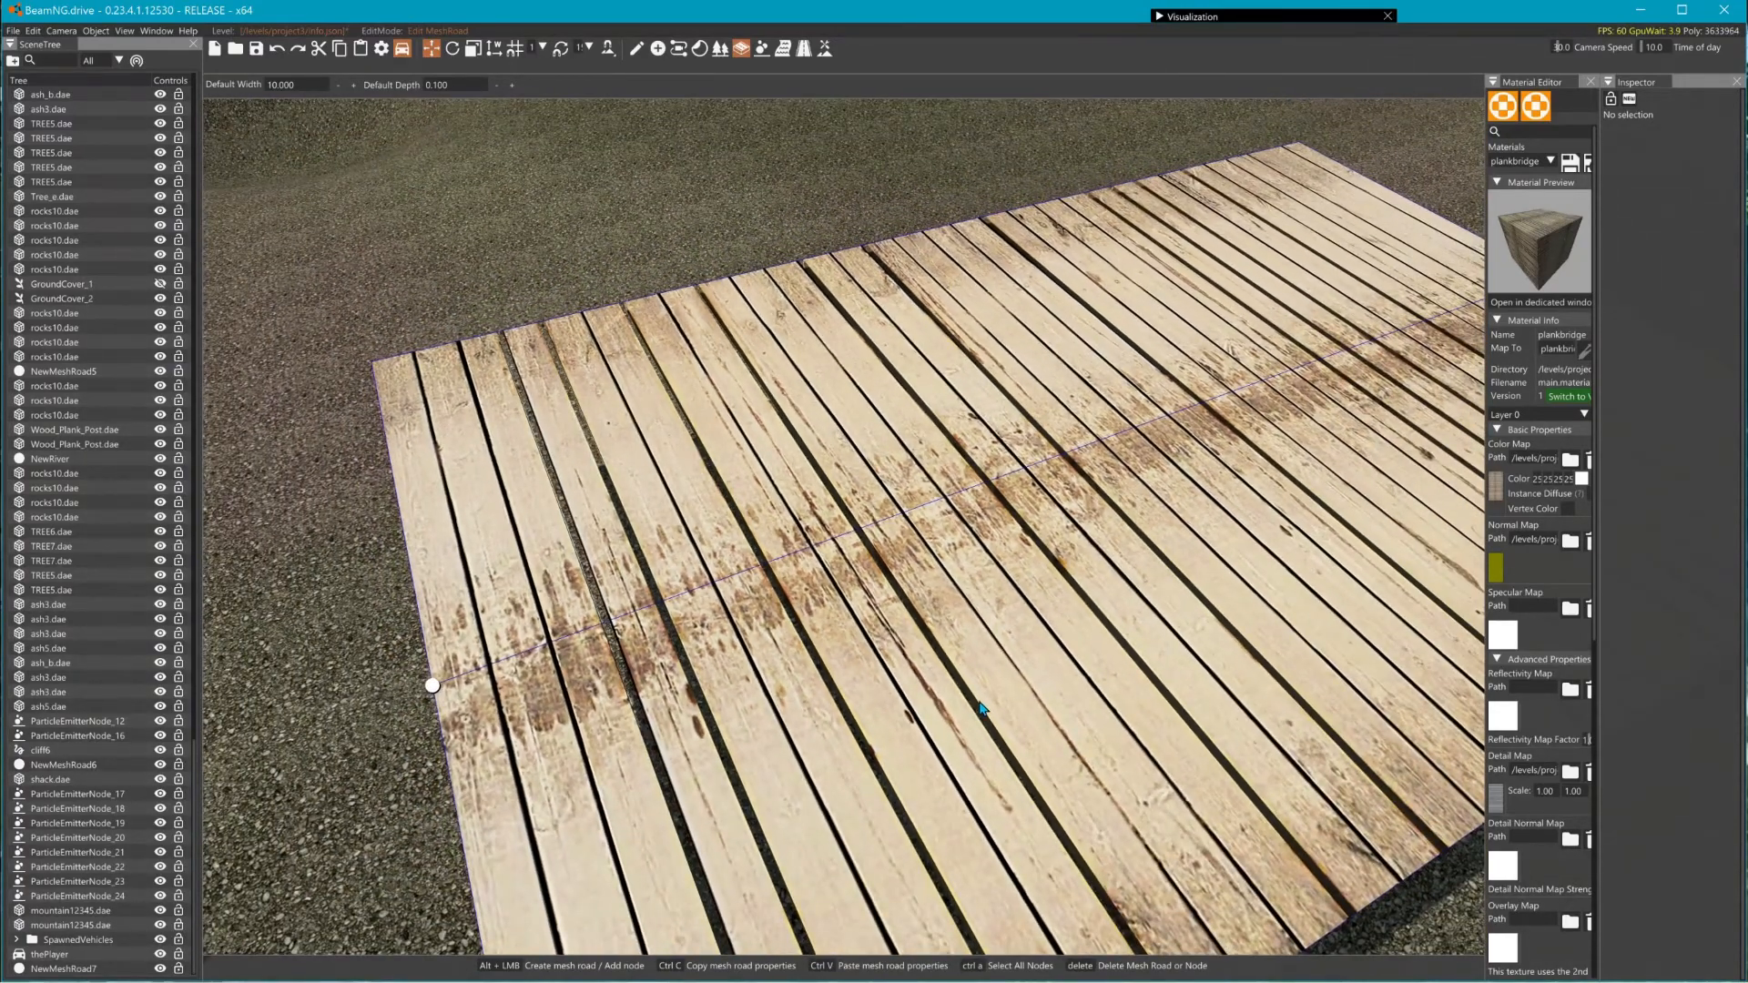
# - Switch to GIMP and check the alpha channel options of the plank texture's layer
pyautogui.hotkey('alt', 'Tab')
pyautogui.hotkey('alt', 'Tab')
pyautogui.hotkey('alt', 'Tab')
pyautogui.hotkey('alt', 'Tab')
pyautogui.hotkey('alt', 'Tab')
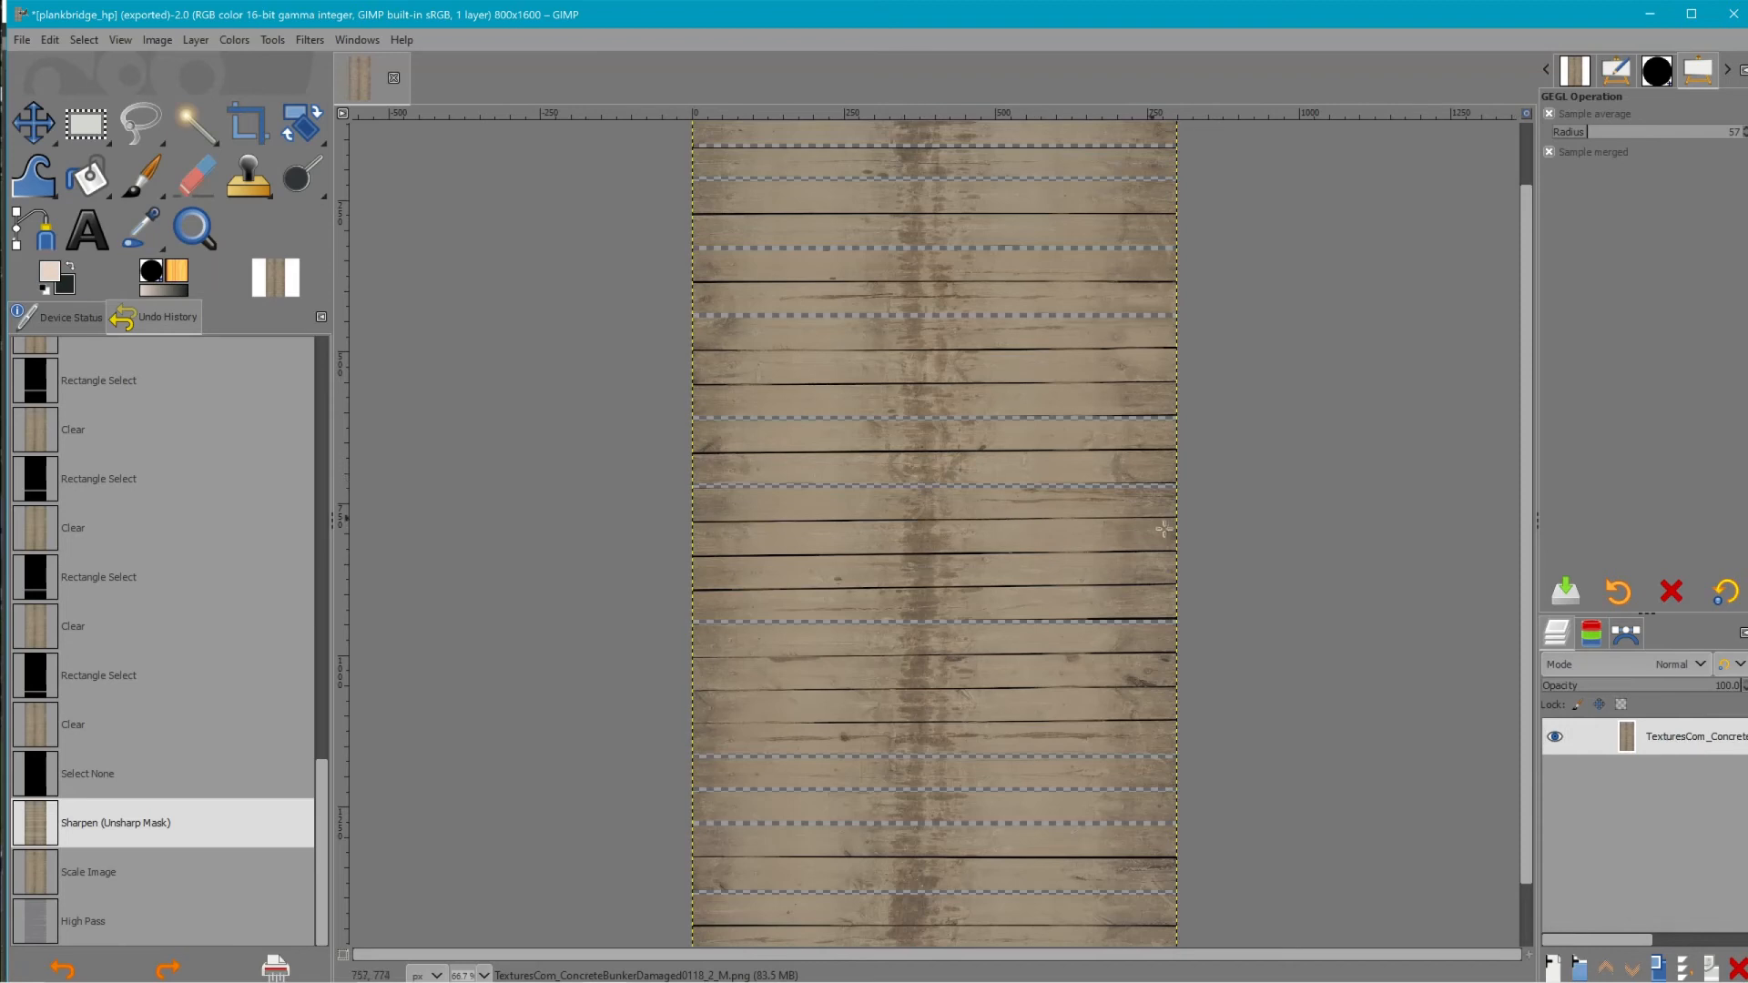
pyautogui.rightClick(1662, 739)
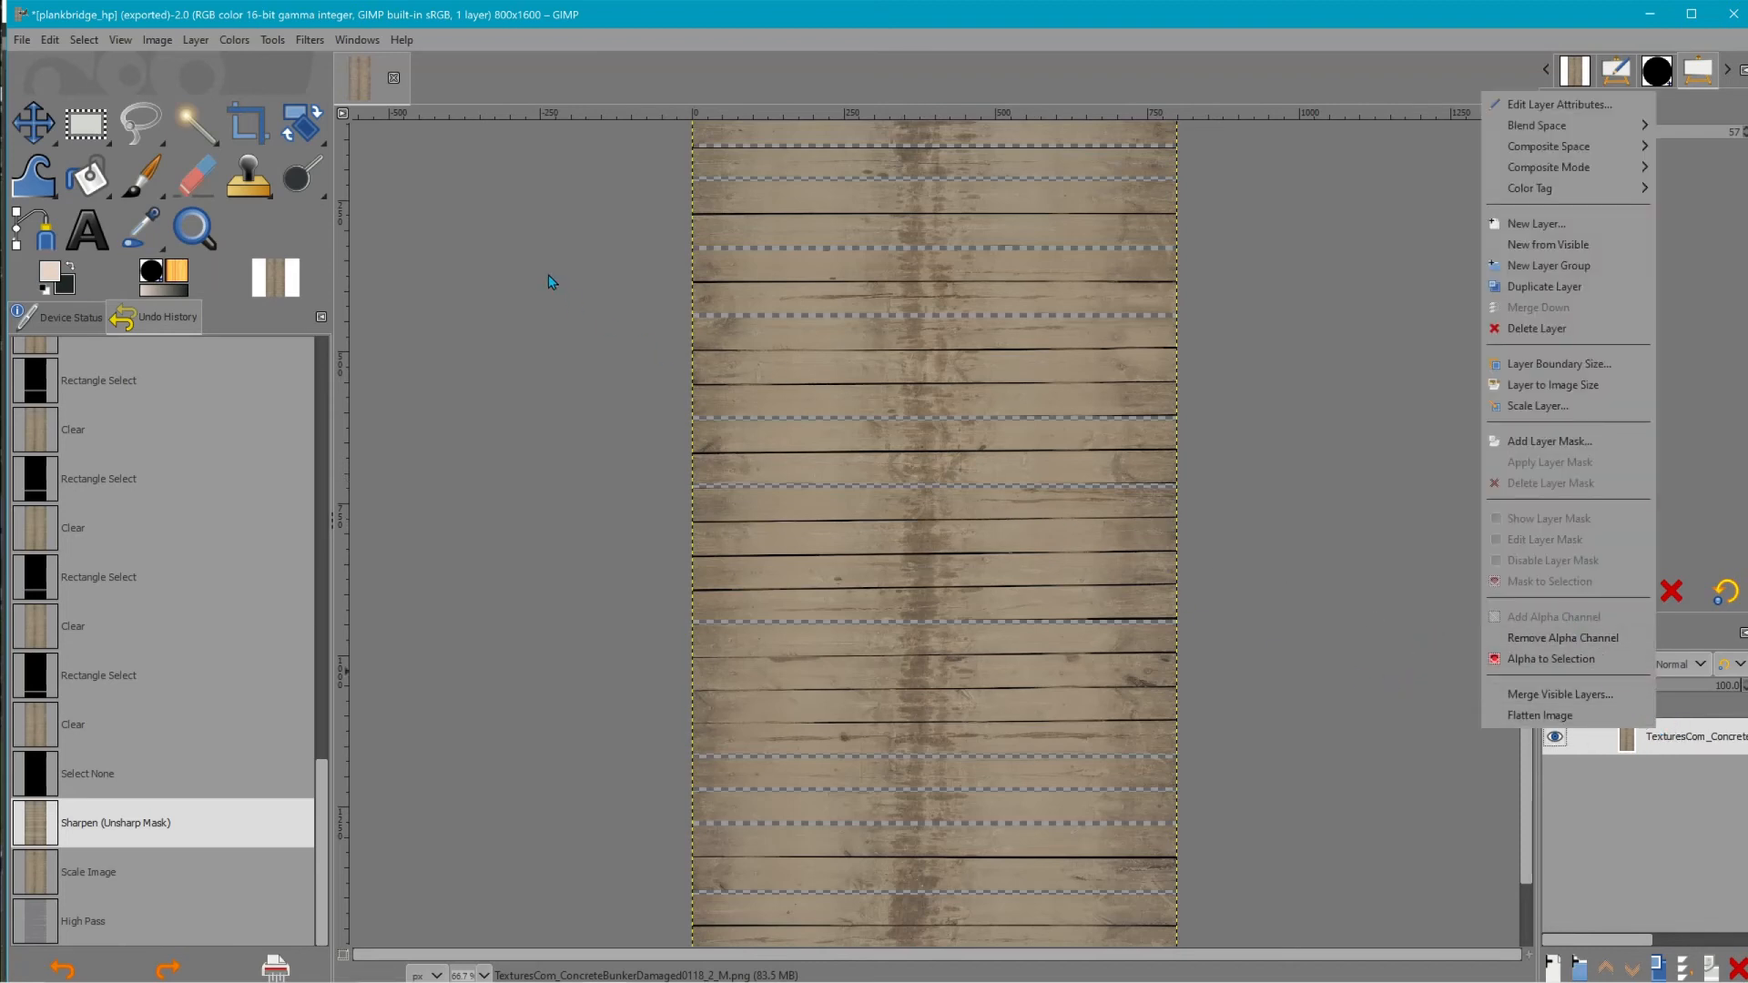
pyautogui.click(440, 203)
# - Clear one full-width plank strip in the upper part of the texture to transparency with a rectangle selection, and deselect
pyautogui.press('r')
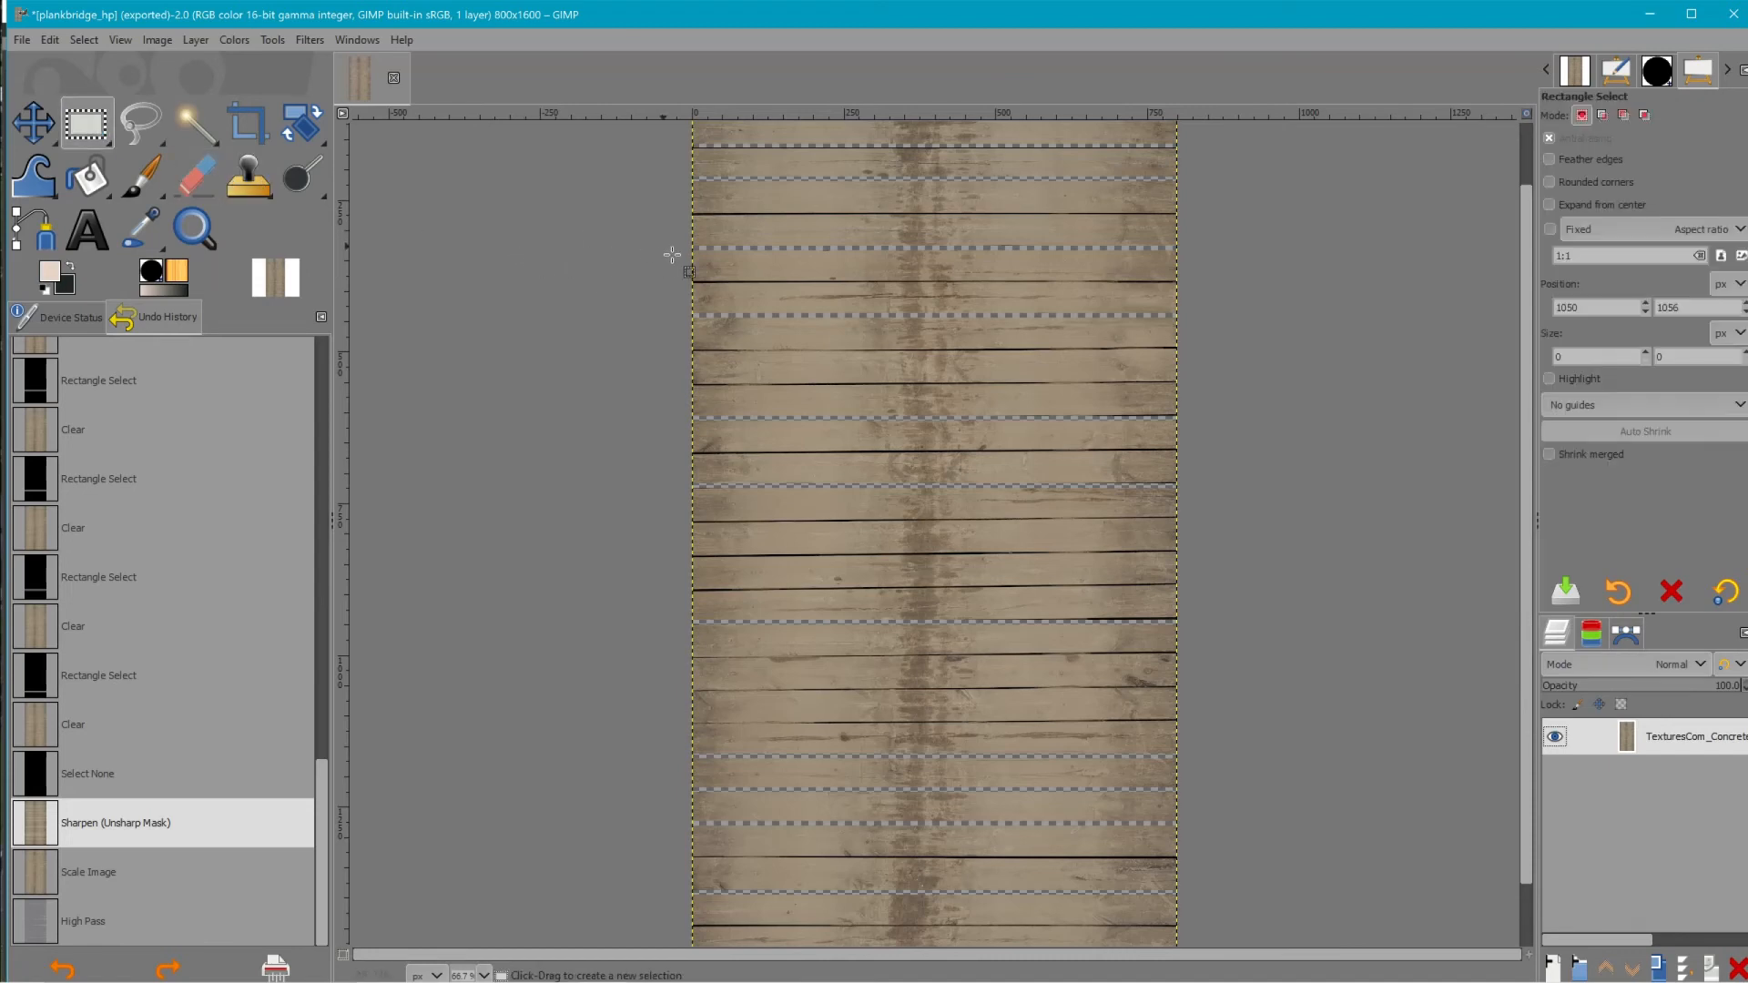
pyautogui.moveTo(674, 252); pyautogui.dragTo(1045, 297)
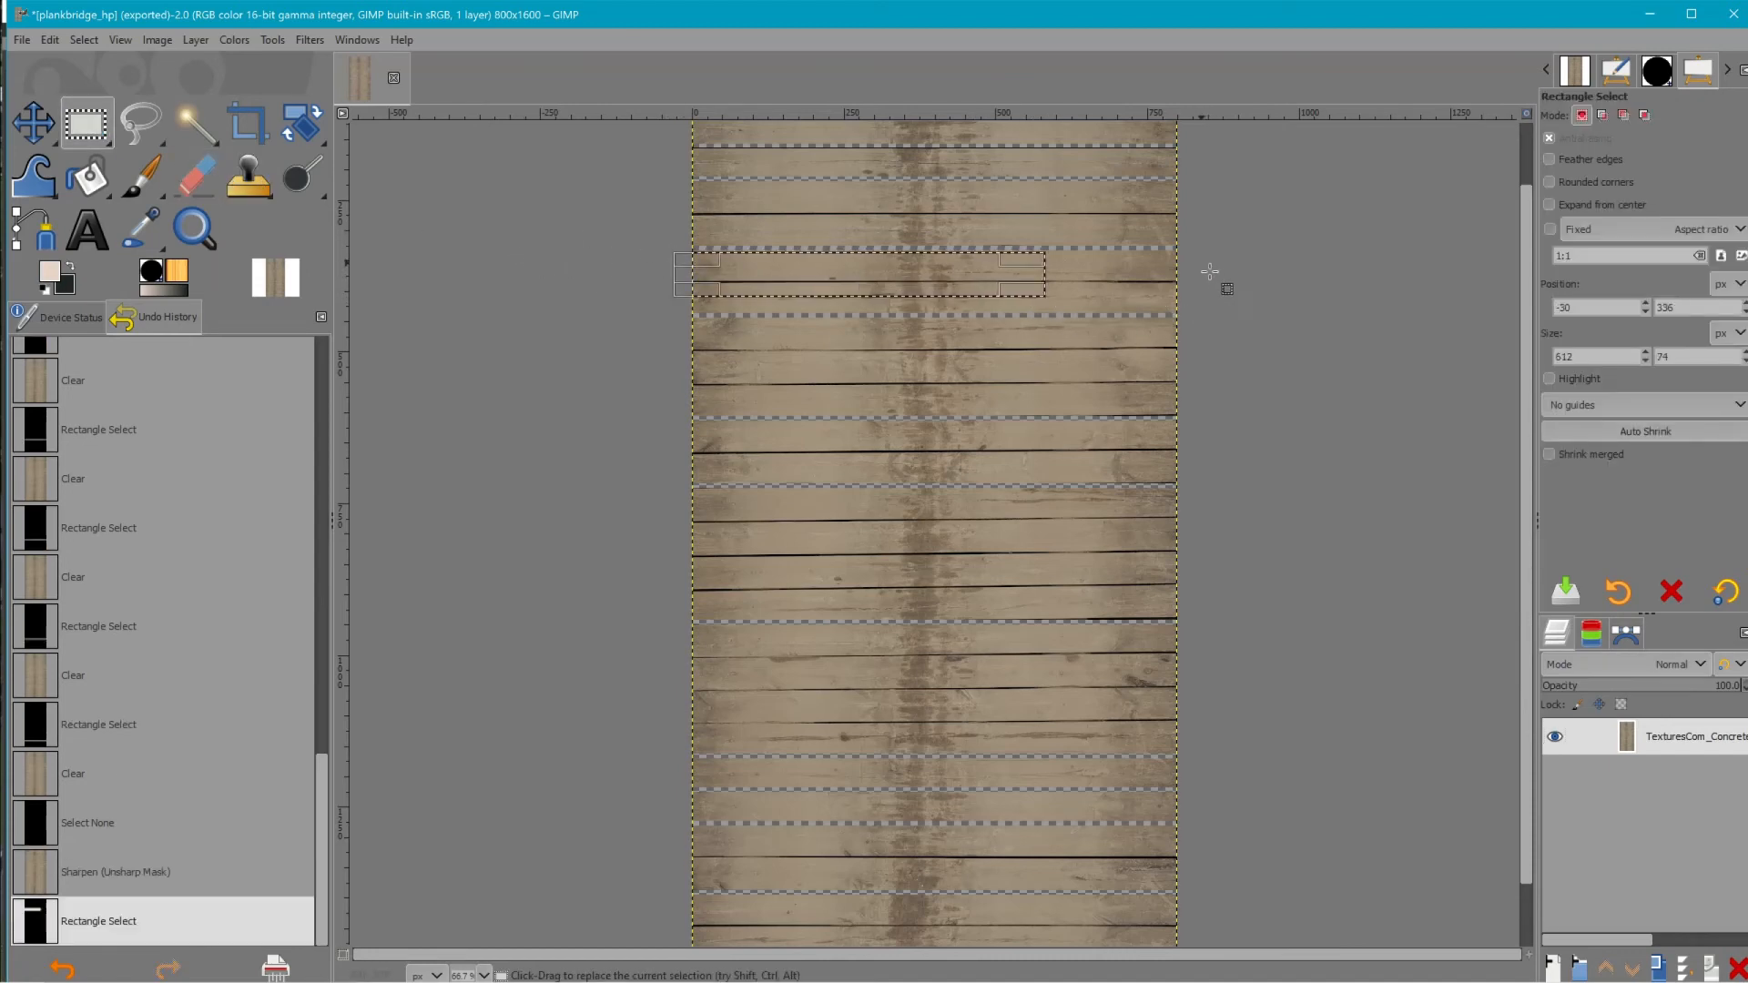
pyautogui.moveTo(1182, 249); pyautogui.dragTo(670, 294)
pyautogui.press('Delete')
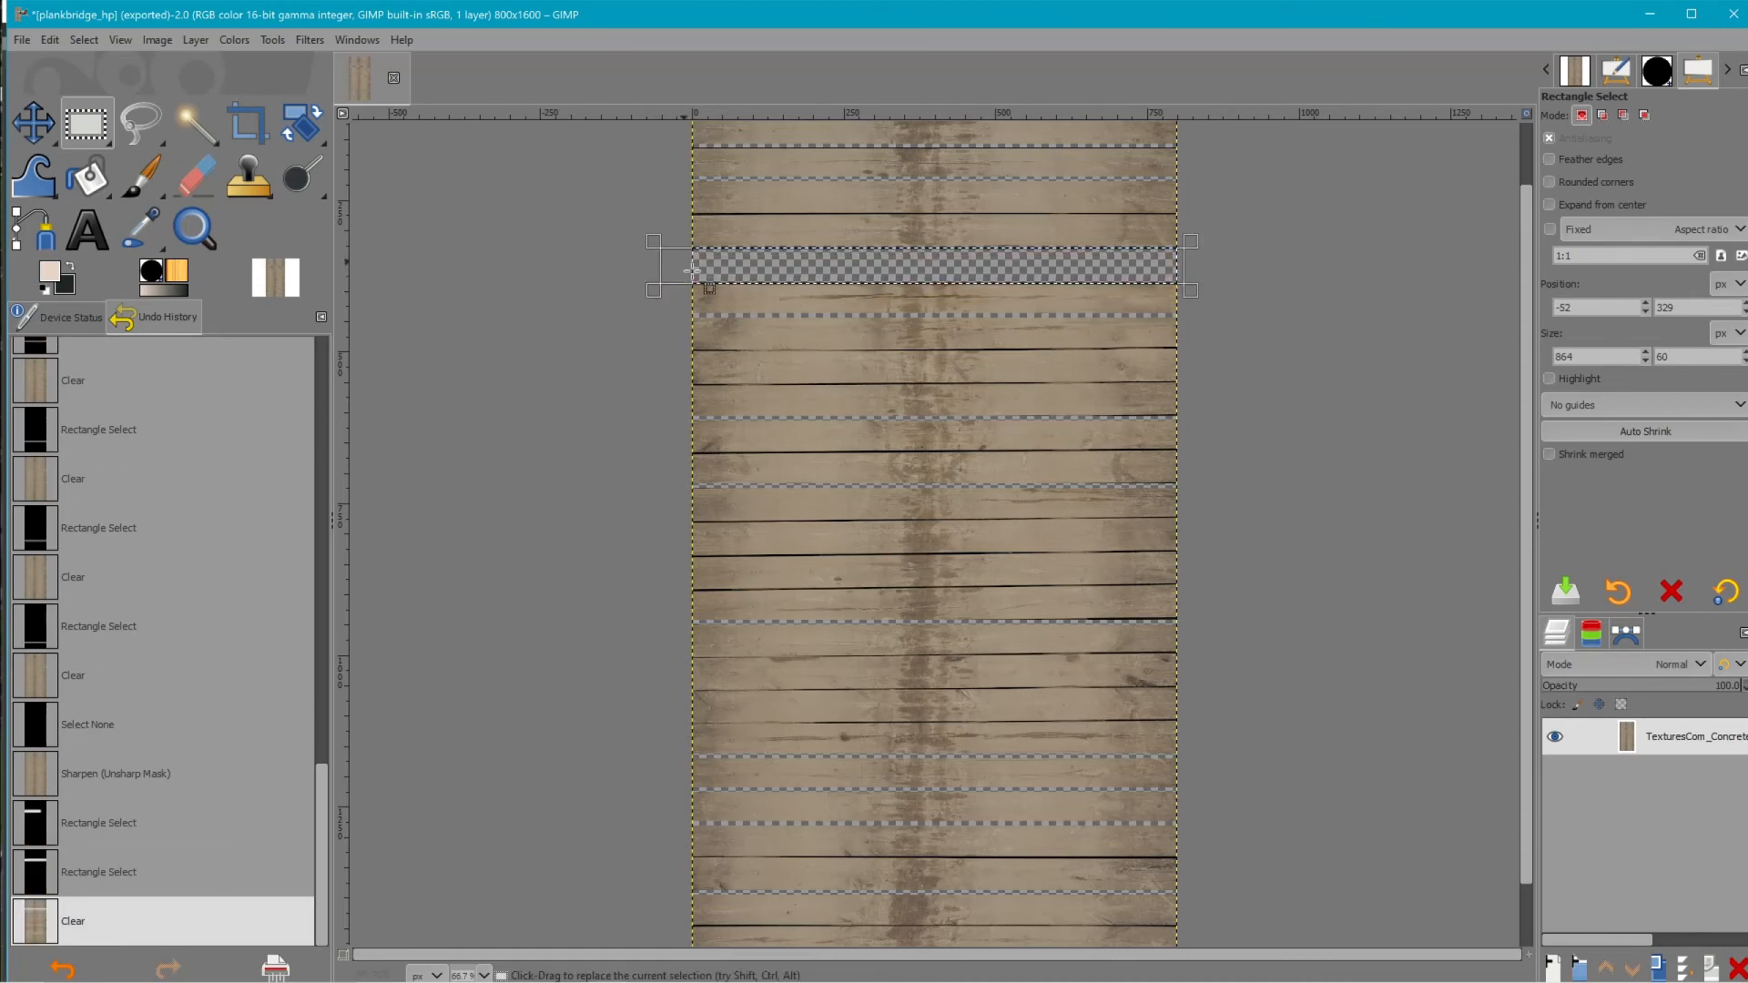
pyautogui.click(638, 261)
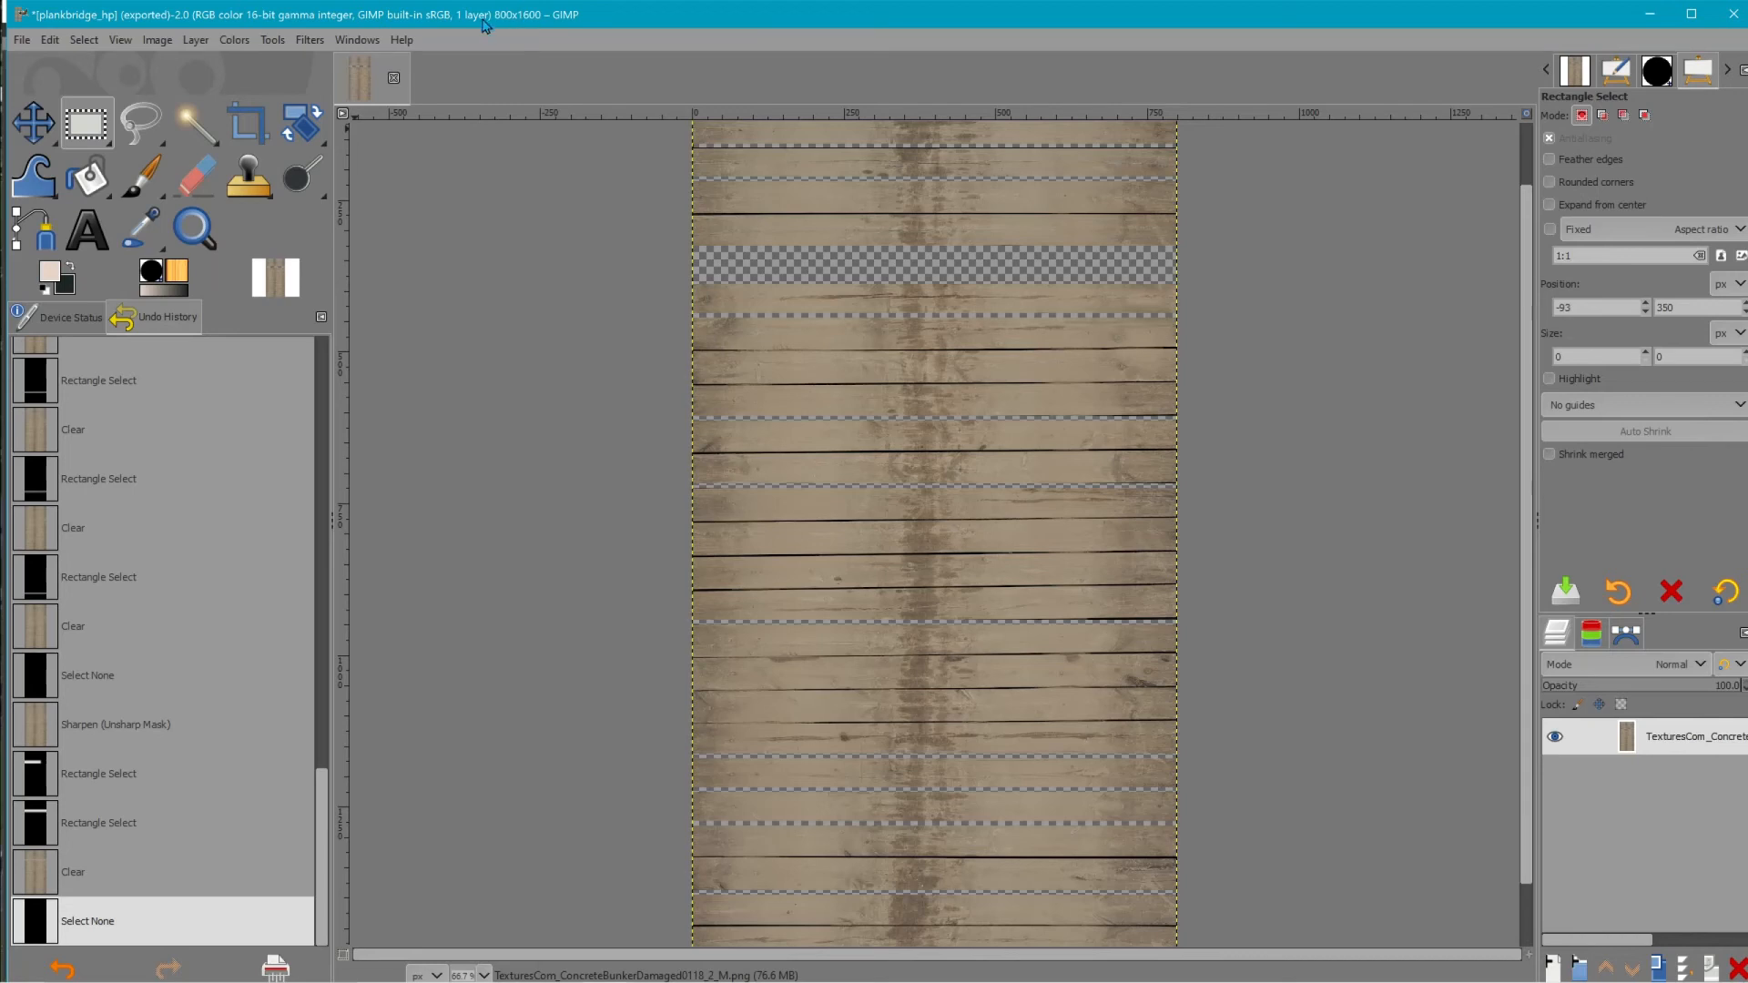
# - Scale the plank texture to 512 x 1024 pixels
pyautogui.click(173, 42)
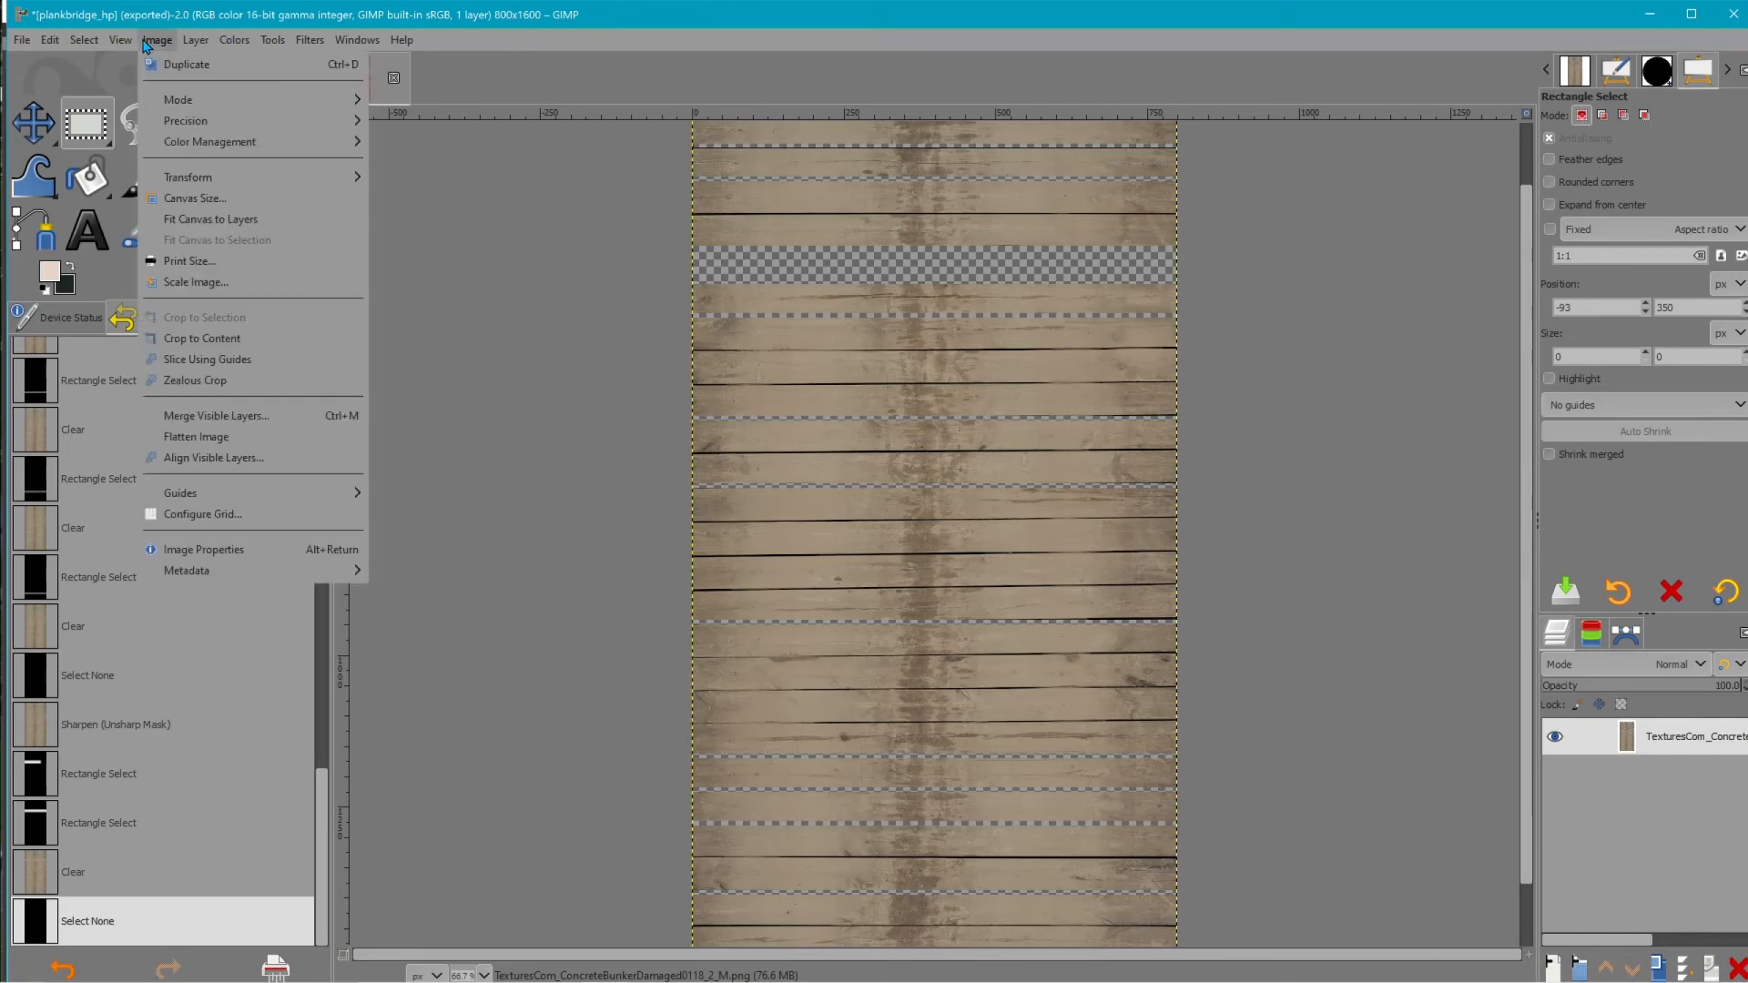
pyautogui.click(196, 282)
pyautogui.press('Tab')
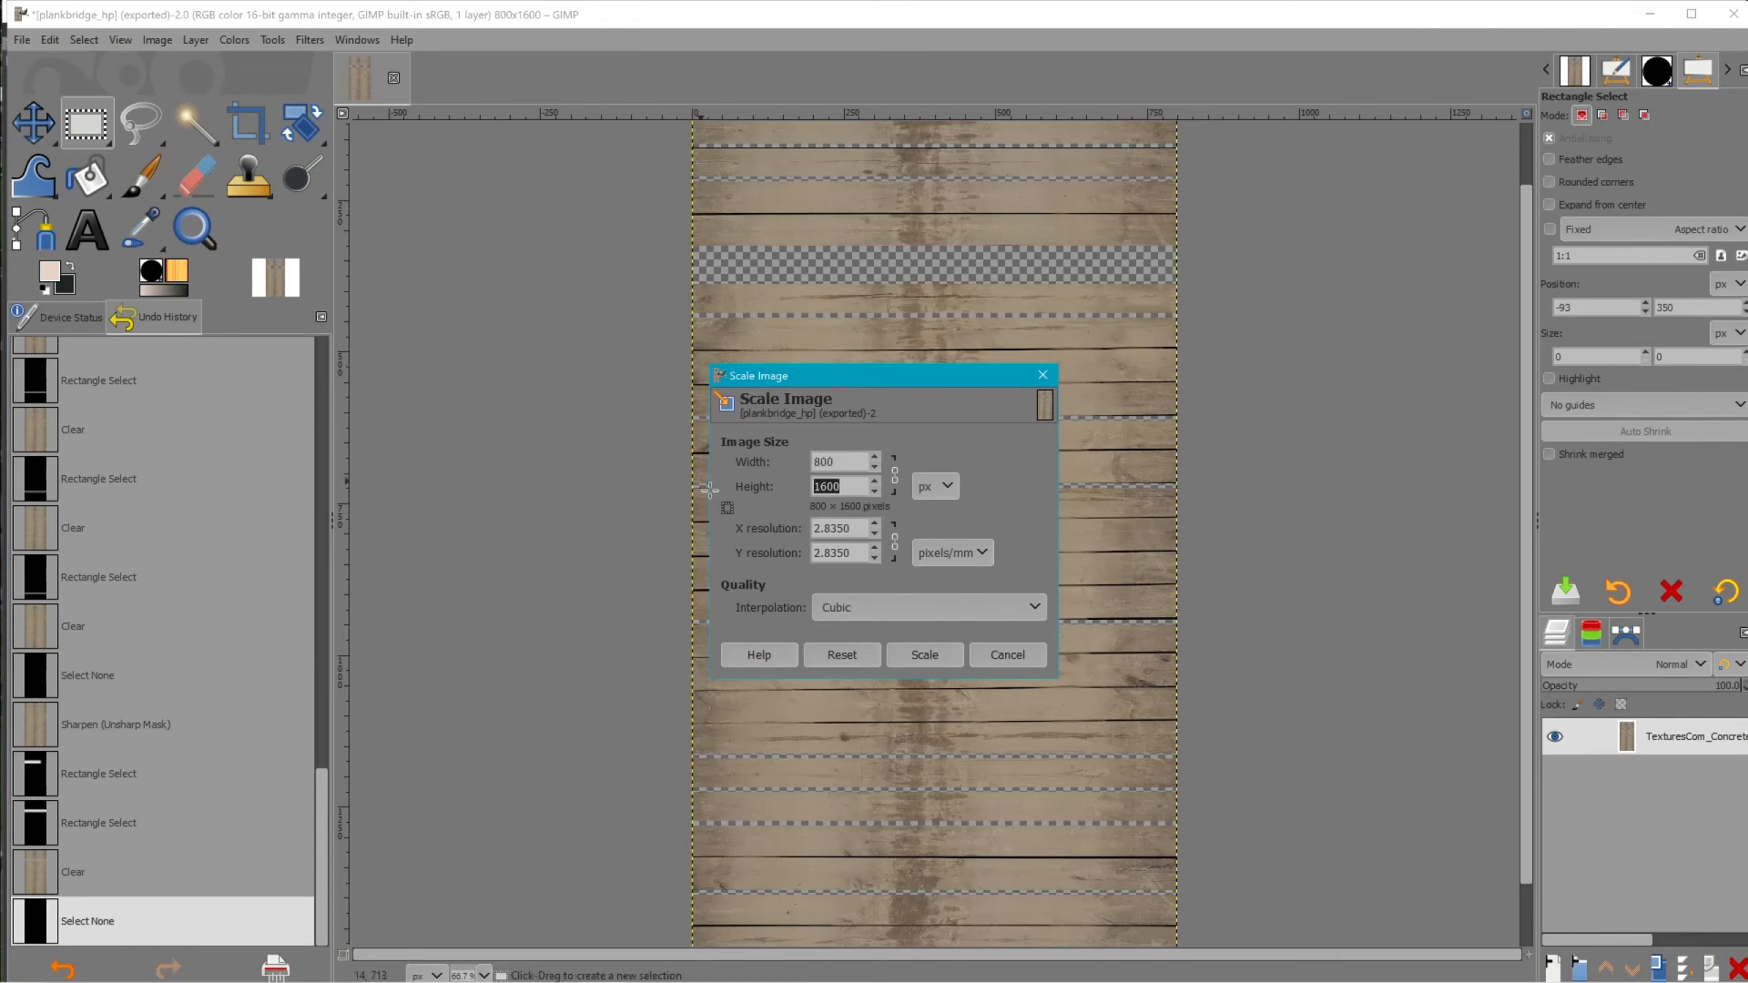
pyautogui.write('1024')
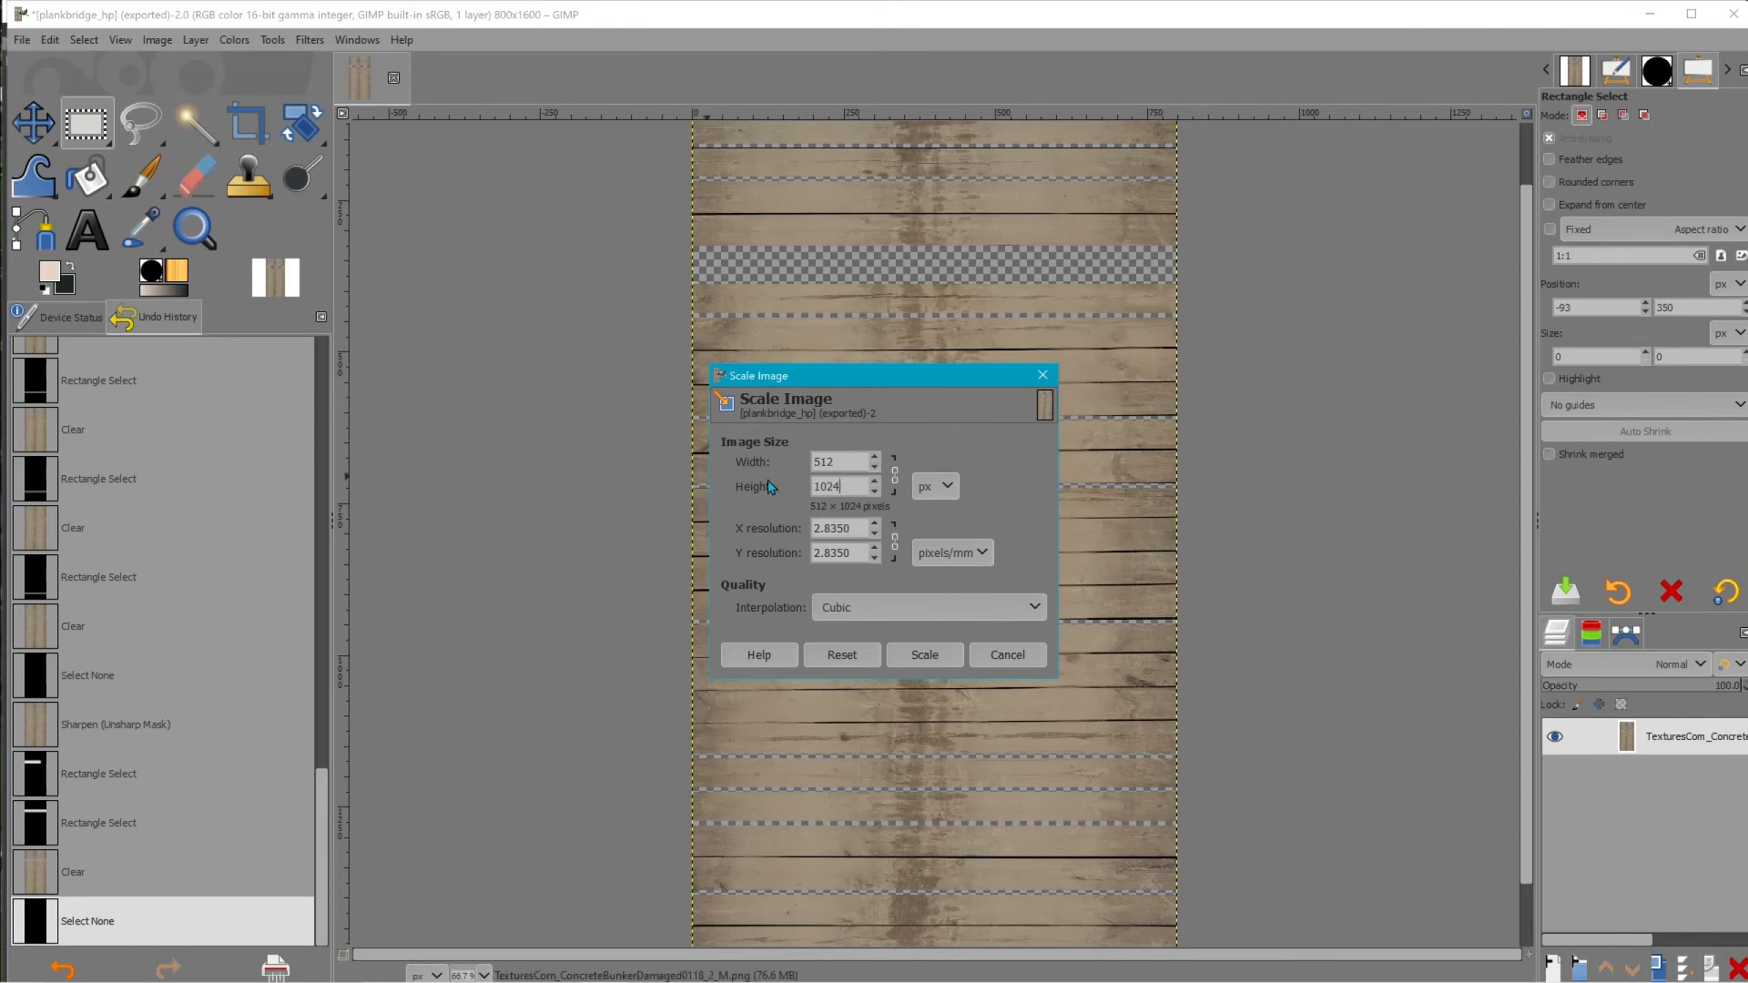
pyautogui.click(918, 657)
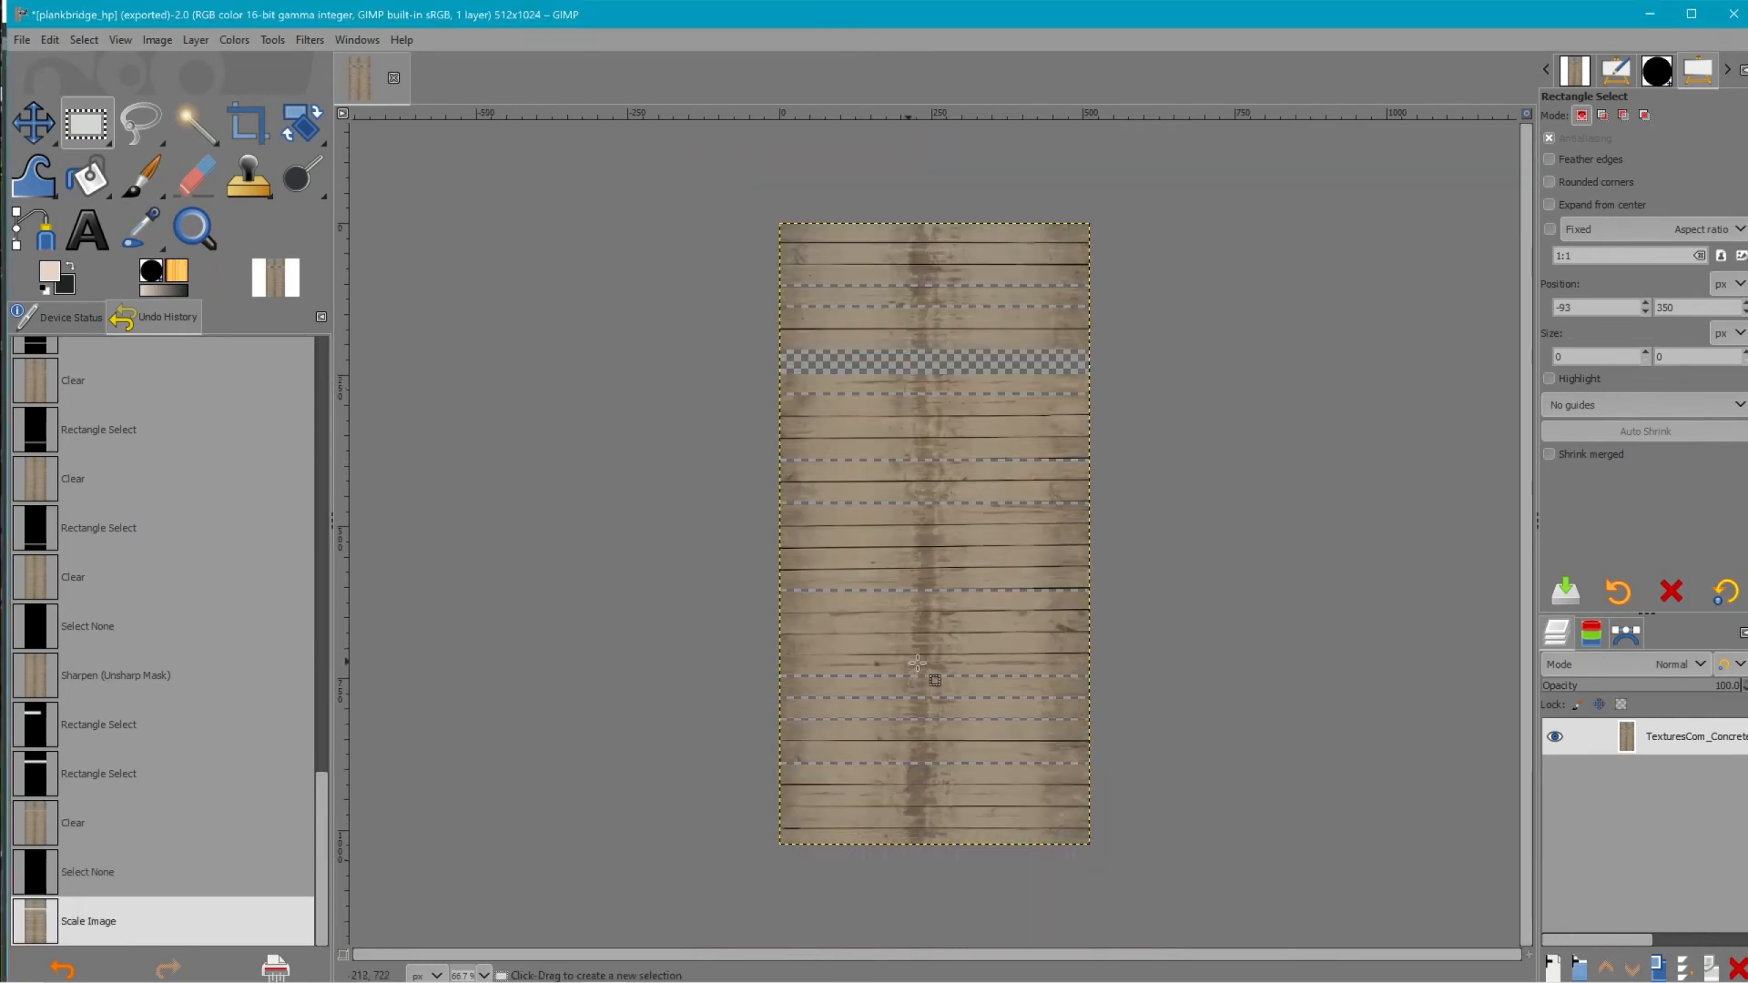
# - Start exporting the texture as plankbridge3.dds into the Project3 level's art/decals folder
pyautogui.click(22, 40)
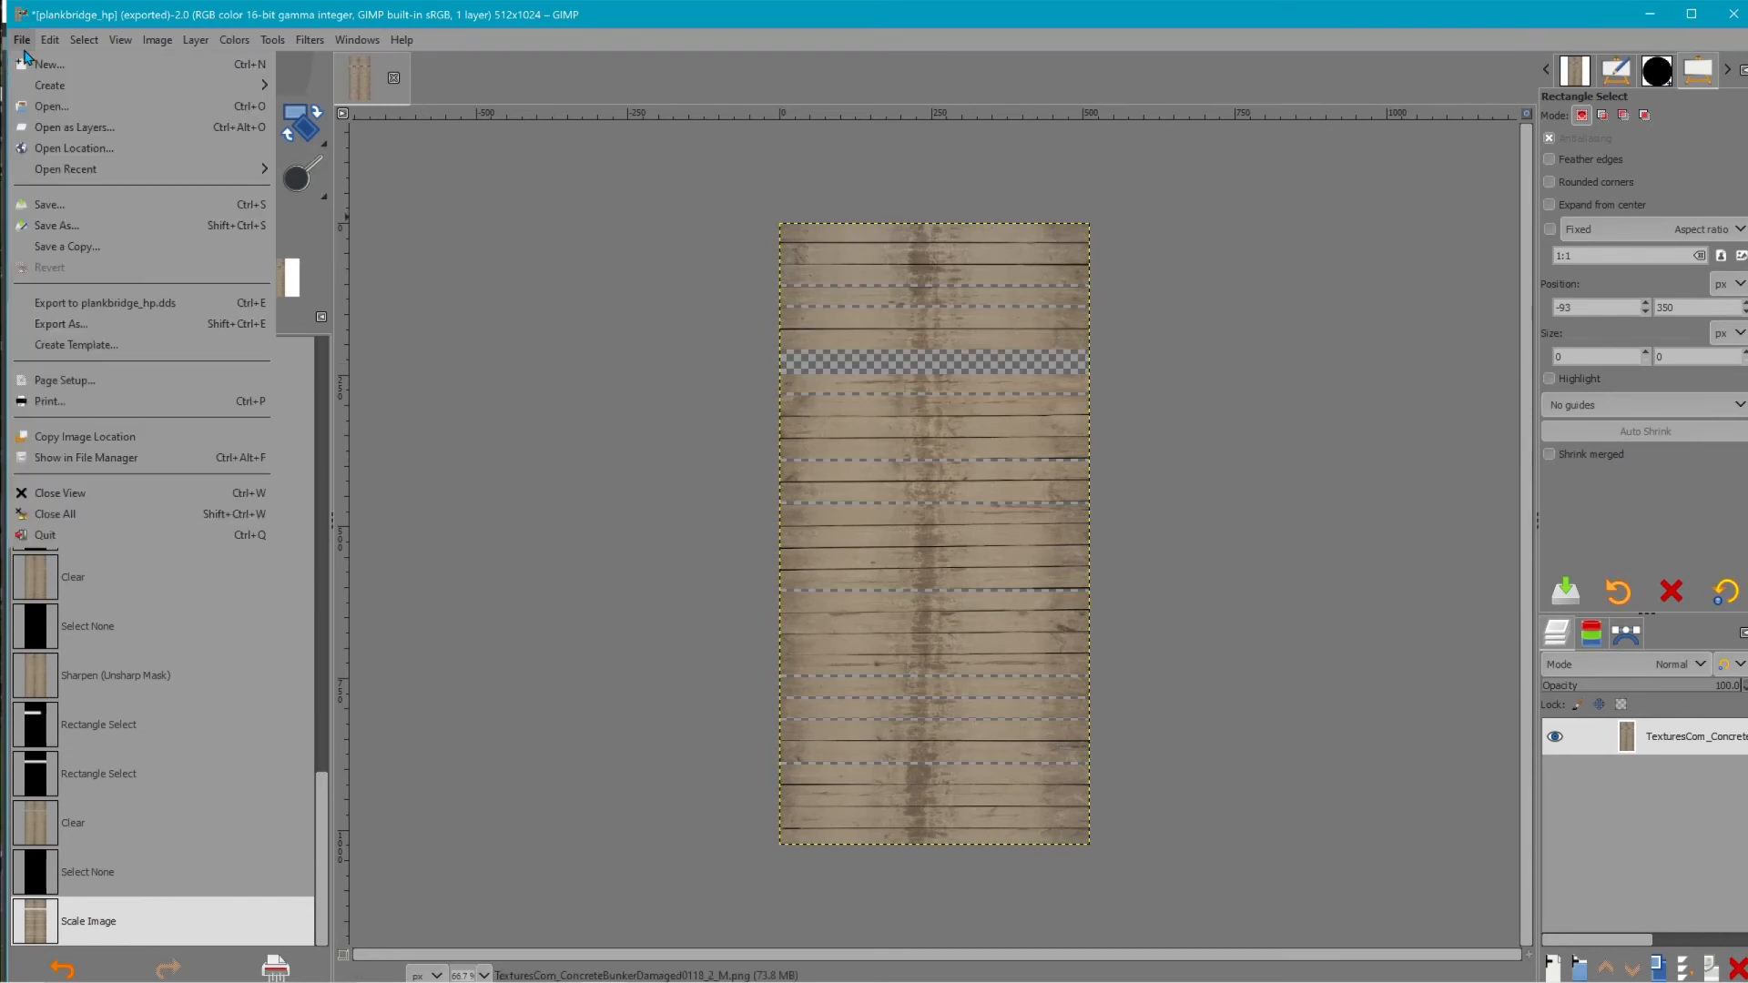
pyautogui.click(118, 329)
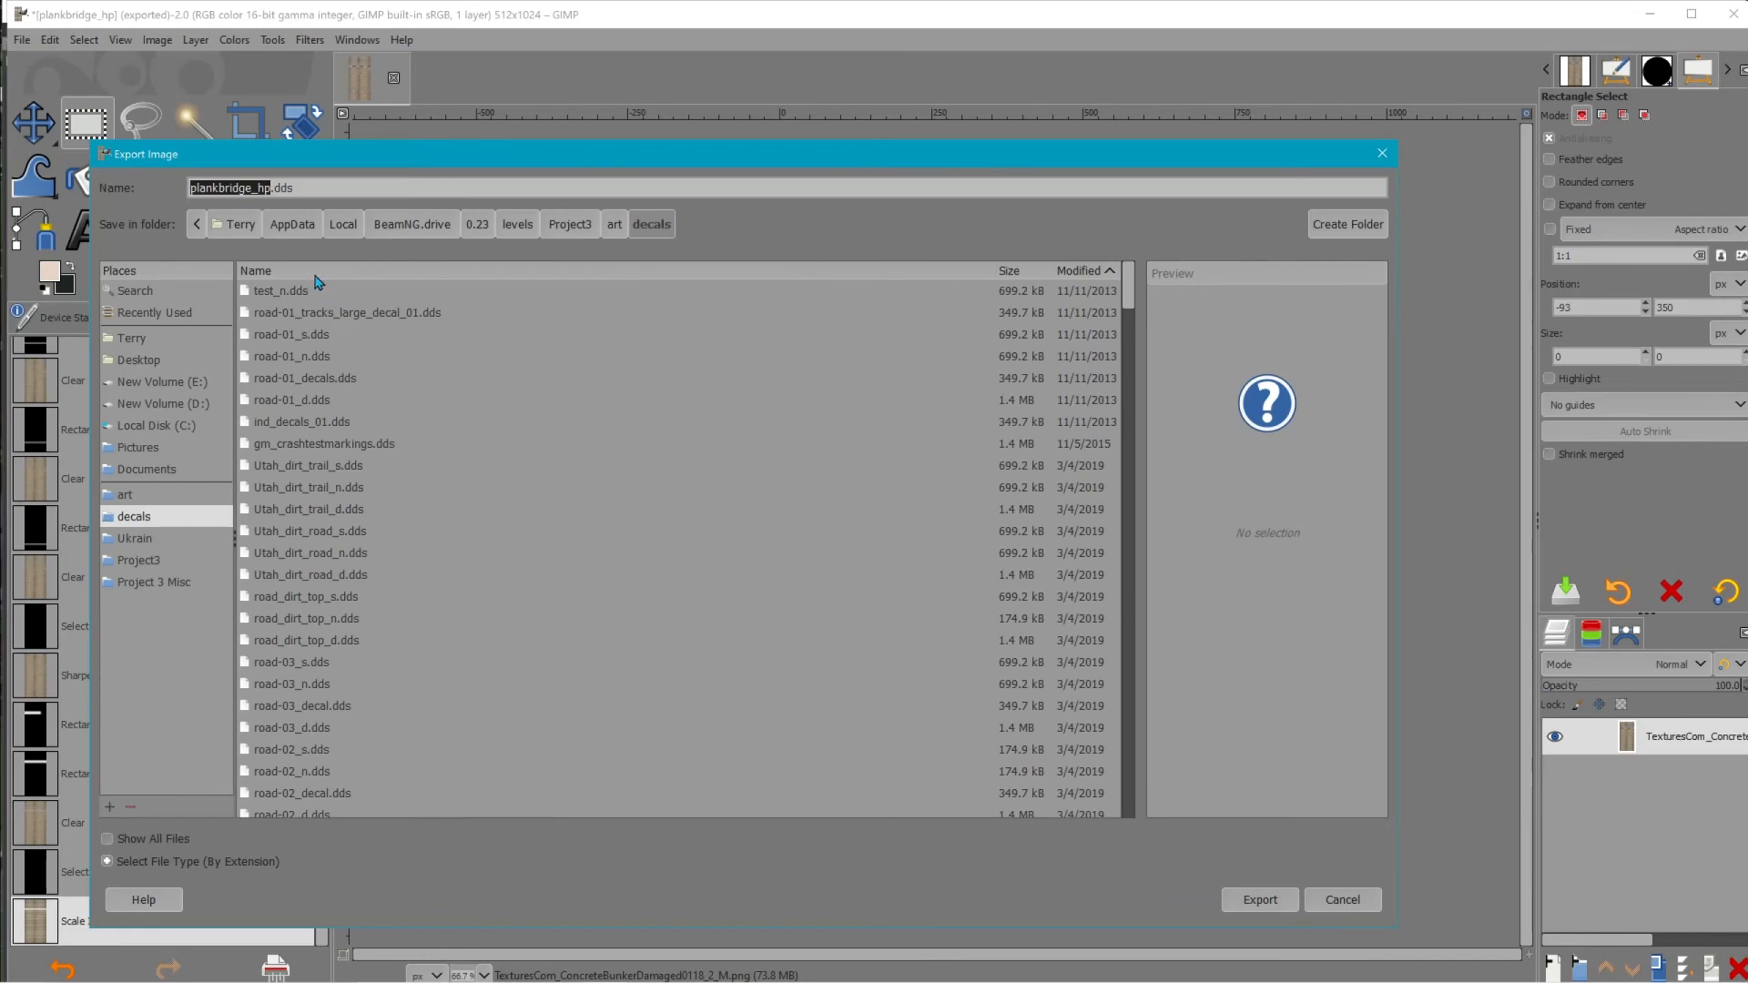
pyautogui.moveTo(271, 202); pyautogui.dragTo(265, 207)
pyautogui.write('3')
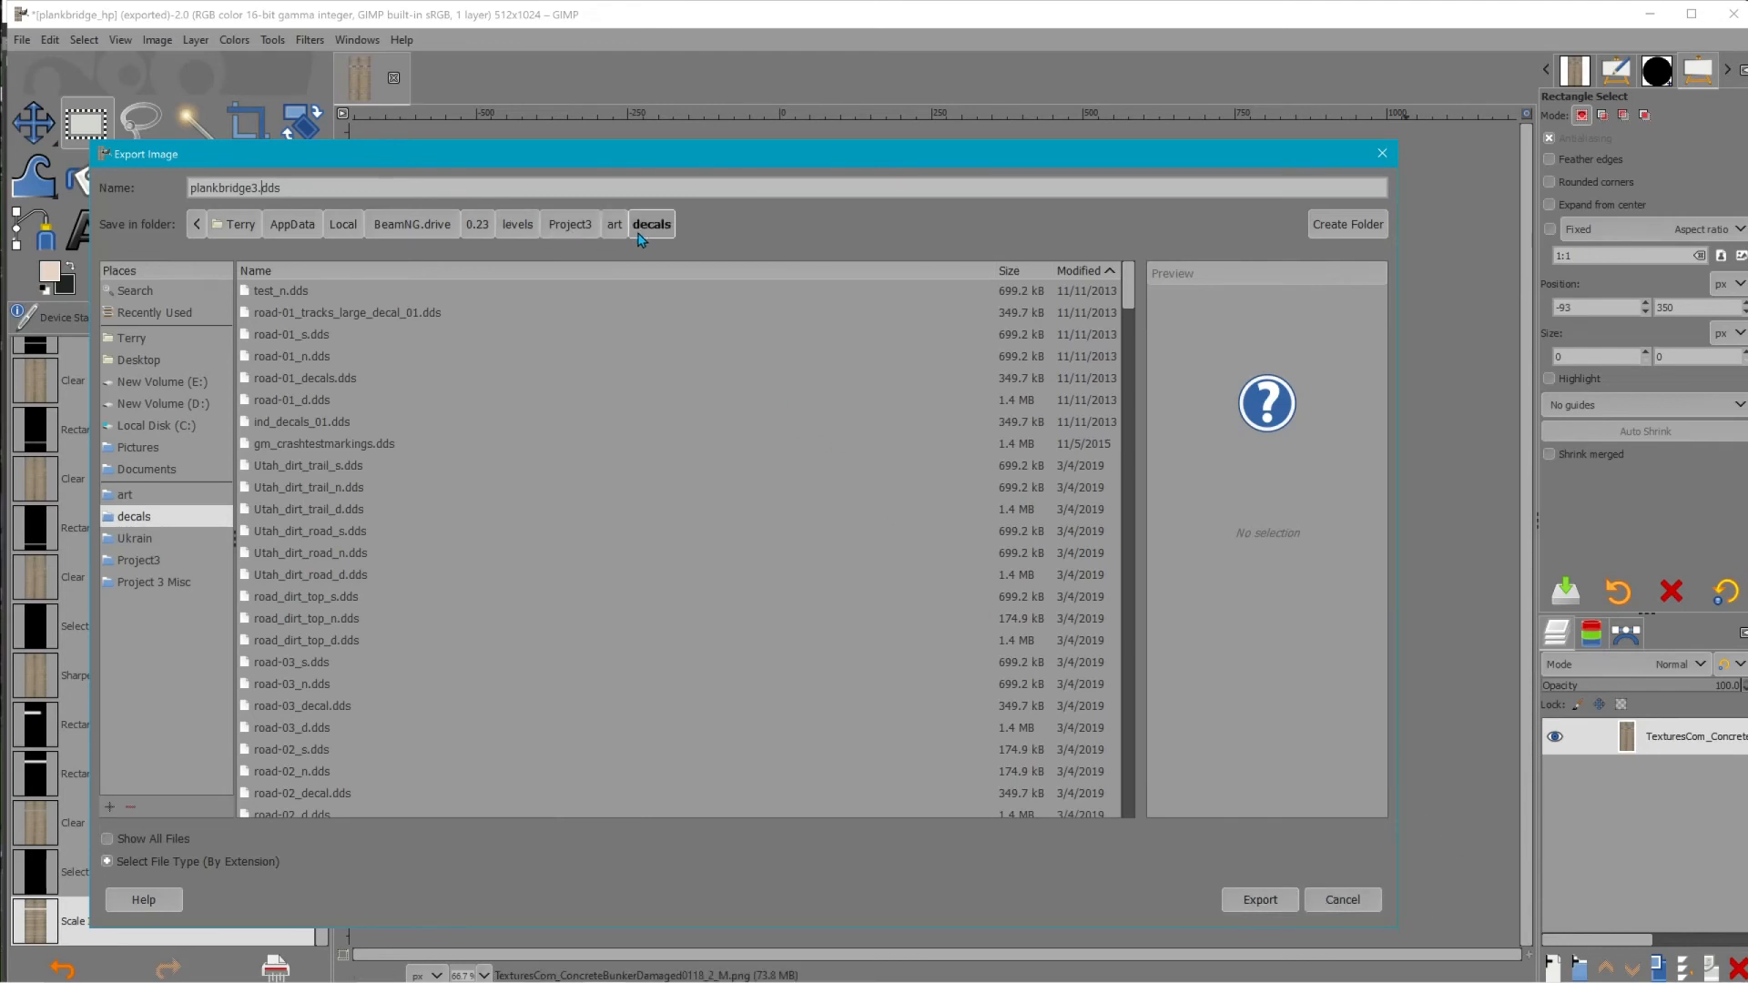
pyautogui.click(1262, 905)
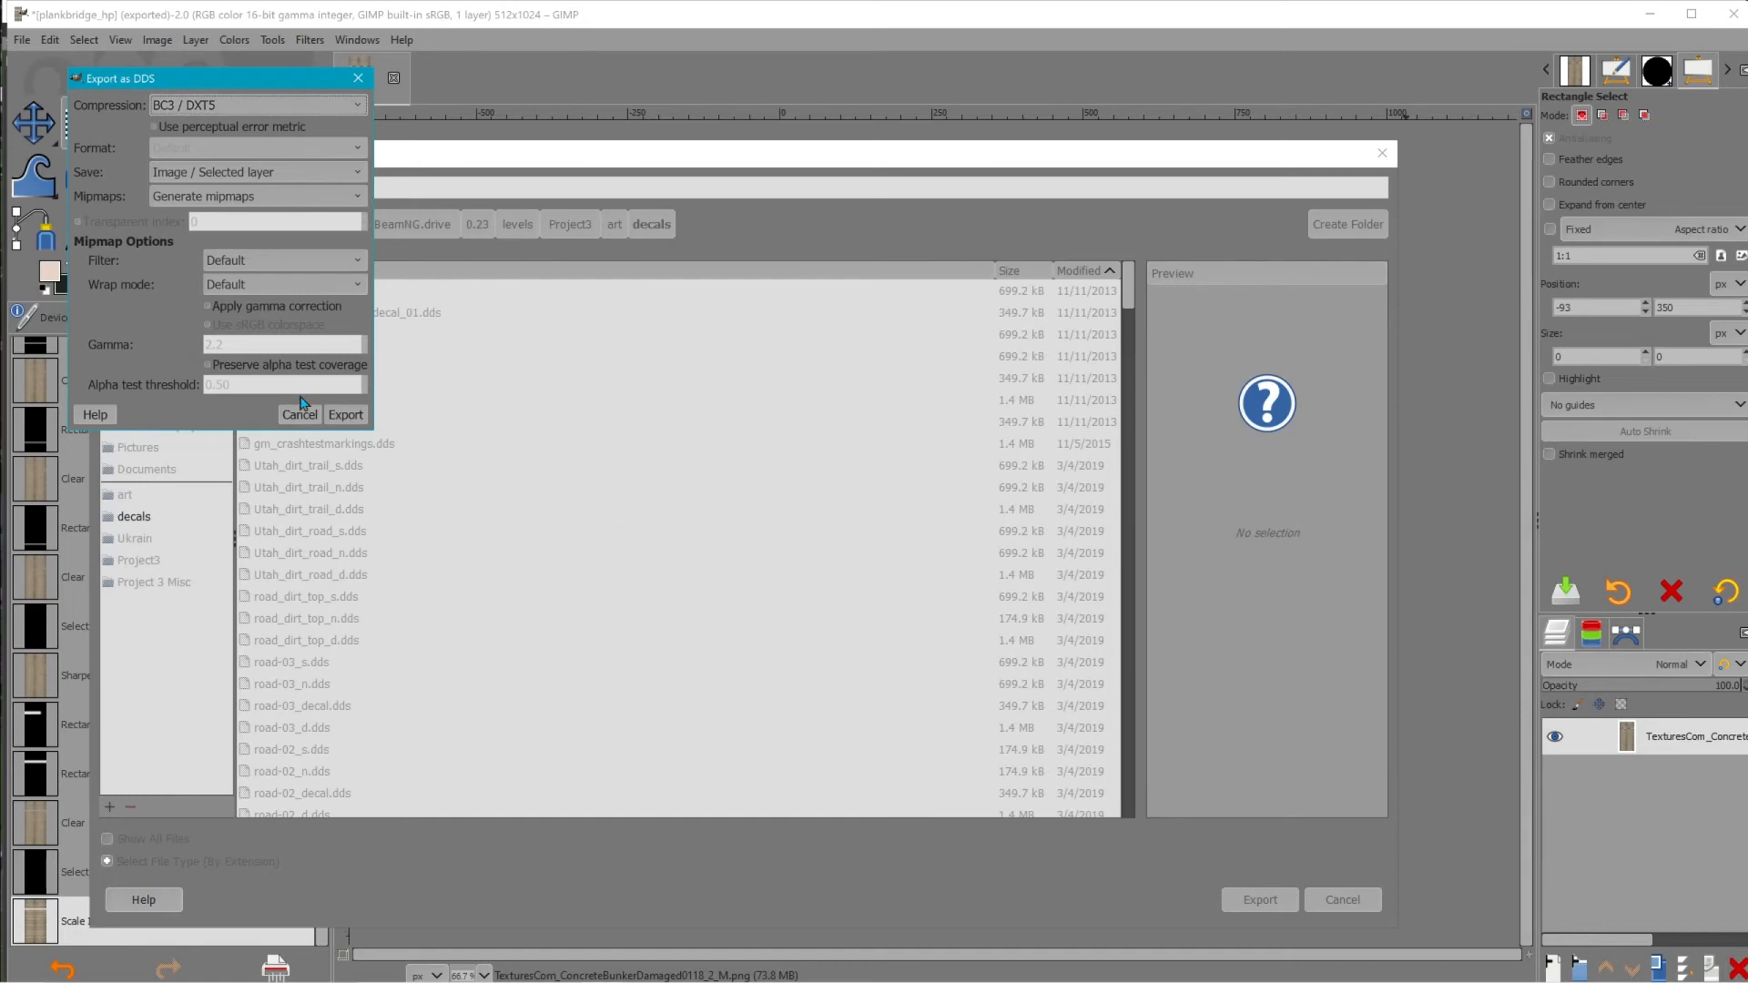
# - Set the DDS compression to BC5 / ATI2 (3Dc) and complete the export
pyautogui.click(230, 105)
pyautogui.click(228, 144)
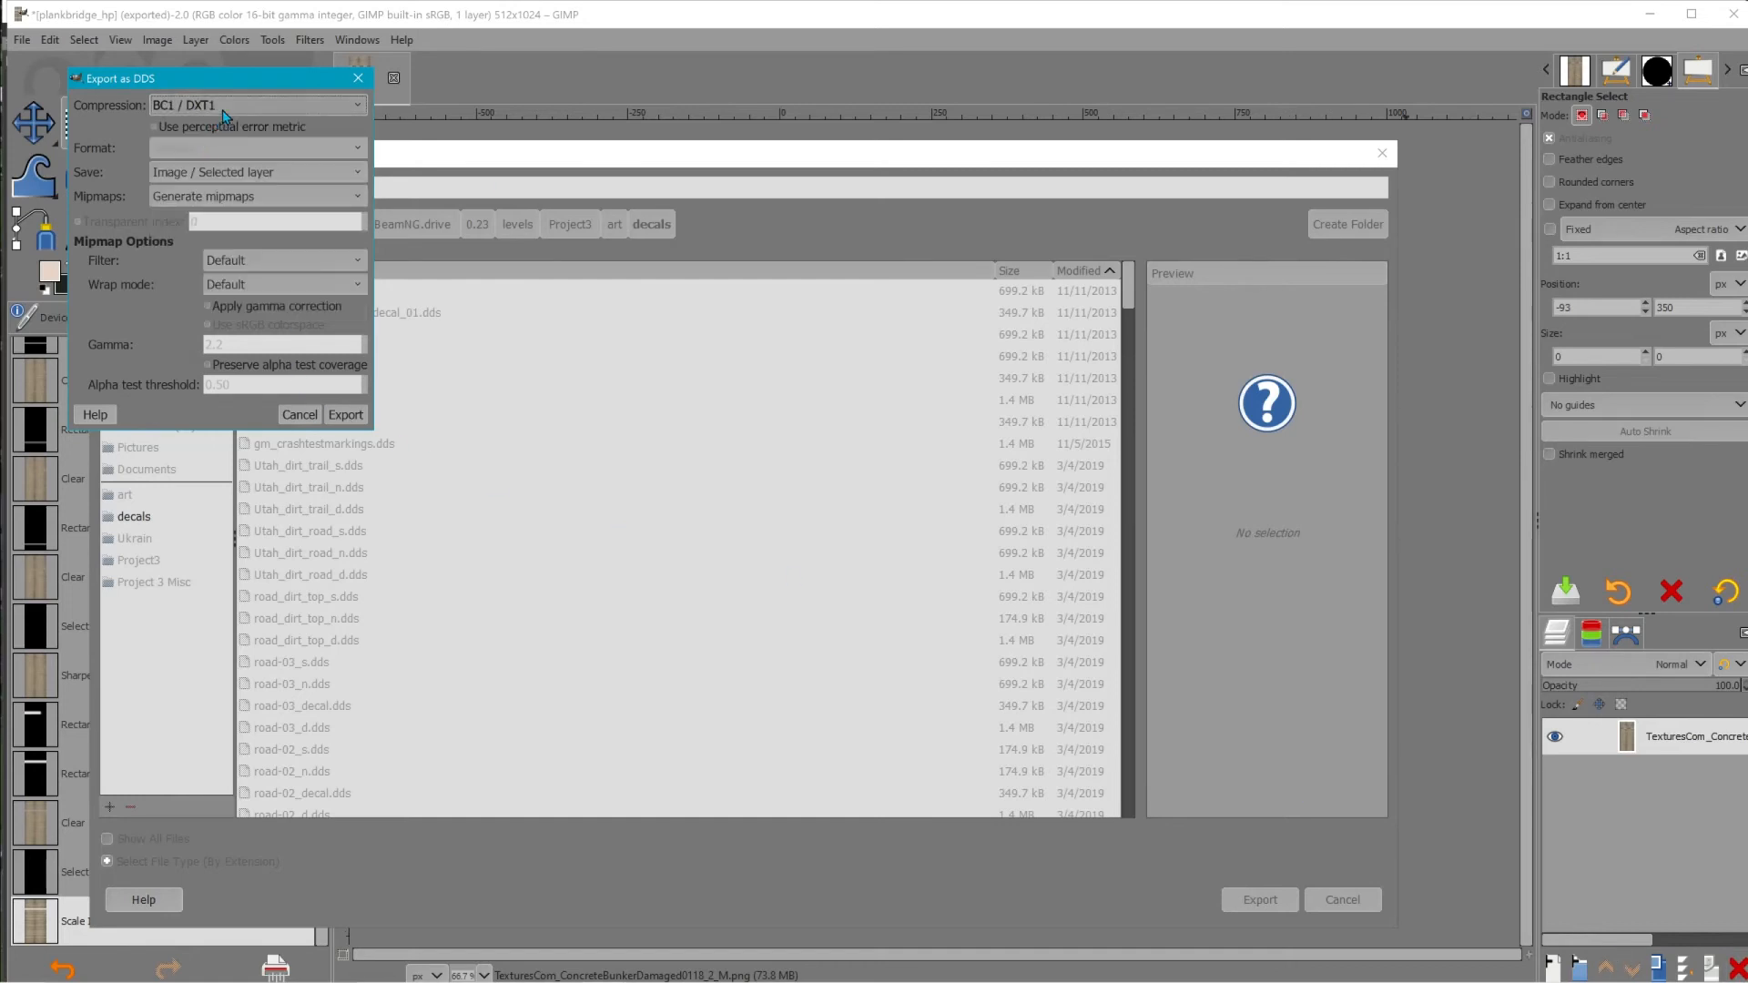
pyautogui.click(227, 108)
pyautogui.click(221, 238)
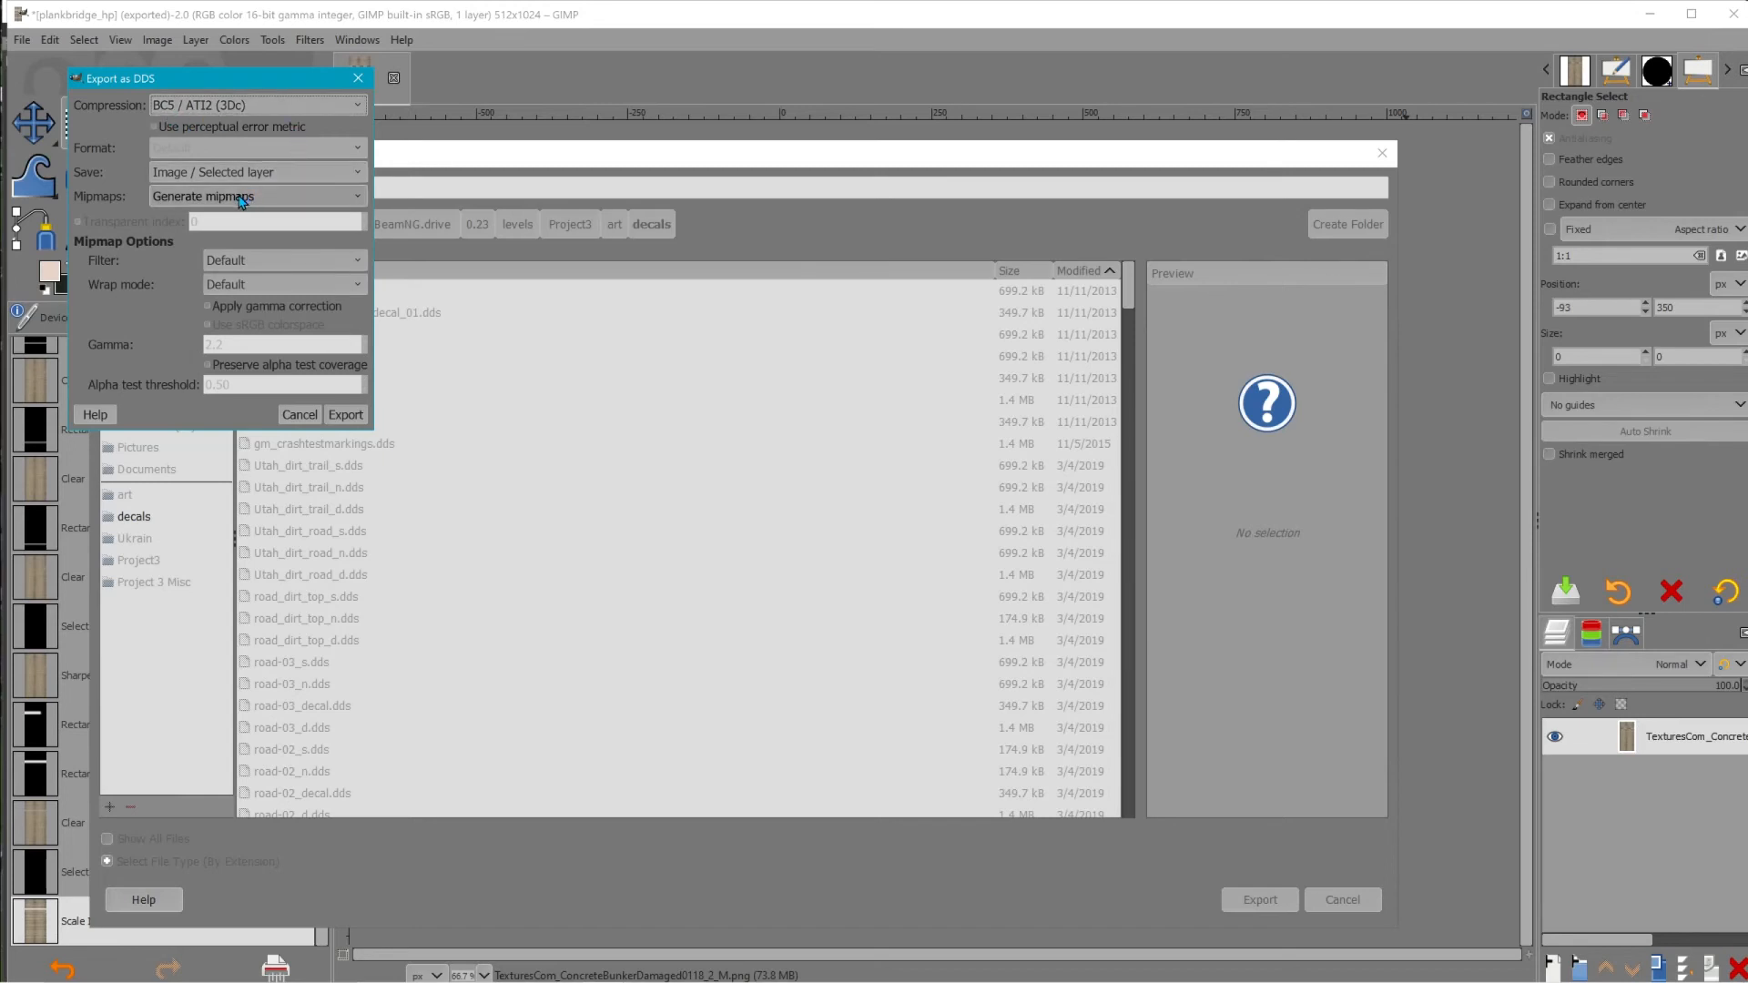
pyautogui.click(237, 104)
pyautogui.click(227, 181)
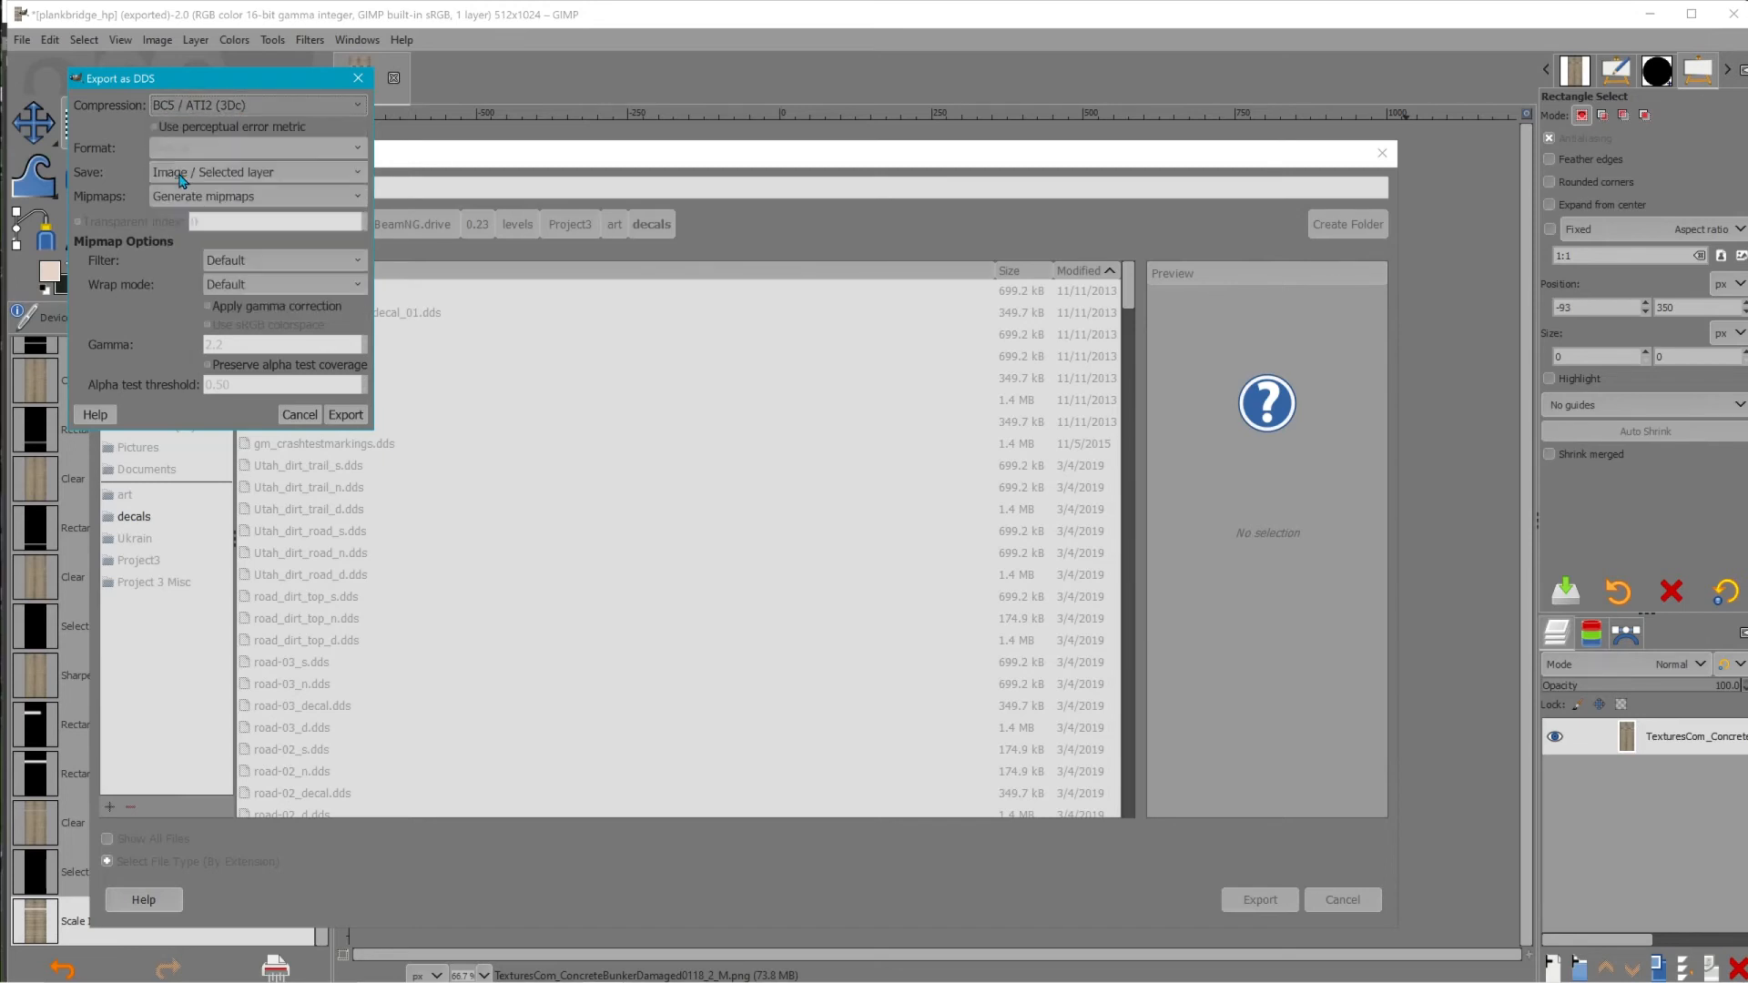
pyautogui.click(346, 415)
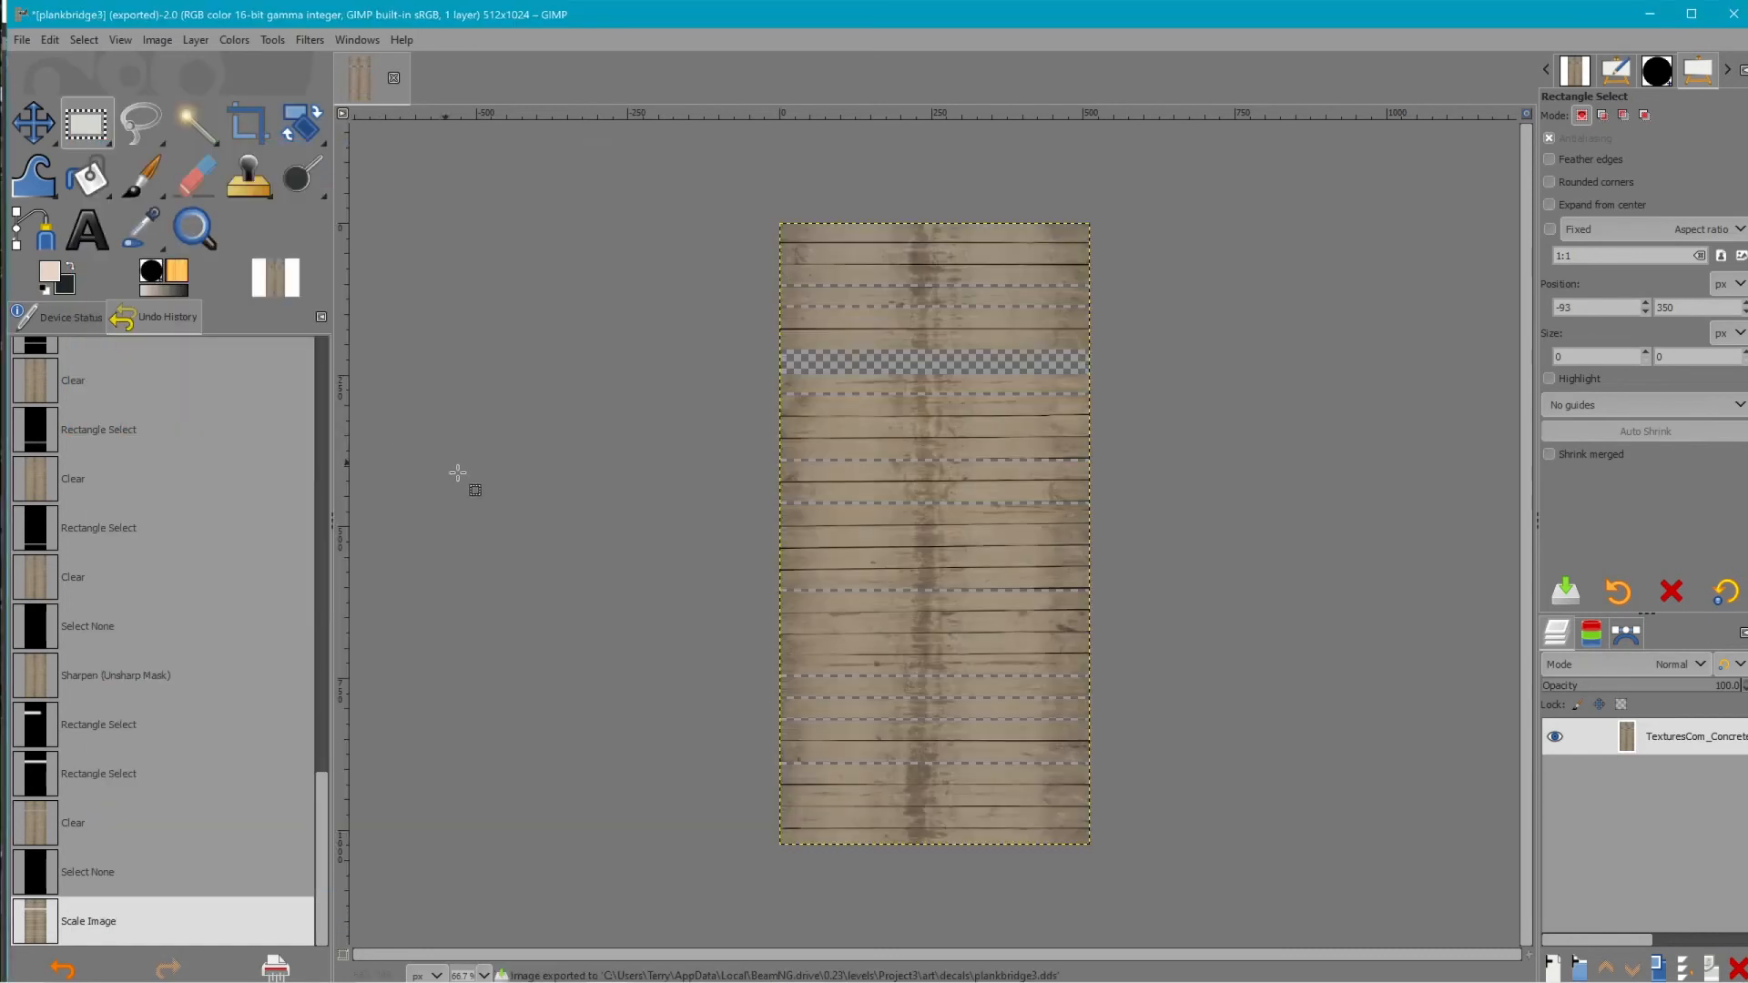
# - Preview the generic Normal Map filter on the plank texture without applying it
pyautogui.click(309, 40)
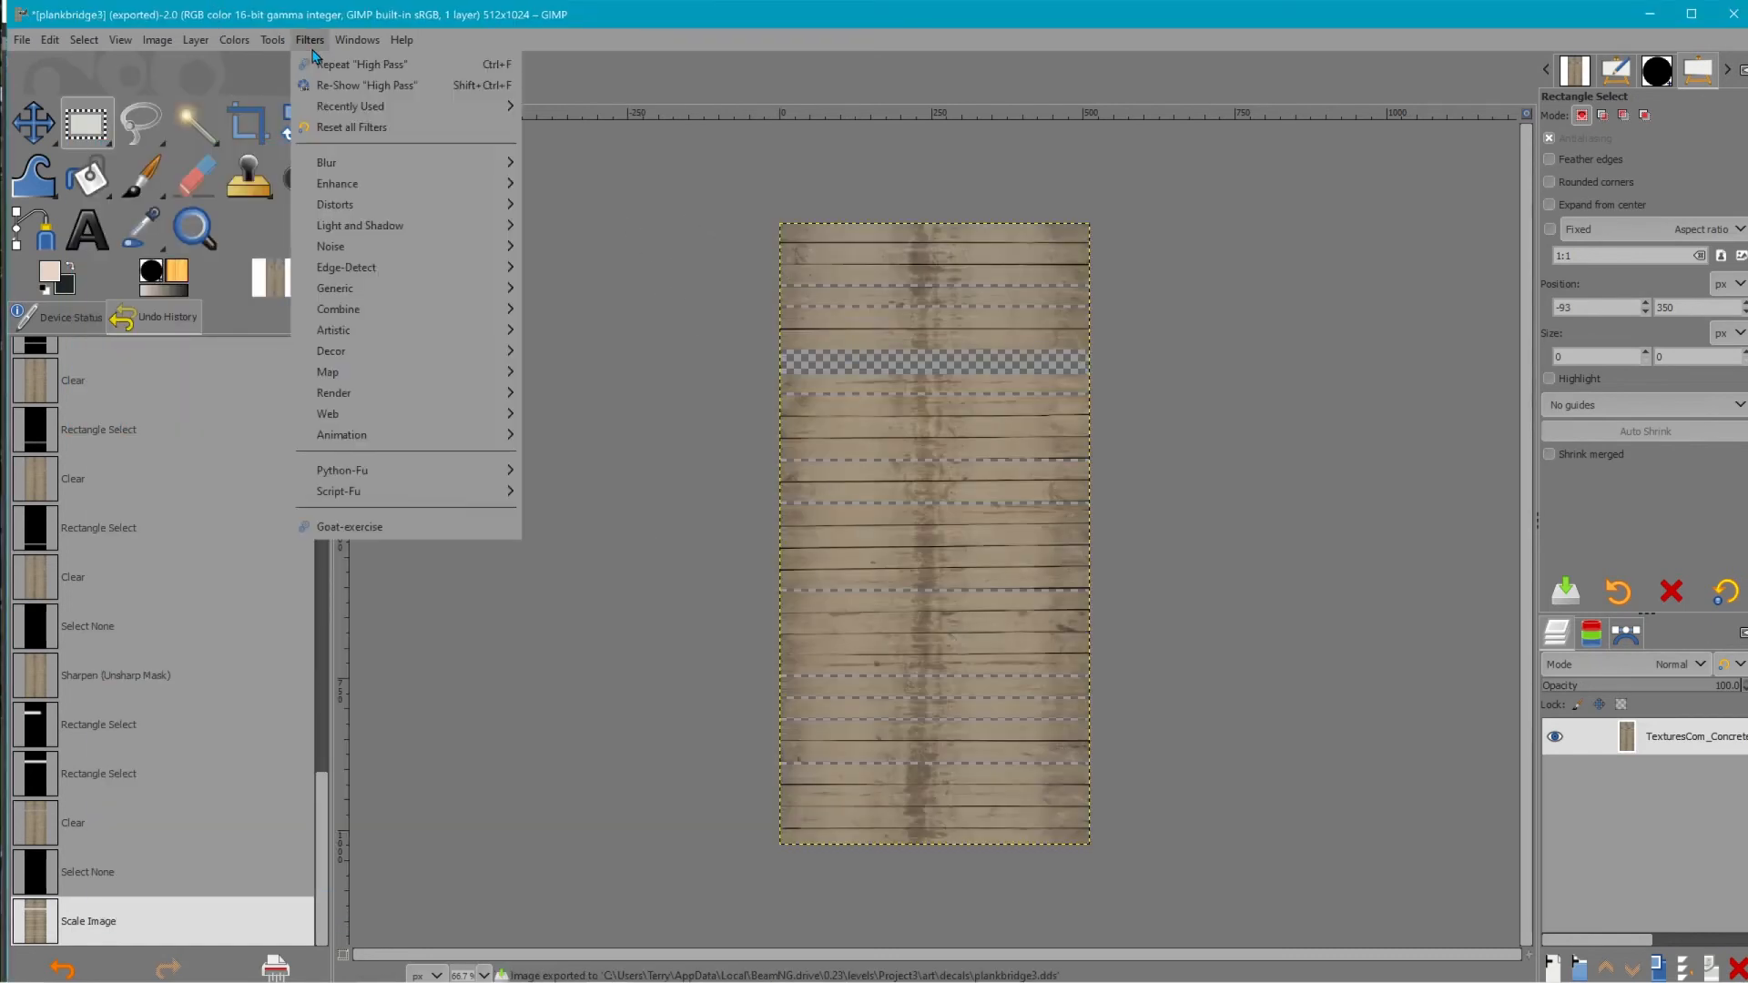
pyautogui.moveTo(410, 287)
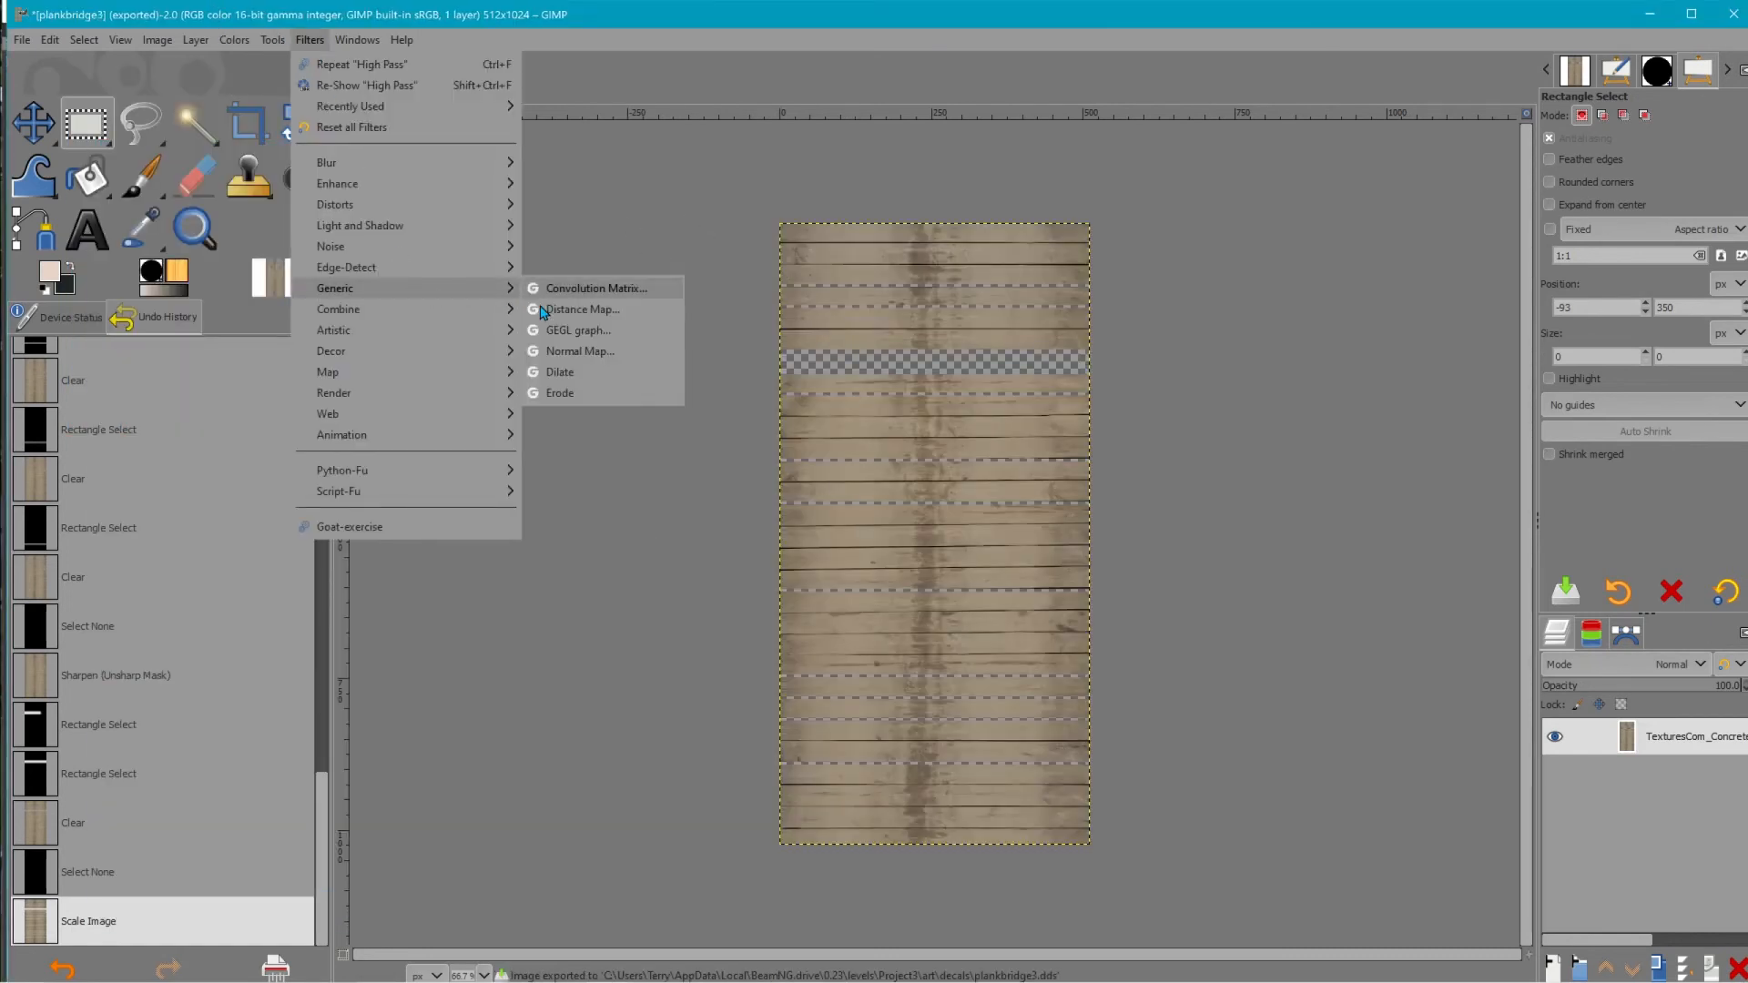
pyautogui.click(590, 354)
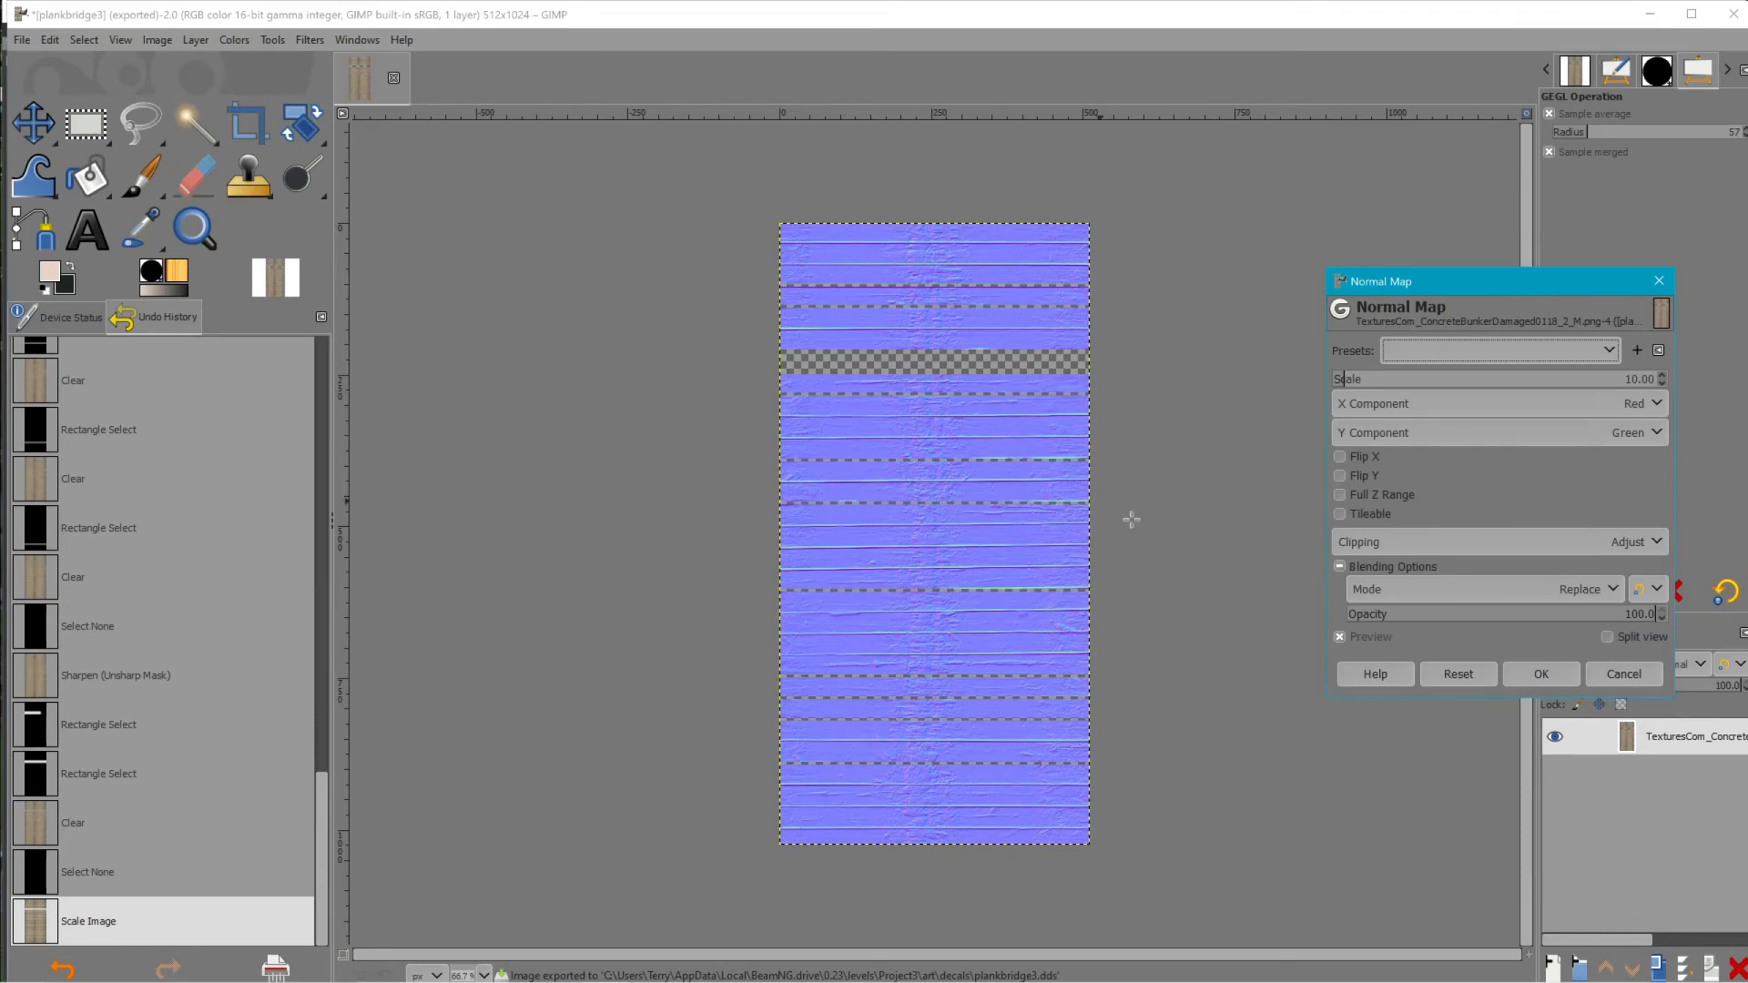
pyautogui.click(1622, 675)
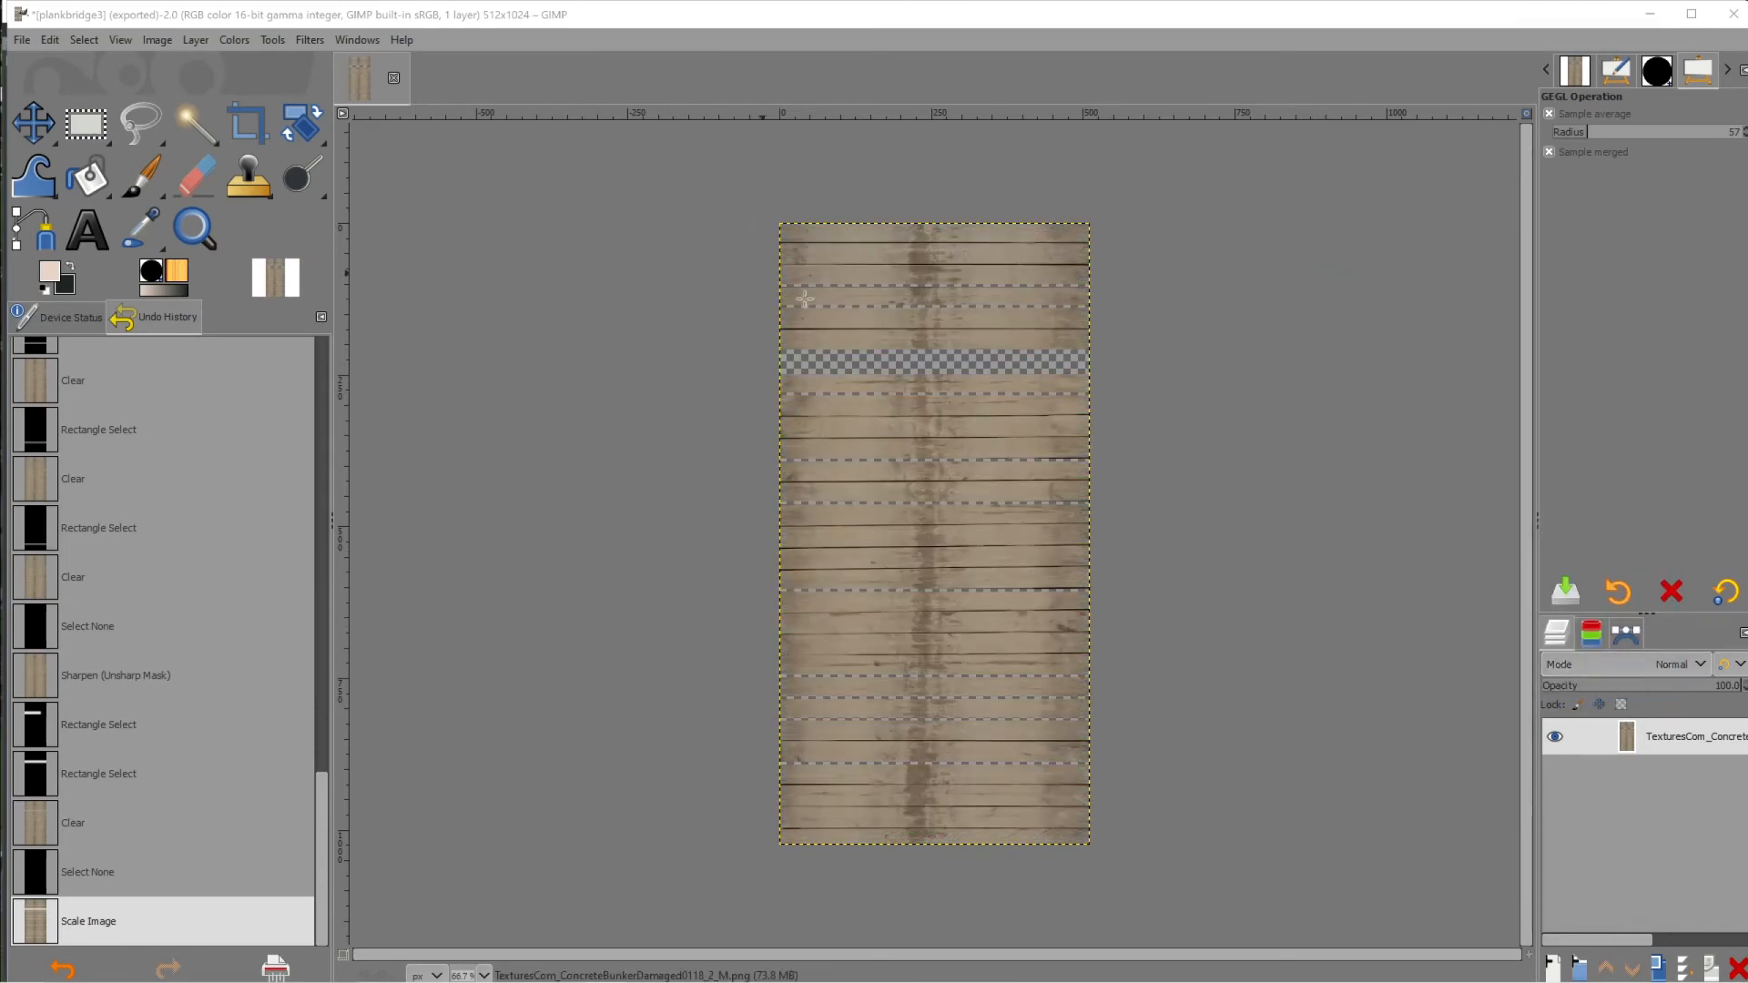
# - Revert the plank texture to its Rotate image state in the undo history and return to BeamNG.drive
pyautogui.scroll(15, 226, 456)
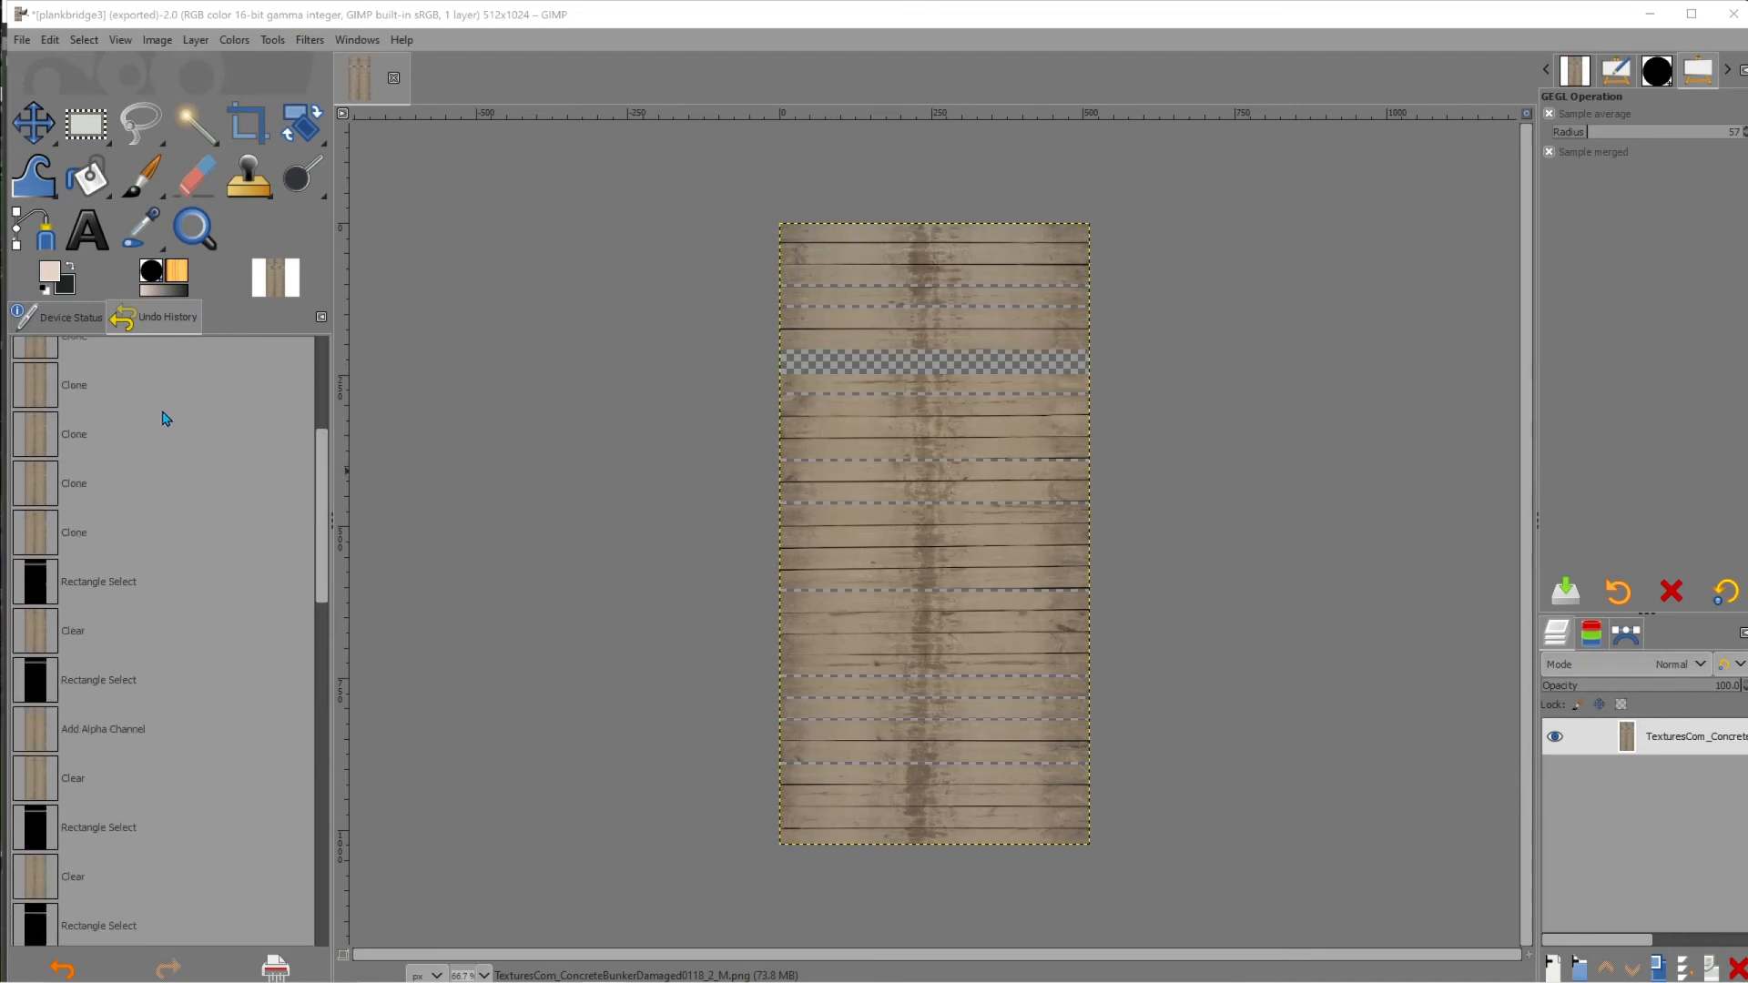
pyautogui.click(84, 421)
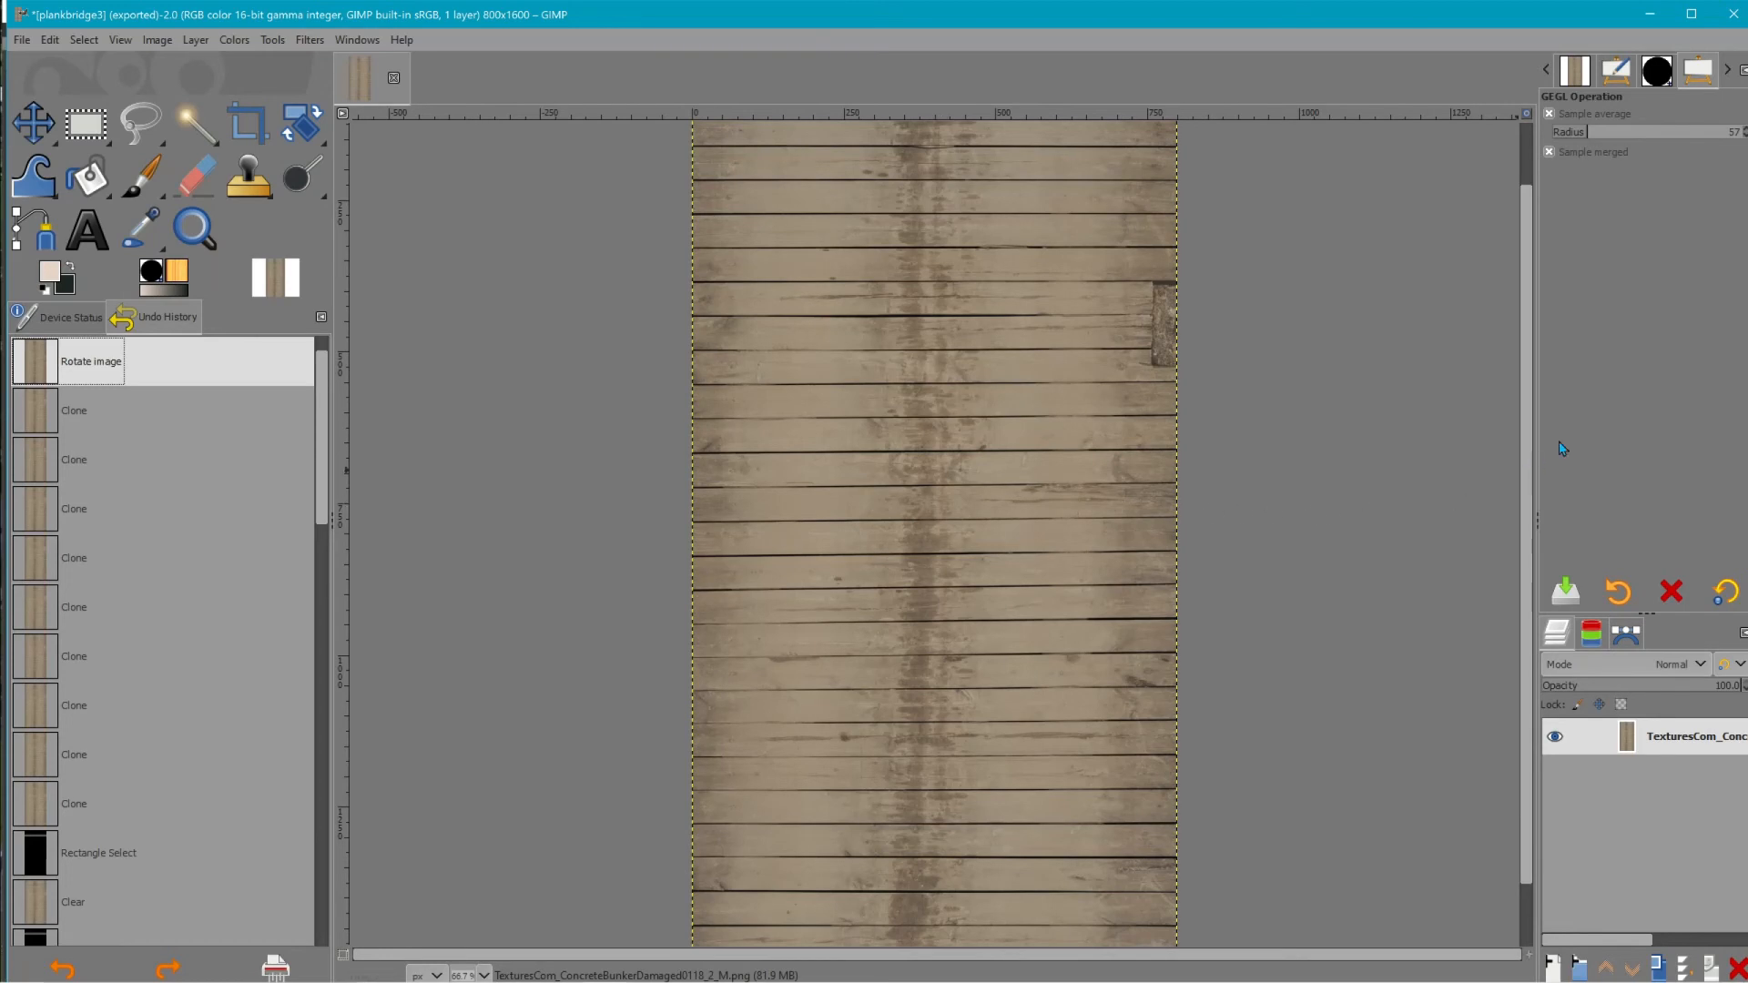
pyautogui.click(1650, 14)
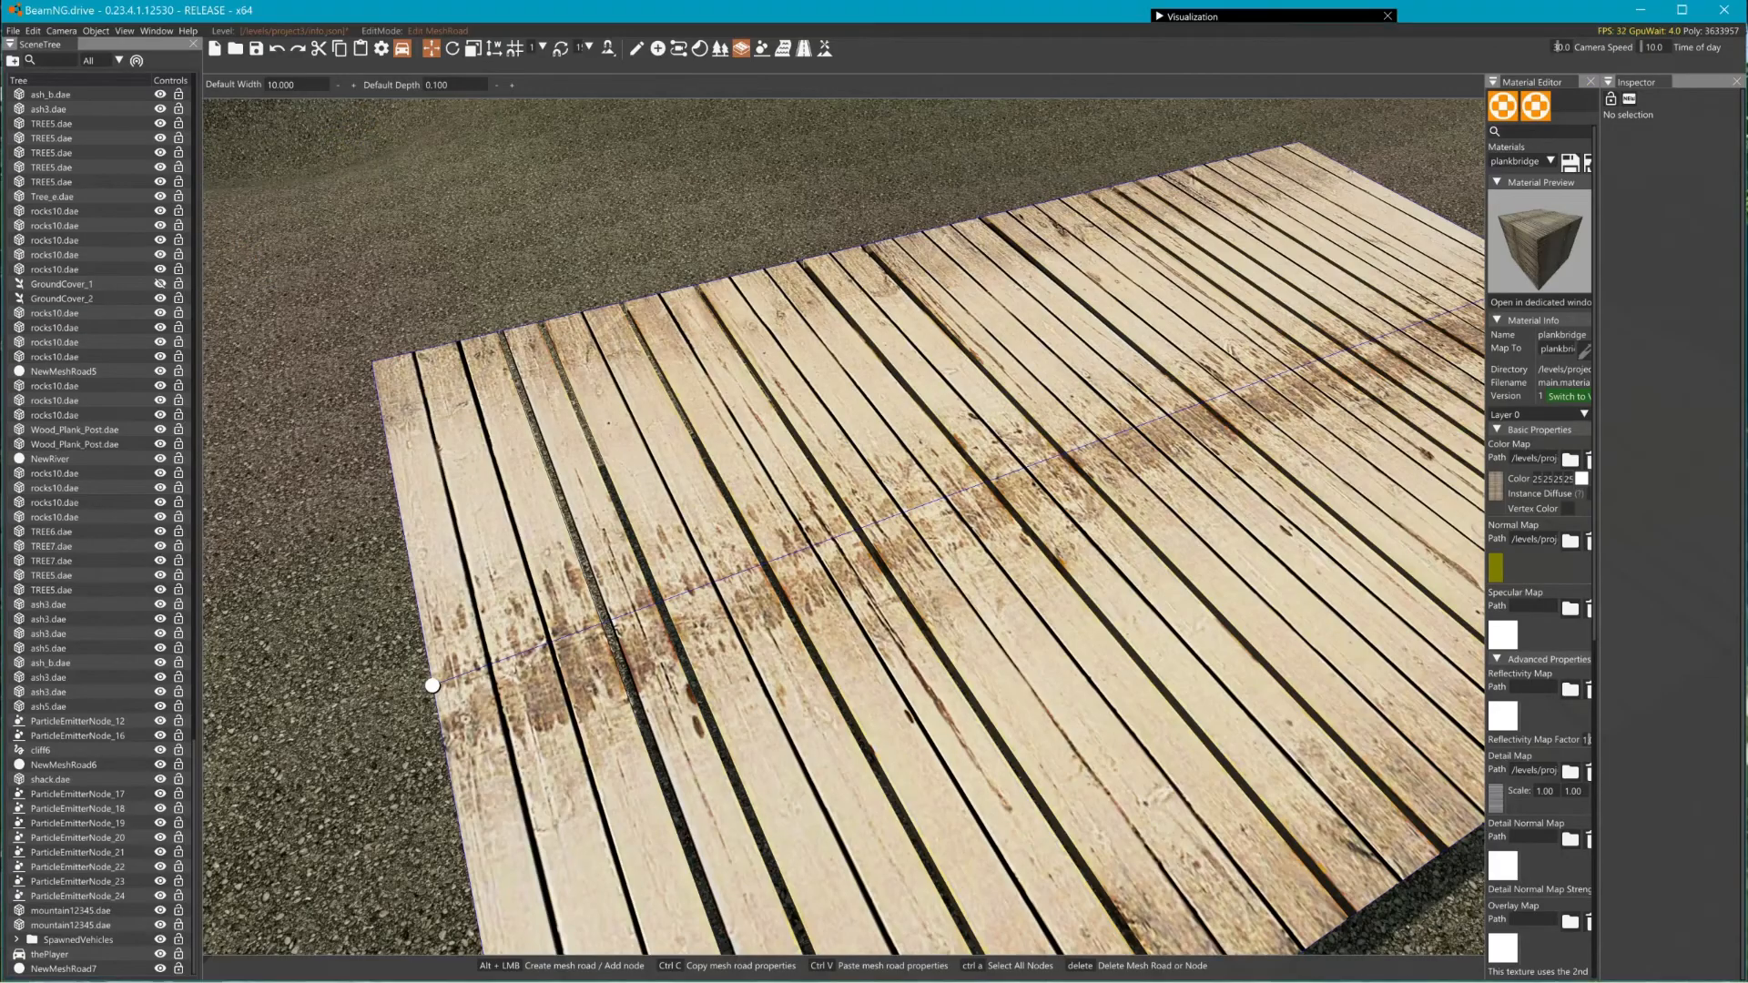
# - Compare the plank bridge surface in BeamNG.drive with the unedited plank texture in GIMP
pyautogui.moveTo(774, 582); pyautogui.dragTo(913, 656, button='right')
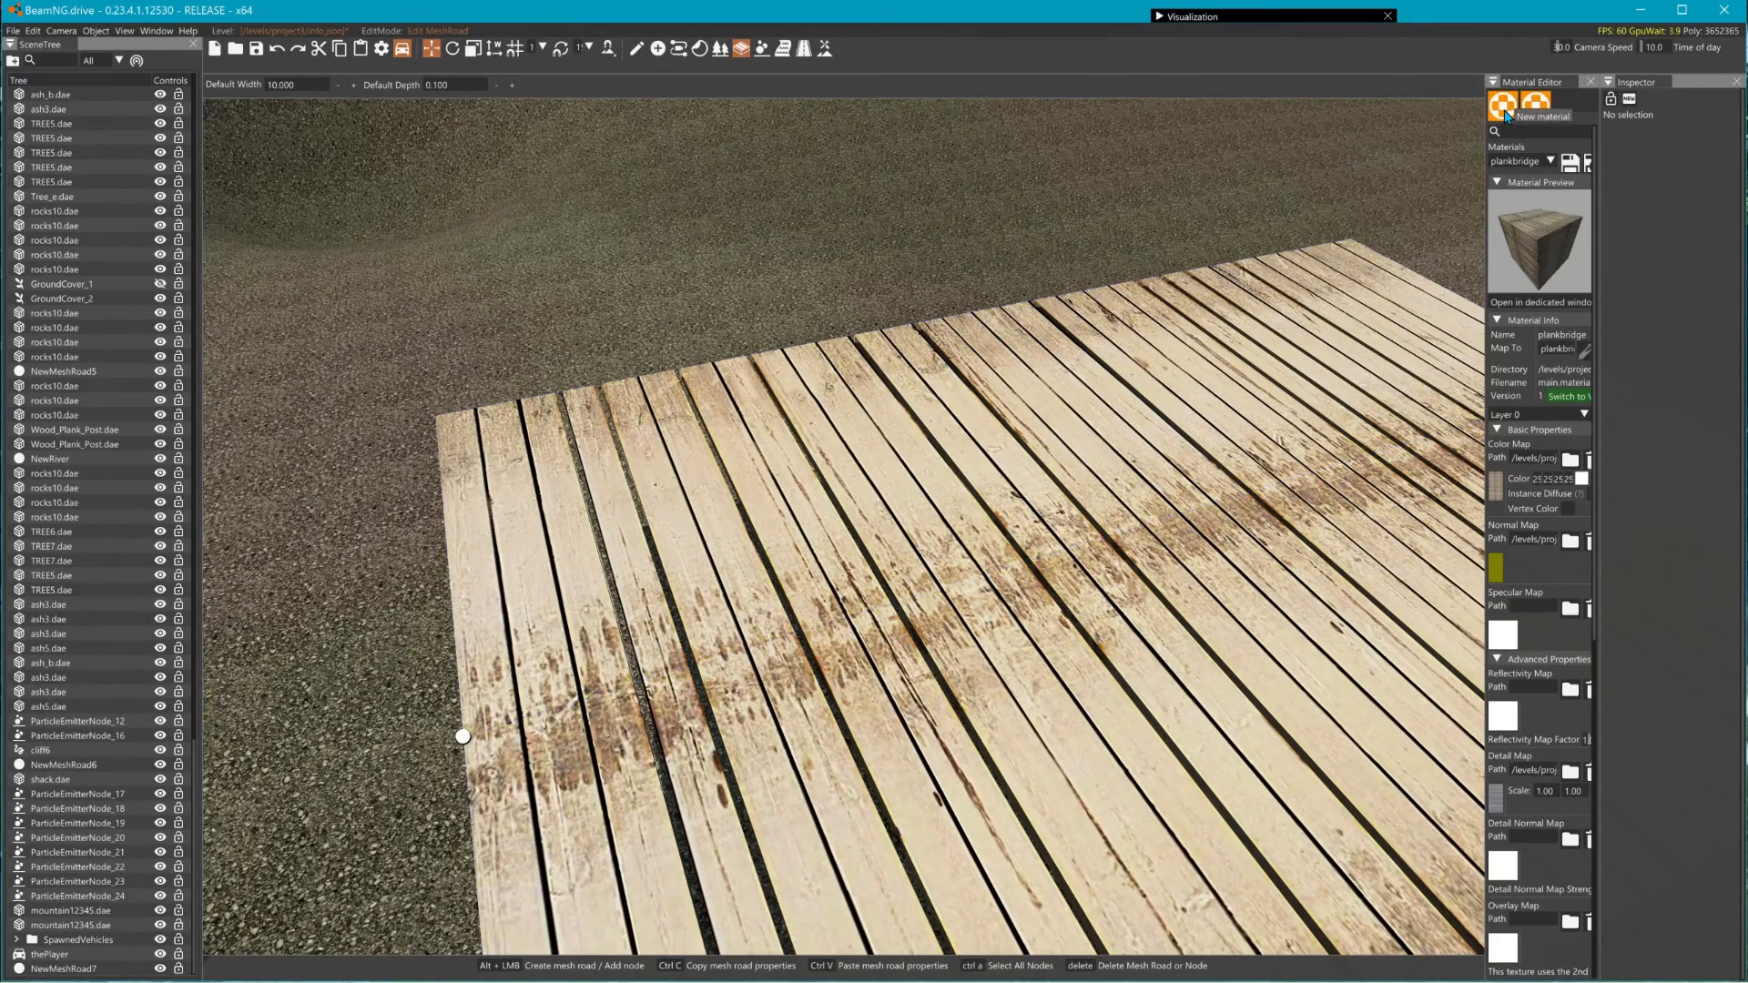
pyautogui.hotkey('alt', 'Tab')
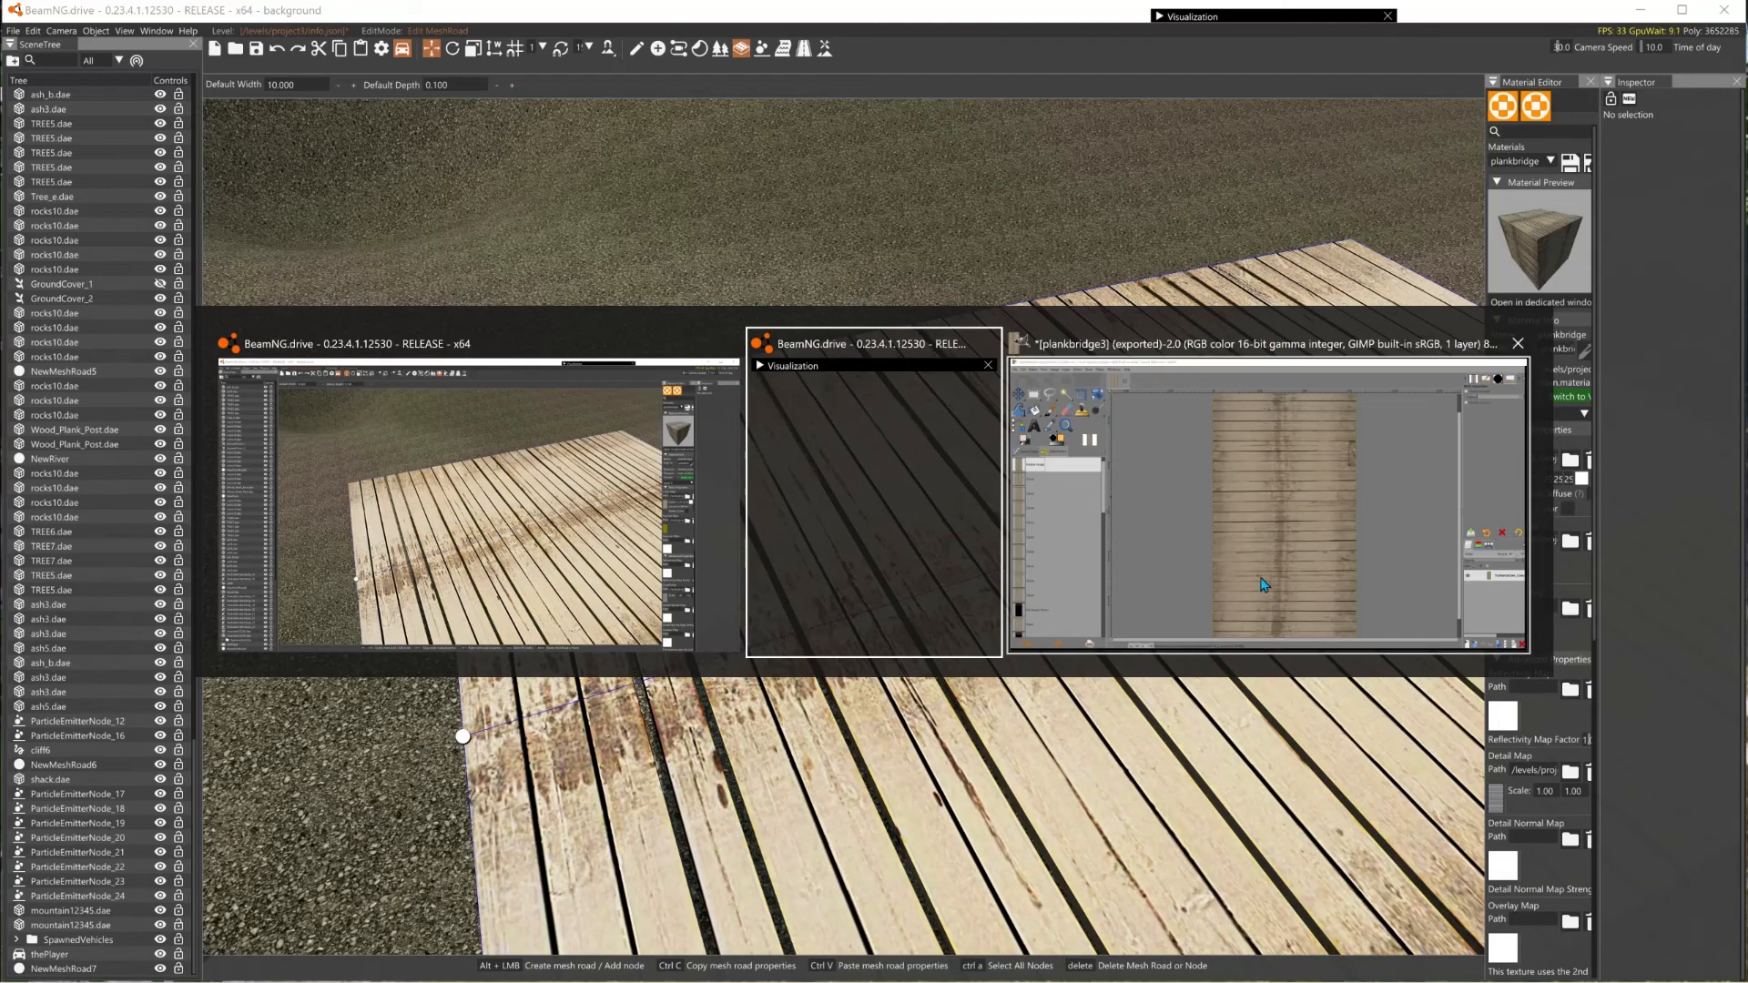
pyautogui.hotkey('alt', 'Tab')
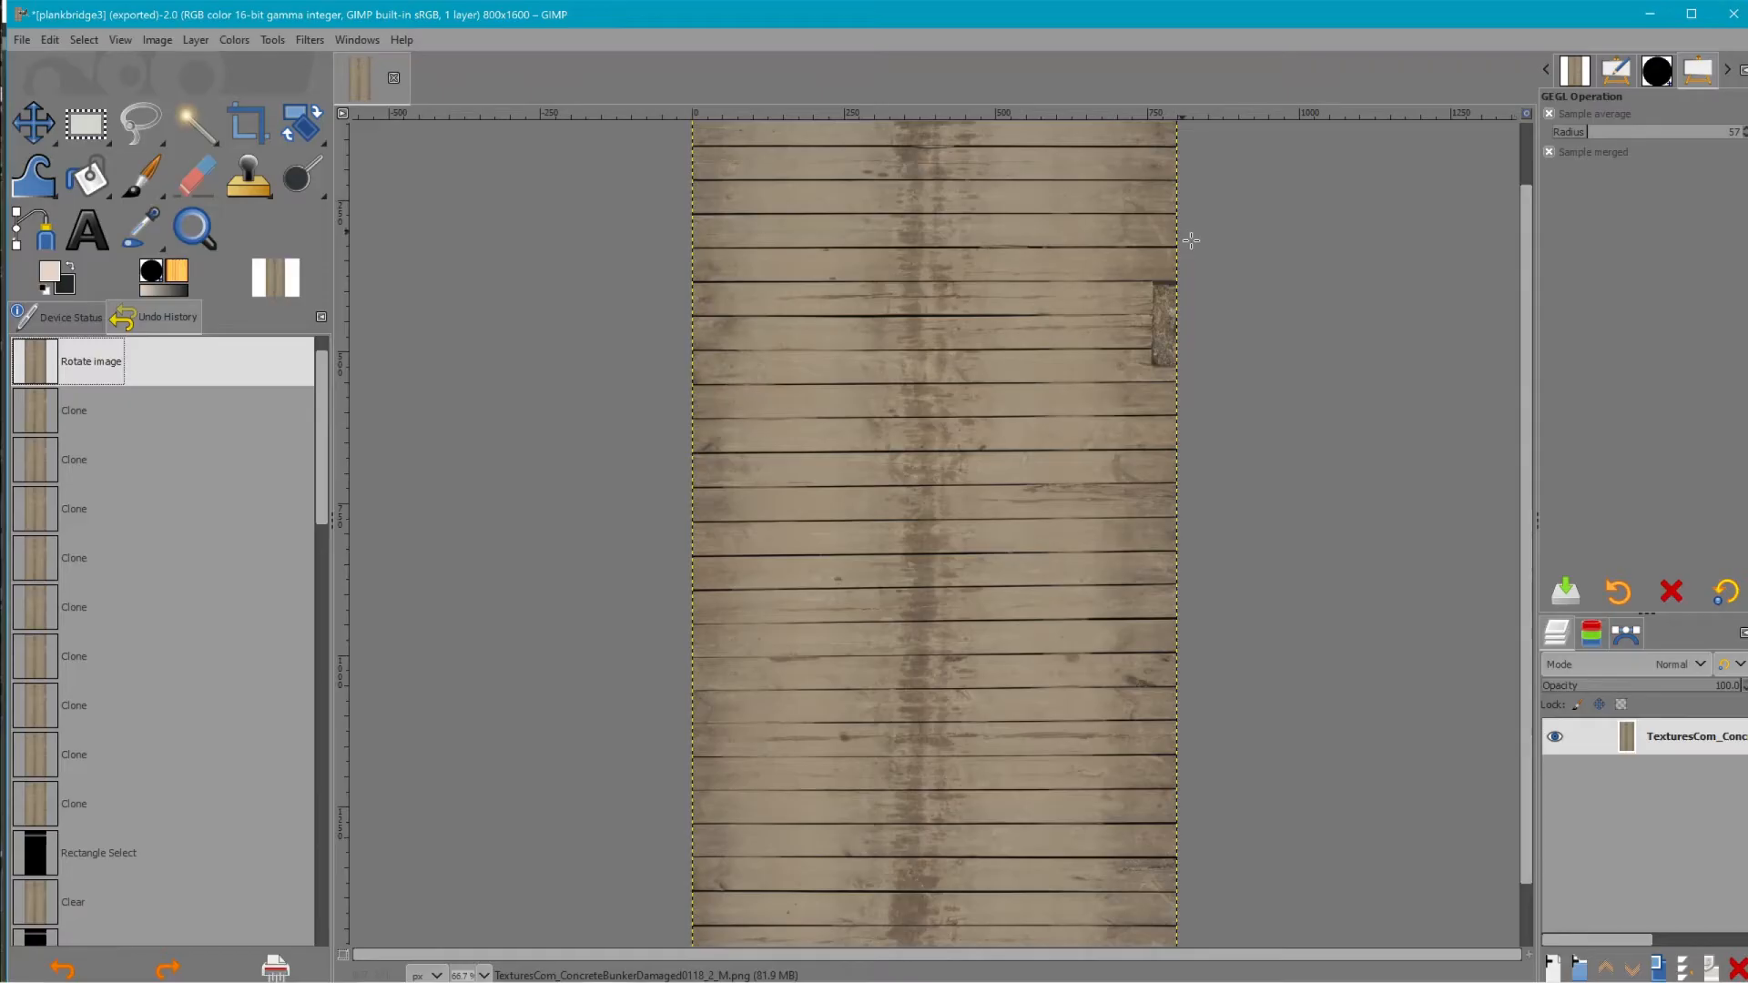
pyautogui.hotkey('alt', 'Tab')
pyautogui.hotkey('alt', 'Tab')
pyautogui.hotkey('alt', 'Tab')
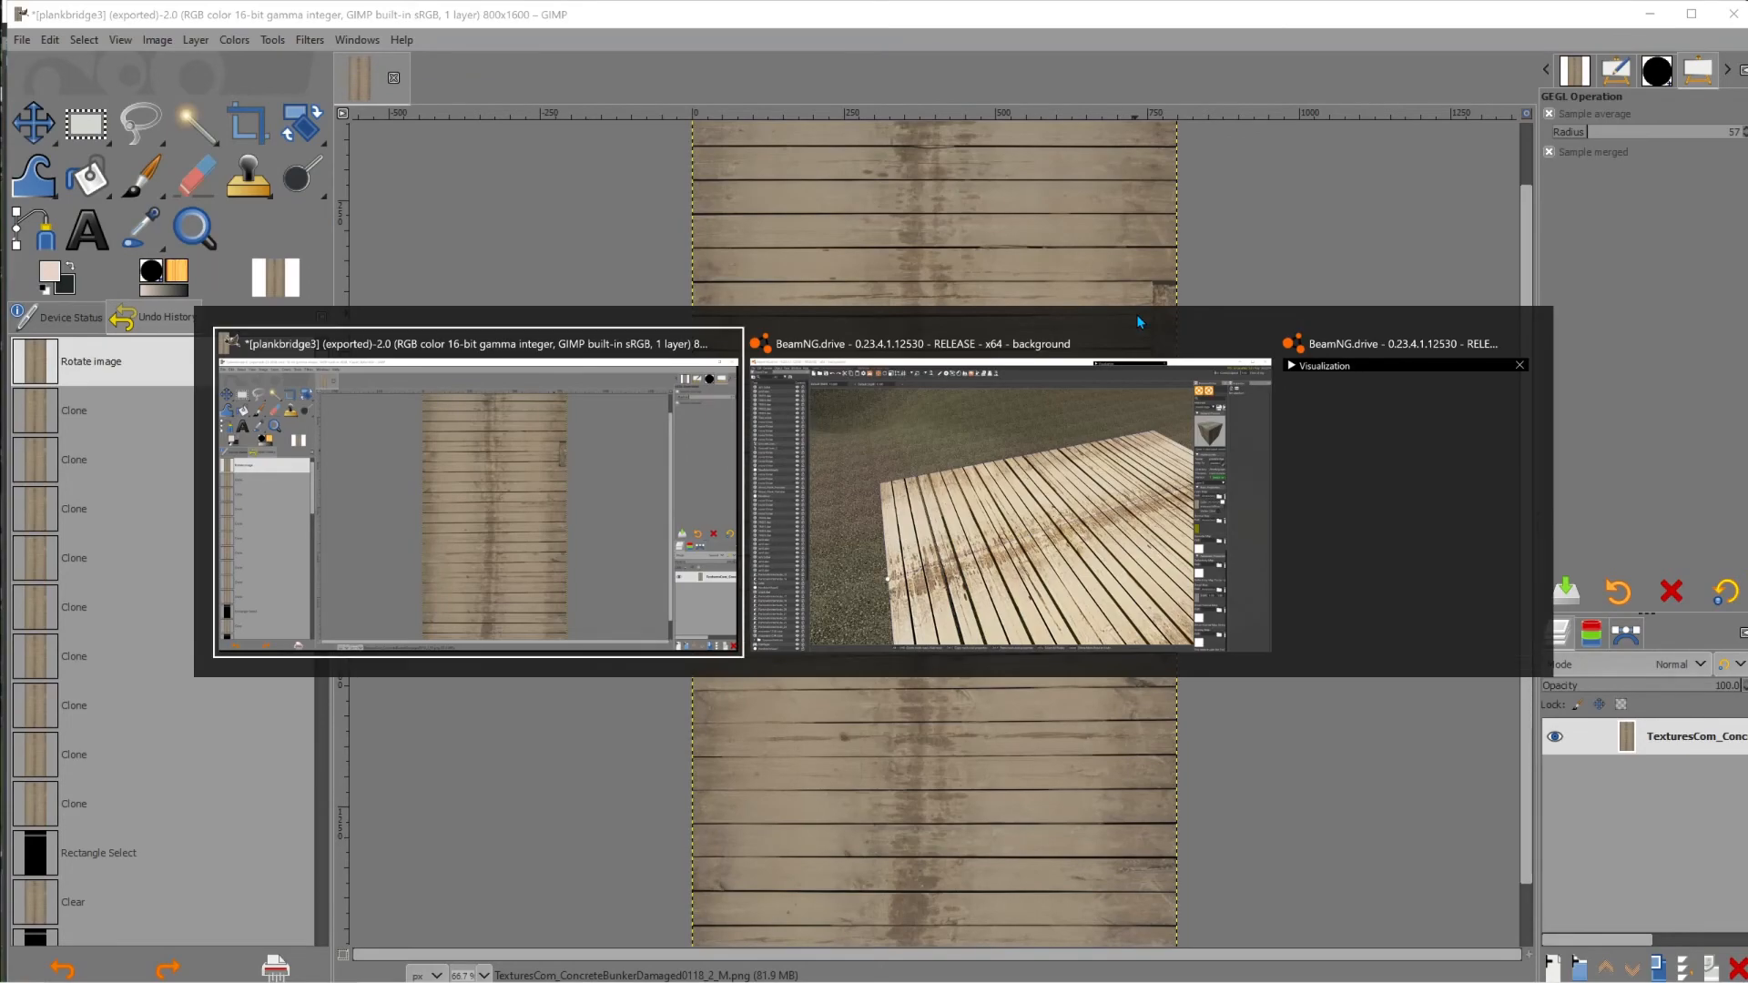
pyautogui.hotkey('alt', 'Tab')
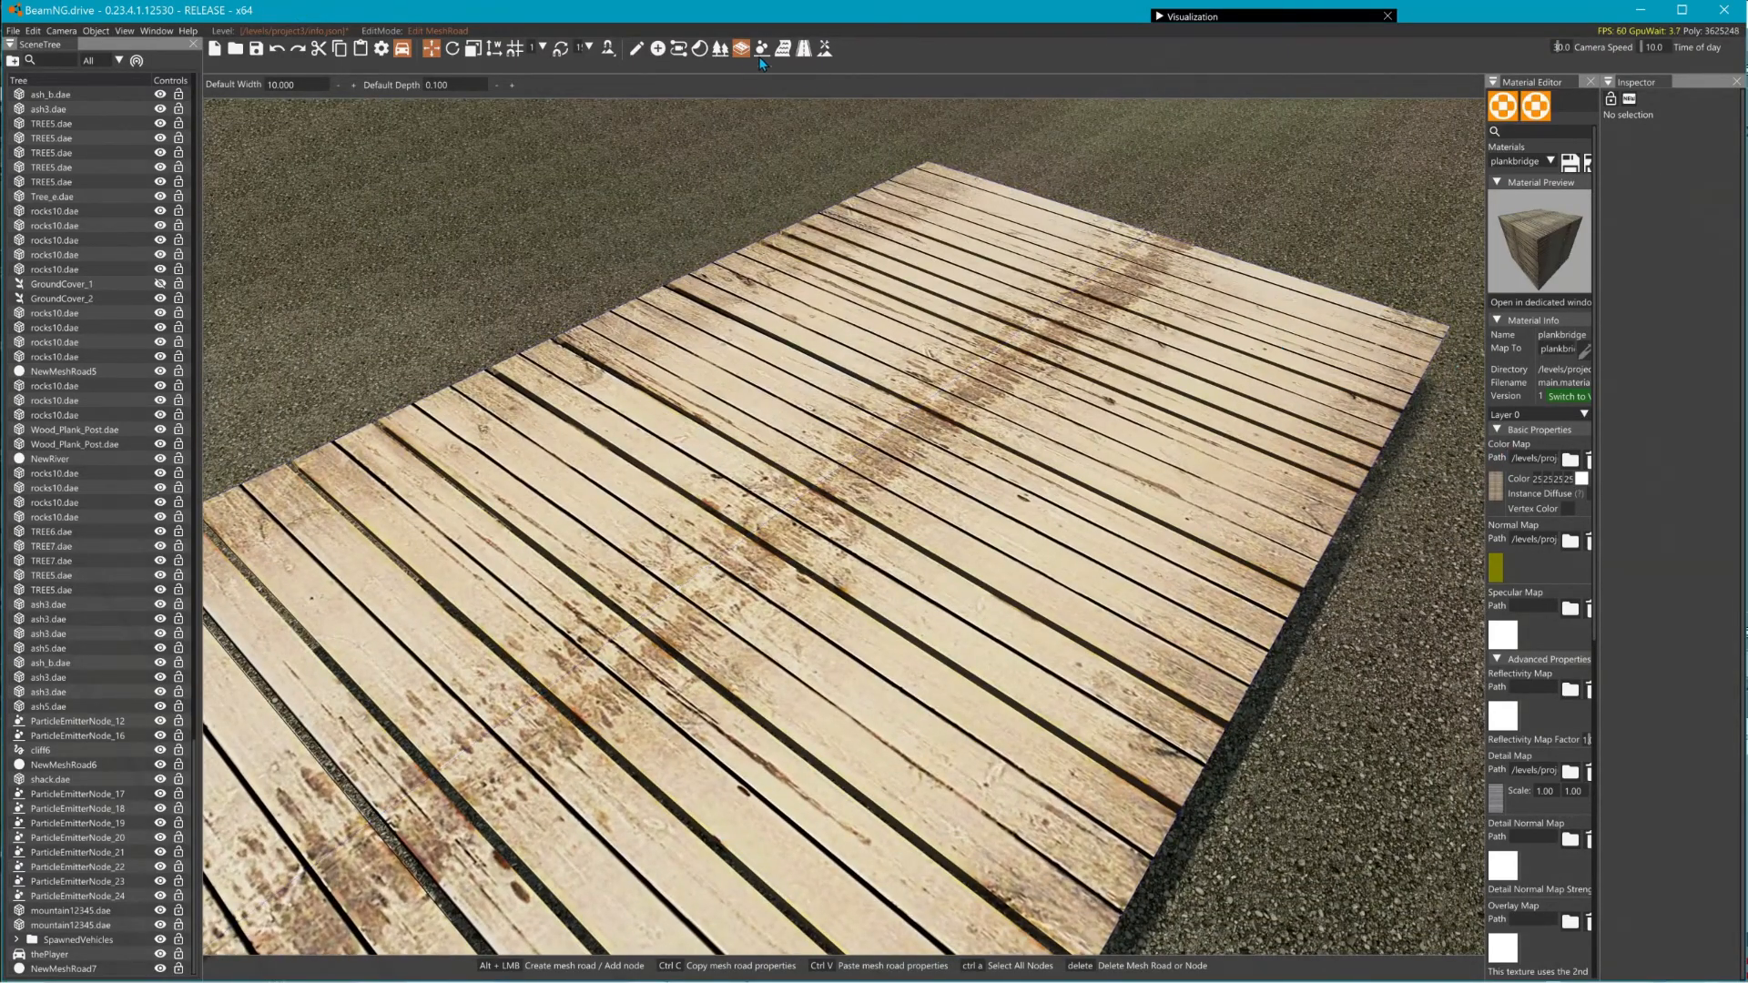
# - Set the texture length of the light plank bridge's mesh road to 25.900
pyautogui.click(943, 496)
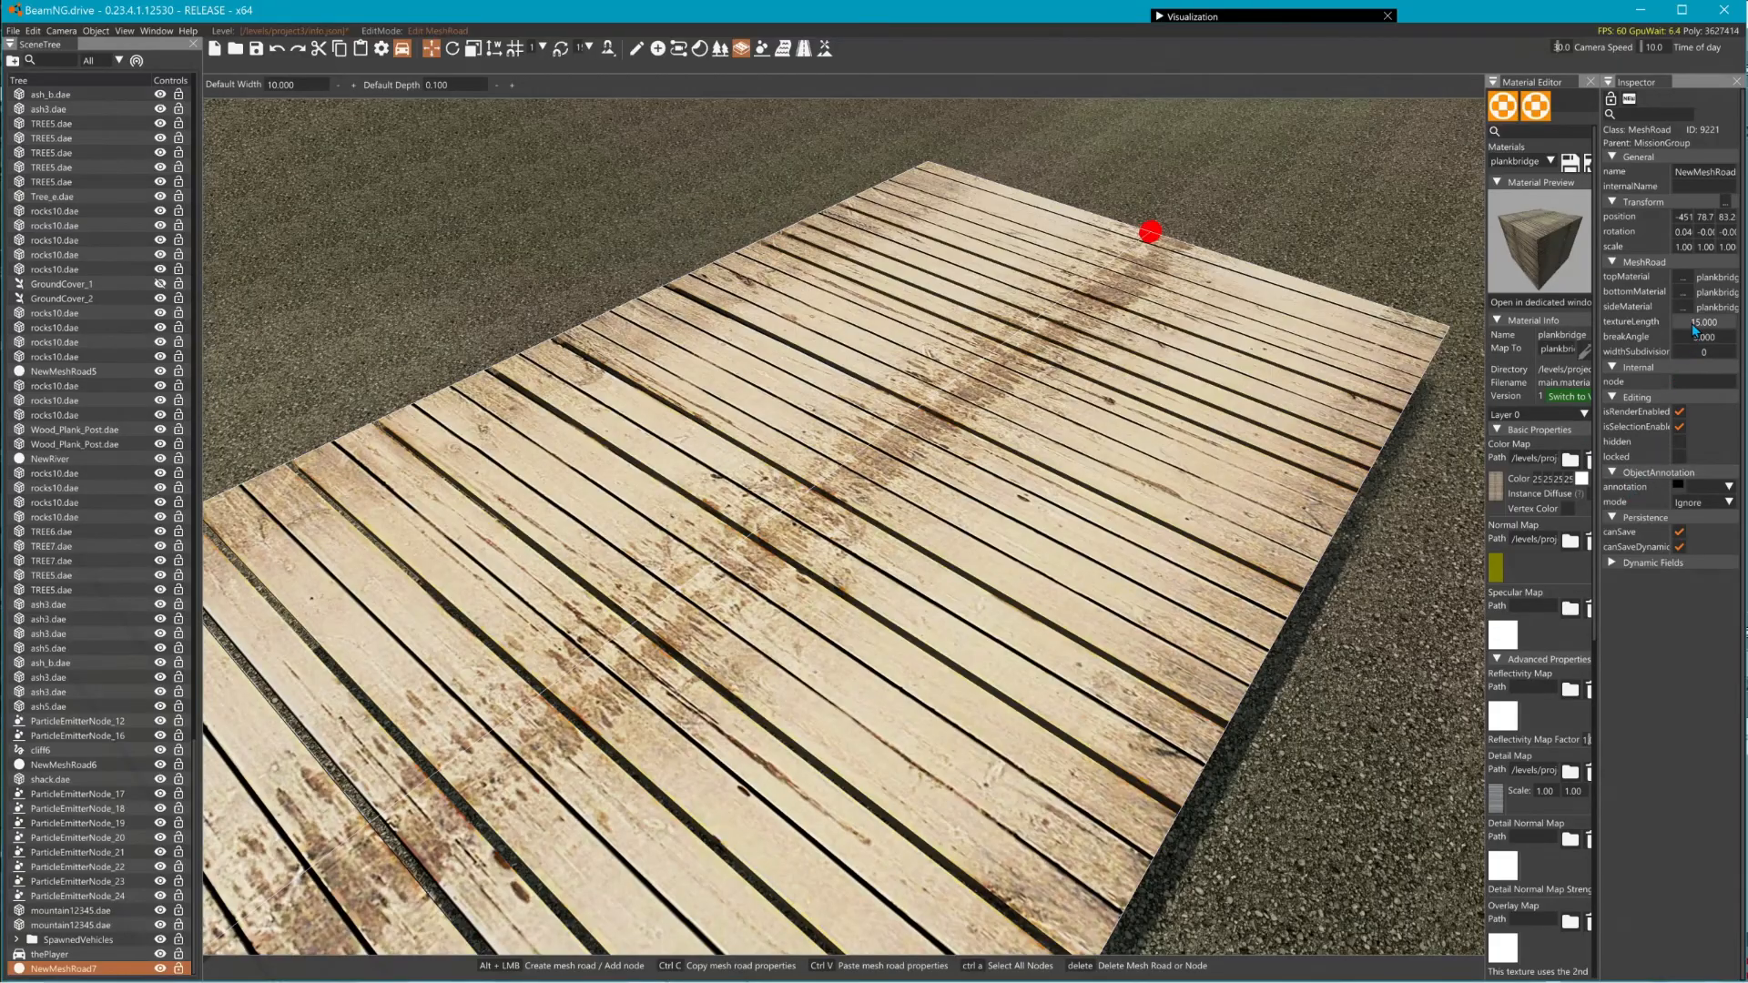
pyautogui.moveTo(1694, 325); pyautogui.dragTo(1746, 348)
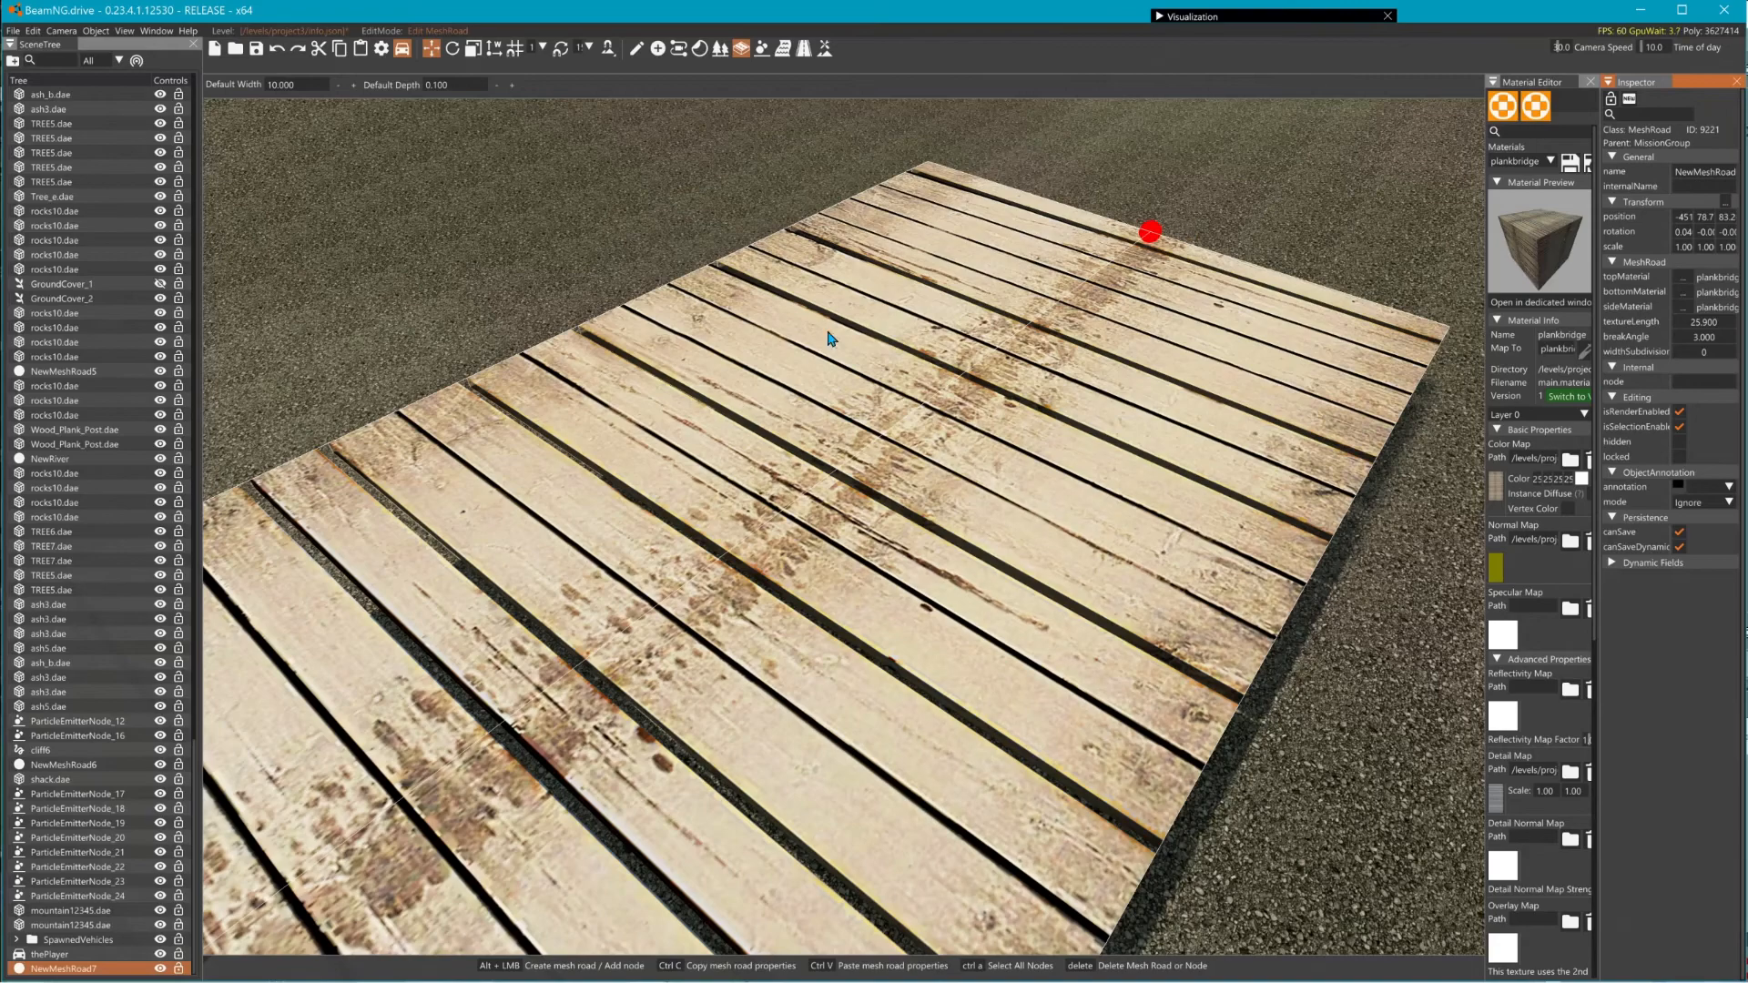
# - Lengthen the plank bridge by moving its far end node along X to about -426
pyautogui.moveTo(843, 526); pyautogui.dragTo(941, 400, button='right')
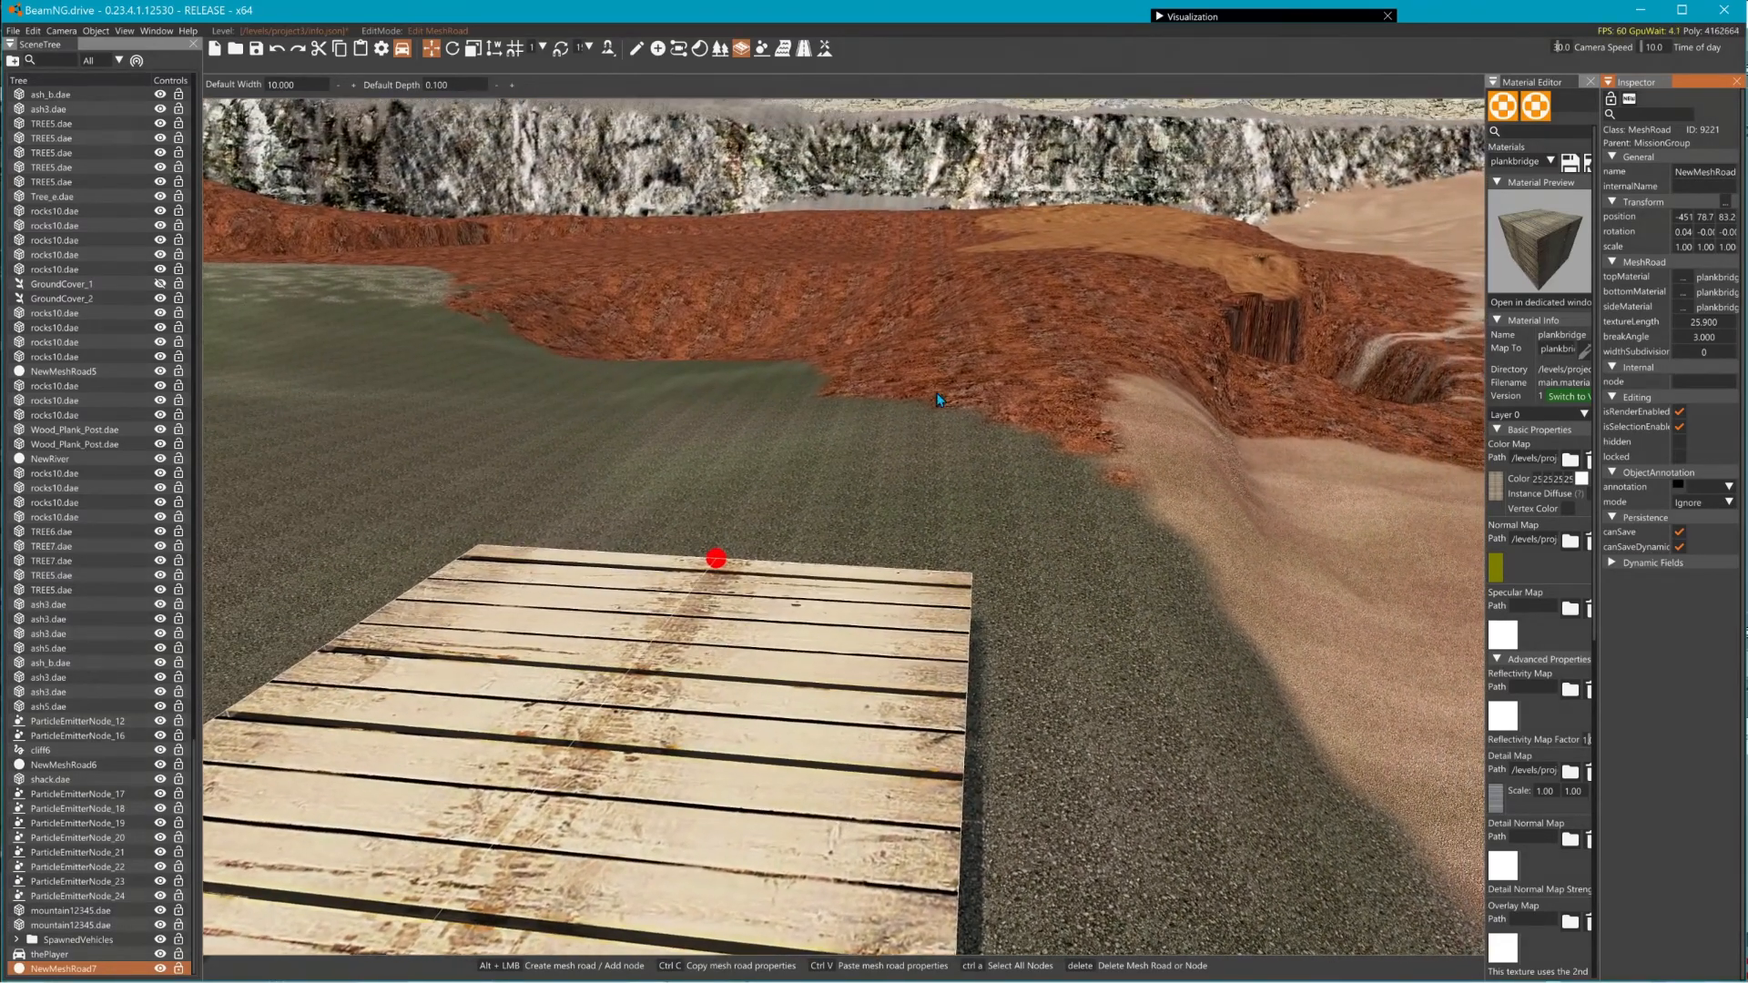
pyautogui.click(727, 559)
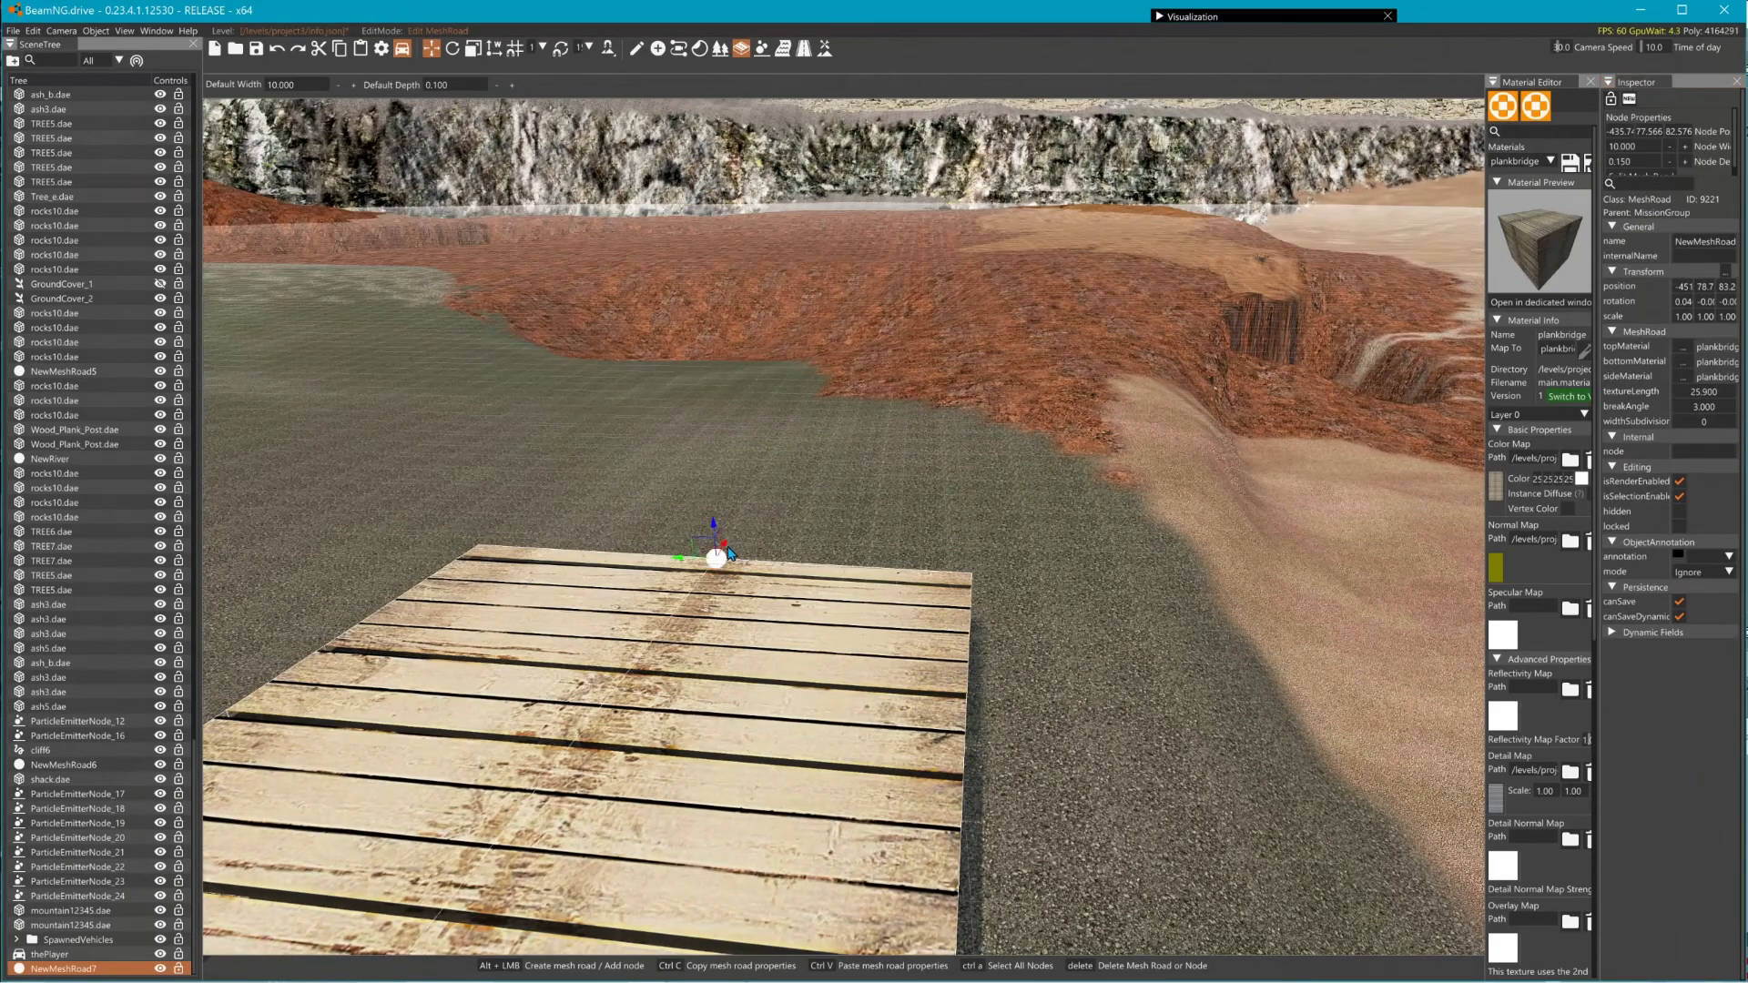
pyautogui.moveTo(729, 552); pyautogui.dragTo(805, 424)
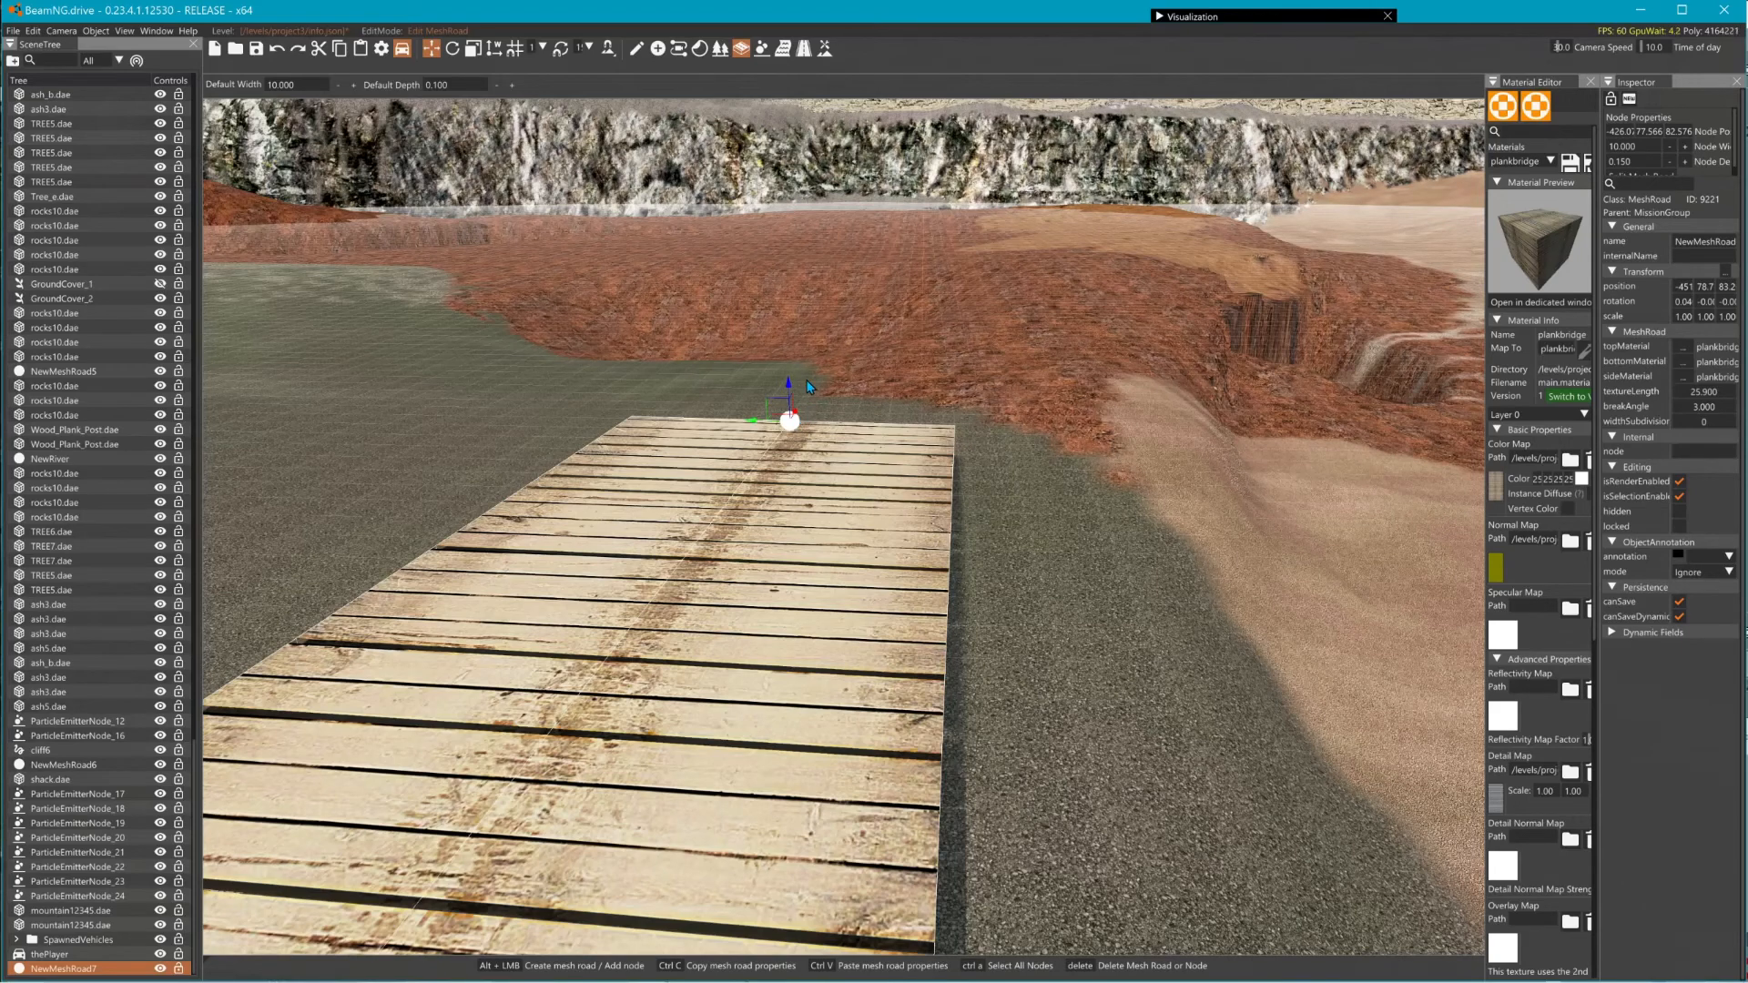
# - Extend the plank bridge from its far end with three new nodes curving across the red terrain
pyautogui.click(806, 382)
pyautogui.click(767, 444)
pyautogui.click(788, 422)
pyautogui.click(858, 342)
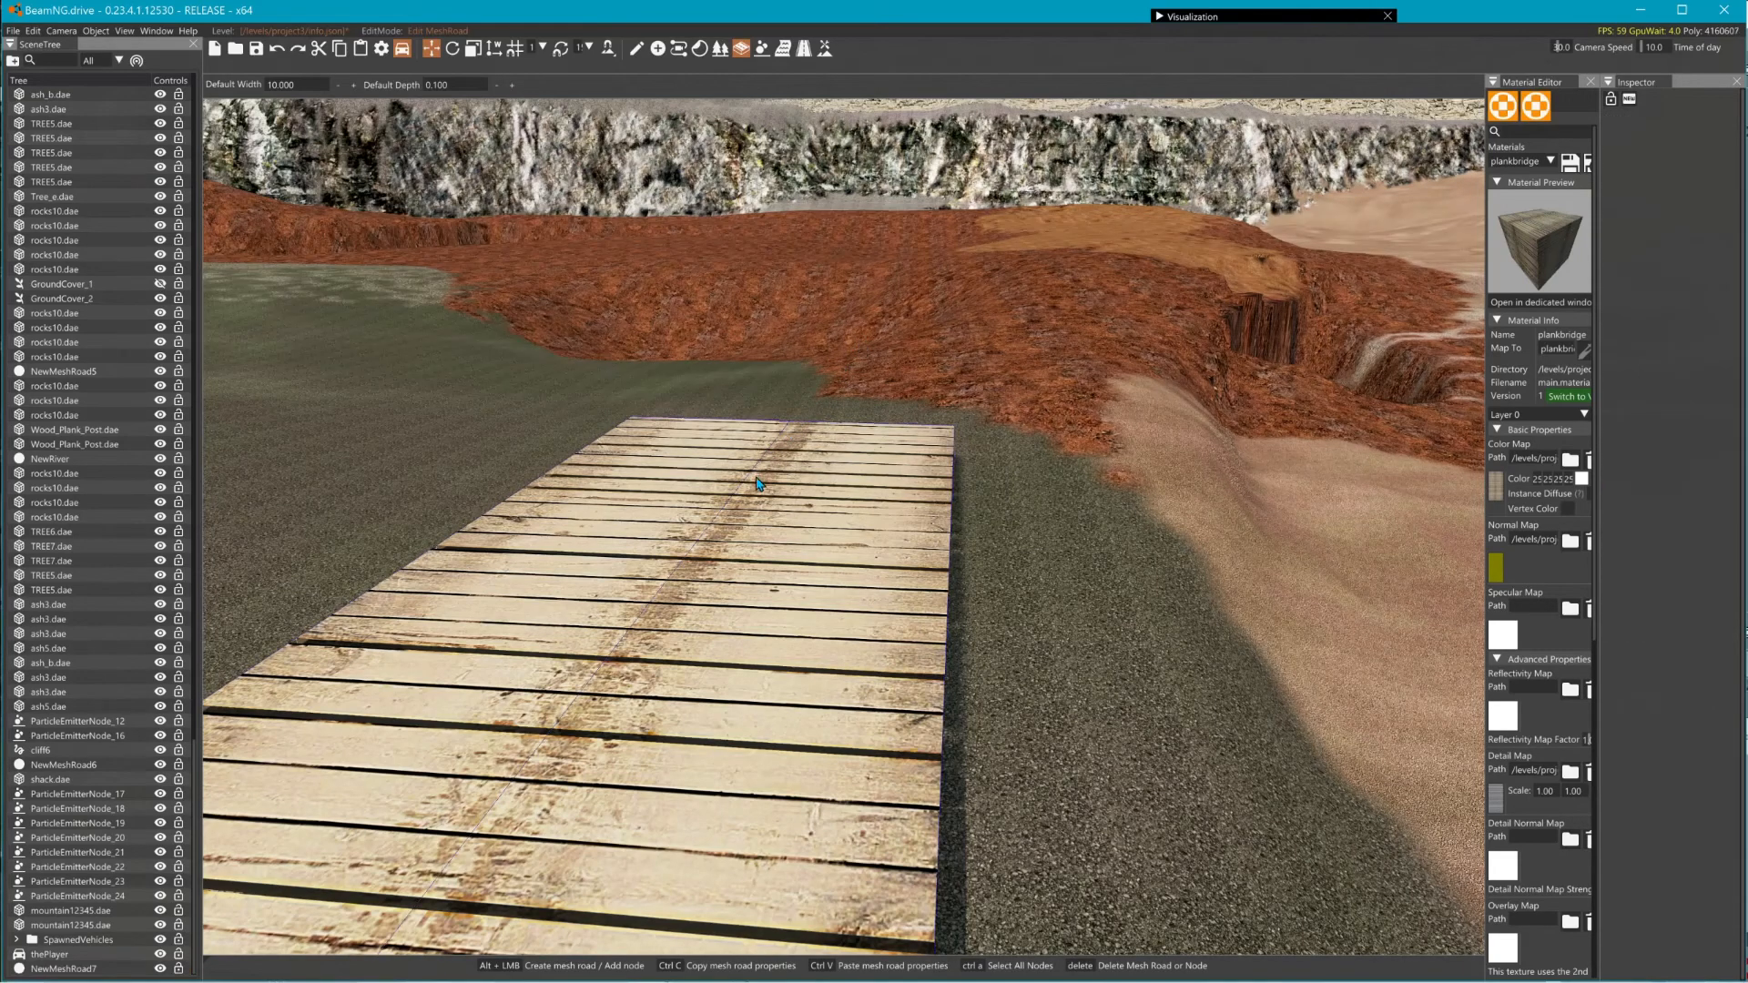
pyautogui.click(812, 397)
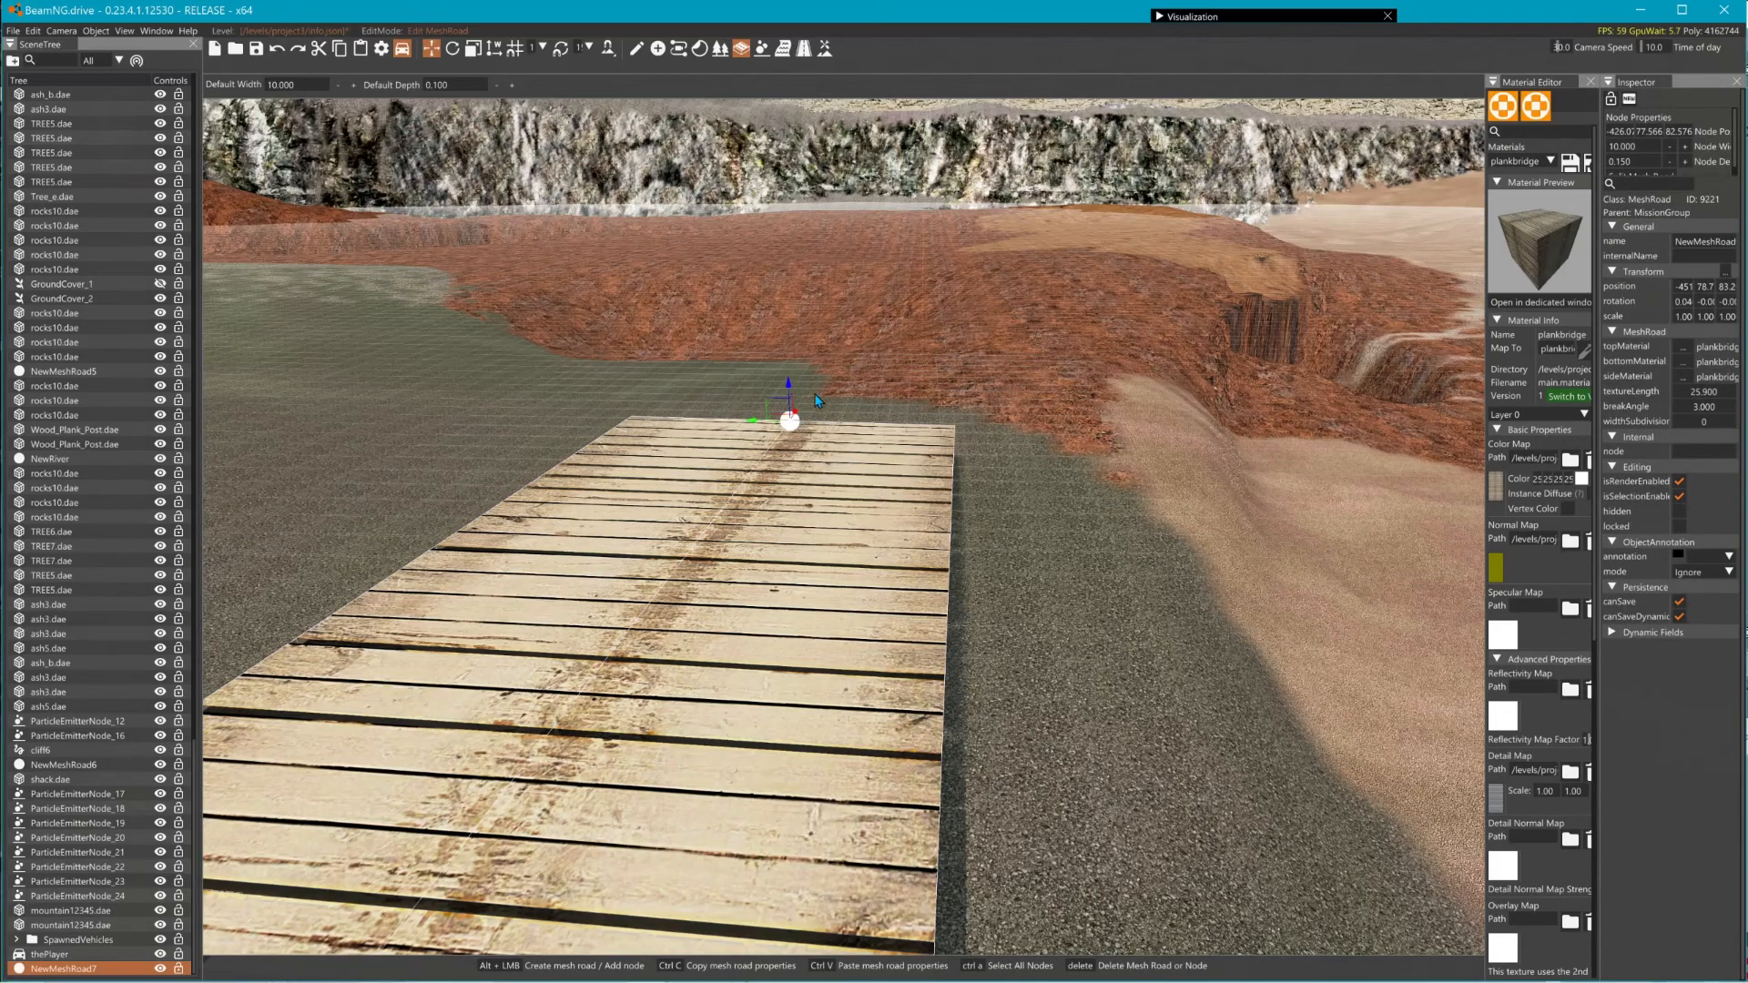
pyautogui.click(829, 349)
pyautogui.click(800, 429)
pyautogui.keyDown('alt'); pyautogui.click(827, 299); pyautogui.keyUp('alt')
pyautogui.keyDown('alt'); pyautogui.click(779, 249); pyautogui.keyUp('alt')
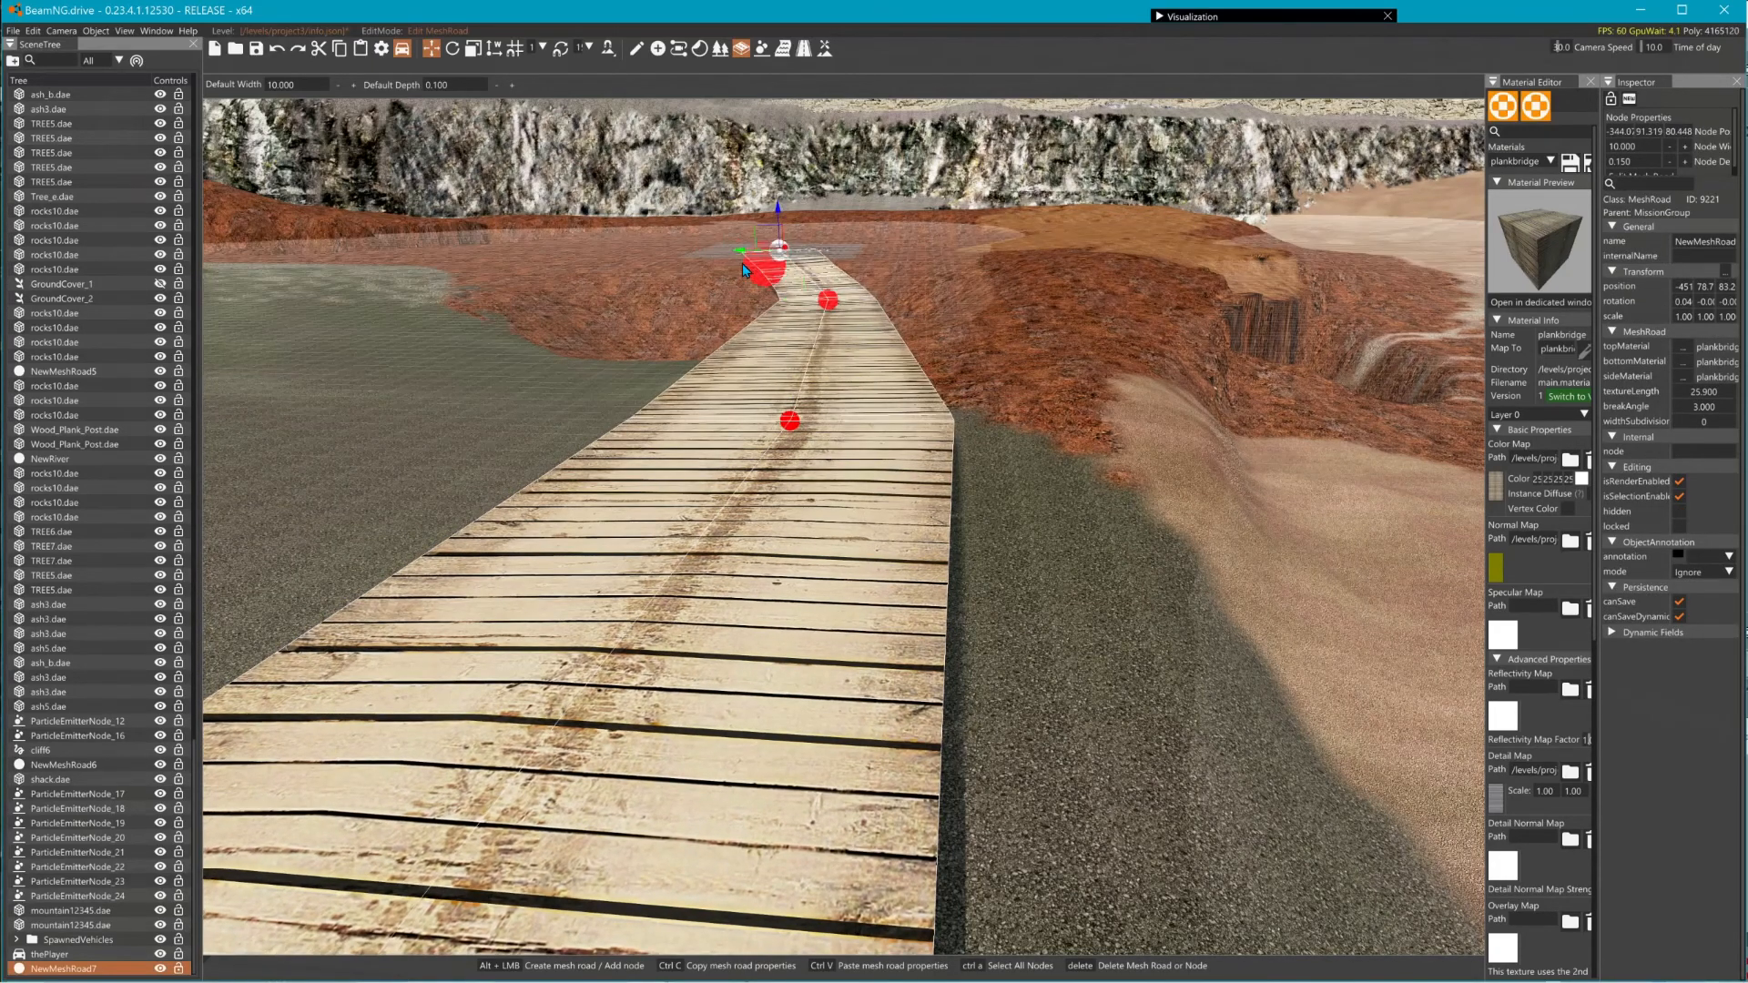
pyautogui.keyDown('alt'); pyautogui.click(674, 252); pyautogui.keyUp('alt')
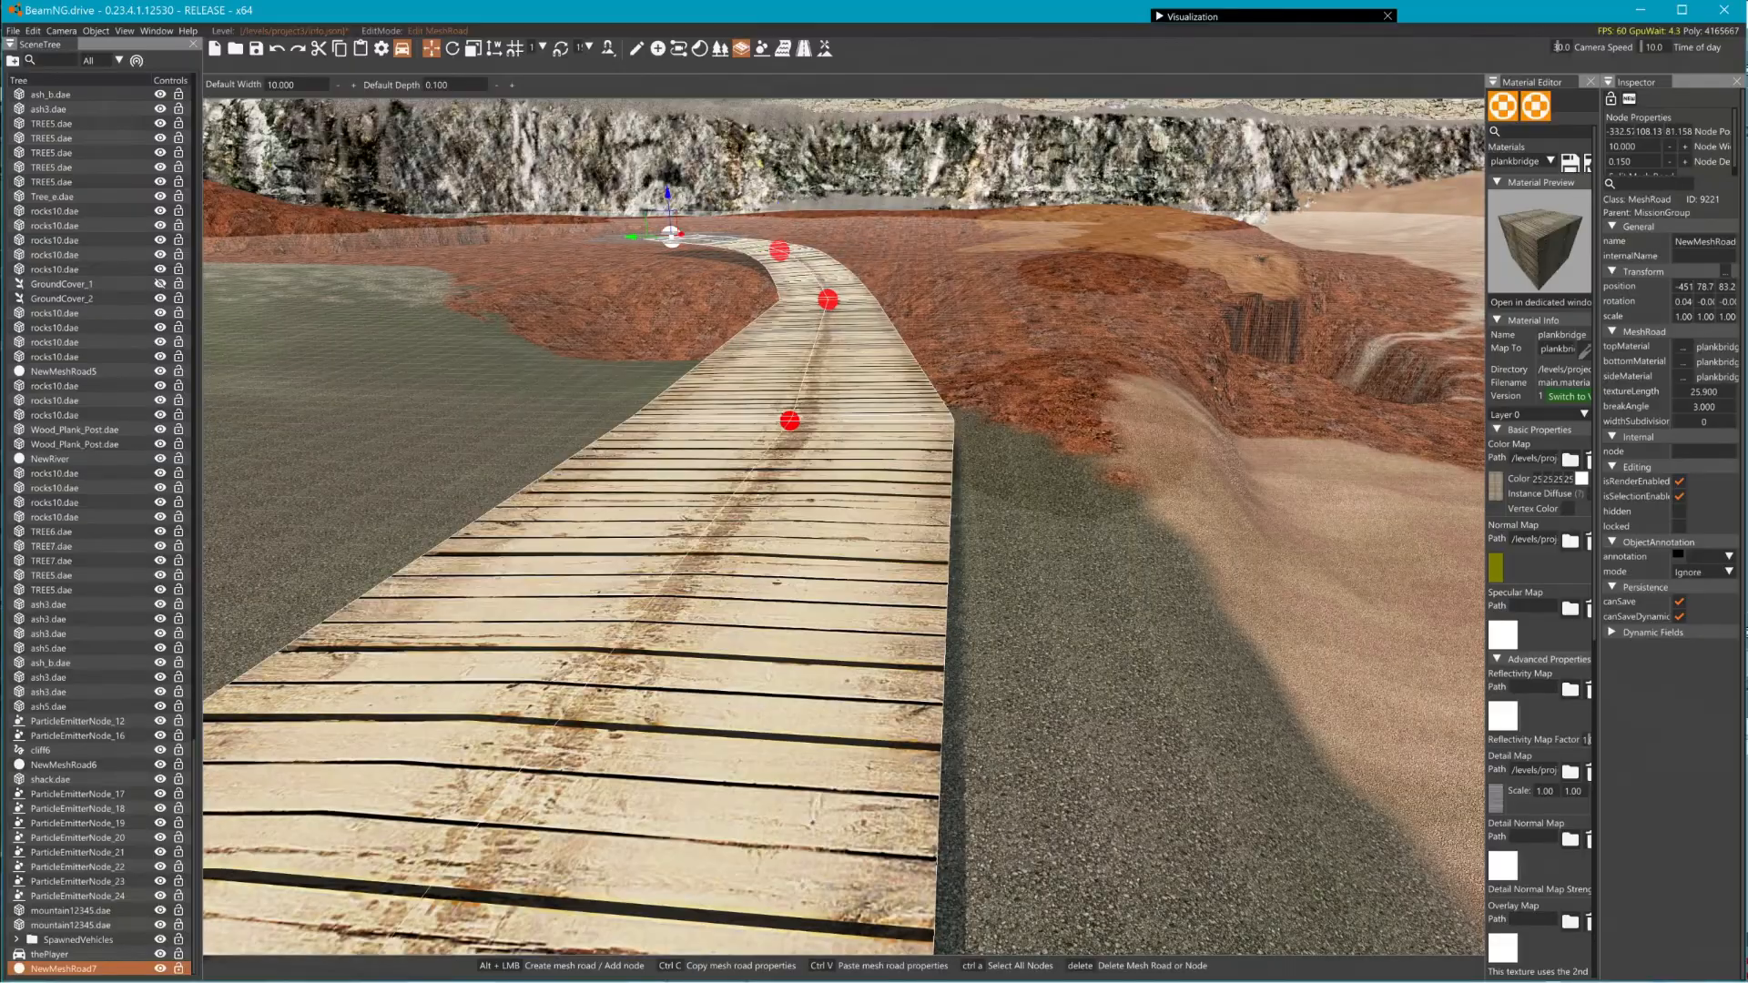
# - Move the bridge's new end node outward along Y to about 115 and lower it to a height of about 79.7
pyautogui.moveTo(674, 246); pyautogui.dragTo(958, 323, button='right')
pyautogui.press('w')
pyautogui.press('w')
pyautogui.press('w')
pyautogui.press('s')
pyautogui.press('w')
pyautogui.press('s')
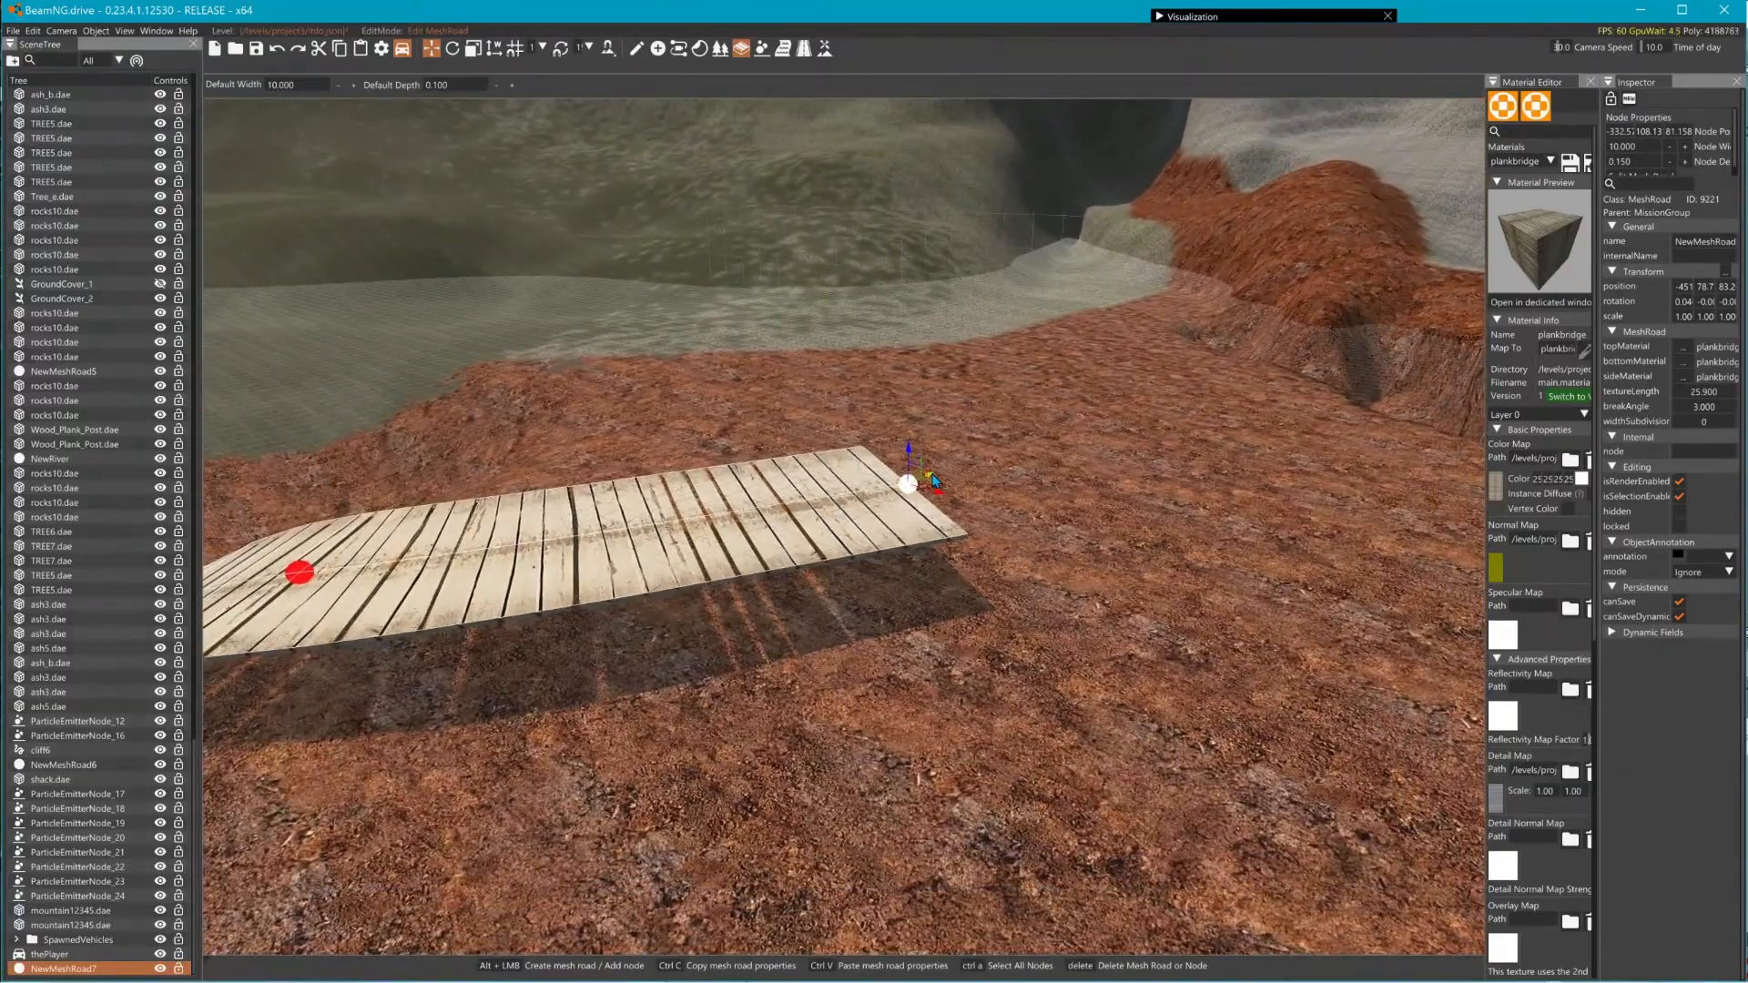
pyautogui.moveTo(932, 474); pyautogui.dragTo(1004, 453)
# - Adjust the heights of the two nodes around the bridge's bend to about 79.8 and 79.4
pyautogui.moveTo(1005, 453); pyautogui.dragTo(924, 477, button='right')
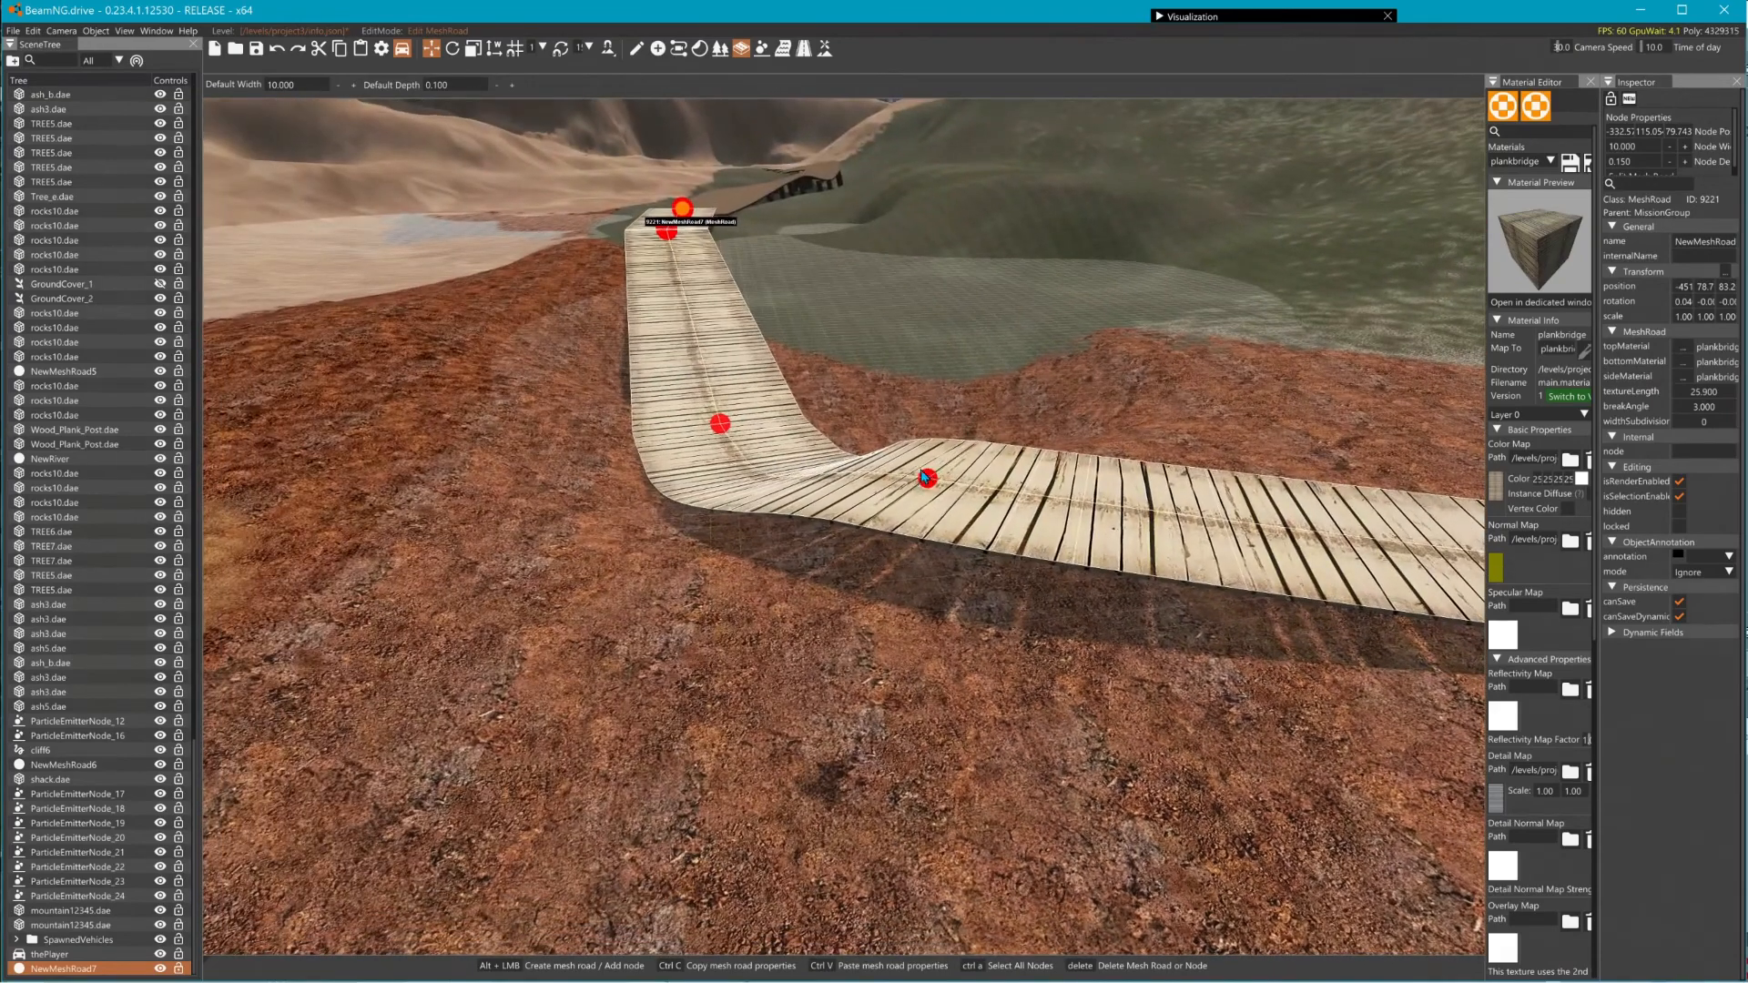
pyautogui.click(925, 480)
pyautogui.moveTo(932, 449); pyautogui.dragTo(972, 499)
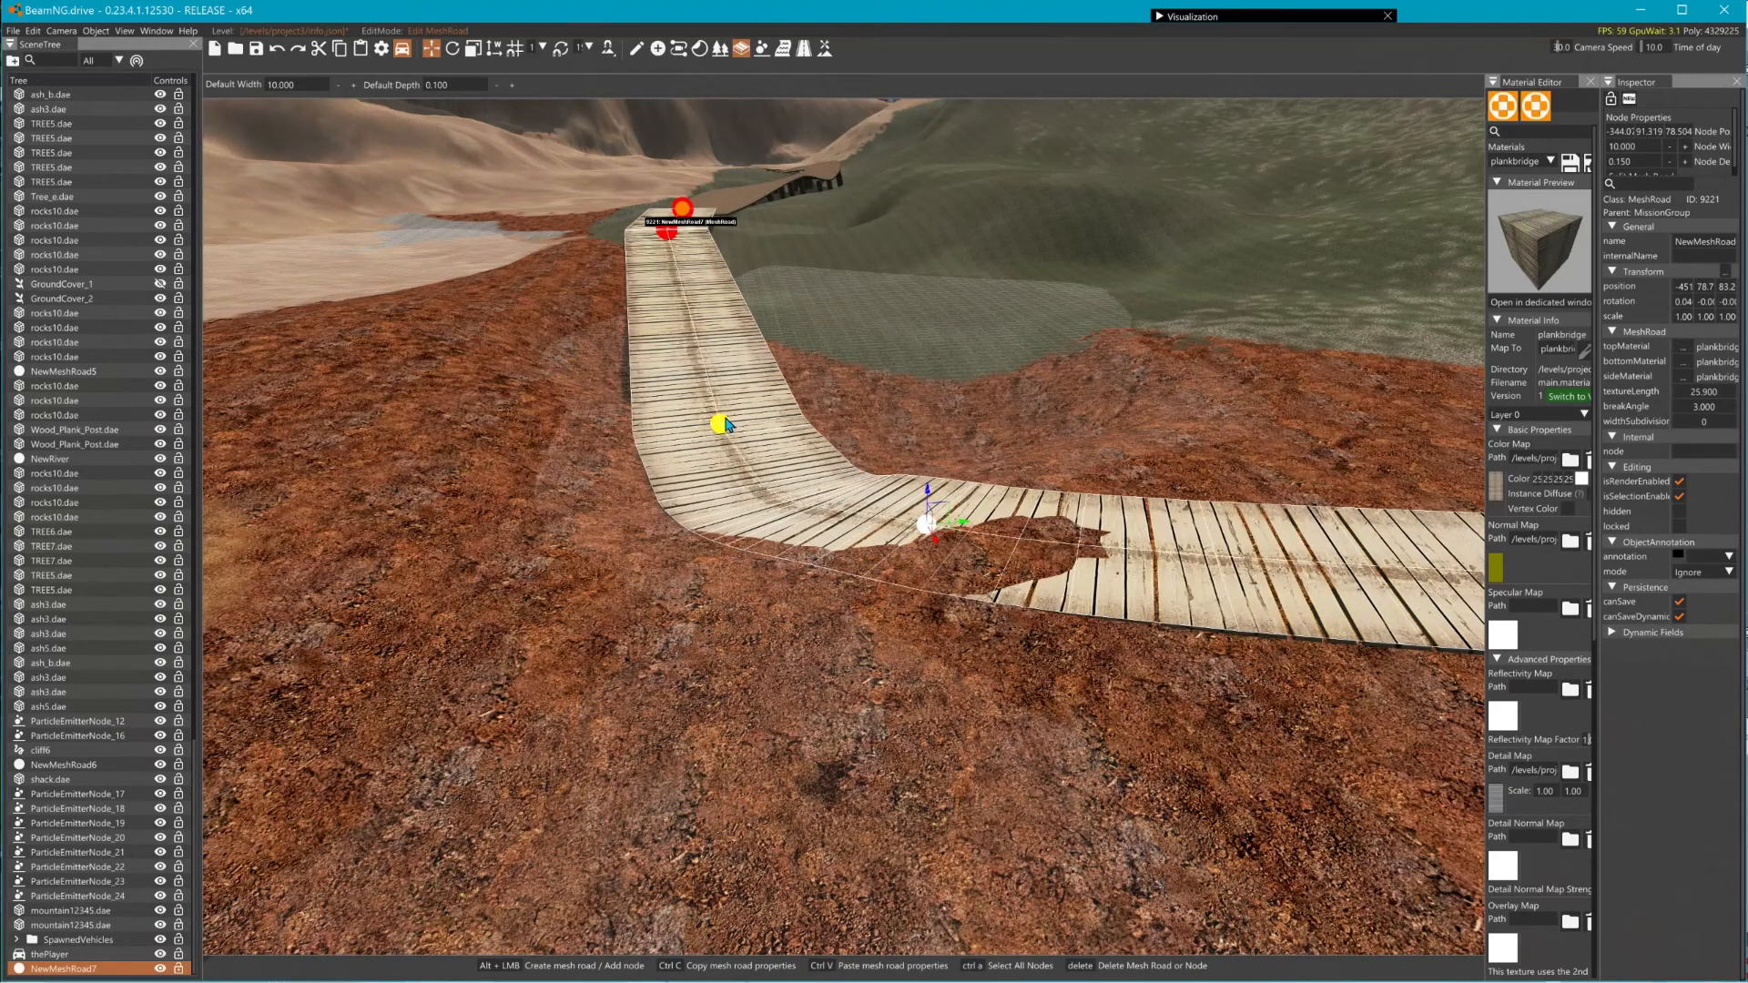
pyautogui.click(721, 424)
pyautogui.moveTo(724, 398); pyautogui.dragTo(742, 352)
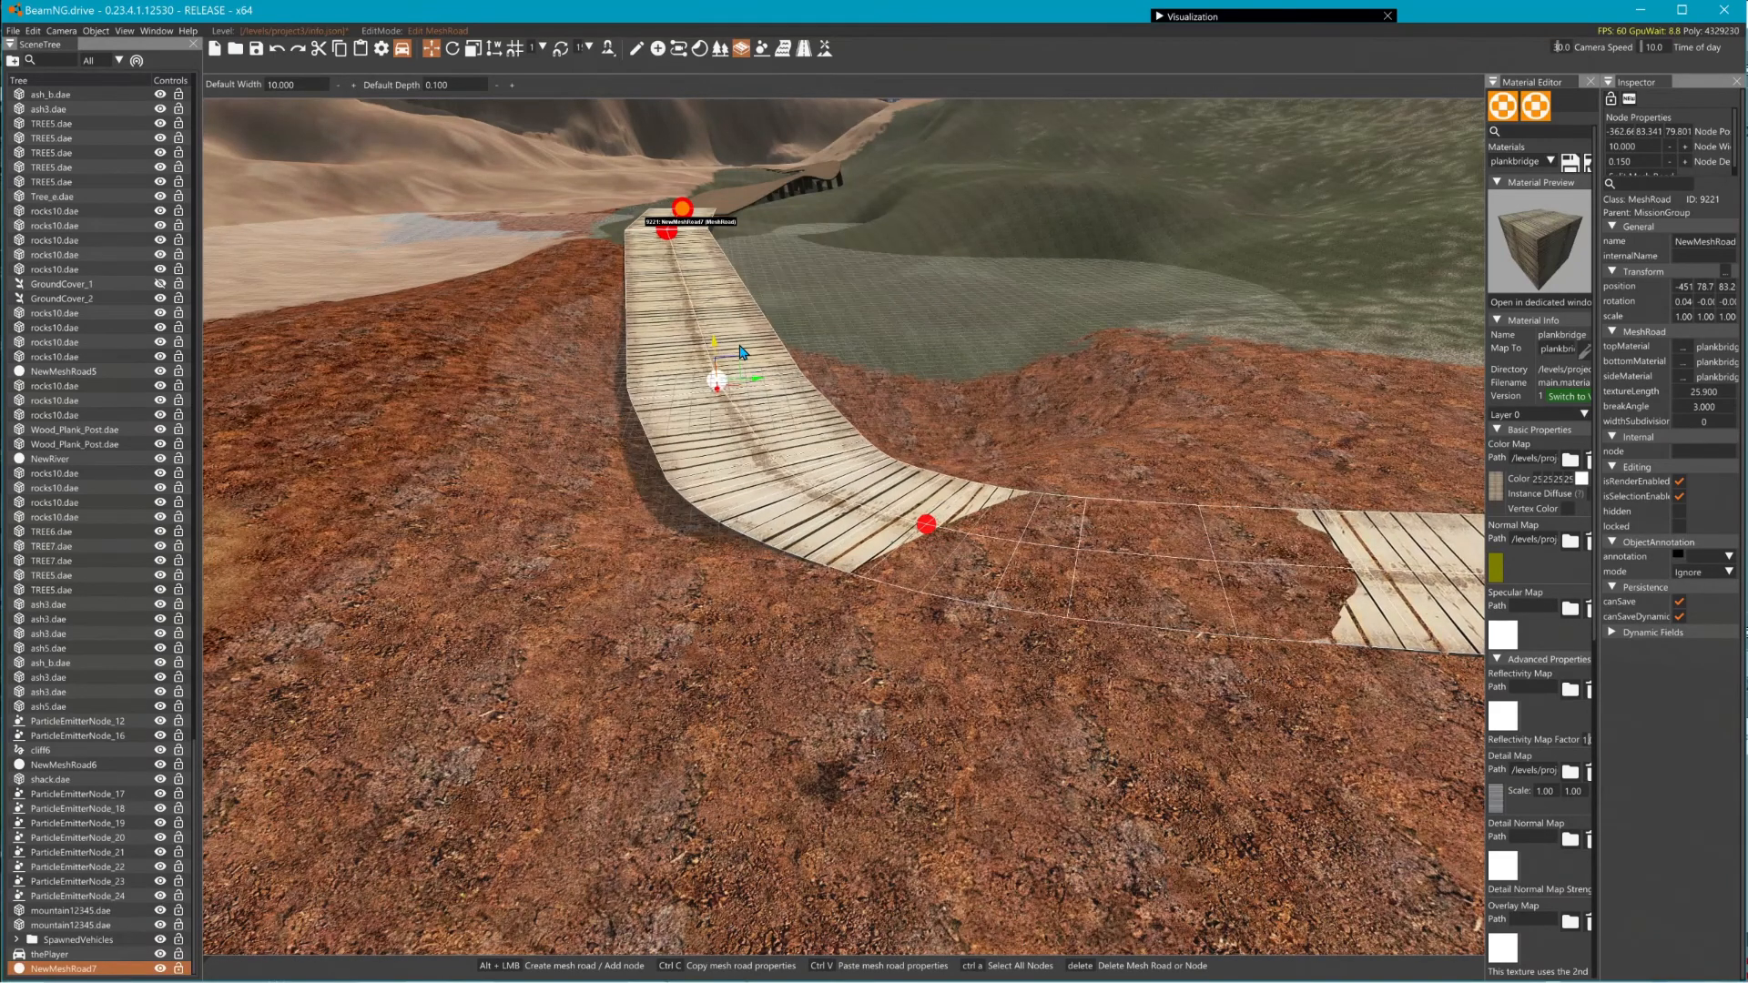
pyautogui.click(926, 527)
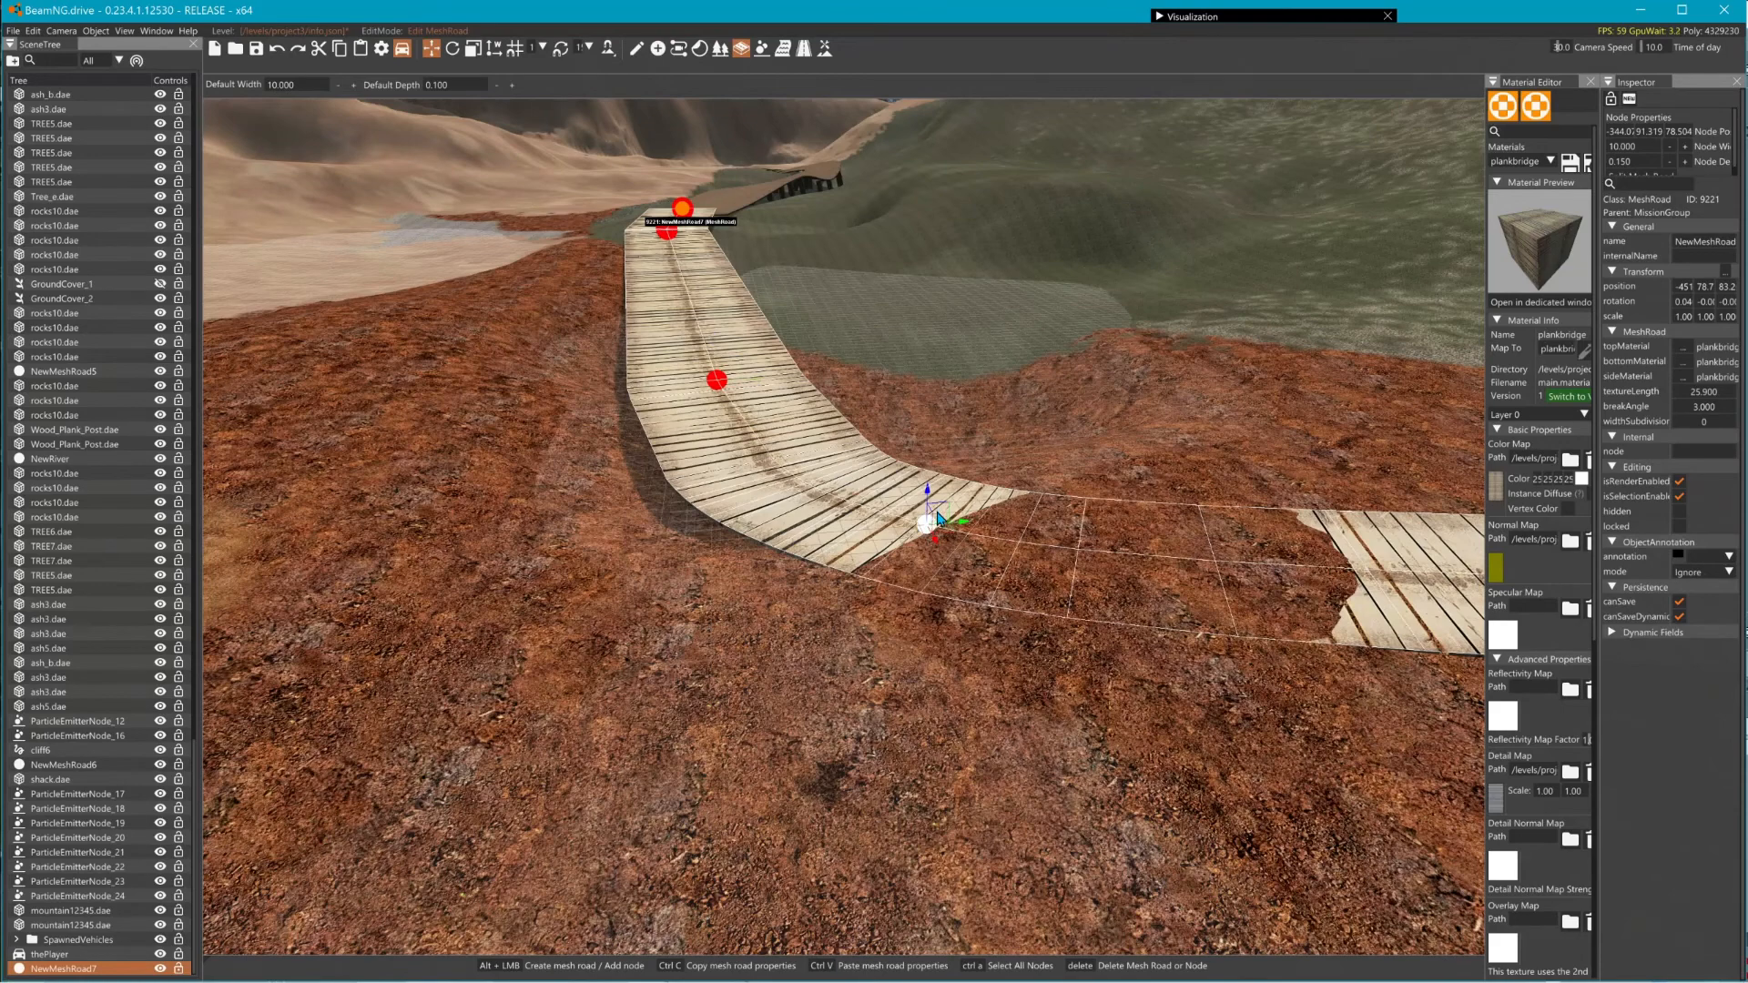
pyautogui.moveTo(933, 497); pyautogui.dragTo(930, 477)
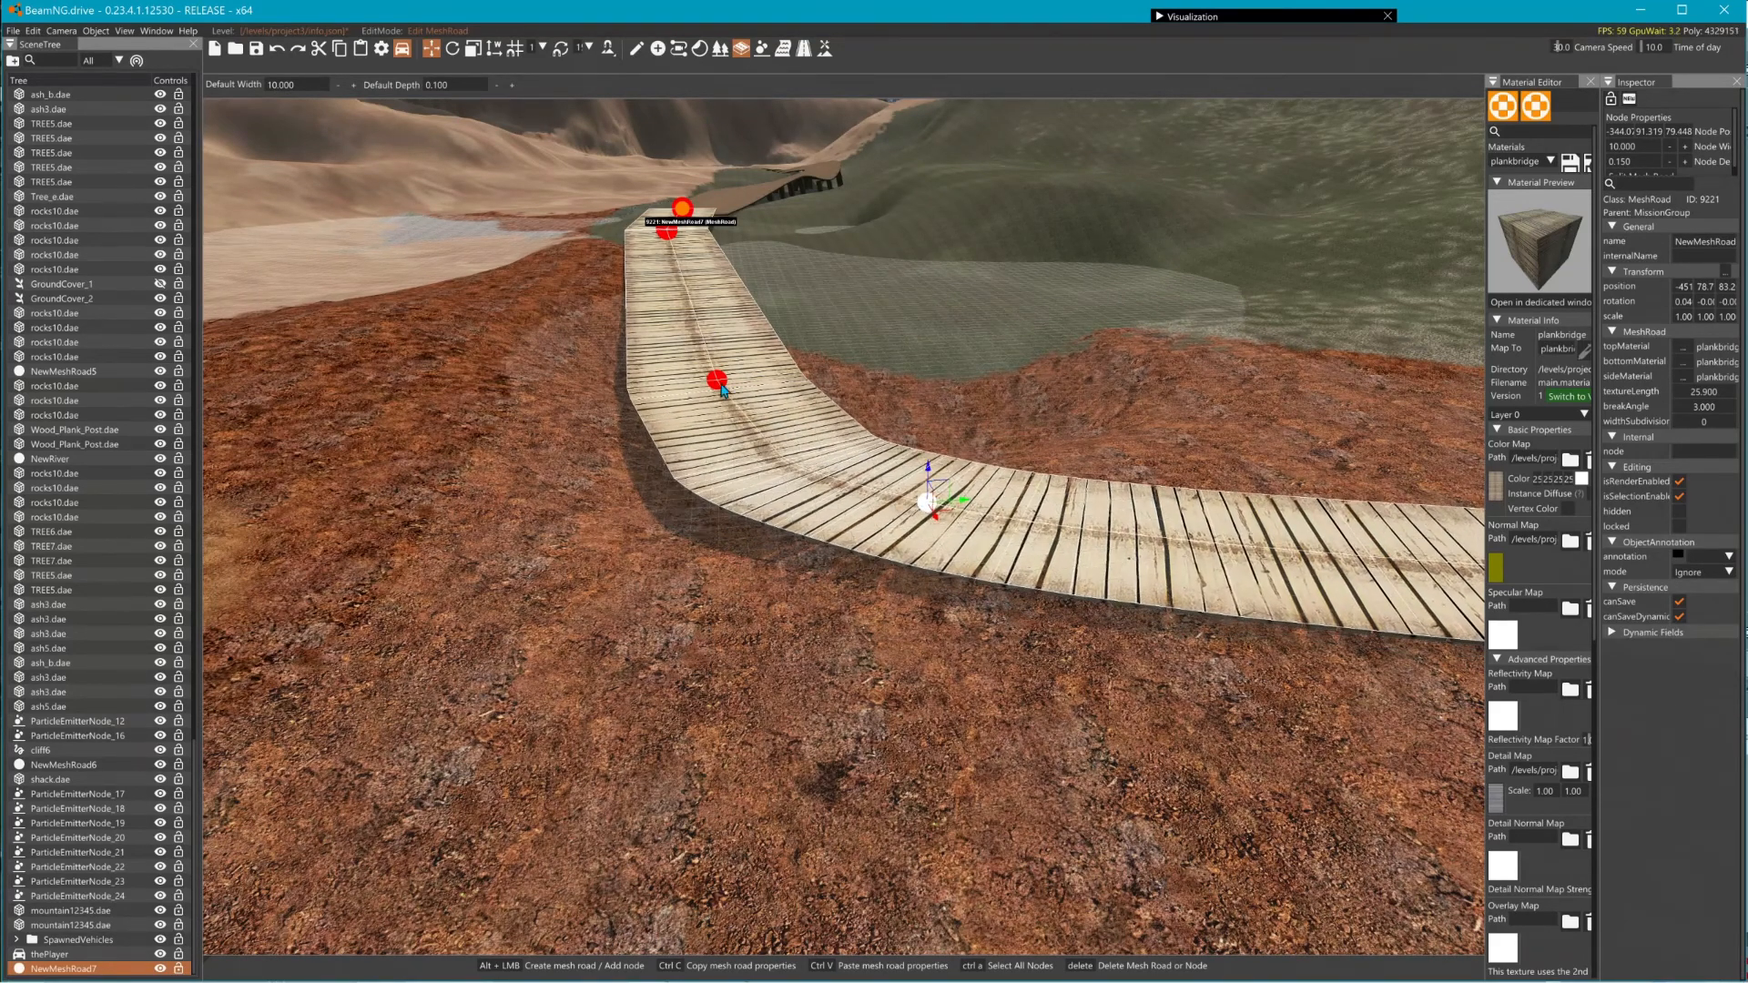
# - Switch to terrain editing and raise the ground to the underside of the bridge using Align with mesh (up) at brush size 35
pyautogui.moveTo(1022, 344); pyautogui.dragTo(1019, 293, button='right')
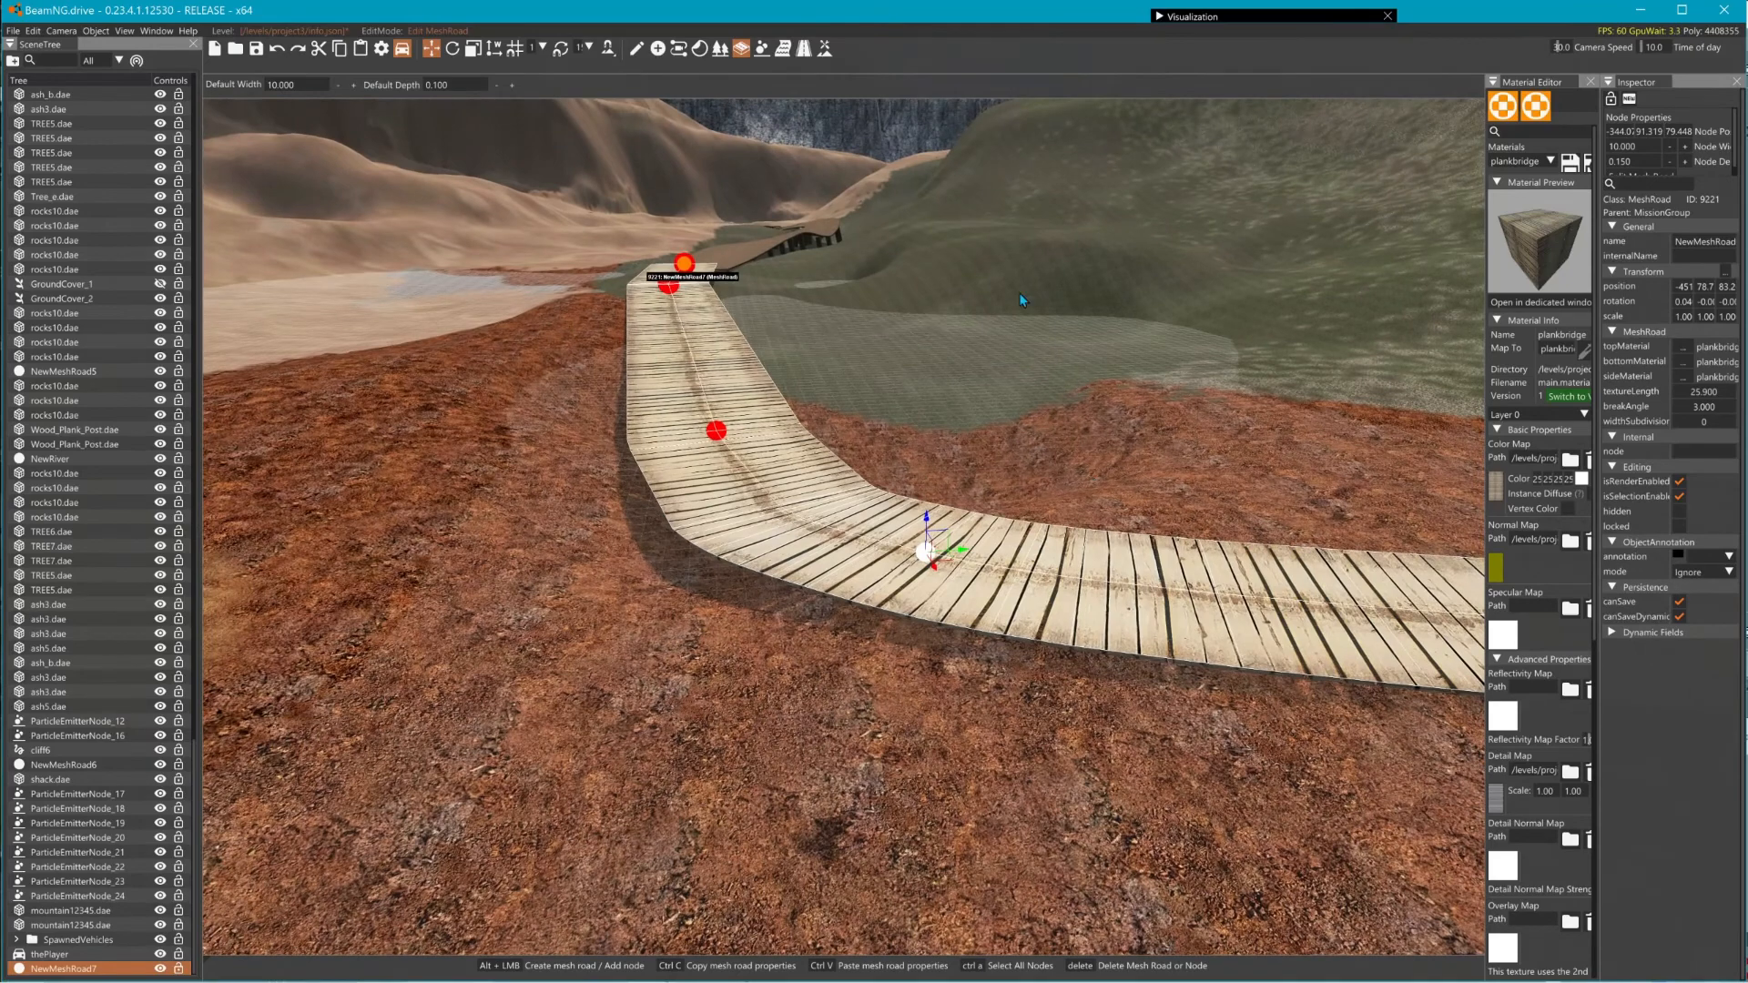
pyautogui.click(826, 49)
pyautogui.click(582, 69)
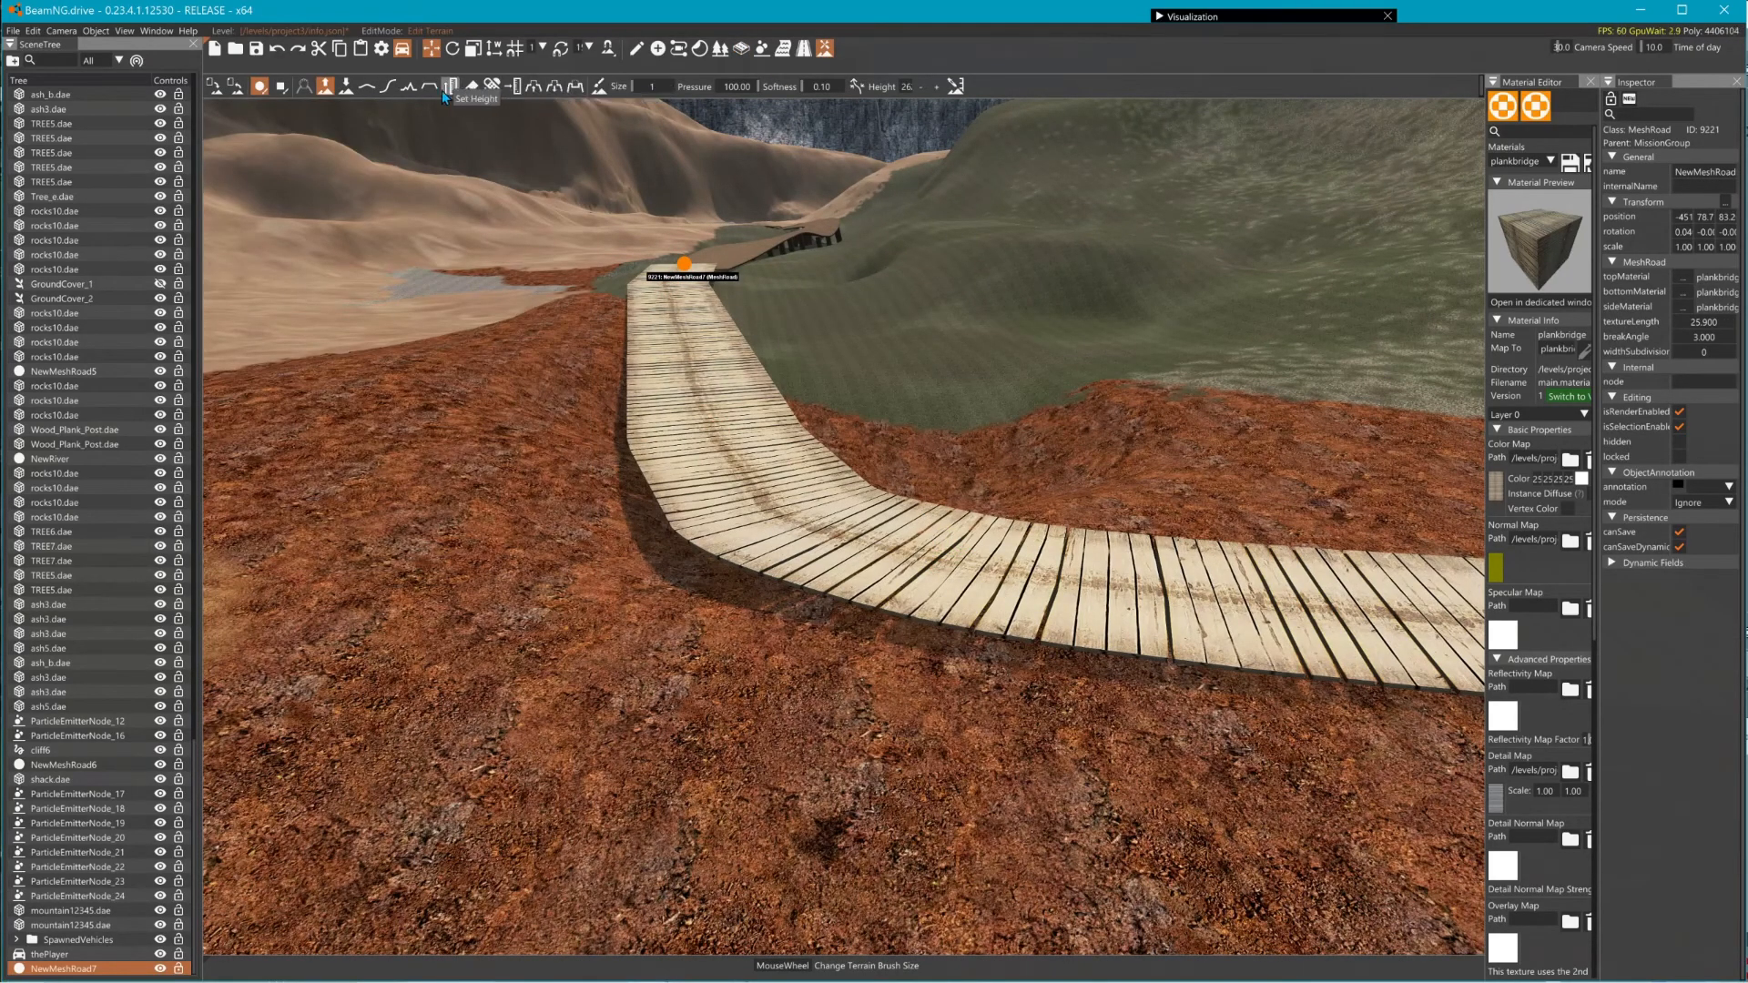
pyautogui.click(529, 89)
pyautogui.moveTo(639, 89); pyautogui.dragTo(641, 89)
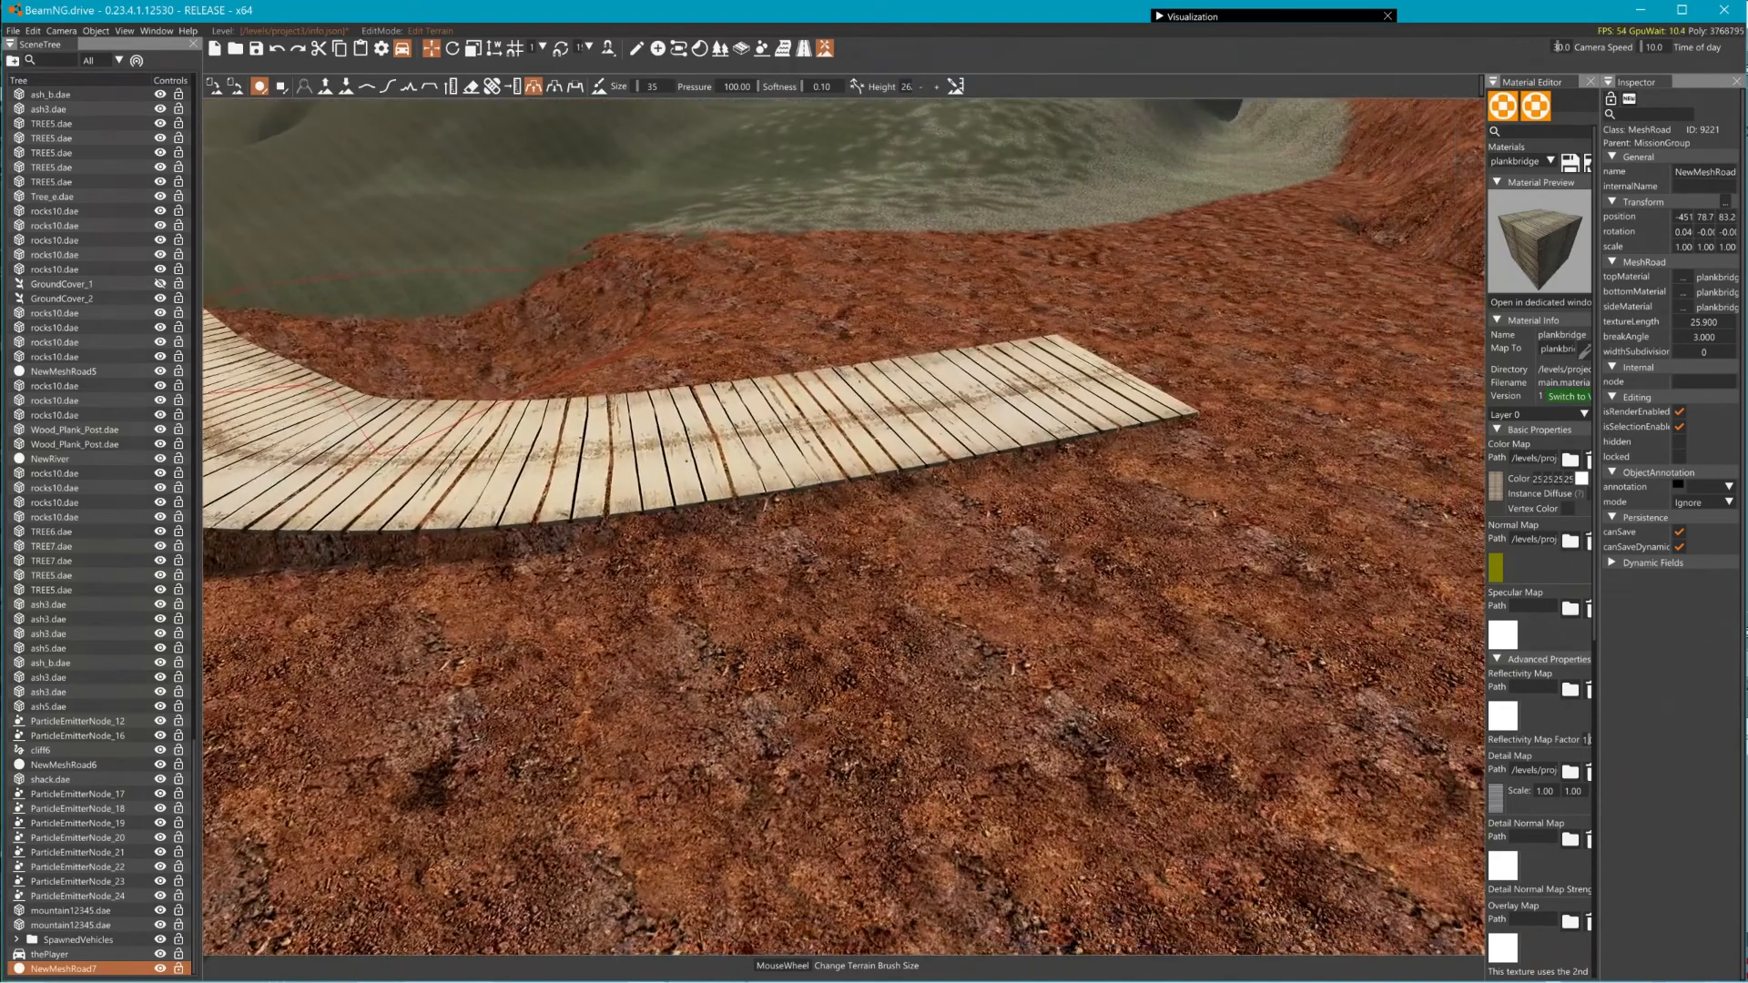
pyautogui.moveTo(752, 426); pyautogui.dragTo(774, 432, button='right')
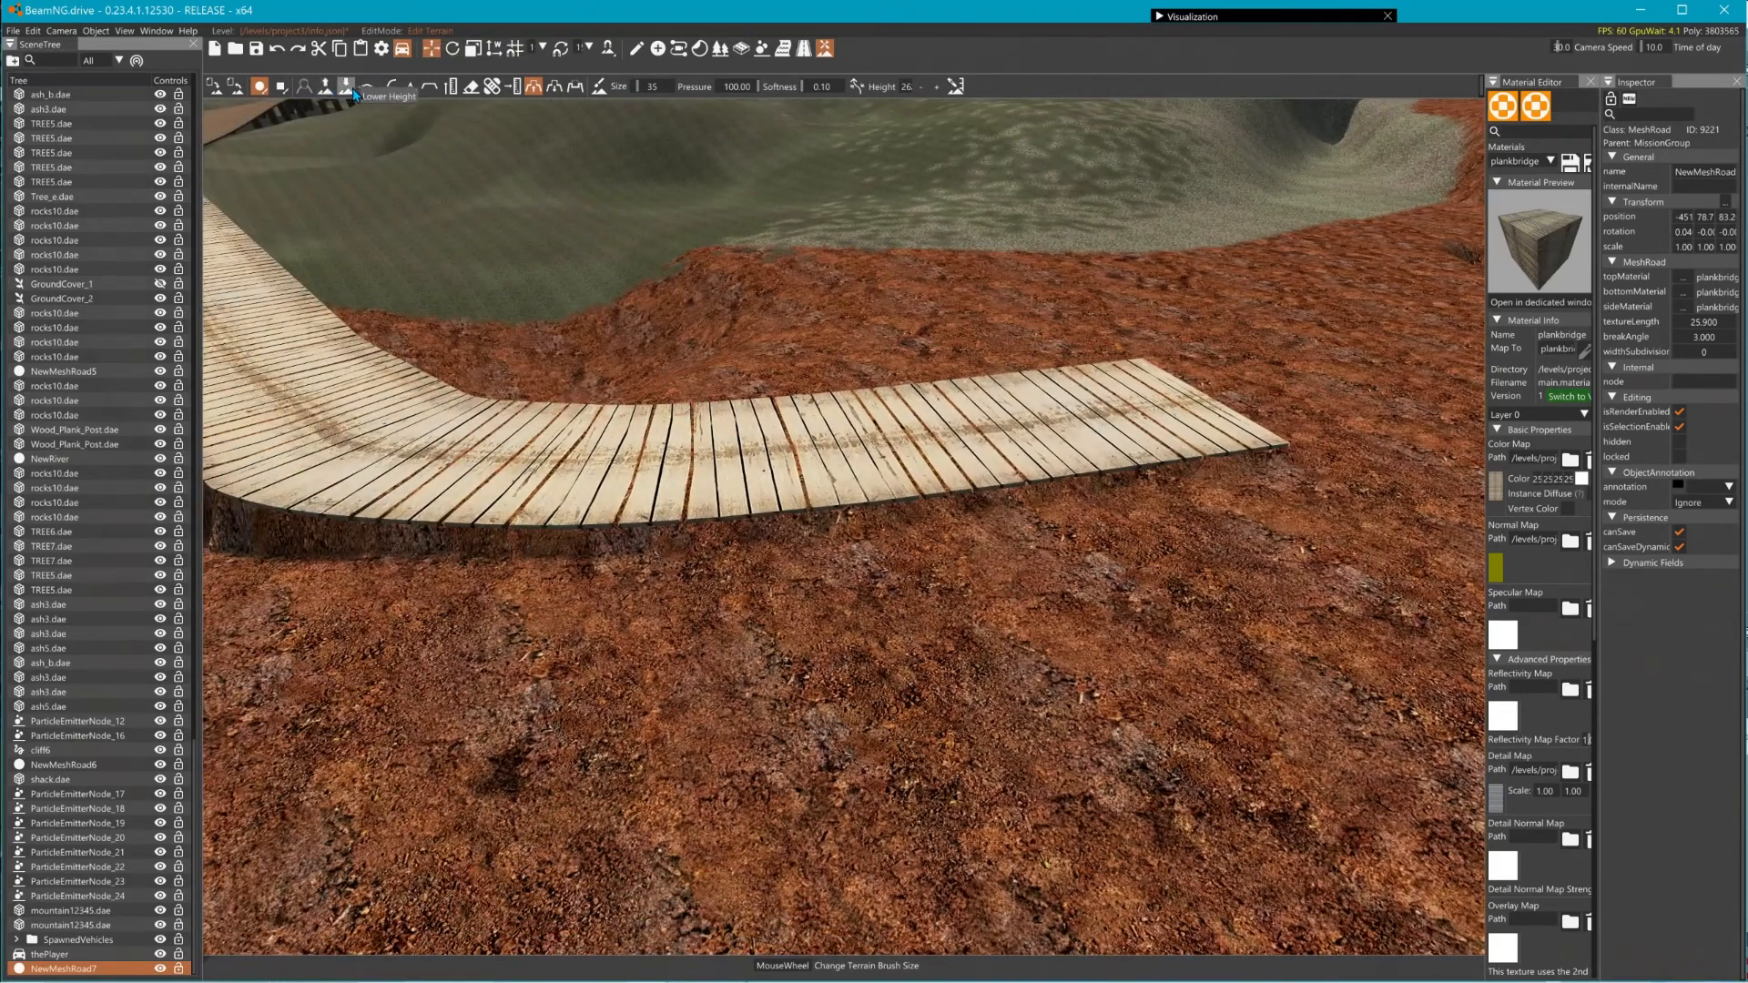
# - Bury the end section of the plank bridge by raising the terrain over it at brush size 31
pyautogui.scroll(-4, 915, 579)
pyautogui.moveTo(879, 537)
pyautogui.mouseDown()
pyautogui.moveTo(846, 482)
pyautogui.moveTo(890, 376)
pyautogui.mouseUp()
pyautogui.press('w')
pyautogui.moveTo(890, 377); pyautogui.dragTo(801, 373, button='right')
pyautogui.press('a')
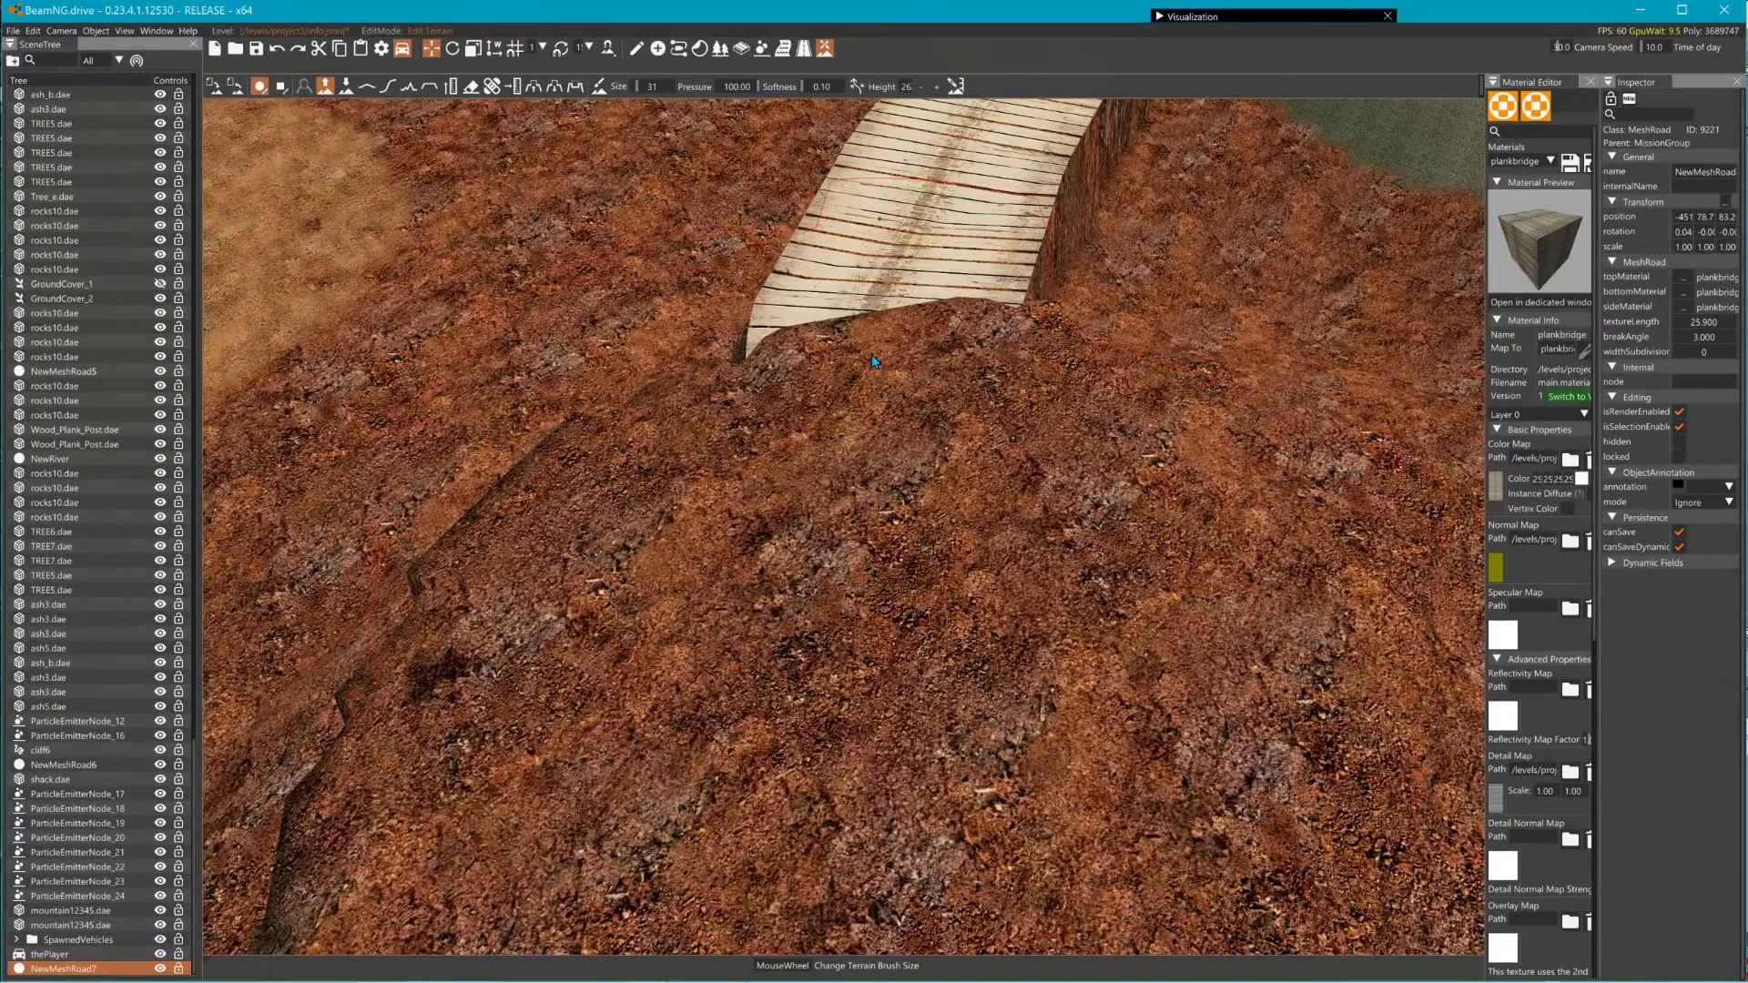
pyautogui.press('s')
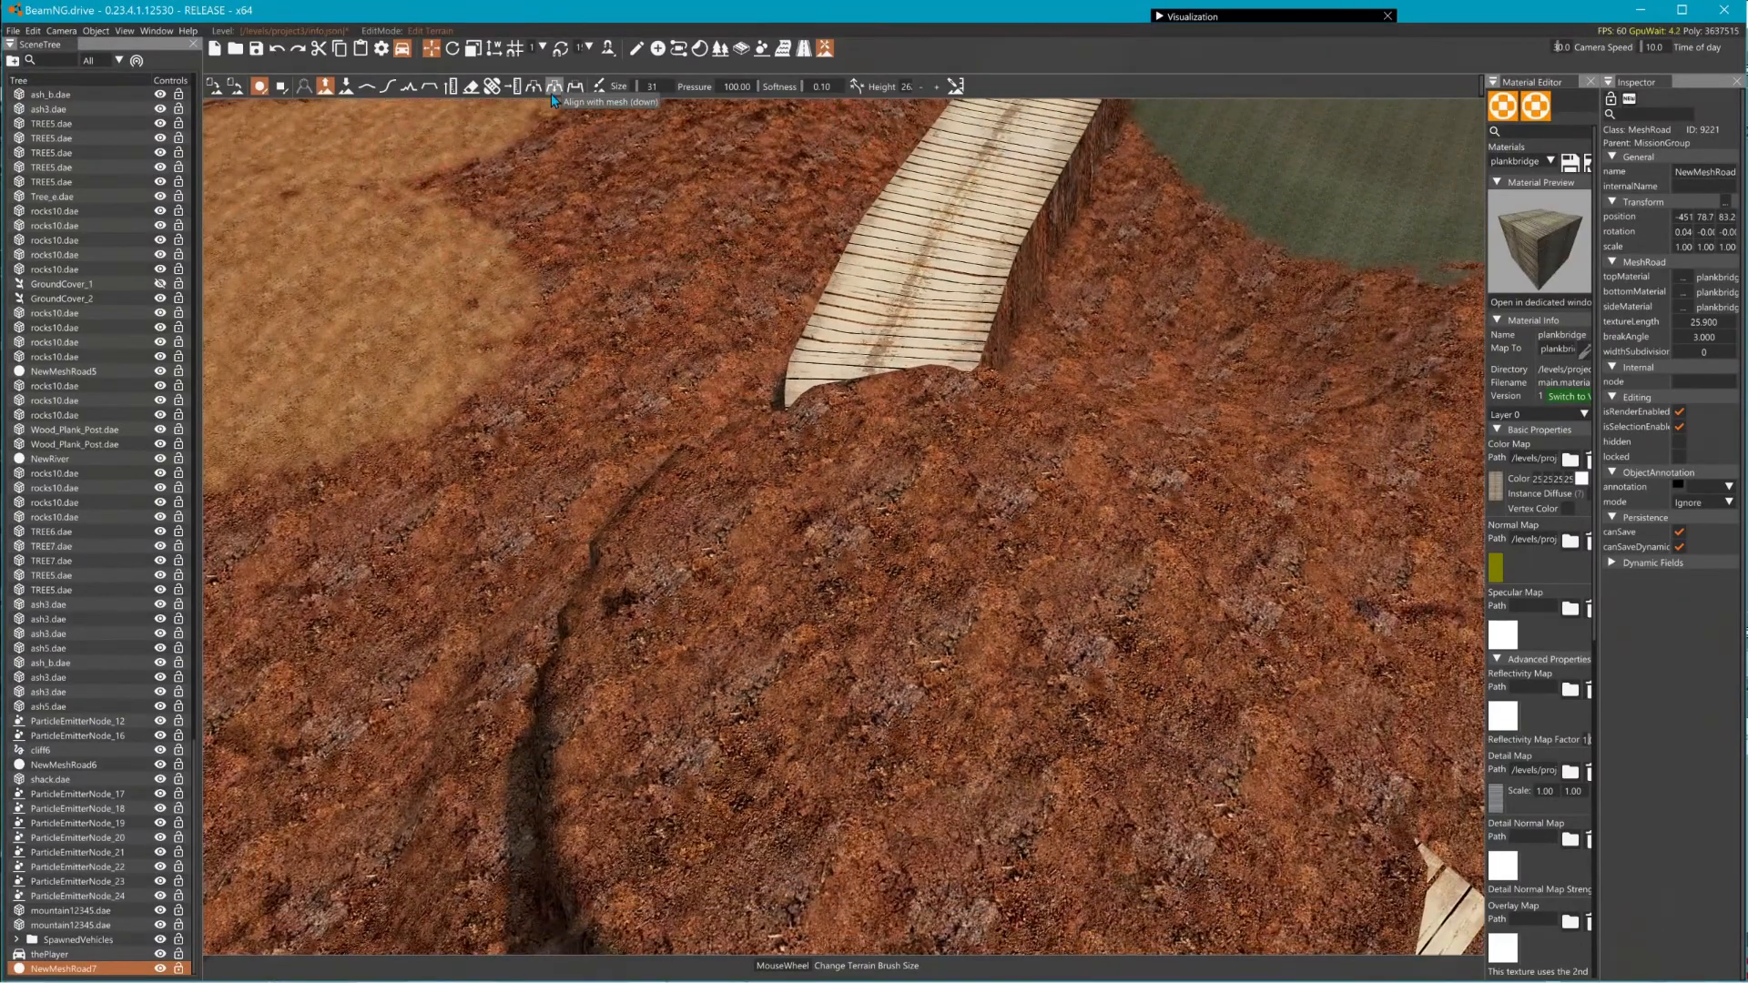
# - Cut the raised terrain down to the buried bridge section using Align with mesh (down) at brush size 31
pyautogui.click(554, 90)
pyautogui.moveTo(846, 452)
pyautogui.mouseDown()
pyautogui.moveTo(912, 506)
pyautogui.moveTo(986, 695)
pyautogui.mouseUp()
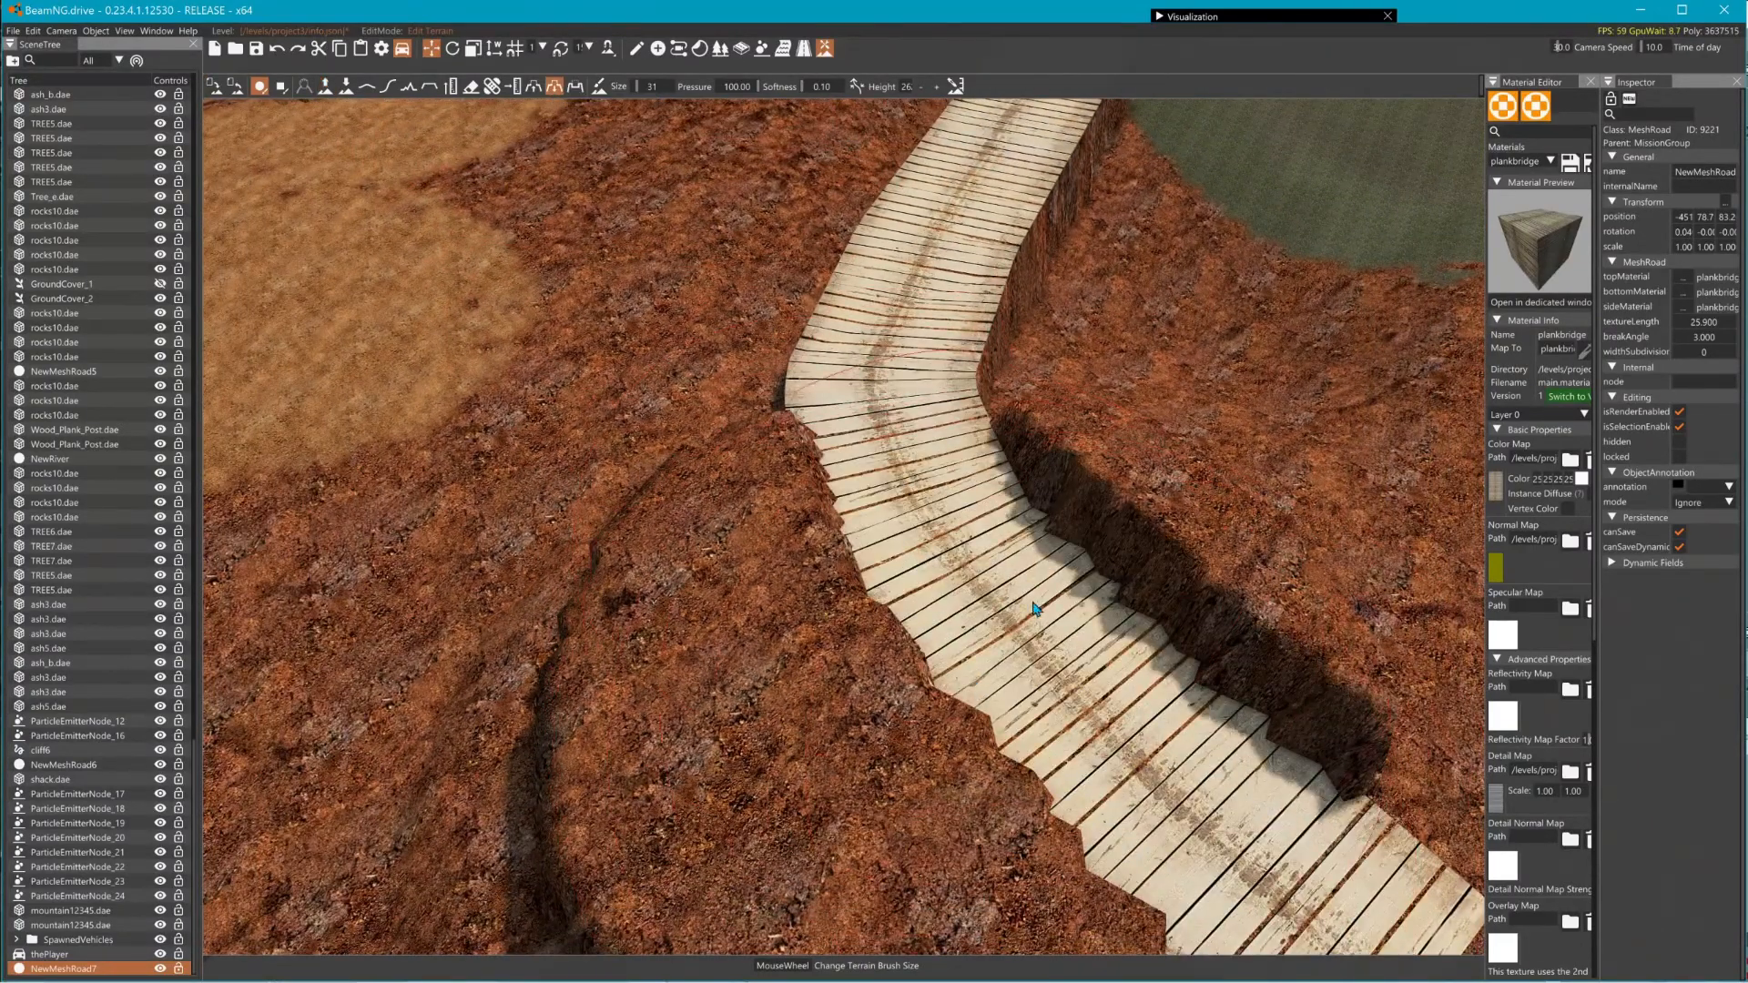
pyautogui.moveTo(1033, 602); pyautogui.dragTo(1025, 595, button='right')
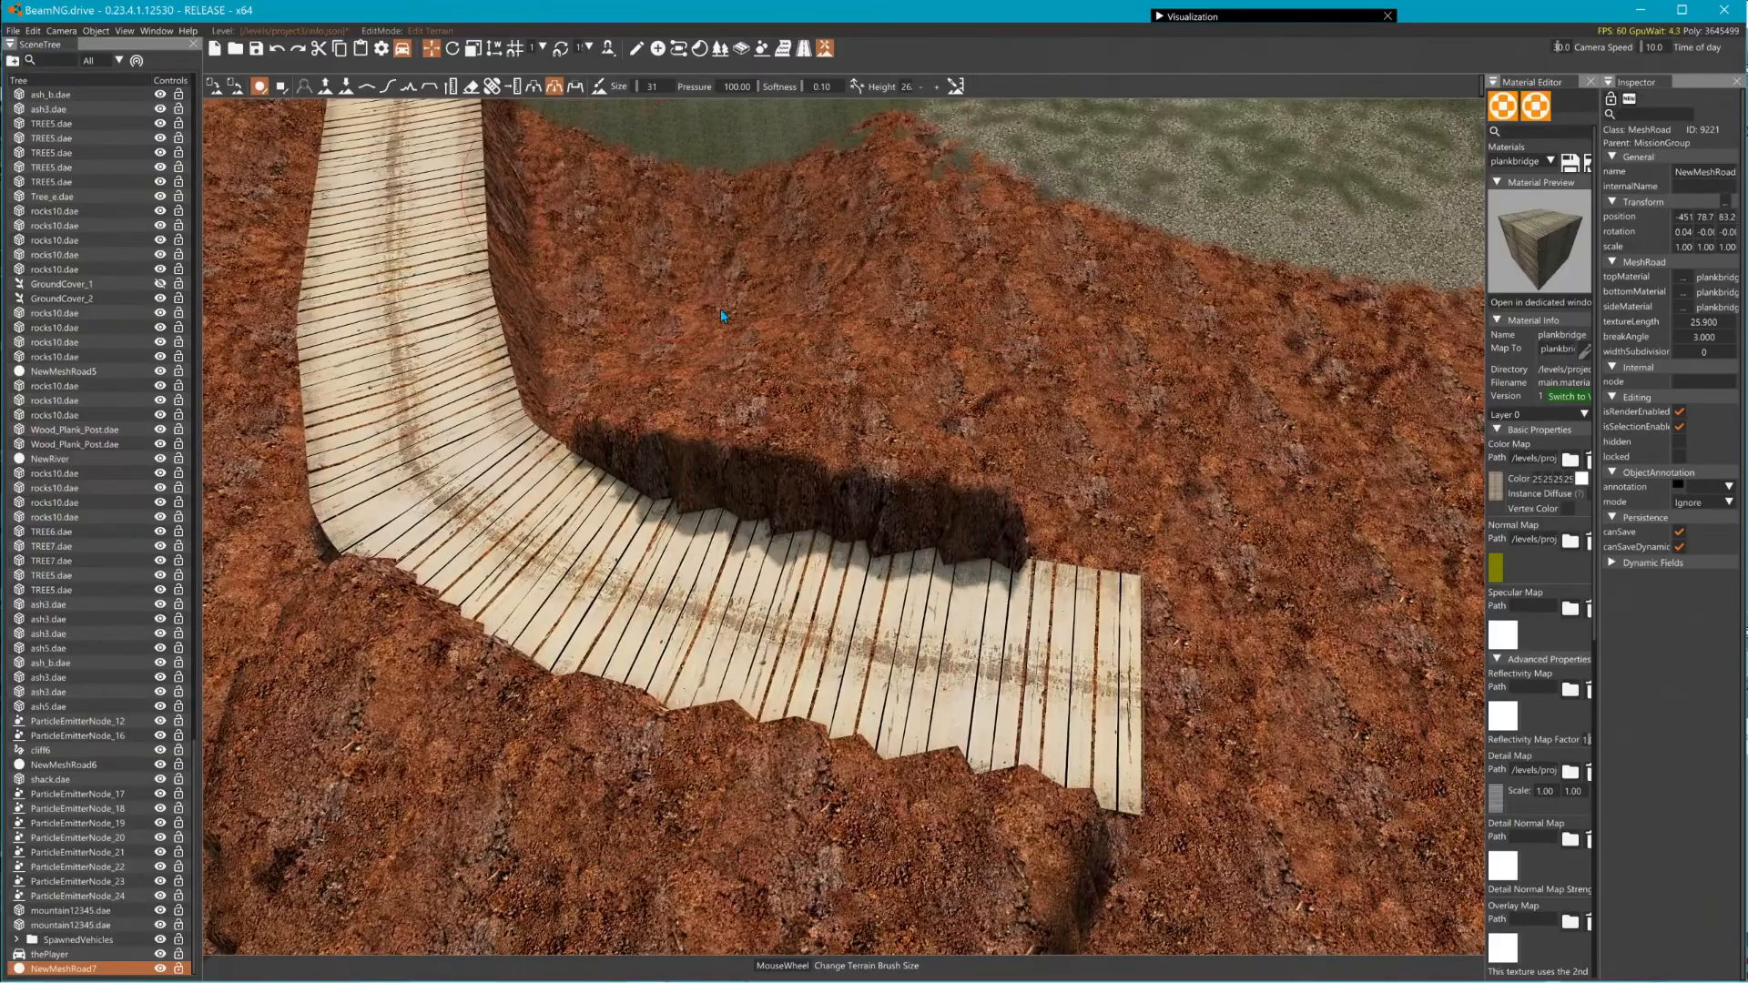
pyautogui.moveTo(721, 316); pyautogui.dragTo(698, 310, button='right')
pyautogui.press('w')
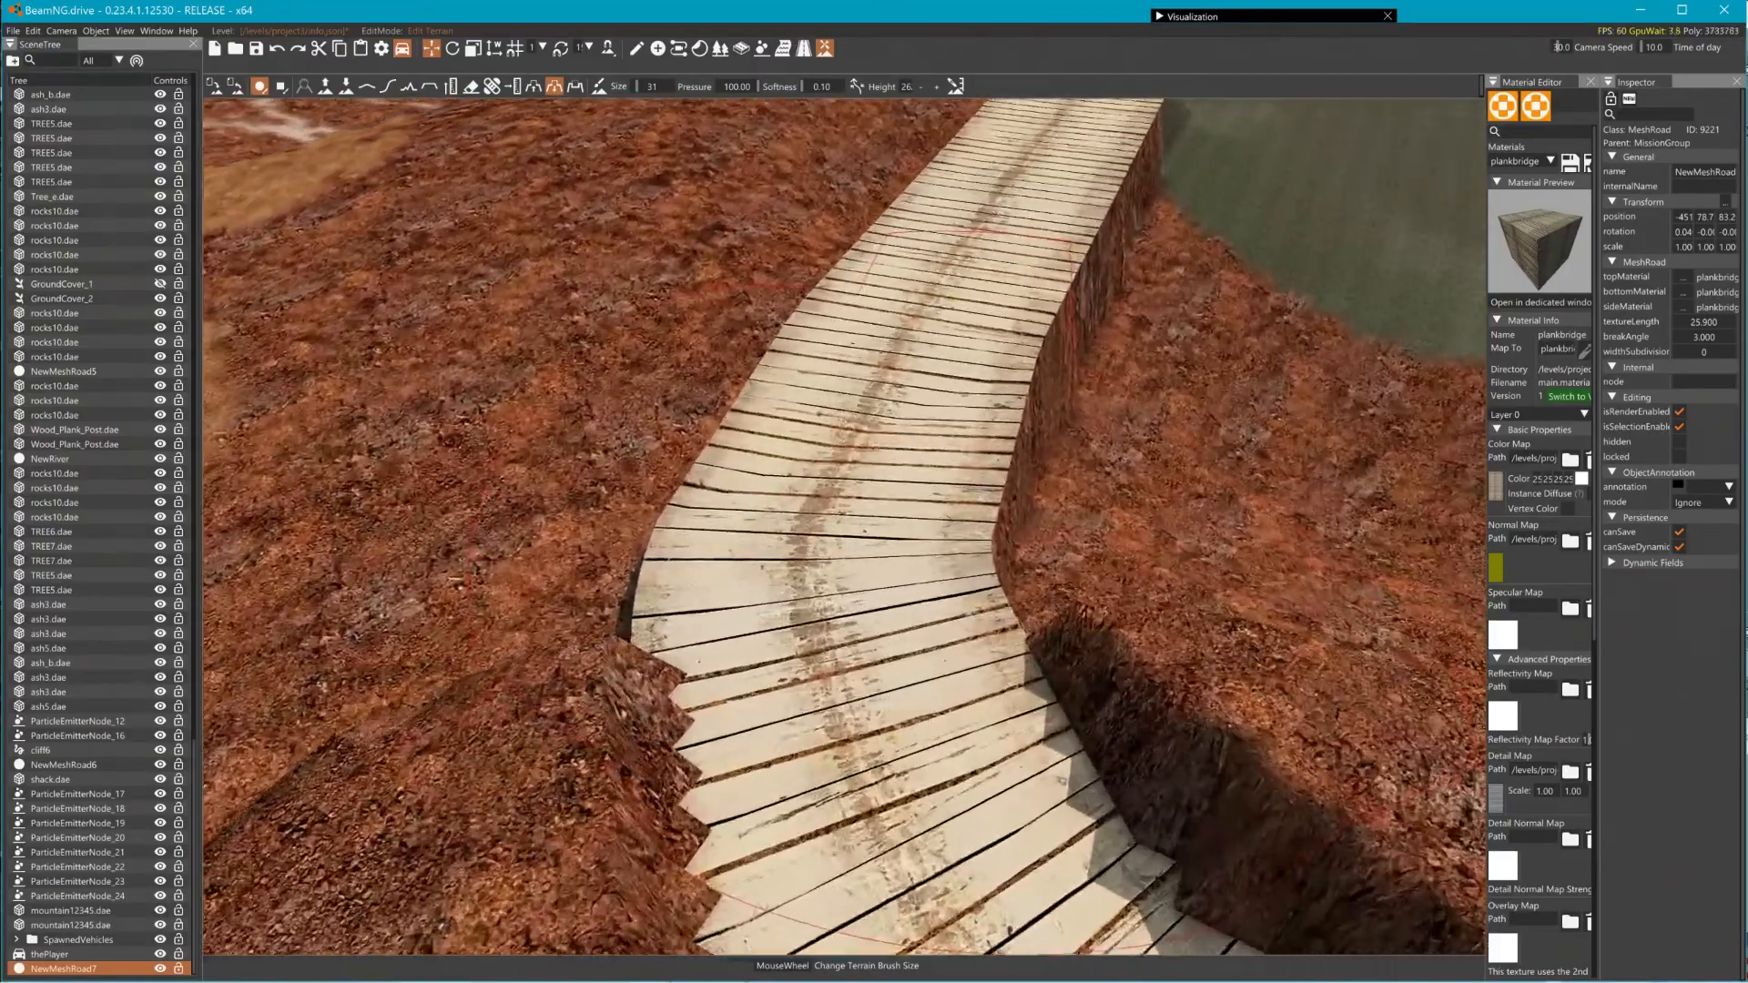
pyautogui.moveTo(538, 463); pyautogui.dragTo(551, 472, button='right')
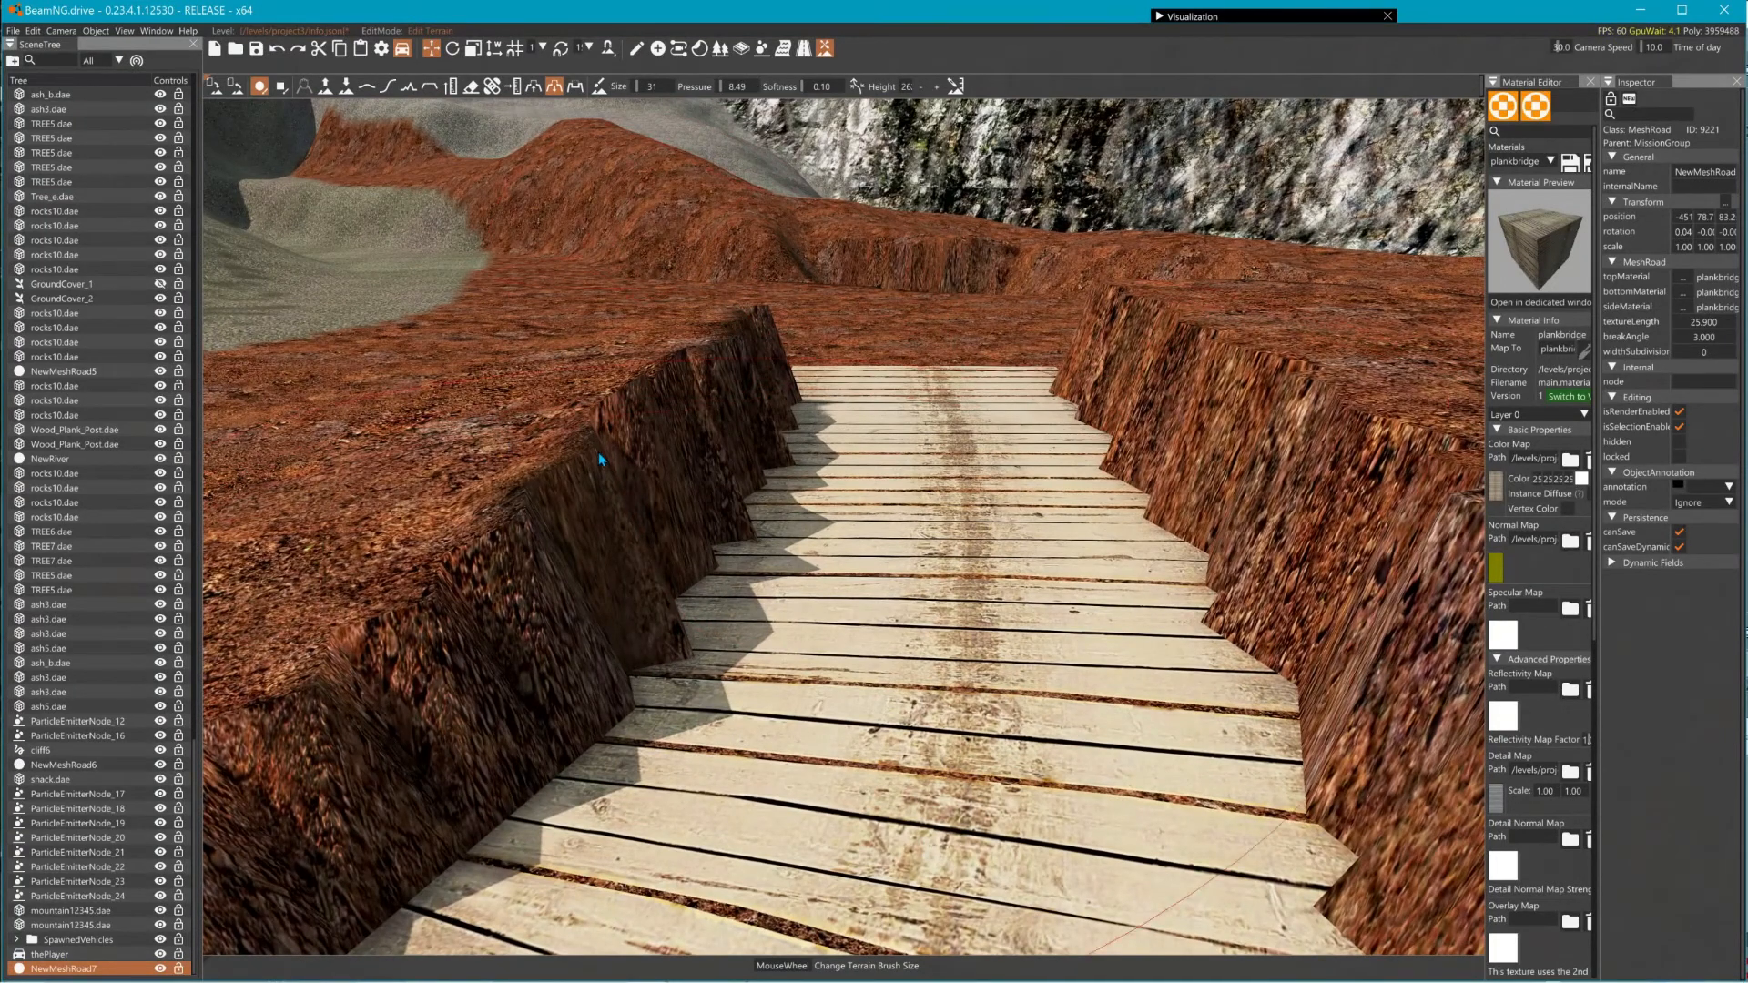
# - Smooth the steep terrain banks on both sides of the bridge at brush size 17
pyautogui.click(365, 87)
pyautogui.scroll(2, 642, 342)
pyautogui.moveTo(642, 342)
pyautogui.mouseDown()
pyautogui.moveTo(675, 302)
pyautogui.moveTo(614, 396)
pyautogui.moveTo(896, 313)
pyautogui.moveTo(1243, 628)
pyautogui.moveTo(1220, 651)
pyautogui.mouseUp()
pyautogui.press('s')
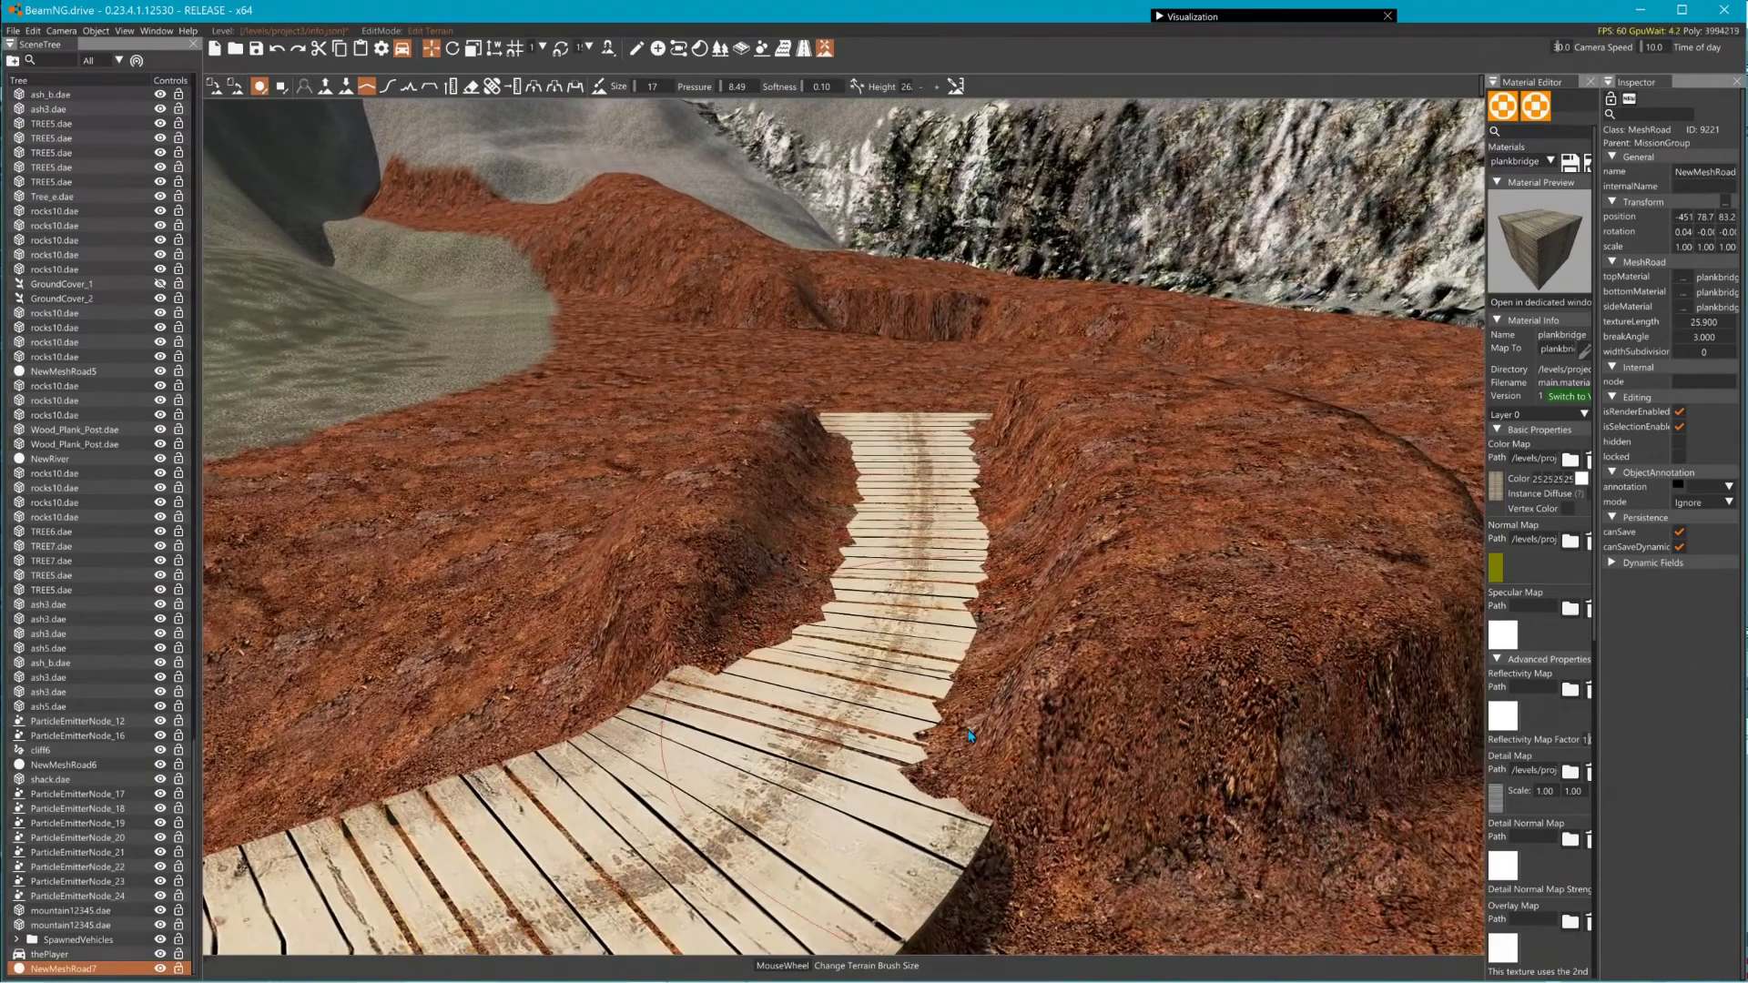
pyautogui.moveTo(970, 736)
pyautogui.mouseDown()
pyautogui.moveTo(1022, 641)
pyautogui.moveTo(1002, 547)
pyautogui.moveTo(894, 410)
pyautogui.moveTo(985, 473)
pyautogui.moveTo(984, 506)
pyautogui.mouseUp()
# - Clear the smoothed terrain off the planks using Align with mesh (down) at brush size 17
pyautogui.click(557, 88)
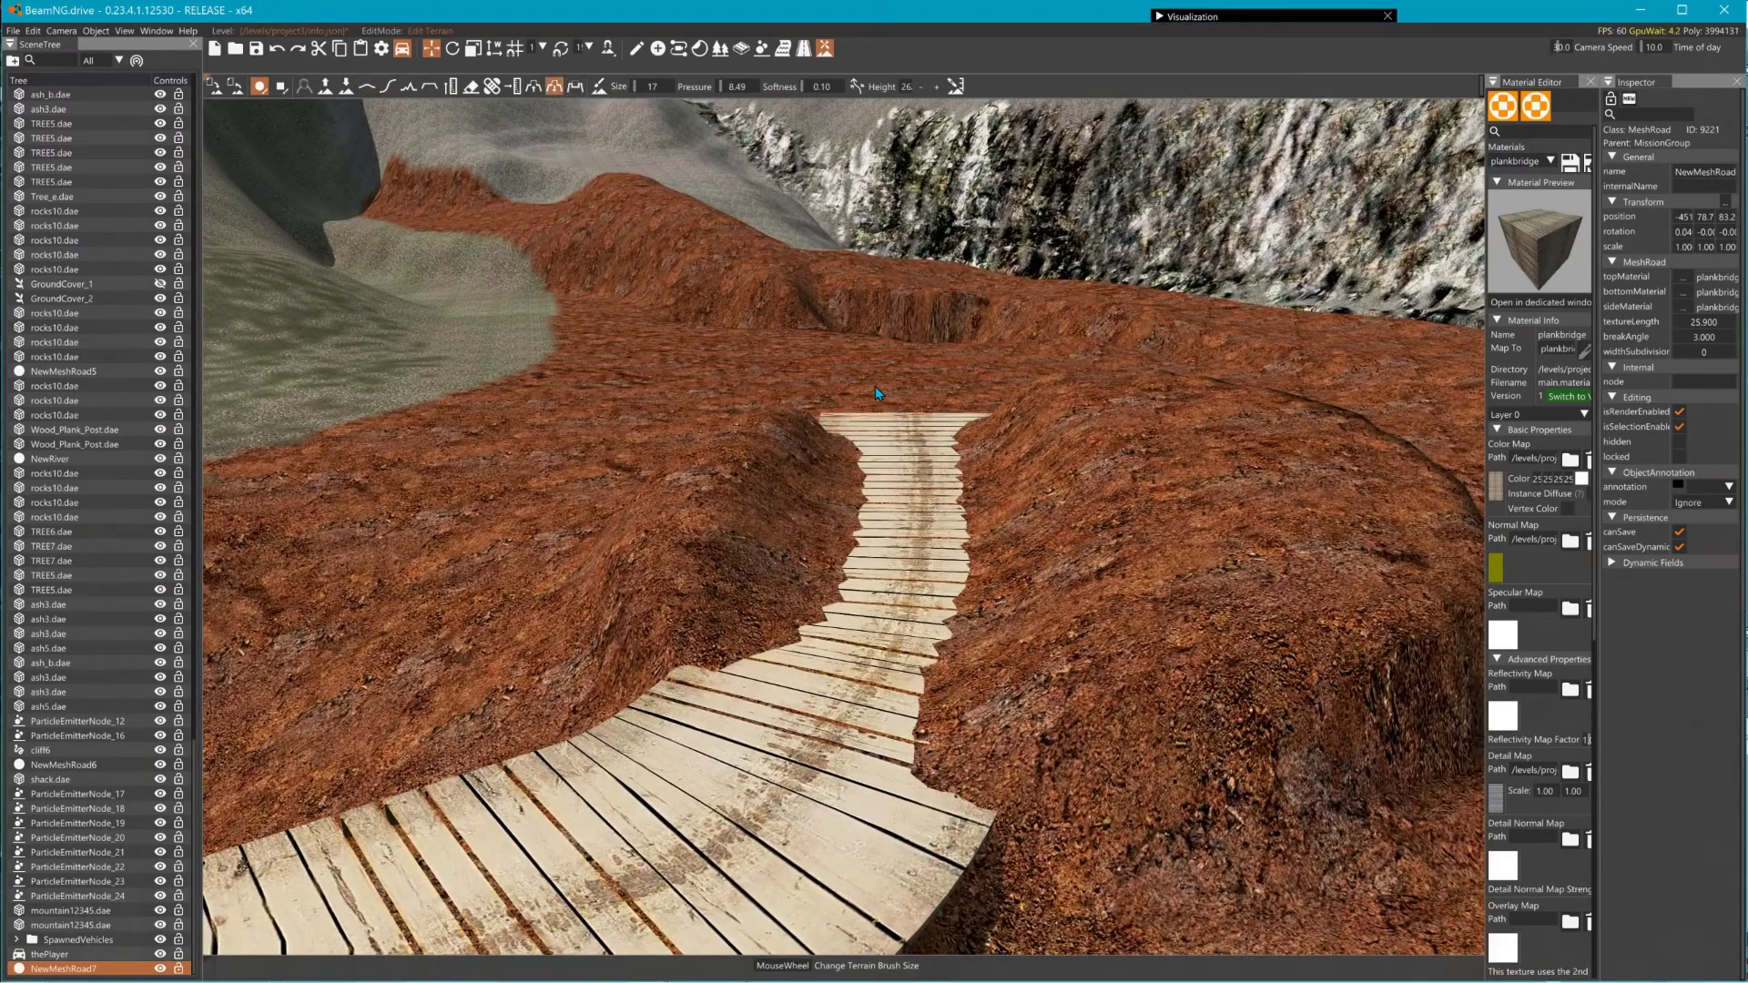
pyautogui.moveTo(889, 444)
pyautogui.mouseDown()
pyautogui.moveTo(881, 636)
pyautogui.moveTo(925, 468)
pyautogui.moveTo(911, 592)
pyautogui.mouseUp()
pyautogui.moveTo(910, 592); pyautogui.dragTo(893, 647, button='right')
pyautogui.press('w')
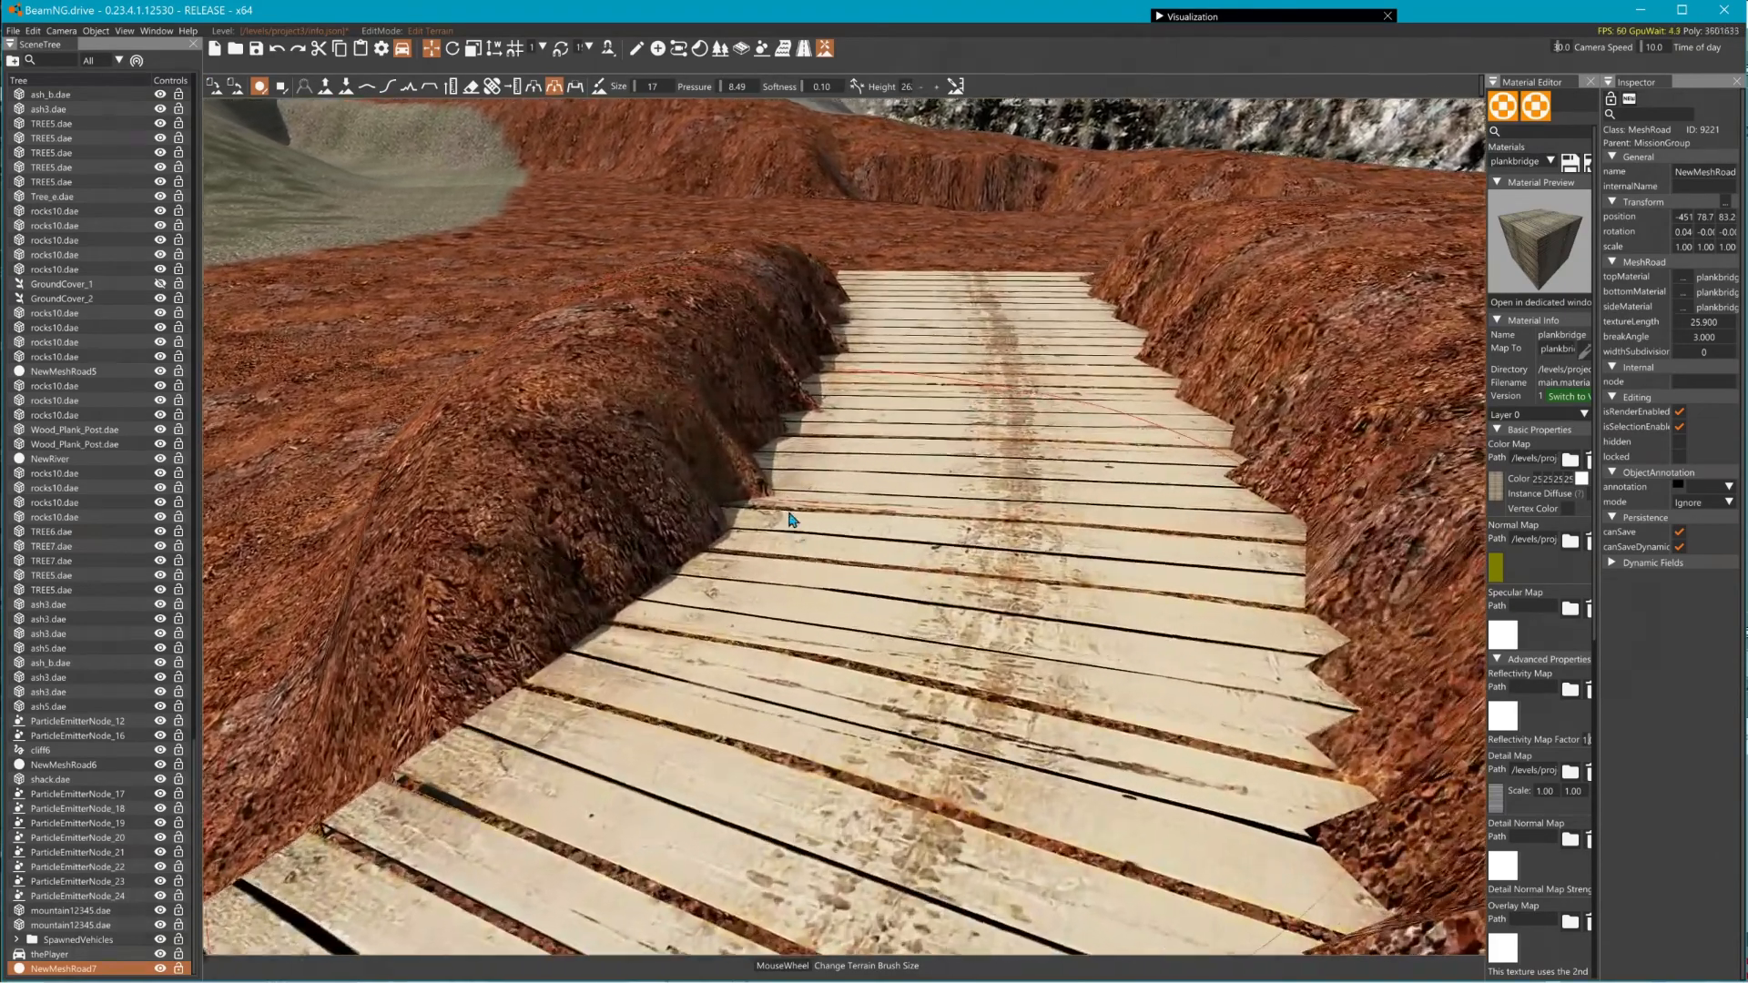
pyautogui.press('s')
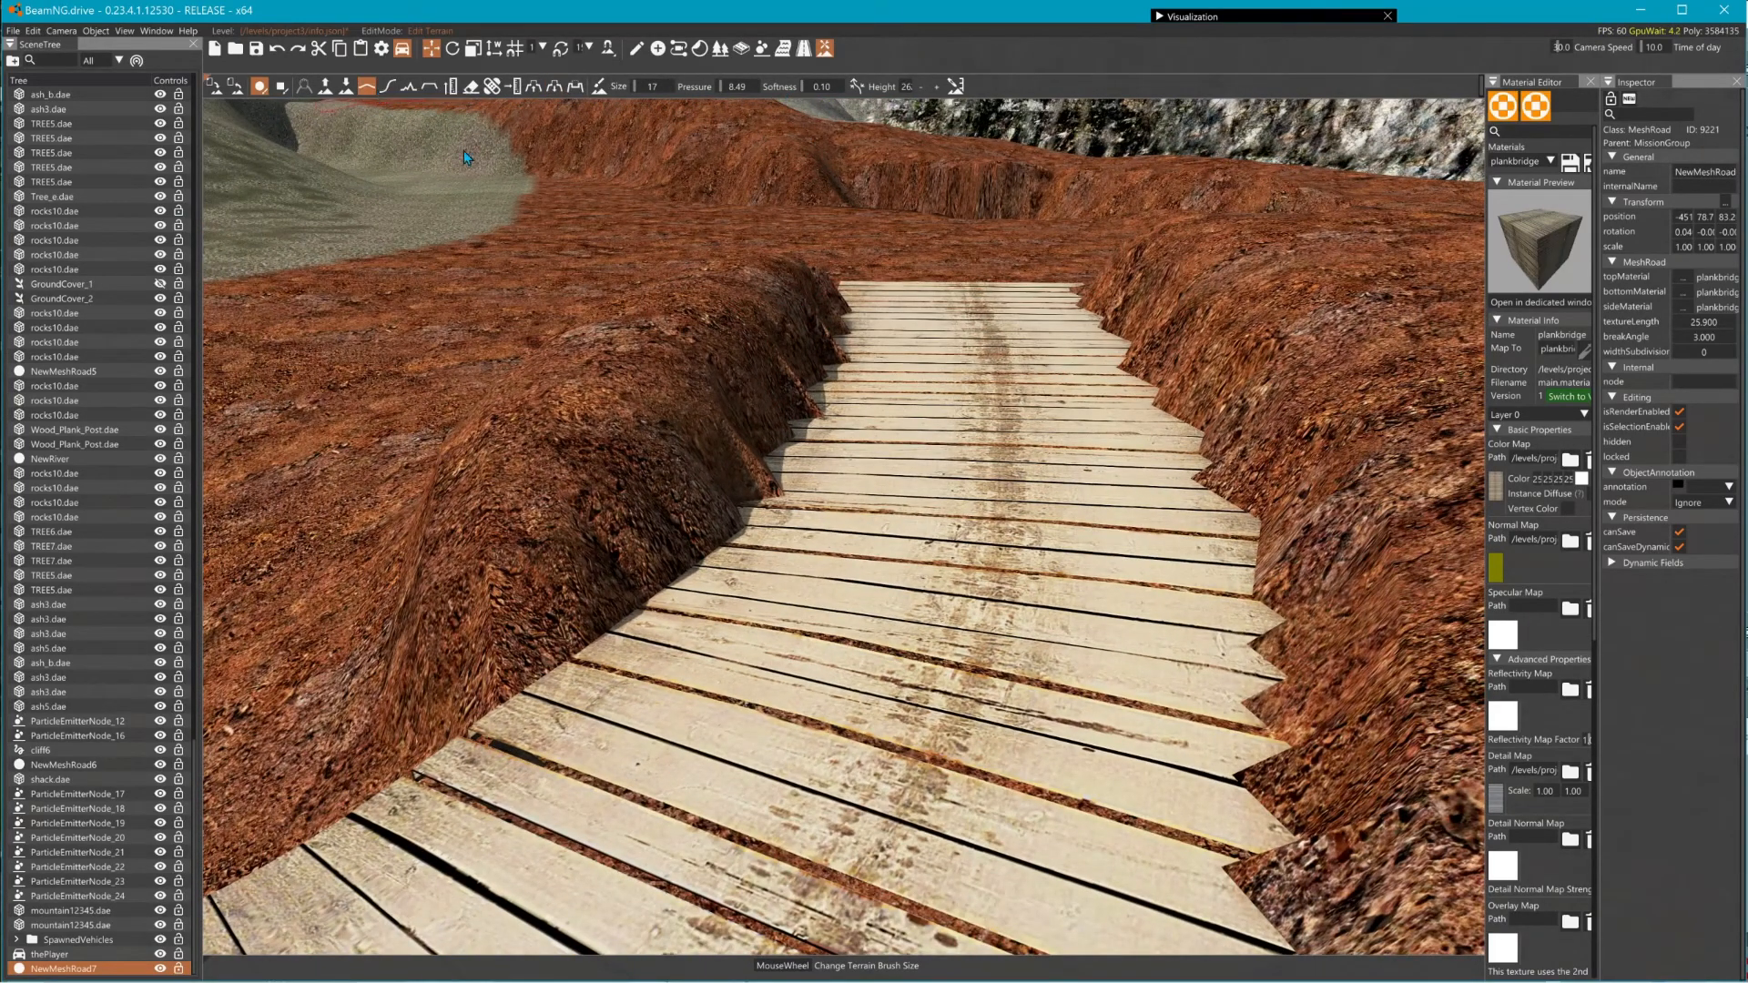
# - Smooth the jagged terrain edges along both sides of the planks at brush size 9
pyautogui.scroll(-8, 796, 314)
pyautogui.moveTo(775, 364)
pyautogui.mouseDown()
pyautogui.moveTo(725, 403)
pyautogui.moveTo(757, 419)
pyautogui.moveTo(719, 473)
pyautogui.mouseUp()
pyautogui.moveTo(1147, 419)
pyautogui.mouseDown()
pyautogui.moveTo(1204, 572)
pyautogui.moveTo(1160, 724)
pyautogui.moveTo(1149, 675)
pyautogui.mouseUp()
pyautogui.press('s')
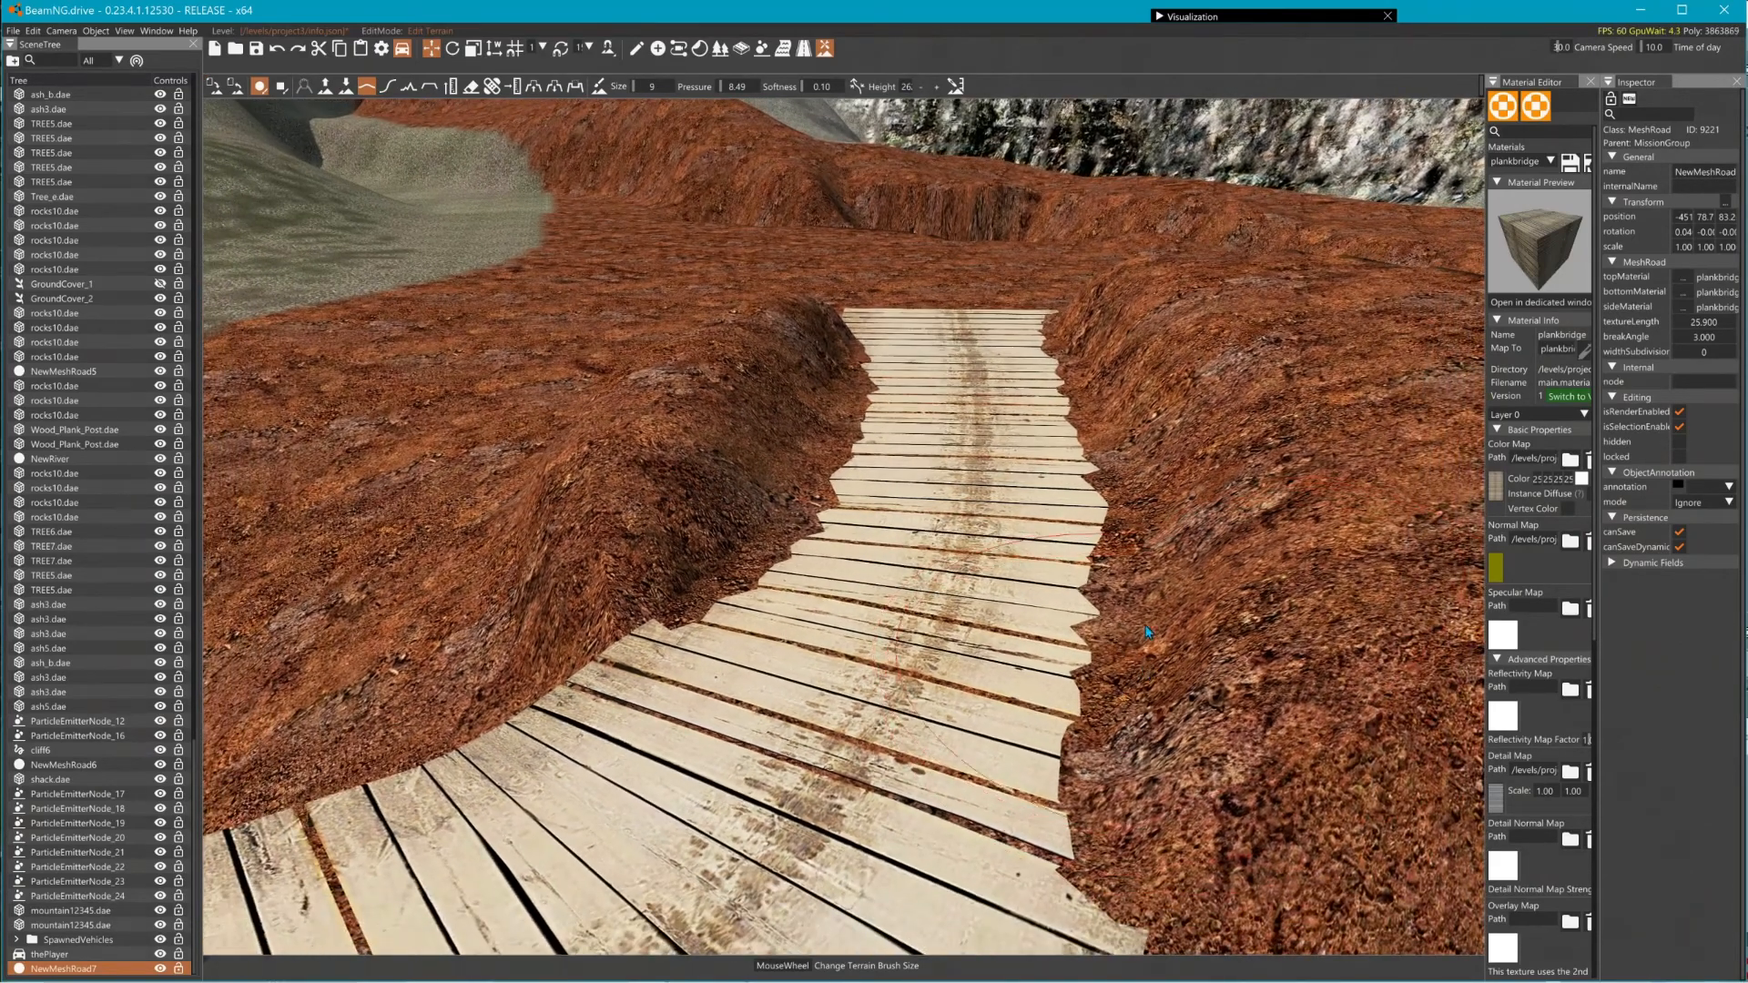
# - Examine the smoothed banks and the fit of the terrain along the bridge from several viewpoints
pyautogui.moveTo(1136, 524); pyautogui.dragTo(1161, 426, button='right')
pyautogui.press('w')
pyautogui.press('s')
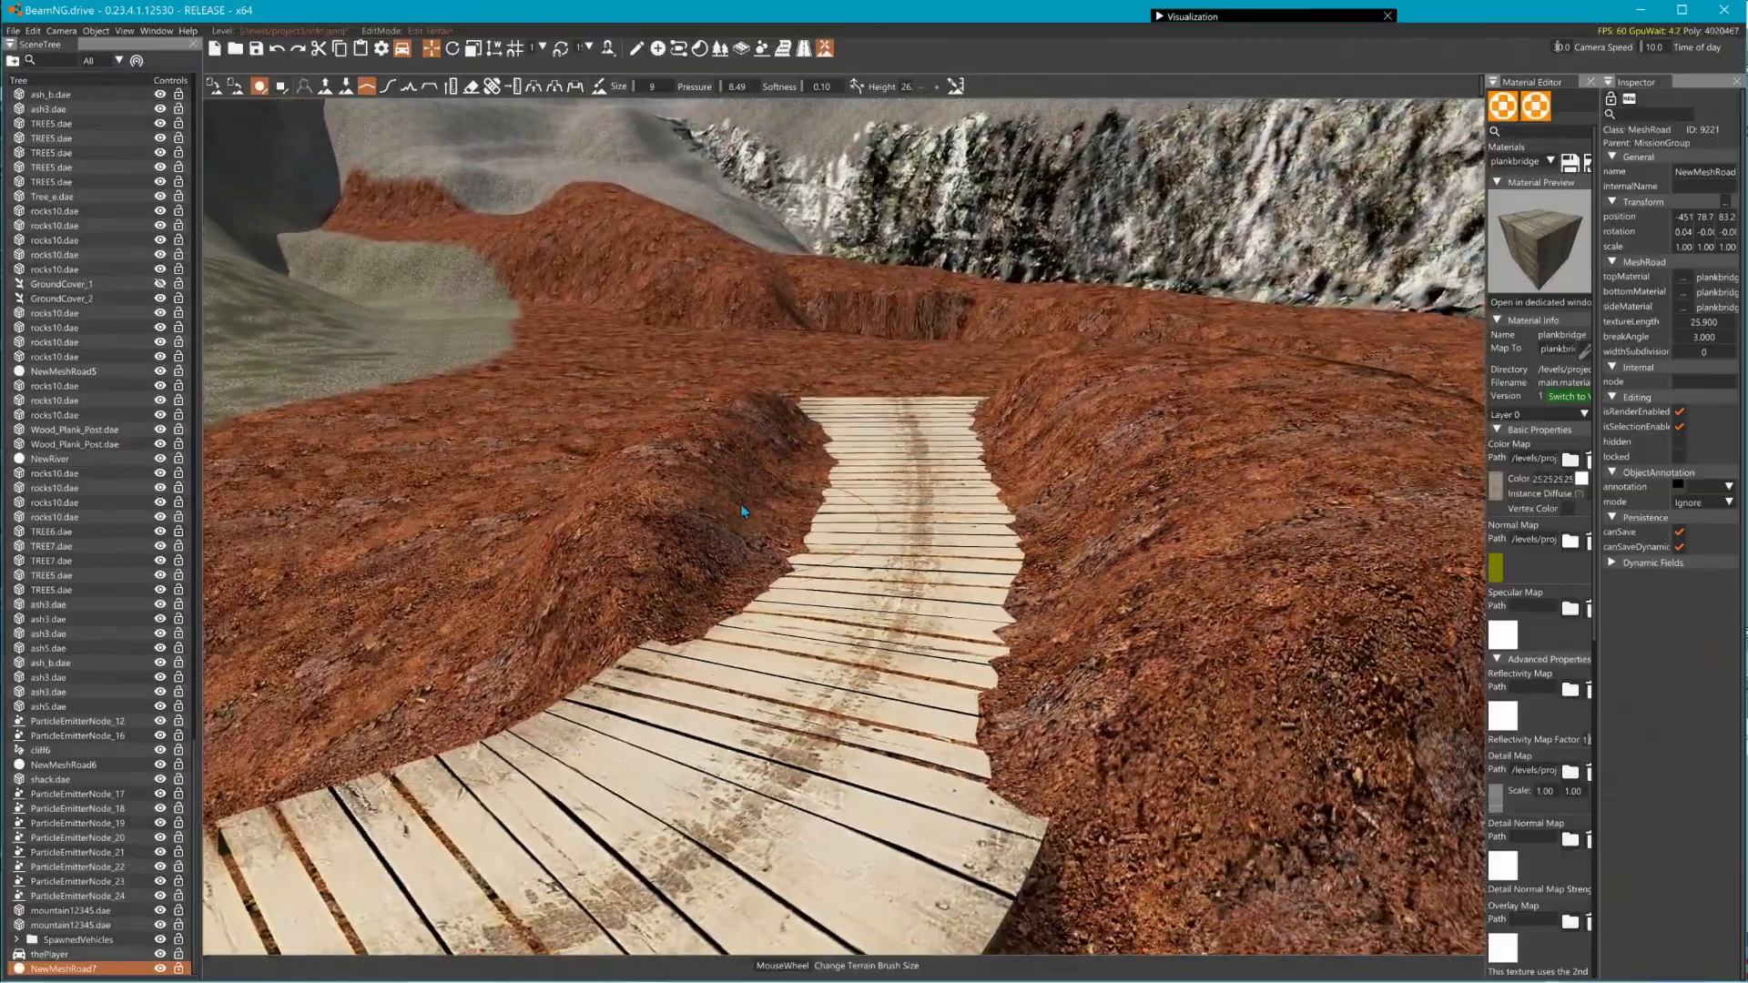
pyautogui.moveTo(752, 487); pyautogui.dragTo(346, 446, button='right')
pyautogui.press('s')
pyautogui.press('w')
pyautogui.press('w')
pyautogui.press('s')
pyautogui.moveTo(892, 547); pyautogui.dragTo(780, 613, button='right')
pyautogui.press('s')
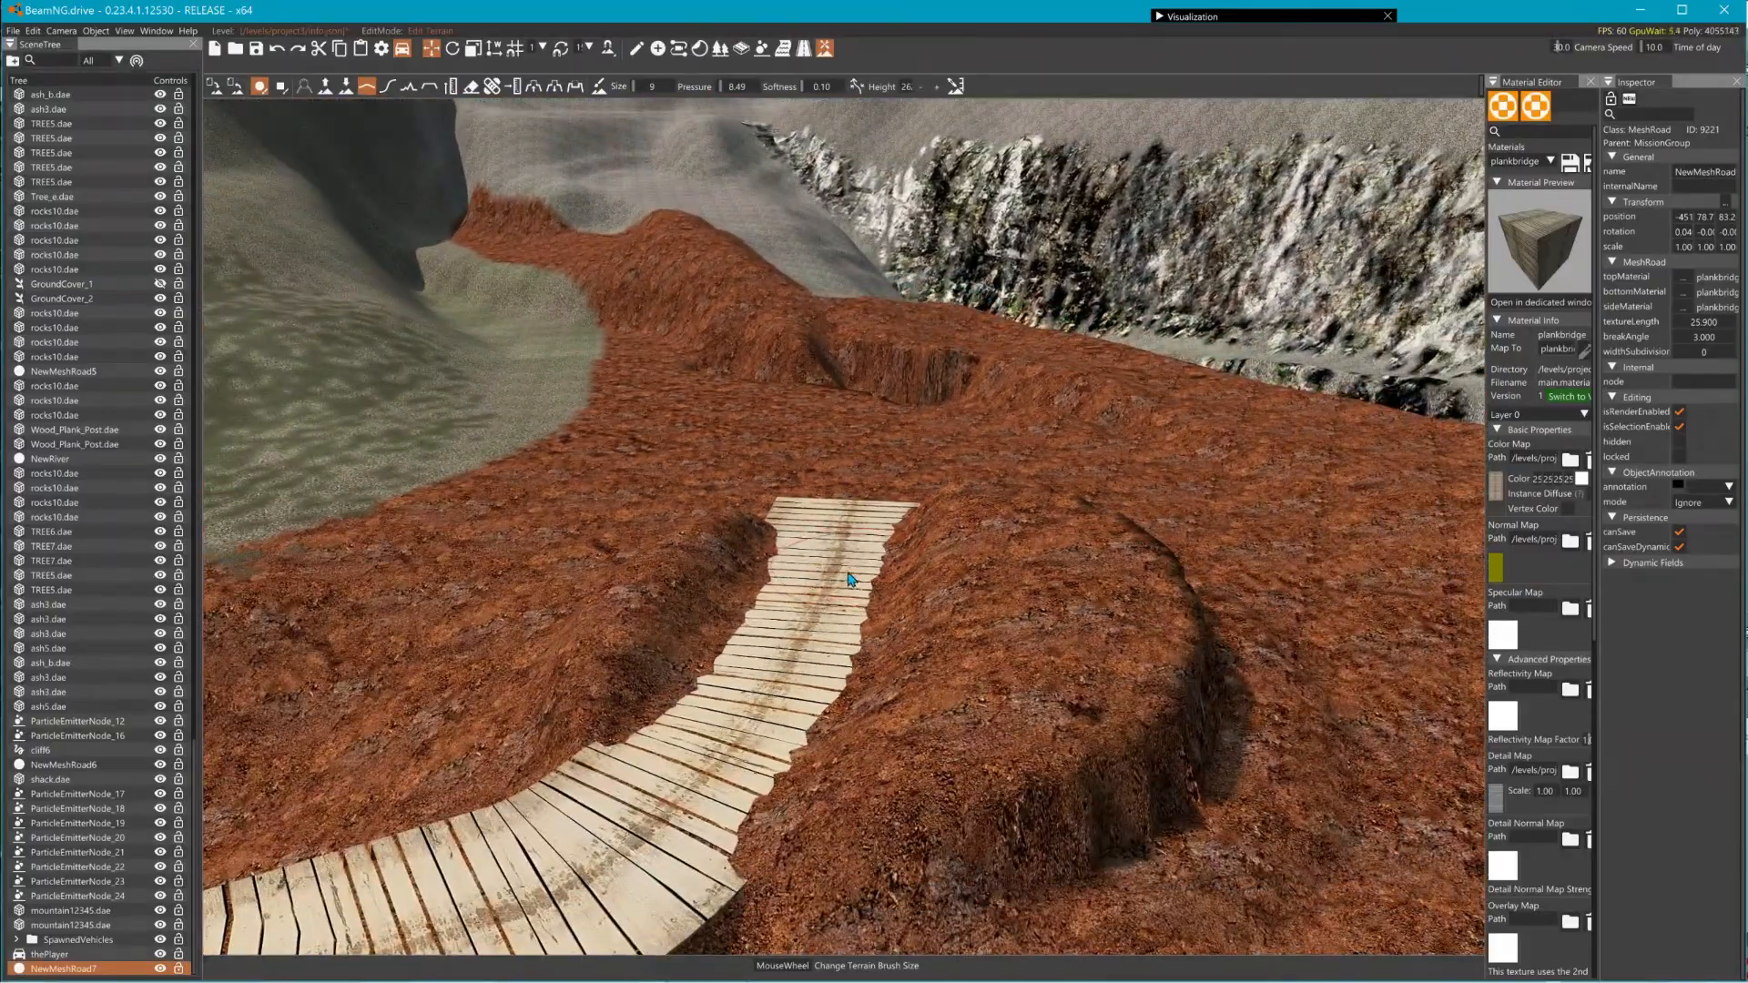
pyautogui.moveTo(754, 699); pyautogui.dragTo(501, 615, button='right')
pyautogui.press('s')
pyautogui.moveTo(1120, 639); pyautogui.dragTo(1422, 642, button='right')
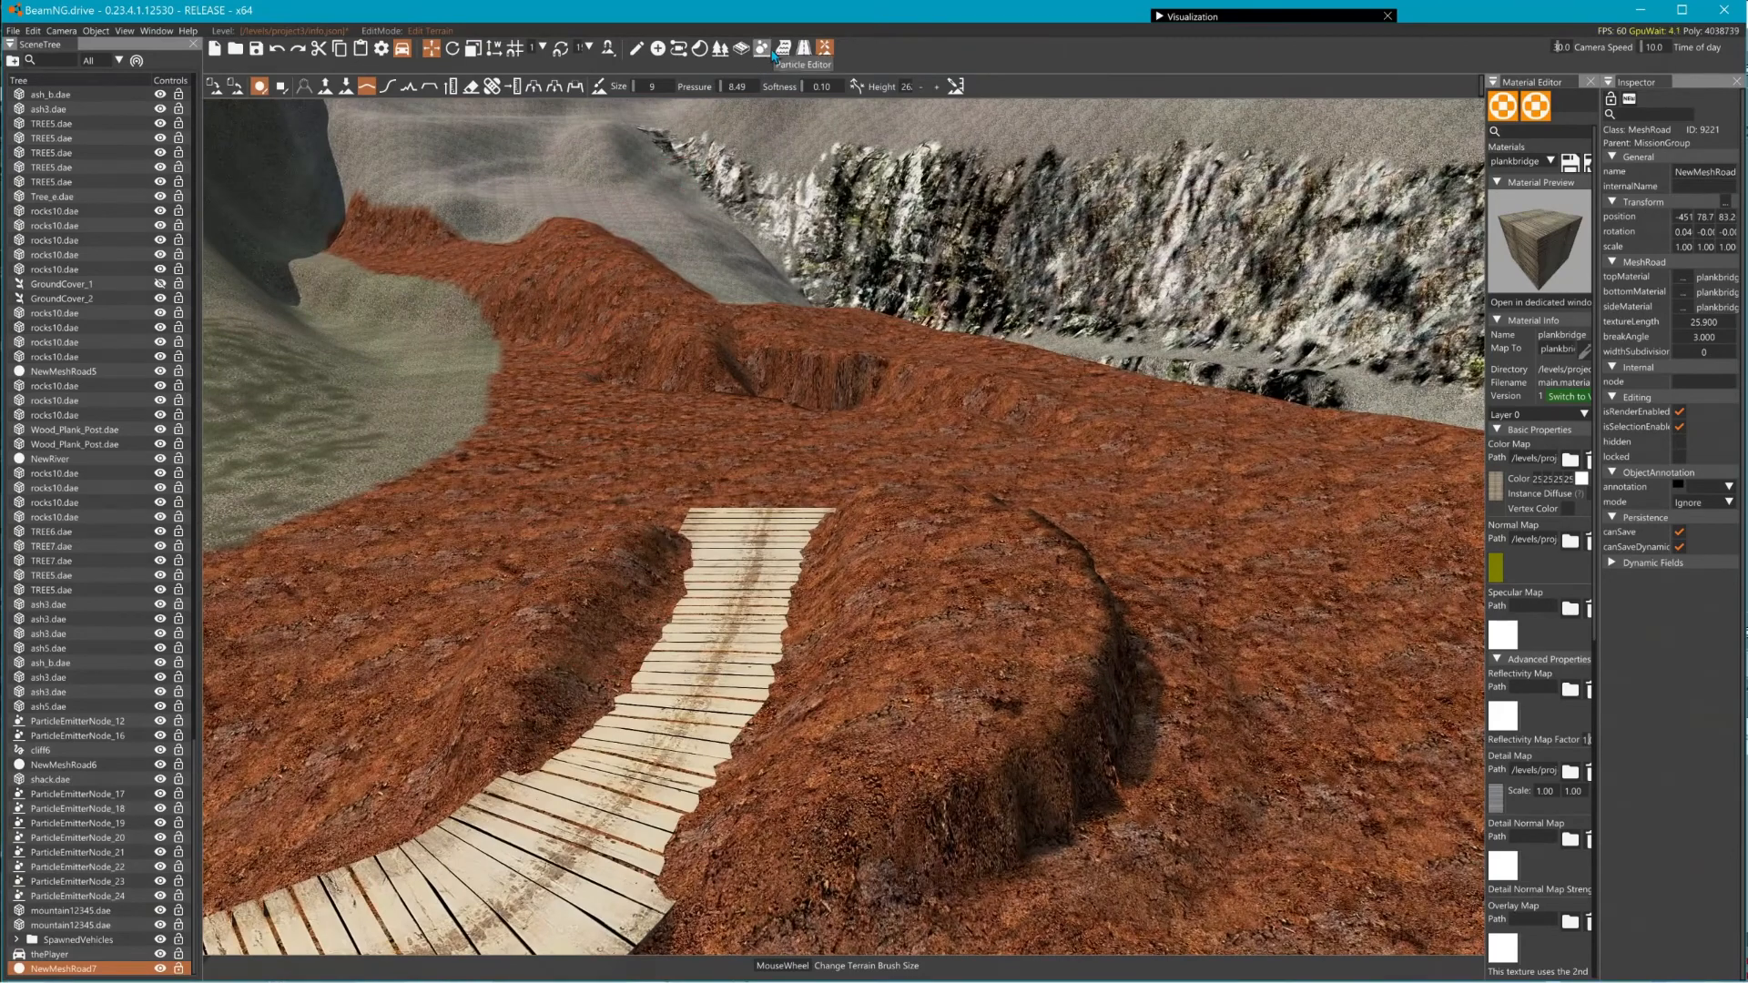
# - Return to mesh road editing and raise the bridge's end node to a height of about 90
pyautogui.click(741, 47)
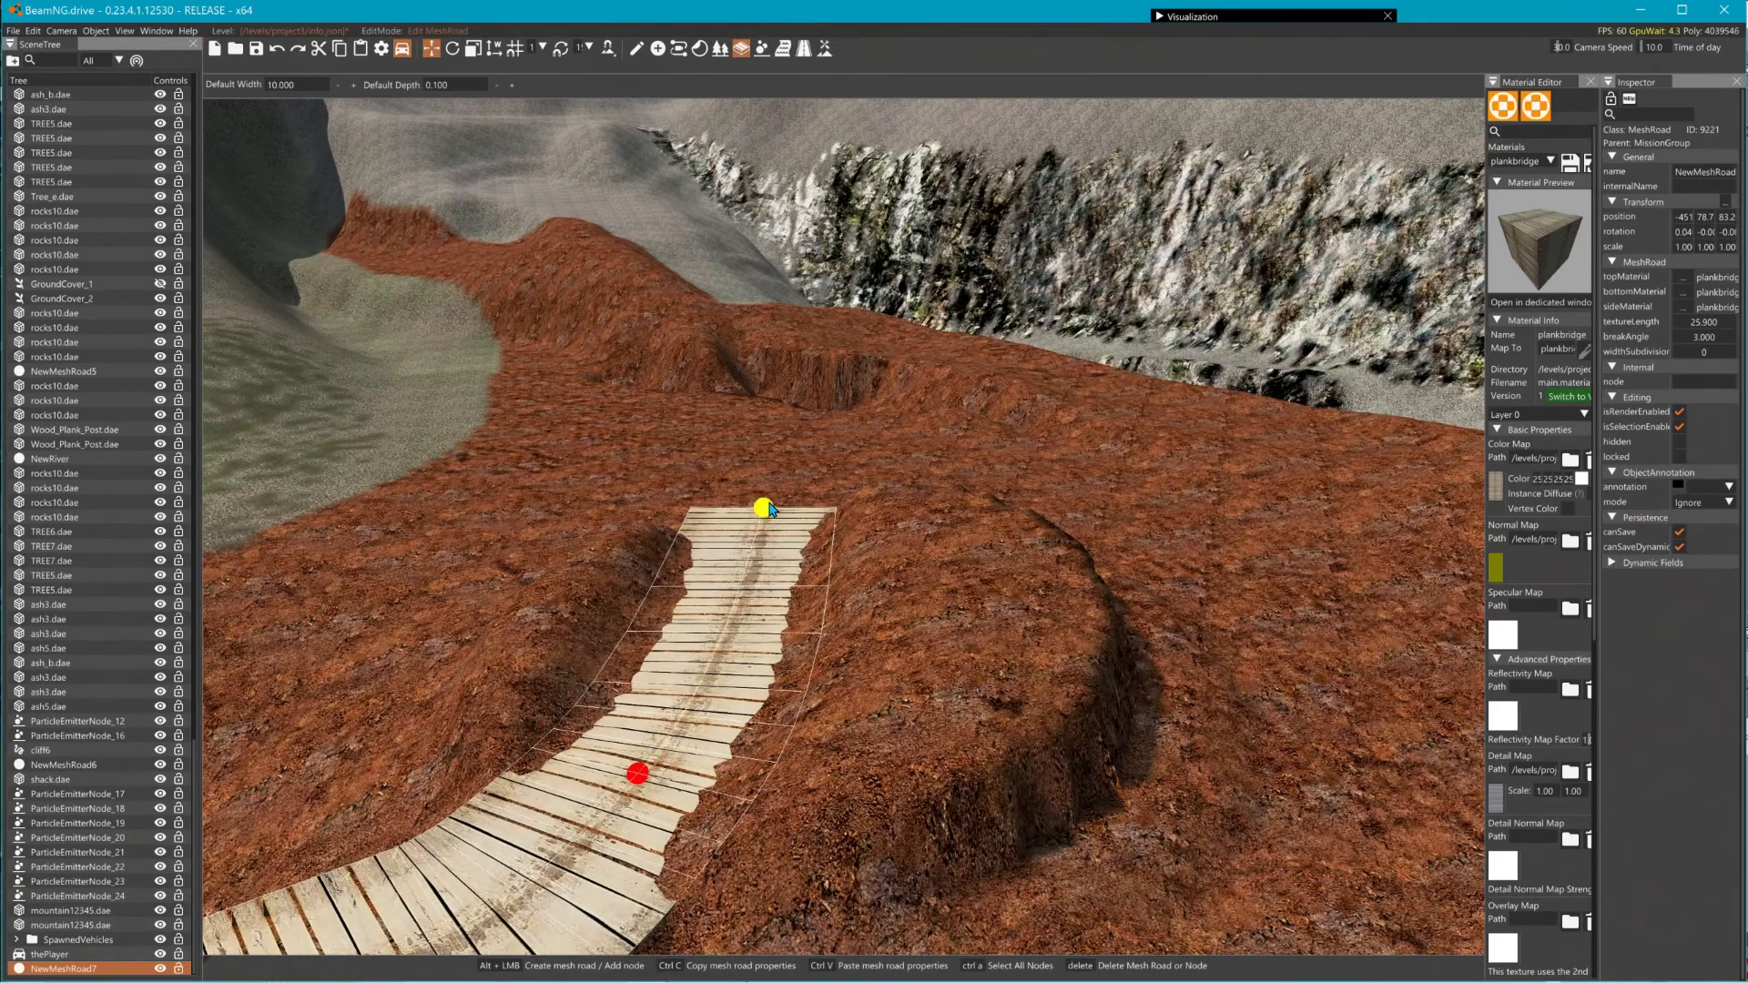
pyautogui.click(763, 508)
pyautogui.moveTo(765, 481); pyautogui.dragTo(778, 321)
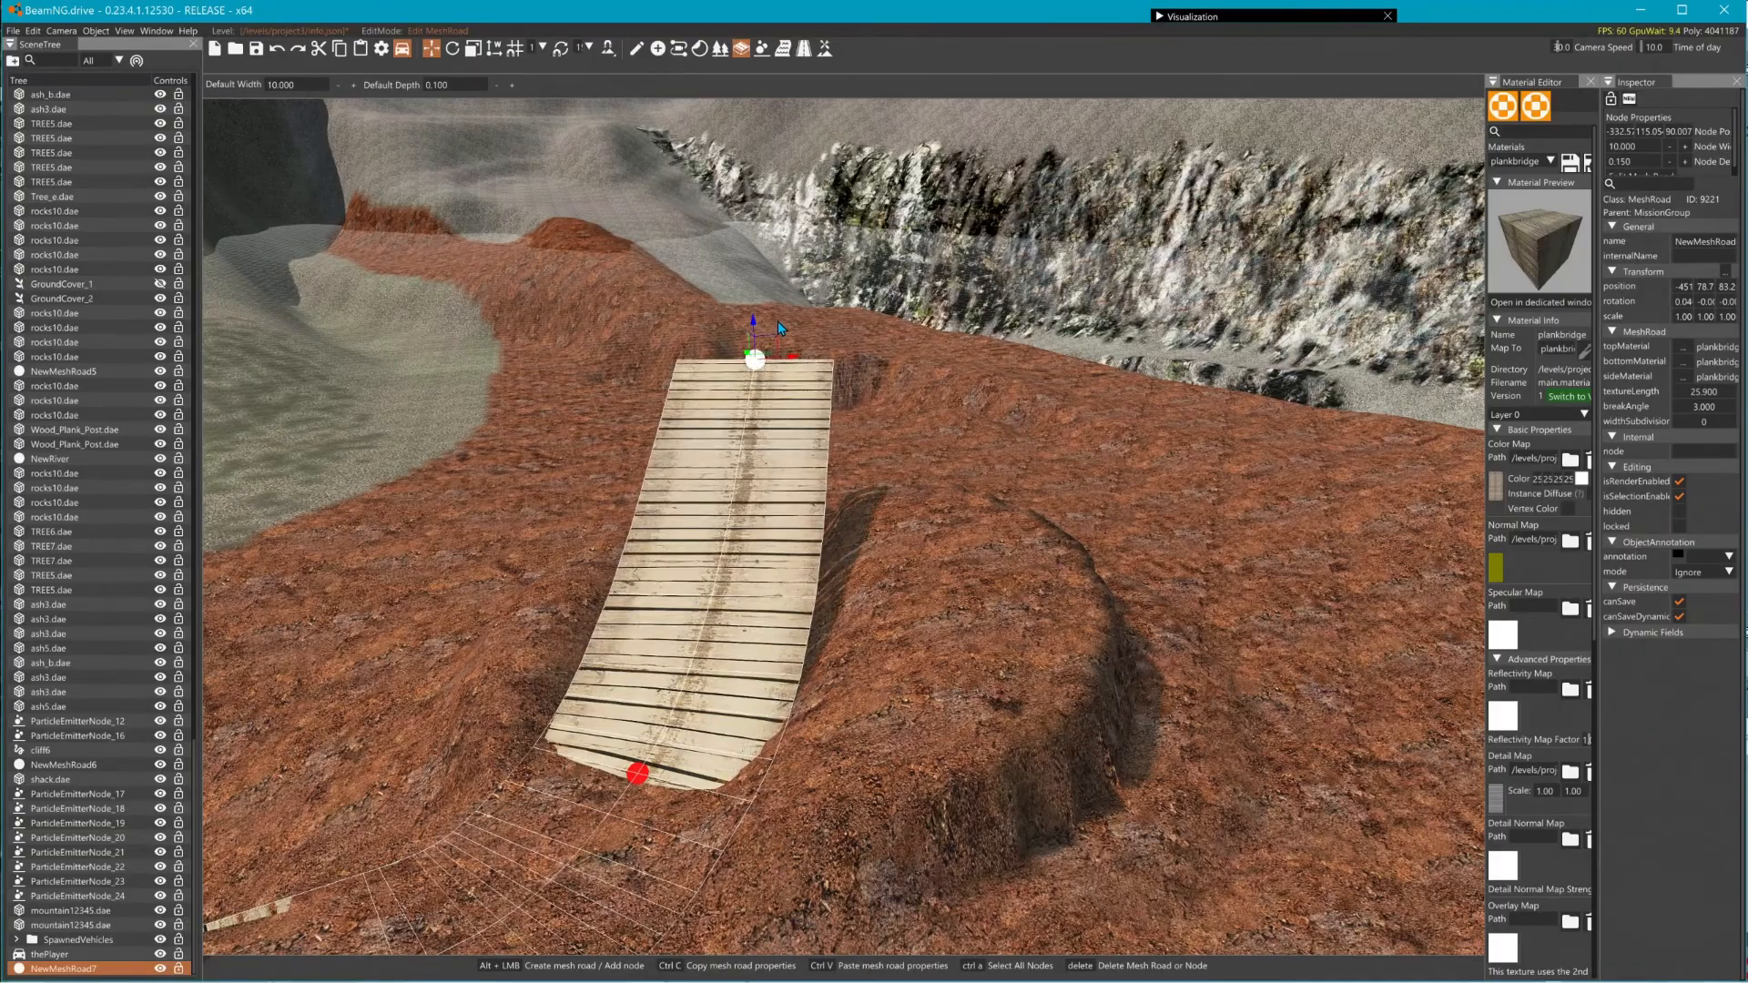
# - Extend the raised bridge end with two more nodes along the red ridge, ending near X -333 and Y 173
pyautogui.press('w')
pyautogui.moveTo(778, 320); pyautogui.dragTo(869, 357, button='right')
pyautogui.press('w')
pyautogui.press('s')
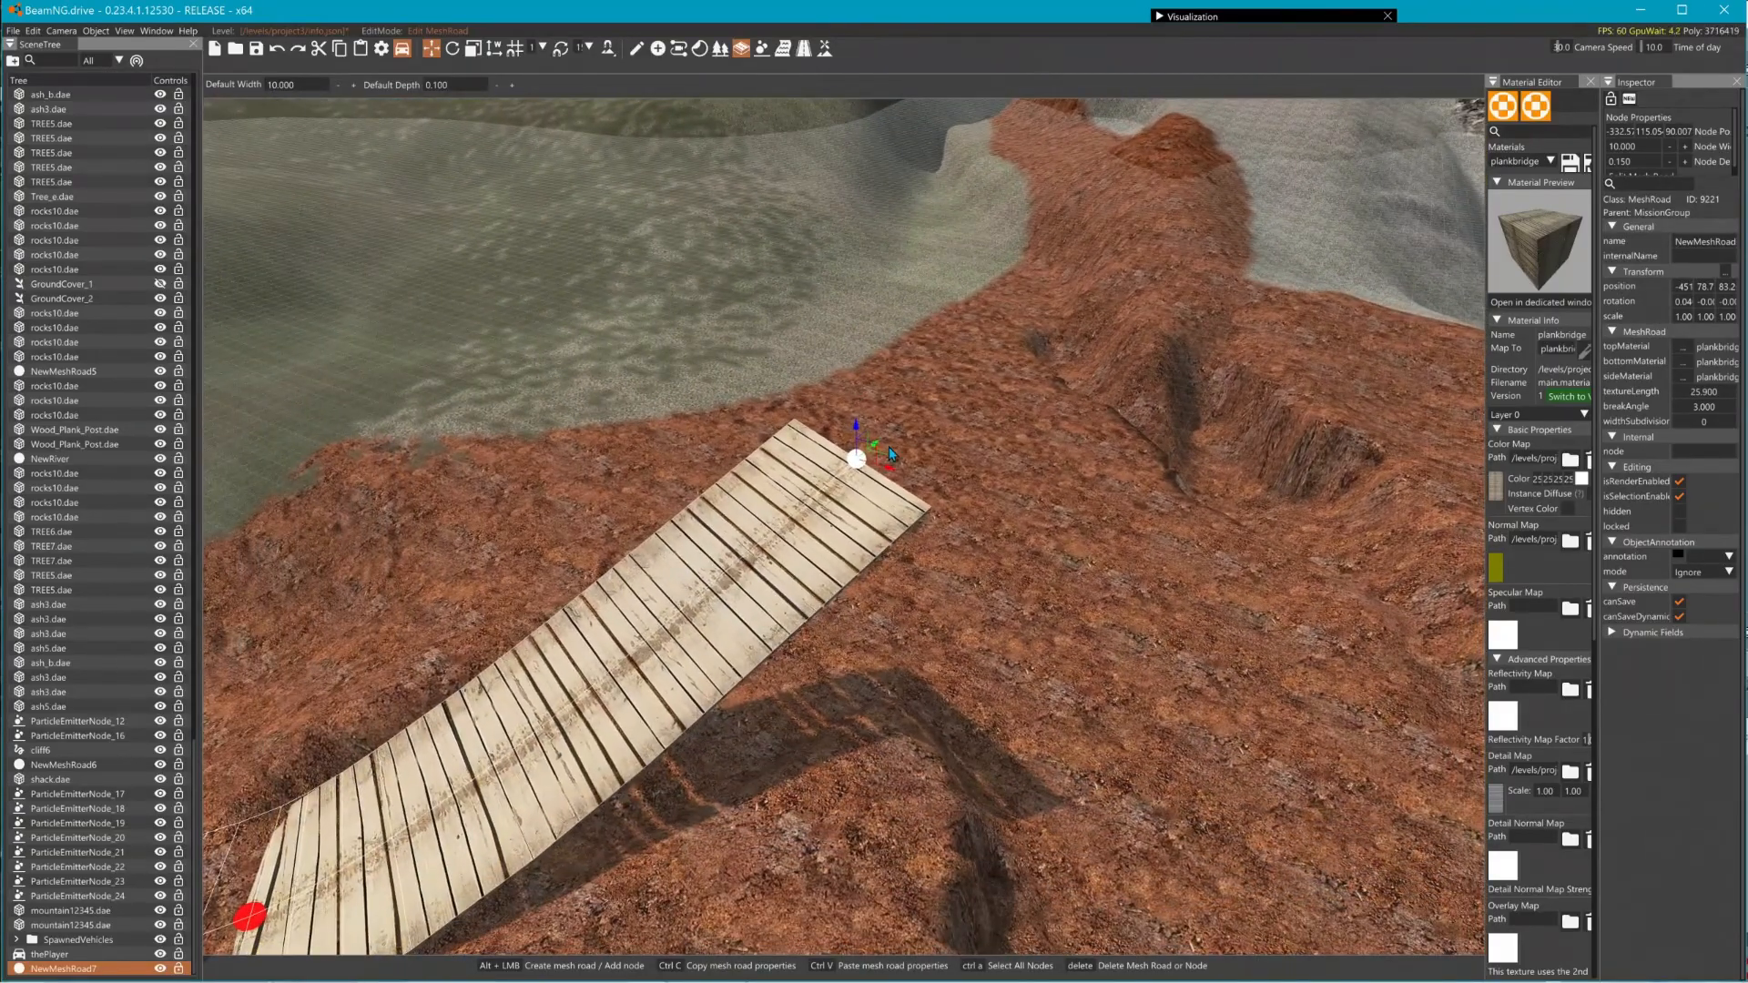
pyautogui.press('alt')
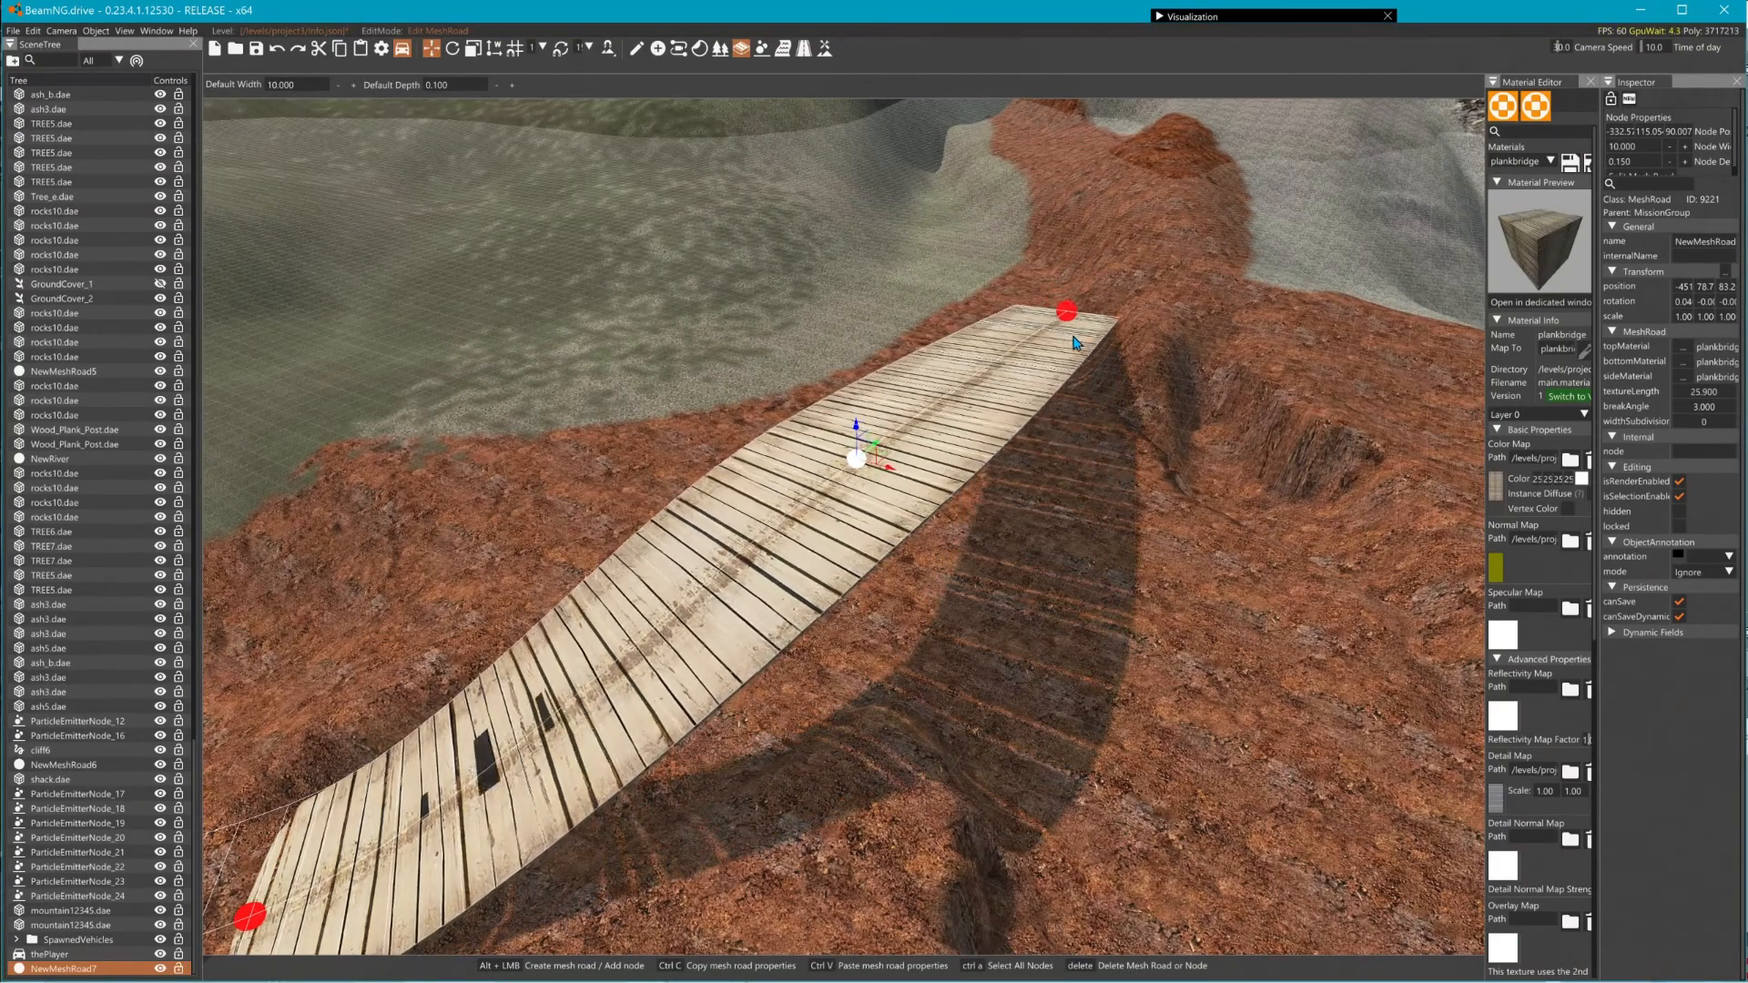
pyautogui.click(1178, 347)
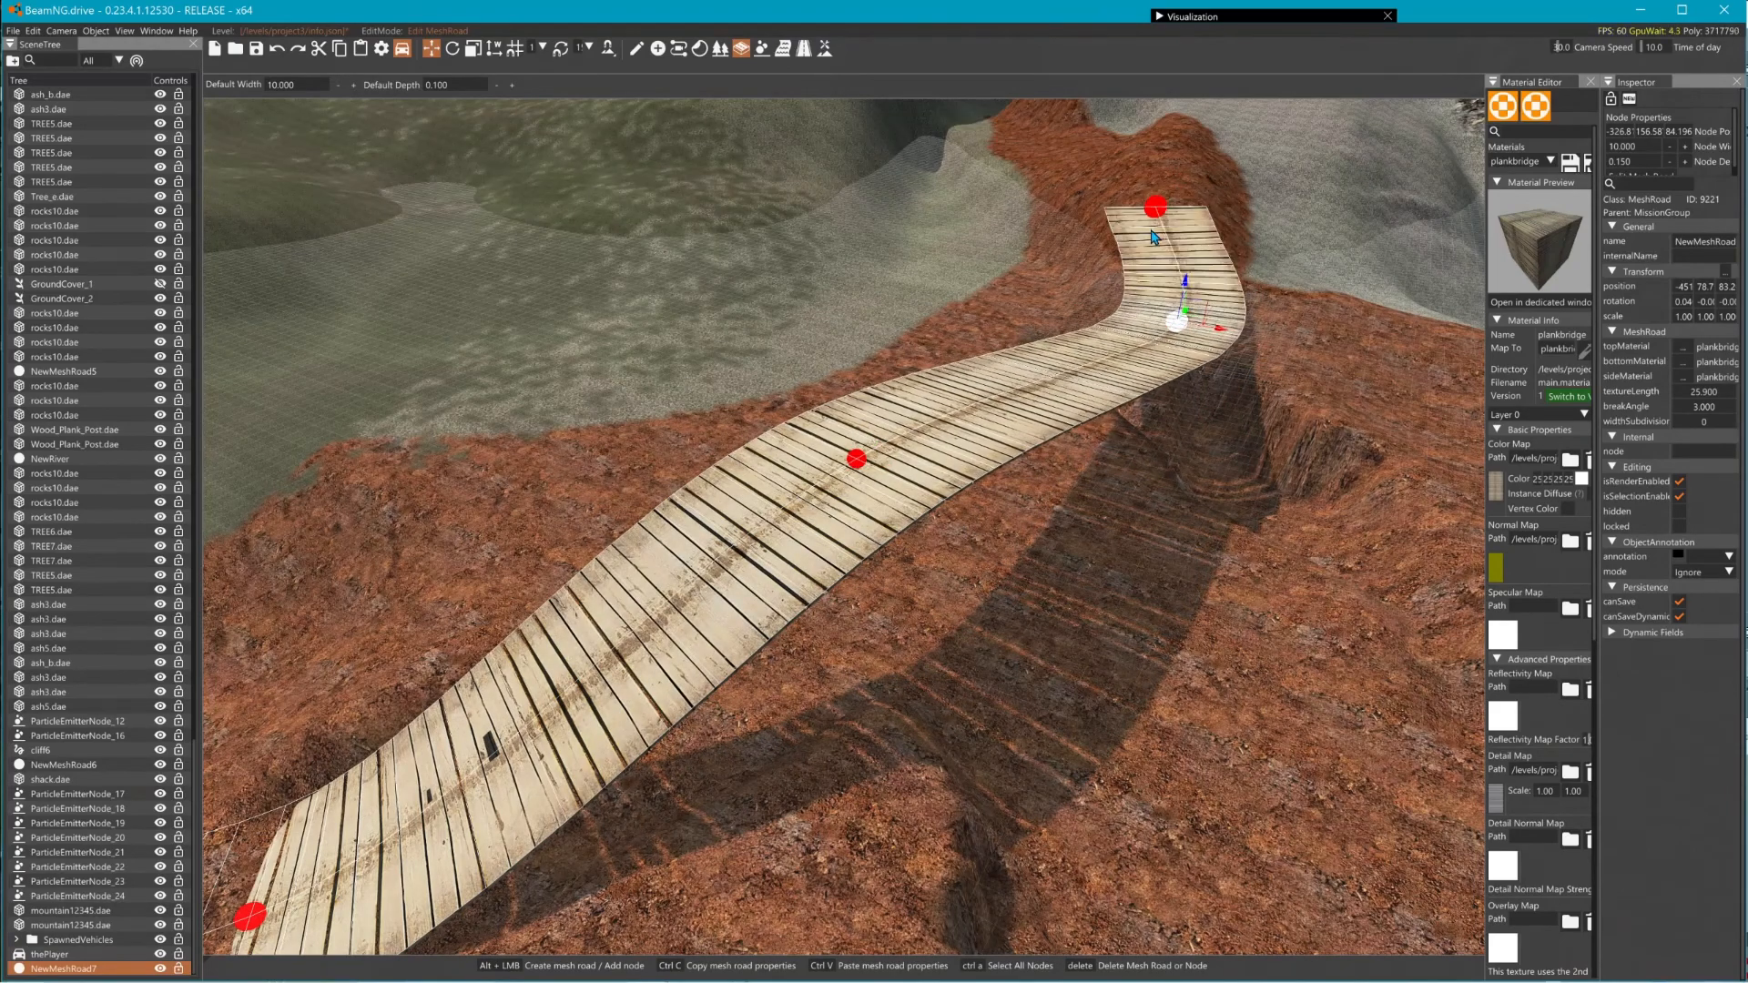
pyautogui.keyDown('alt'); pyautogui.click(1156, 203); pyautogui.keyUp('alt')
# - Switch to terrain editing and raise a large mound beside the bridge at brush size 50 and pressure 8.49
pyautogui.moveTo(1156, 203); pyautogui.dragTo(1134, 219, button='right')
pyautogui.moveTo(1038, 529)
pyautogui.mouseDown(button='right')
pyautogui.moveTo(902, 592)
pyautogui.moveTo(1038, 529)
pyautogui.mouseUp(button='right')
pyautogui.moveTo(1050, 441); pyautogui.dragTo(1242, 424, button='right')
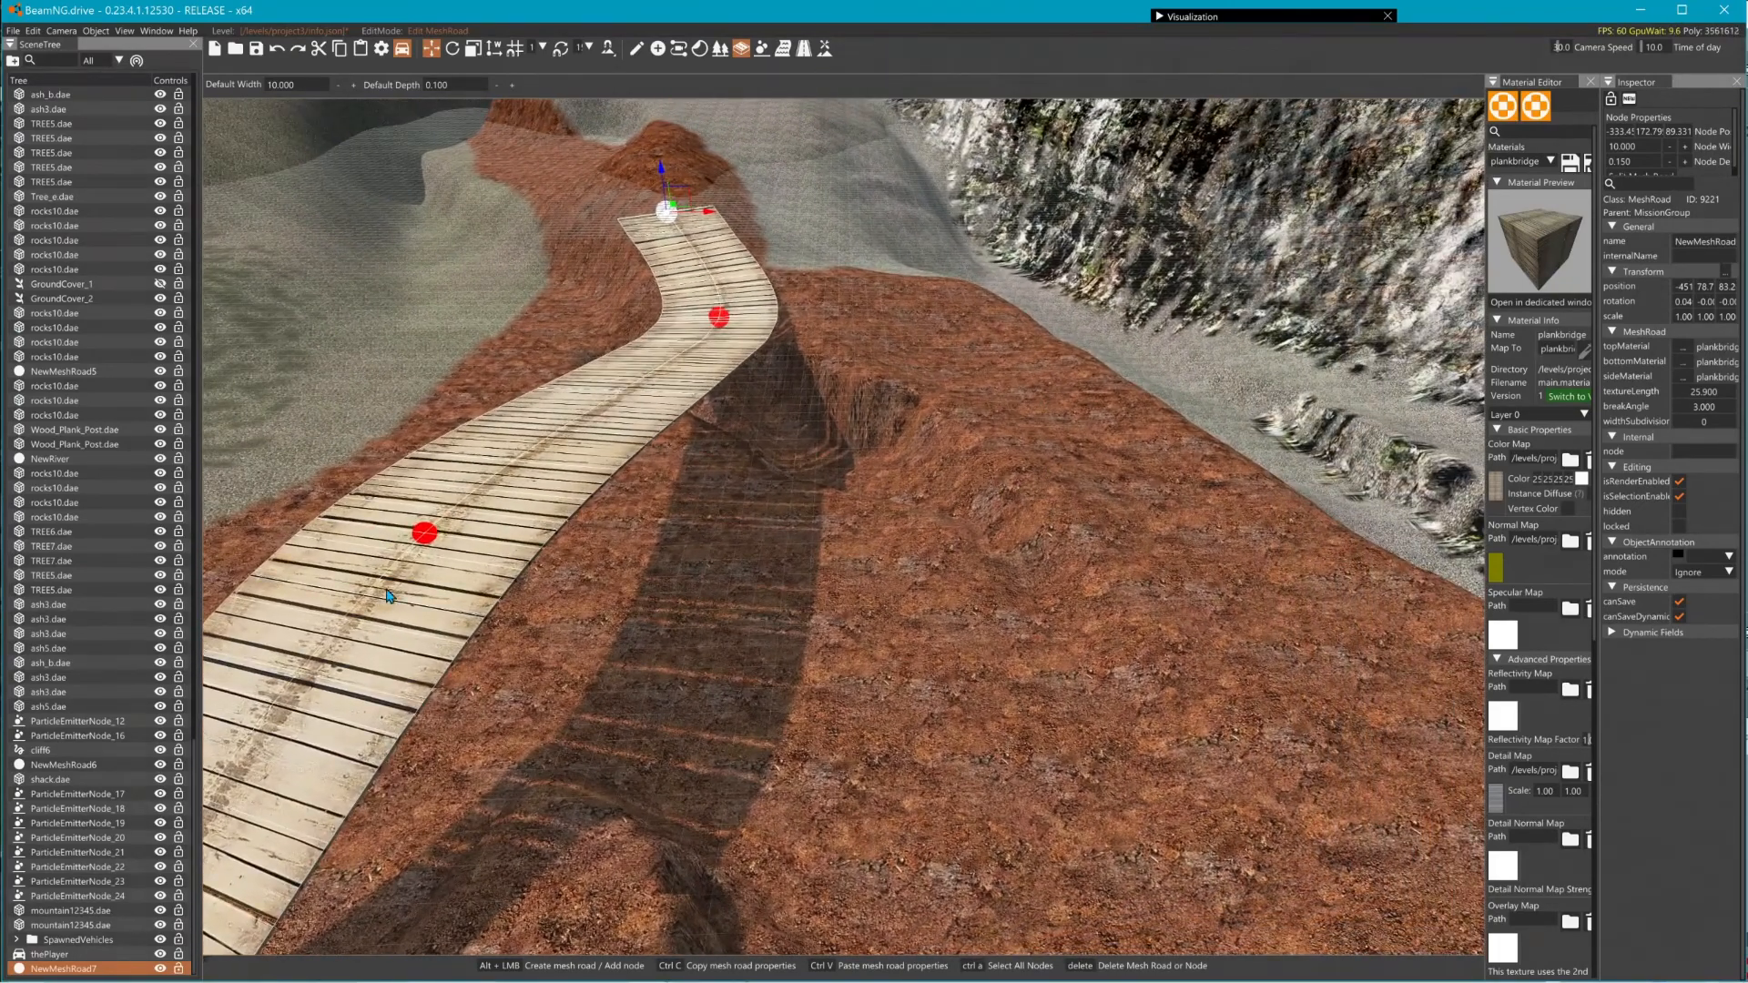
pyautogui.click(826, 50)
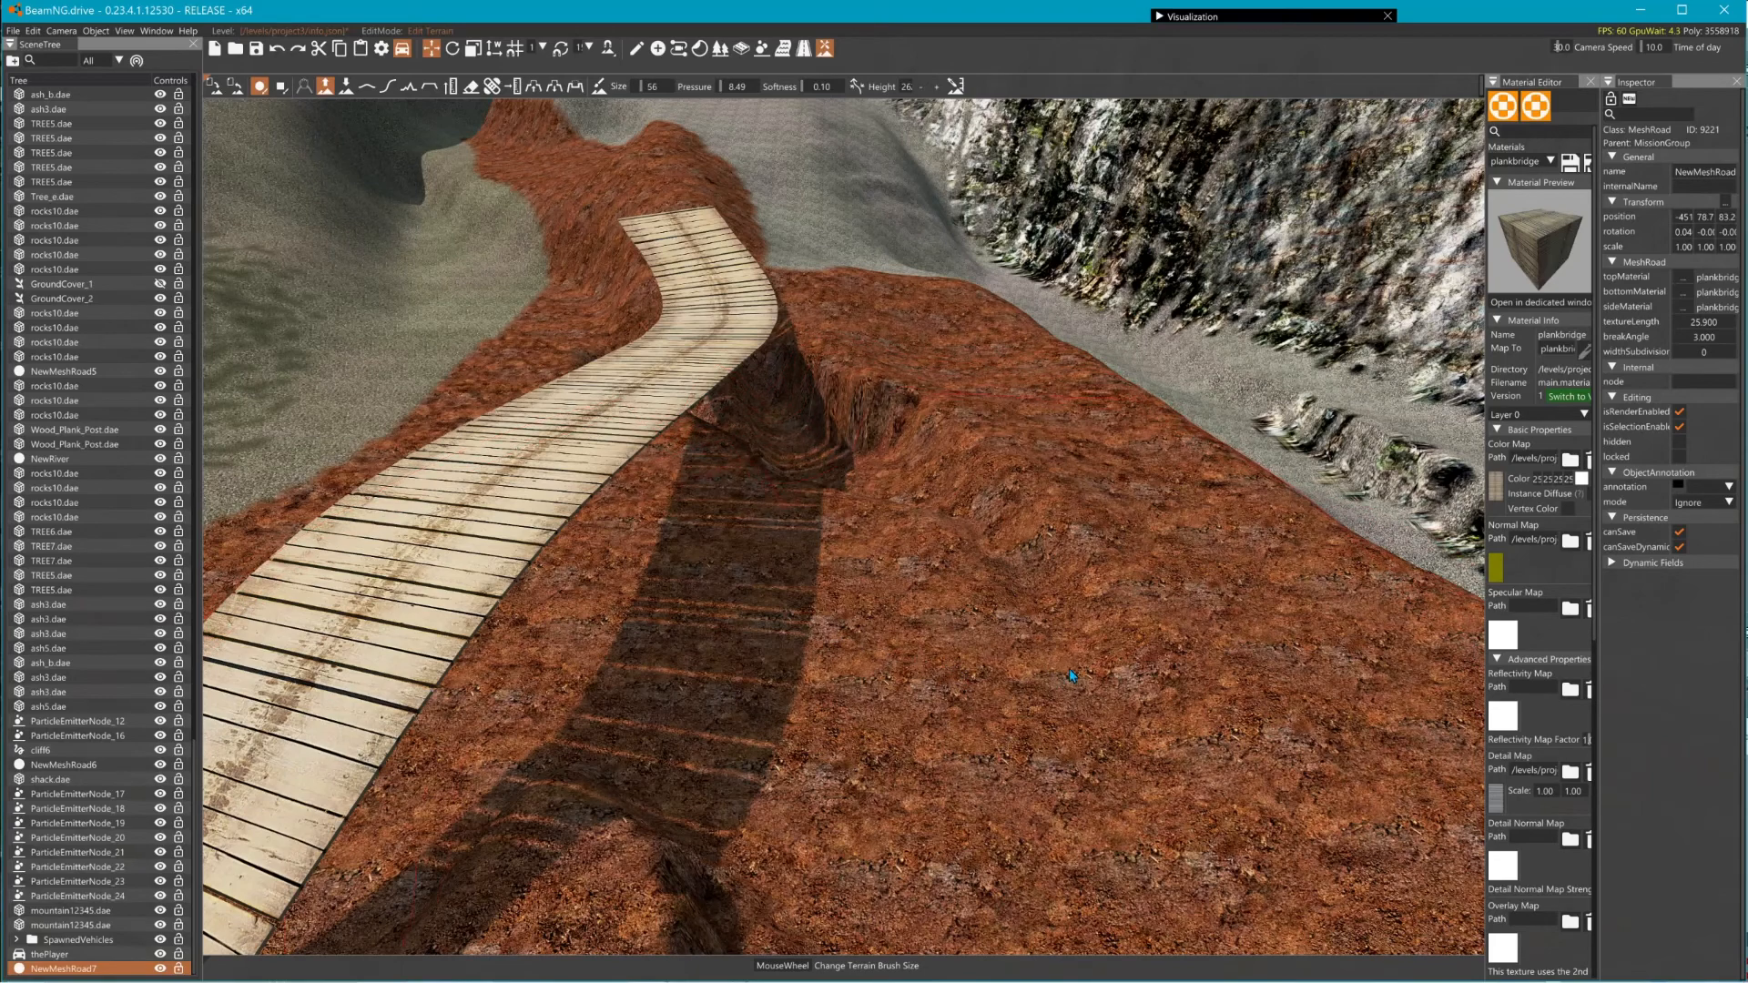
pyautogui.moveTo(1098, 619)
pyautogui.mouseDown()
pyautogui.moveTo(1151, 461)
pyautogui.moveTo(1144, 421)
pyautogui.moveTo(1089, 374)
pyautogui.moveTo(1178, 478)
pyautogui.moveTo(1112, 500)
pyautogui.moveTo(1123, 408)
pyautogui.moveTo(1124, 434)
pyautogui.mouseUp()
pyautogui.press('s')
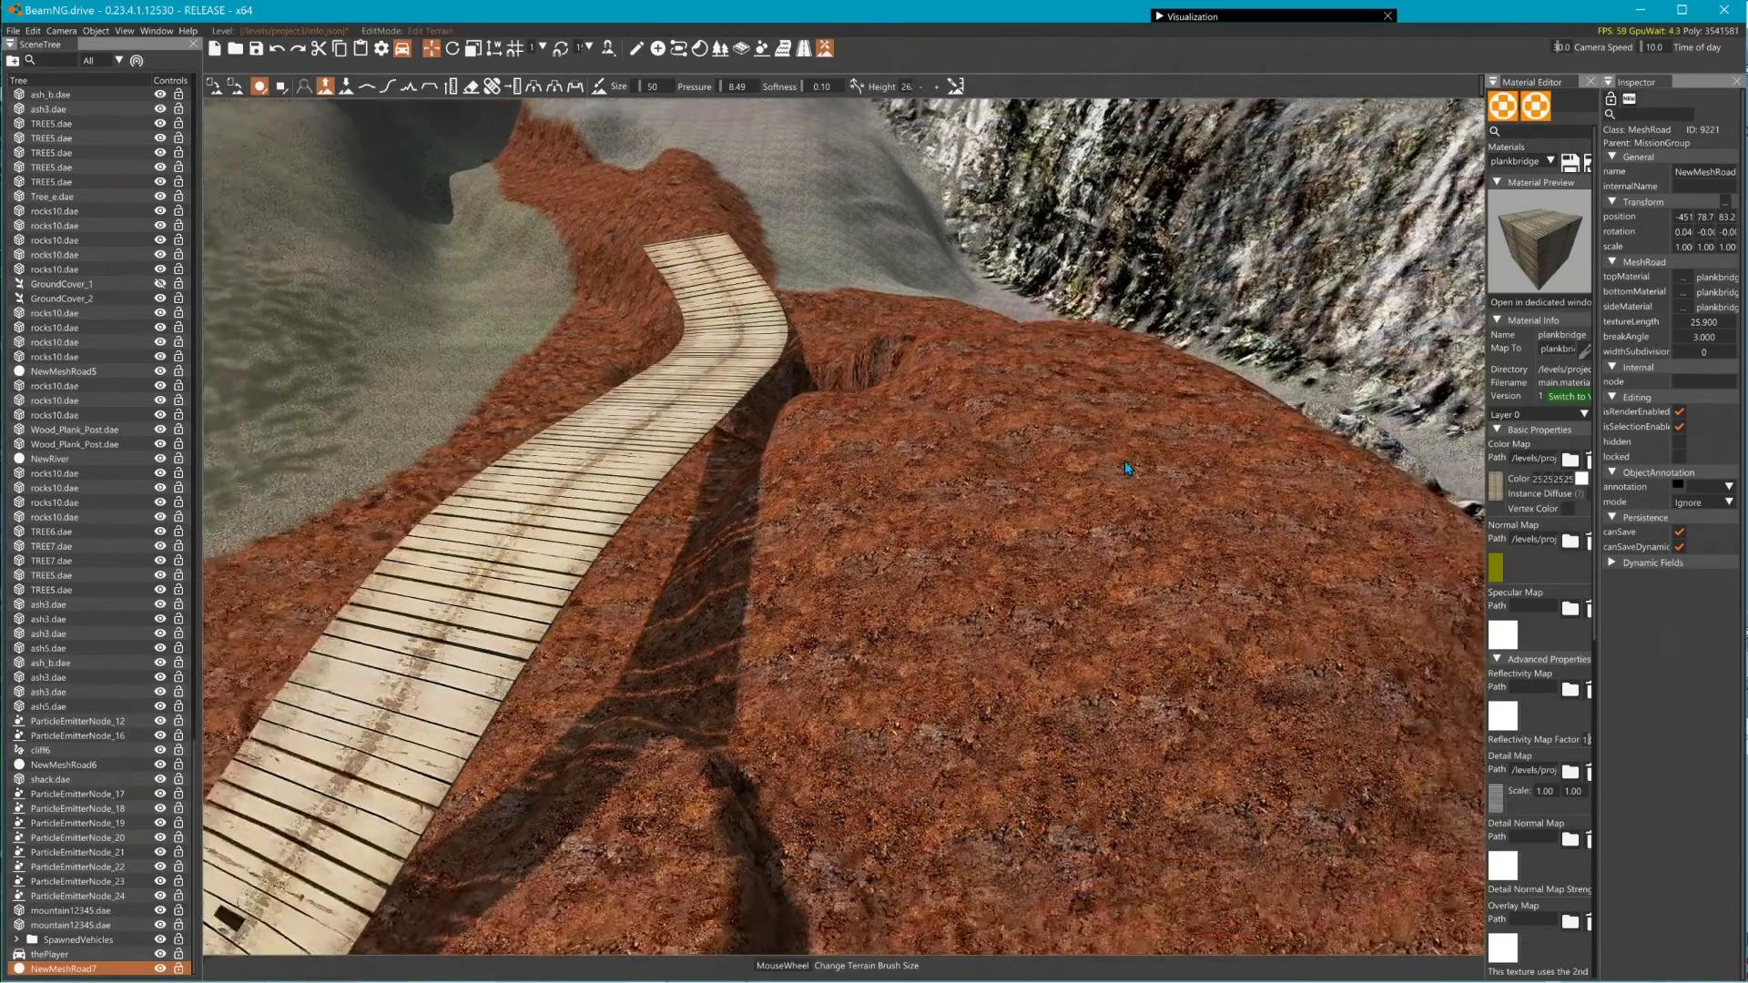
pyautogui.press('s')
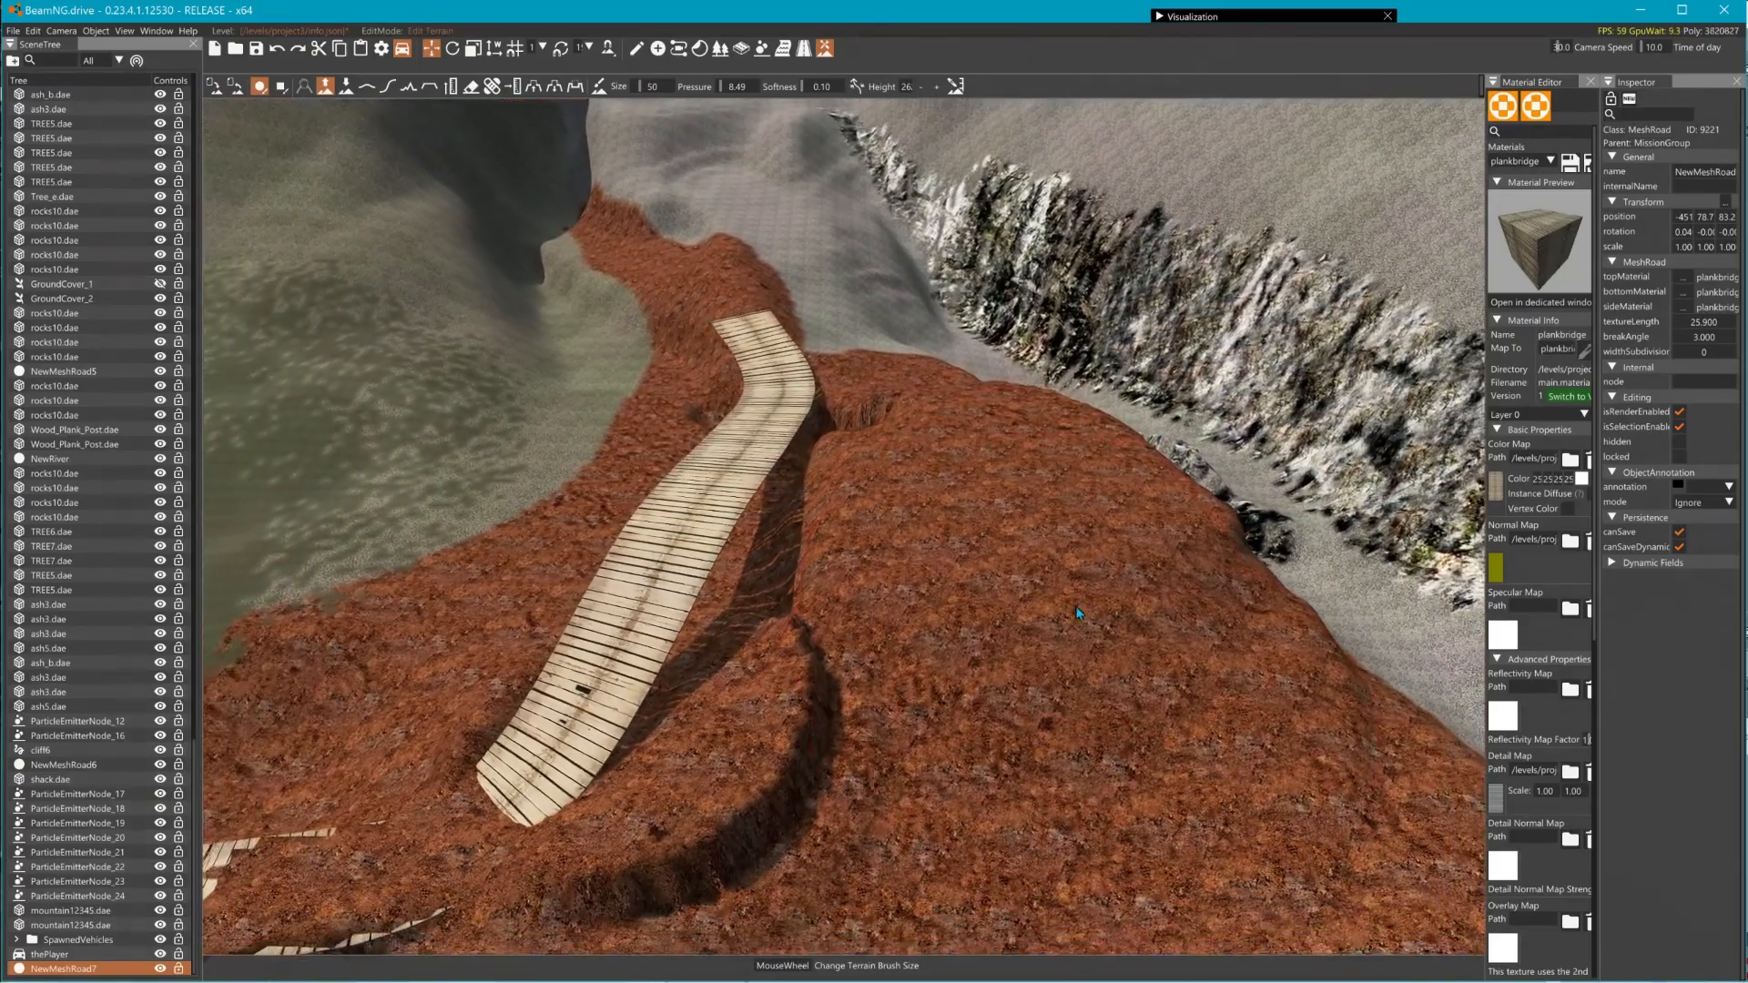
pyautogui.press('s')
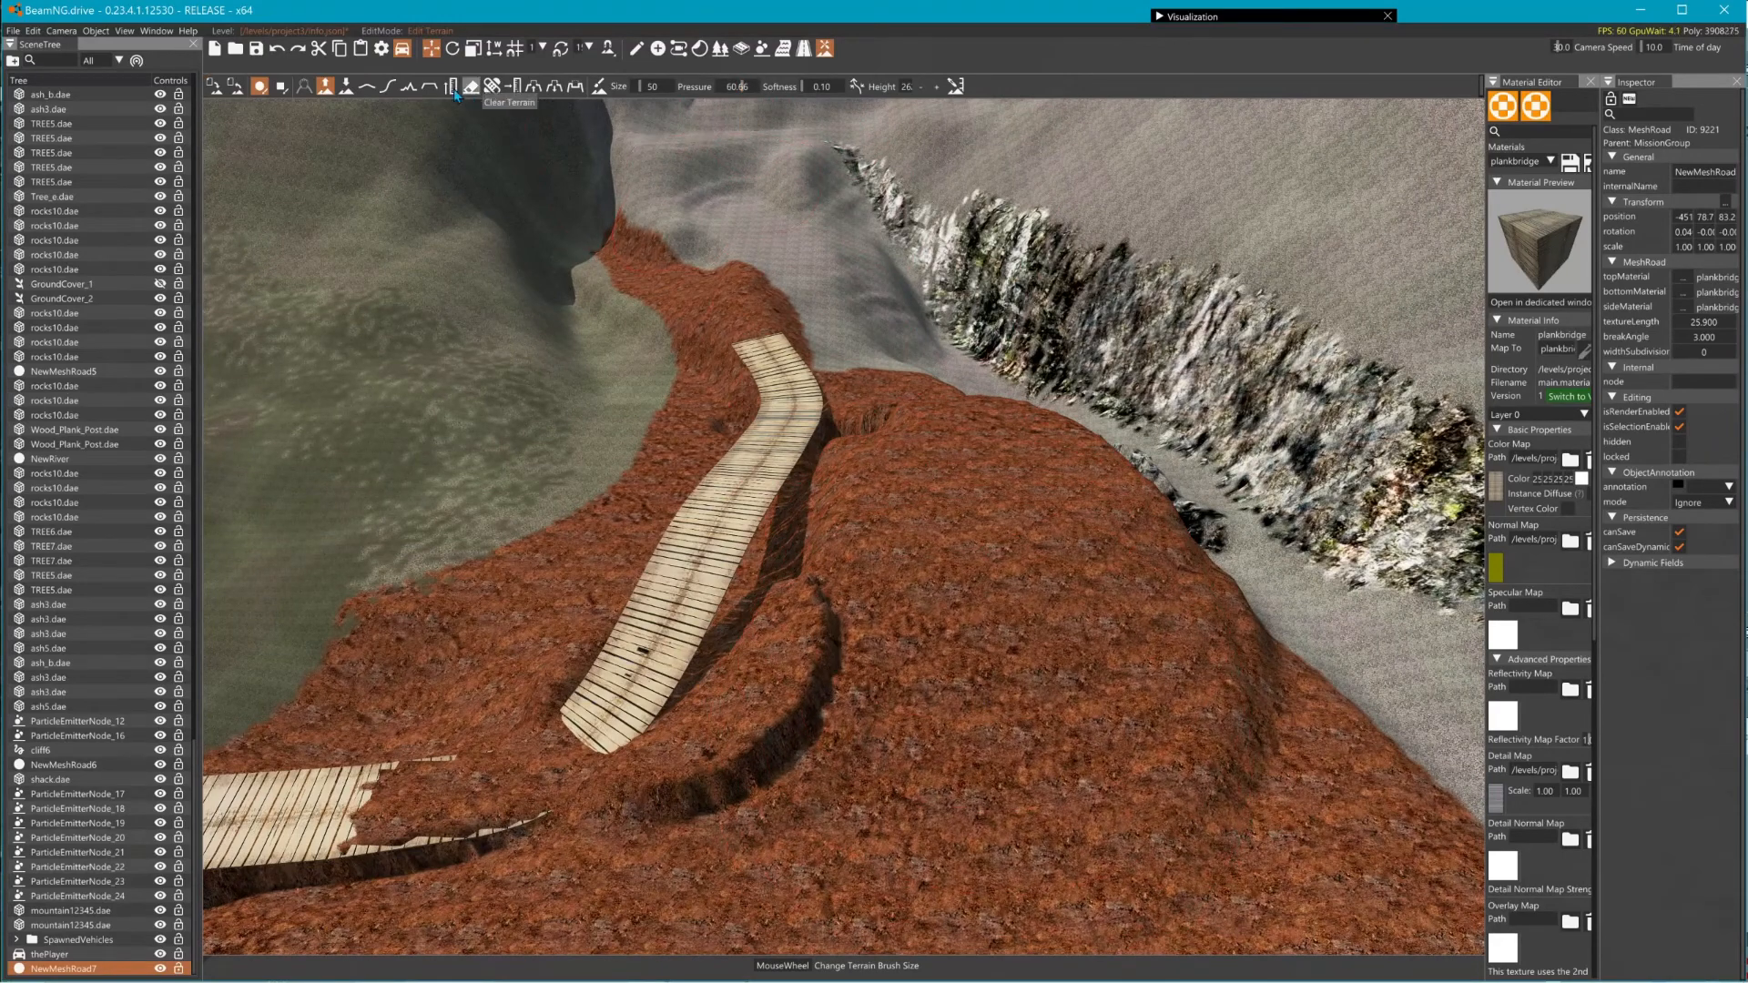
# - Even out the ridge on the mound beside the bridge with the brush pressure at about 60
pyautogui.moveTo(1101, 445)
pyautogui.mouseDown()
pyautogui.moveTo(1161, 645)
pyautogui.moveTo(940, 468)
pyautogui.moveTo(822, 573)
pyautogui.moveTo(864, 557)
pyautogui.mouseUp()
pyautogui.moveTo(865, 557)
pyautogui.mouseDown(button='right')
pyautogui.moveTo(967, 641)
pyautogui.moveTo(983, 583)
pyautogui.mouseUp(button='right')
pyautogui.press('w')
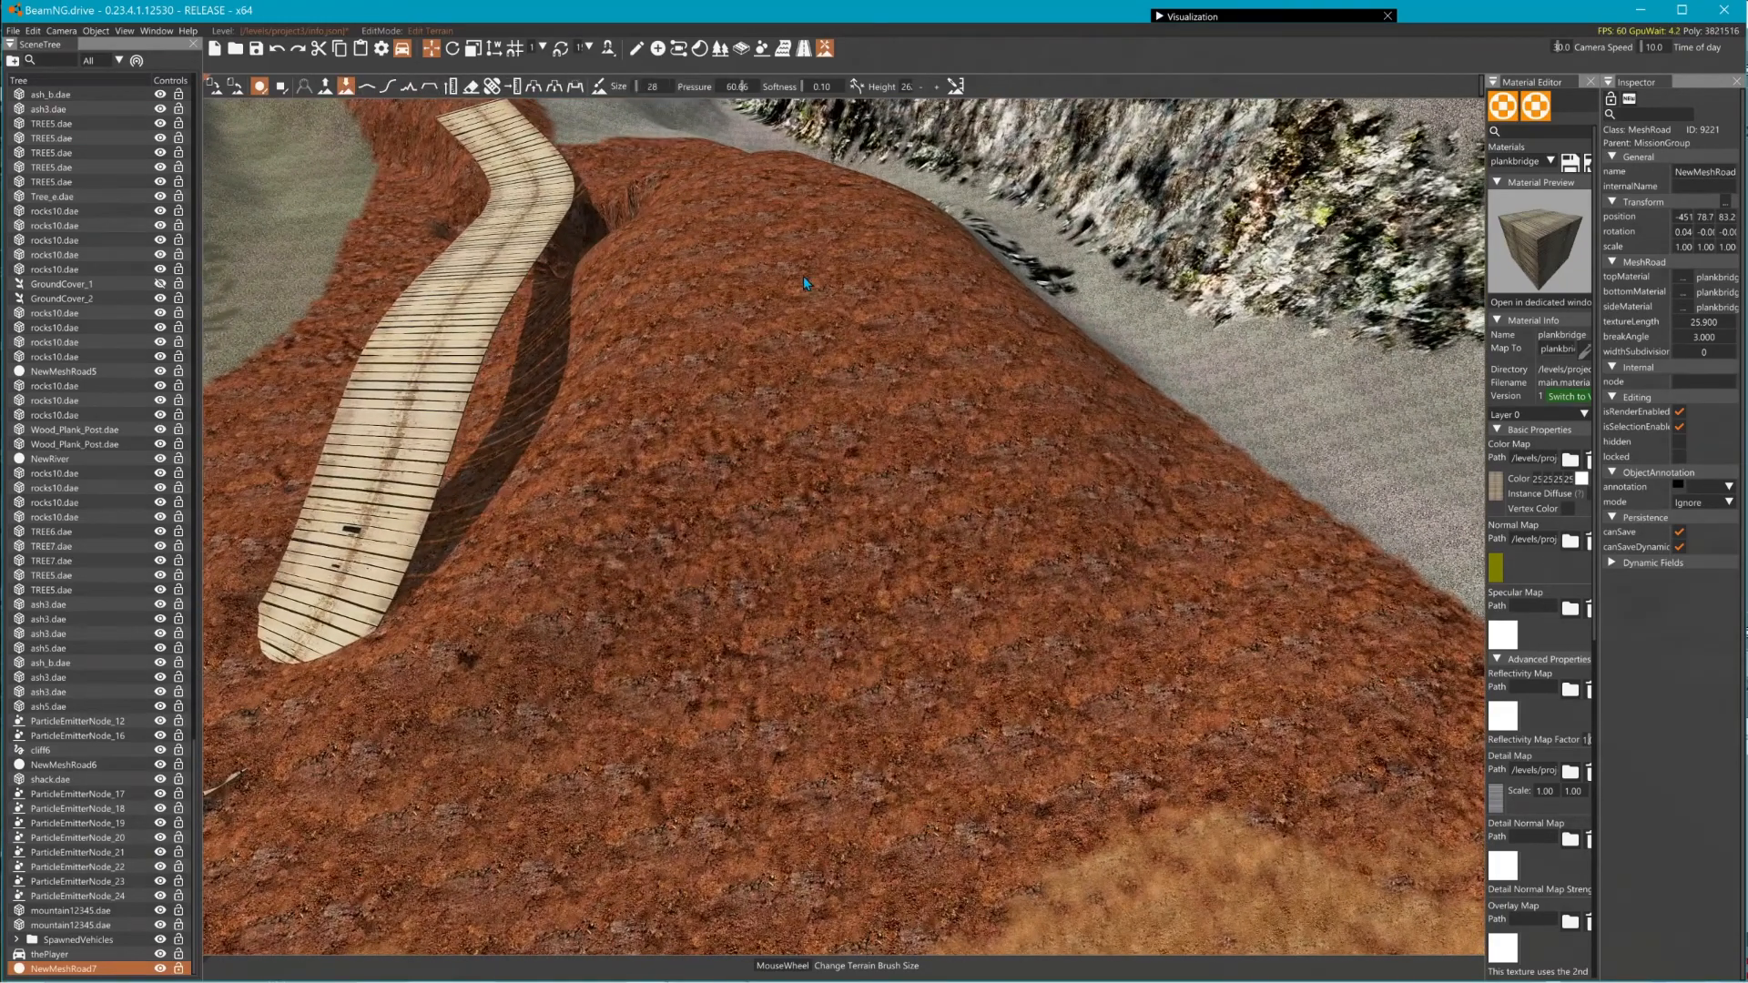
# - Lower a channel along the mound at brush size 18, undo the strokes and restore only the first one
pyautogui.scroll(-4, 785, 233)
pyautogui.moveTo(784, 233)
pyautogui.mouseDown()
pyautogui.moveTo(812, 368)
pyautogui.moveTo(737, 583)
pyautogui.moveTo(714, 813)
pyautogui.mouseUp()
pyautogui.moveTo(785, 663)
pyautogui.mouseDown()
pyautogui.moveTo(810, 444)
pyautogui.moveTo(795, 372)
pyautogui.mouseUp()
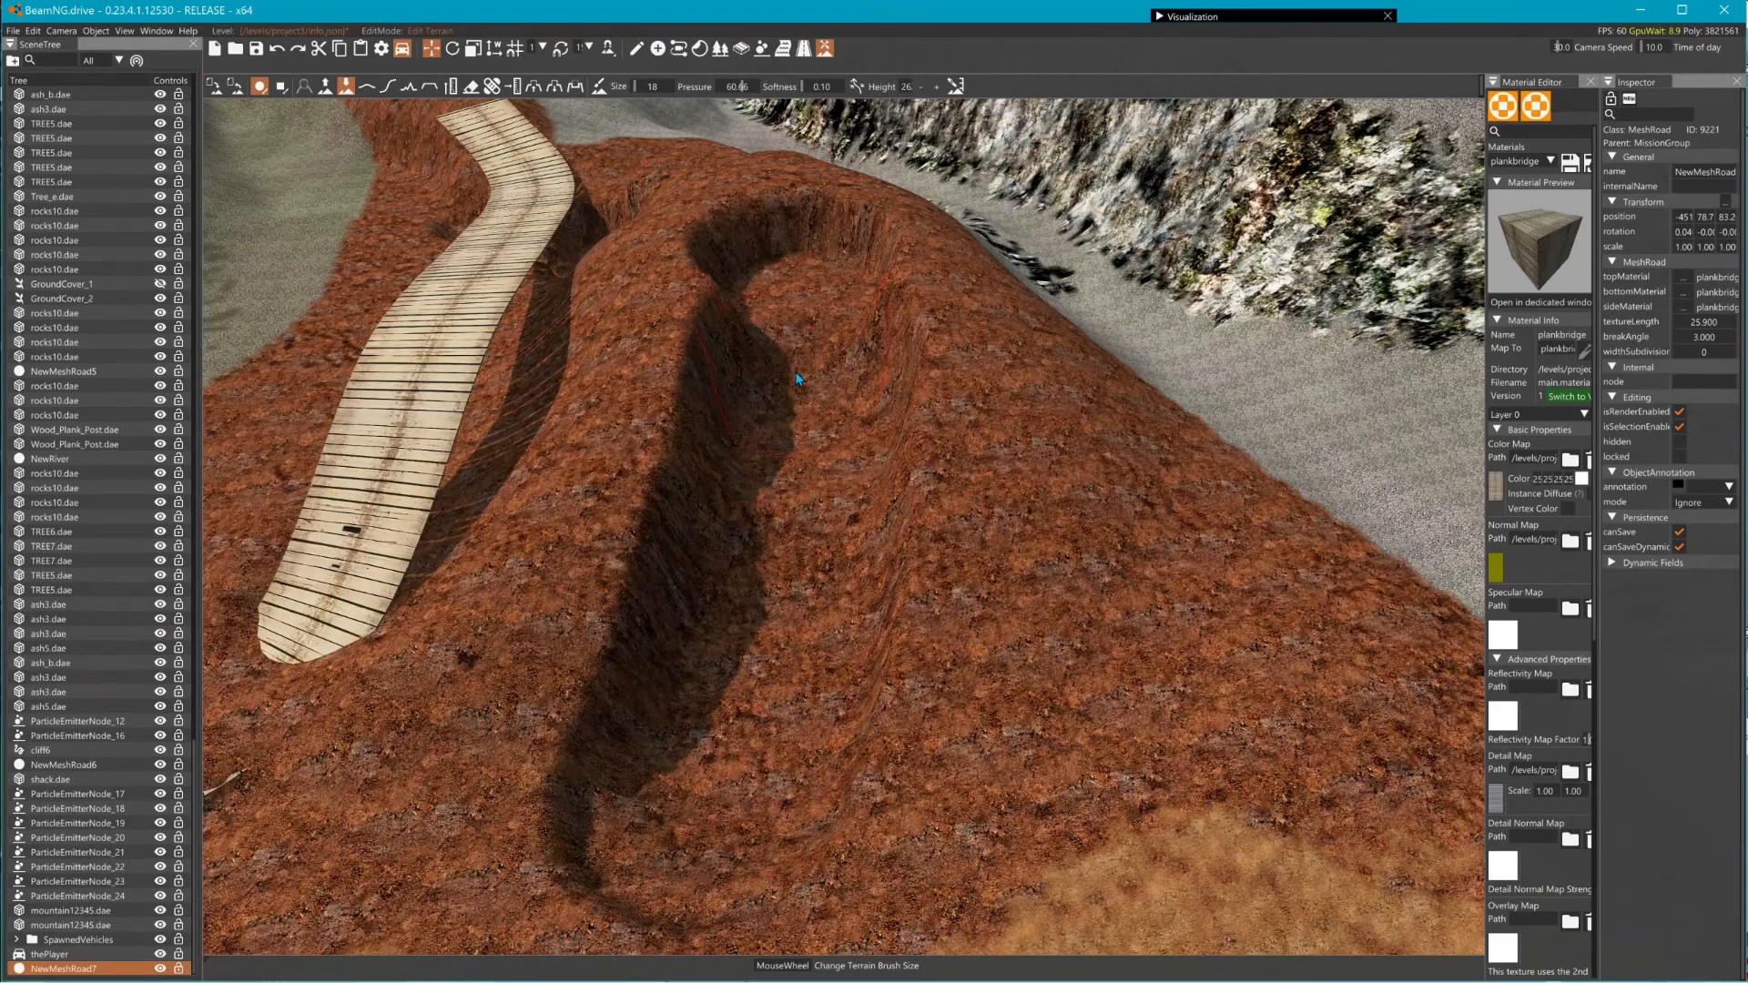
pyautogui.hotkey('ctrl', 'z')
pyautogui.hotkey('ctrl', 'z')
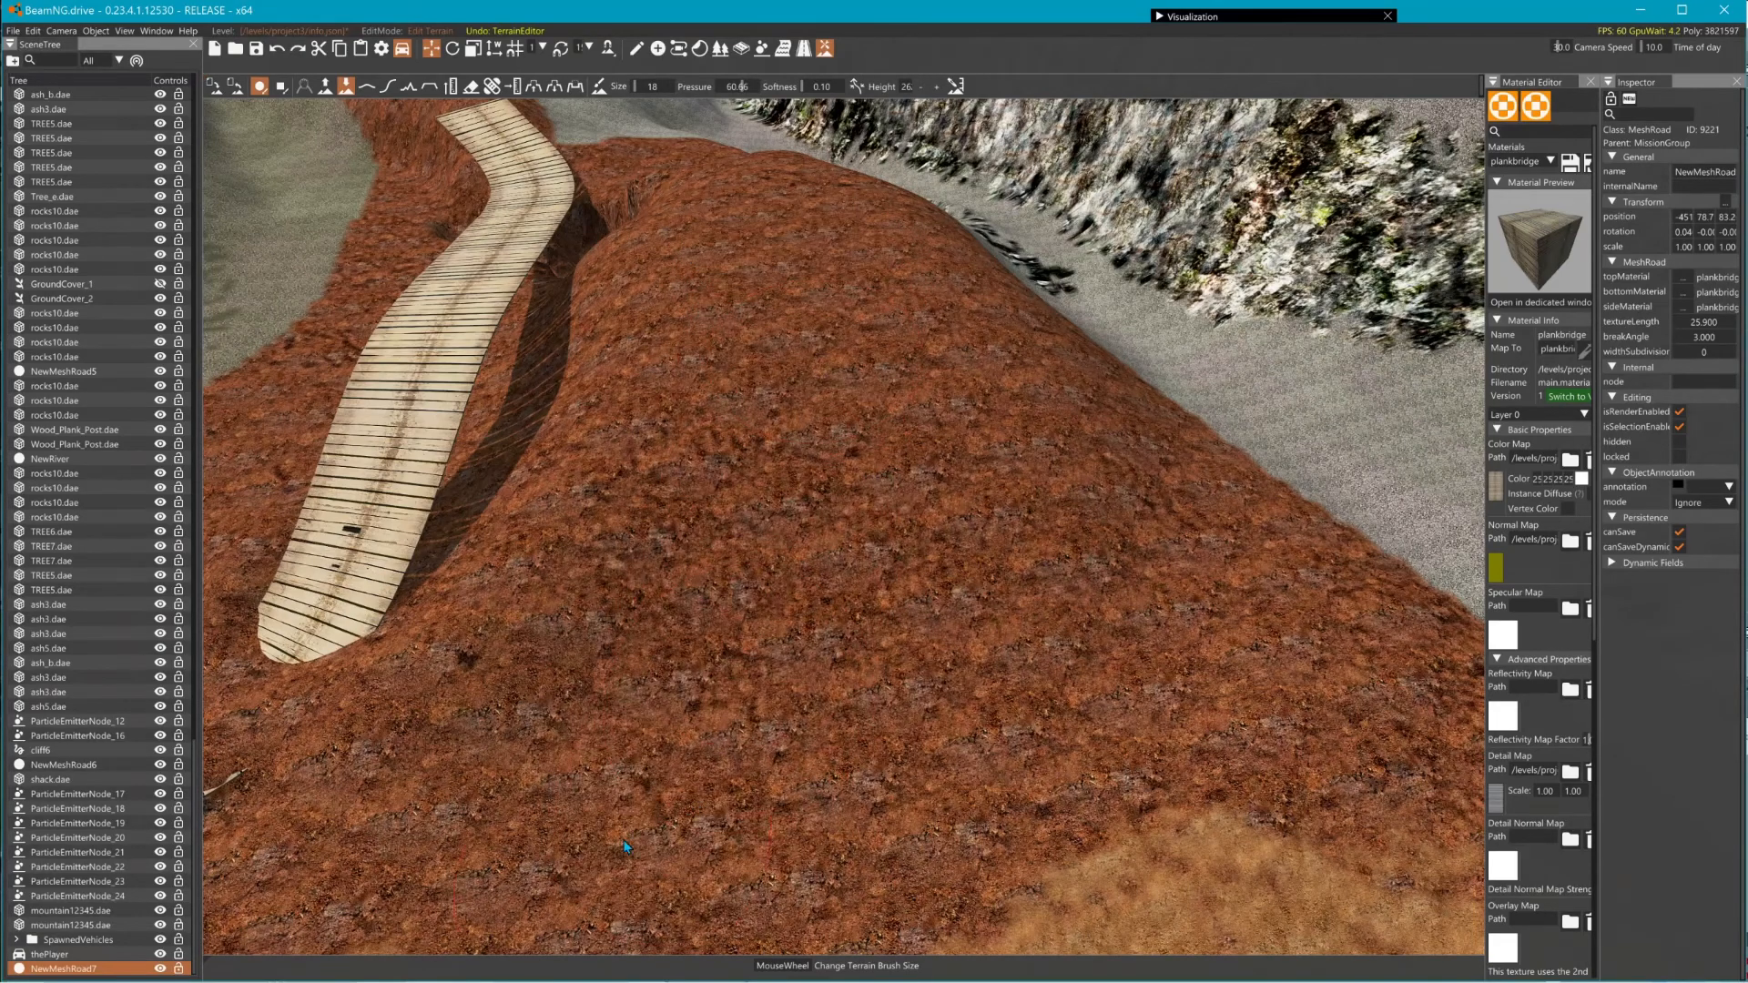
pyautogui.hotkey('ctrl', 'y')
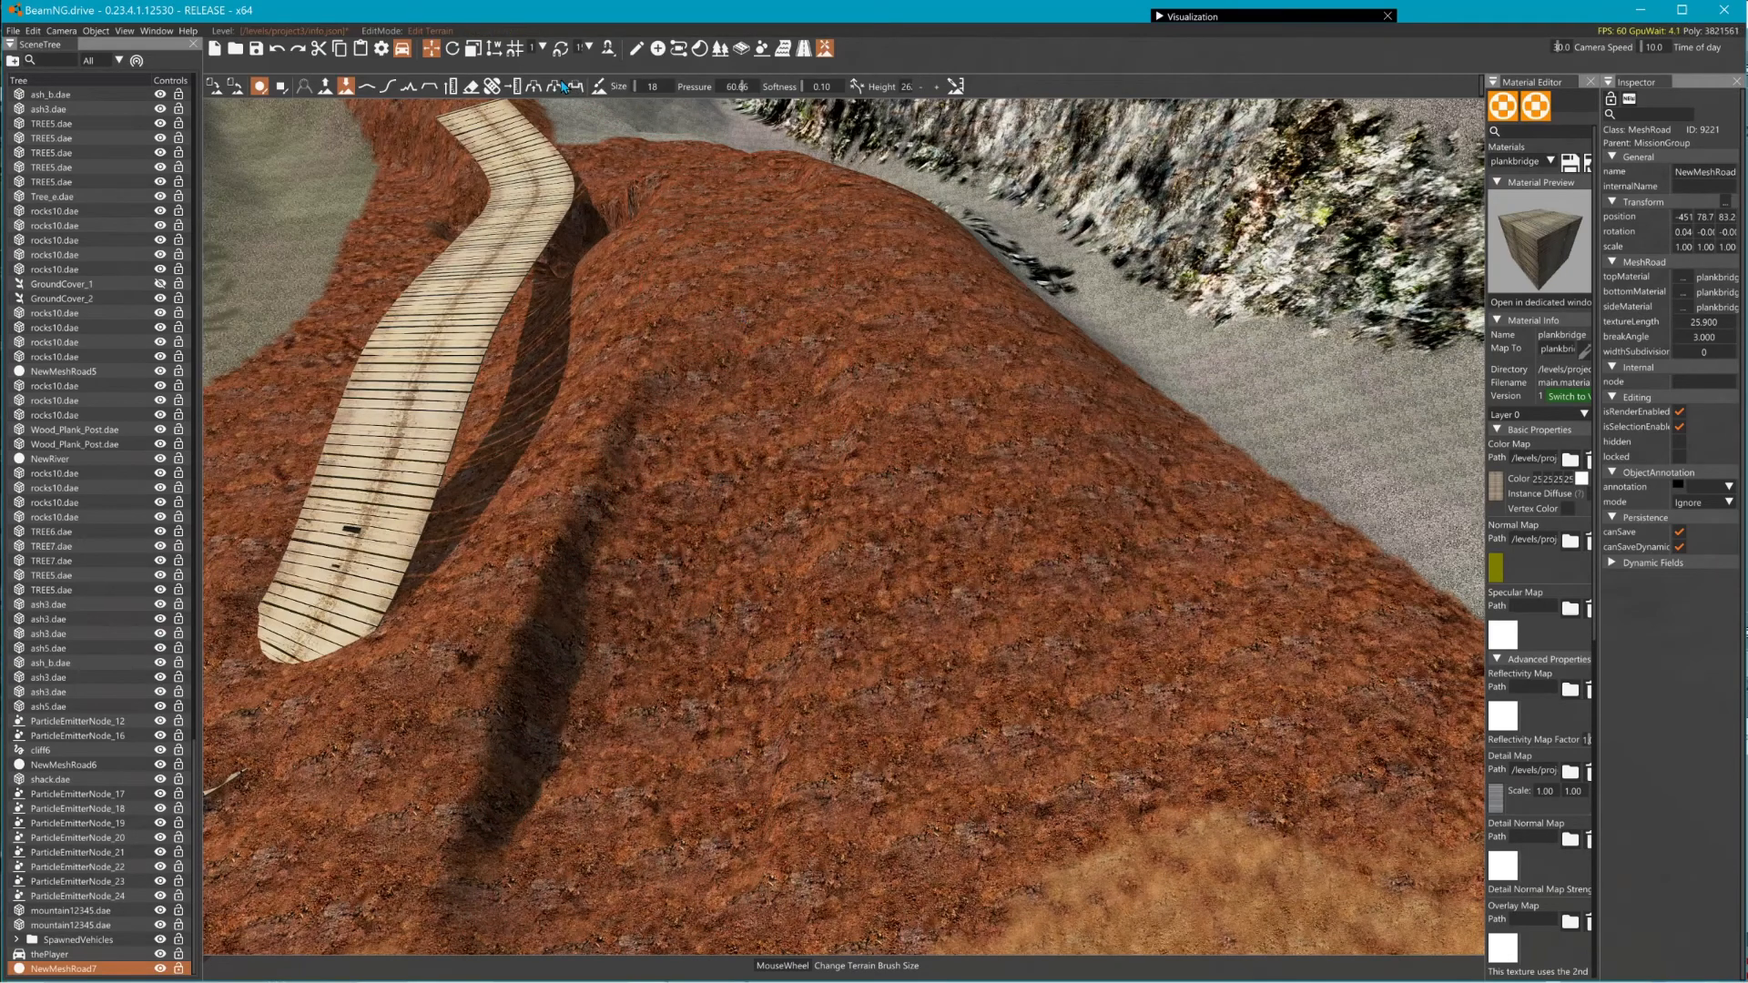
# - Flatten the ground along the top of the mound beside the groove at brush size 18
pyautogui.moveTo(734, 255)
pyautogui.mouseDown()
pyautogui.moveTo(745, 411)
pyautogui.moveTo(651, 761)
pyautogui.moveTo(728, 562)
pyautogui.mouseUp()
pyautogui.moveTo(783, 301)
pyautogui.mouseDown()
pyautogui.moveTo(768, 204)
pyautogui.moveTo(722, 718)
pyautogui.moveTo(738, 657)
pyautogui.mouseUp()
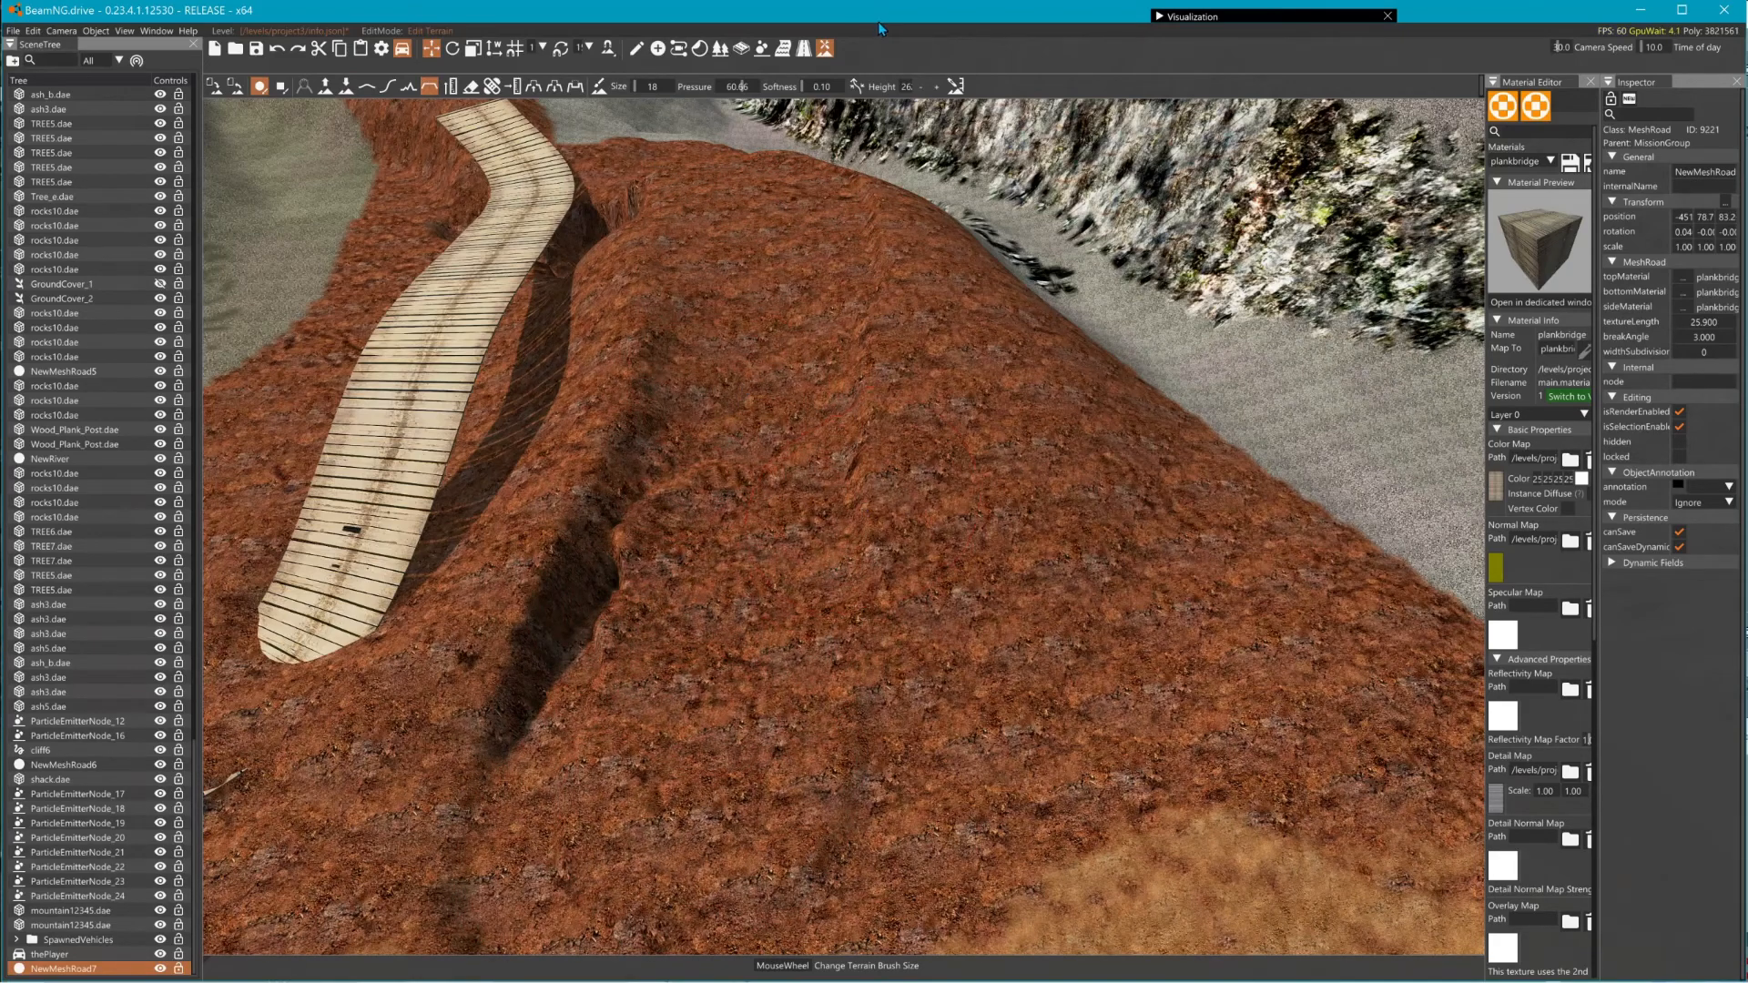
# - Open the terrain painter and paint the mound's outer slope with grass2, then cover it with Grass6
pyautogui.click(599, 86)
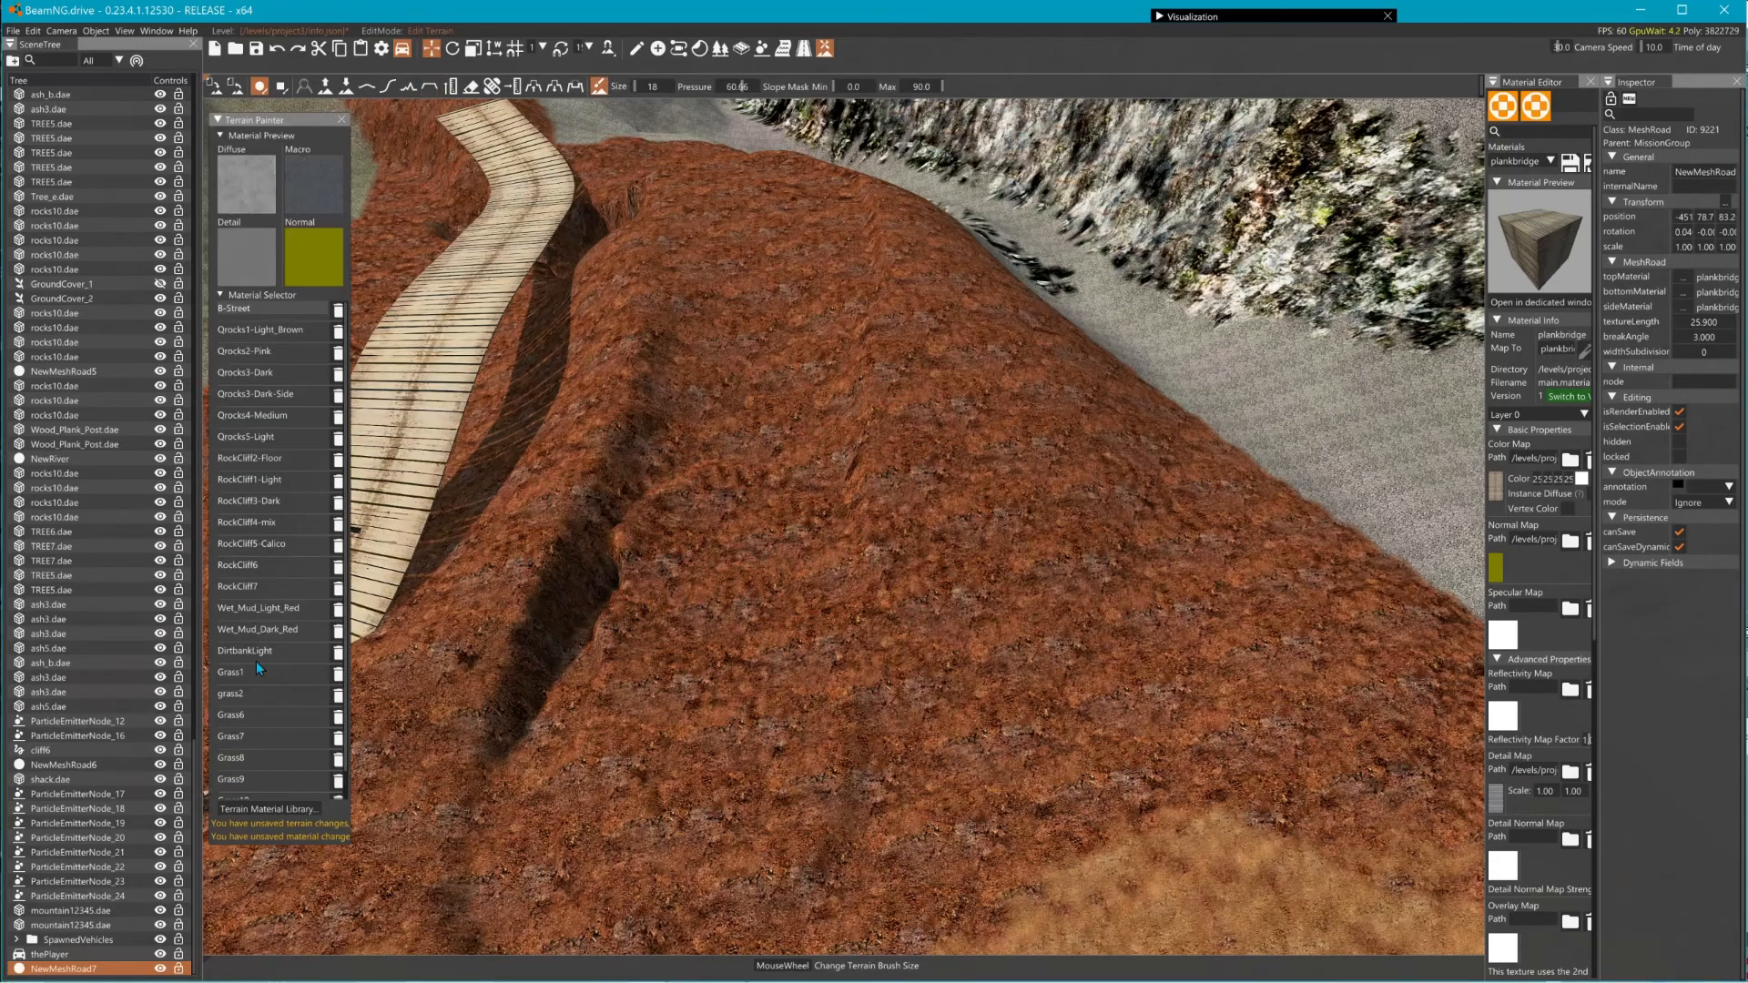
pyautogui.click(244, 692)
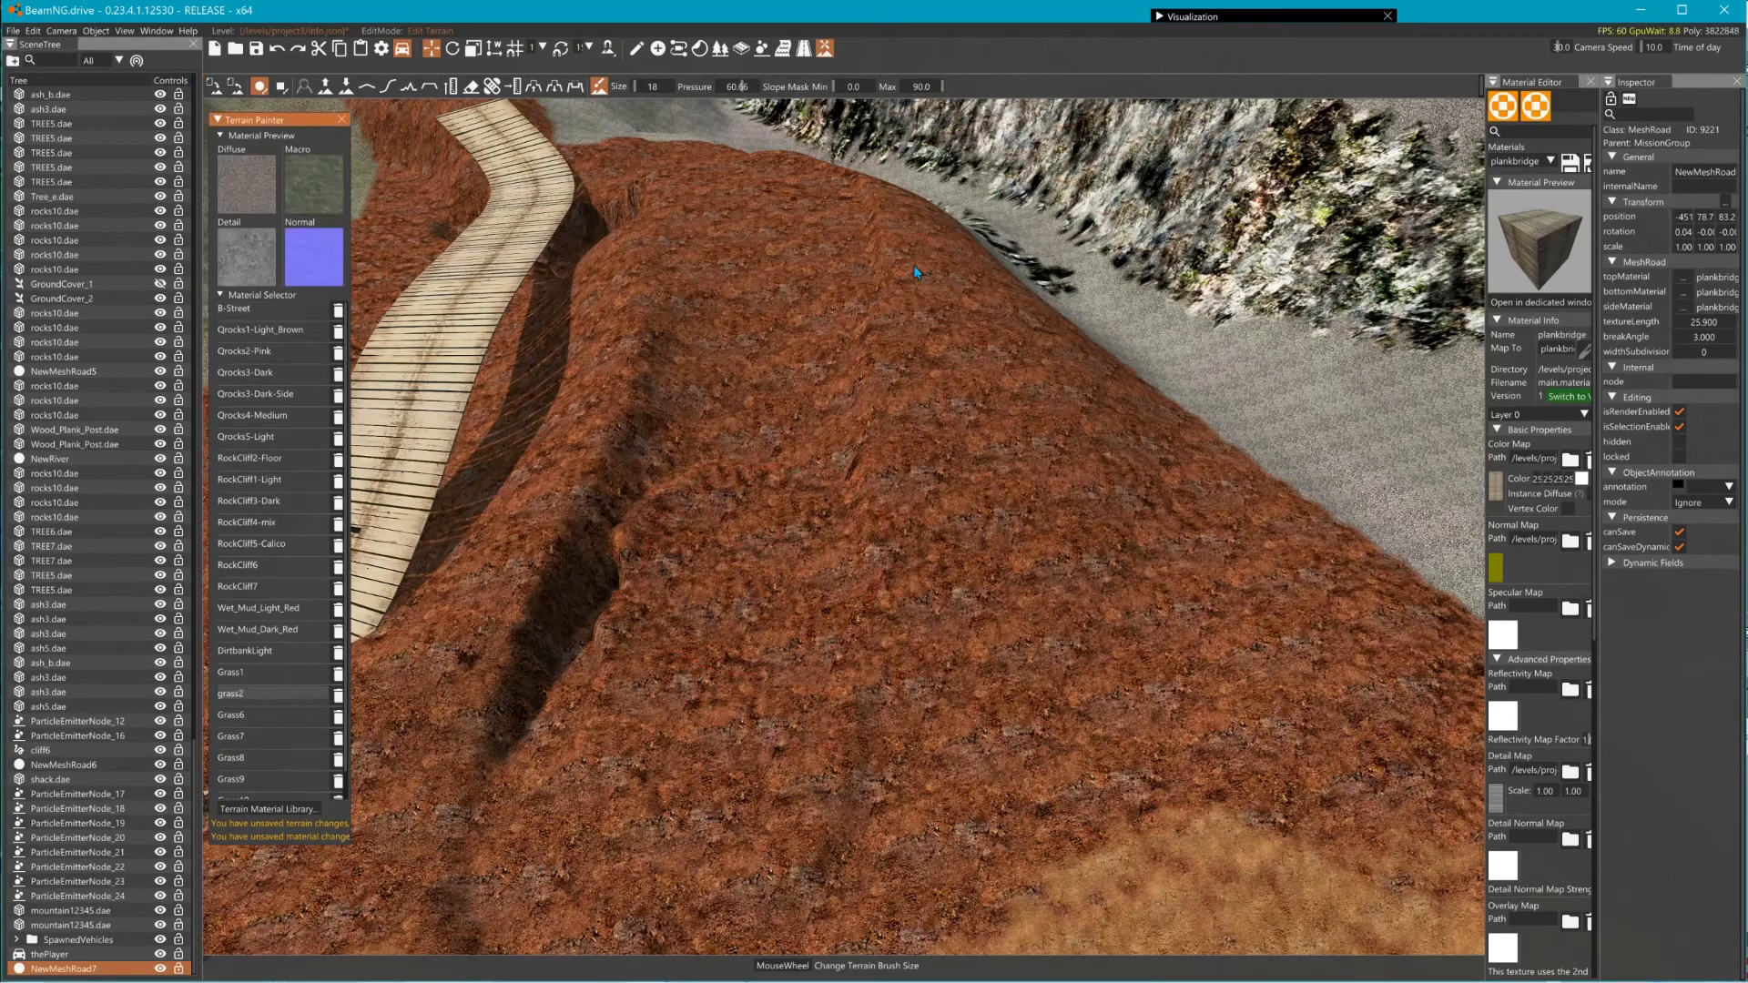
pyautogui.moveTo(945, 242); pyautogui.dragTo(1013, 437)
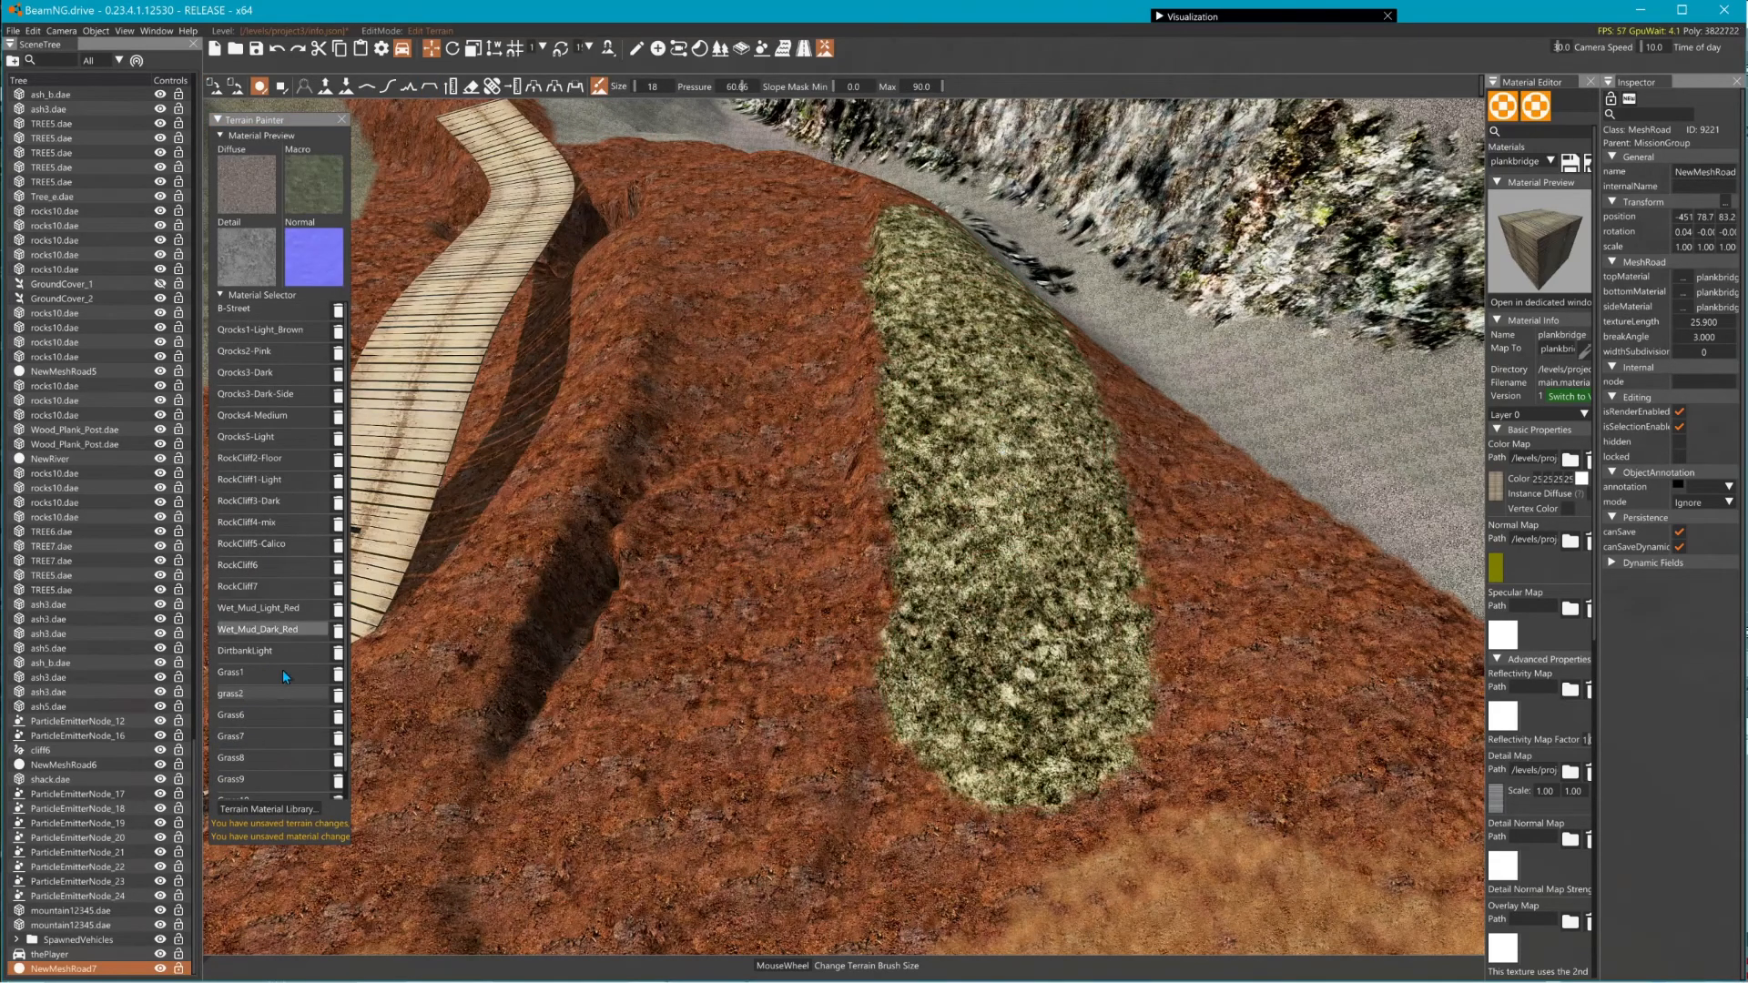
pyautogui.click(260, 717)
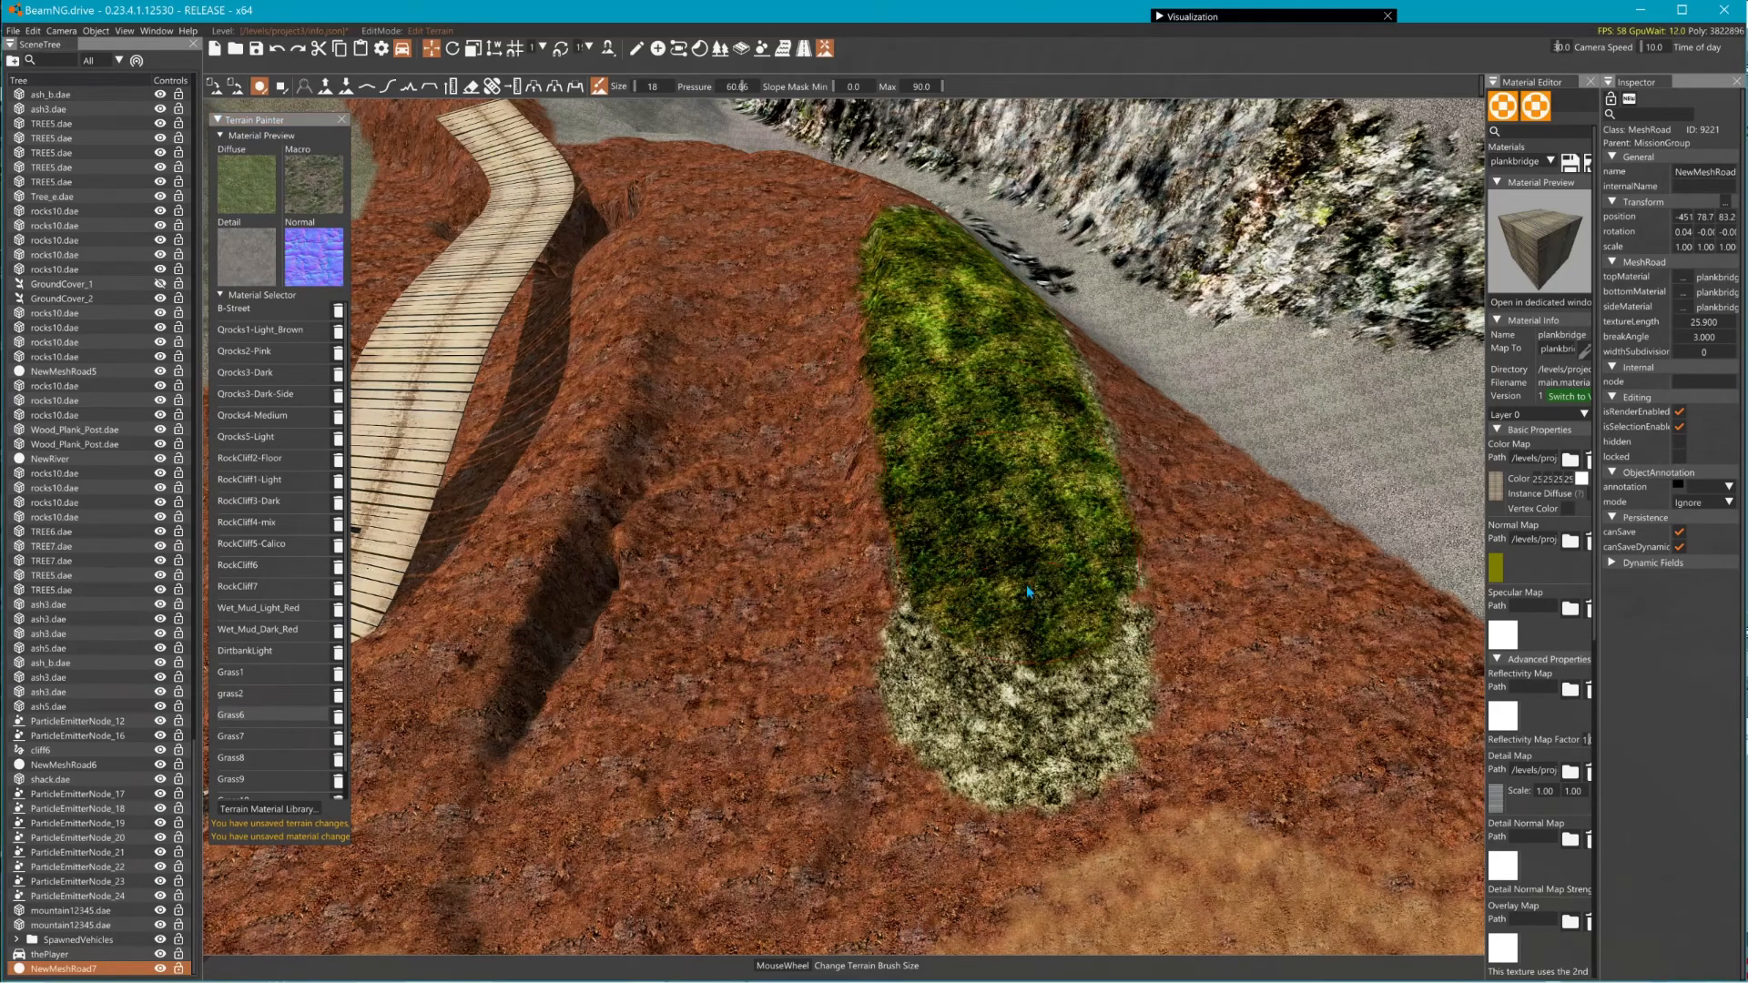
# - Paint Grass7 over the mound's outer slope and the bank between the bridge and the groove
pyautogui.click(251, 737)
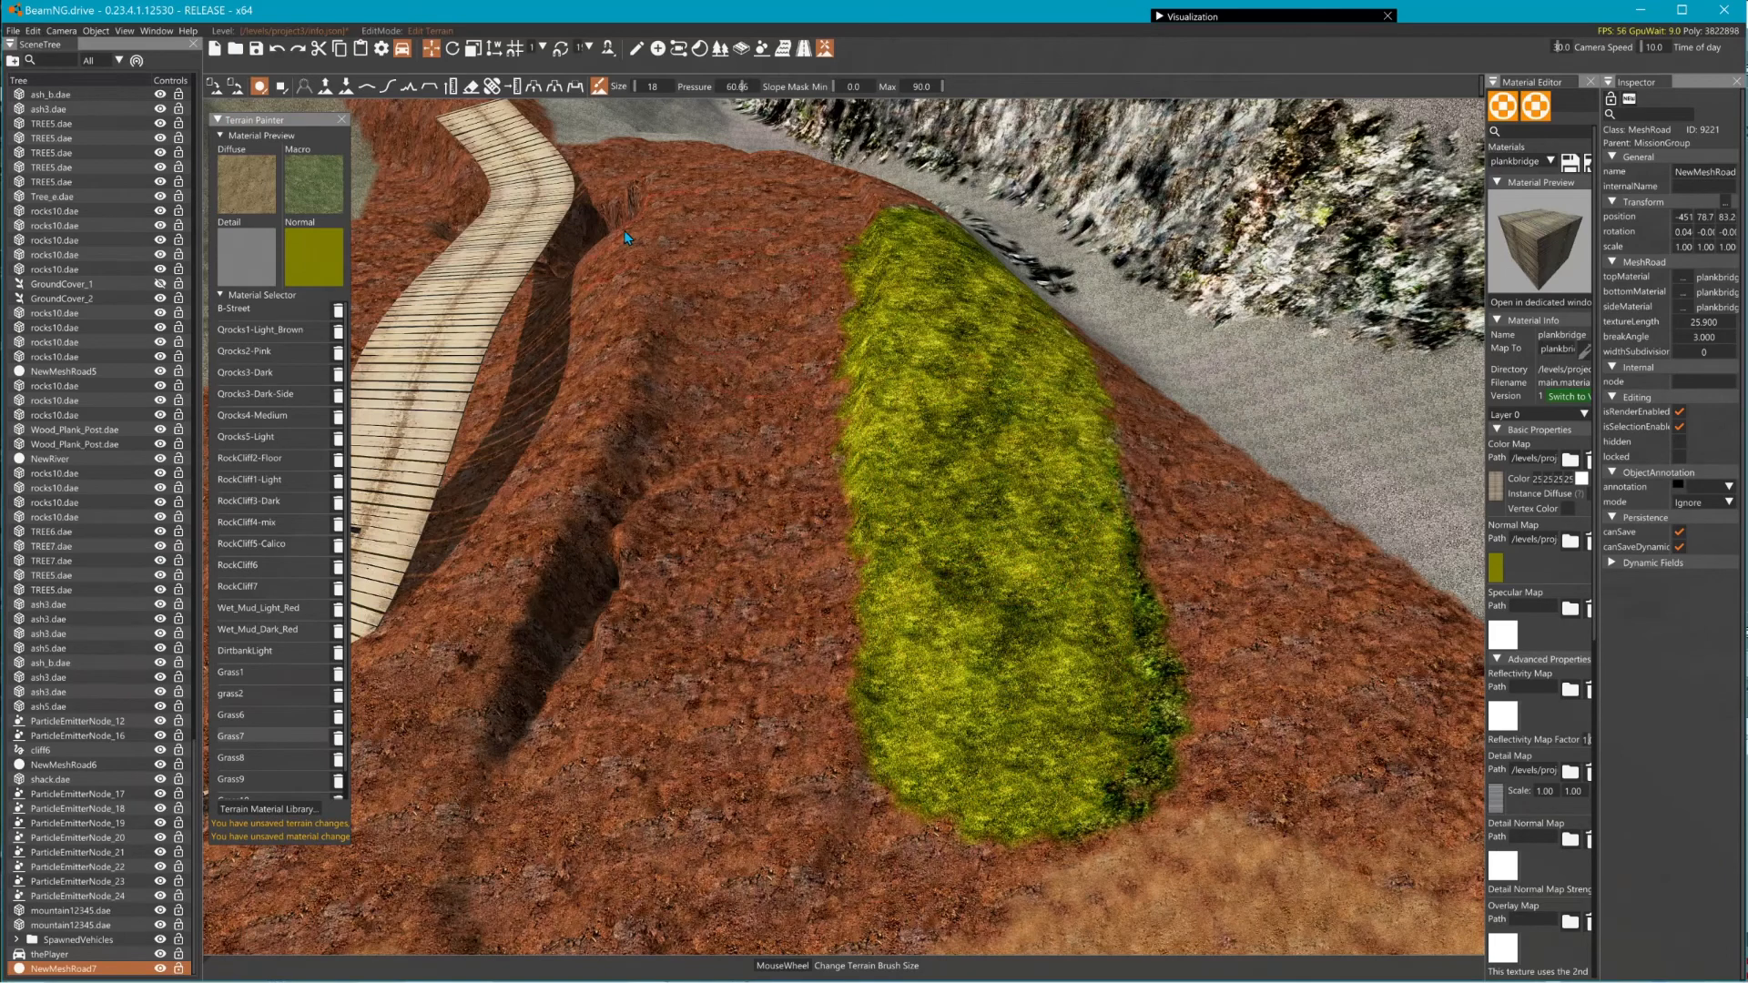
pyautogui.moveTo(552, 335); pyautogui.dragTo(525, 367)
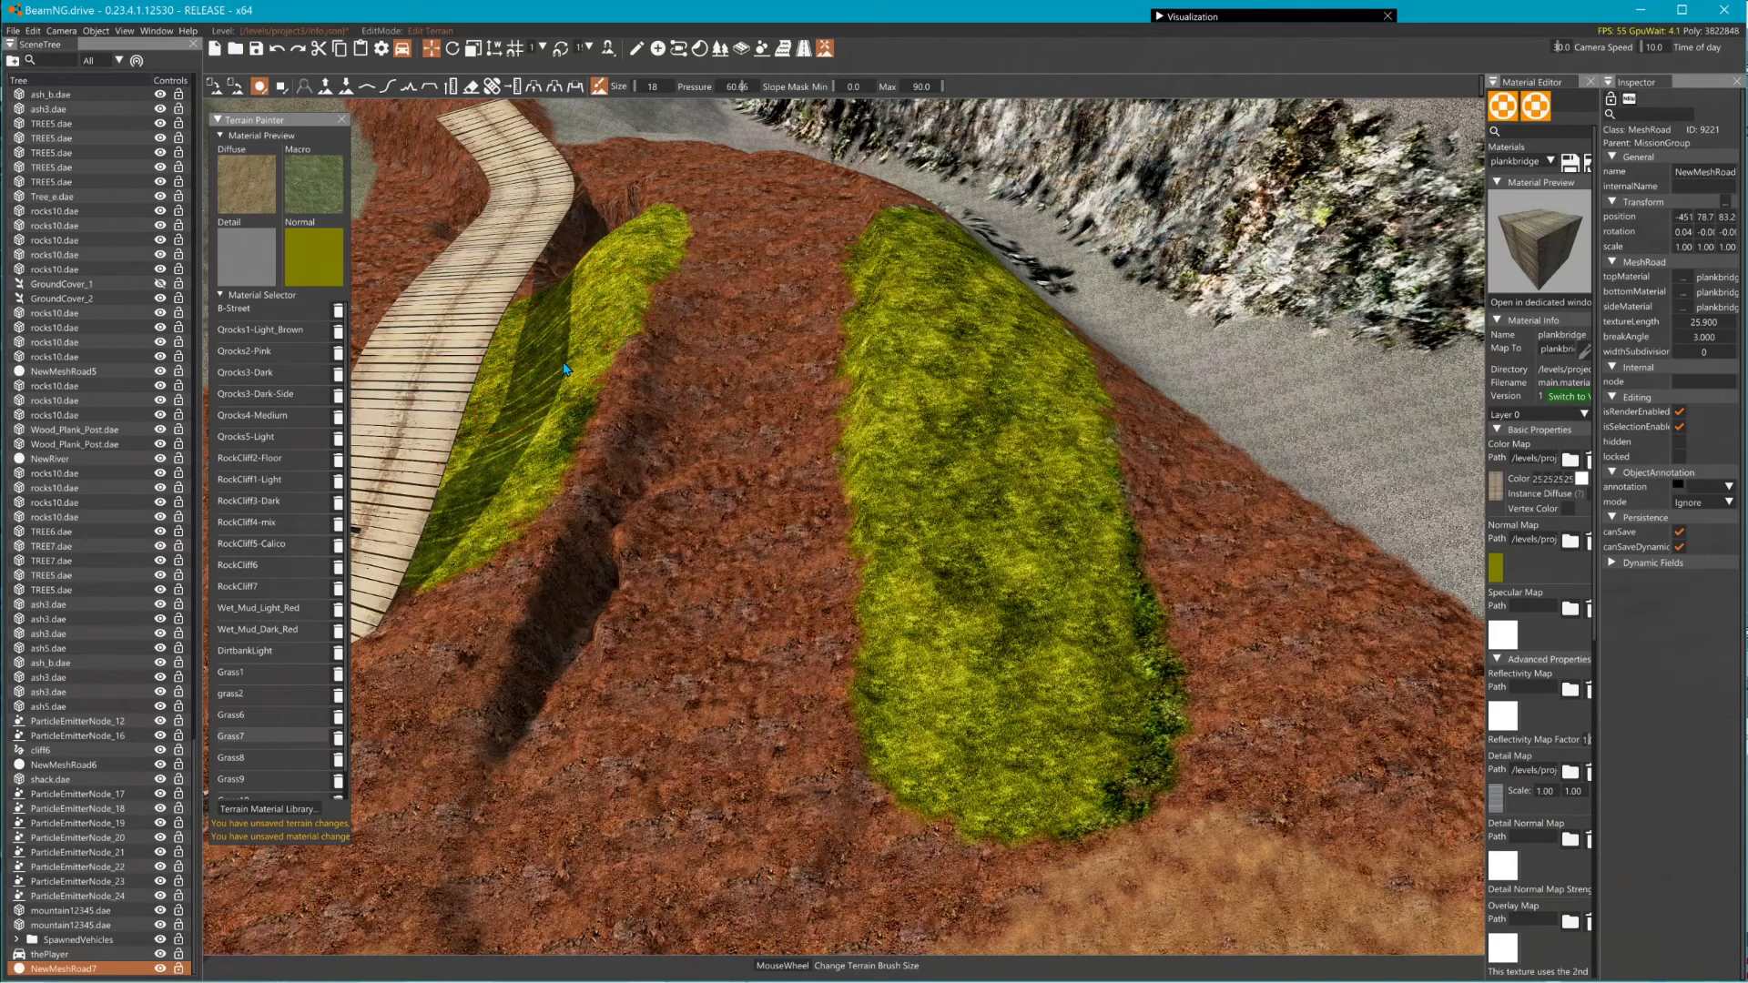
pyautogui.moveTo(525, 466); pyautogui.dragTo(366, 712)
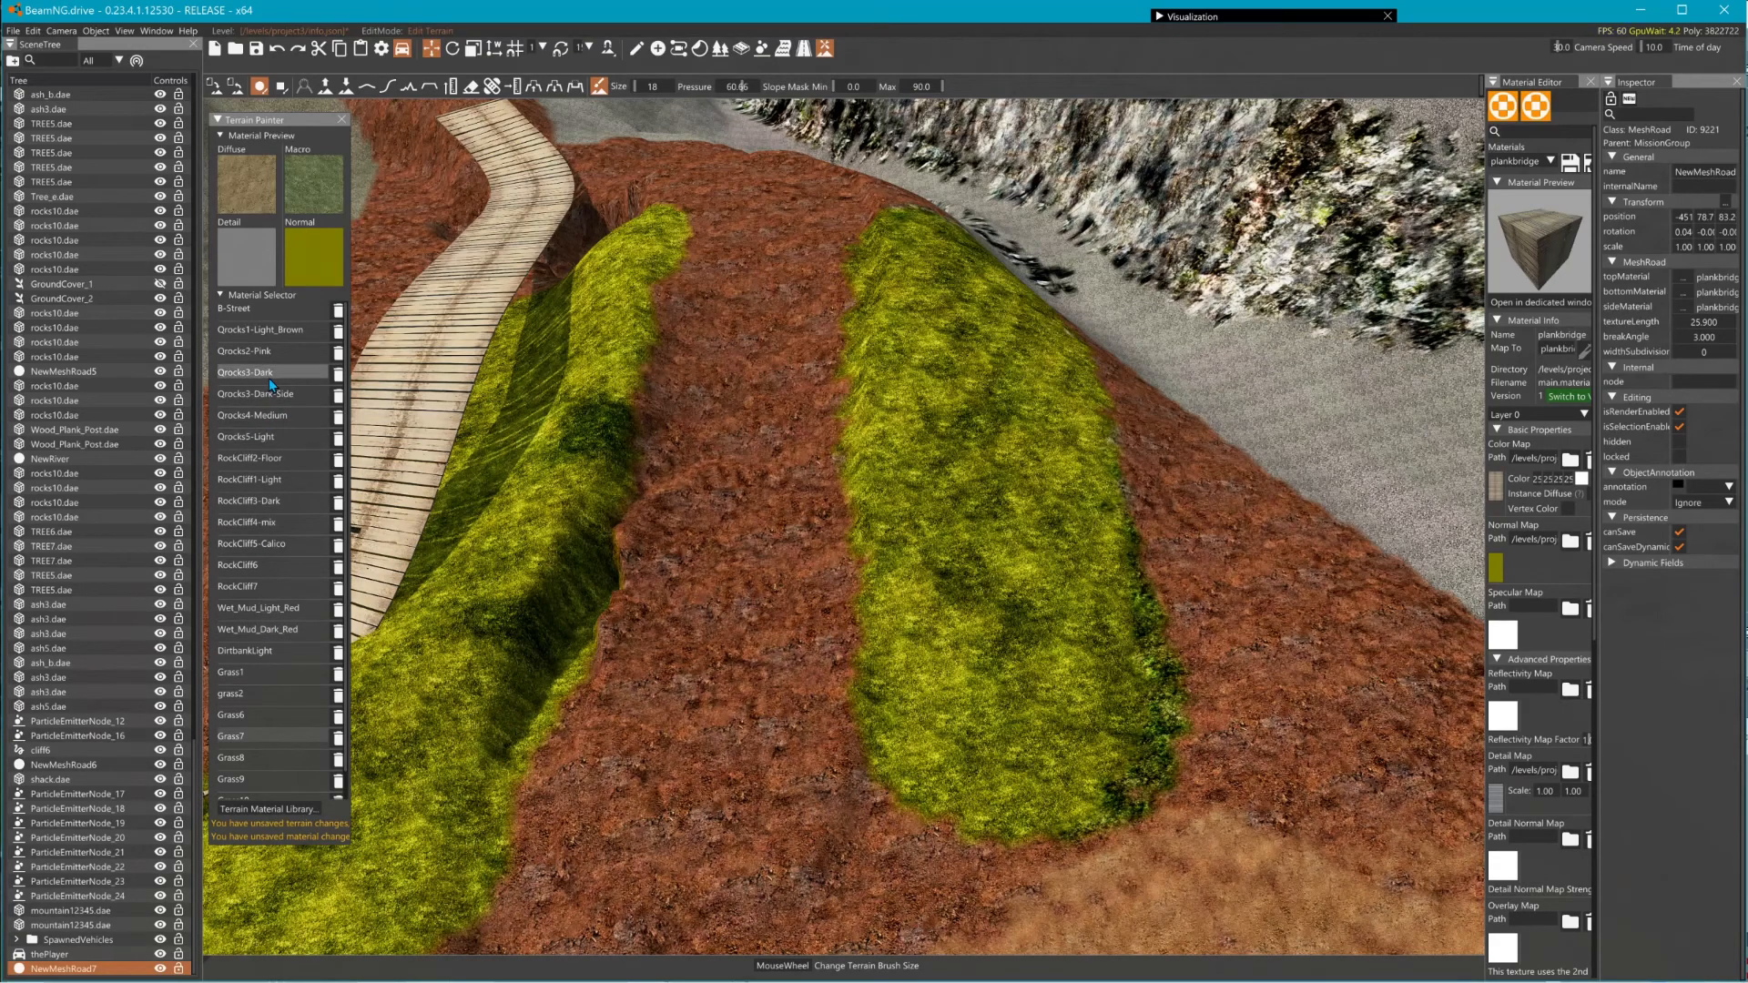
# - Paint a Qrocks4-Medium gravel strip along the mound between the two grass areas
pyautogui.click(273, 416)
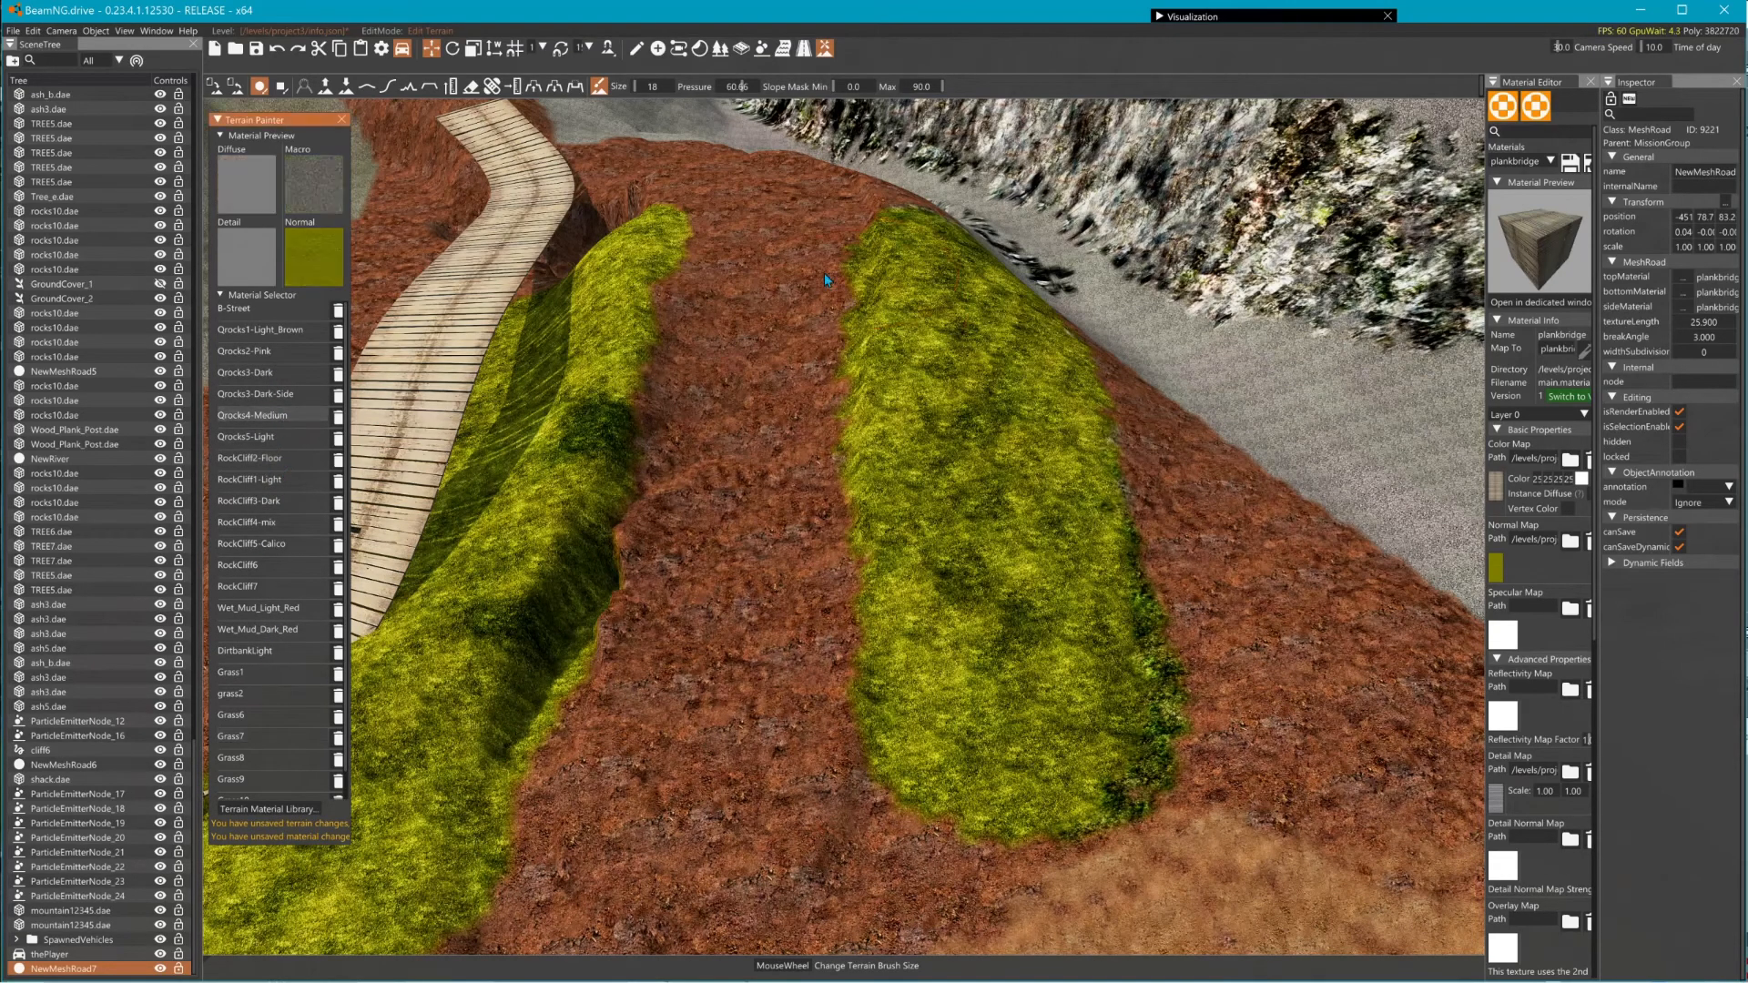
pyautogui.moveTo(756, 301)
pyautogui.mouseDown()
pyautogui.moveTo(752, 466)
pyautogui.moveTo(702, 655)
pyautogui.mouseUp()
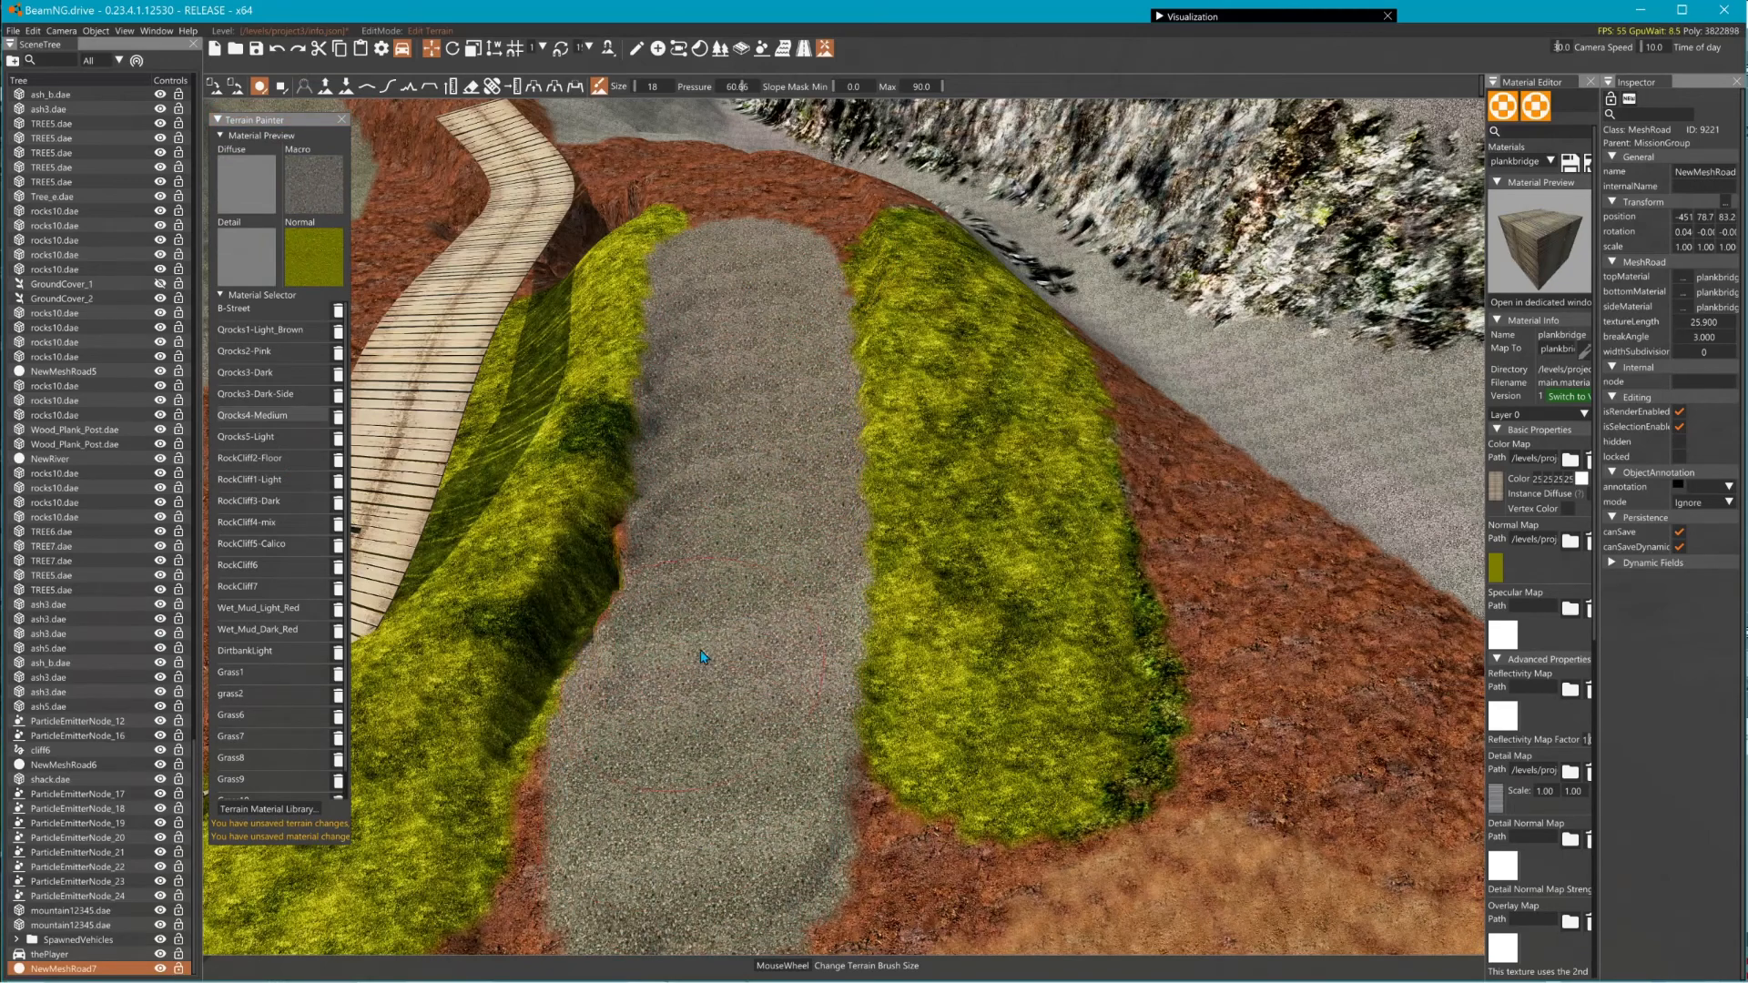
pyautogui.moveTo(684, 718)
pyautogui.mouseDown()
pyautogui.moveTo(592, 537)
pyautogui.moveTo(774, 271)
pyautogui.moveTo(715, 182)
pyautogui.mouseUp()
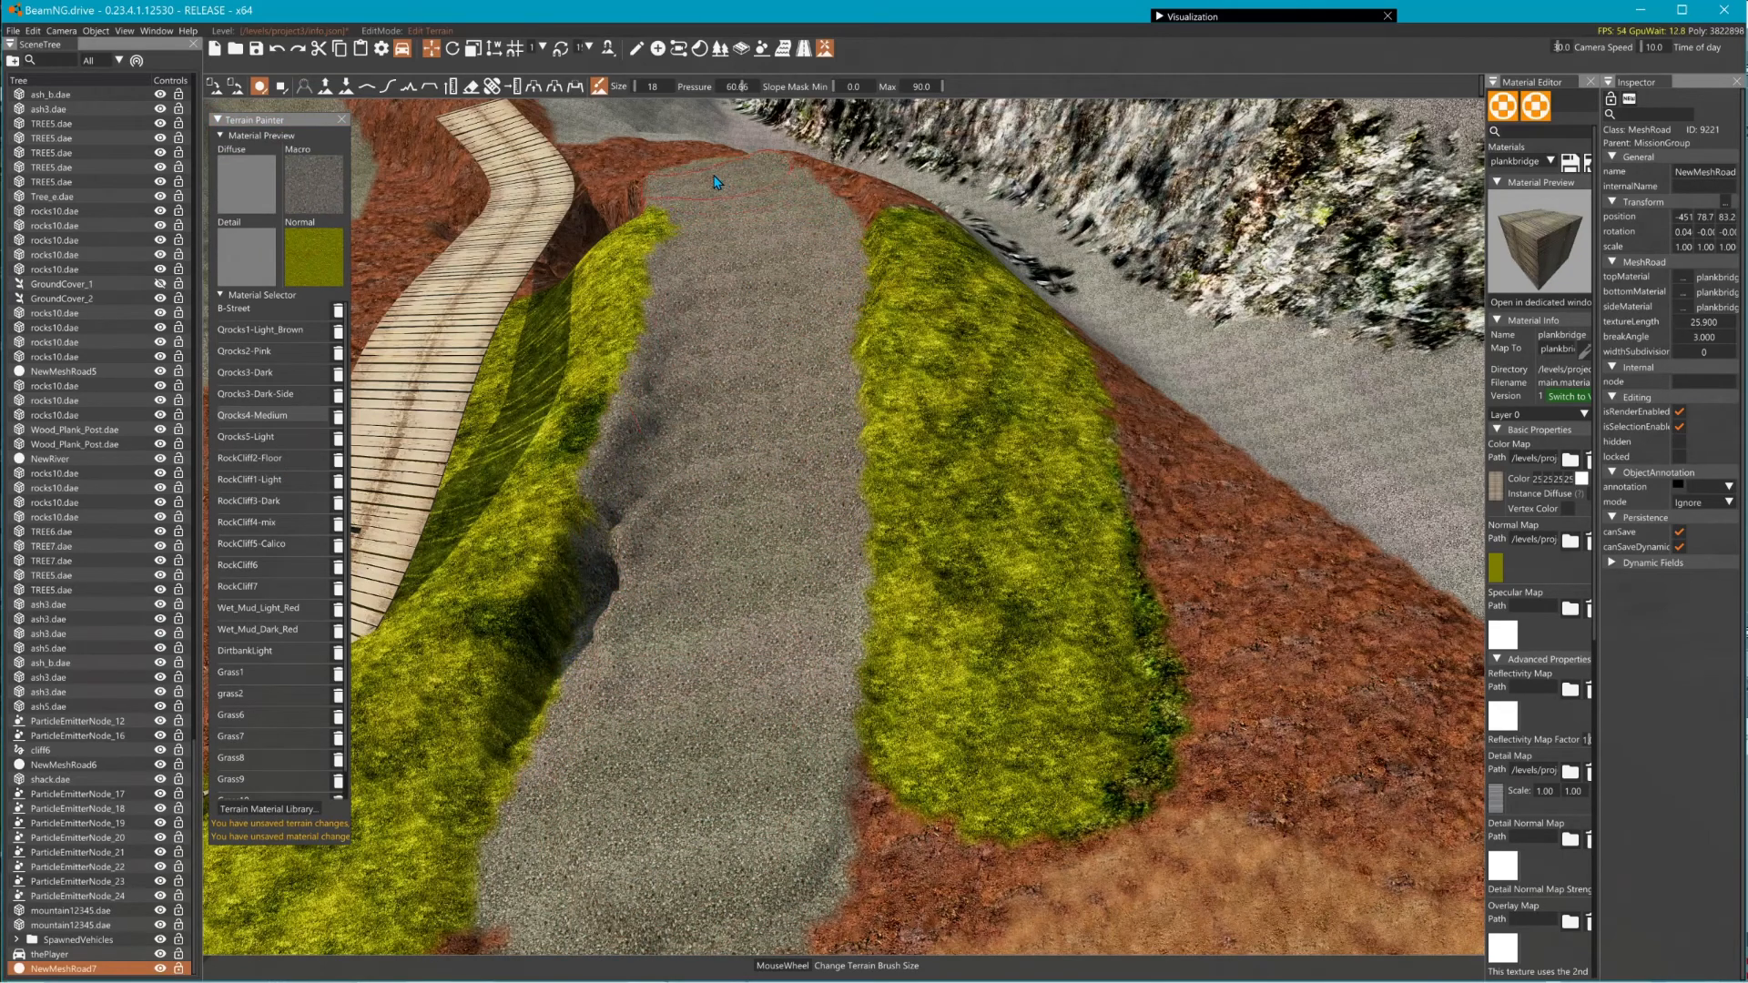
# - Smooth the gravel strip's surface and edge at brush size 4
pyautogui.moveTo(813, 248)
pyautogui.mouseDown(button='right')
pyautogui.moveTo(1020, 628)
pyautogui.moveTo(820, 226)
pyautogui.mouseUp(button='right')
pyautogui.press('w')
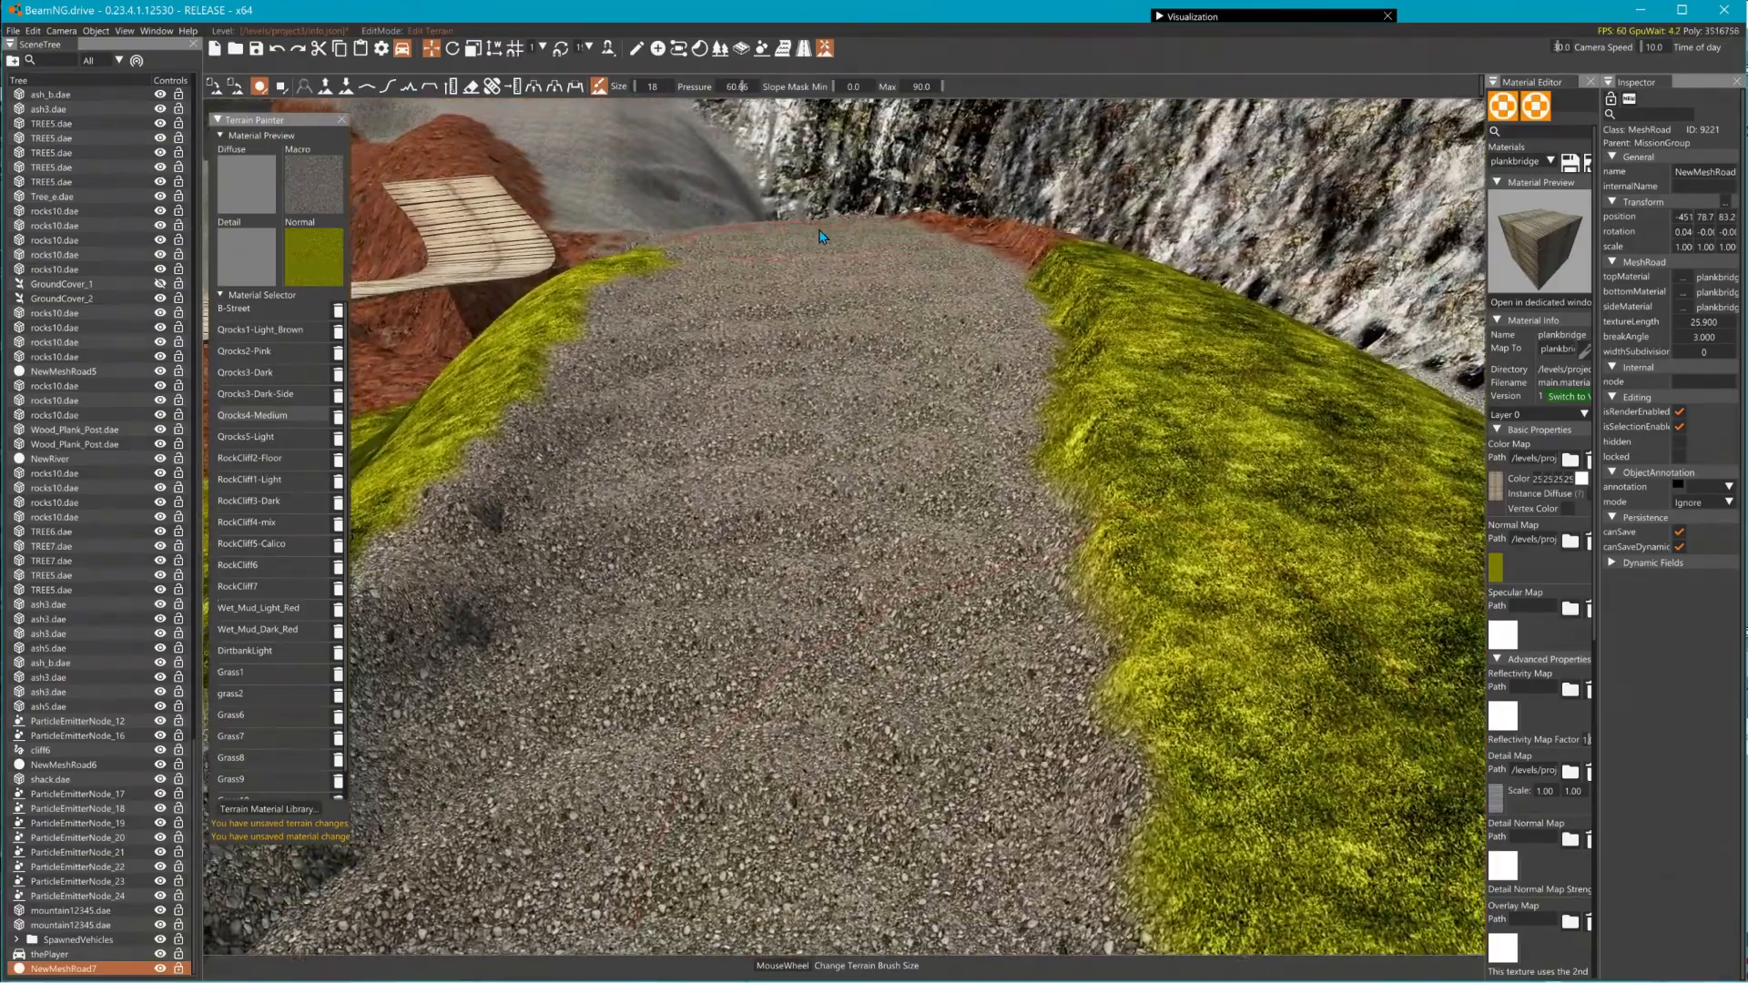
pyautogui.press('s')
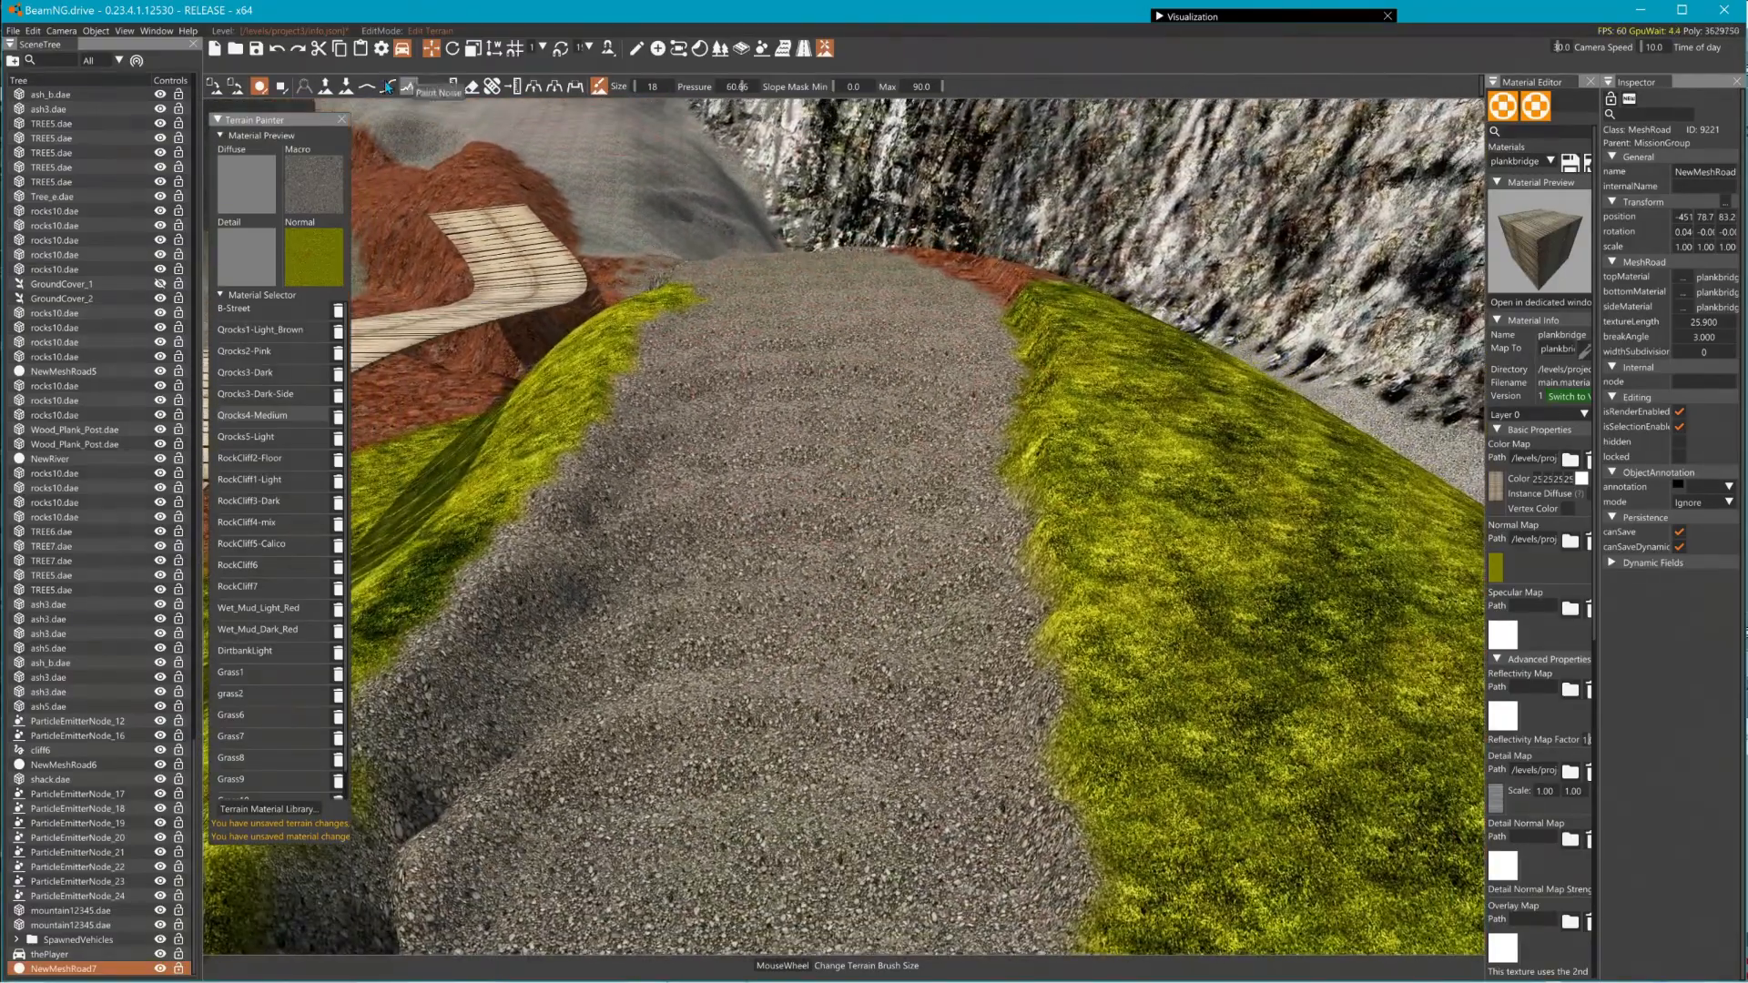
pyautogui.click(368, 86)
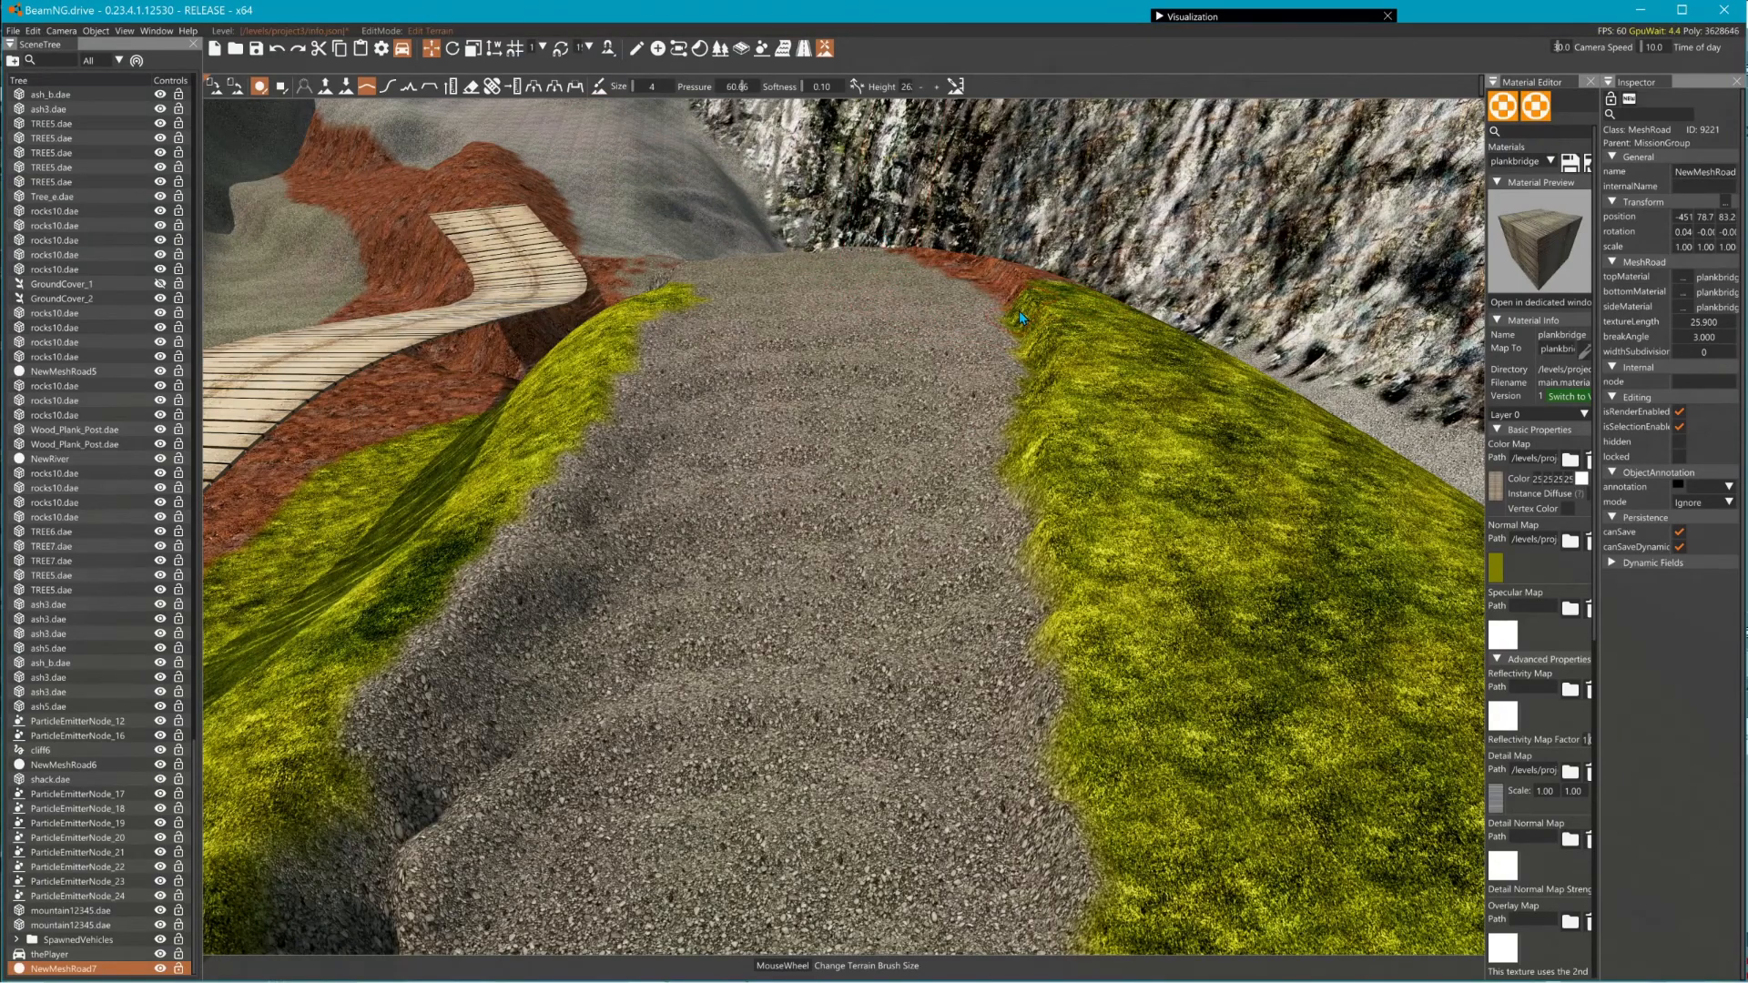
pyautogui.scroll(-4, 1019, 310)
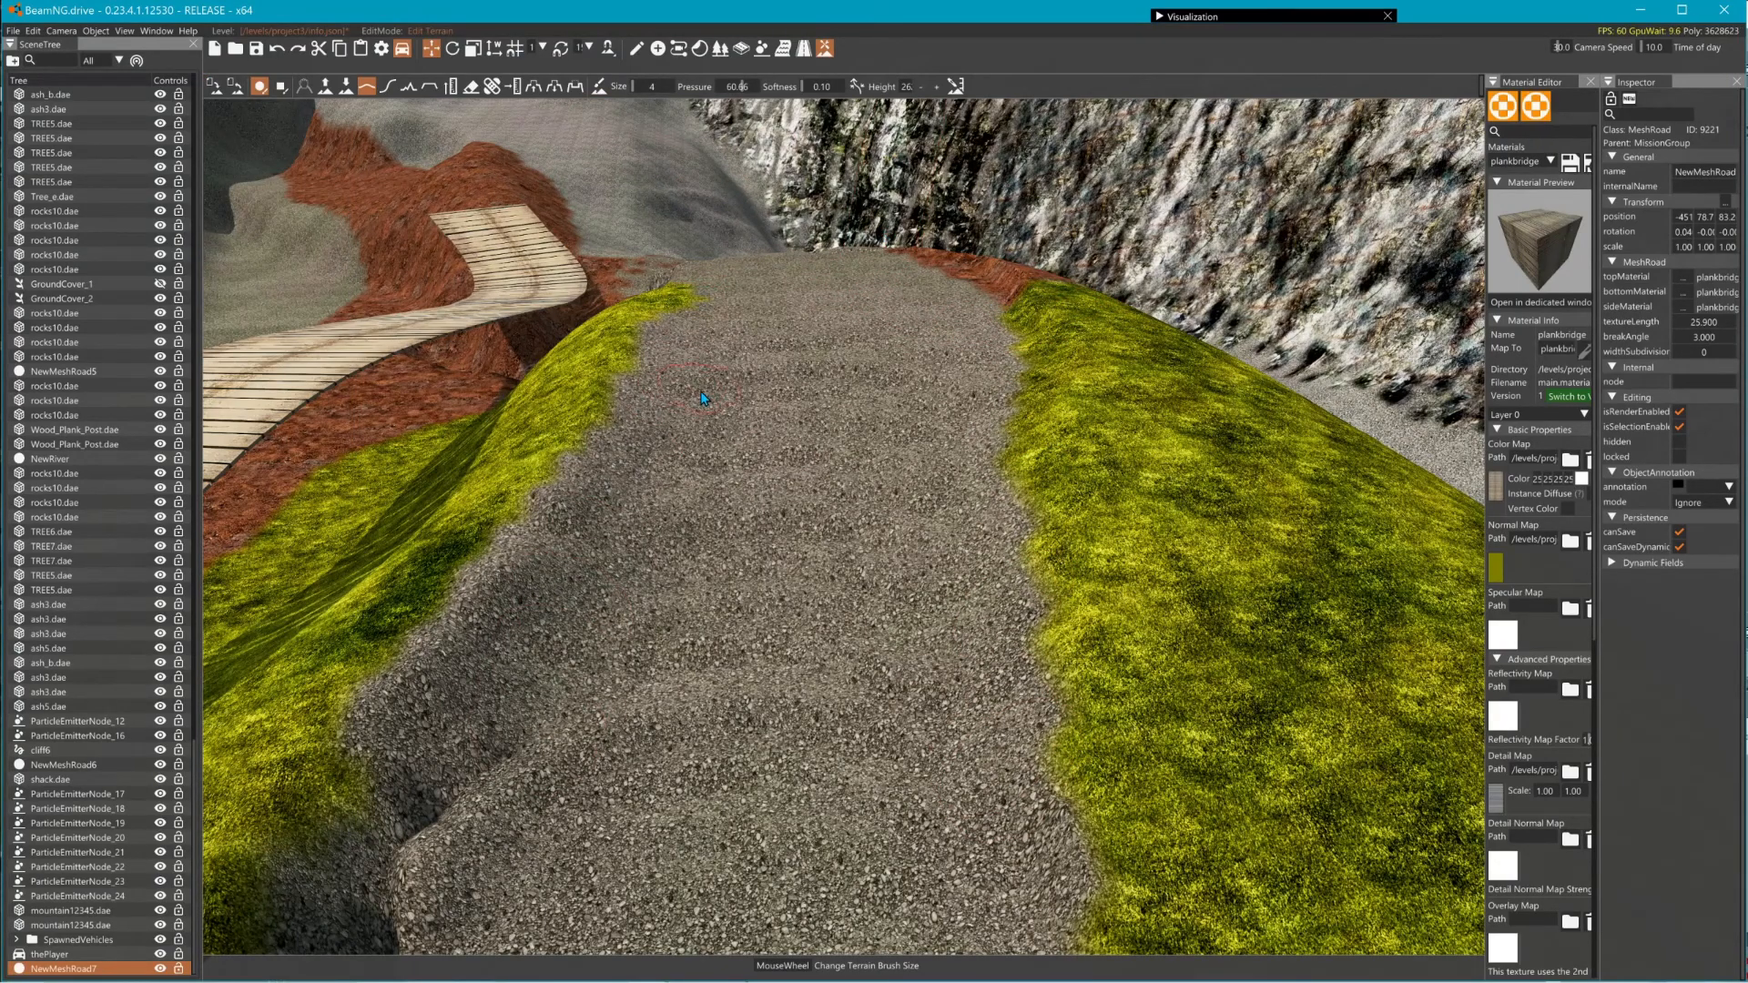
pyautogui.press('s')
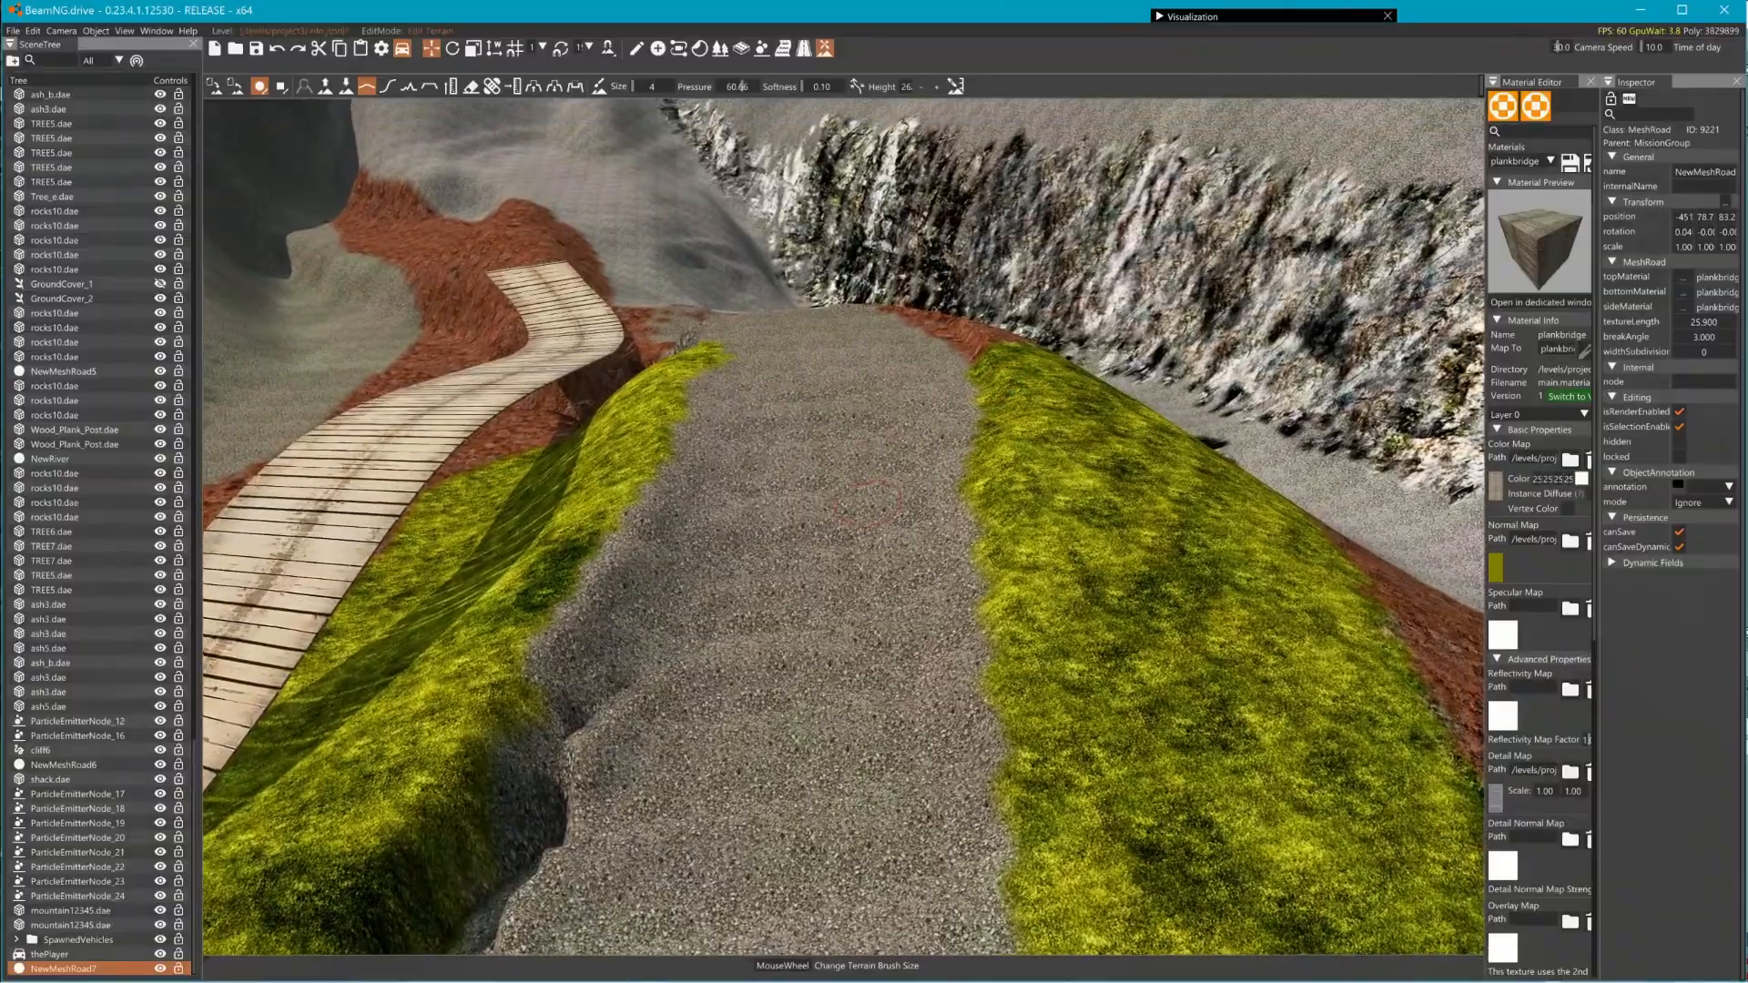
# - Align the terrain up to the underside of the plank bridge at brush size 24
pyautogui.moveTo(870, 503)
pyautogui.mouseDown(button='right')
pyautogui.moveTo(846, 424)
pyautogui.moveTo(692, 424)
pyautogui.moveTo(601, 396)
pyautogui.moveTo(365, 405)
pyautogui.moveTo(291, 378)
pyautogui.moveTo(219, 396)
pyautogui.mouseUp(button='right')
pyautogui.press('w')
pyautogui.press('w')
pyautogui.press('w')
pyautogui.moveTo(705, 173)
pyautogui.mouseDown(button='right')
pyautogui.moveTo(701, 119)
pyautogui.moveTo(728, 182)
pyautogui.mouseUp(button='right')
pyautogui.press('s')
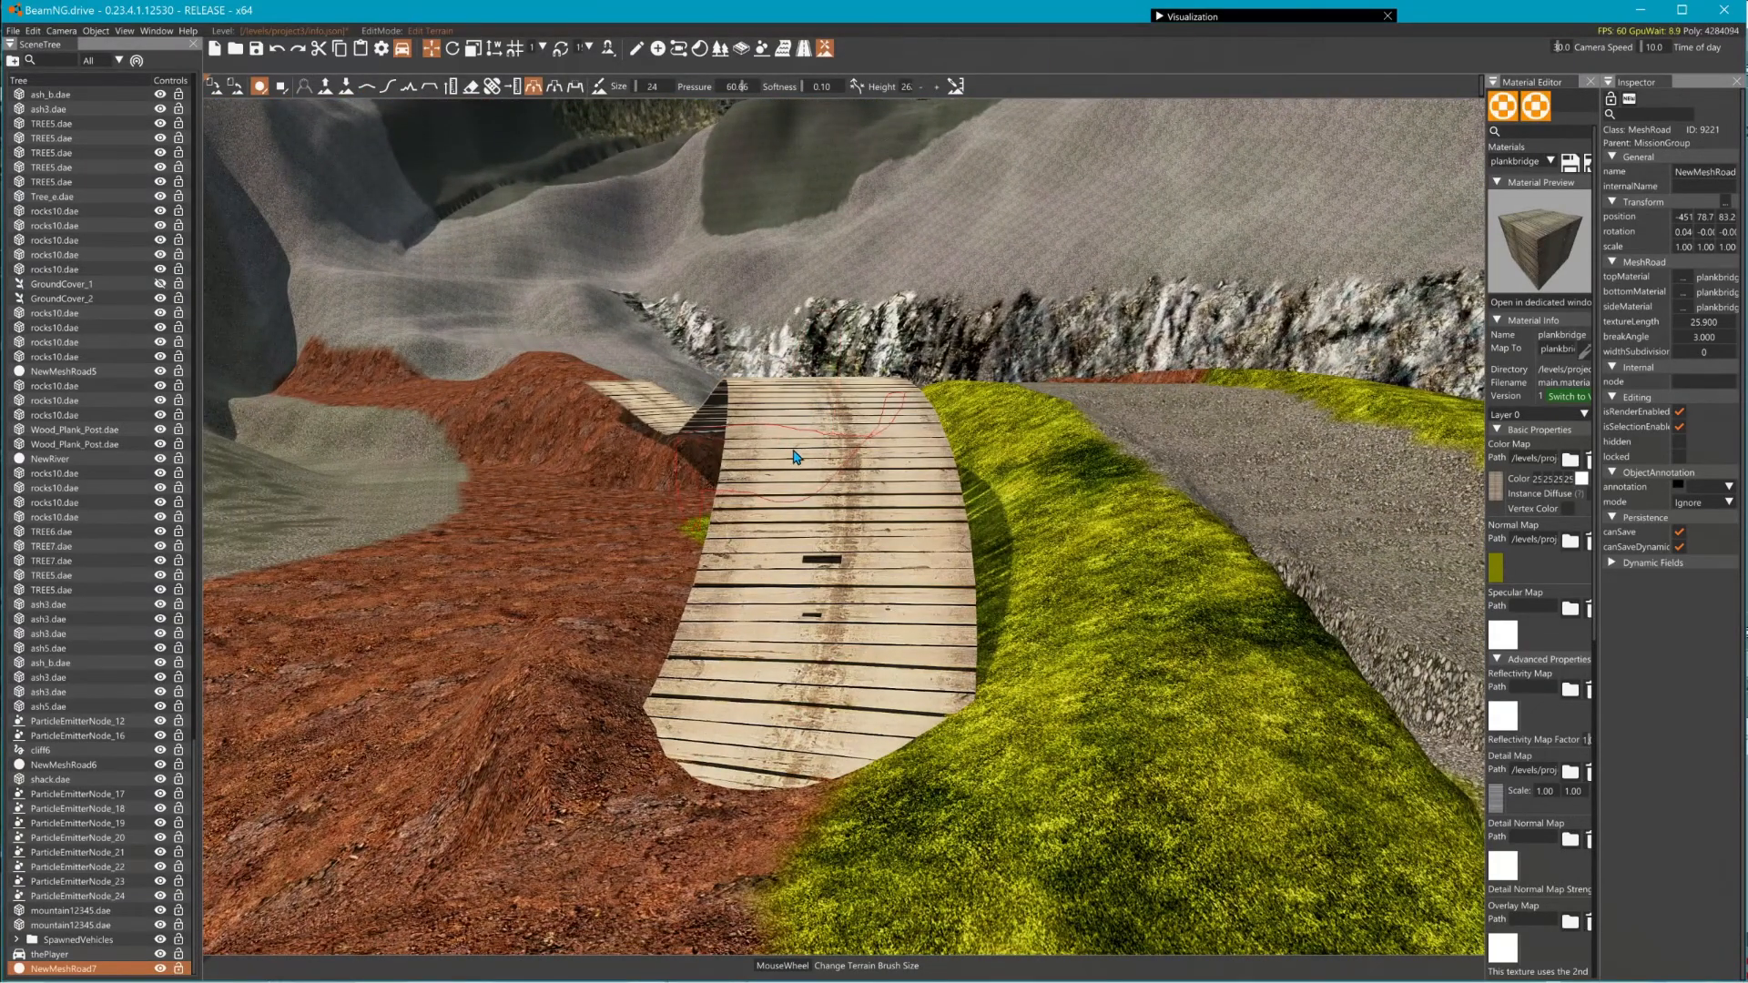
pyautogui.moveTo(796, 443); pyautogui.dragTo(803, 564)
# - Raise the terrain along the open side of the bridge and over its planks at brush size 24
pyautogui.press('a')
pyautogui.moveTo(803, 565)
pyautogui.mouseDown(button='right')
pyautogui.moveTo(938, 566)
pyautogui.moveTo(927, 576)
pyautogui.mouseUp(button='right')
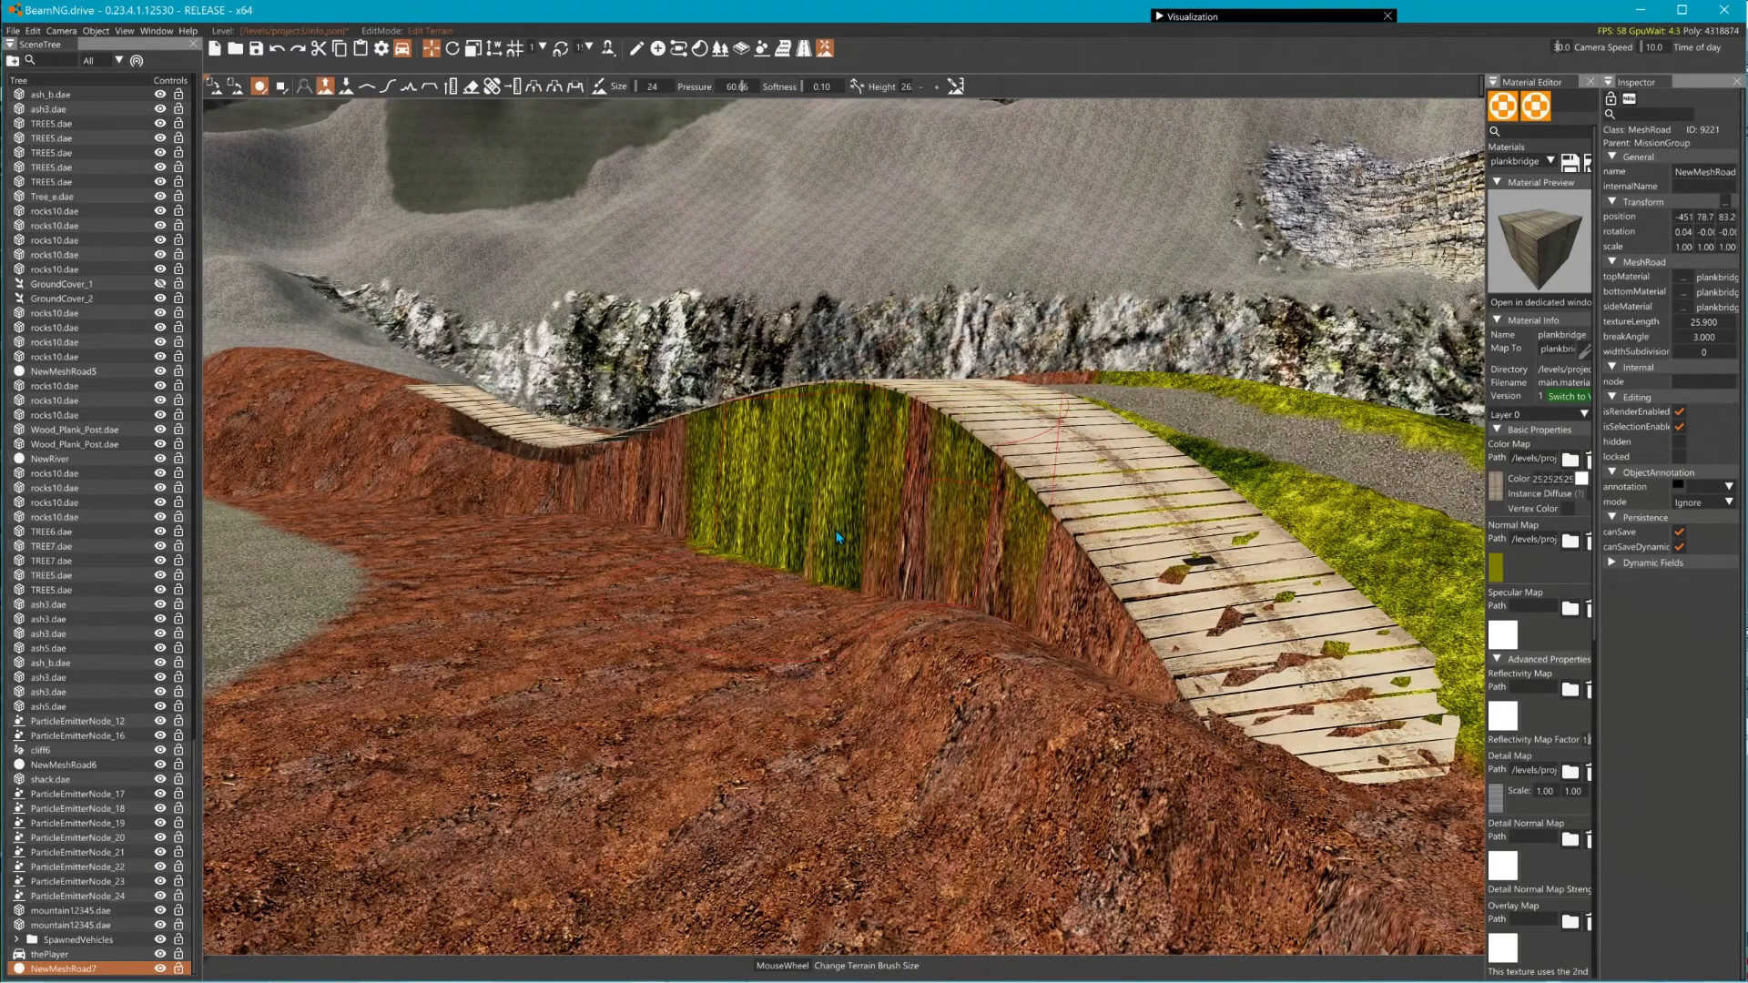
pyautogui.moveTo(836, 536)
pyautogui.mouseDown()
pyautogui.moveTo(823, 474)
pyautogui.moveTo(710, 419)
pyautogui.mouseUp()
pyautogui.moveTo(711, 419)
pyautogui.mouseDown(button='right')
pyautogui.moveTo(608, 335)
pyautogui.moveTo(874, 492)
pyautogui.moveTo(963, 474)
pyautogui.mouseUp(button='right')
pyautogui.press('w')
pyautogui.press('s')
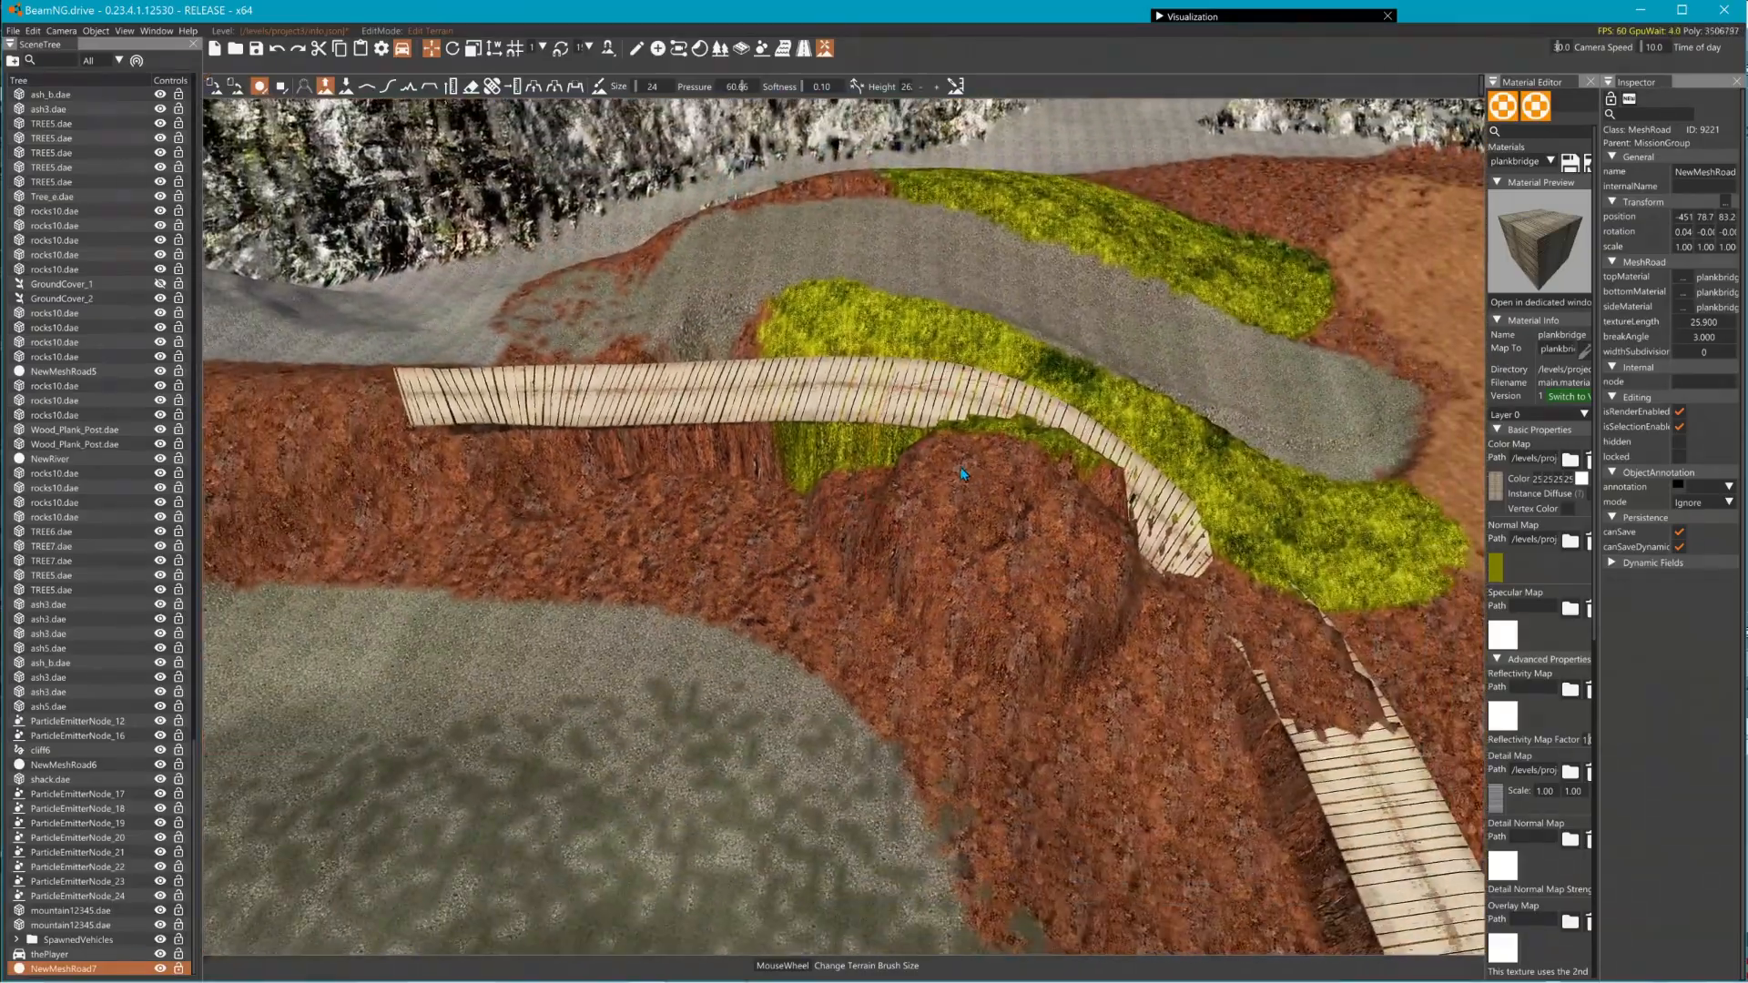
pyautogui.moveTo(963, 474)
pyautogui.mouseDown()
pyautogui.moveTo(369, 455)
pyautogui.moveTo(1093, 576)
pyautogui.moveTo(1047, 655)
pyautogui.moveTo(539, 421)
pyautogui.mouseUp()
pyautogui.moveTo(498, 353)
pyautogui.mouseDown()
pyautogui.moveTo(1008, 396)
pyautogui.moveTo(847, 364)
pyautogui.moveTo(1129, 419)
pyautogui.moveTo(993, 392)
pyautogui.mouseUp()
pyautogui.moveTo(992, 392)
pyautogui.mouseDown(button='right')
pyautogui.moveTo(1229, 437)
pyautogui.moveTo(1201, 292)
pyautogui.moveTo(1047, 246)
pyautogui.moveTo(876, 293)
pyautogui.mouseUp(button='right')
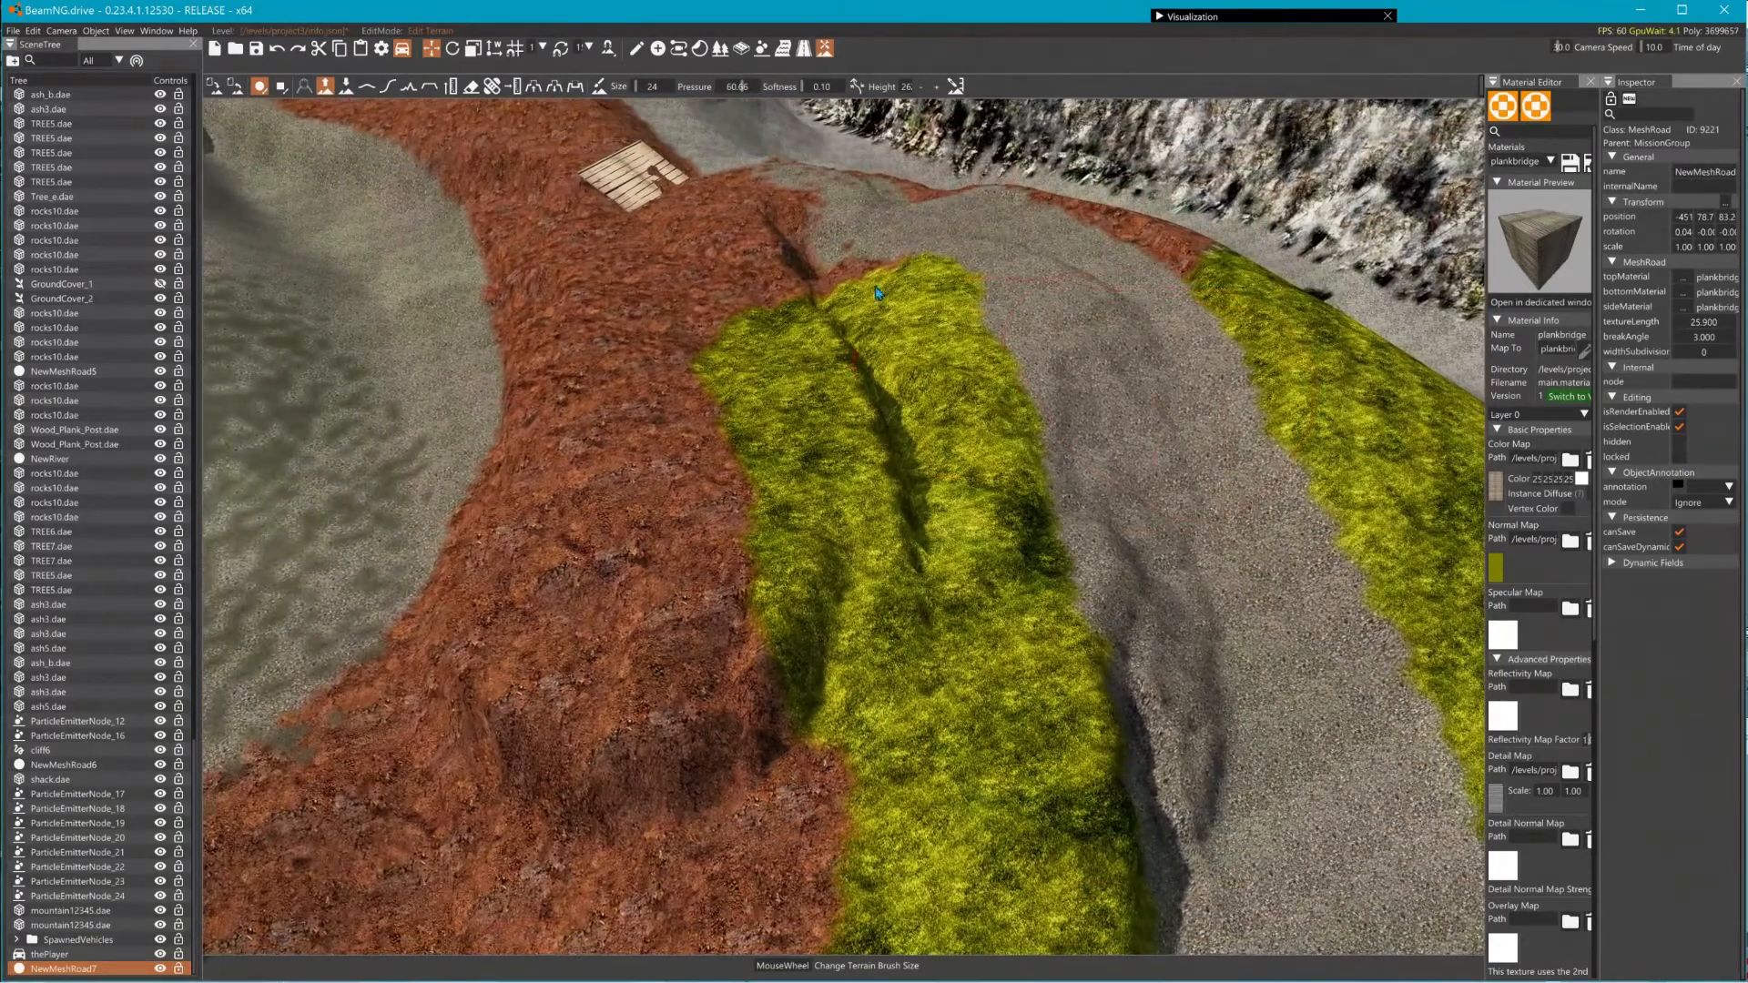
# - Align the terrain covering the planks down to the bridge at brush size 24
pyautogui.click(555, 88)
pyautogui.click(788, 350)
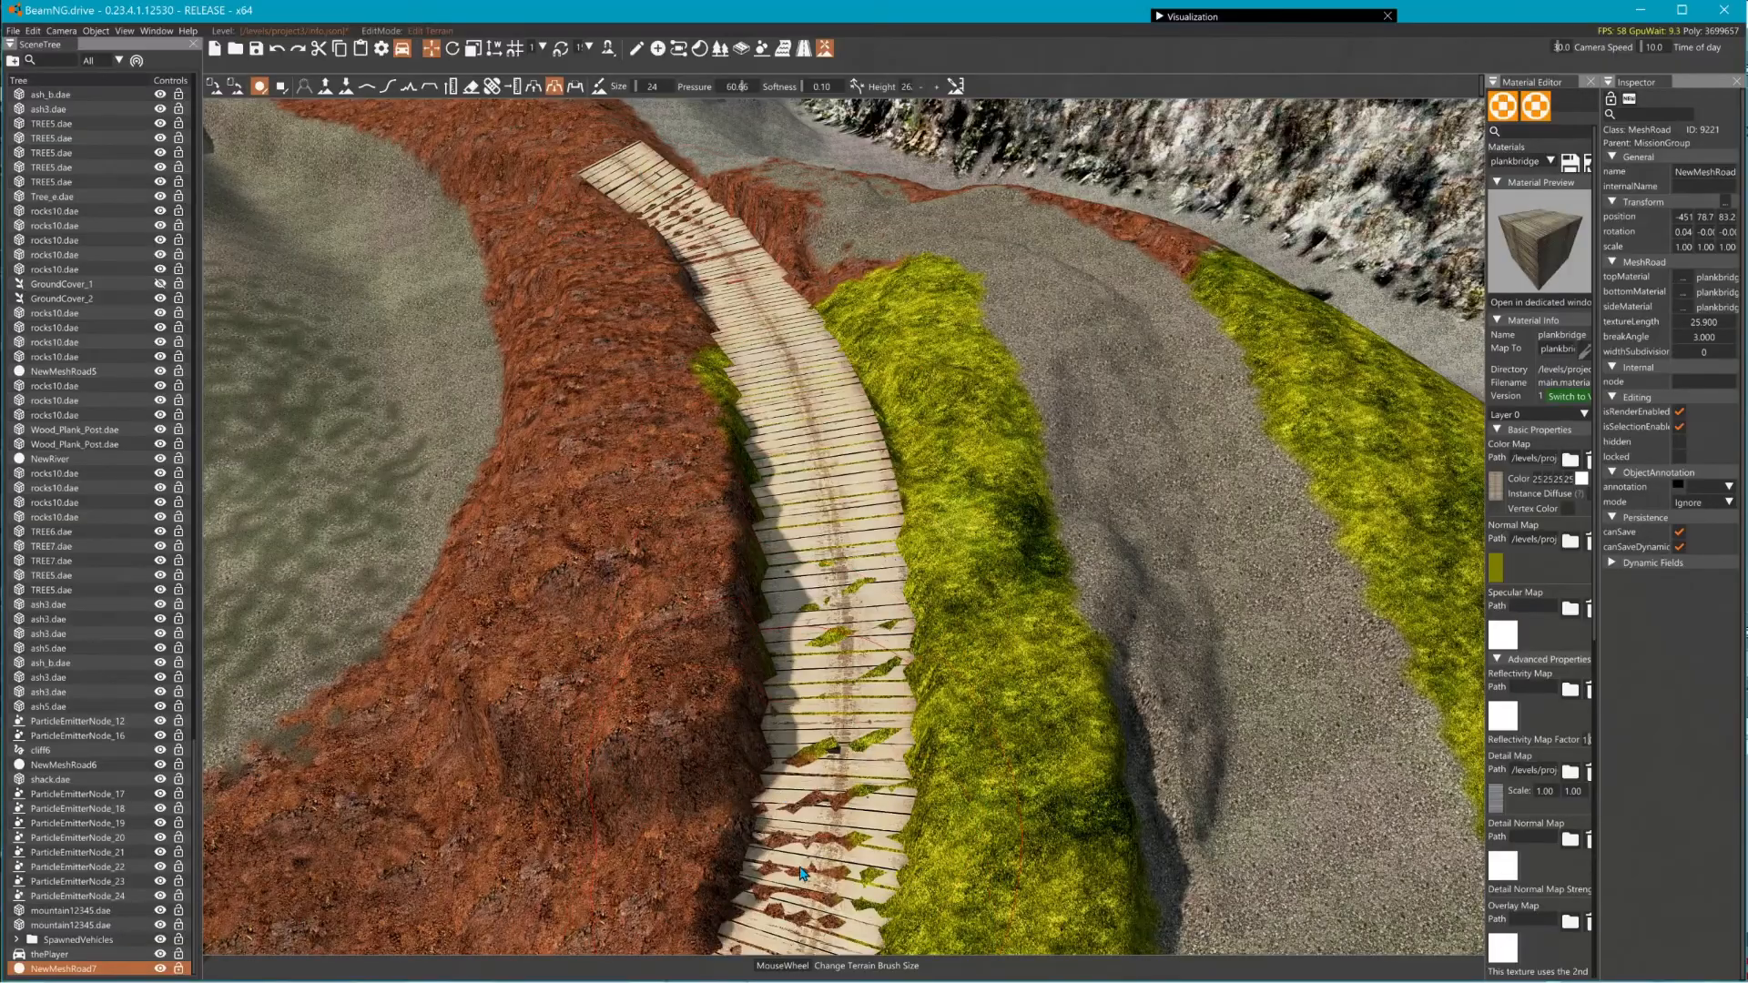
# - Smooth the steep red bank along the bridge at brush size 14
pyautogui.moveTo(802, 874); pyautogui.dragTo(833, 555, button='right')
pyautogui.press('w')
pyautogui.press('w')
pyautogui.press('s')
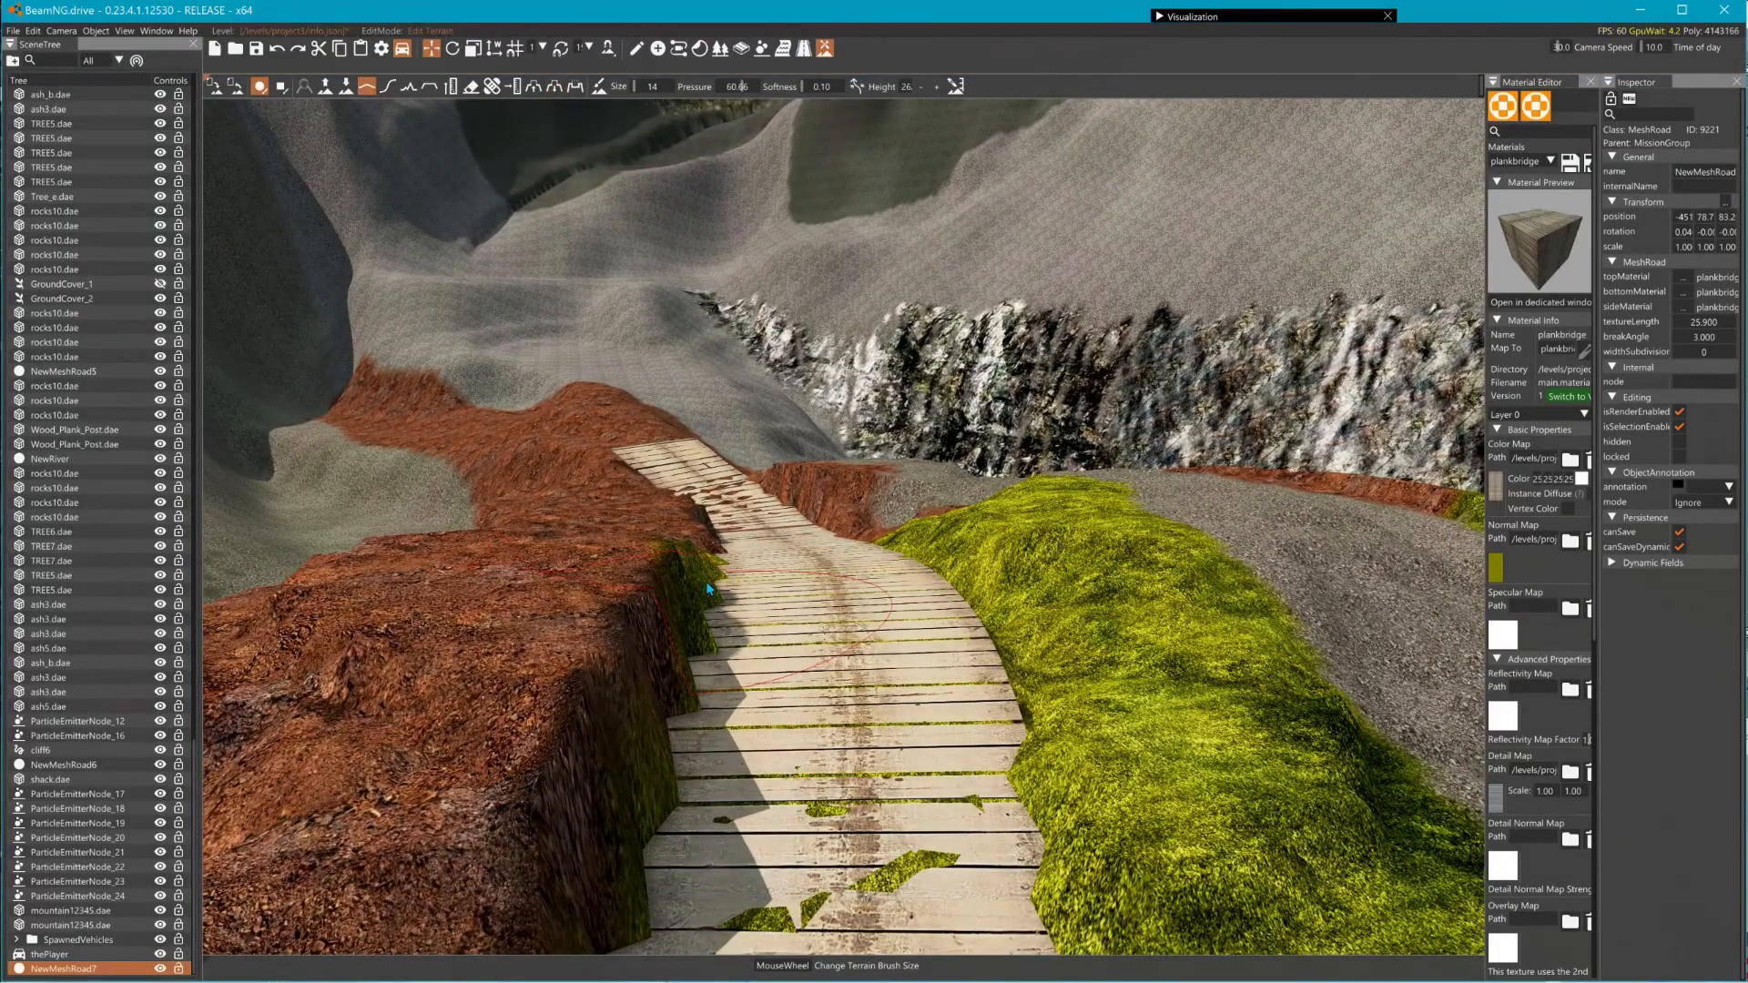
pyautogui.moveTo(706, 584); pyautogui.dragTo(688, 772)
pyautogui.press('s')
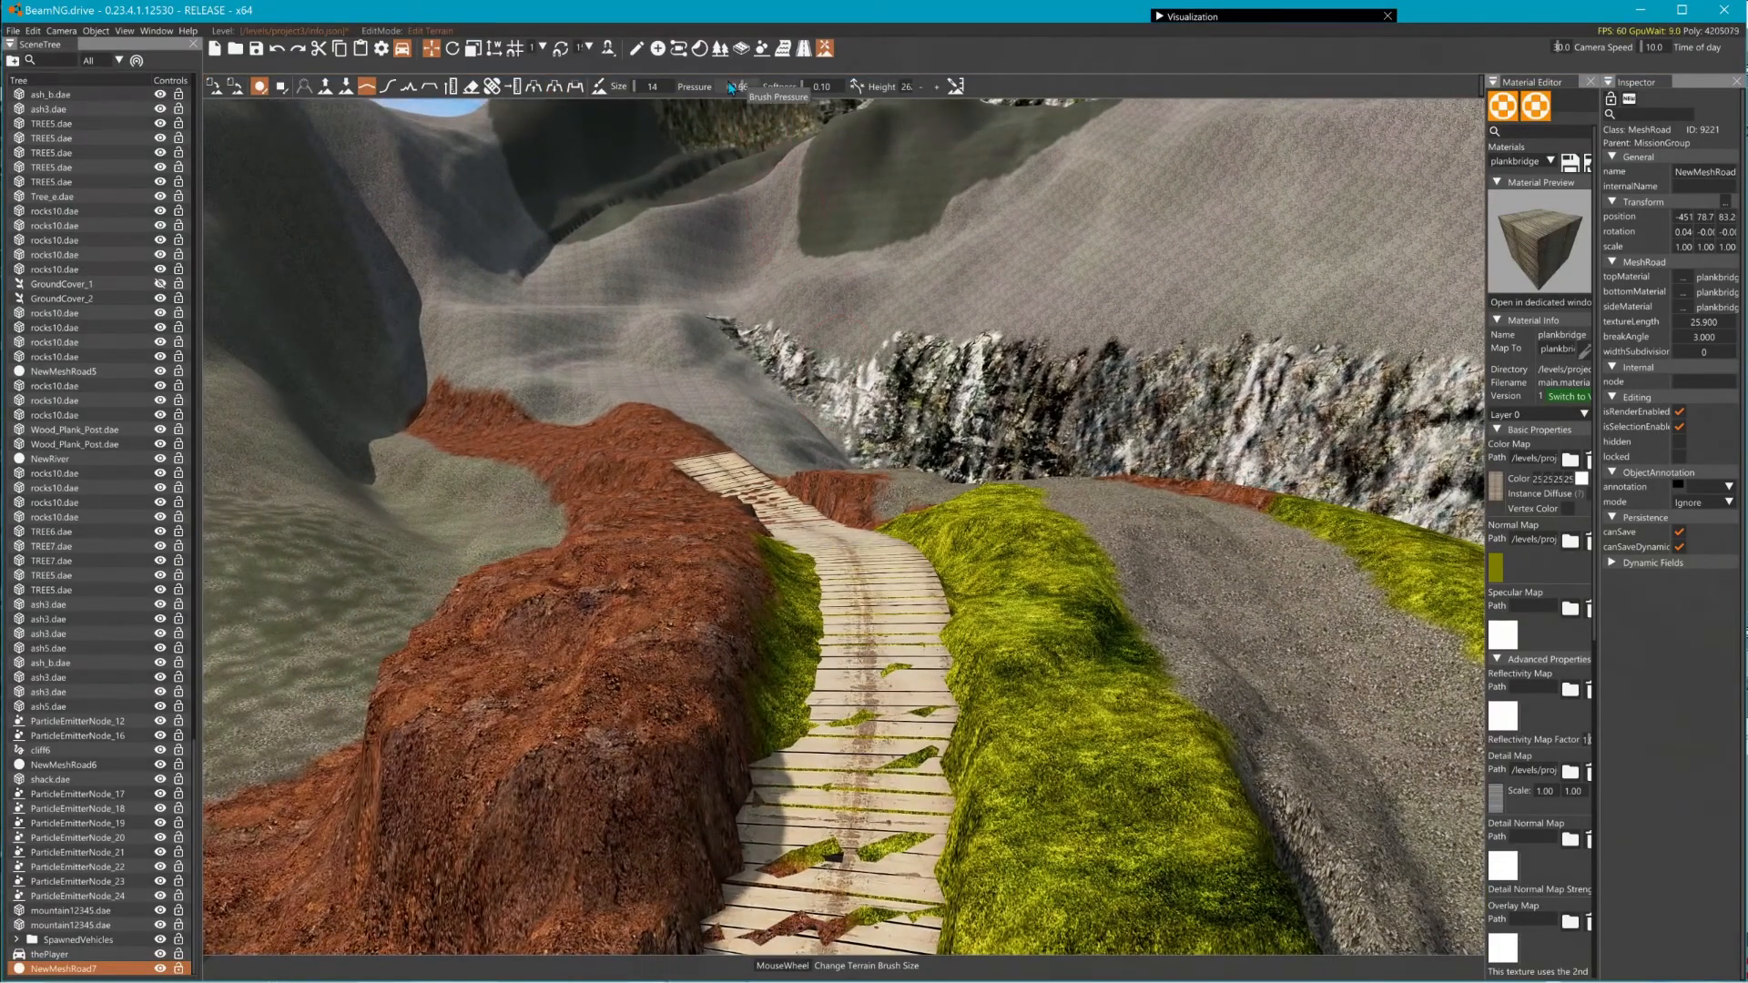
pyautogui.moveTo(770, 564); pyautogui.dragTo(706, 851)
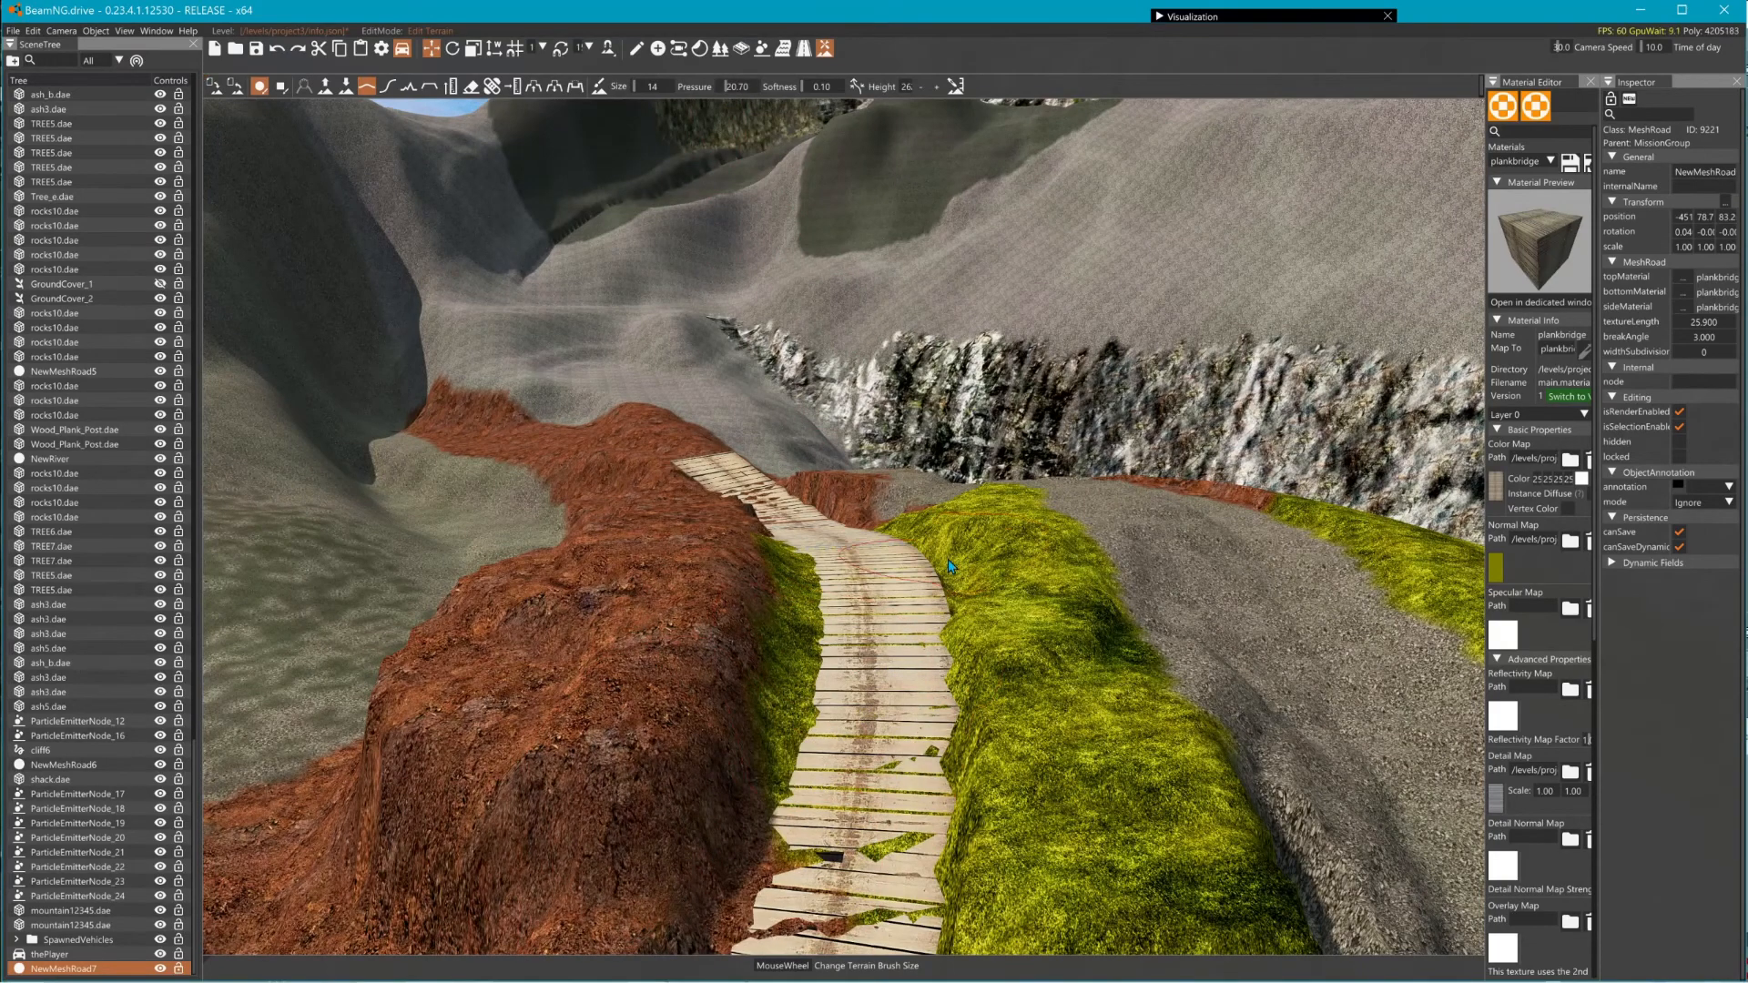
# - Smooth the grassy bank along the planks and the ground near the bridge's far end at brush size 10
pyautogui.moveTo(988, 555); pyautogui.dragTo(1030, 786)
pyautogui.moveTo(961, 559)
pyautogui.mouseDown()
pyautogui.moveTo(1022, 848)
pyautogui.moveTo(1038, 833)
pyautogui.mouseUp()
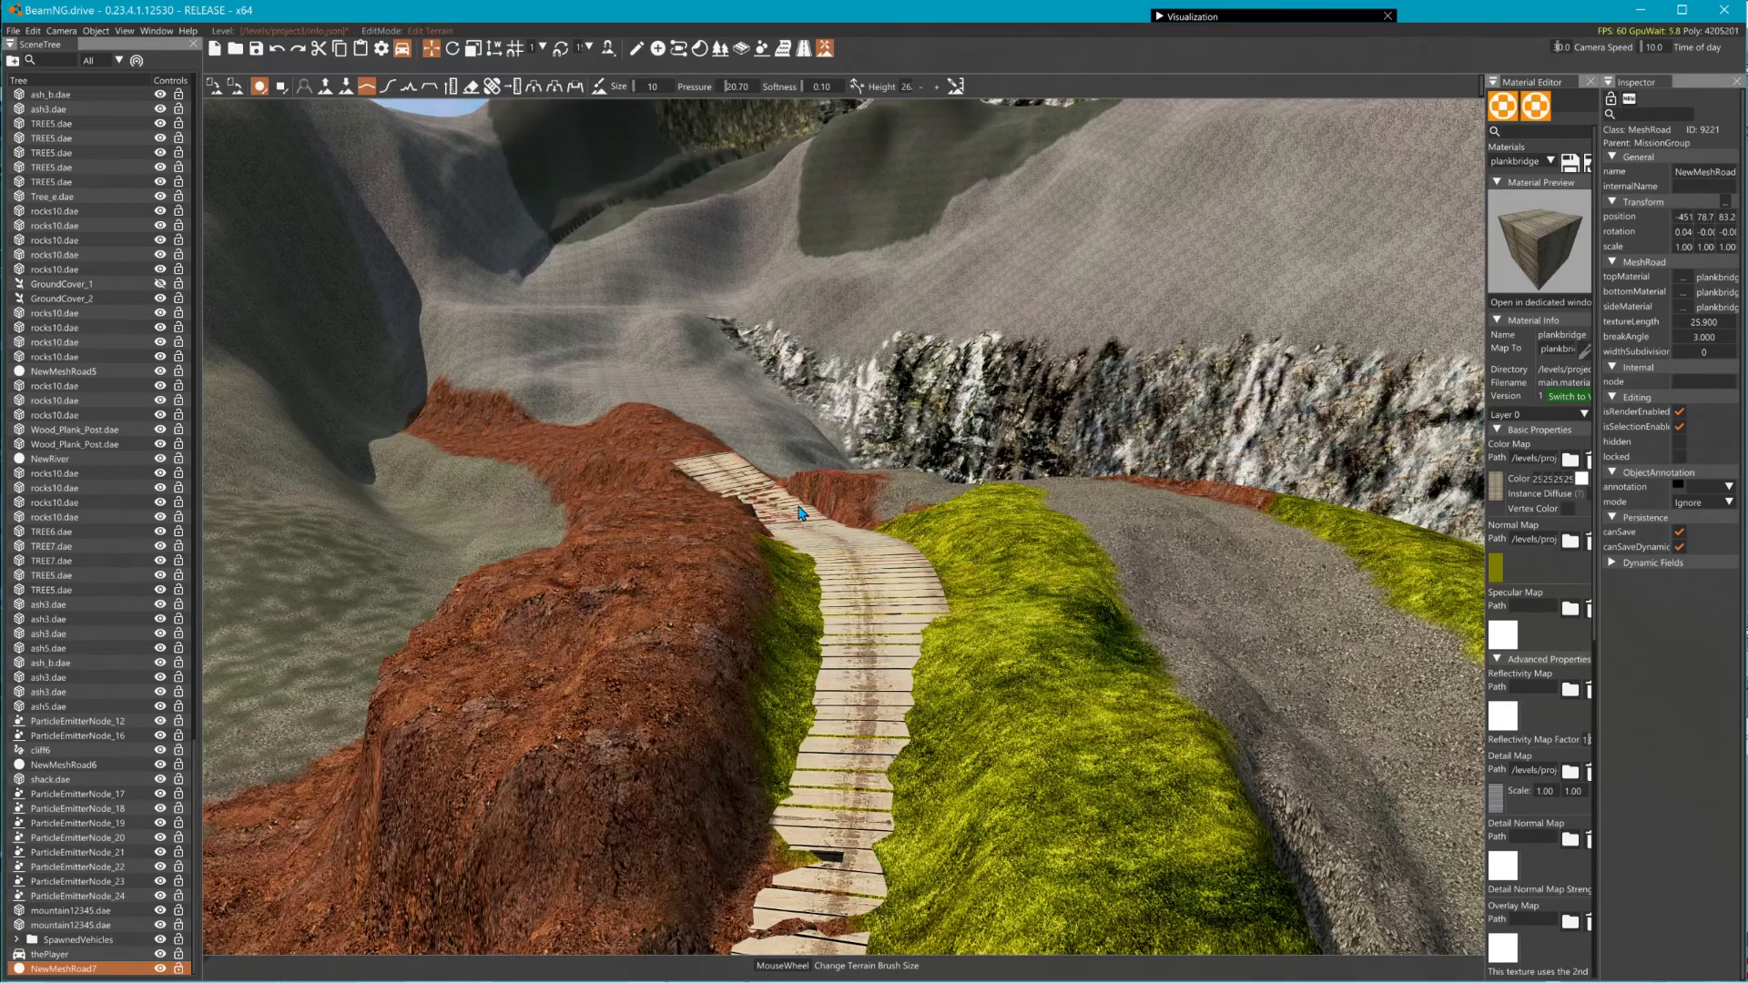
pyautogui.moveTo(799, 511); pyautogui.dragTo(845, 549)
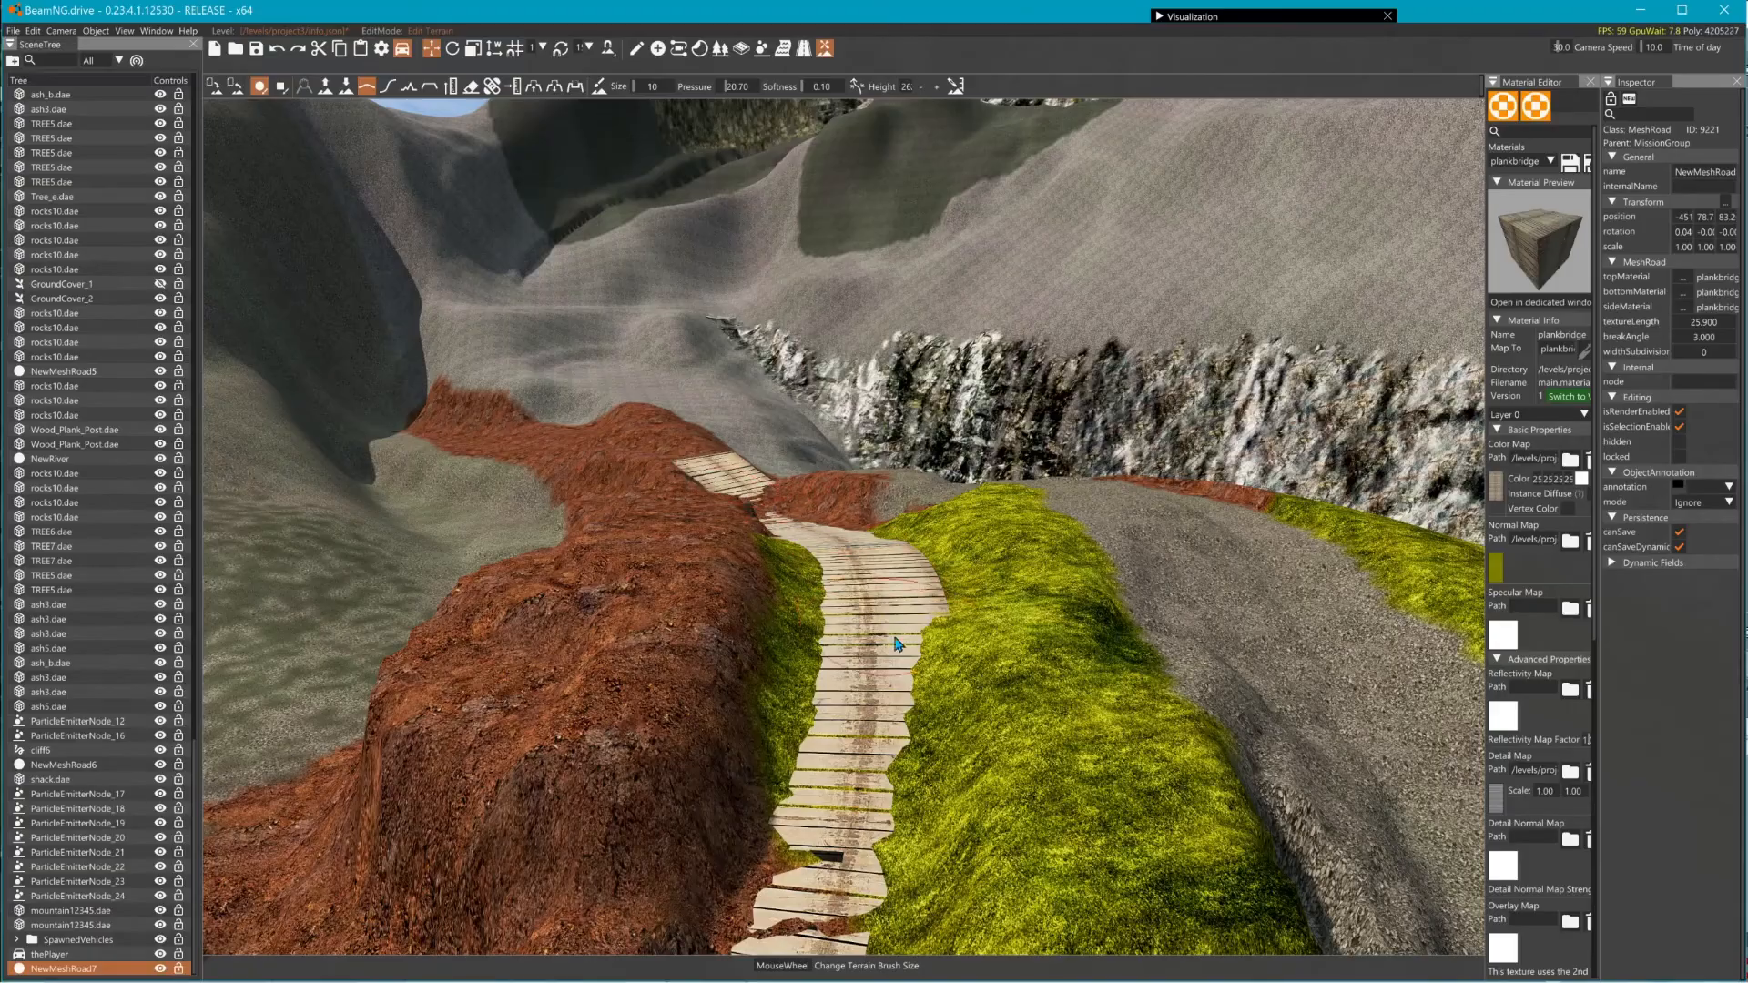
# - Smooth the terrain beside the planks down to the bridge's bend at brush size 10
pyautogui.moveTo(897, 645); pyautogui.dragTo(862, 950)
pyautogui.press('s')
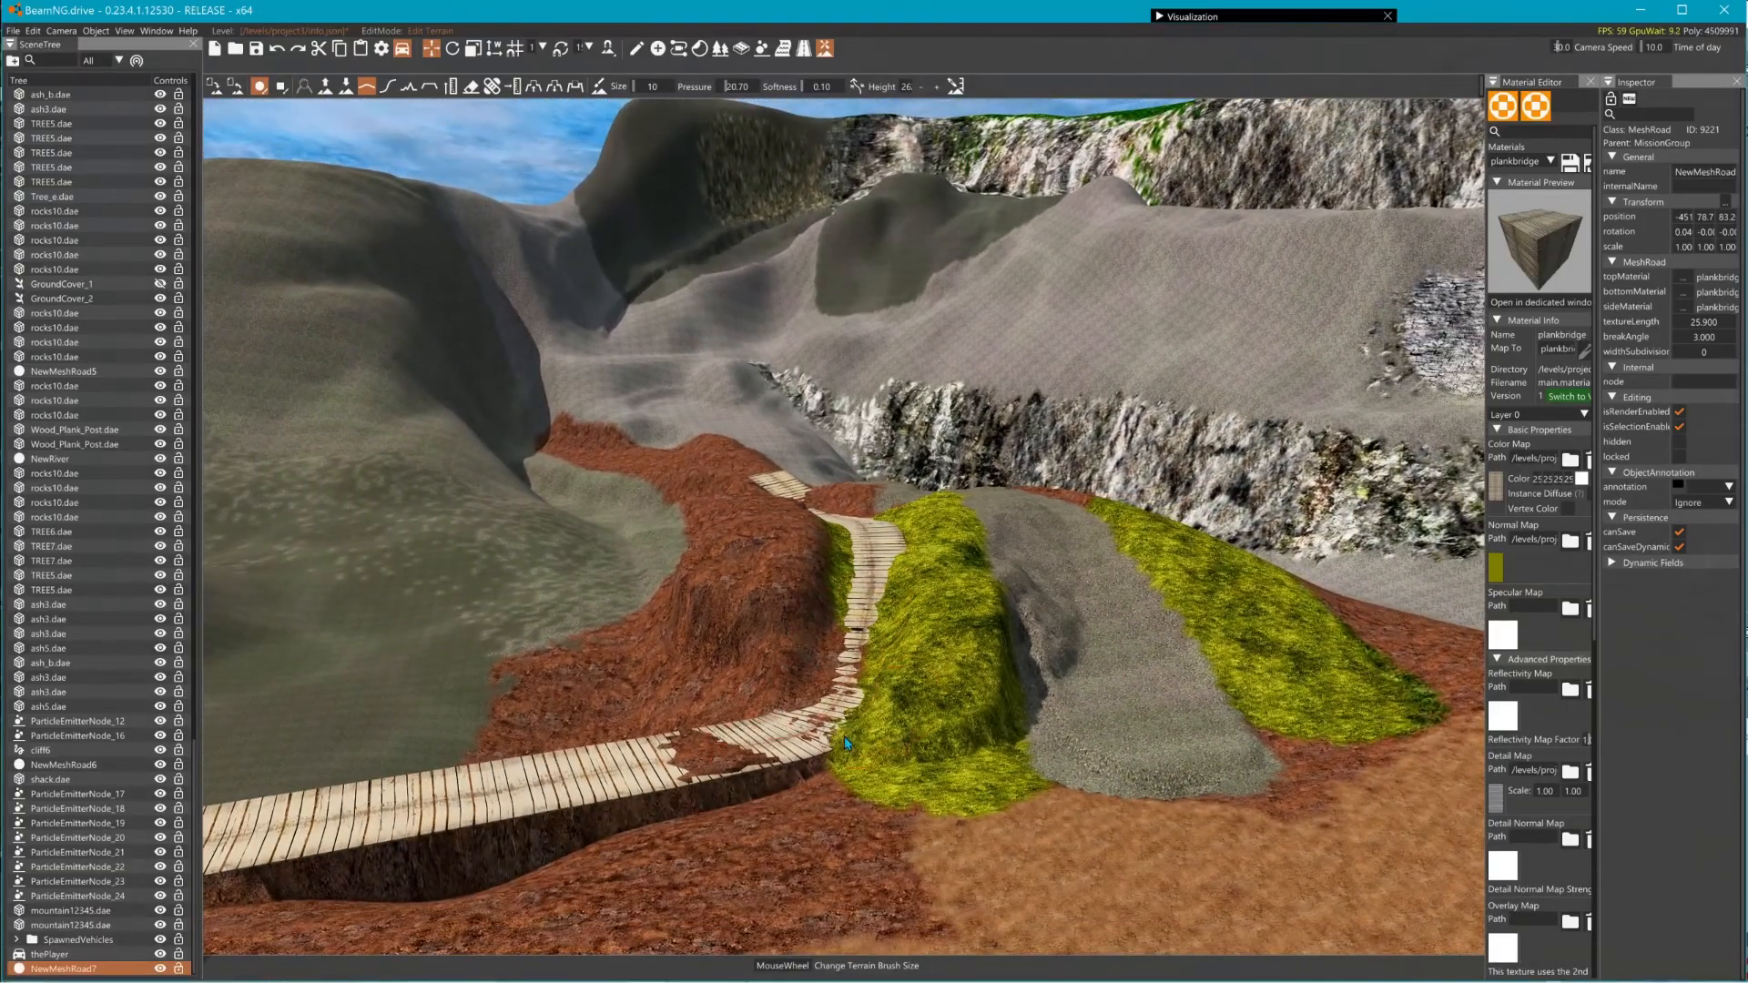
pyautogui.moveTo(845, 742); pyautogui.dragTo(892, 682)
pyautogui.press('w')
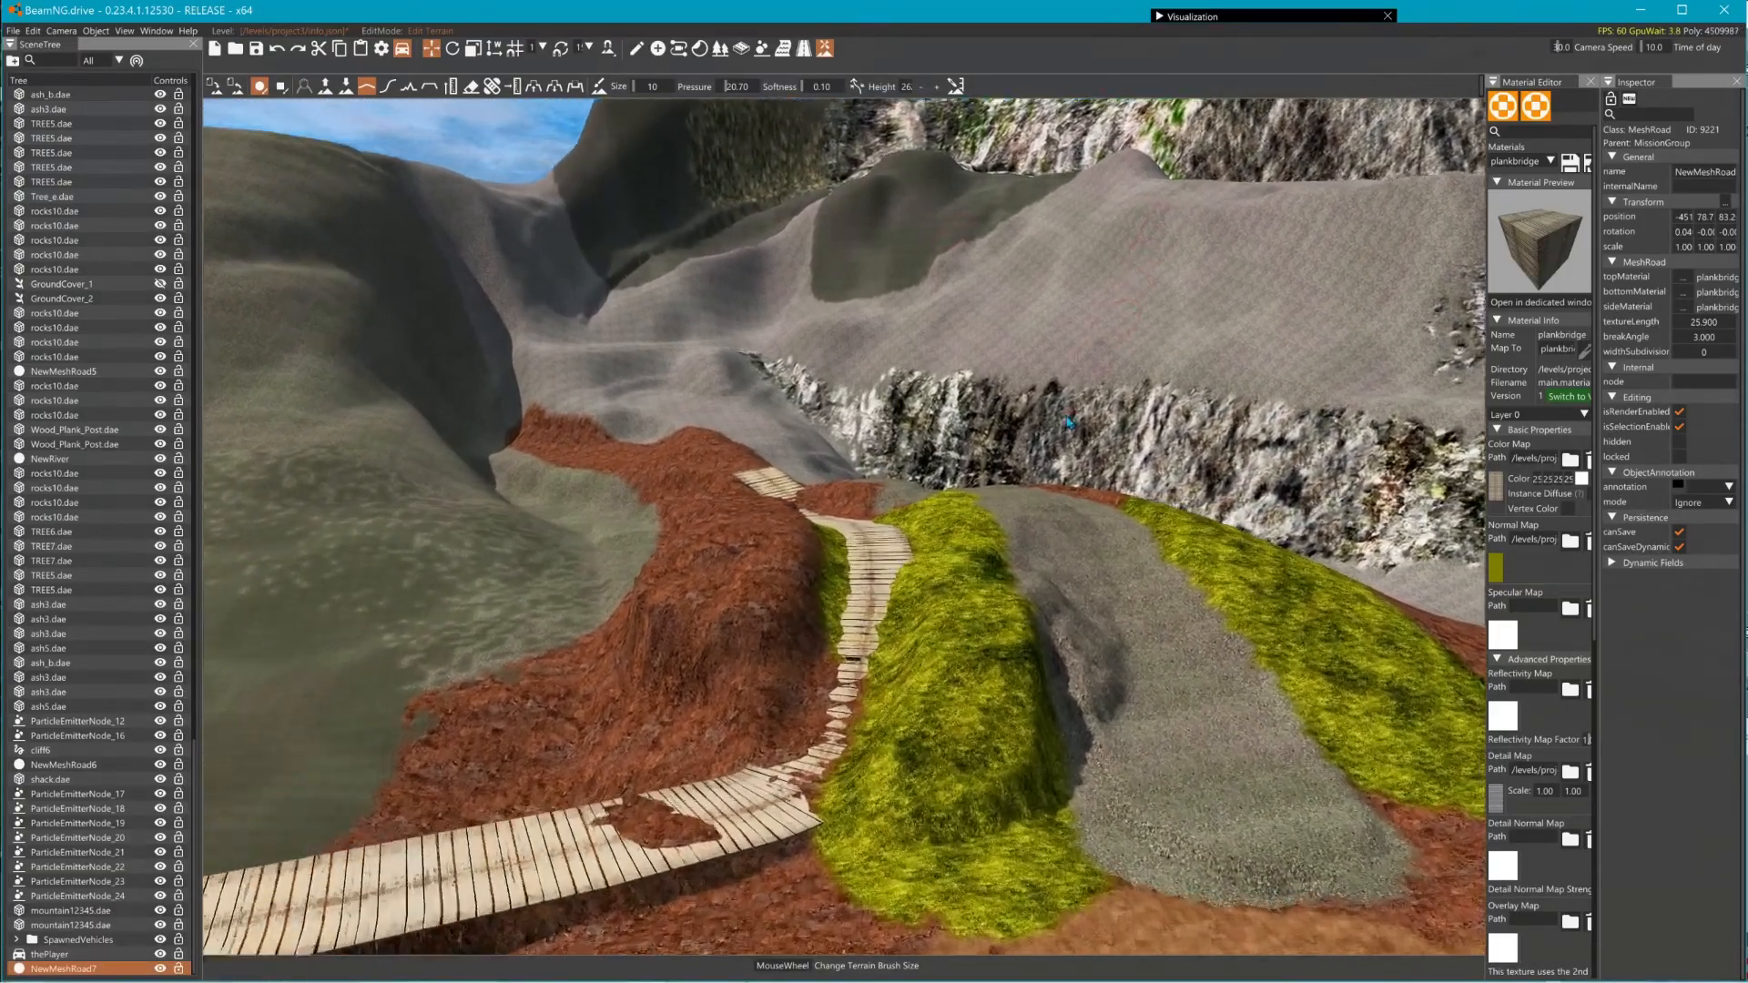
pyautogui.moveTo(938, 409); pyautogui.dragTo(938, 456, button='right')
pyautogui.press('w')
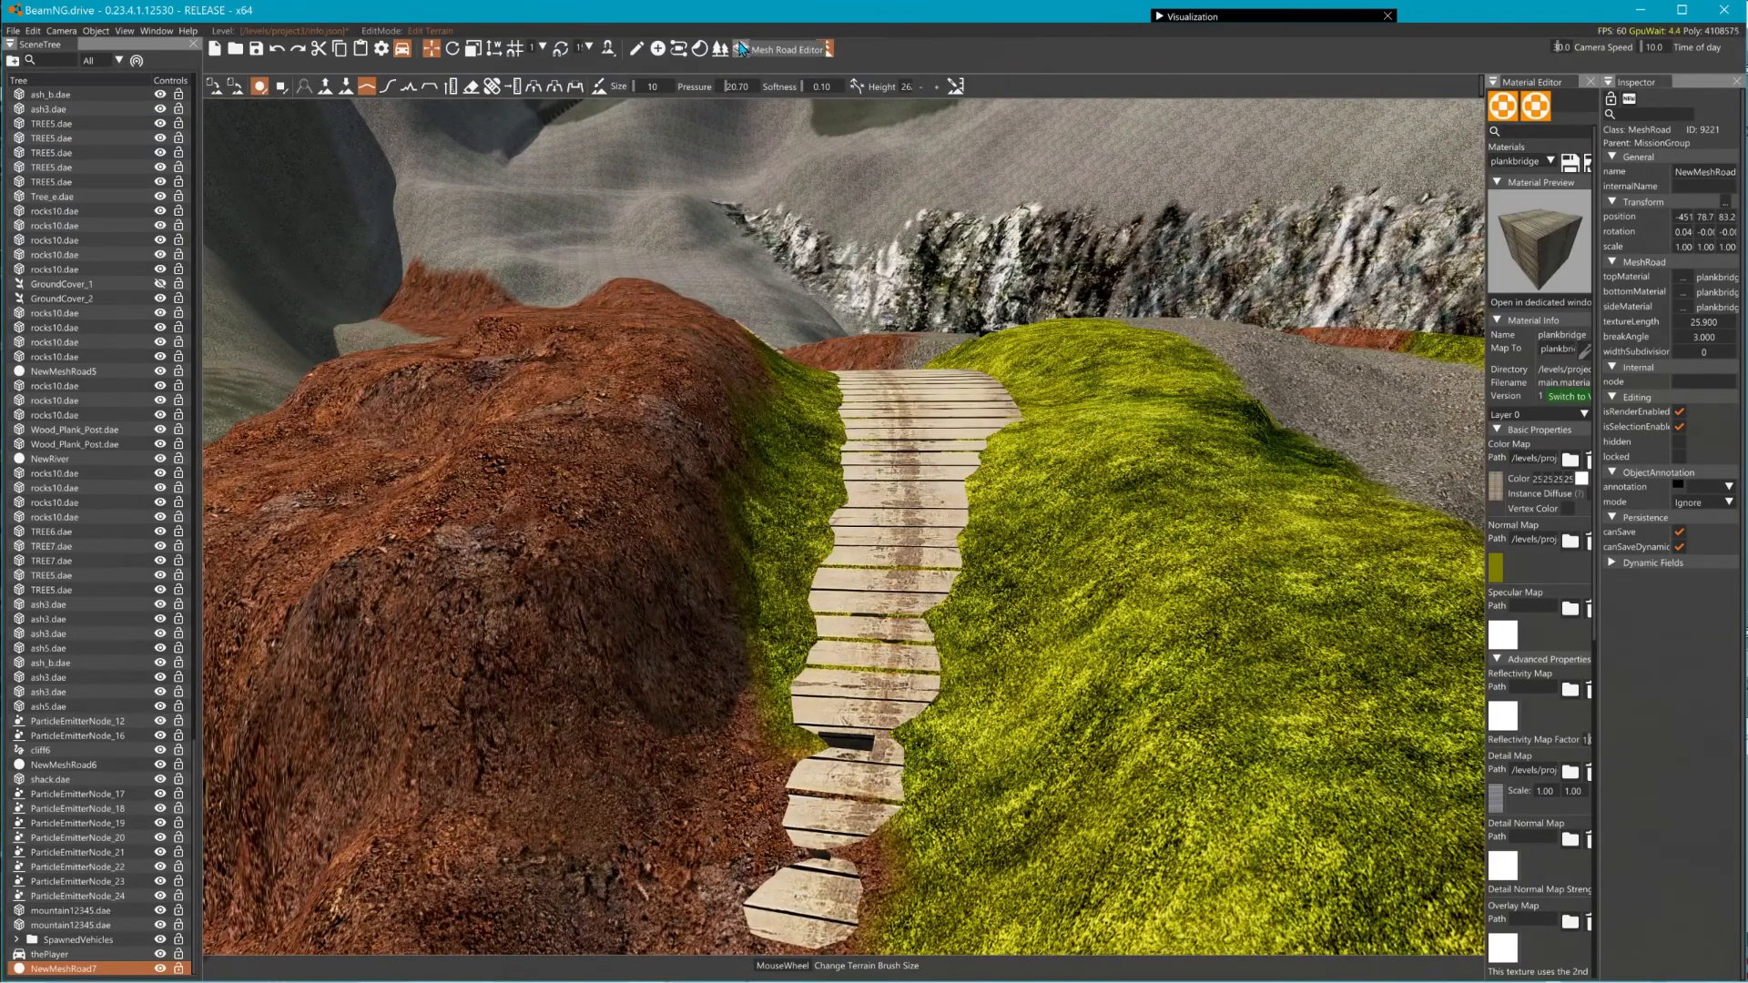
# - Raise the end node of the plank bridge's mesh road, at the top of the slope, to a height of 90.066
pyautogui.click(742, 49)
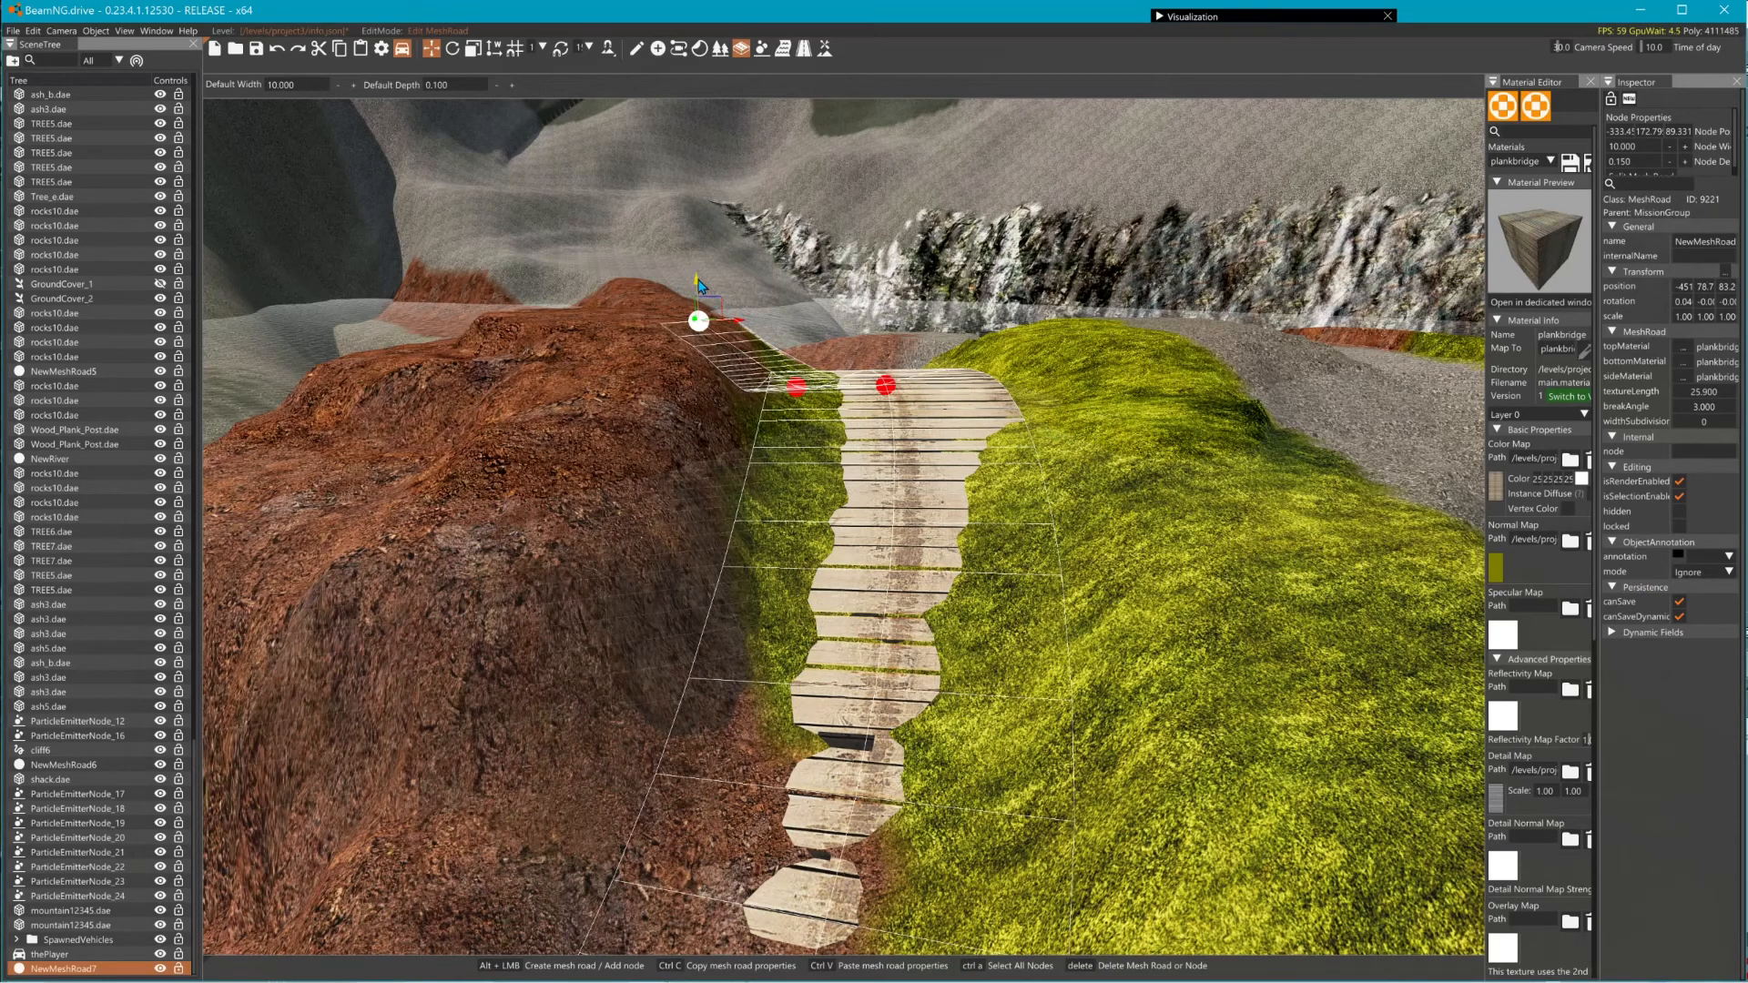
pyautogui.moveTo(699, 286)
pyautogui.mouseDown()
pyautogui.moveTo(701, 364)
pyautogui.moveTo(693, 278)
pyautogui.mouseUp()
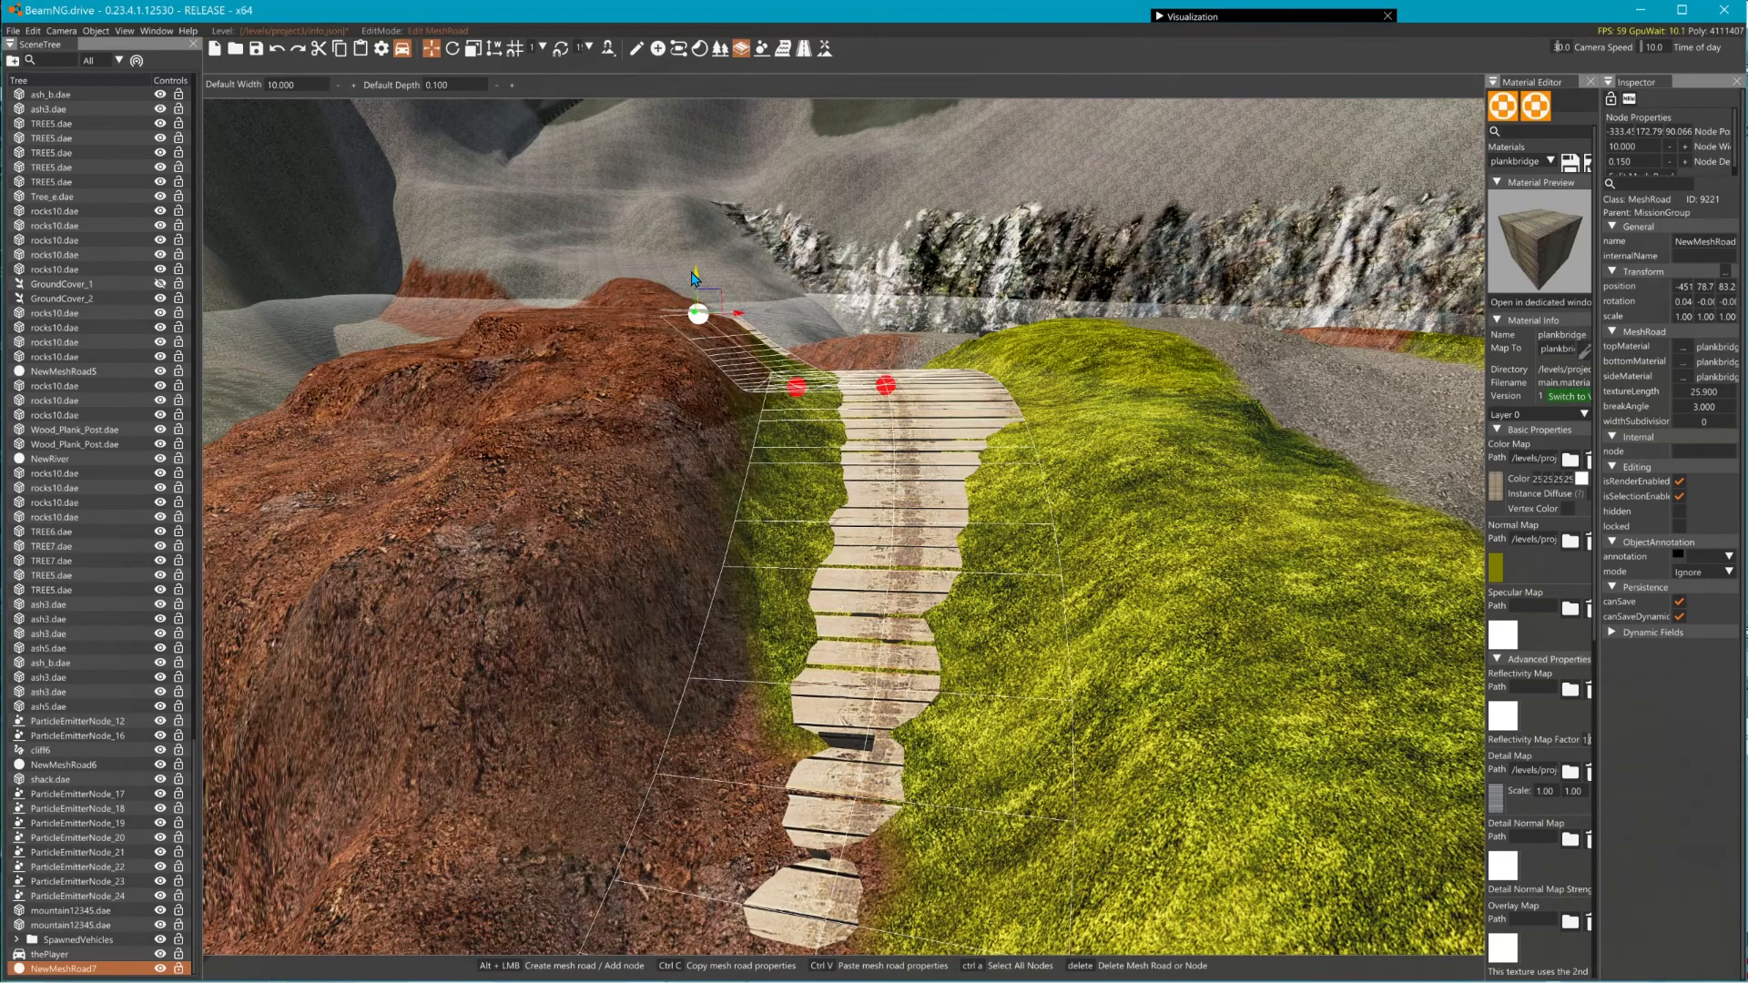
pyautogui.hotkey('ctrl', 's')
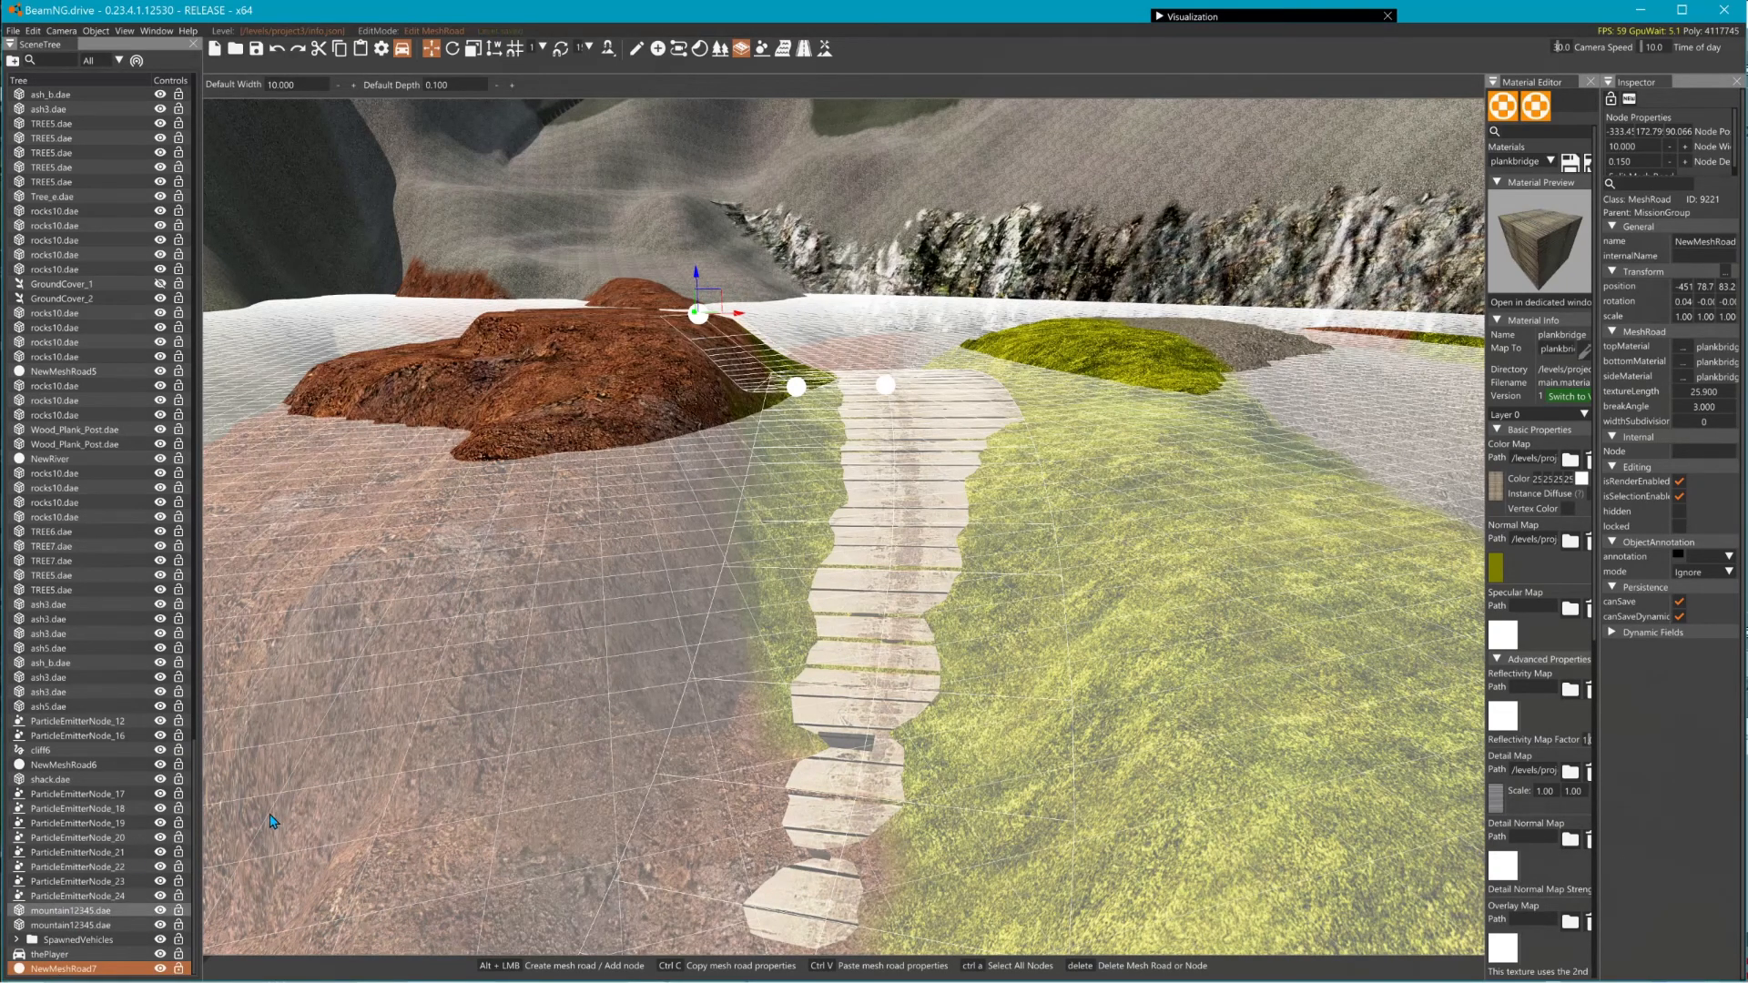
# - Select NewMeshRoad7 as a whole object and lower it beneath the terrain to a height of about 72
pyautogui.click(637, 49)
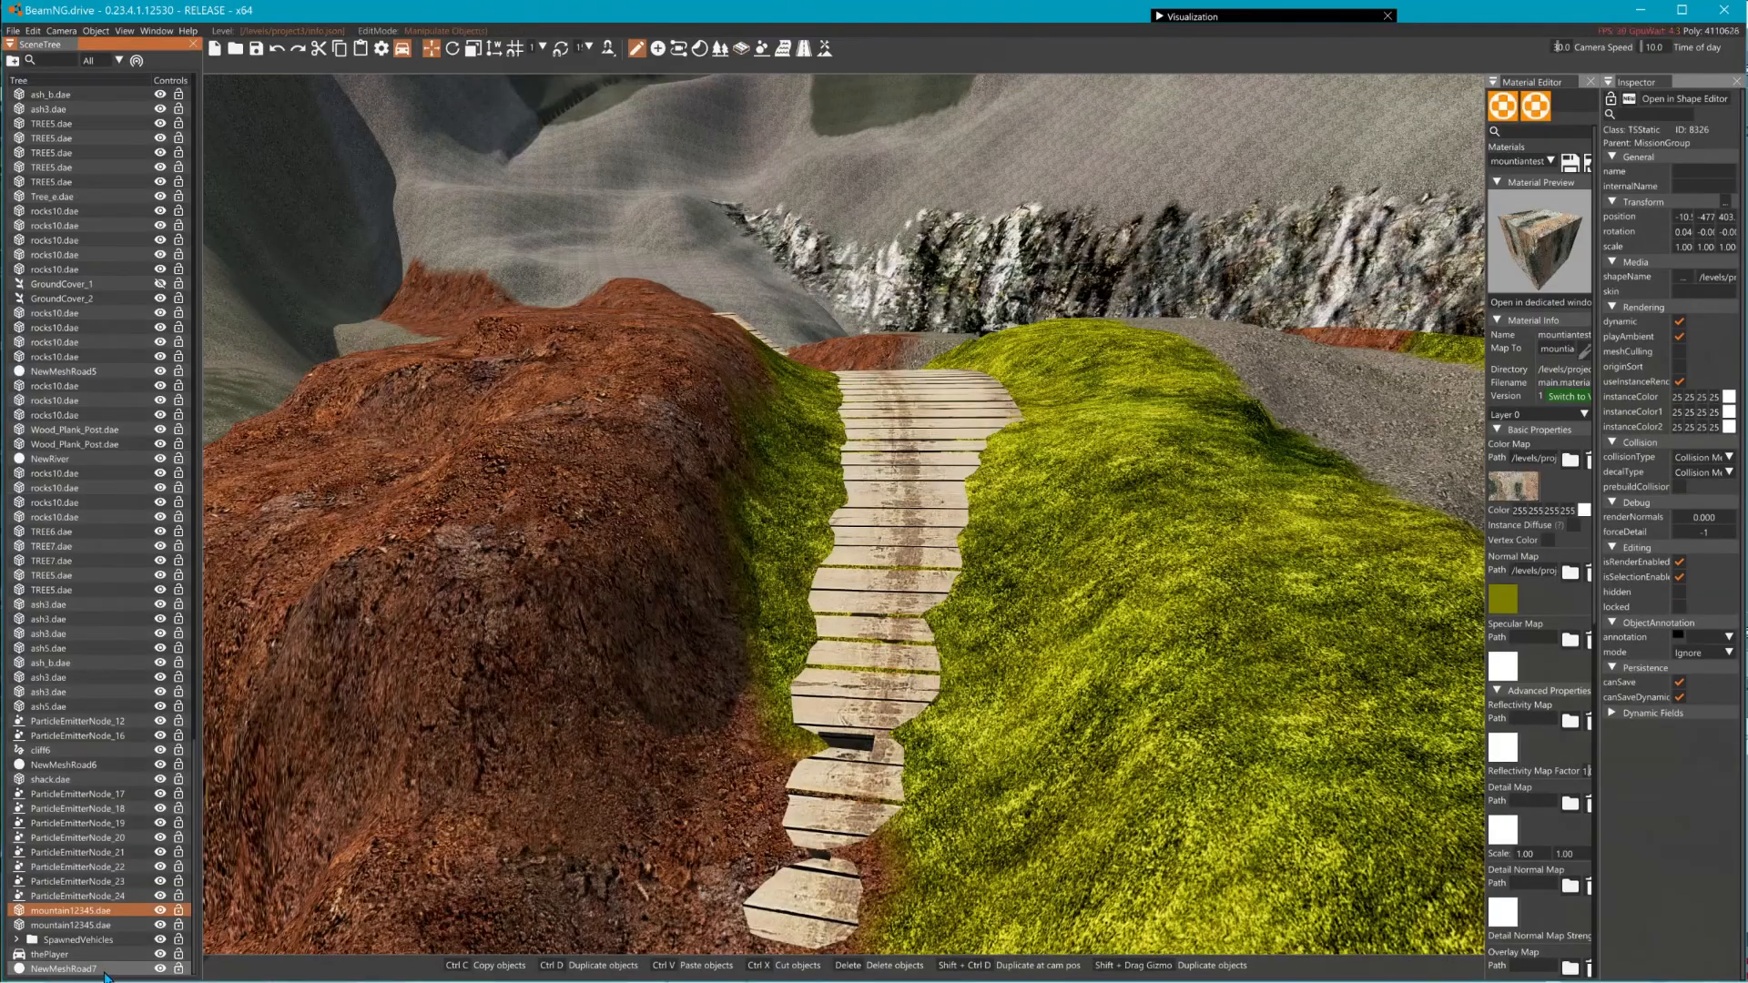
pyautogui.click(64, 969)
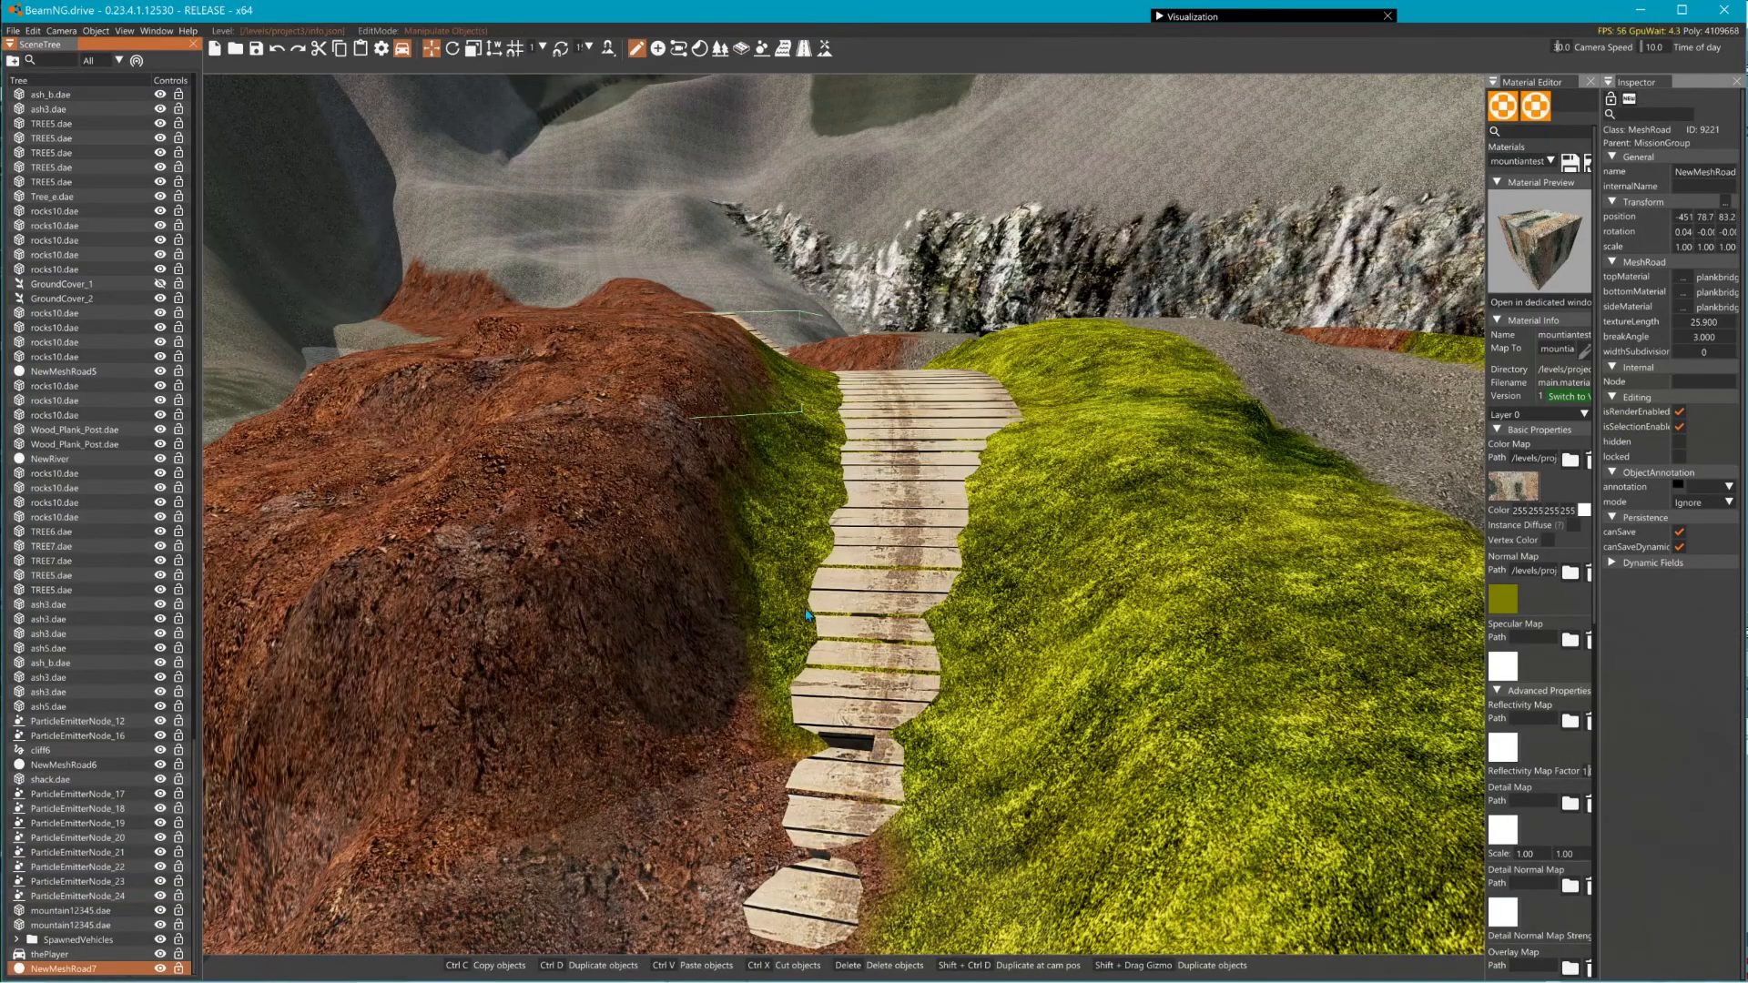
pyautogui.press('f')
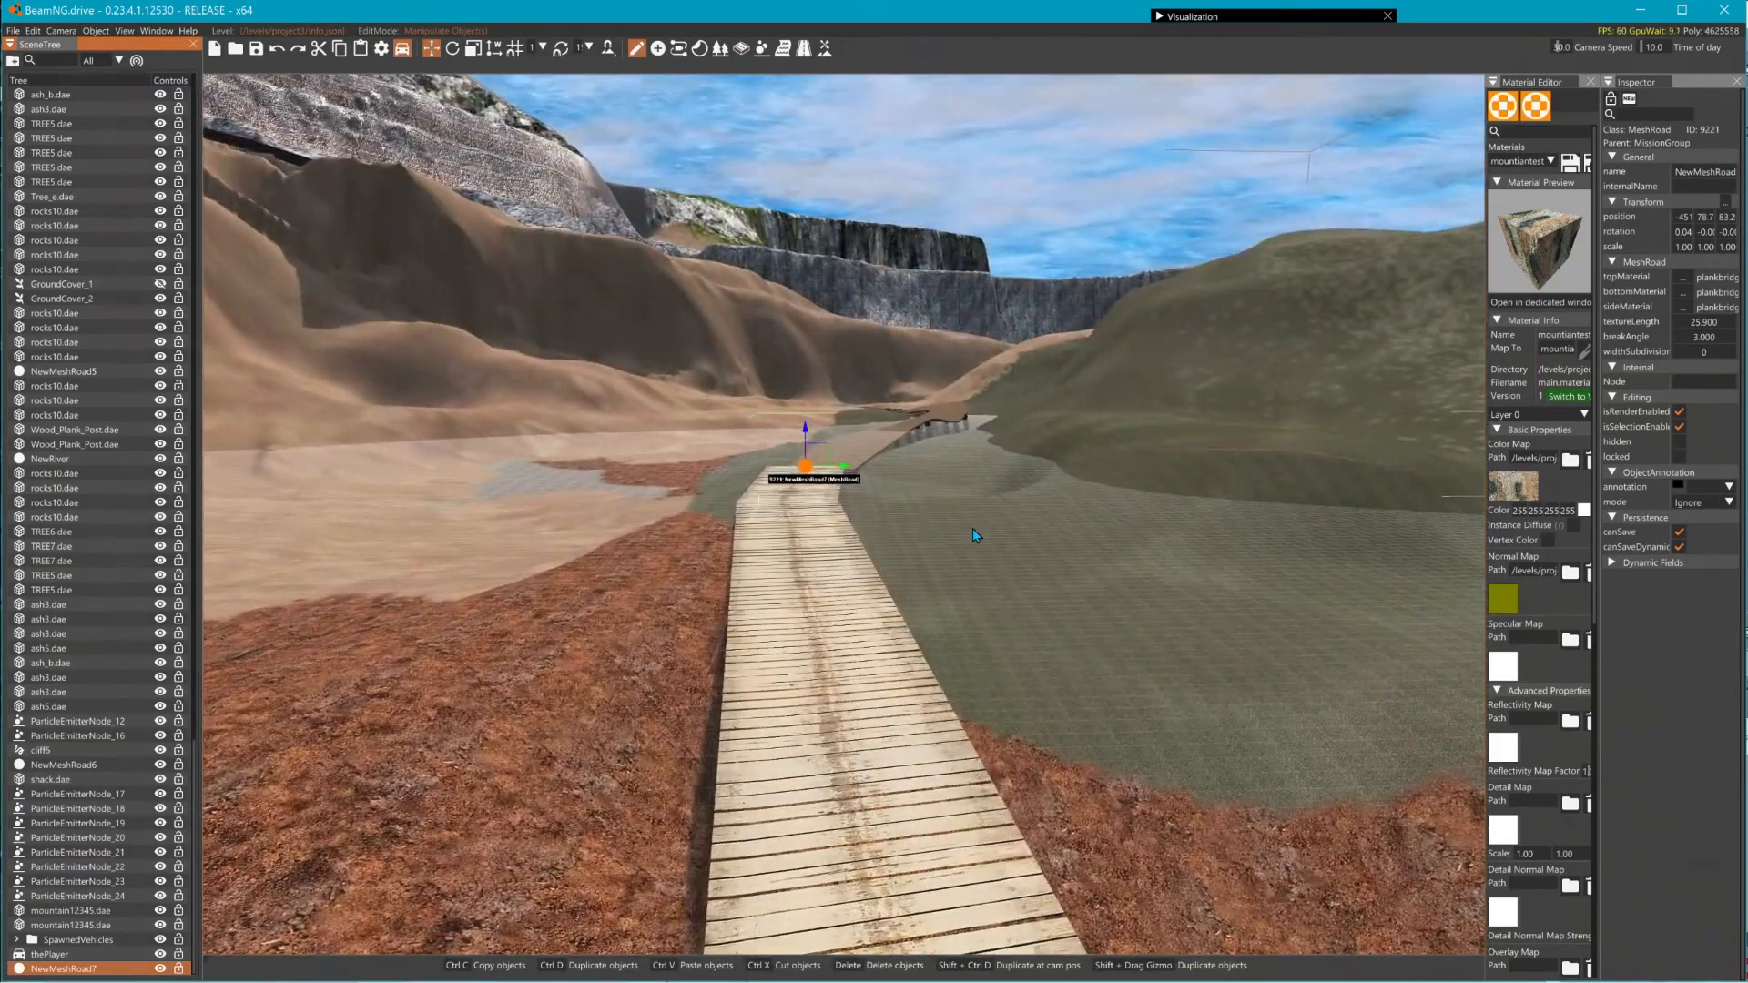
pyautogui.moveTo(807, 432); pyautogui.dragTo(809, 546)
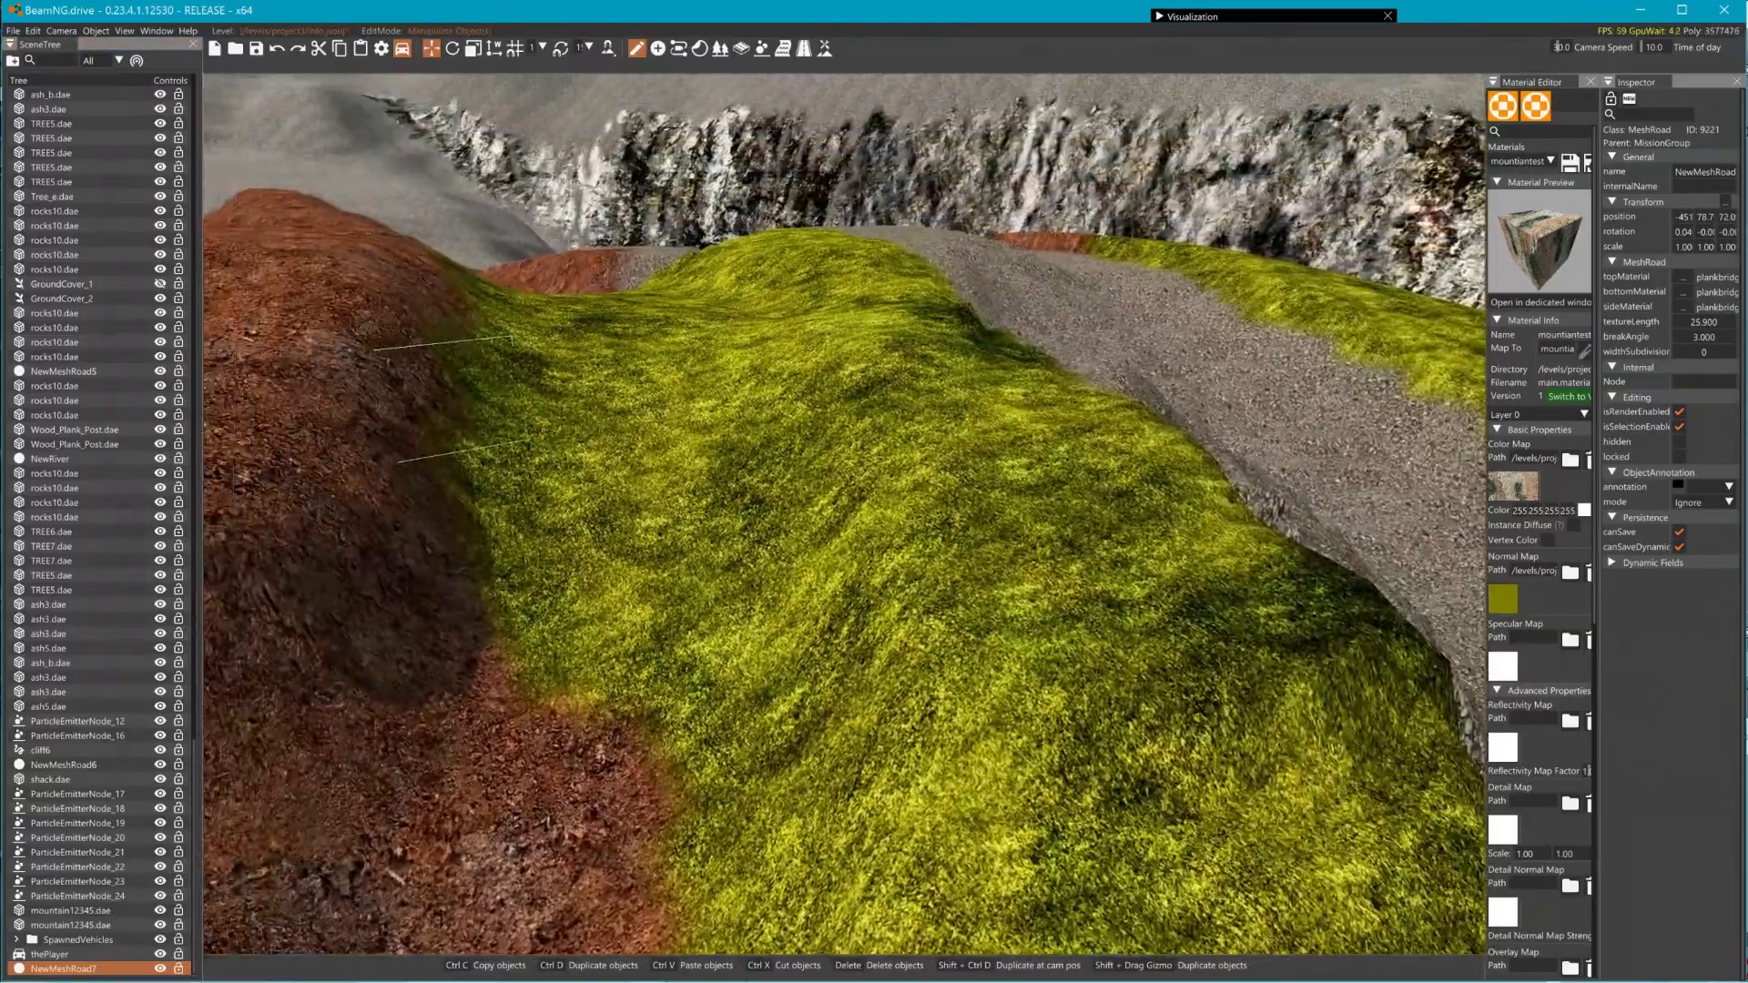
# - Inspect the sculpted terrain along the lowered bridge's route, including its side edges and the climb between the banks
pyautogui.moveTo(843, 514); pyautogui.dragTo(742, 384, button='right')
pyautogui.press('w')
pyautogui.moveTo(965, 510); pyautogui.dragTo(898, 636, button='right')
pyautogui.press('w')
pyautogui.press('s')
pyautogui.press('s')
pyautogui.press('a')
pyautogui.press('w')
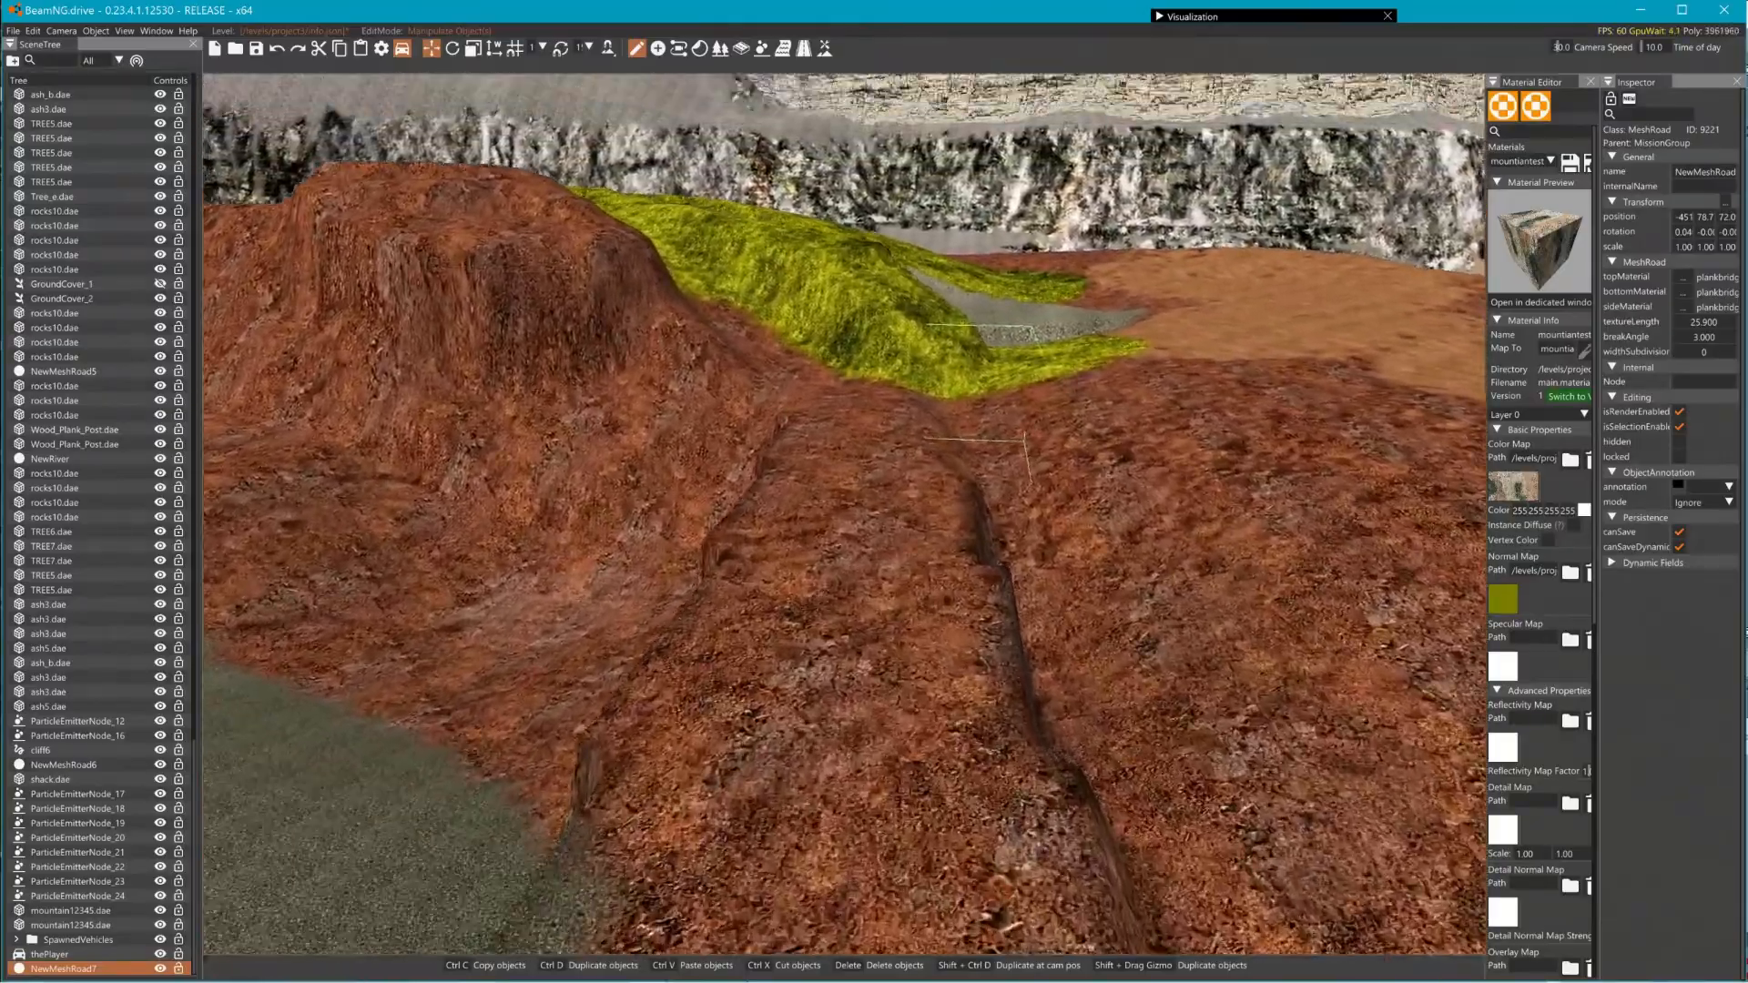
pyautogui.press('w')
pyautogui.moveTo(897, 636); pyautogui.dragTo(907, 592, button='right')
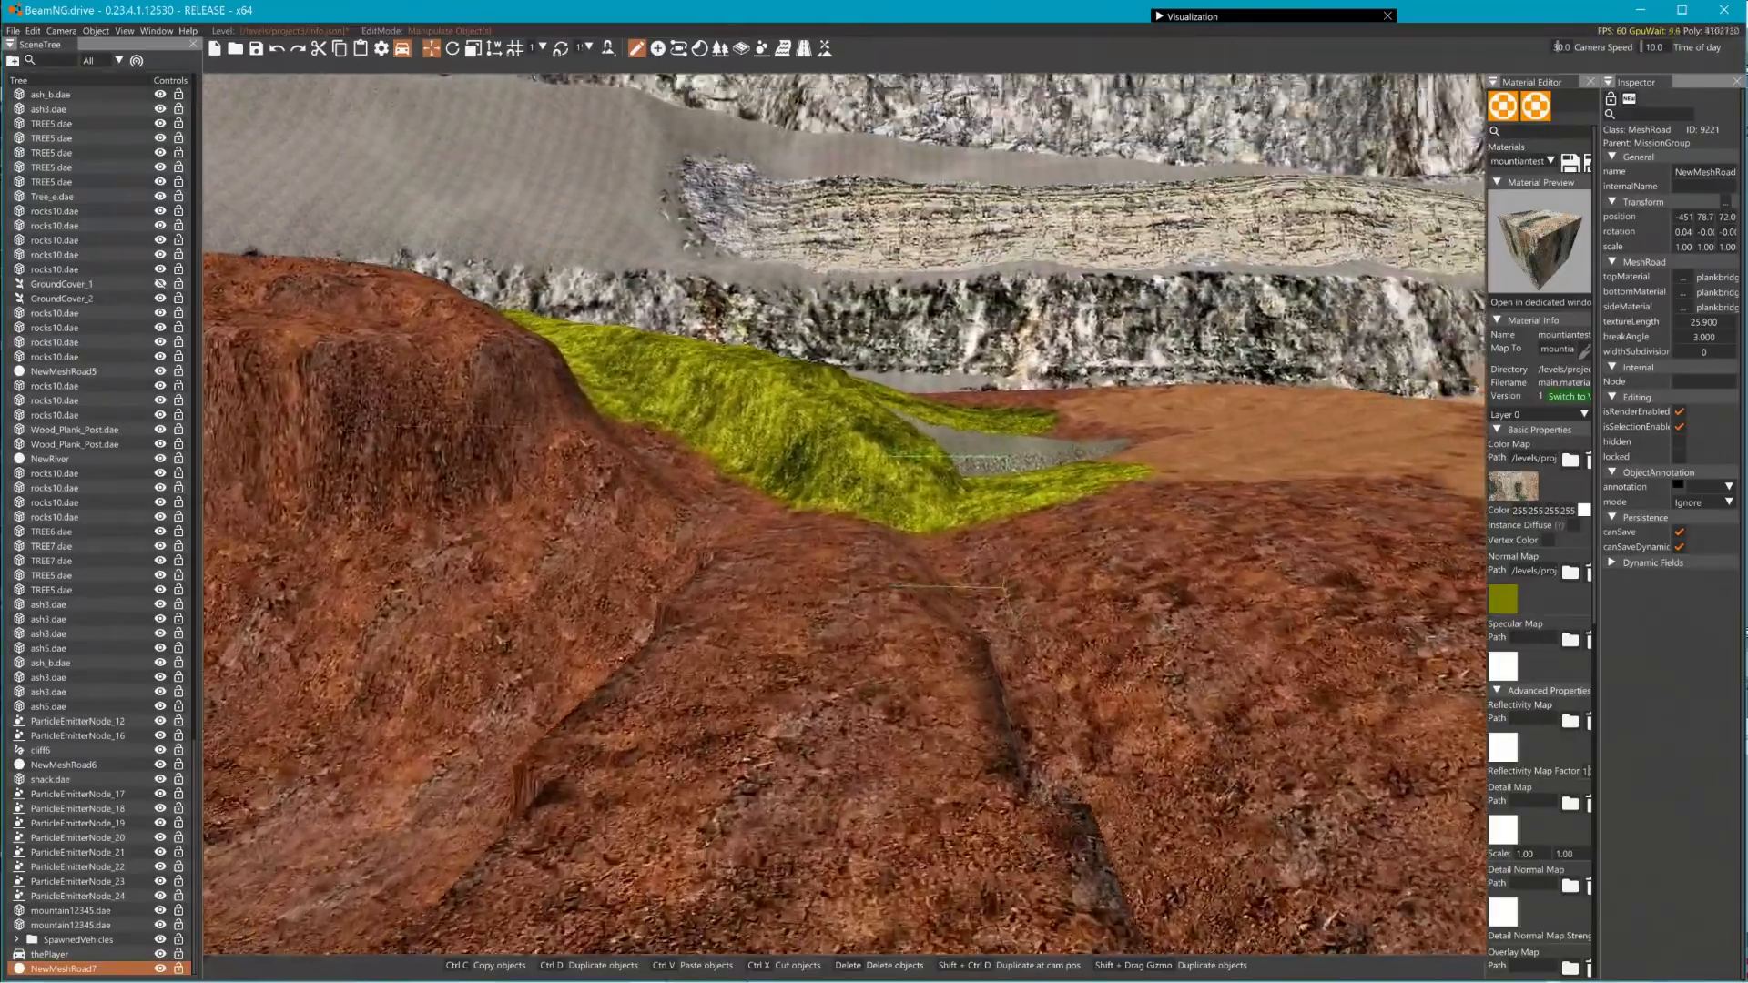
pyautogui.press('w')
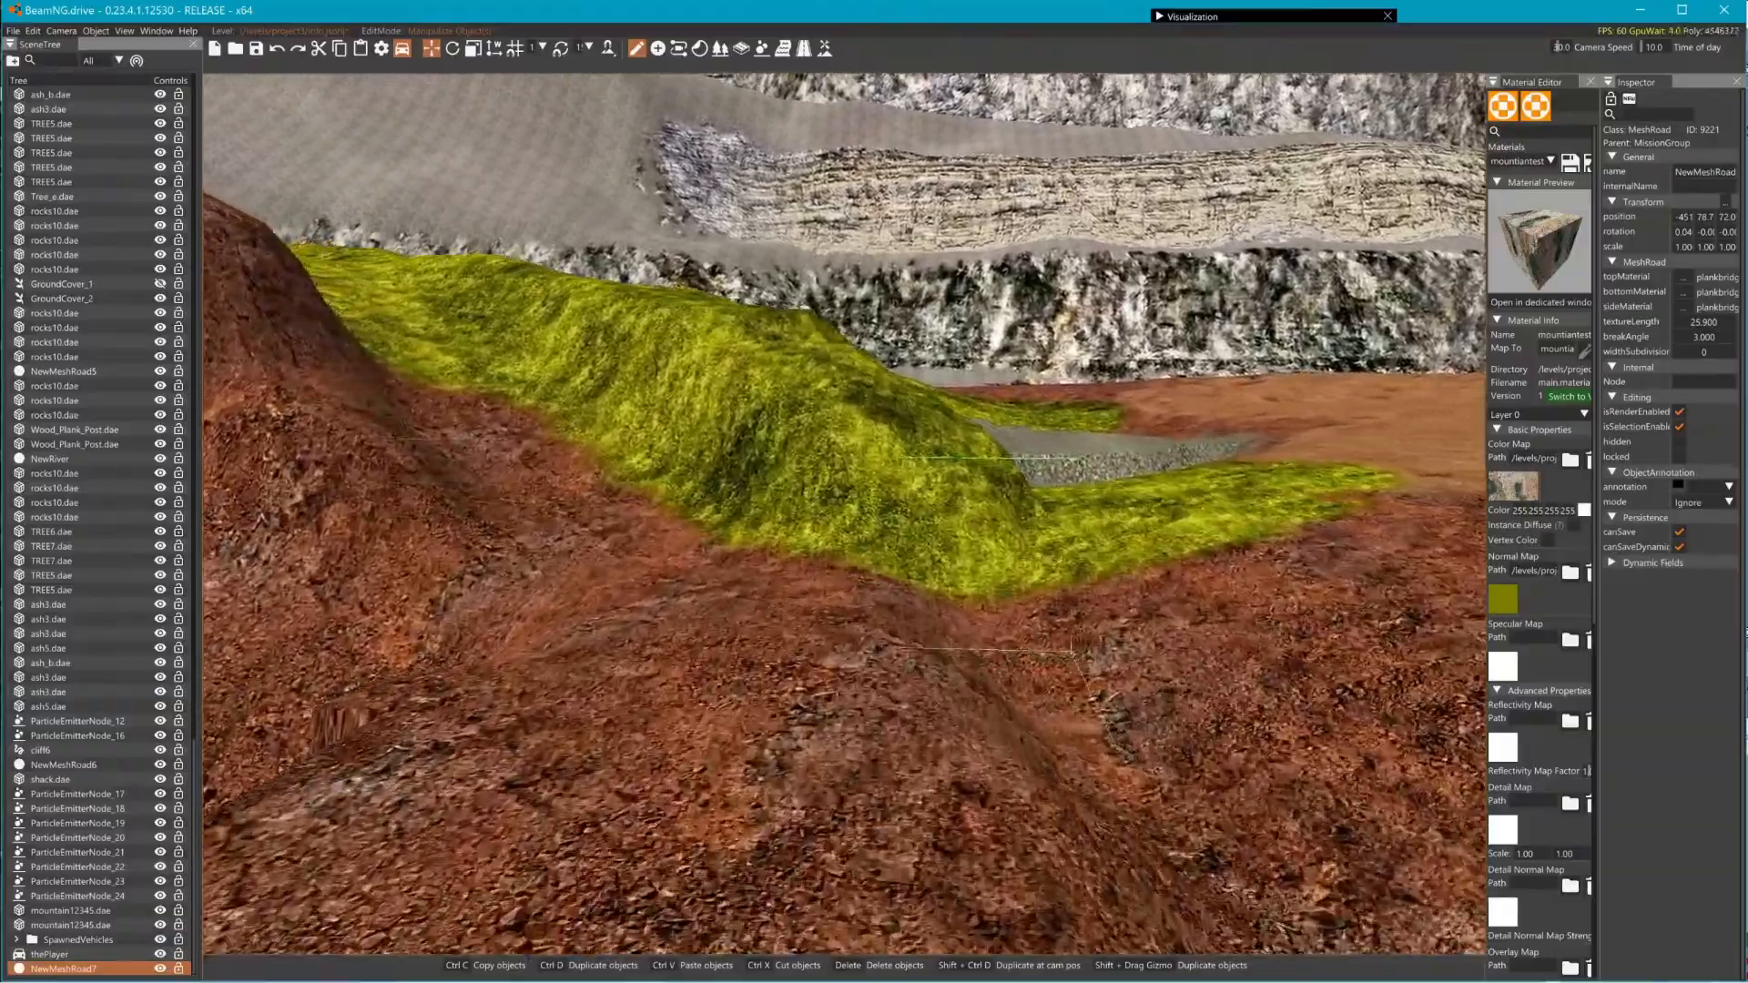
pyautogui.press('s')
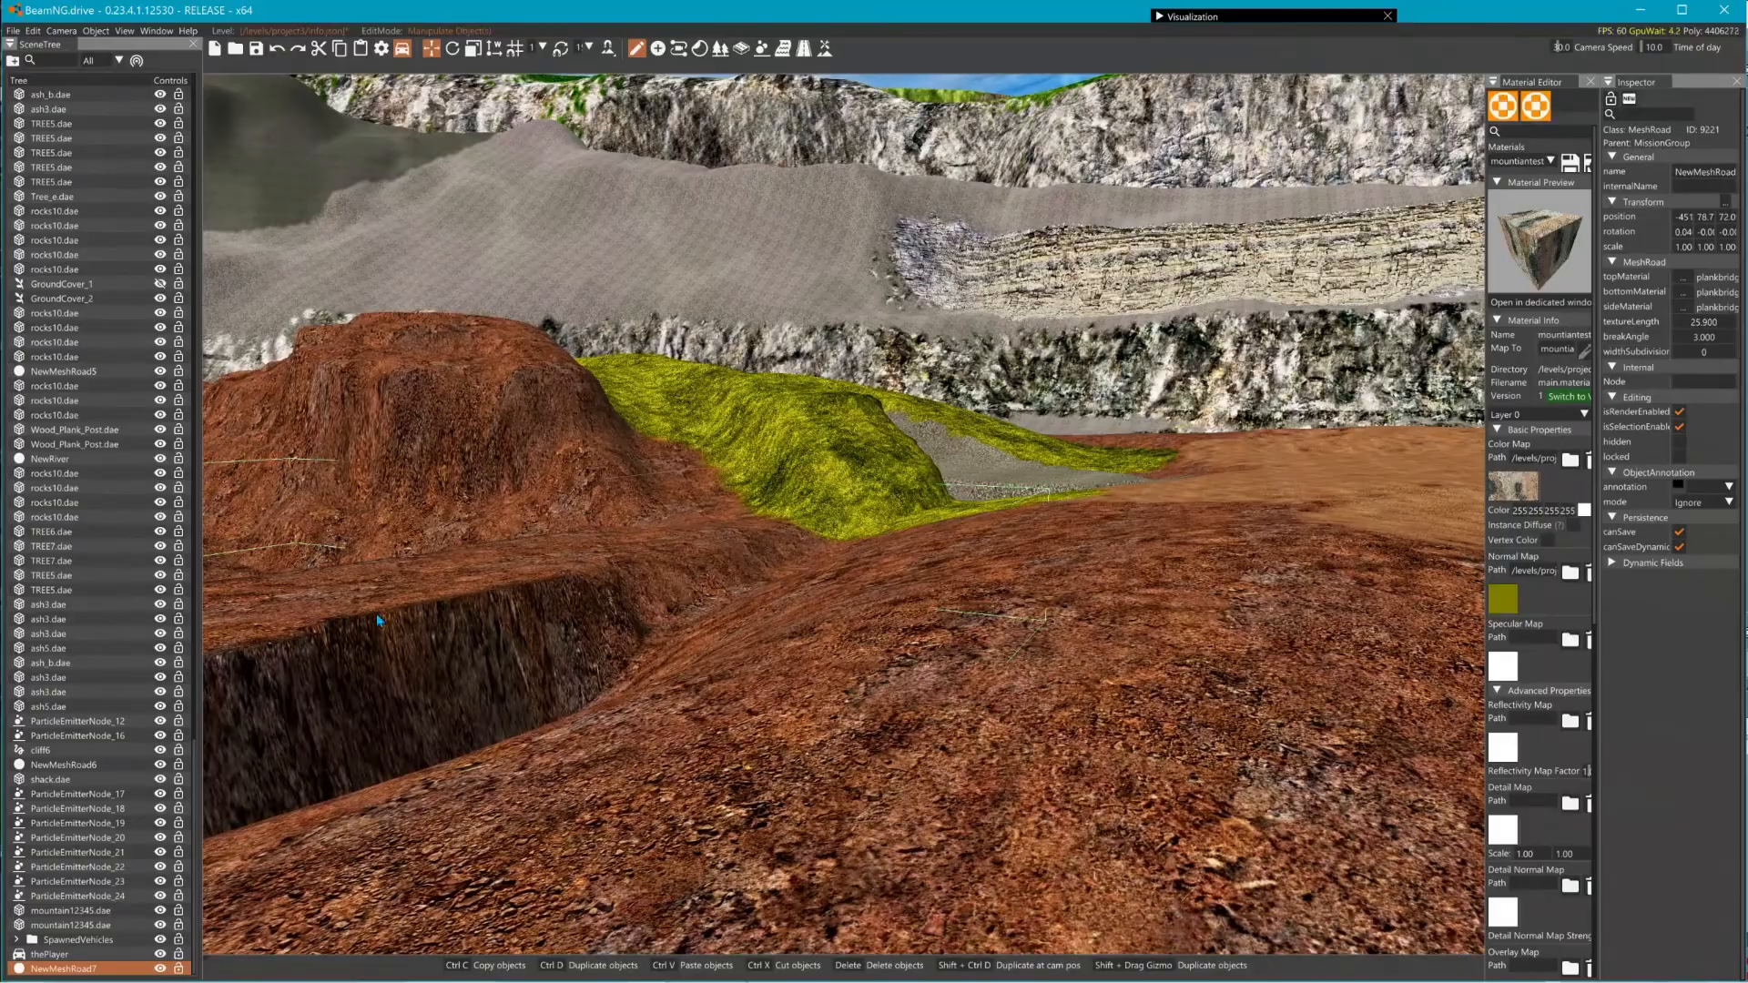
pyautogui.moveTo(709, 353); pyautogui.dragTo(783, 401, button='right')
pyautogui.press('a')
pyautogui.press('a')
pyautogui.moveTo(730, 321)
pyautogui.mouseDown(button='right')
pyautogui.moveTo(756, 378)
pyautogui.moveTo(729, 321)
pyautogui.mouseUp(button='right')
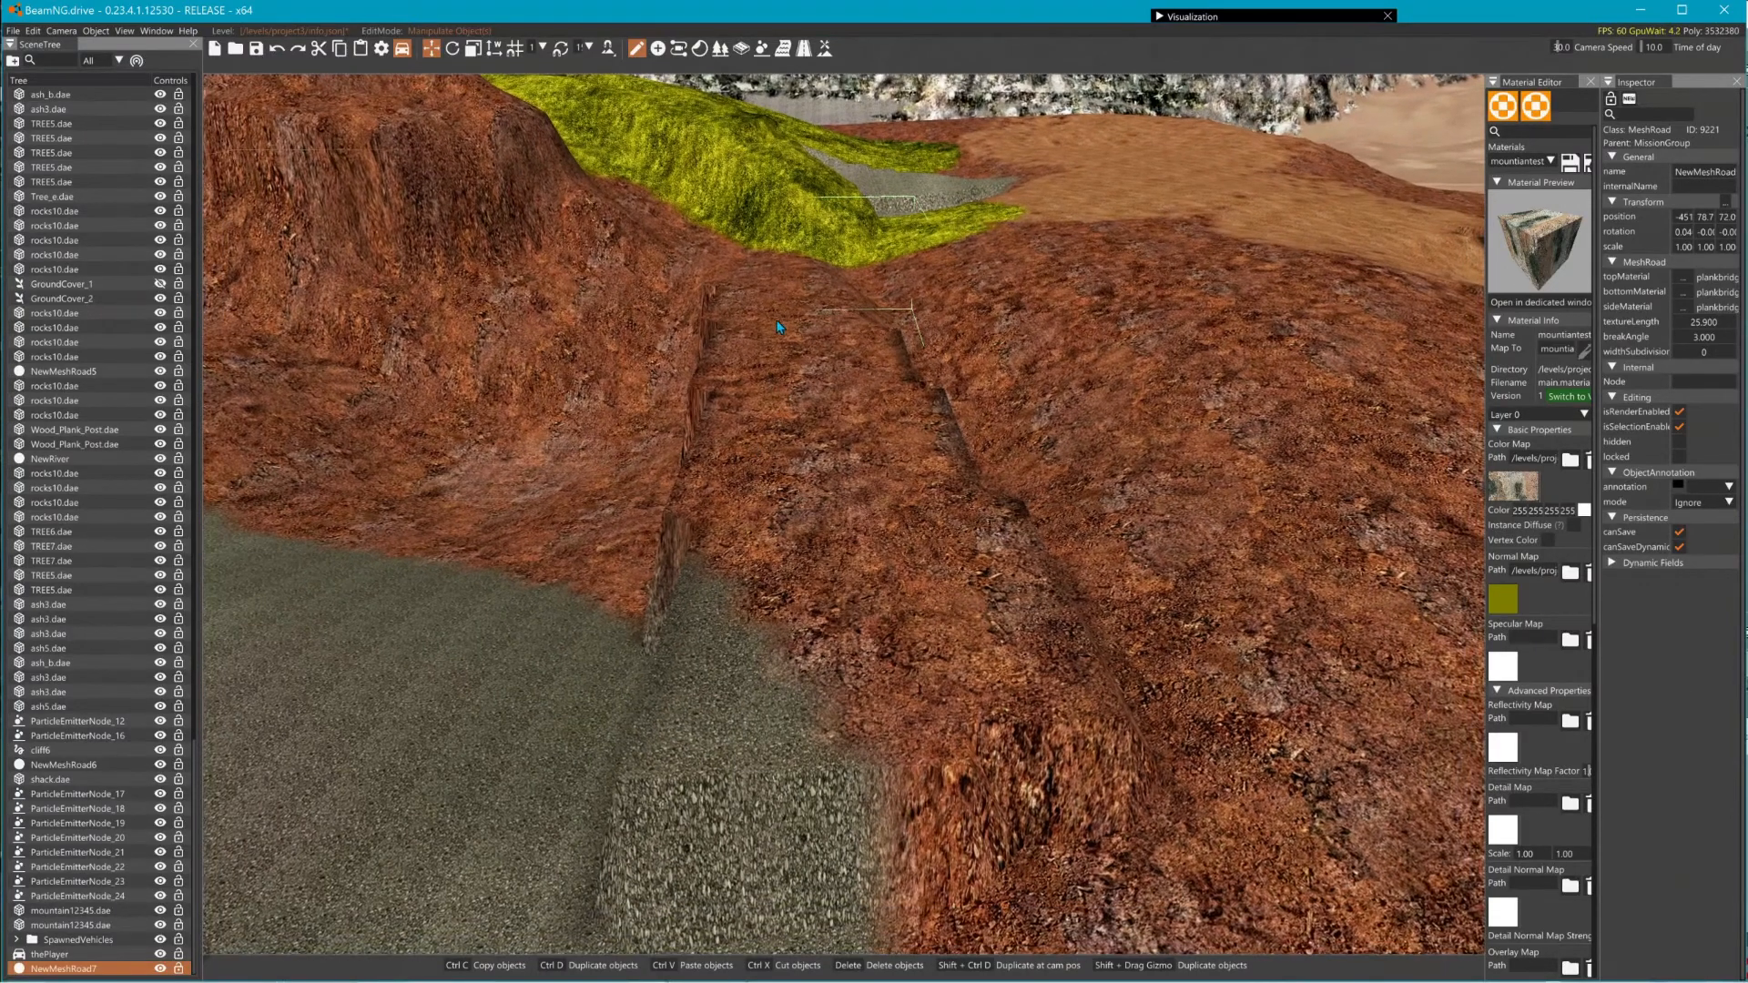
# - Paint the DirtbankLight terrain material along the bridge's former route and up between the red and grassy banks at brush size 10
pyautogui.click(825, 47)
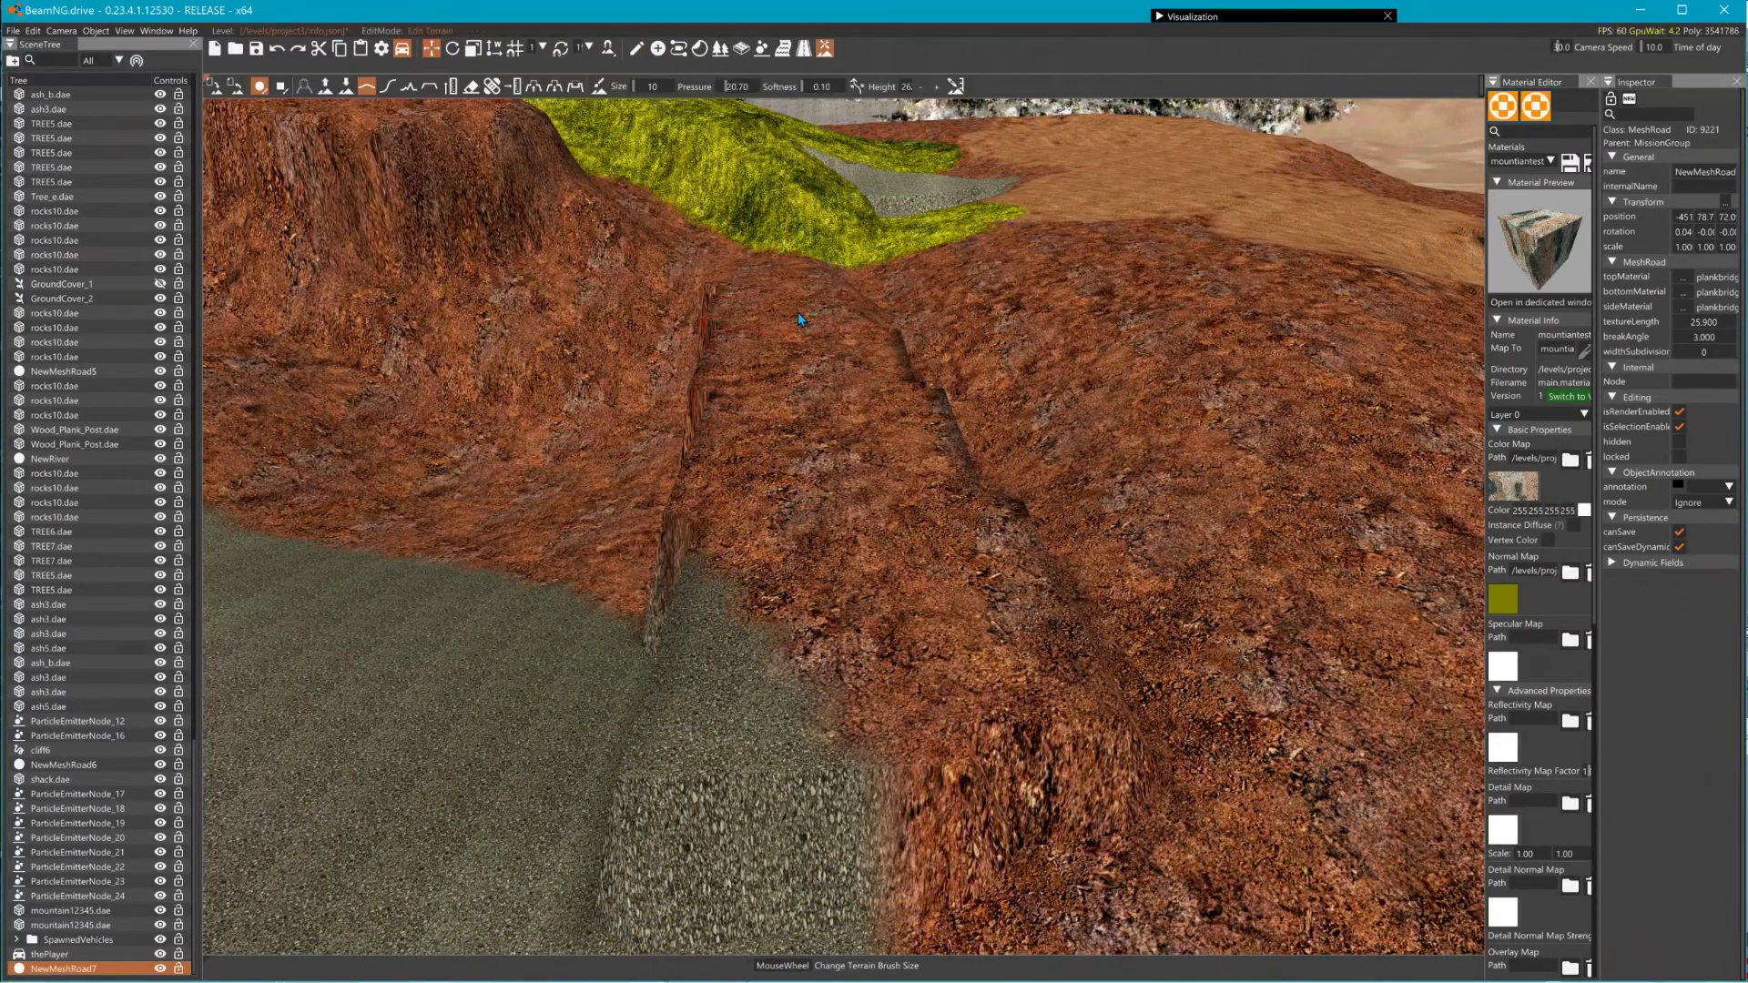
pyautogui.moveTo(798, 317); pyautogui.dragTo(813, 412)
pyautogui.hotkey('ctrl', 'z')
pyautogui.click(599, 85)
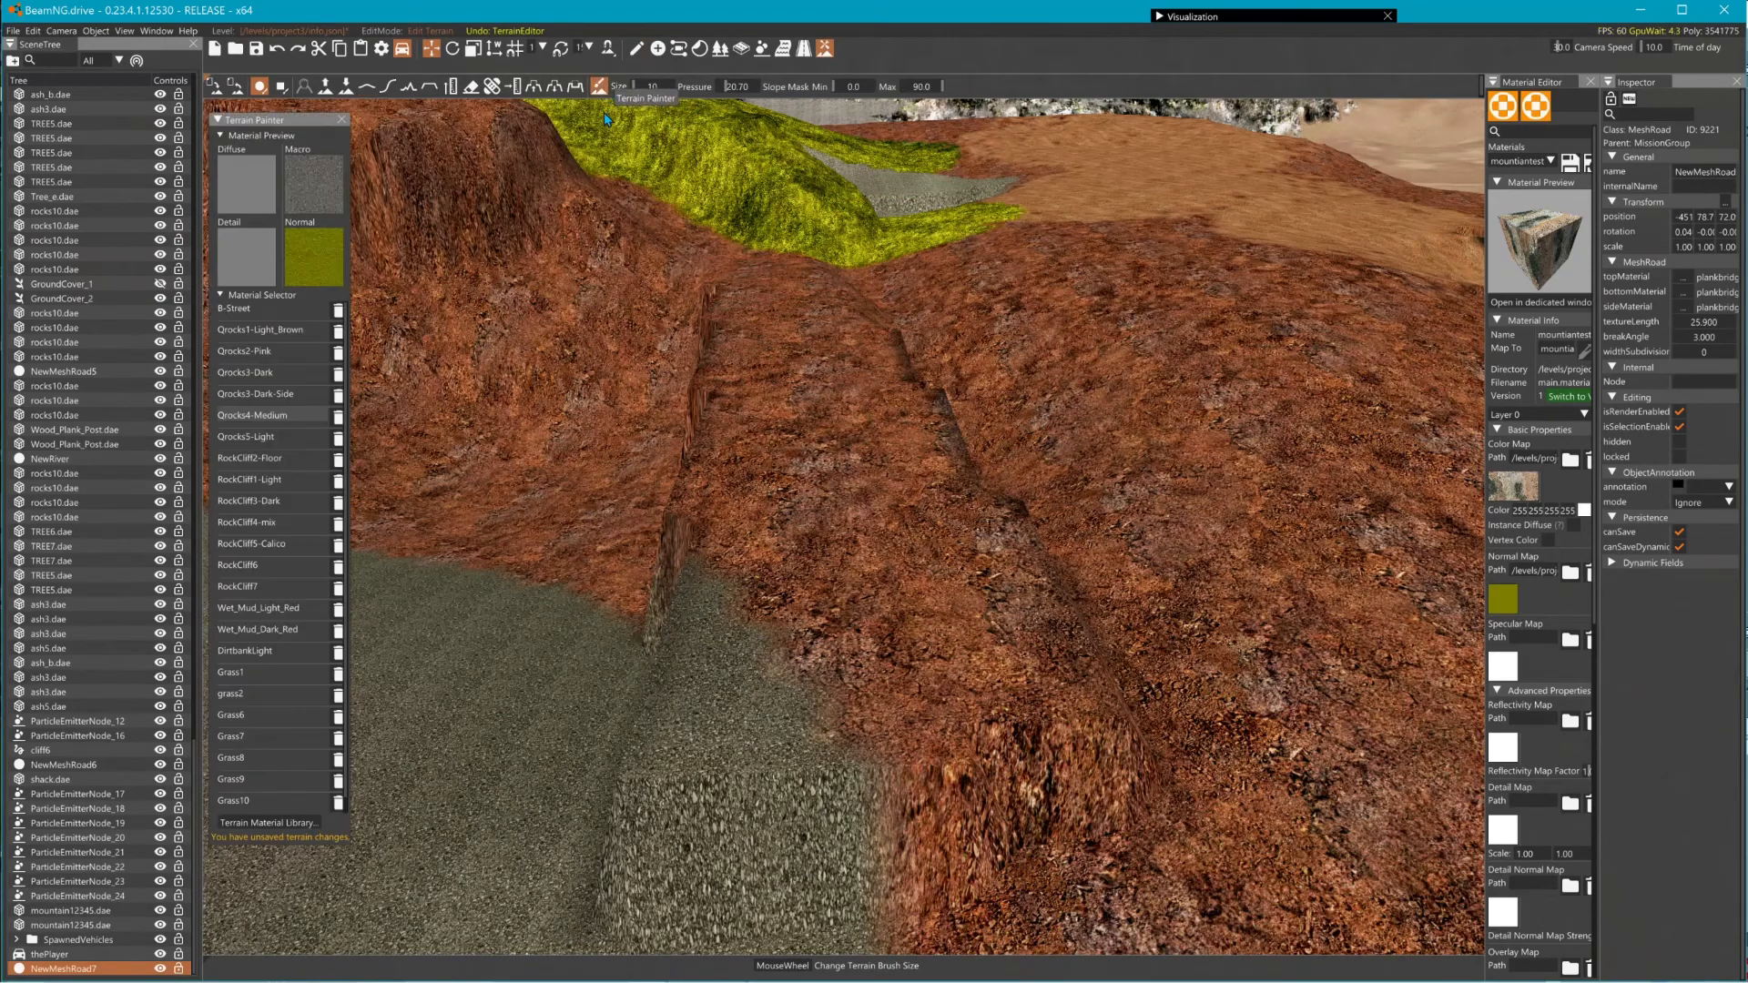
pyautogui.click(266, 650)
pyautogui.moveTo(815, 286)
pyautogui.mouseDown()
pyautogui.moveTo(791, 384)
pyautogui.moveTo(819, 865)
pyautogui.moveTo(774, 292)
pyautogui.moveTo(763, 265)
pyautogui.moveTo(568, 184)
pyautogui.mouseUp()
pyautogui.moveTo(568, 184); pyautogui.dragTo(614, 91, button='right')
pyautogui.press('s')
pyautogui.moveTo(856, 628)
pyautogui.mouseDown(button='right')
pyautogui.moveTo(774, 510)
pyautogui.moveTo(794, 566)
pyautogui.moveTo(683, 588)
pyautogui.mouseUp(button='right')
pyautogui.press('w')
pyautogui.press('s')
pyautogui.moveTo(816, 335)
pyautogui.mouseDown()
pyautogui.moveTo(867, 460)
pyautogui.moveTo(715, 311)
pyautogui.mouseUp()
pyautogui.moveTo(714, 312)
pyautogui.mouseDown(button='right')
pyautogui.moveTo(751, 271)
pyautogui.moveTo(751, 189)
pyautogui.moveTo(719, 201)
pyautogui.moveTo(710, 319)
pyautogui.moveTo(756, 437)
pyautogui.mouseUp(button='right')
pyautogui.press('w')
pyautogui.press('s')
pyautogui.moveTo(831, 482)
pyautogui.mouseDown()
pyautogui.moveTo(811, 367)
pyautogui.moveTo(856, 282)
pyautogui.moveTo(812, 480)
pyautogui.mouseUp()
pyautogui.moveTo(813, 317)
pyautogui.mouseDown()
pyautogui.moveTo(760, 259)
pyautogui.moveTo(815, 437)
pyautogui.mouseUp()
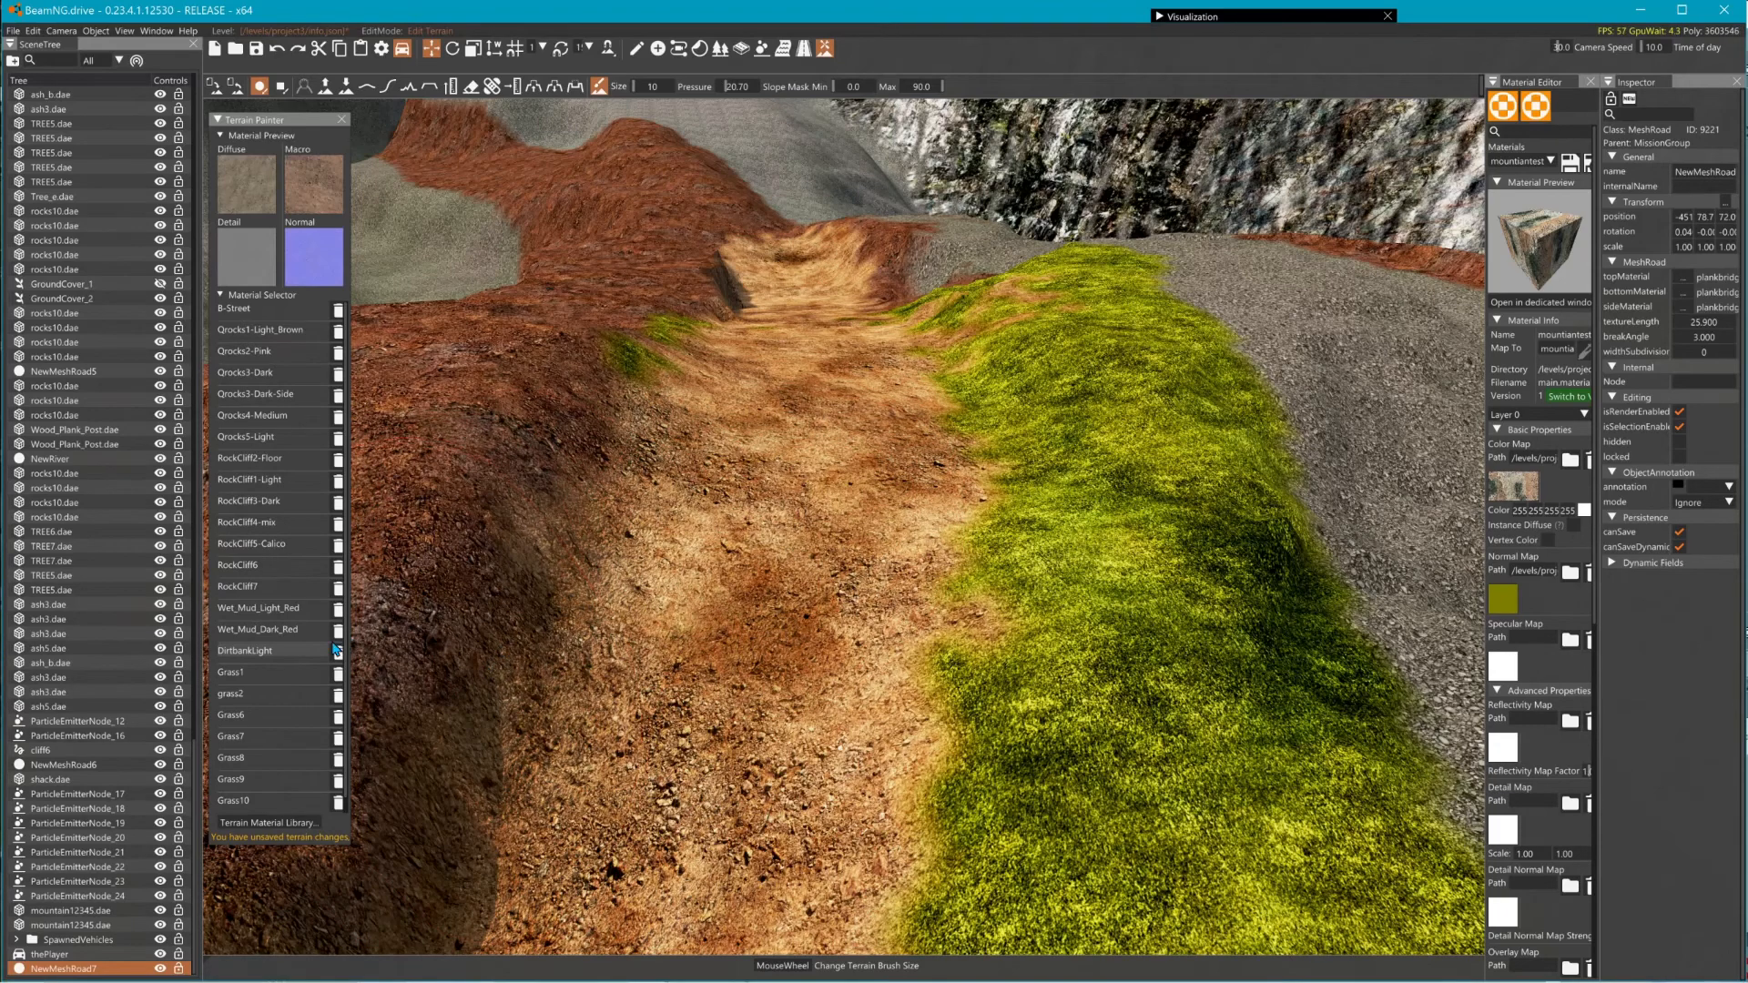
# - Open the DirtbankLight material's properties in the terrain material library and look through the available ground models
pyautogui.doubleClick(253, 653)
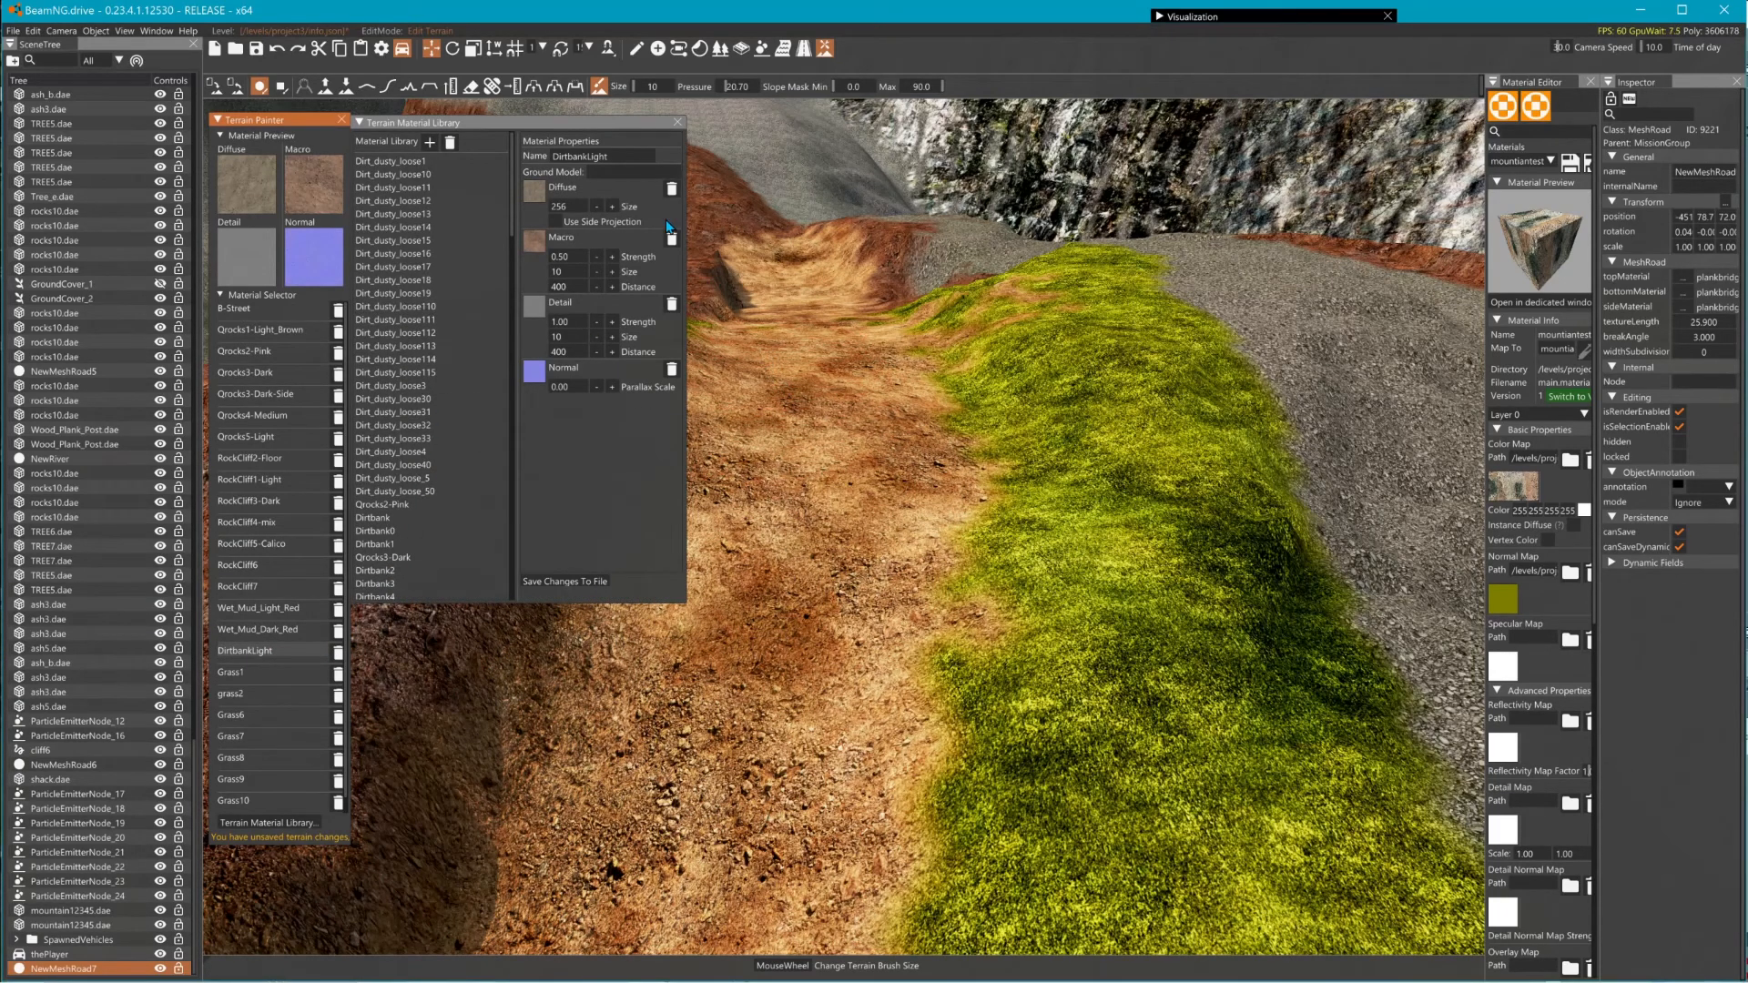
pyautogui.click(601, 171)
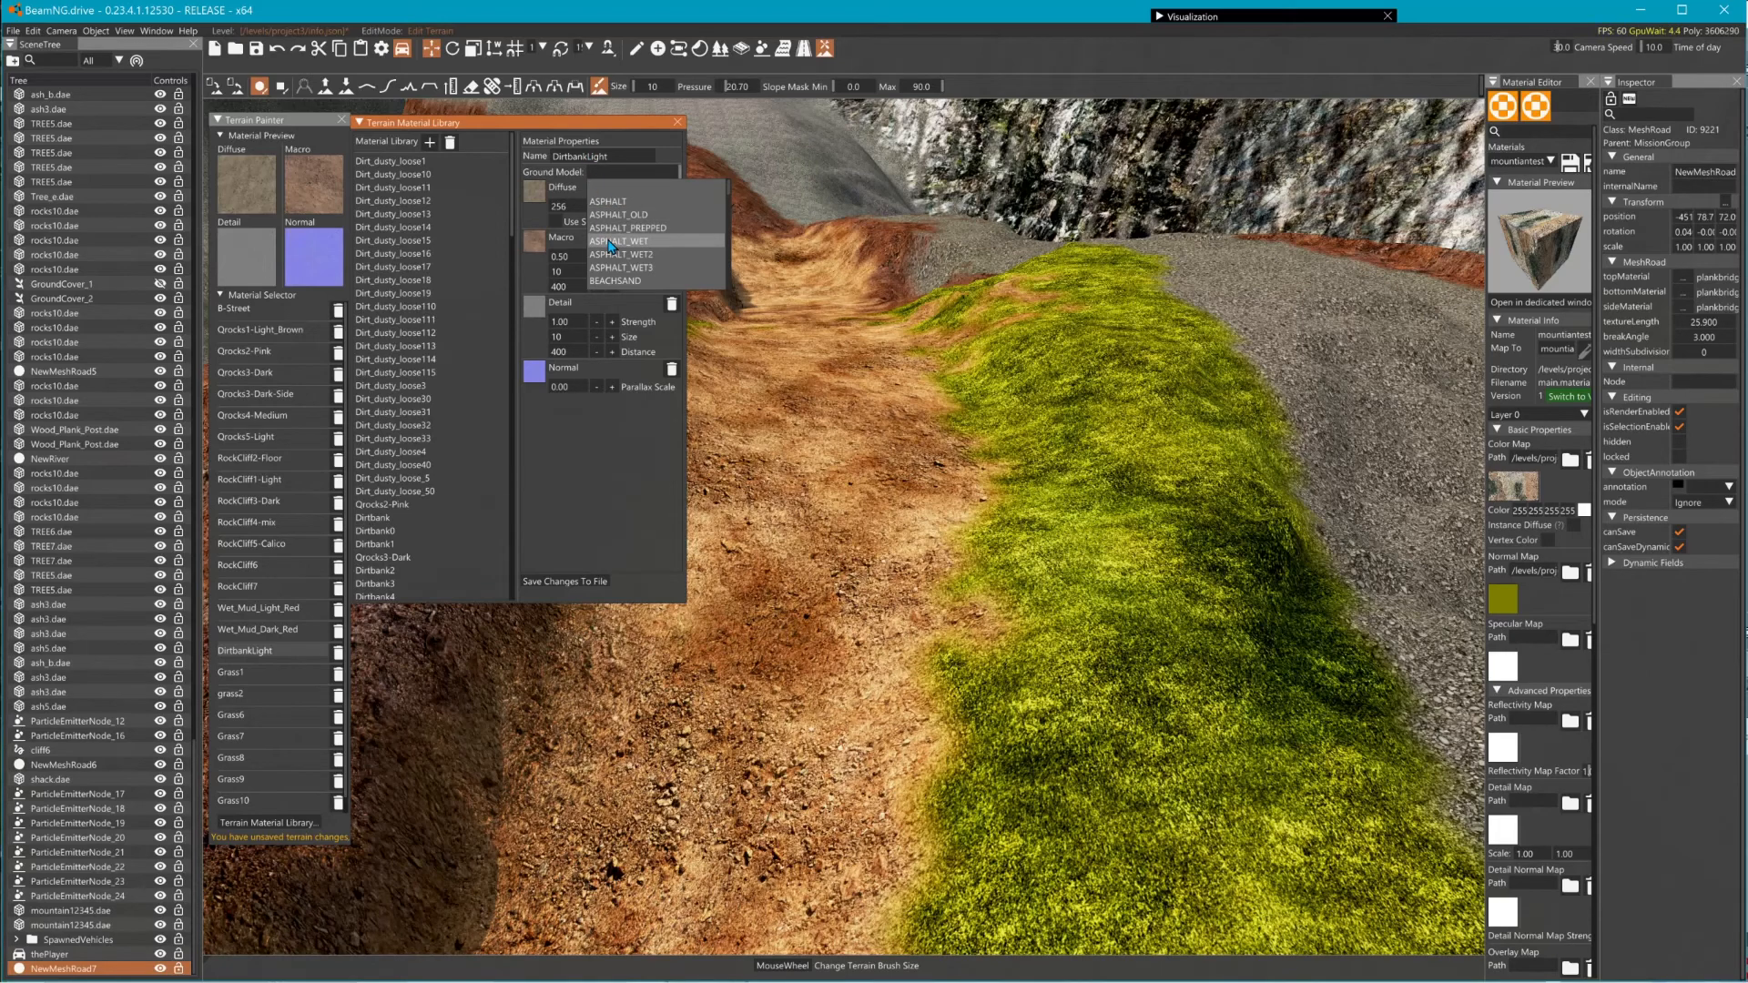
pyautogui.scroll(-5, 610, 244)
pyautogui.scroll(-3, 610, 244)
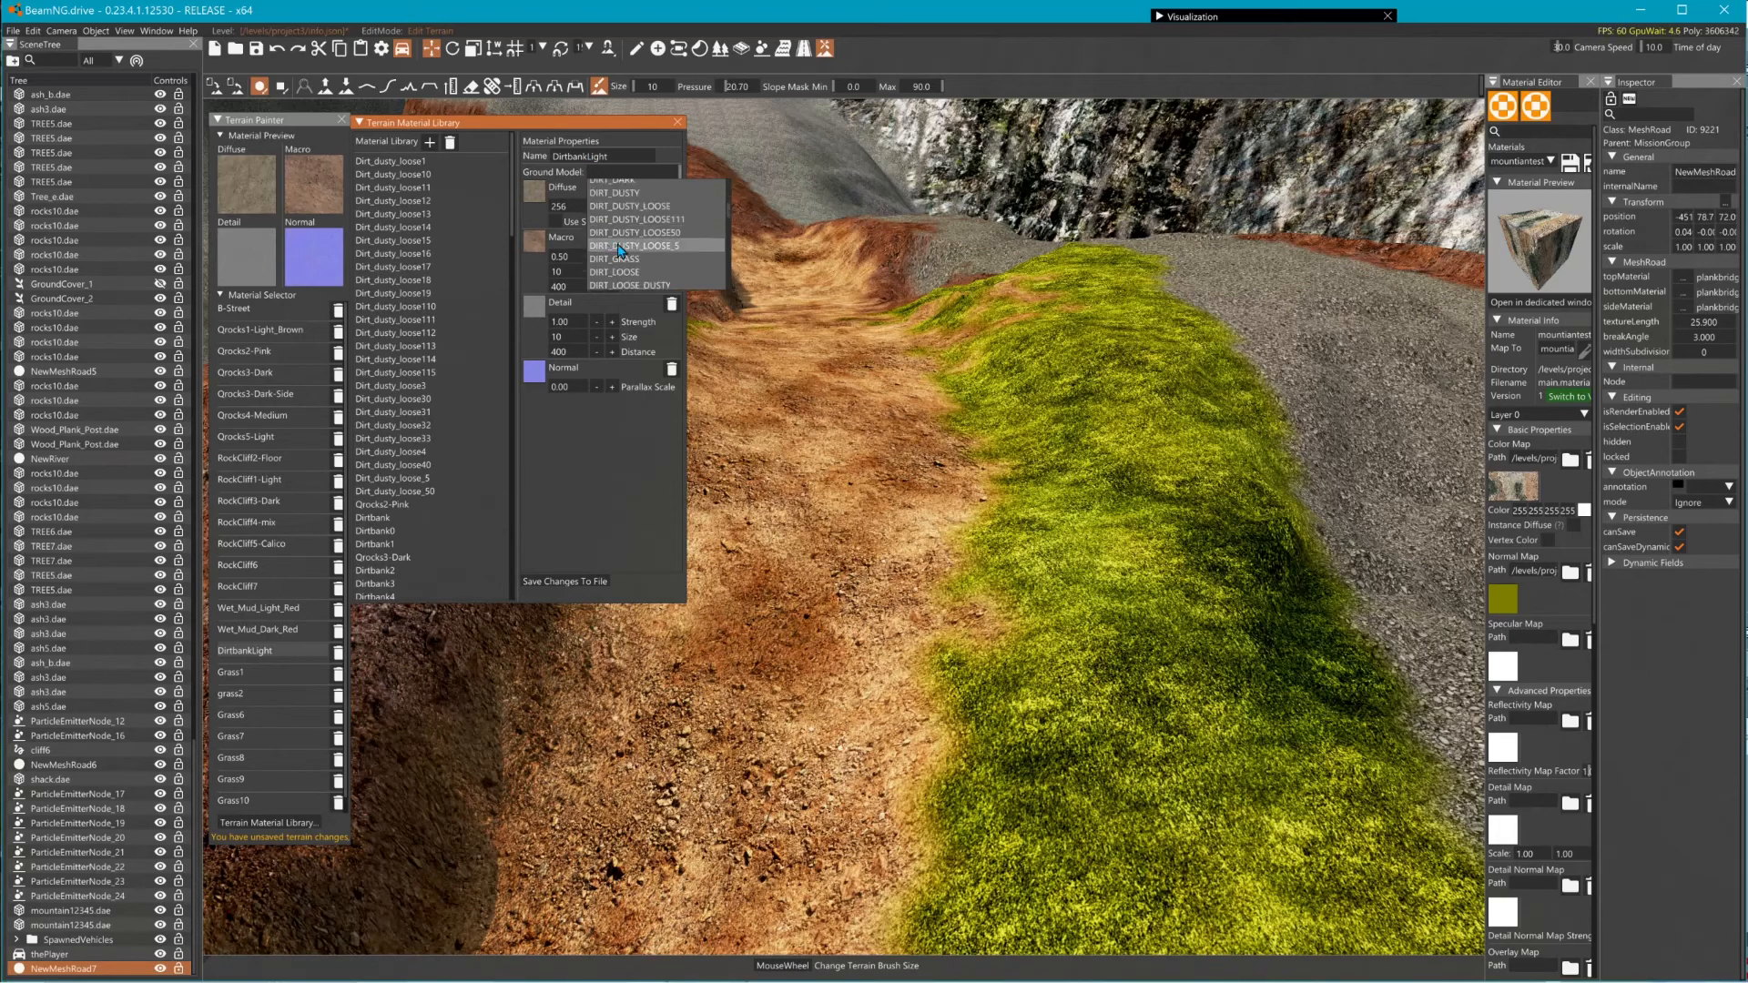
pyautogui.scroll(-4, 640, 258)
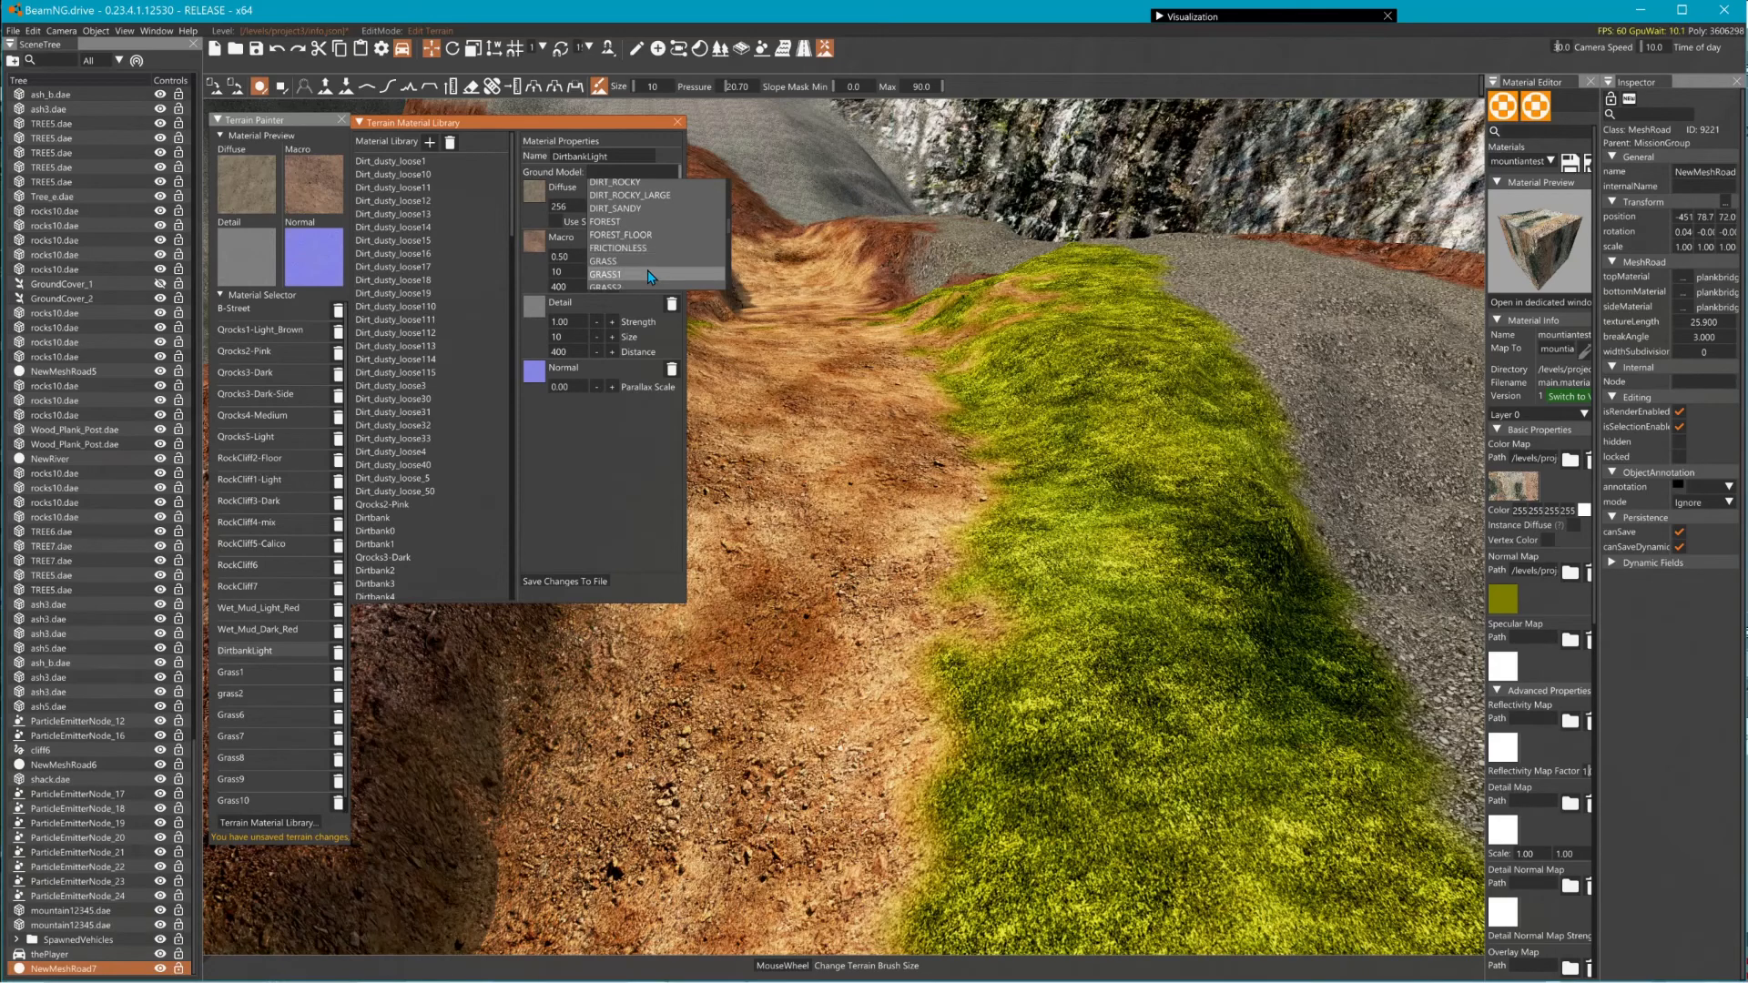
pyautogui.scroll(-3, 638, 260)
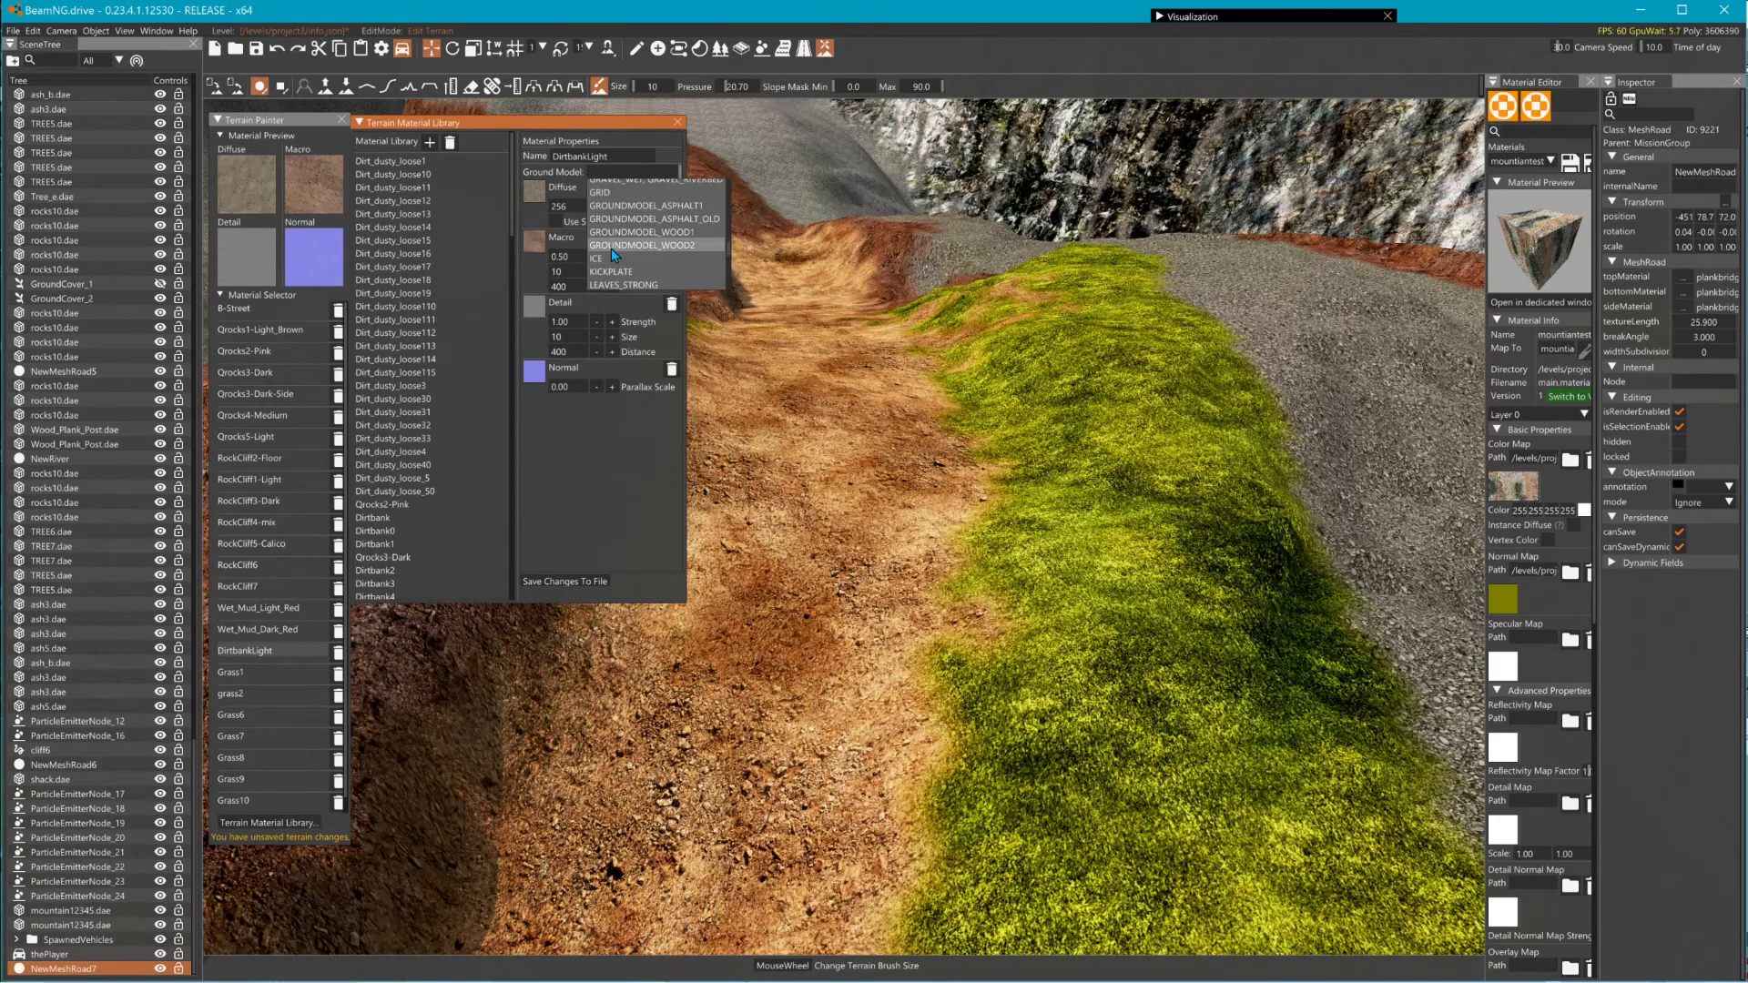
pyautogui.scroll(-4, 616, 261)
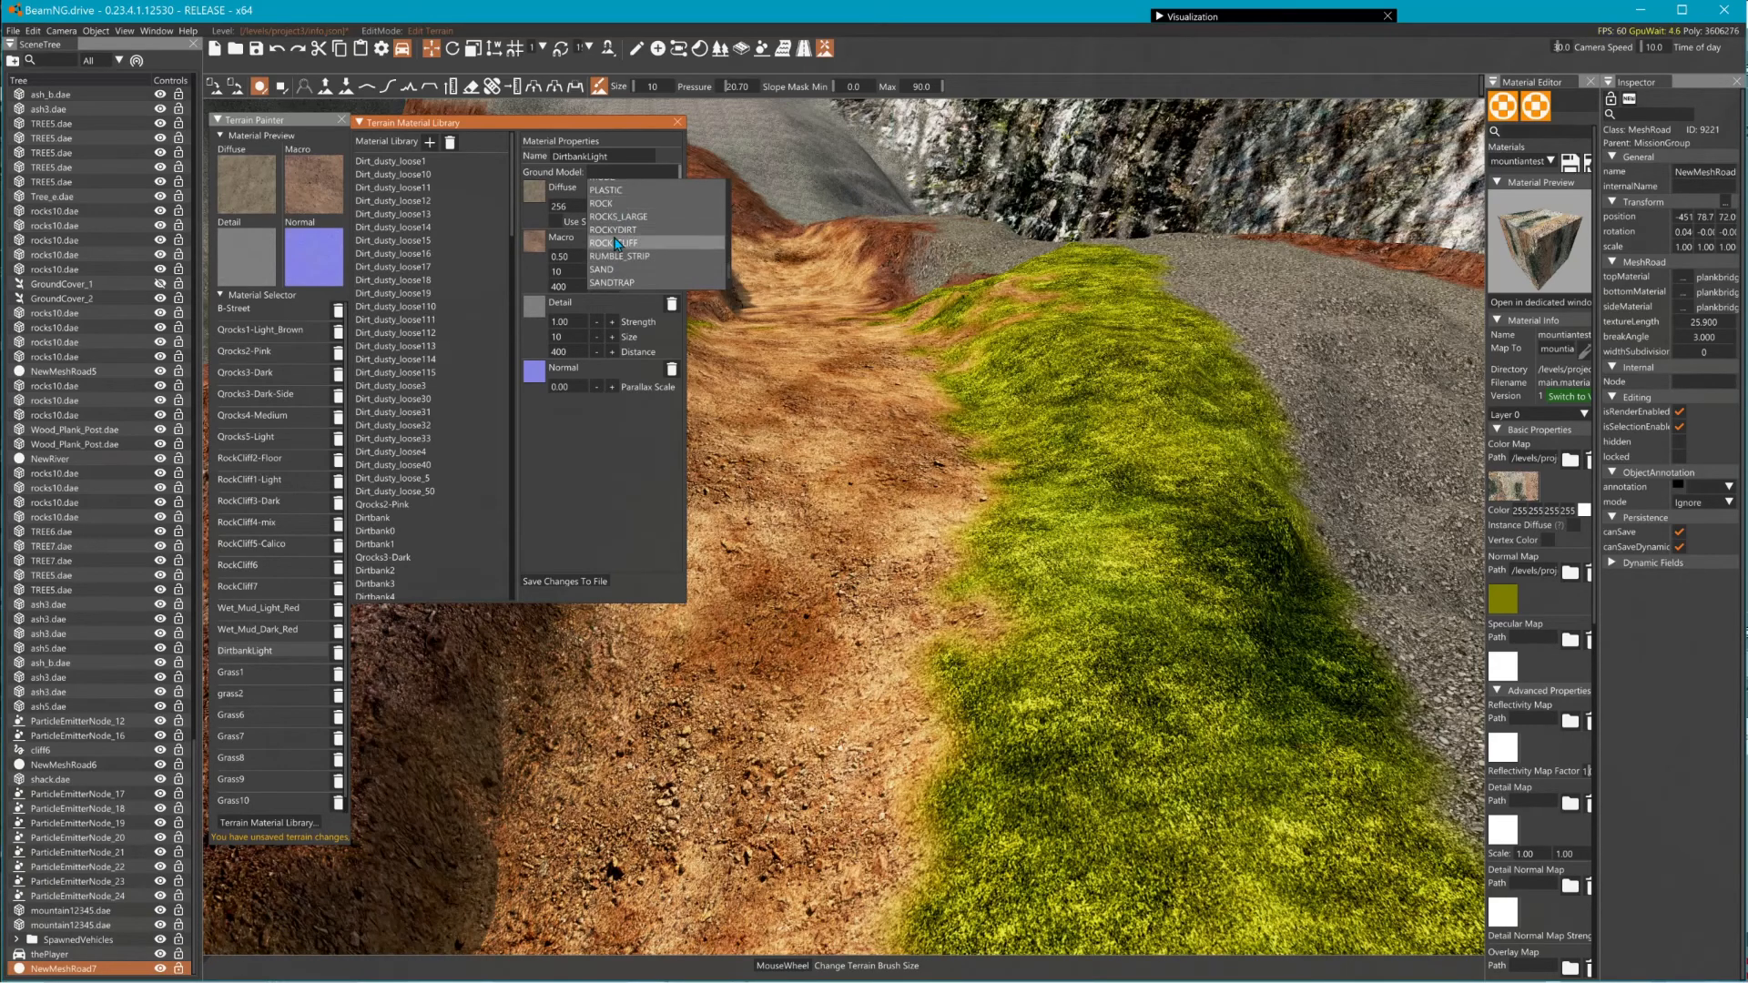
pyautogui.scroll(8, 629, 263)
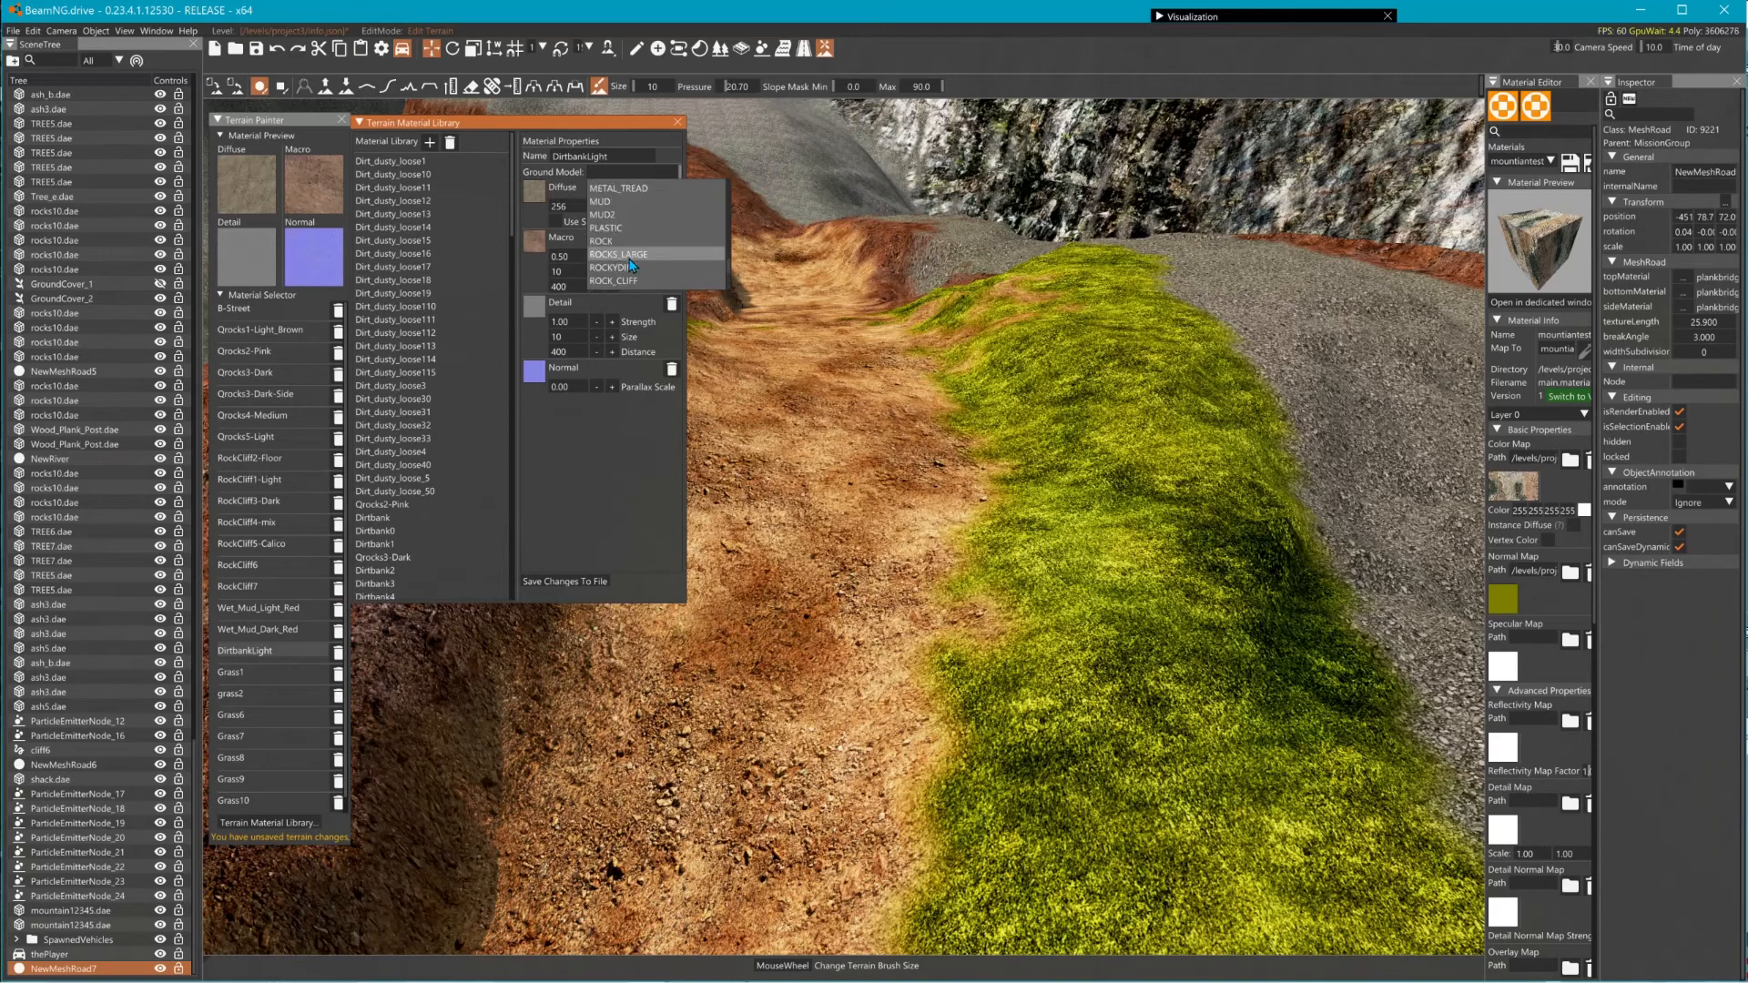
pyautogui.scroll(5, 629, 261)
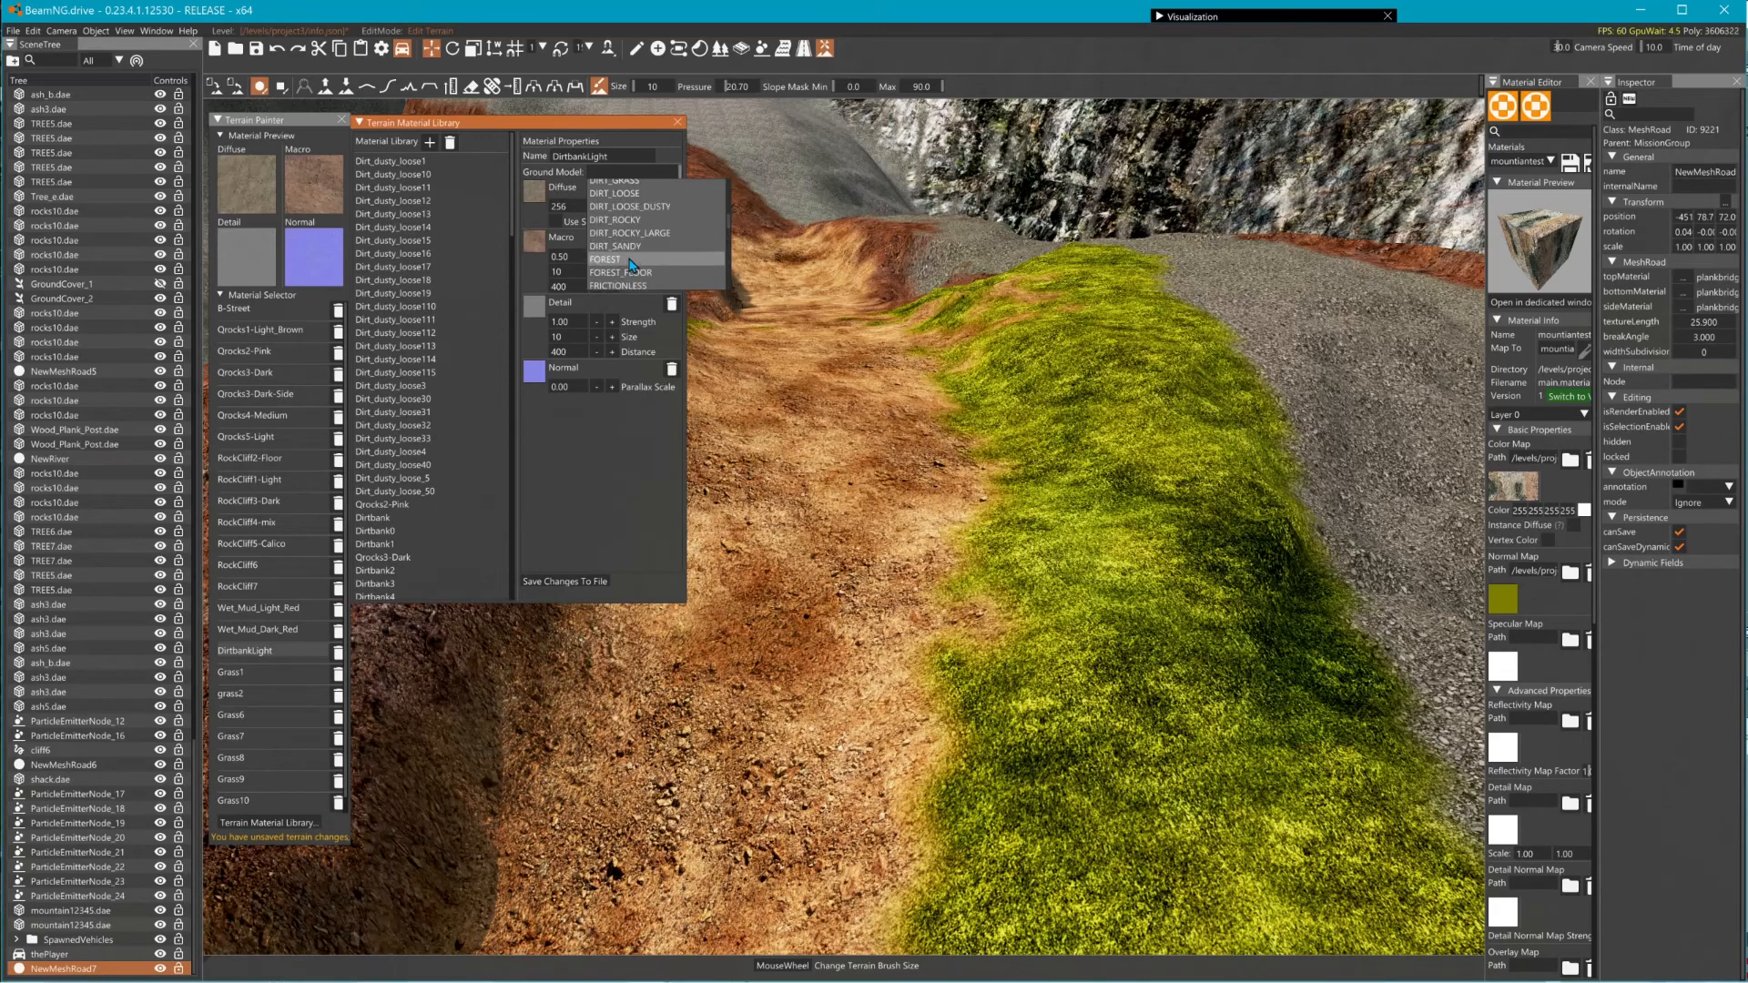
pyautogui.click(620, 293)
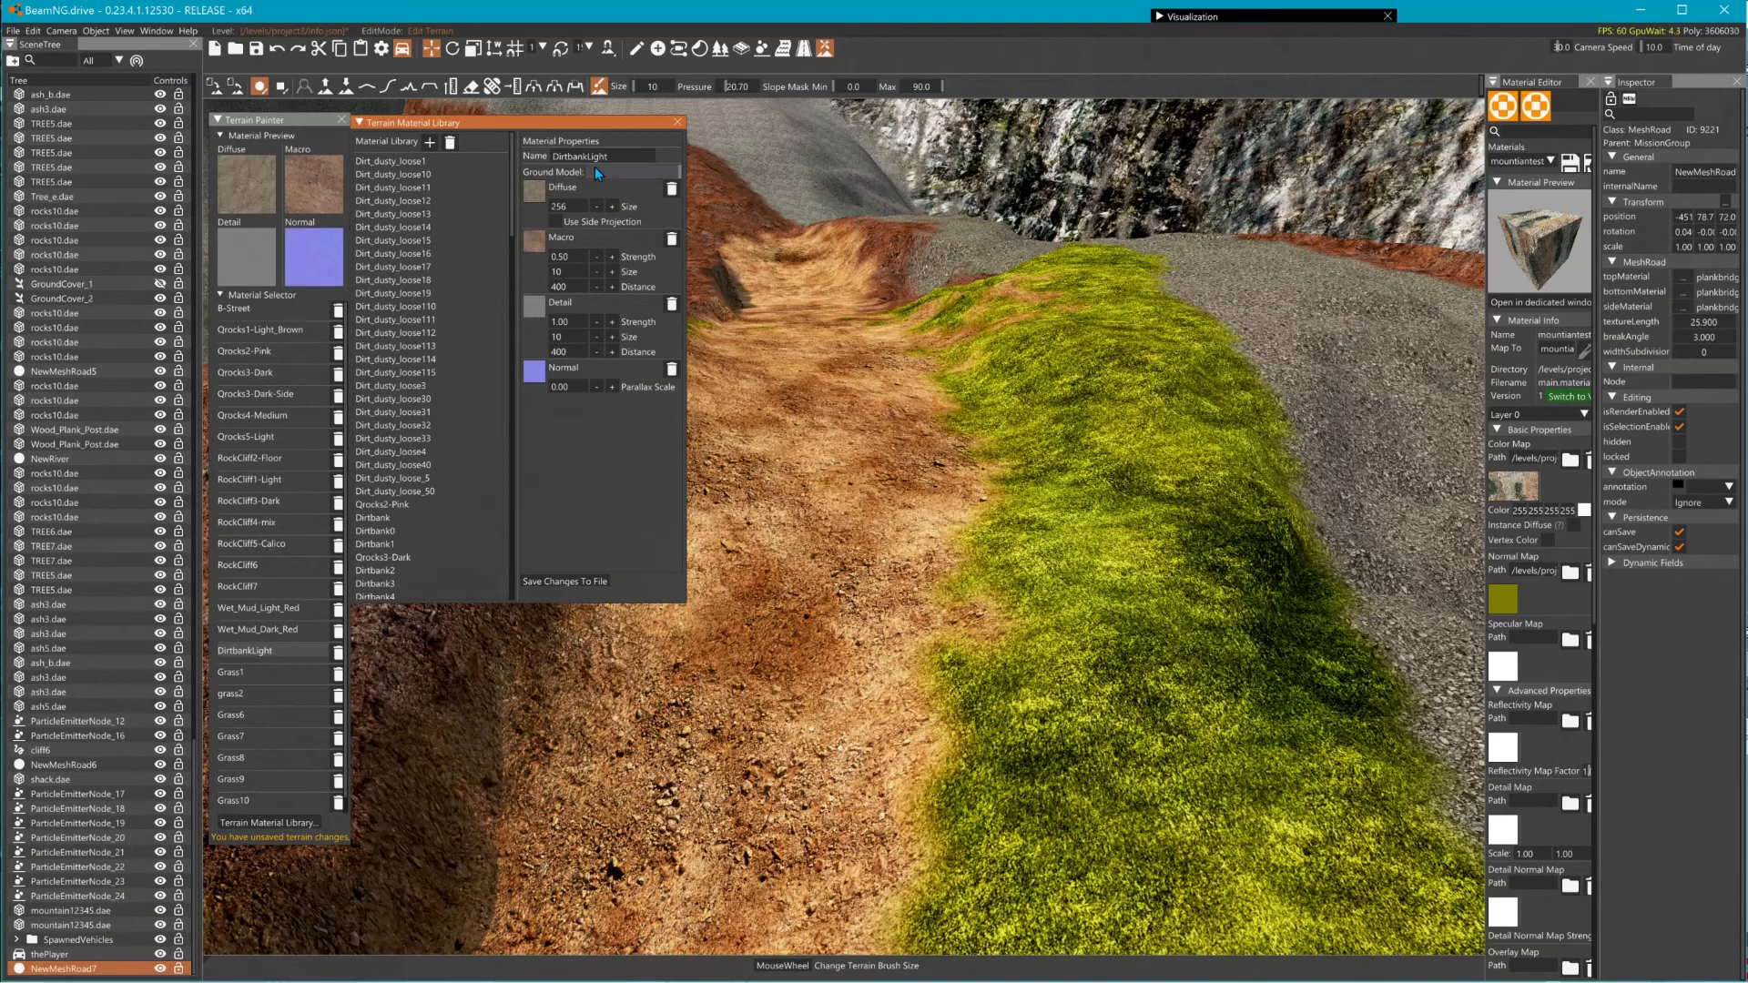
# - Set DirtbankLight's ground model to DIRT_DUSTY_LOOSE, save the changes to file and close the material library
pyautogui.click(635, 173)
pyautogui.scroll(-3, 643, 263)
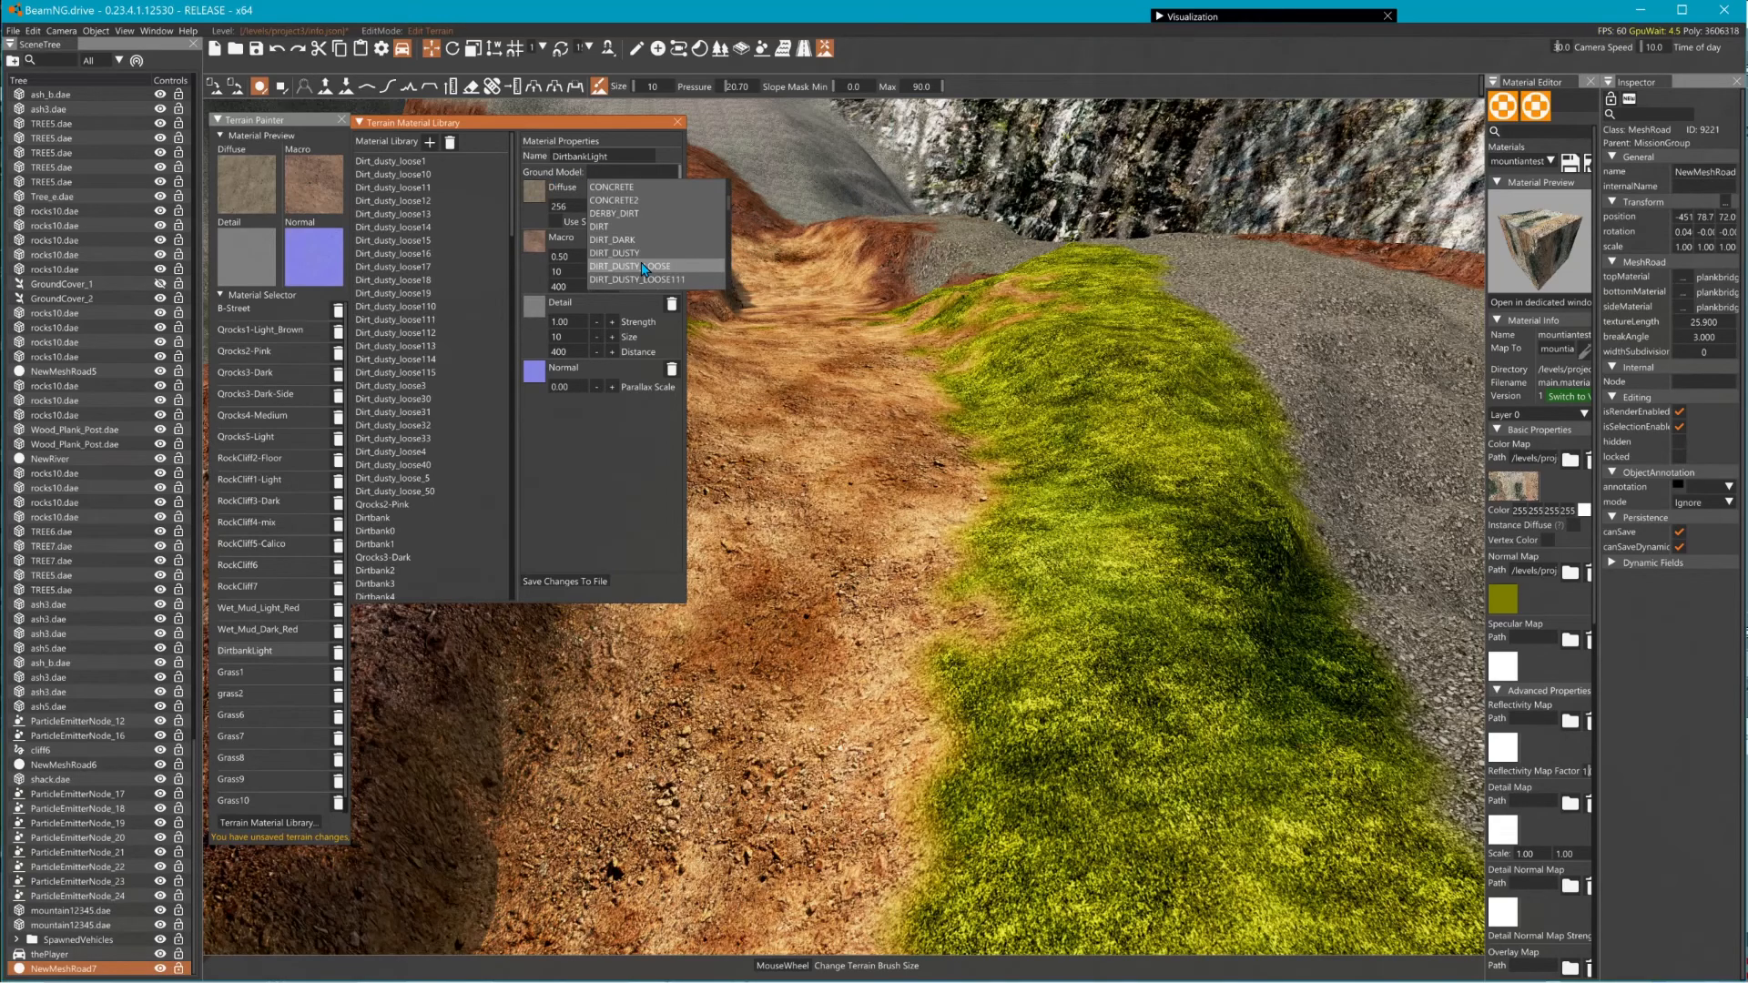
pyautogui.click(628, 266)
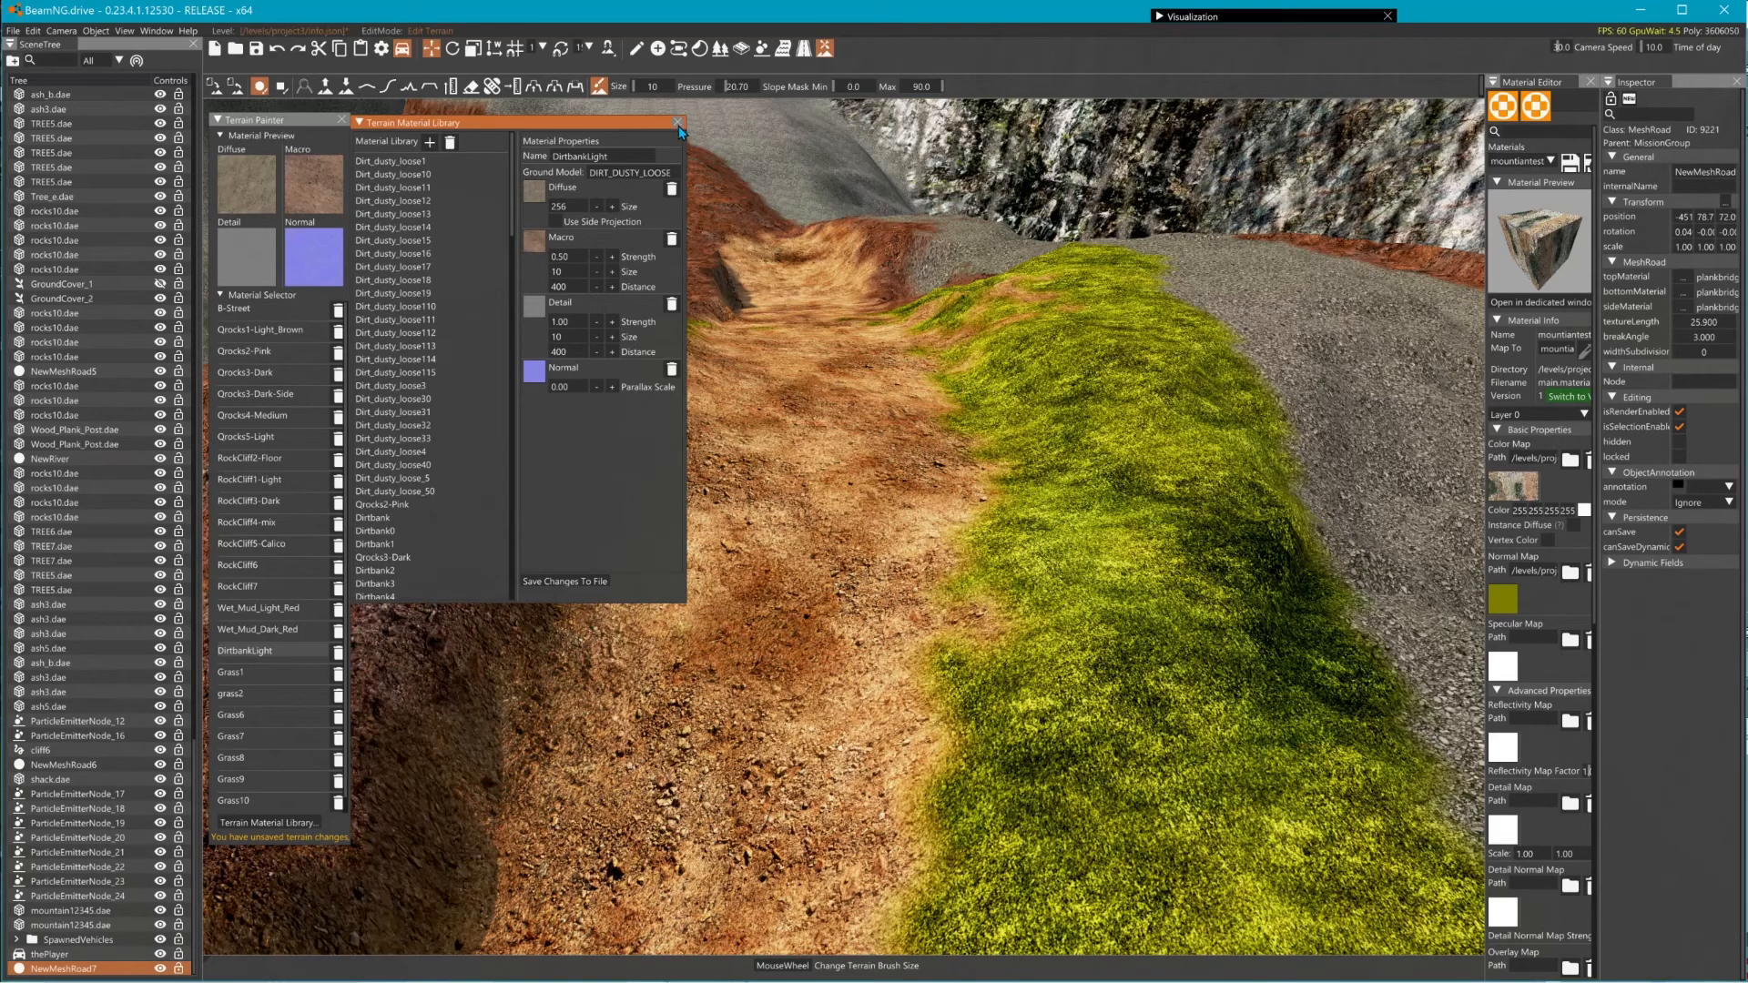
pyautogui.click(565, 580)
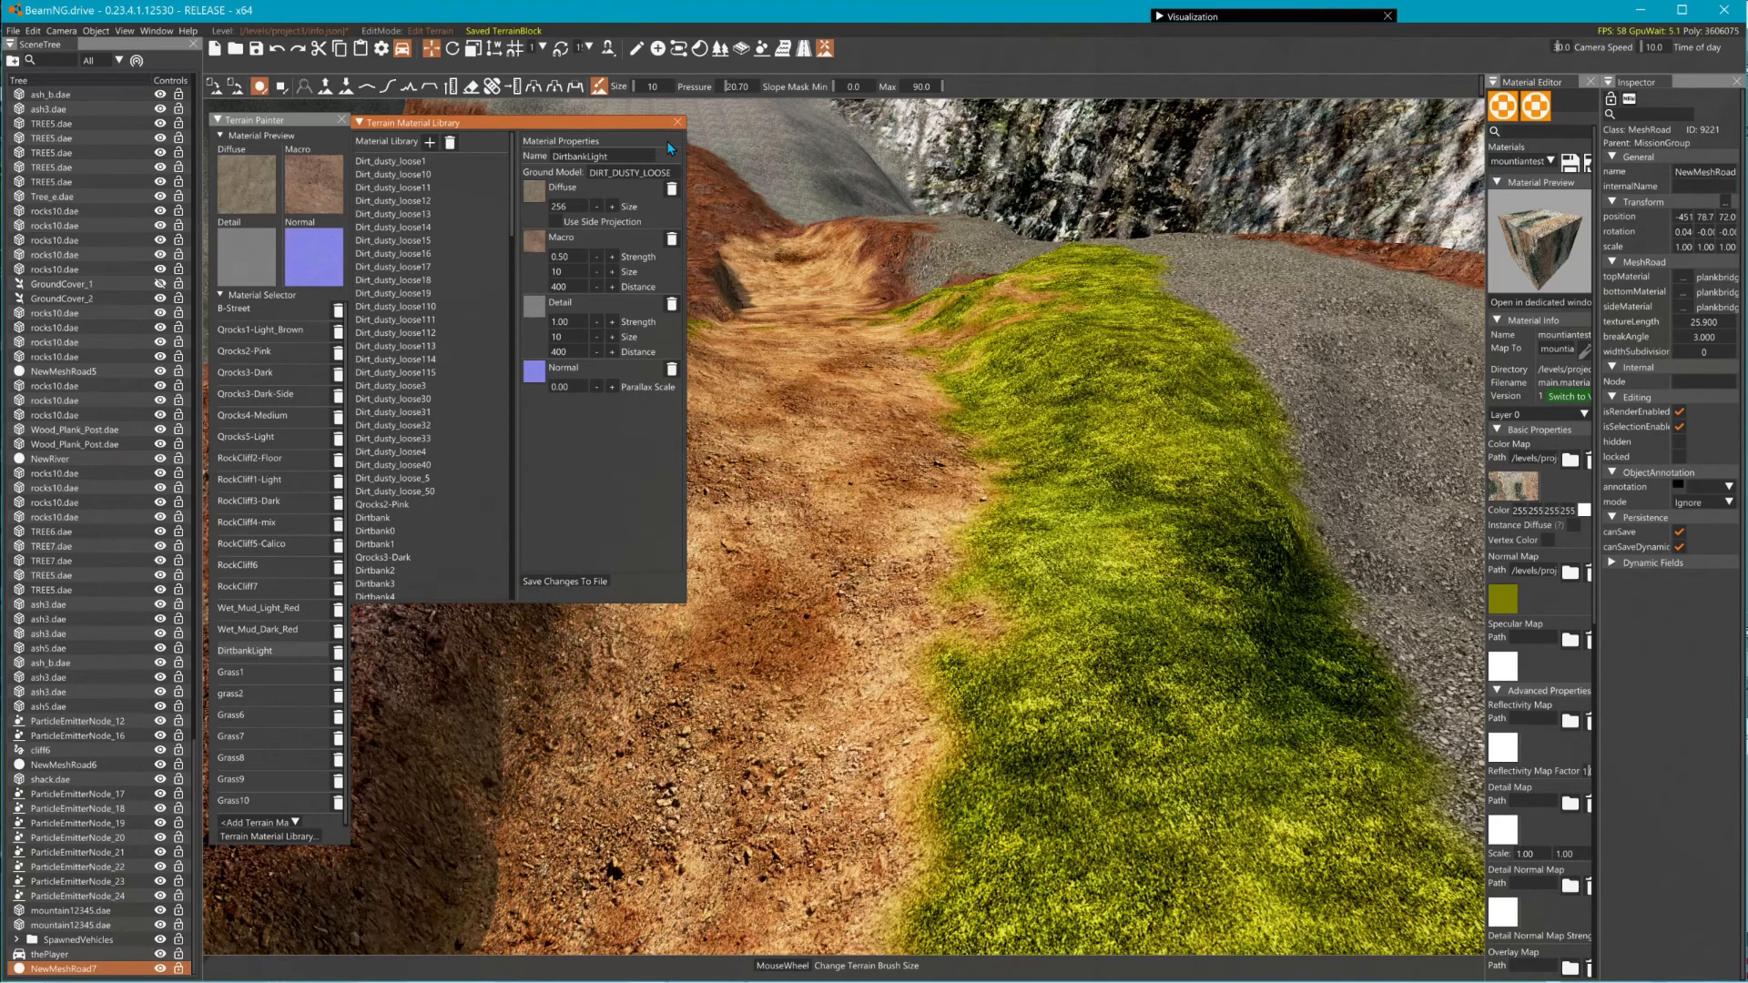
pyautogui.click(676, 123)
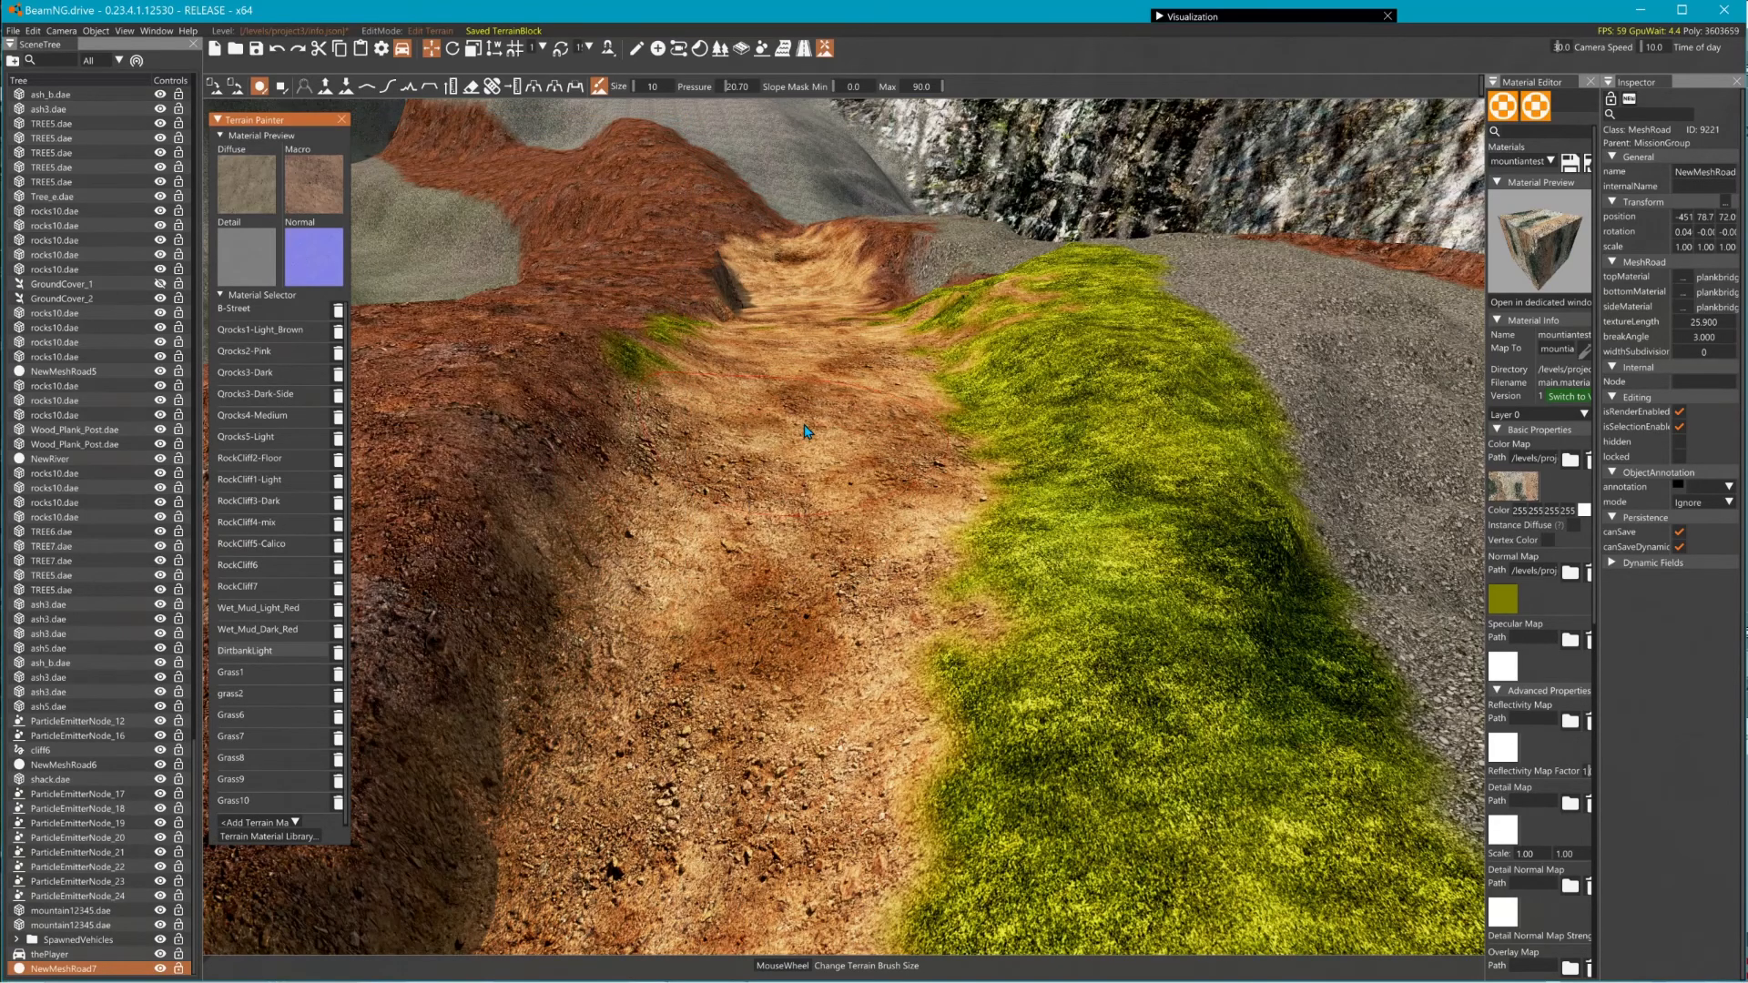
# - Paint DirtbankLight on the steep bank beside the dirt path, and smooth that bank at brush size 10
pyautogui.moveTo(804, 431)
pyautogui.mouseDown(button='right')
pyautogui.moveTo(807, 272)
pyautogui.moveTo(809, 300)
pyautogui.moveTo(736, 241)
pyautogui.moveTo(767, 253)
pyautogui.moveTo(736, 325)
pyautogui.mouseUp(button='right')
pyautogui.press('w')
pyautogui.press('w')
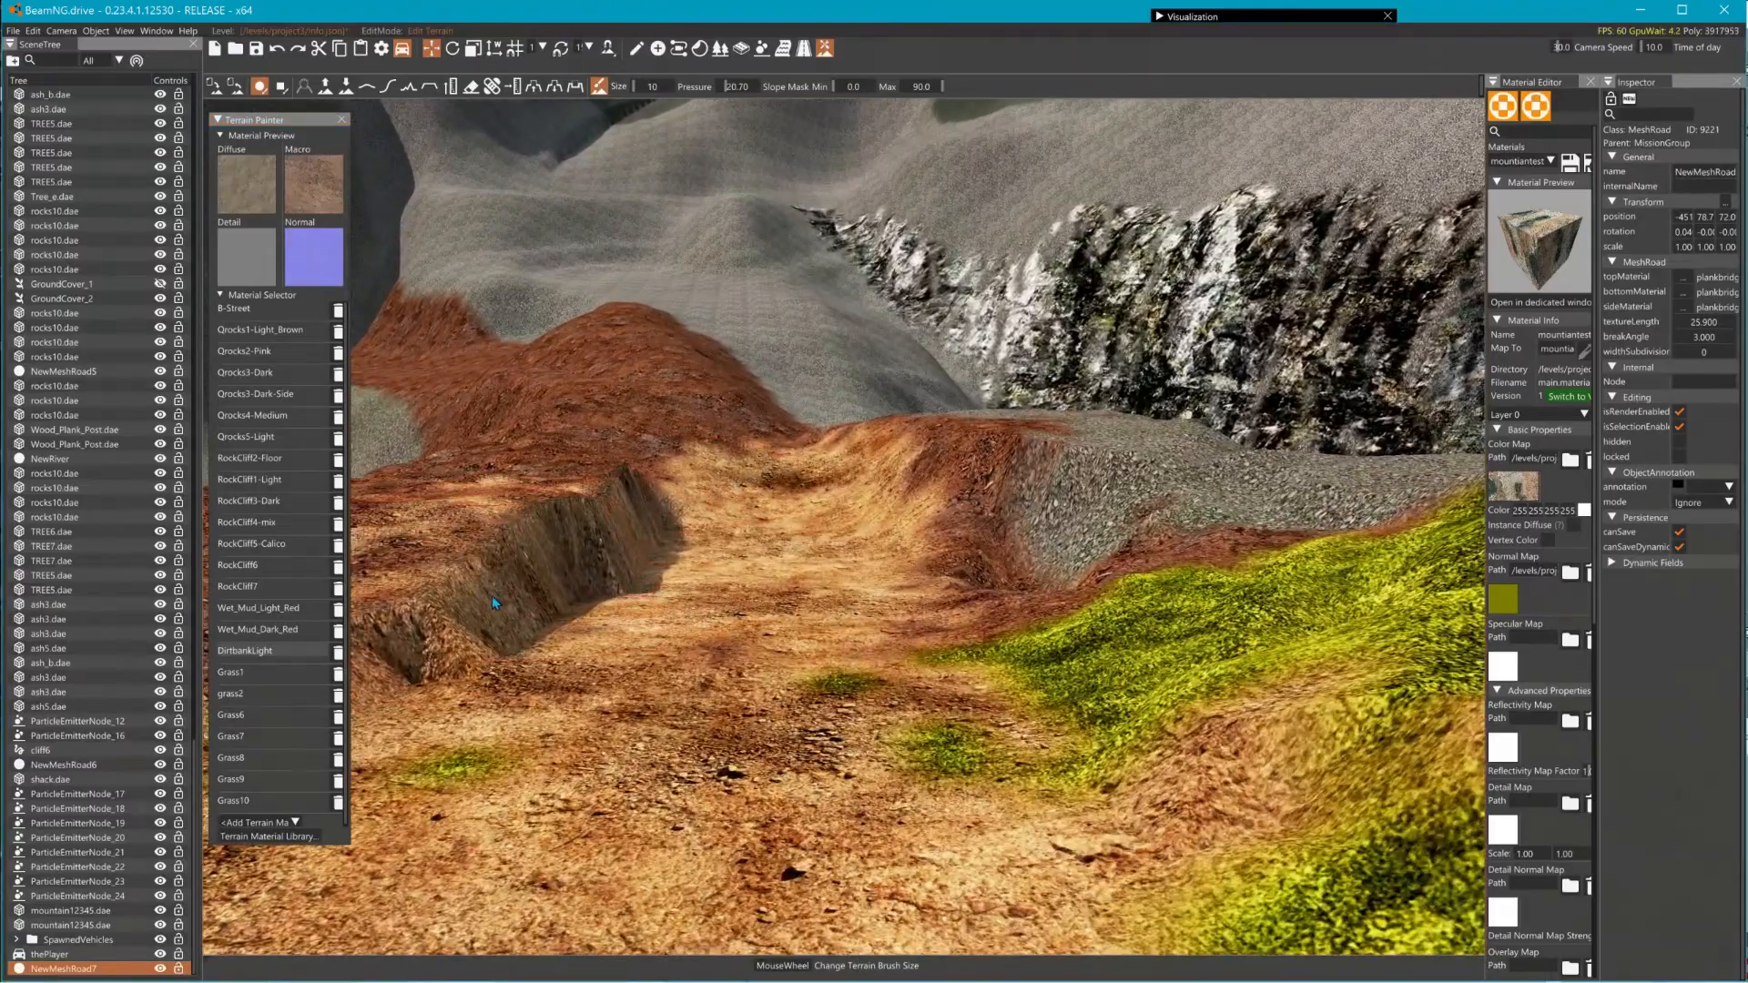
pyautogui.click(491, 597)
pyautogui.press('s')
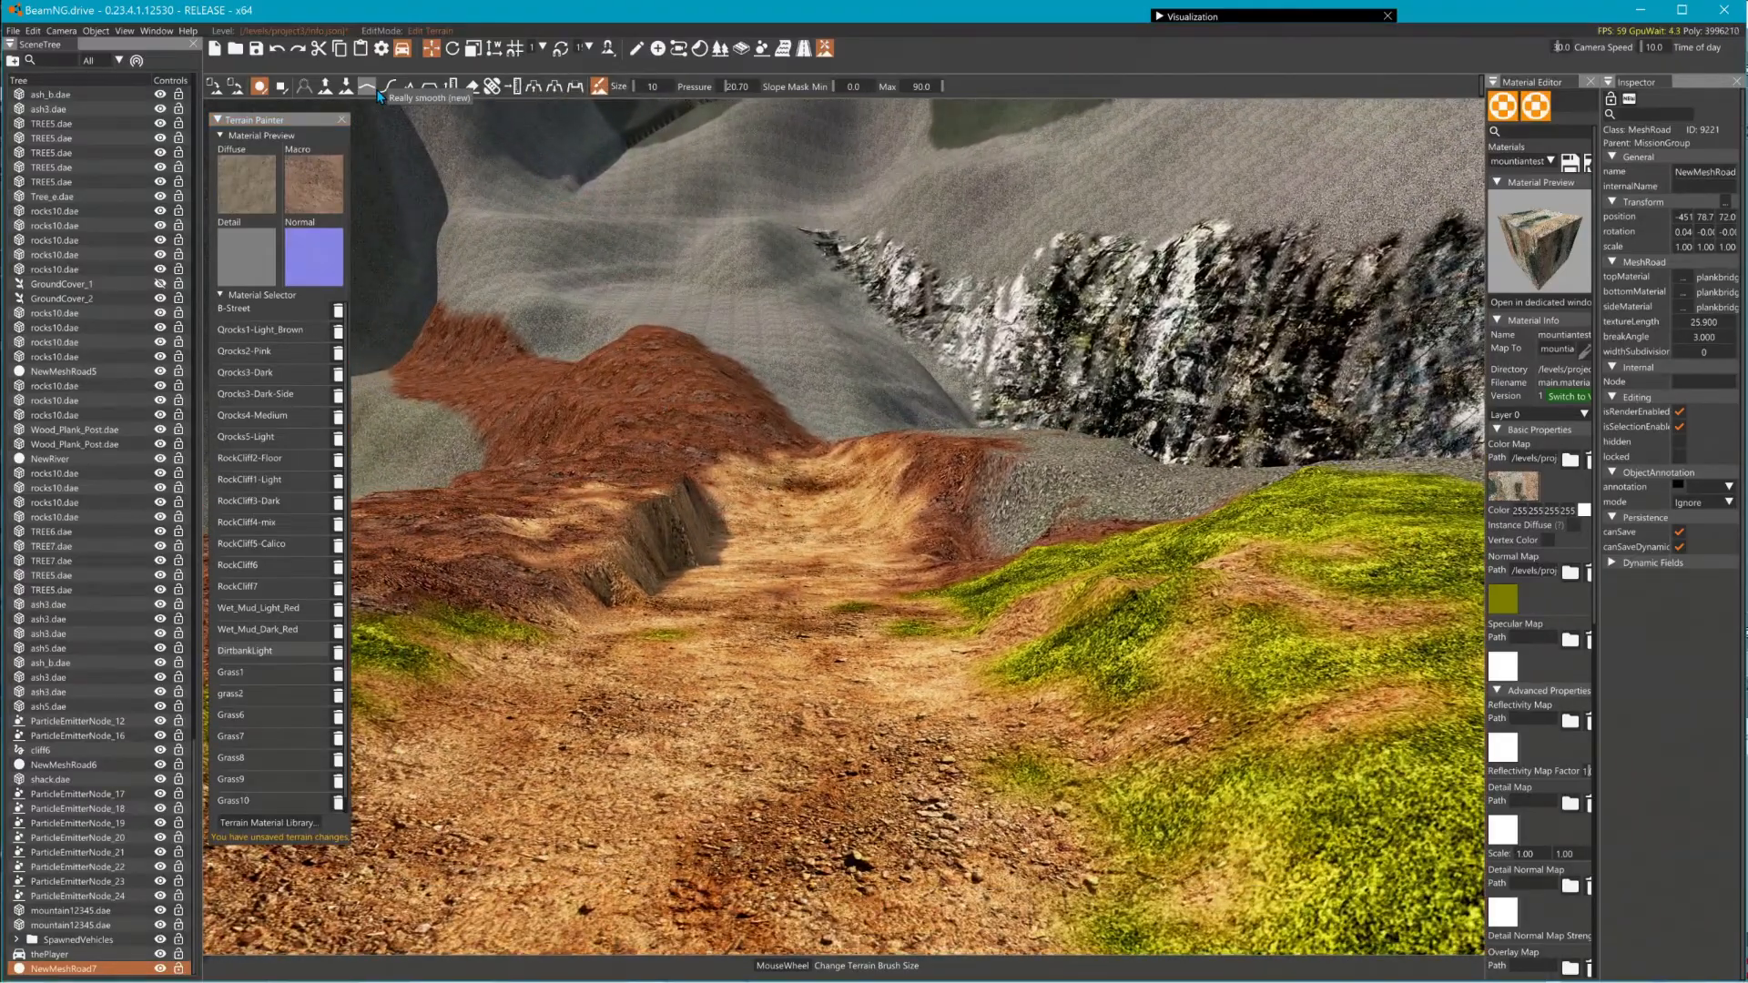
pyautogui.click(367, 86)
pyautogui.press('w')
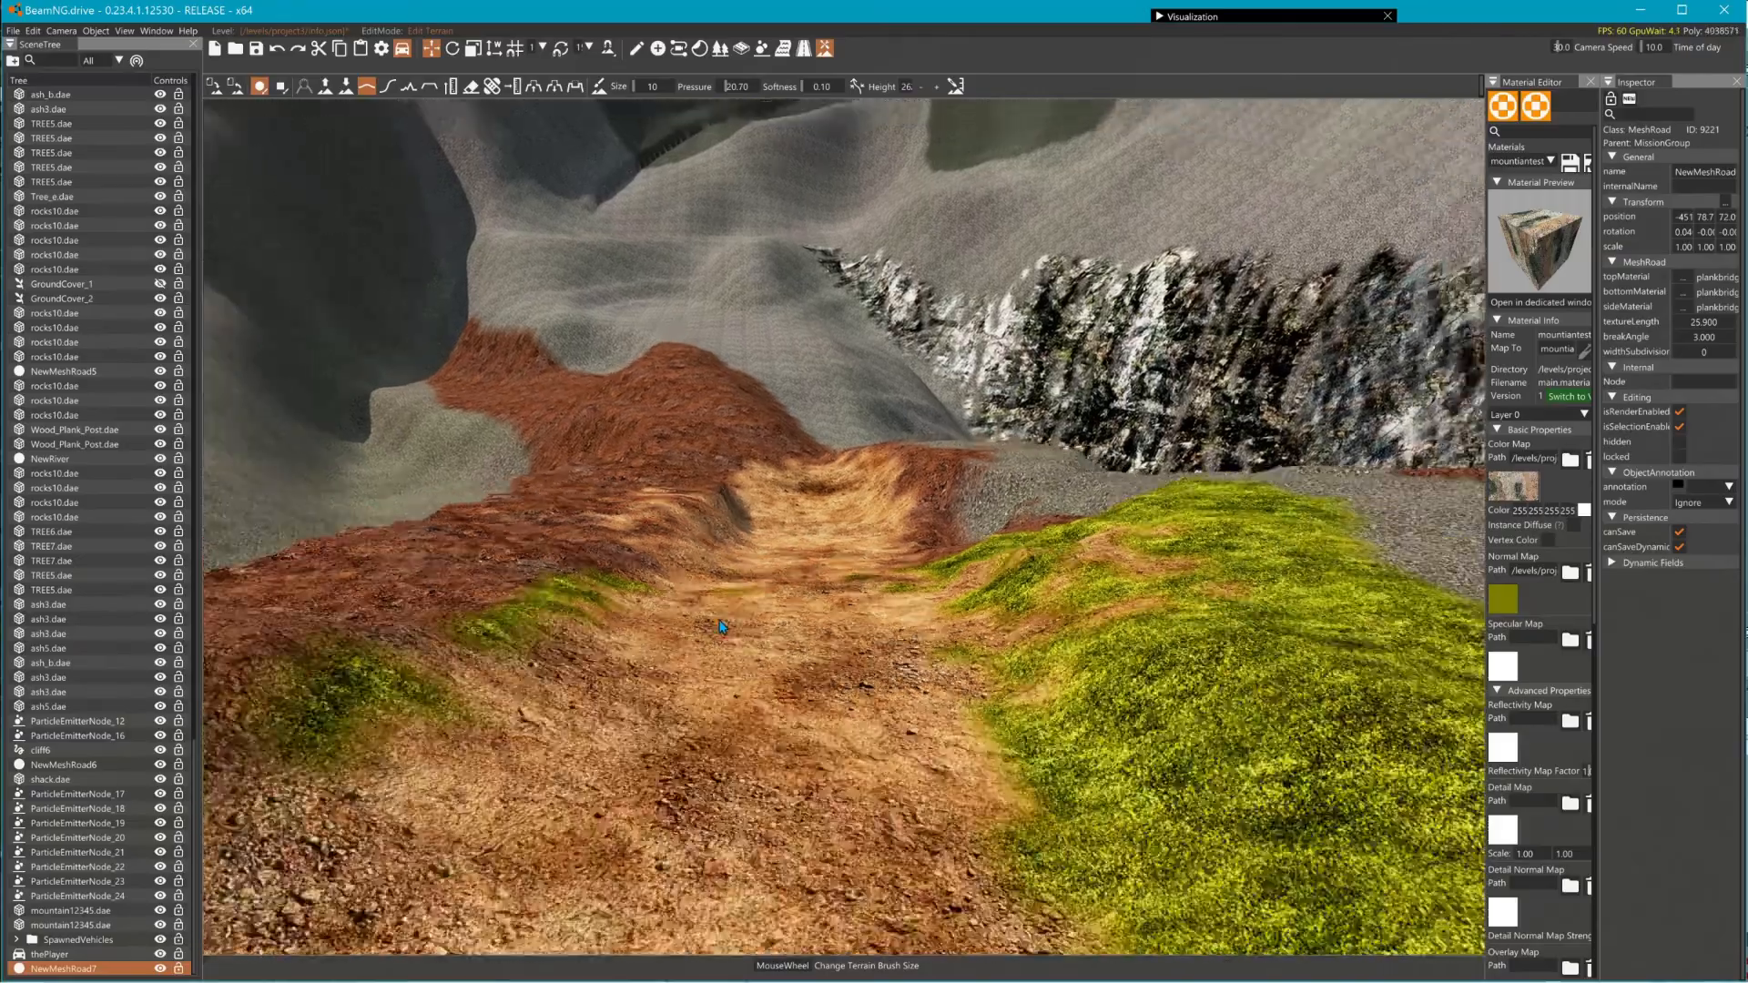
# - Look back over the painted dirt path from its lower end and close the world editor to view it unobstructed
pyautogui.press('s')
pyautogui.moveTo(722, 627)
pyautogui.mouseDown(button='right')
pyautogui.moveTo(745, 753)
pyautogui.moveTo(719, 765)
pyautogui.moveTo(734, 790)
pyautogui.moveTo(779, 797)
pyautogui.moveTo(819, 757)
pyautogui.moveTo(809, 779)
pyautogui.moveTo(794, 681)
pyautogui.moveTo(786, 726)
pyautogui.moveTo(728, 734)
pyautogui.moveTo(700, 637)
pyautogui.moveTo(730, 630)
pyautogui.mouseUp(button='right')
pyautogui.press('s')
pyautogui.press('a')
pyautogui.press('w')
pyautogui.press('s')
pyautogui.press('w')
pyautogui.press('F11')
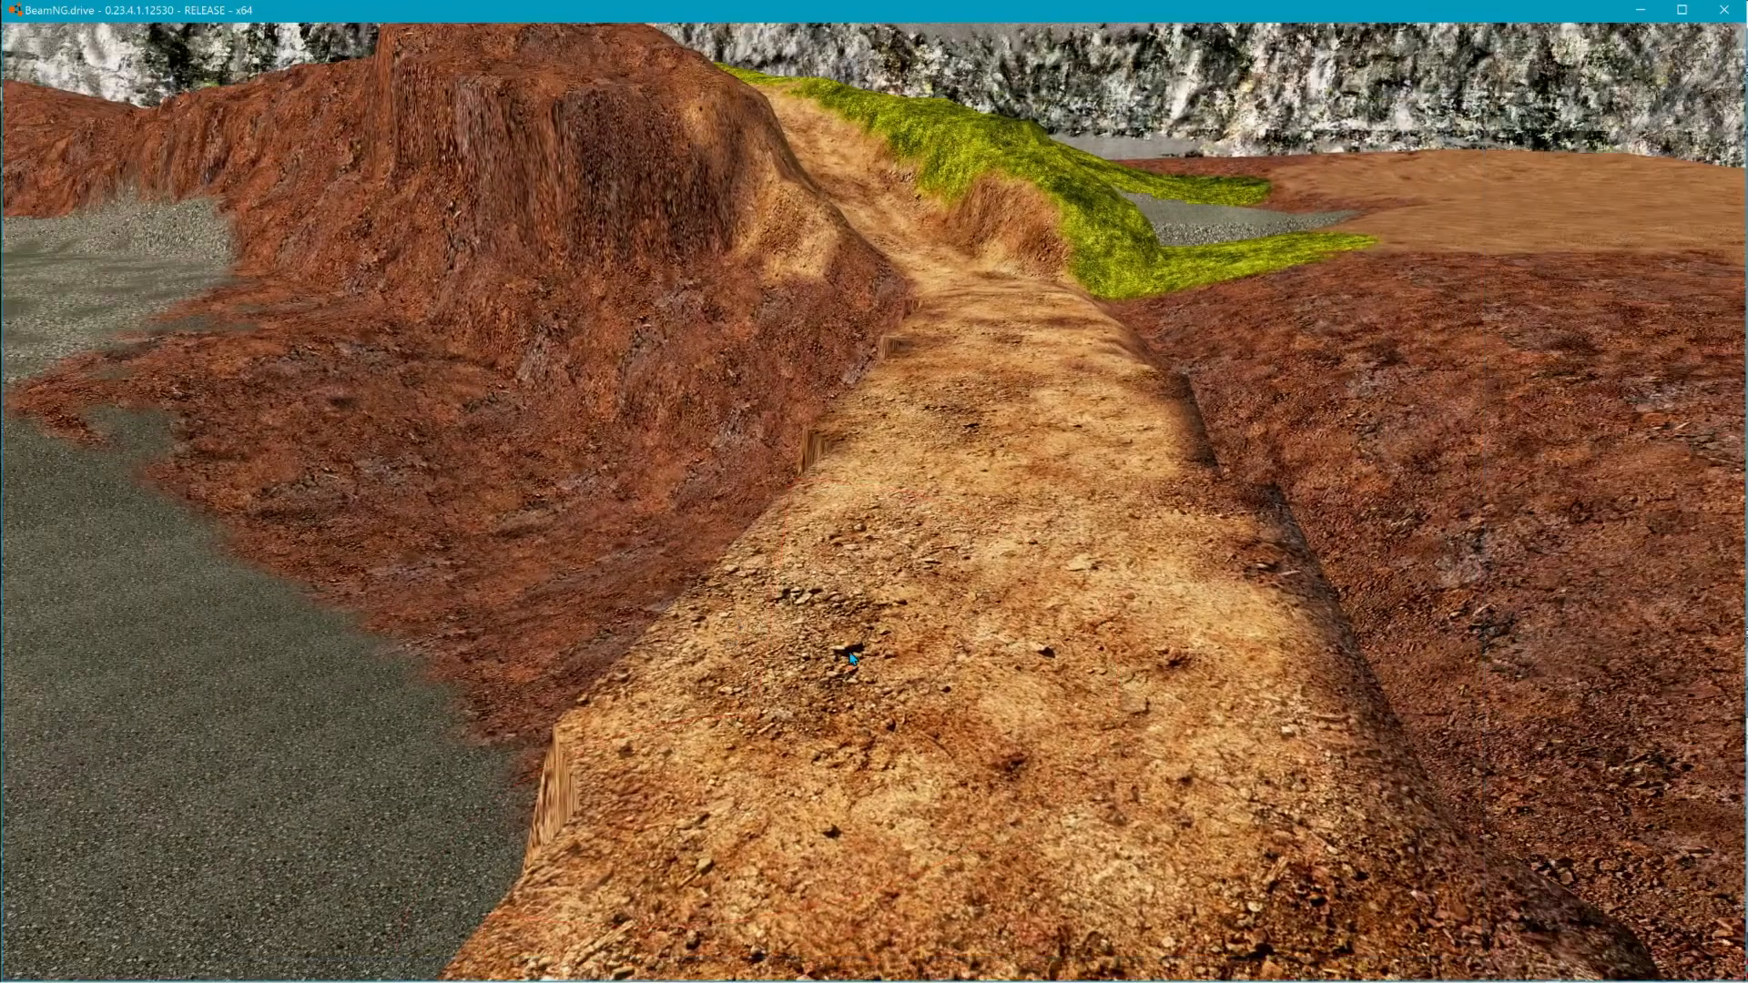
# - Place the truck at the lower end of the painted dirt path, recover it and try driving it up the path
pyautogui.press('F7')
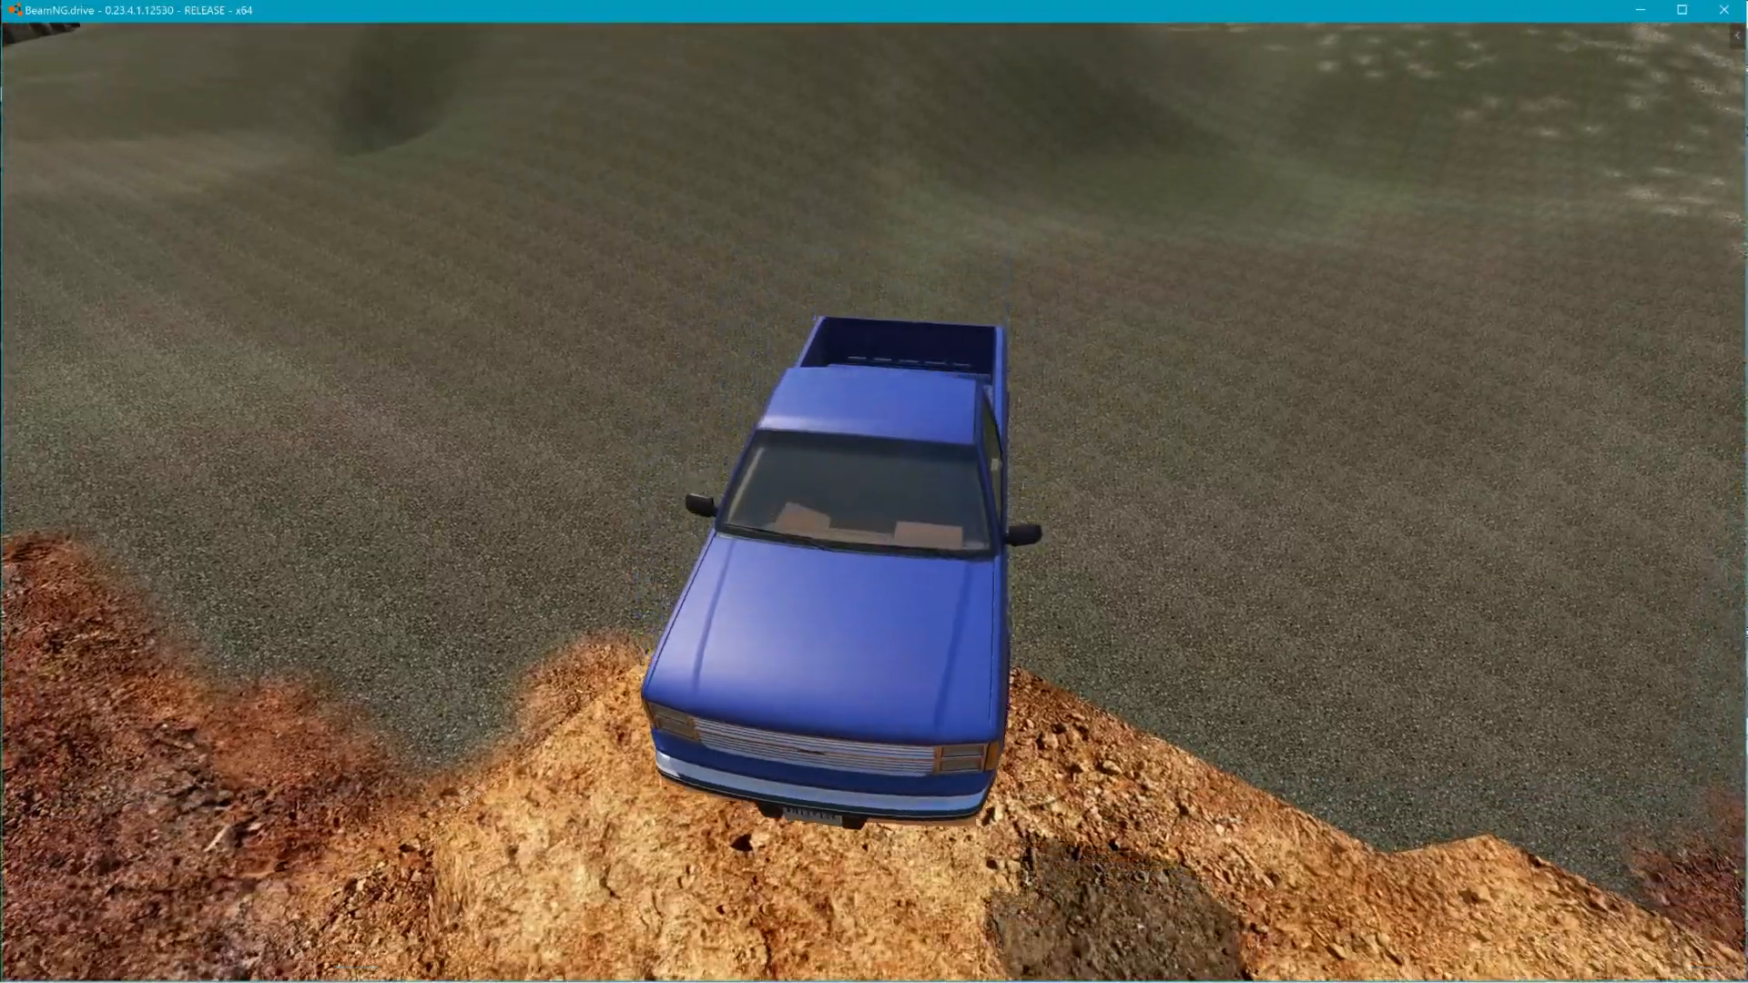
pyautogui.press('r')
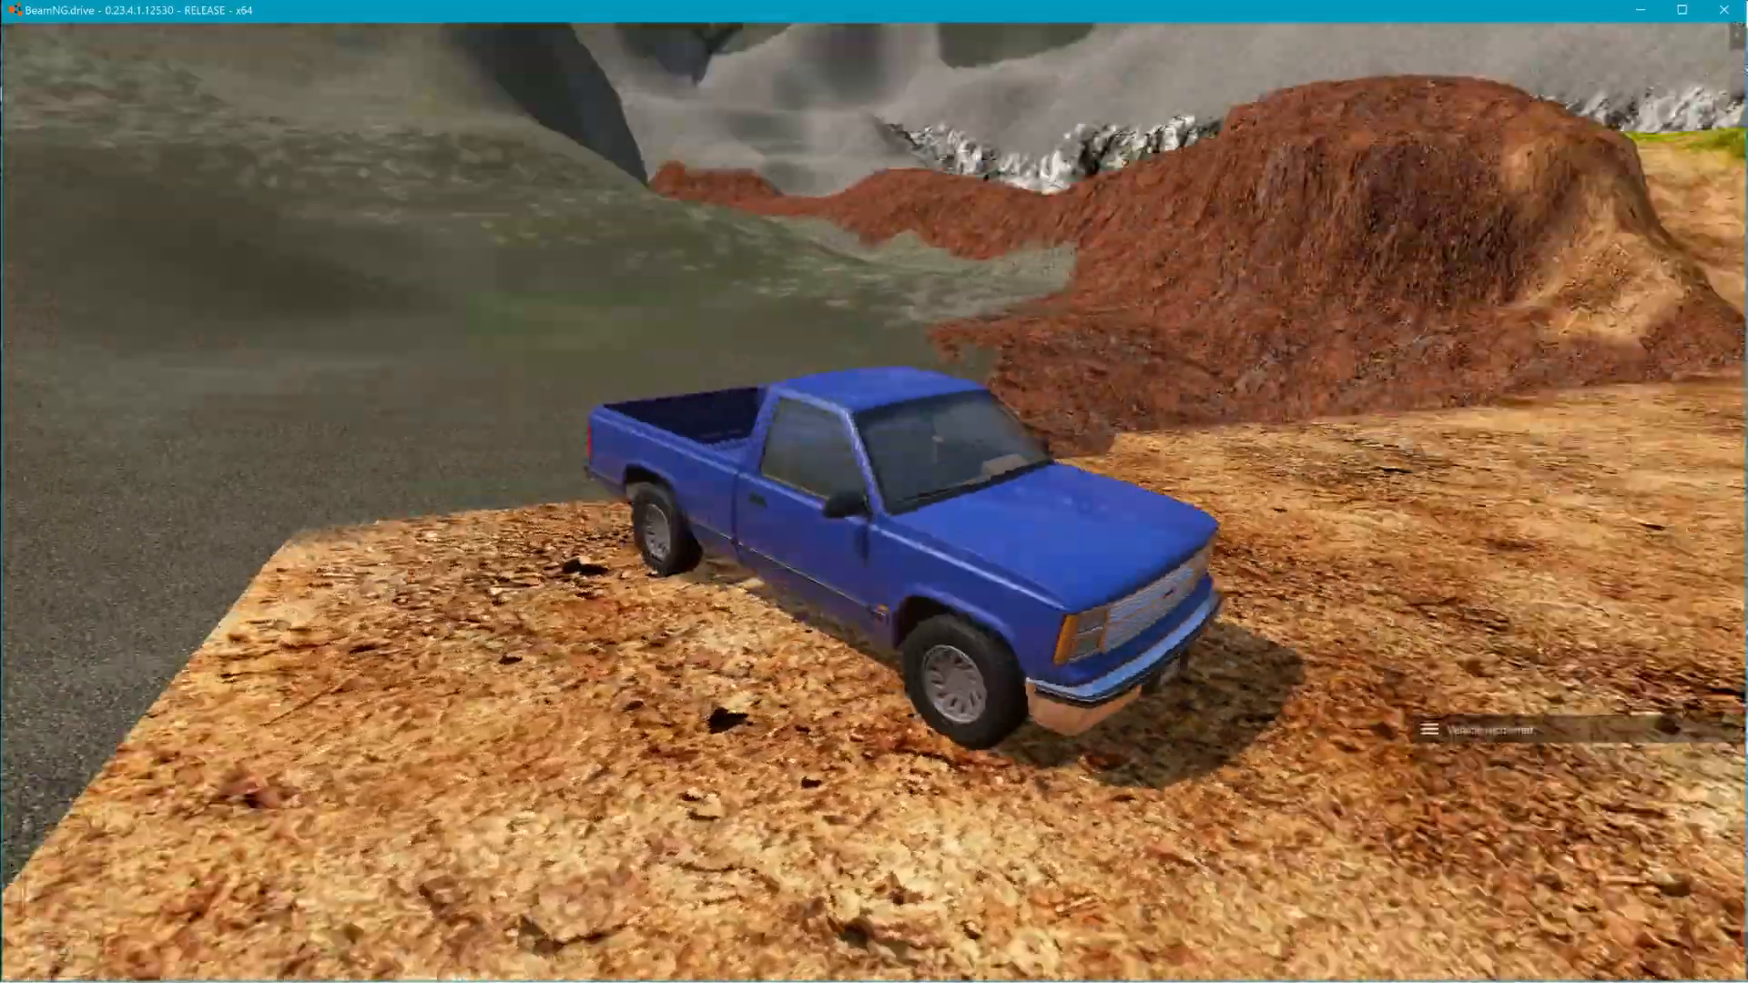
pyautogui.press('w')
pyautogui.press('a')
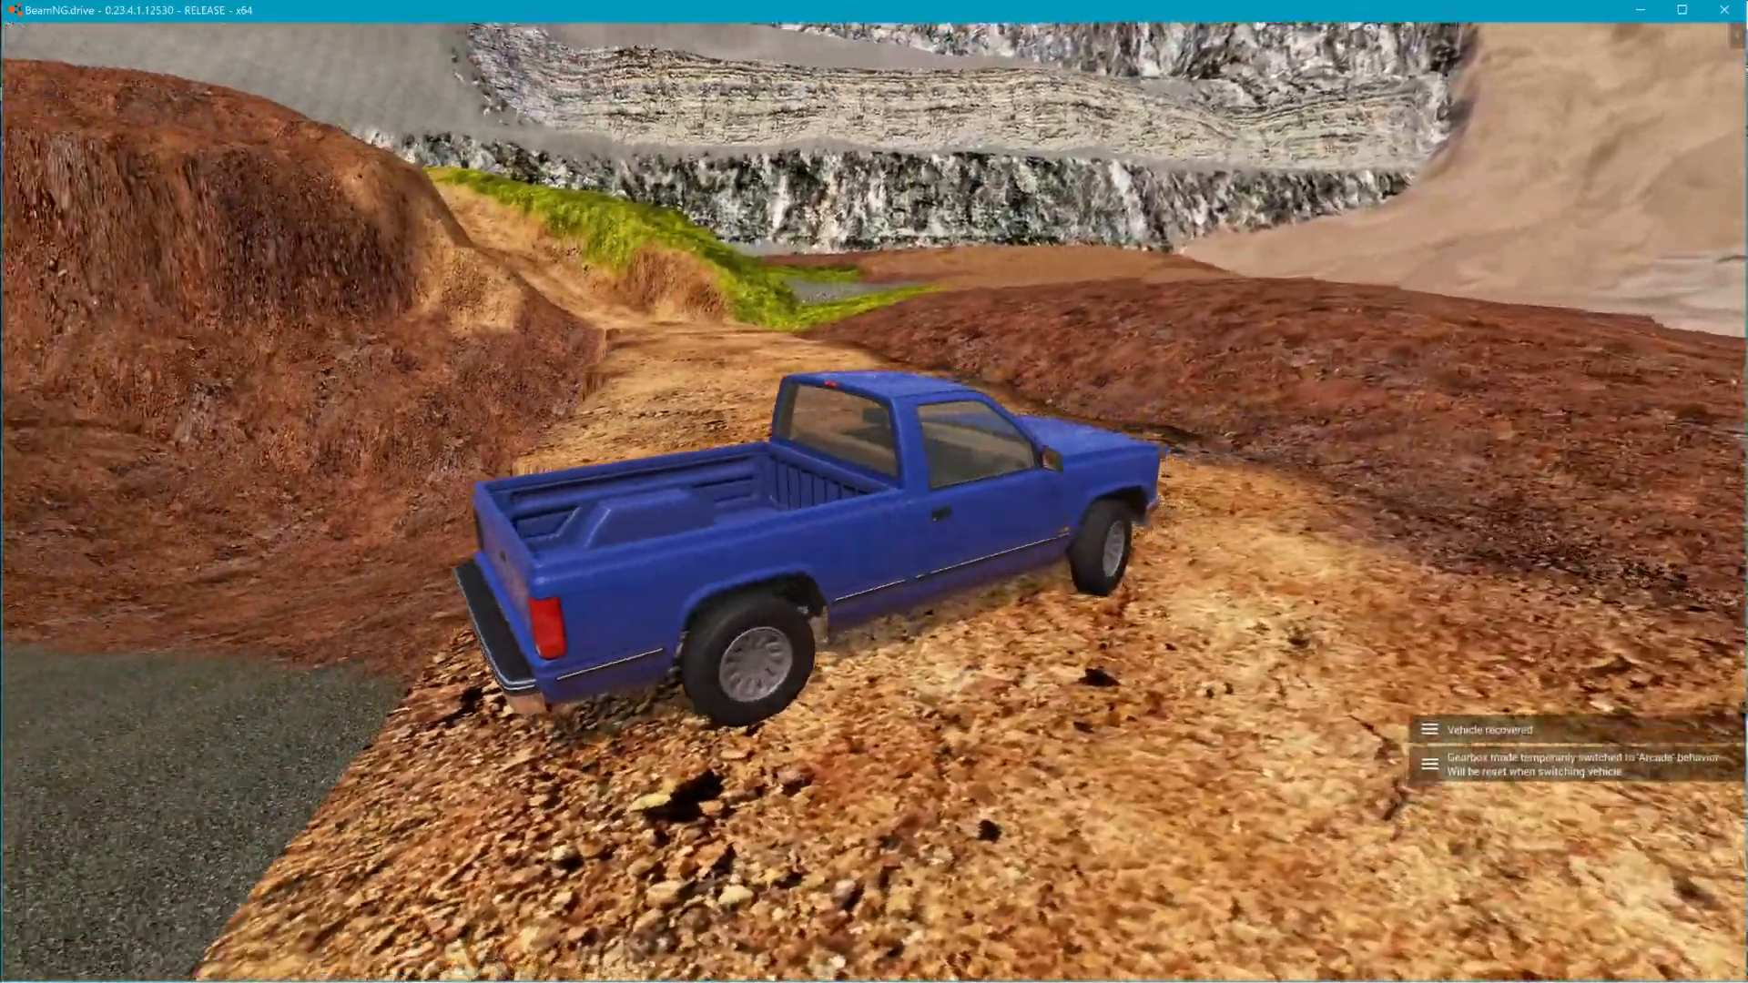
pyautogui.press('w')
pyautogui.press('a')
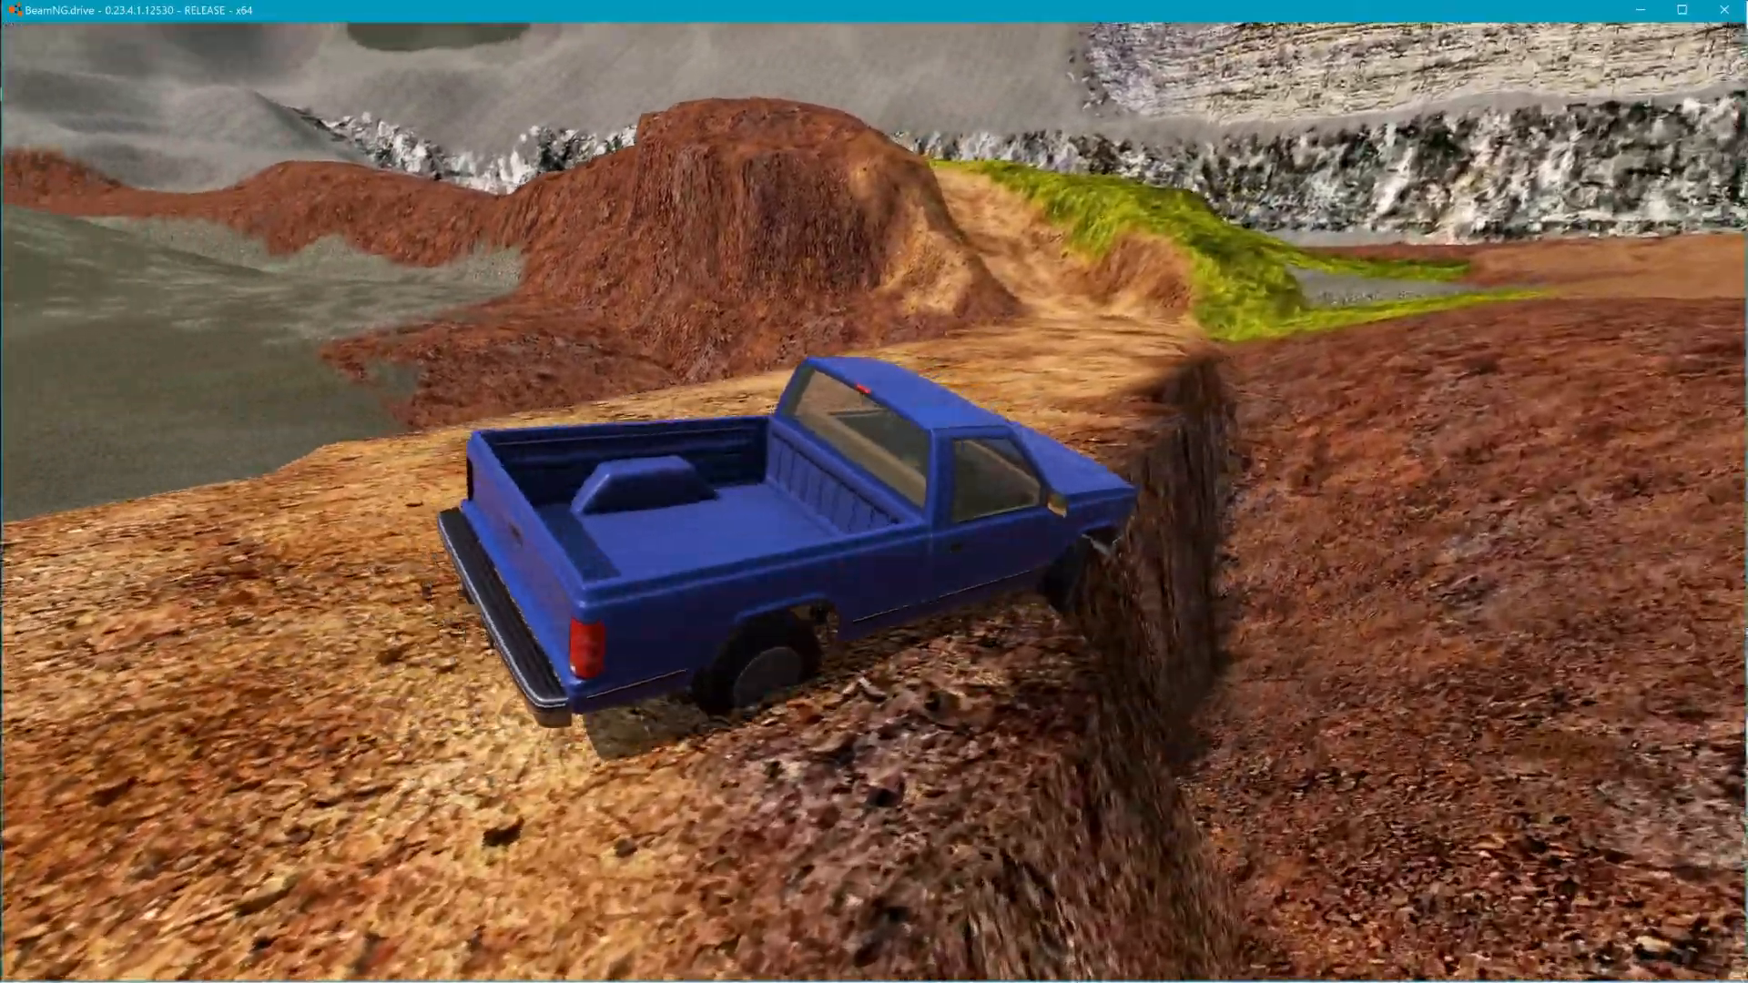
pyautogui.press('r')
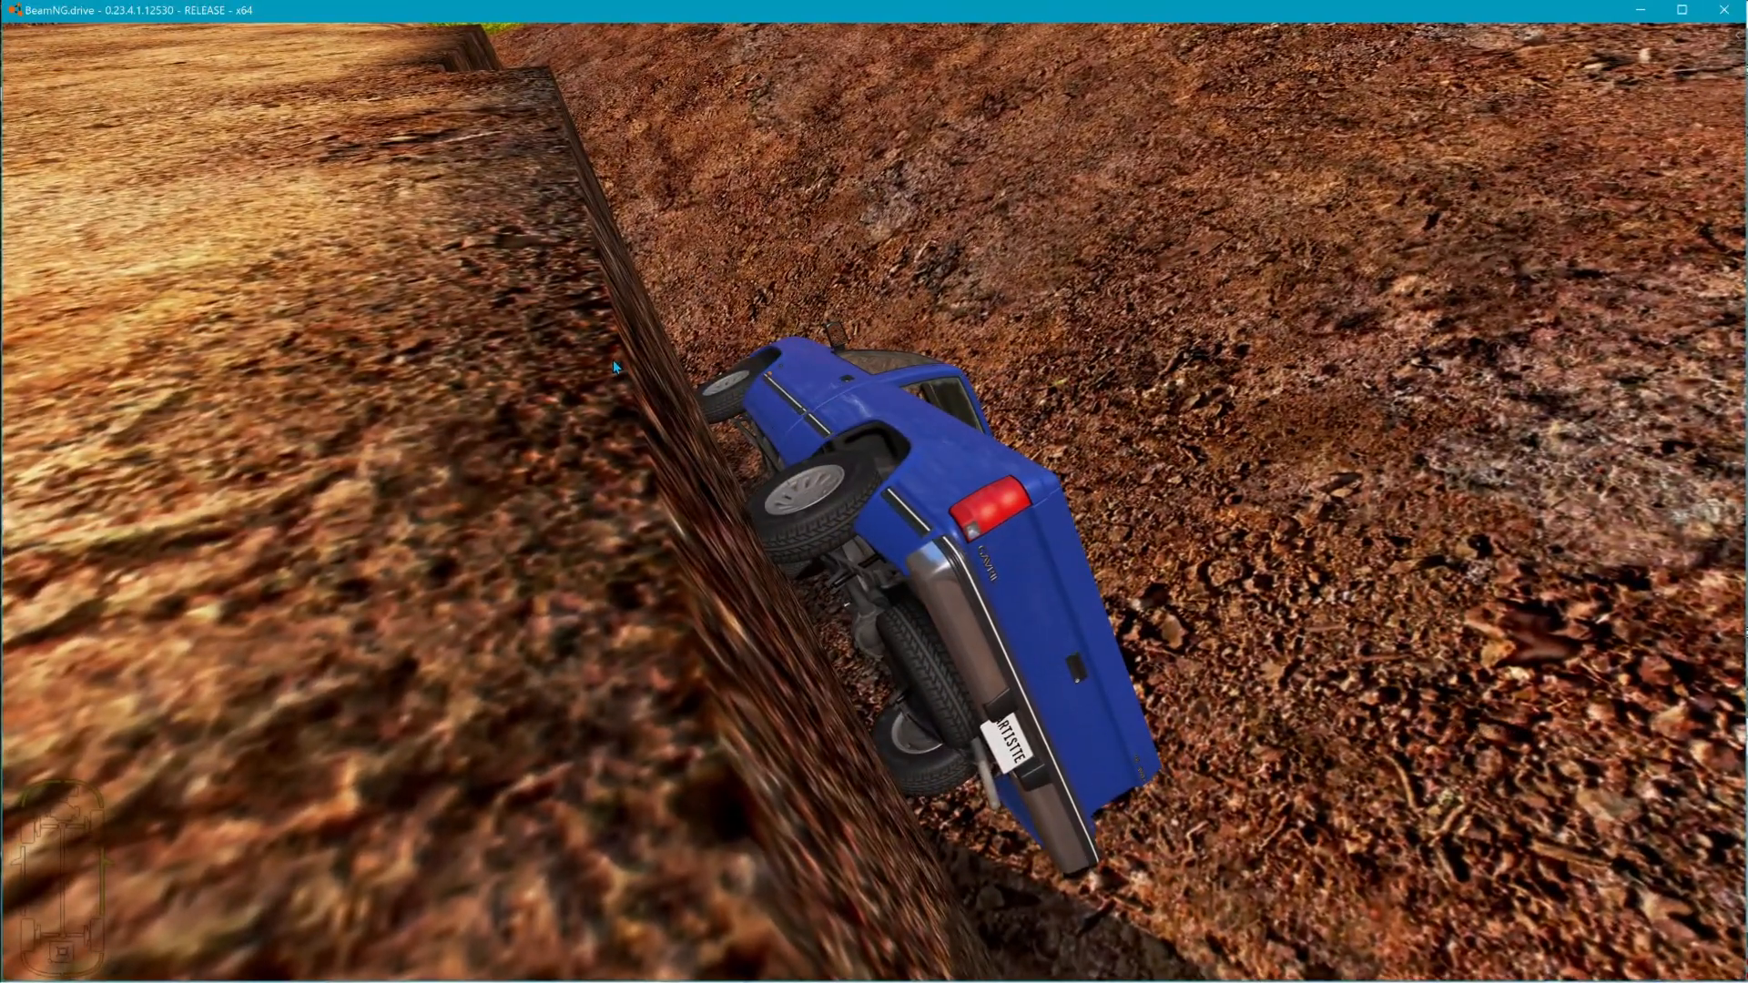
# - Bring the truck back onto the dirt path using the free camera, recover it and drive it up towards the grassy bank
pyautogui.hotkey('shift', 'c')
pyautogui.press('s')
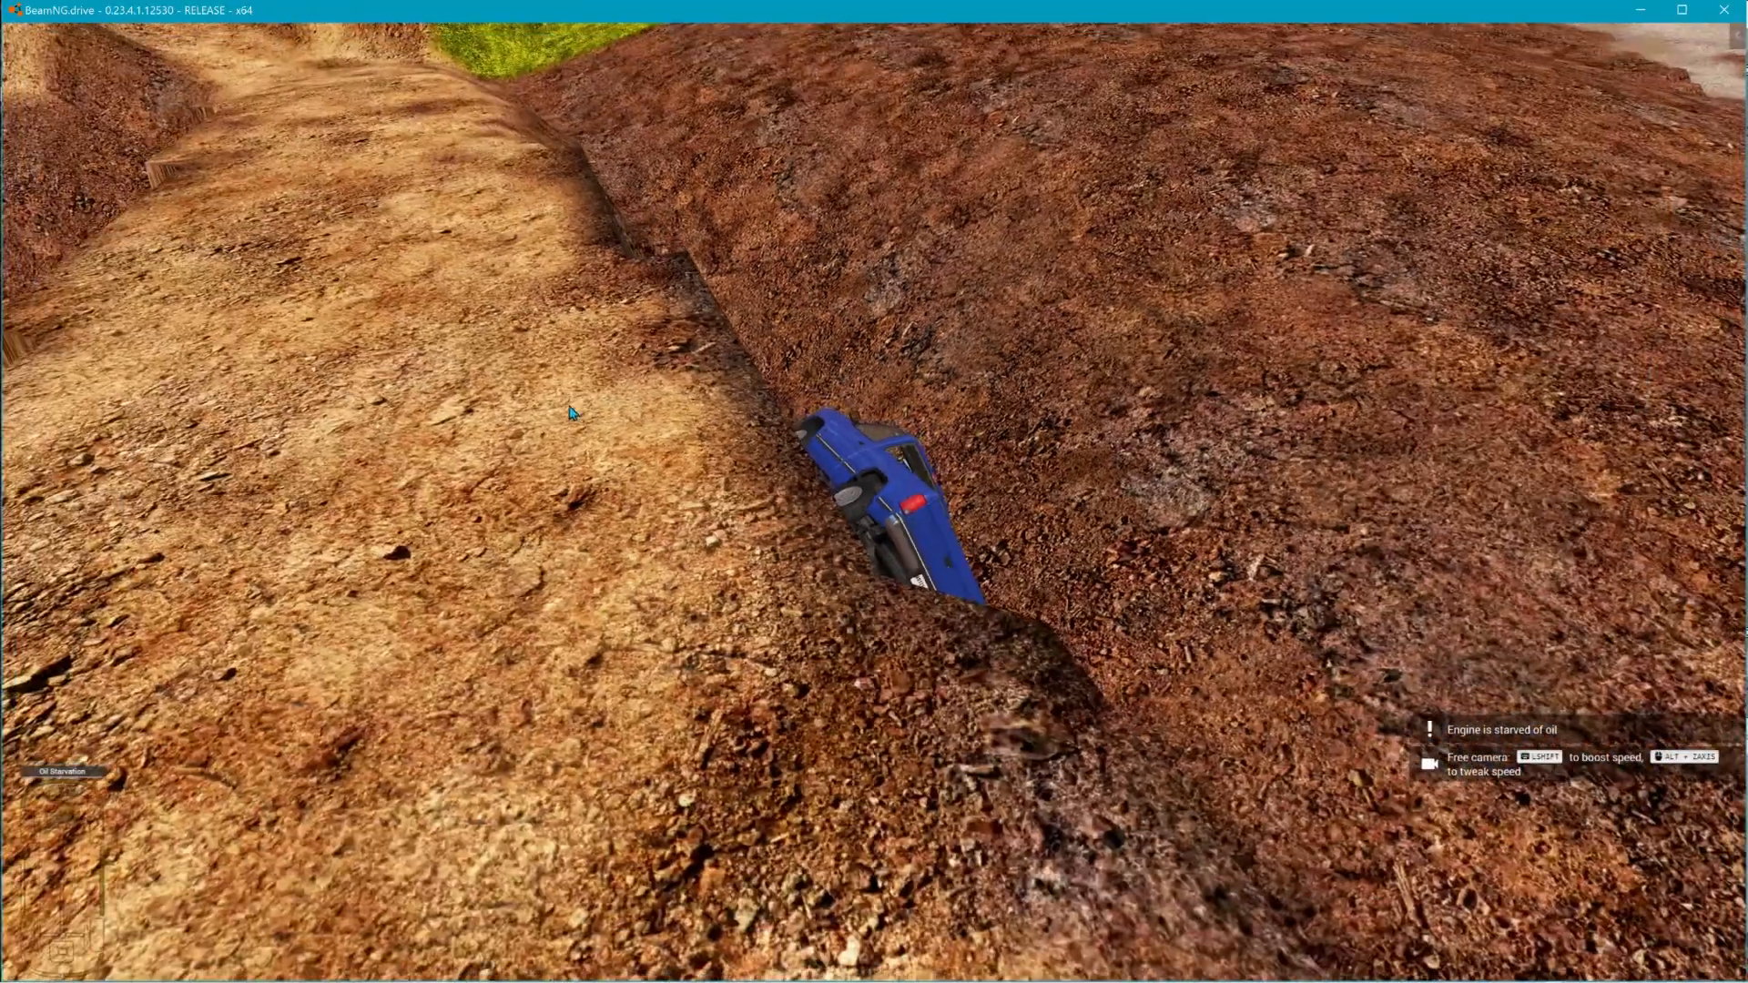
pyautogui.press('w')
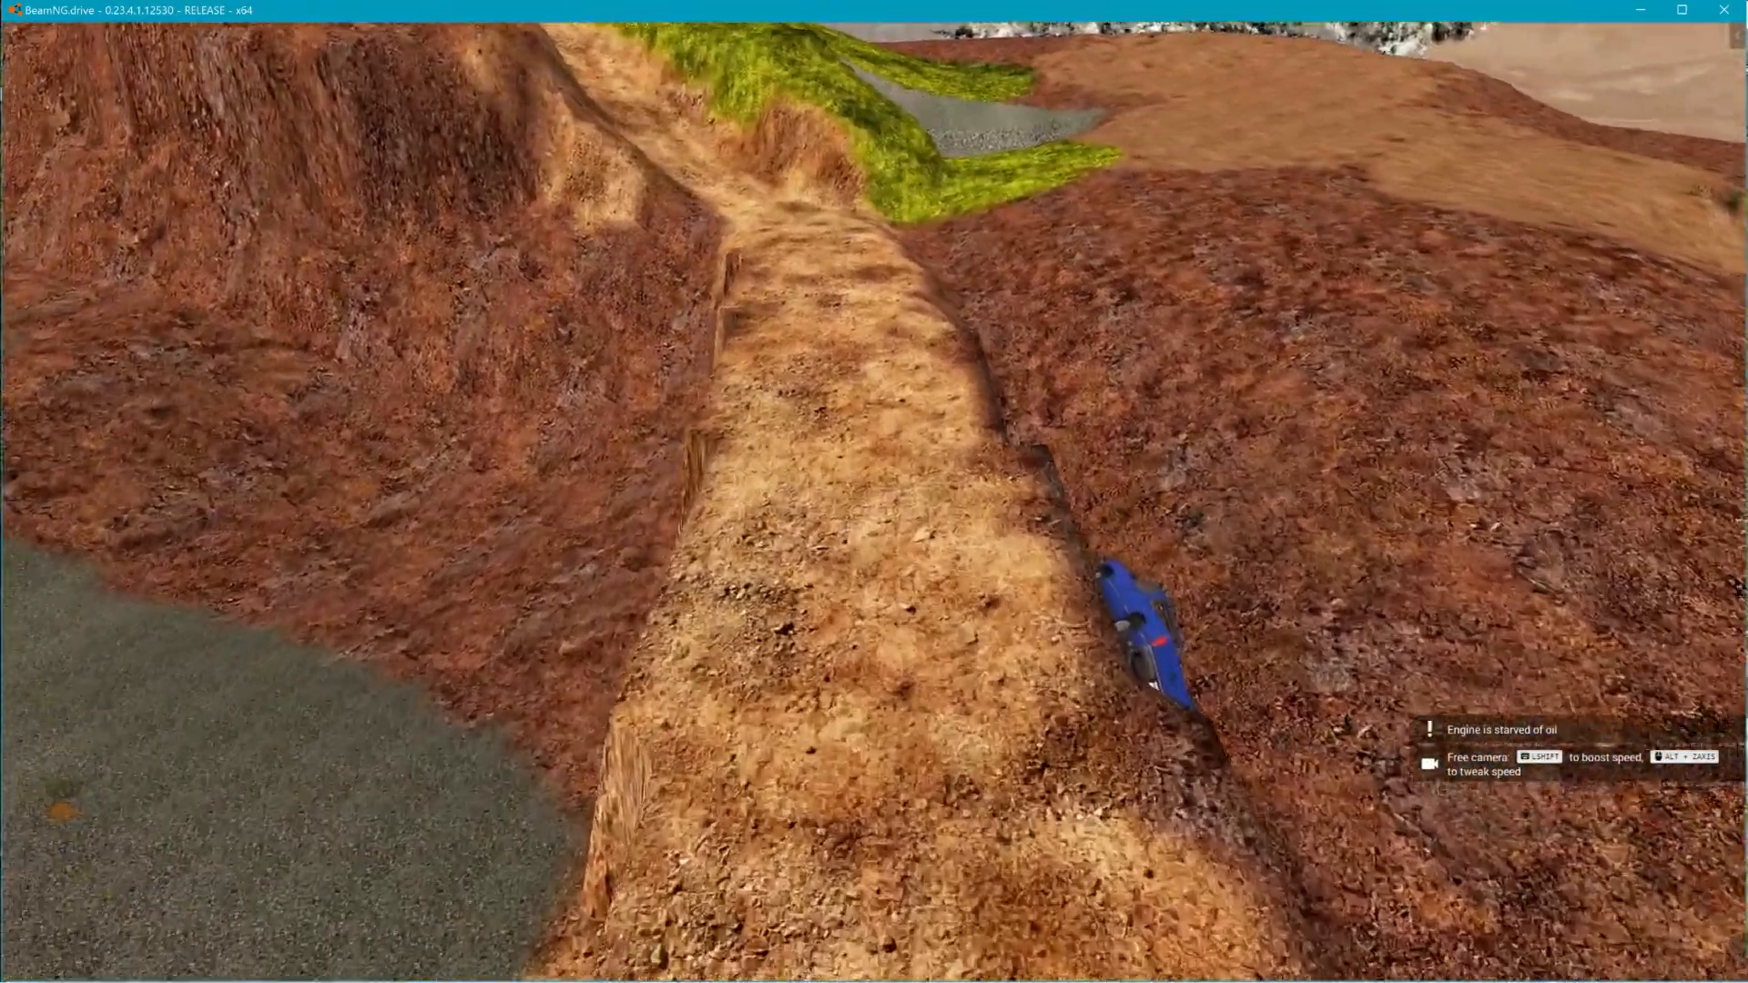
pyautogui.press('r')
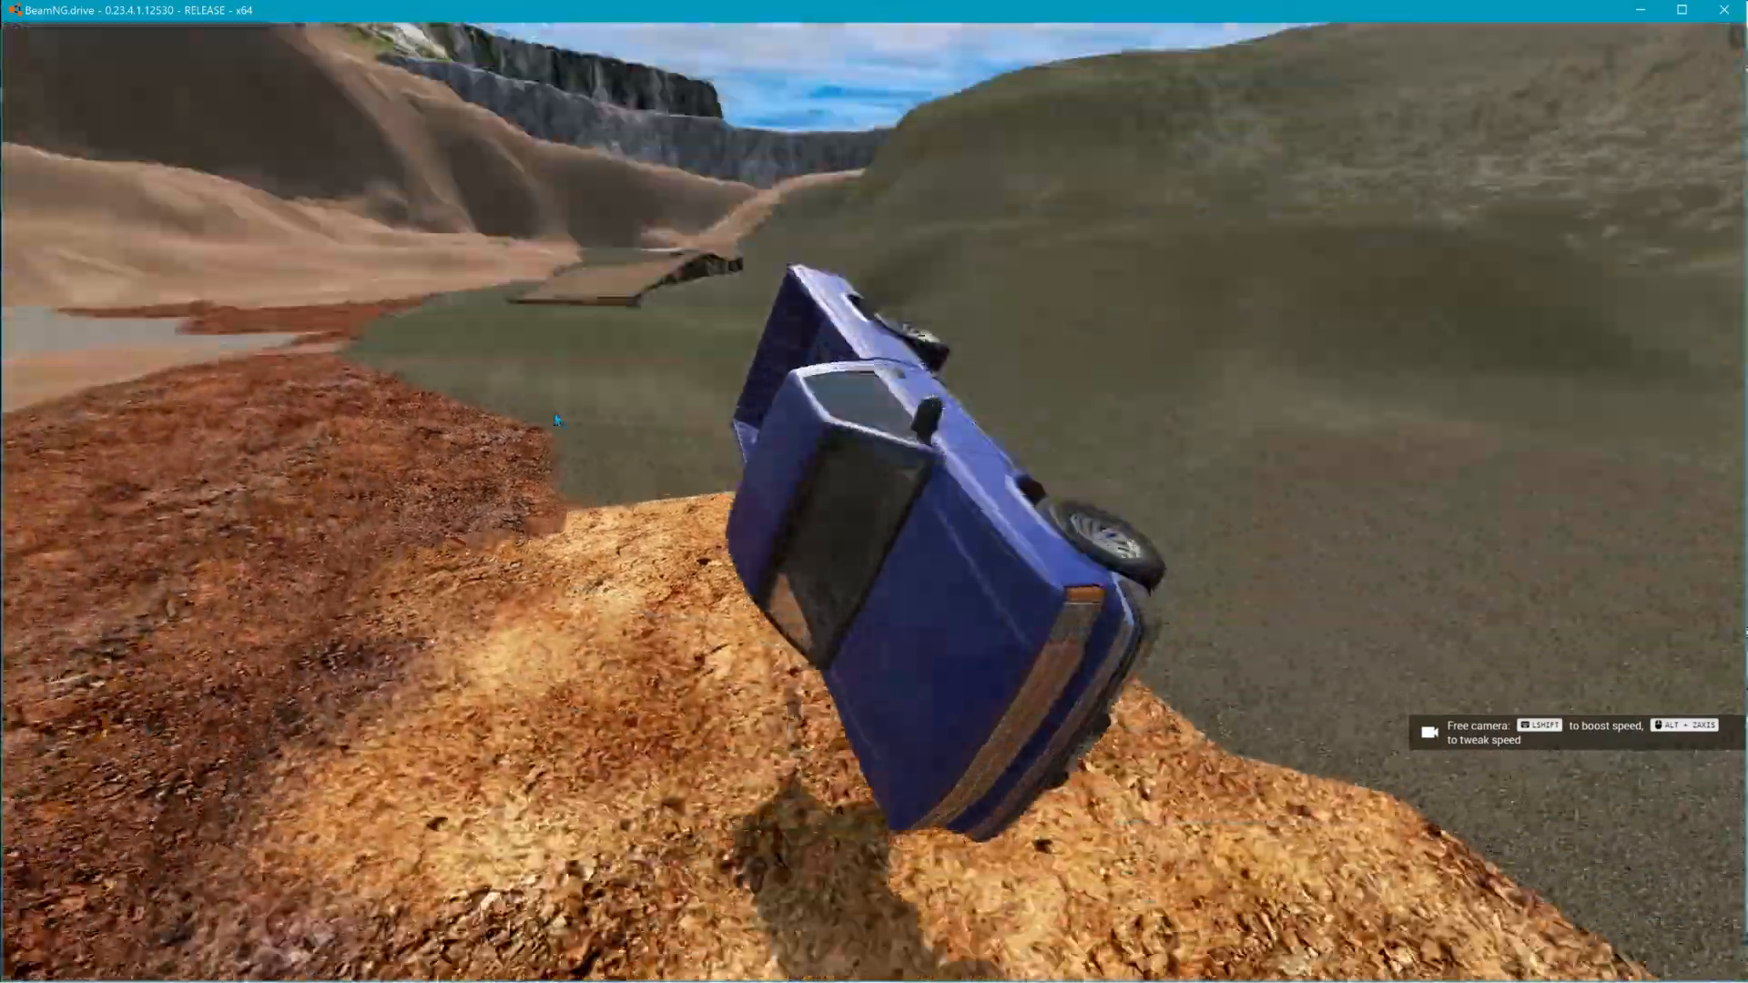
pyautogui.press('q')
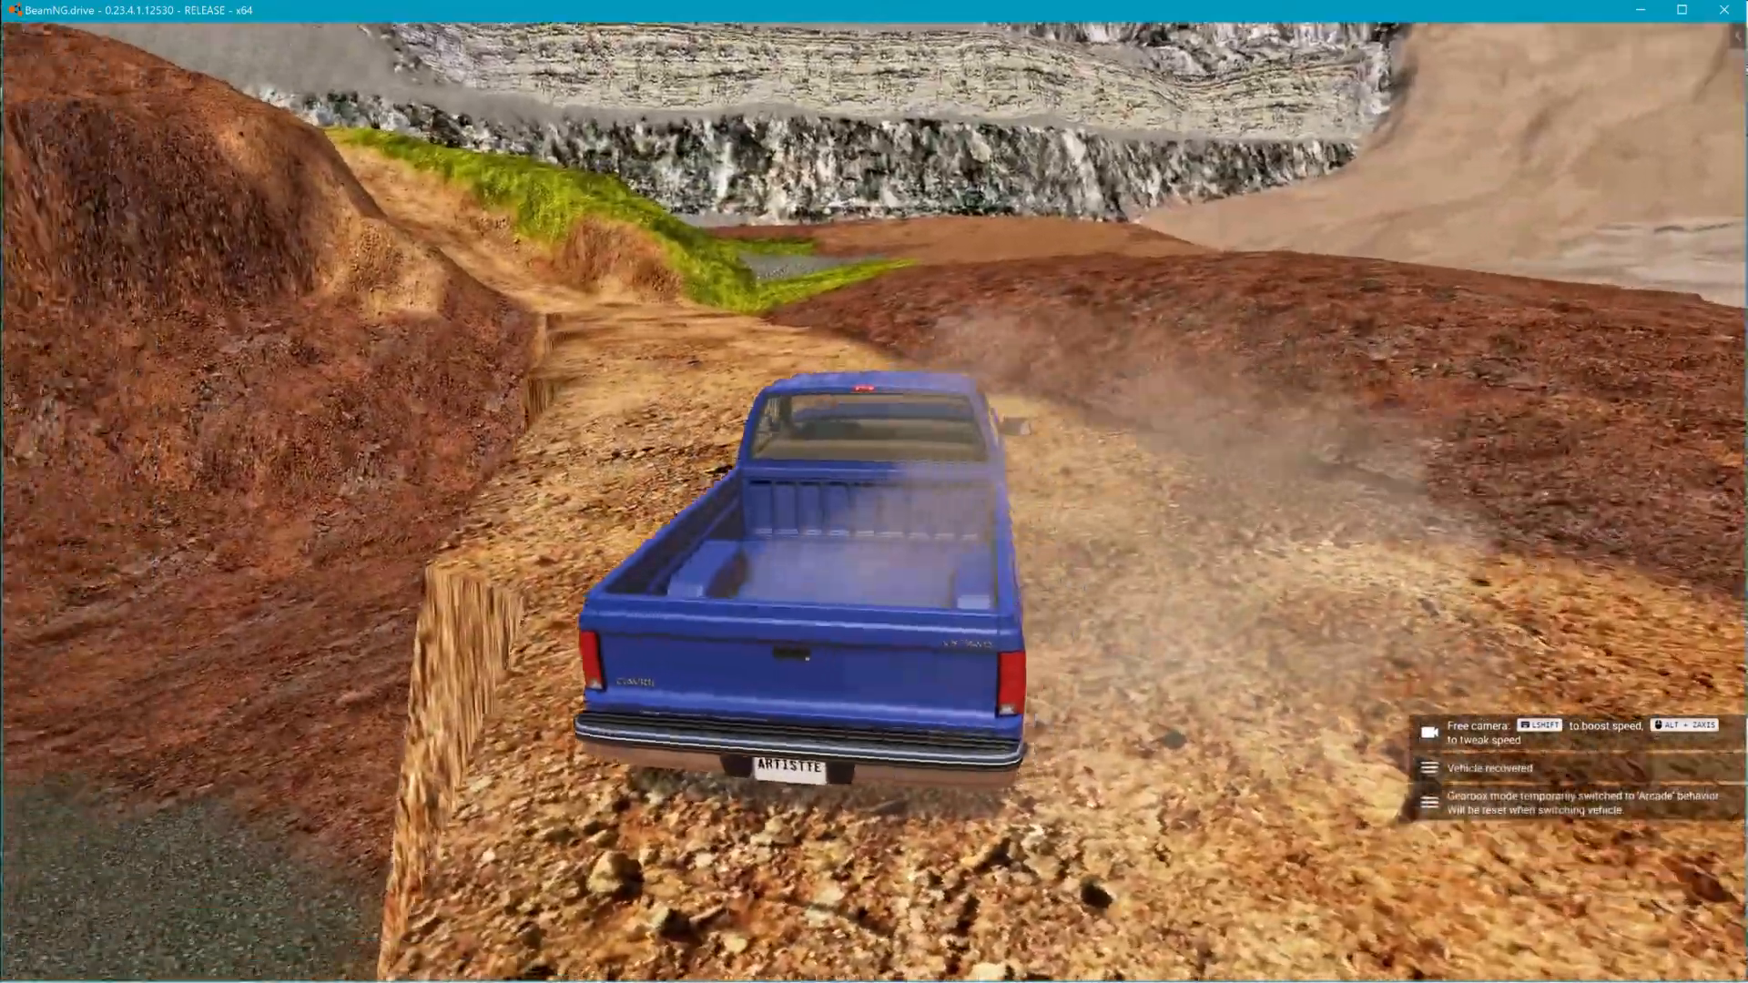
pyautogui.press('w')
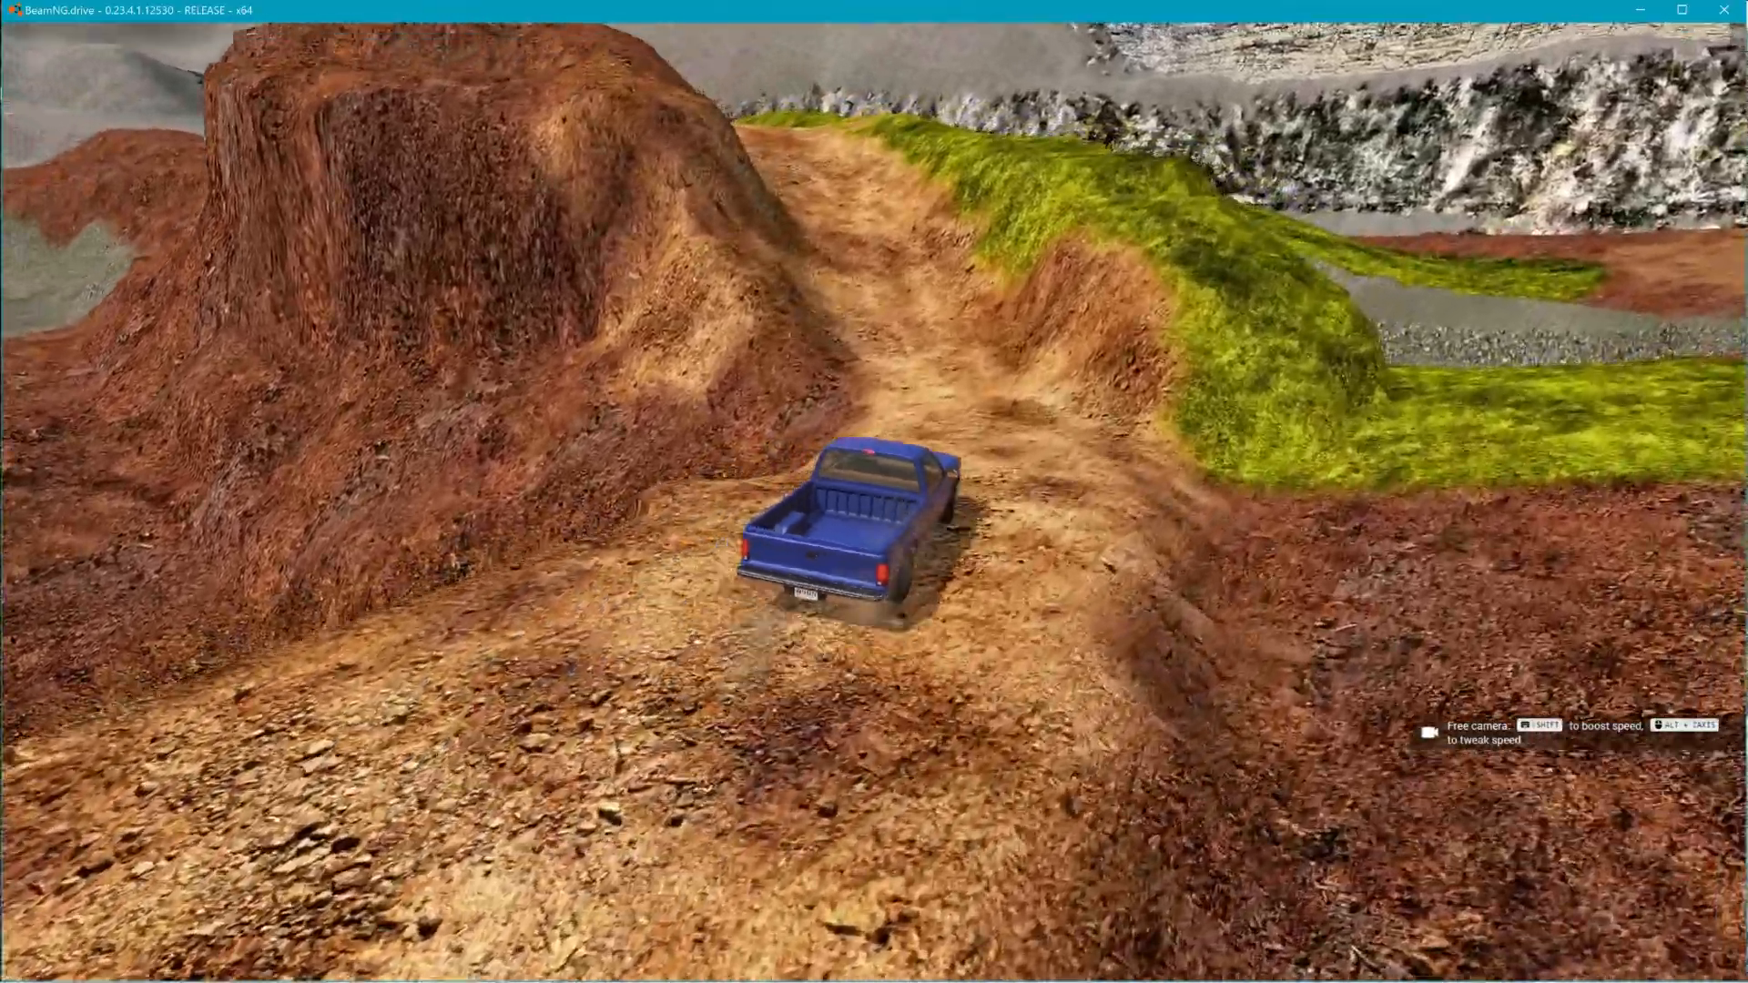
pyautogui.press('Escape')
pyautogui.press('Escape')
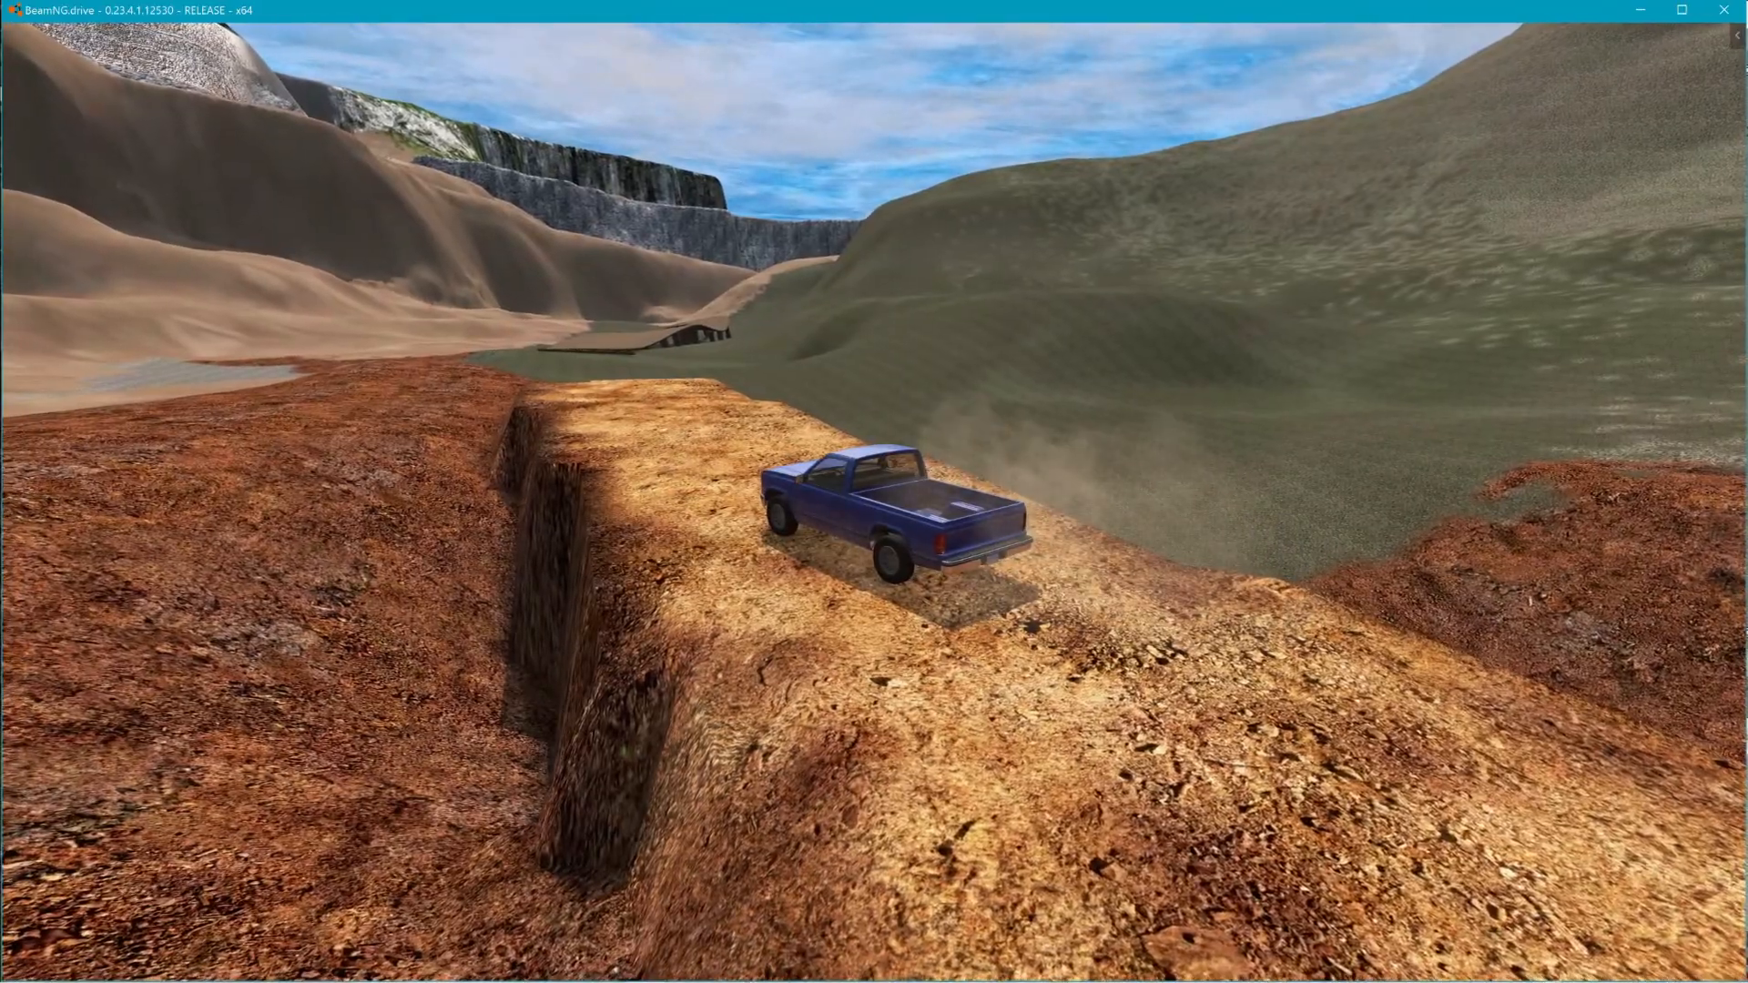
# - Inspect the plank mesh roads in free camera, from the curved bridge through the timber tunnel to the gravel road
pyautogui.hotkey('shift', 'c')
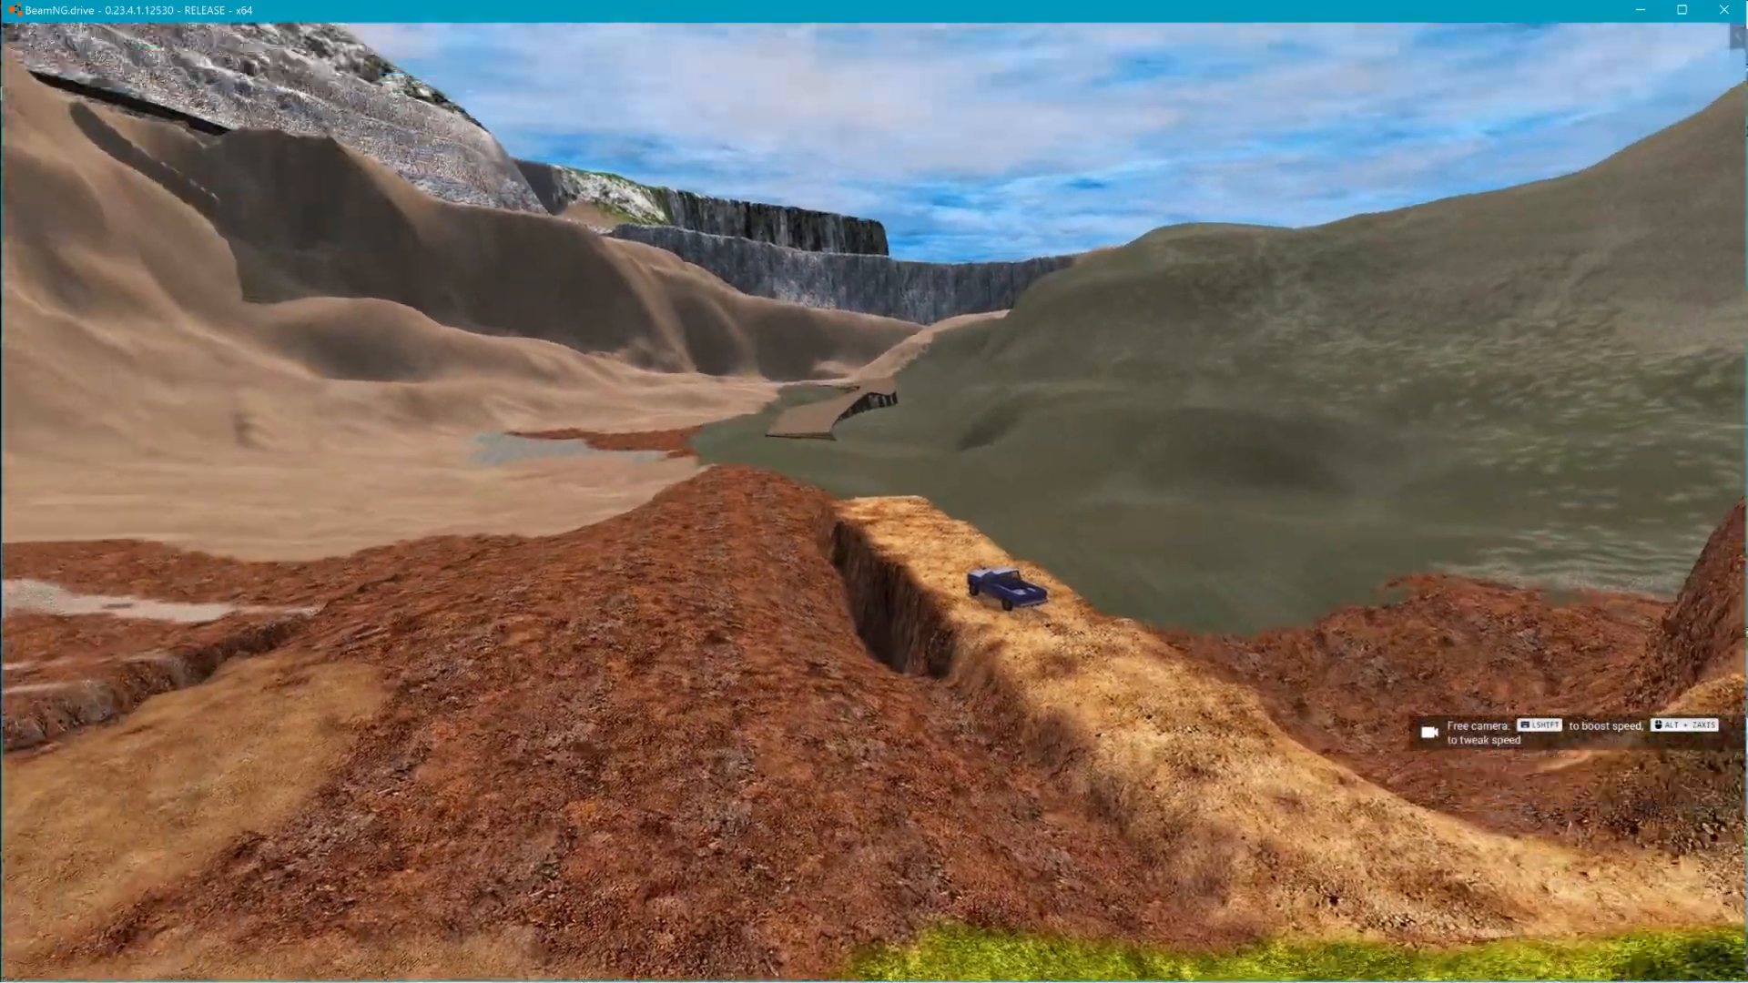
pyautogui.press('w')
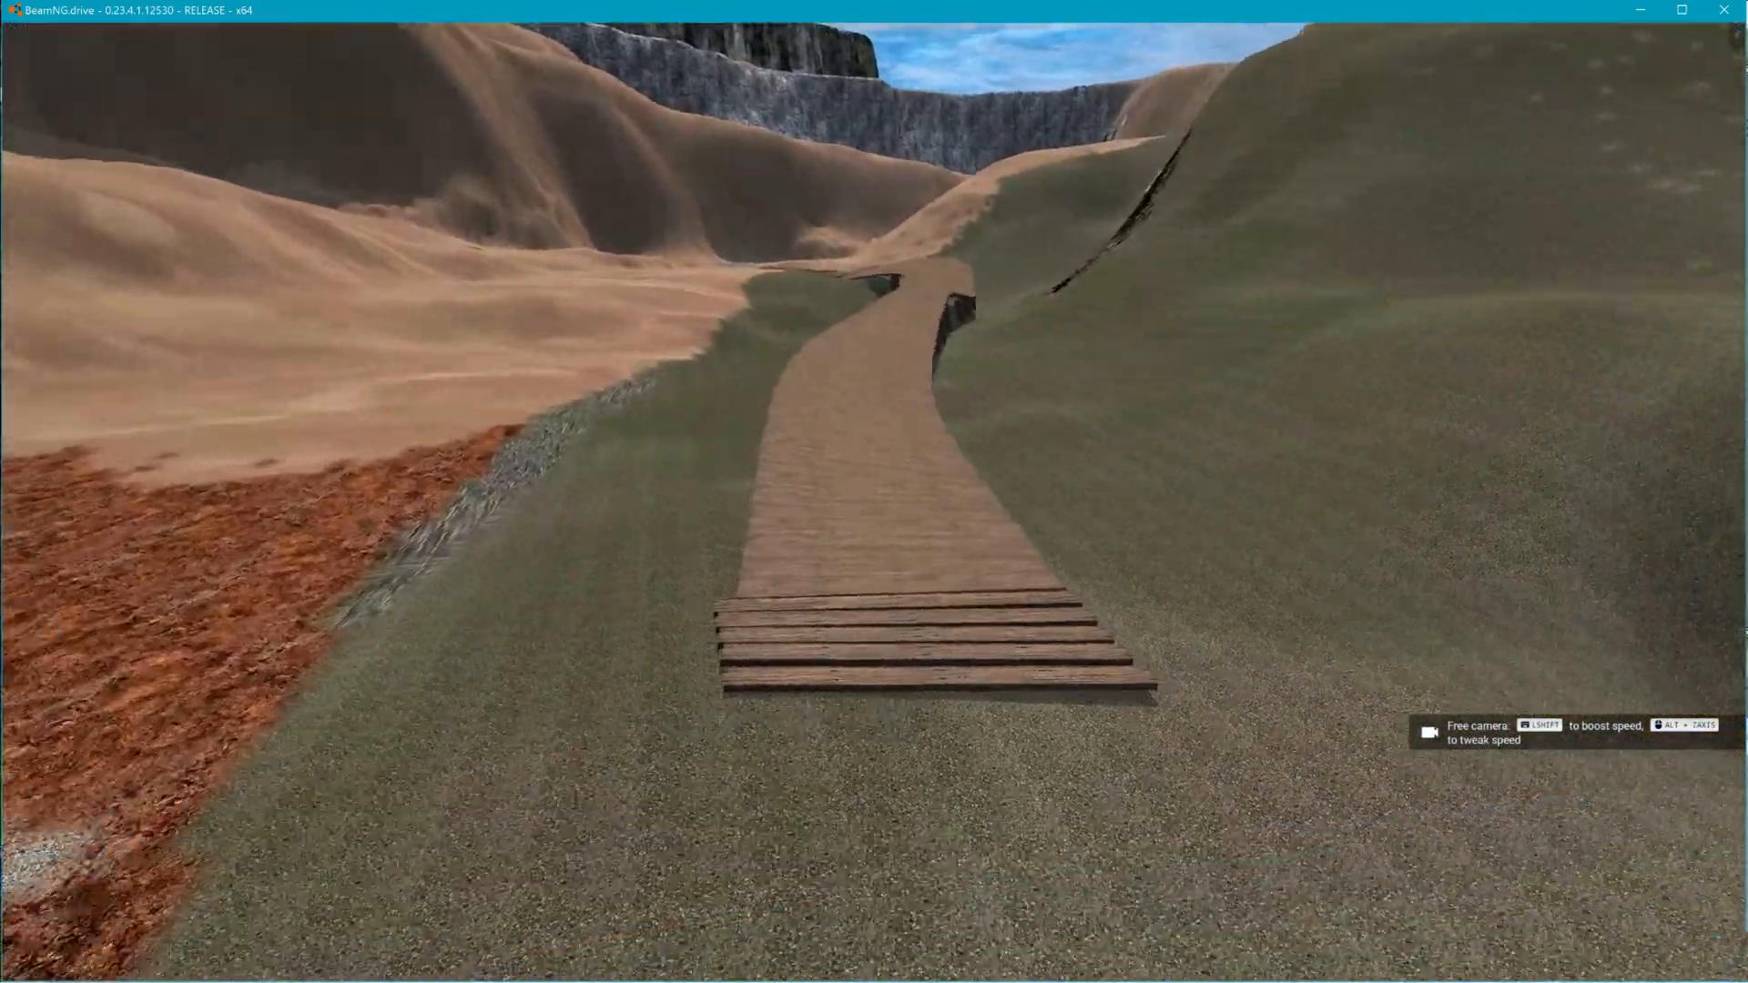
pyautogui.press('a')
pyautogui.press('w')
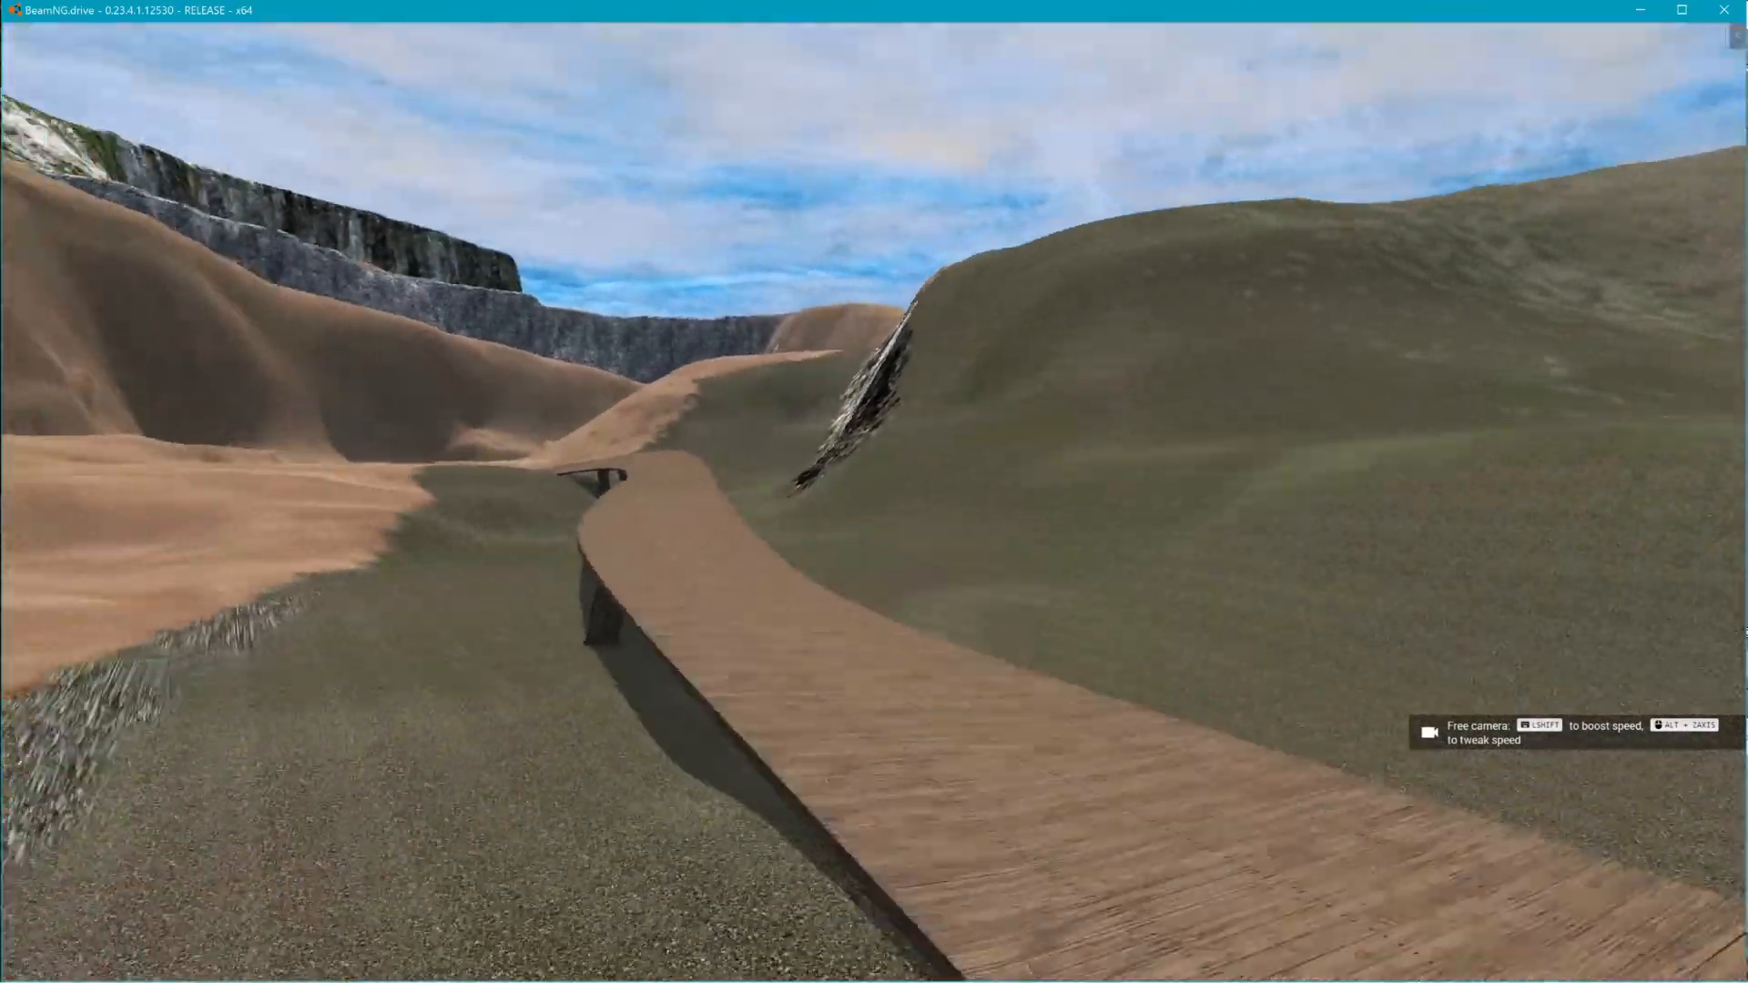
pyautogui.press('w')
pyautogui.press('w')
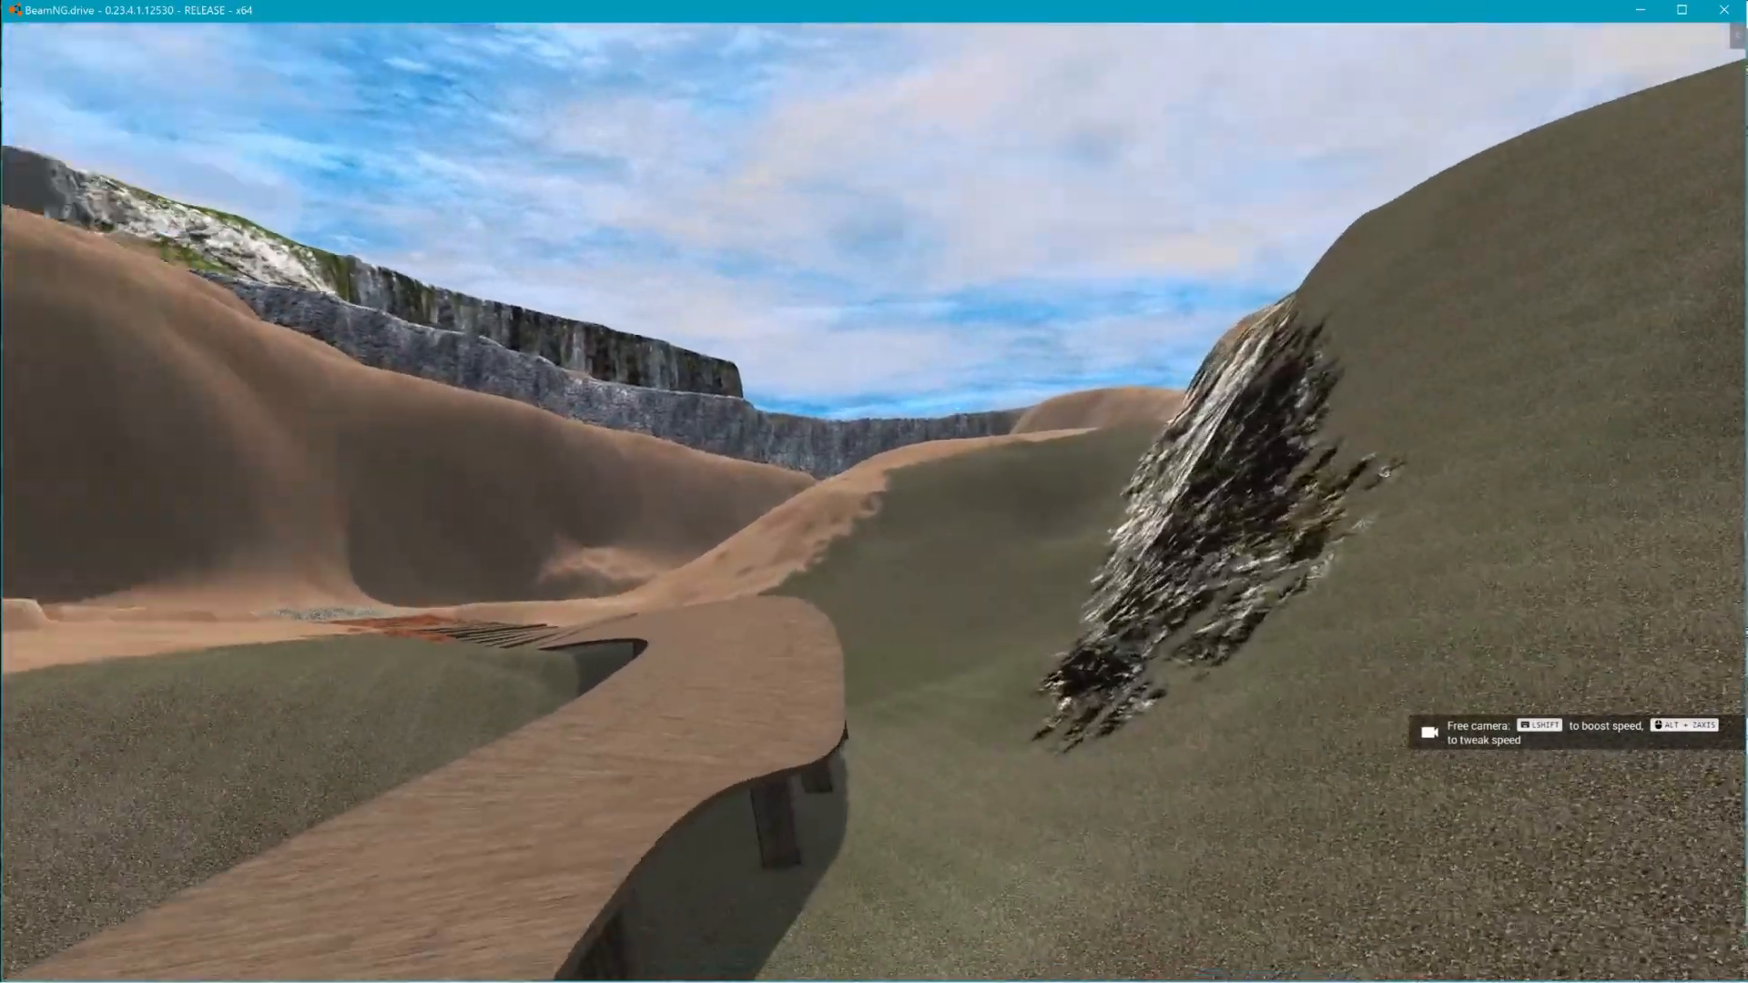
pyautogui.press('w')
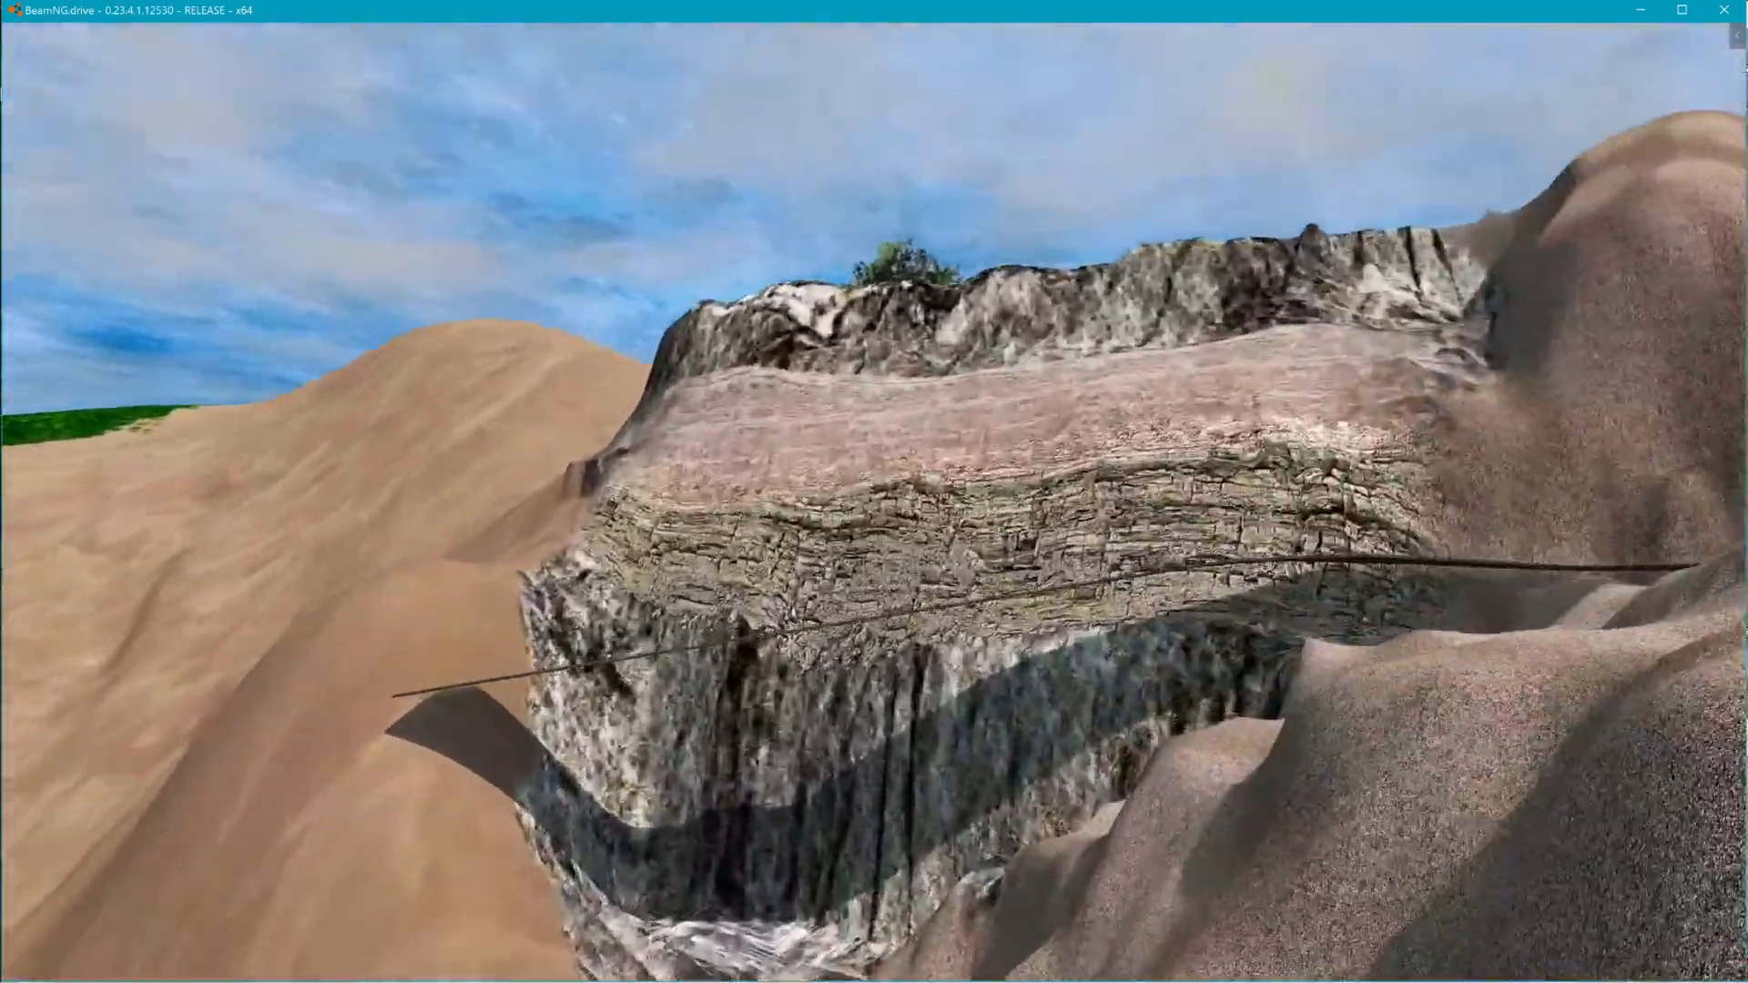
pyautogui.press('w')
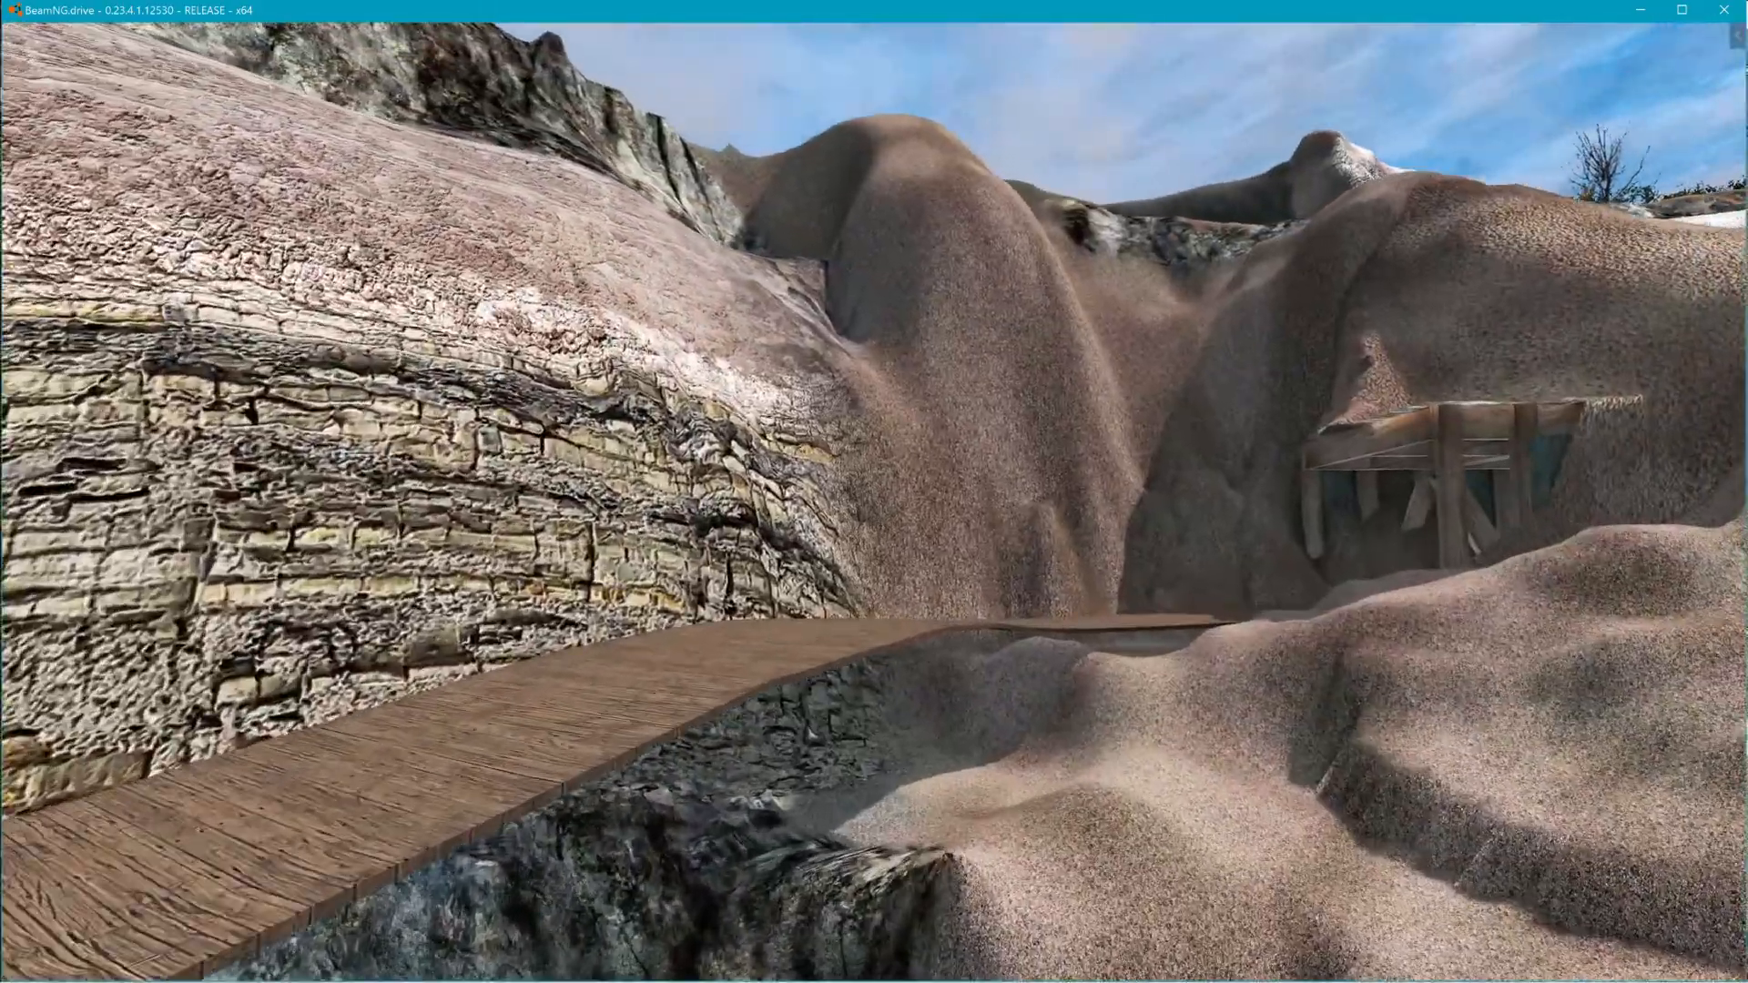
pyautogui.press('w')
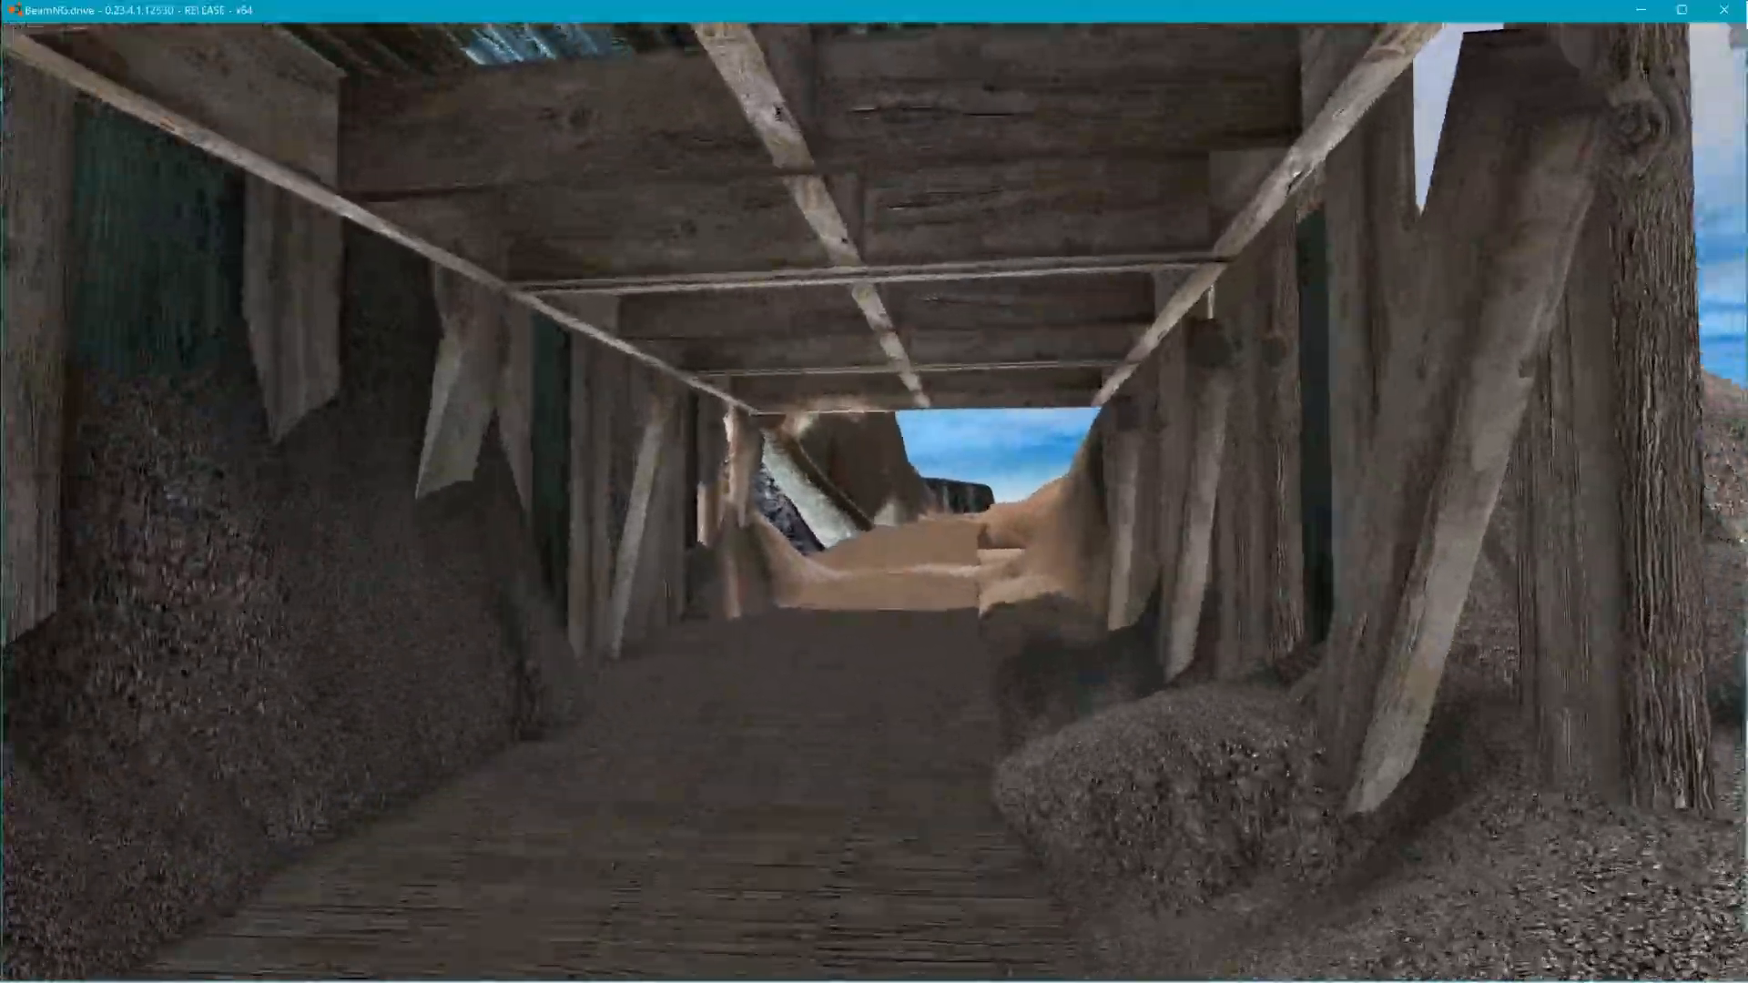
pyautogui.press('w')
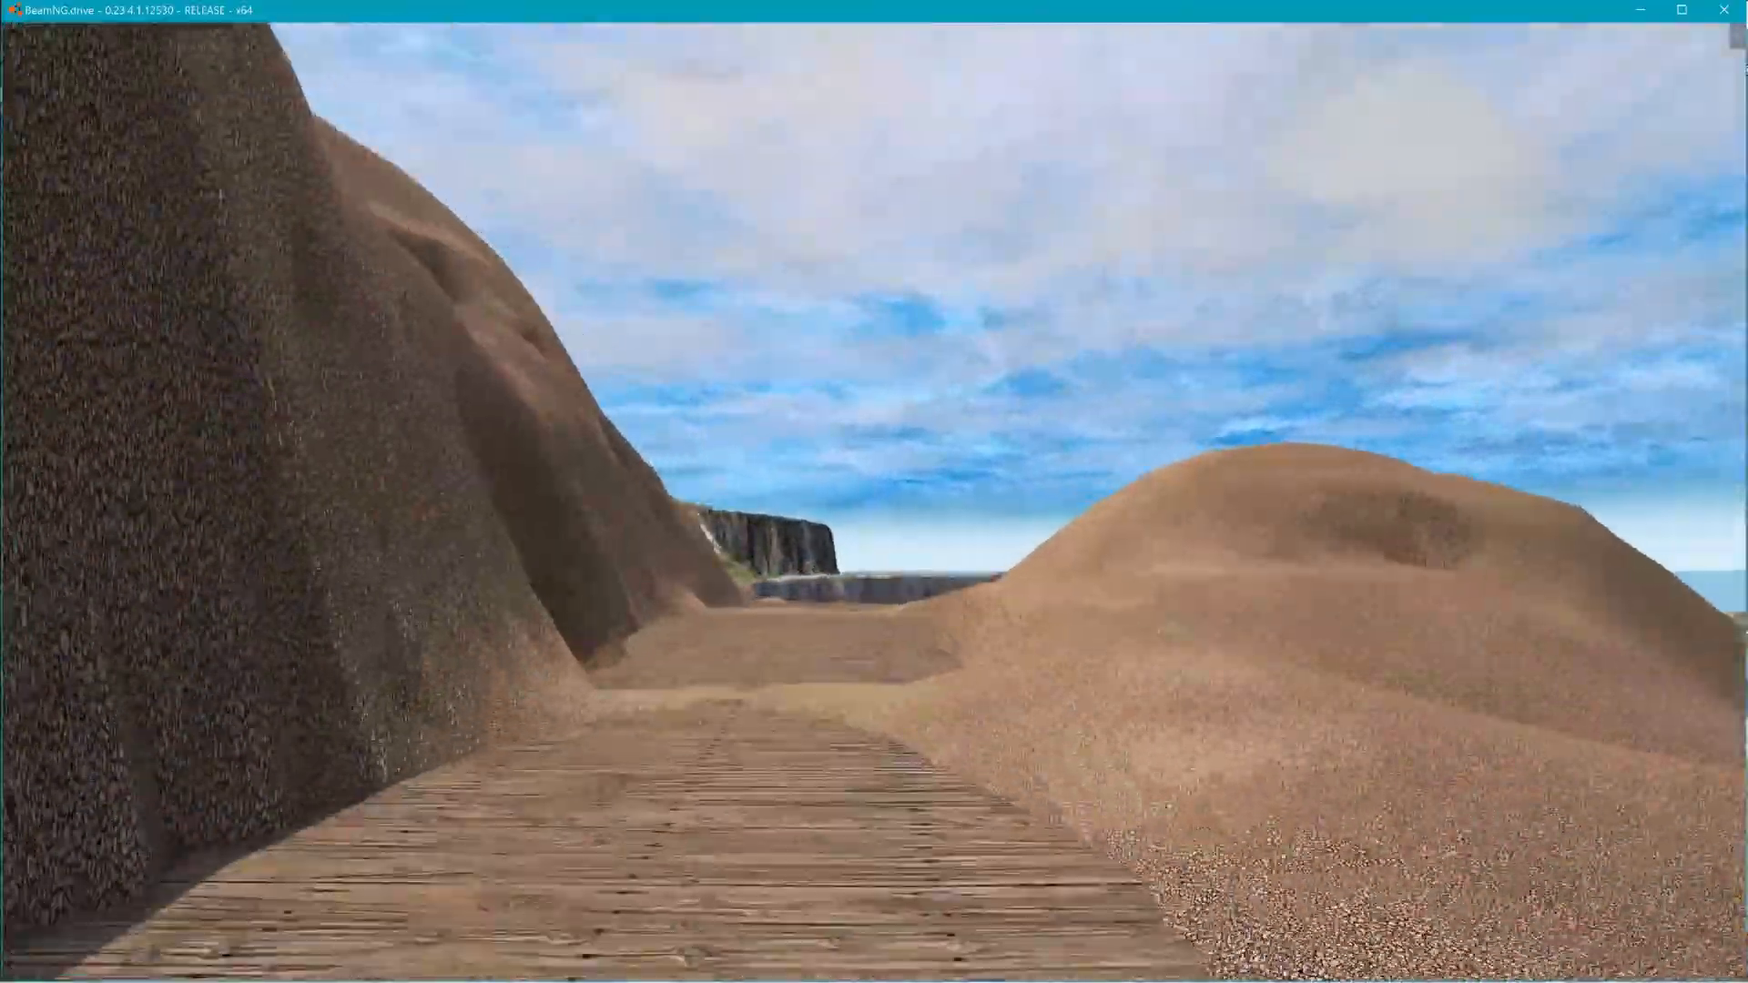
pyautogui.press('w')
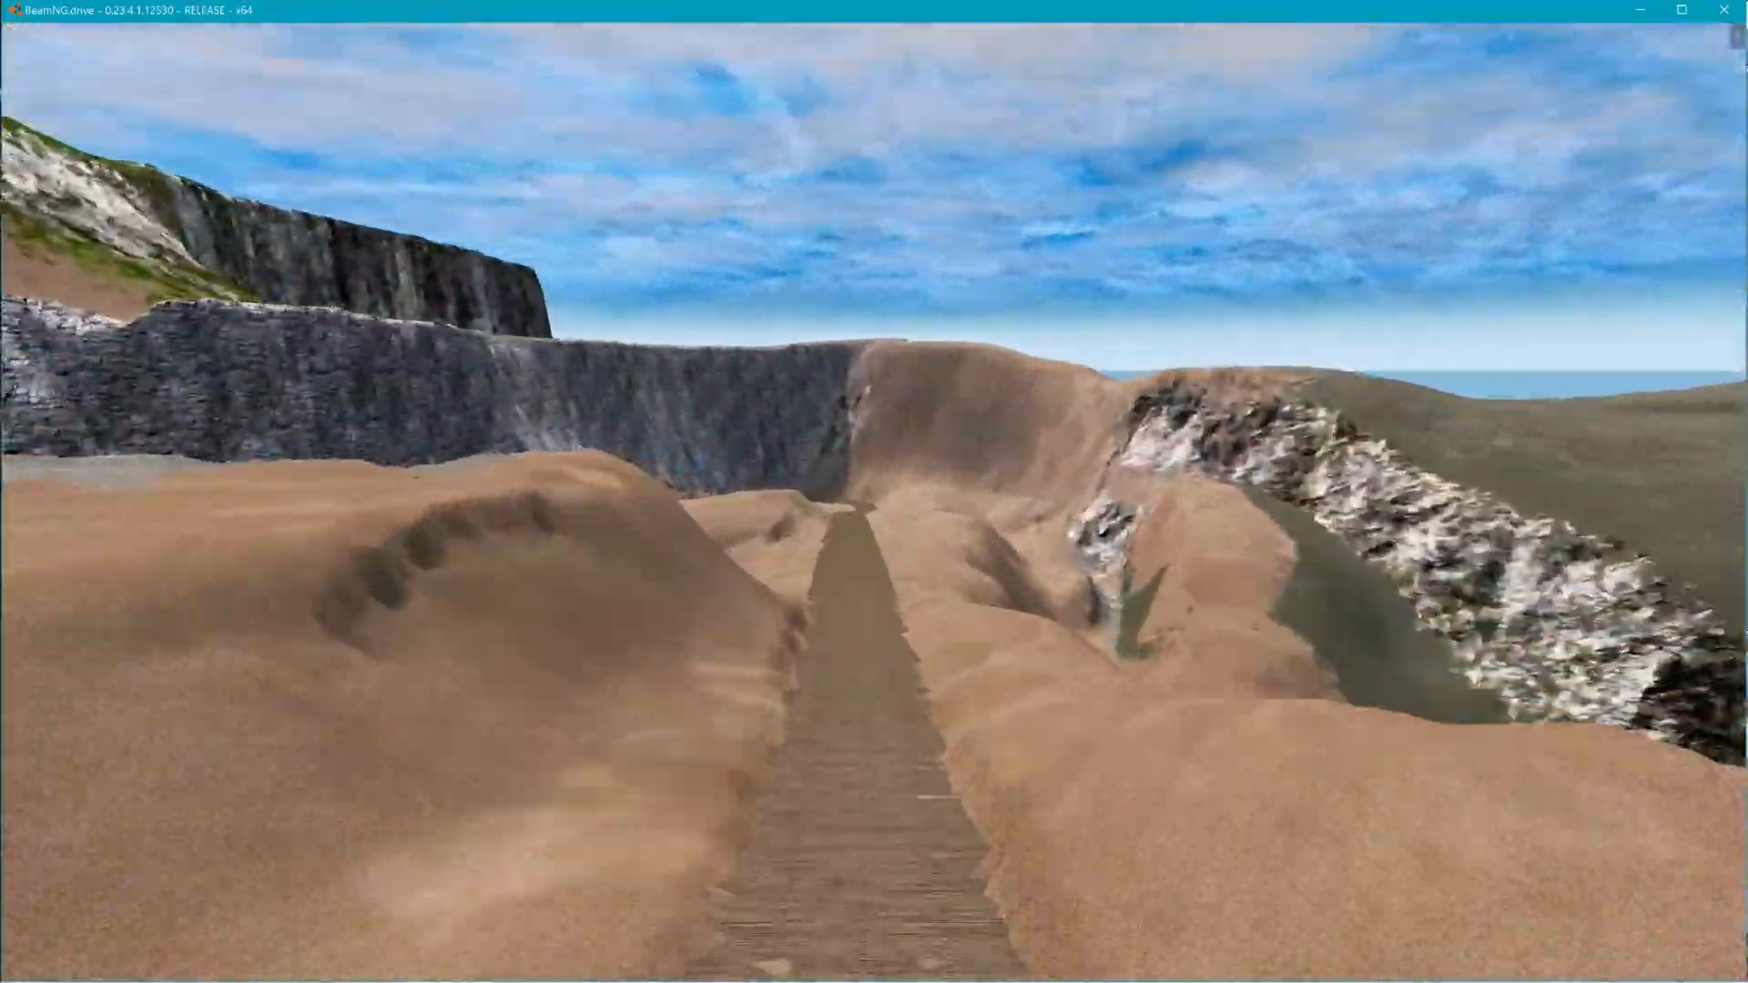
pyautogui.press('w')
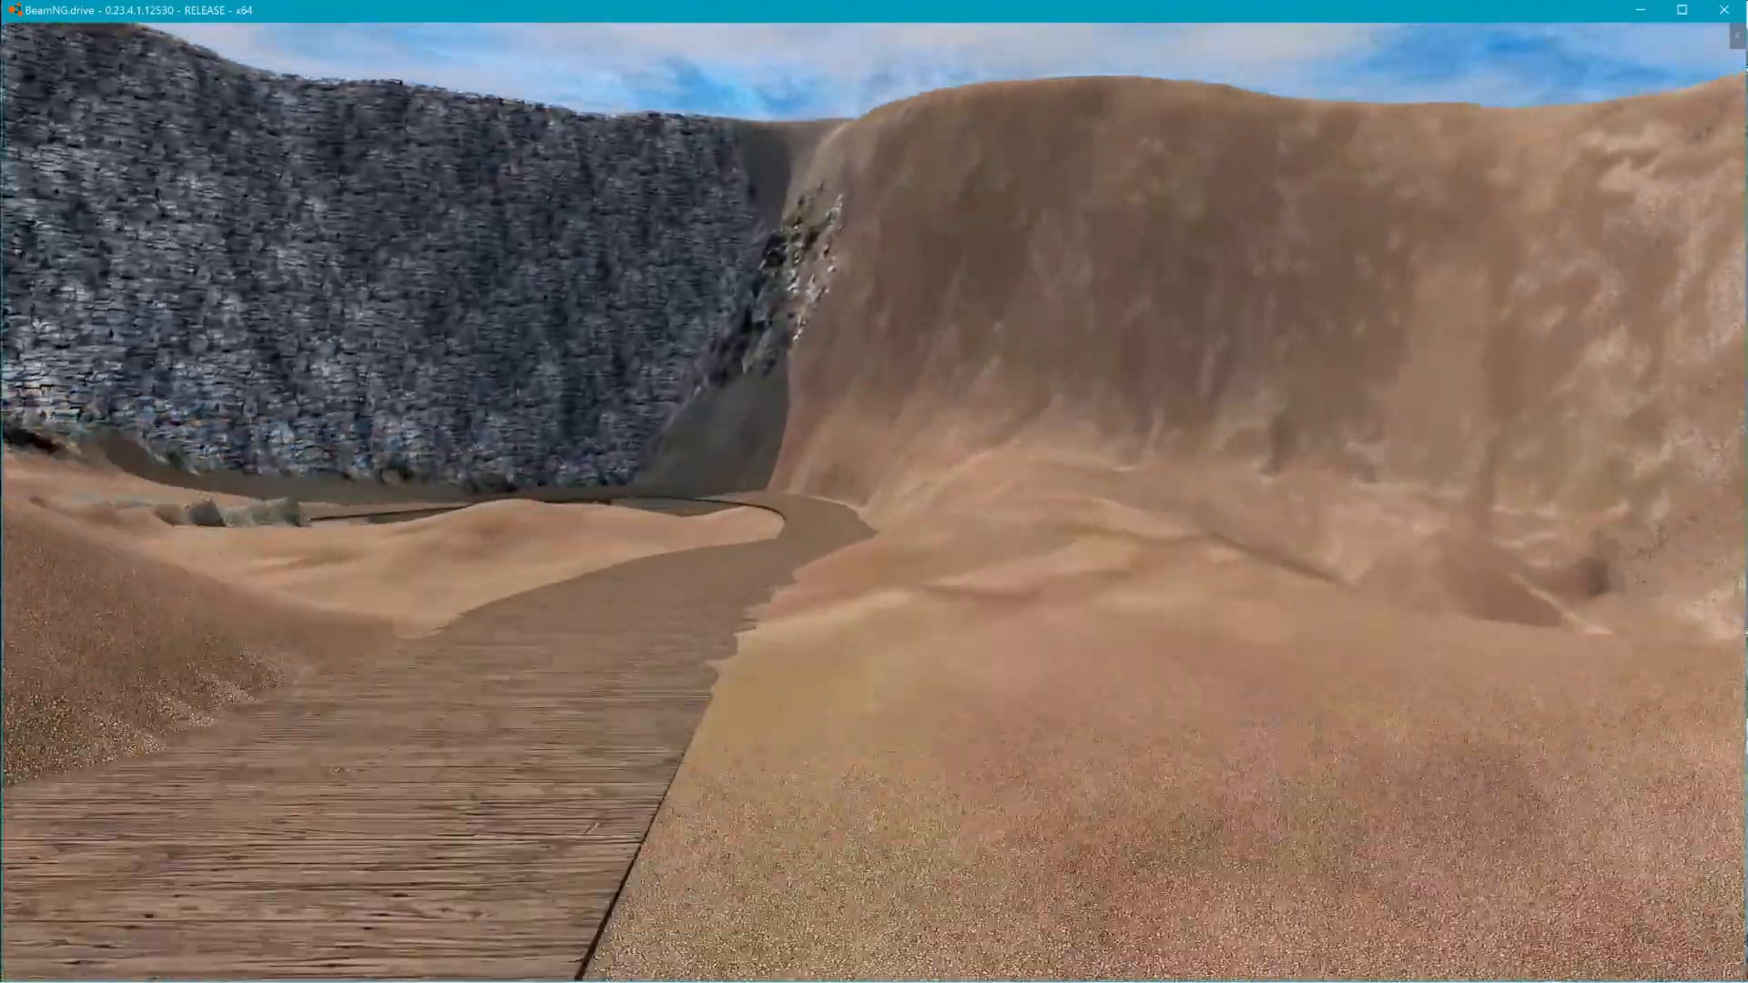
pyautogui.press('w')
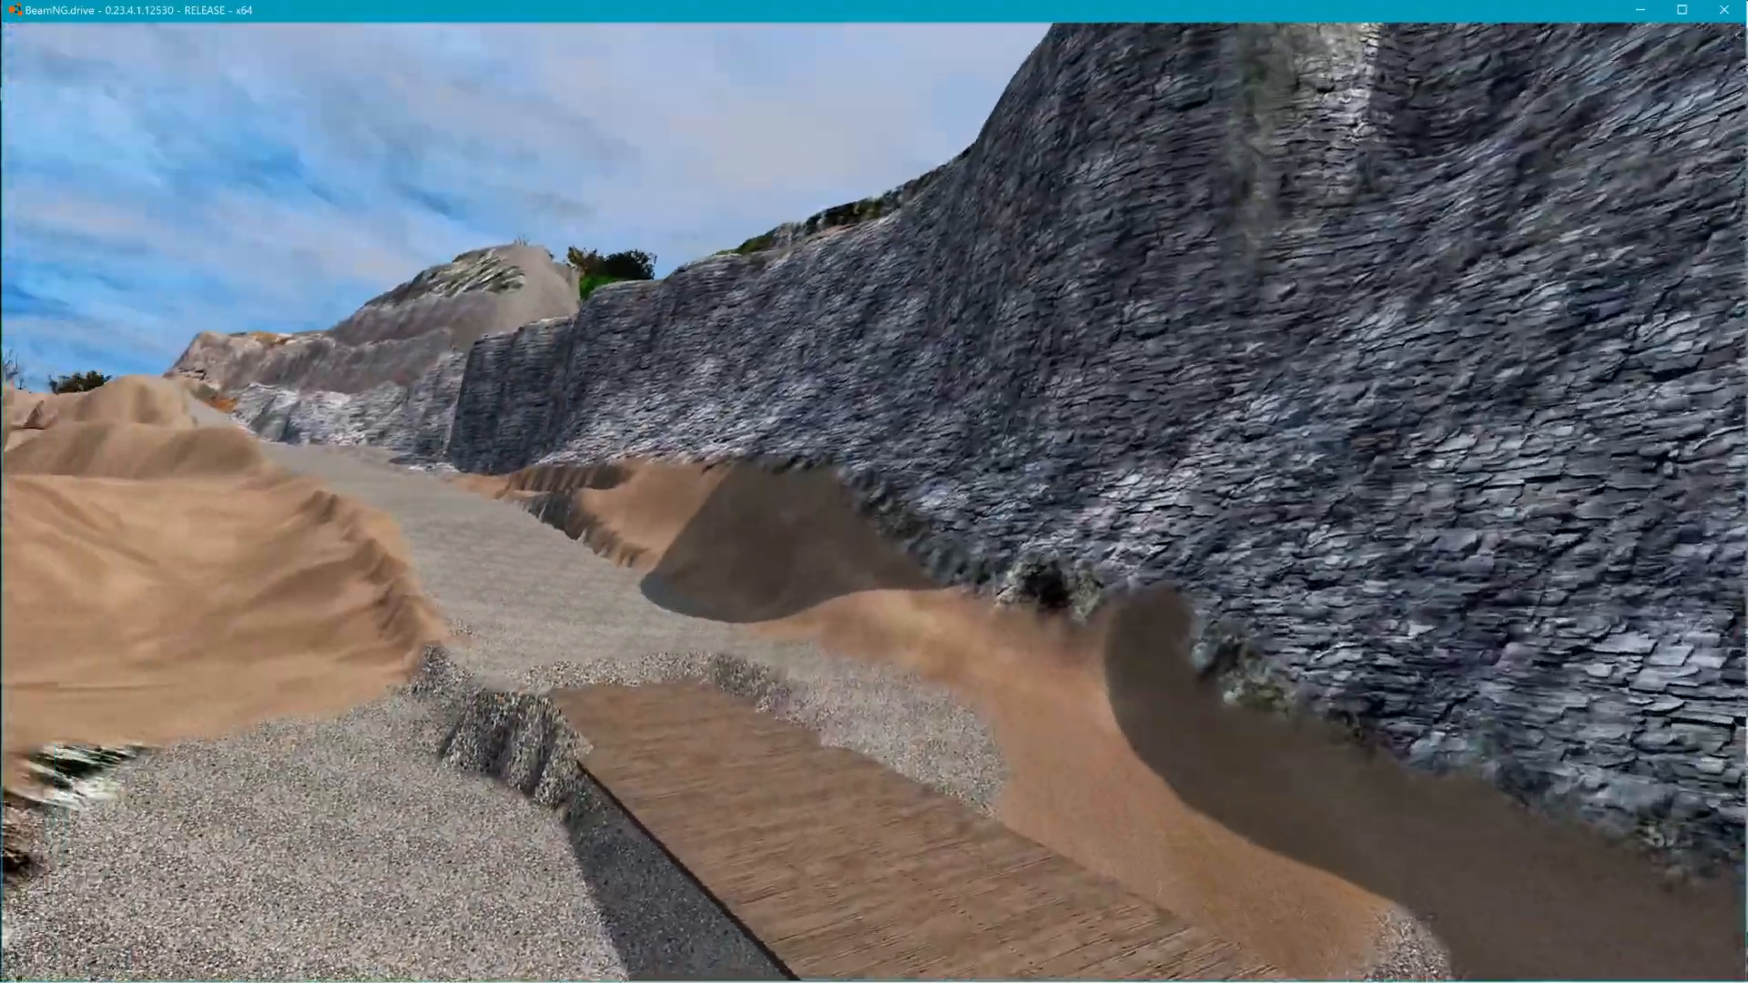
# - Examine the gravel road and the tyre-marked dirt tracks beyond the plank road, looking in both directions
pyautogui.press('w')
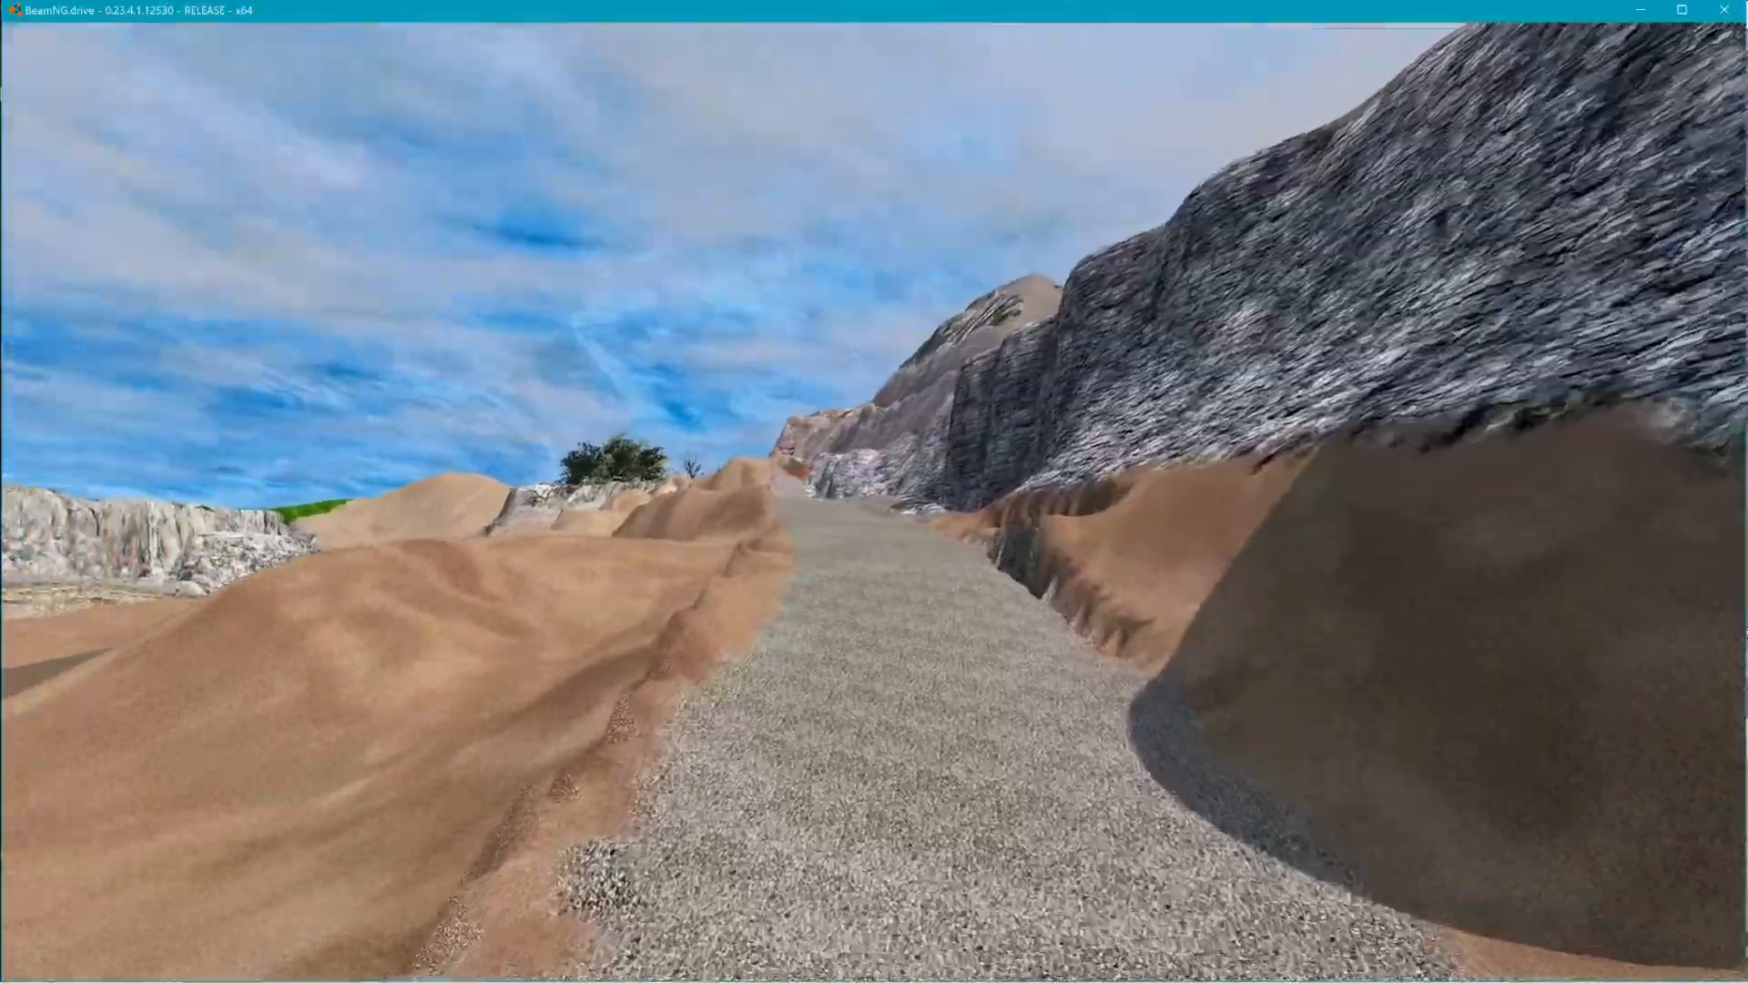
pyautogui.press('w')
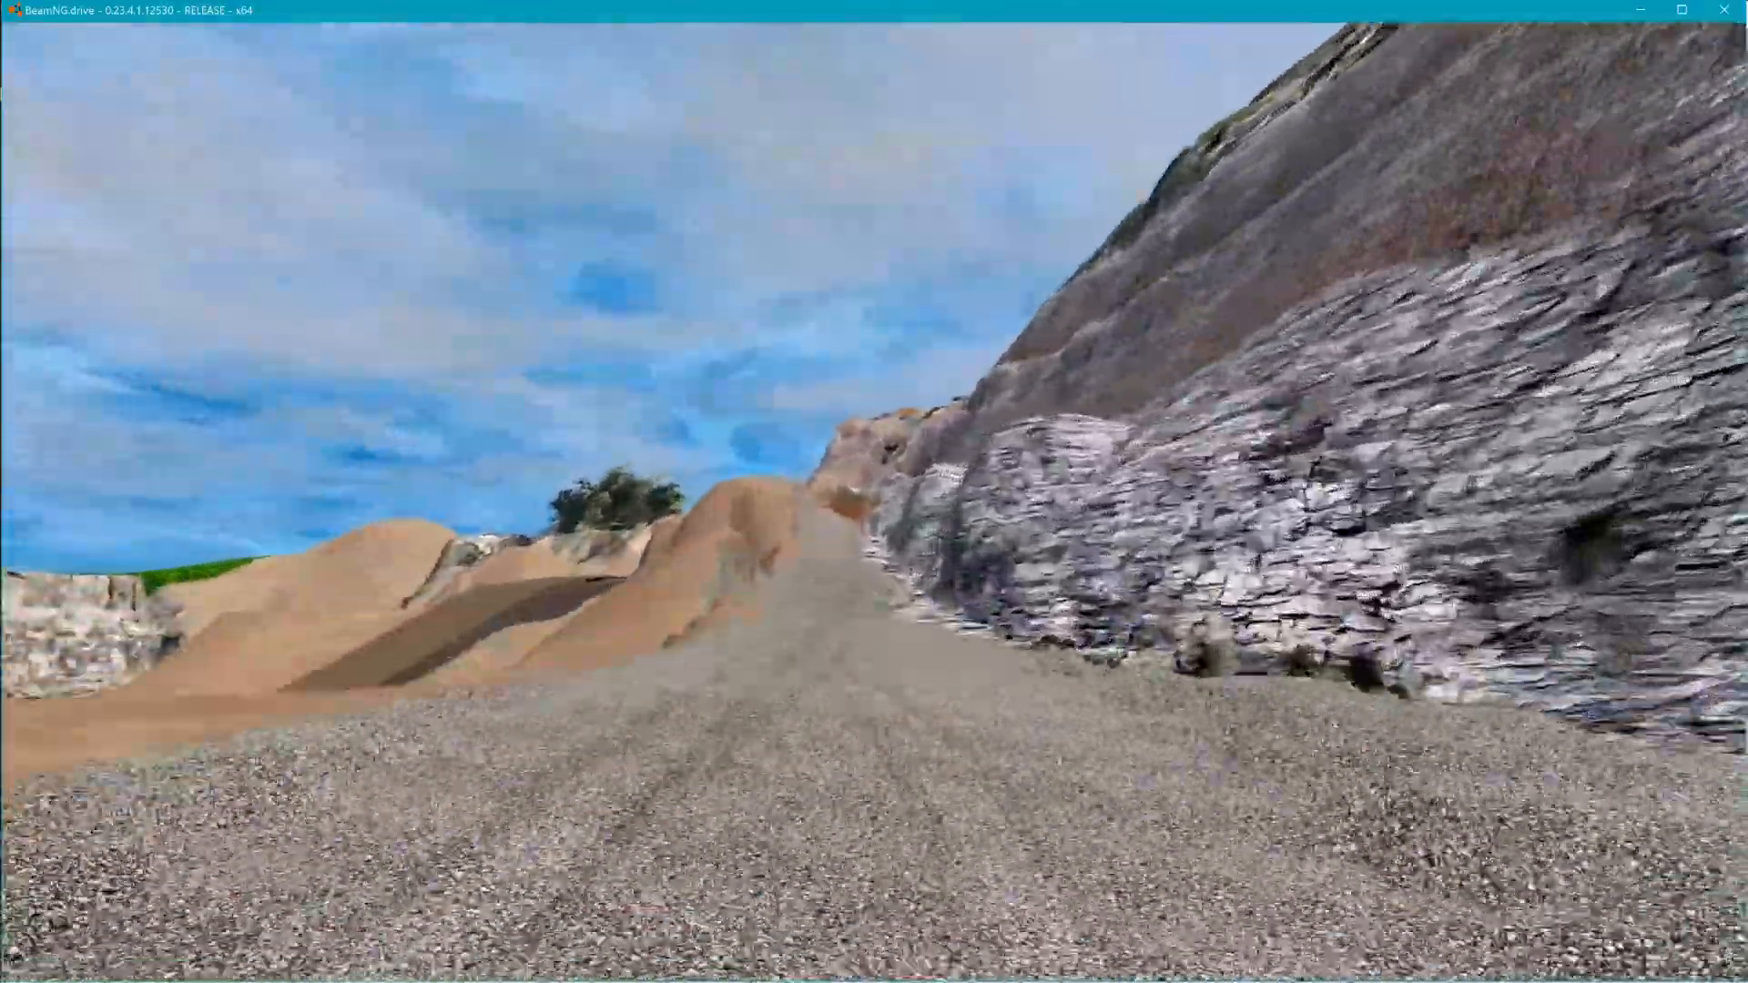
pyautogui.press('w')
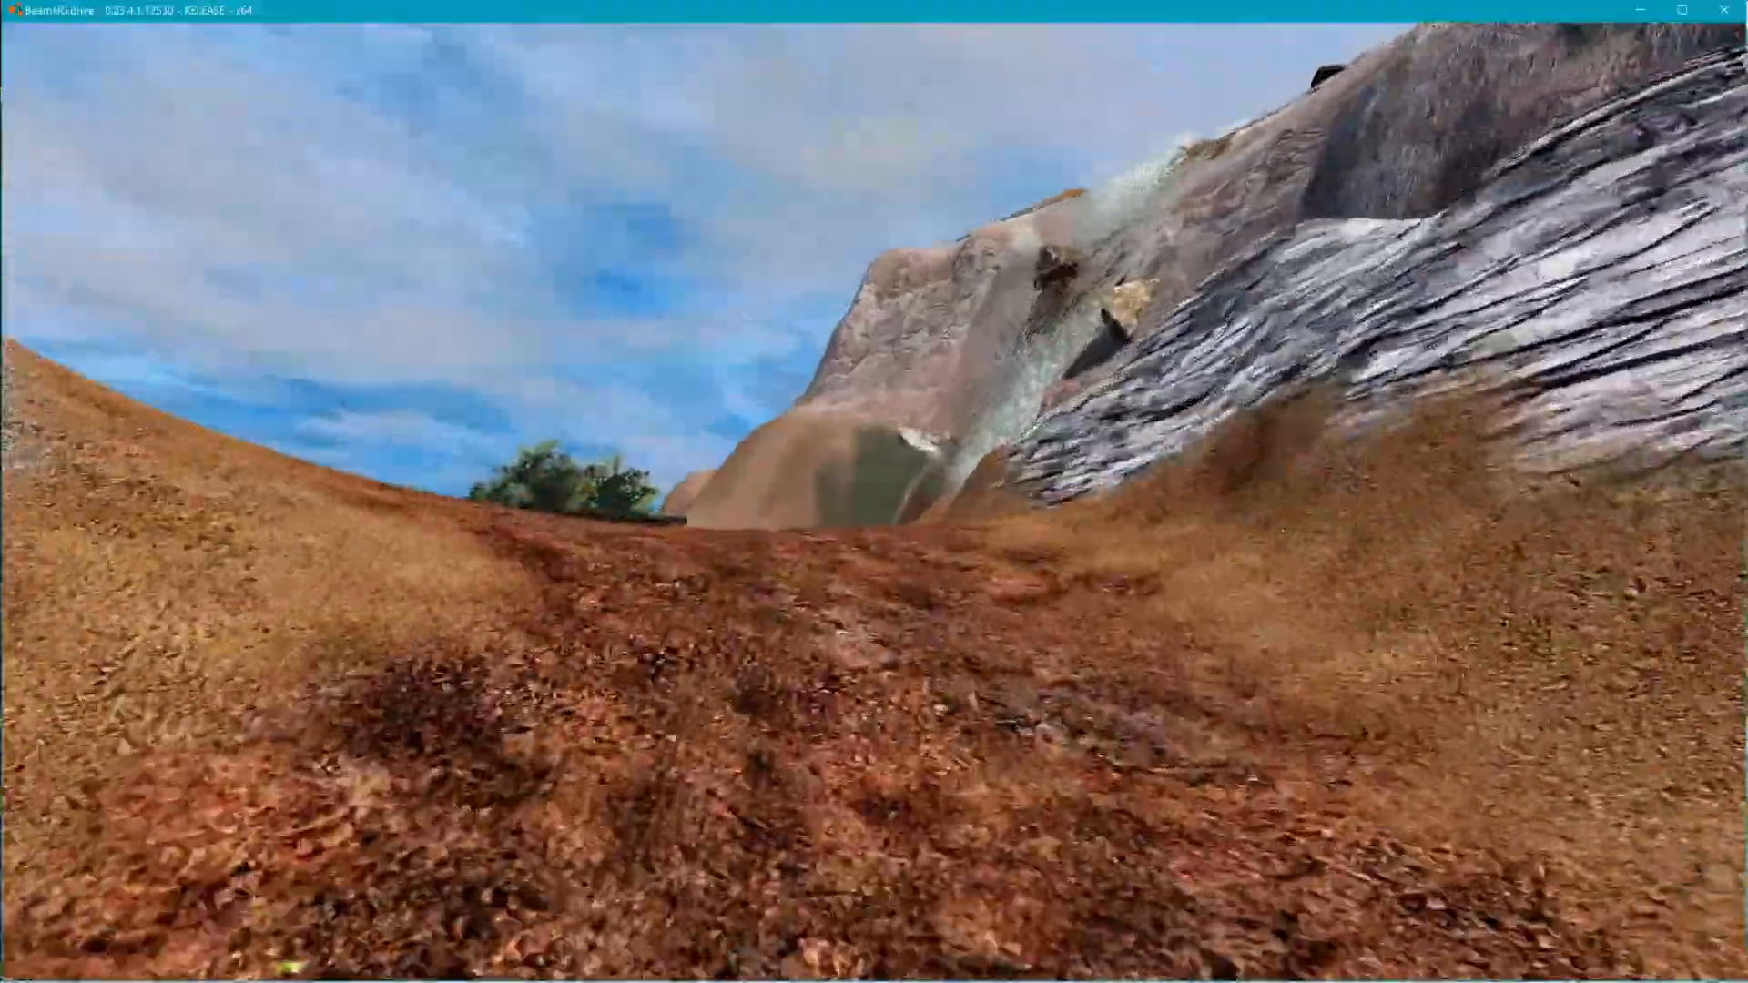
pyautogui.press('w')
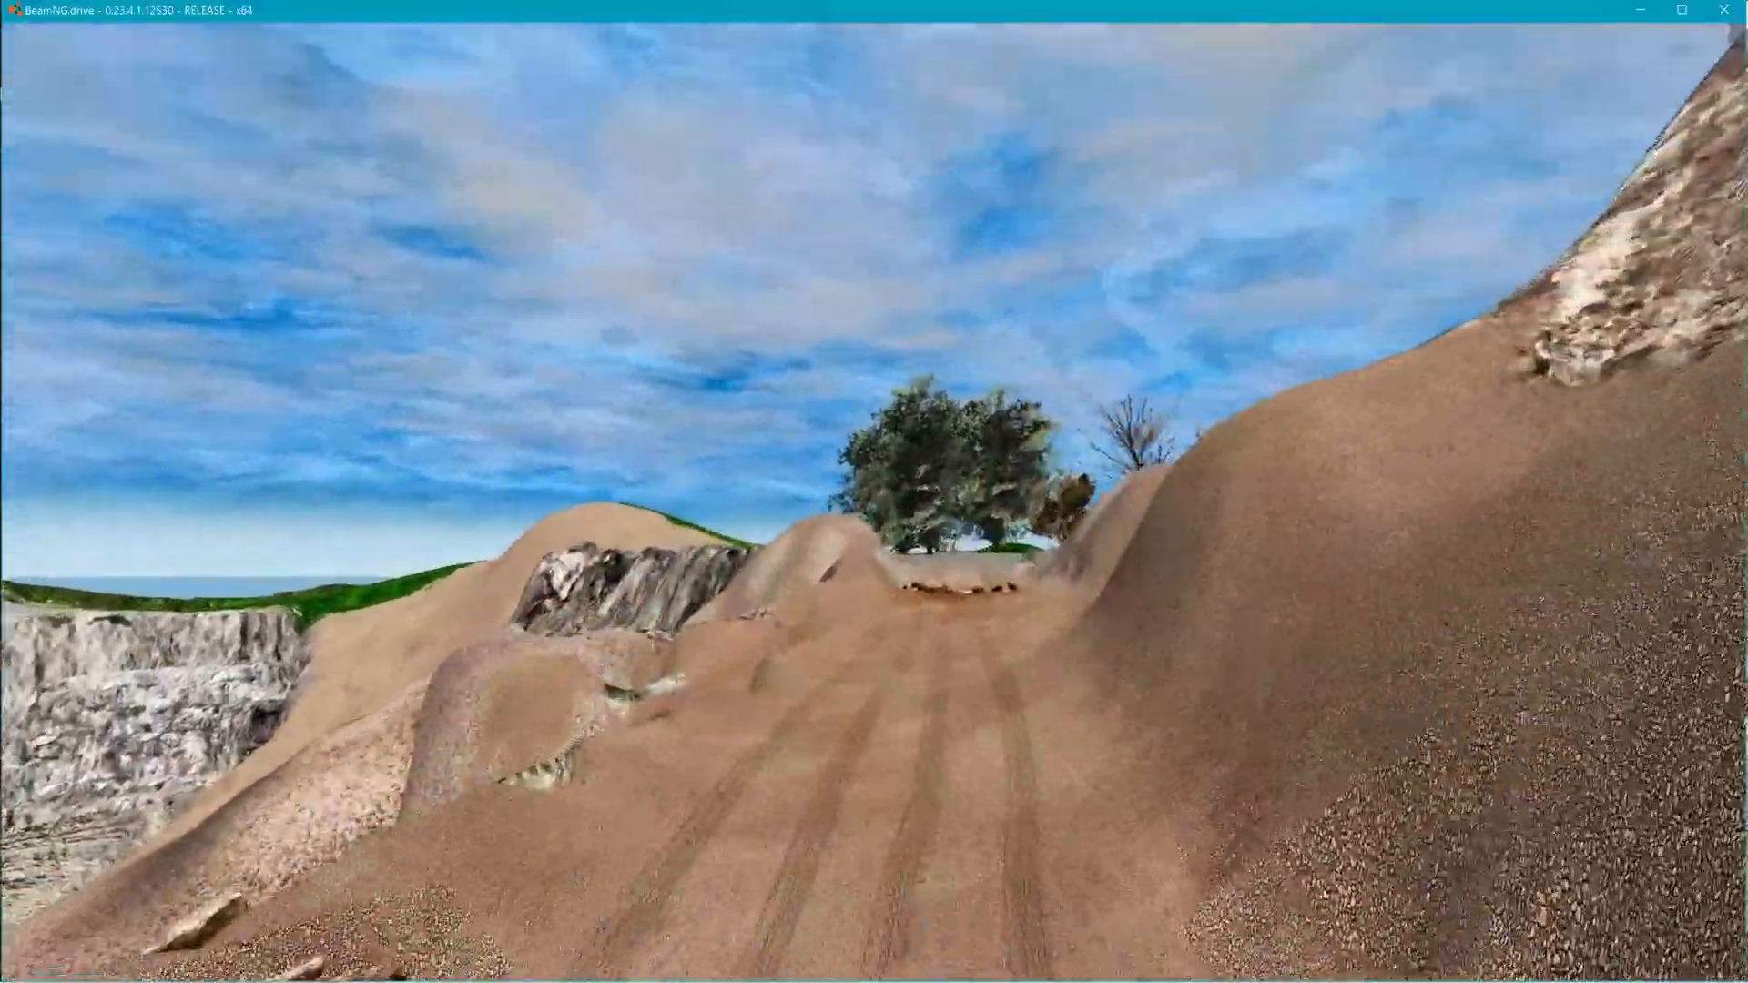
pyautogui.press('w')
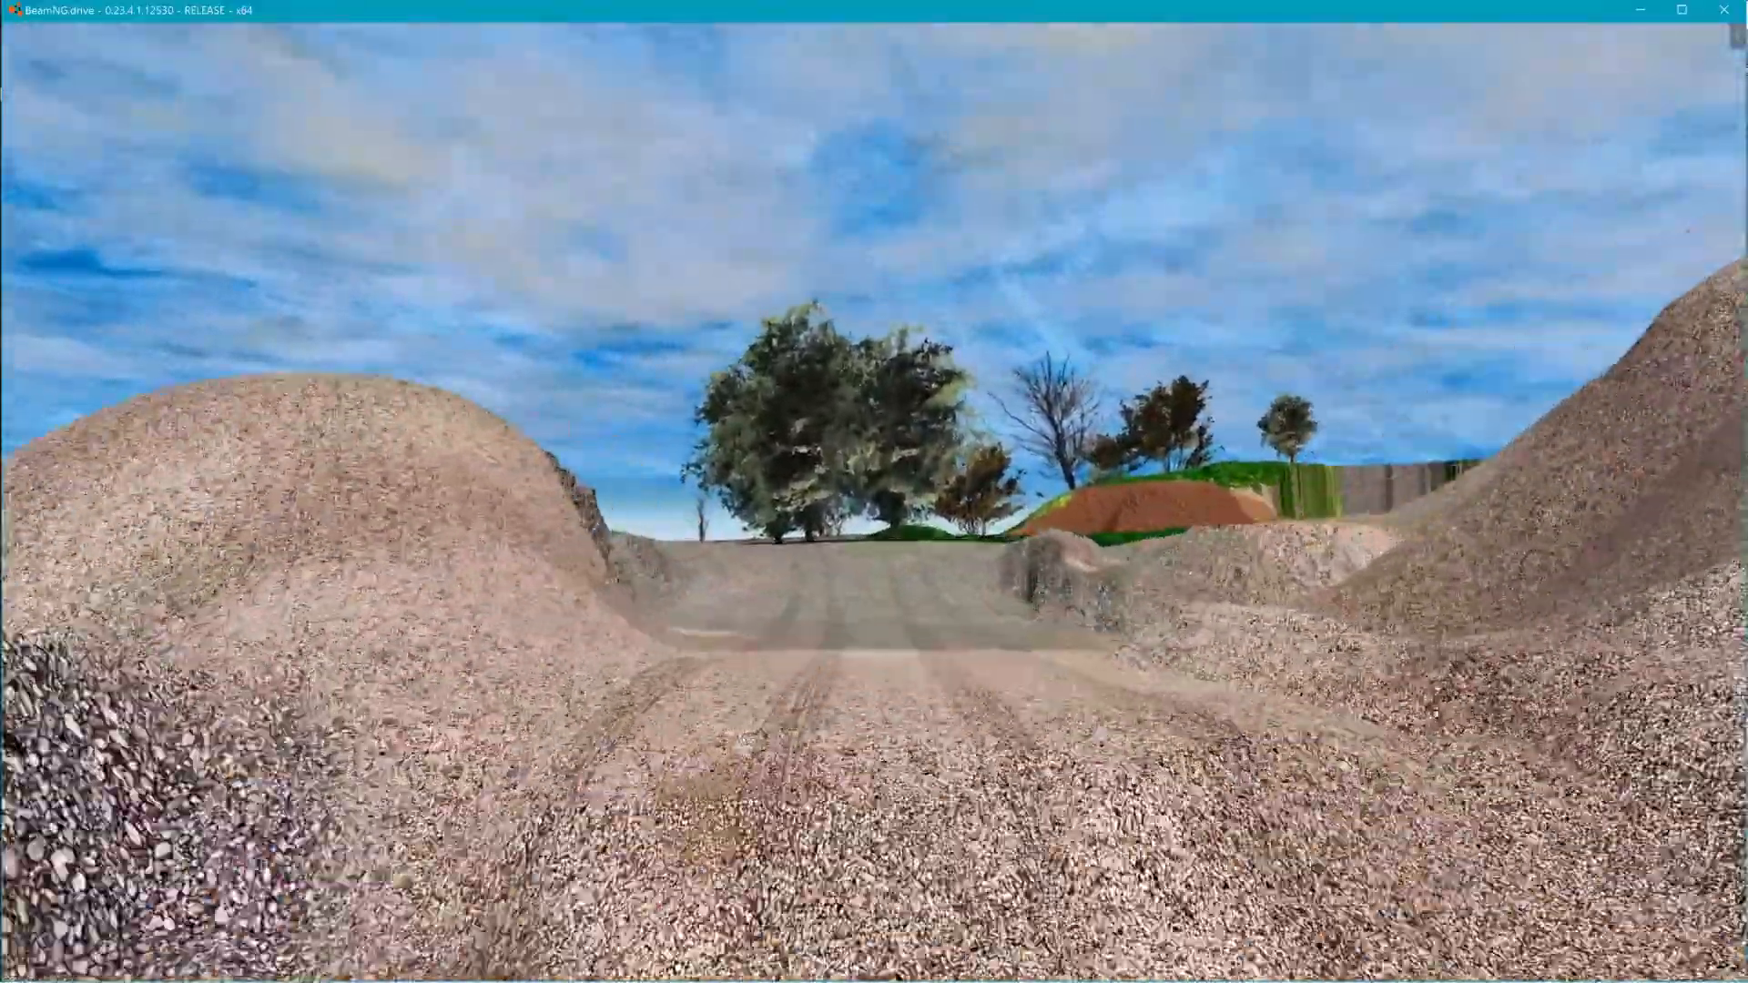
pyautogui.press('w')
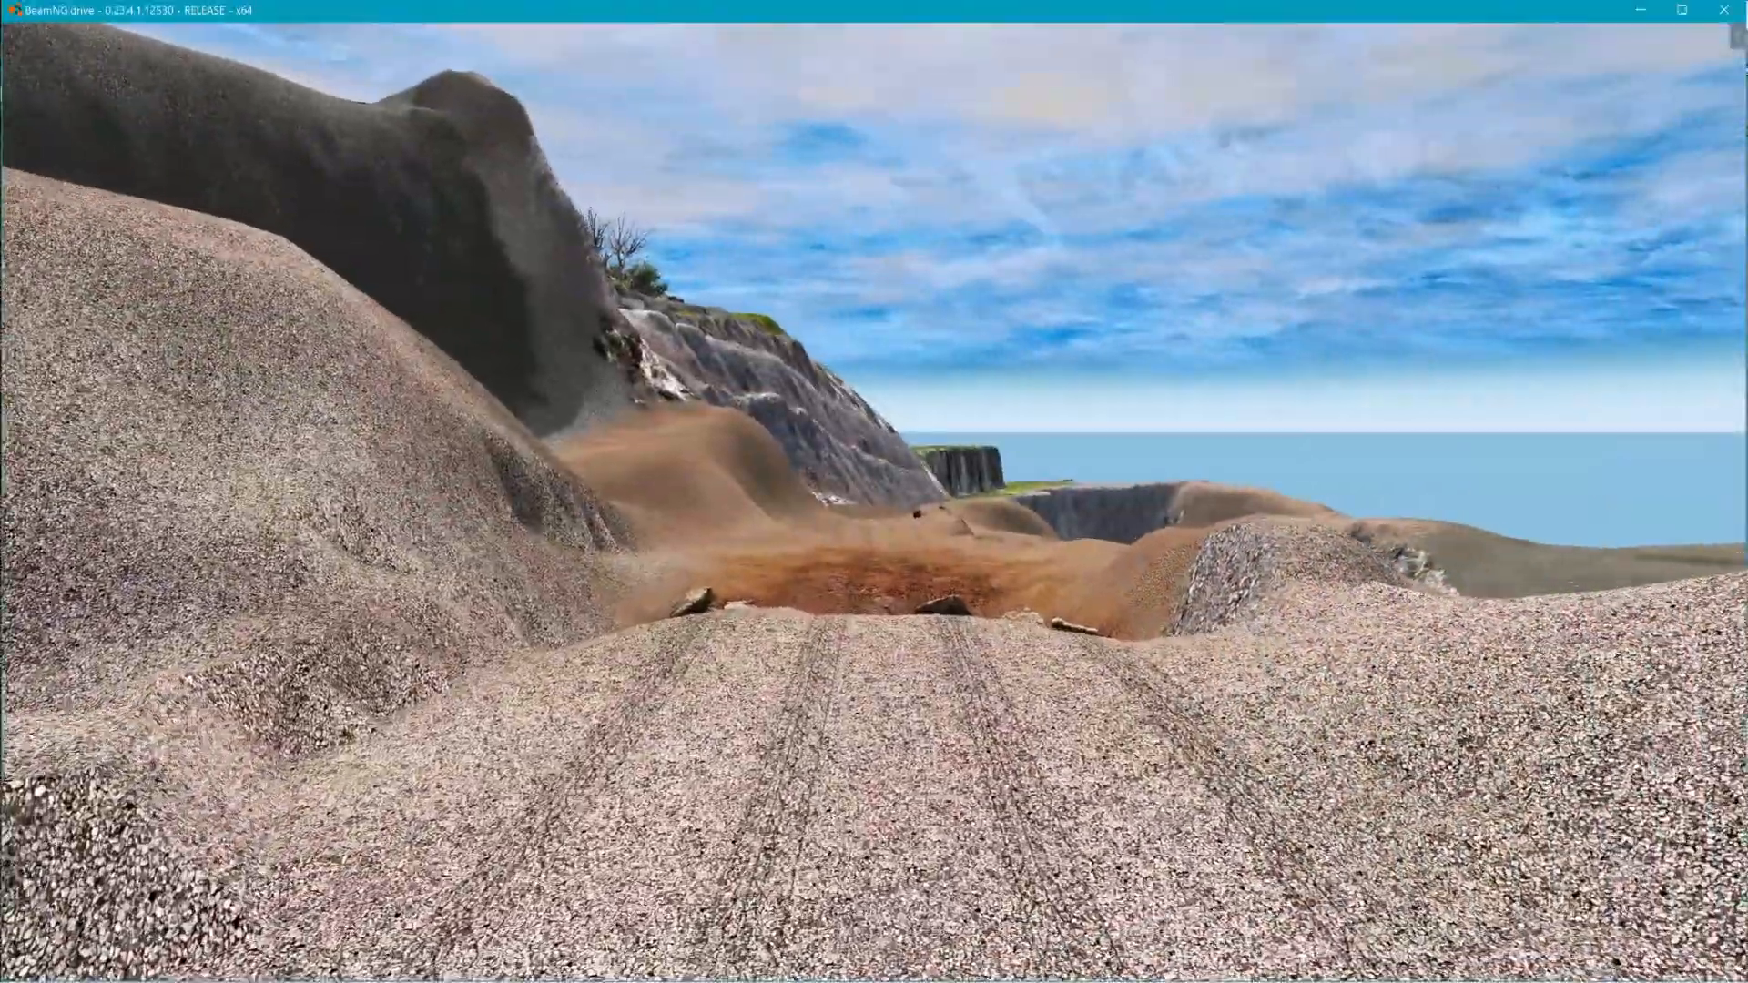
pyautogui.press('w')
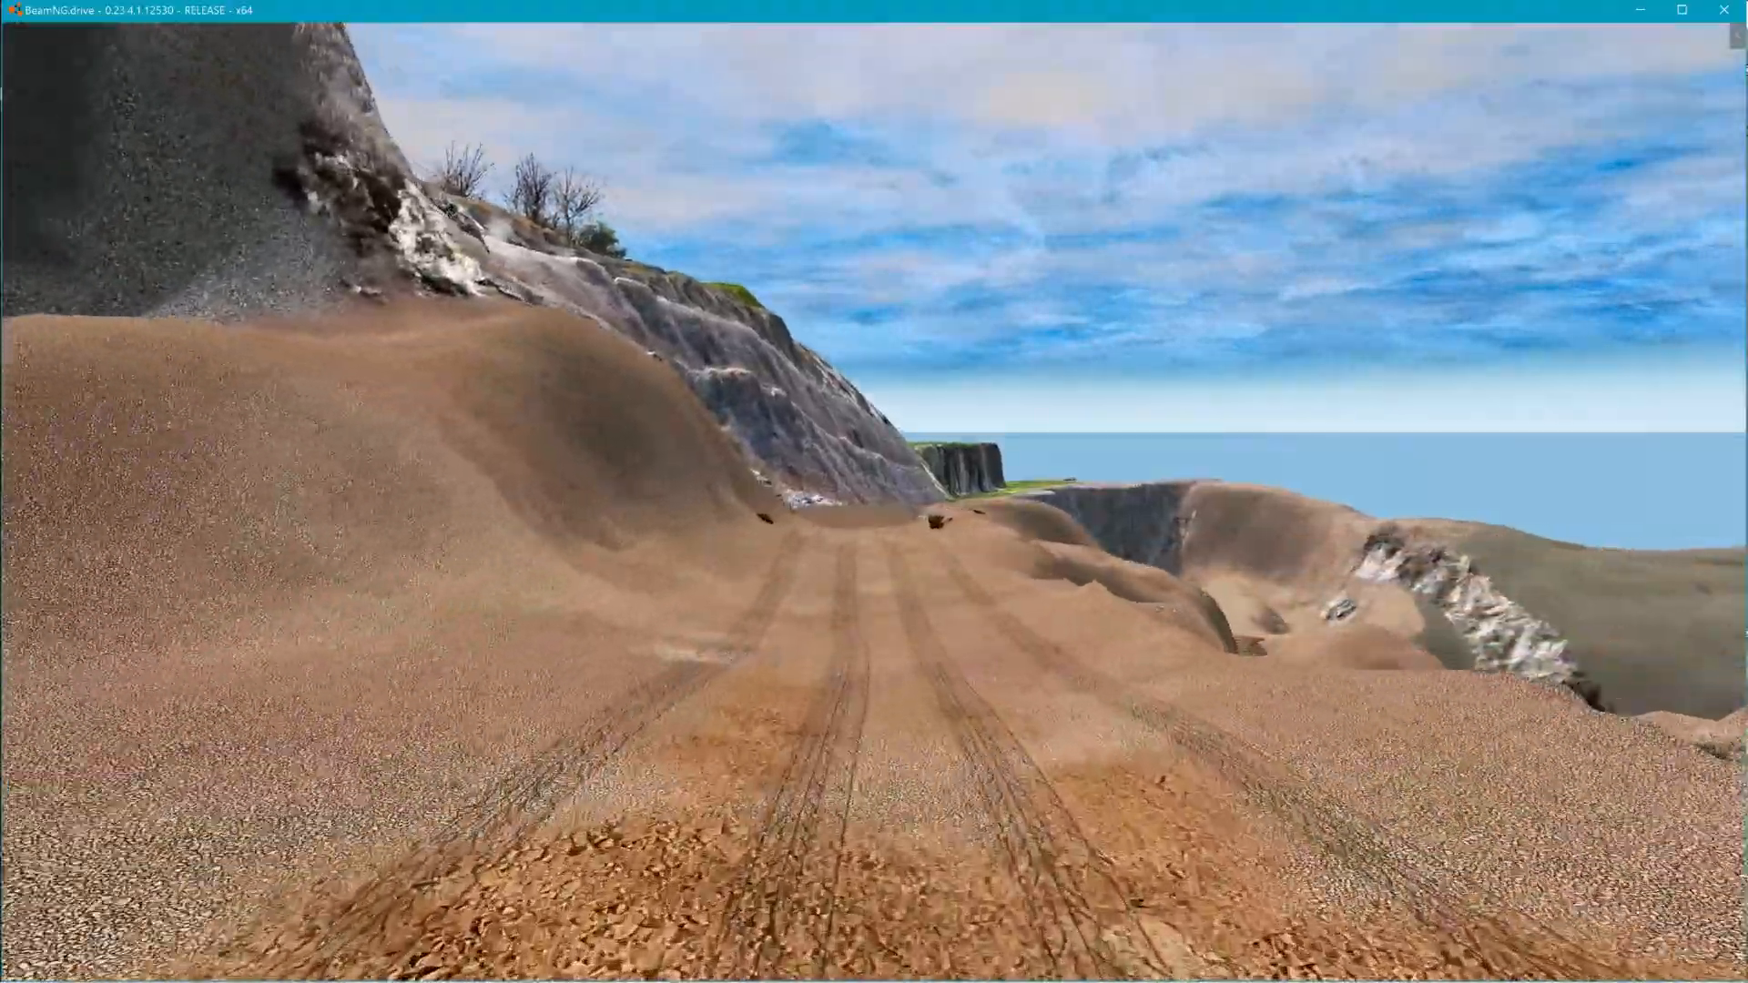
pyautogui.press('w')
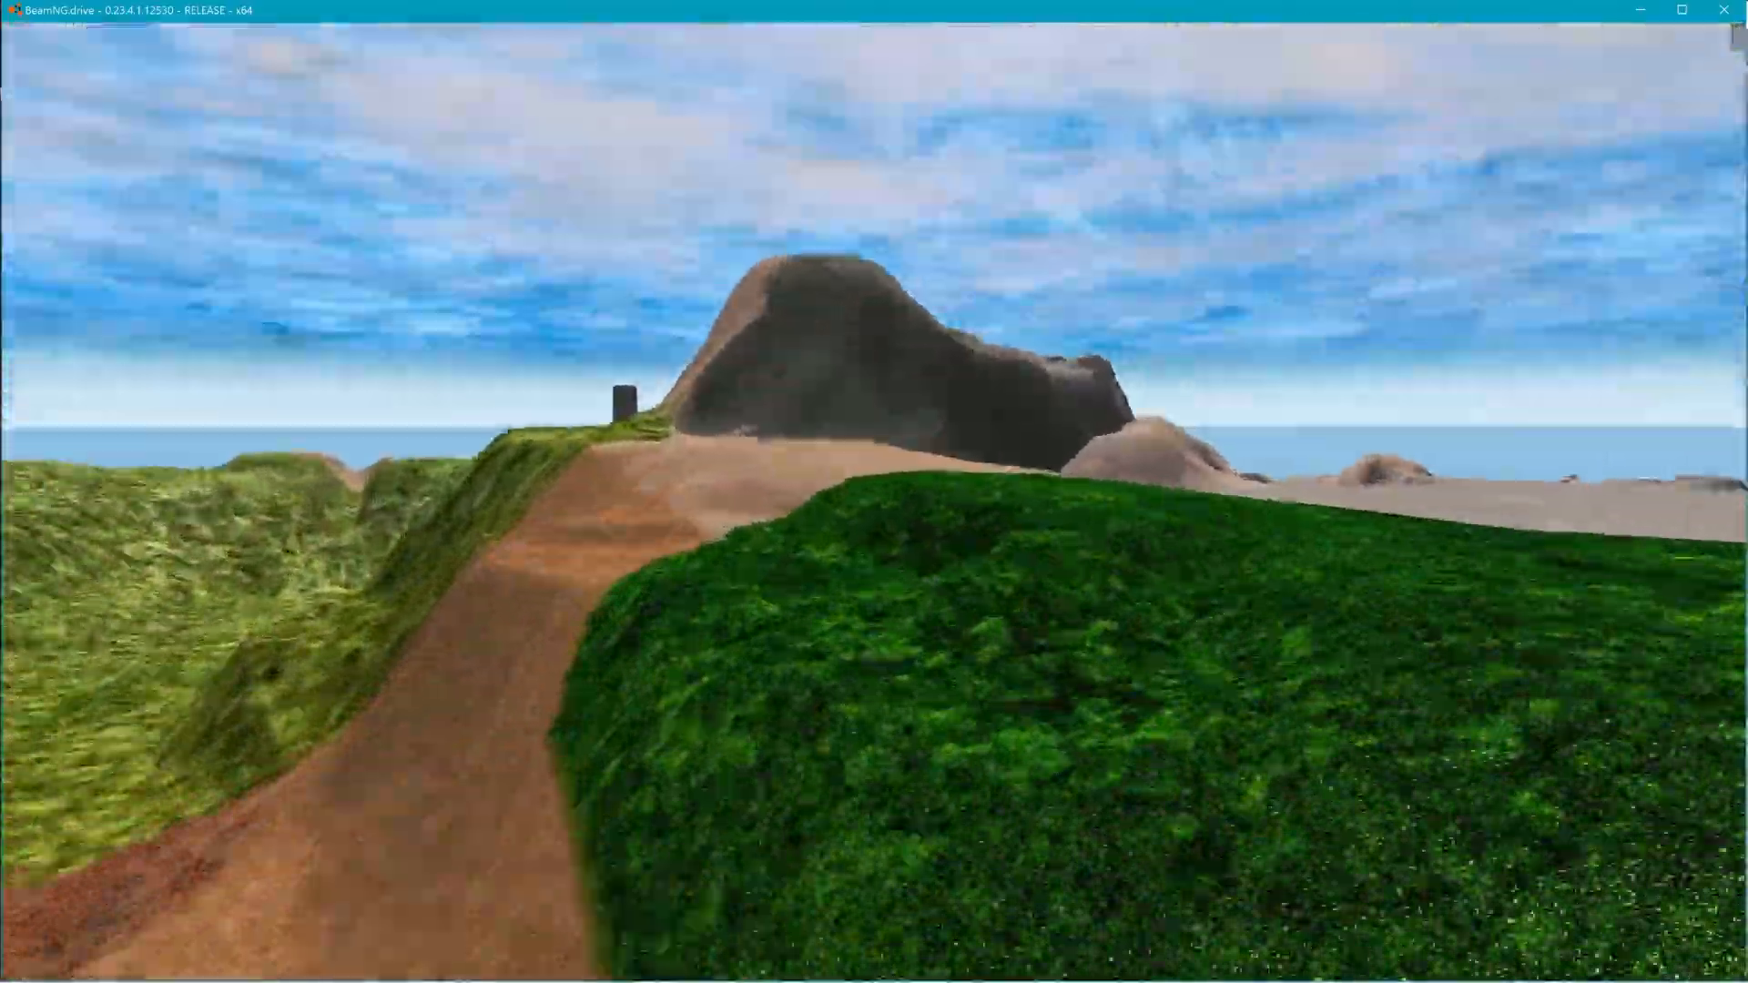
# - Follow the dirt trail beside the grassy hill back down the painted path, and view the path from the plank bridge
pyautogui.press('w')
pyautogui.moveTo(874, 530); pyautogui.dragTo(1104, 469, button='right')
pyautogui.press('w')
pyautogui.press('w')
pyautogui.press('w')
pyautogui.press('w')
pyautogui.press('w')
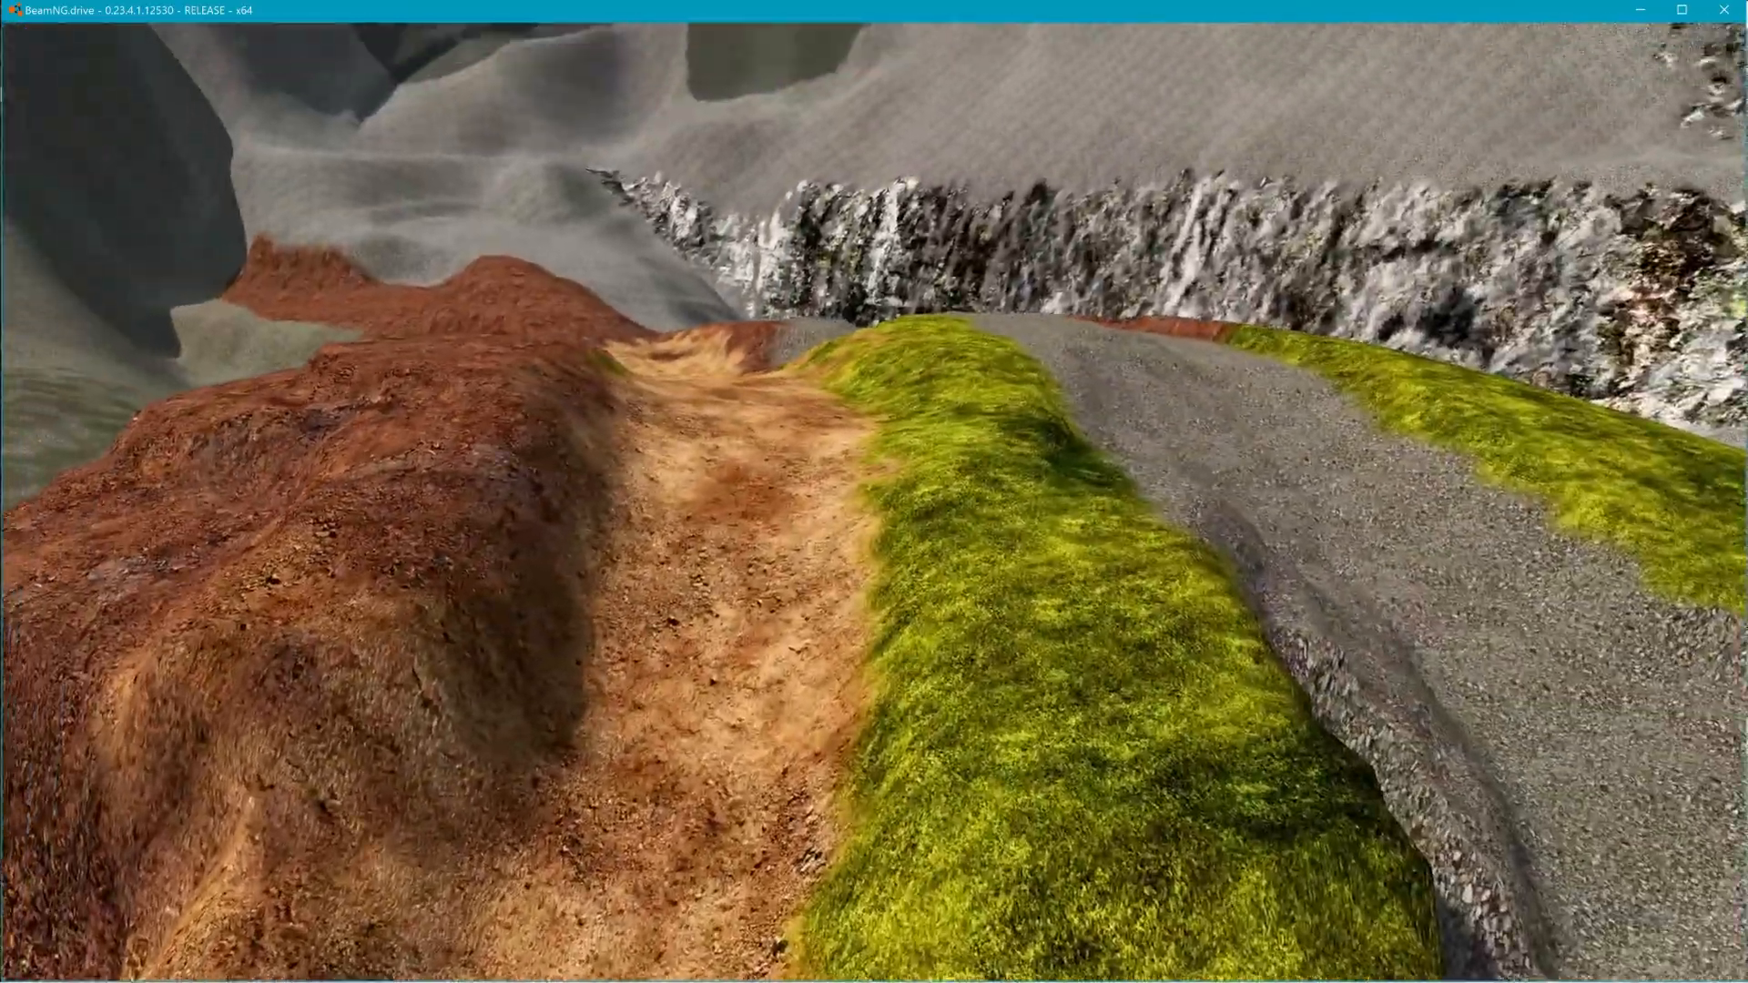
pyautogui.press('w')
pyautogui.moveTo(874, 502); pyautogui.dragTo(264, 565, button='right')
pyautogui.press('w')
pyautogui.press('s')
pyautogui.press('s')
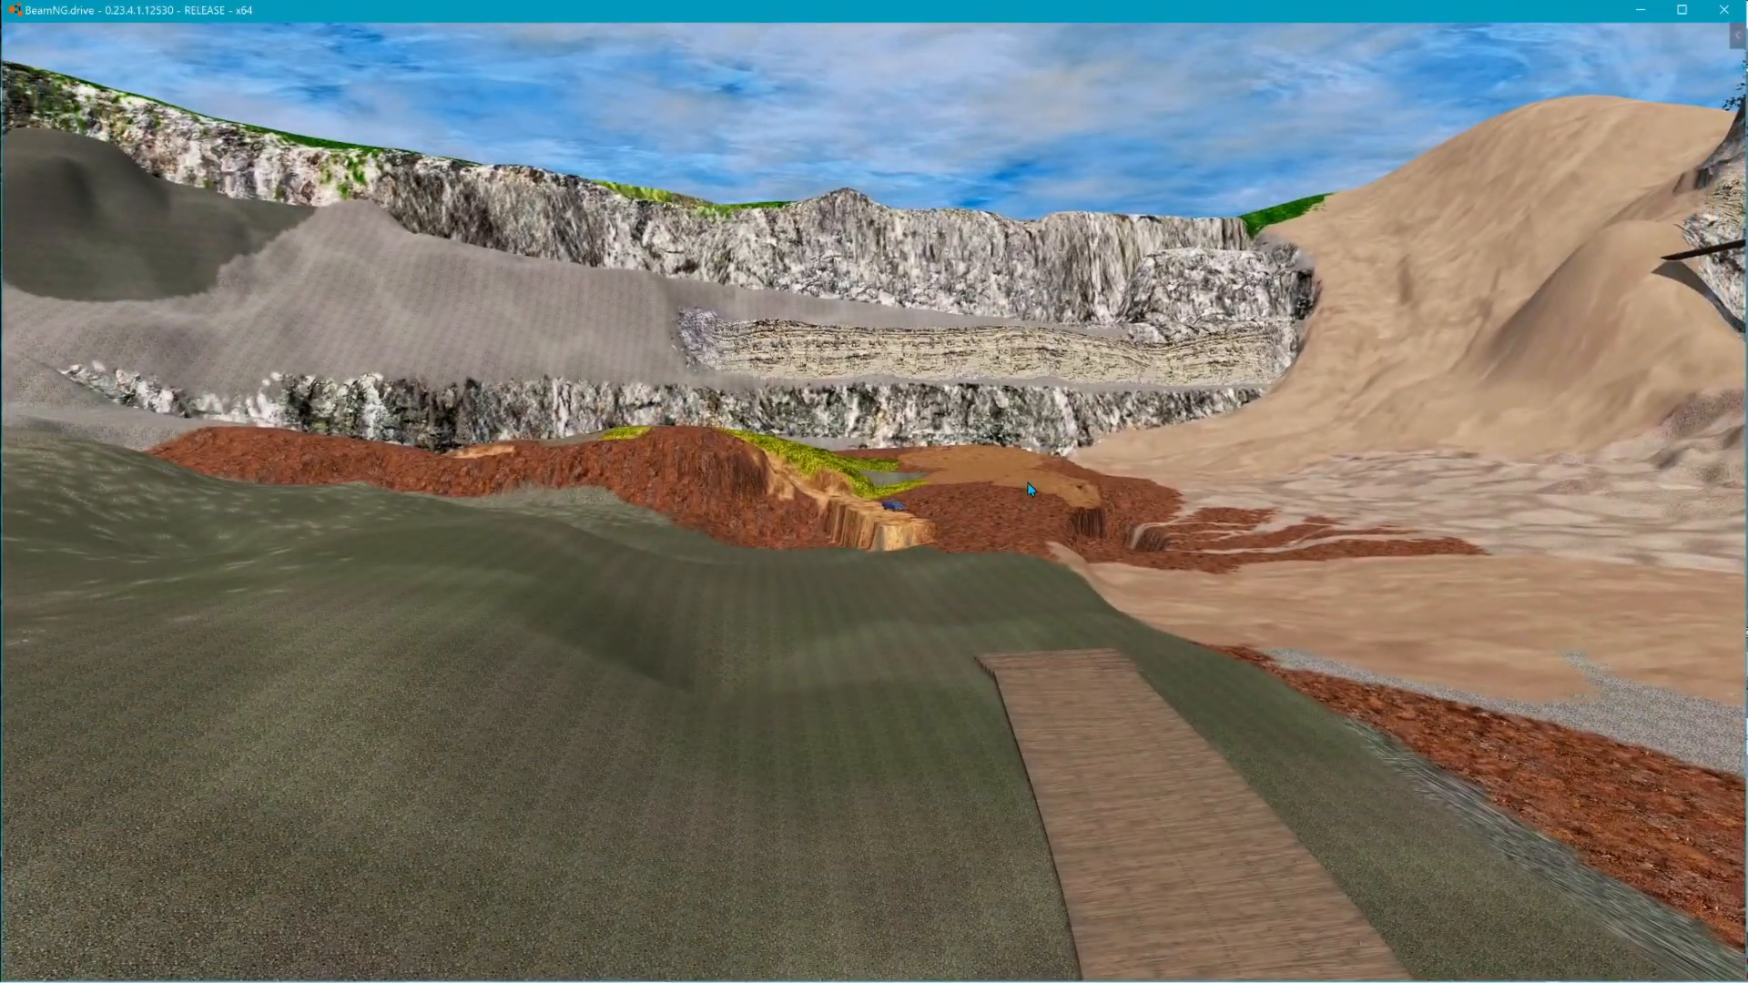
# - Reopen the world editor in mesh road editing mode and face the sandy slope beyond the start of the plank bridge
pyautogui.press('F11')
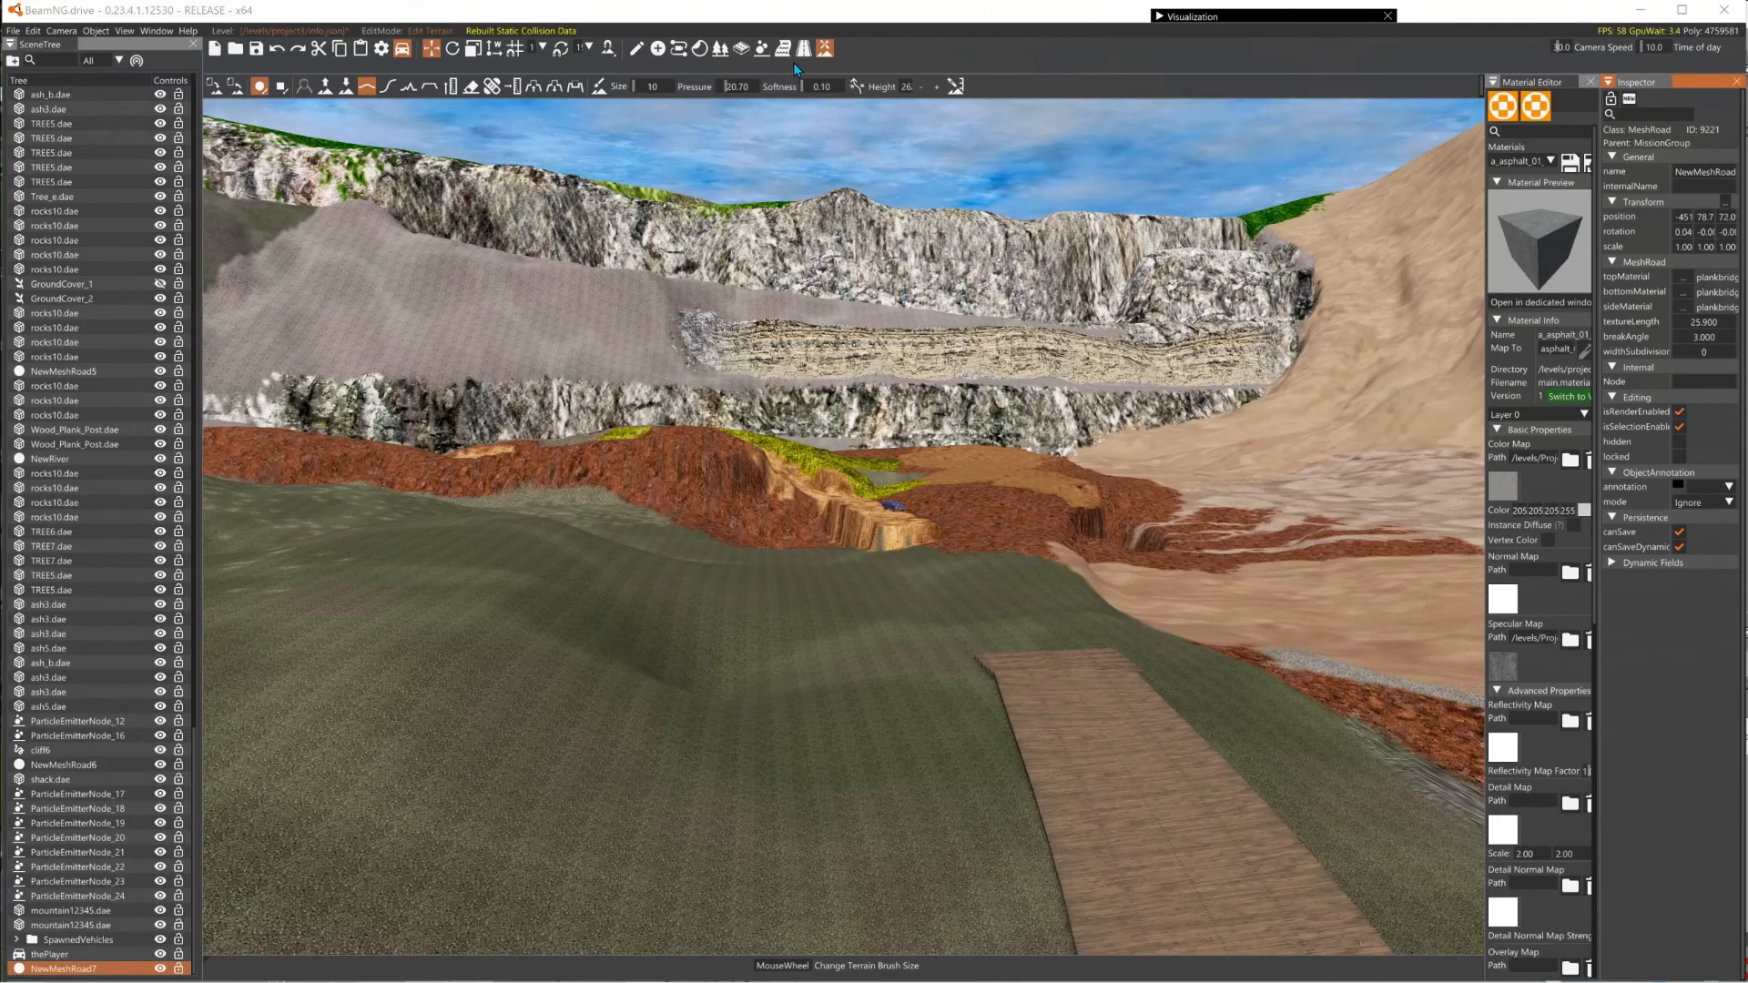
pyautogui.click(741, 47)
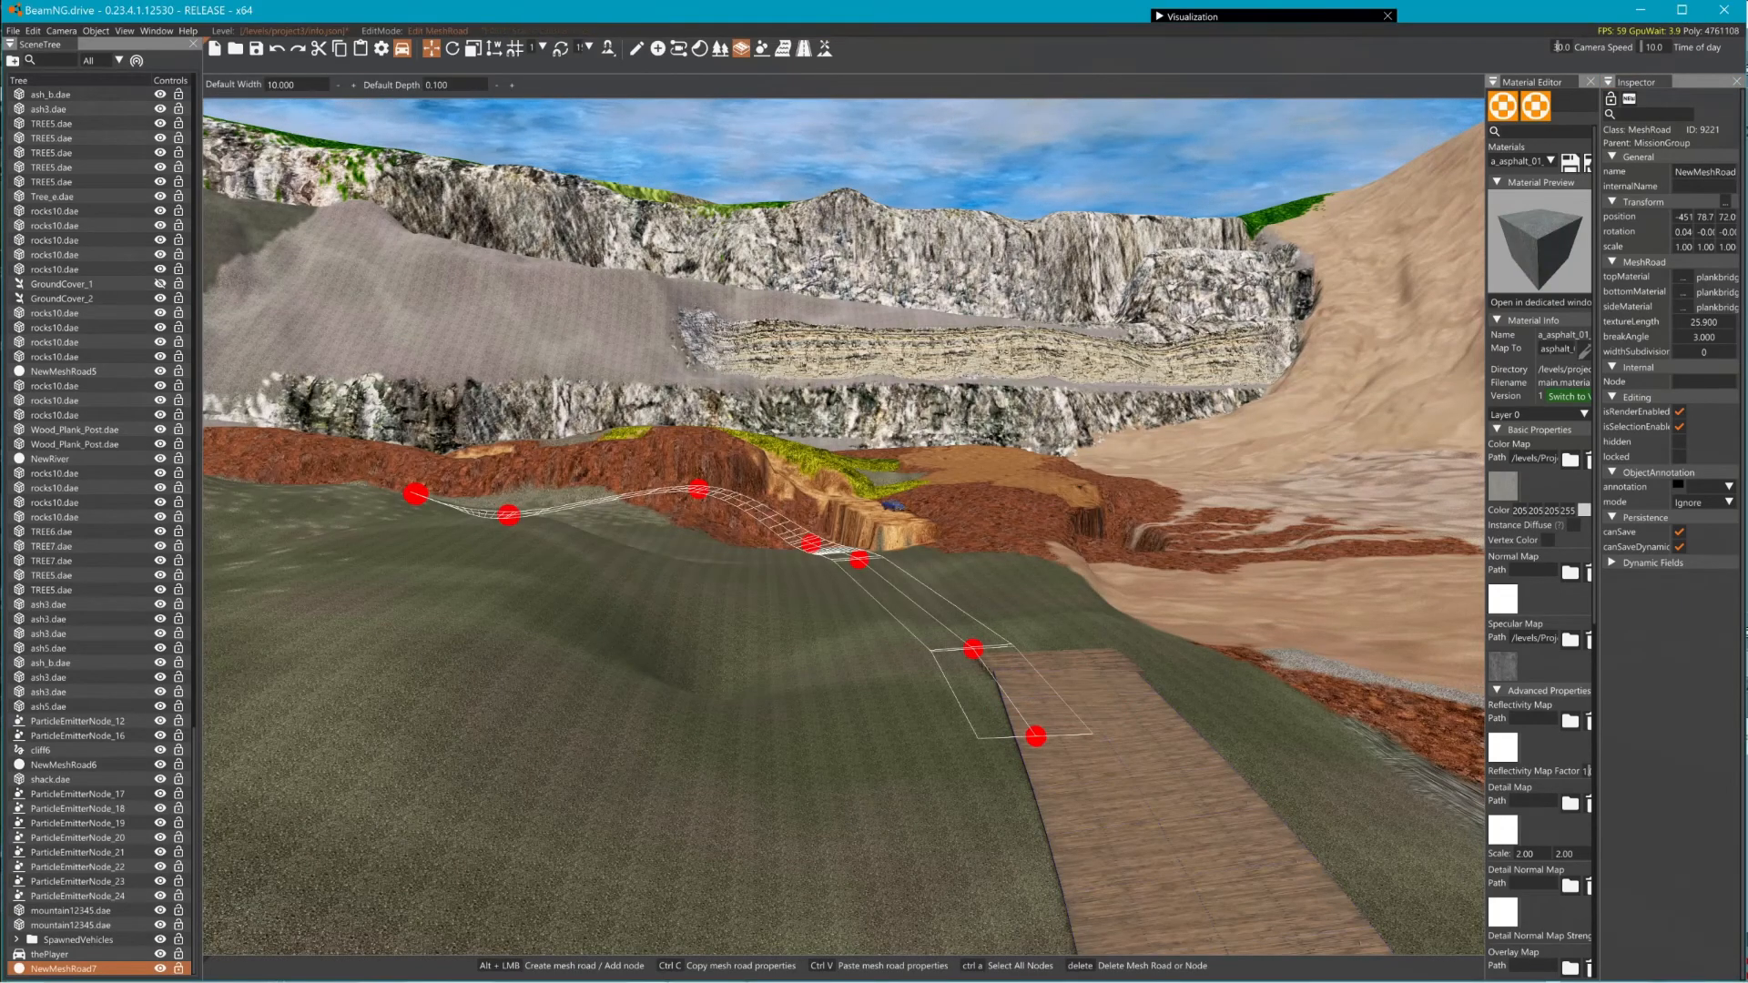
pyautogui.moveTo(1036, 735); pyautogui.dragTo(1320, 637, button='right')
pyautogui.press('w')
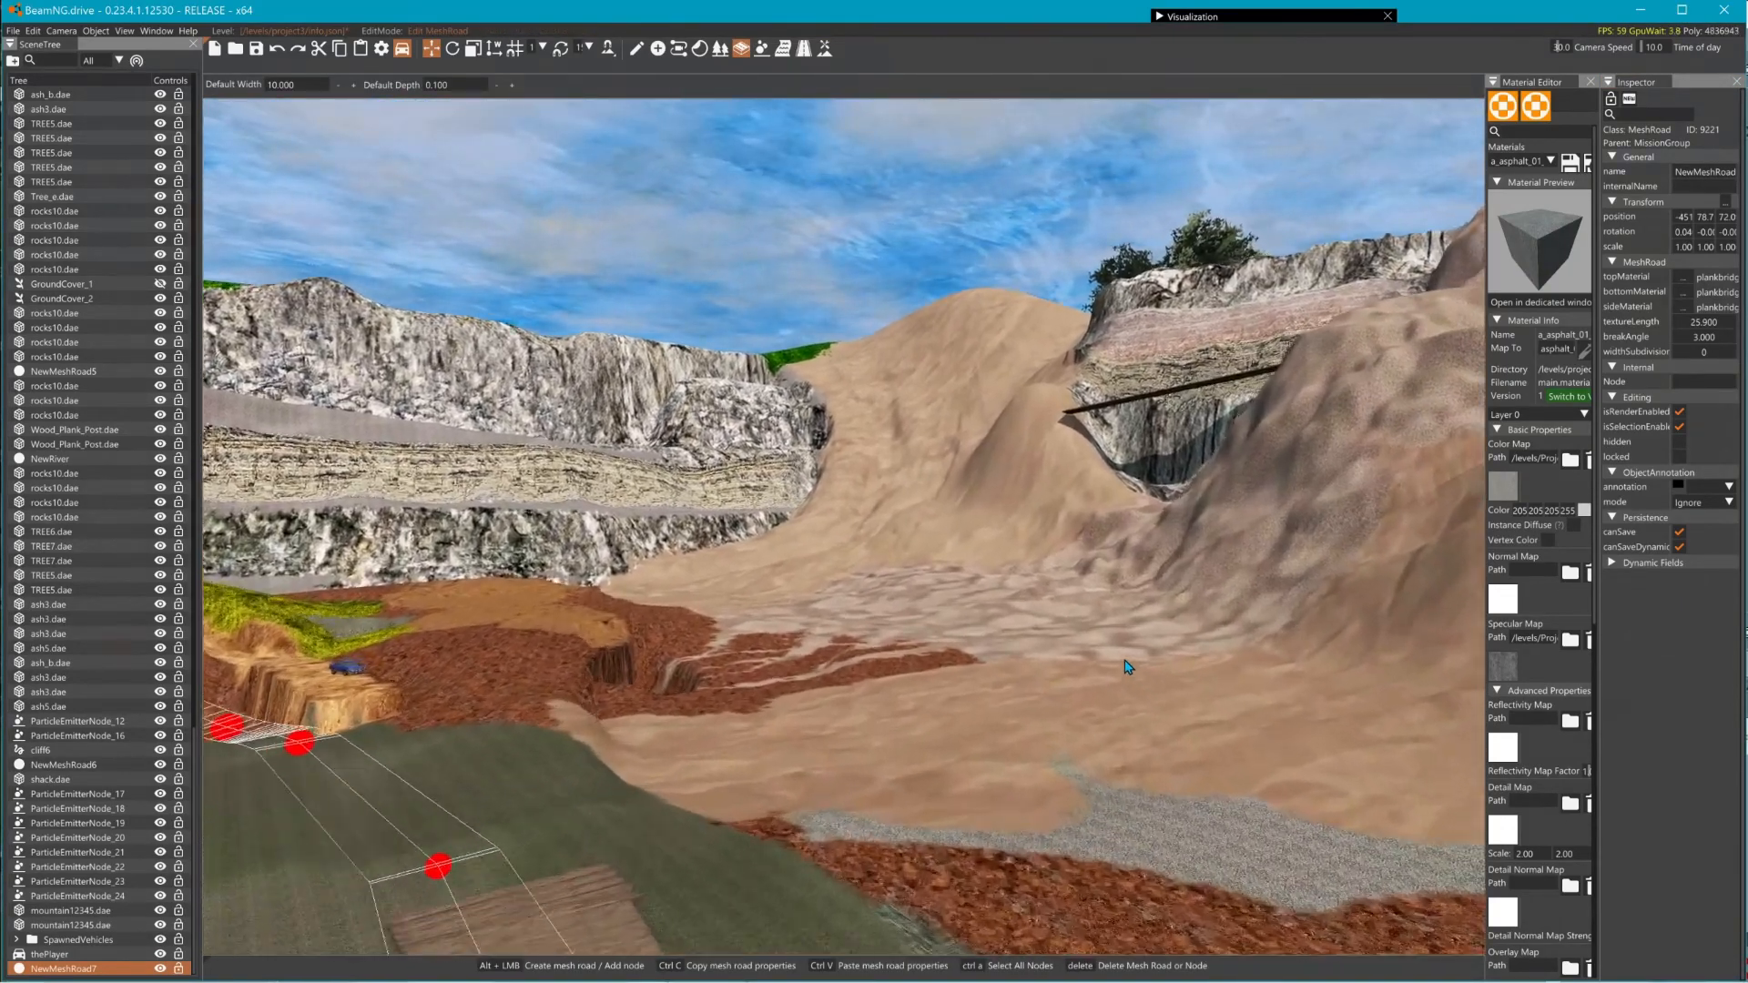
pyautogui.moveTo(1132, 663); pyautogui.dragTo(847, 714, button='right')
pyautogui.press('s')
pyautogui.press('d')
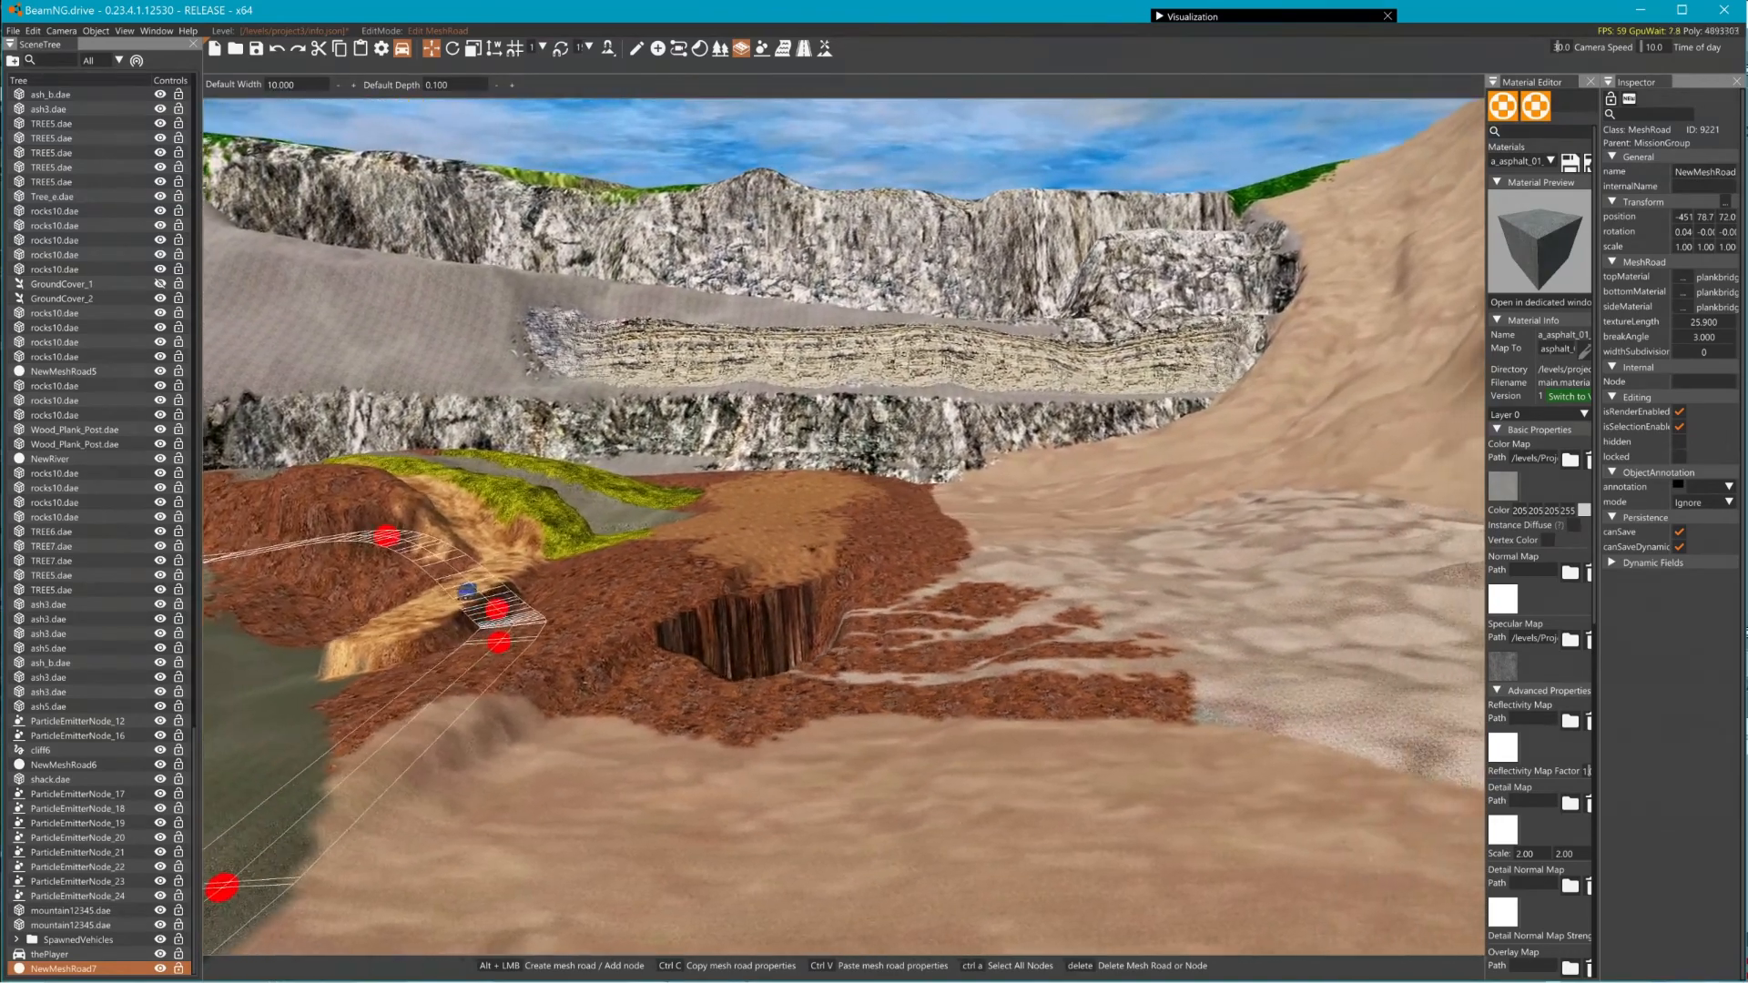
pyautogui.moveTo(1184, 665); pyautogui.dragTo(1071, 714, button='right')
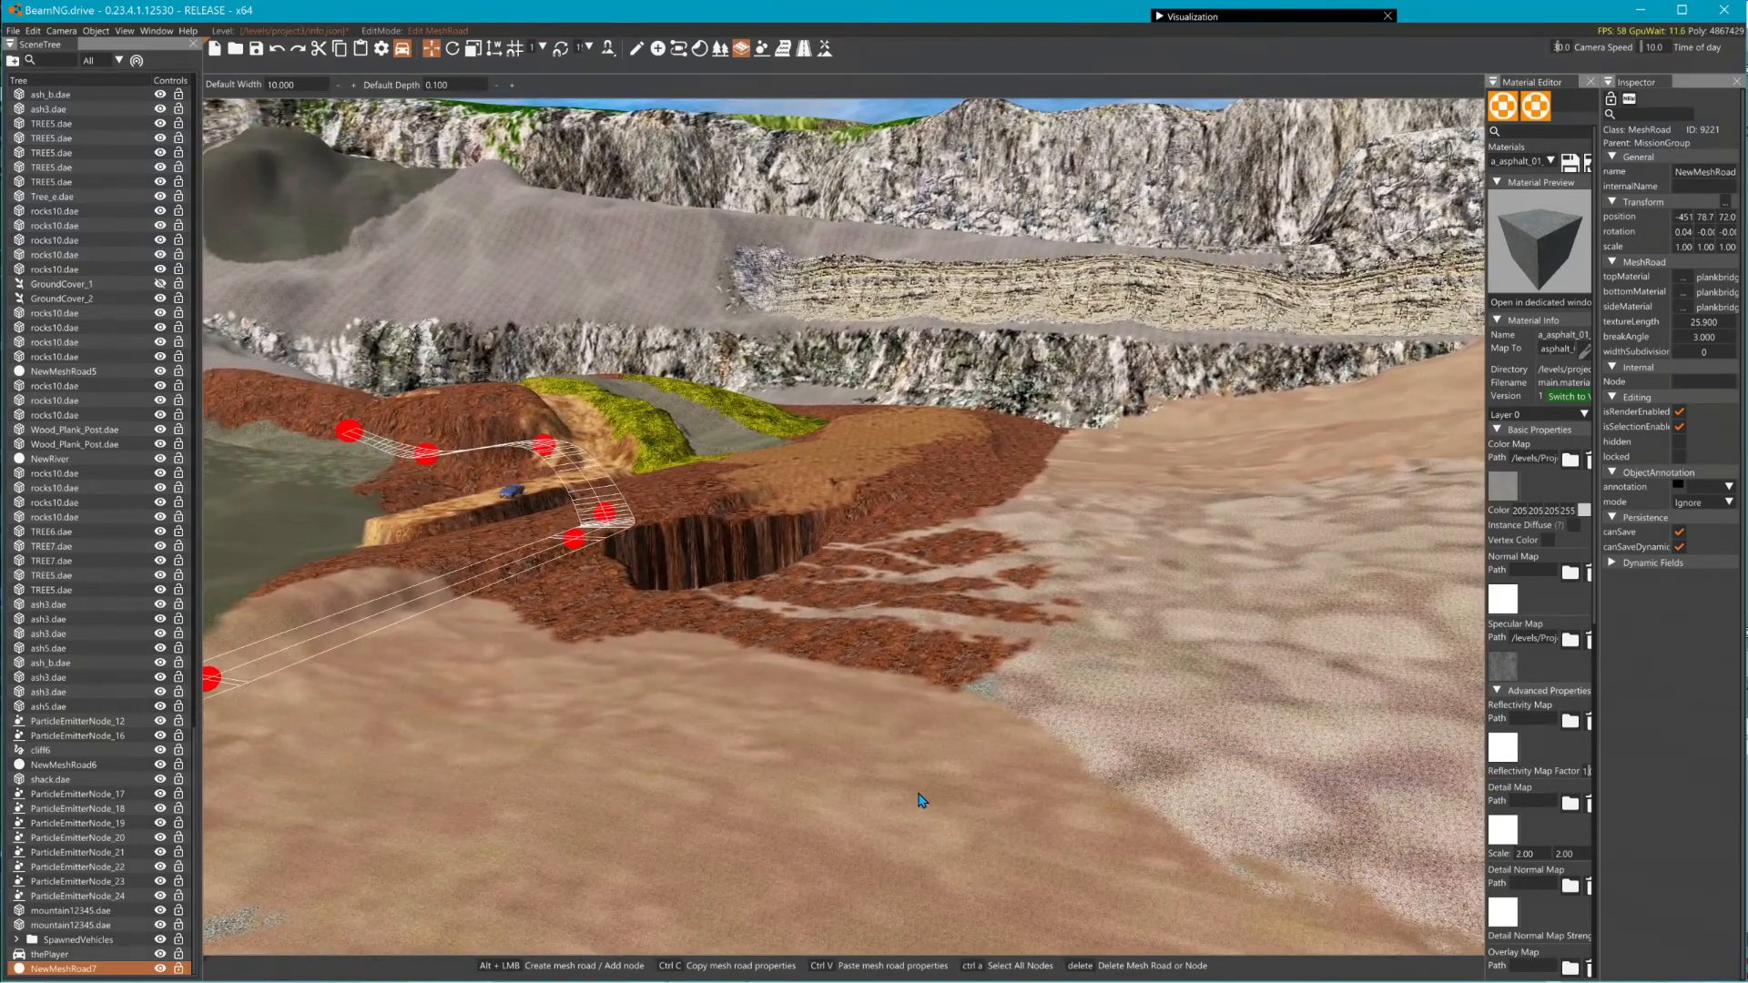
pyautogui.keyDown('alt'); pyautogui.click(801, 791); pyautogui.keyUp('alt')
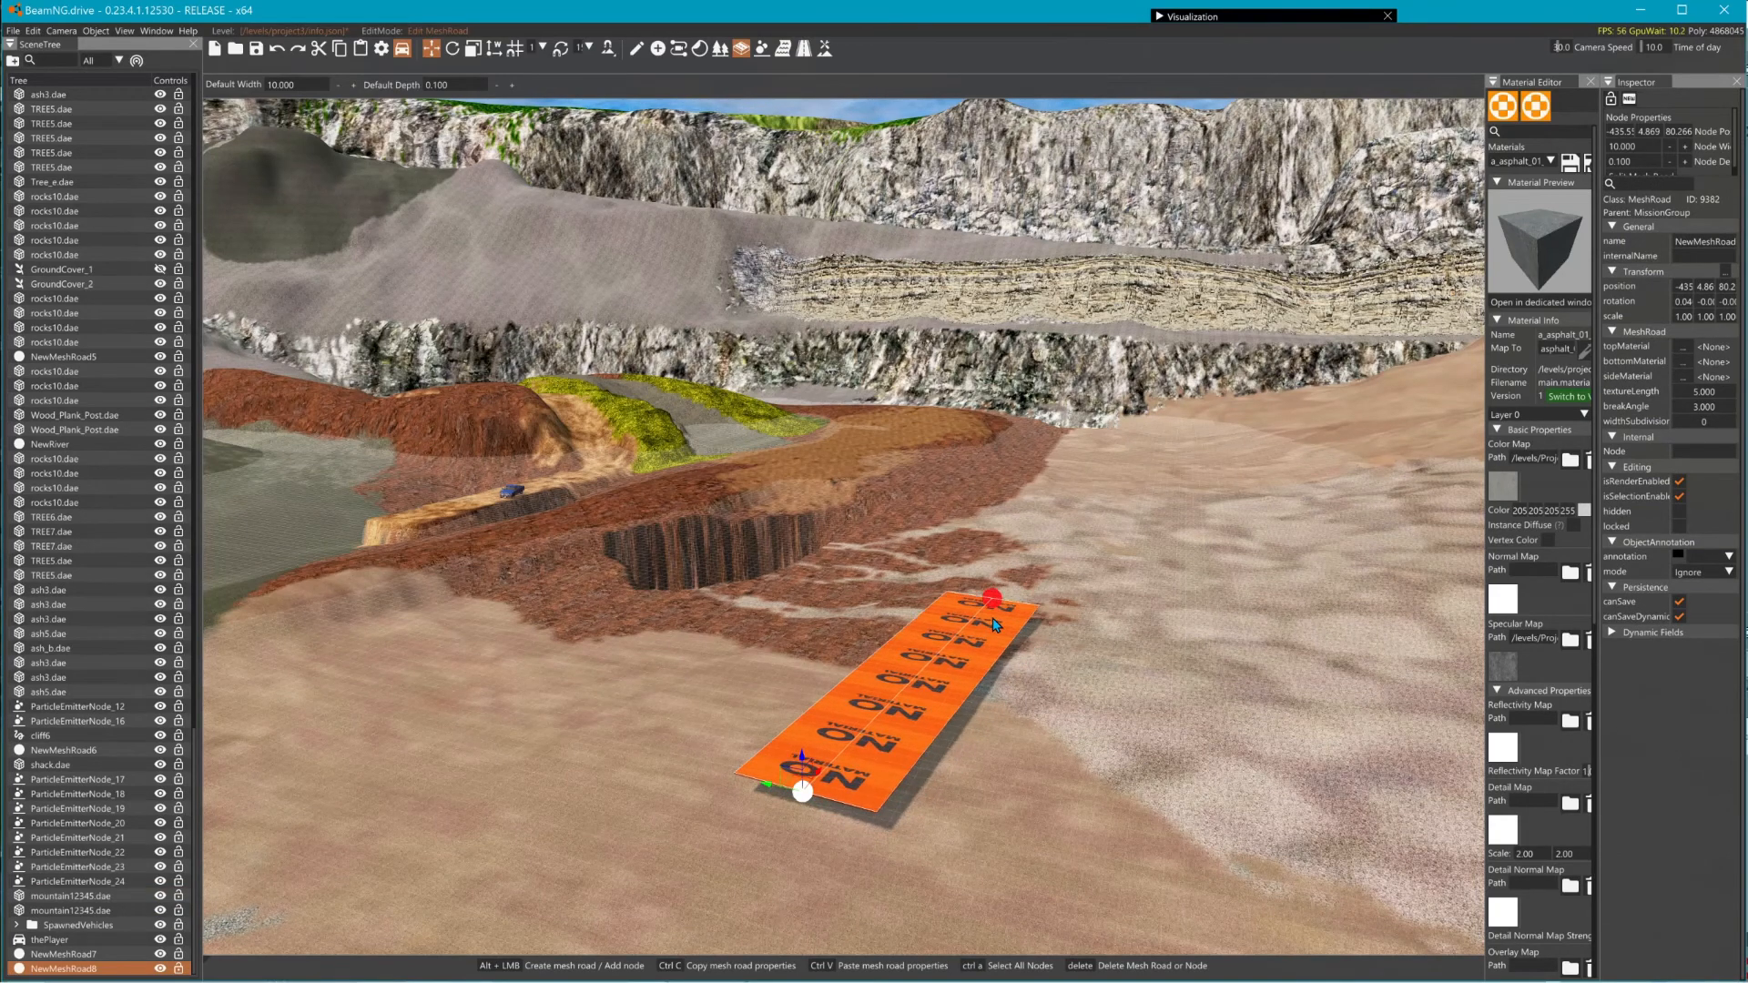
pyautogui.press('Delete')
pyautogui.press('s')
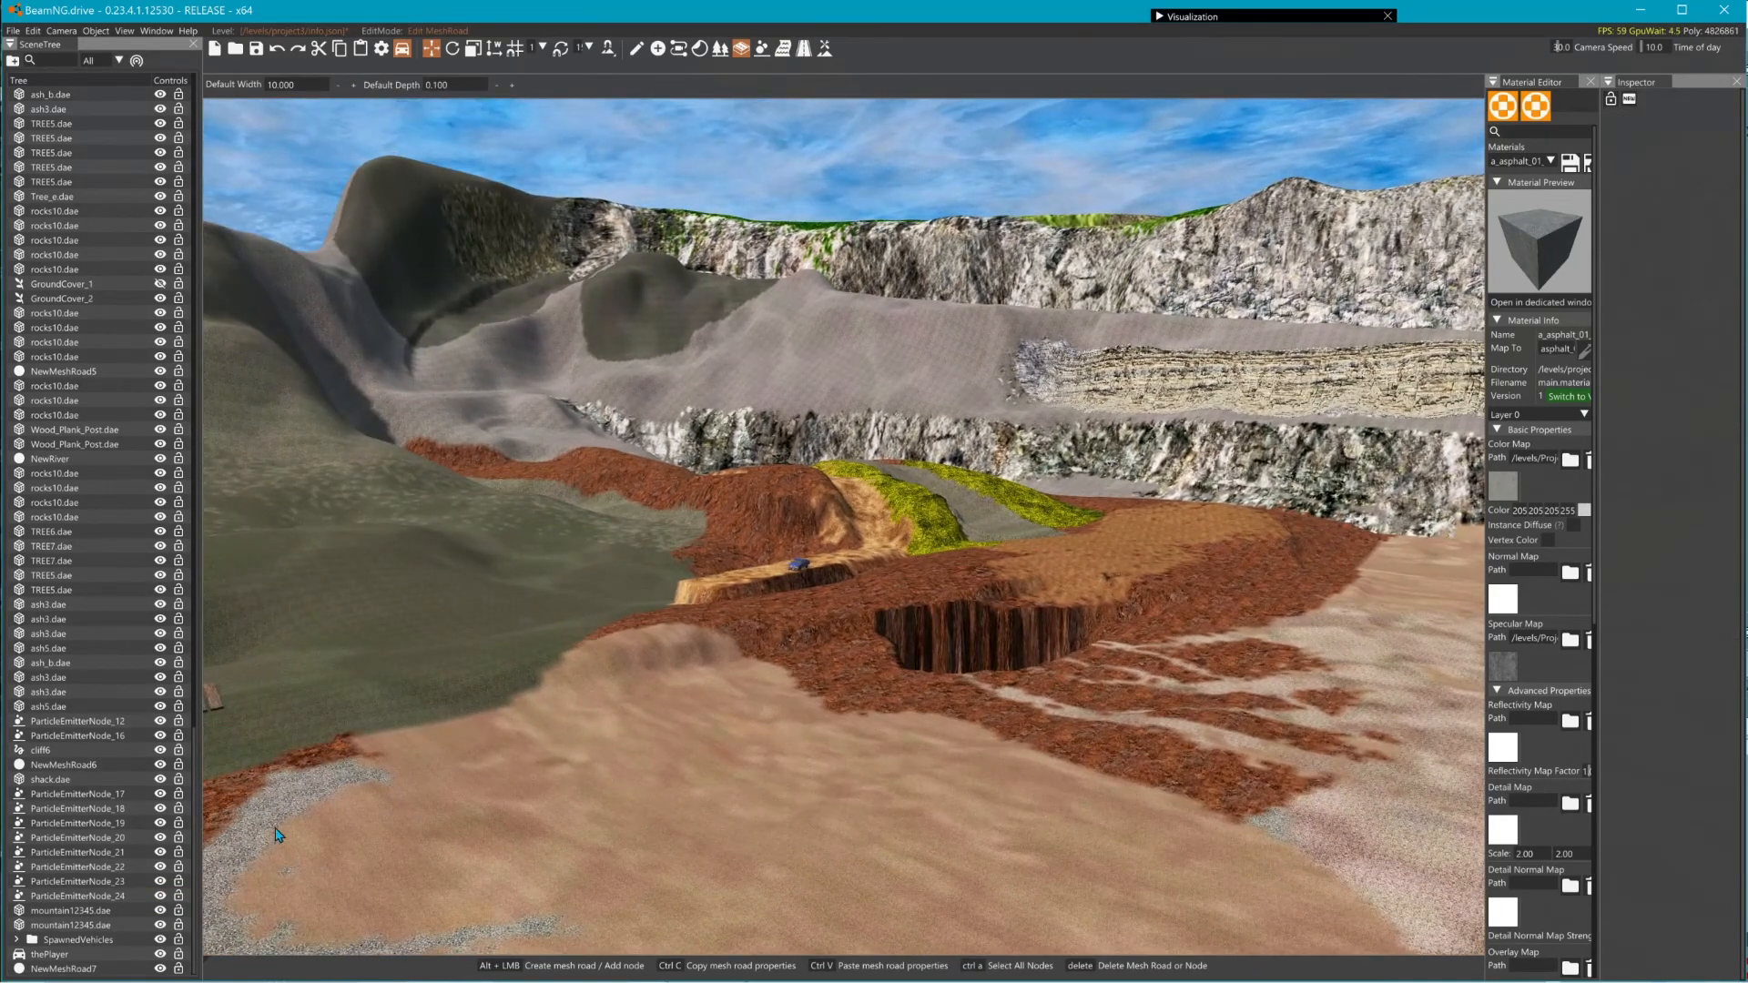
# - Select the plank bridge mesh road and raise the whole object above the terrain to a height of about 88
pyautogui.click(113, 968)
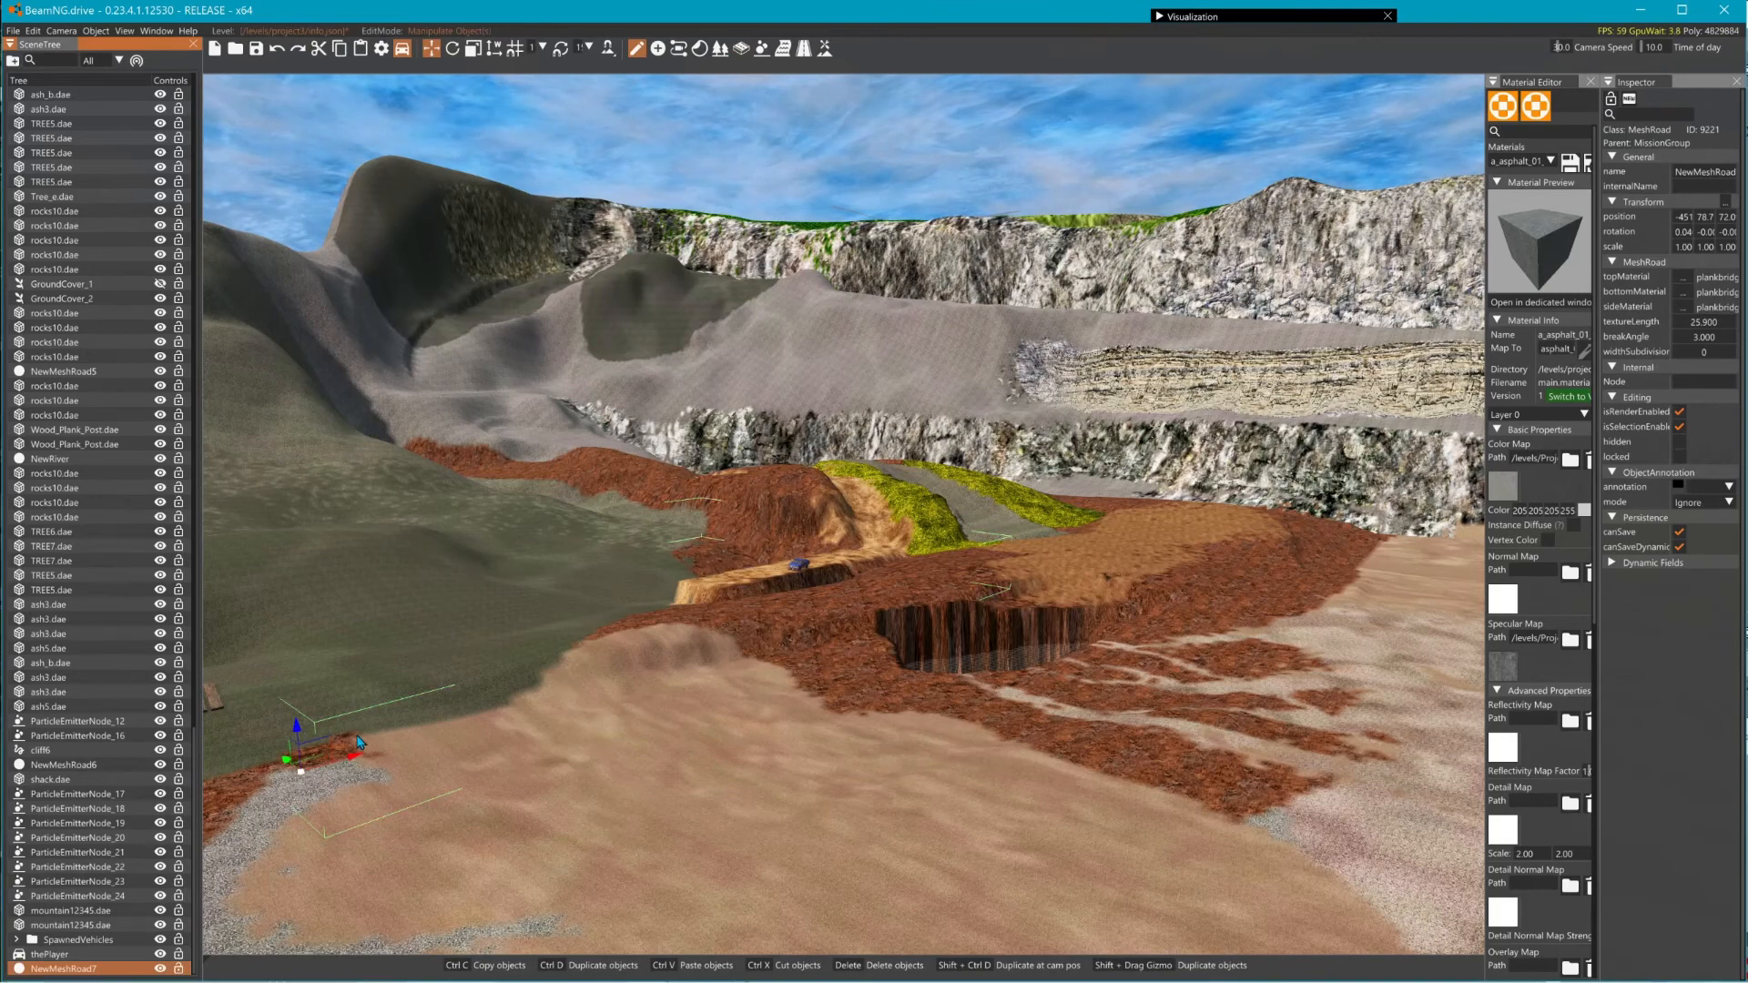
pyautogui.moveTo(301, 708); pyautogui.dragTo(258, 576)
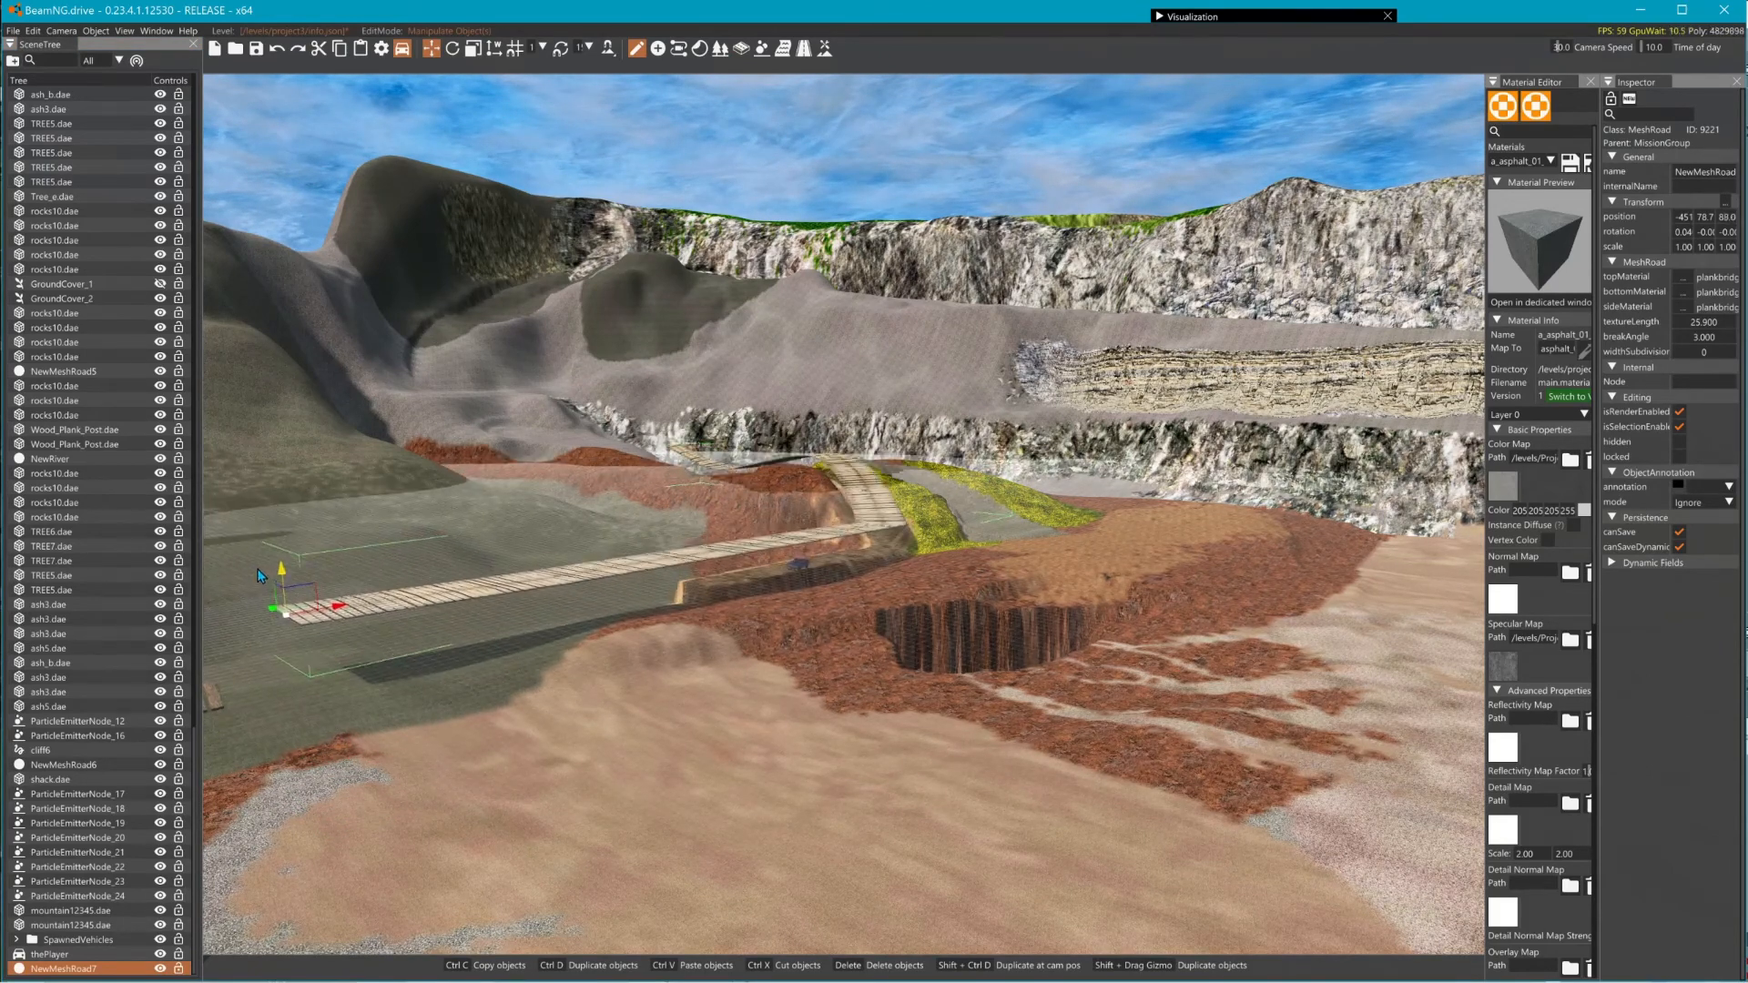
pyautogui.click(33, 31)
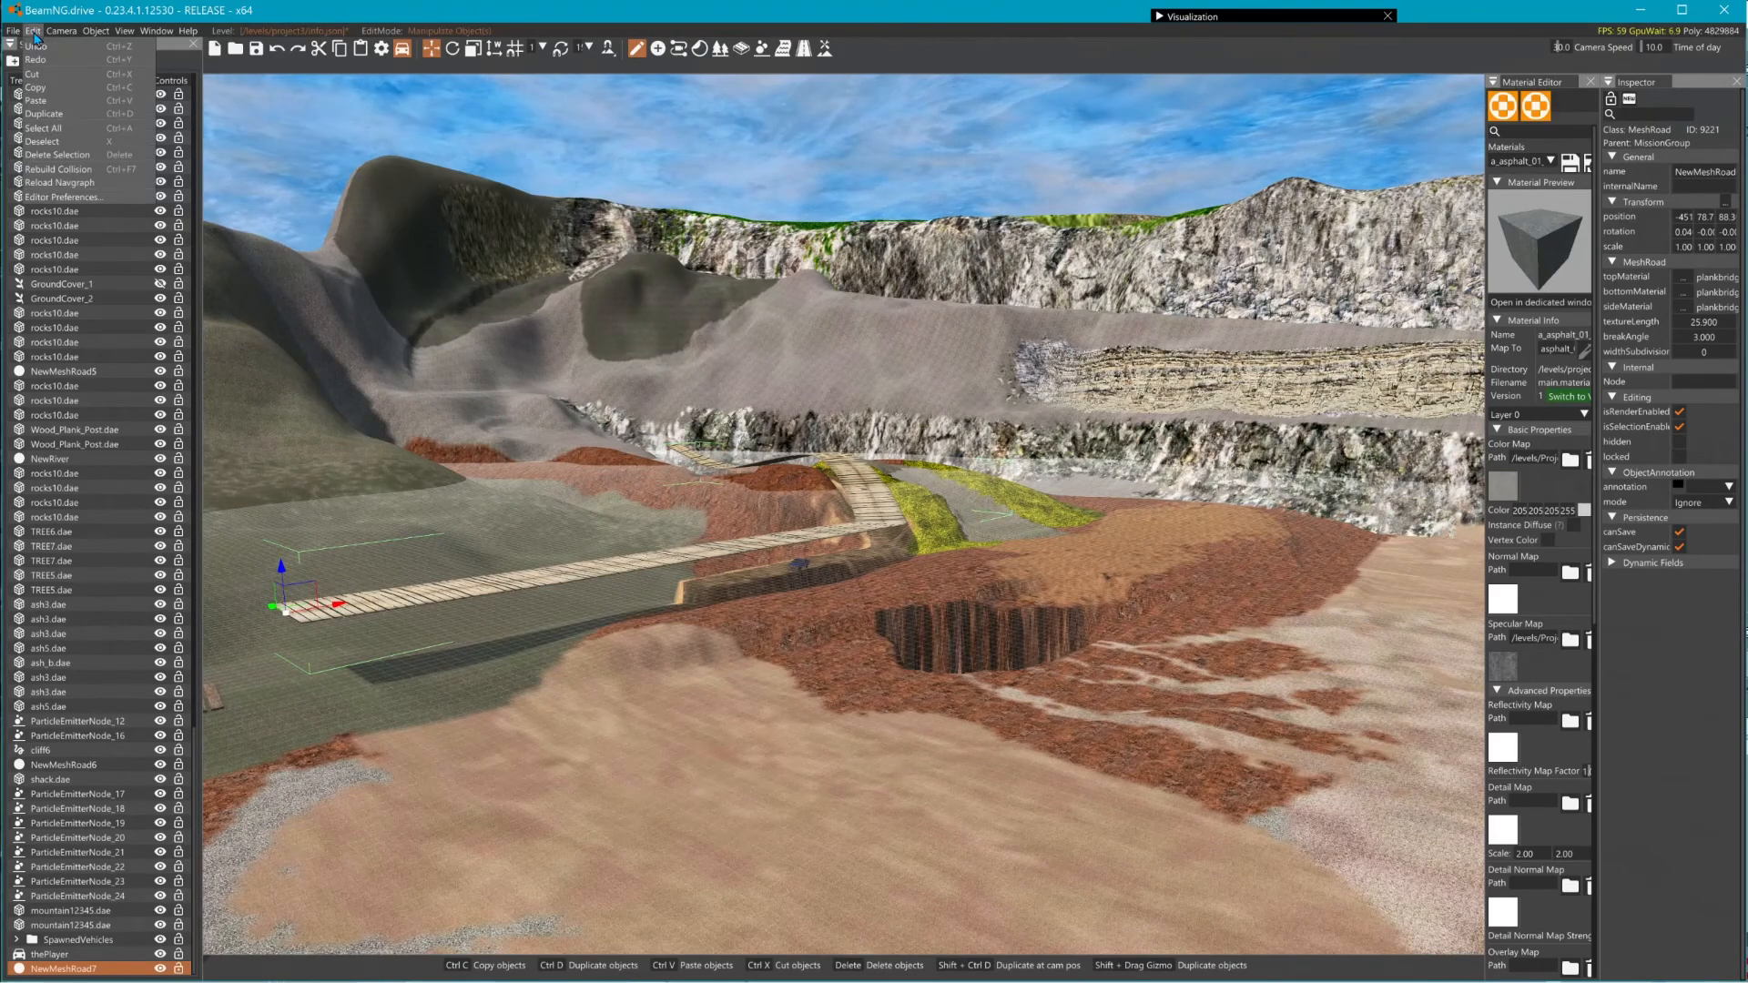
pyautogui.click(588, 439)
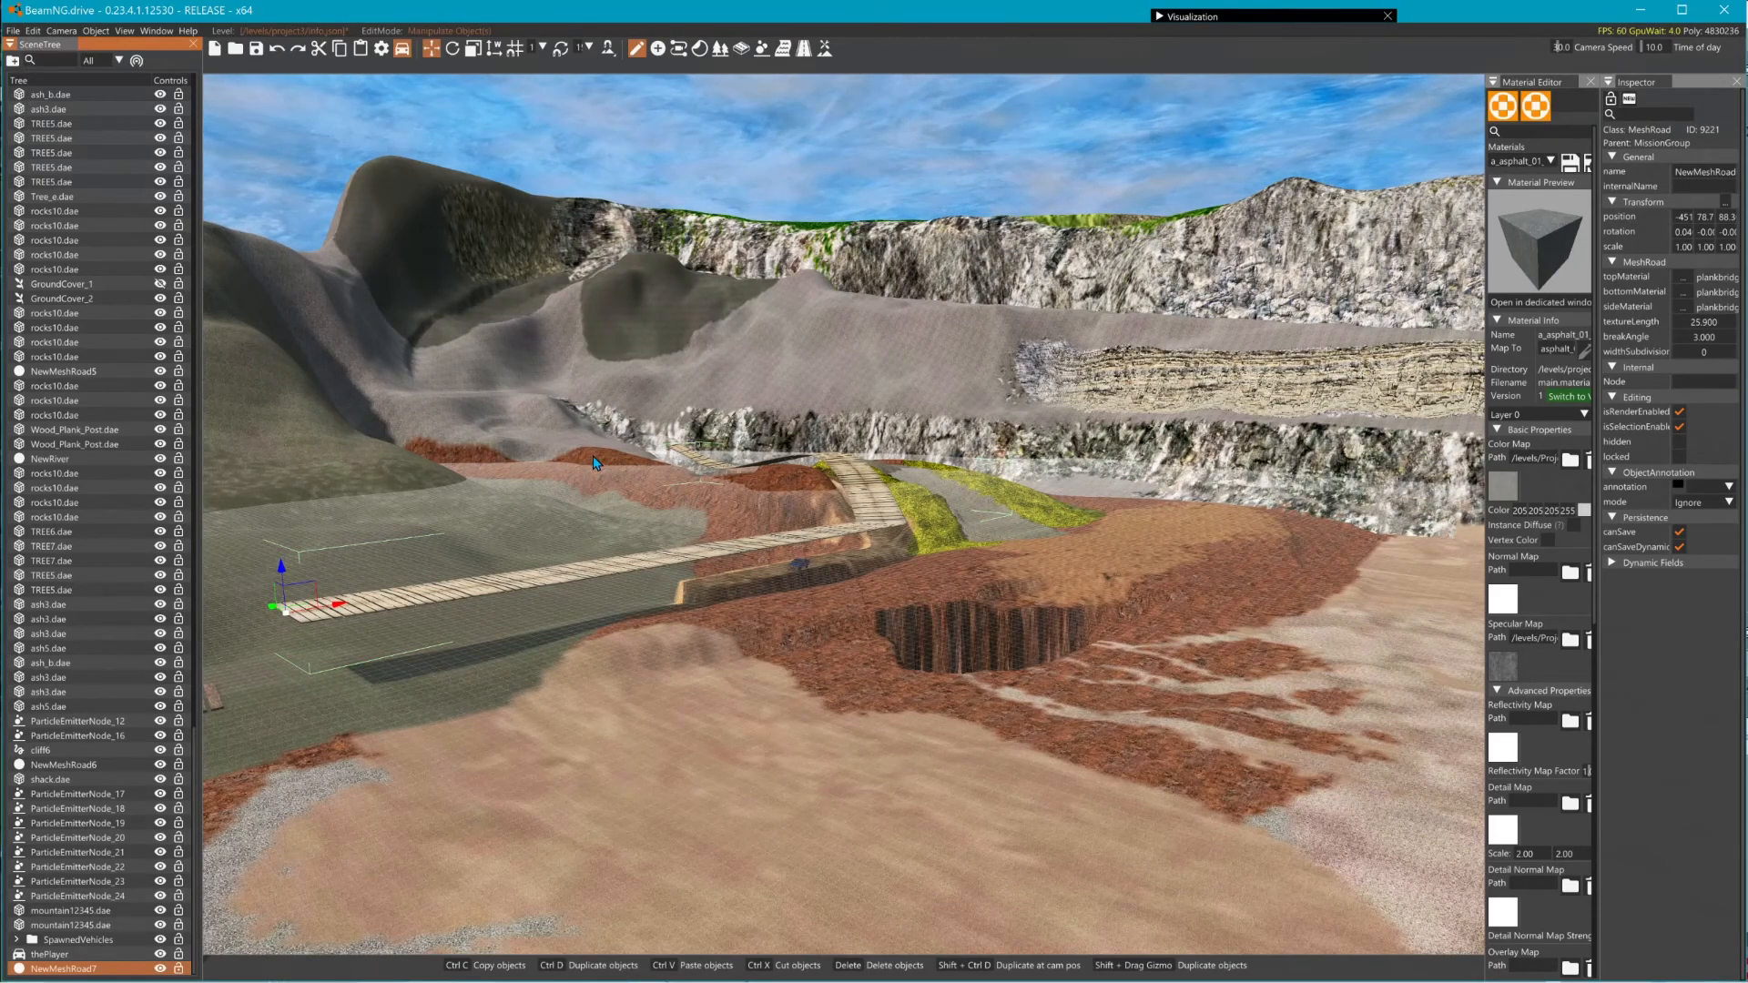
# - Switch to mesh road editing and select the last node at the far curved end of the raised plank bridge
pyautogui.press('w')
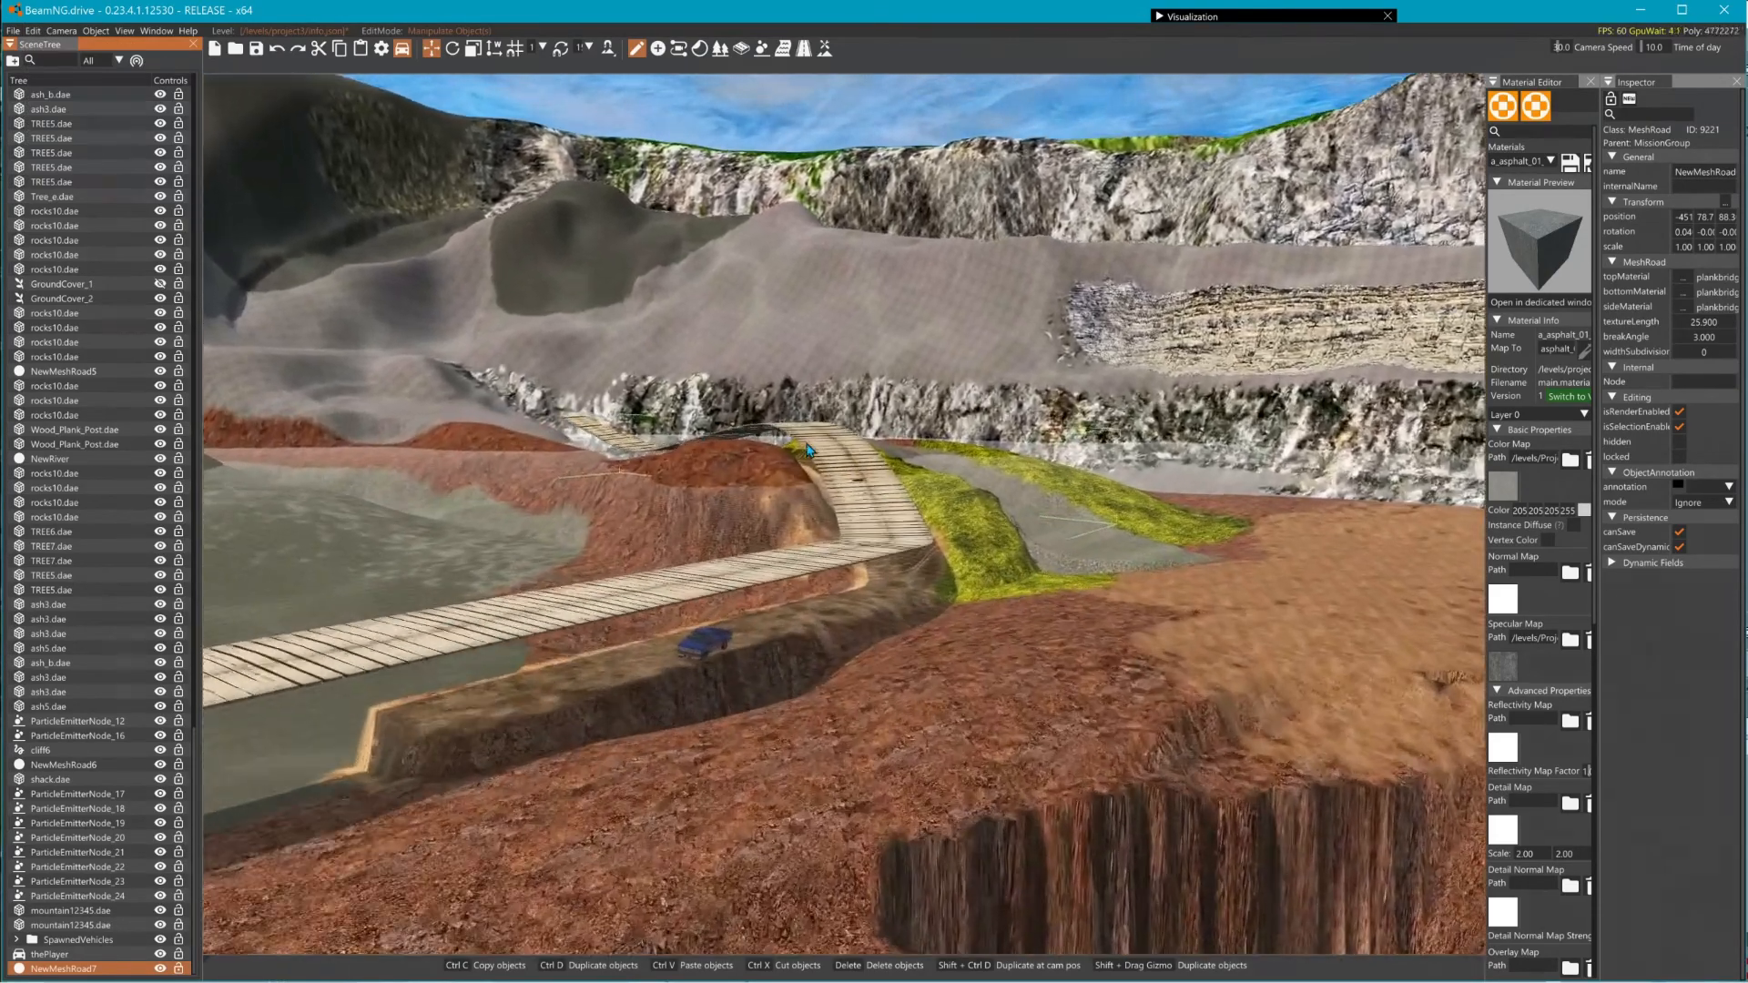
pyautogui.press('w')
pyautogui.moveTo(806, 444); pyautogui.dragTo(674, 484, button='right')
pyautogui.press('w')
pyautogui.press('w')
pyautogui.press('s')
pyautogui.moveTo(795, 558); pyautogui.dragTo(657, 558, button='right')
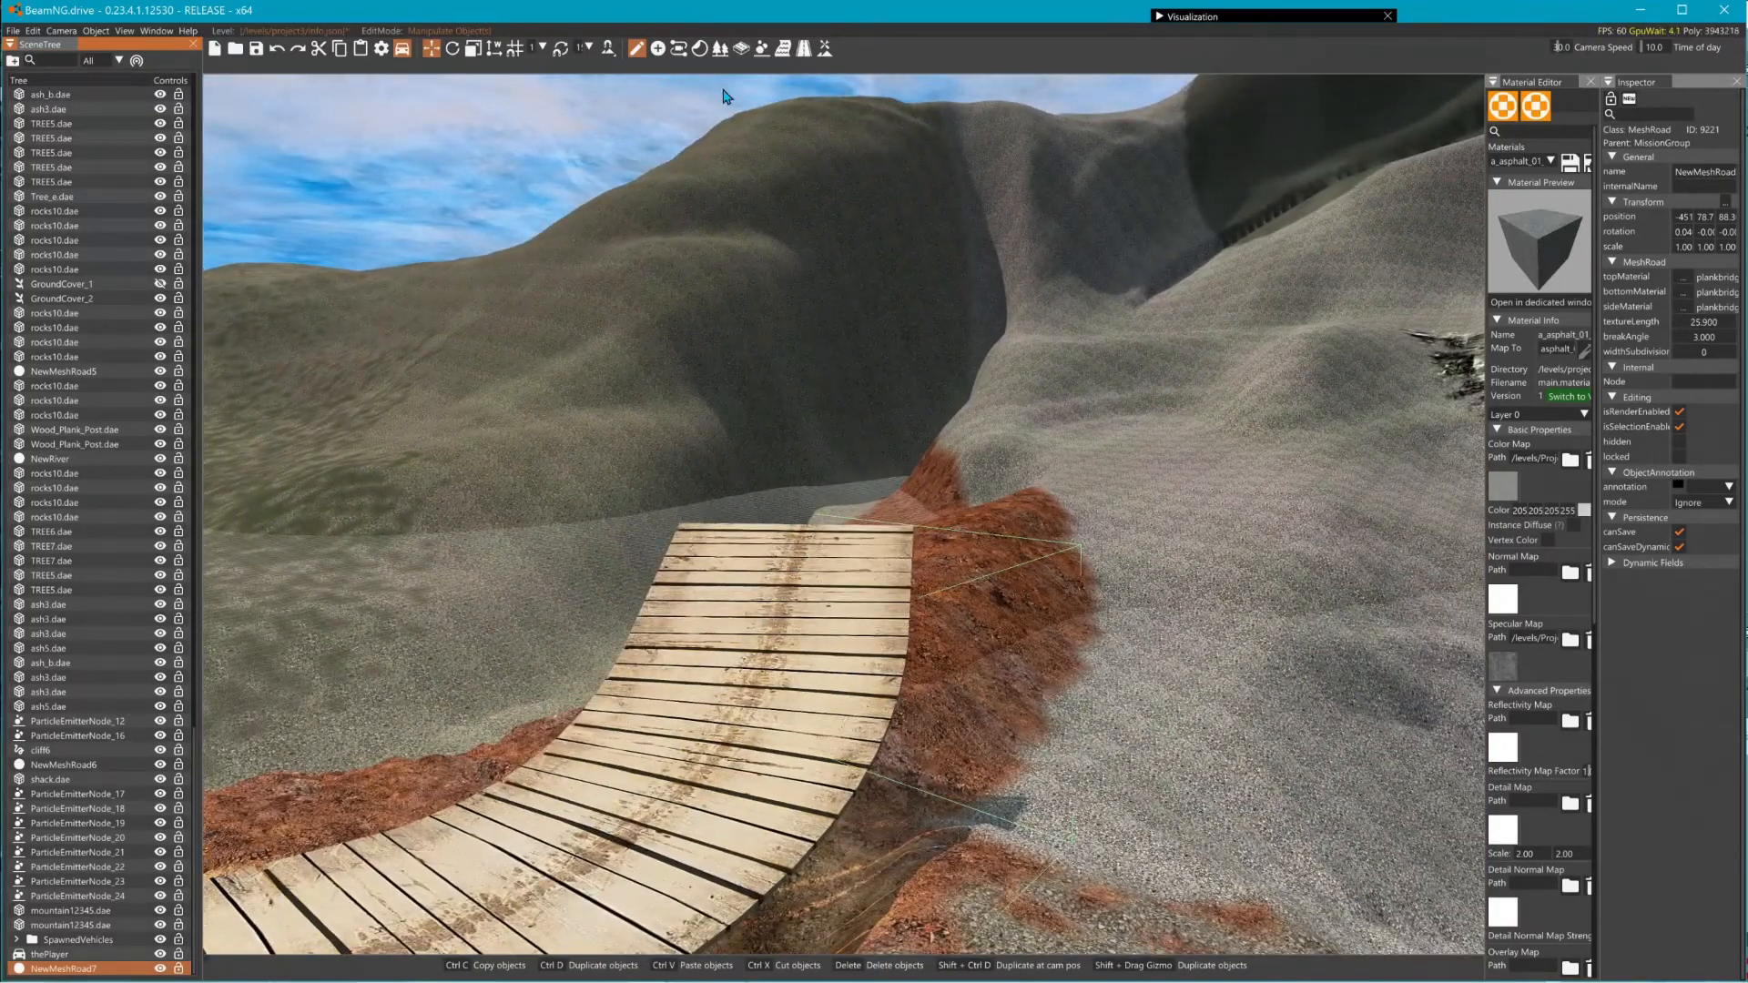
pyautogui.click(742, 48)
pyautogui.click(792, 519)
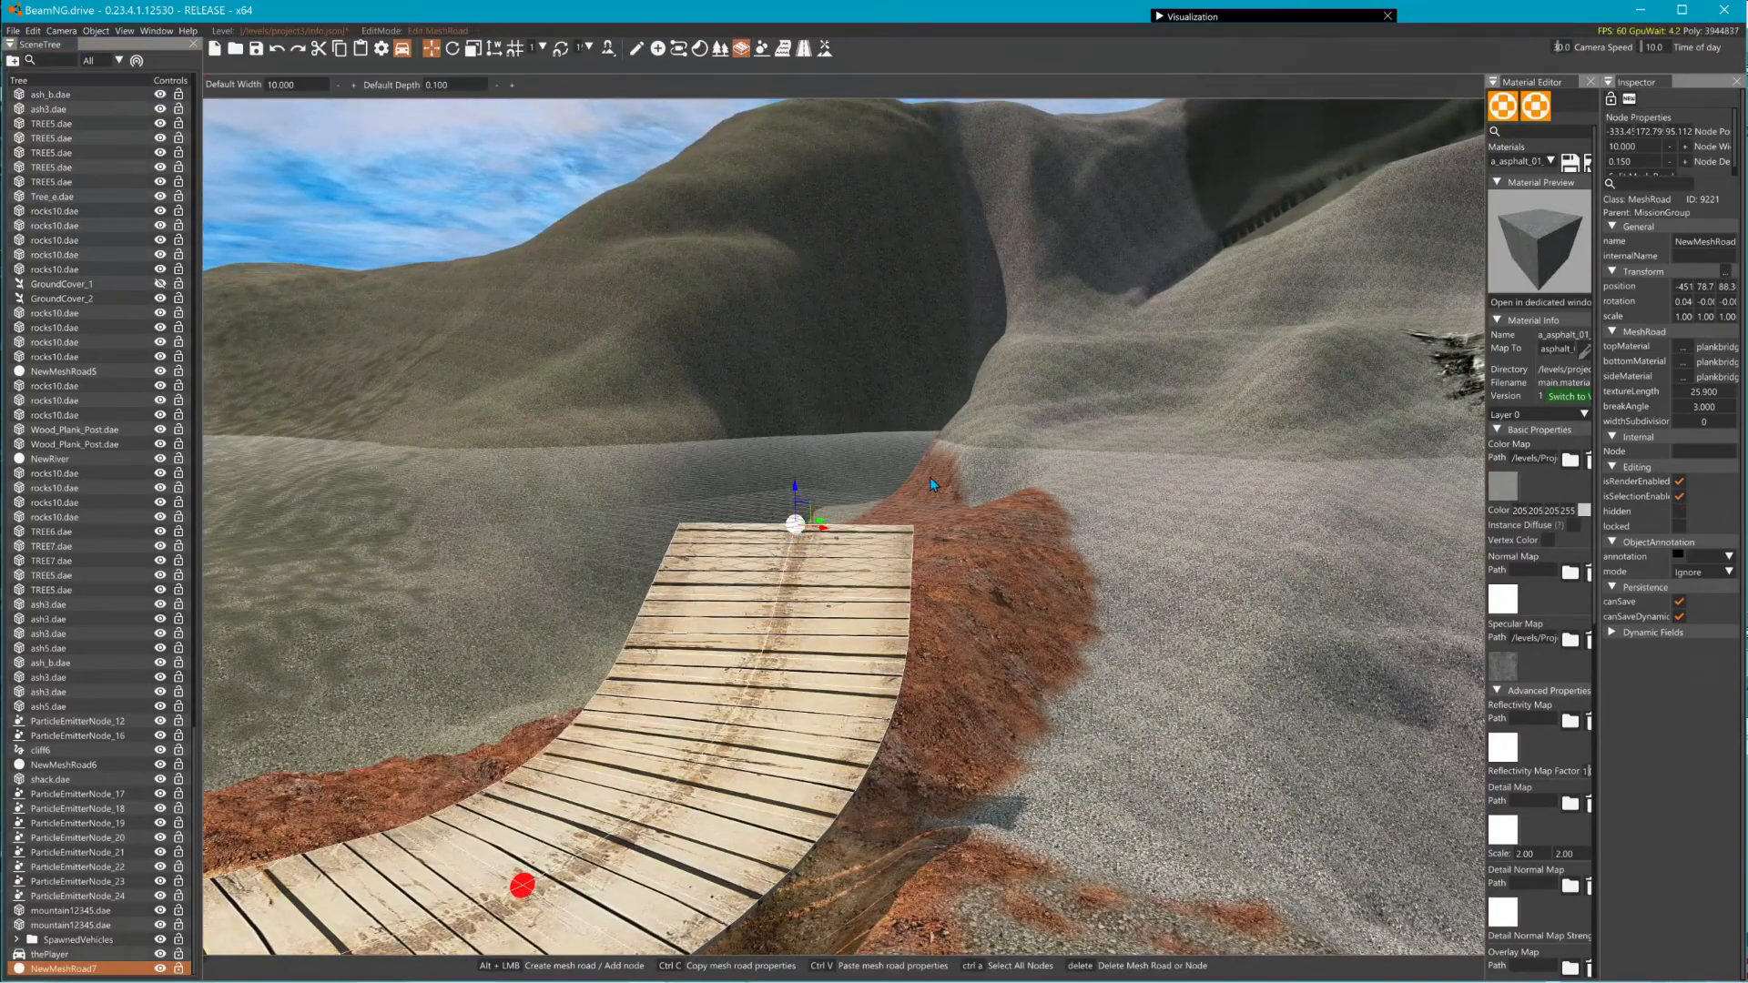
# - Raise the plank bridge's end node to a height of about 111 so the last section climbs steeply
pyautogui.moveTo(793, 519); pyautogui.dragTo(605, 533, button='right')
pyautogui.press('w')
pyautogui.press('s')
pyautogui.moveTo(1124, 501); pyautogui.dragTo(994, 544, button='right')
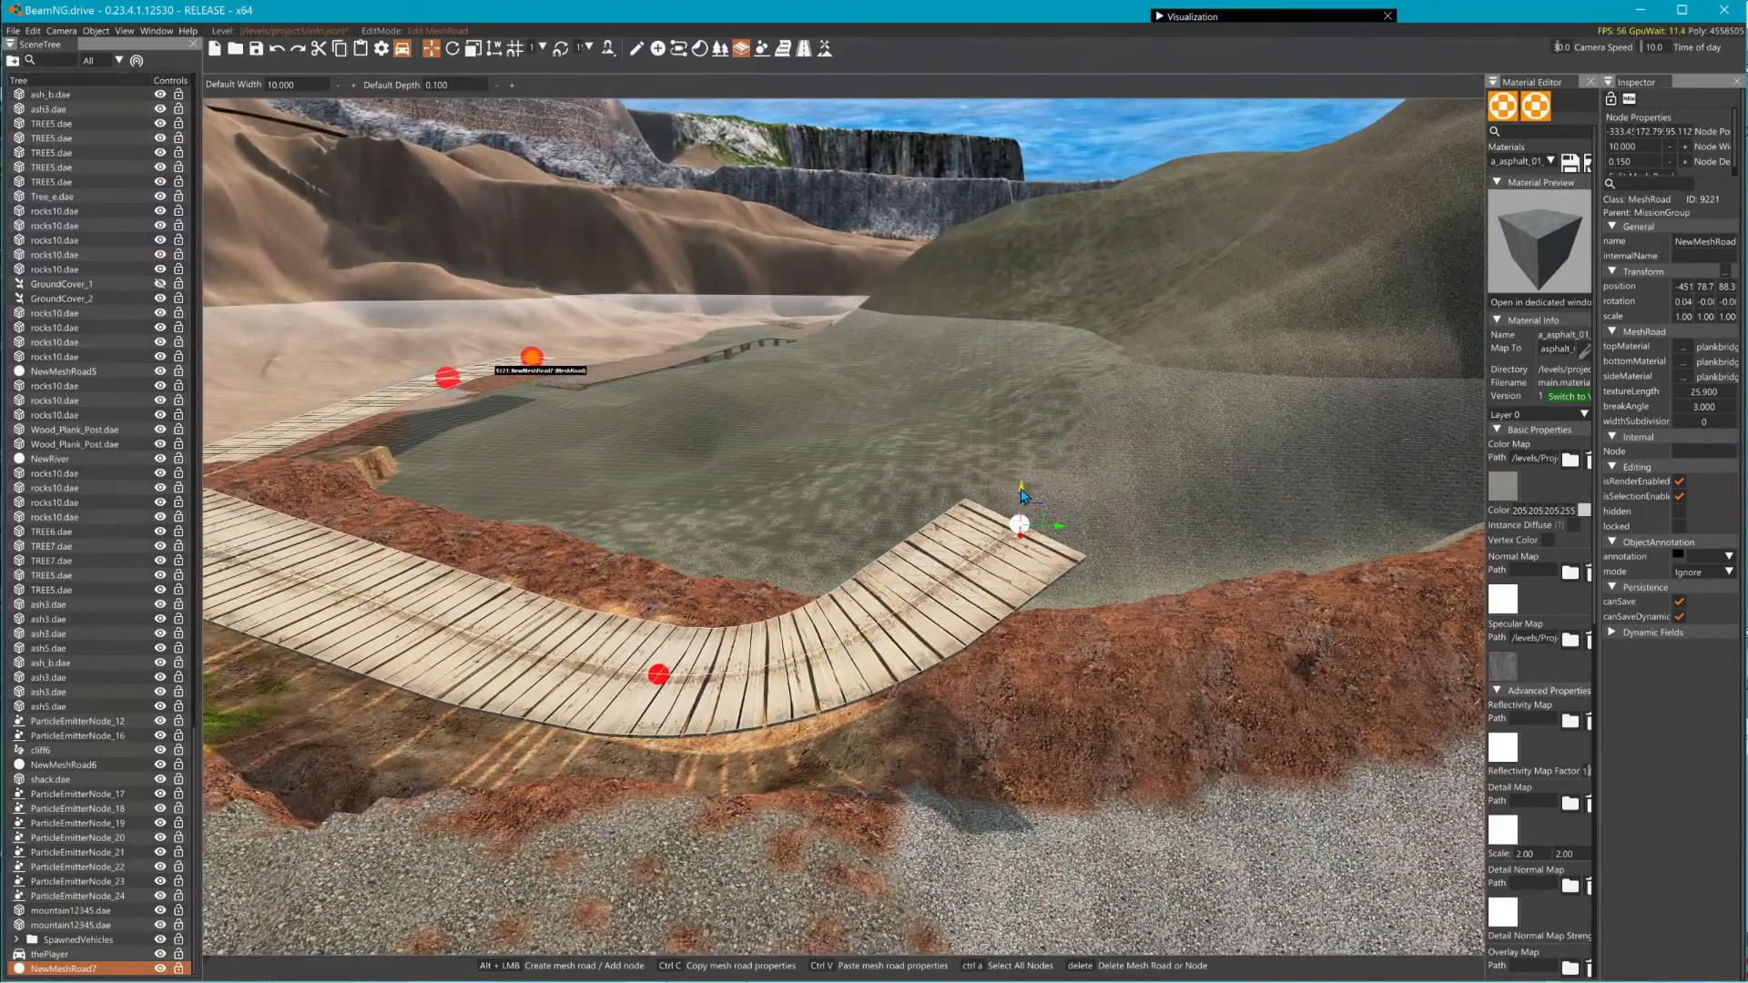
pyautogui.press('alt')
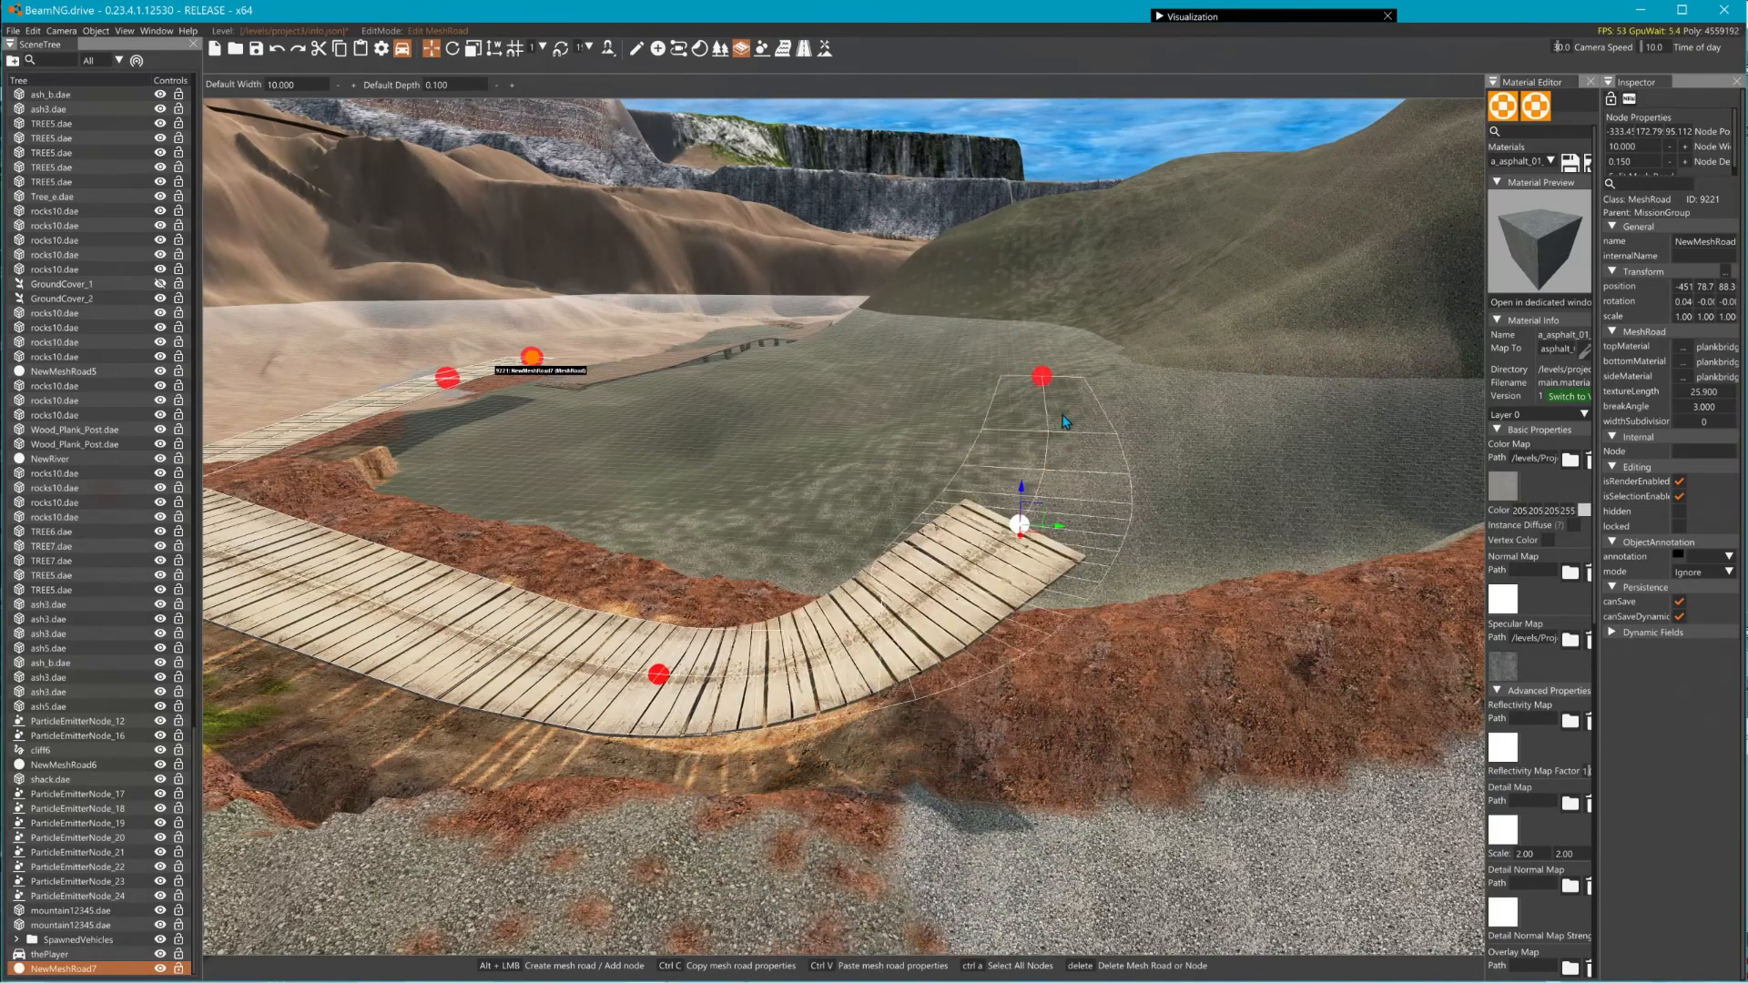
pyautogui.moveTo(1021, 490); pyautogui.dragTo(1058, 184)
pyautogui.moveTo(1058, 184); pyautogui.dragTo(999, 231, button='right')
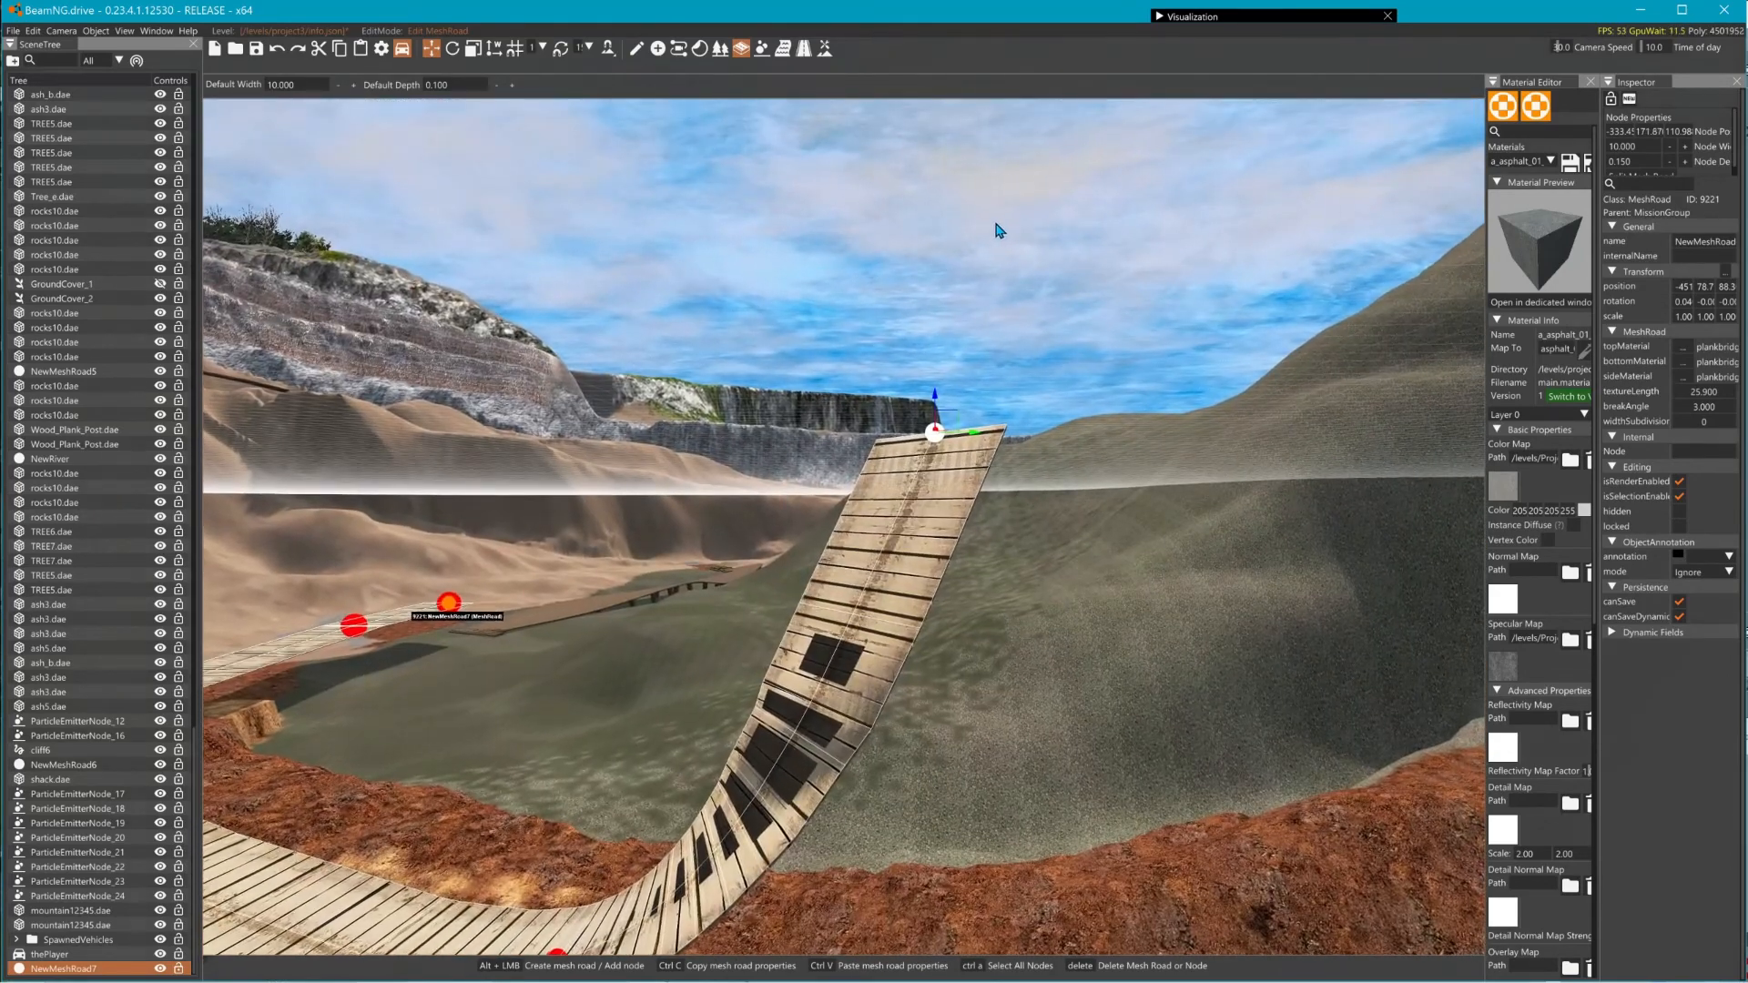
# - Extend the plank road from its raised end with a new node at a height of about 122, starting a loop
pyautogui.click(945, 275)
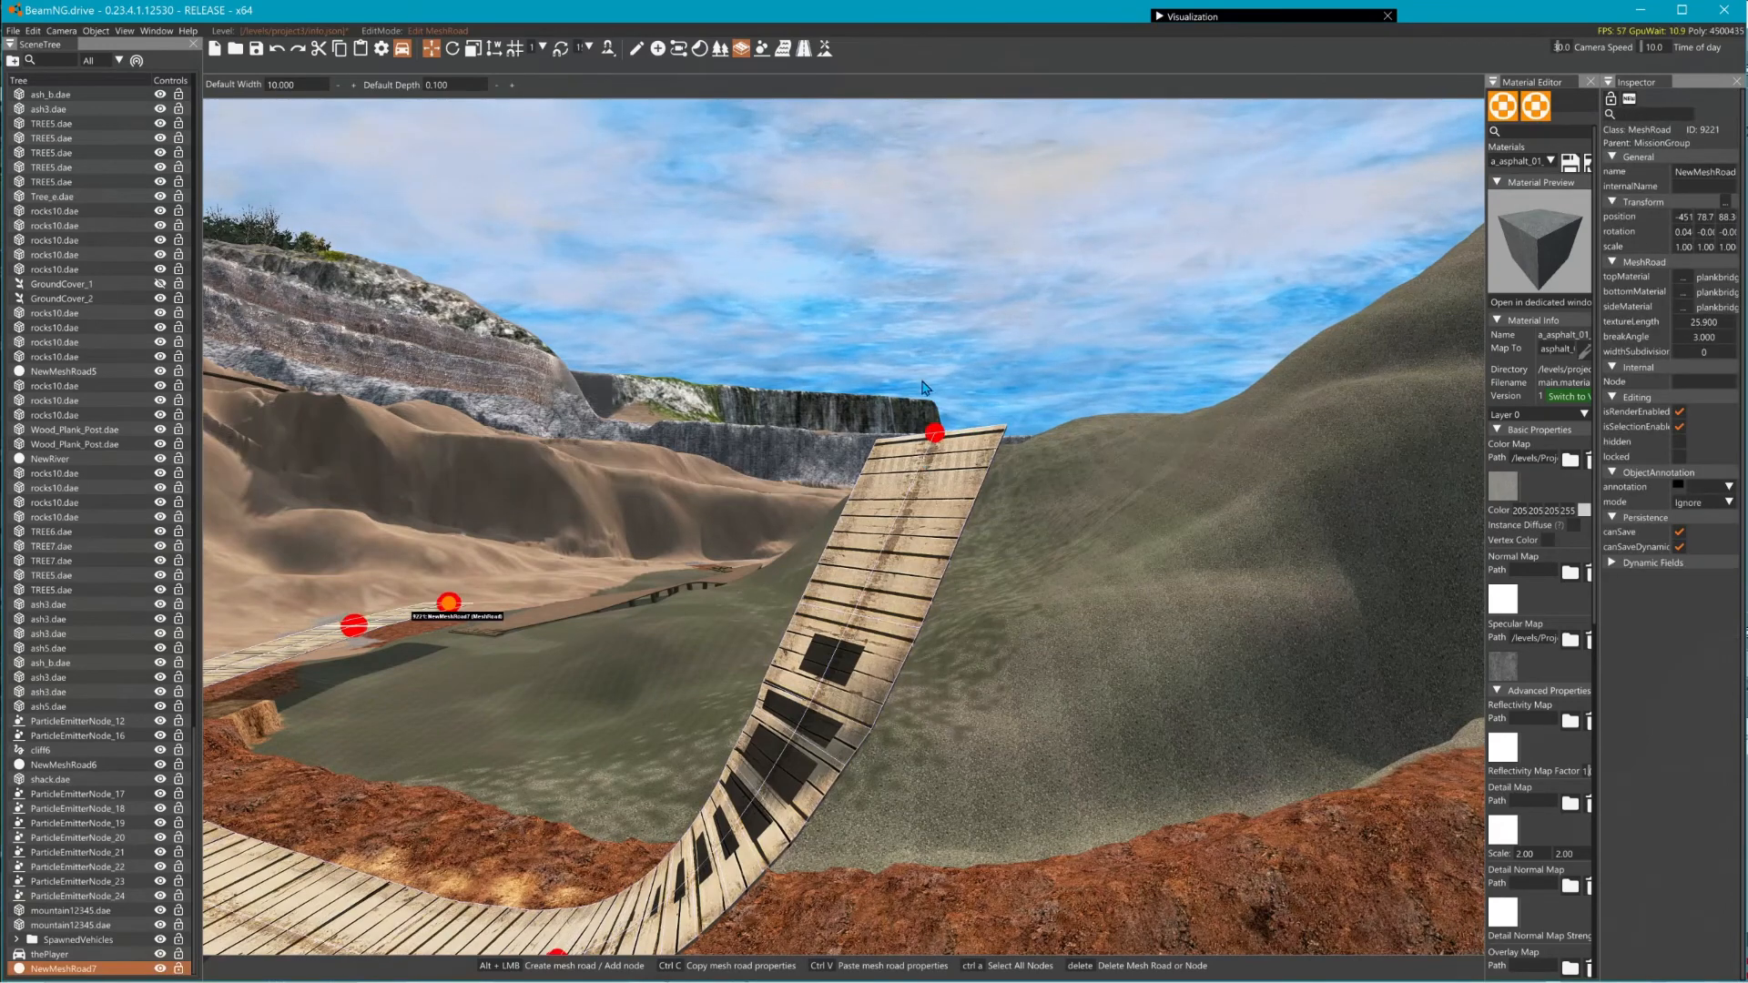
pyautogui.click(933, 434)
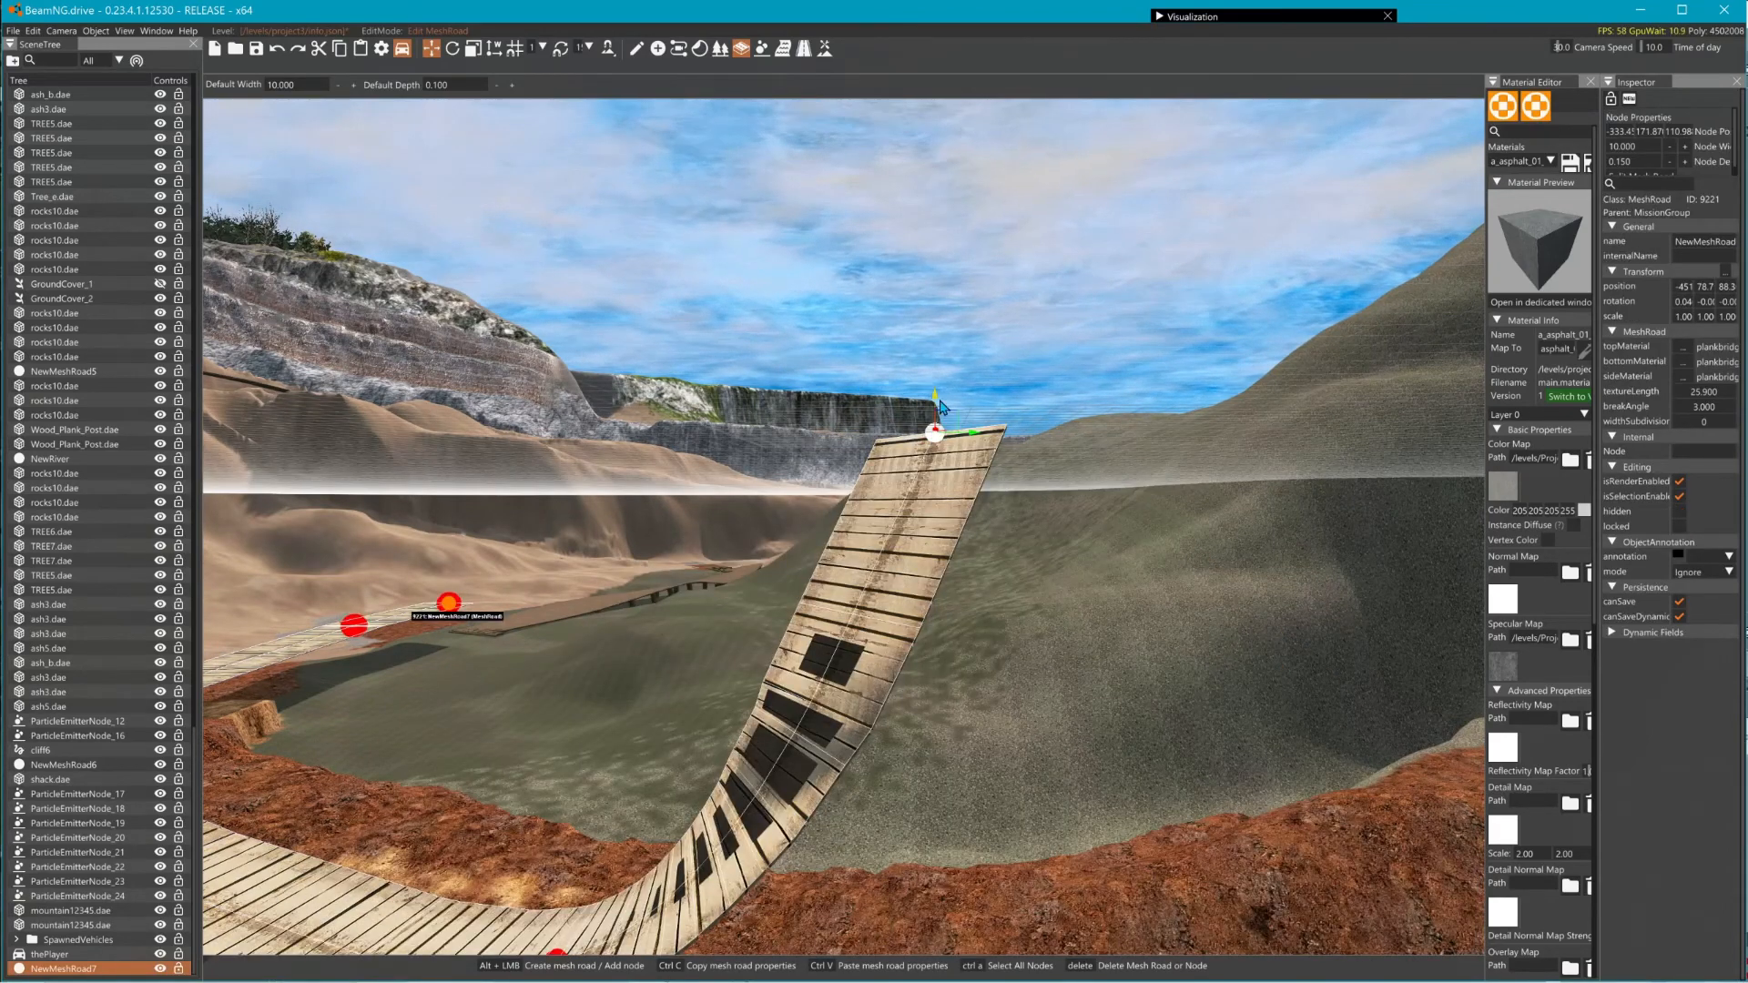
pyautogui.moveTo(936, 403); pyautogui.dragTo(584, 175)
pyautogui.moveTo(584, 175); pyautogui.dragTo(697, 312, button='right')
pyautogui.press('a')
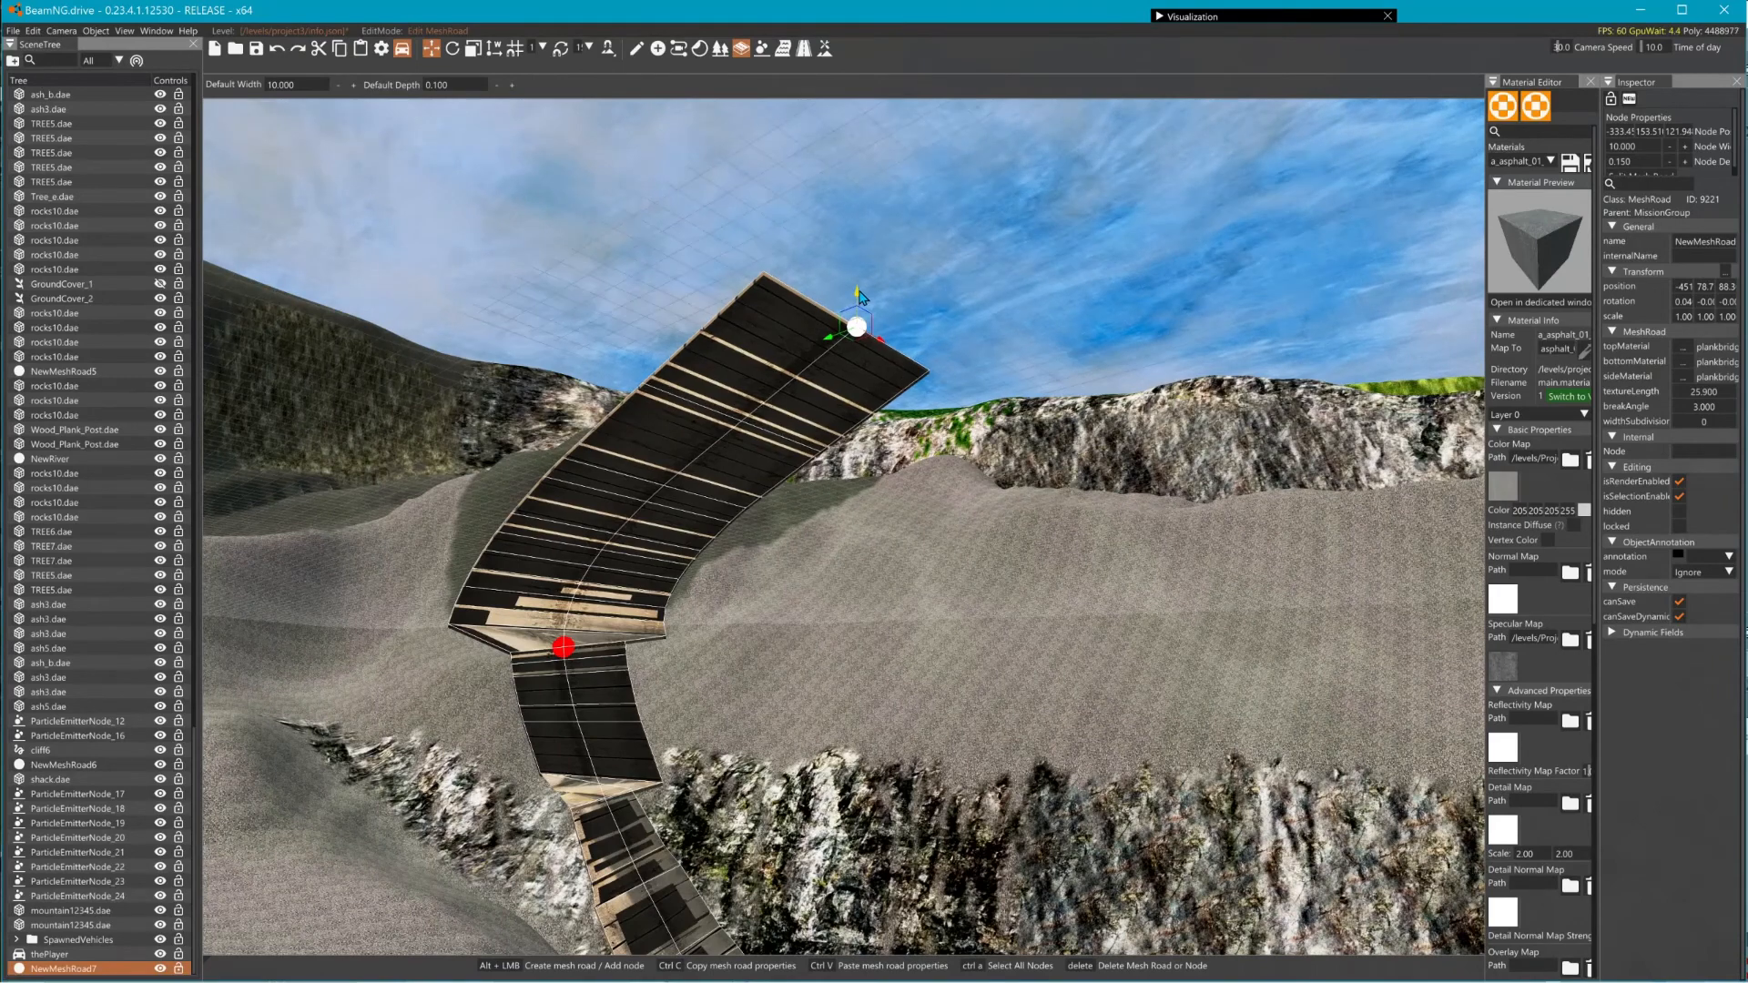
pyautogui.press('super')
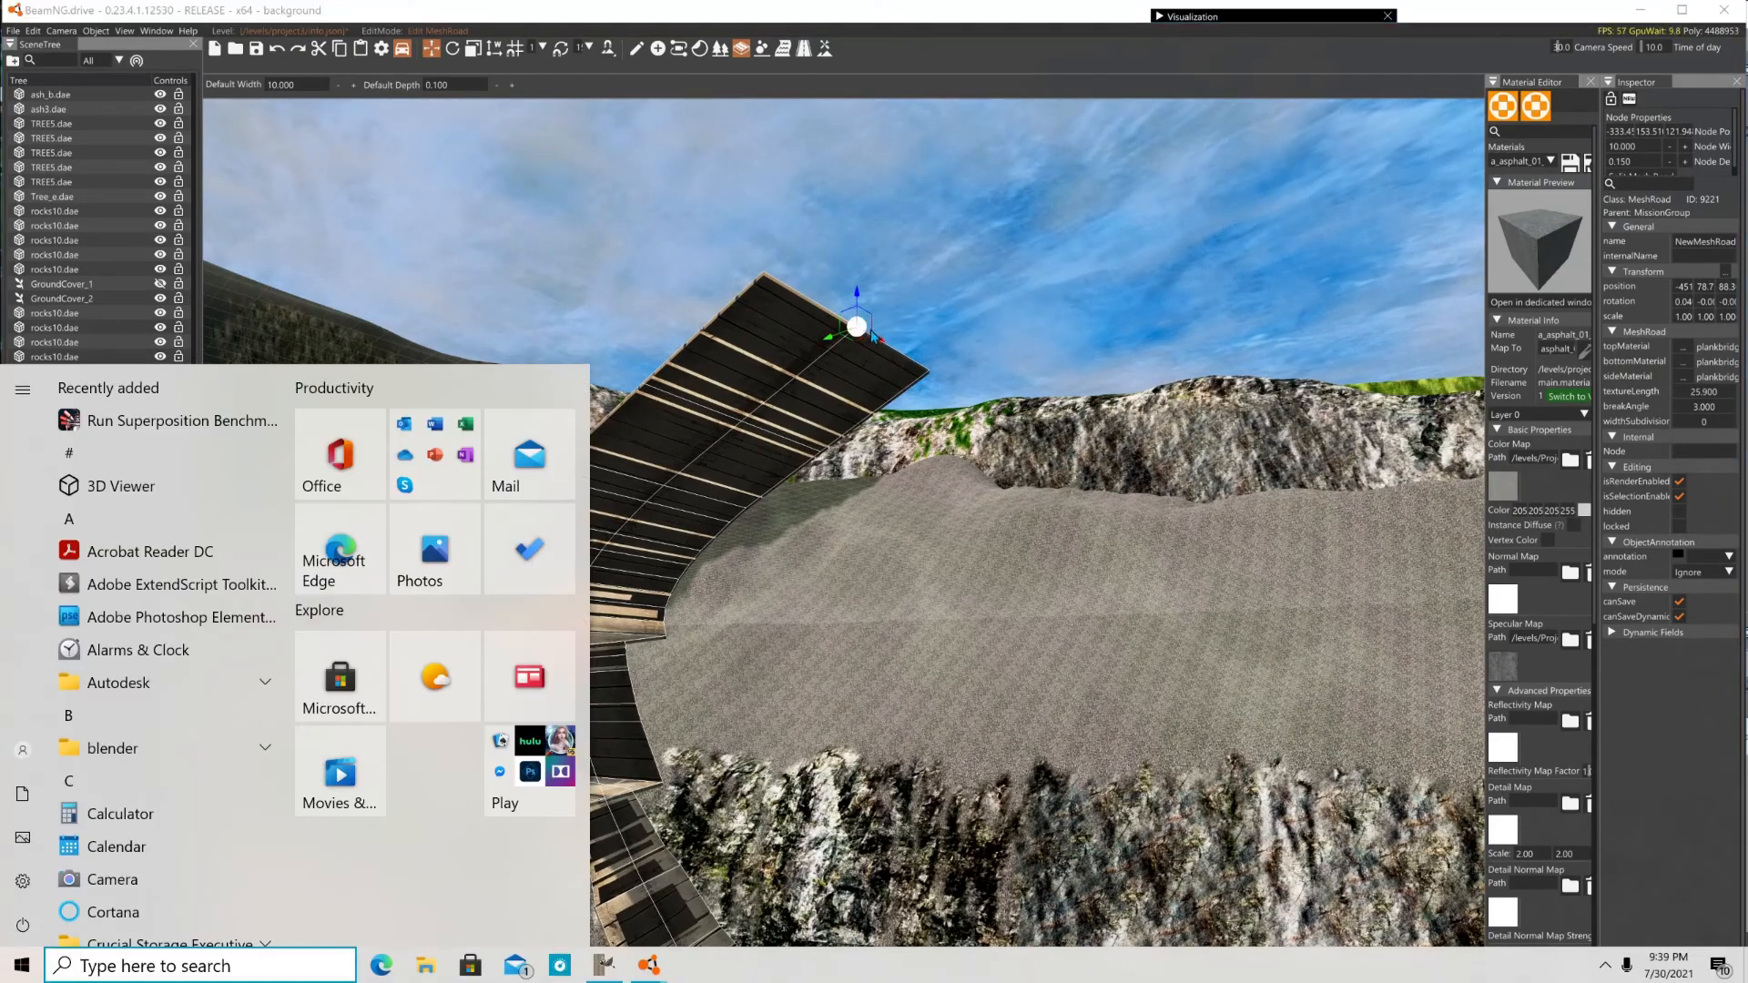
pyautogui.click(871, 332)
pyautogui.click(858, 328)
pyautogui.click(856, 327)
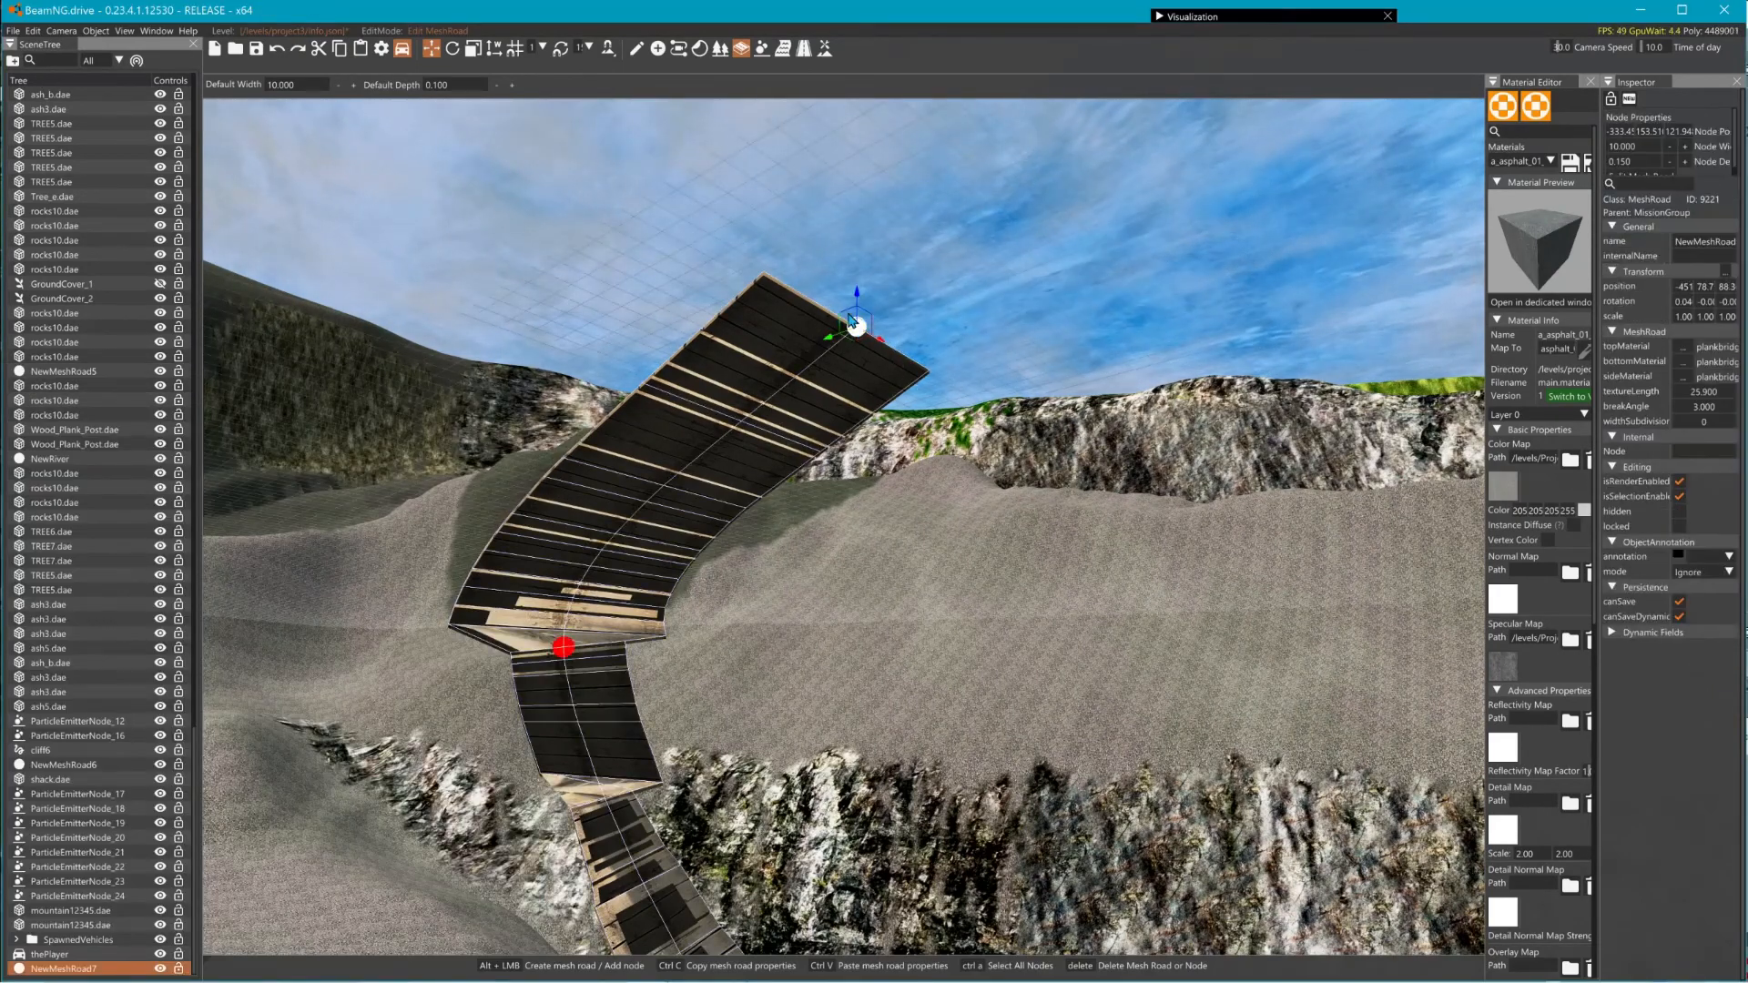
pyautogui.click(782, 378)
pyautogui.click(782, 379)
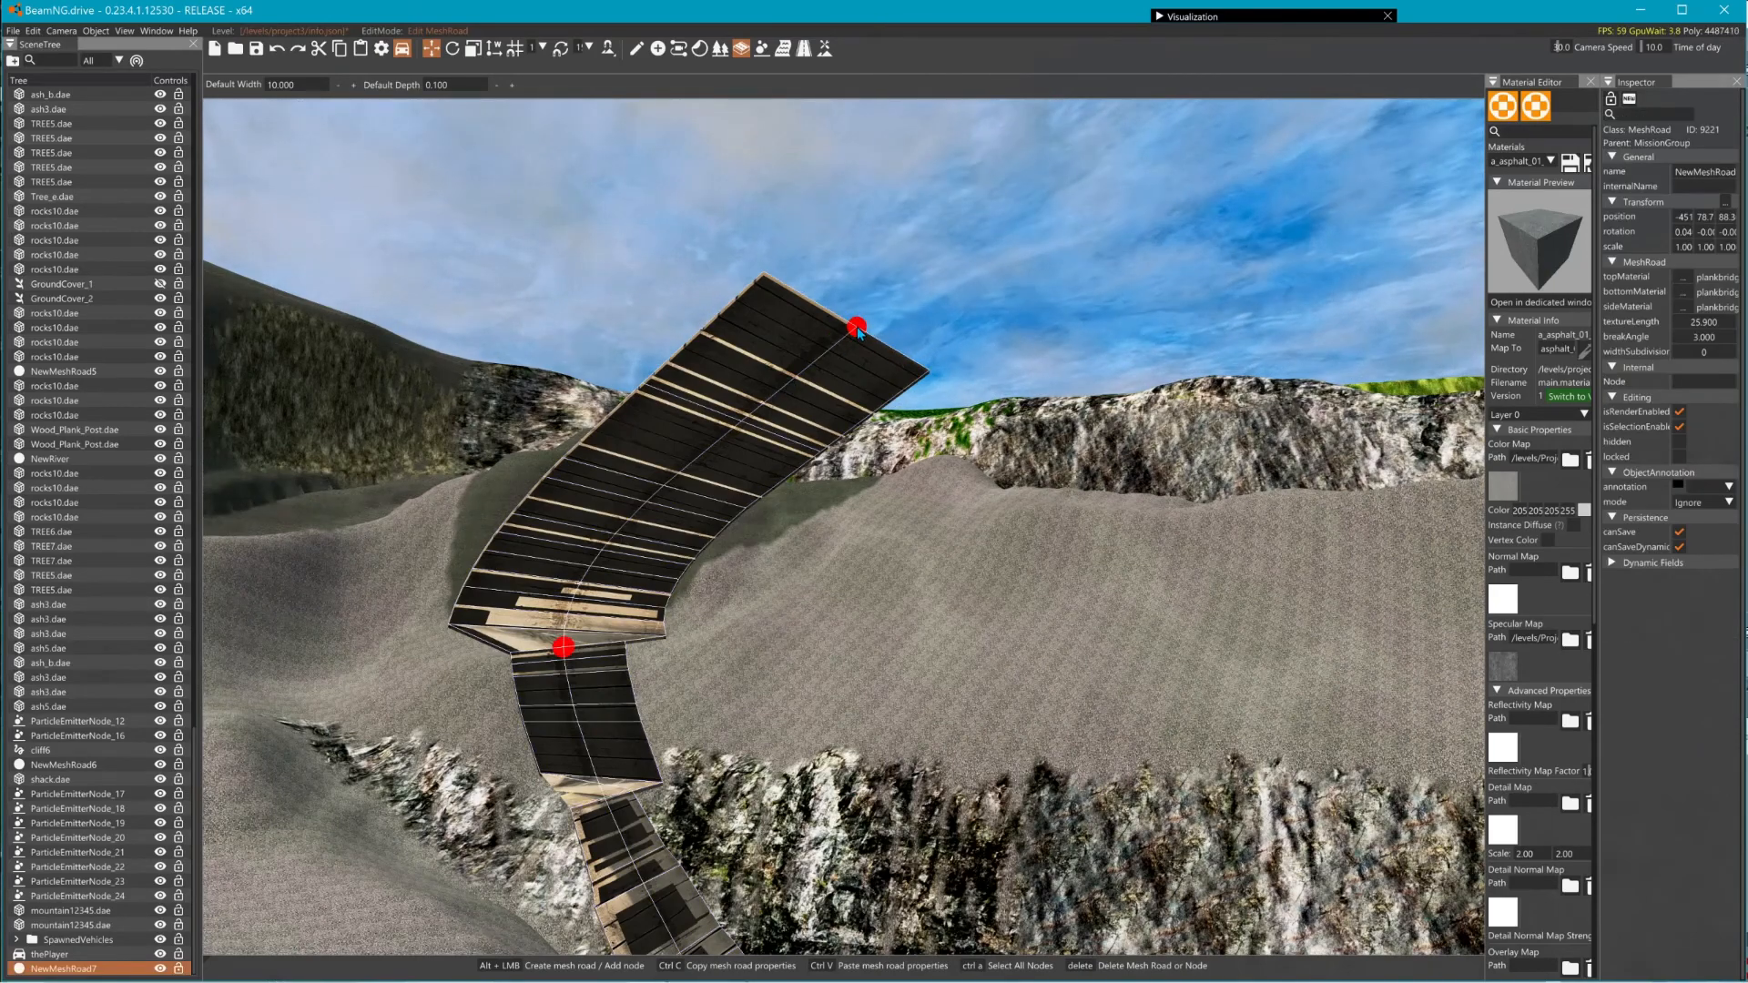
pyautogui.click(857, 328)
pyautogui.press('w')
pyautogui.moveTo(857, 328); pyautogui.dragTo(992, 473, button='right')
pyautogui.press('w')
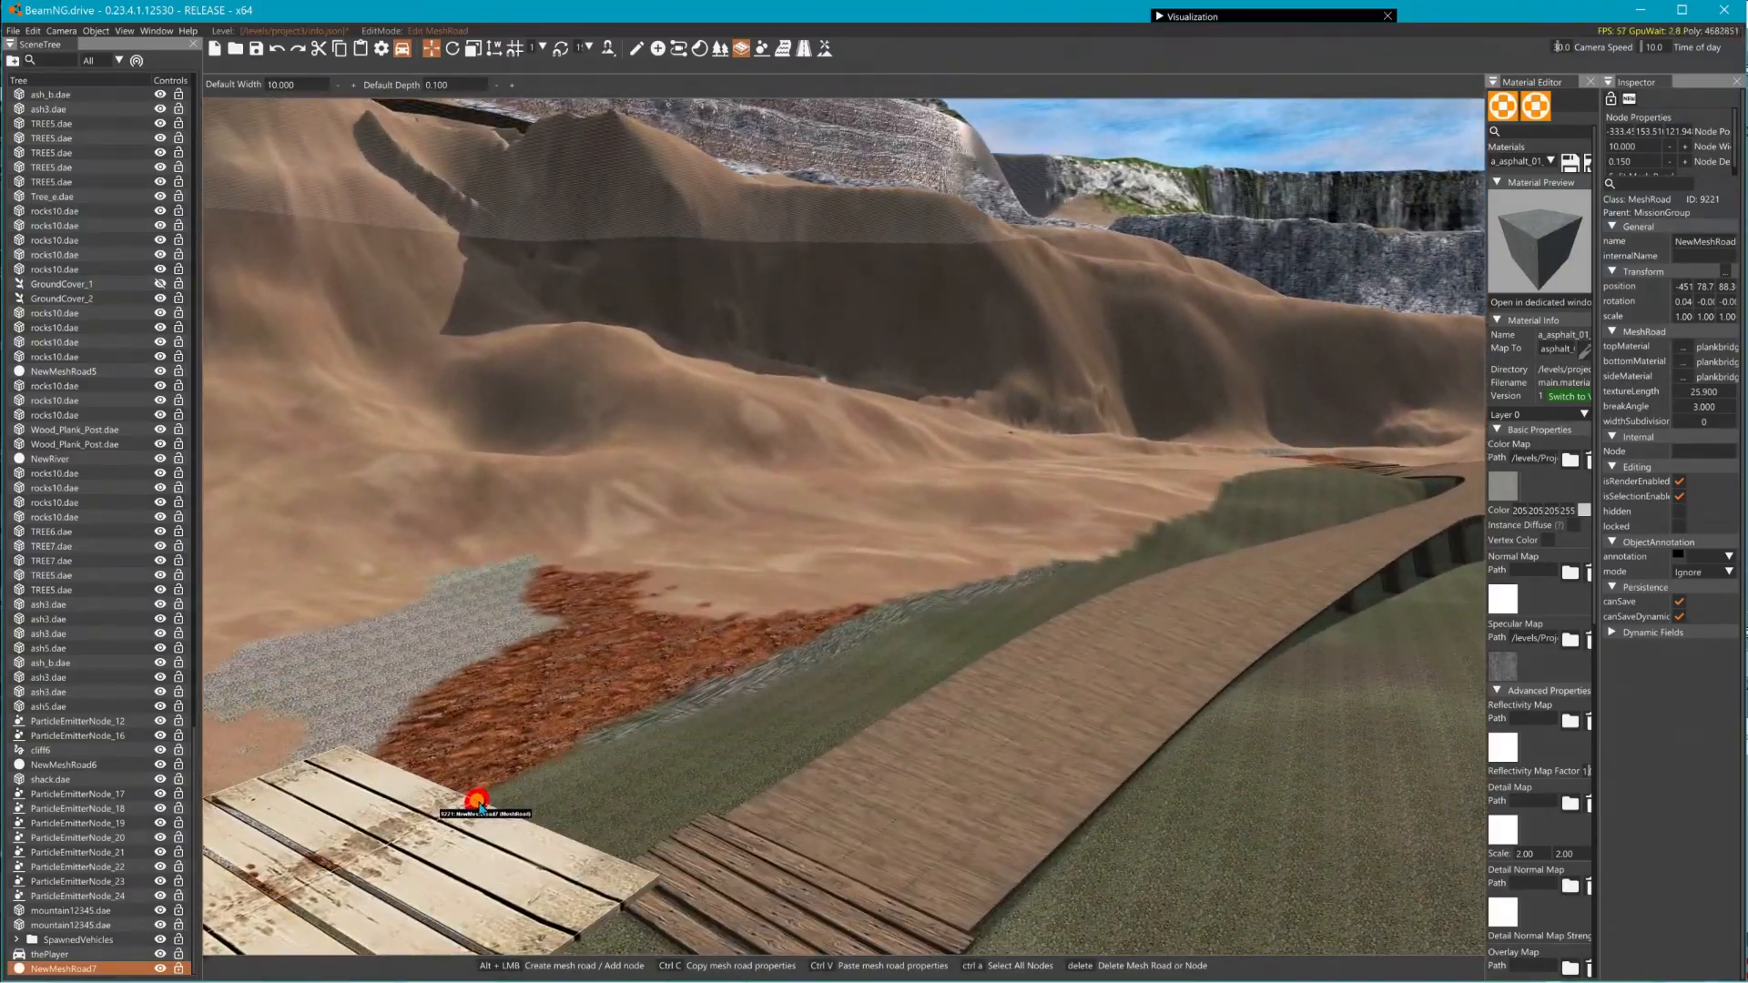
pyautogui.click(502, 792)
pyautogui.click(427, 835)
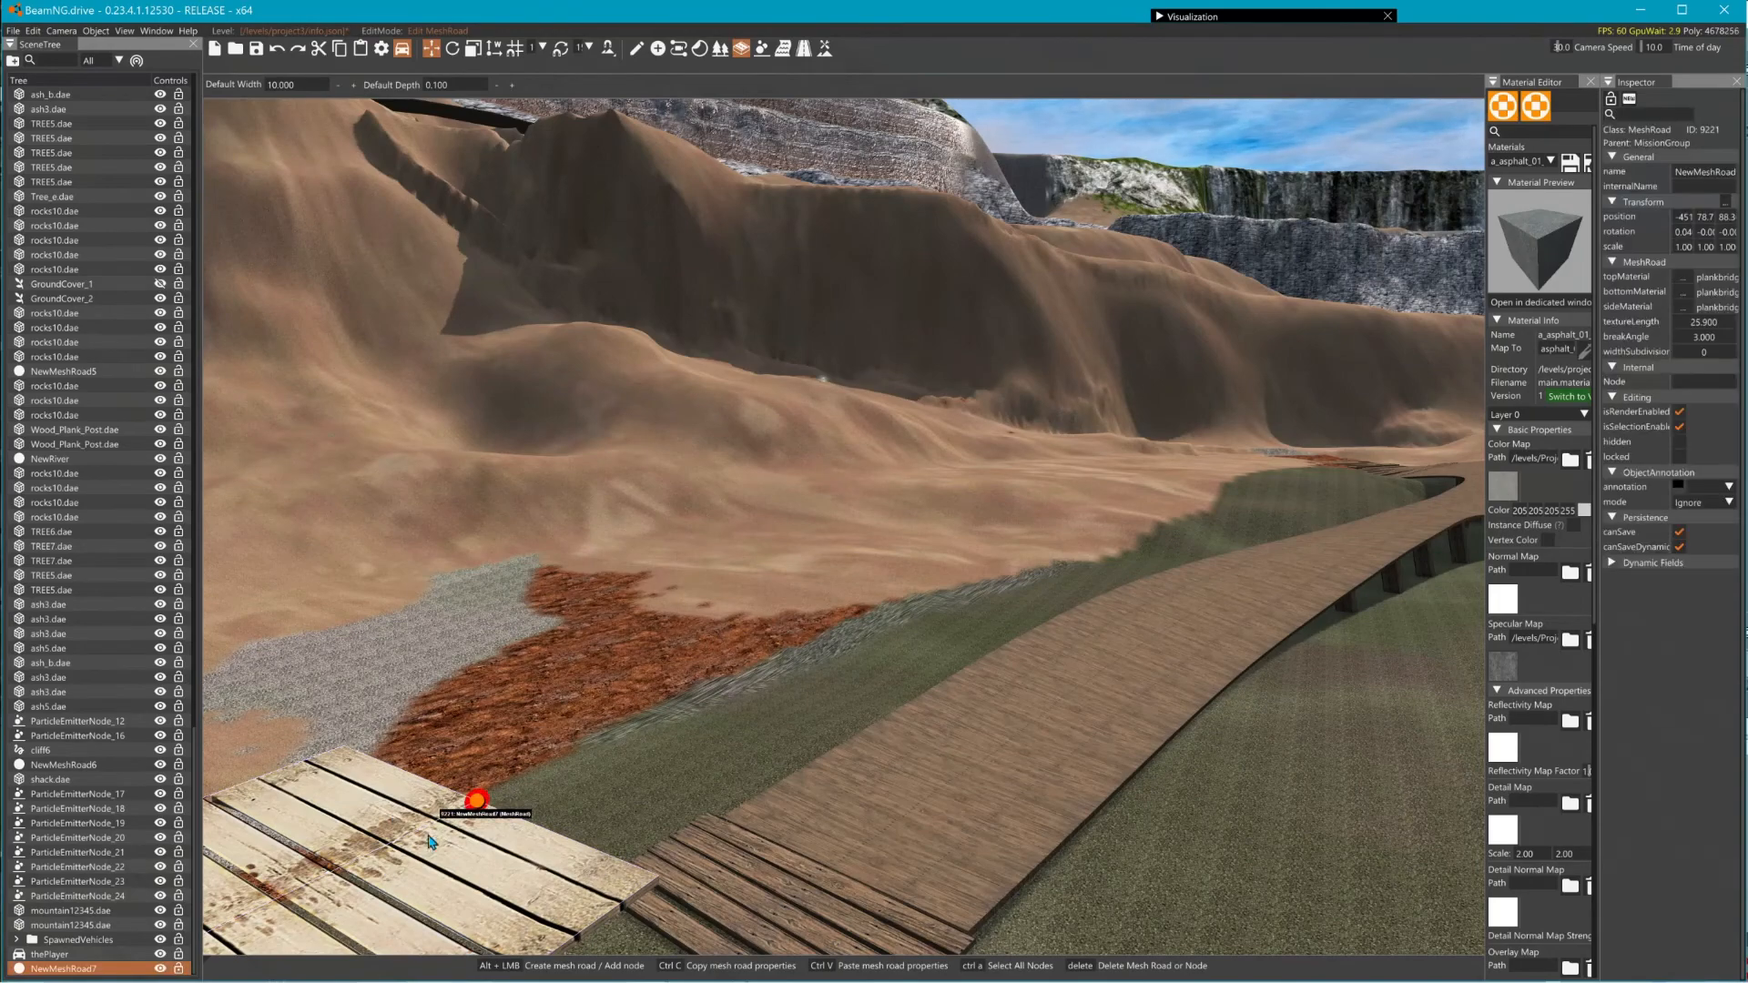
# - Bring the loop down with a node above the grassy mound, and add another node on the grey ground beyond the loop
pyautogui.moveTo(473, 574); pyautogui.dragTo(214, 565, button='right')
pyautogui.moveTo(854, 617); pyautogui.dragTo(915, 708, button='right')
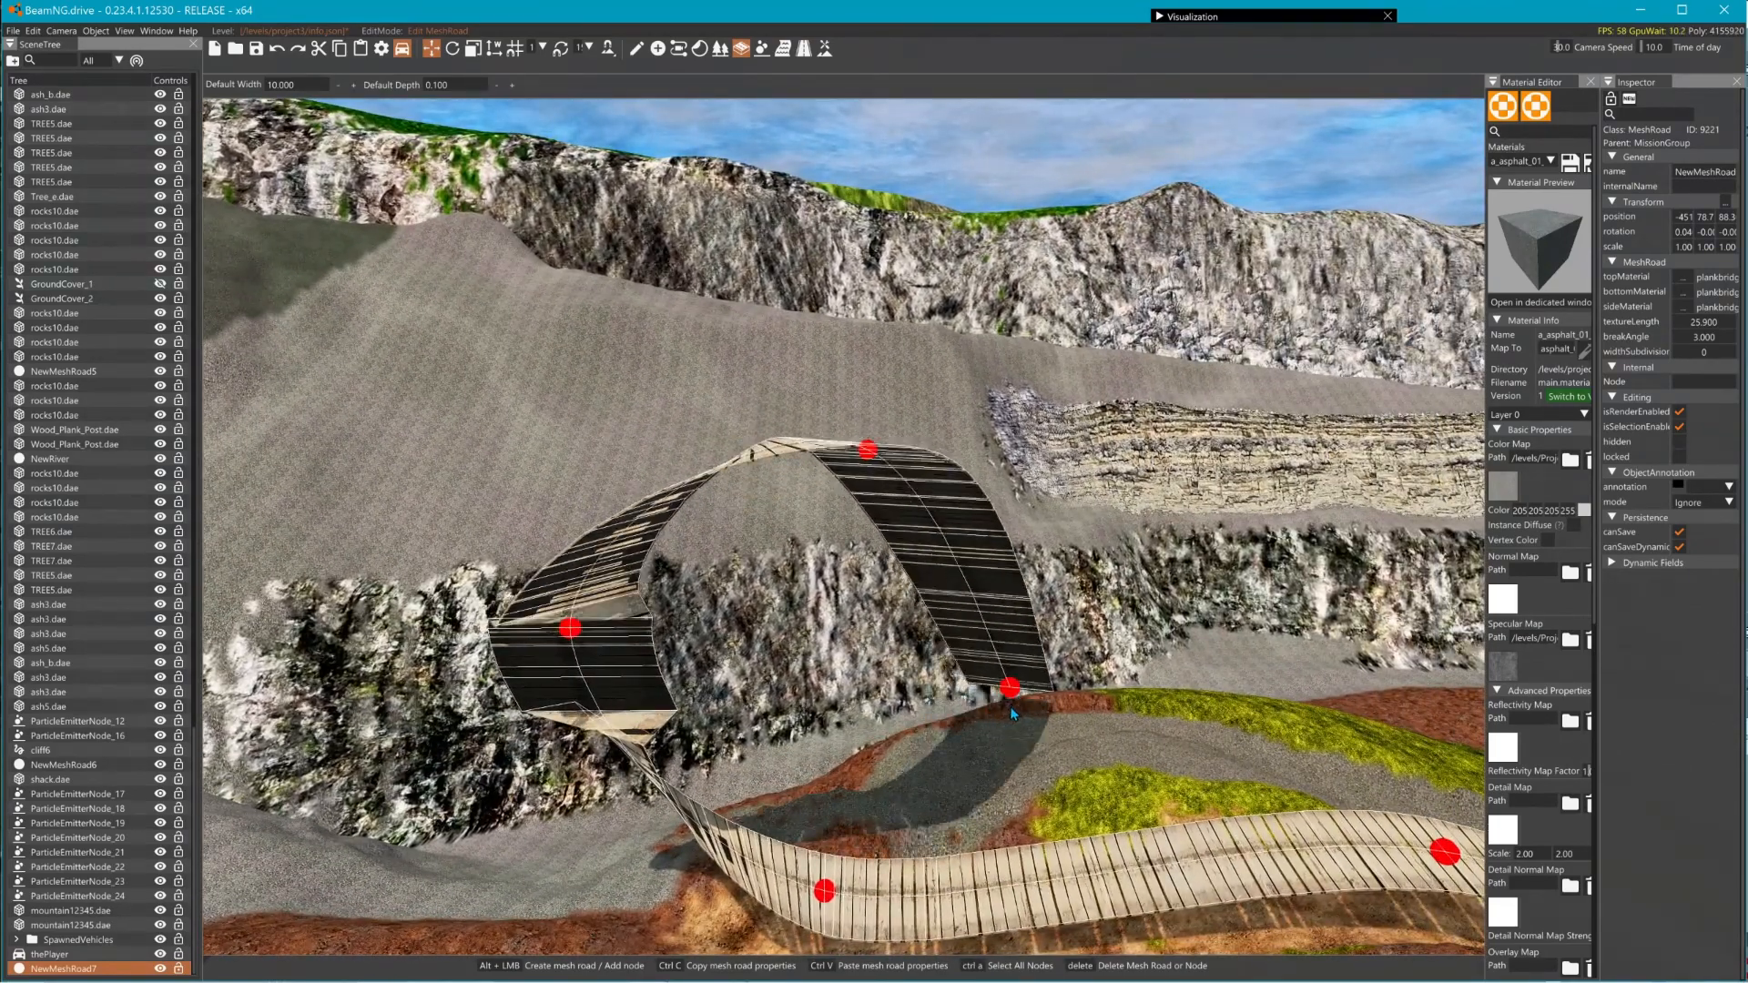
pyautogui.click(969, 675)
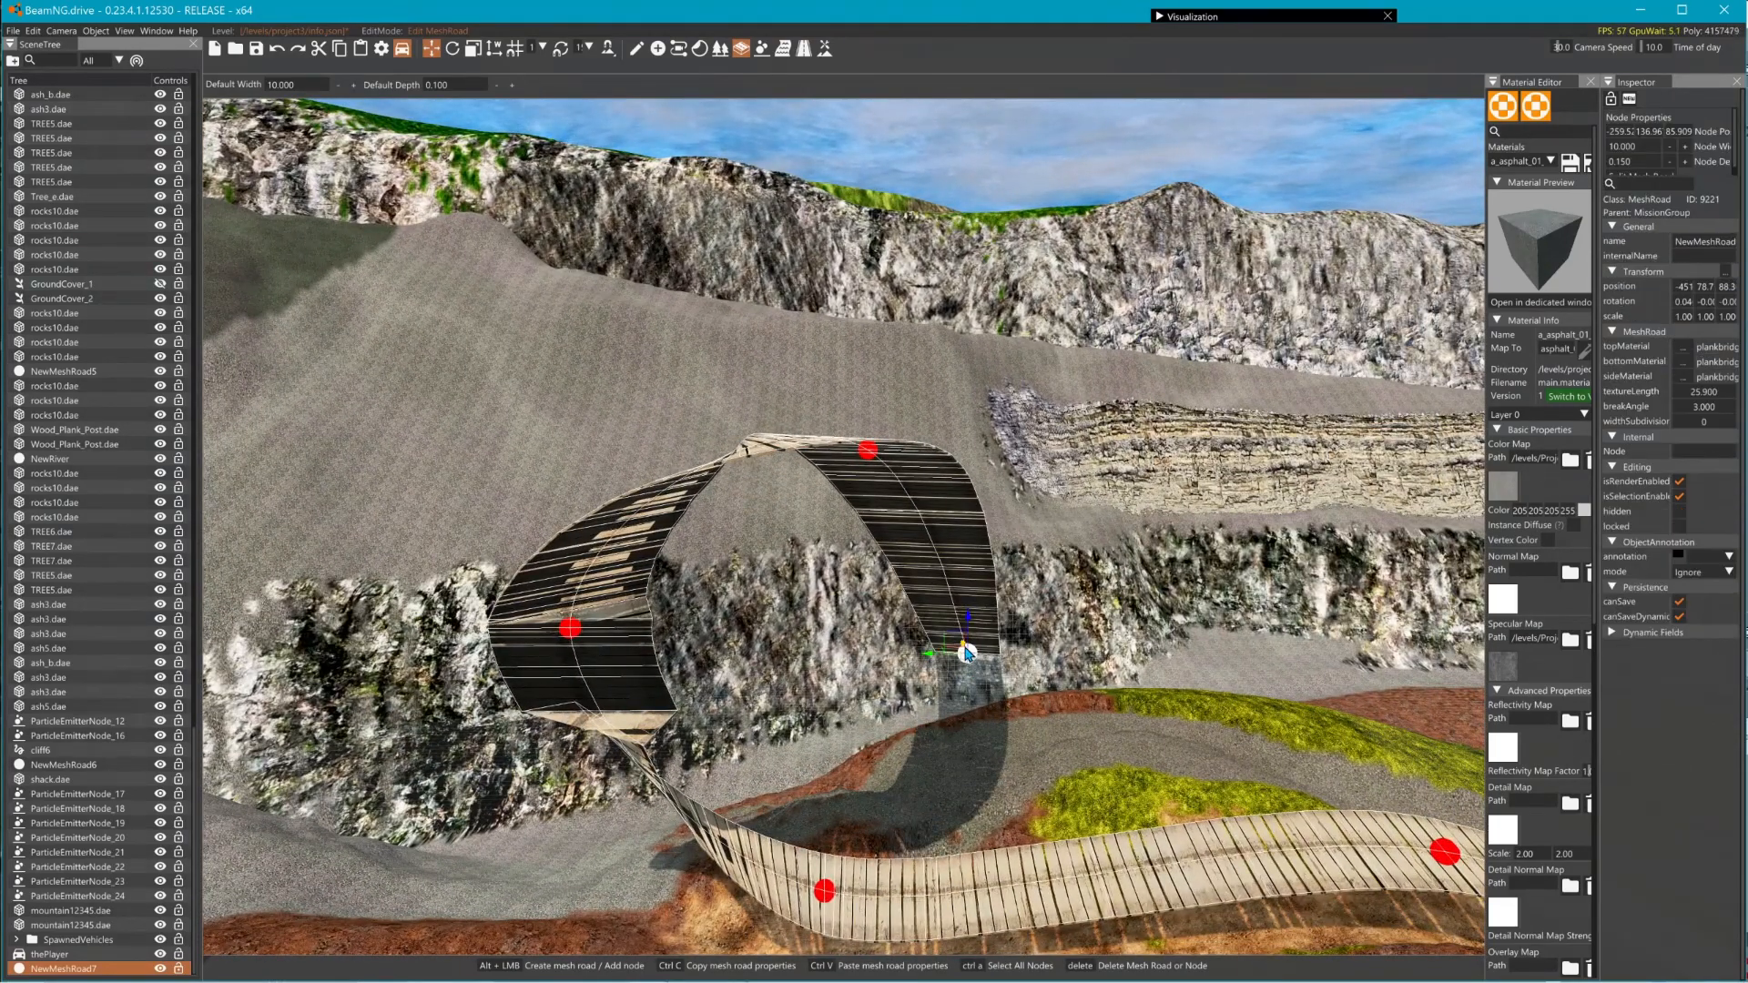
pyautogui.moveTo(966, 649); pyautogui.dragTo(1027, 793)
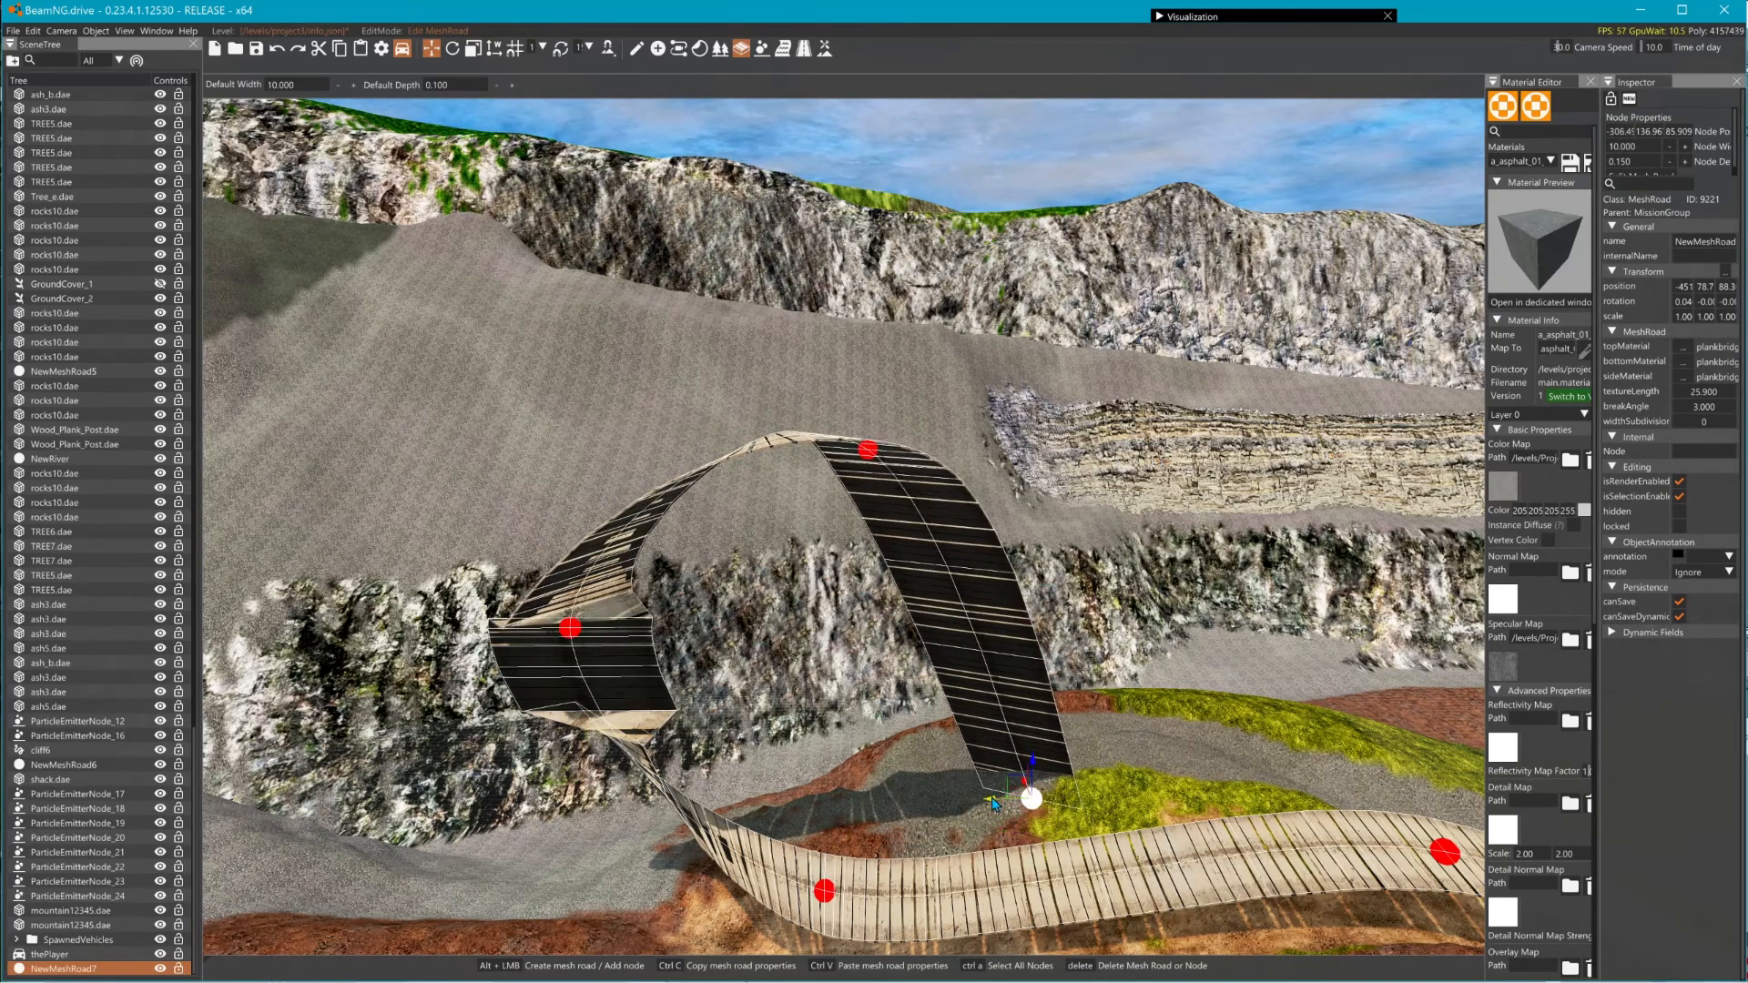
pyautogui.keyDown('alt'); pyautogui.click(446, 833); pyautogui.keyUp('alt')
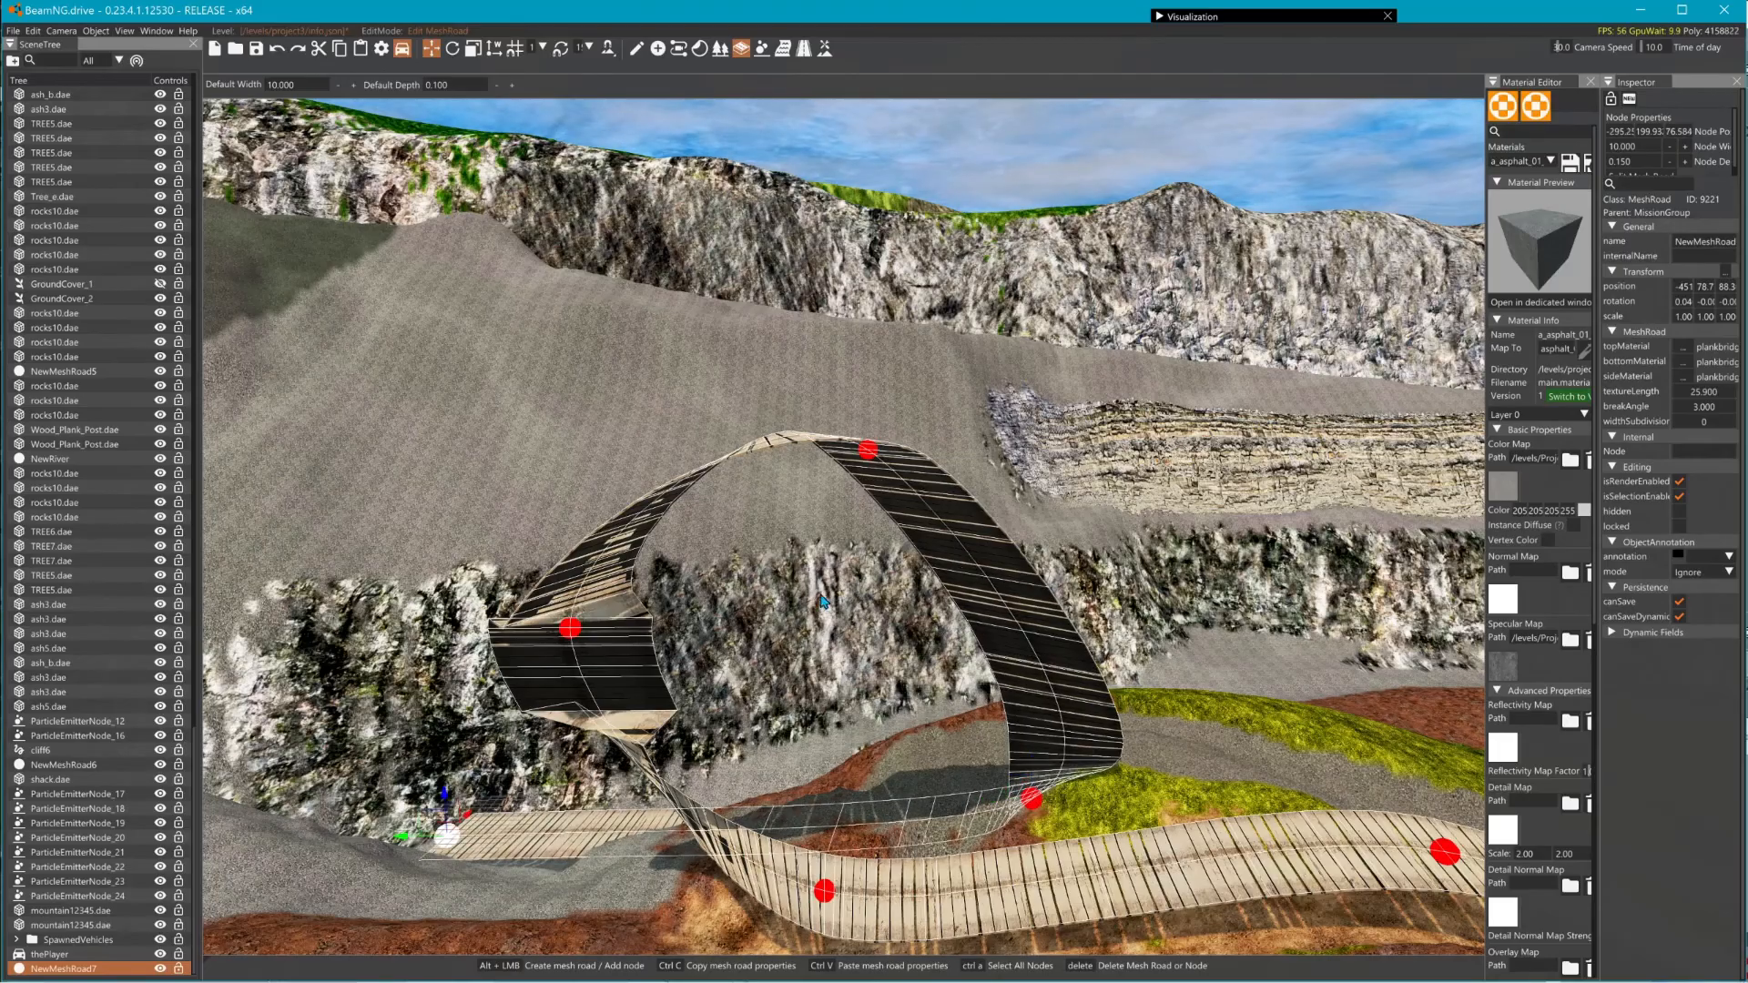
# - Raise the node on the climbing side of the plank loop to a height of about 119
pyautogui.click(864, 455)
pyautogui.moveTo(909, 466); pyautogui.dragTo(1020, 510, button='right')
pyautogui.press('a')
pyautogui.moveTo(774, 528); pyautogui.dragTo(853, 565, button='right')
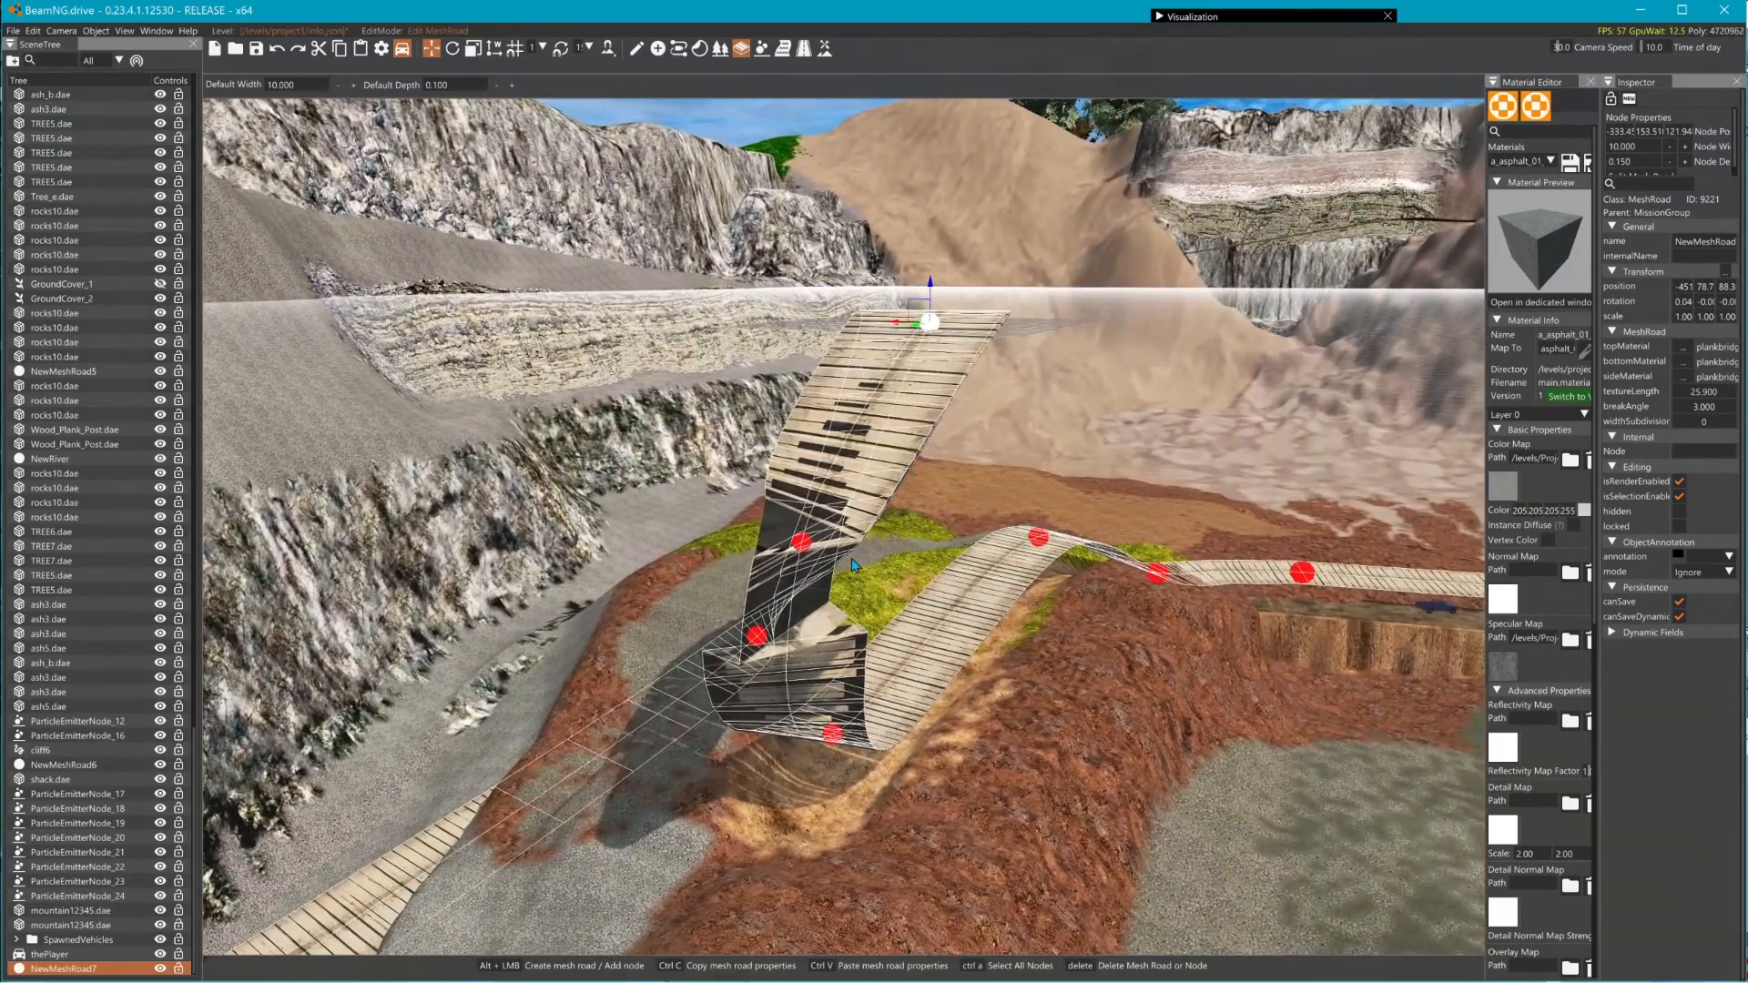
pyautogui.click(801, 542)
pyautogui.moveTo(804, 510); pyautogui.dragTo(804, 362)
# - Rotate the plank loop's two upper nodes and the node at its base to twist the surface into a banked curve
pyautogui.moveTo(947, 424); pyautogui.dragTo(584, 402, button='right')
pyautogui.press('w')
pyautogui.press('s')
pyautogui.press('d')
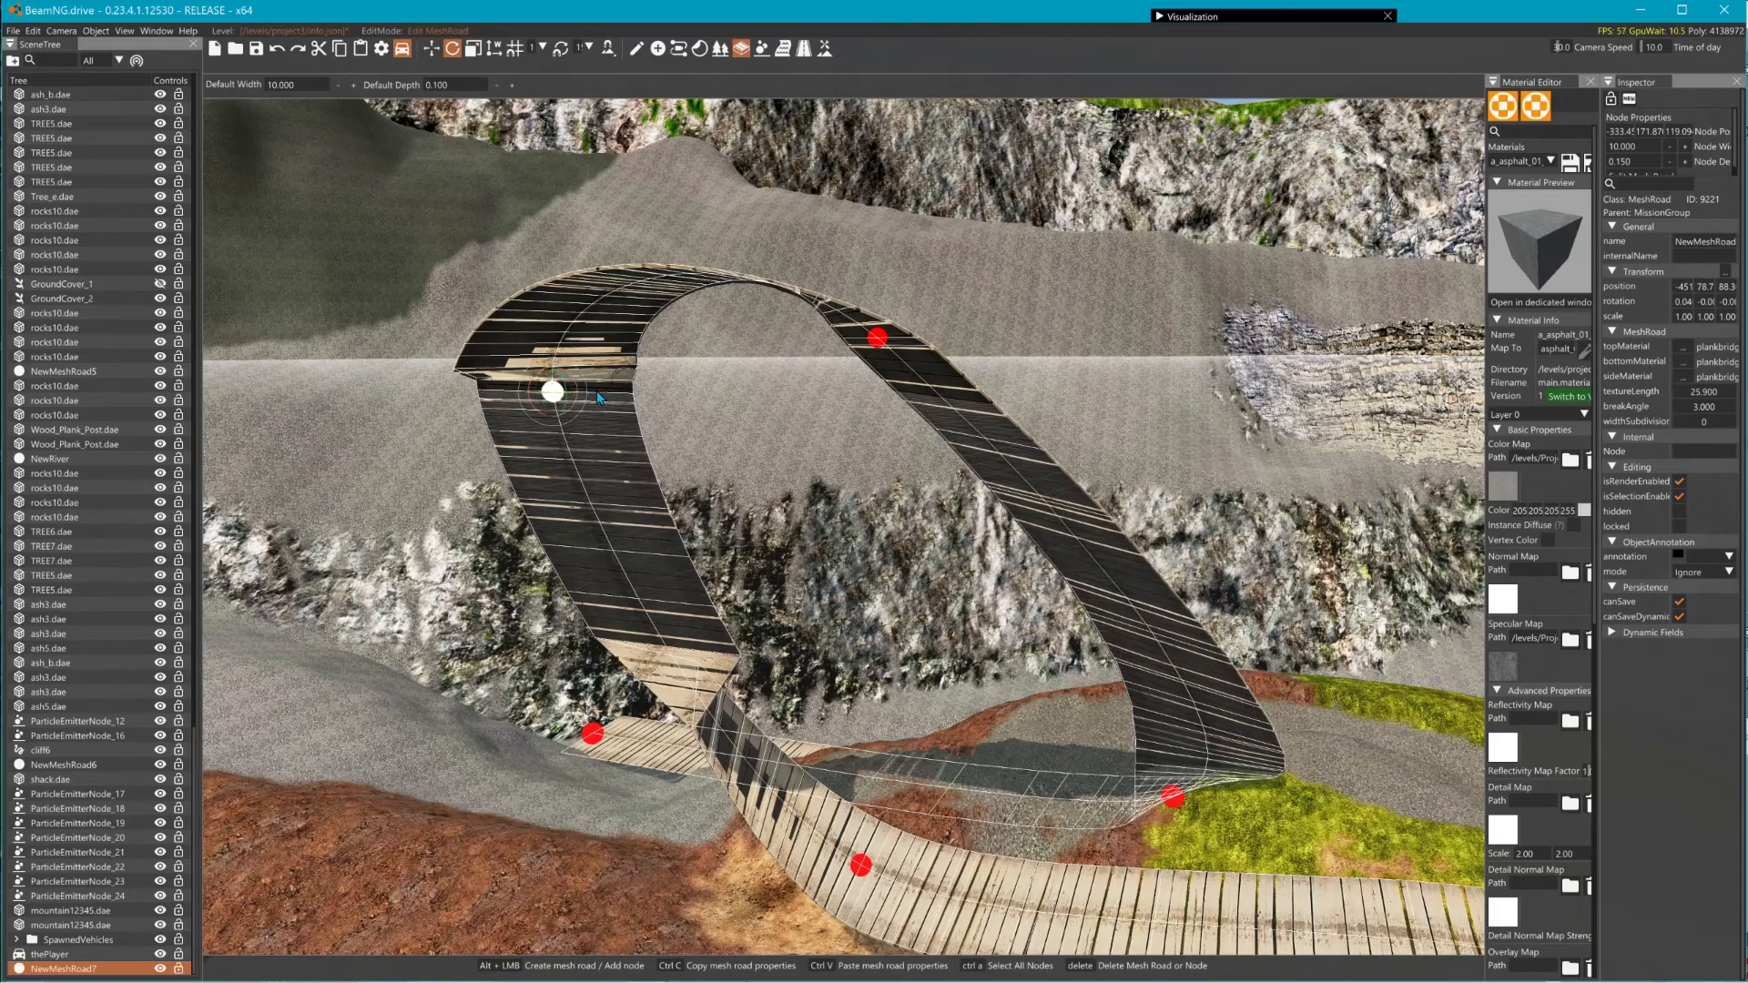
pyautogui.moveTo(543, 387)
pyautogui.mouseDown()
pyautogui.moveTo(559, 360)
pyautogui.moveTo(551, 373)
pyautogui.mouseUp()
pyautogui.click(881, 341)
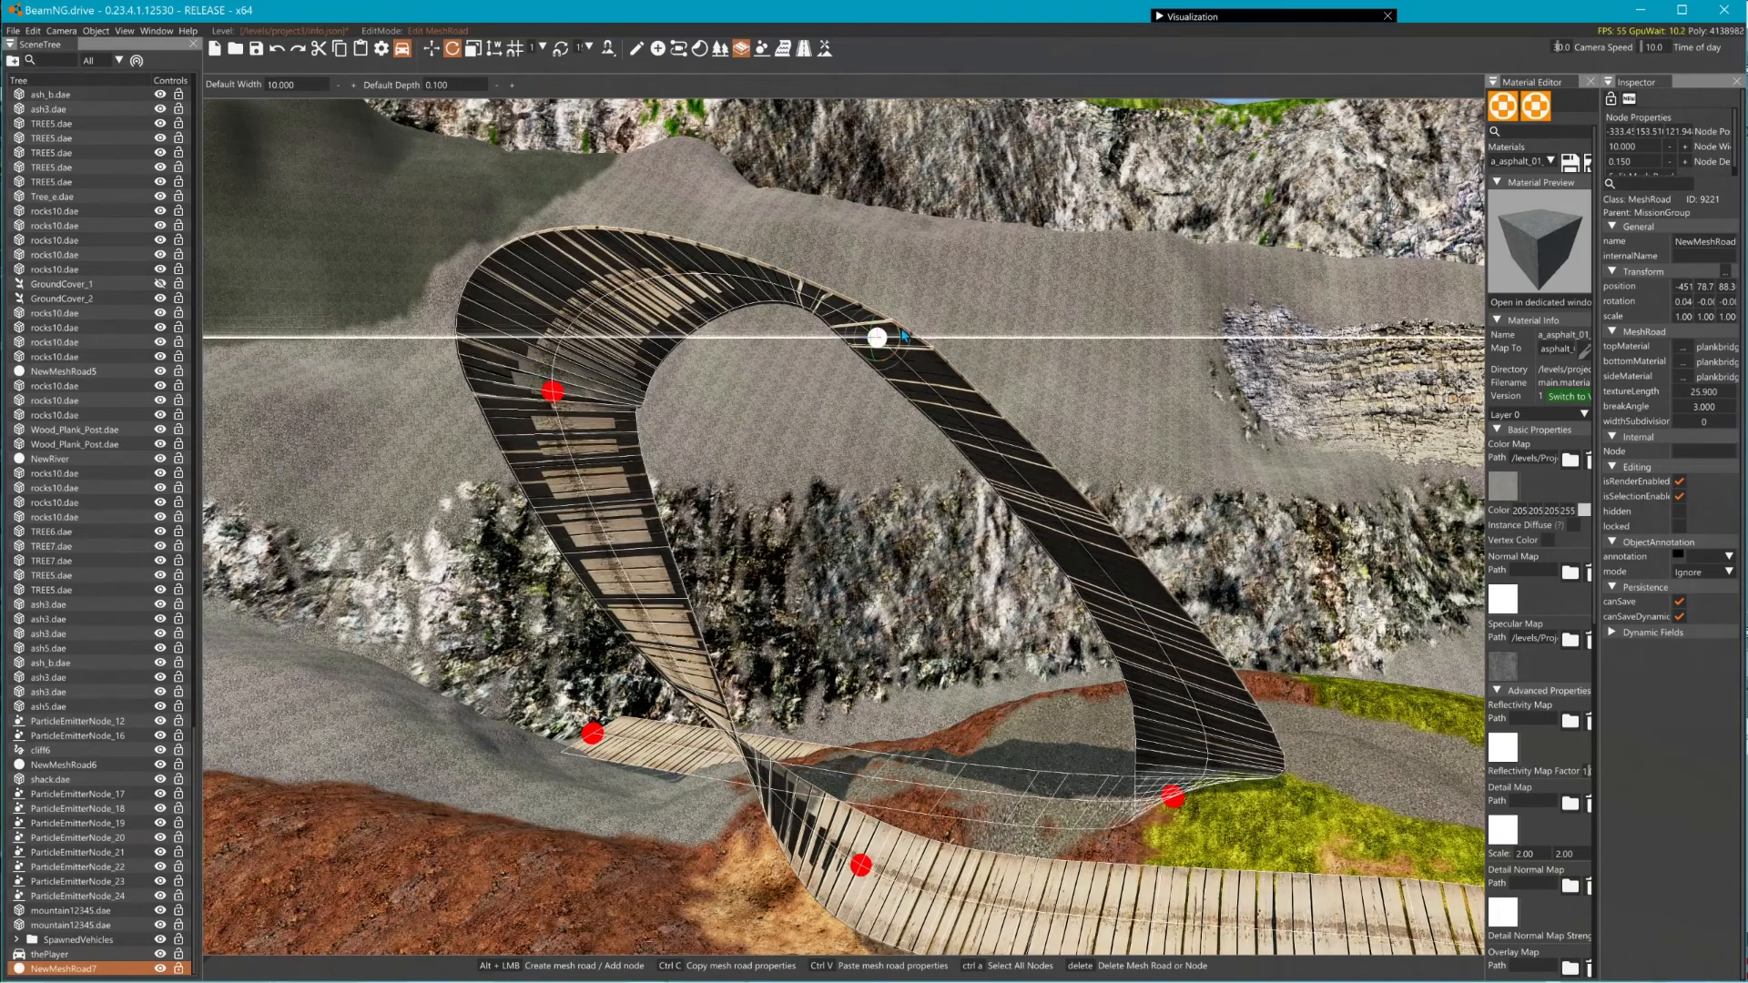
pyautogui.moveTo(904, 337); pyautogui.dragTo(781, 600)
pyautogui.click(855, 867)
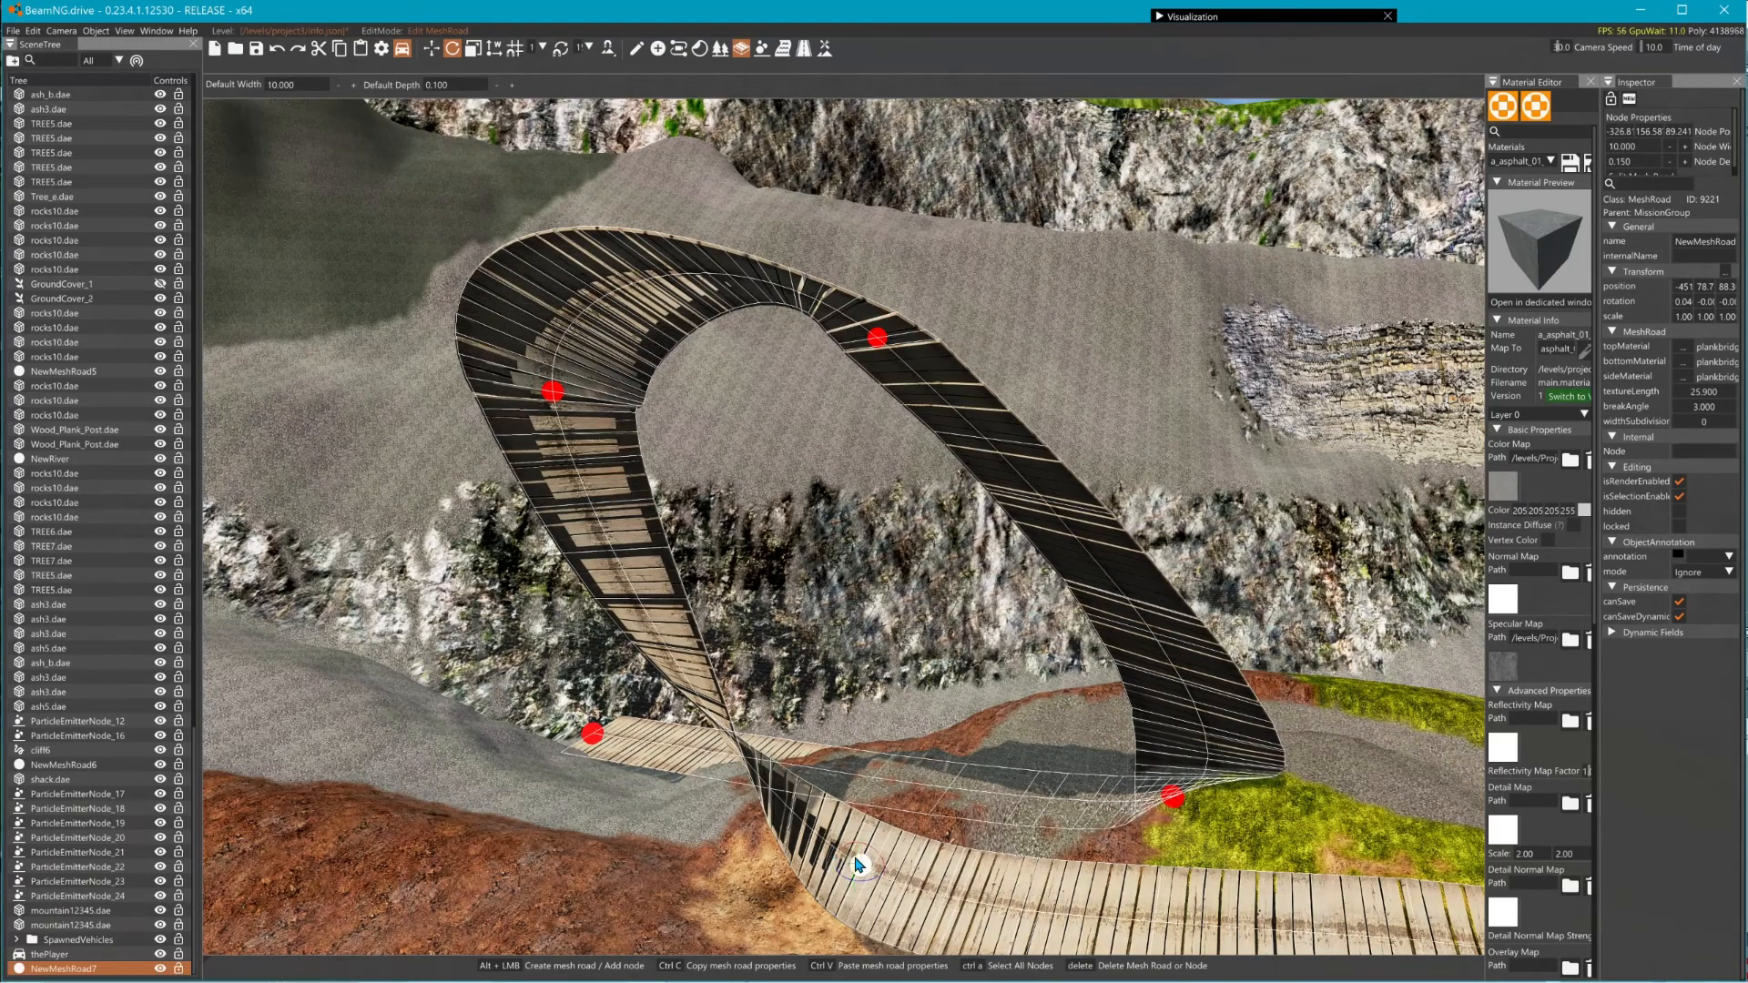
pyautogui.moveTo(856, 865); pyautogui.dragTo(666, 566)
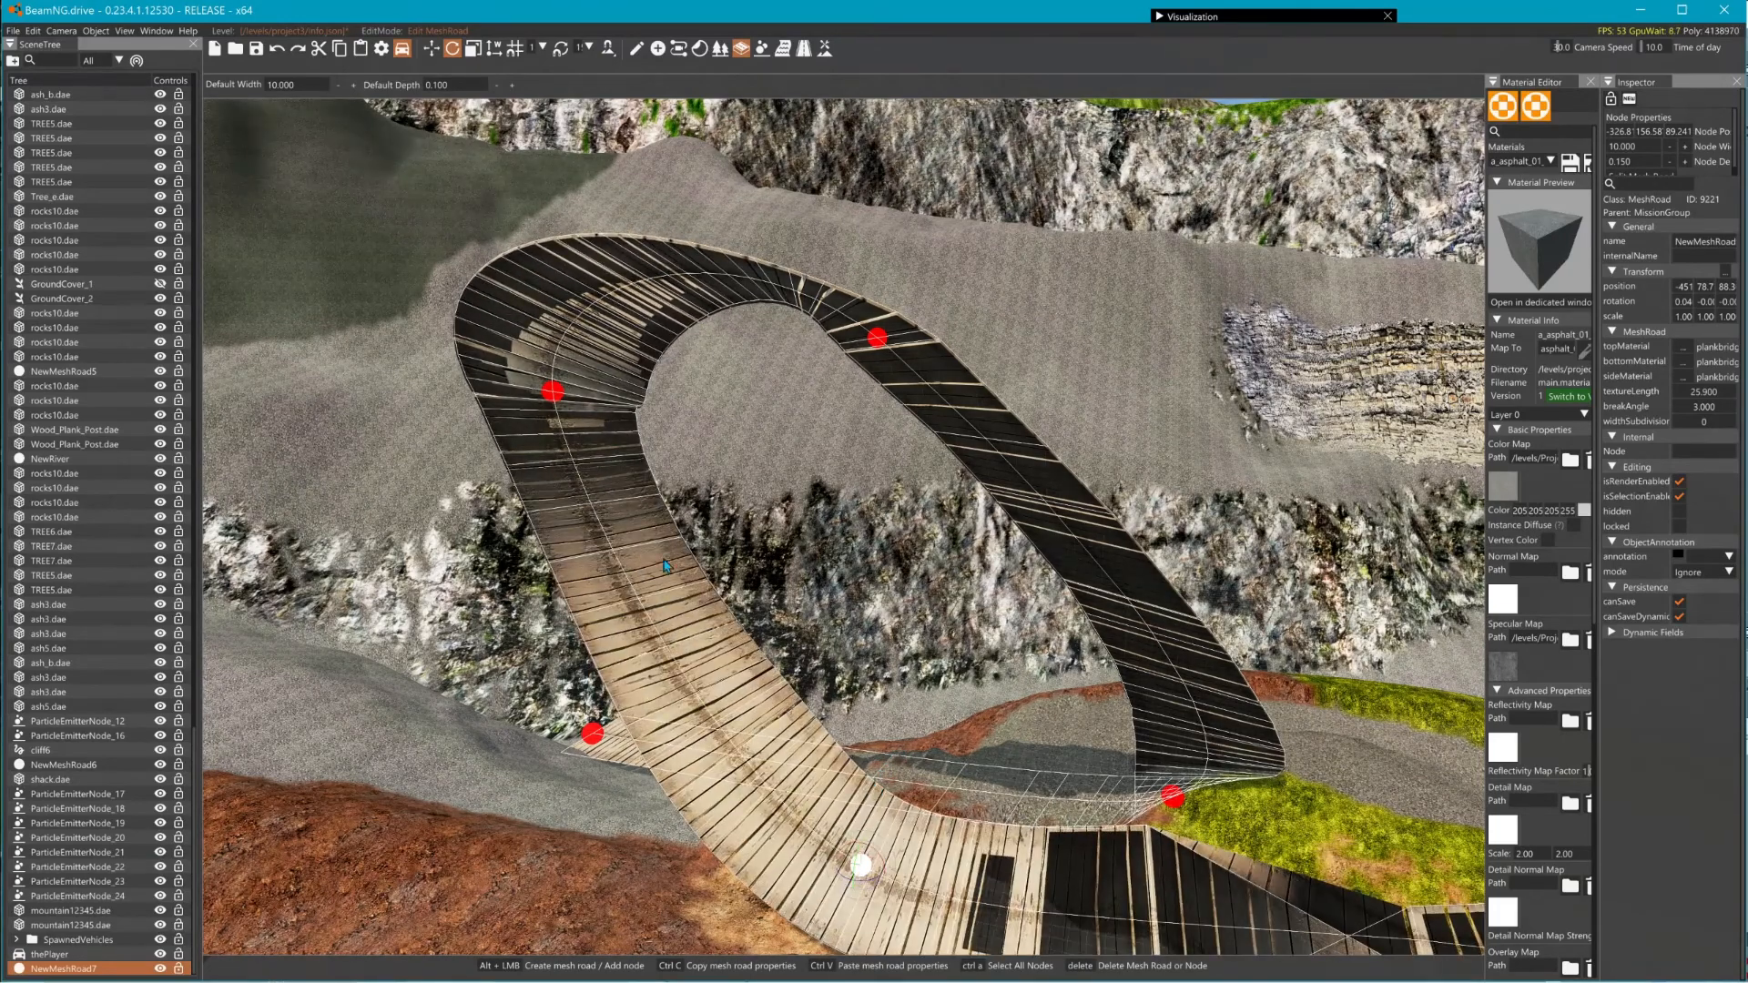
# - Widen the plank loop by moving its climbing-side node outward and its top node to a Y position of about 142
pyautogui.click(551, 393)
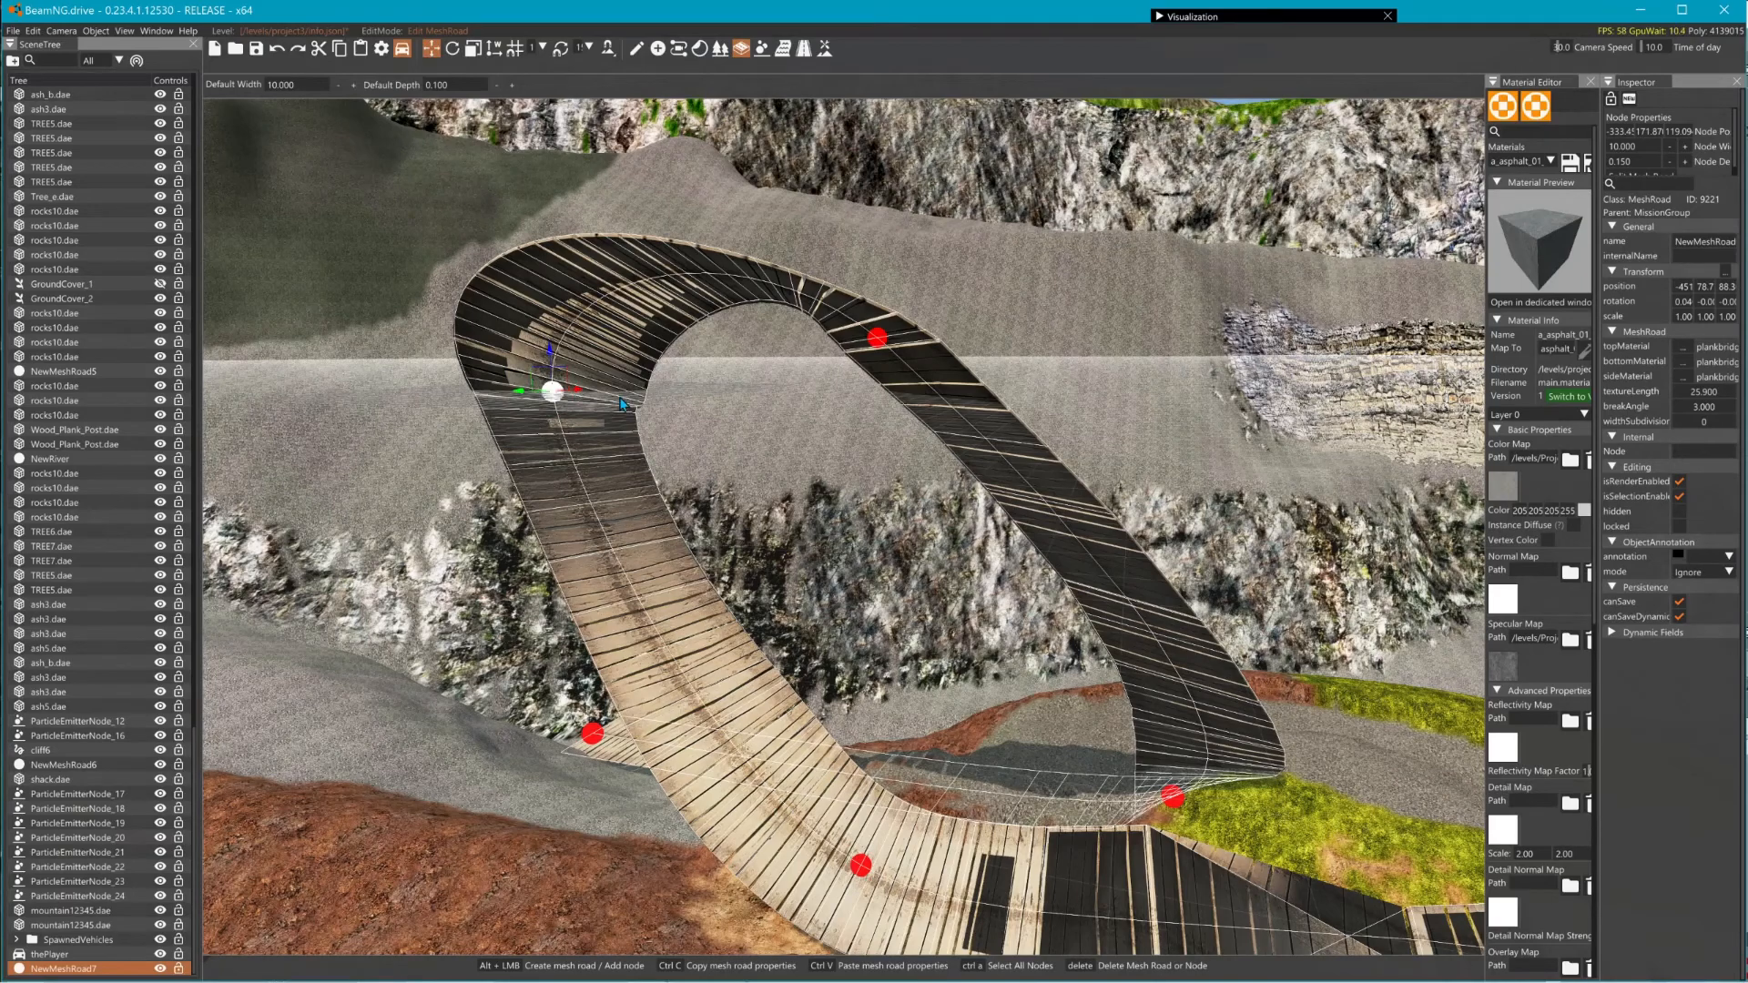
pyautogui.moveTo(580, 390); pyautogui.dragTo(548, 432)
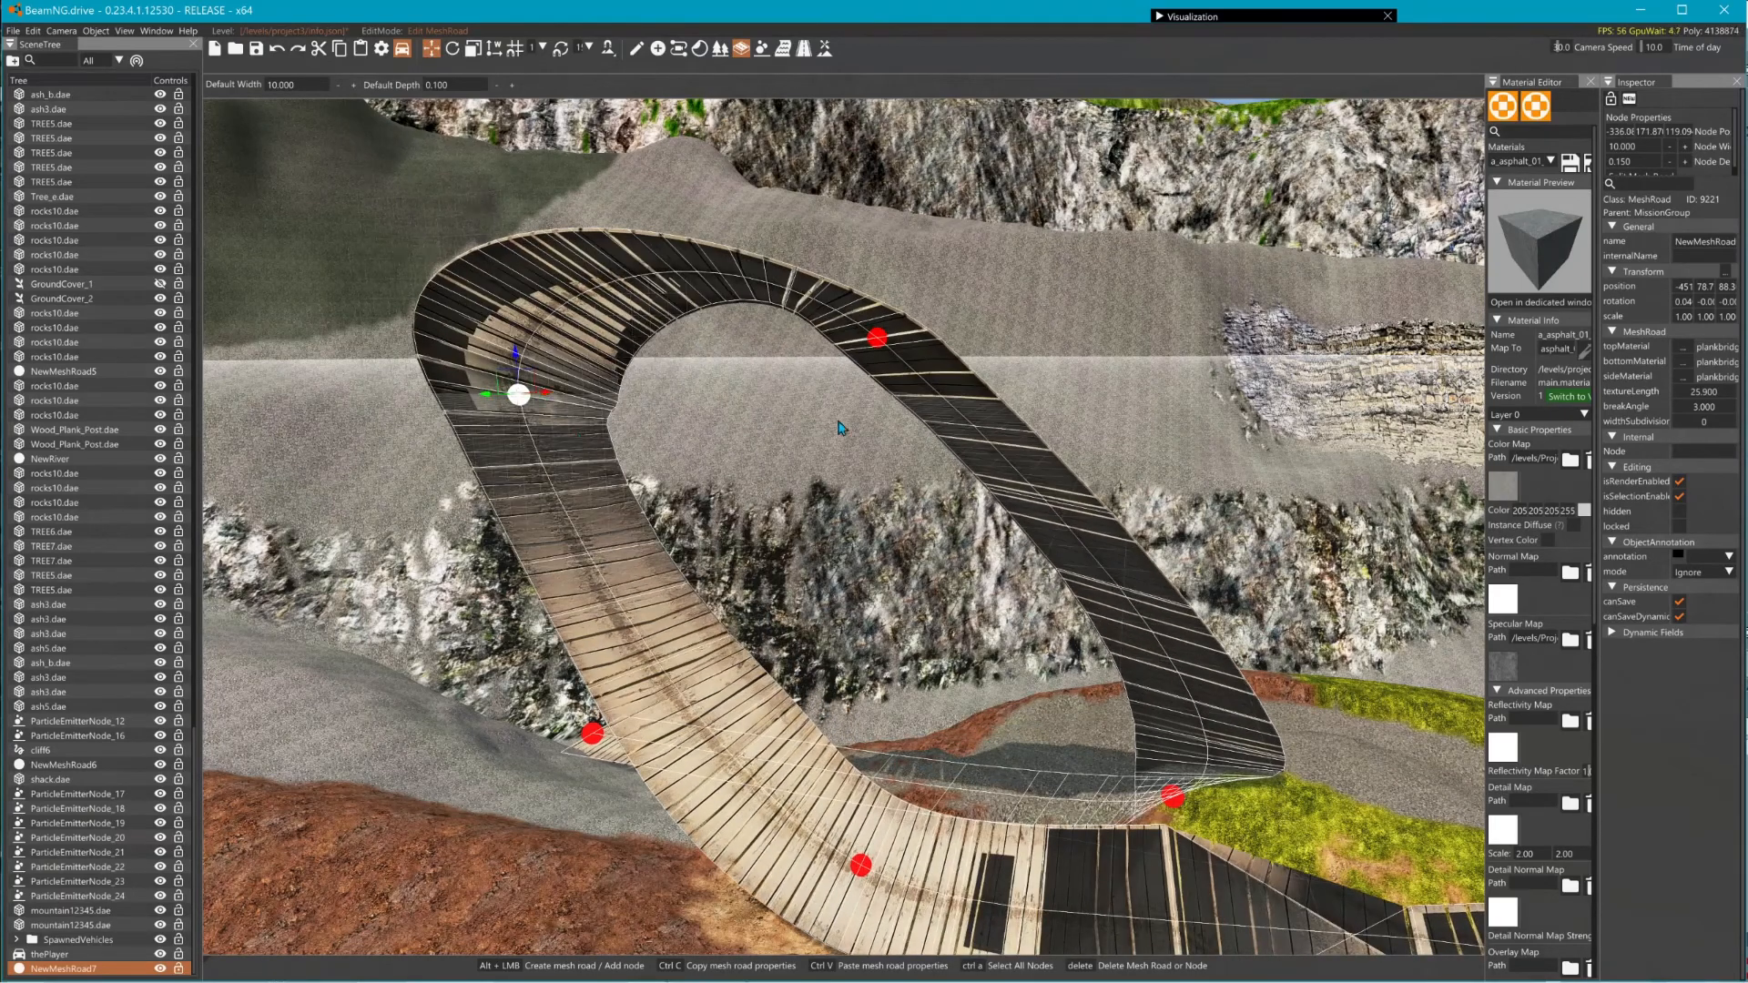
pyautogui.click(888, 335)
pyautogui.click(878, 338)
pyautogui.moveTo(857, 344); pyautogui.dragTo(1133, 355)
# - Rotate the plank road's nodes at the crest before the loop and on the reddish ridge to level the approach
pyautogui.moveTo(1160, 586); pyautogui.dragTo(1448, 585, button='right')
pyautogui.press('a')
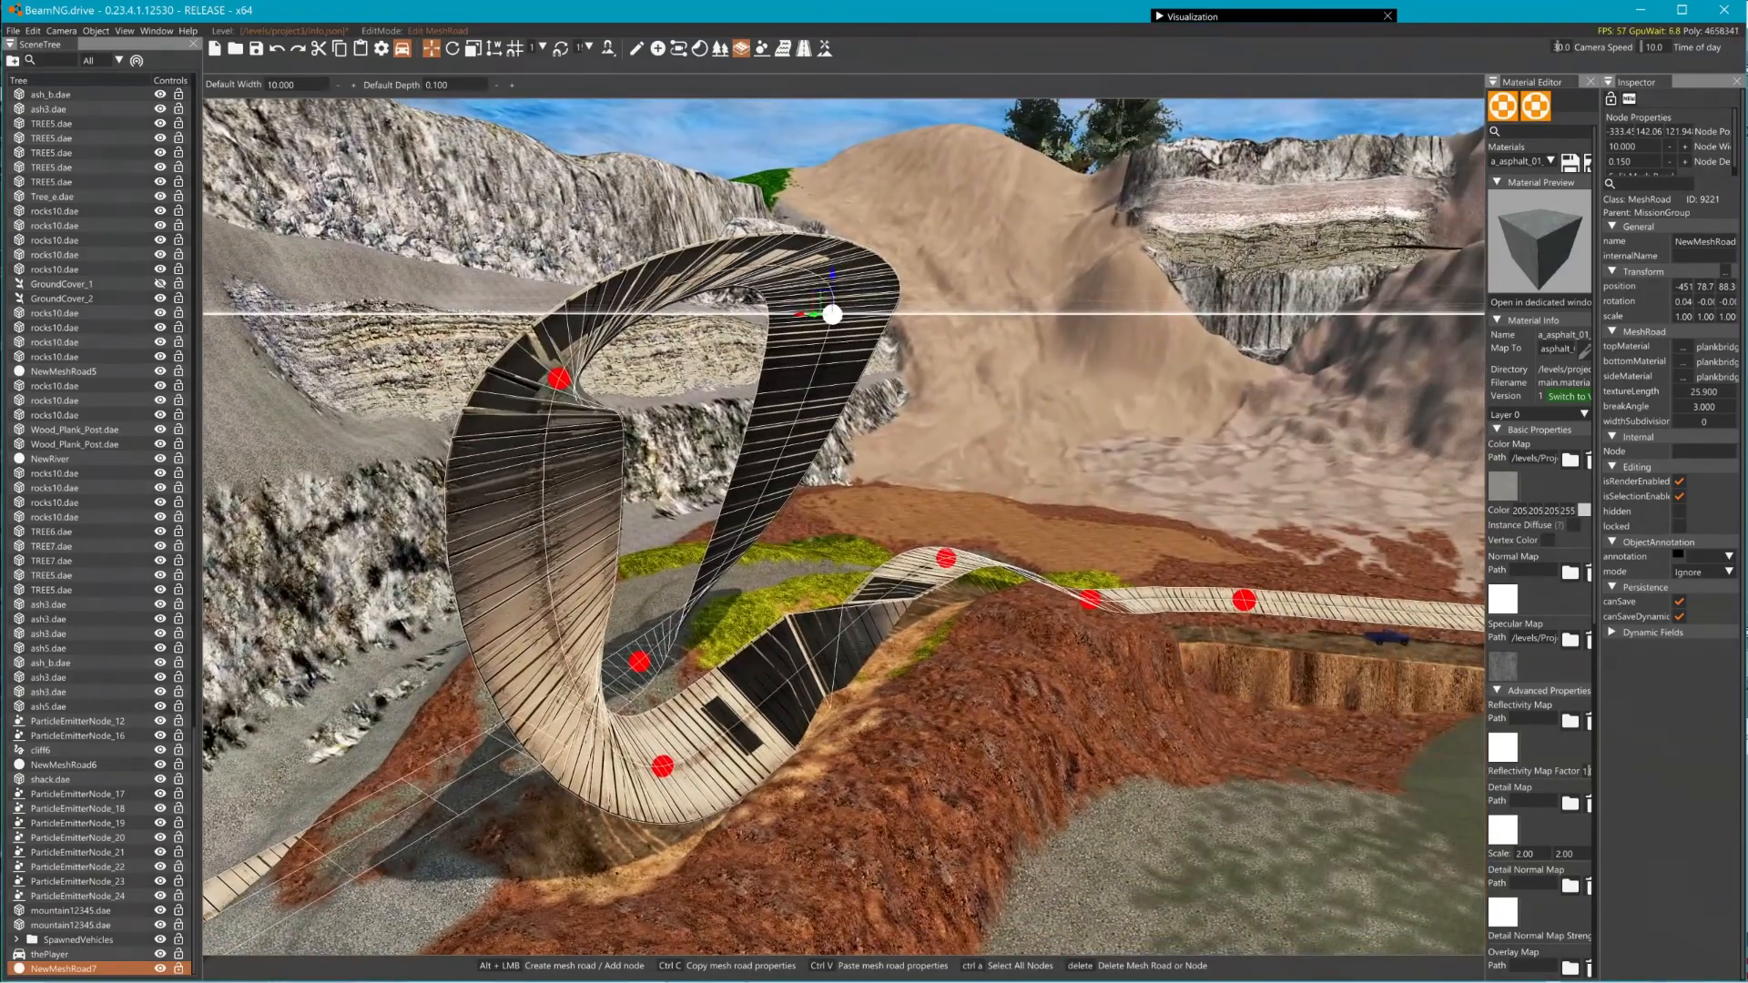
pyautogui.click(947, 559)
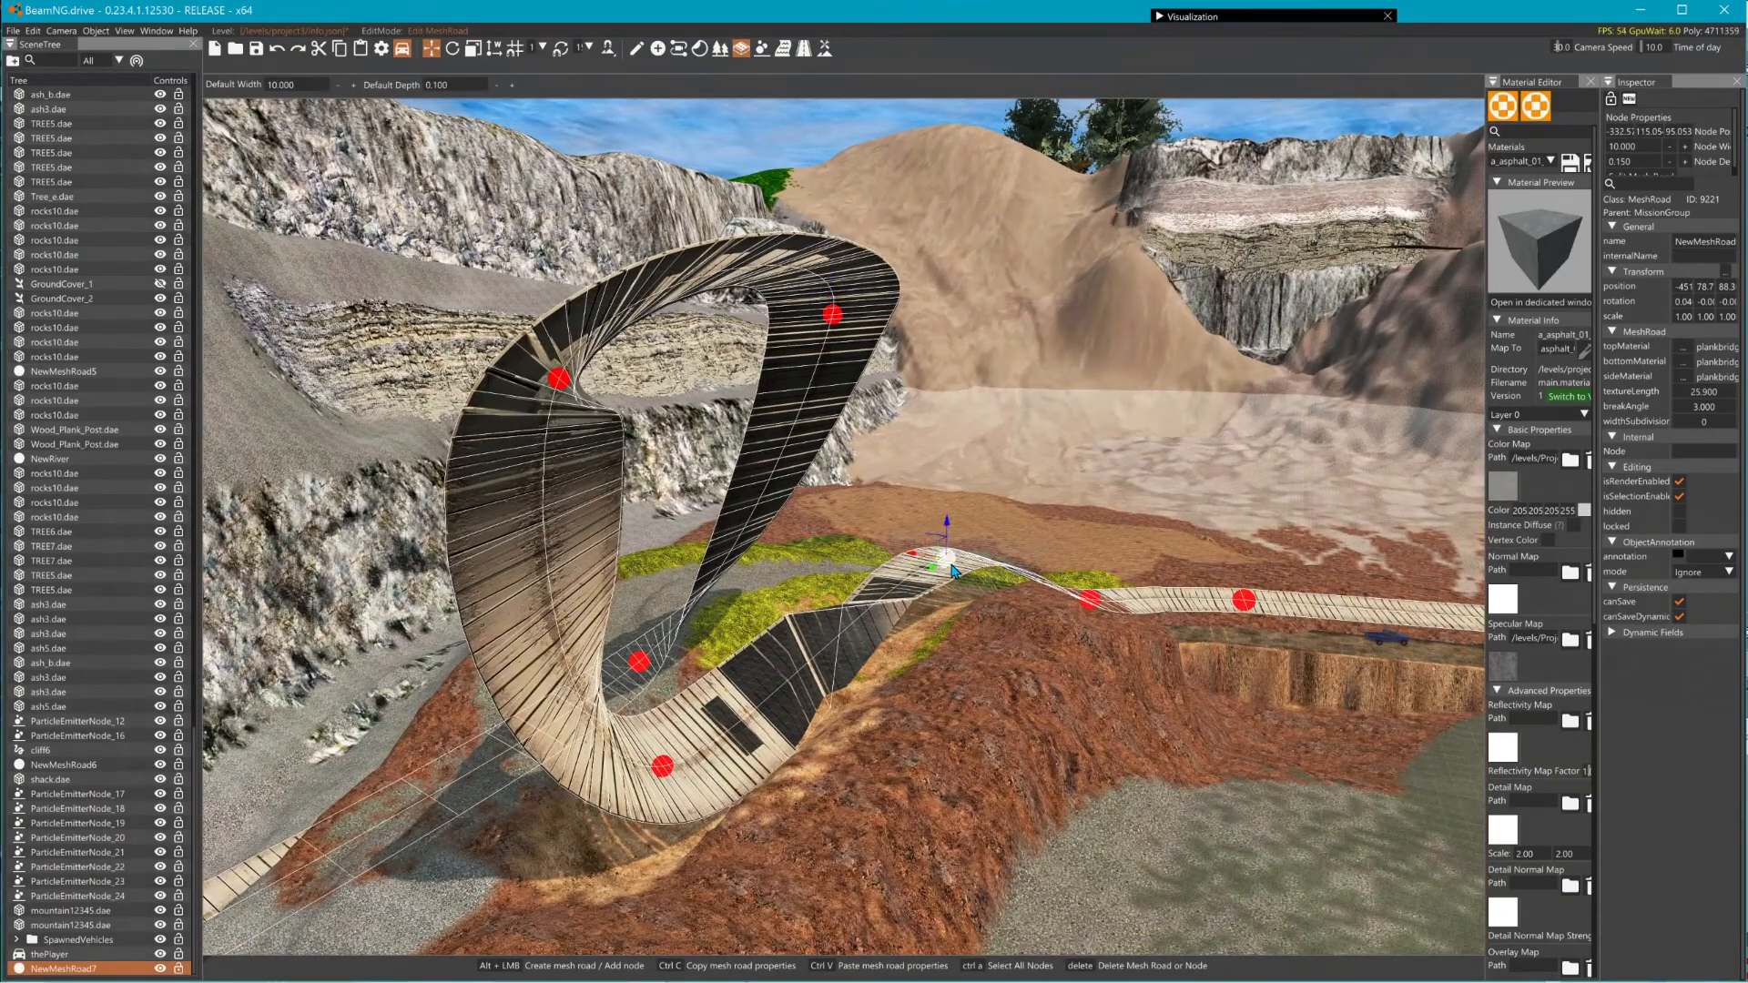
pyautogui.moveTo(966, 562); pyautogui.dragTo(966, 519)
pyautogui.click(1090, 600)
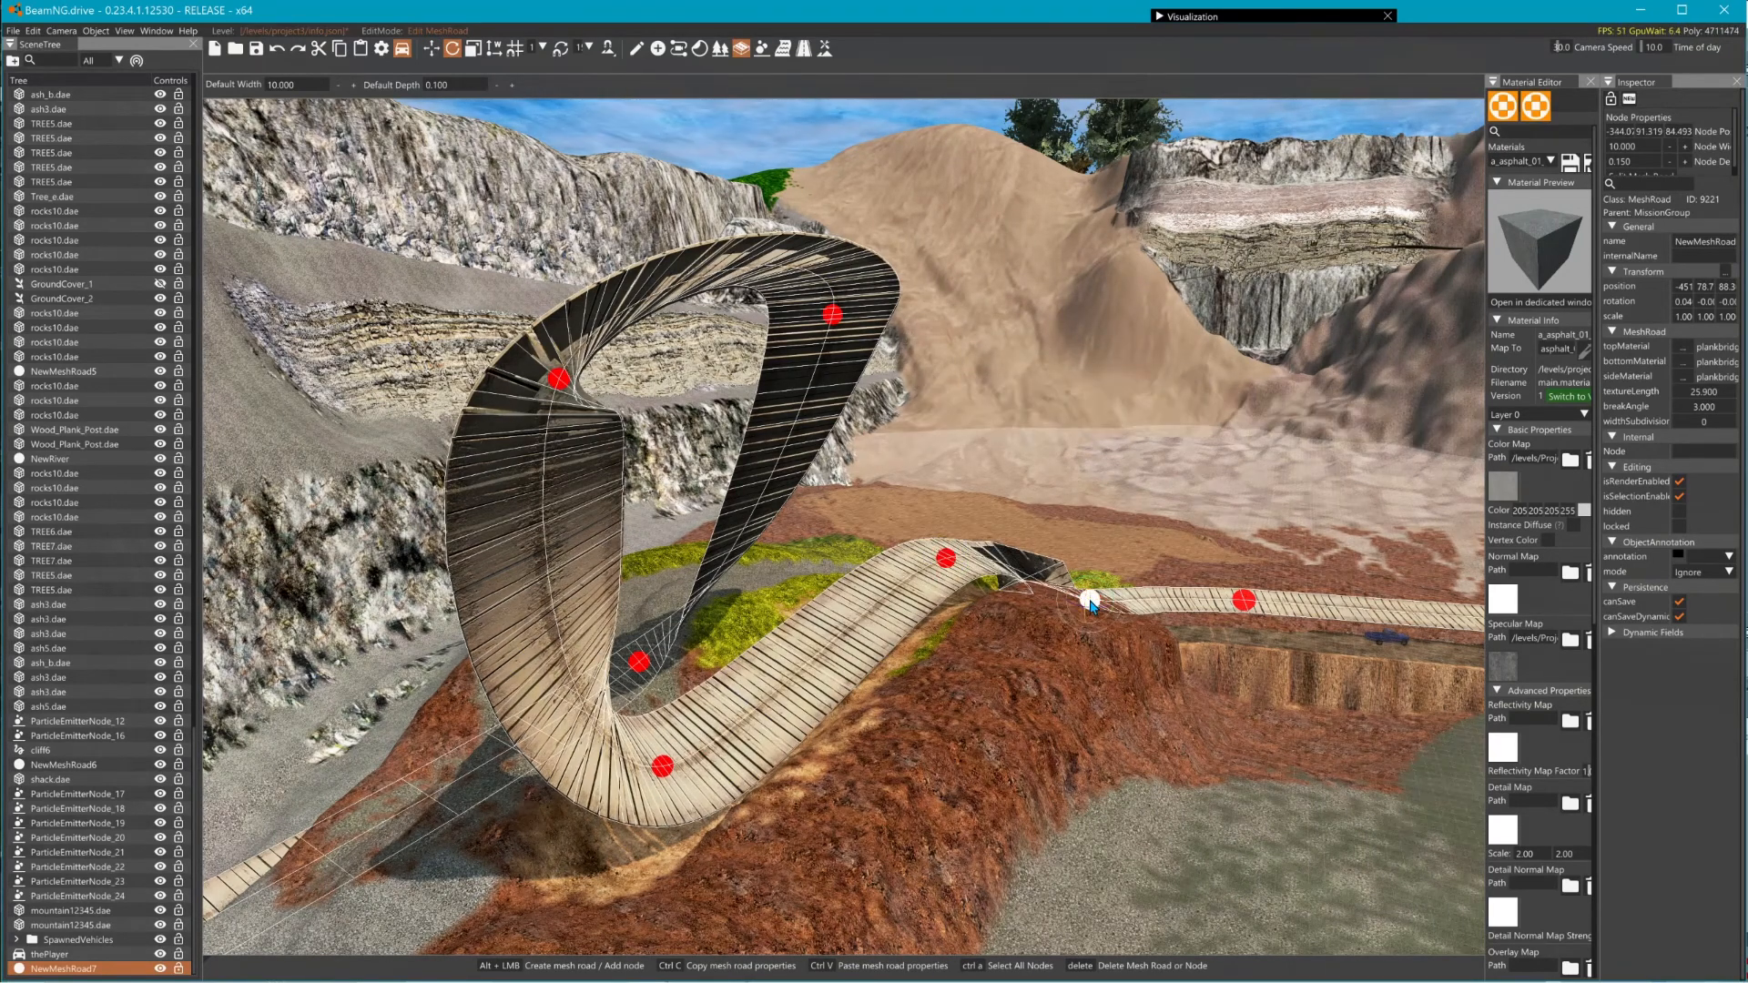
pyautogui.moveTo(1111, 599); pyautogui.dragTo(1096, 510)
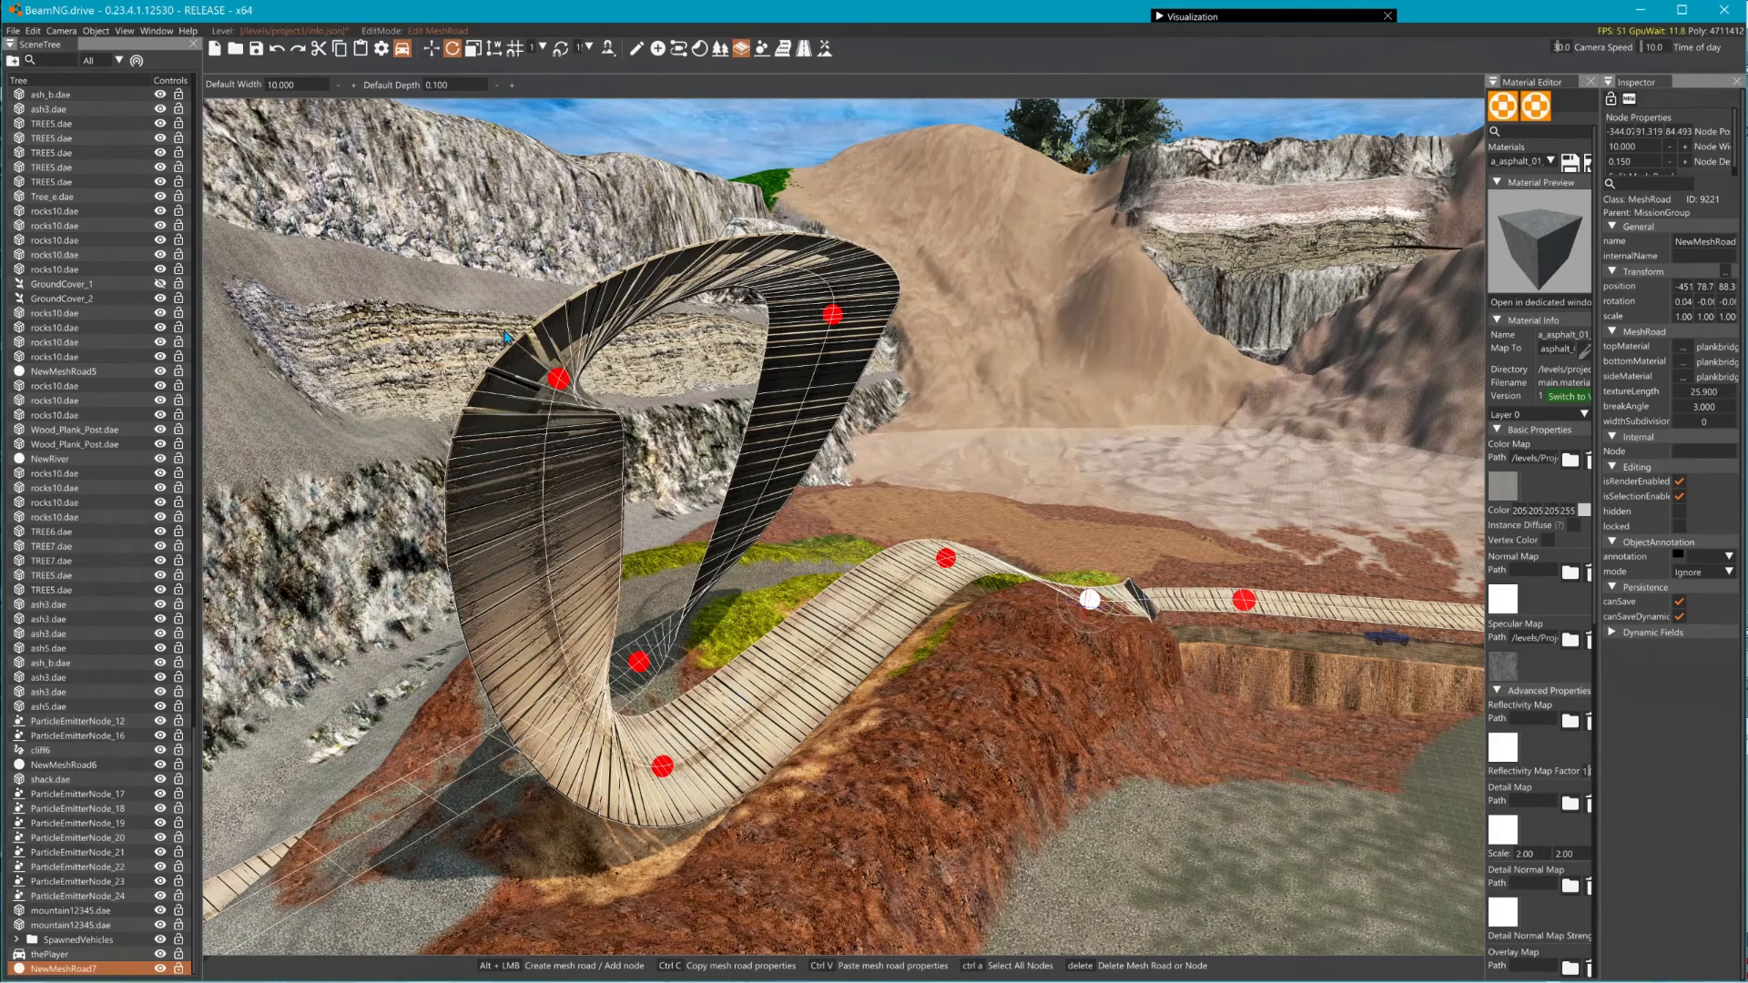
# - Rotate the plank loop's climbing-side upper node and its top node to reshape the twist over the top
pyautogui.click(562, 381)
pyautogui.moveTo(570, 370); pyautogui.dragTo(625, 375)
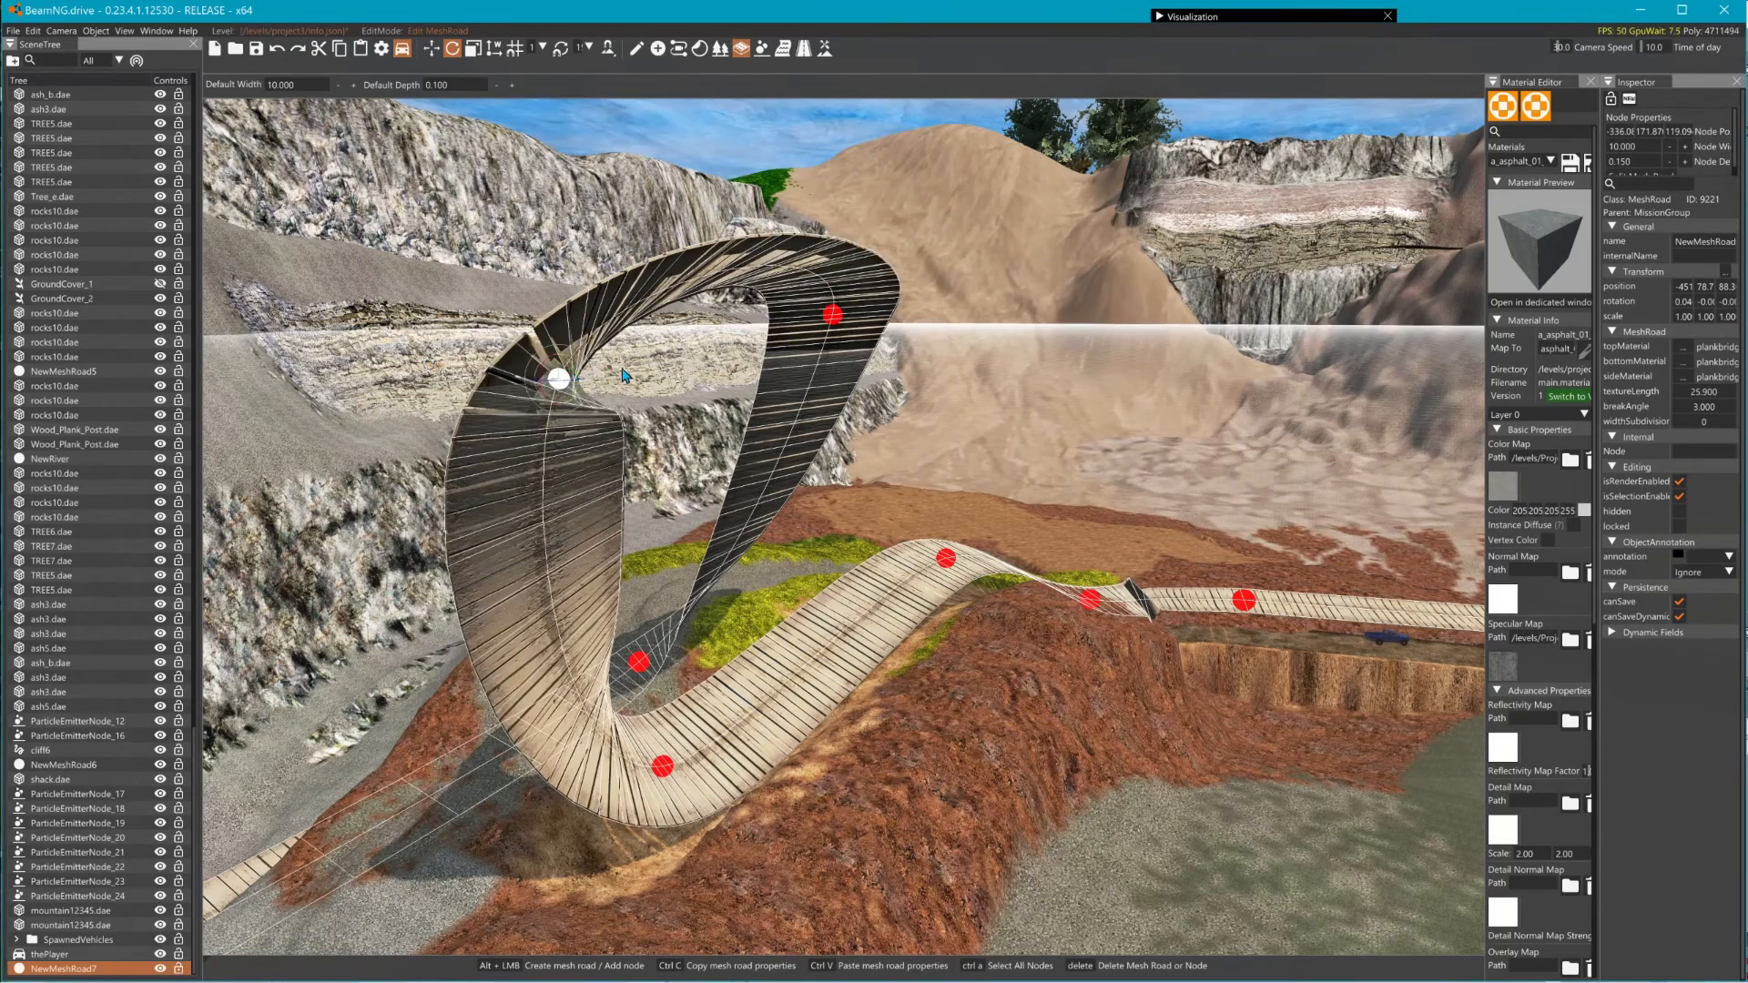
pyautogui.click(616, 398)
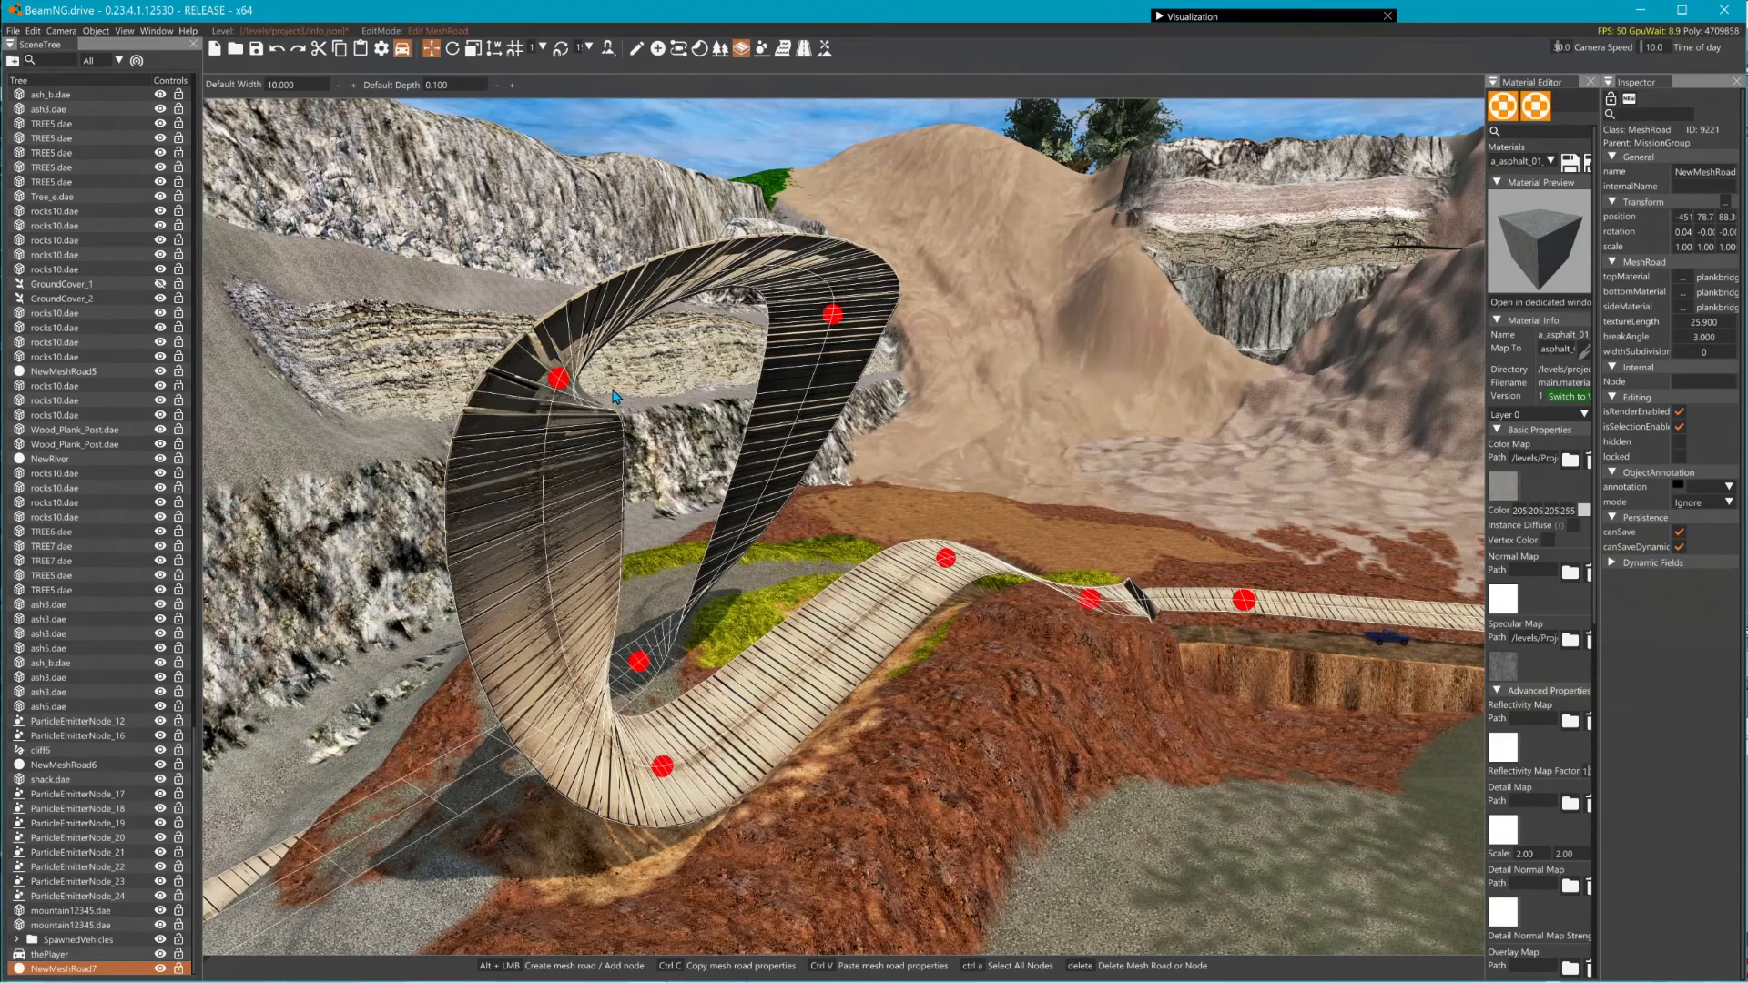
pyautogui.click(559, 380)
pyautogui.moveTo(535, 383)
pyautogui.mouseDown()
pyautogui.moveTo(650, 387)
pyautogui.moveTo(557, 393)
pyautogui.mouseUp()
pyautogui.click(830, 316)
pyautogui.press('2')
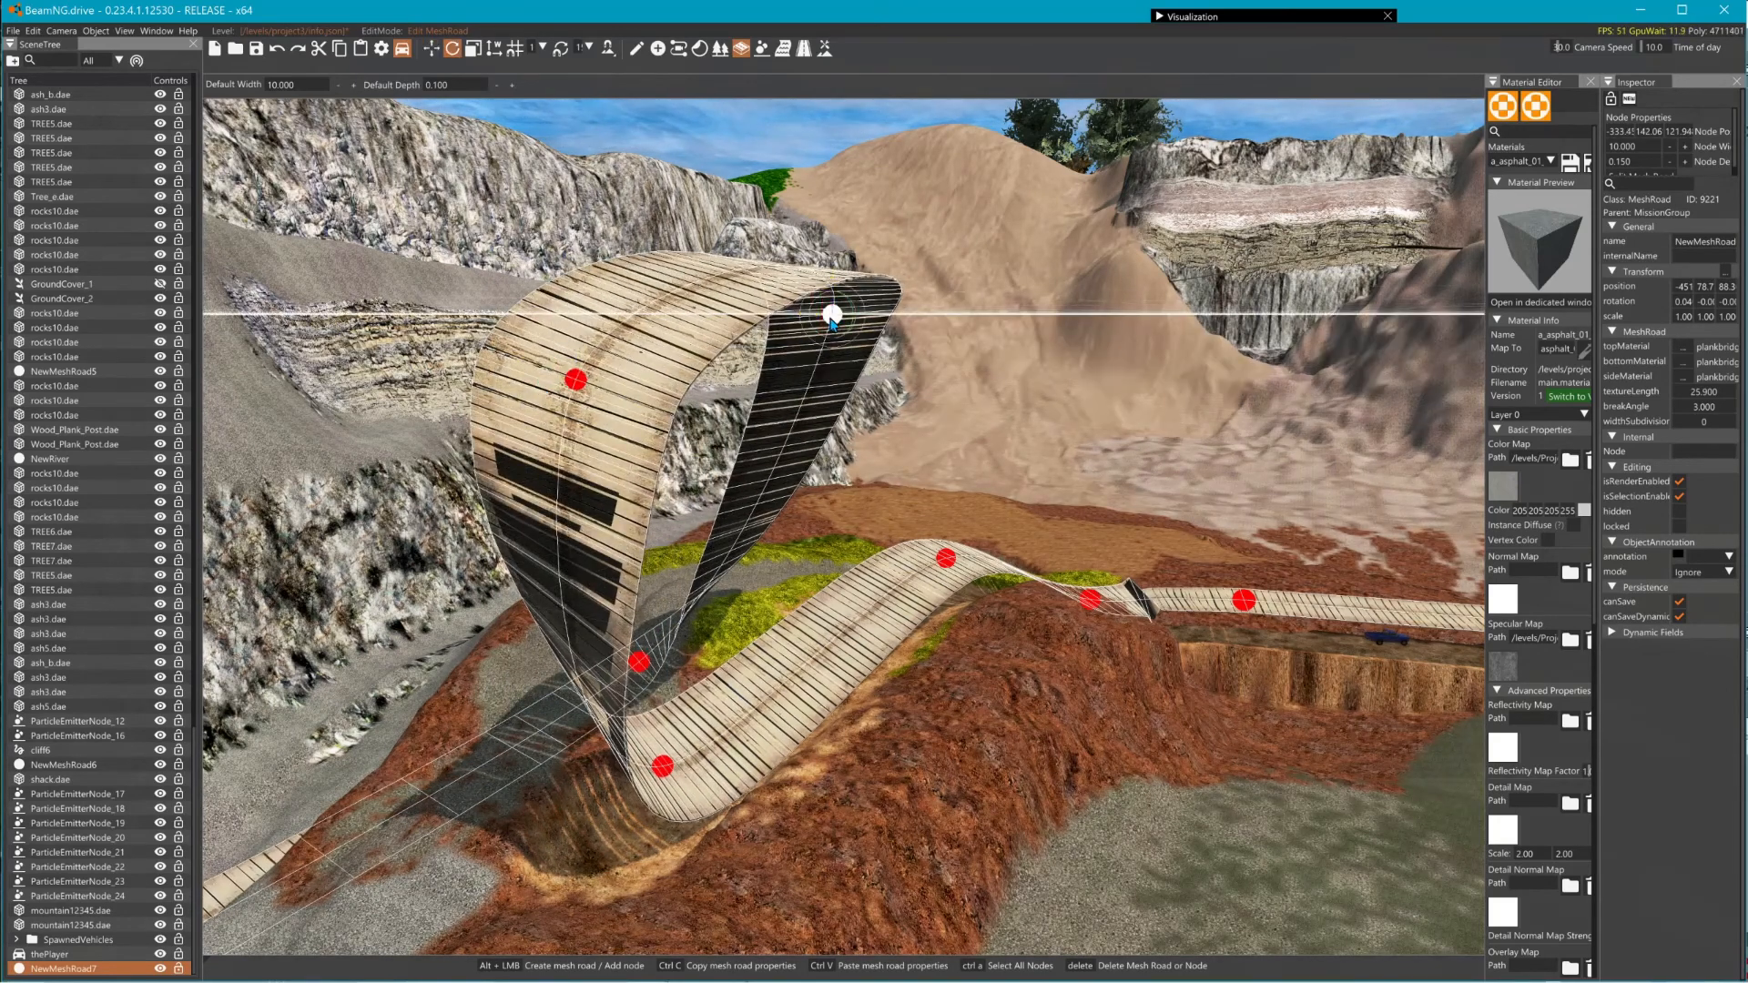
pyautogui.moveTo(853, 321); pyautogui.dragTo(824, 333)
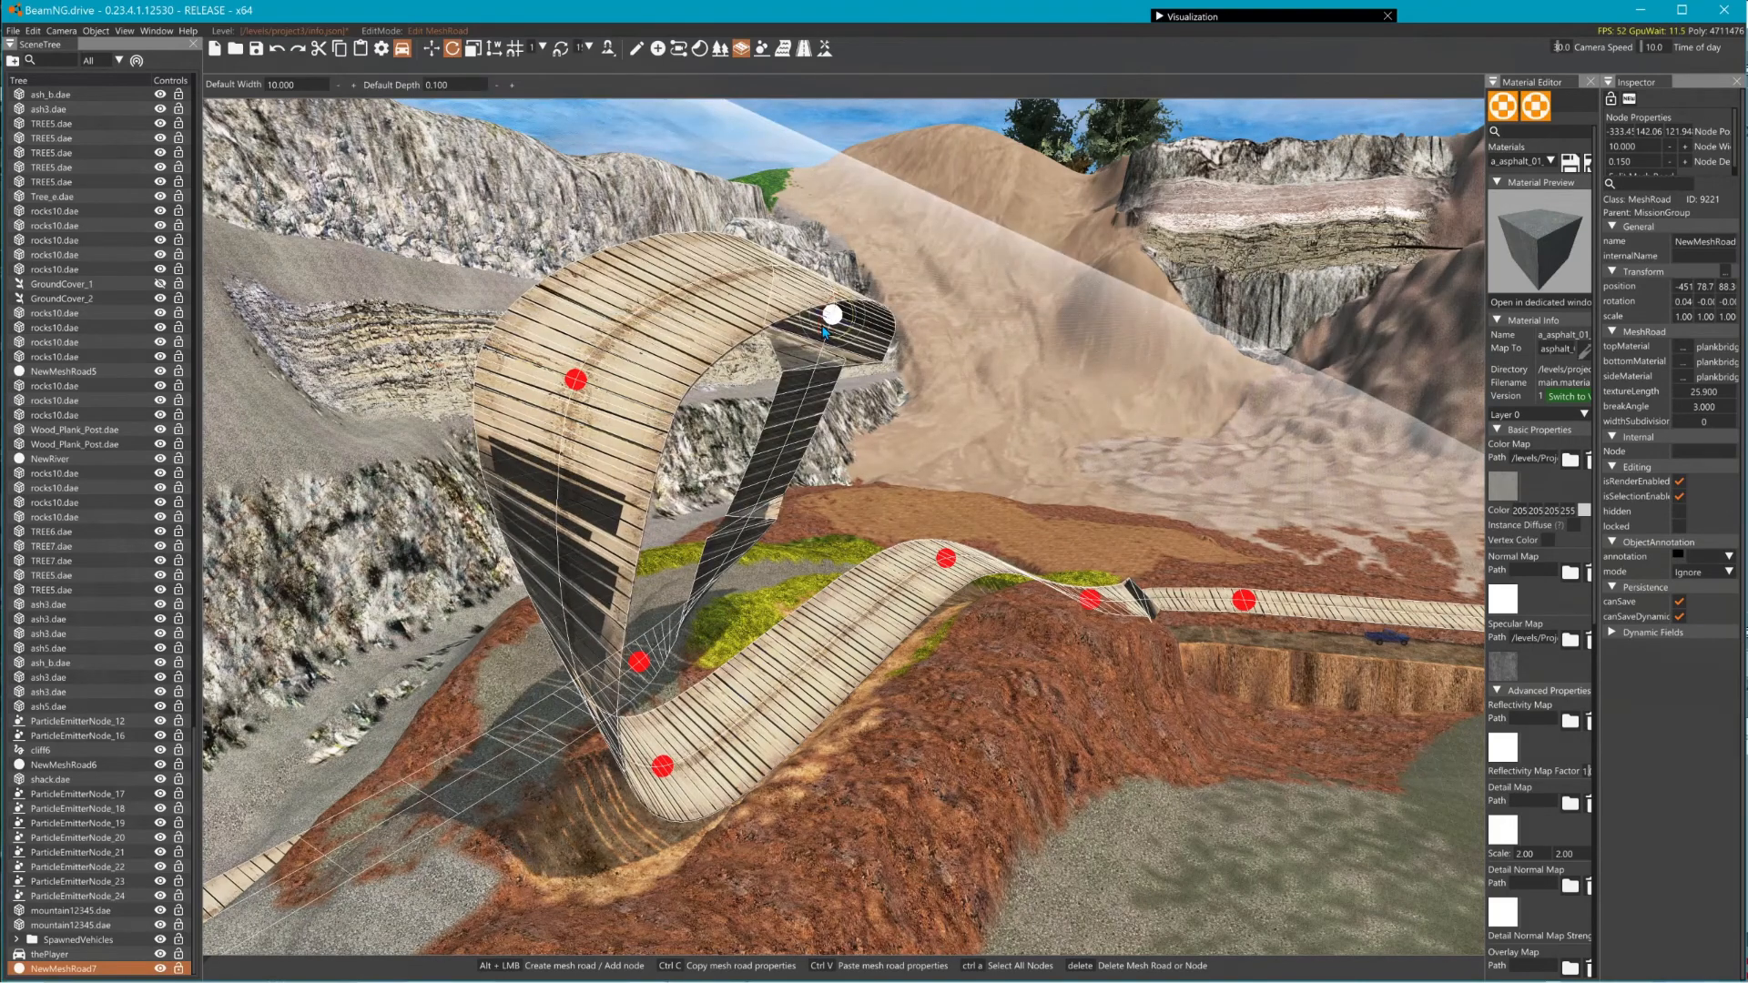
pyautogui.moveTo(834, 323); pyautogui.dragTo(630, 609)
# - Rotate and raise the node where the loop descends to the exit, and raise the top node to a height of about 125.5
pyautogui.click(640, 662)
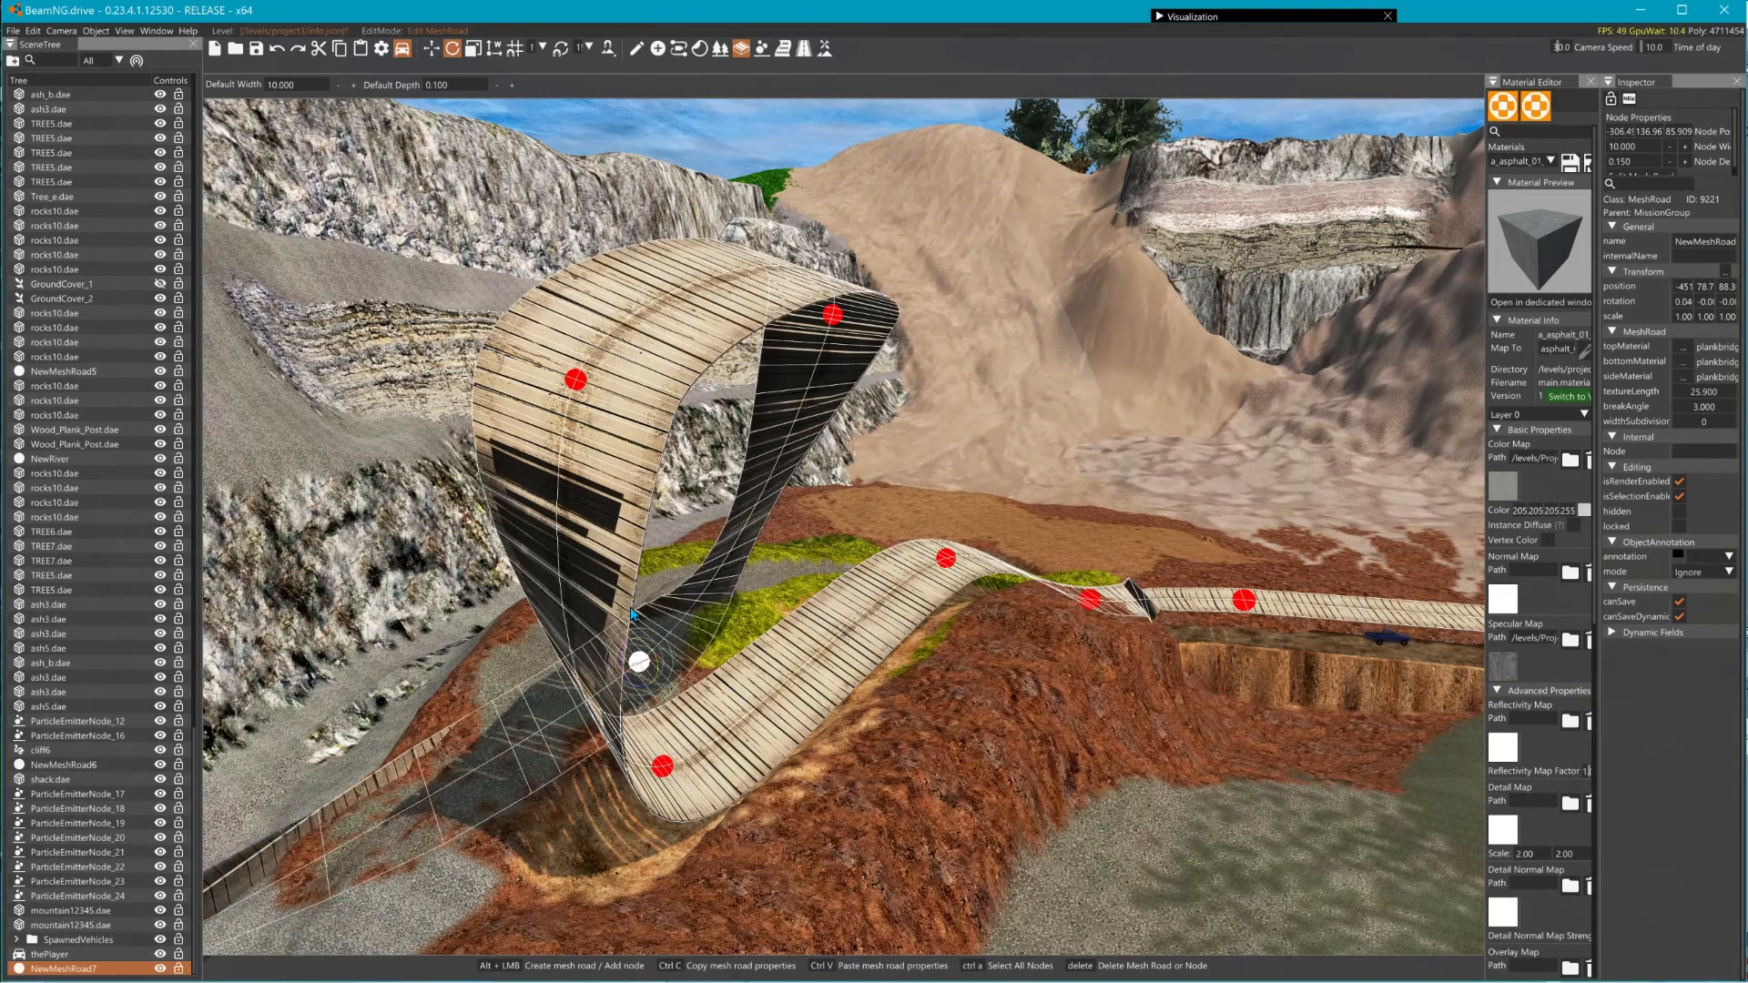
pyautogui.moveTo(615, 684); pyautogui.dragTo(708, 530)
pyautogui.click(831, 314)
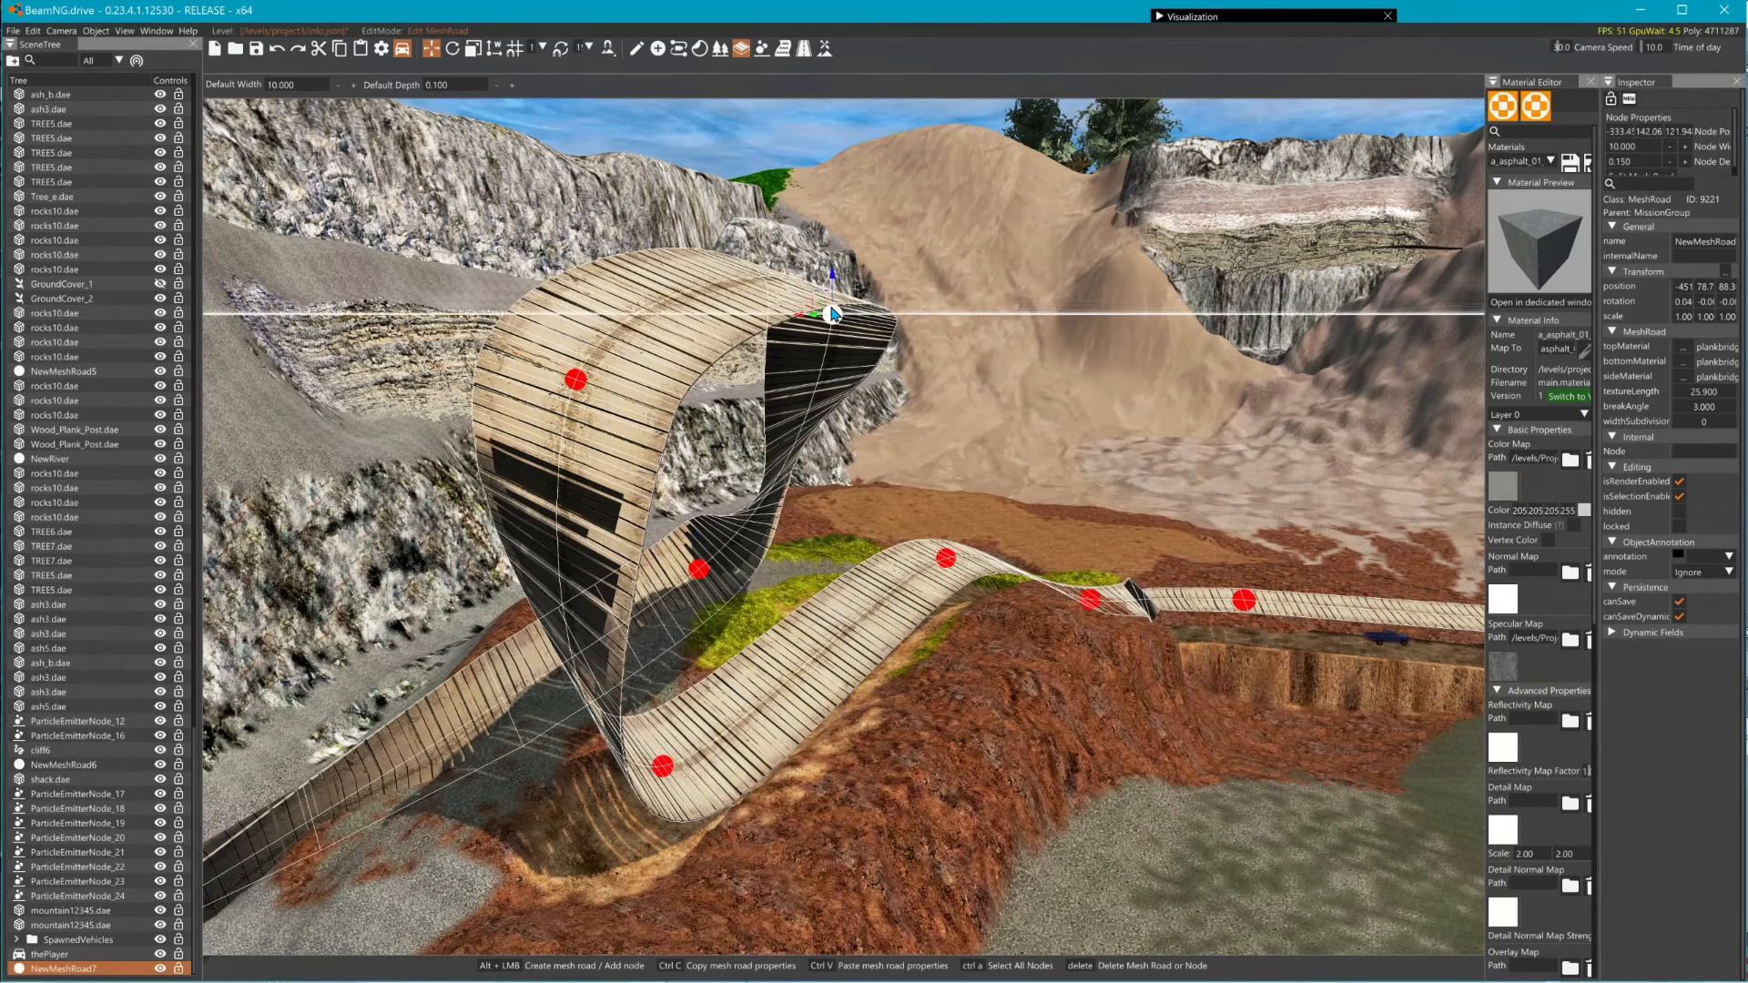
pyautogui.moveTo(836, 297); pyautogui.dragTo(817, 240)
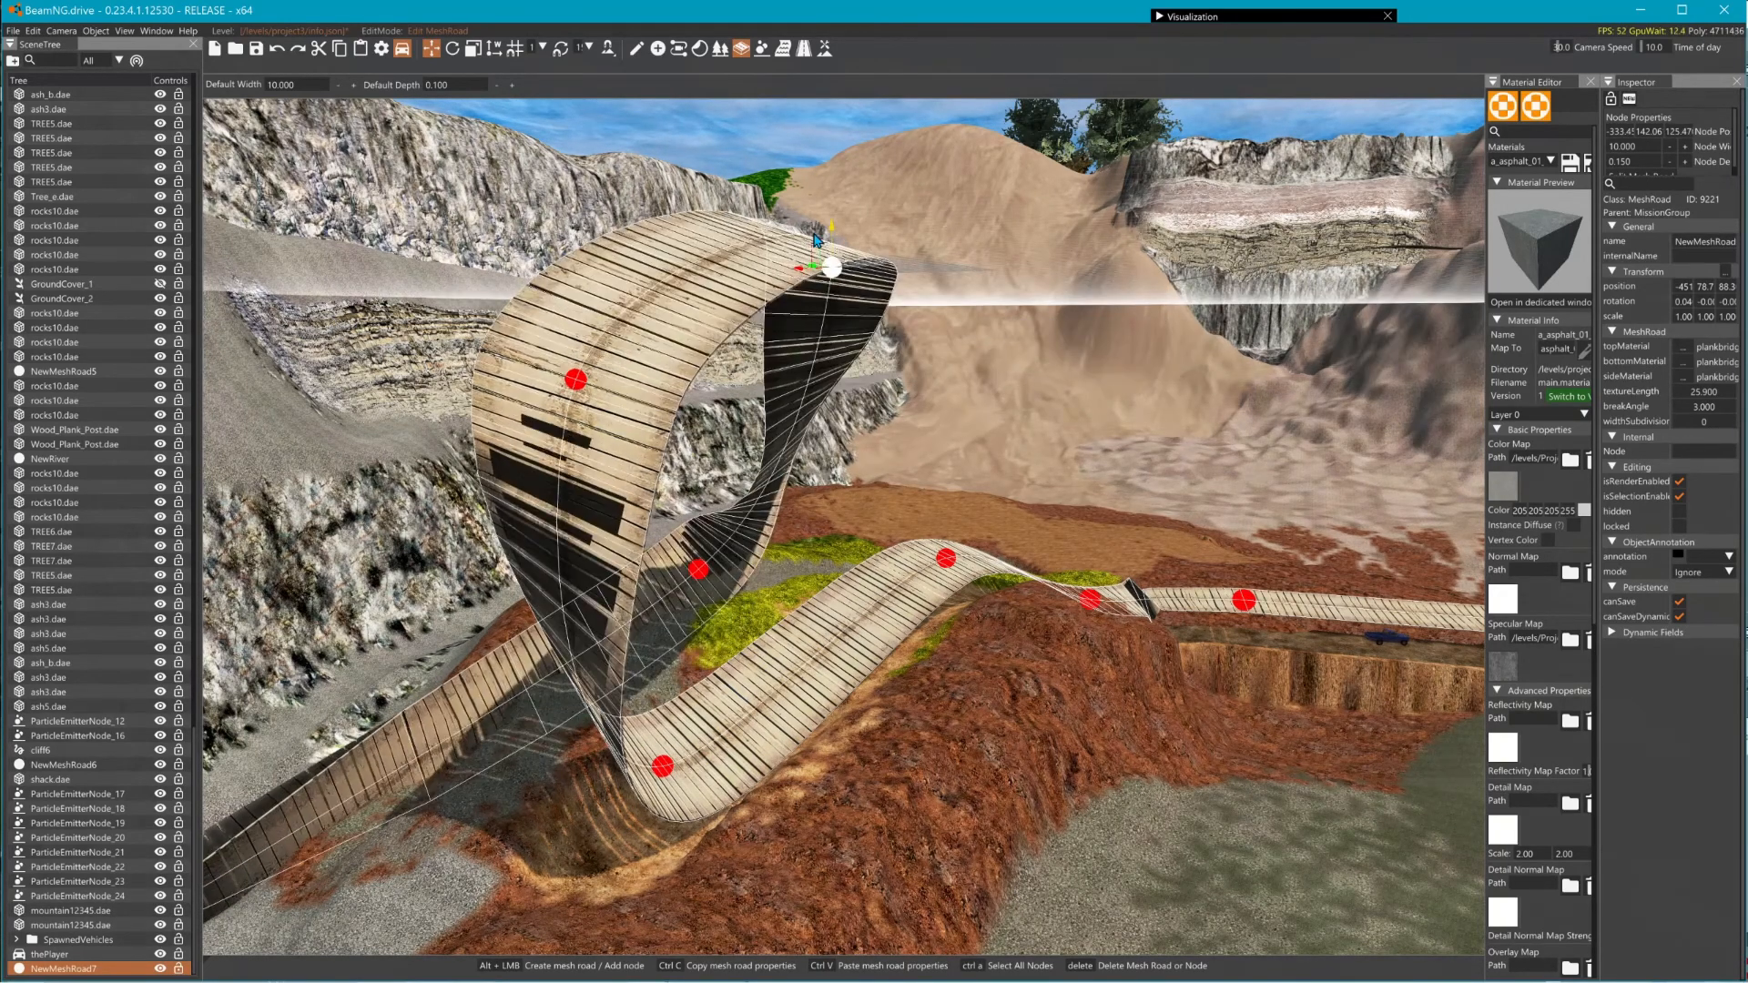
# - Add a node on the loop's descending side, pull the misplaced extra node away from the loop, and move and rotate the new node
pyautogui.click(802, 405)
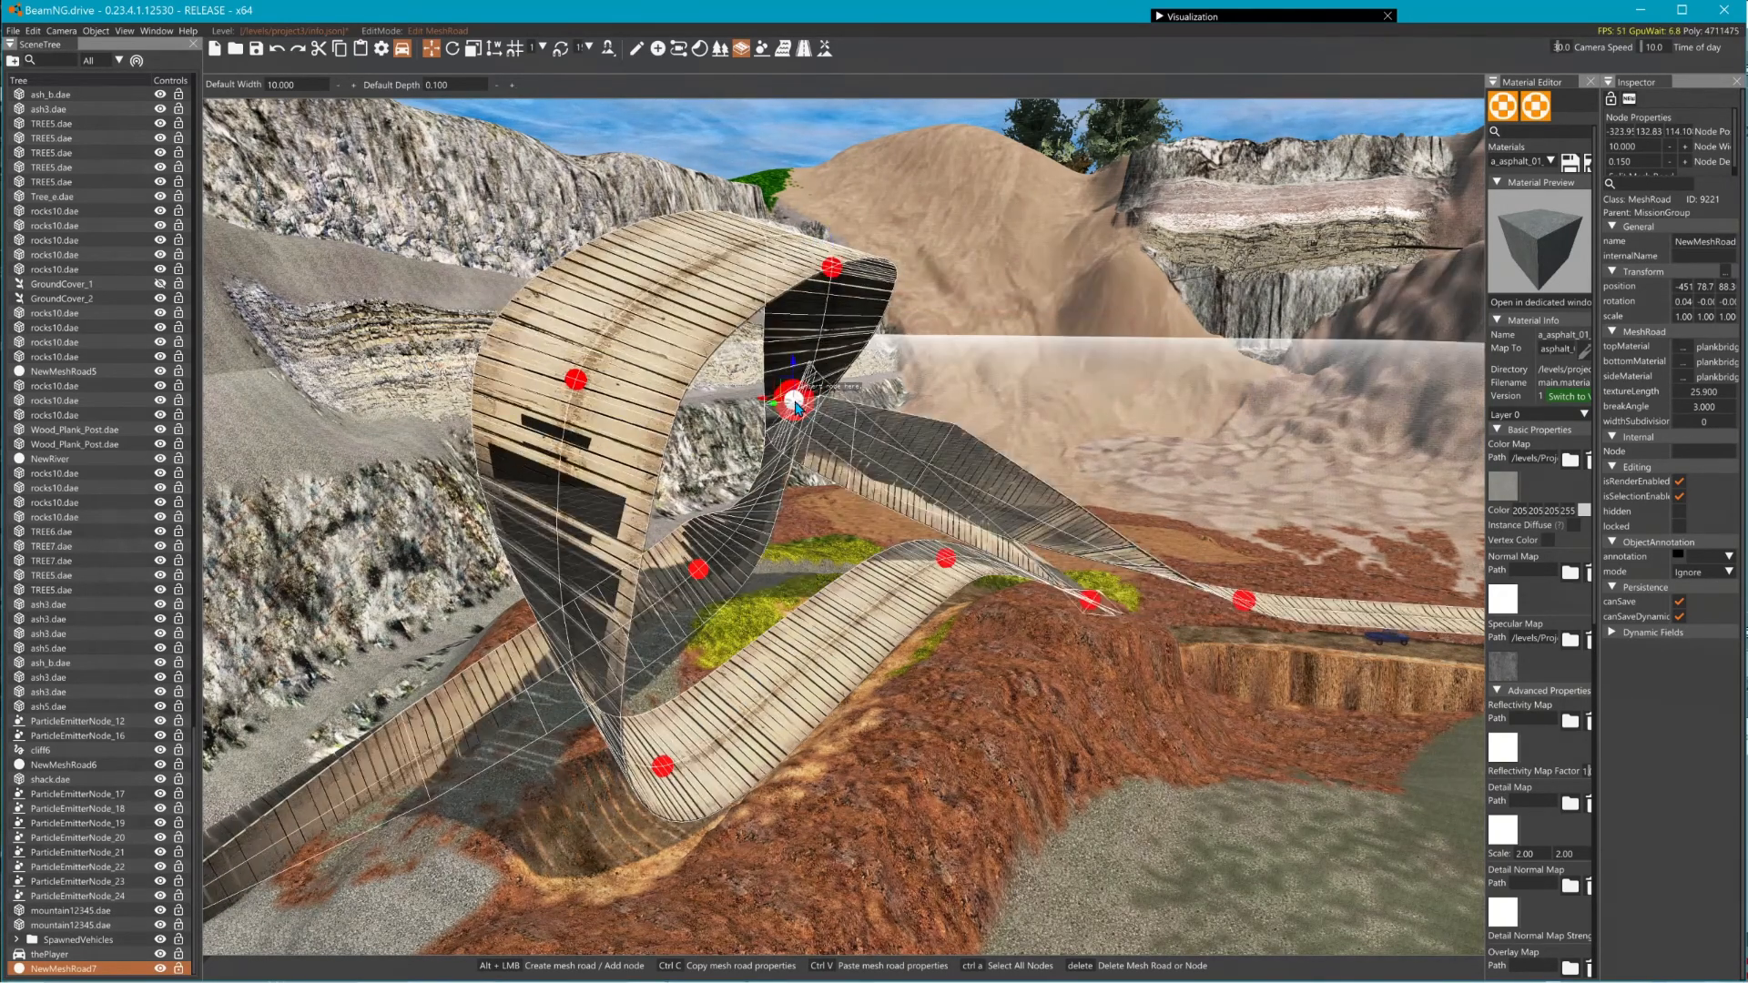
pyautogui.moveTo(797, 411); pyautogui.dragTo(1090, 395)
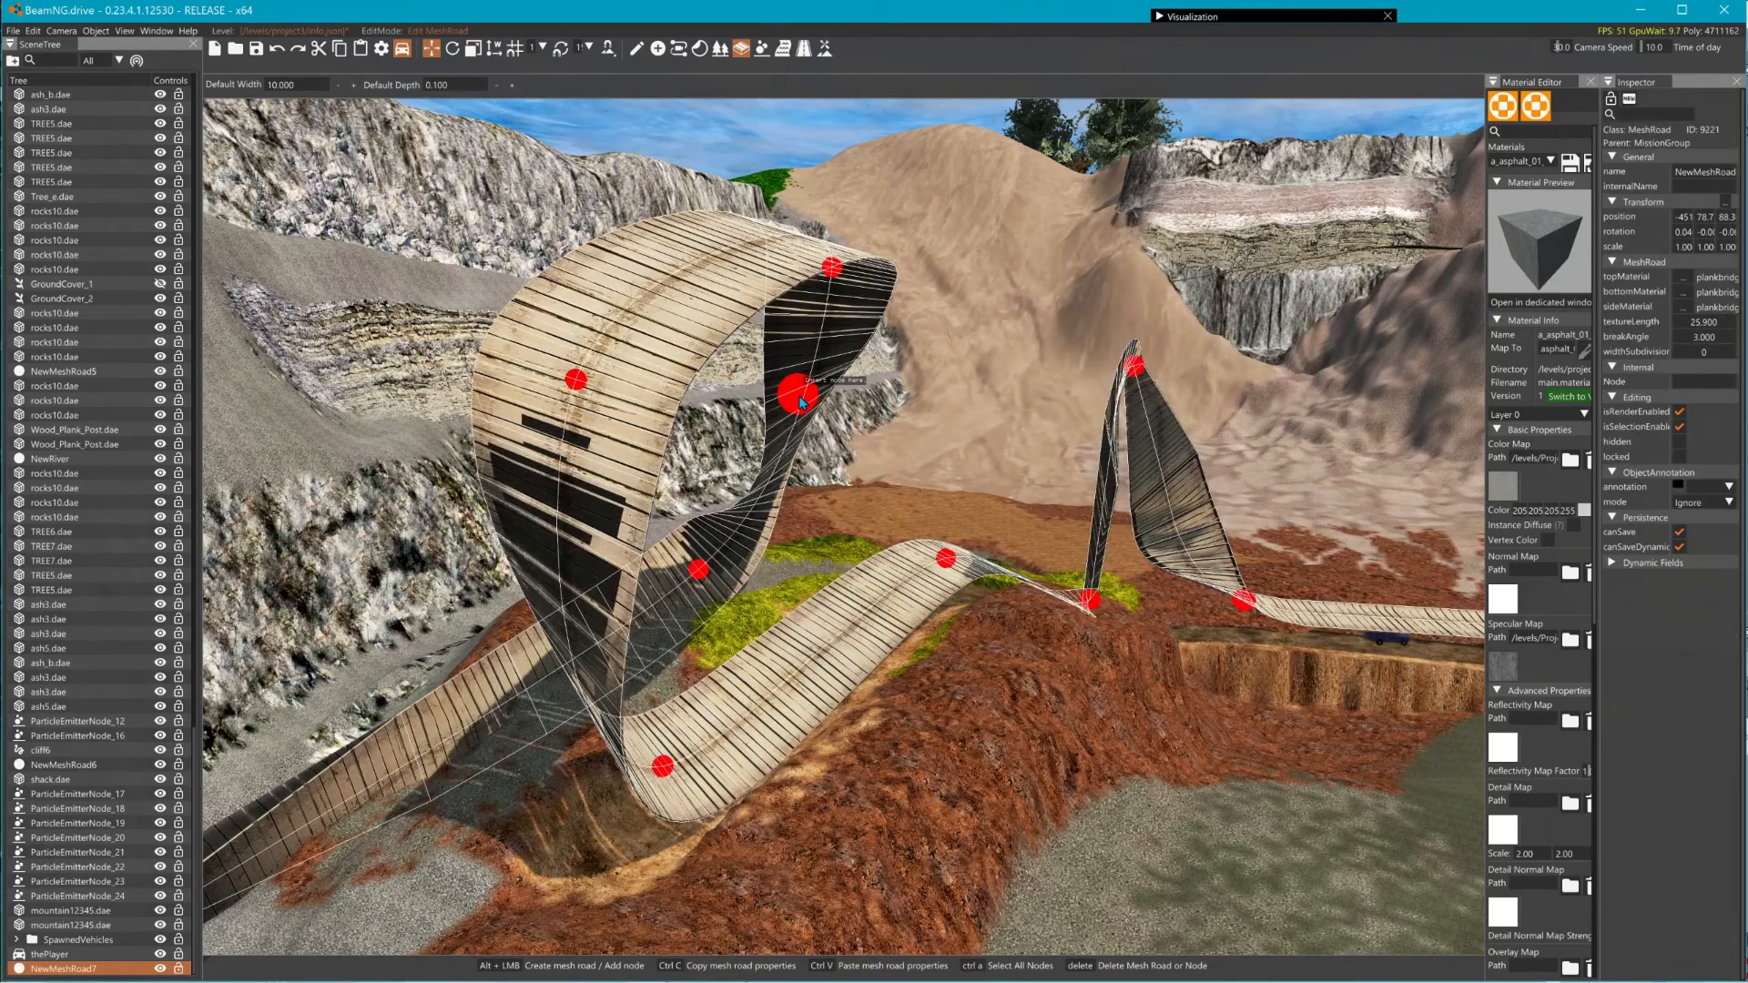
pyautogui.click(800, 396)
pyautogui.moveTo(799, 395); pyautogui.dragTo(744, 524)
pyautogui.press('2')
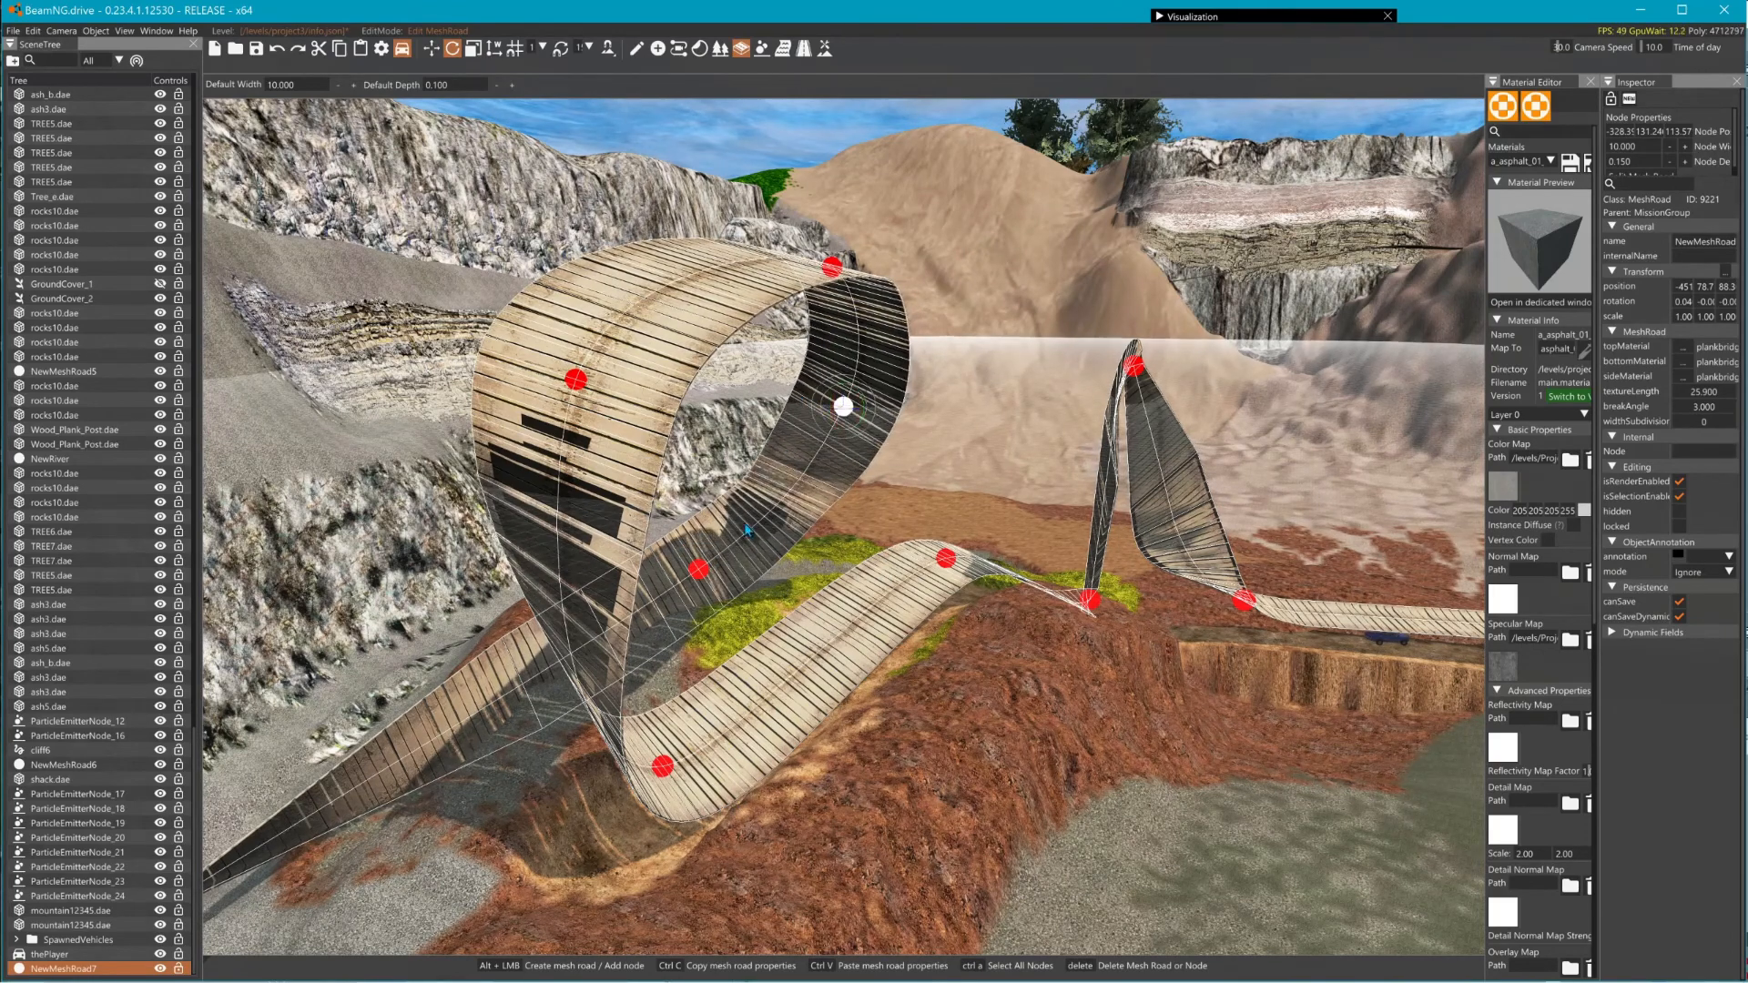
# - Add a node on the exit ramp beyond the plank loop and rotate it to adjust the ramp's tilt
pyautogui.click(483, 715)
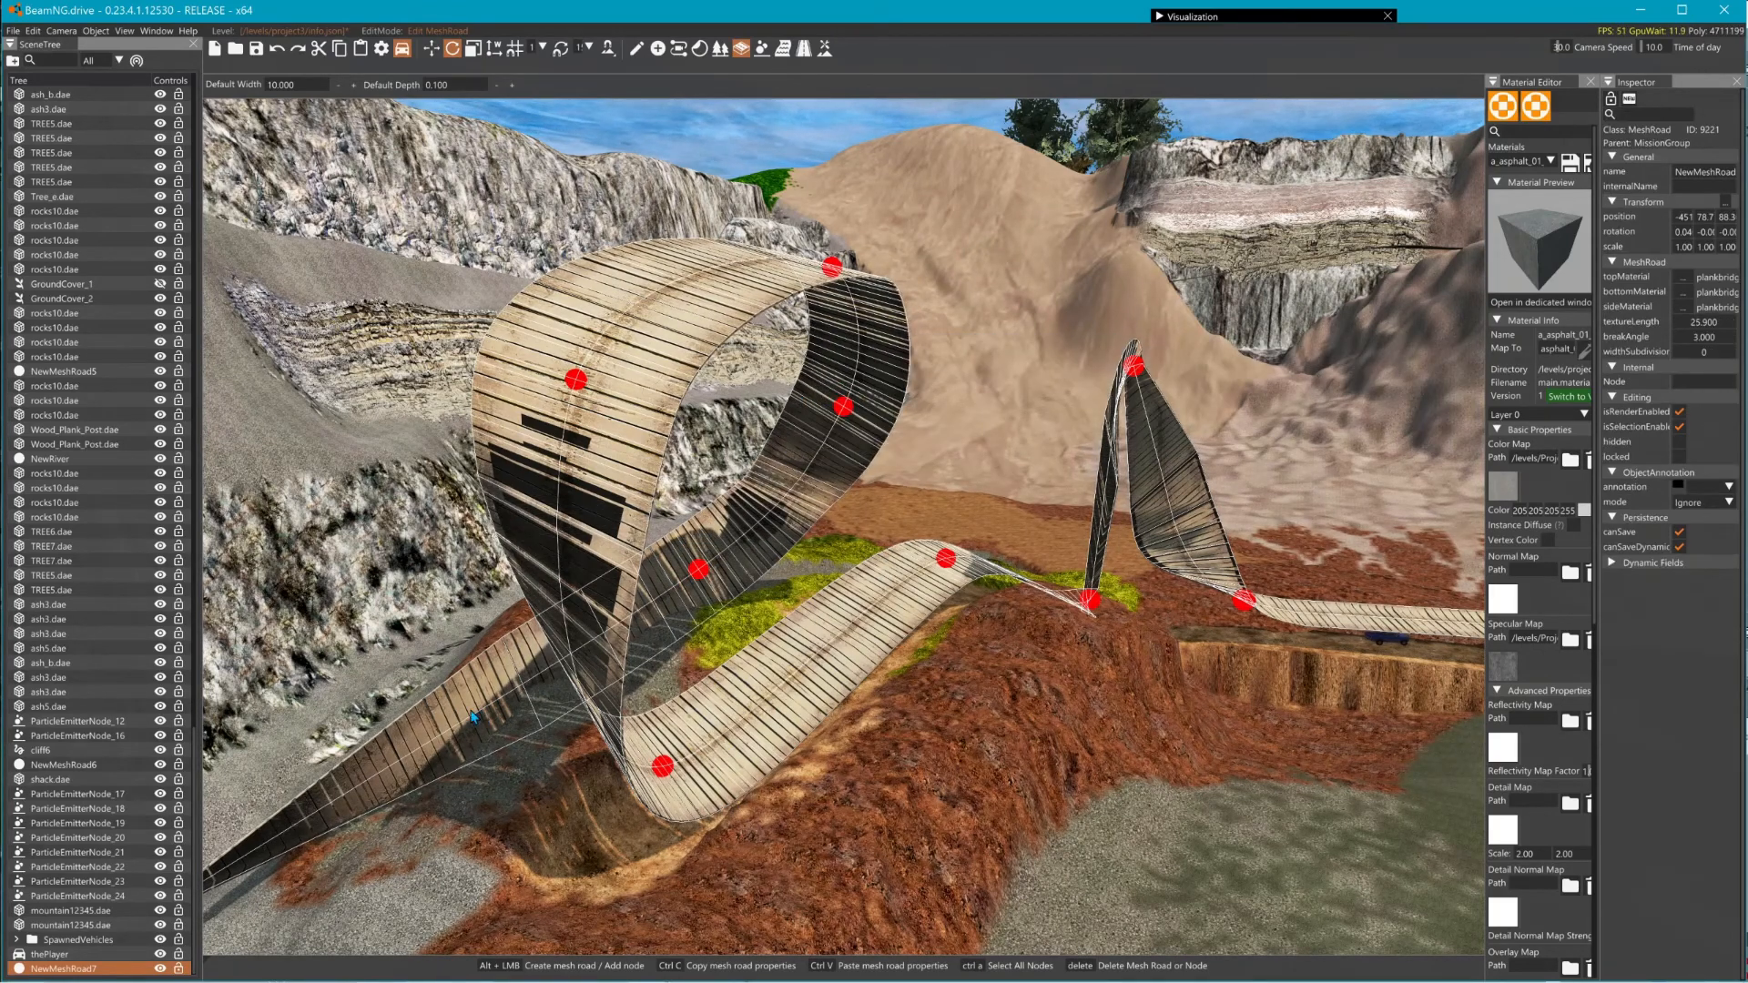
pyautogui.keyDown('alt'); pyautogui.click(474, 702); pyautogui.keyUp('alt')
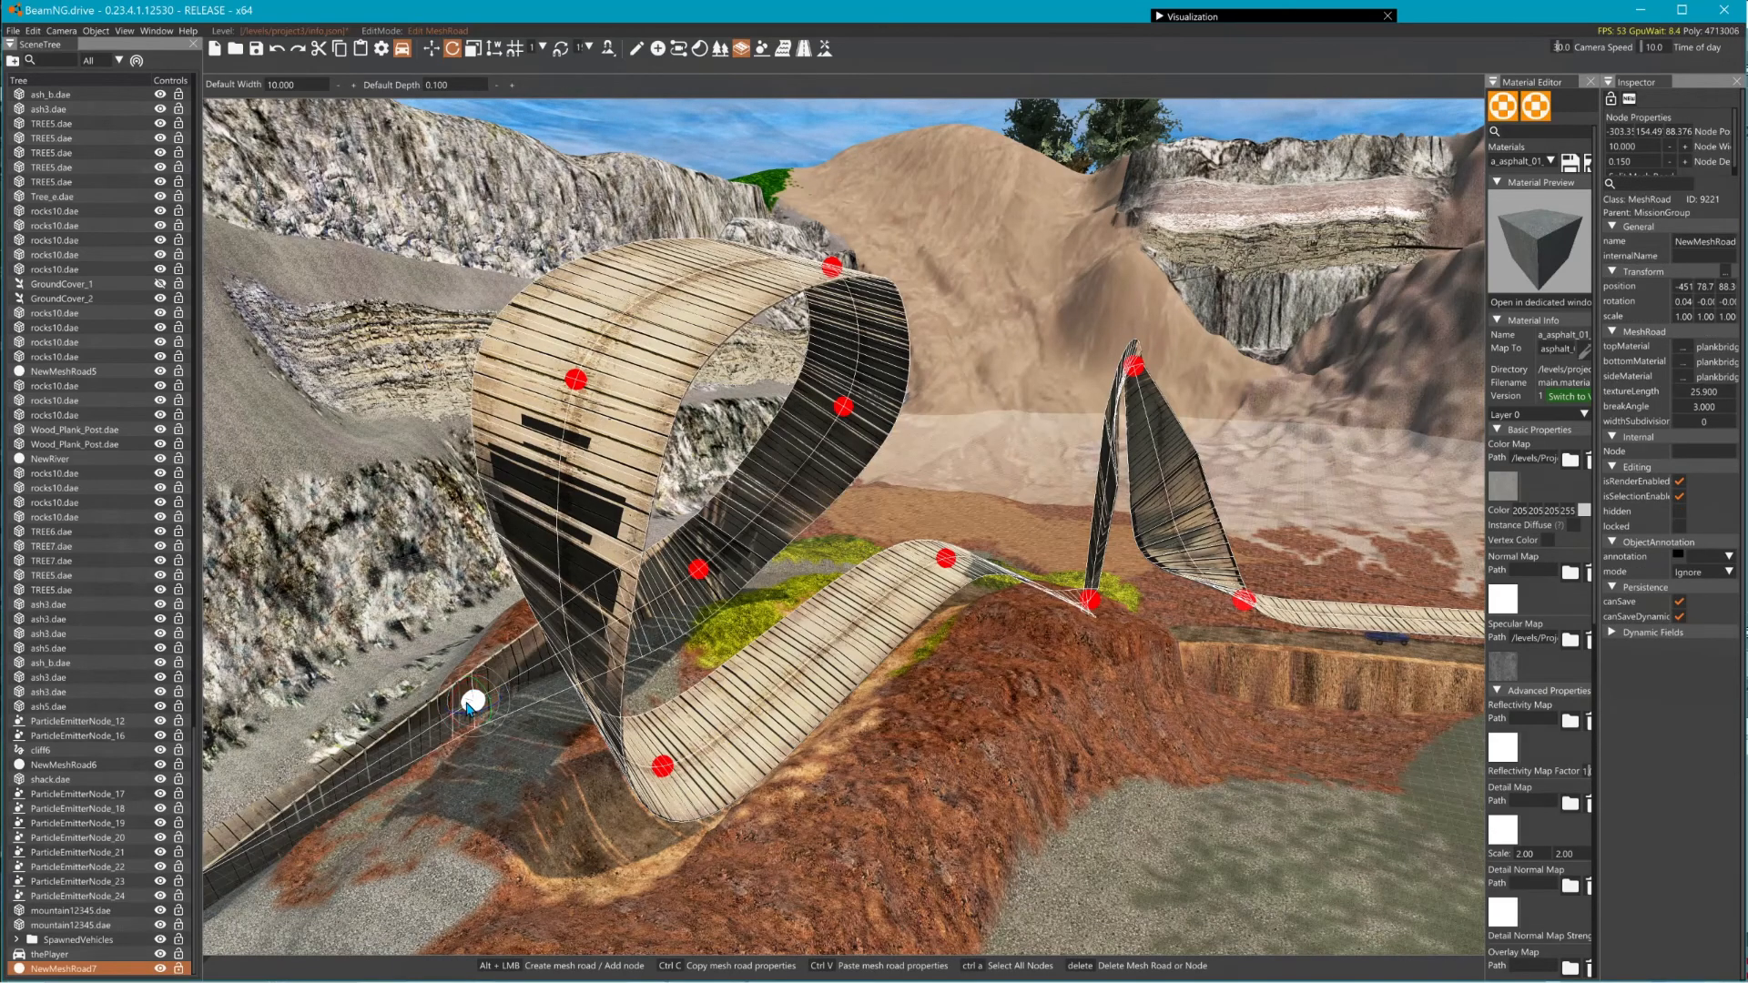
pyautogui.moveTo(487, 692); pyautogui.dragTo(478, 684)
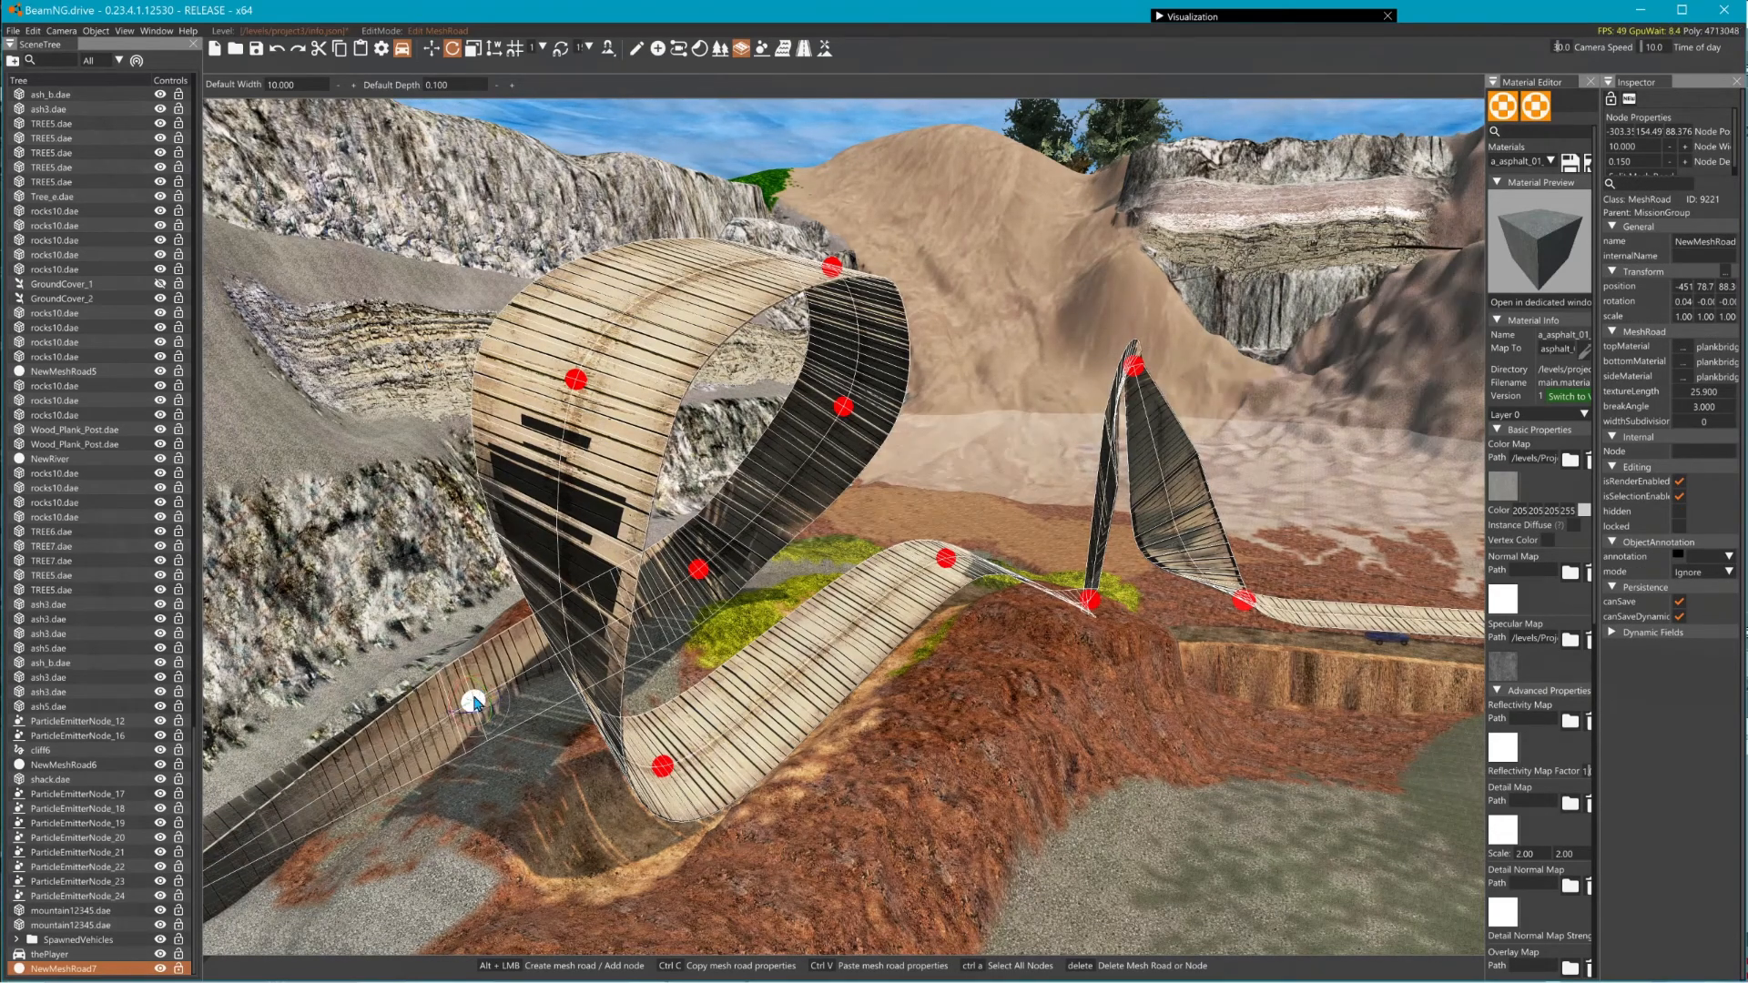
pyautogui.click(348, 774)
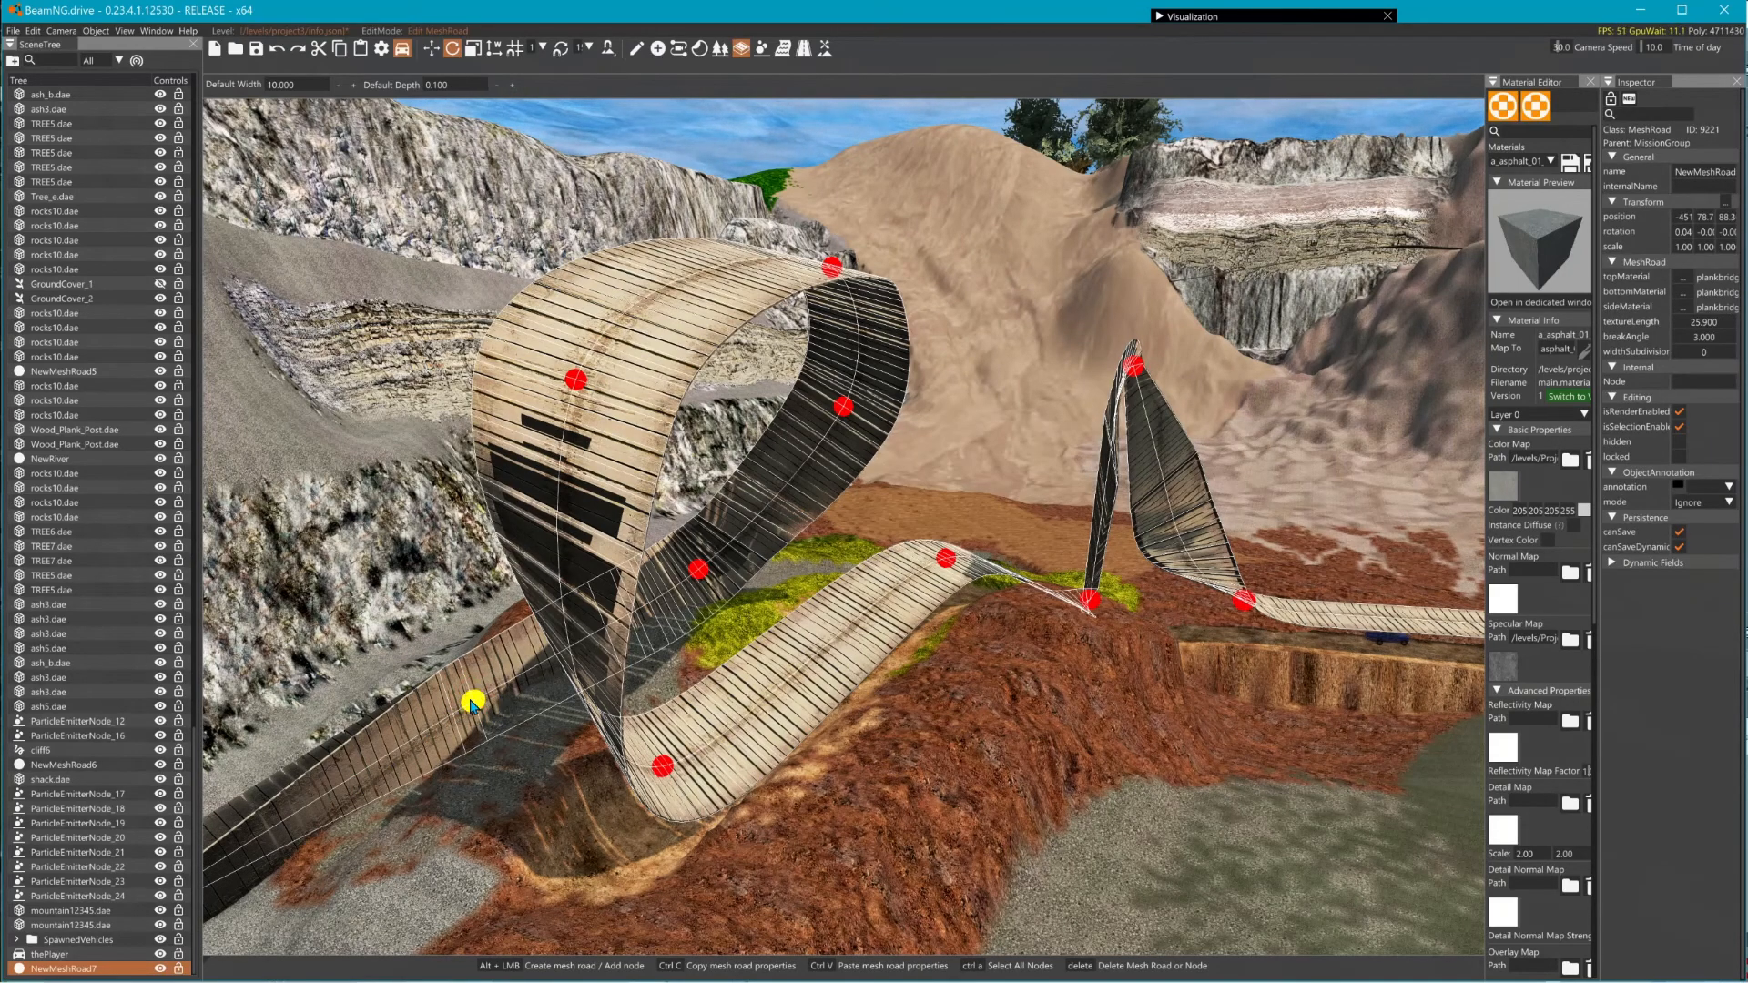
pyautogui.click(335, 785)
pyautogui.hotkey('ctrl', 'z')
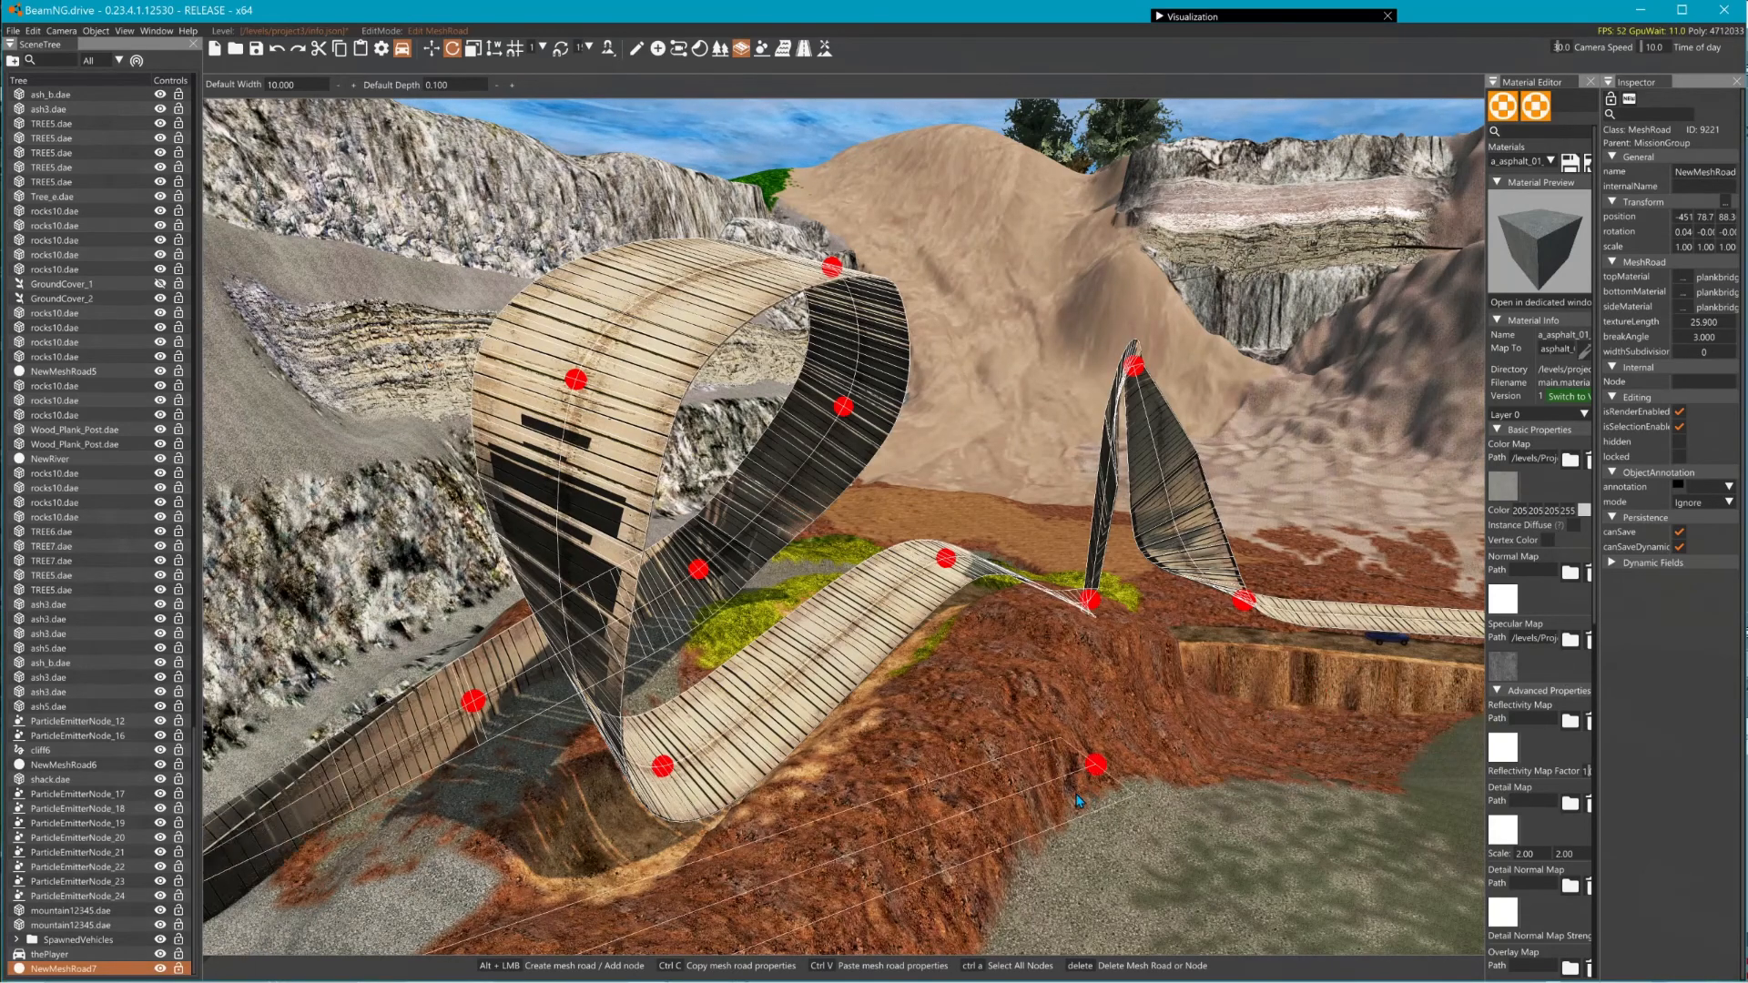
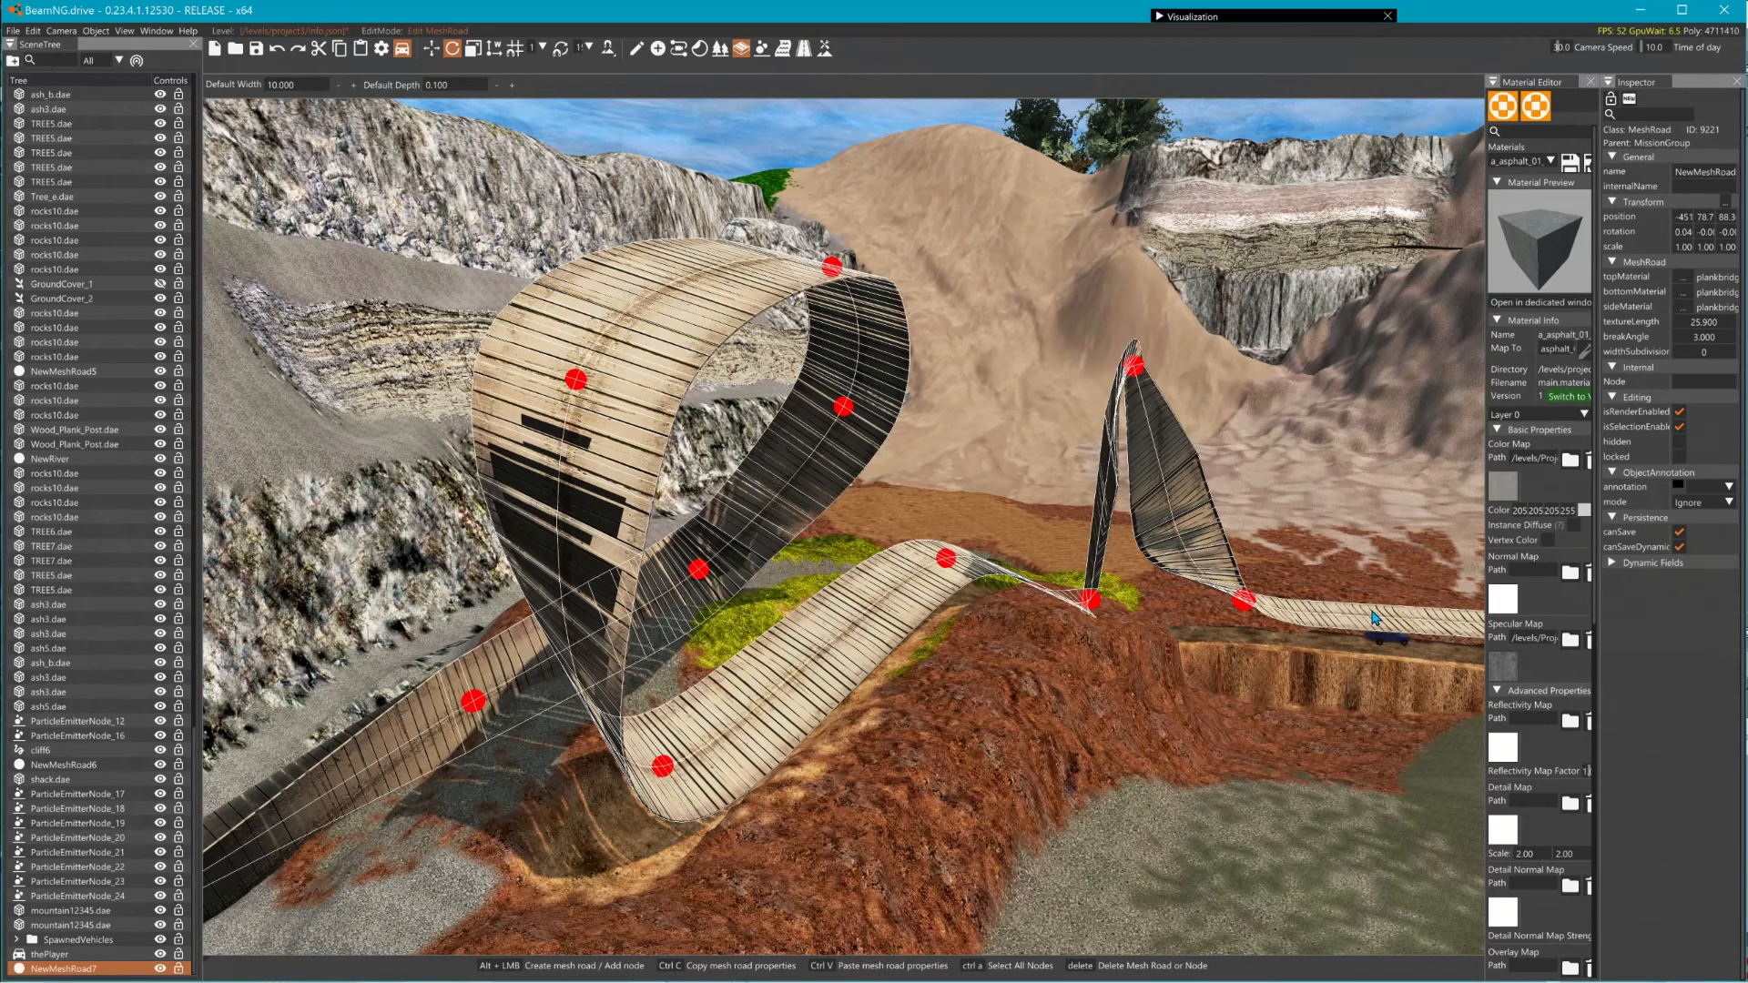
pyautogui.click(706, 275)
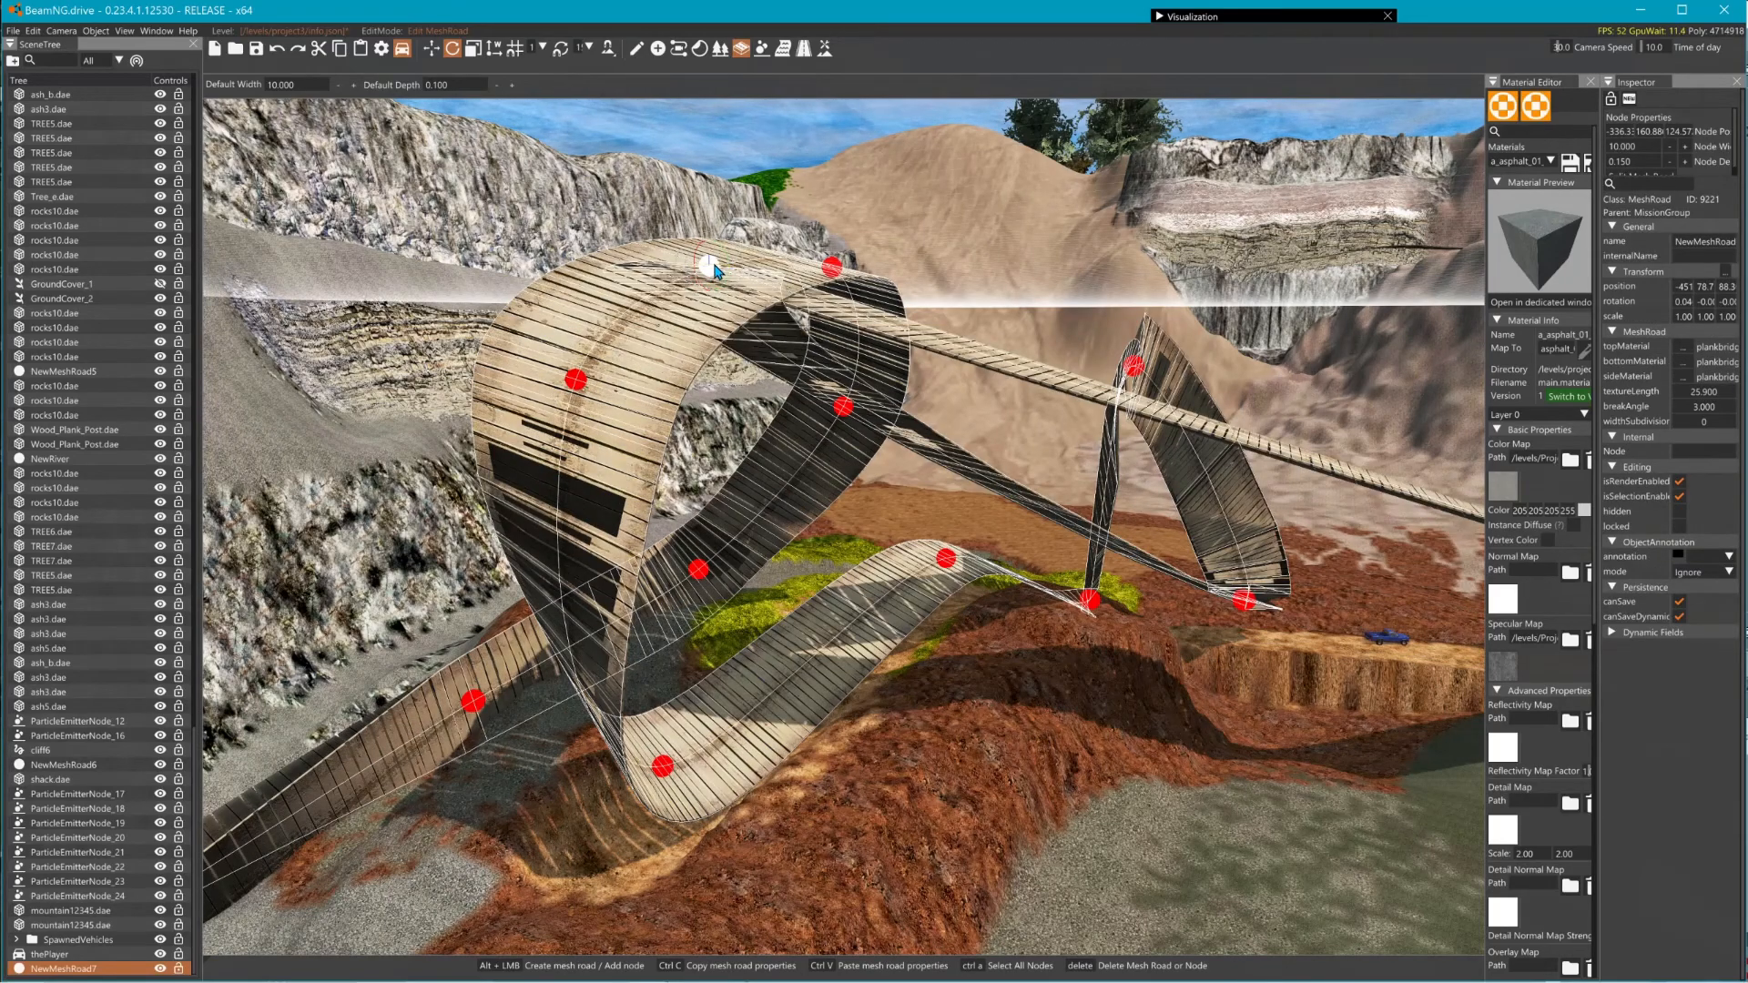
pyautogui.hotkey('ctrl', 'z')
# - Move the loop's descending-side node outward and shift its top node sideways to round out the curve
pyautogui.moveTo(837, 367); pyautogui.dragTo(1333, 296, button='right')
pyautogui.press('w')
pyautogui.press('w')
pyautogui.press('s')
pyautogui.press('a')
pyautogui.click(873, 376)
pyautogui.press('a')
pyautogui.moveTo(906, 392); pyautogui.dragTo(971, 385, button='right')
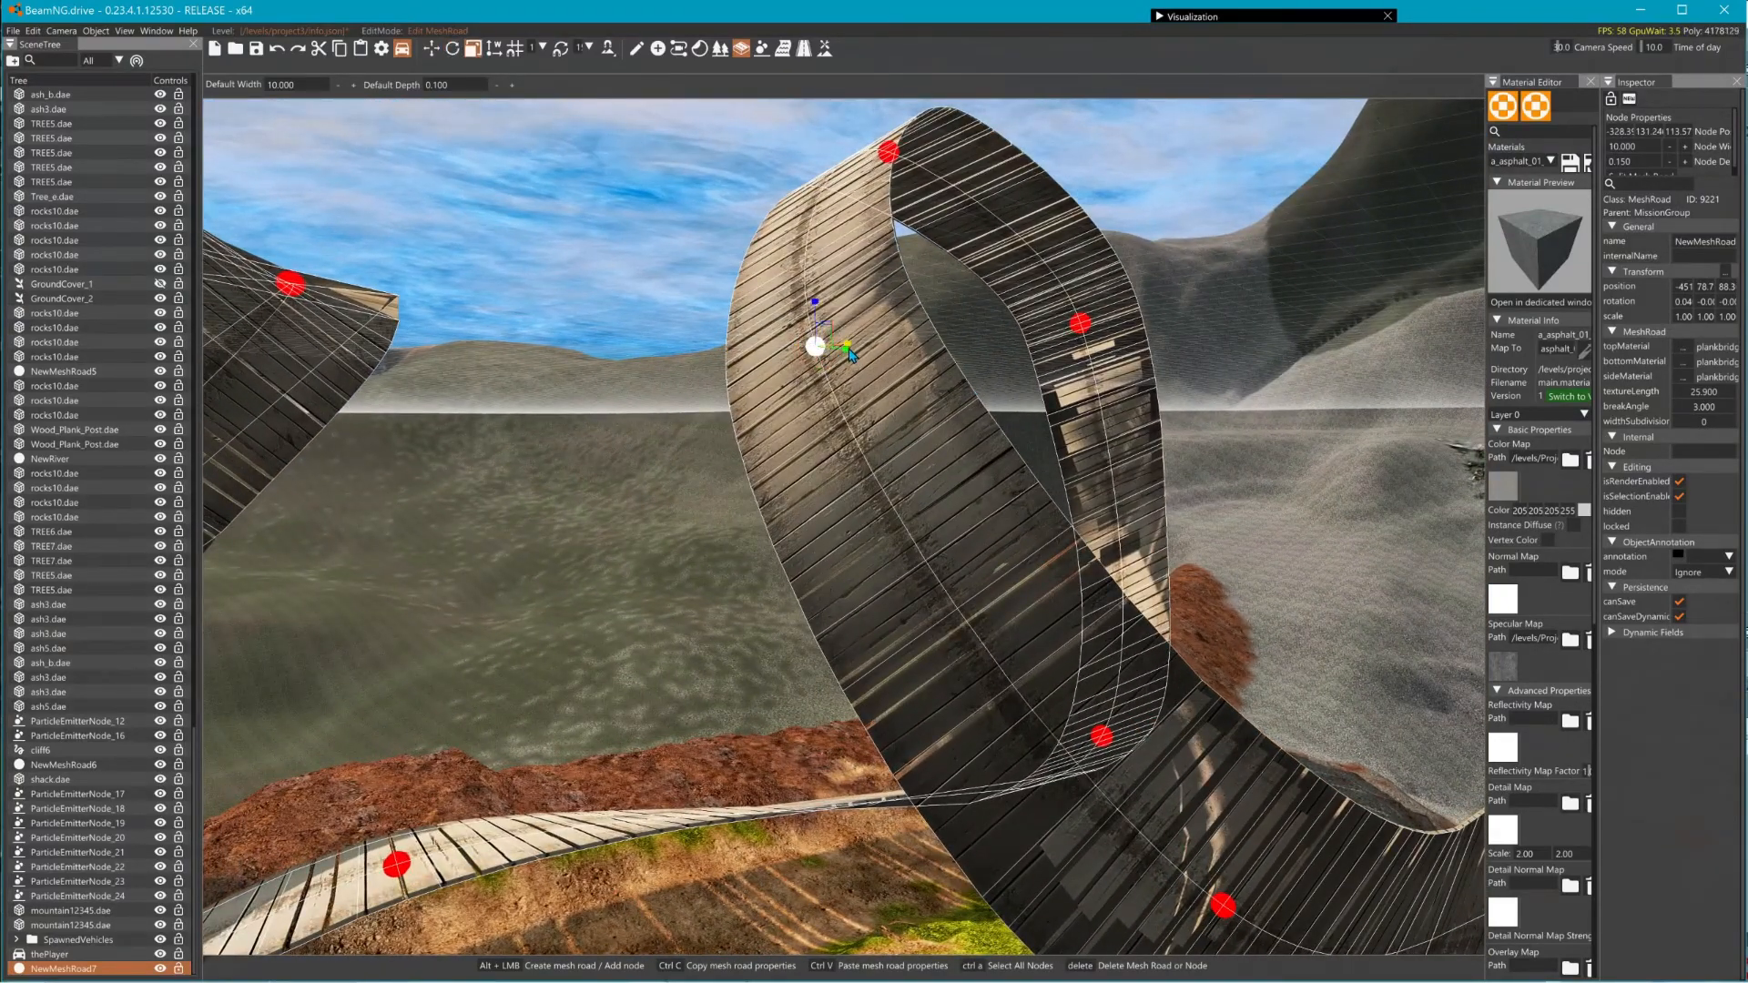
pyautogui.moveTo(846, 356); pyautogui.dragTo(784, 350)
pyautogui.click(890, 152)
pyautogui.moveTo(917, 140); pyautogui.dragTo(979, 123)
# - Move the loop's climbing-side upper node outward to an X position of about -332.7
pyautogui.click(1089, 326)
pyautogui.click(1089, 326)
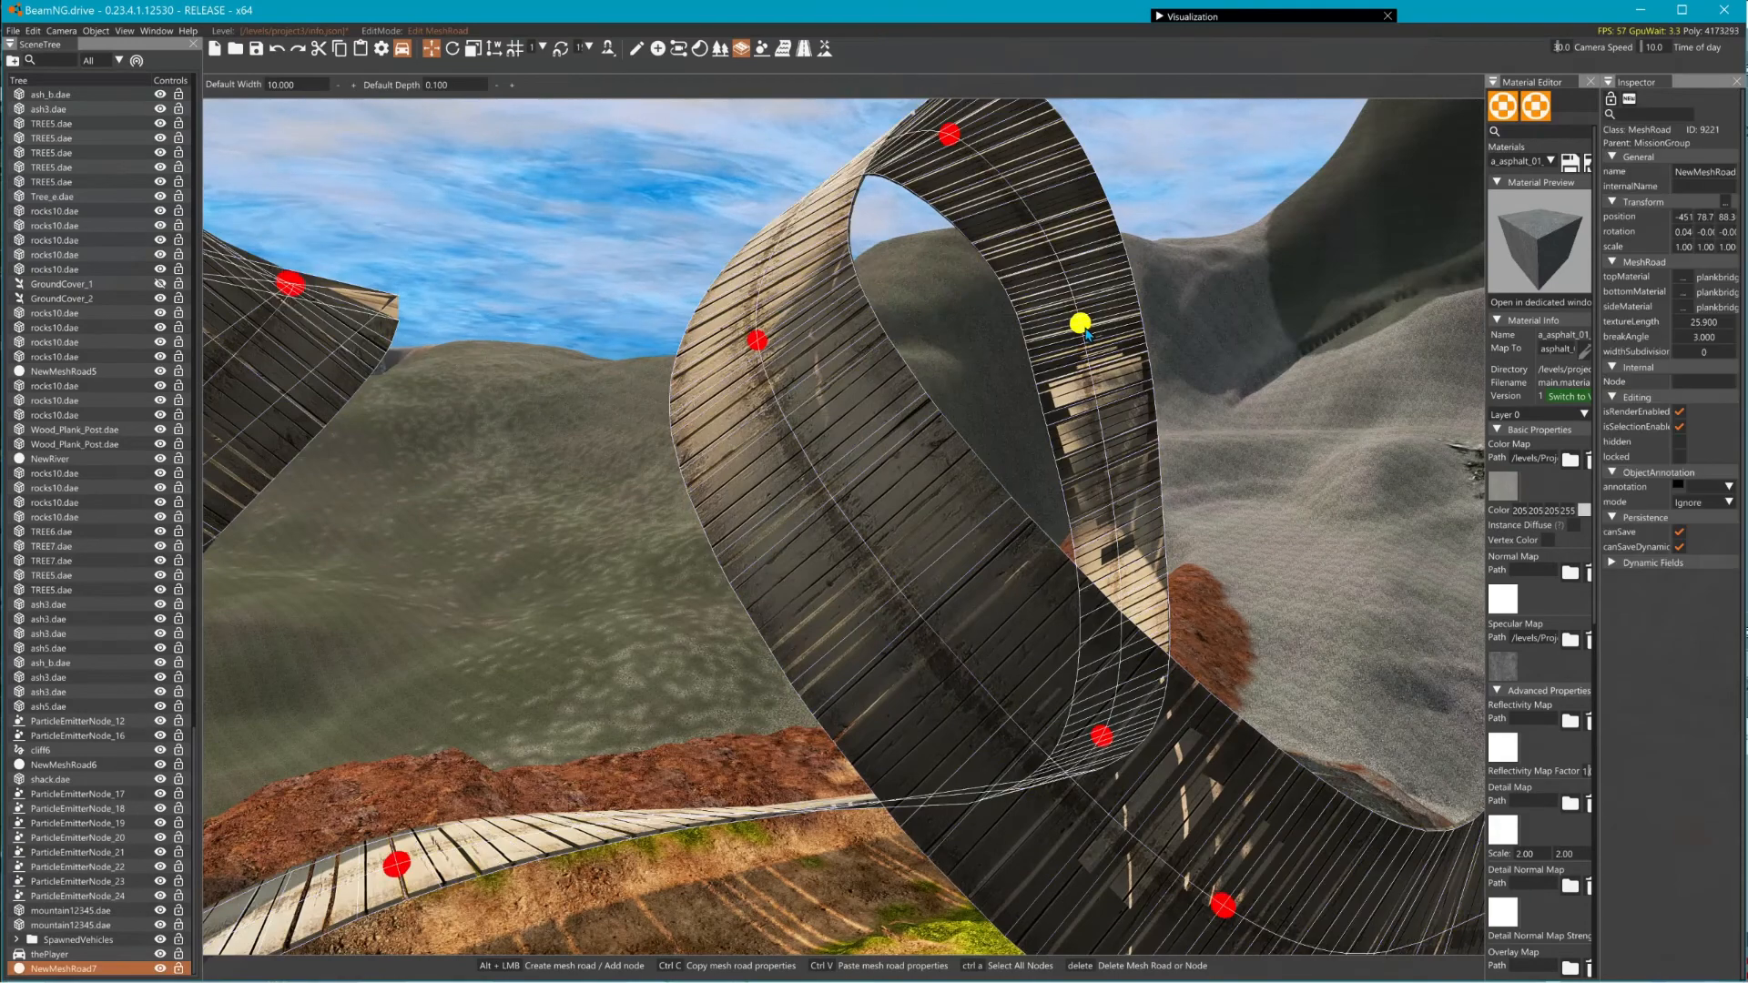
pyautogui.click(1079, 322)
pyautogui.moveTo(1116, 325); pyautogui.dragTo(1166, 363)
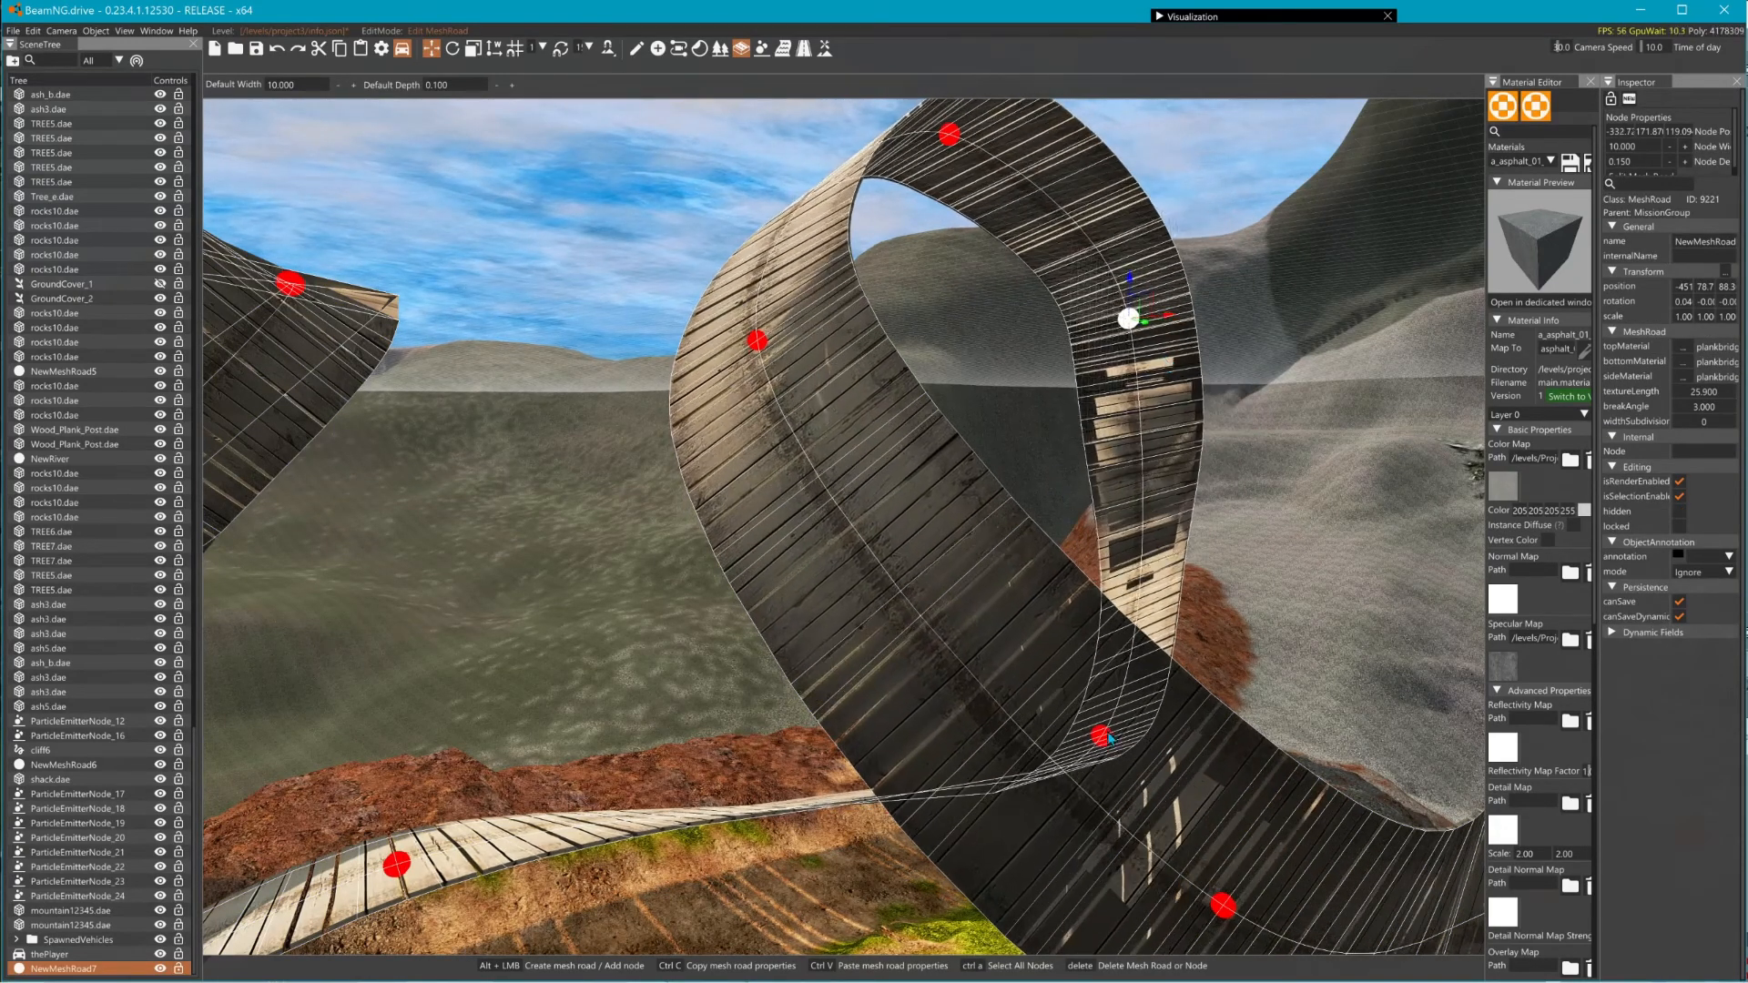
# - Add a node low on the loop's climbing side and move it outward to a Y position of about 176.5
pyautogui.click(1102, 735)
pyautogui.moveTo(1102, 736); pyautogui.dragTo(1361, 837, button='right')
pyautogui.press('a')
pyautogui.press('a')
pyautogui.press('w')
pyautogui.moveTo(1093, 815); pyautogui.dragTo(1265, 870, button='right')
pyautogui.press('a')
pyautogui.press('s')
pyautogui.keyDown('alt'); pyautogui.click(839, 516); pyautogui.keyUp('alt')
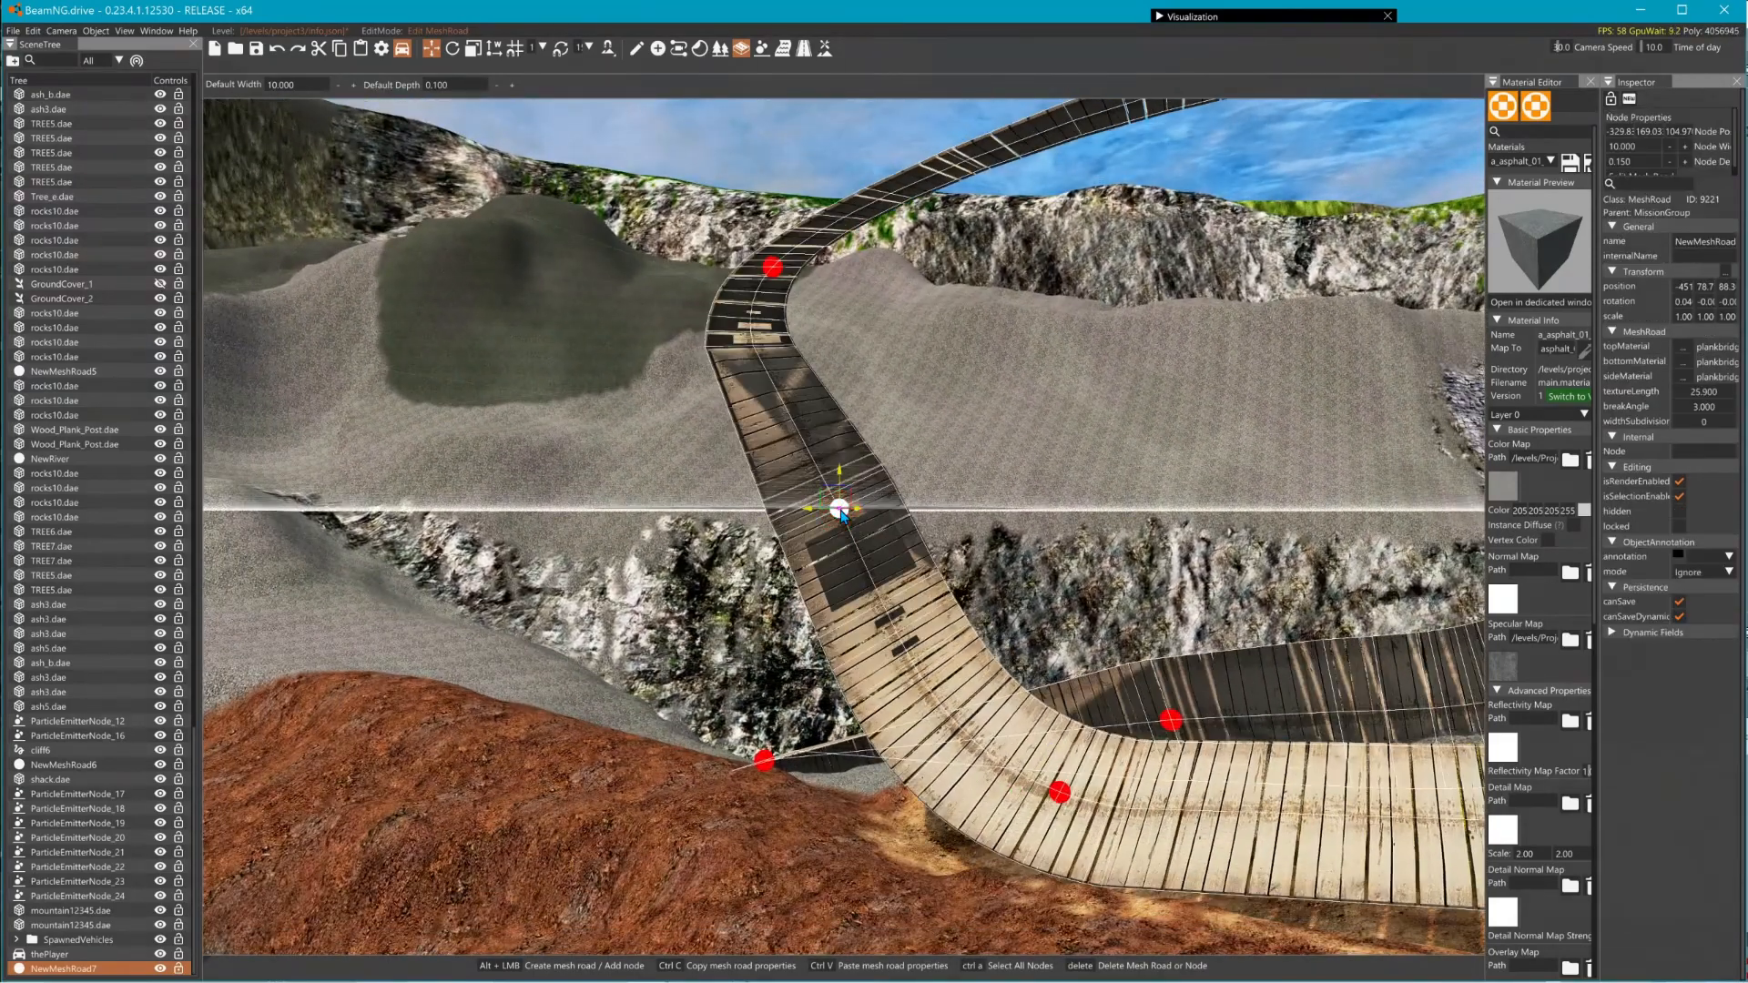
pyautogui.moveTo(859, 511); pyautogui.dragTo(781, 525)
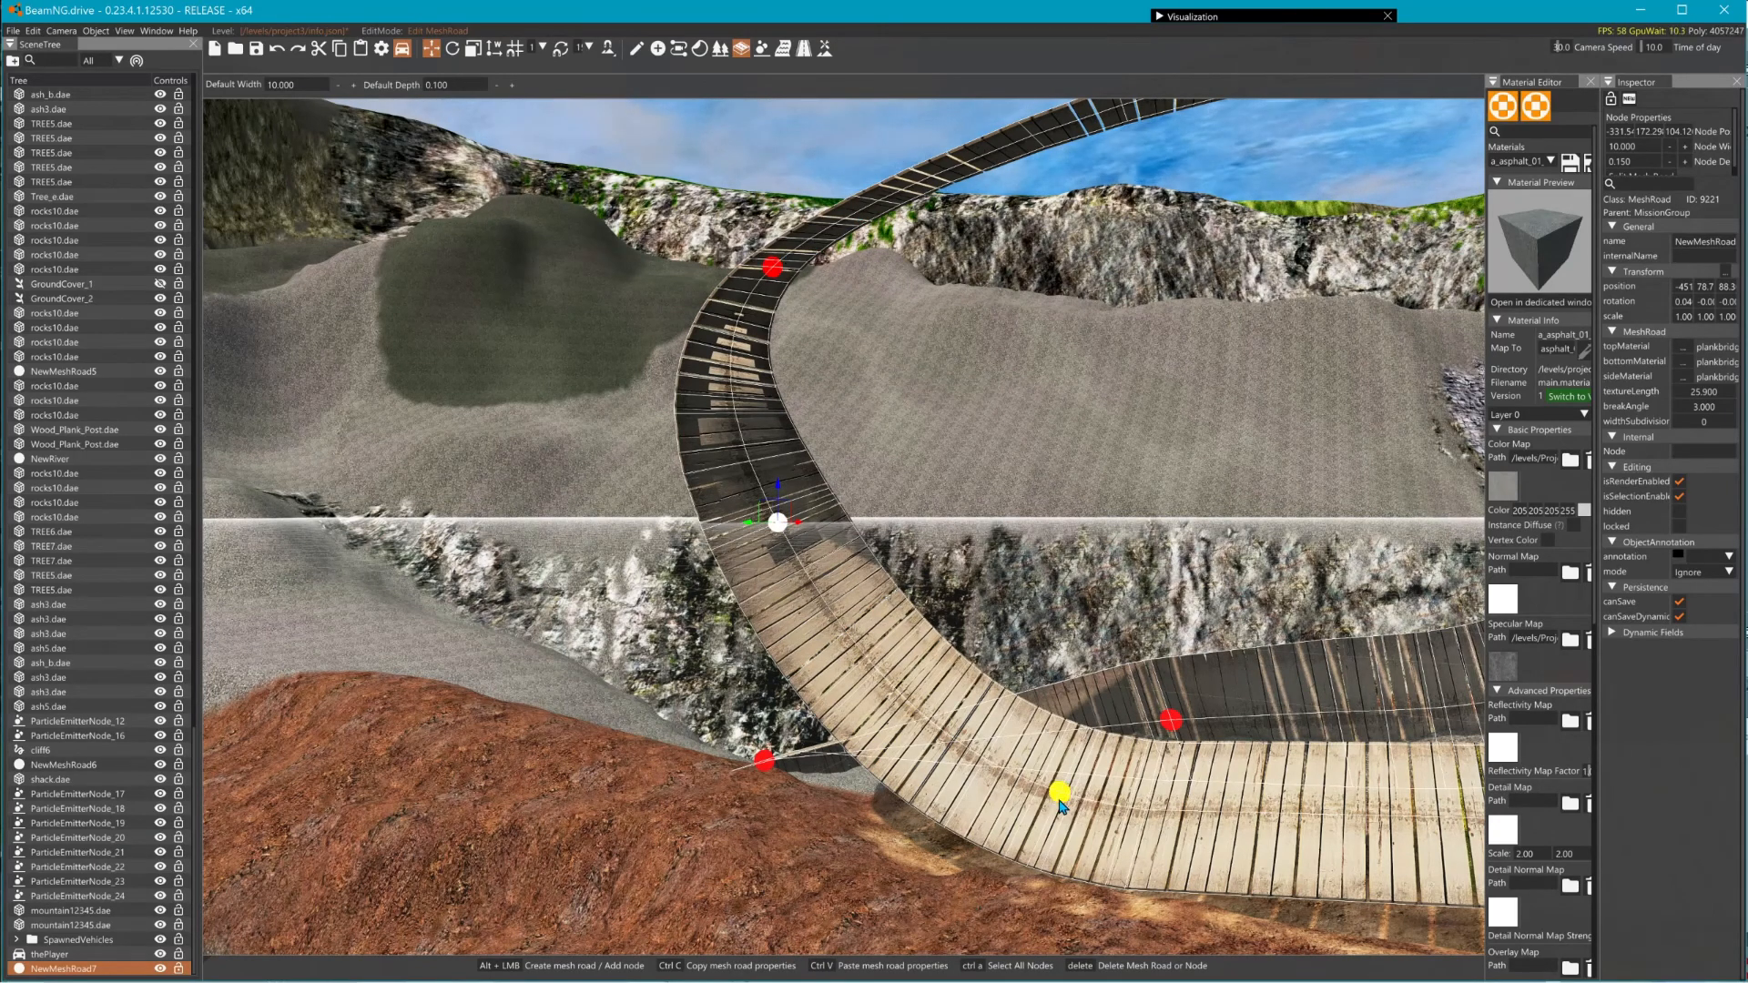
pyautogui.moveTo(749, 526); pyautogui.dragTo(696, 526)
# - Set the plank road's bottom material to a_plank
pyautogui.moveTo(697, 525); pyautogui.dragTo(755, 521, button='right')
pyautogui.press('a')
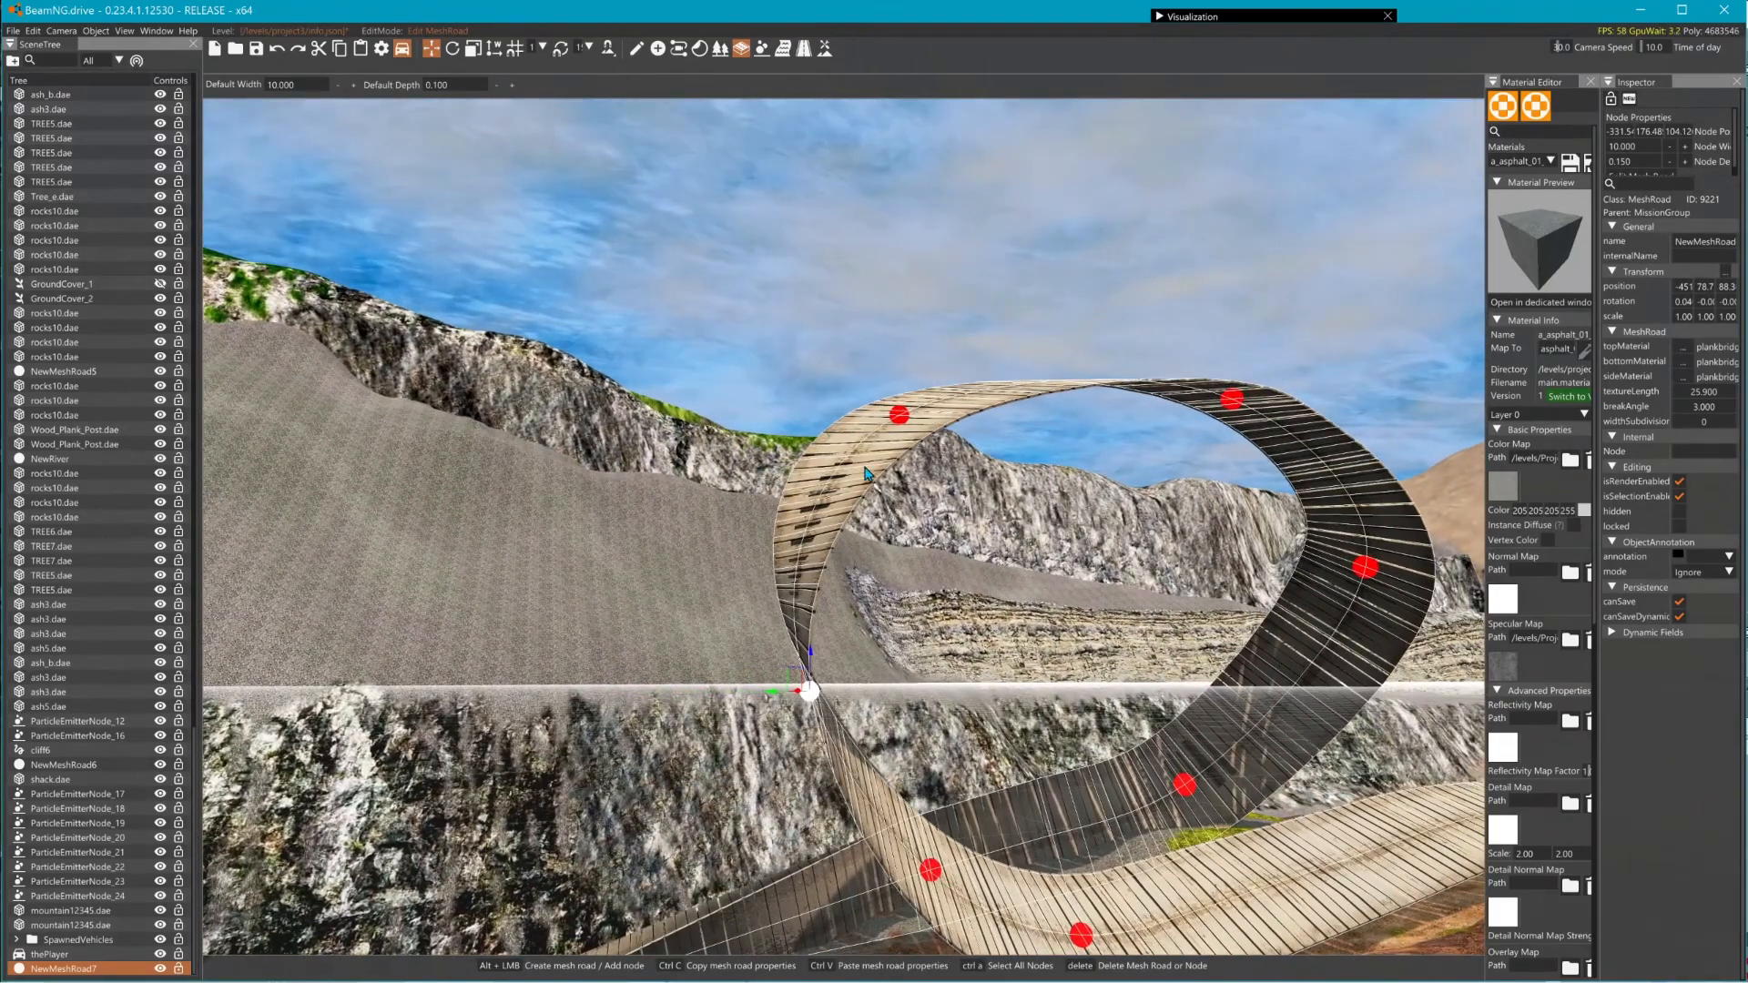
pyautogui.click(755, 520)
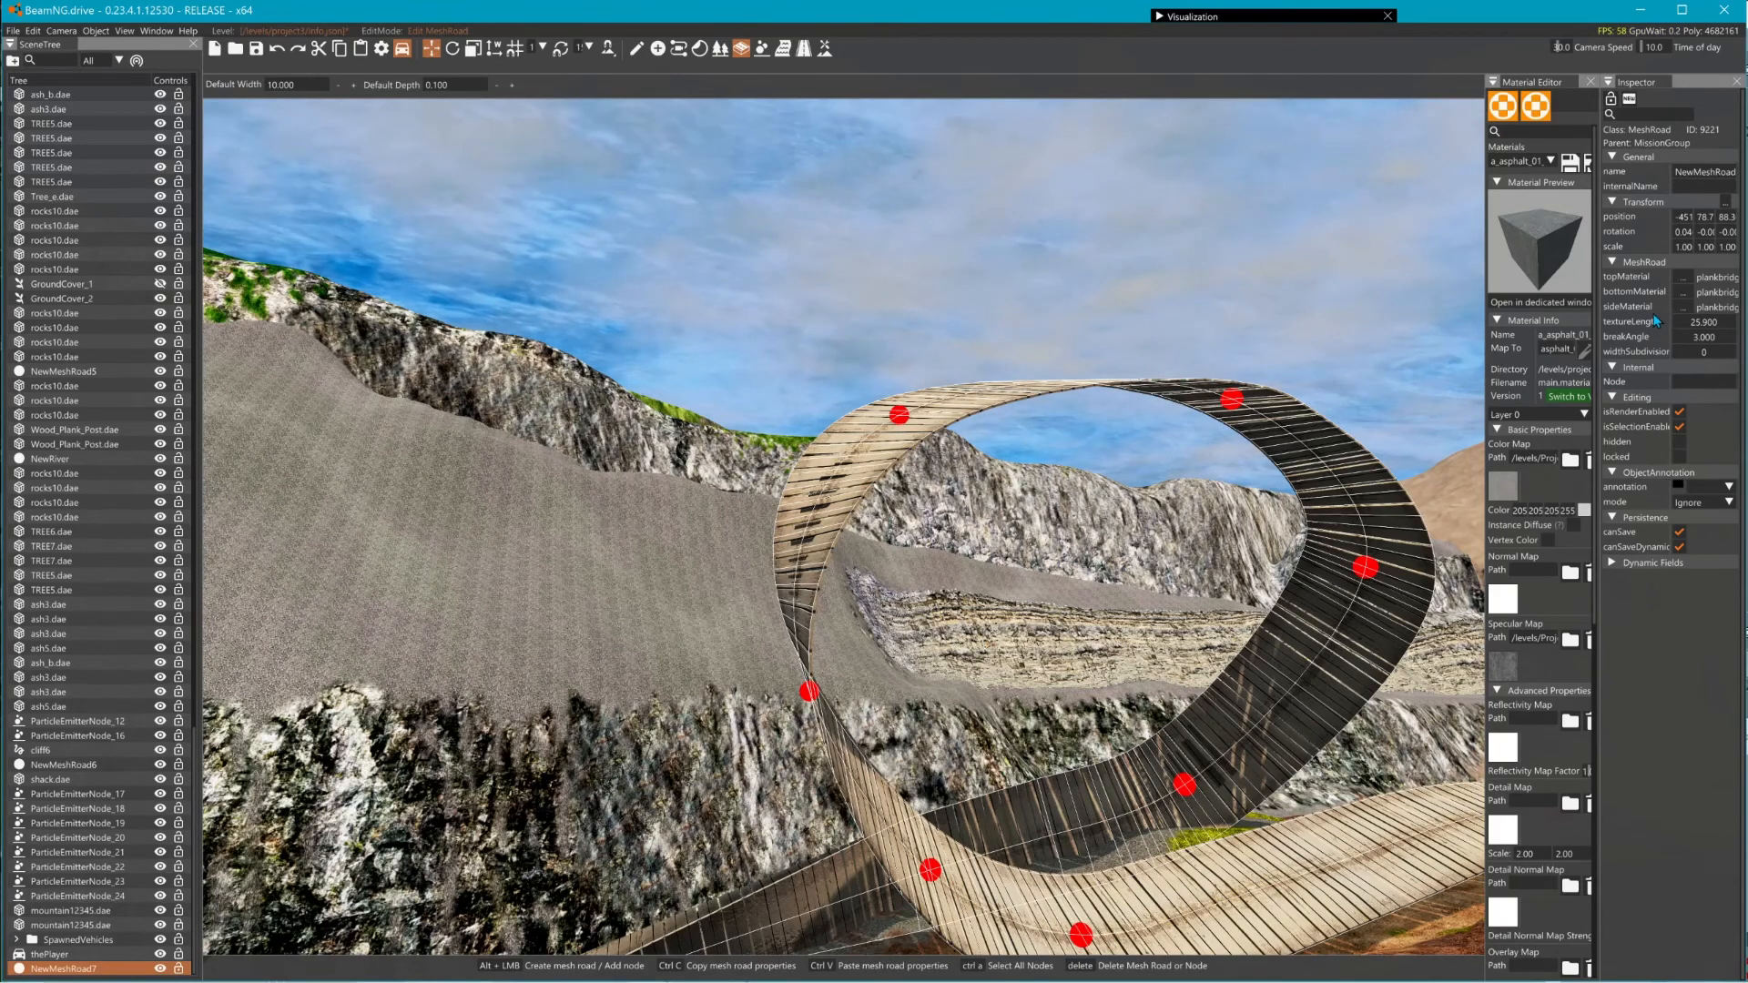
pyautogui.click(1682, 291)
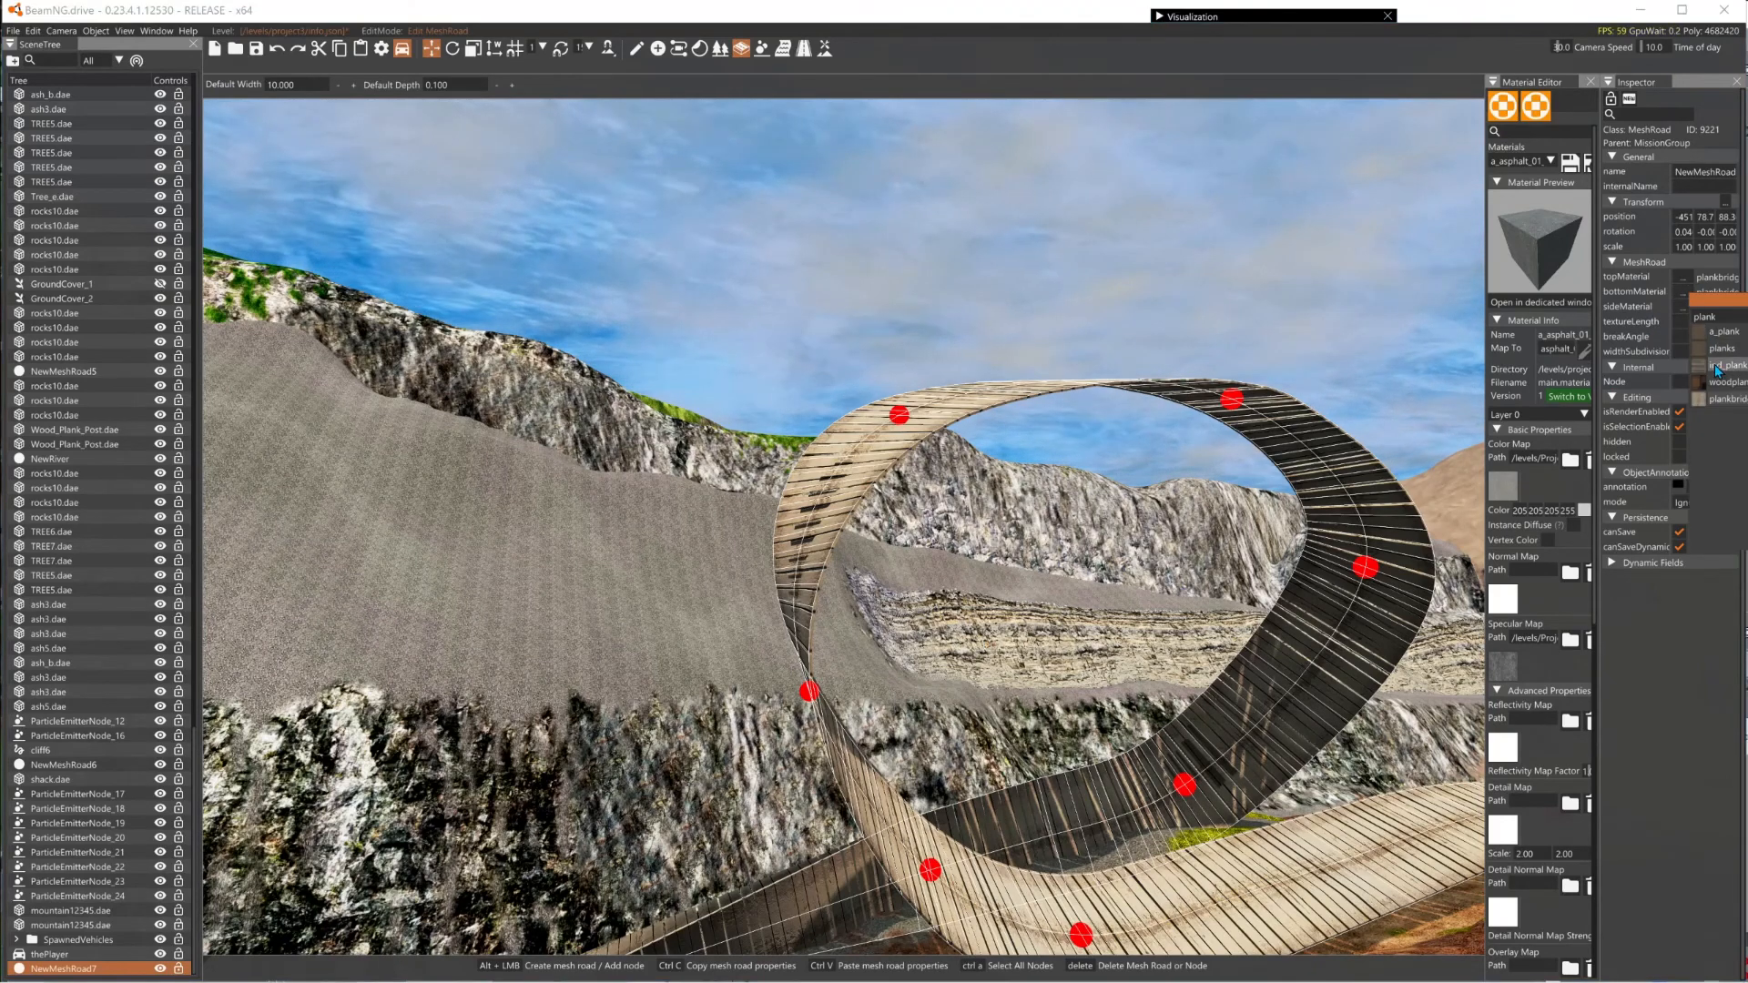
pyautogui.click(1722, 335)
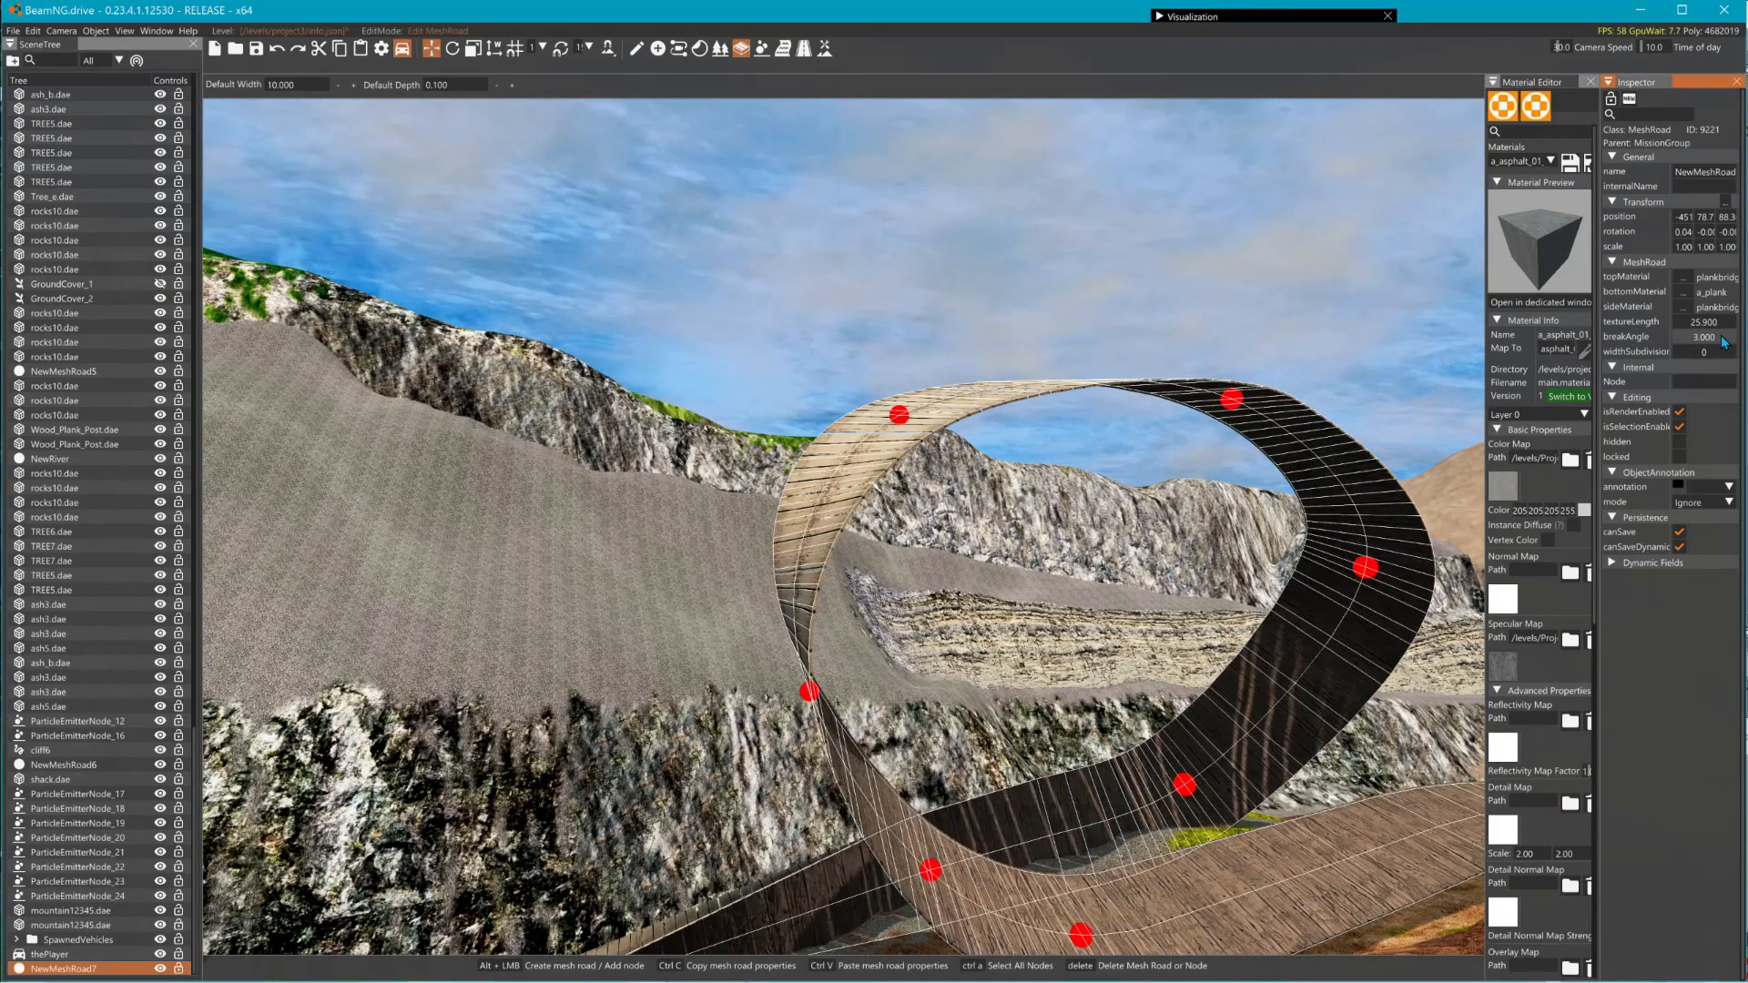
# - Move the lower climbing-side node to X about -327.6, and the loop's top node to X about -337 and height about 126.9
pyautogui.moveTo(1290, 520); pyautogui.dragTo(1491, 565, button='right')
pyautogui.press('a')
pyautogui.press('a')
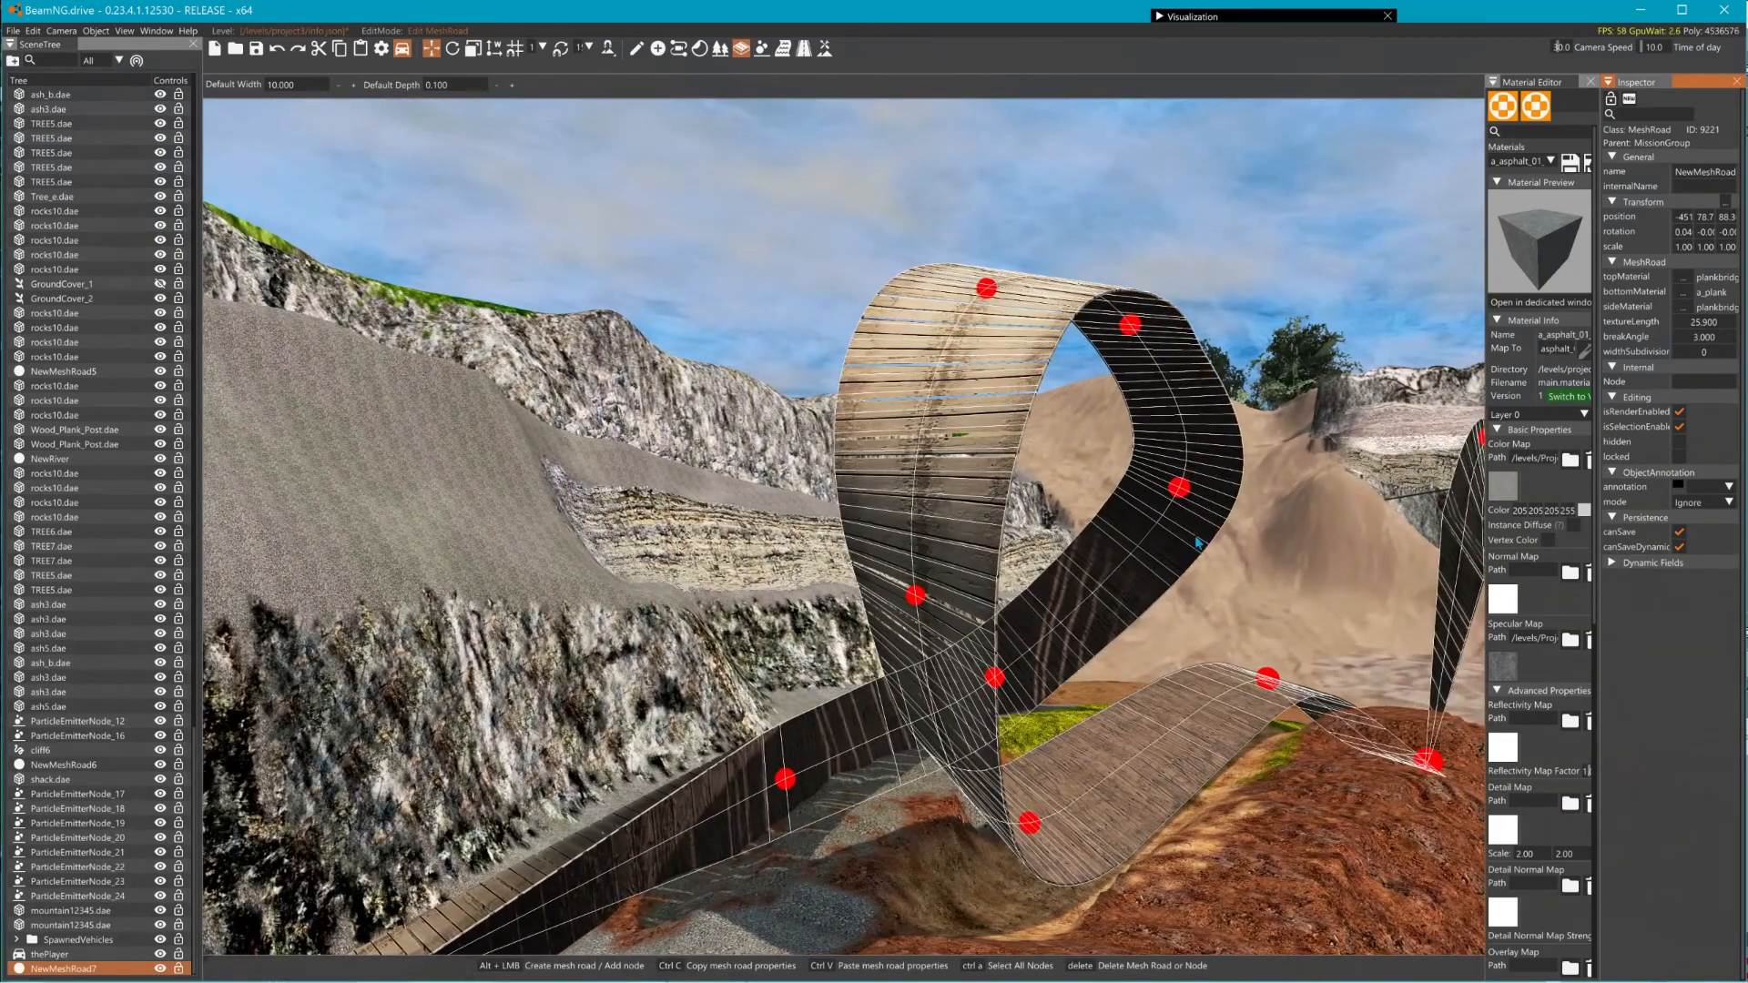
pyautogui.click(915, 595)
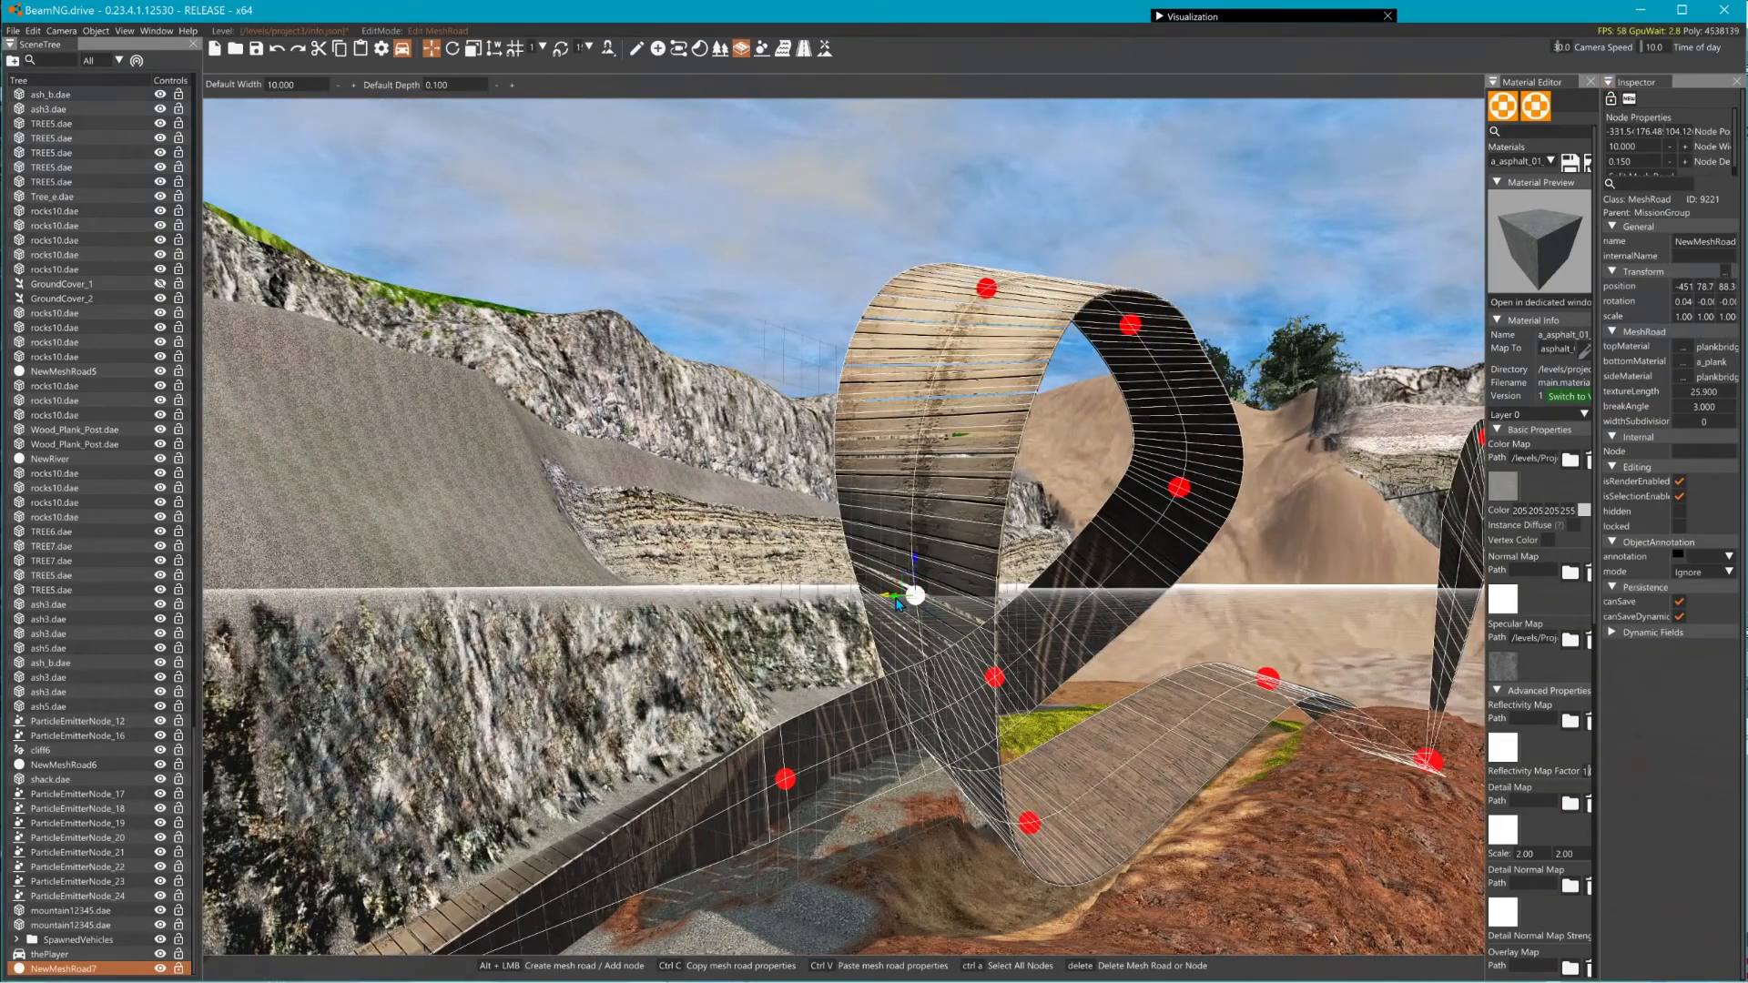
pyautogui.moveTo(897, 604); pyautogui.dragTo(1103, 518)
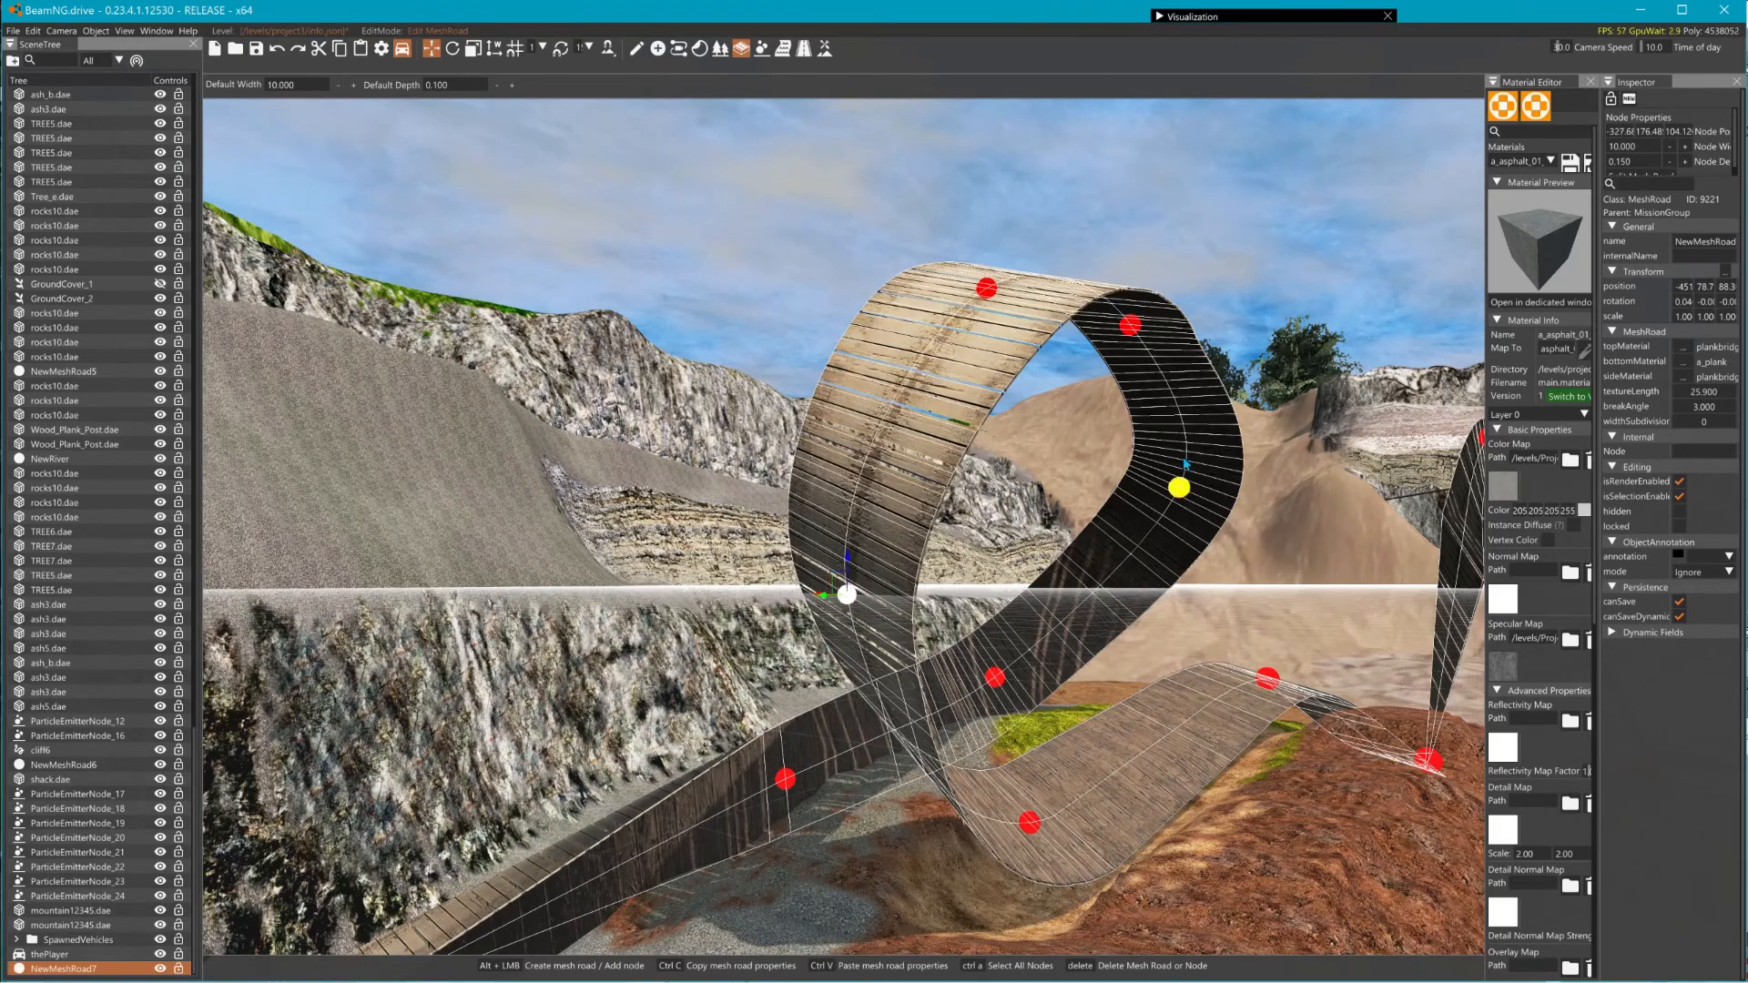
pyautogui.click(1130, 325)
pyautogui.moveTo(1130, 324); pyautogui.dragTo(1195, 335)
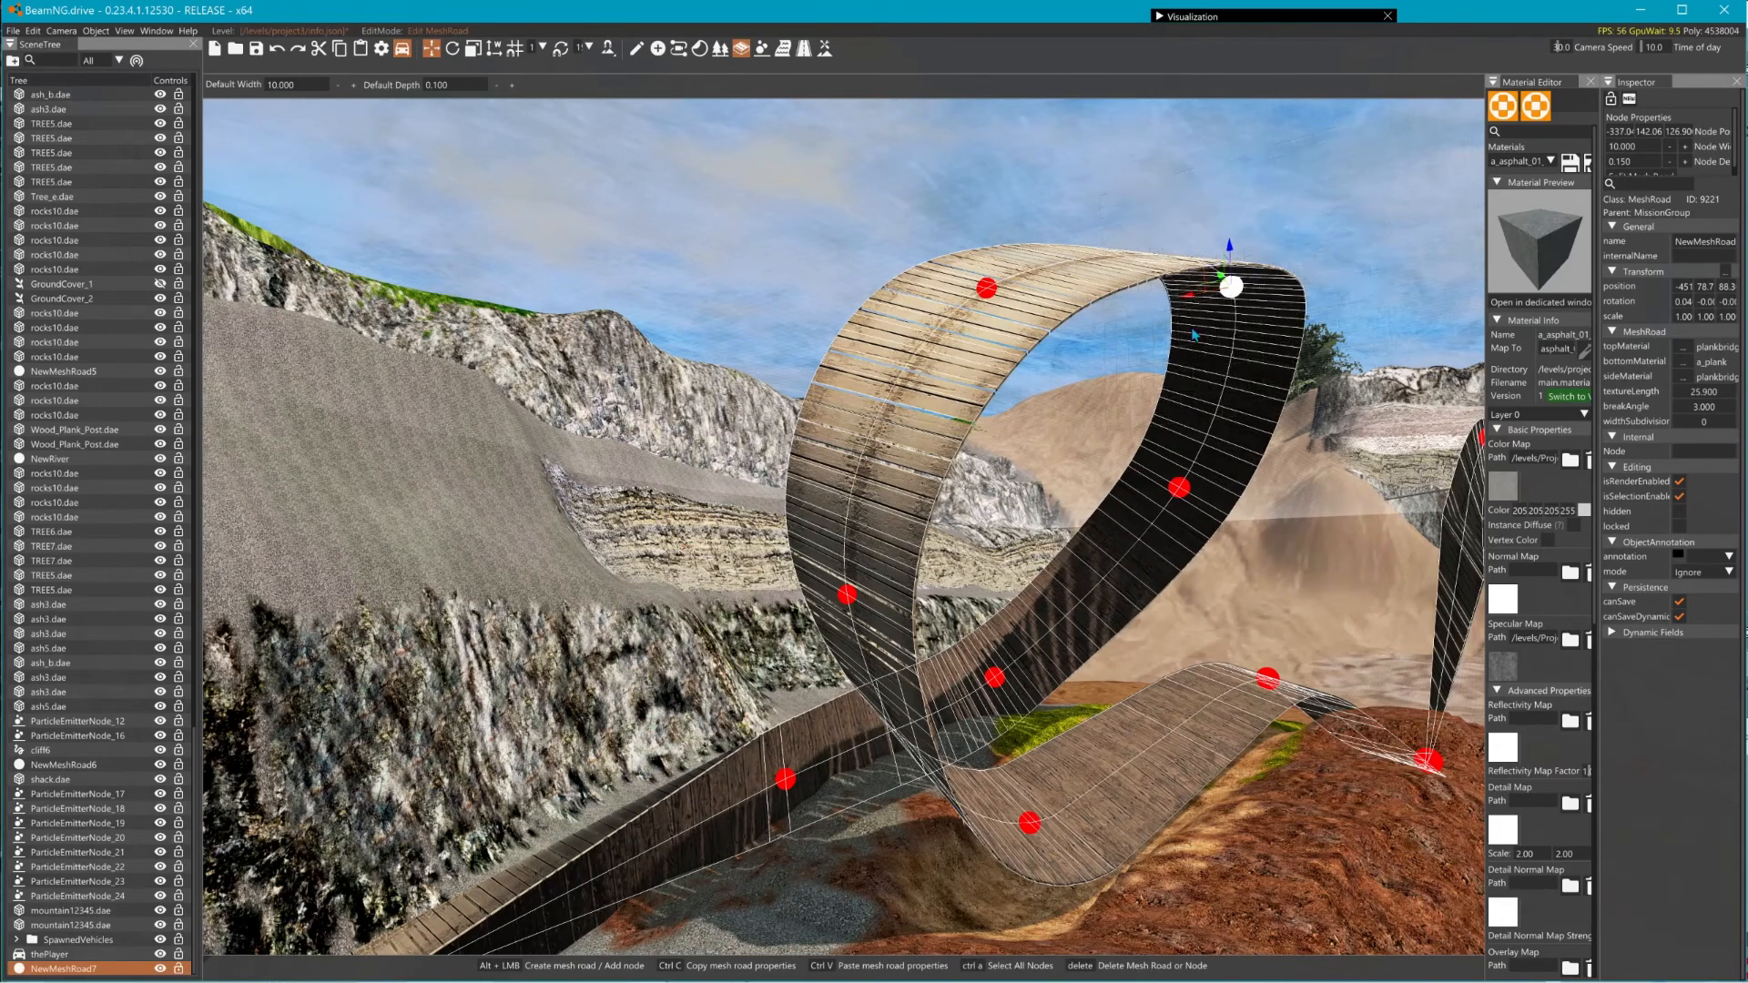
# - Move the node just past the loop's exit to a Y position of about 110.4 and a height of about 88.4
pyautogui.click(1266, 677)
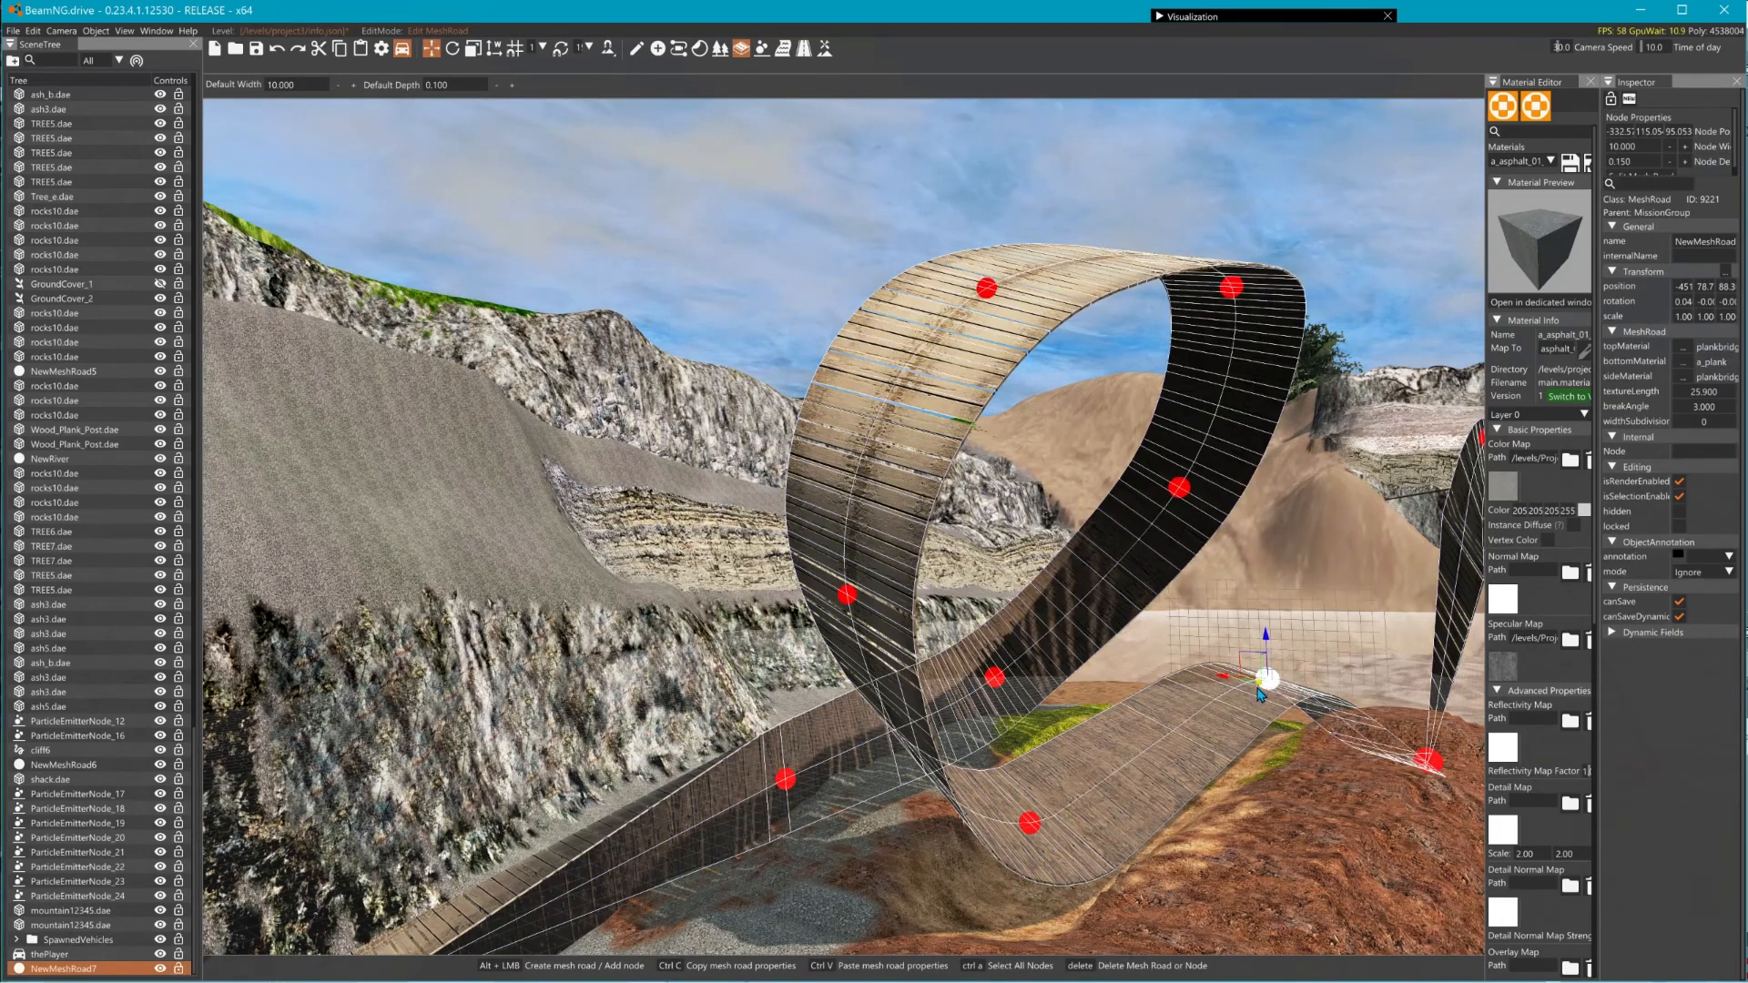
pyautogui.moveTo(1264, 674)
pyautogui.mouseDown()
pyautogui.moveTo(1277, 660)
pyautogui.moveTo(1282, 701)
pyautogui.mouseUp()
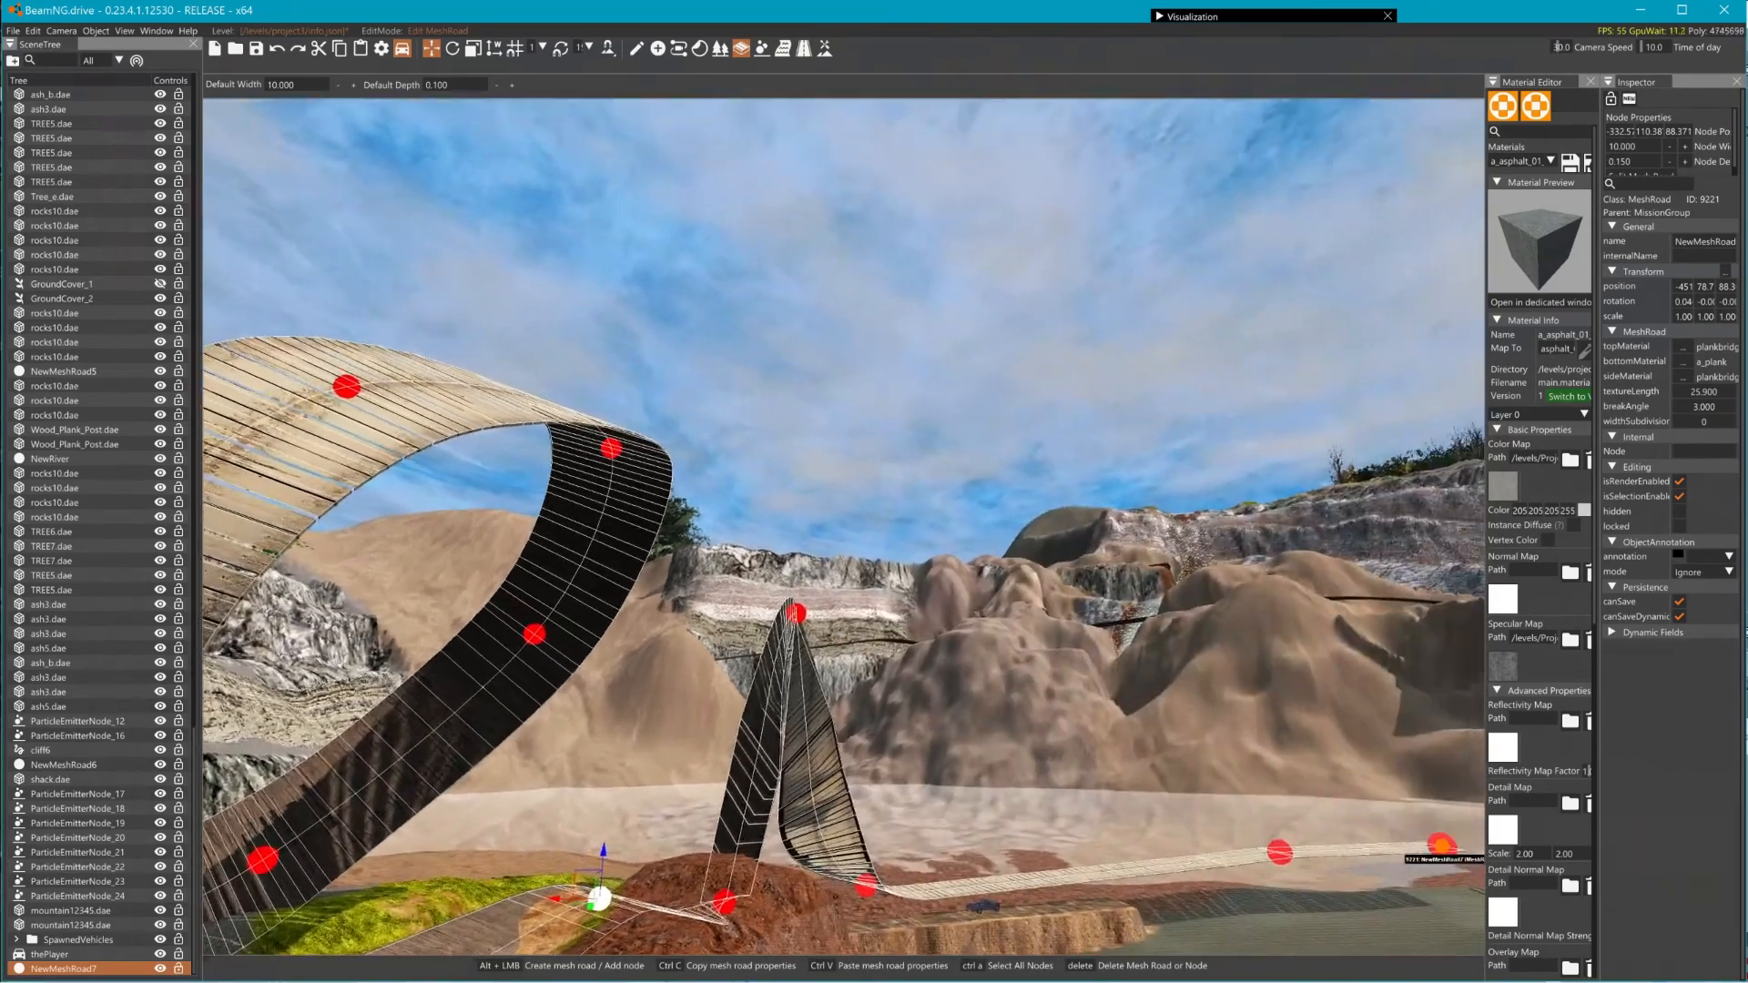
# - Delete the node at the peak of the road's tall spike and the node at the spike's near base
pyautogui.press('w')
pyautogui.moveTo(844, 526); pyautogui.dragTo(843, 783, button='right')
pyautogui.click(789, 343)
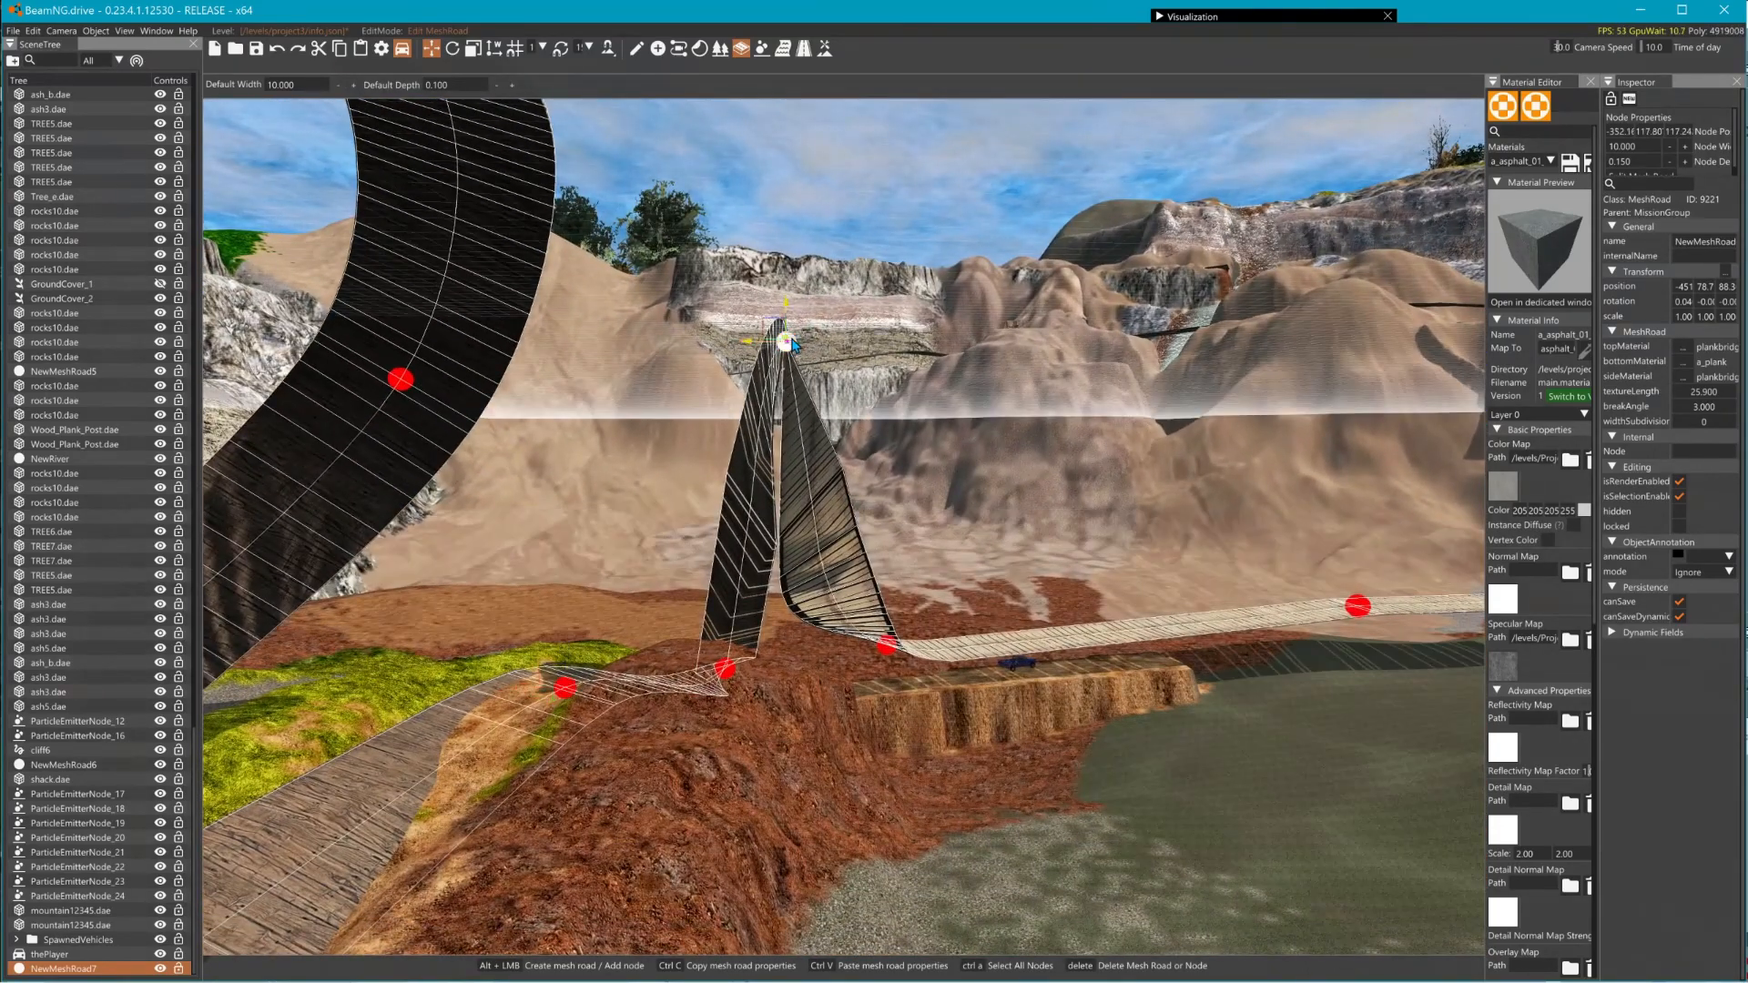
pyautogui.press('Delete')
pyautogui.click(736, 667)
pyautogui.press('Delete')
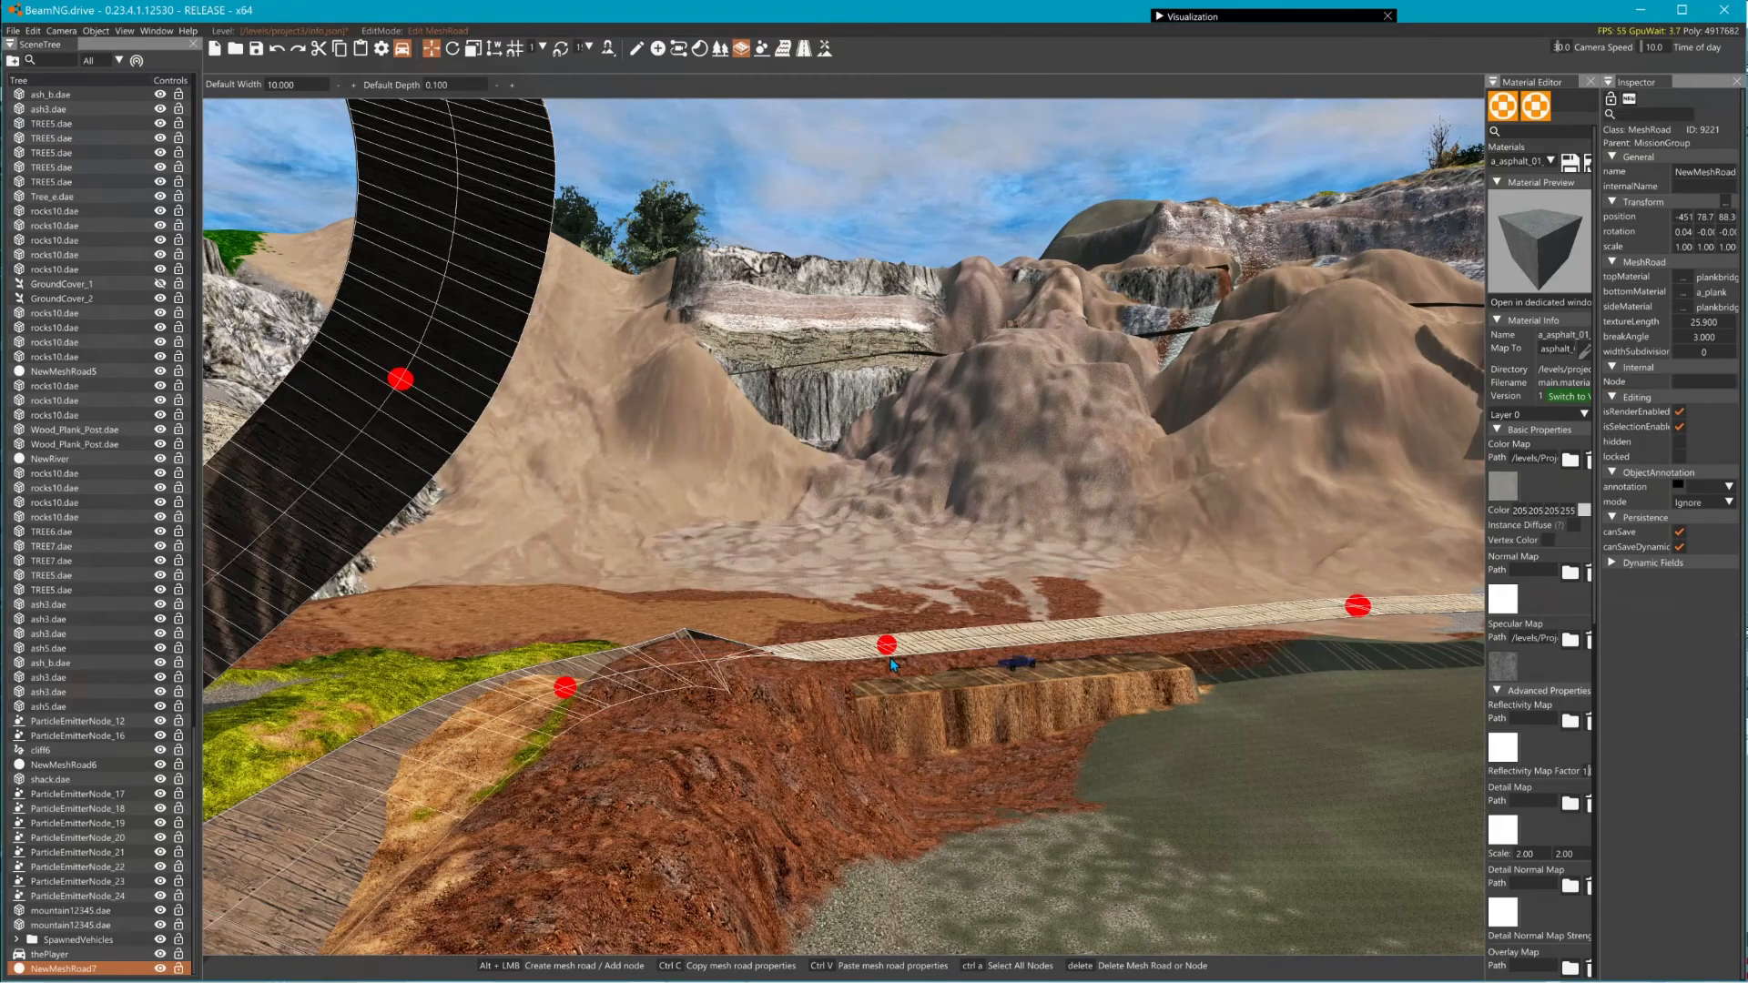
# - Delete the three remaining nodes of the flat road stretch beyond the spike, including its far end node
pyautogui.click(887, 646)
pyautogui.press('Delete')
pyautogui.click(1355, 608)
pyautogui.press('Delete')
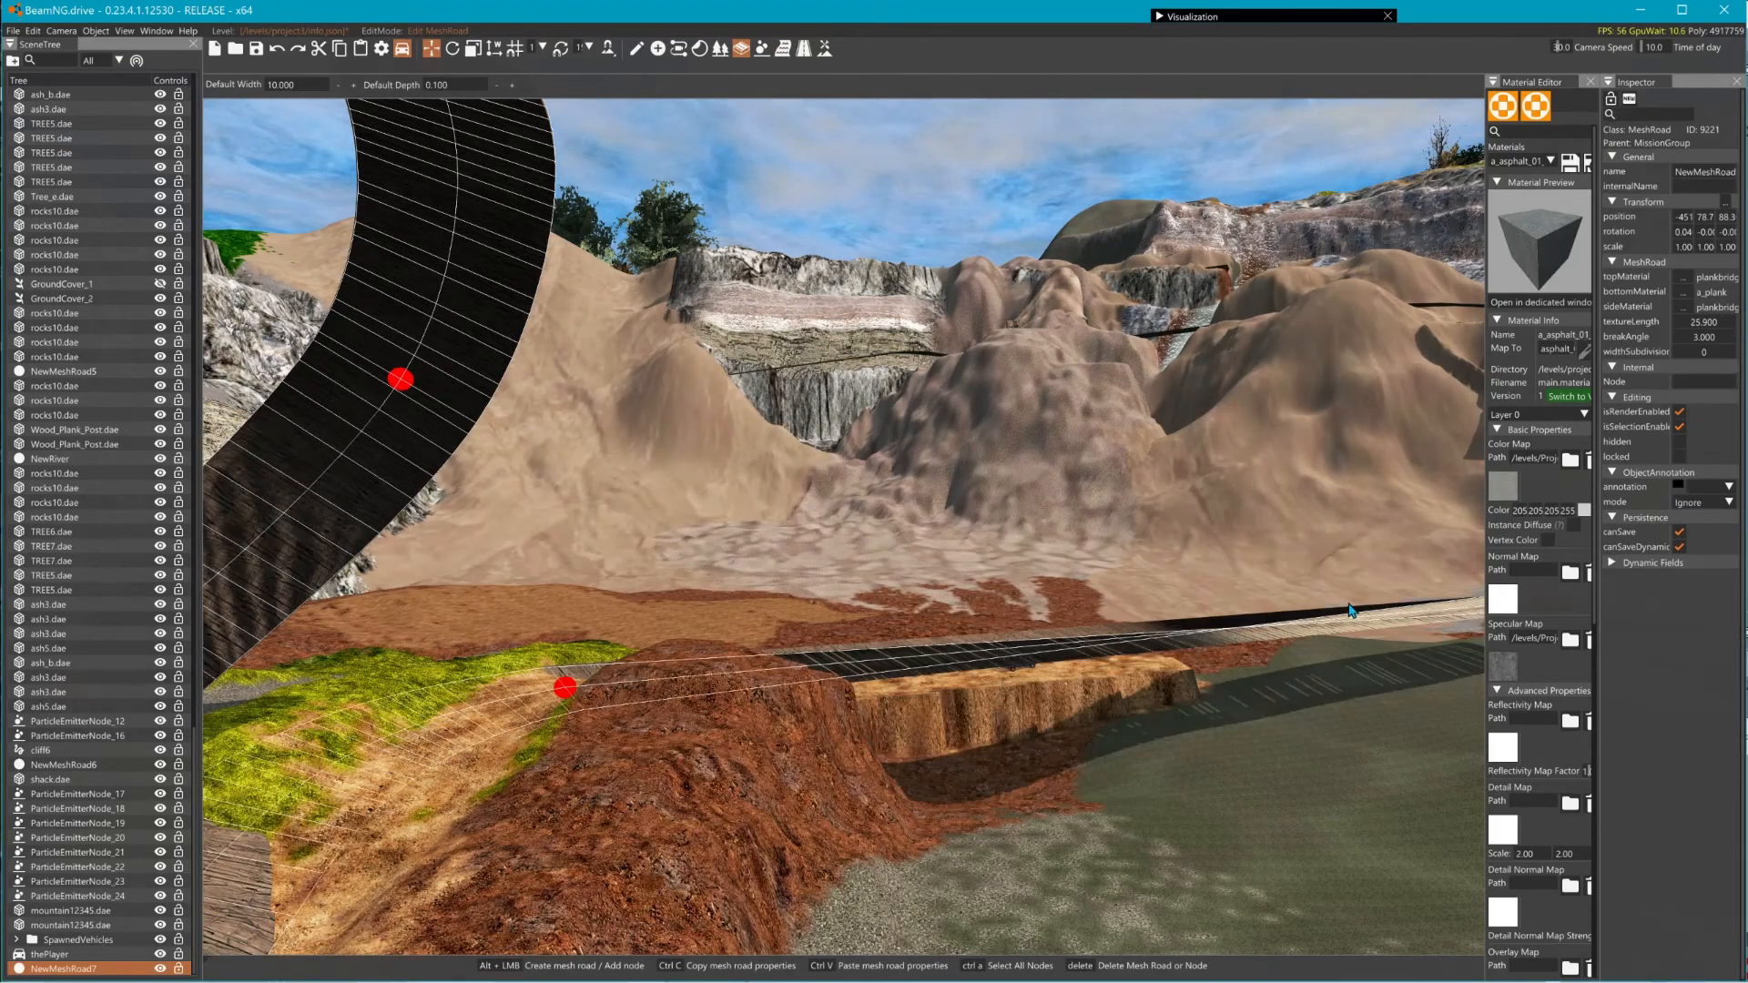
pyautogui.moveTo(880, 582); pyautogui.dragTo(1070, 581, button='right')
pyautogui.click(880, 578)
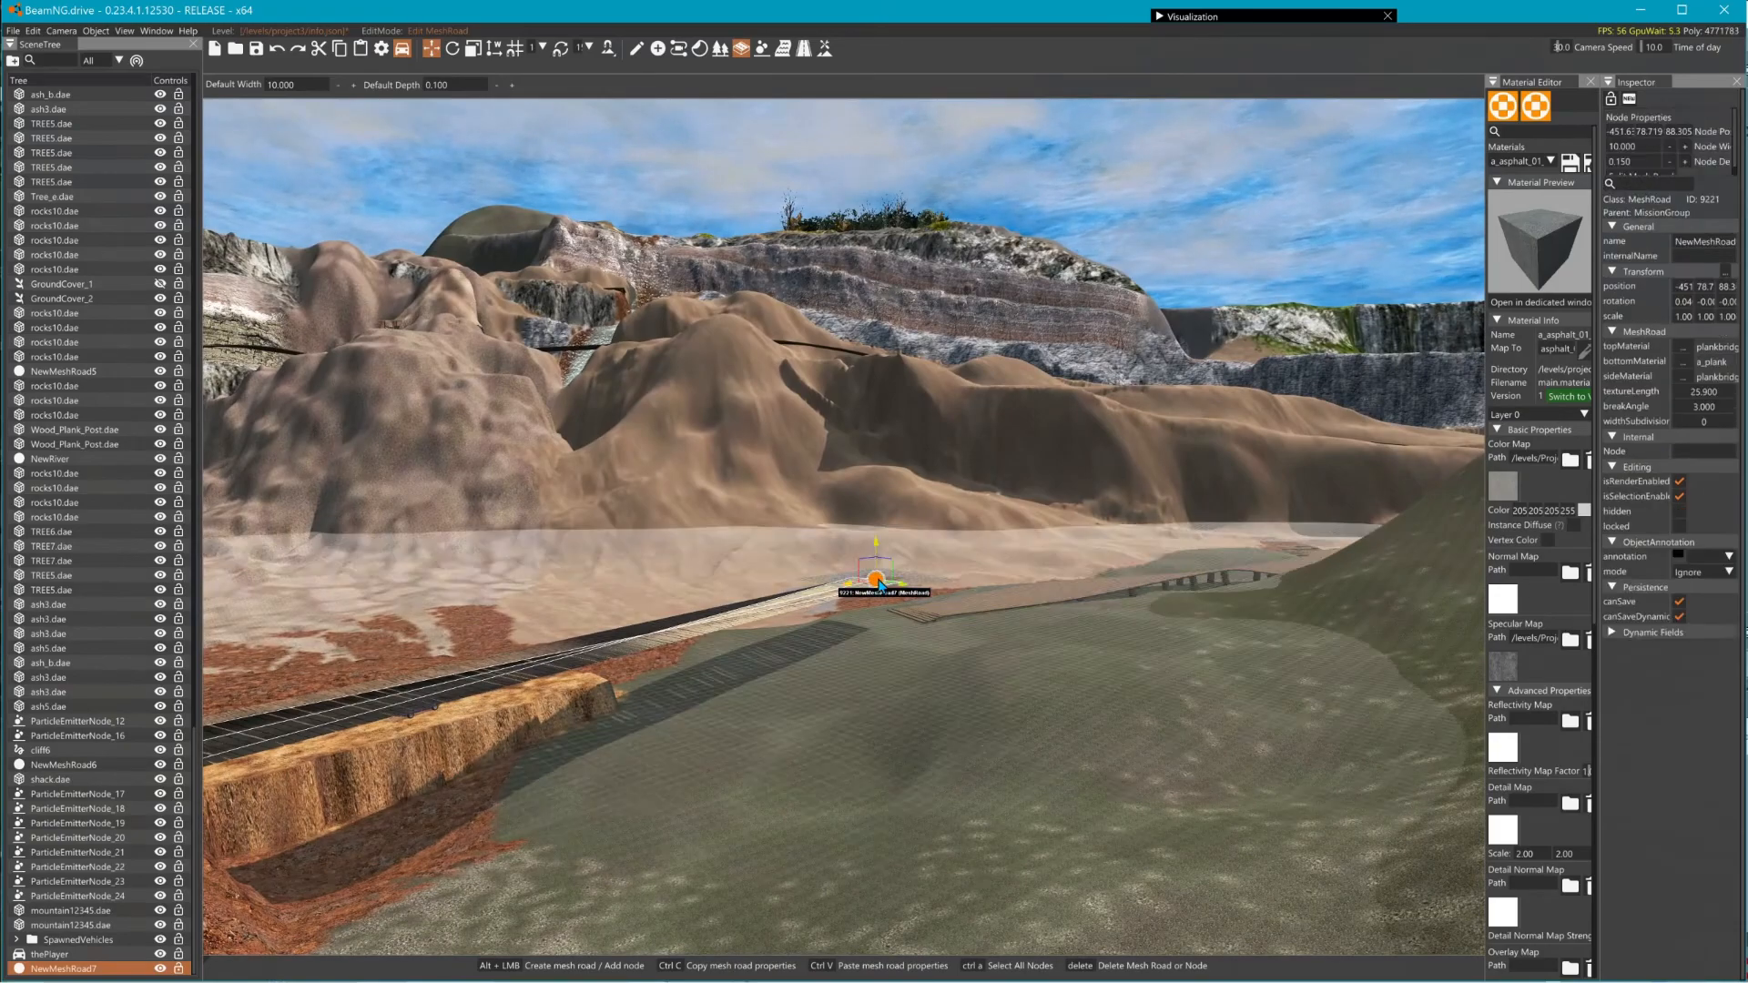
pyautogui.press('Delete')
# - Move the exit ramp's end node far away from the loop to a Y position of about -114.4
pyautogui.moveTo(879, 578); pyautogui.dragTo(637, 610, button='right')
pyautogui.click(1301, 506)
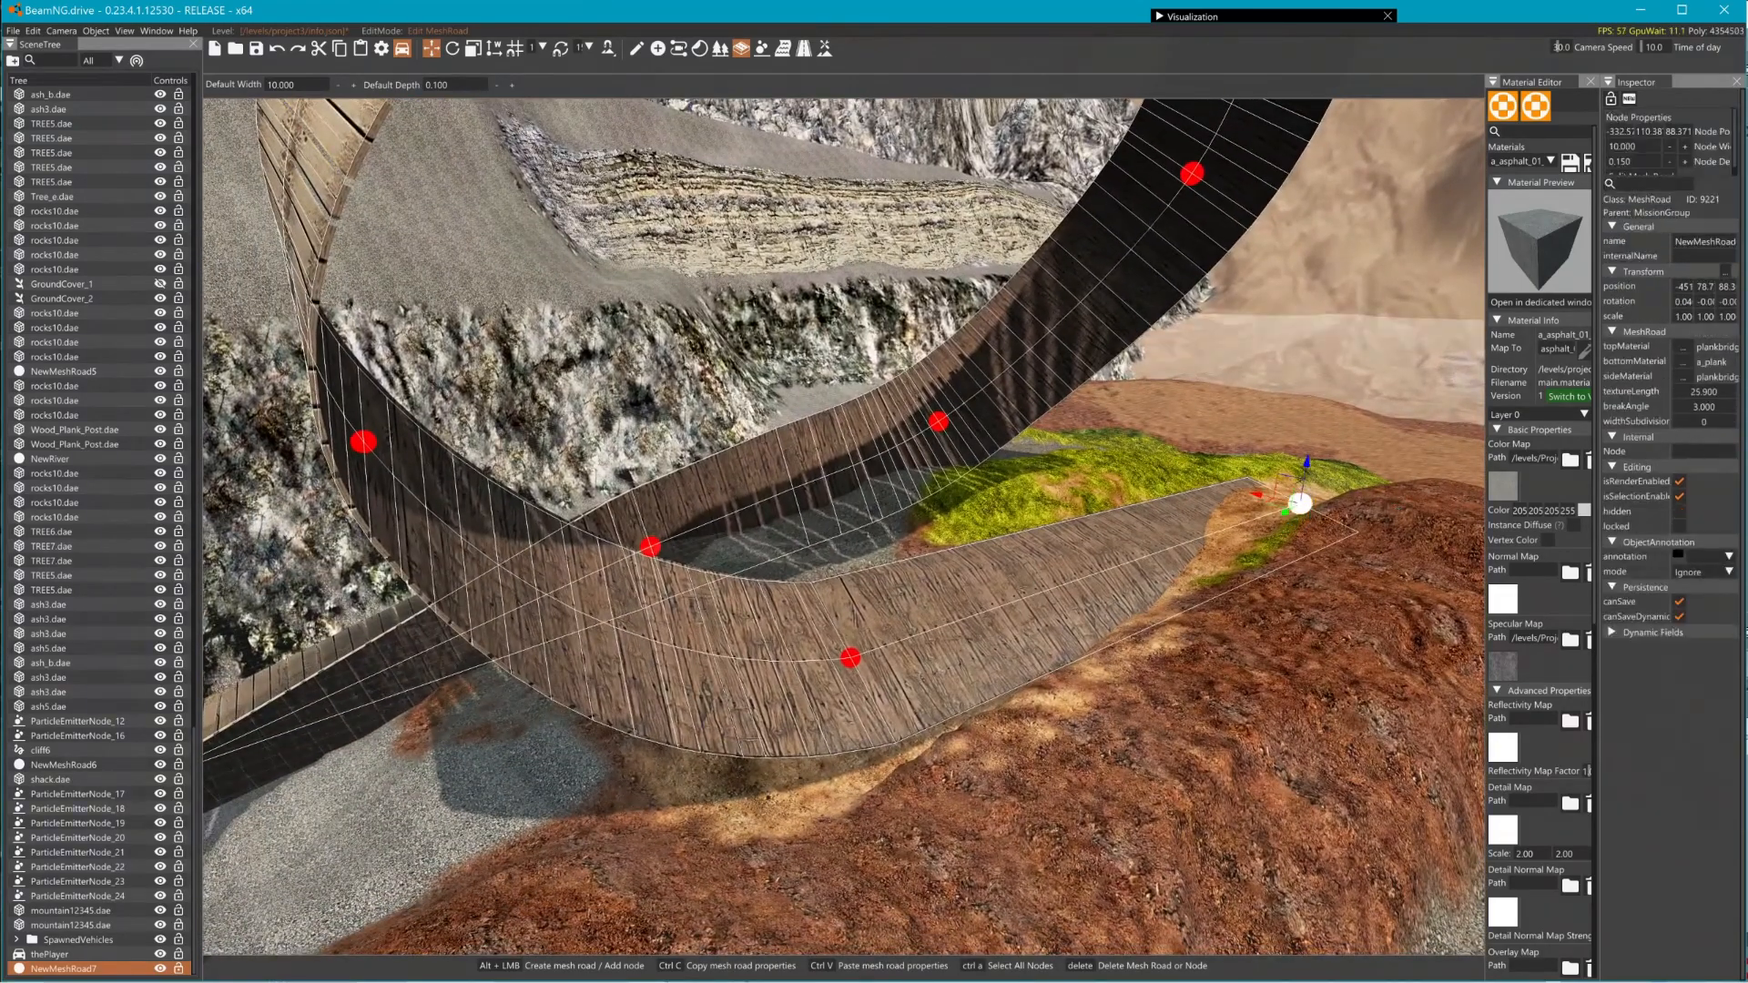
pyautogui.moveTo(1298, 518); pyautogui.dragTo(1475, 514, button='right')
pyautogui.moveTo(822, 537); pyautogui.dragTo(1061, 319)
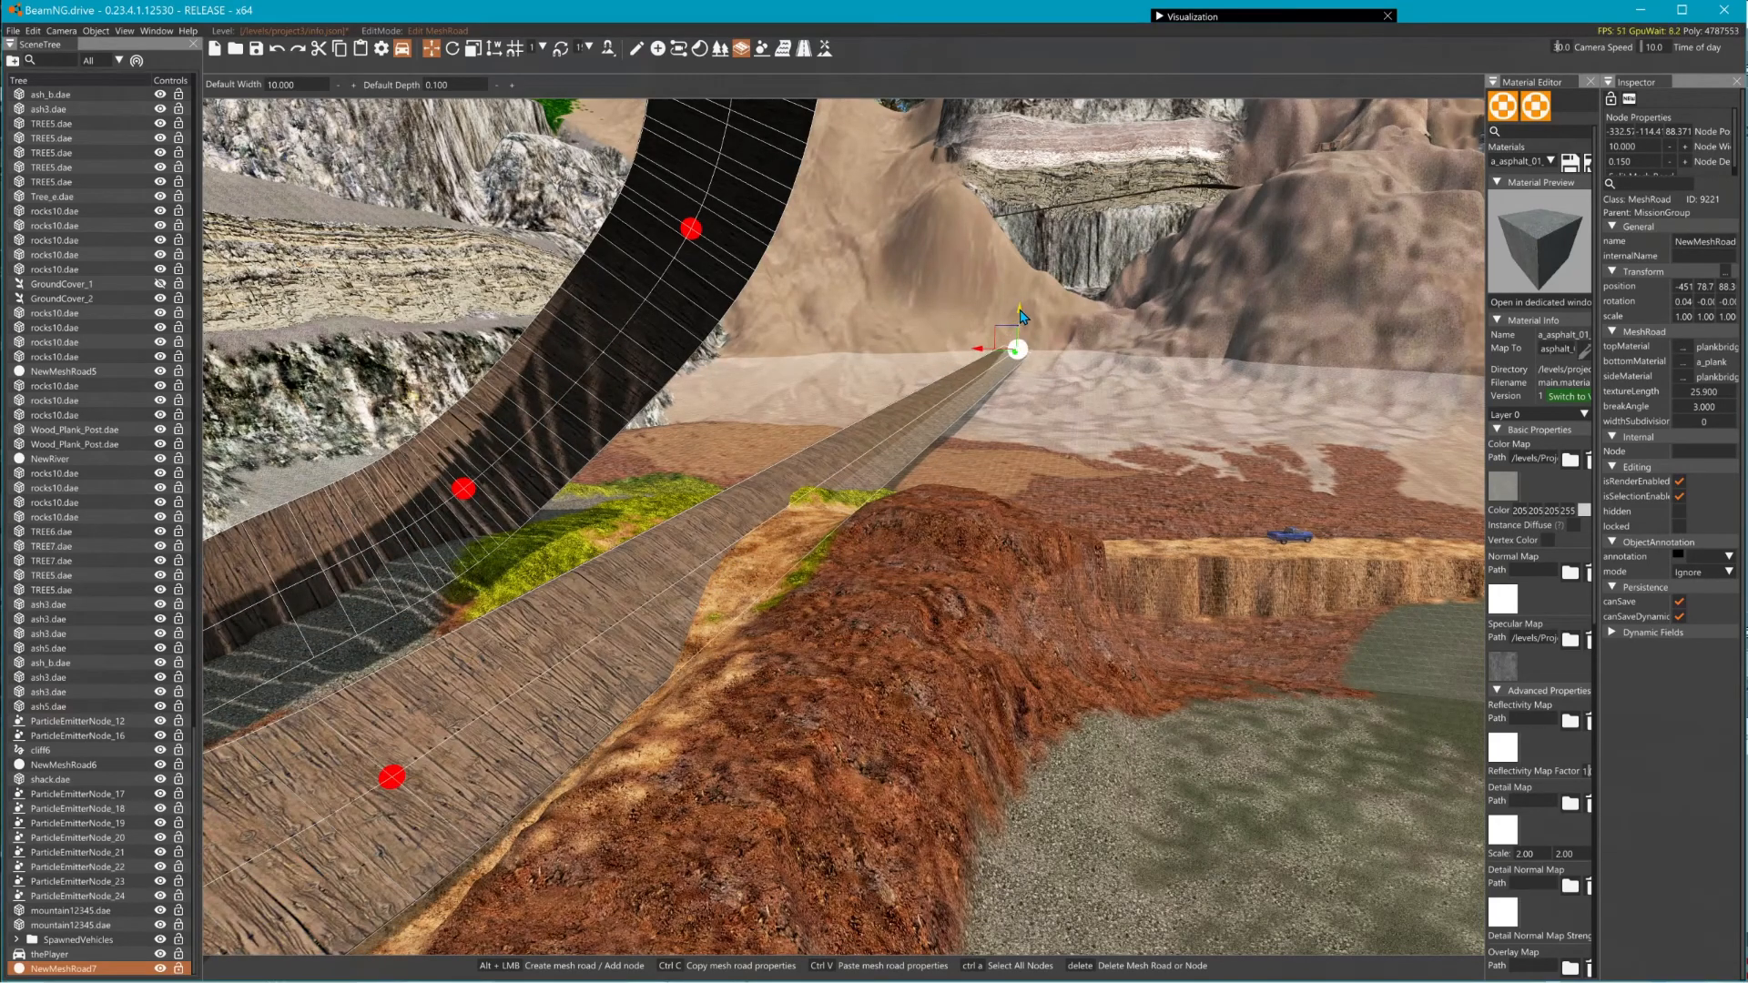
# - Try extending the exit ramp's end straight up with an added node at a height of about 173.5
pyautogui.moveTo(1020, 314); pyautogui.dragTo(1082, 40)
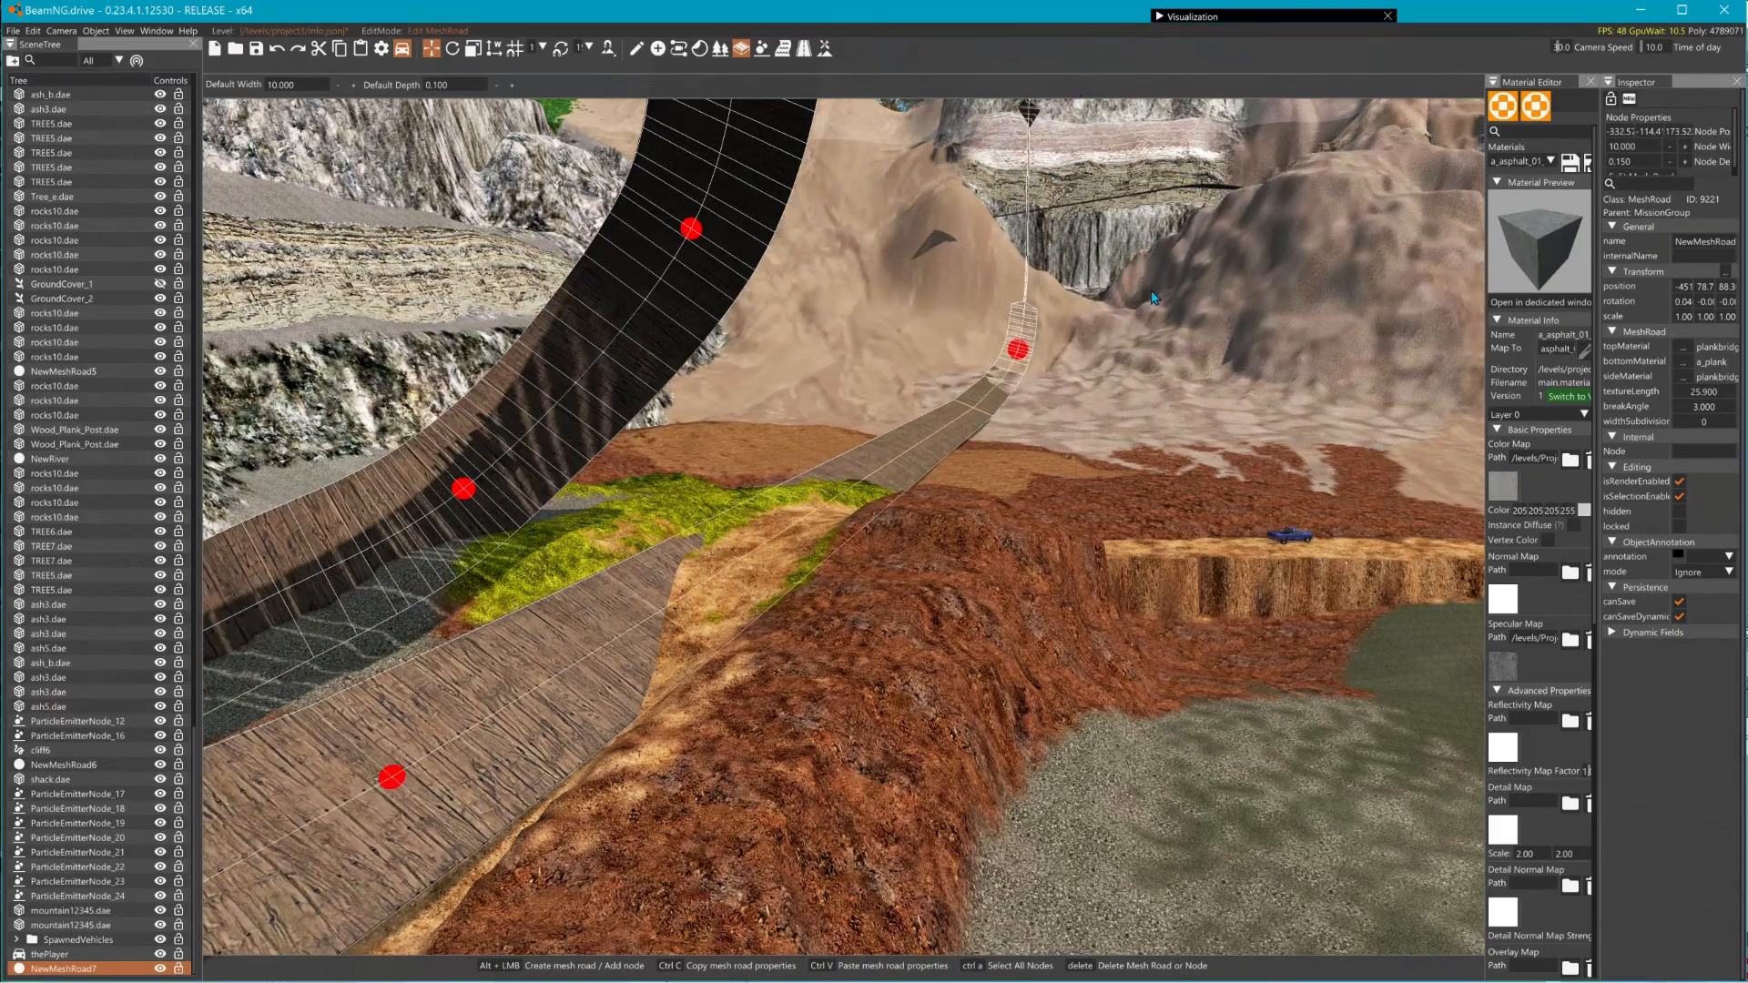
pyautogui.moveTo(1151, 292); pyautogui.dragTo(1218, 227, button='right')
pyautogui.press('w')
pyautogui.press('w')
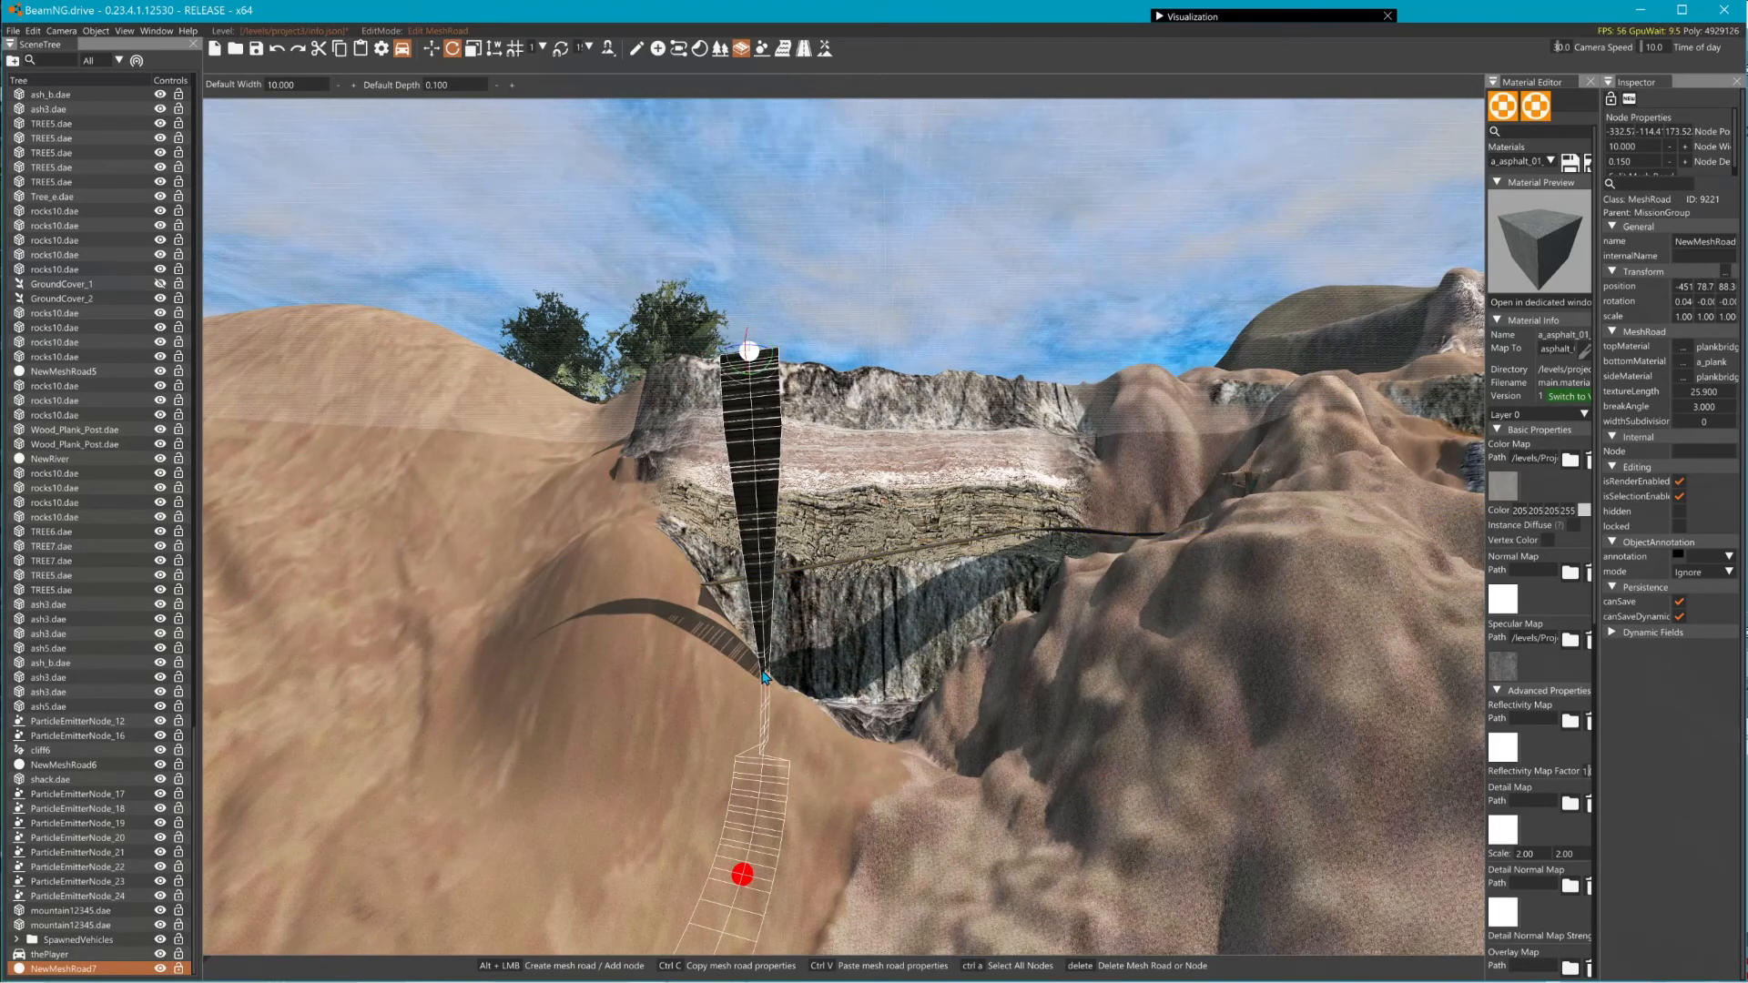
pyautogui.hotkey('ctrl', 'z')
pyautogui.hotkey('ctrl', 'z')
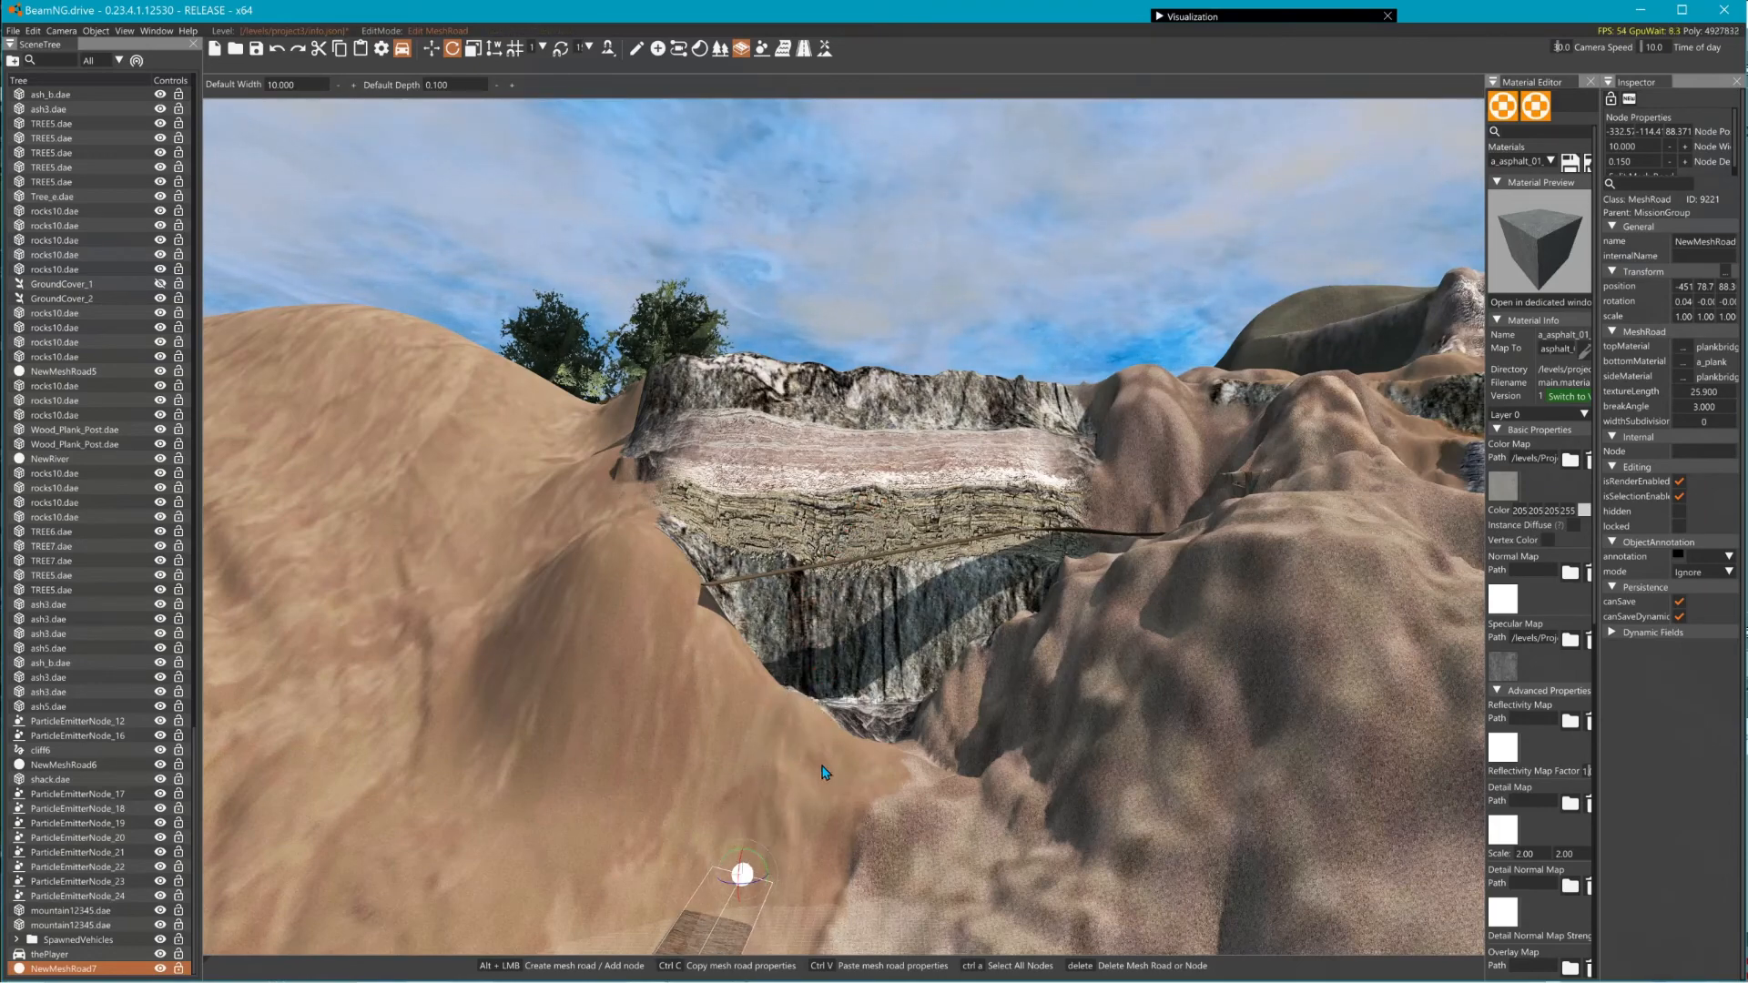
# - Raise the far end of the exit ramp to a height of about 164.1
pyautogui.moveTo(823, 771)
pyautogui.mouseDown(button='right')
pyautogui.moveTo(790, 878)
pyautogui.moveTo(825, 762)
pyautogui.mouseUp(button='right')
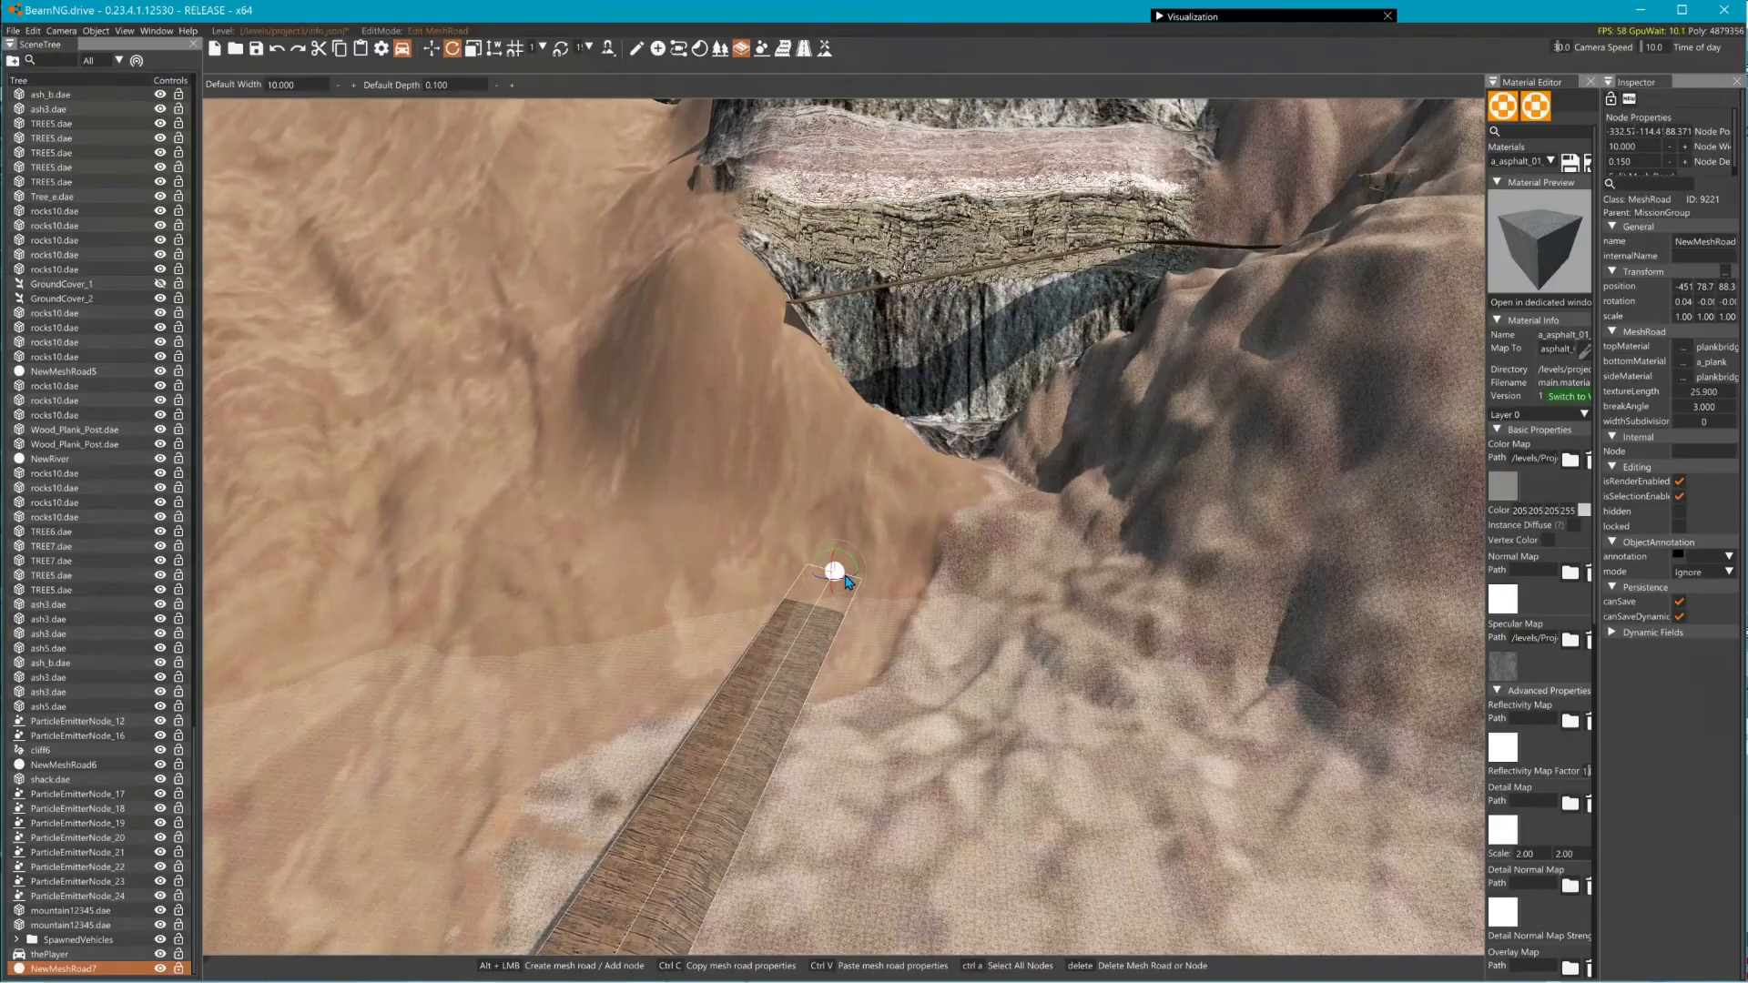
pyautogui.click(718, 833)
pyautogui.moveTo(655, 915); pyautogui.dragTo(880, 654, button='right')
pyautogui.click(939, 532)
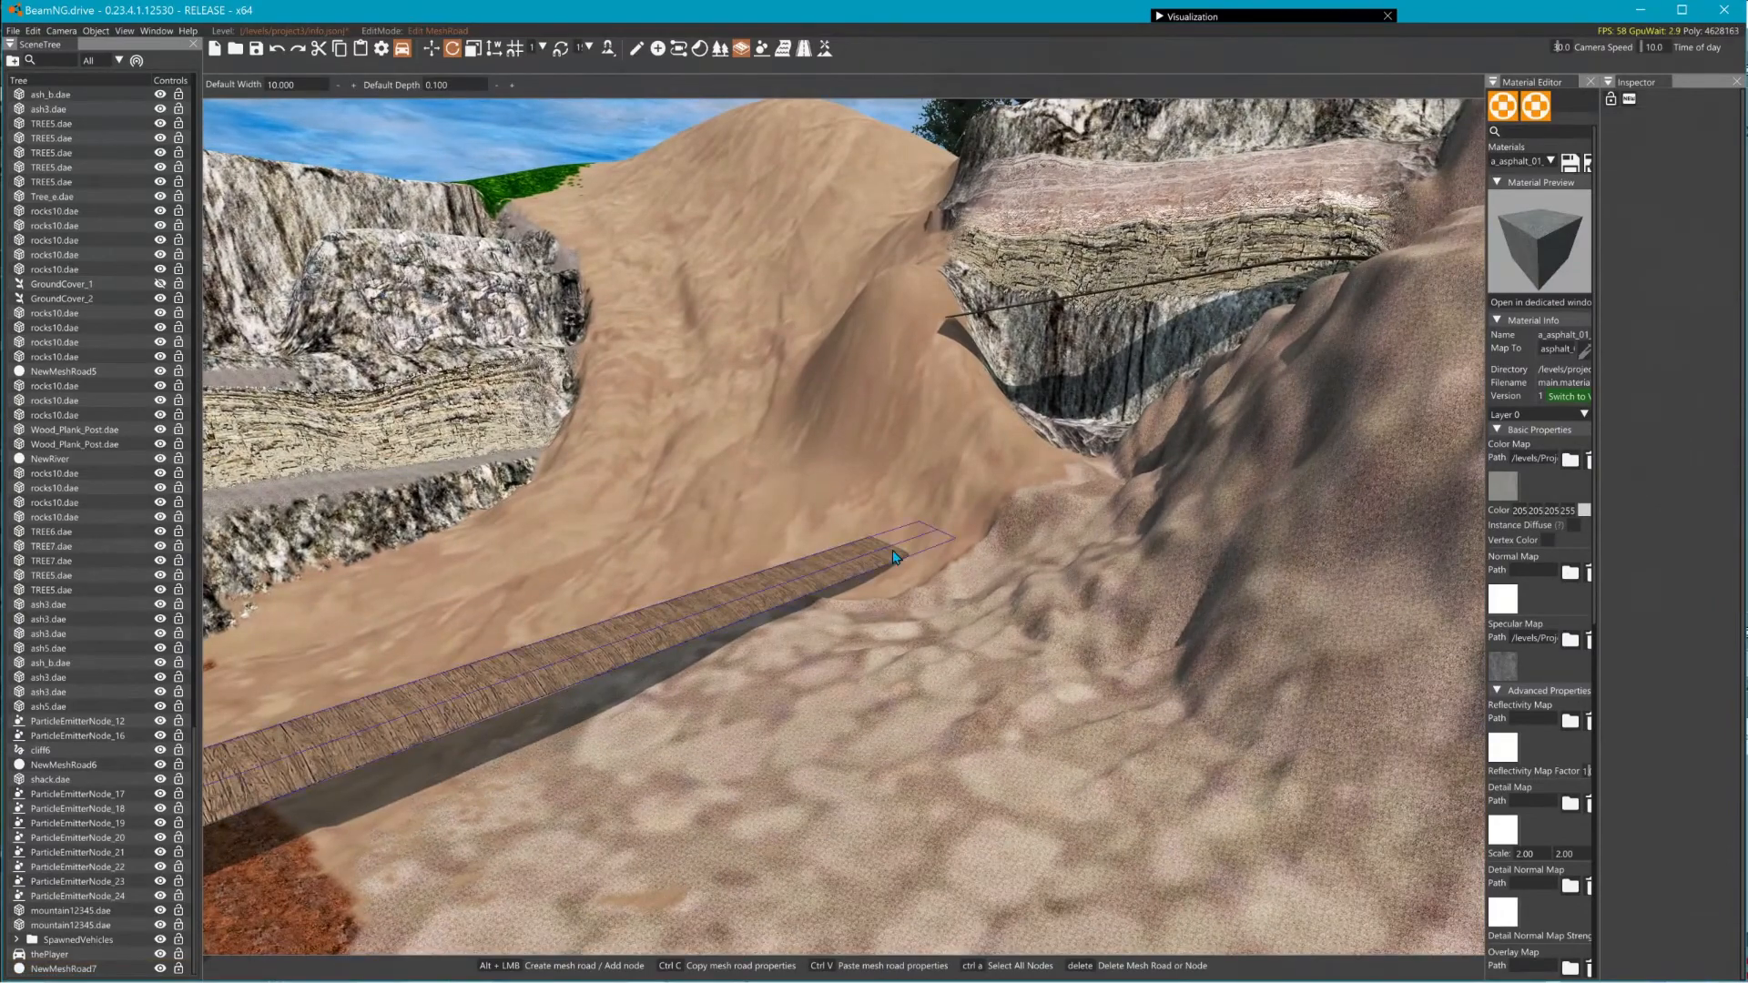
pyautogui.click(938, 529)
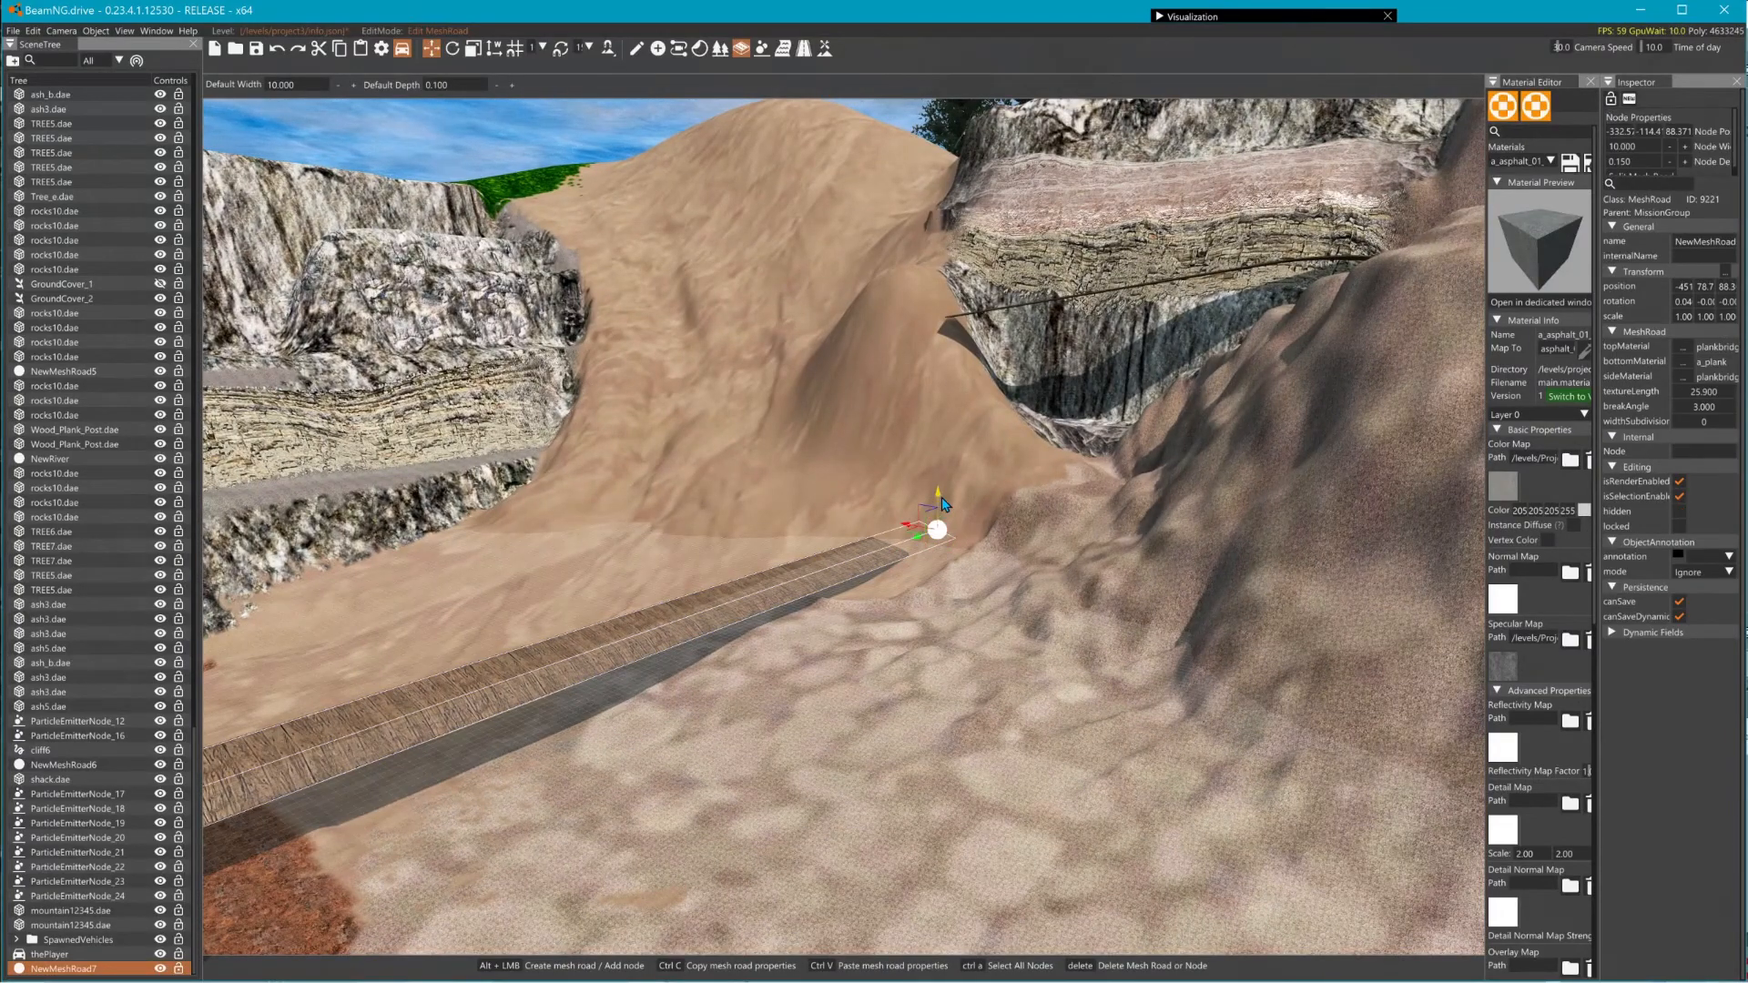
pyautogui.moveTo(941, 497); pyautogui.dragTo(944, 132)
# - Try rotating the node at the foot of the loop where the exit ramp begins
pyautogui.moveTo(943, 132); pyautogui.dragTo(246, 364, button='right')
pyautogui.press('w')
pyautogui.moveTo(919, 259); pyautogui.dragTo(849, 259, button='right')
pyautogui.press('s')
pyautogui.press('d')
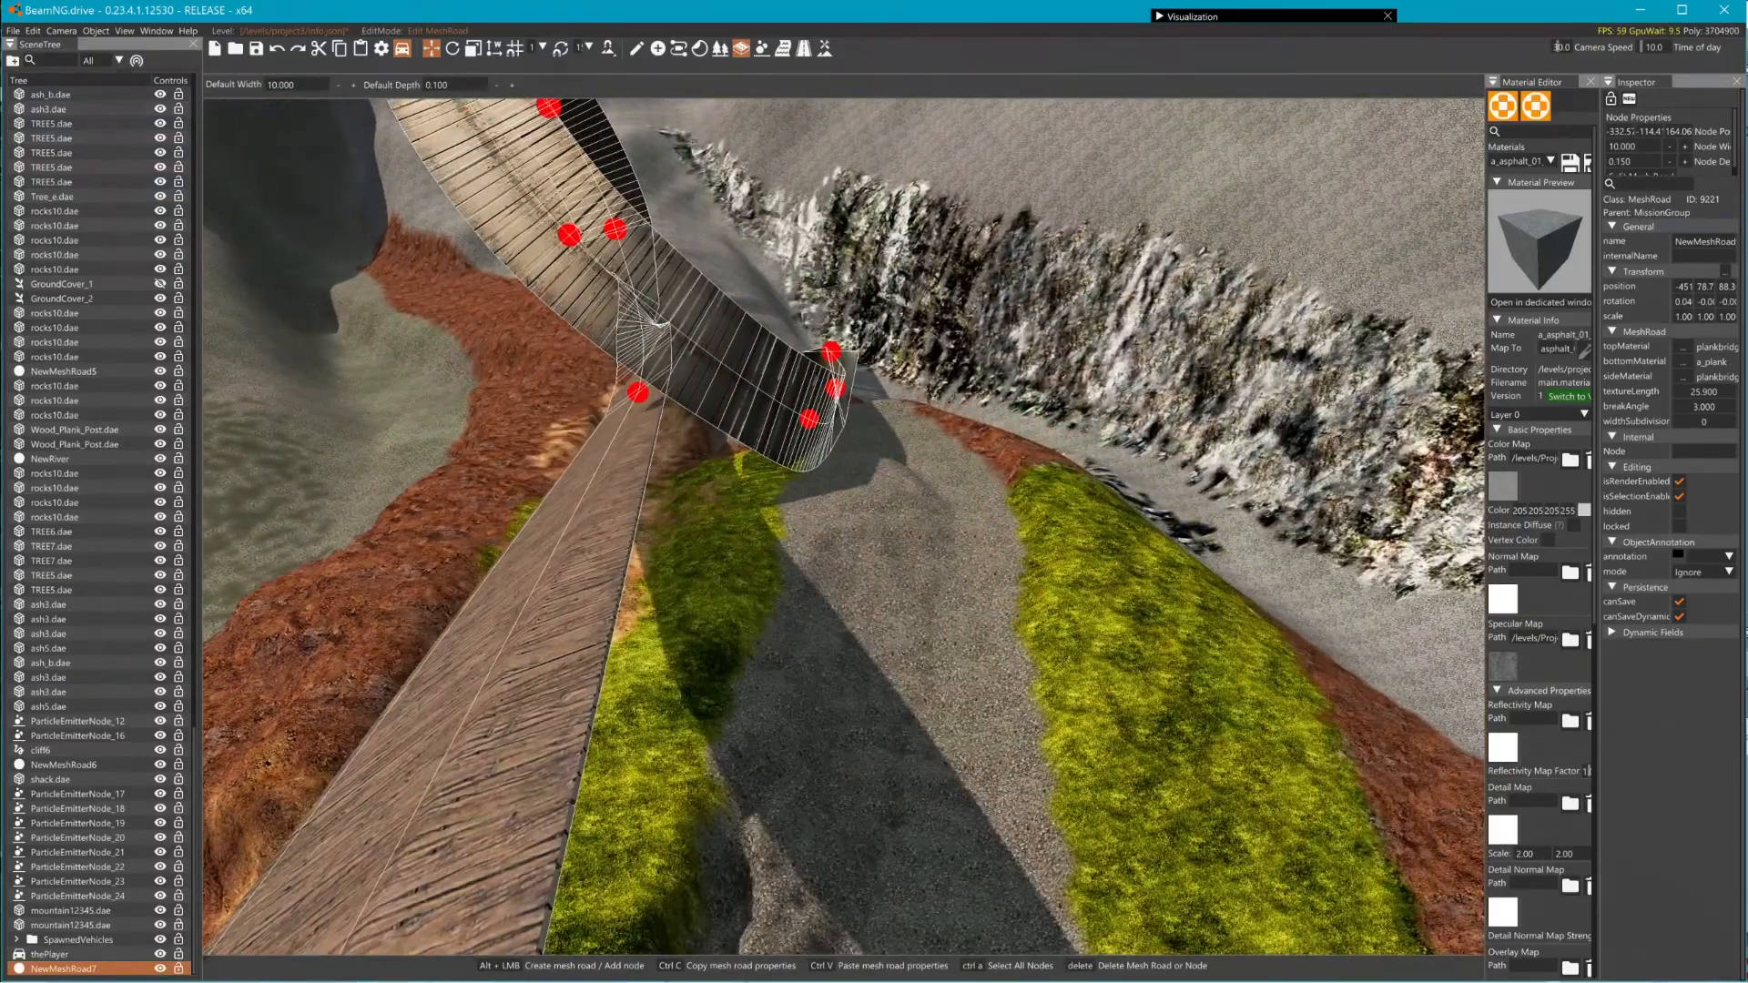
pyautogui.press('a')
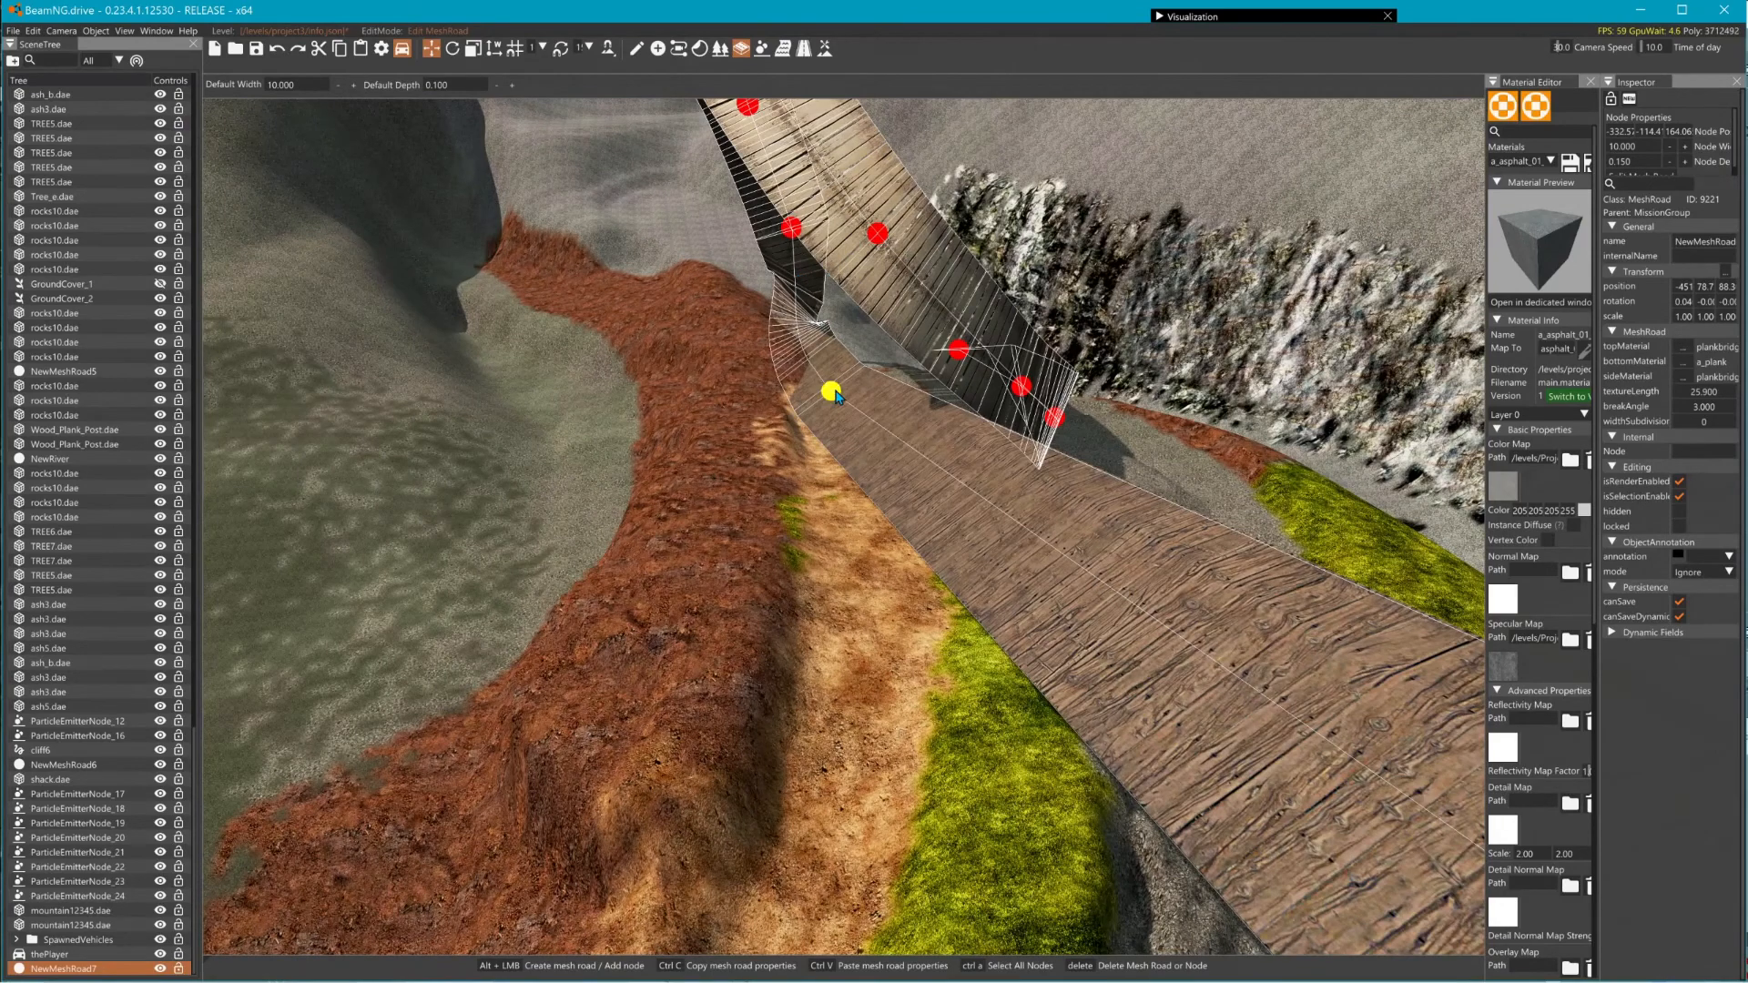
pyautogui.click(836, 394)
pyautogui.moveTo(813, 385); pyautogui.dragTo(758, 449)
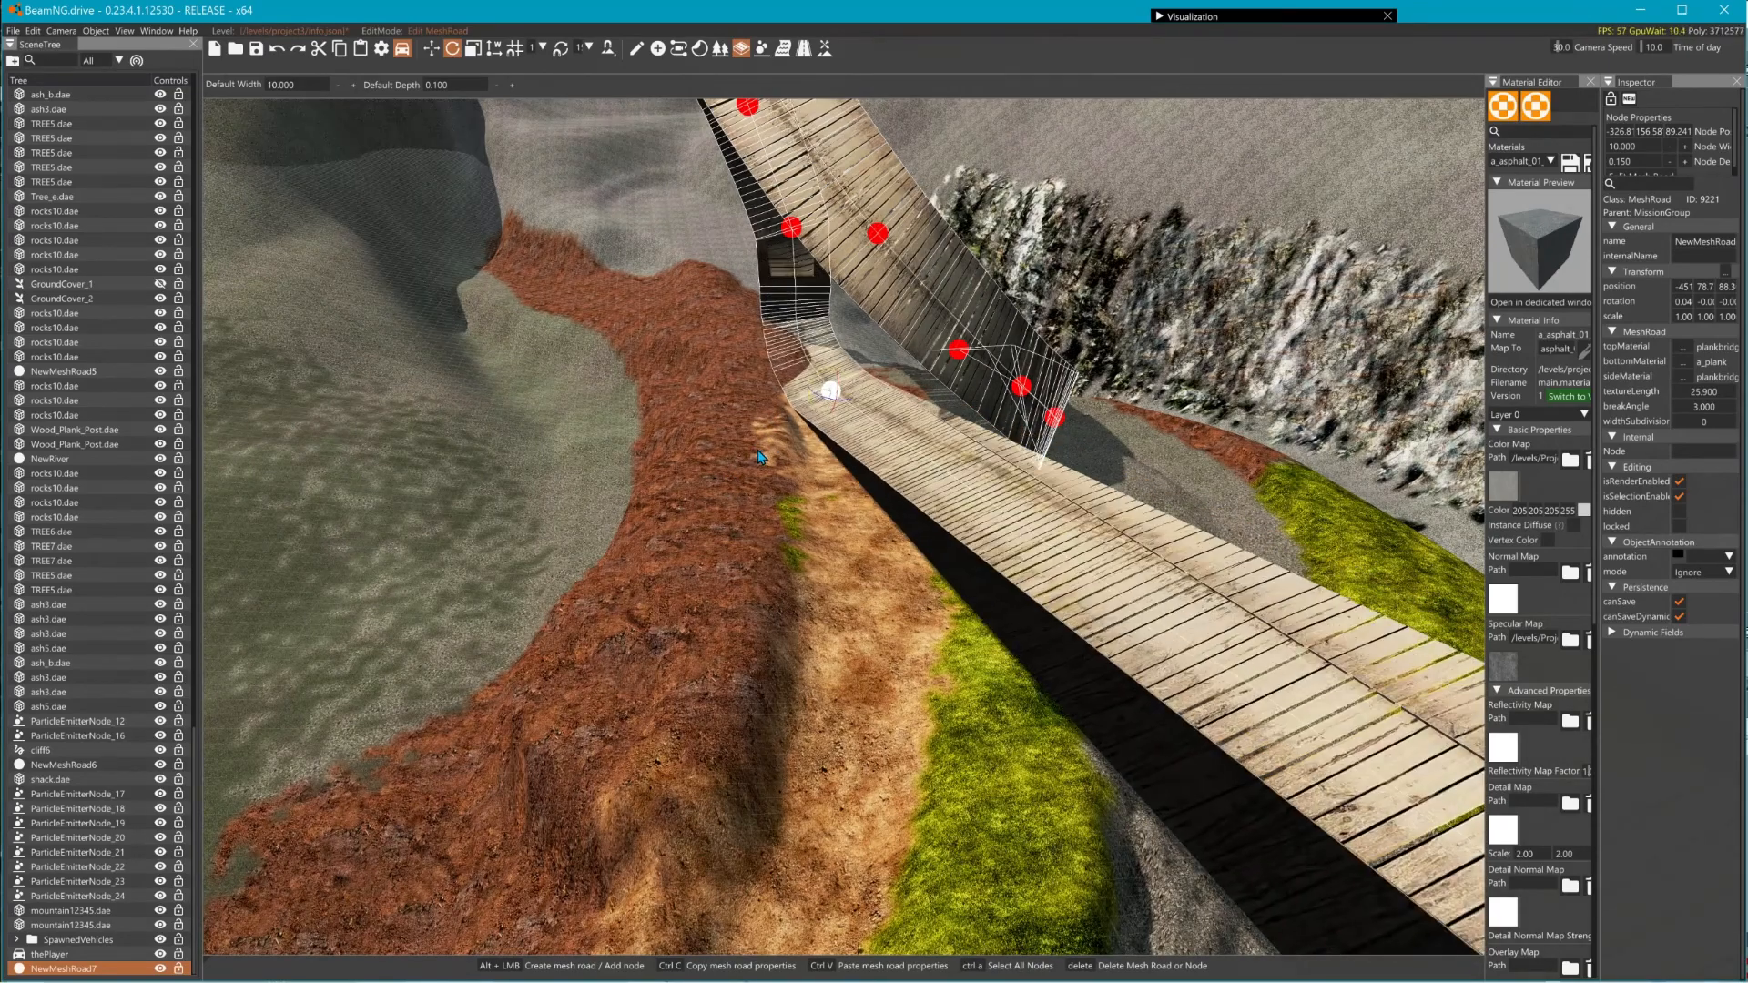
# - Undo the node rotation together with the raising and outward move of the exit ramp's end
pyautogui.moveTo(757, 450); pyautogui.dragTo(701, 374, button='right')
pyautogui.hotkey('ctrl', 'z')
pyautogui.hotkey('ctrl', 'z')
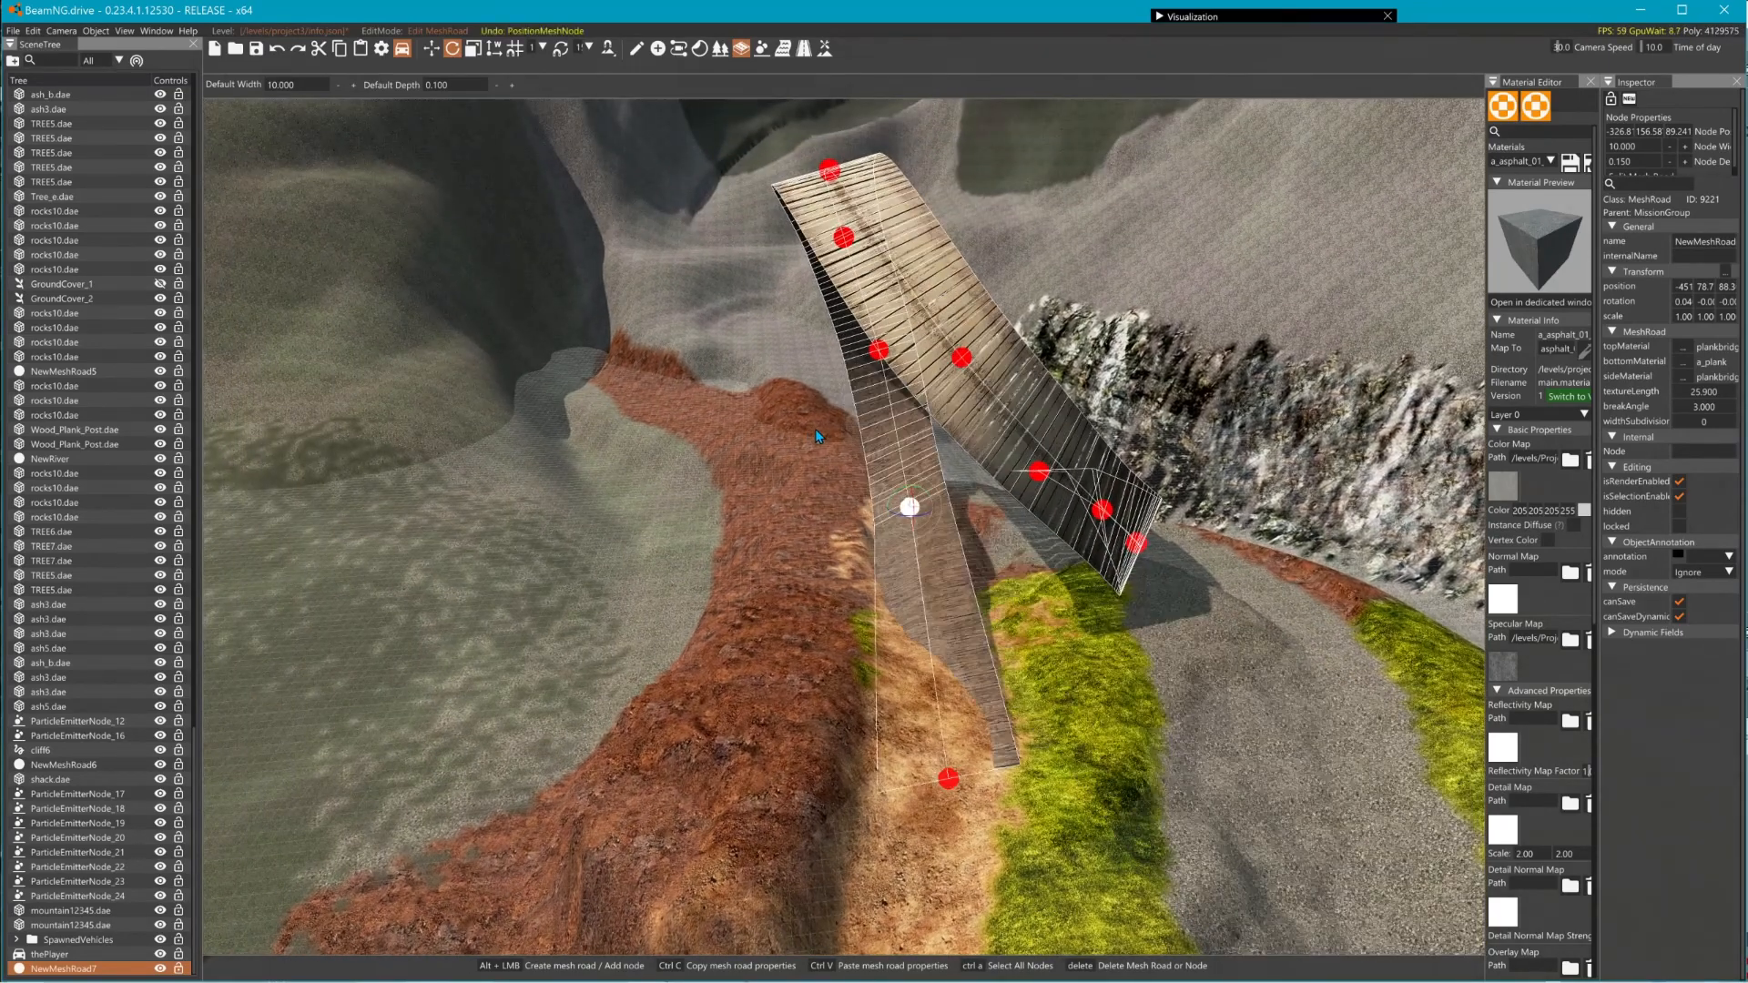
# - Move the exit ramp's end node far outward from the loop to form a long, straight exit
pyautogui.moveTo(912, 737); pyautogui.dragTo(947, 594, button='right')
pyautogui.click(947, 593)
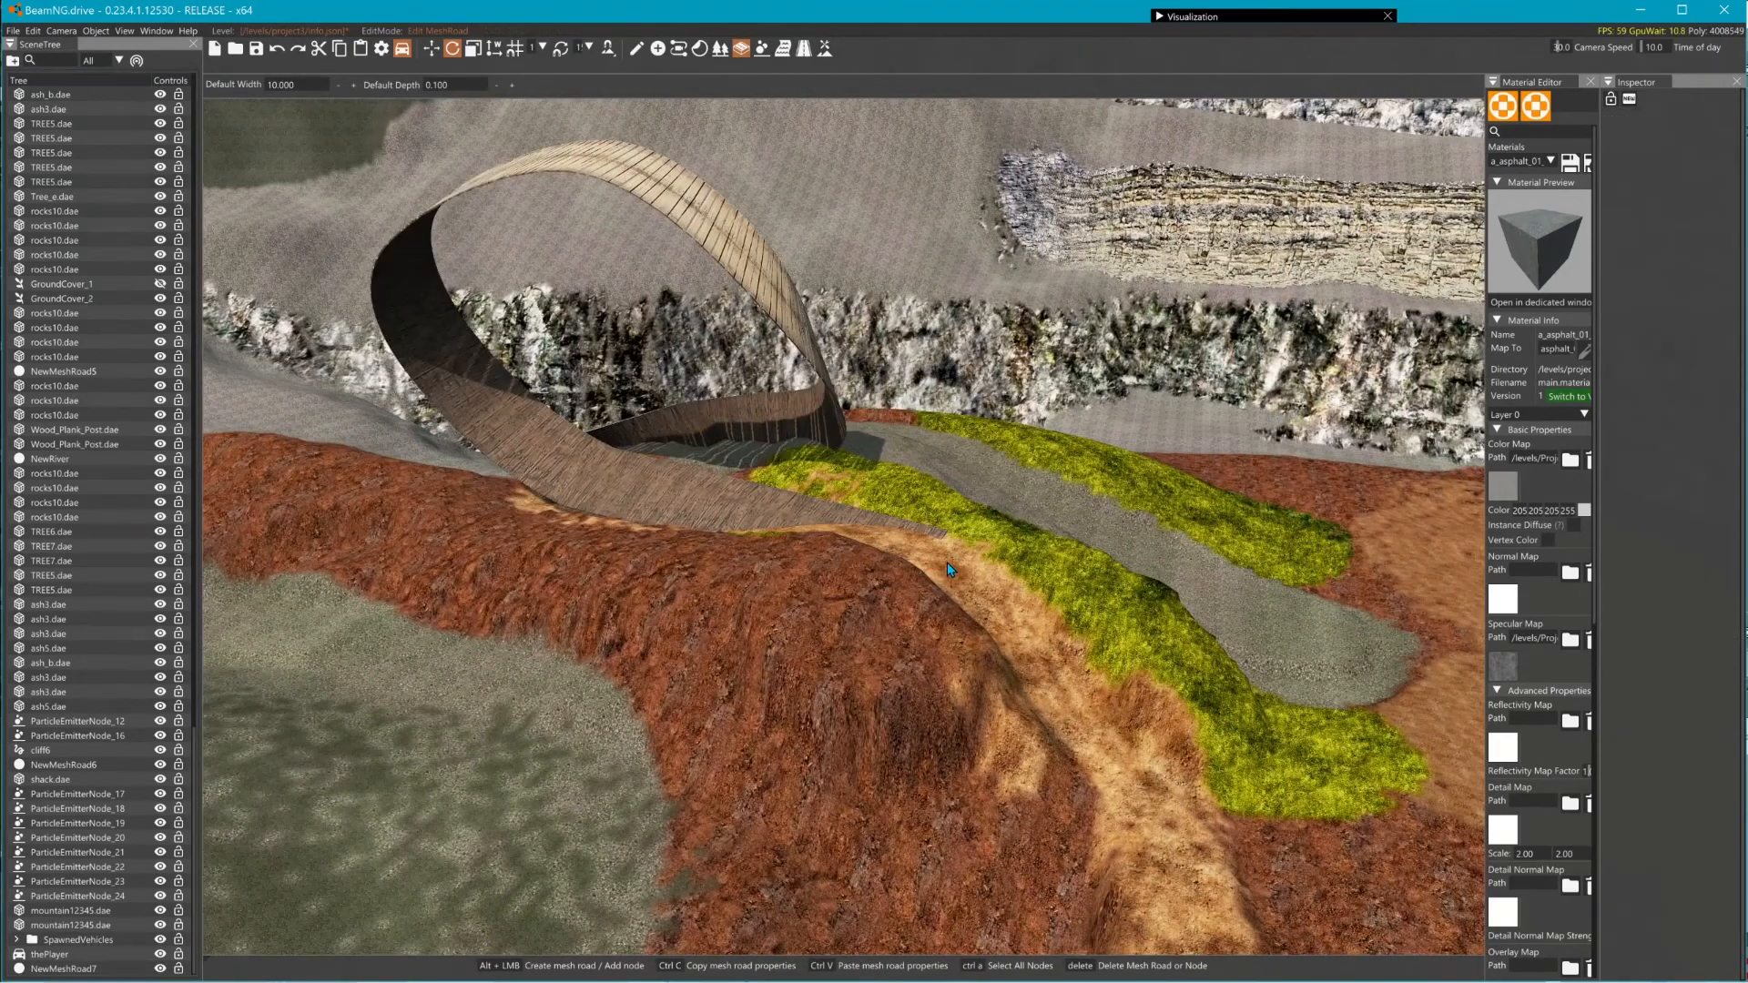
pyautogui.click(929, 560)
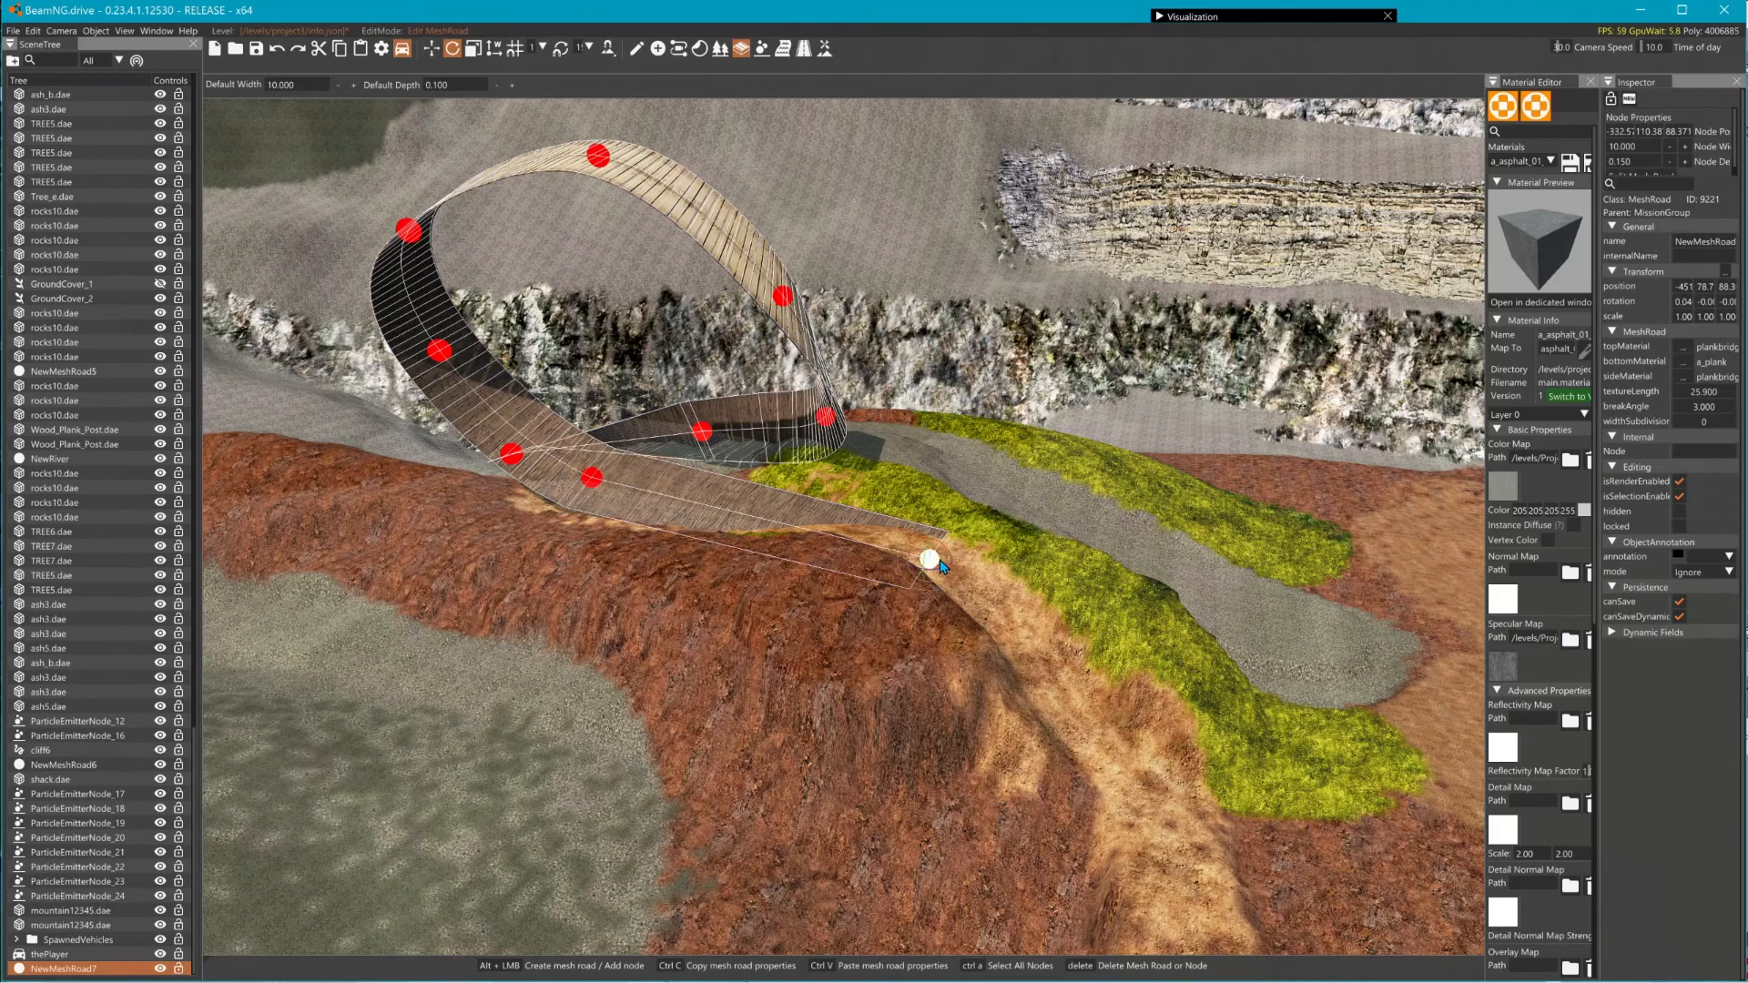
pyautogui.moveTo(929, 560); pyautogui.dragTo(1506, 685)
# - Move the loop's exit foot node to Y about 138.4 and the lower exit-side node to Y about 172.1, height about 97.3
pyautogui.click(592, 477)
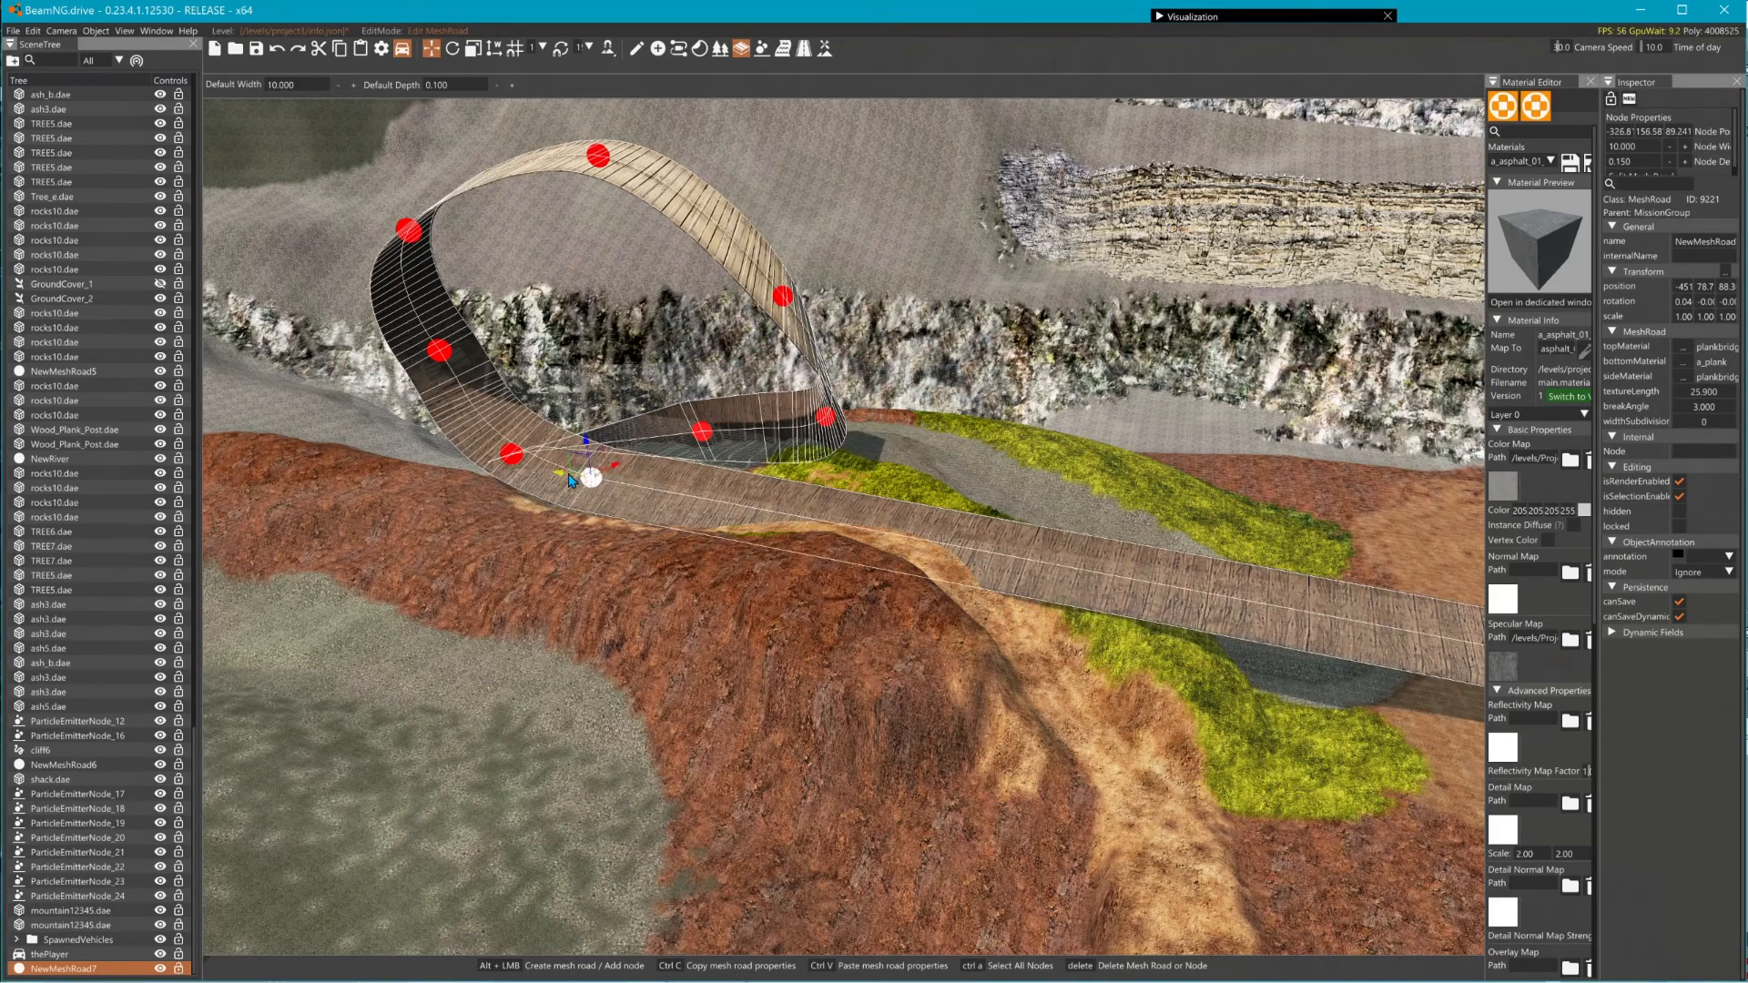
pyautogui.moveTo(570, 481); pyautogui.dragTo(690, 520)
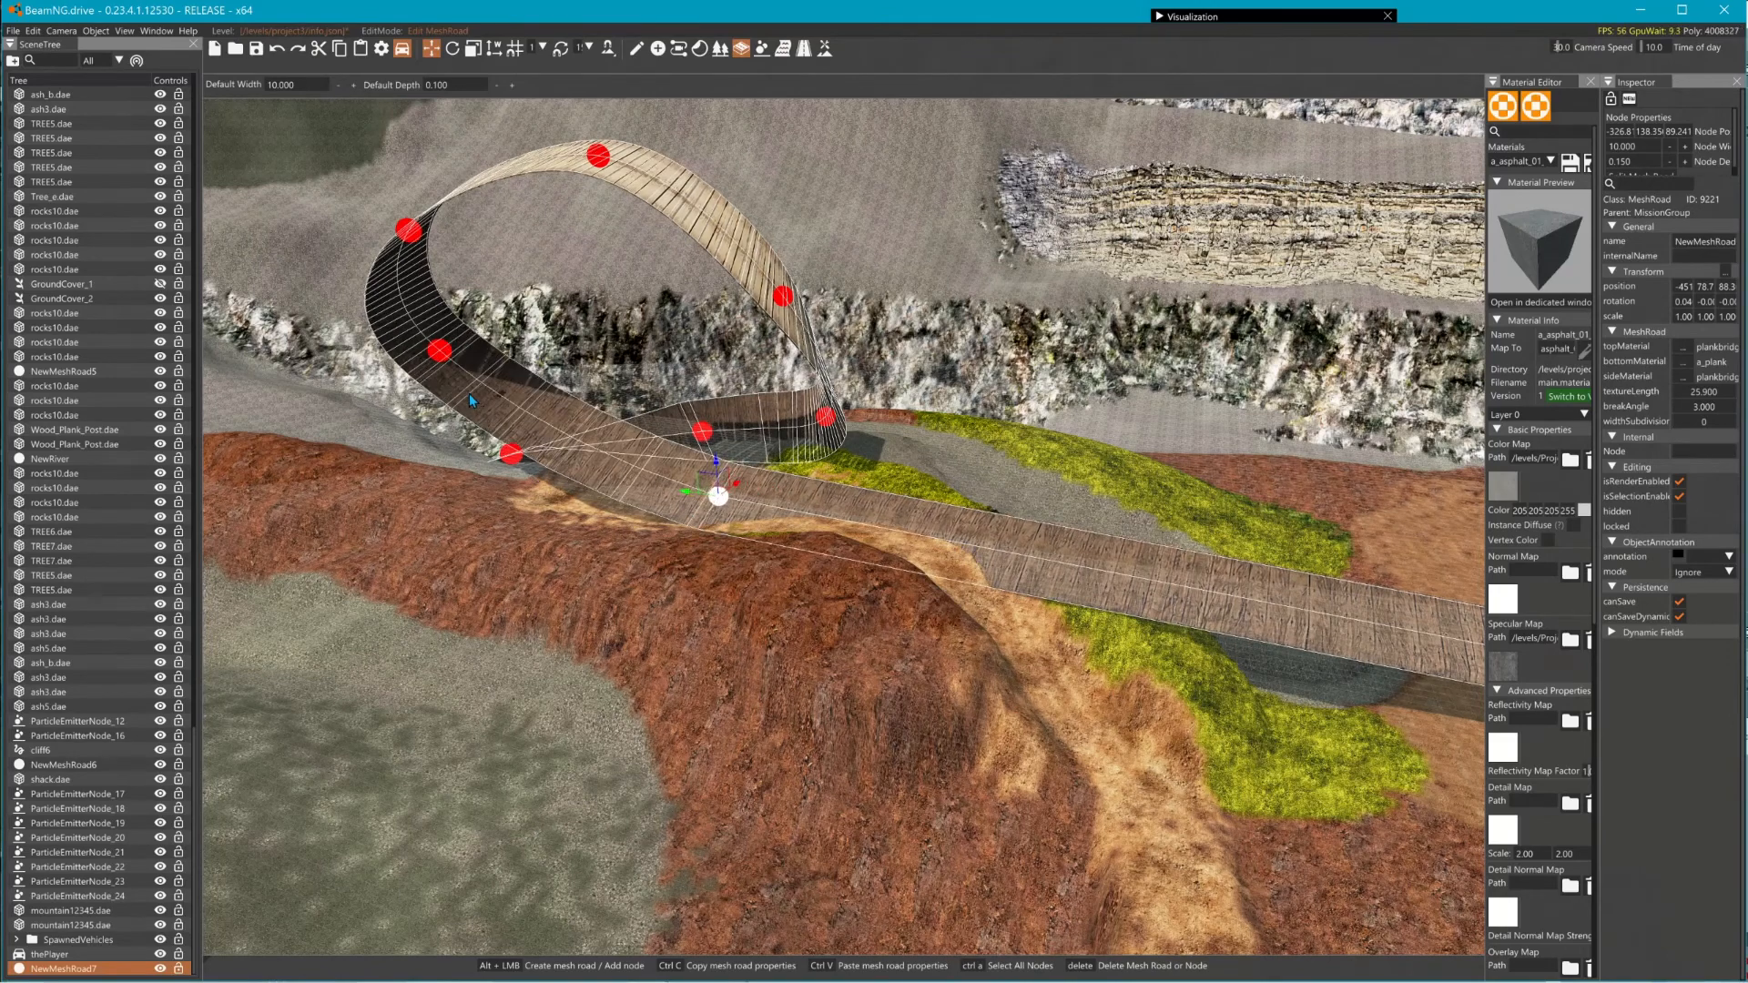
pyautogui.click(440, 350)
pyautogui.moveTo(439, 351)
pyautogui.mouseDown()
pyautogui.moveTo(472, 355)
pyautogui.moveTo(453, 340)
pyautogui.moveTo(458, 366)
pyautogui.mouseUp()
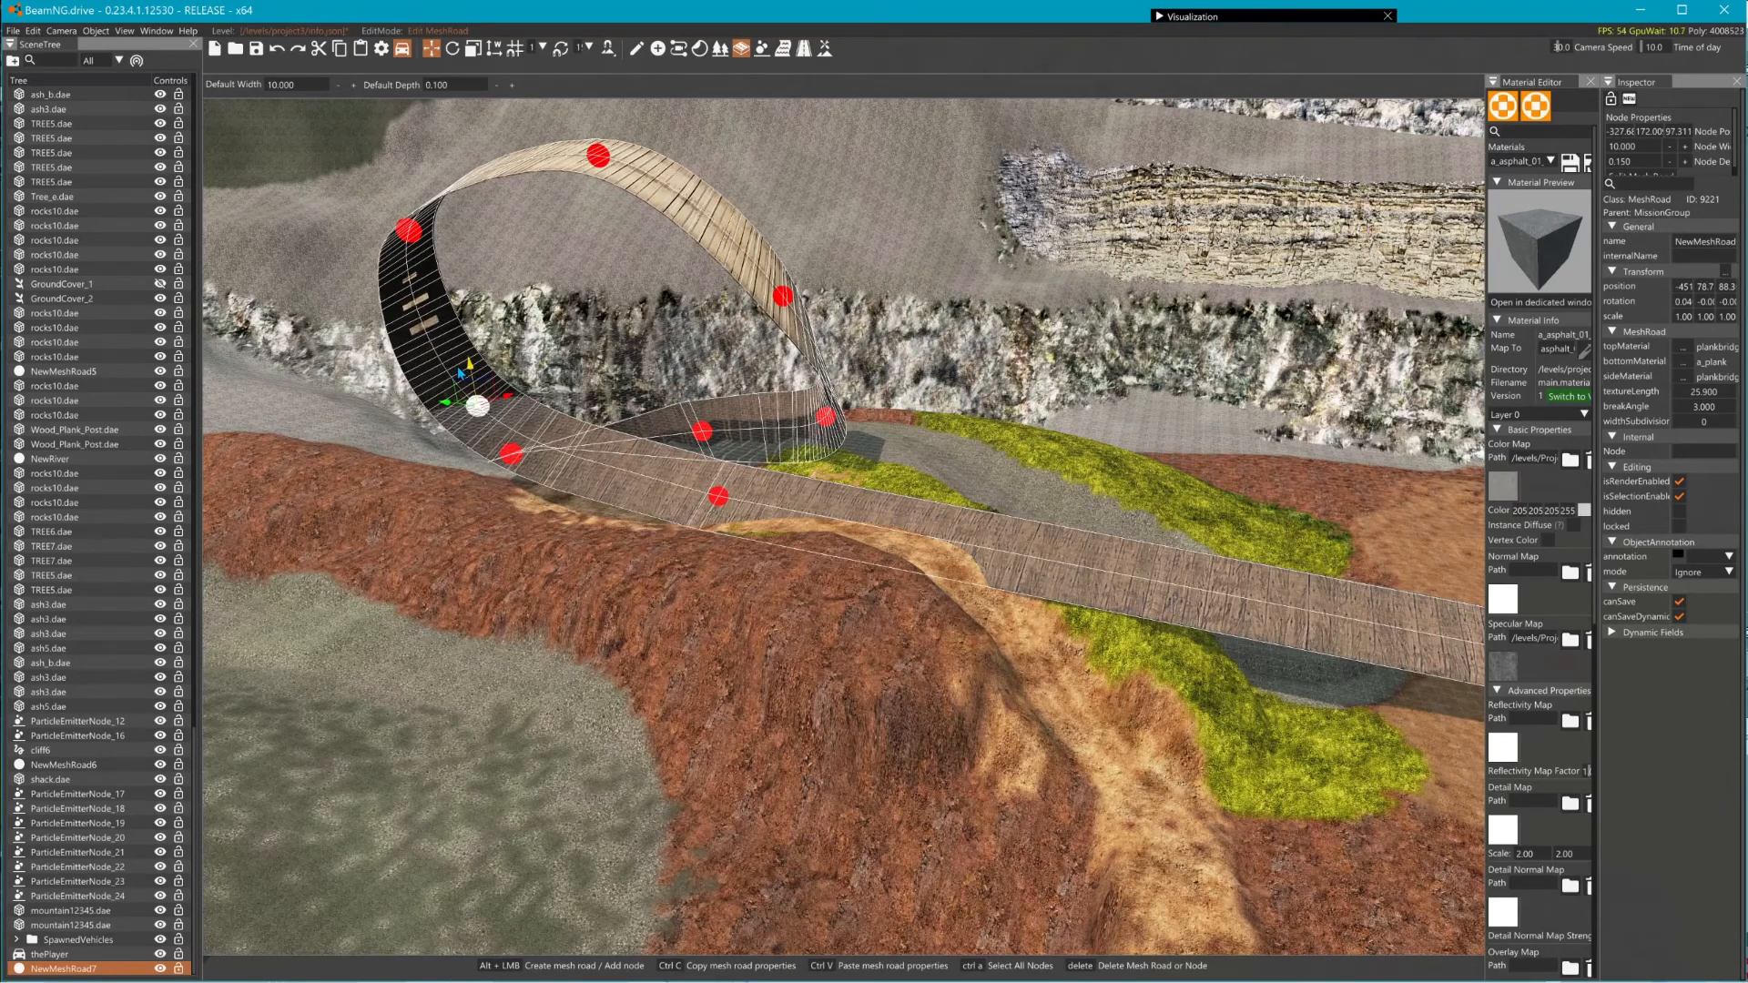
# - Move the loop's upper entry-side node outward, and its top node to X about -326.4 and height about 133.2
pyautogui.click(783, 296)
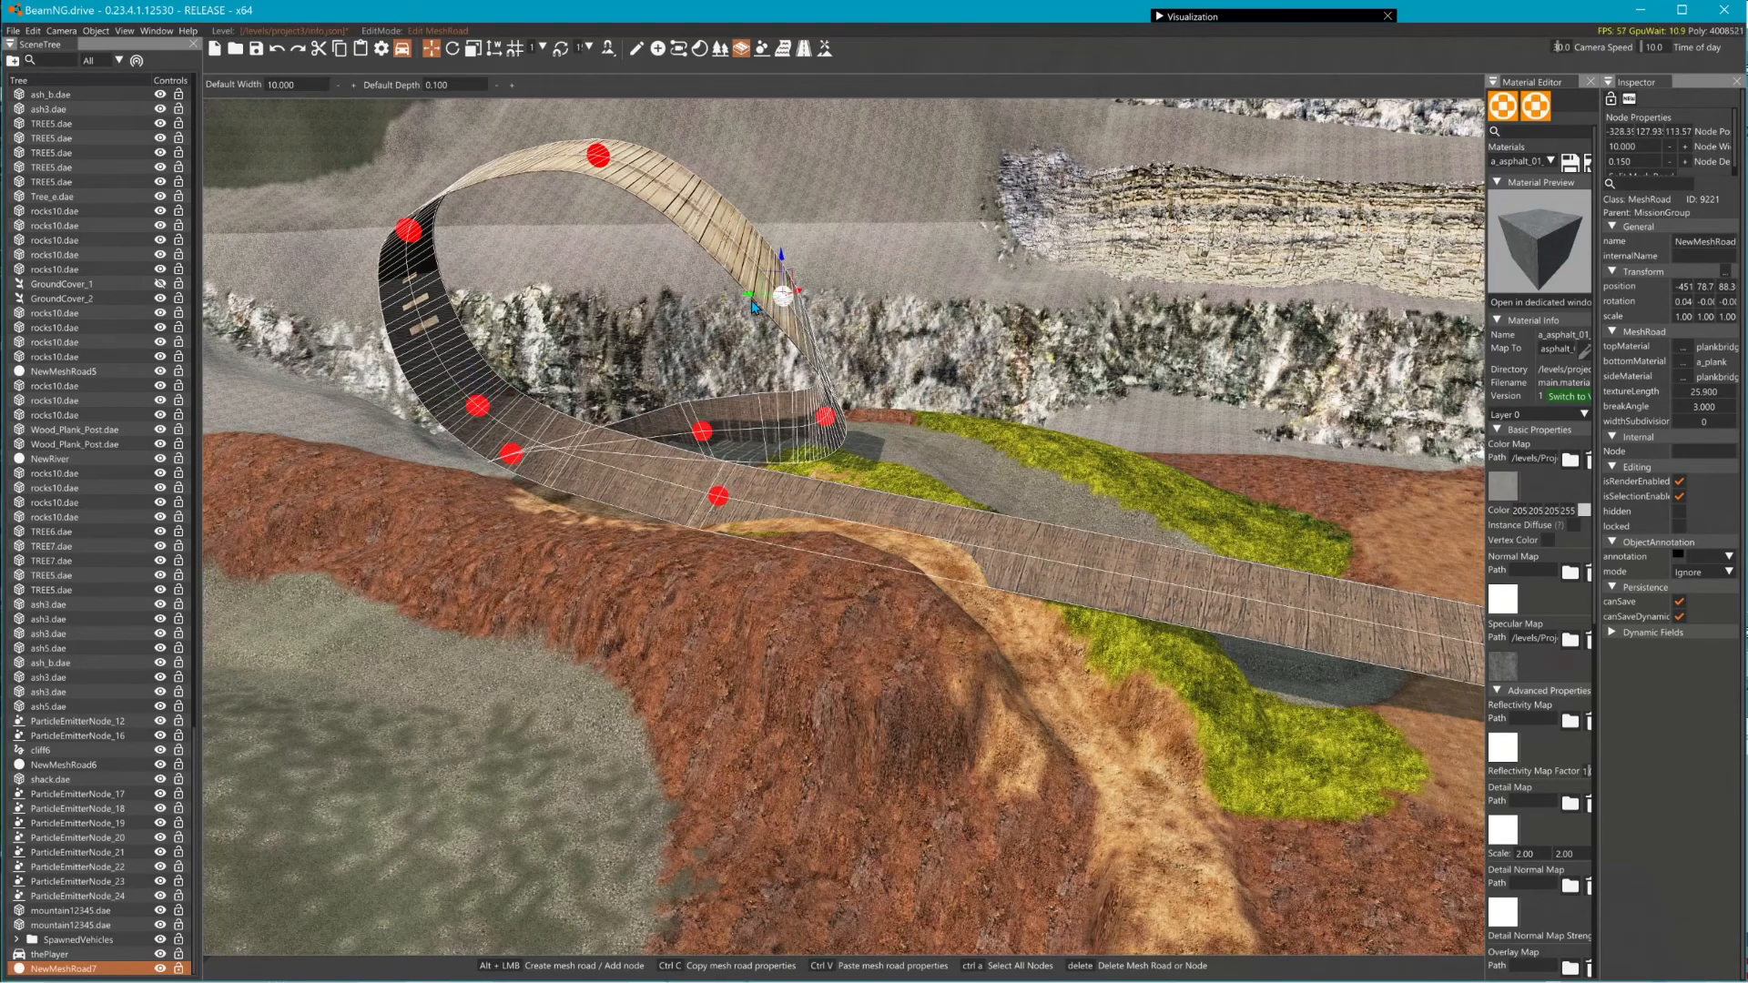
pyautogui.moveTo(771, 302); pyautogui.dragTo(897, 306)
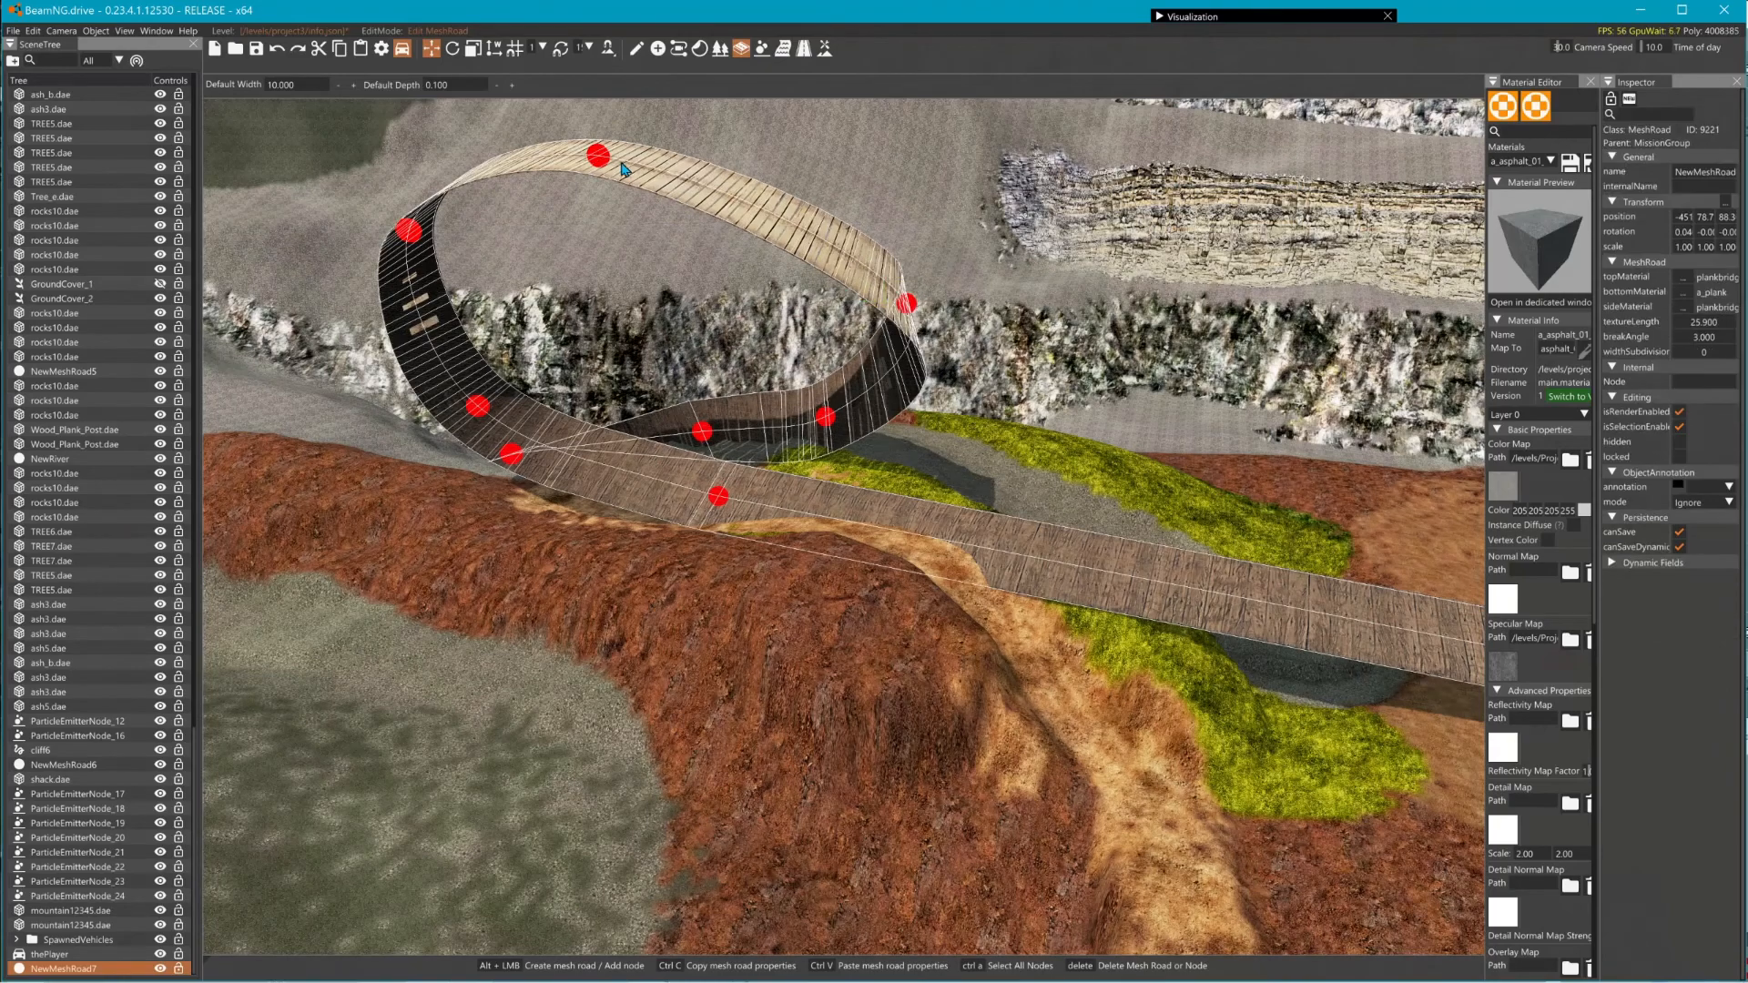
pyautogui.click(598, 155)
pyautogui.moveTo(695, 198); pyautogui.dragTo(695, 202, button='right')
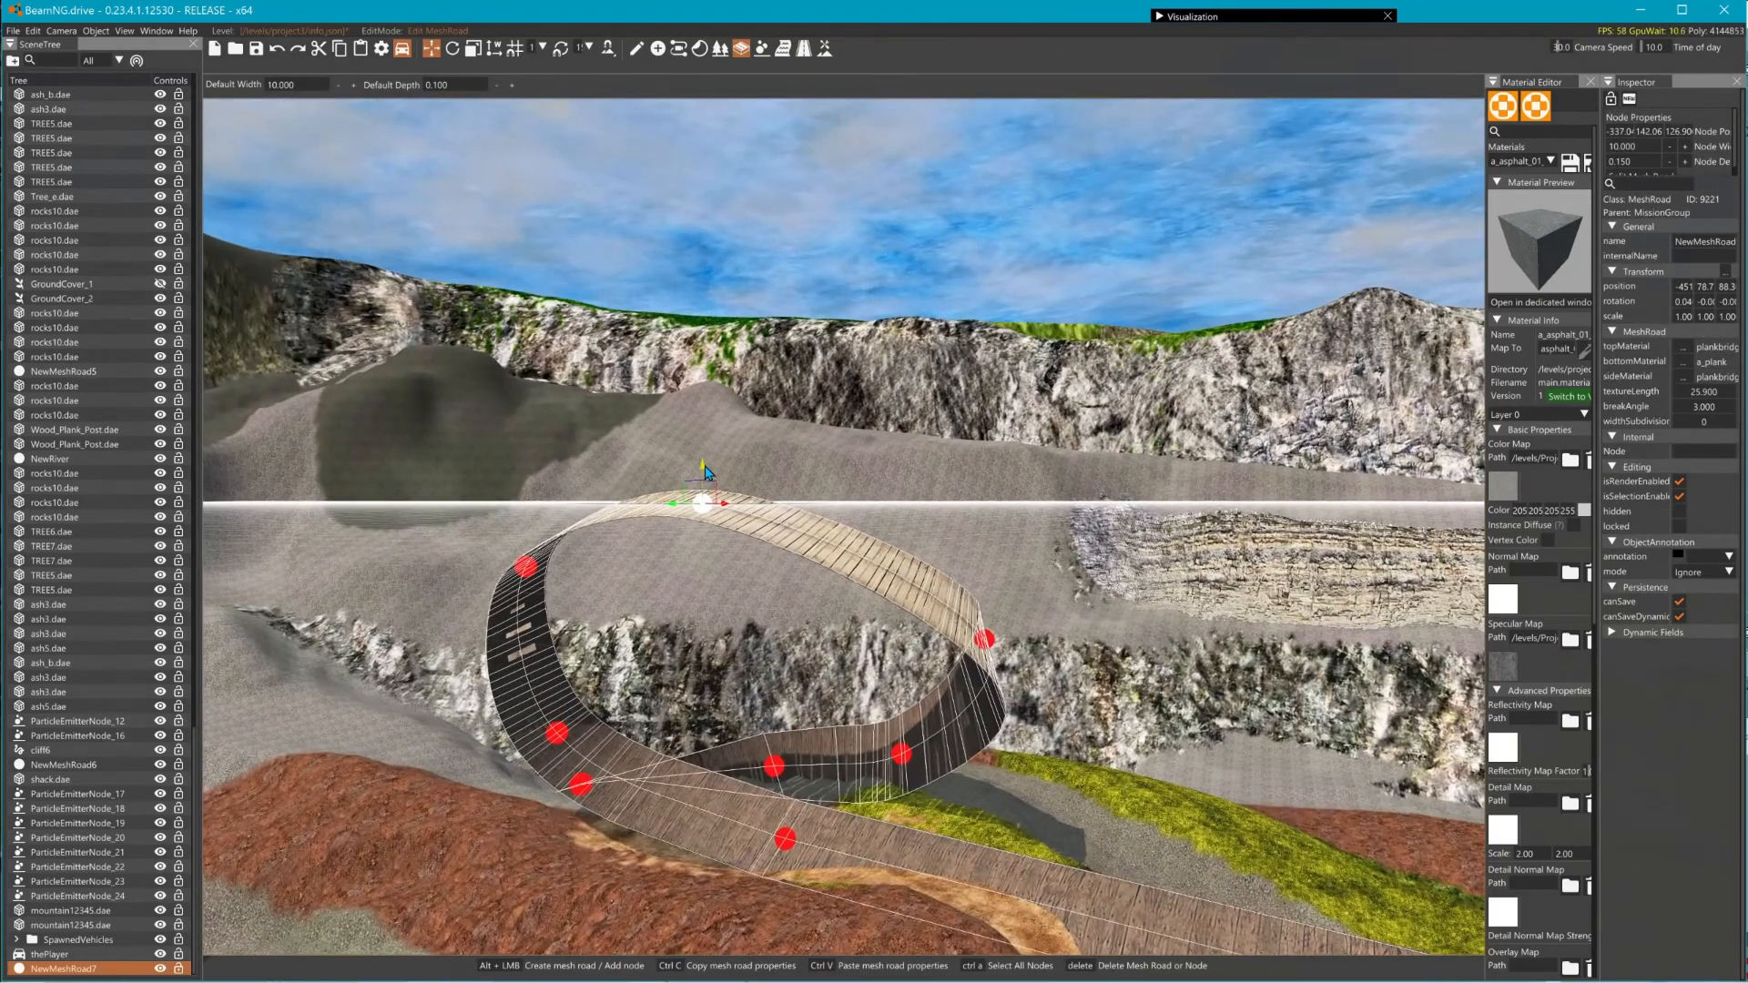
pyautogui.moveTo(705, 471); pyautogui.dragTo(778, 466)
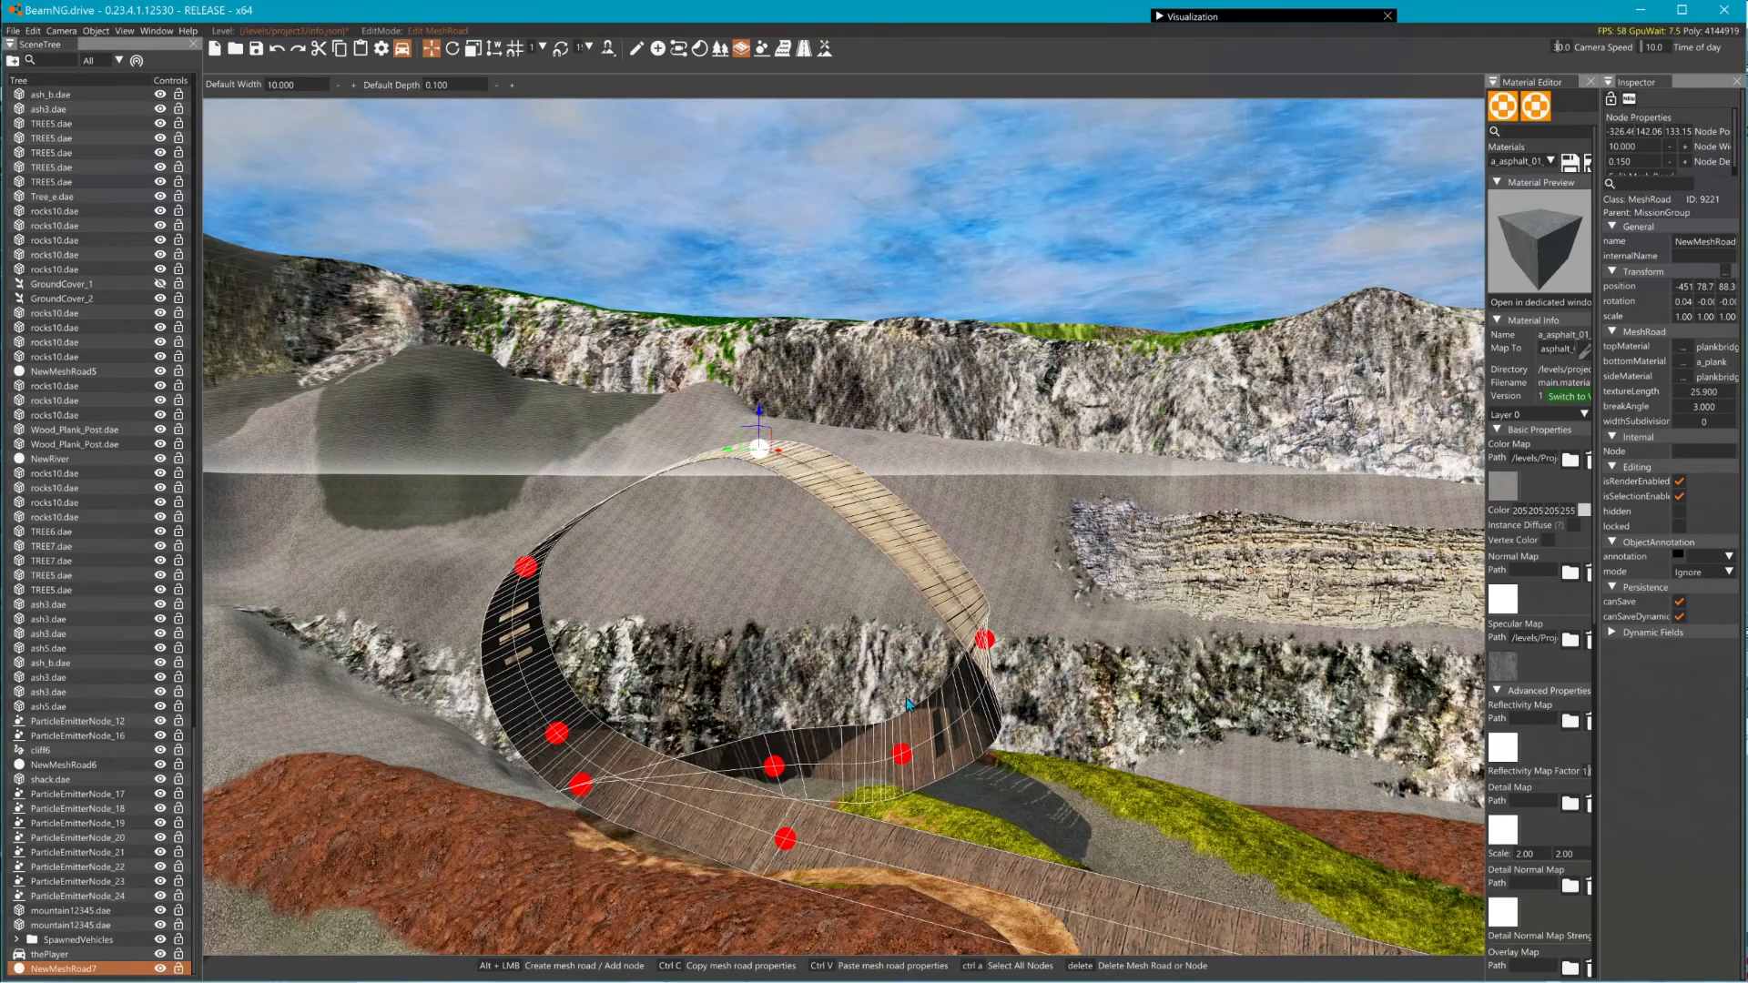
# - Pull the loop's upper entry-side node back inward to even out the loop's curve
pyautogui.moveTo(905, 698); pyautogui.dragTo(1197, 734, button='right')
pyautogui.press('a')
pyautogui.press('a')
pyautogui.click(1057, 508)
pyautogui.moveTo(1035, 507); pyautogui.dragTo(931, 497)
# - Rotate the start node of the entry ramp to bank the beginning of the plank road
pyautogui.click(603, 767)
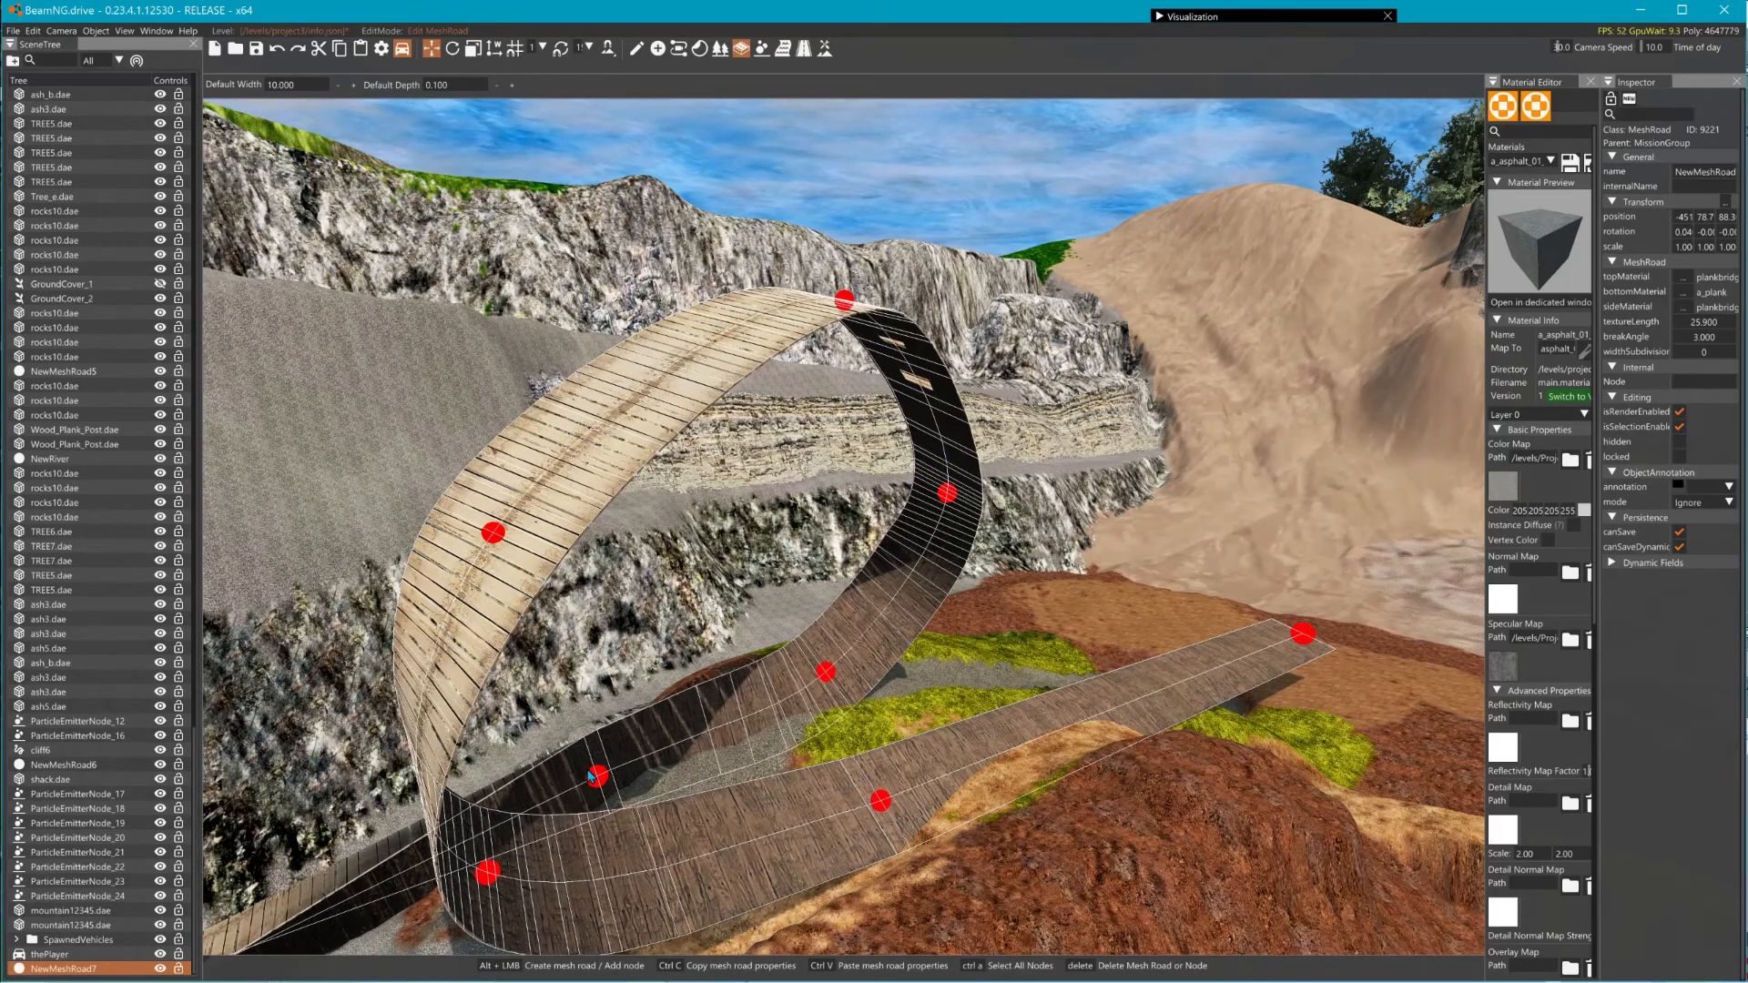
pyautogui.click(589, 773)
pyautogui.moveTo(589, 772); pyautogui.dragTo(540, 768, button='right')
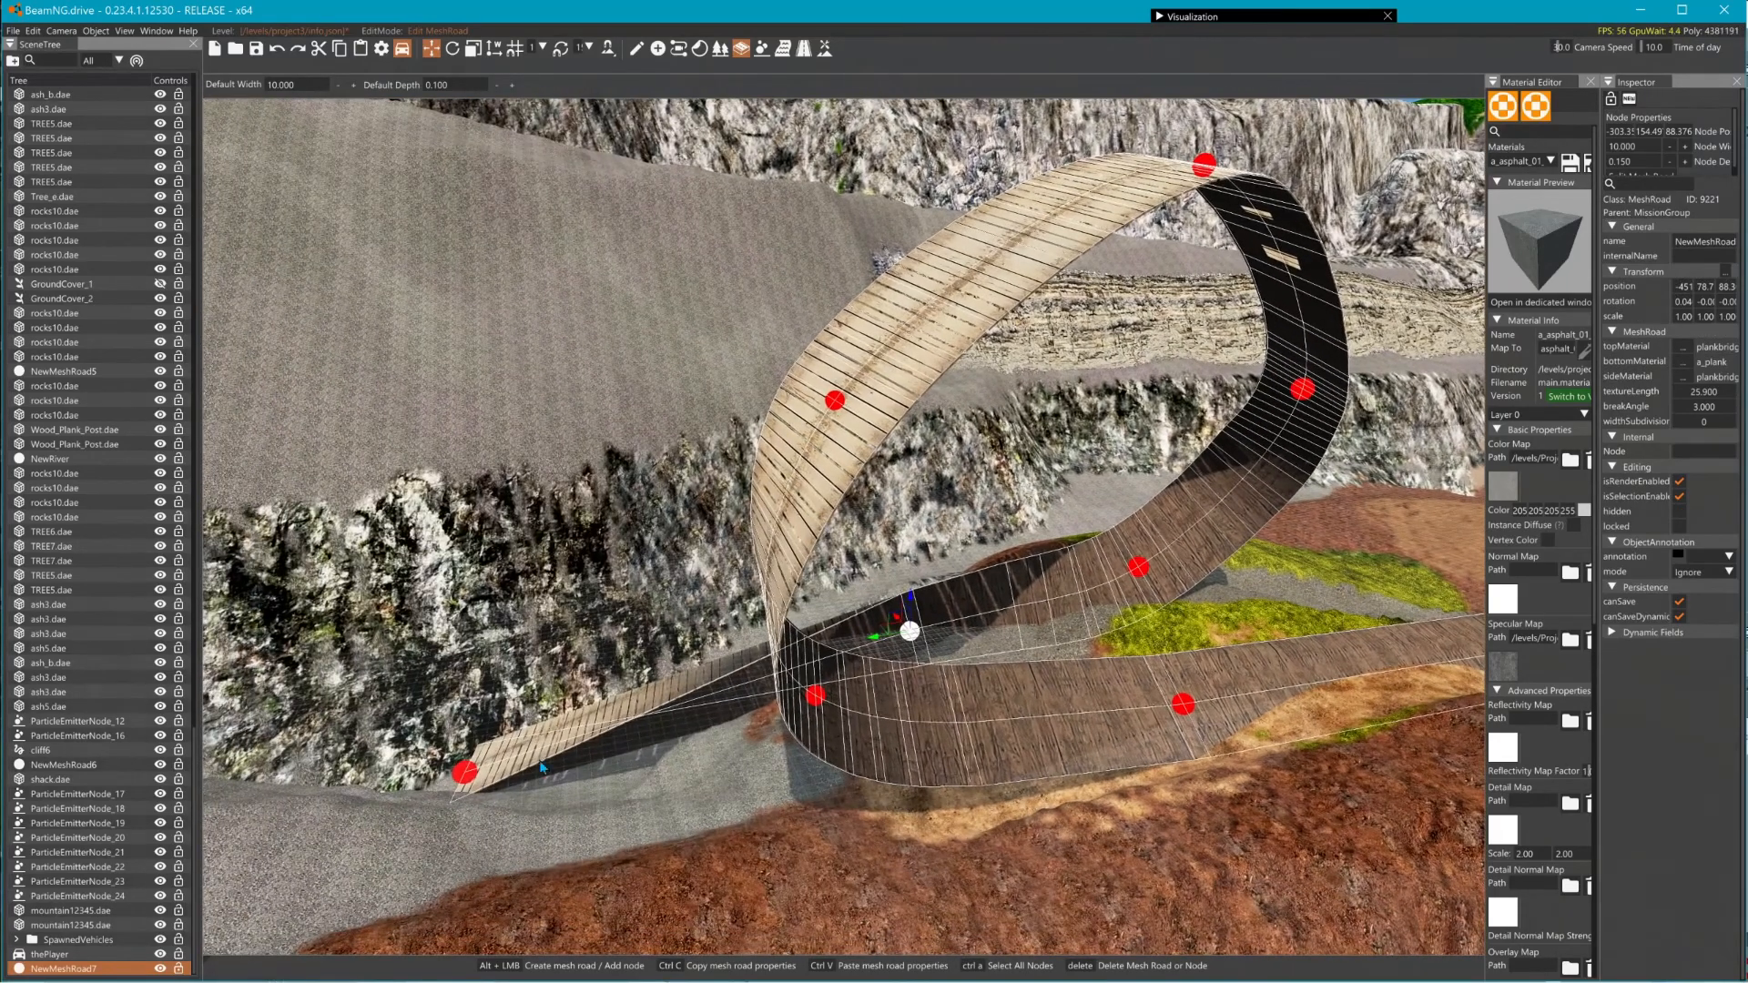
pyautogui.click(471, 760)
pyautogui.click(478, 767)
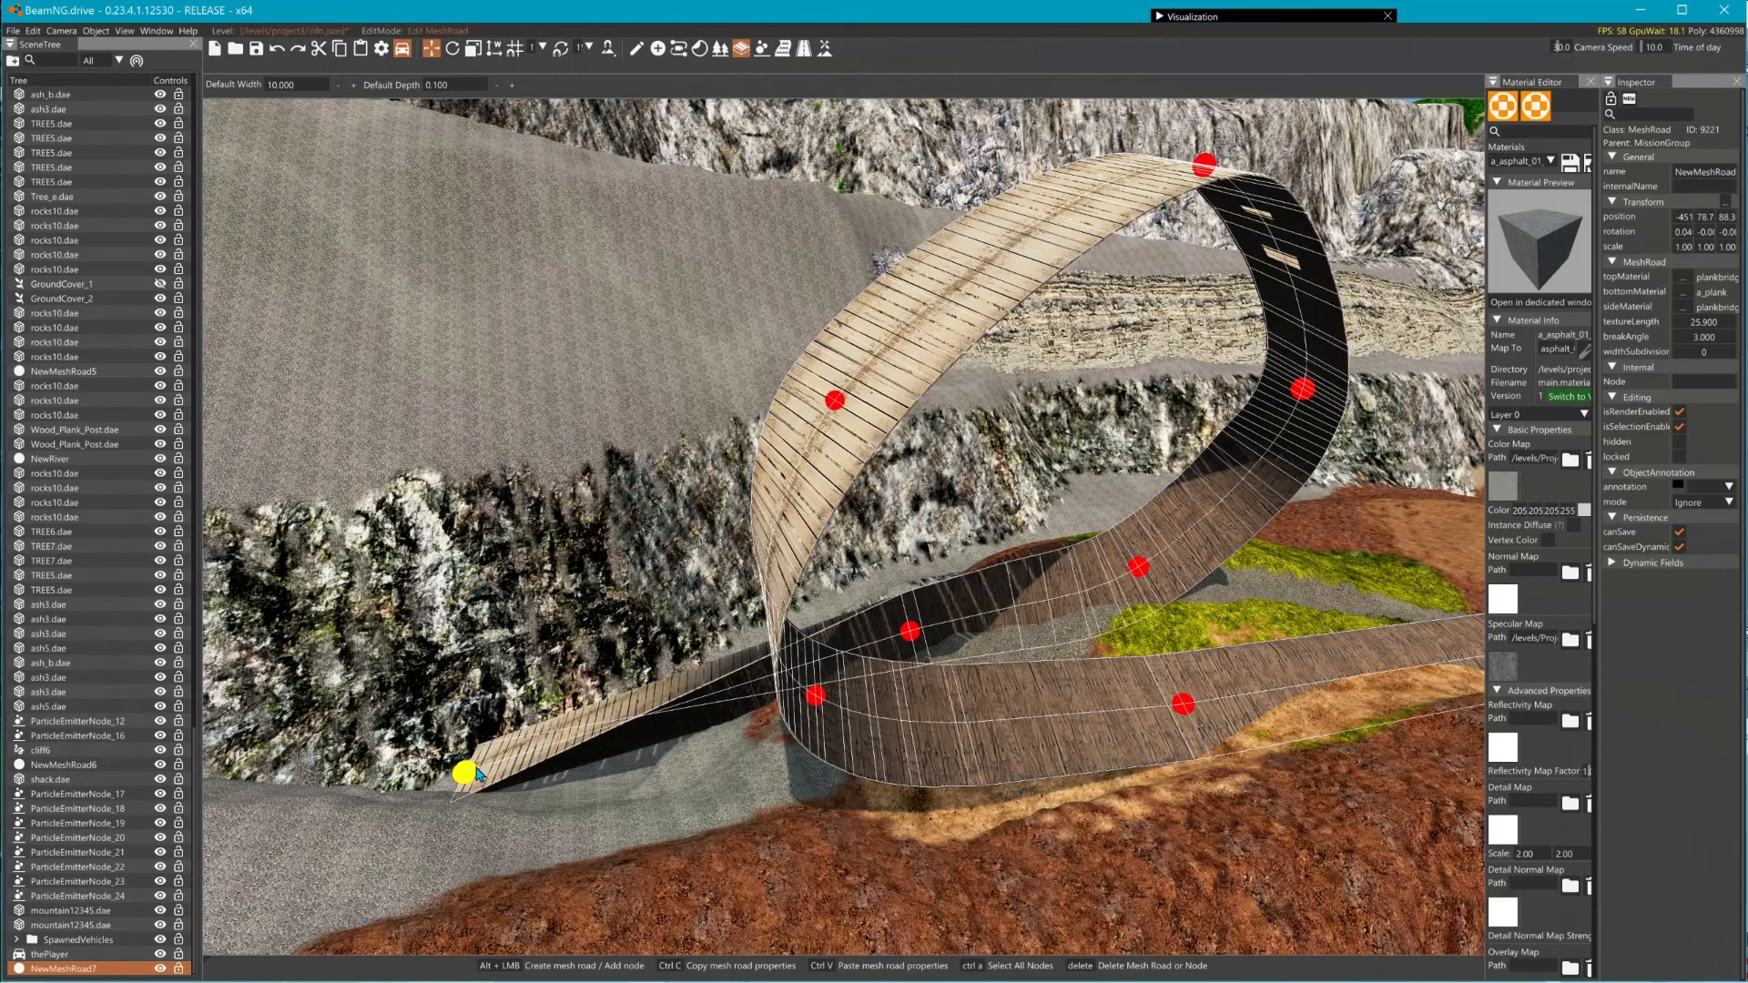
pyautogui.click(474, 768)
pyautogui.press('2')
pyautogui.moveTo(466, 776); pyautogui.dragTo(447, 689)
# - Select the entry ramp's second node, just before the loop, for rotation
pyautogui.click(923, 630)
pyautogui.click(911, 631)
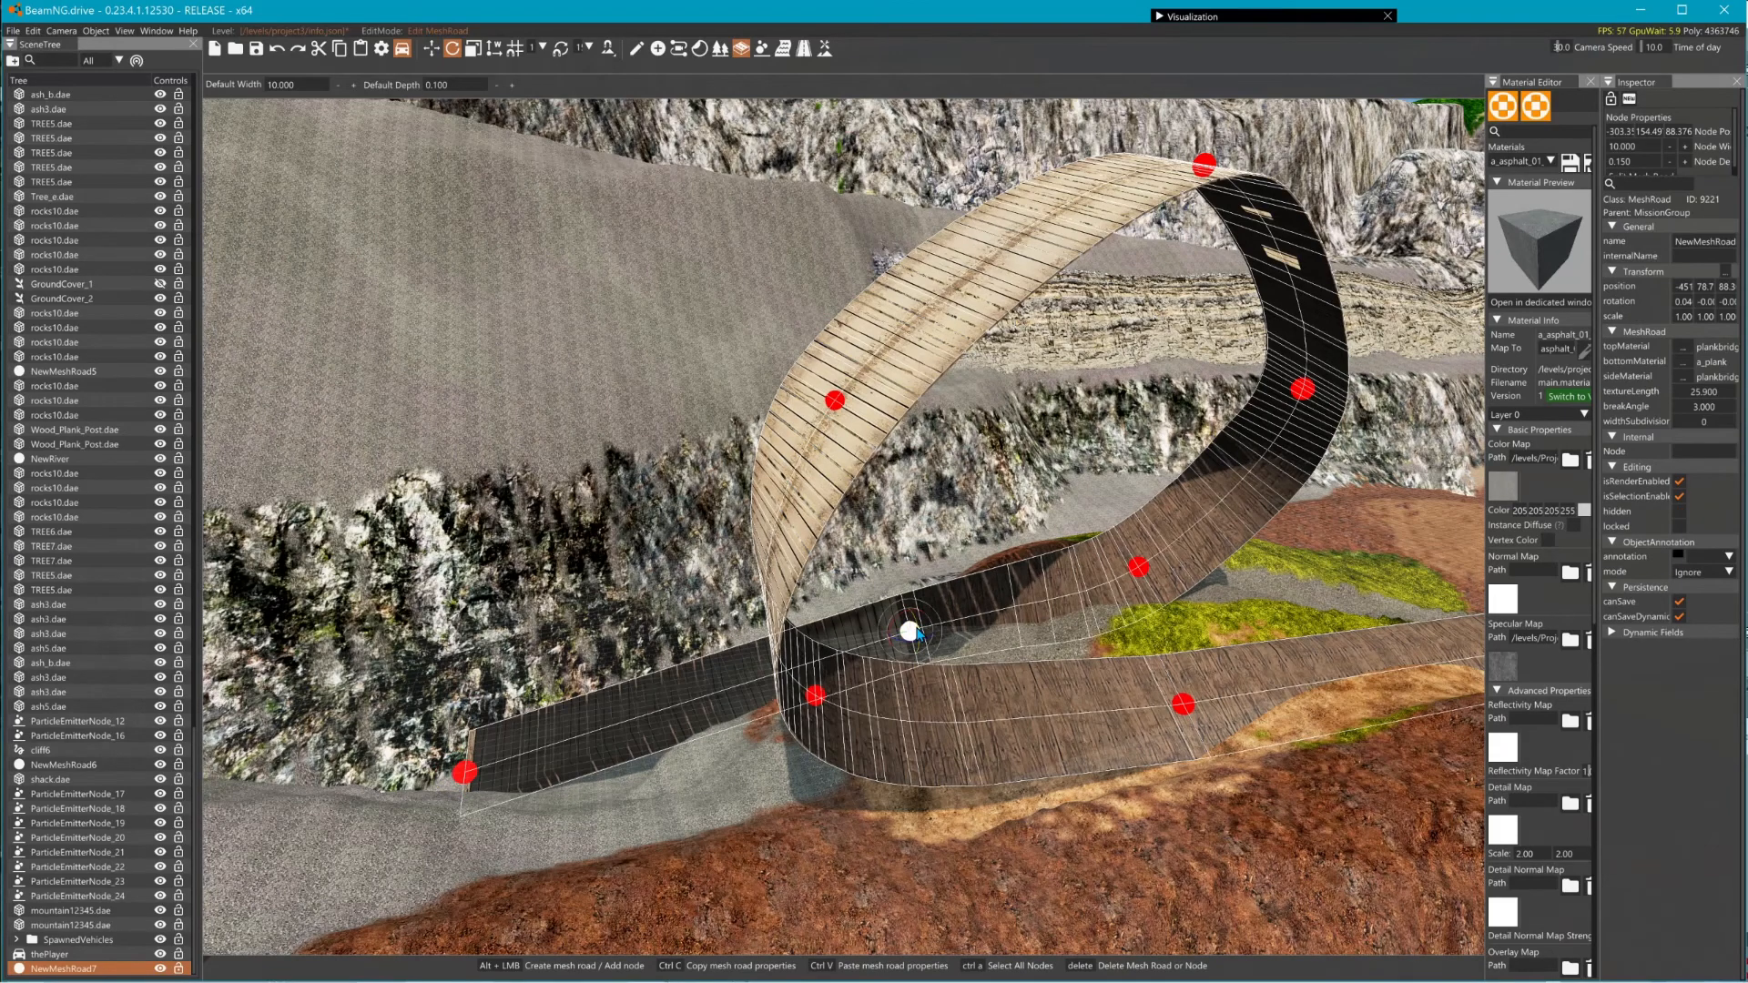
# - Lower the mesh road's entry node beneath the loop to height about 85.4, and shift the loop's rear side node to Y about 116.4
pyautogui.press('1')
pyautogui.click(909, 621)
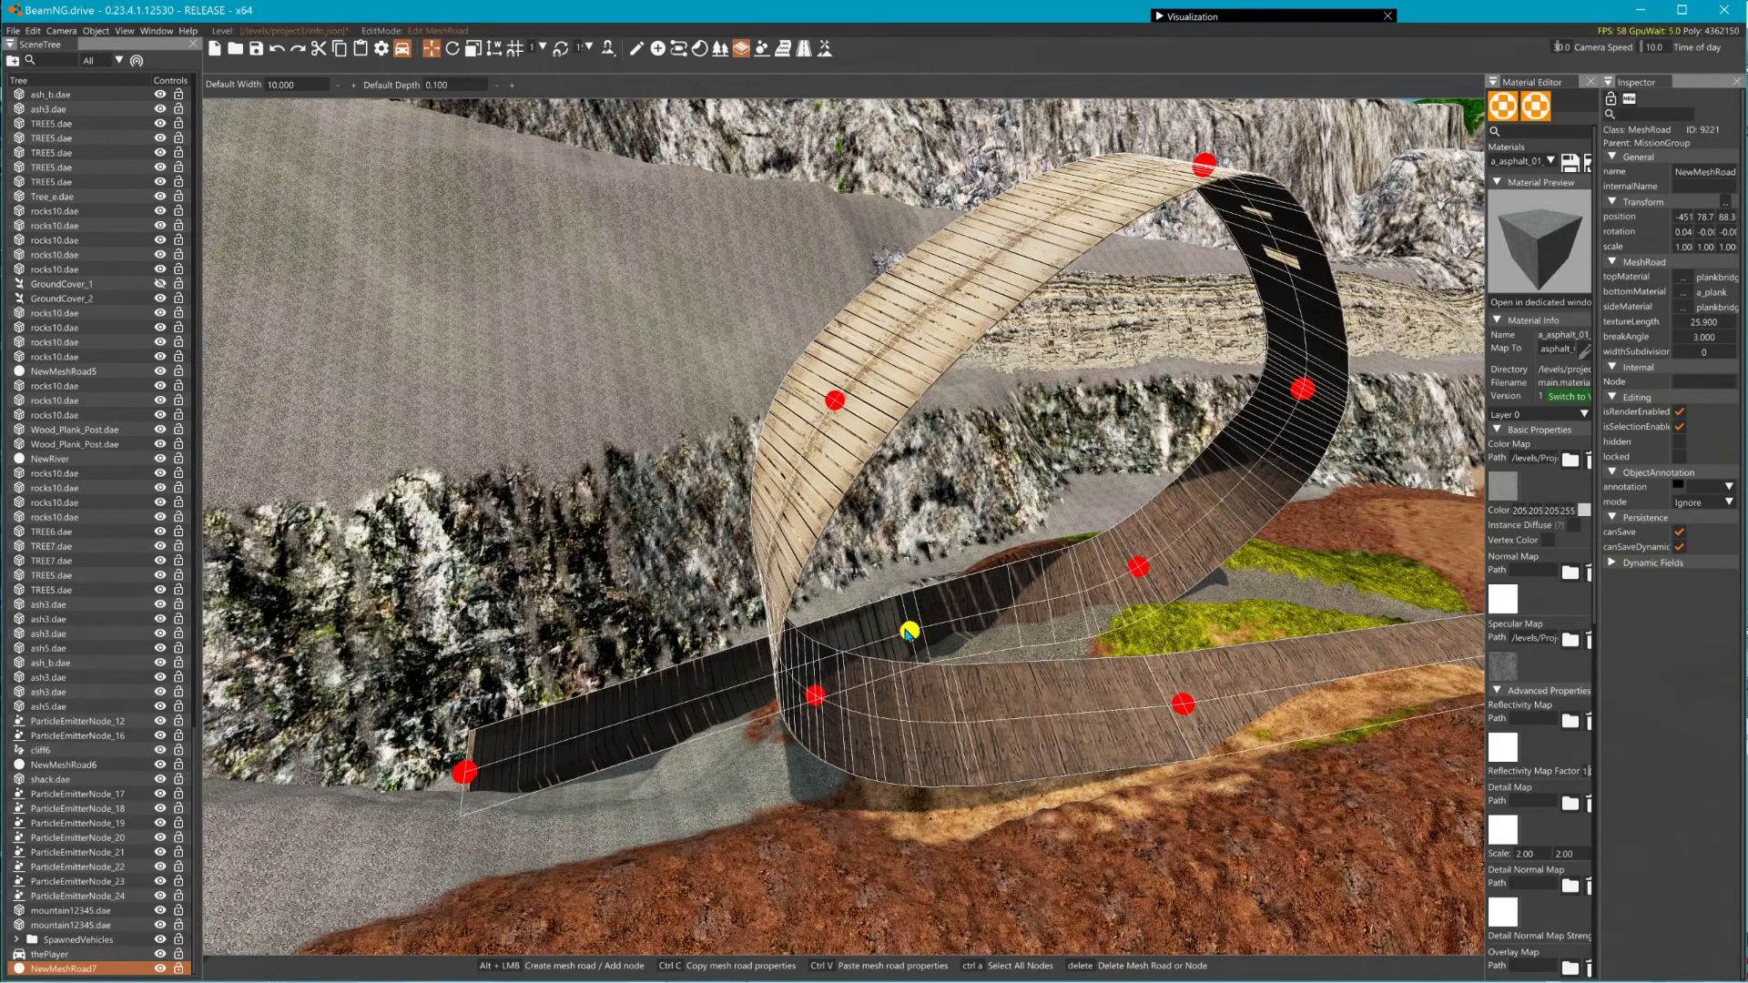
pyautogui.click(906, 629)
pyautogui.moveTo(913, 601); pyautogui.dragTo(914, 627)
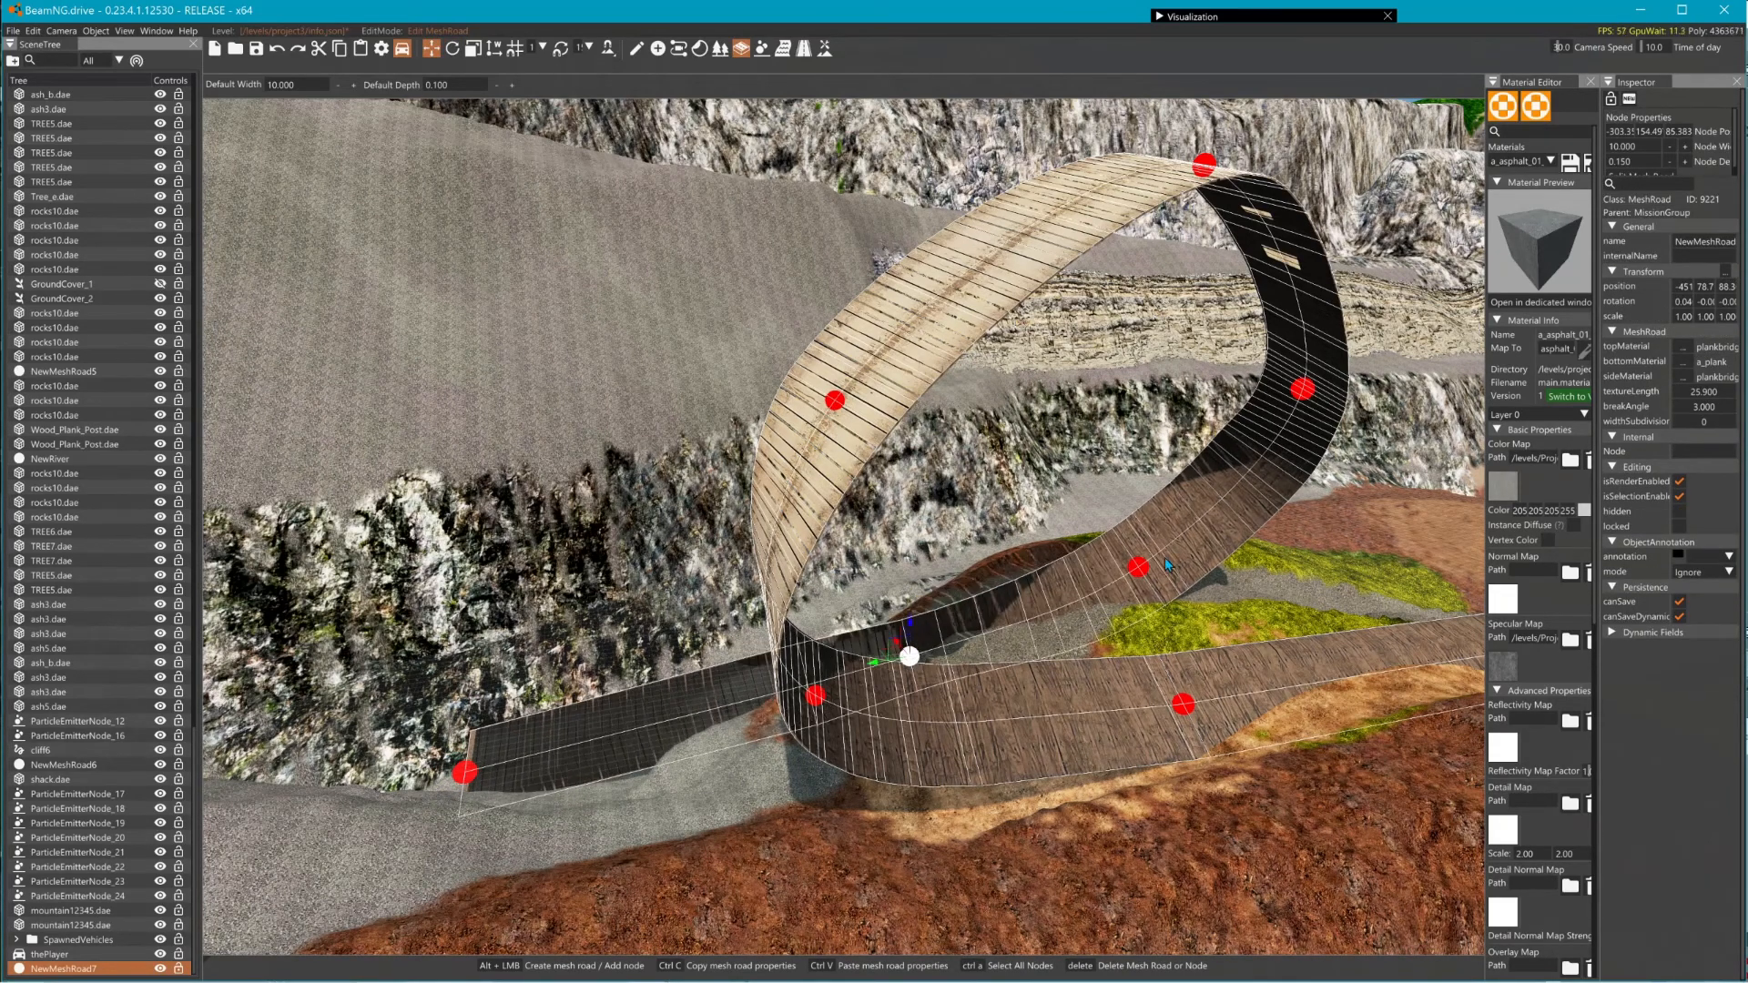
pyautogui.moveTo(1166, 558); pyautogui.dragTo(1301, 498, button='right')
pyautogui.click(1022, 487)
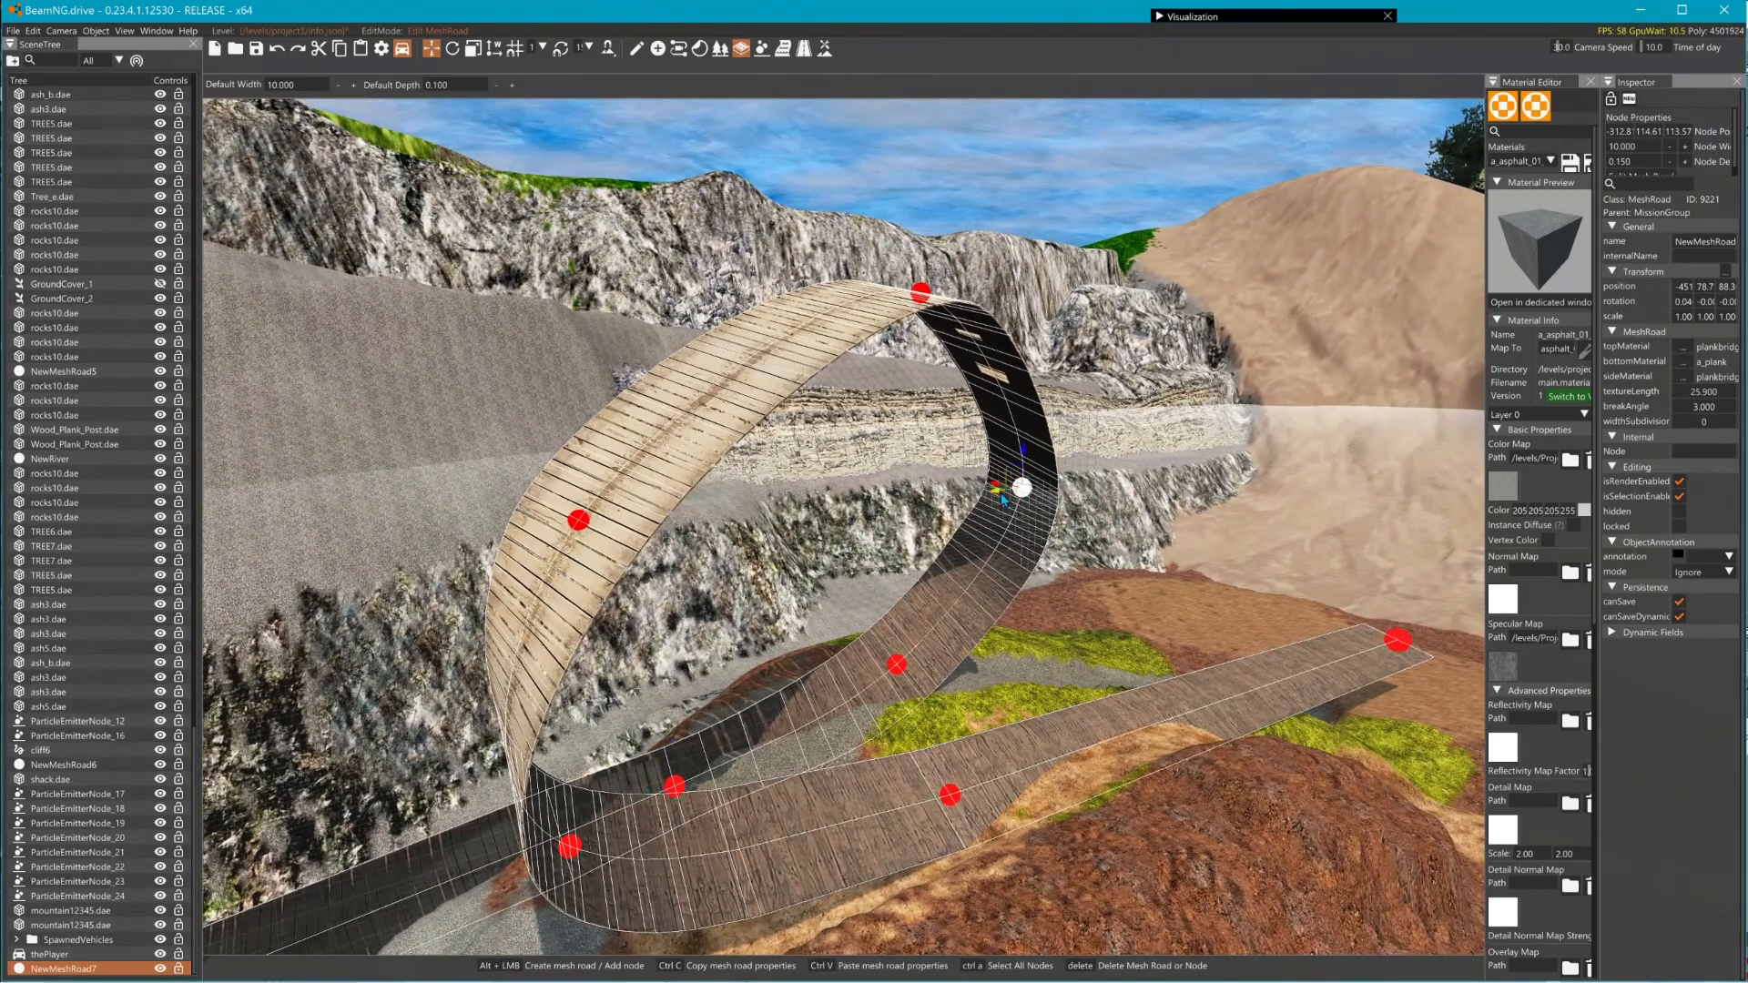
pyautogui.moveTo(1002, 499); pyautogui.dragTo(997, 533)
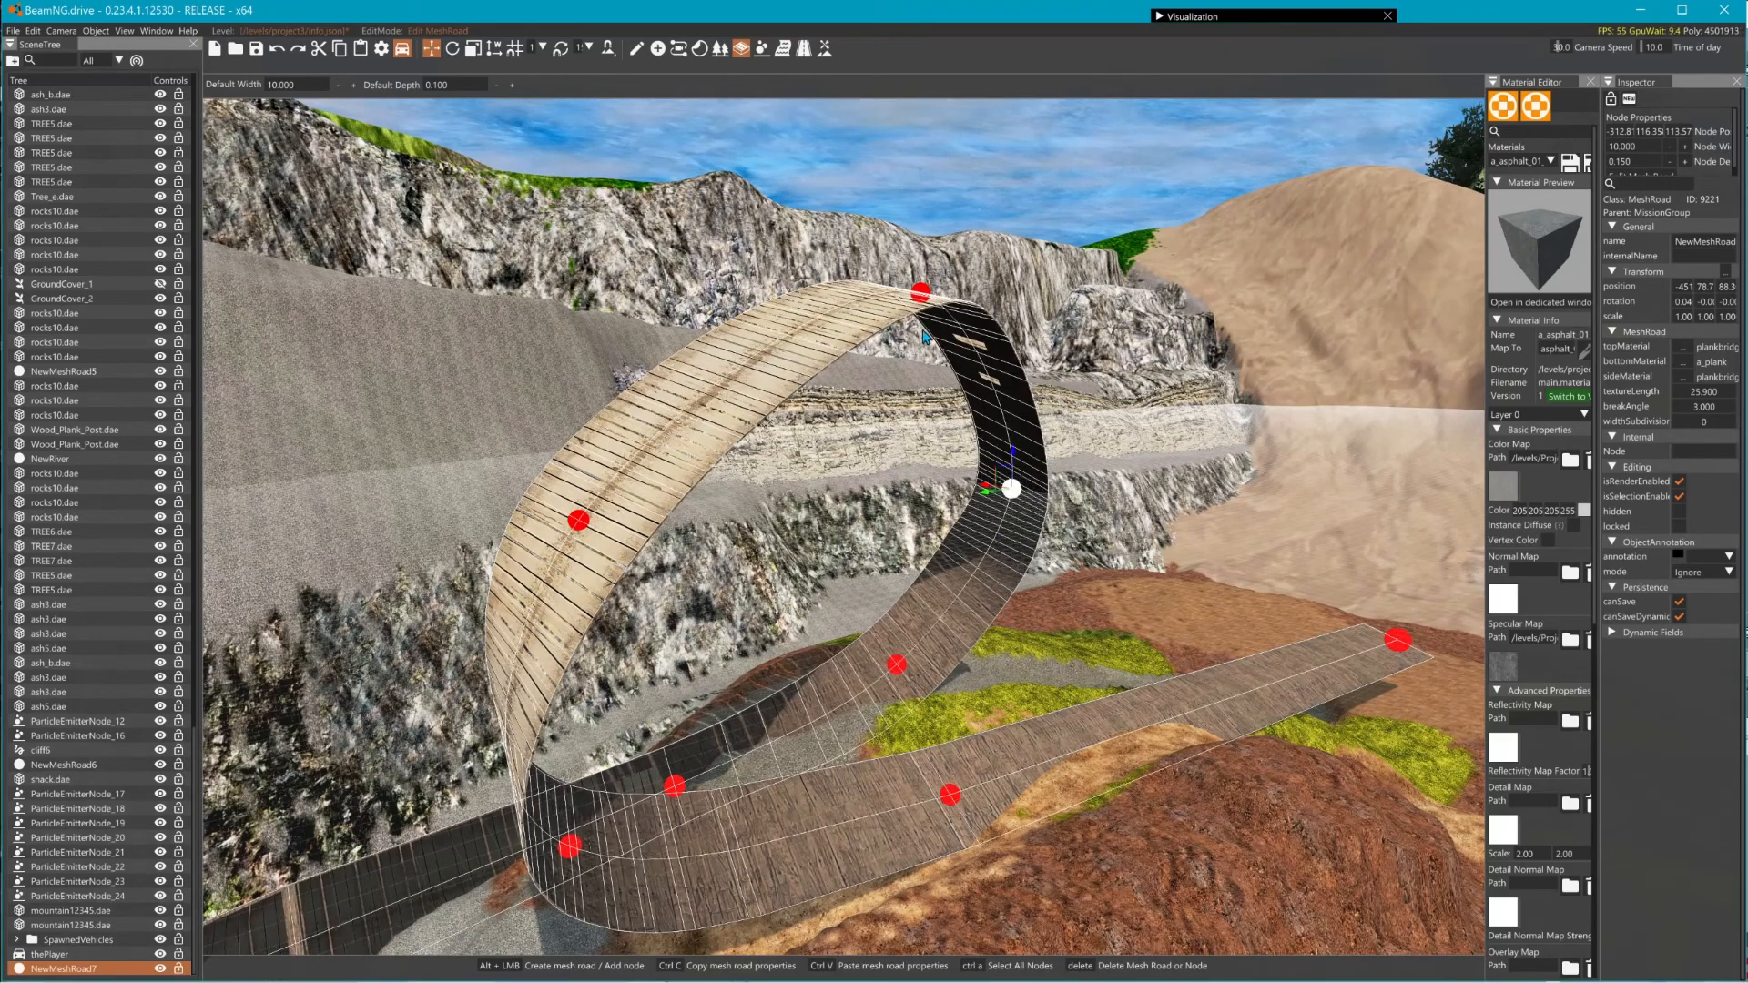
# - Extend the mesh road past the loop by moving its exit end node out to Y about -42
pyautogui.moveTo(927, 337); pyautogui.dragTo(1173, 588, button='right')
pyautogui.click(1095, 559)
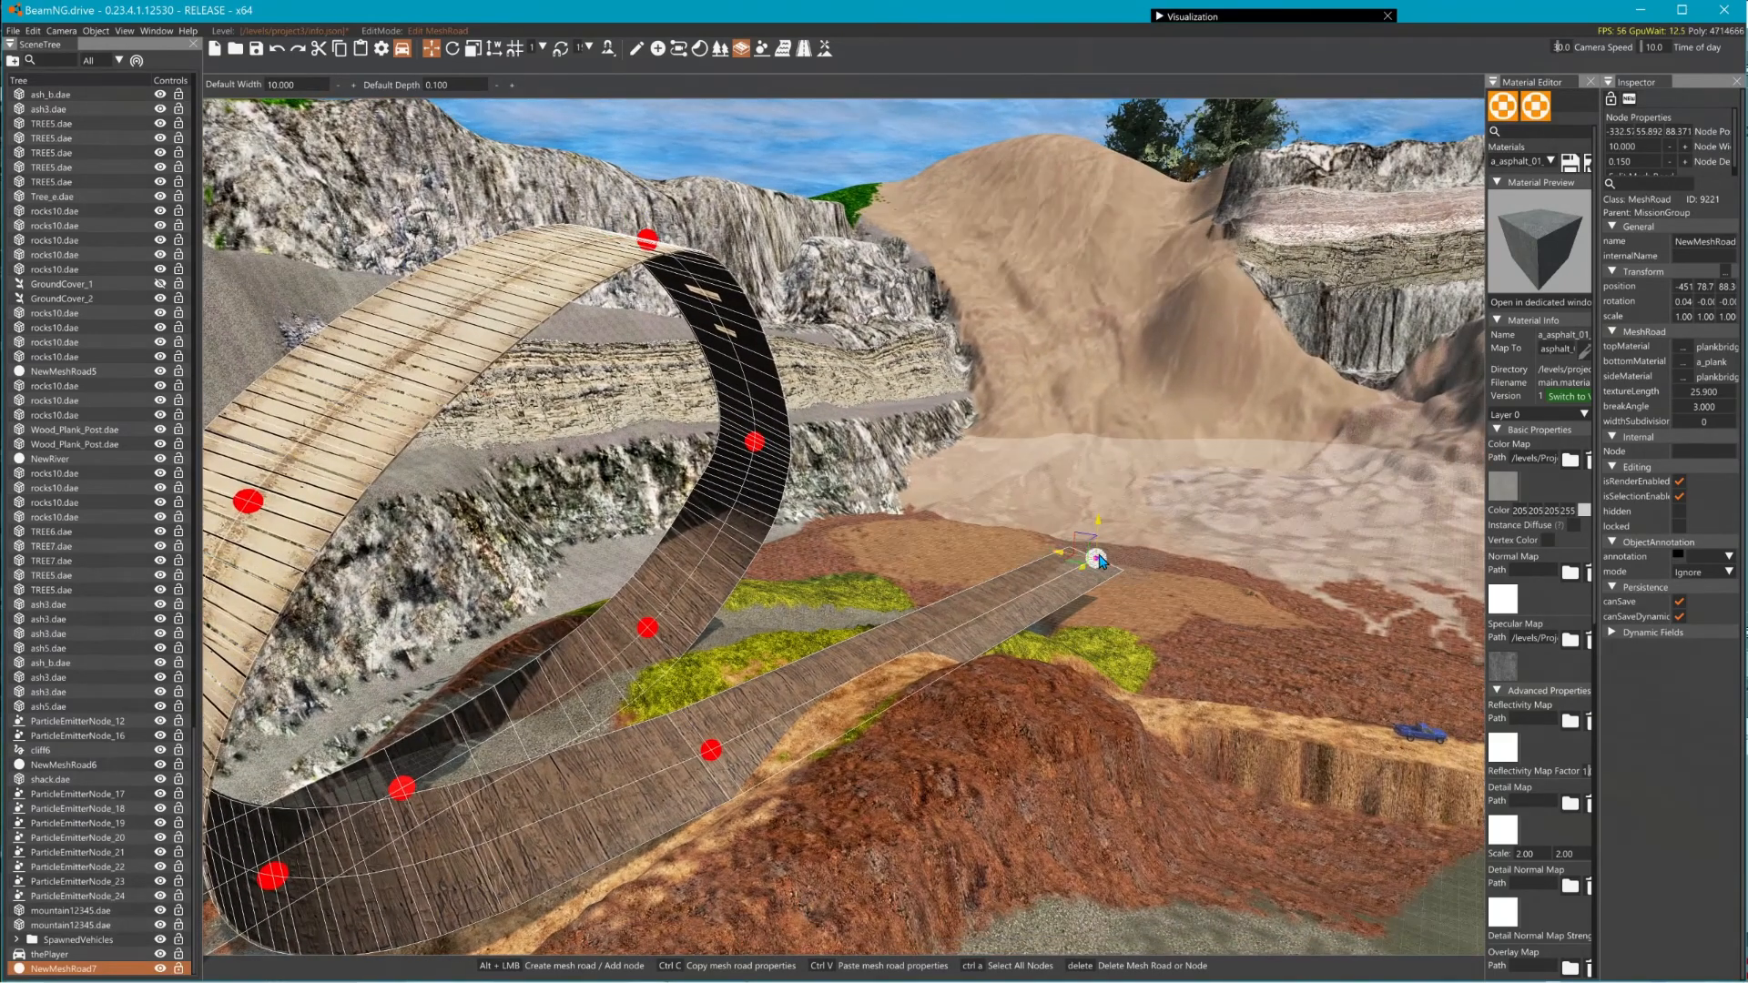
pyautogui.moveTo(1088, 575); pyautogui.dragTo(1244, 500)
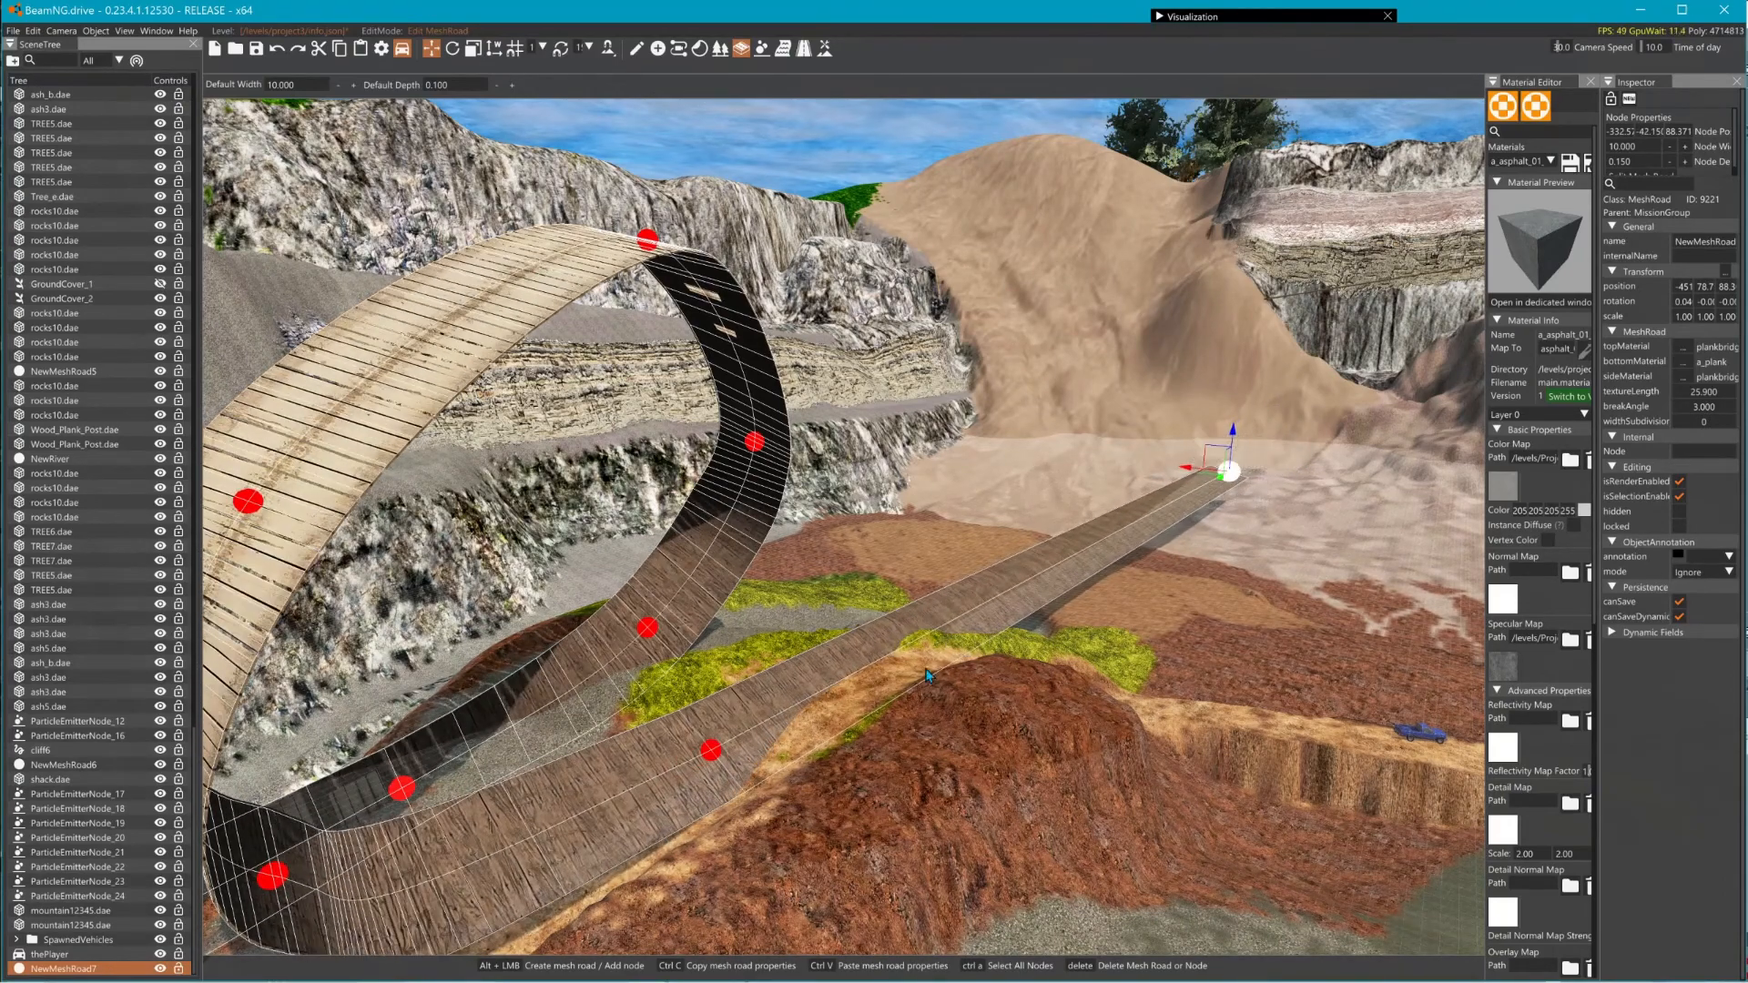
# - Move the node after the loop to Y about 125 and height about 90.2, and raise the exit end node to about 144.8
pyautogui.click(279, 877)
pyautogui.click(718, 755)
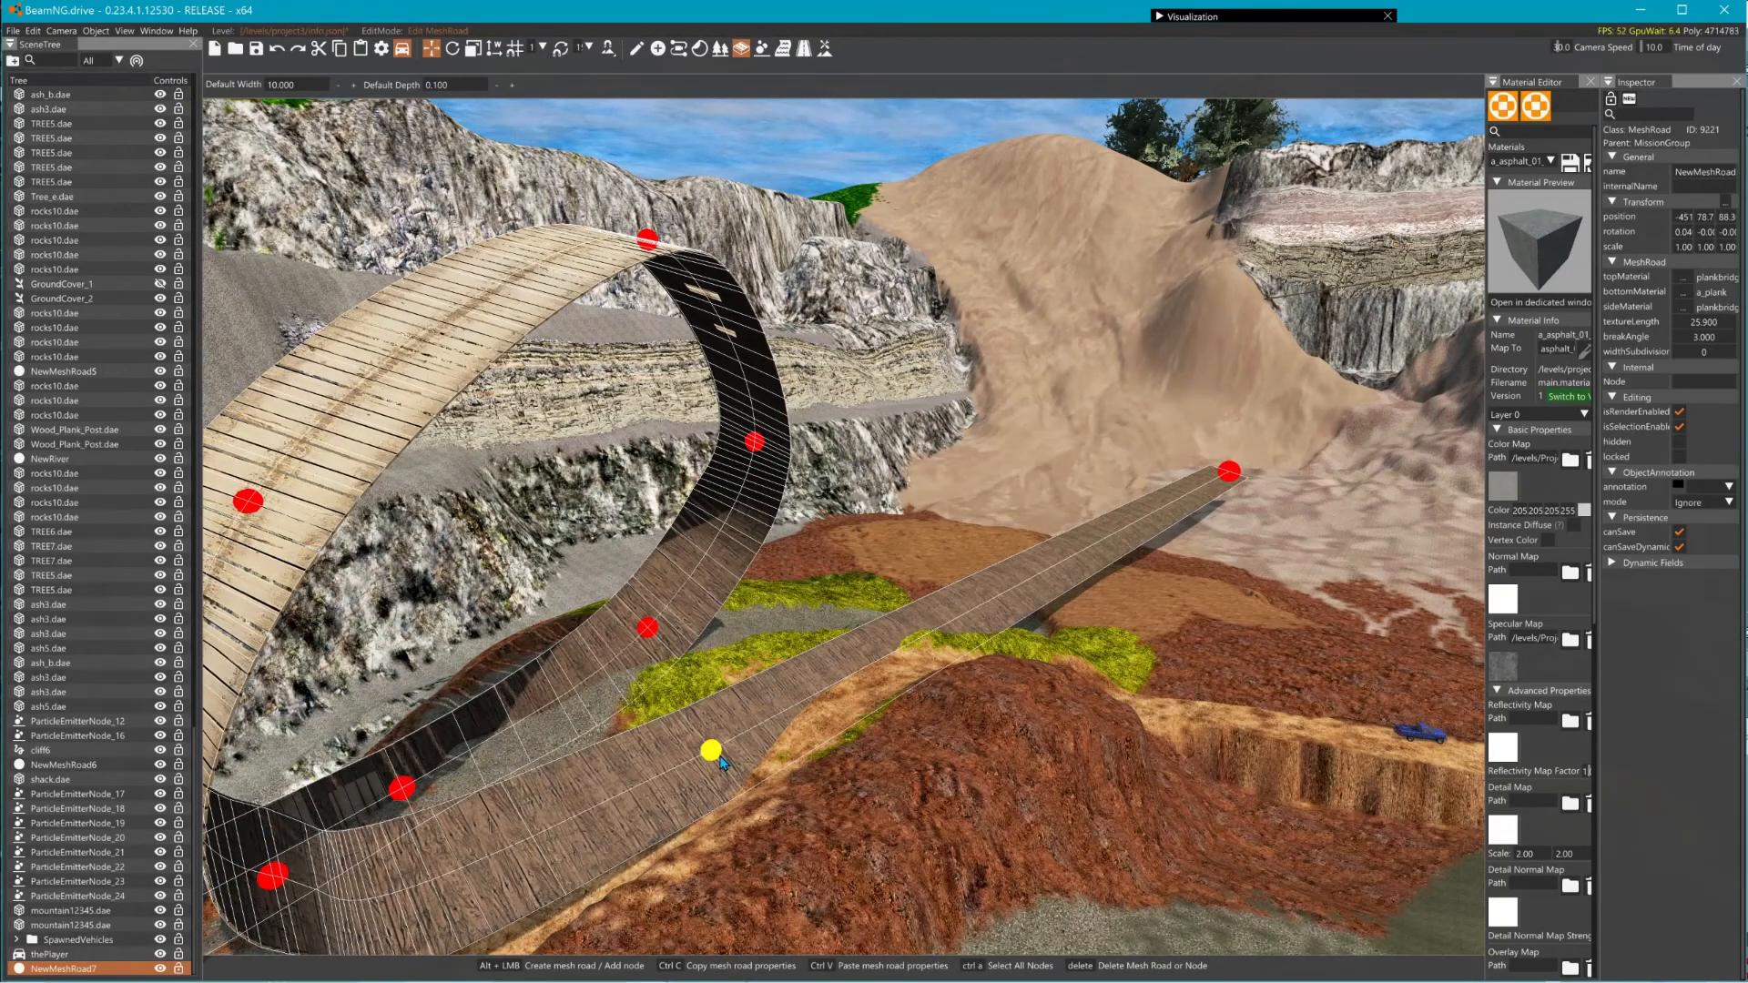
pyautogui.click(715, 754)
pyautogui.moveTo(705, 765); pyautogui.dragTo(792, 729)
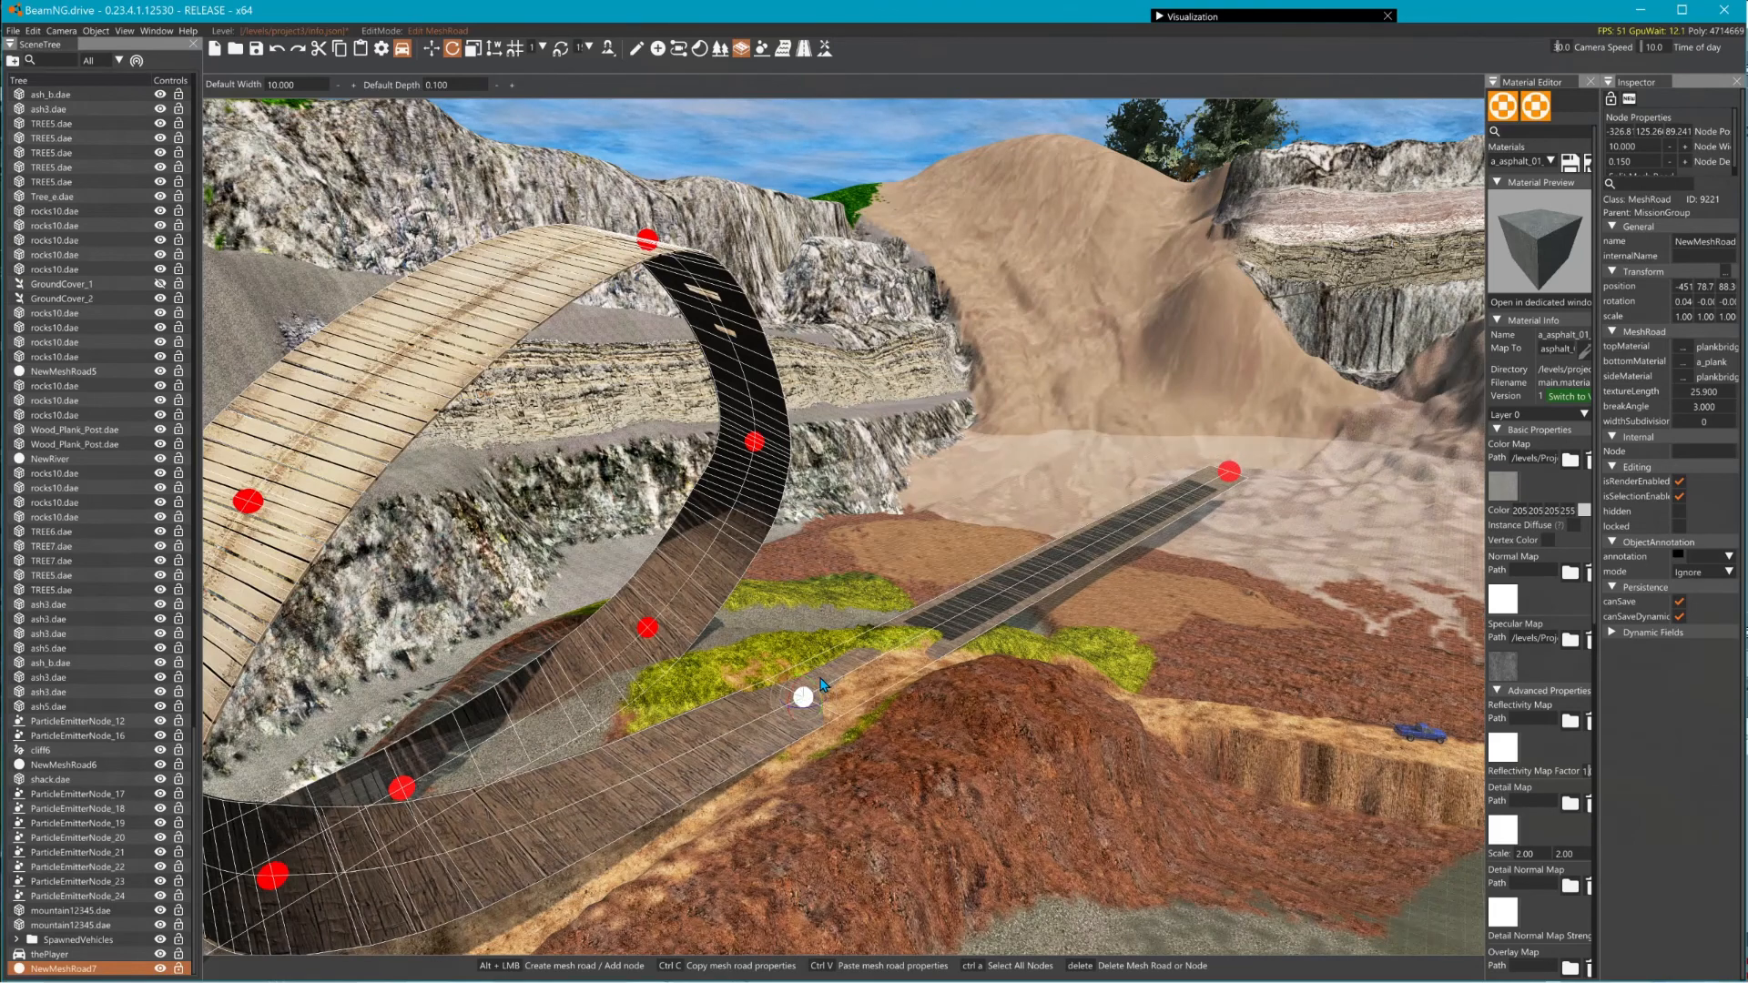
pyautogui.moveTo(804, 675); pyautogui.dragTo(802, 663)
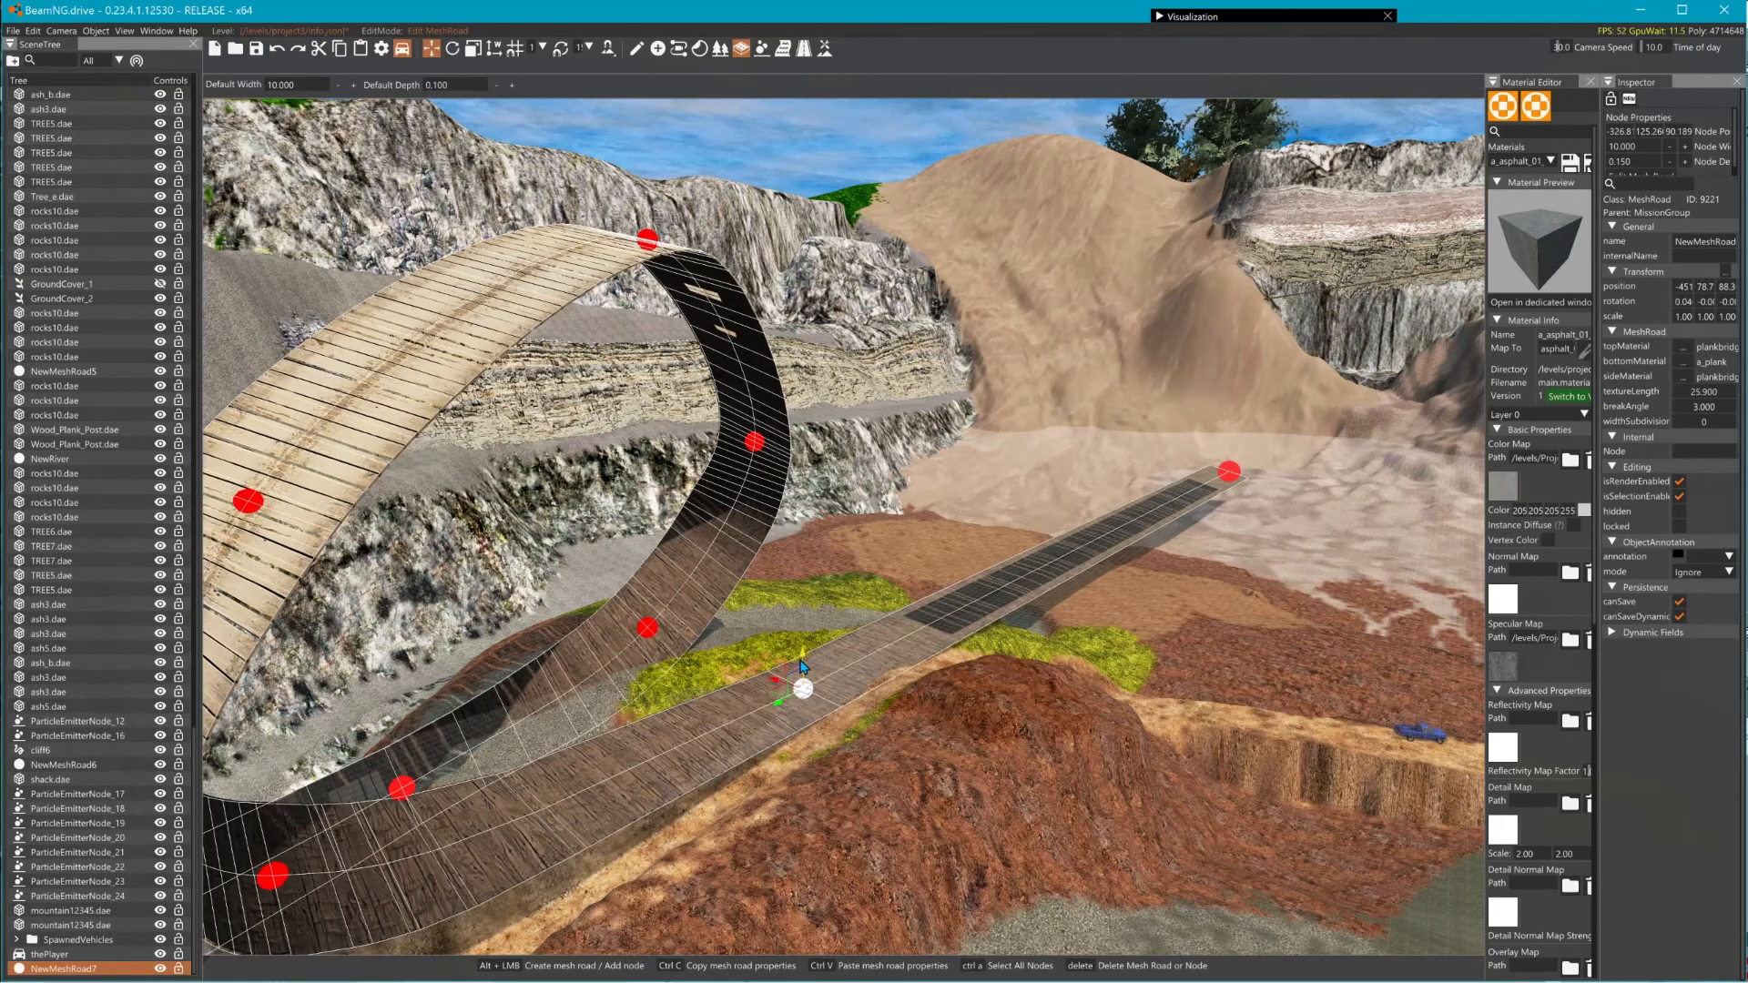
pyautogui.click(1228, 471)
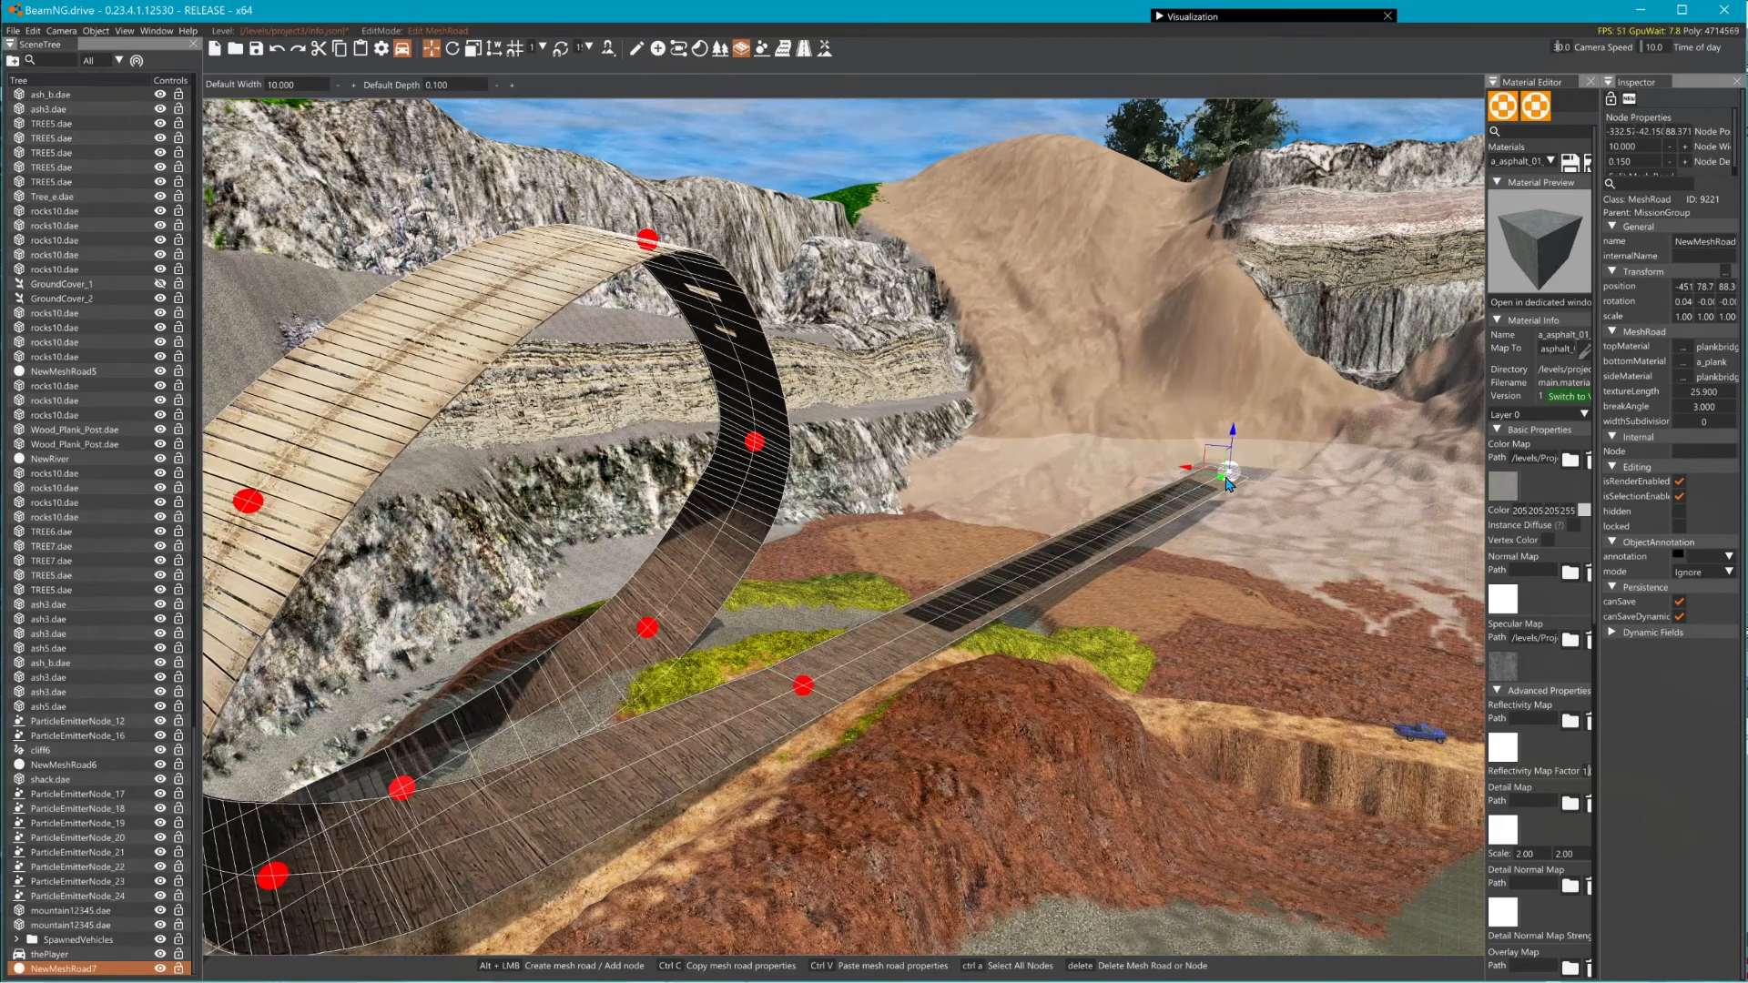
pyautogui.moveTo(1241, 444); pyautogui.dragTo(1255, 221)
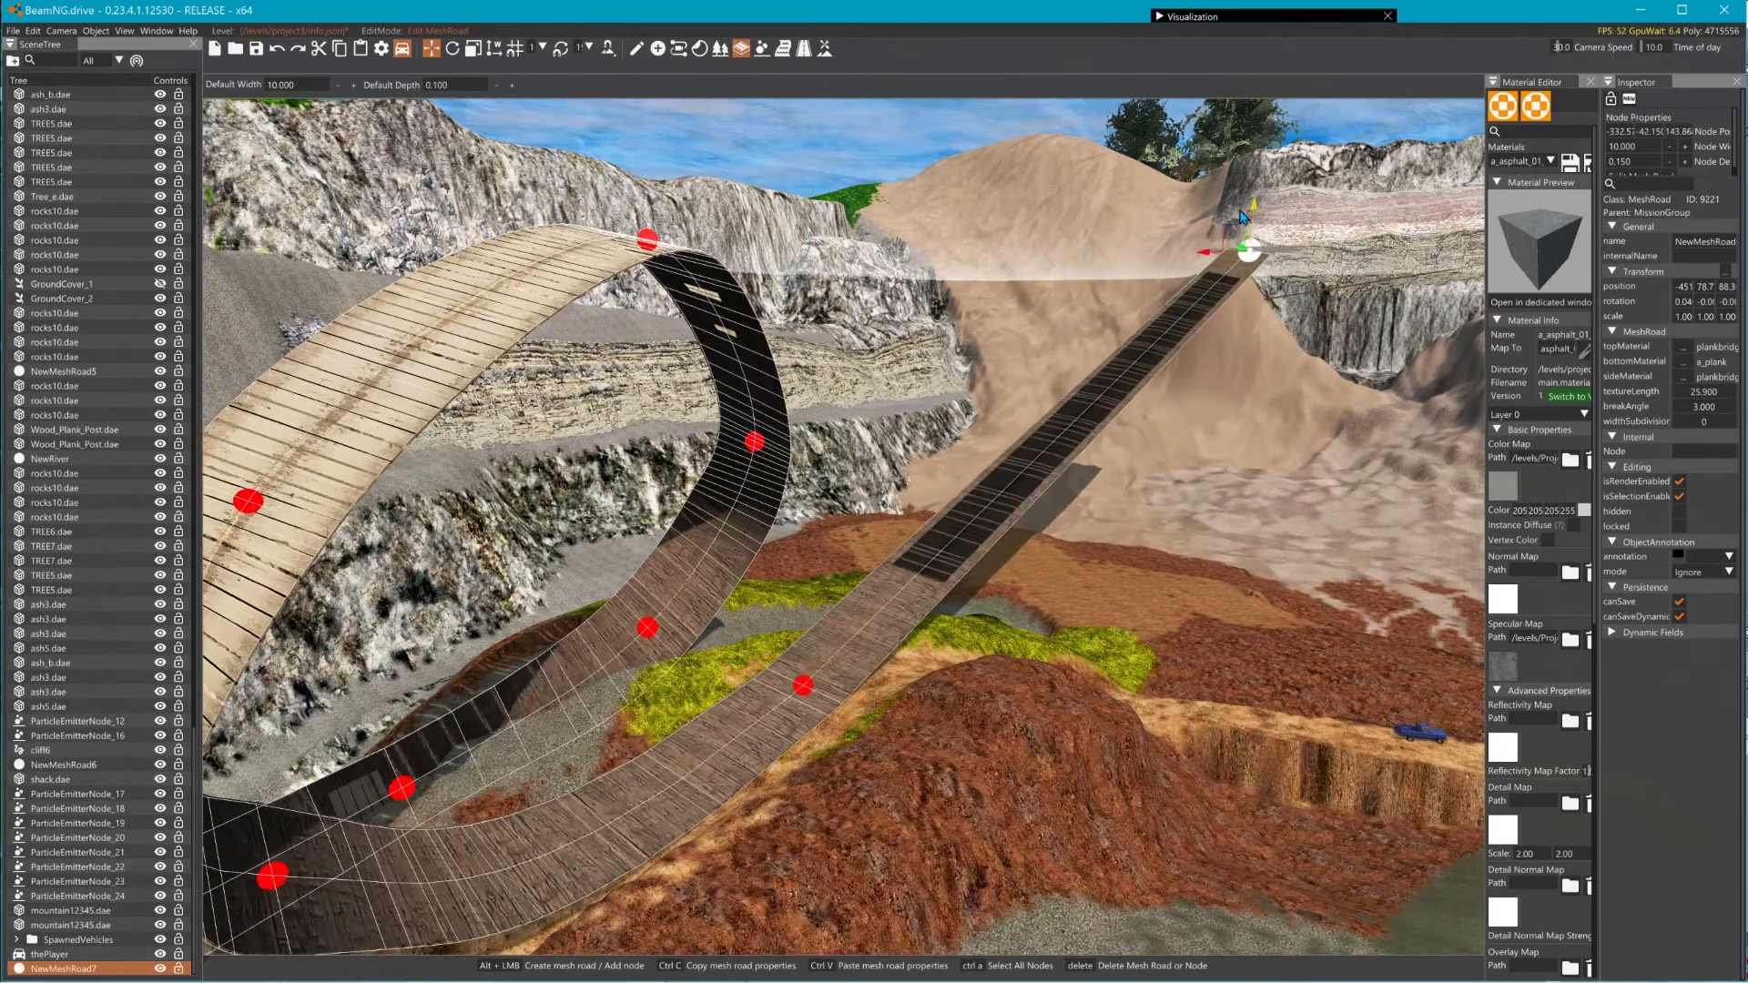
# - Pull the loop's near side node outward to Y about 178.4 and lower the node at the loop's base to about 96
pyautogui.moveTo(798, 437); pyautogui.dragTo(741, 556, button='right')
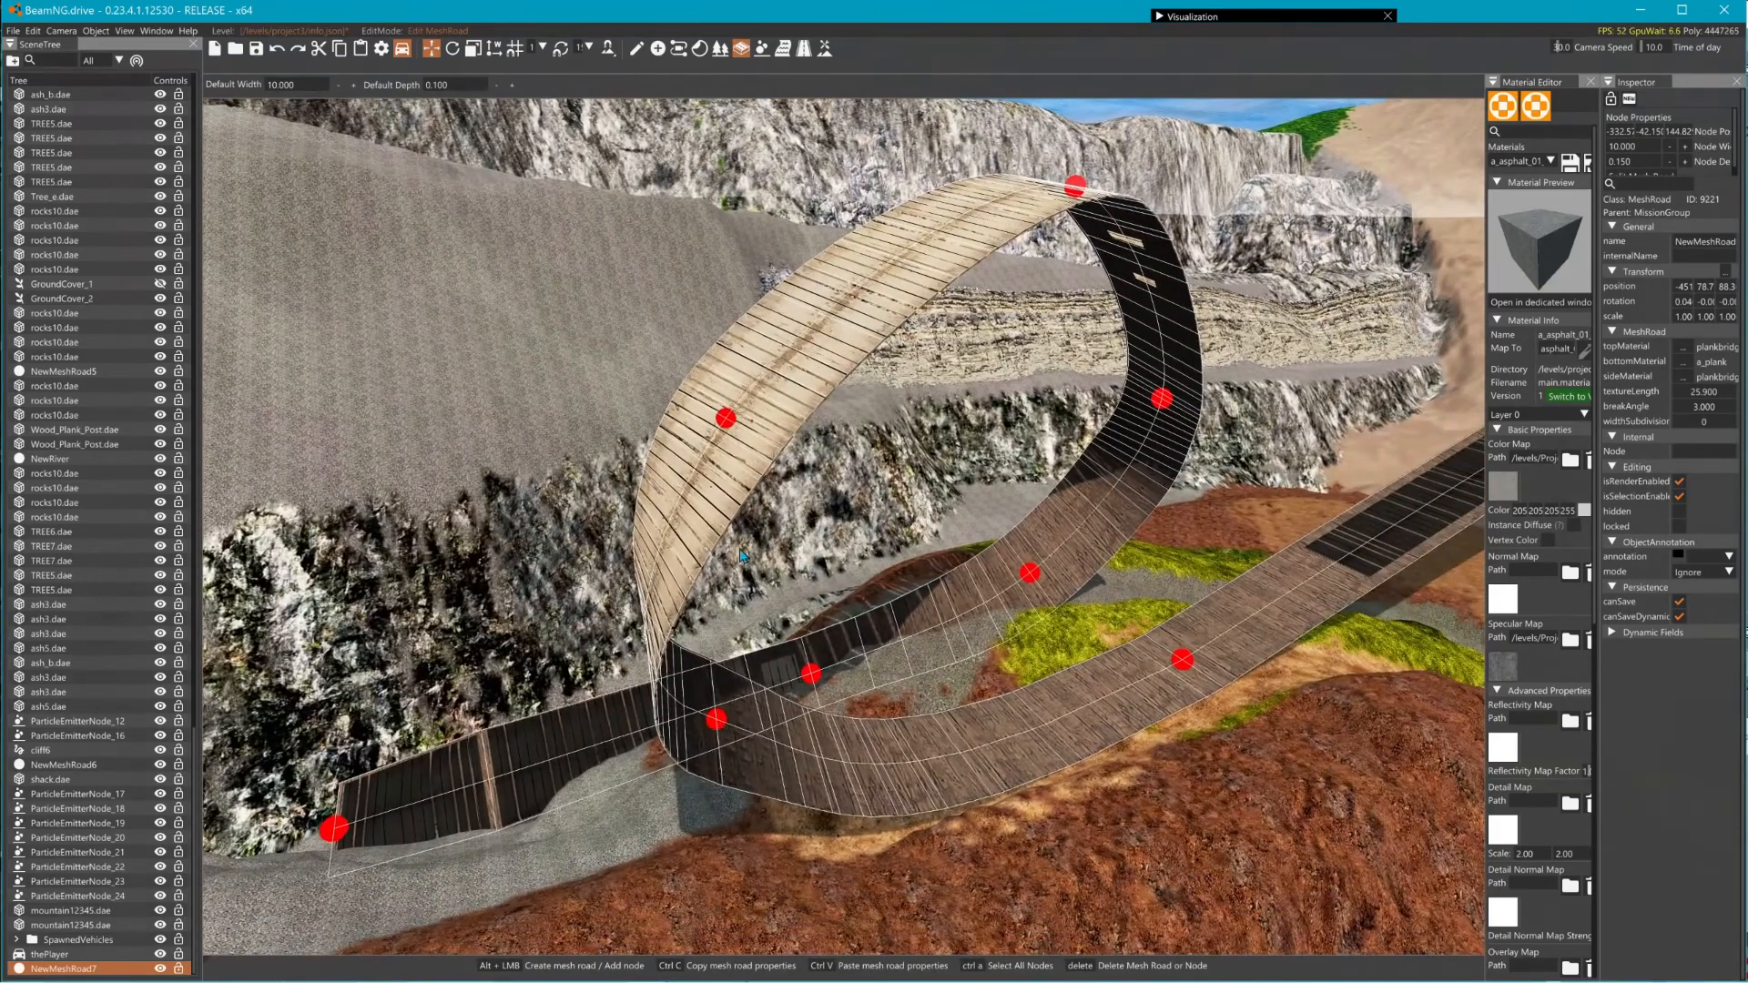
pyautogui.click(729, 430)
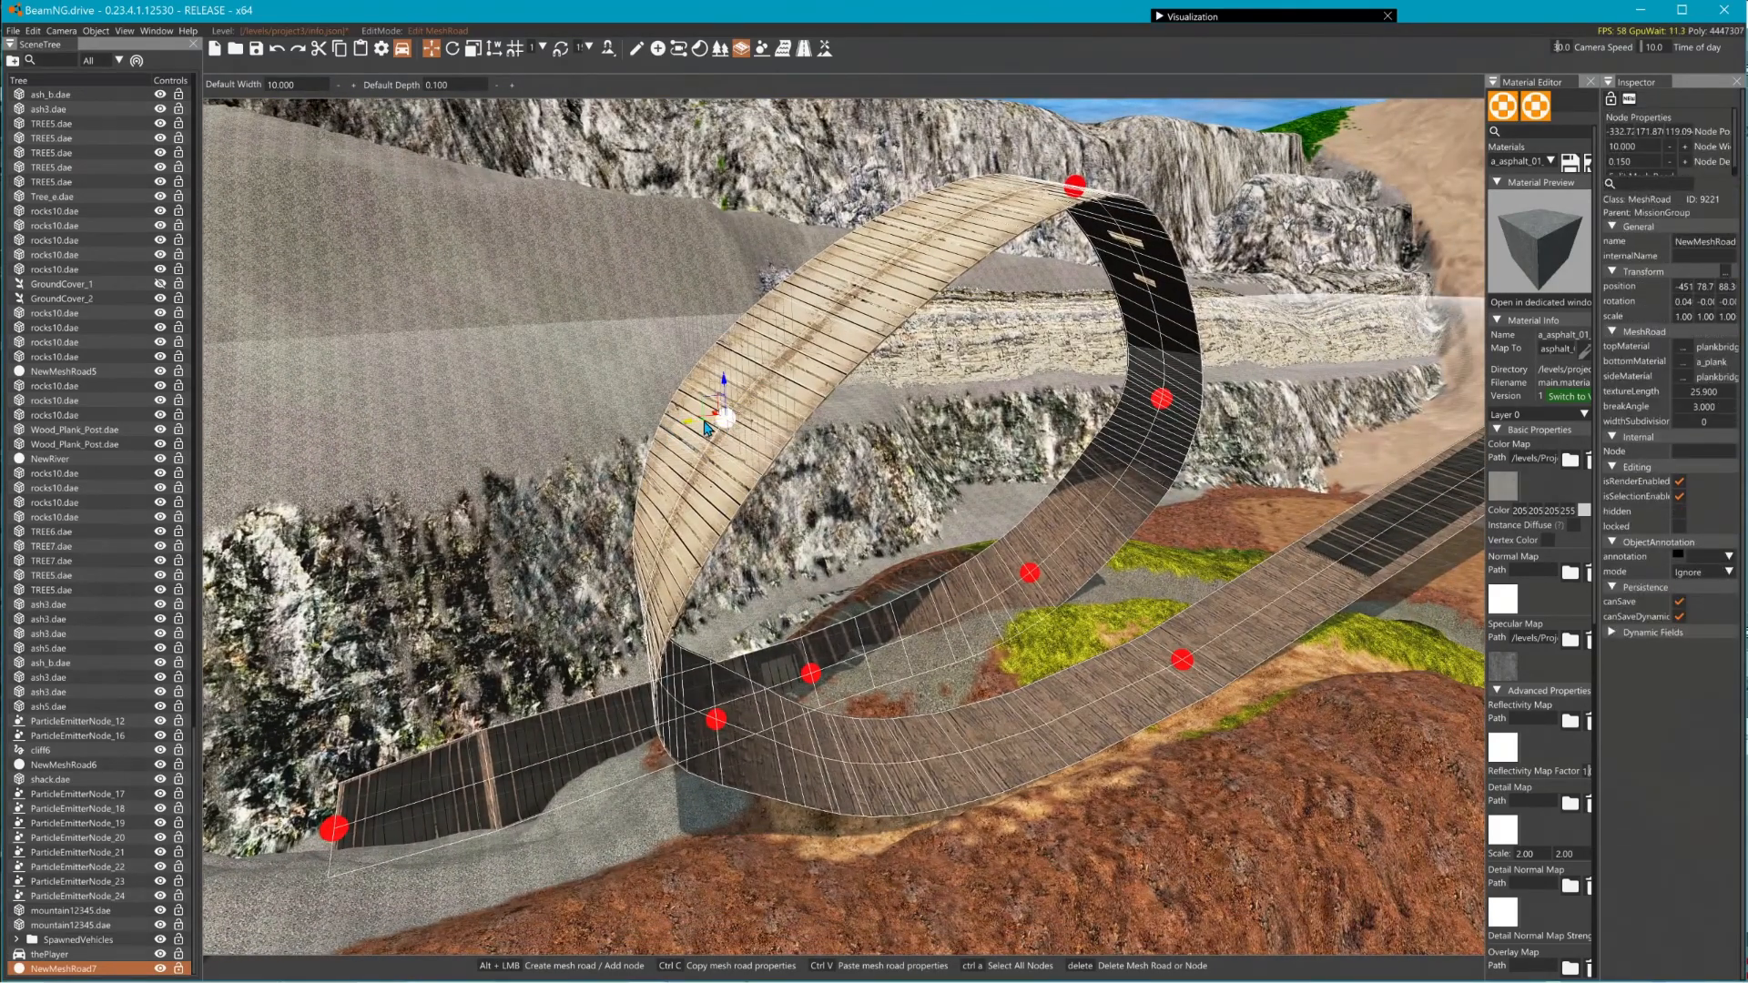
pyautogui.moveTo(708, 428); pyautogui.dragTo(675, 566)
pyautogui.click(718, 721)
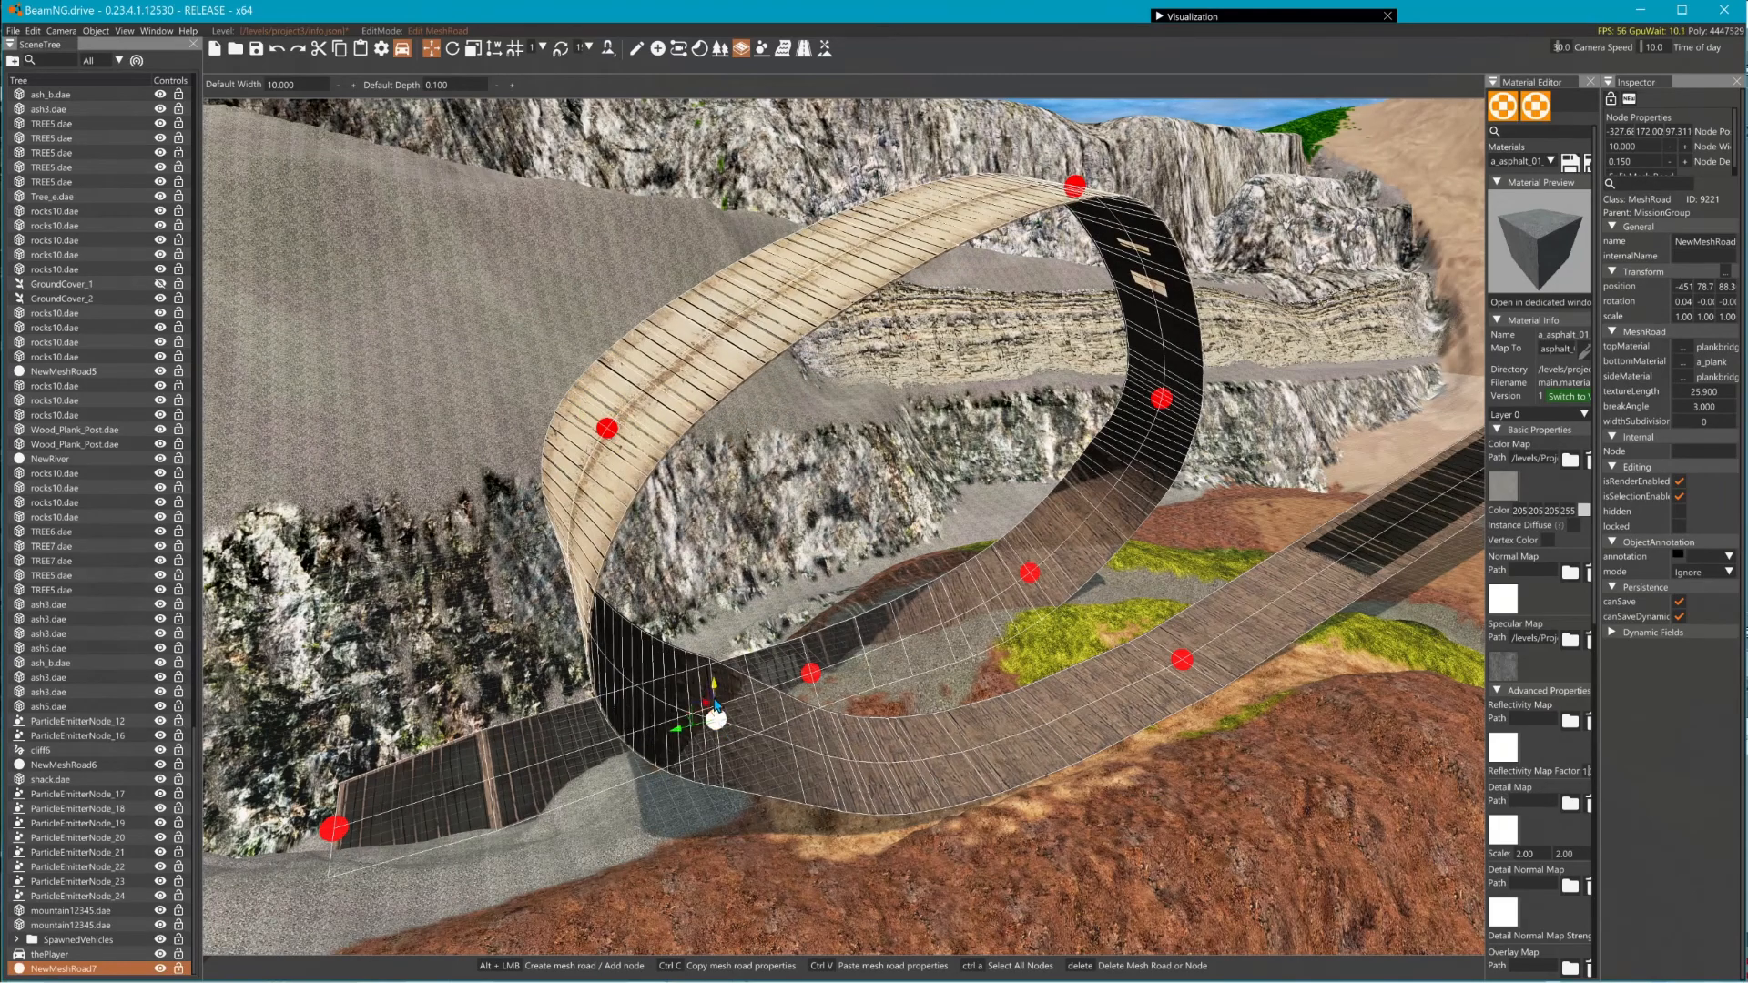
pyautogui.moveTo(719, 720)
pyautogui.mouseDown()
pyautogui.moveTo(718, 768)
pyautogui.moveTo(710, 624)
pyautogui.moveTo(717, 736)
pyautogui.mouseUp()
# - Move the loop's near side node back to Y about 176.5 and shift the top node sideways to X about -325.6
pyautogui.click(604, 428)
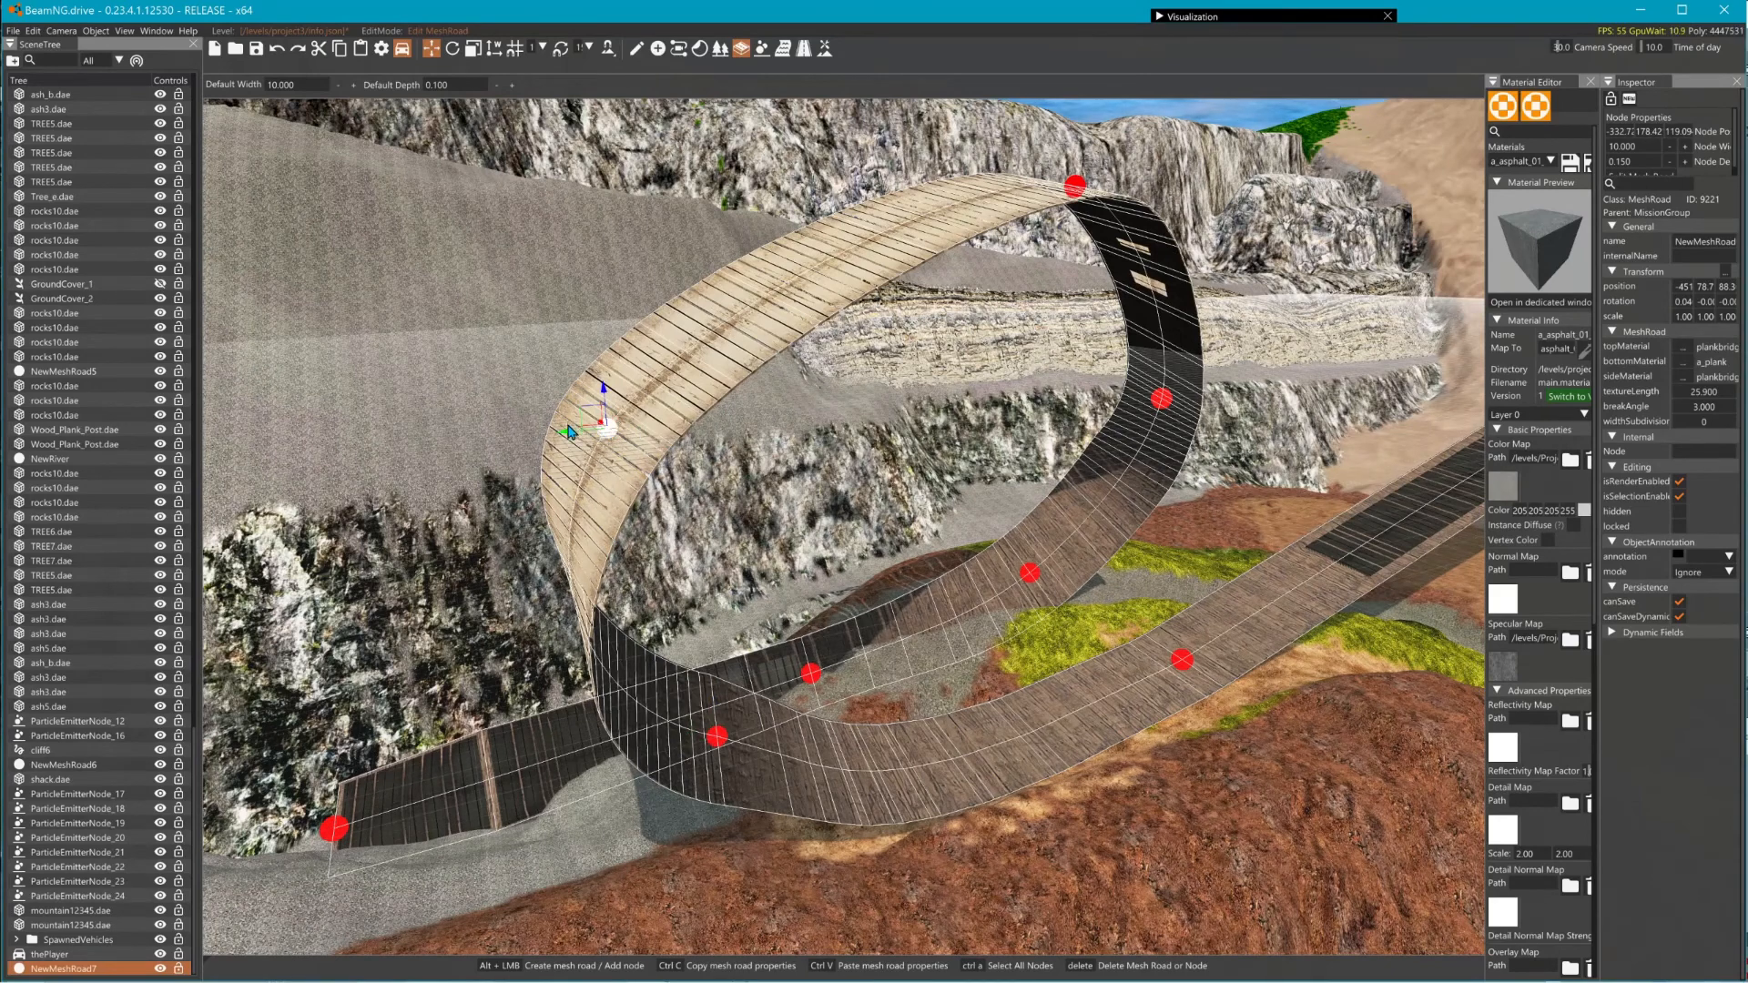
pyautogui.moveTo(575, 438); pyautogui.dragTo(615, 462)
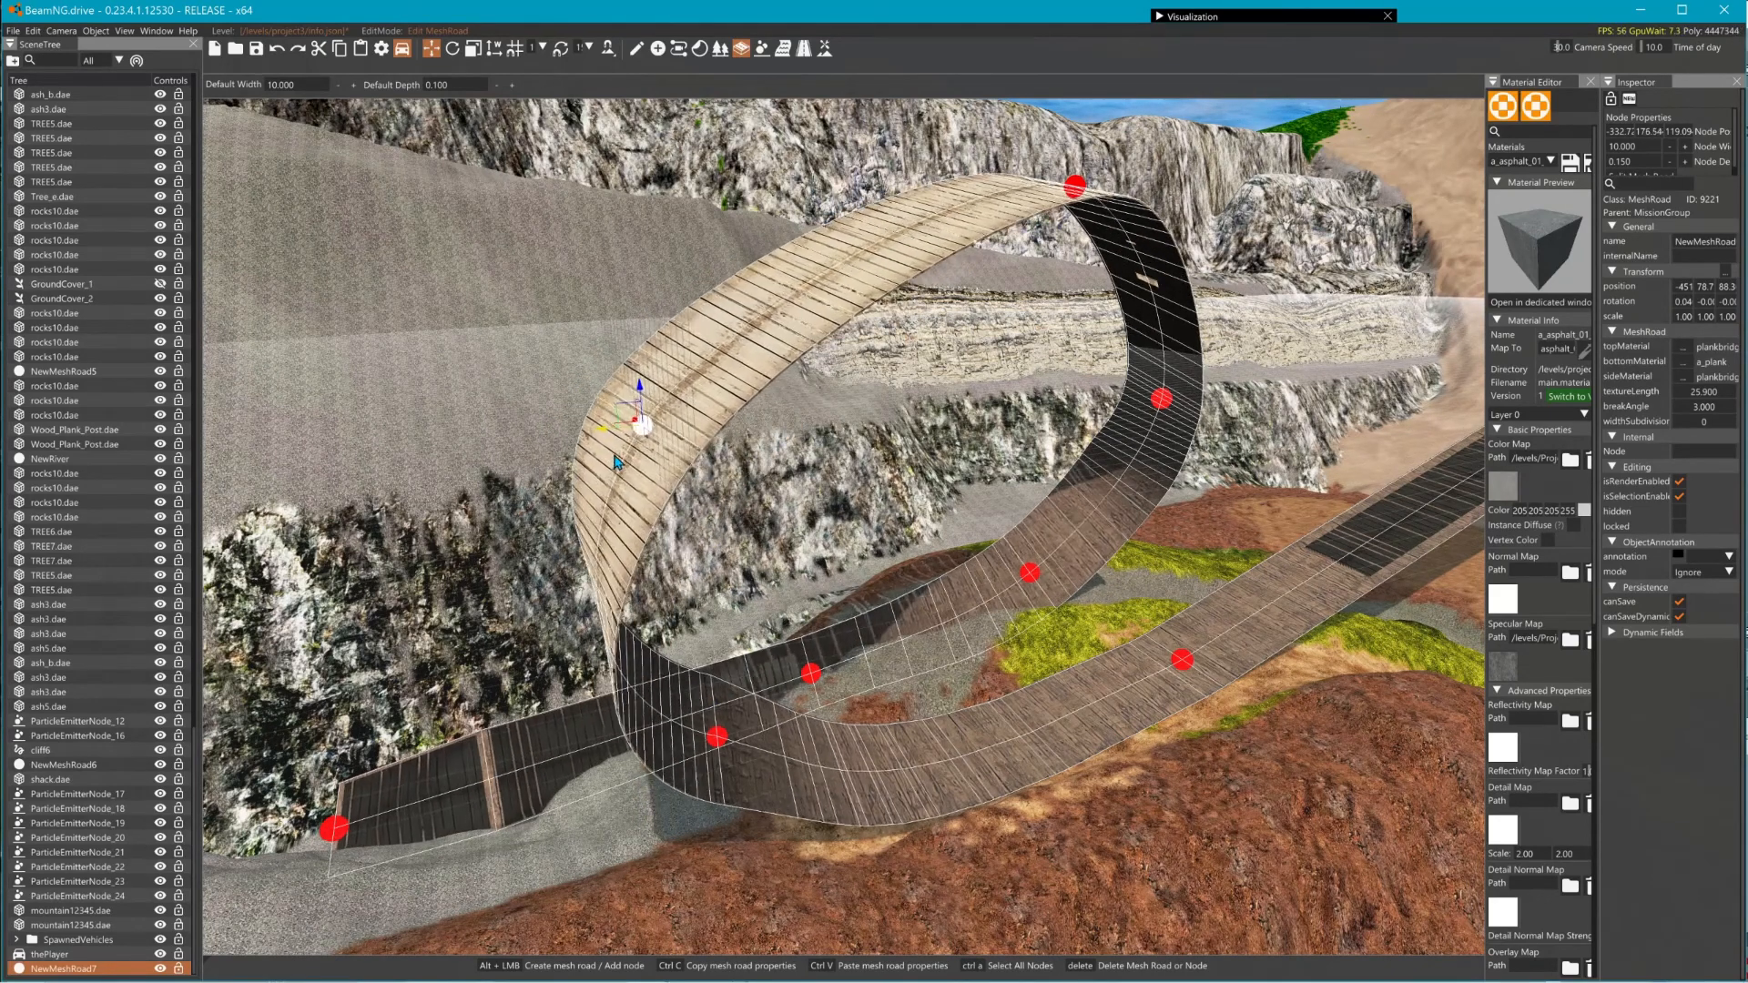
pyautogui.click(1070, 188)
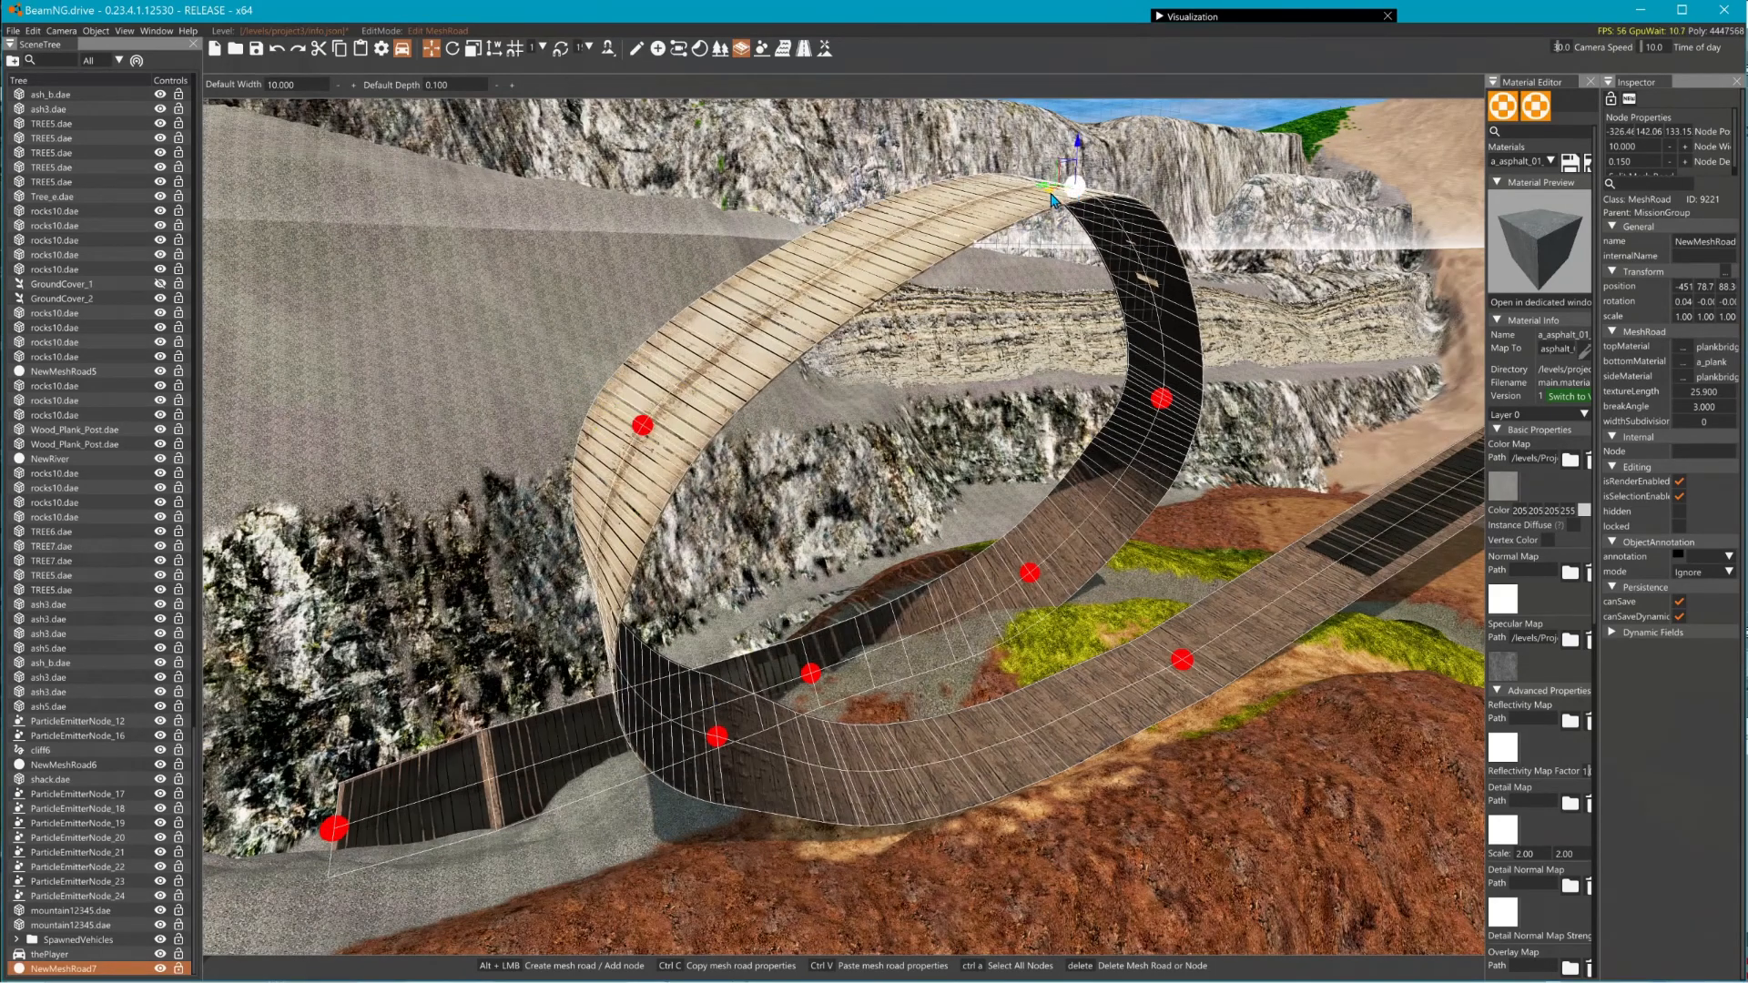
pyautogui.moveTo(1052, 199); pyautogui.dragTo(1047, 261)
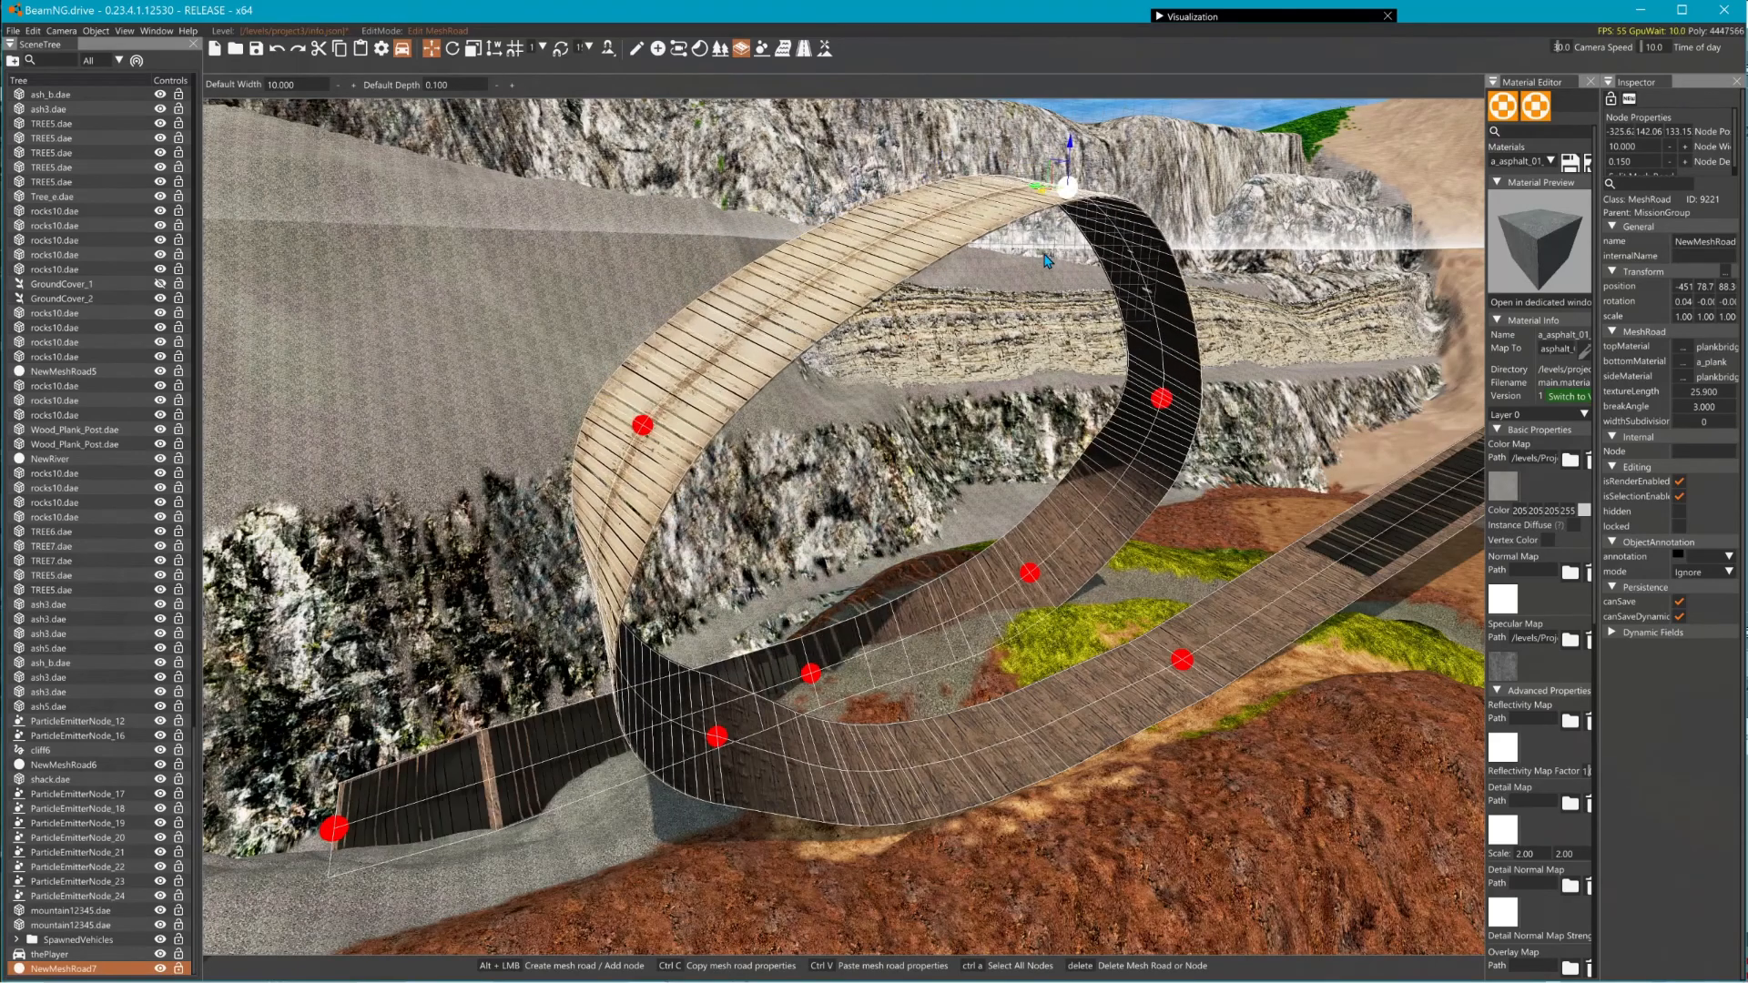
# - Rotate the node at the ramp's raised far end to adjust the road's tilt there
pyautogui.moveTo(1049, 261); pyautogui.dragTo(1366, 237, button='right')
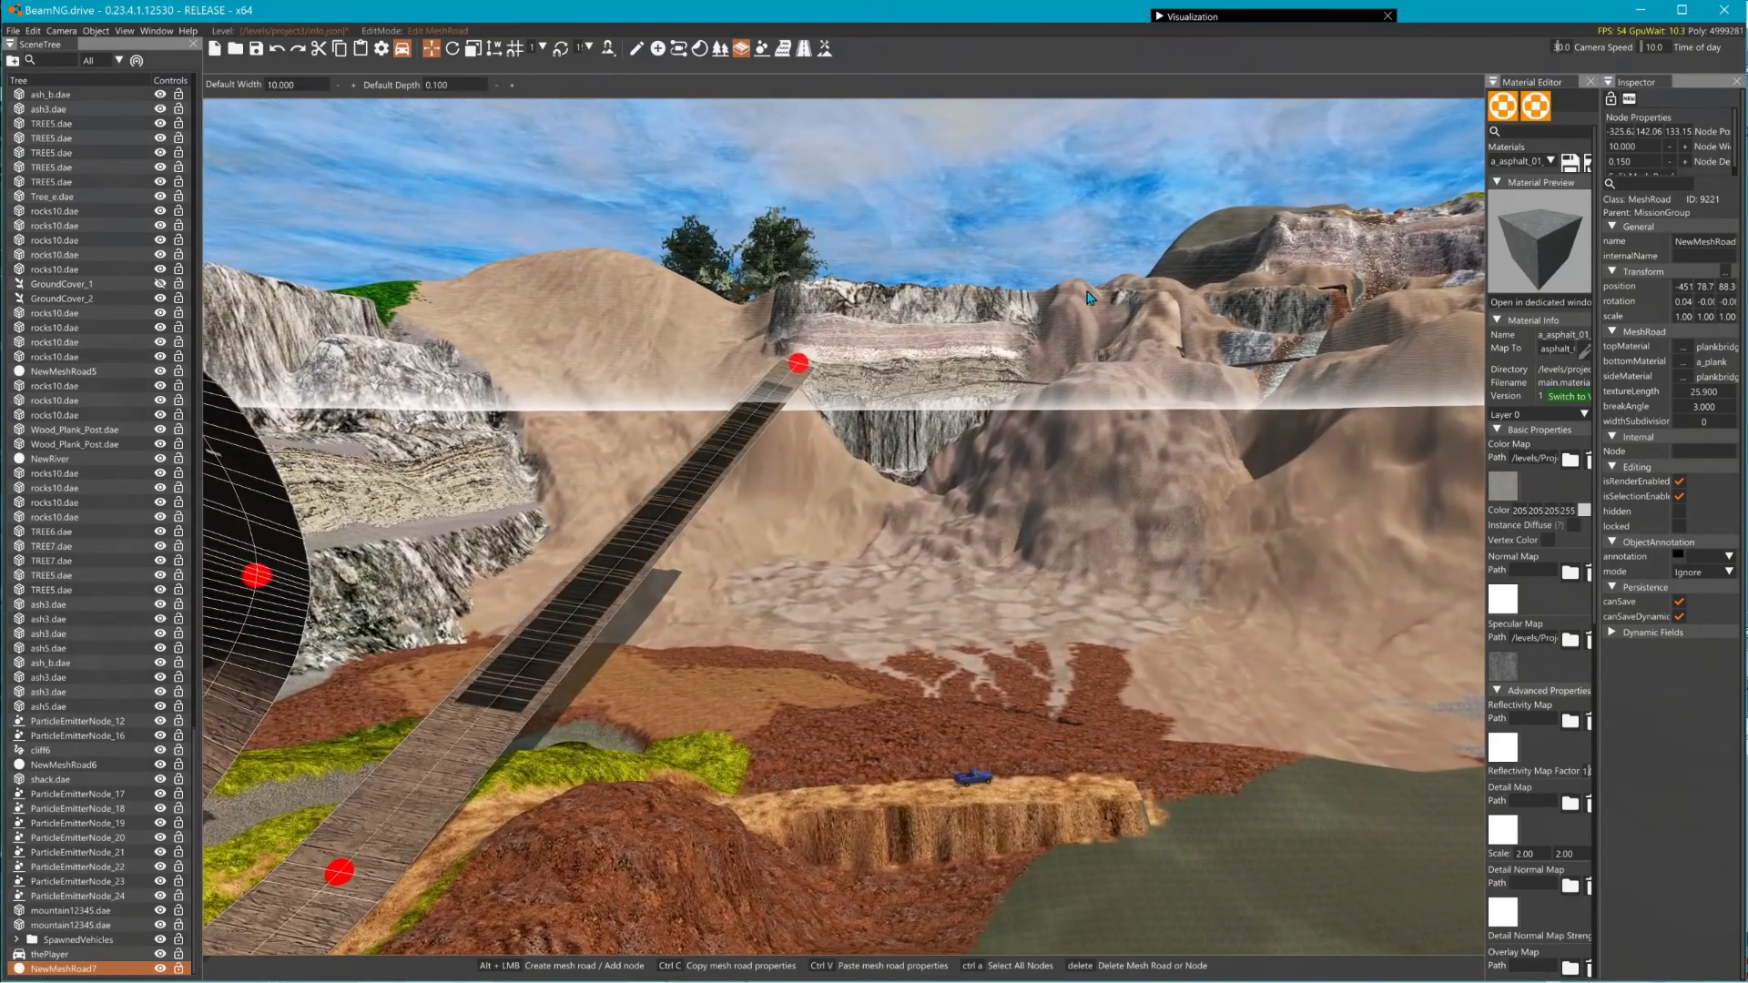
pyautogui.moveTo(1091, 298); pyautogui.dragTo(1047, 259, button='right')
pyautogui.press('w')
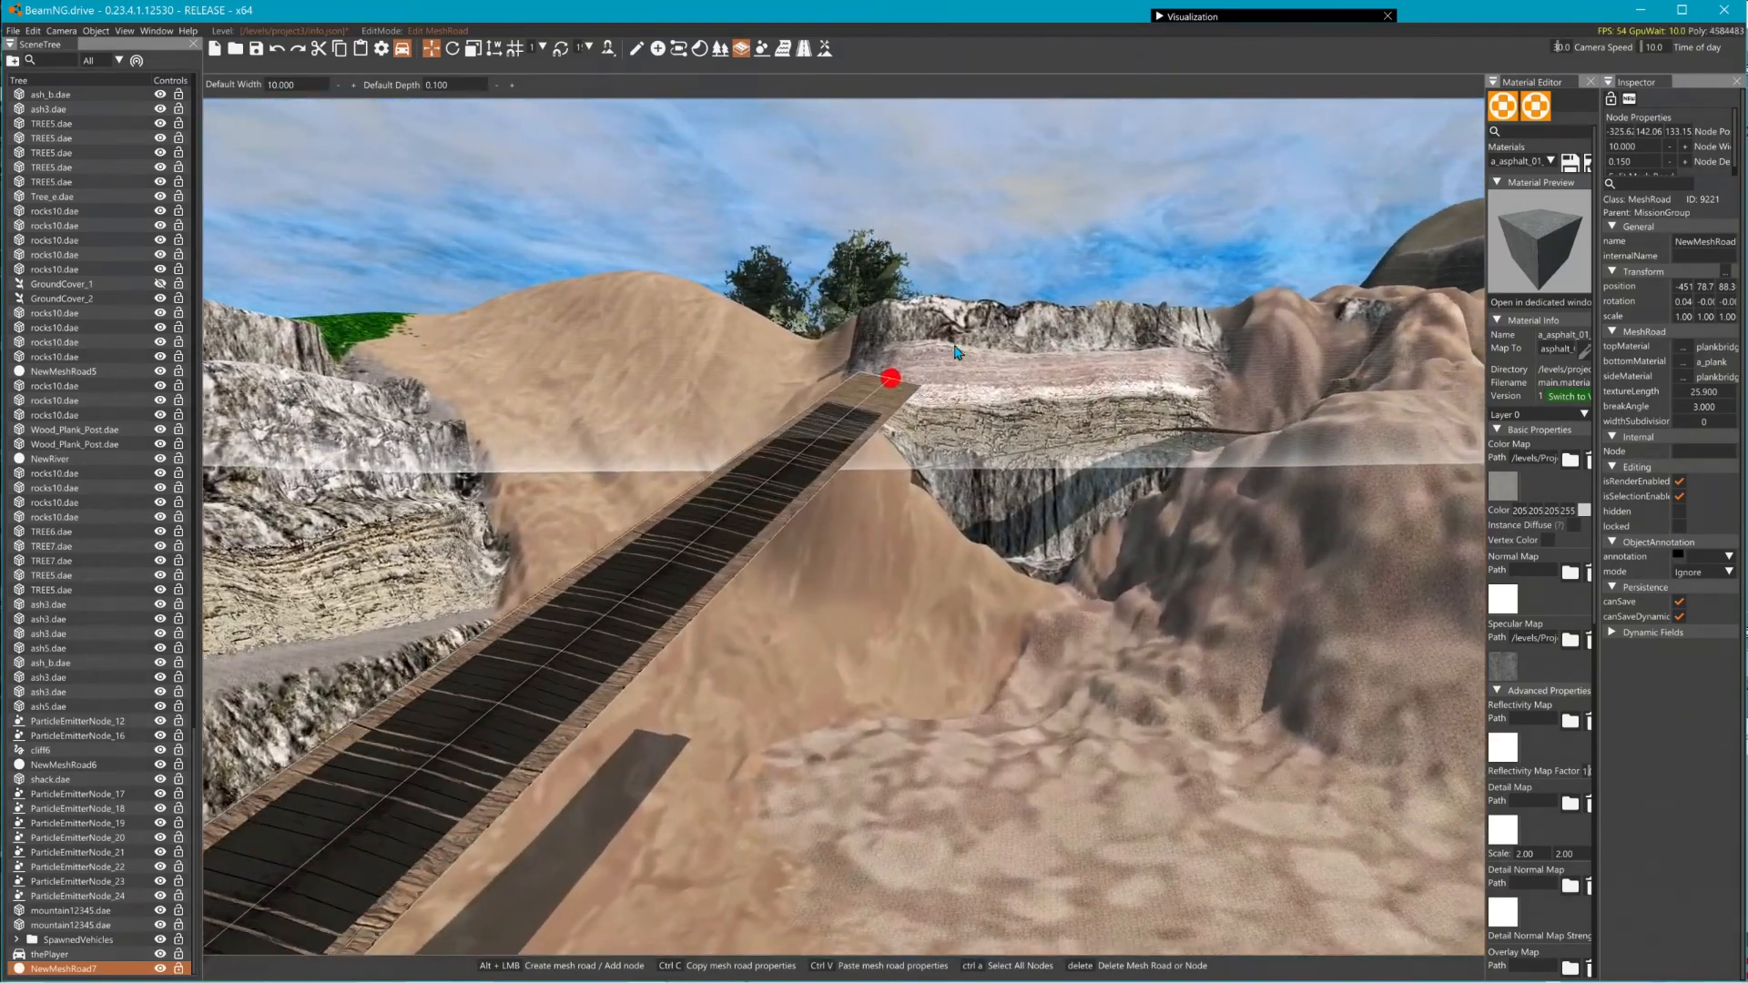
pyautogui.click(894, 374)
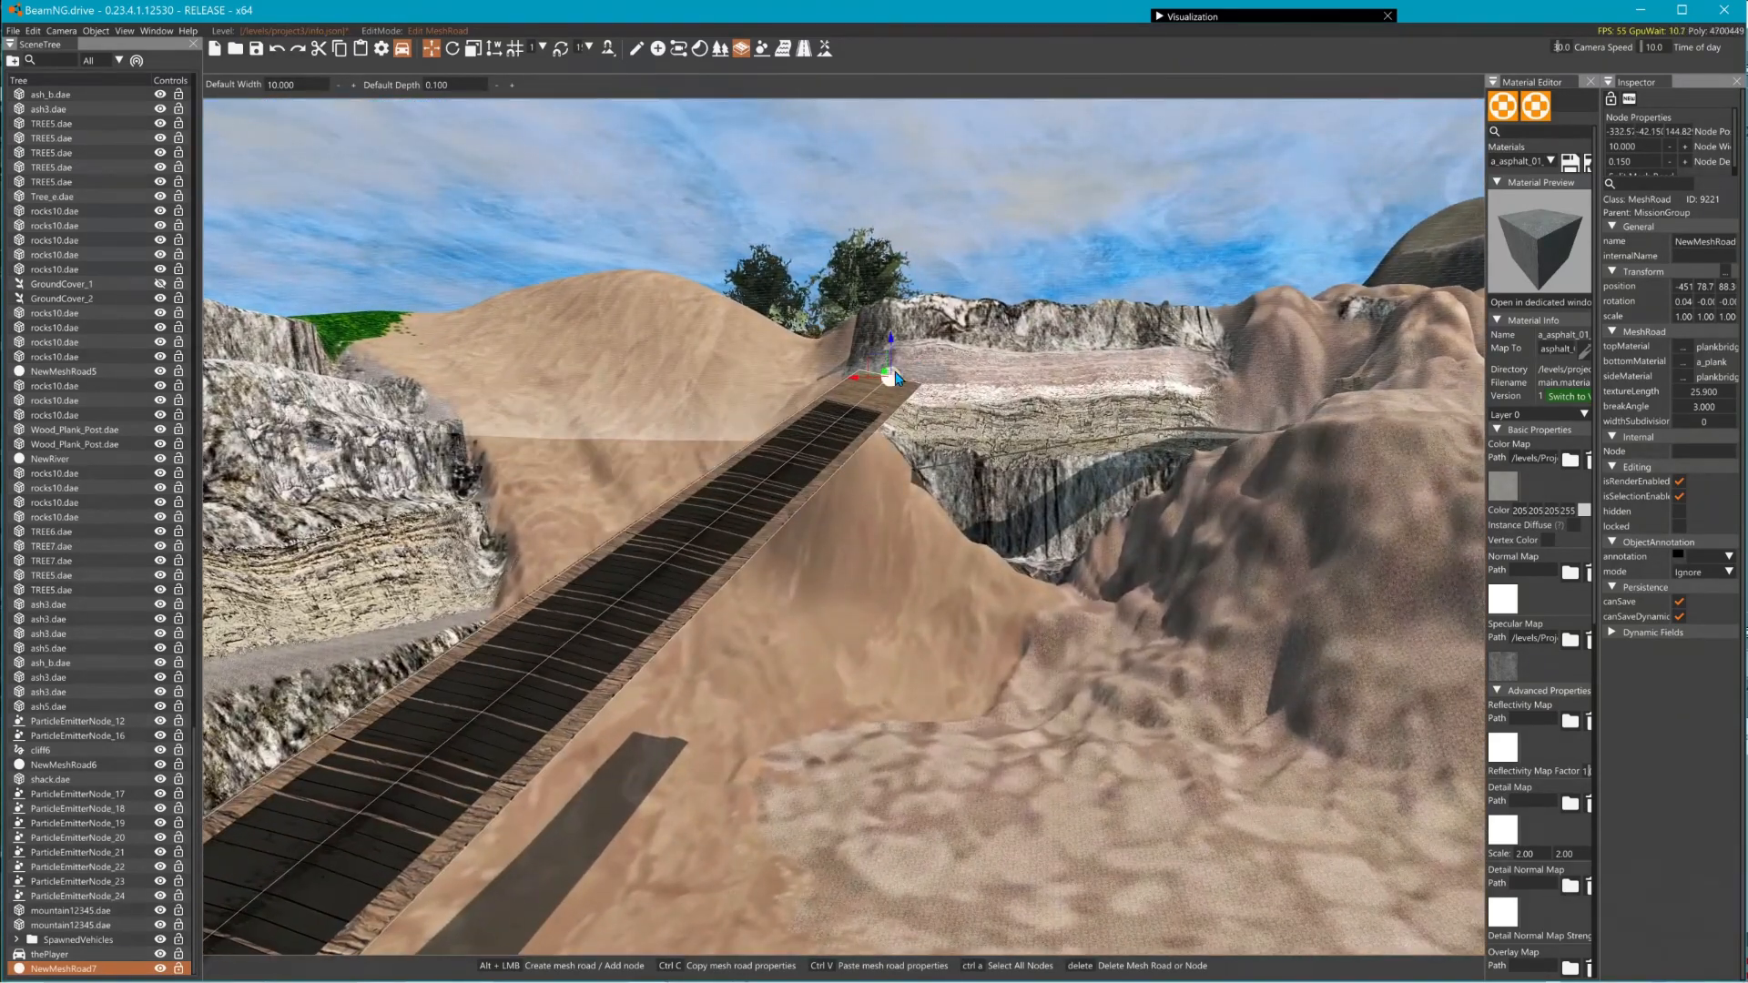
pyautogui.press('2')
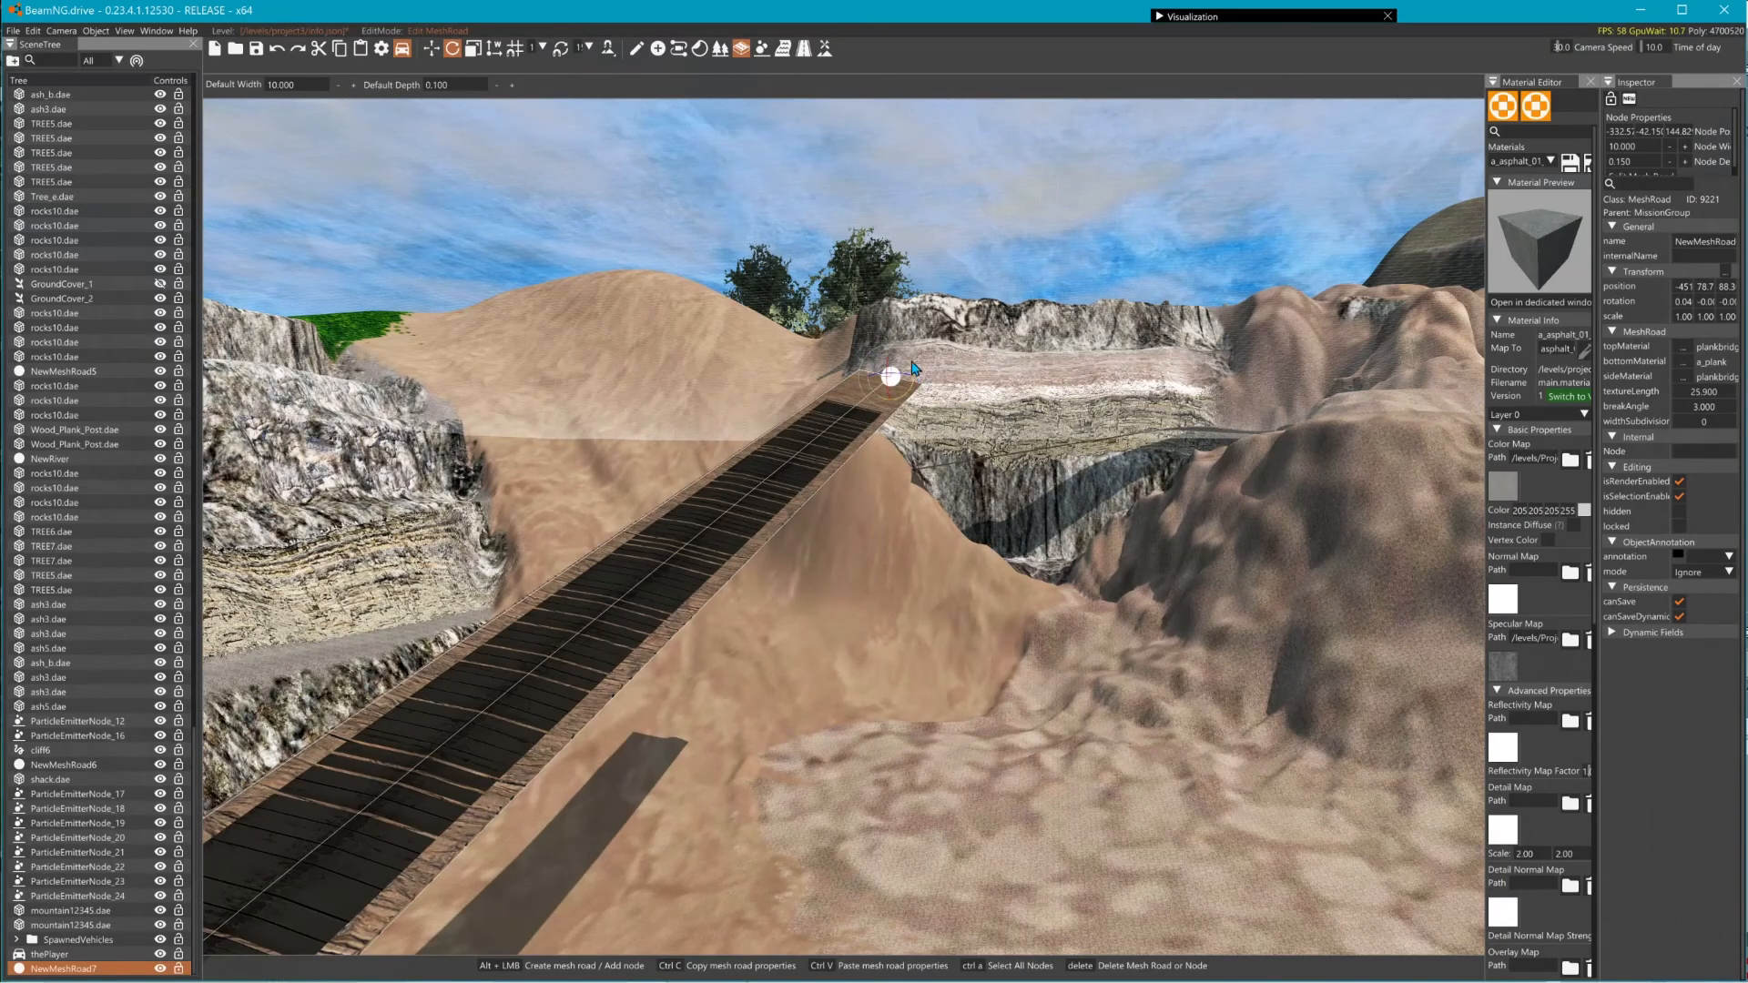
pyautogui.moveTo(912, 362); pyautogui.dragTo(905, 377)
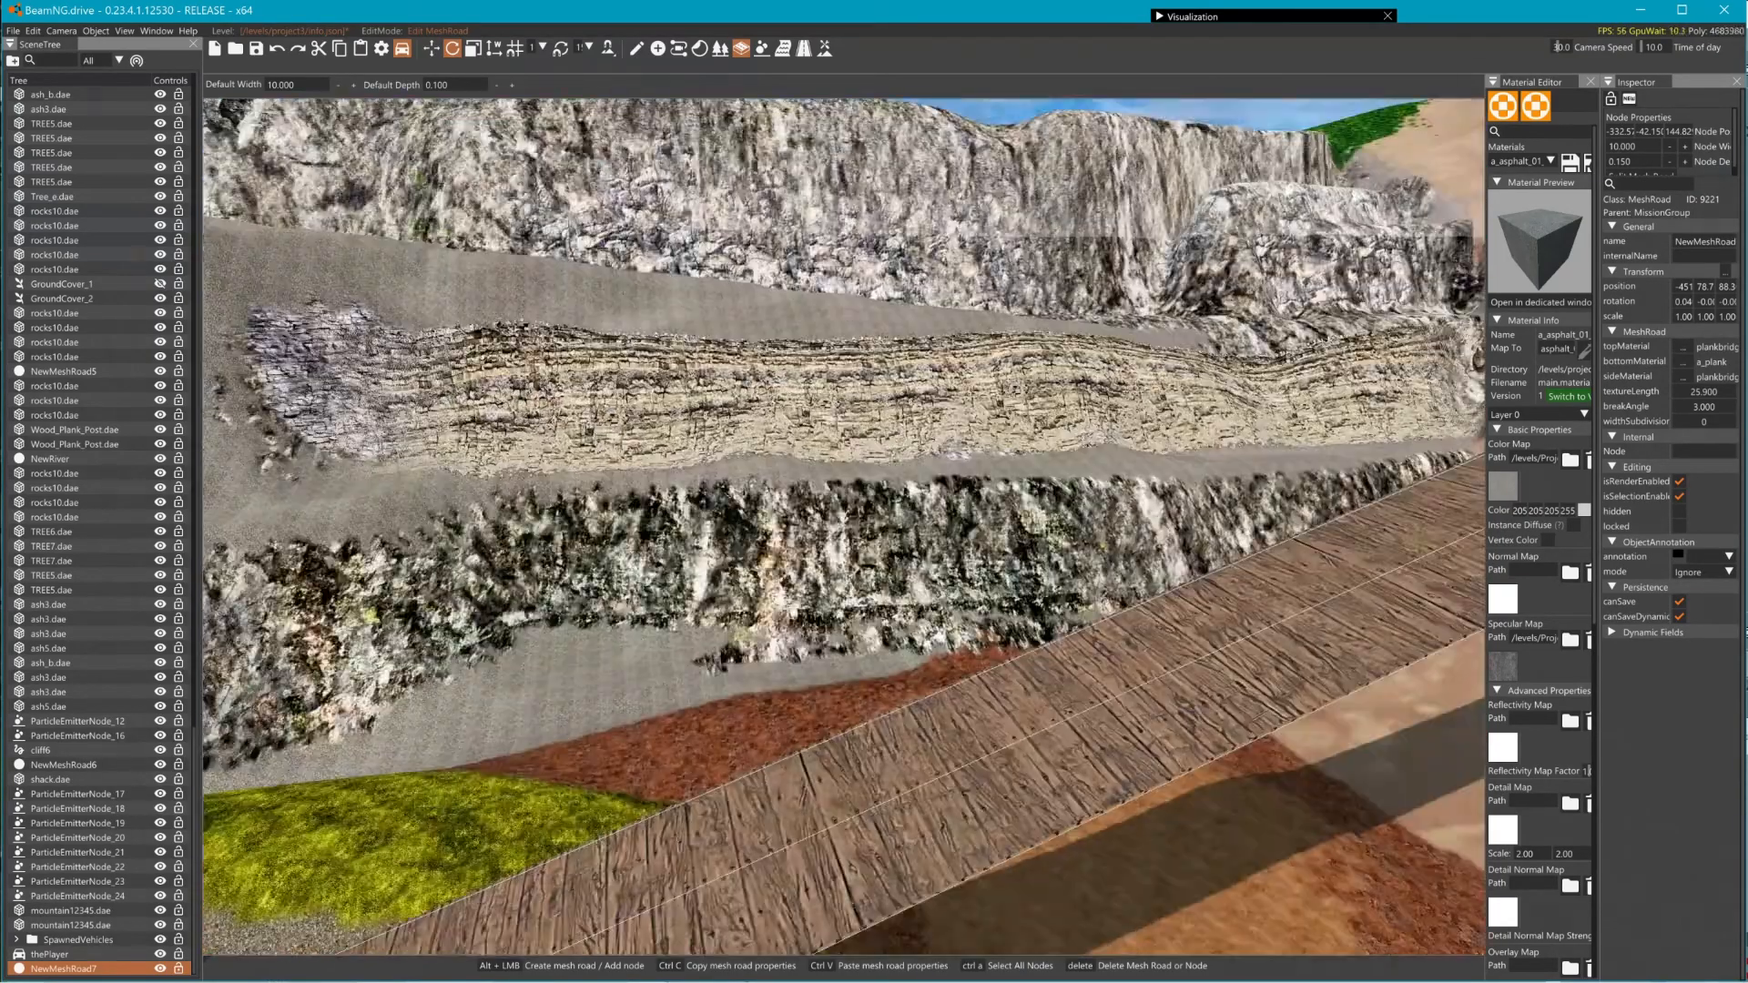
# - Shift the node at the loop's base sideways to X about -331
pyautogui.press('w')
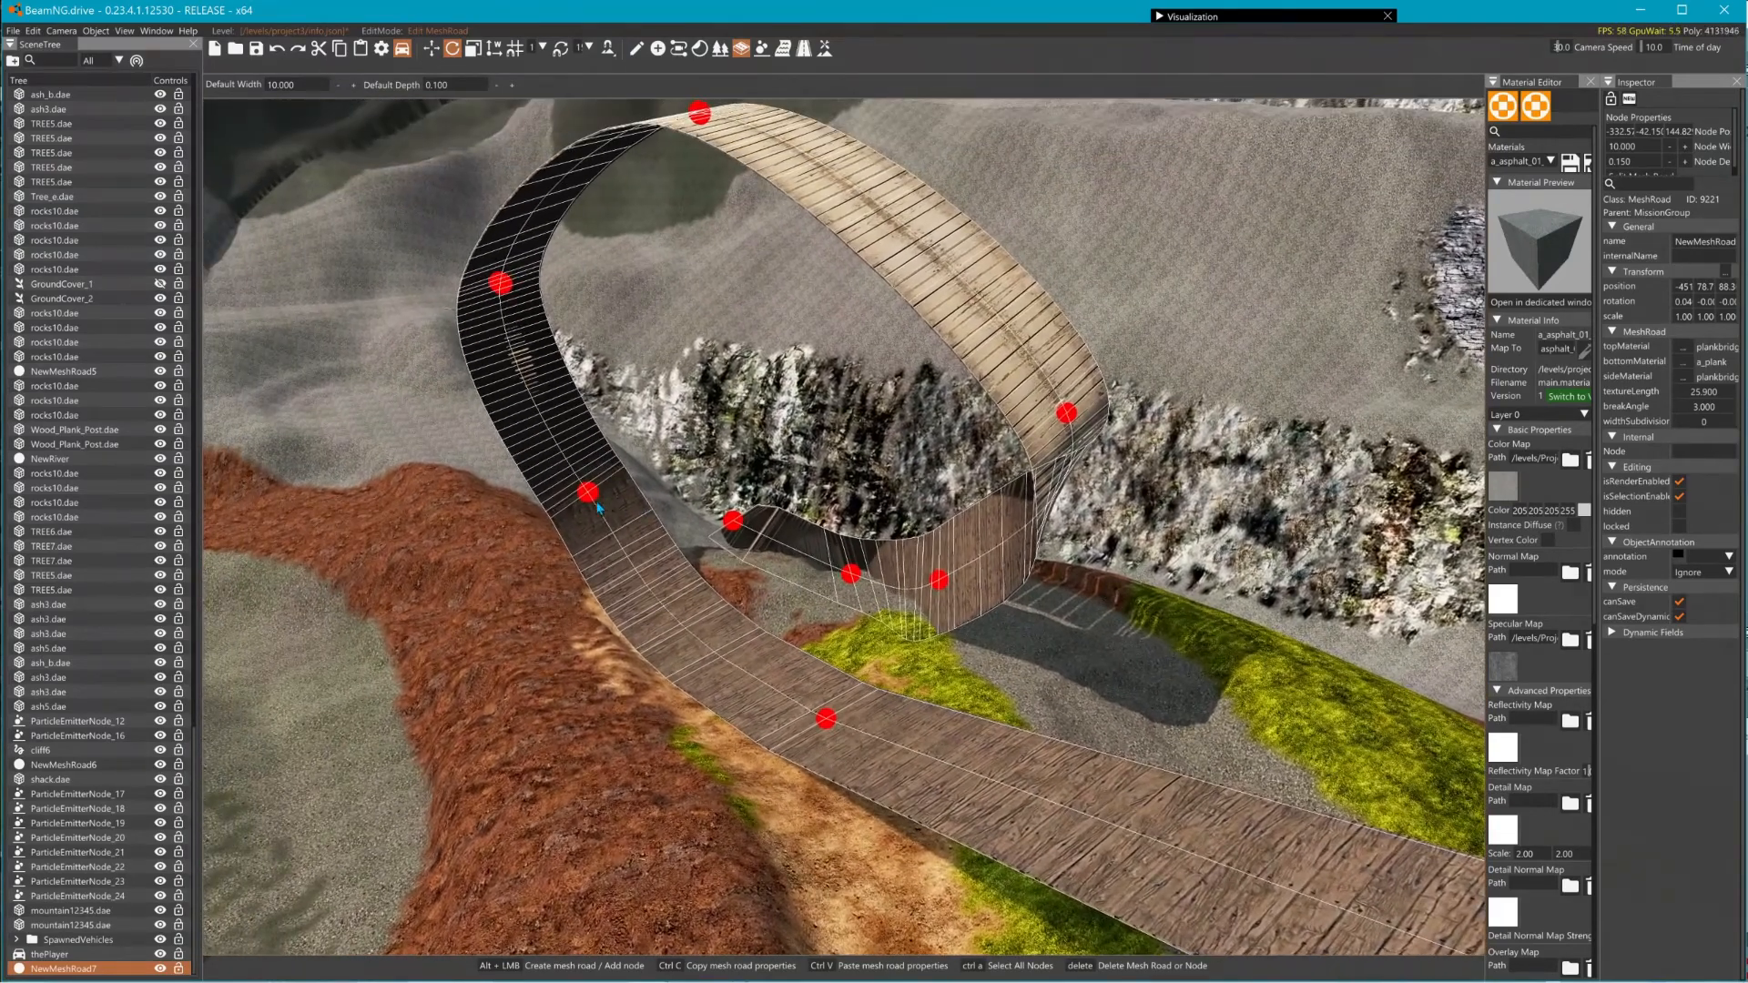
pyautogui.click(587, 494)
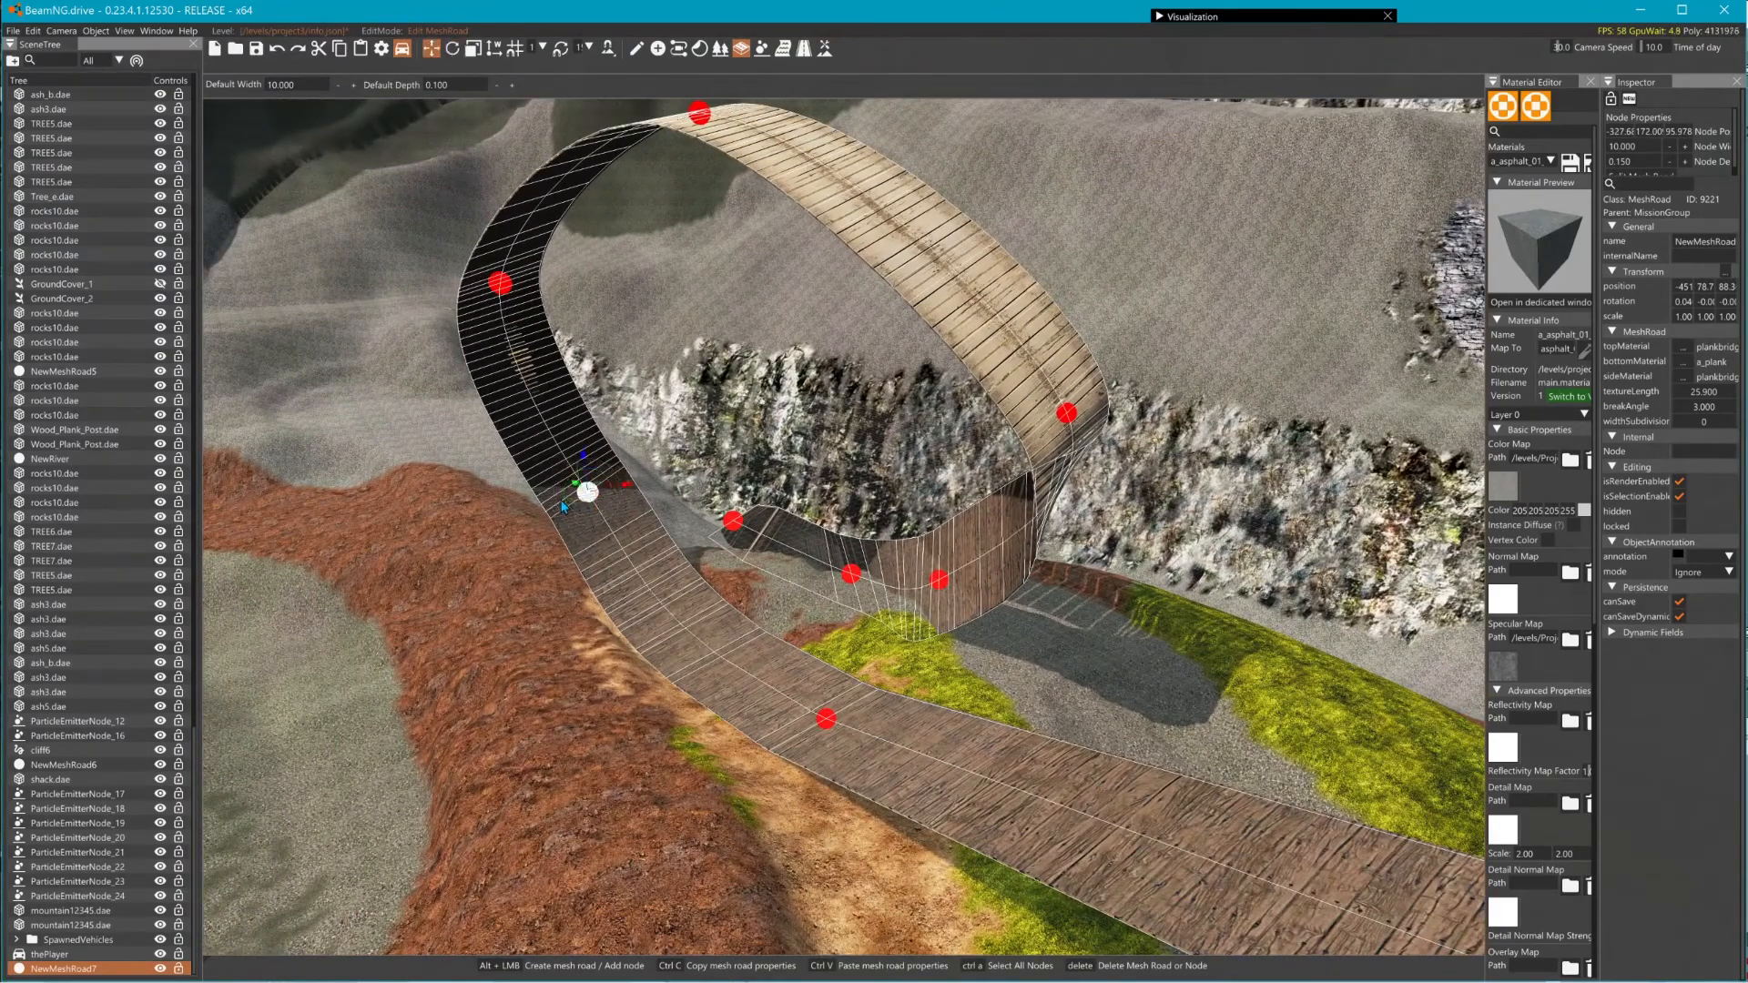
pyautogui.moveTo(624, 493); pyautogui.dragTo(599, 498)
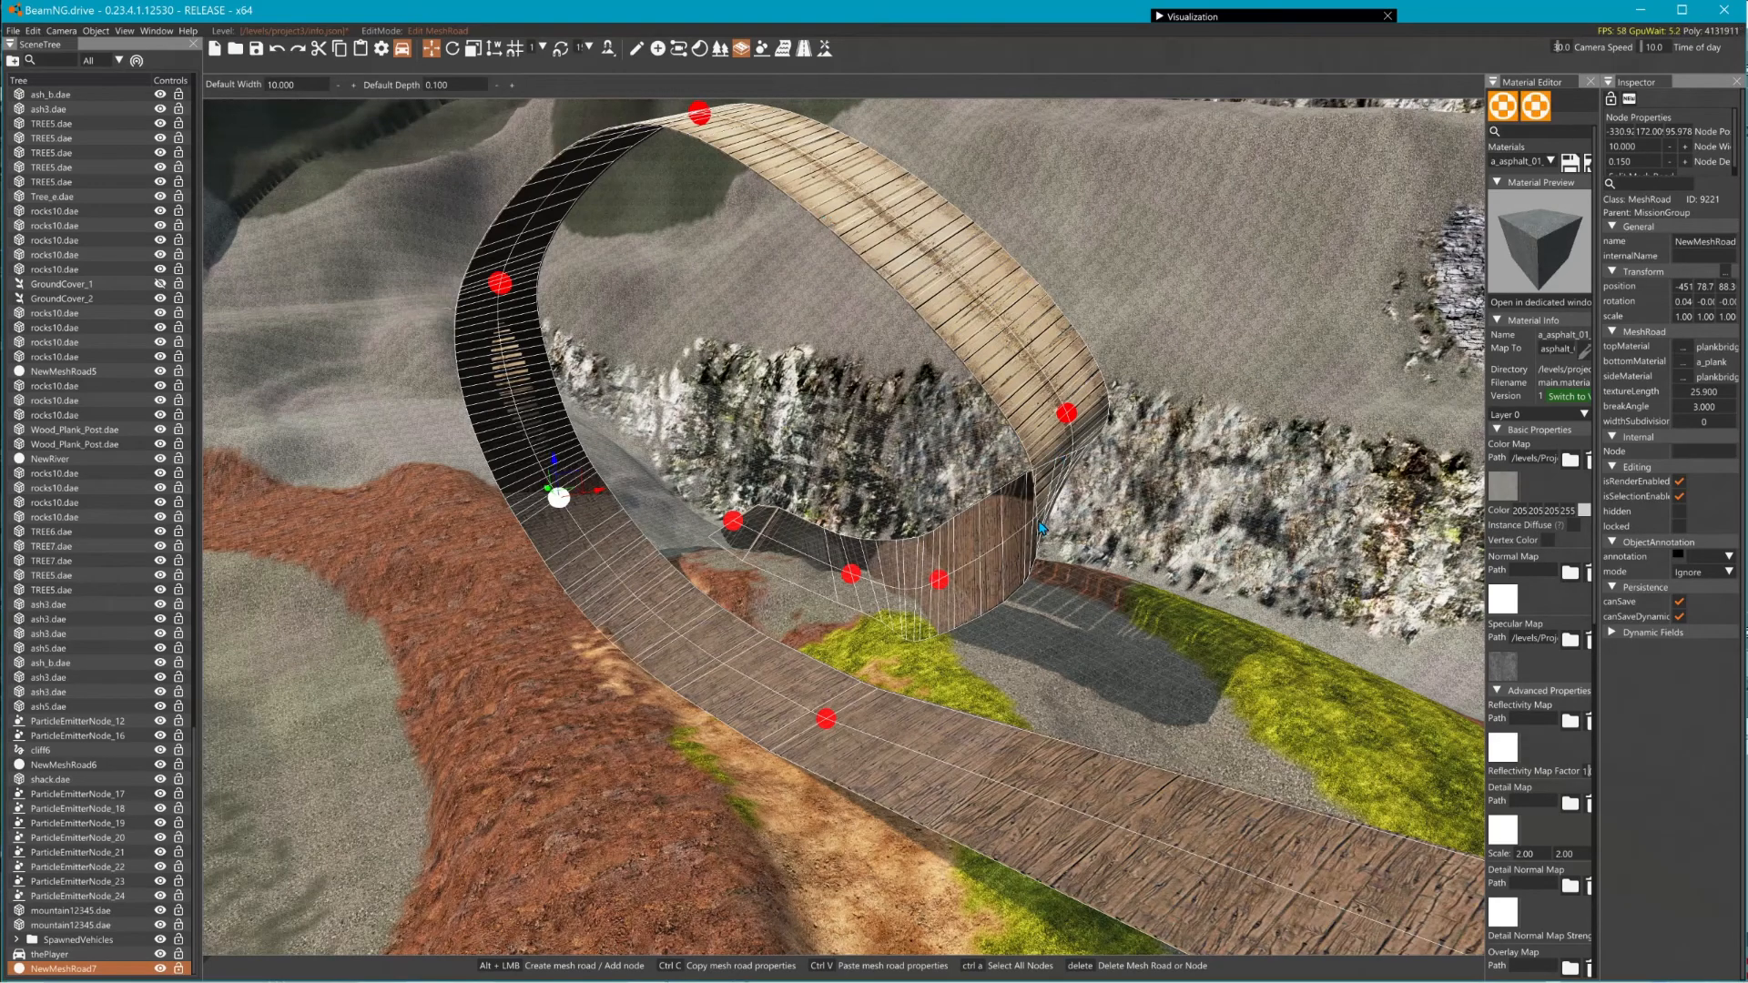
# - Set the mesh road's breakAngle to 0.25 and its widthSubdivisions to 5
pyautogui.click(1723, 415)
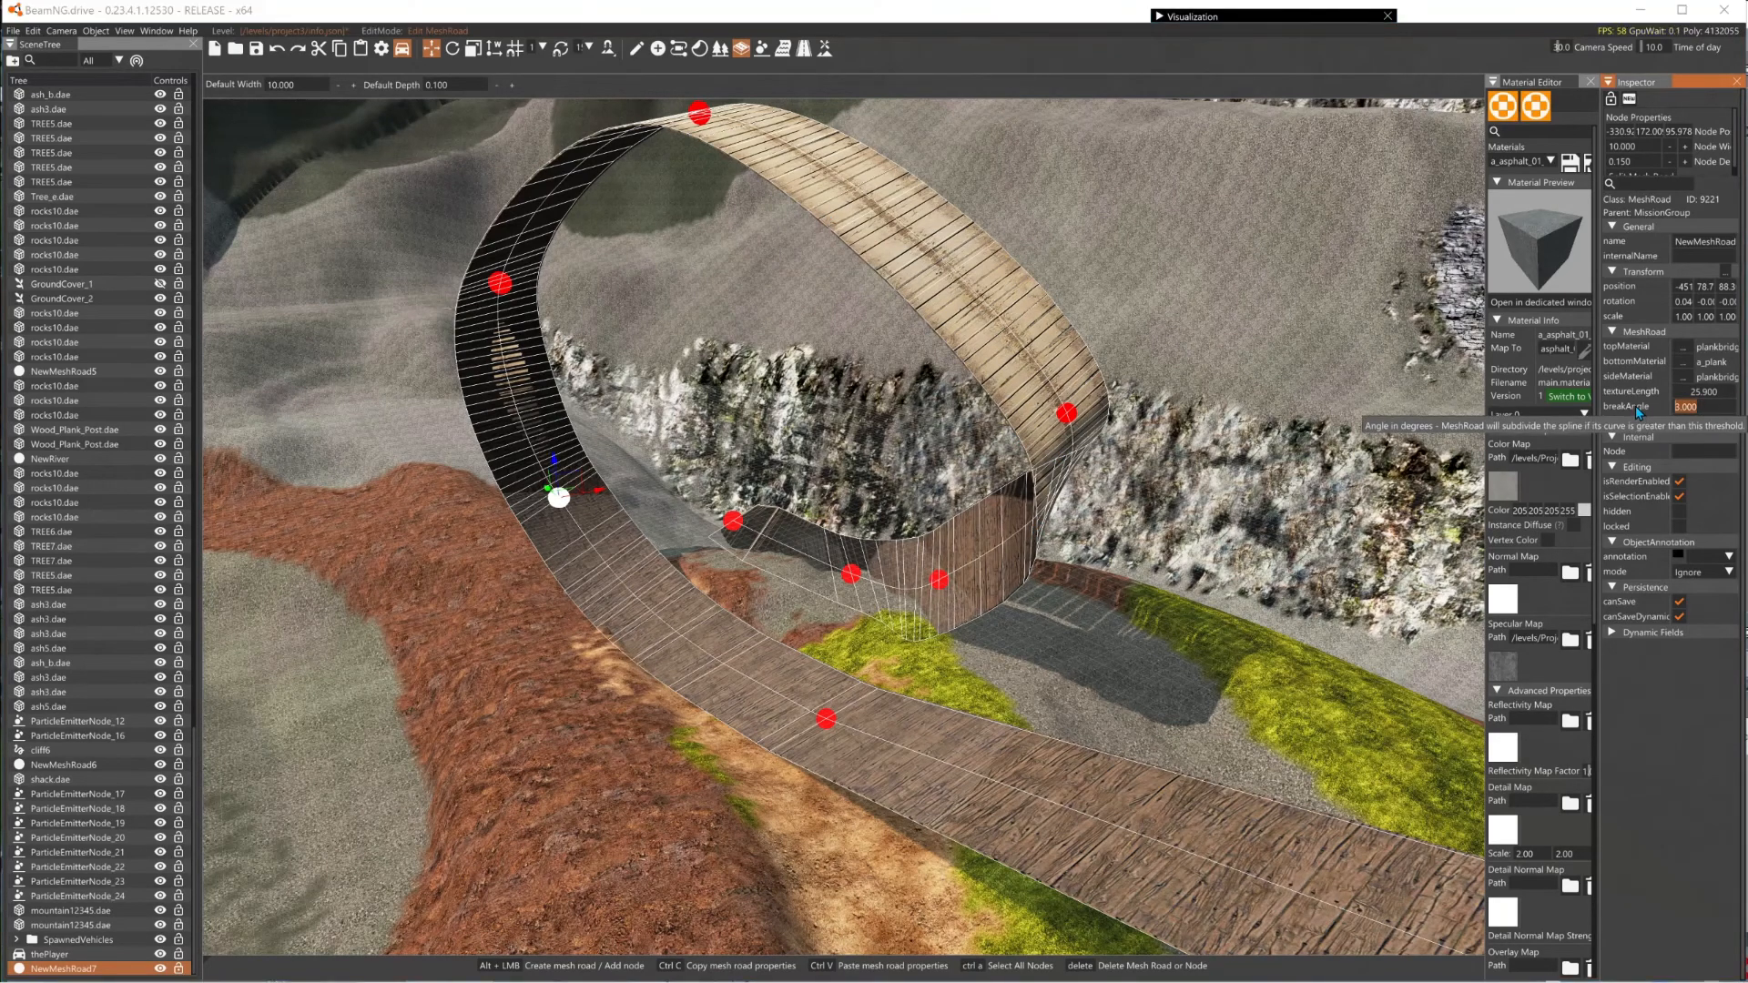
pyautogui.write('.25')
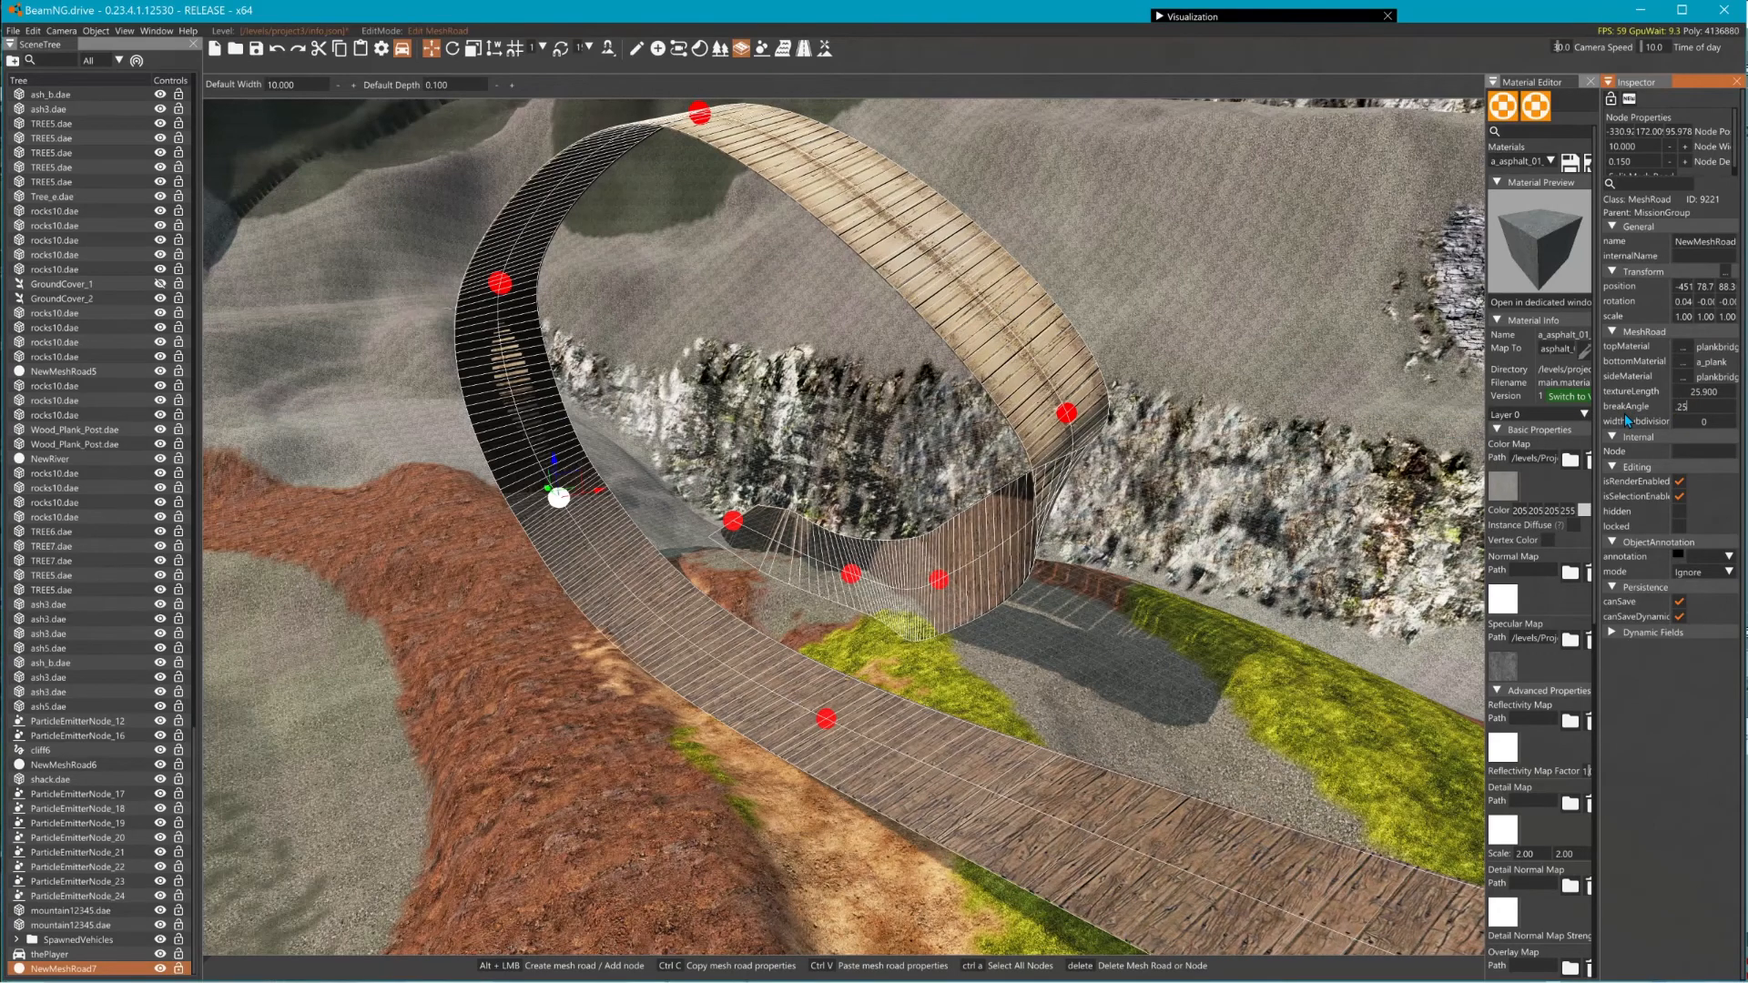
pyautogui.press('Return')
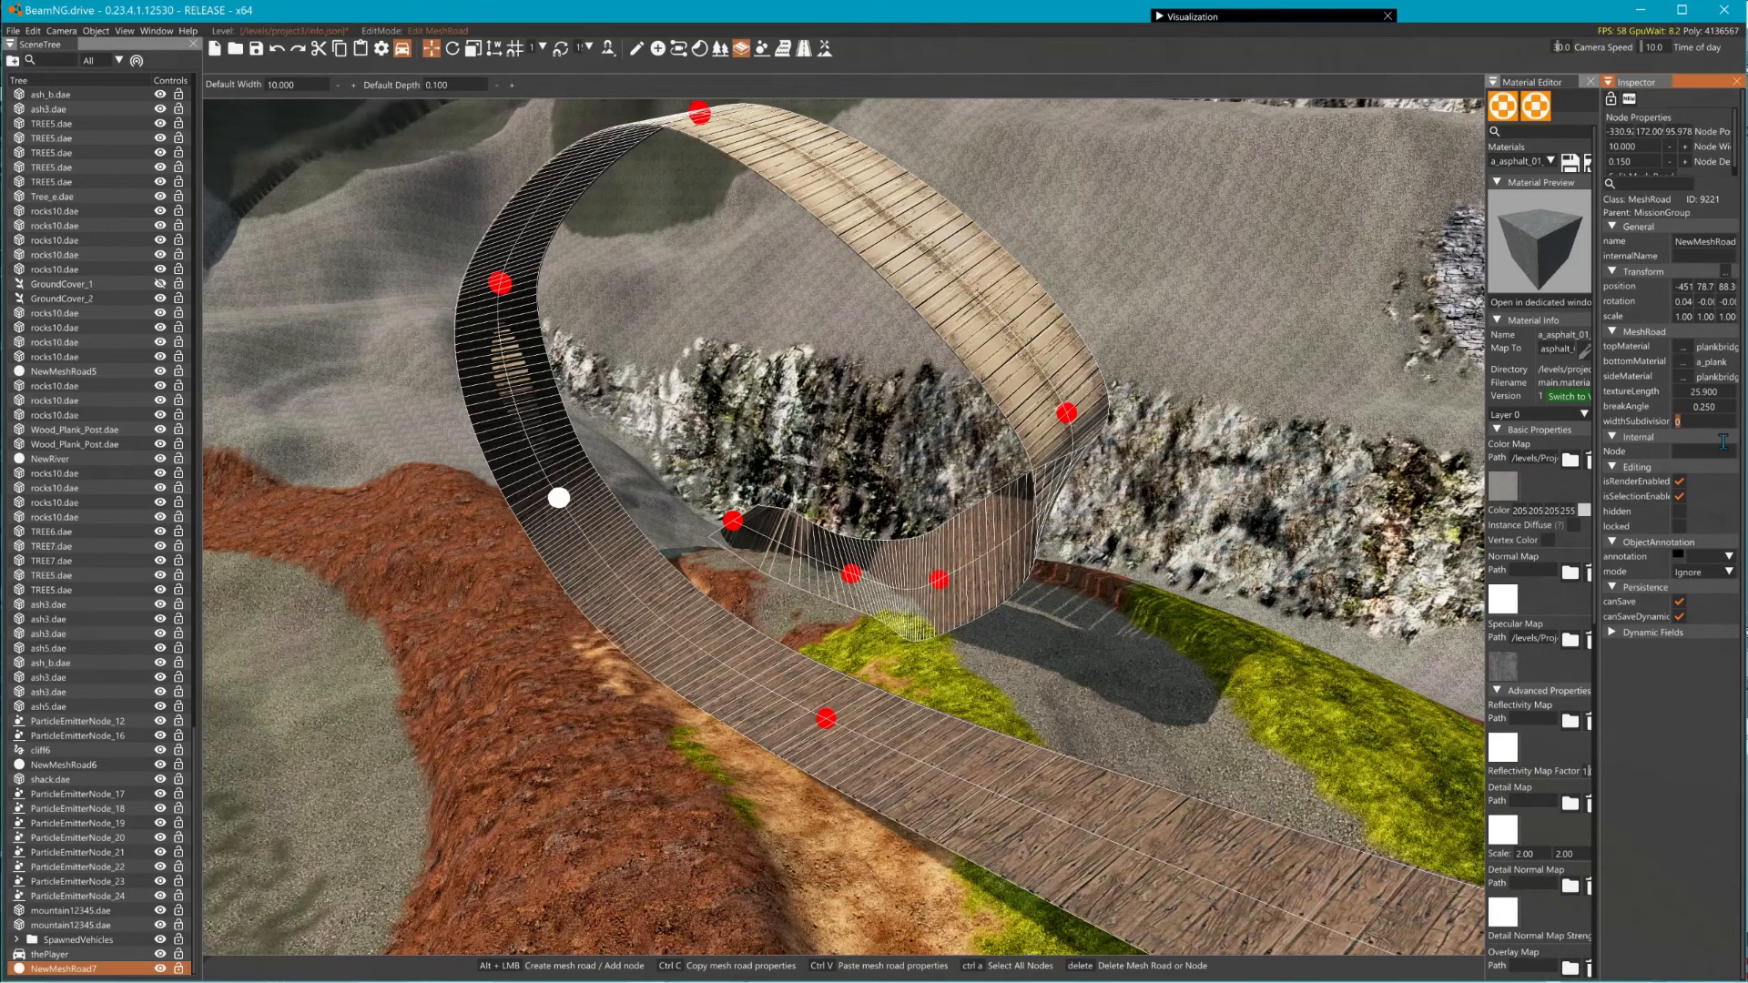
pyautogui.write('5')
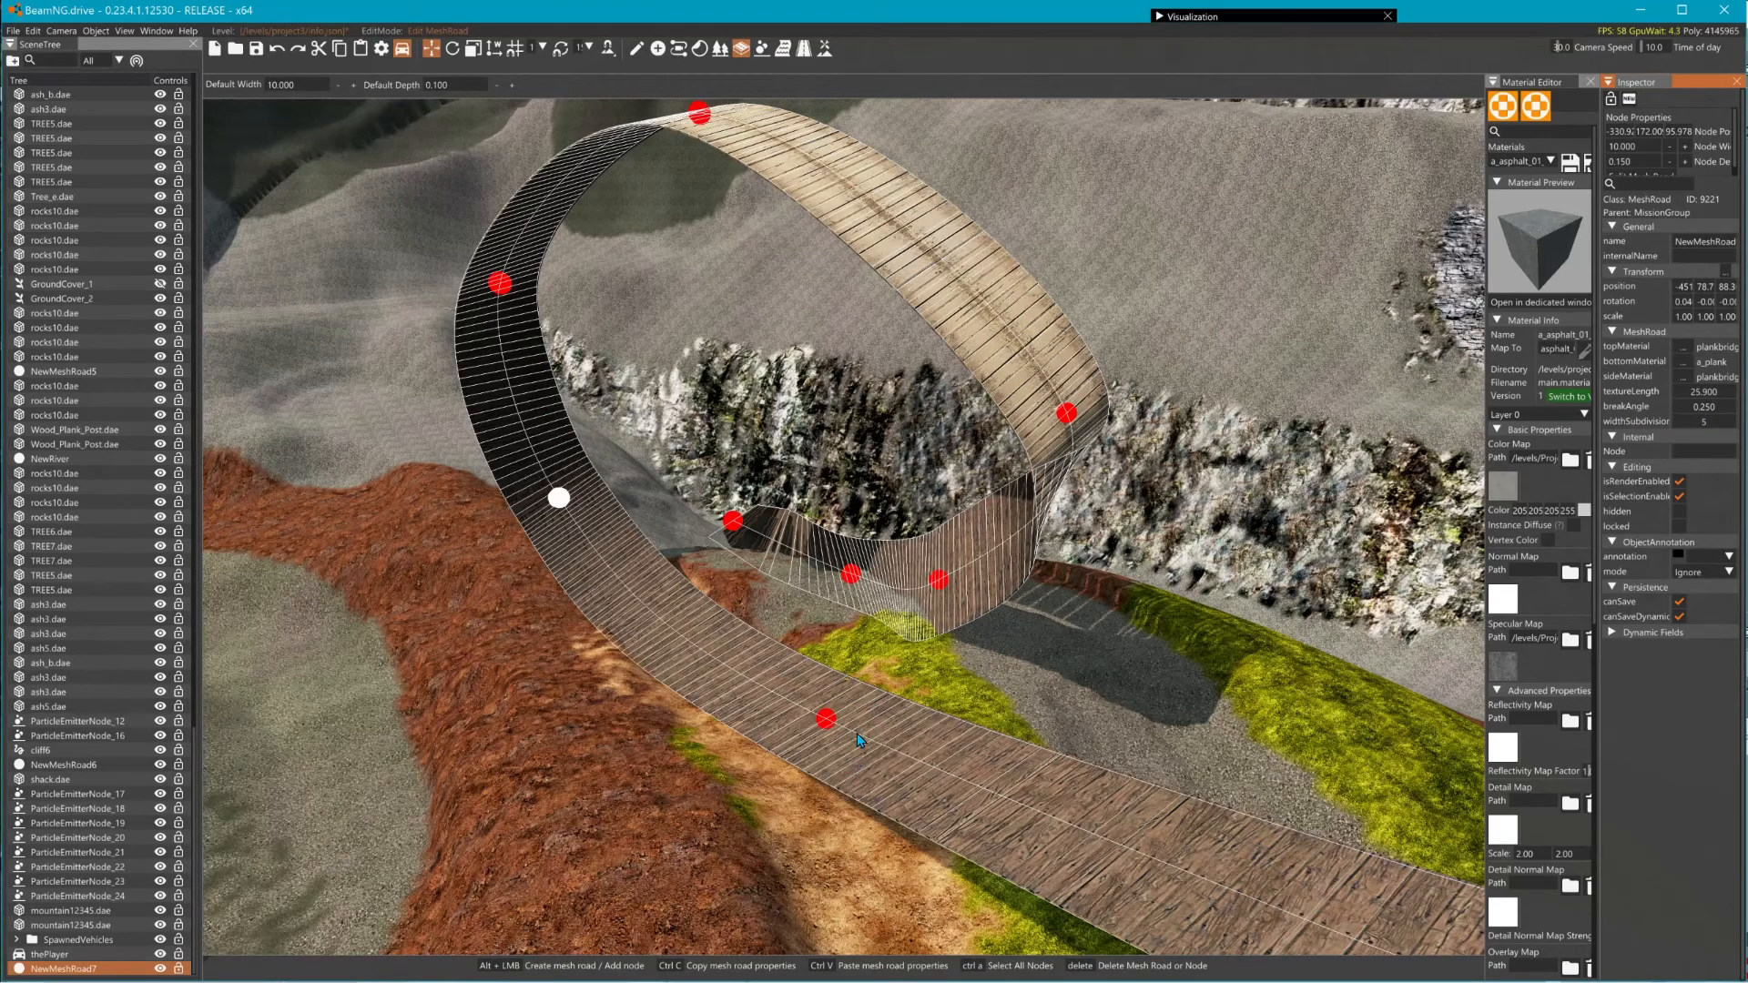
# - Rebuild the level's static collision data for the edited loop and ramp
pyautogui.moveTo(854, 685); pyautogui.dragTo(1348, 510, button='right')
pyautogui.press('w')
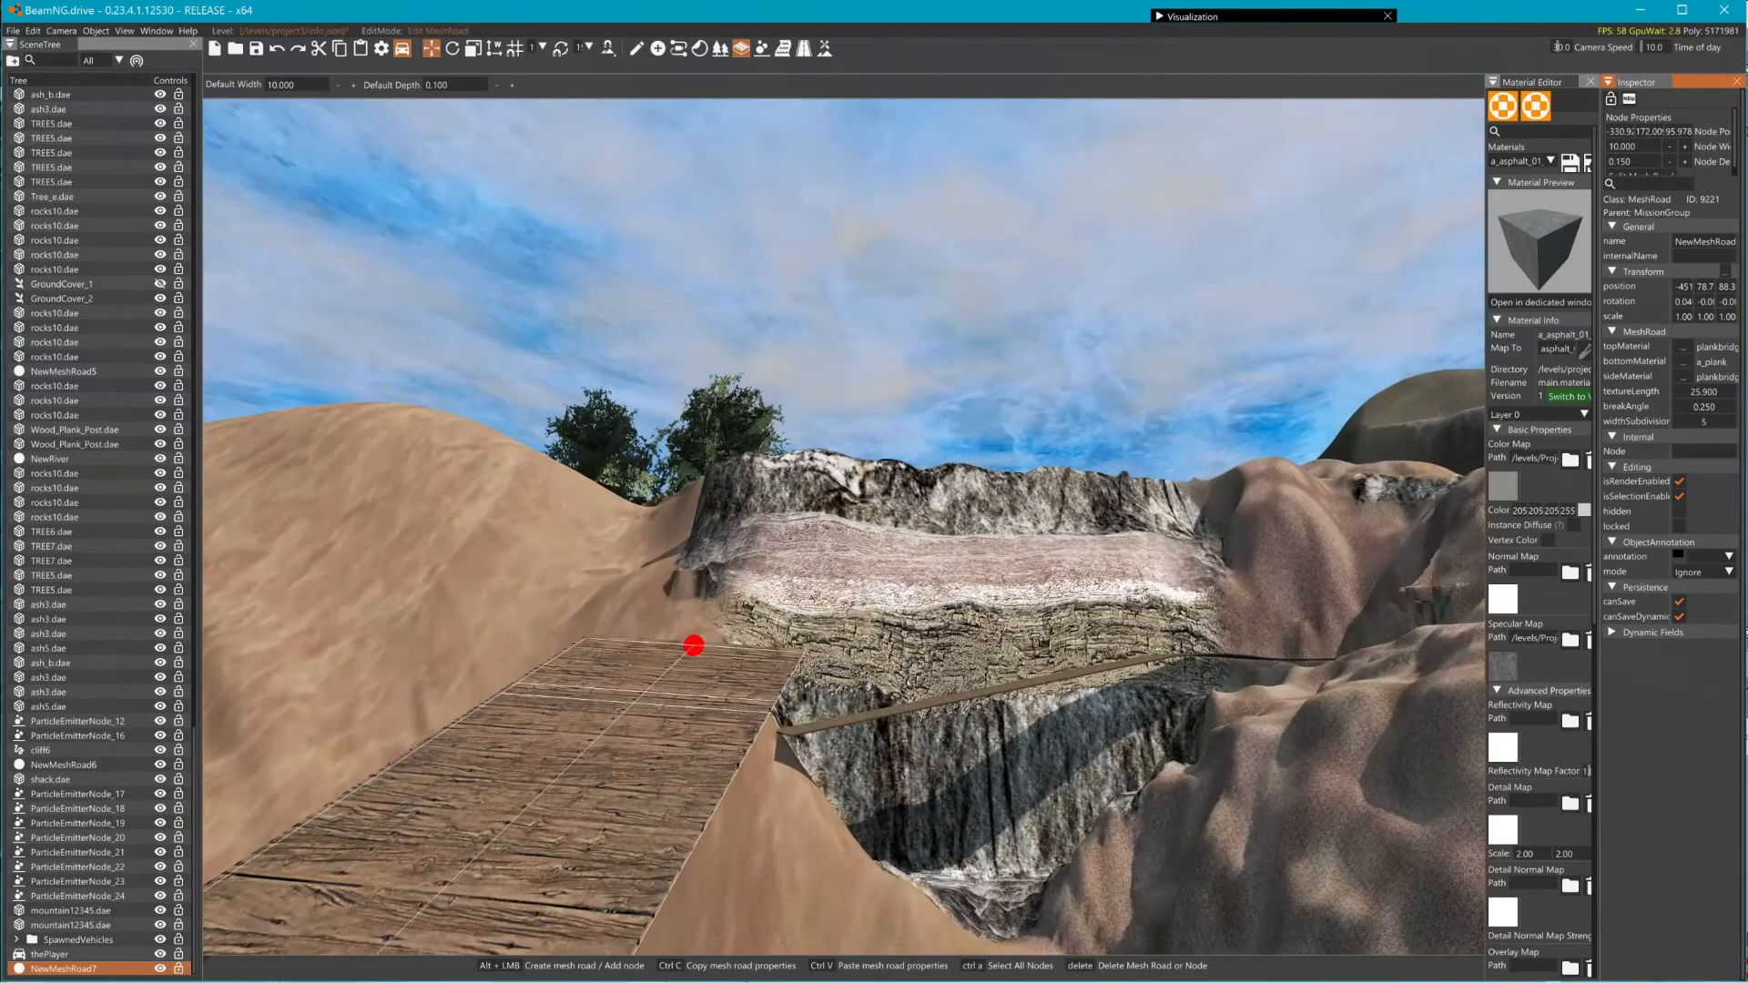
pyautogui.moveTo(843, 526); pyautogui.dragTo(210, 567, button='right')
pyautogui.press('w')
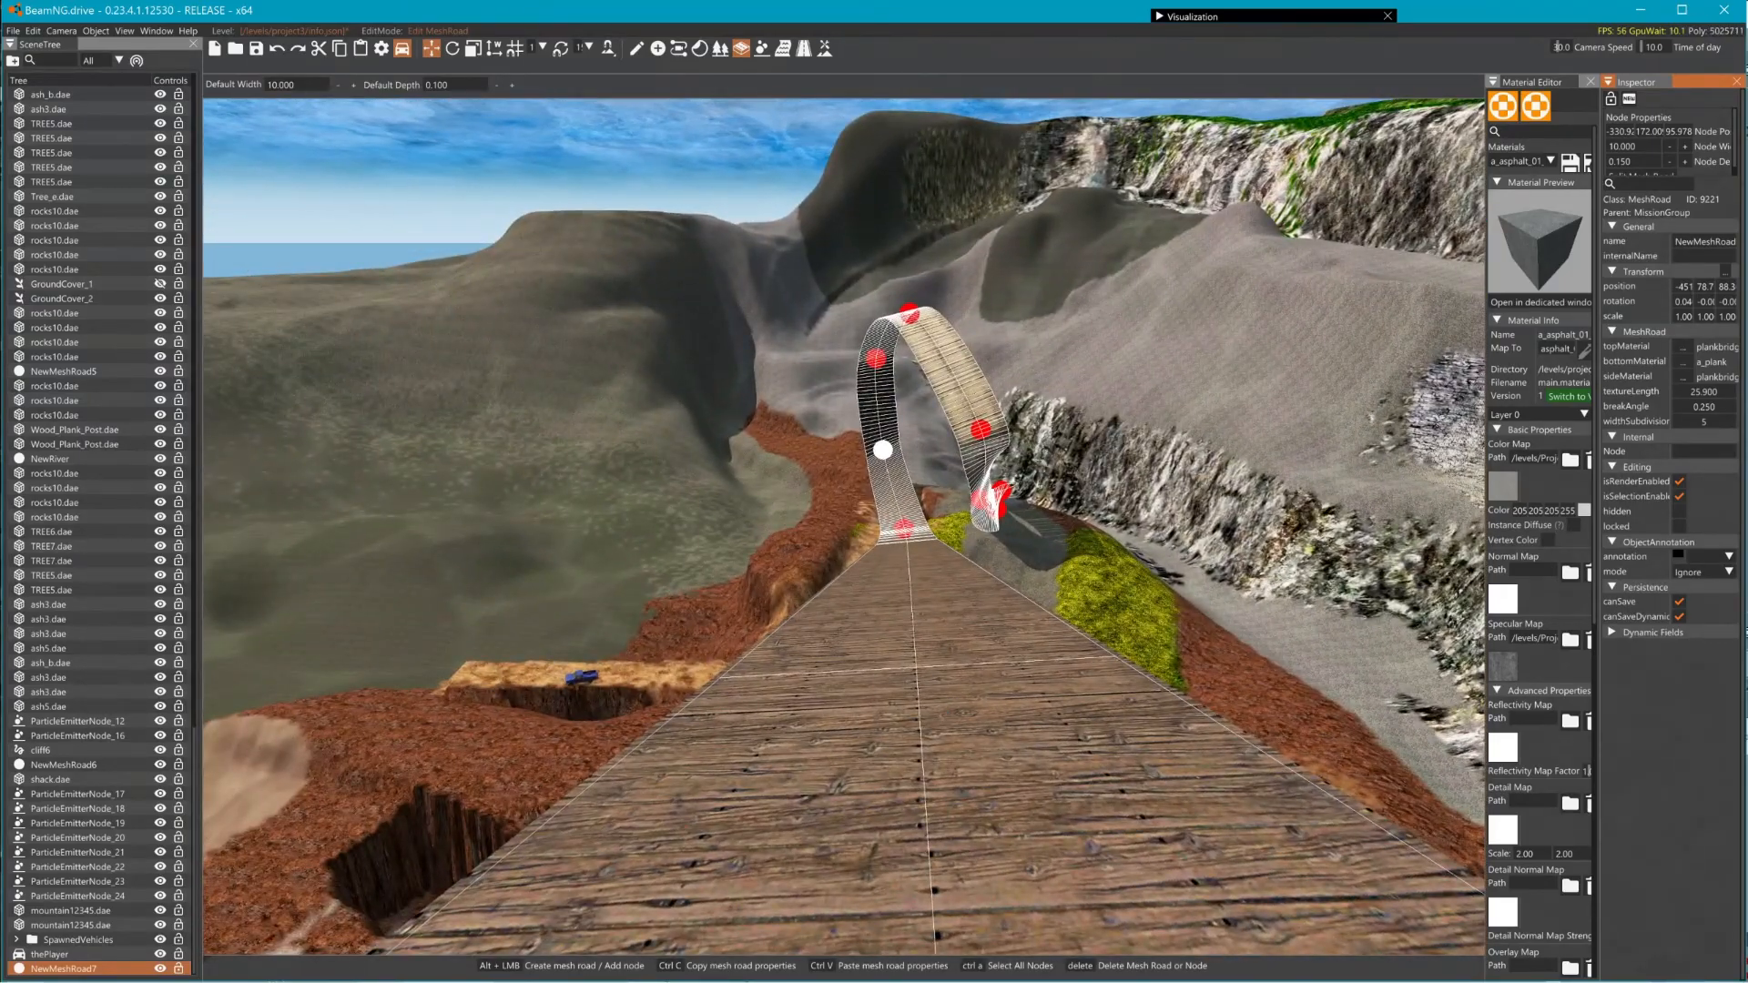
pyautogui.moveTo(942, 707); pyautogui.dragTo(942, 701, button='right')
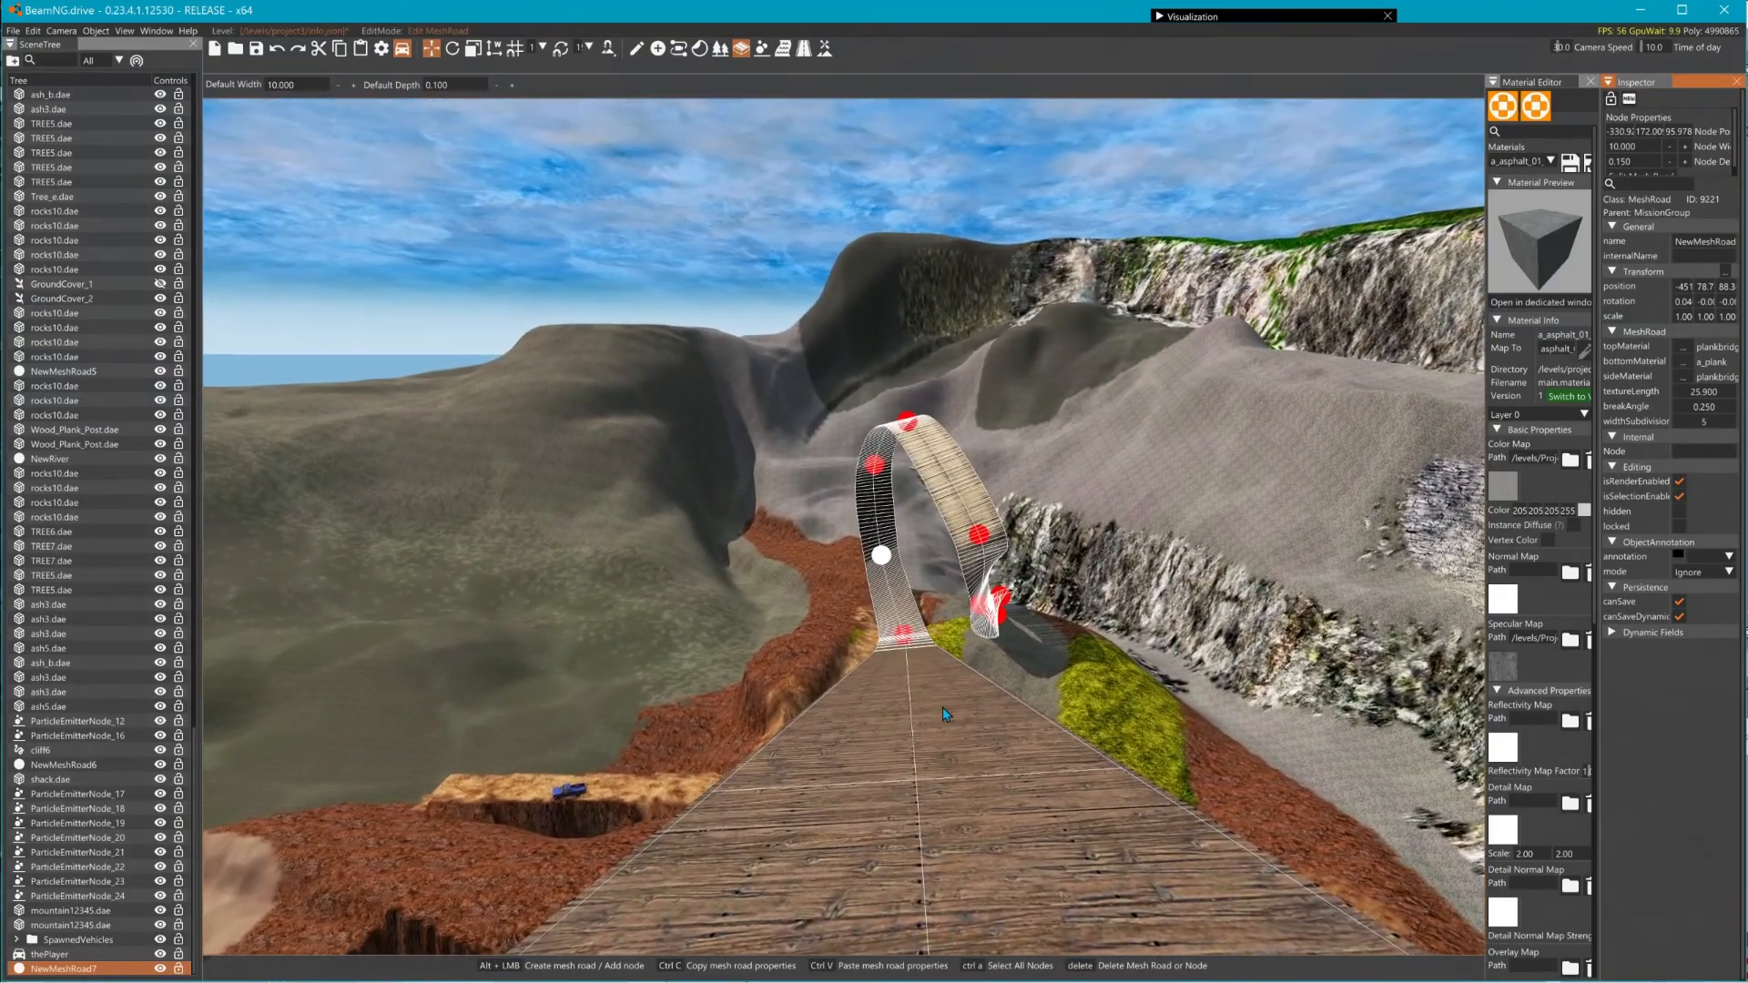
pyautogui.click(33, 31)
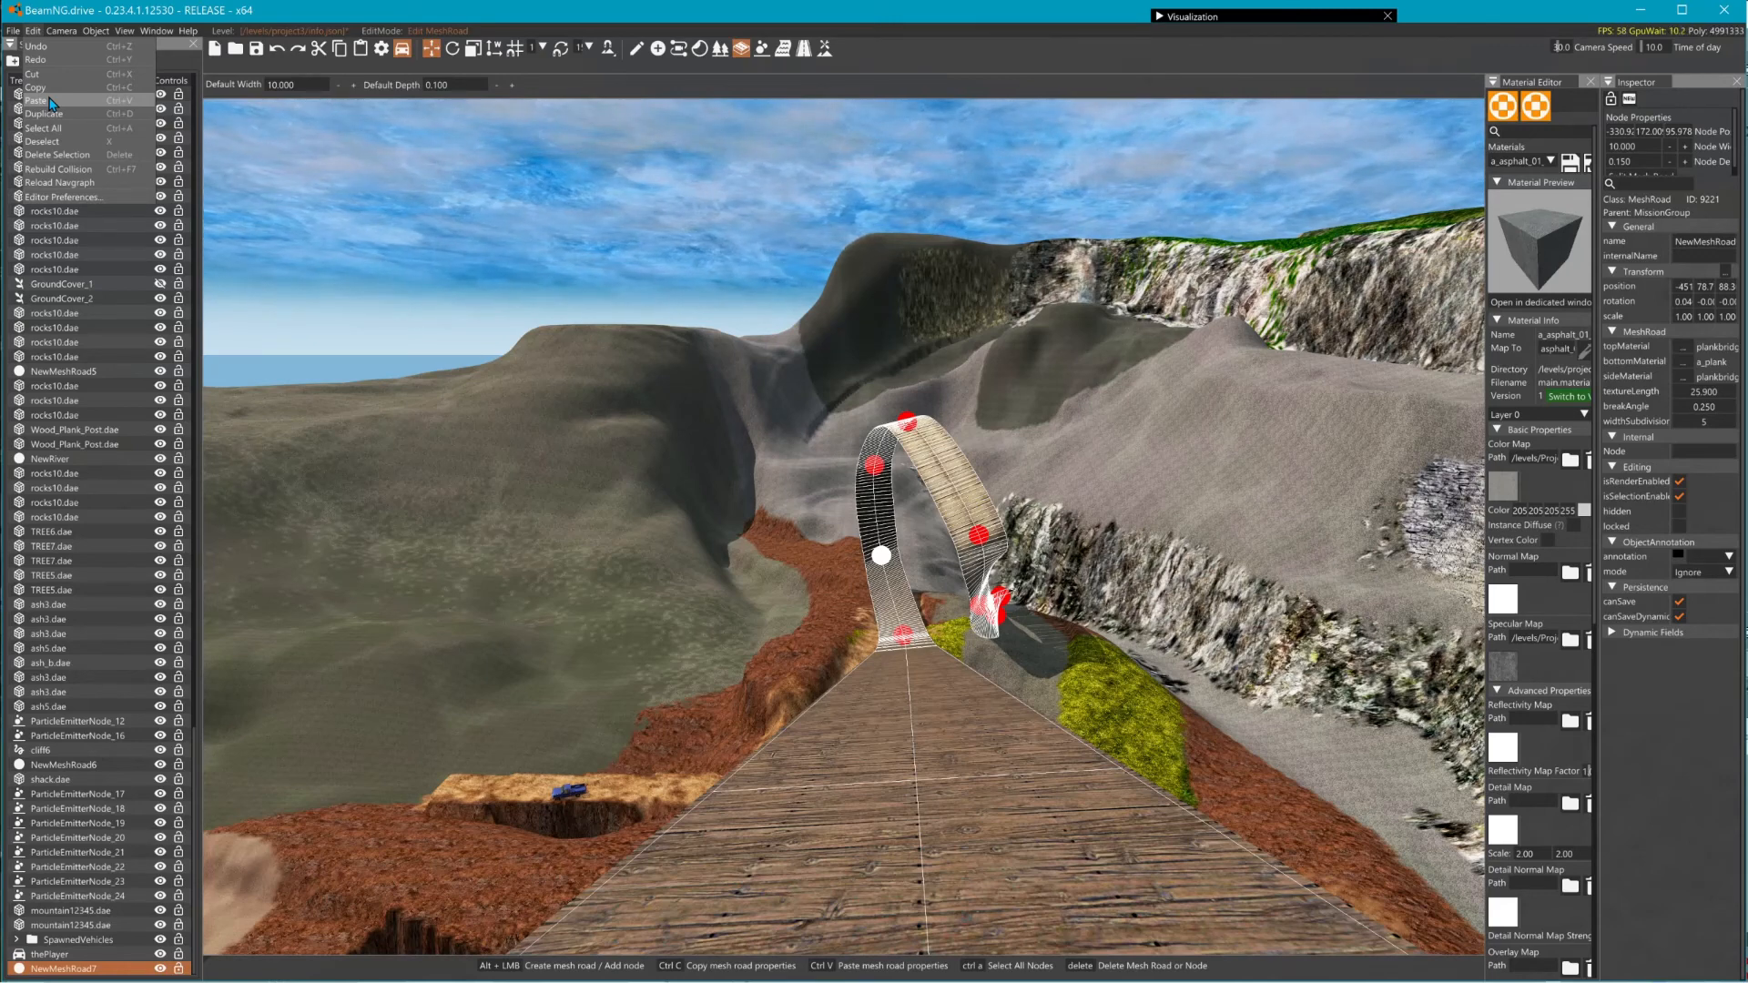
pyautogui.click(59, 170)
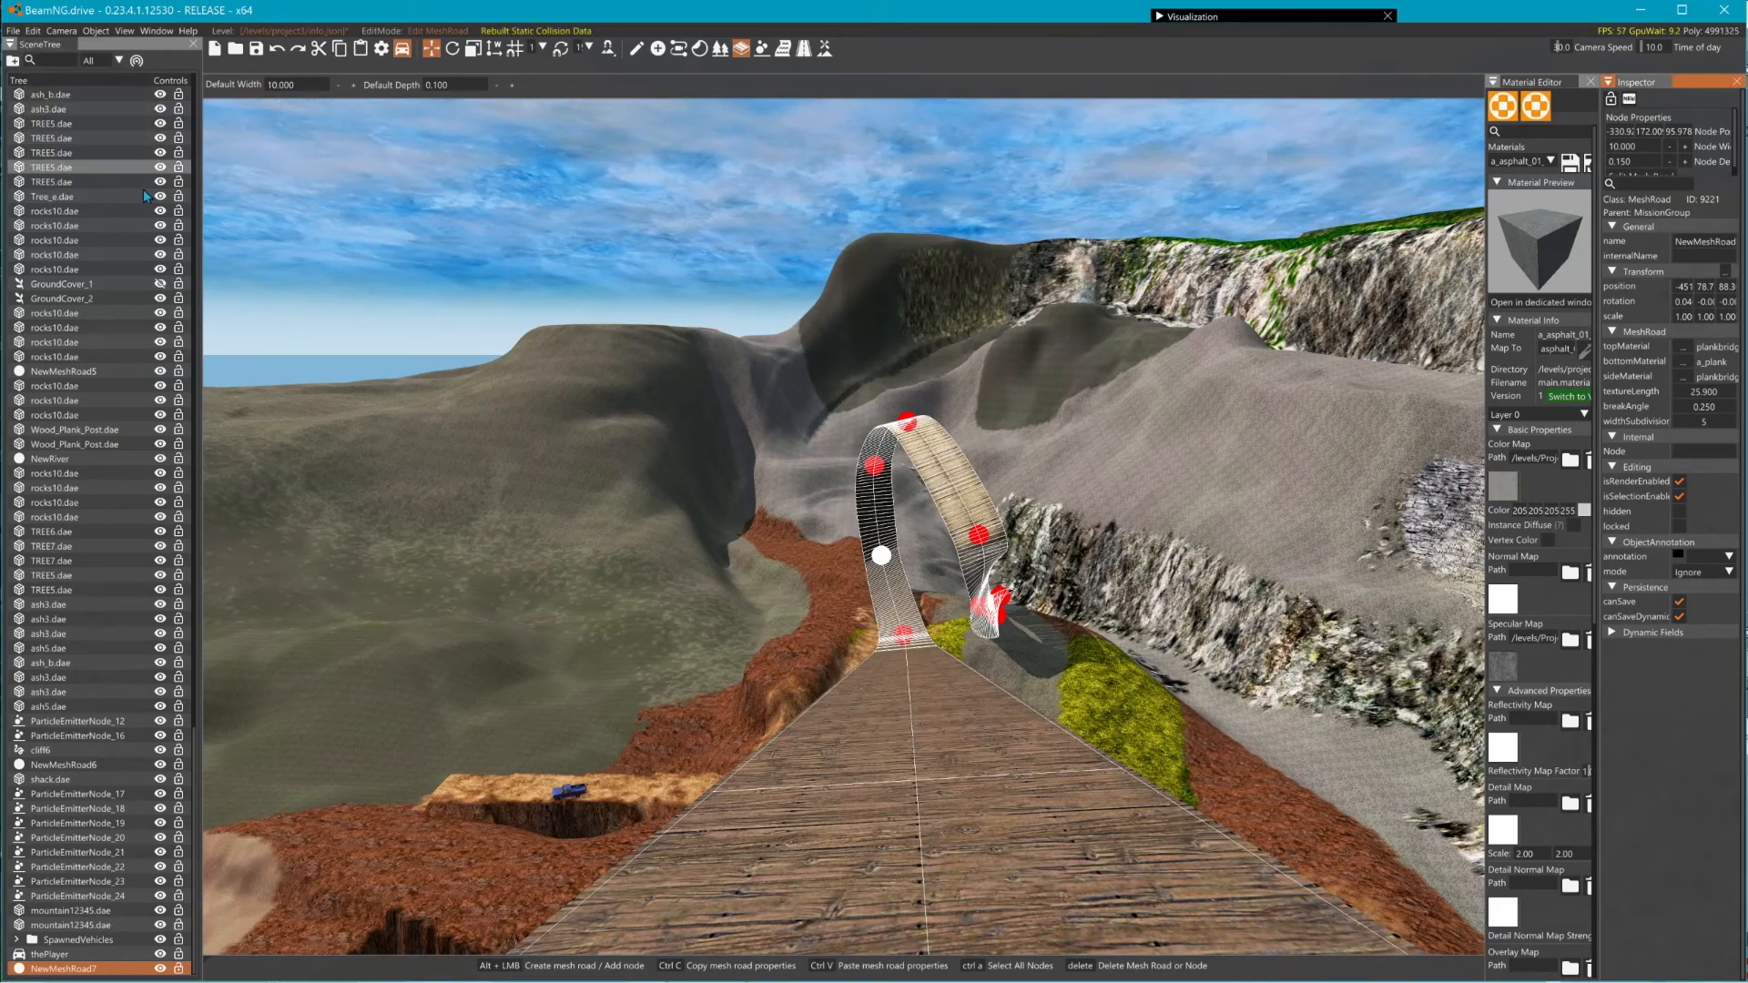
# - Leave the editor and place the pickup truck upright on the plank road, facing the loop
pyautogui.press('F11')
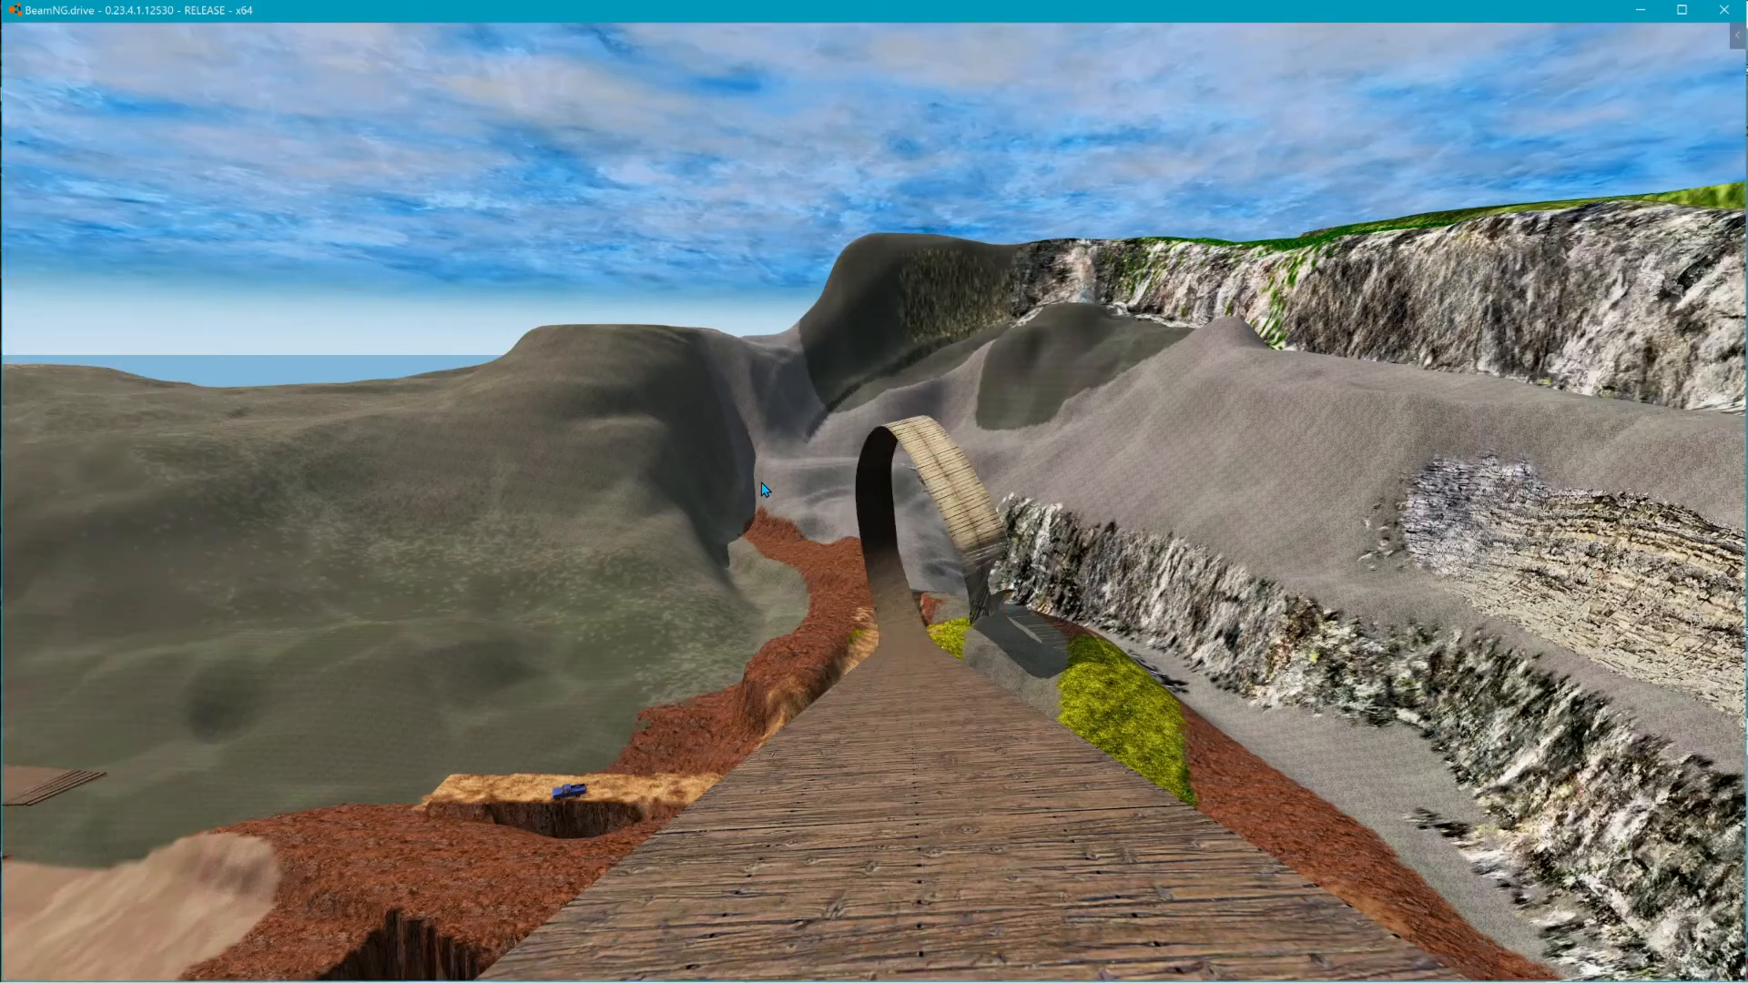
pyautogui.press('F7')
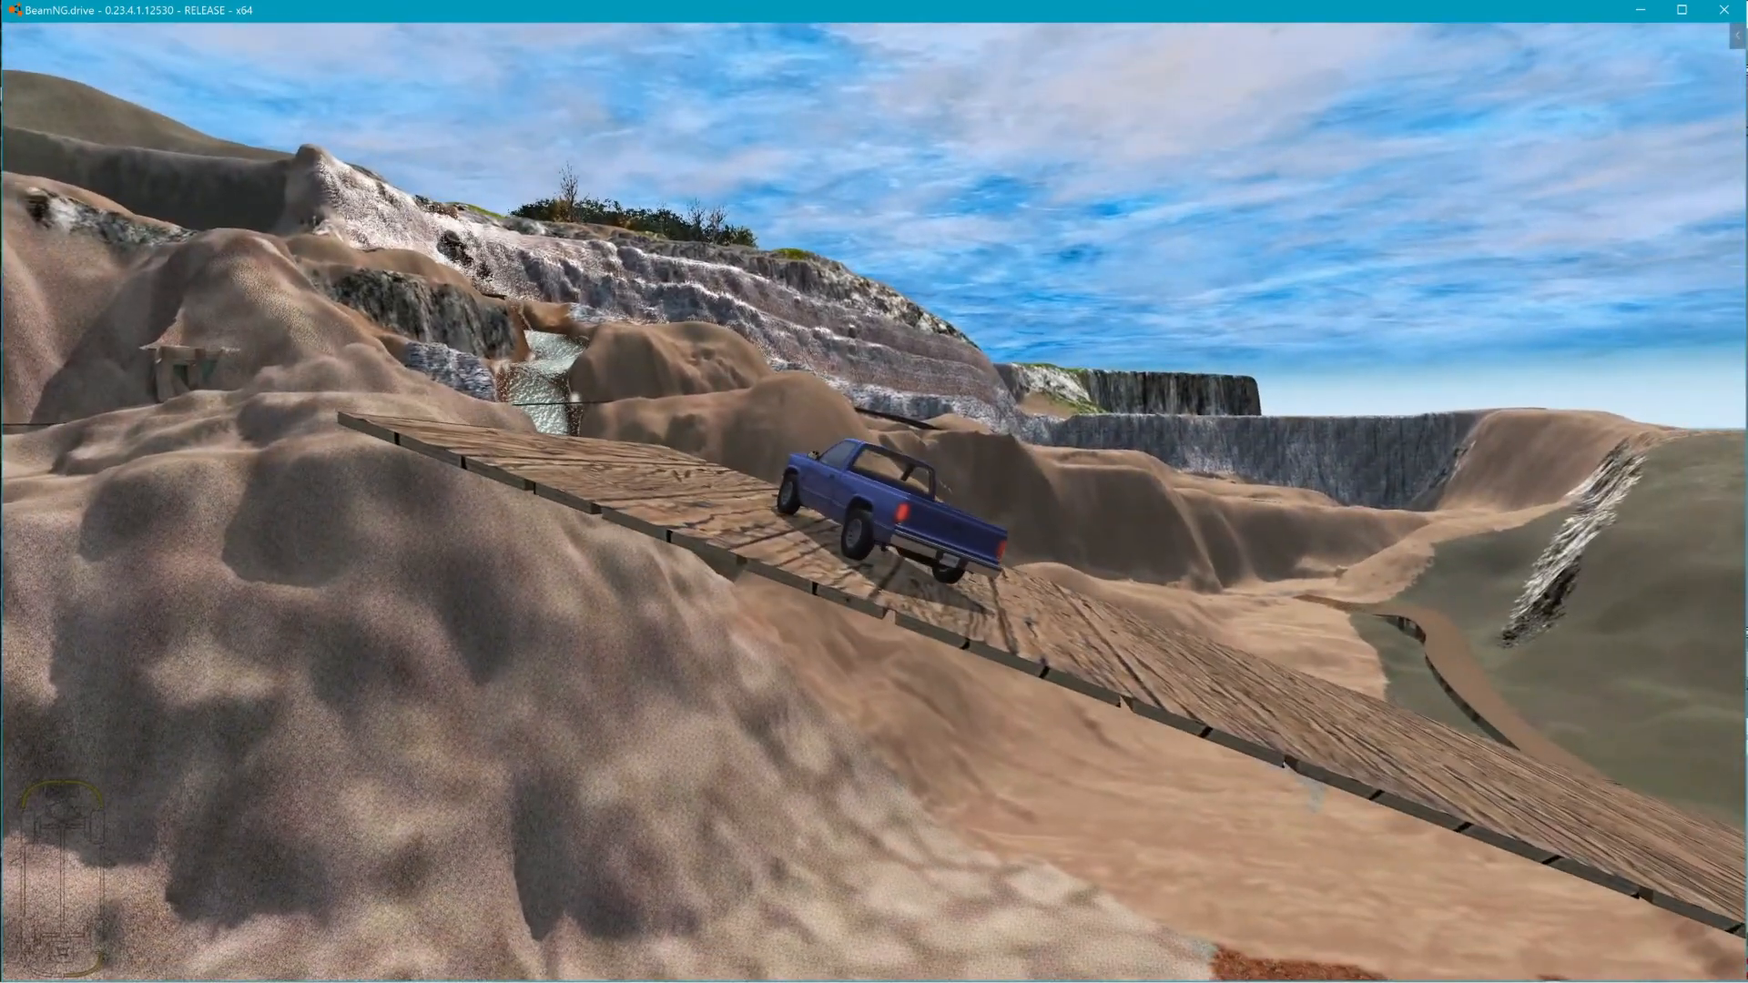
pyautogui.moveTo(1025, 690); pyautogui.dragTo(1467, 790, button='right')
pyautogui.press('Right')
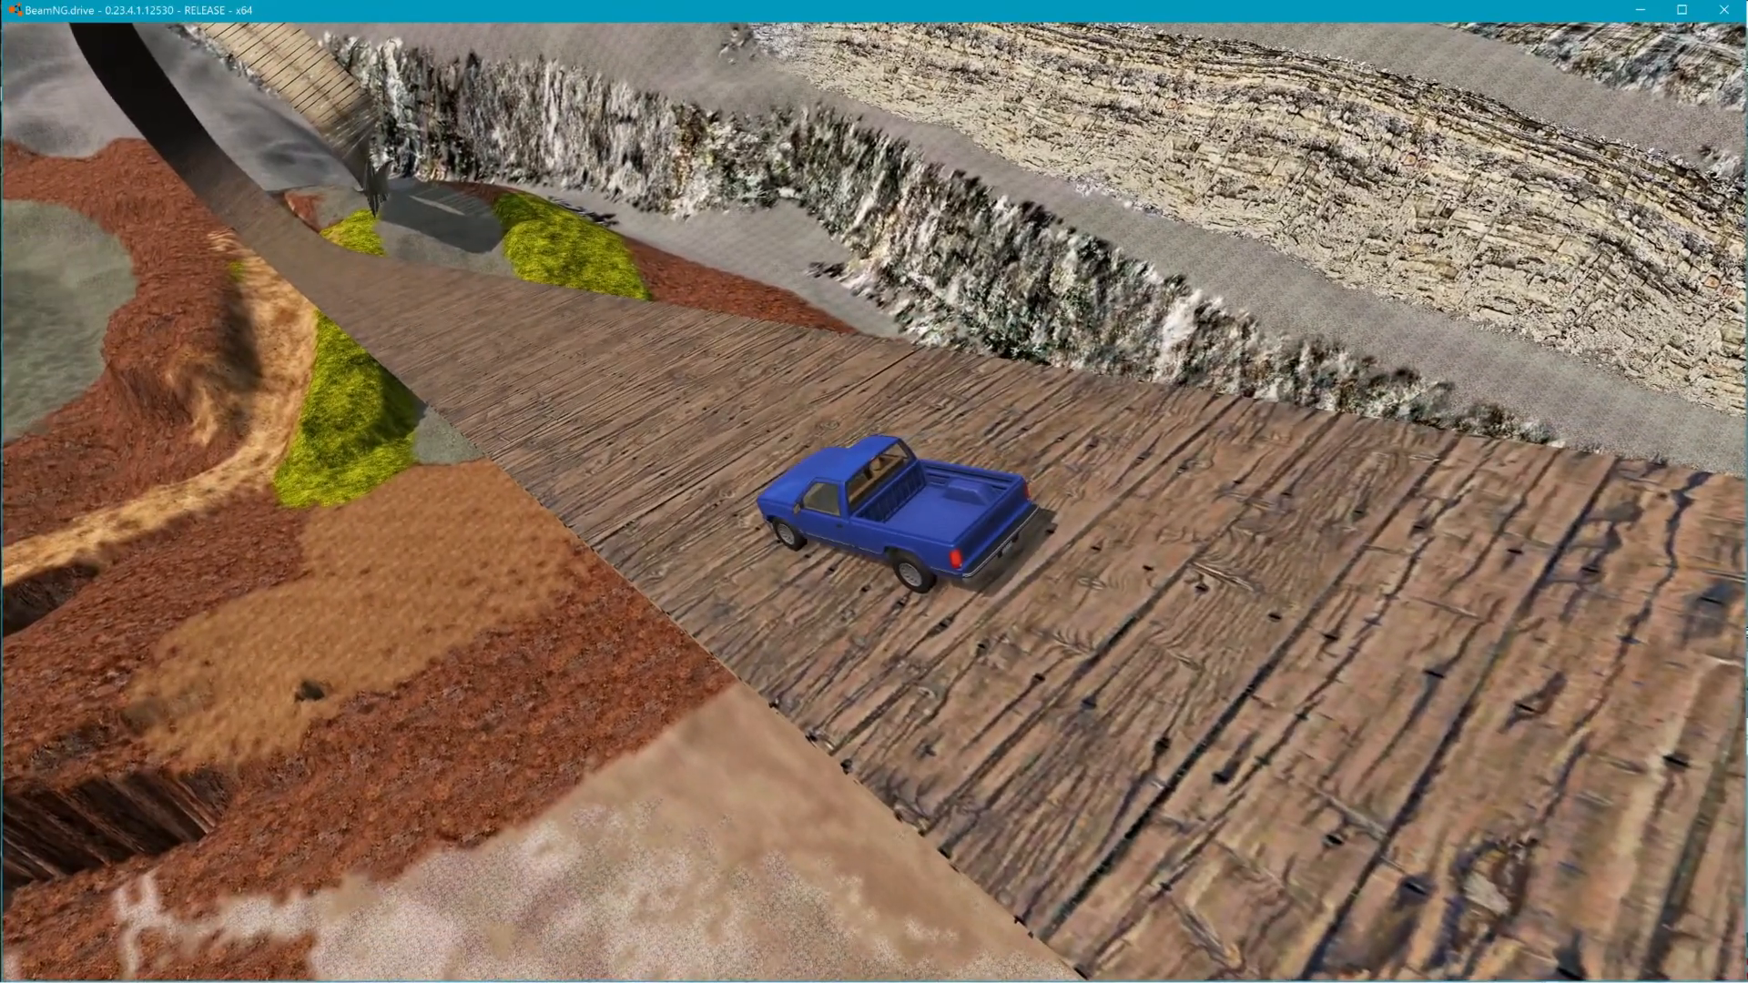
pyautogui.press('r')
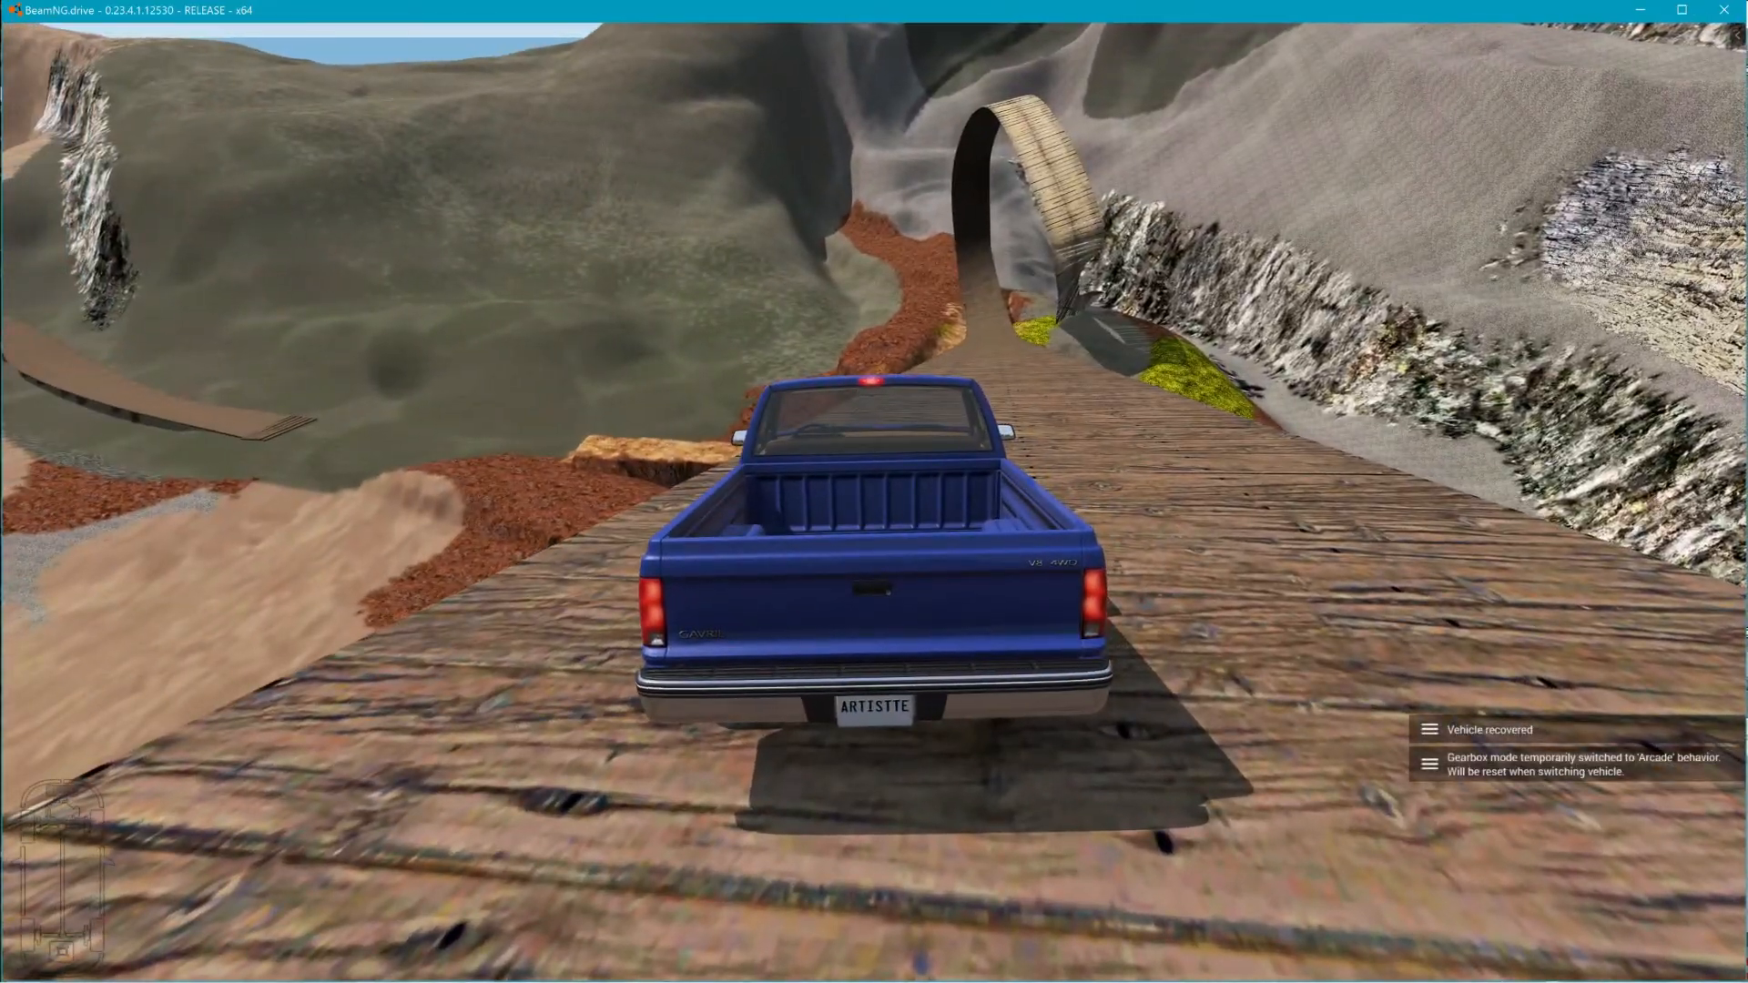
# - Set the mesh road's bottomMaterial to plankbridge and return to the driving view
pyautogui.press('F11')
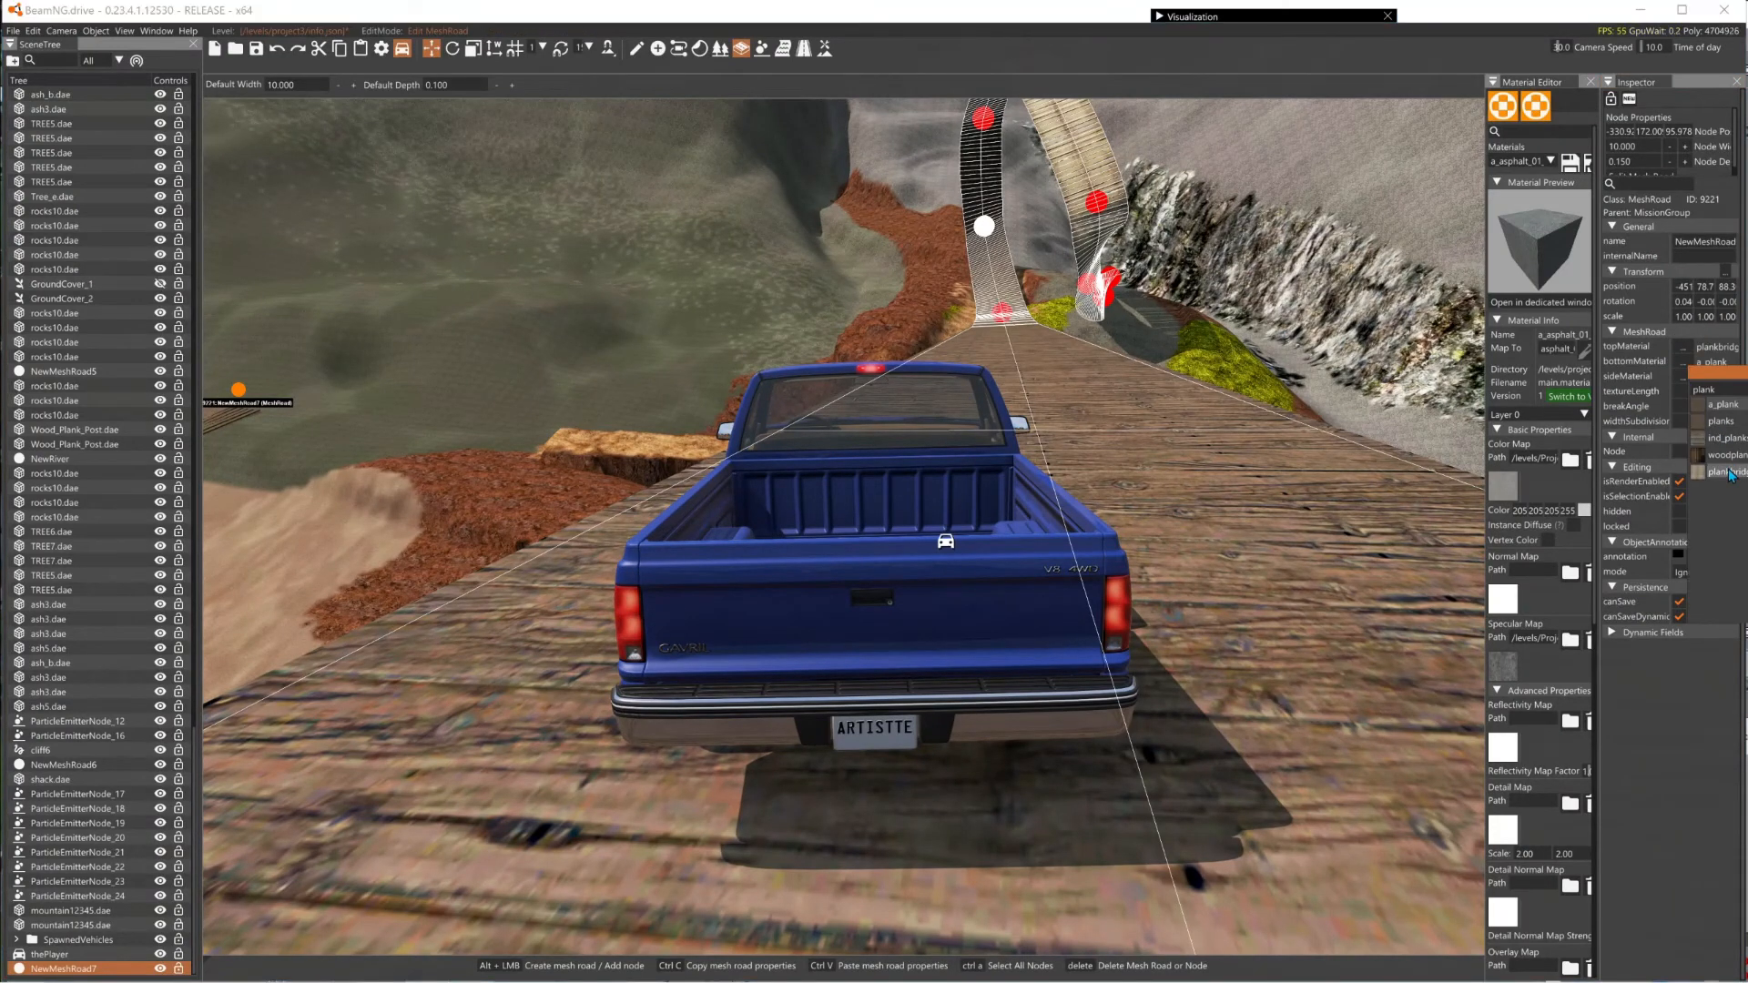
pyautogui.click(1727, 471)
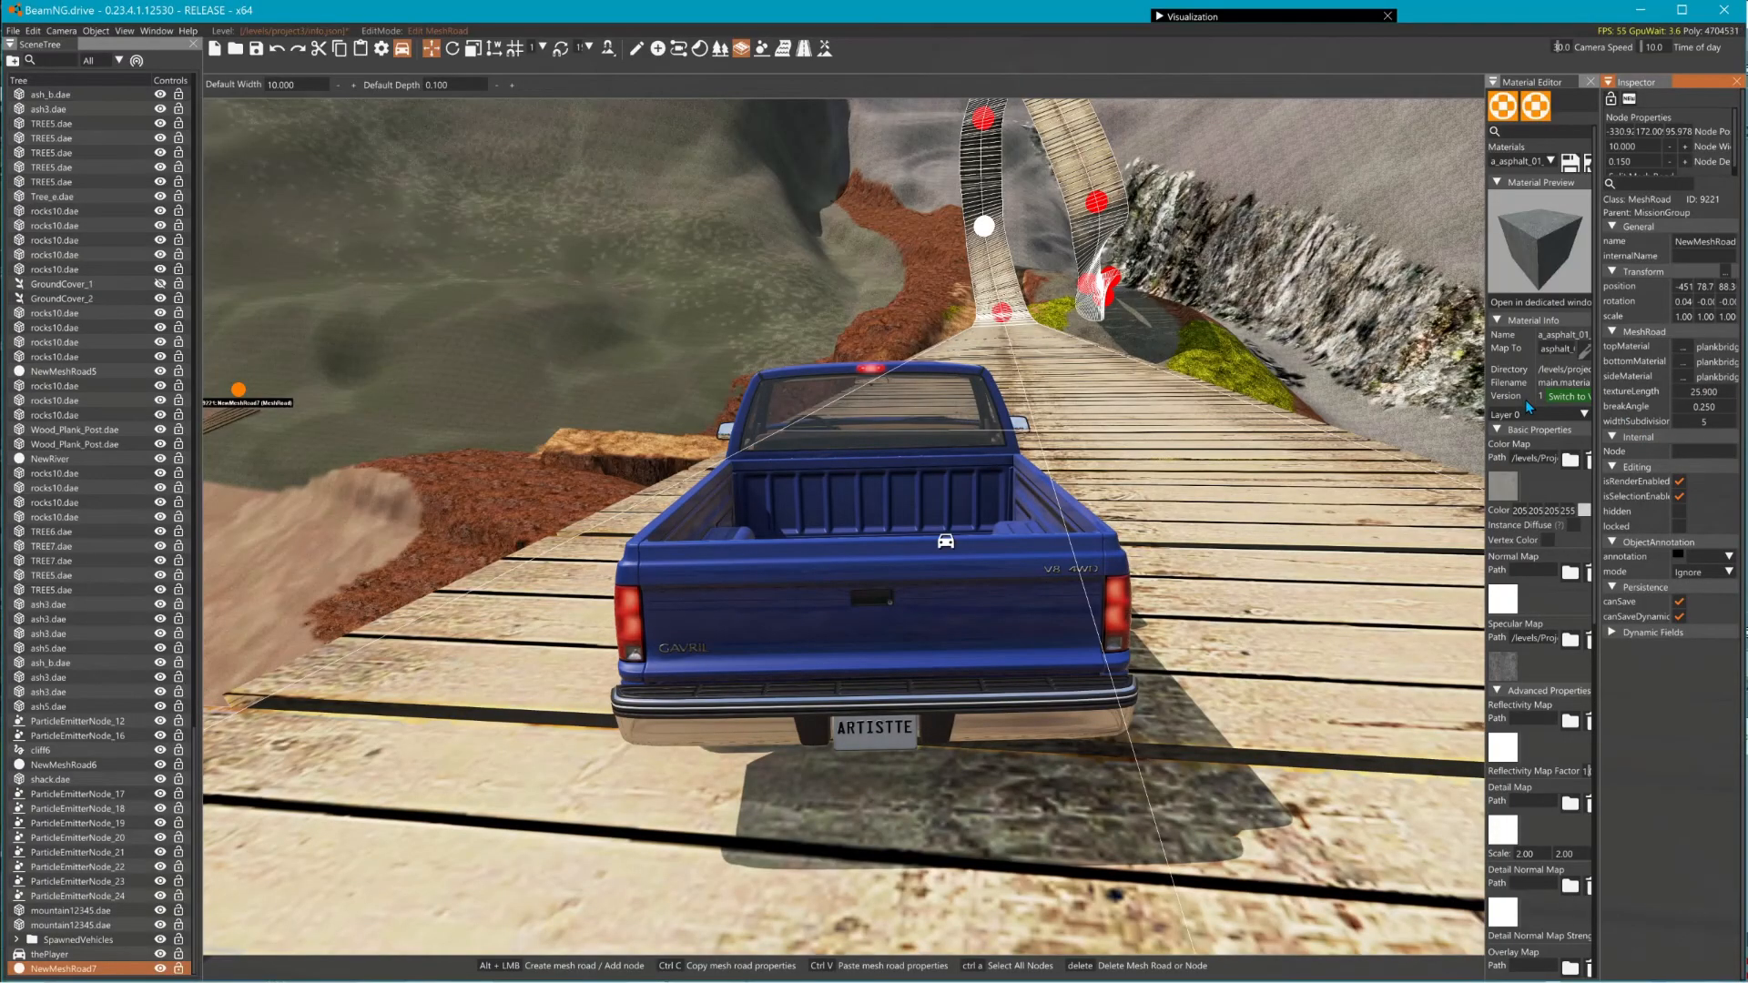
pyautogui.press('F11')
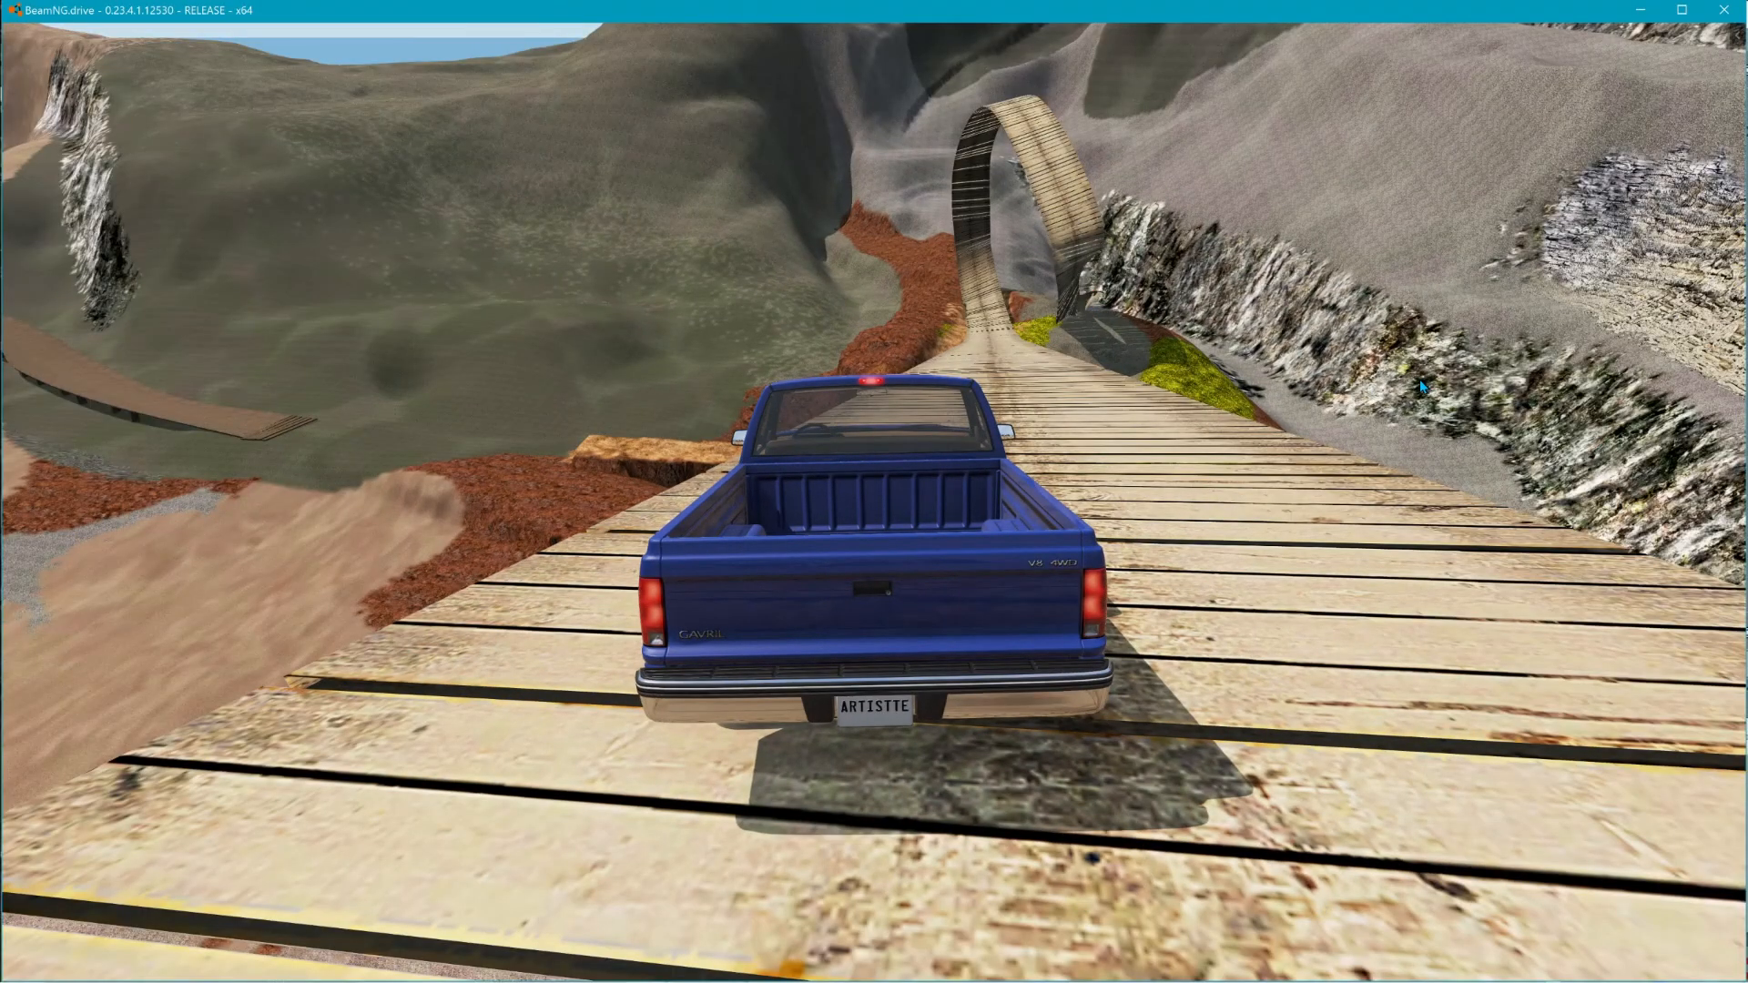
# - Examine the planked loop, its exit ramp and the surrounding sandy ground with the free camera after test-driving the truck
pyautogui.moveTo(1422, 387); pyautogui.dragTo(1575, 564, button='right')
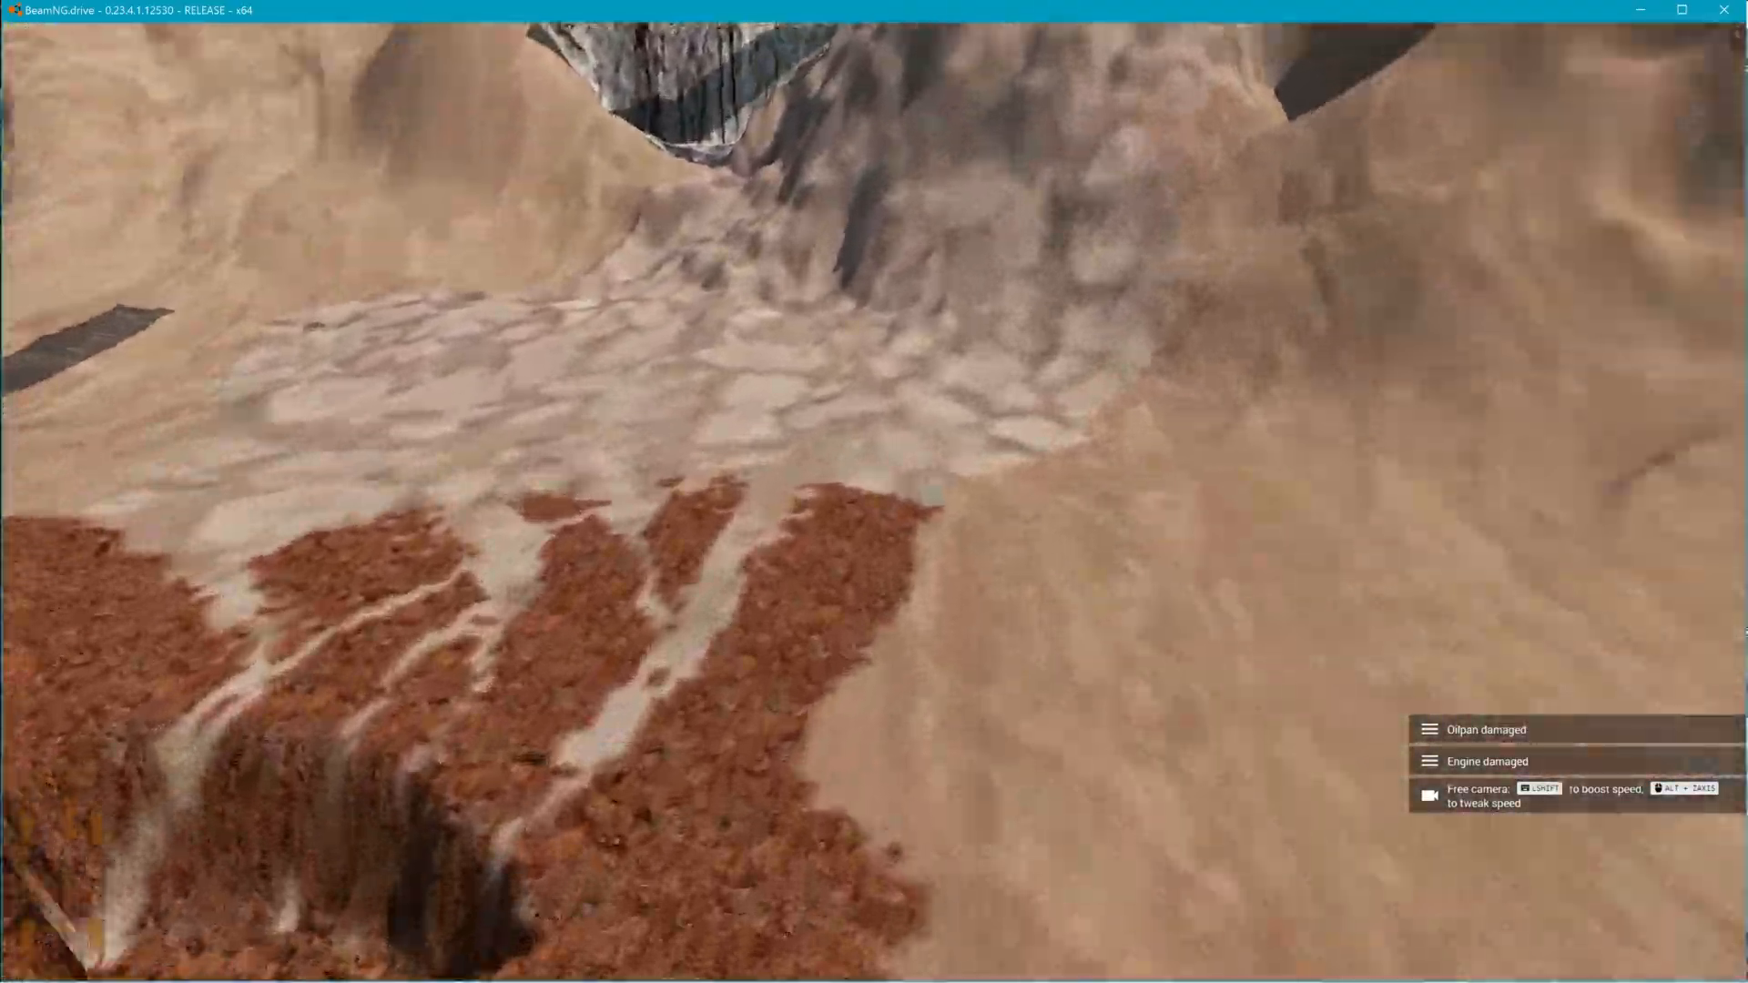
pyautogui.moveTo(1712, 365); pyautogui.dragTo(1564, 267, button='right')
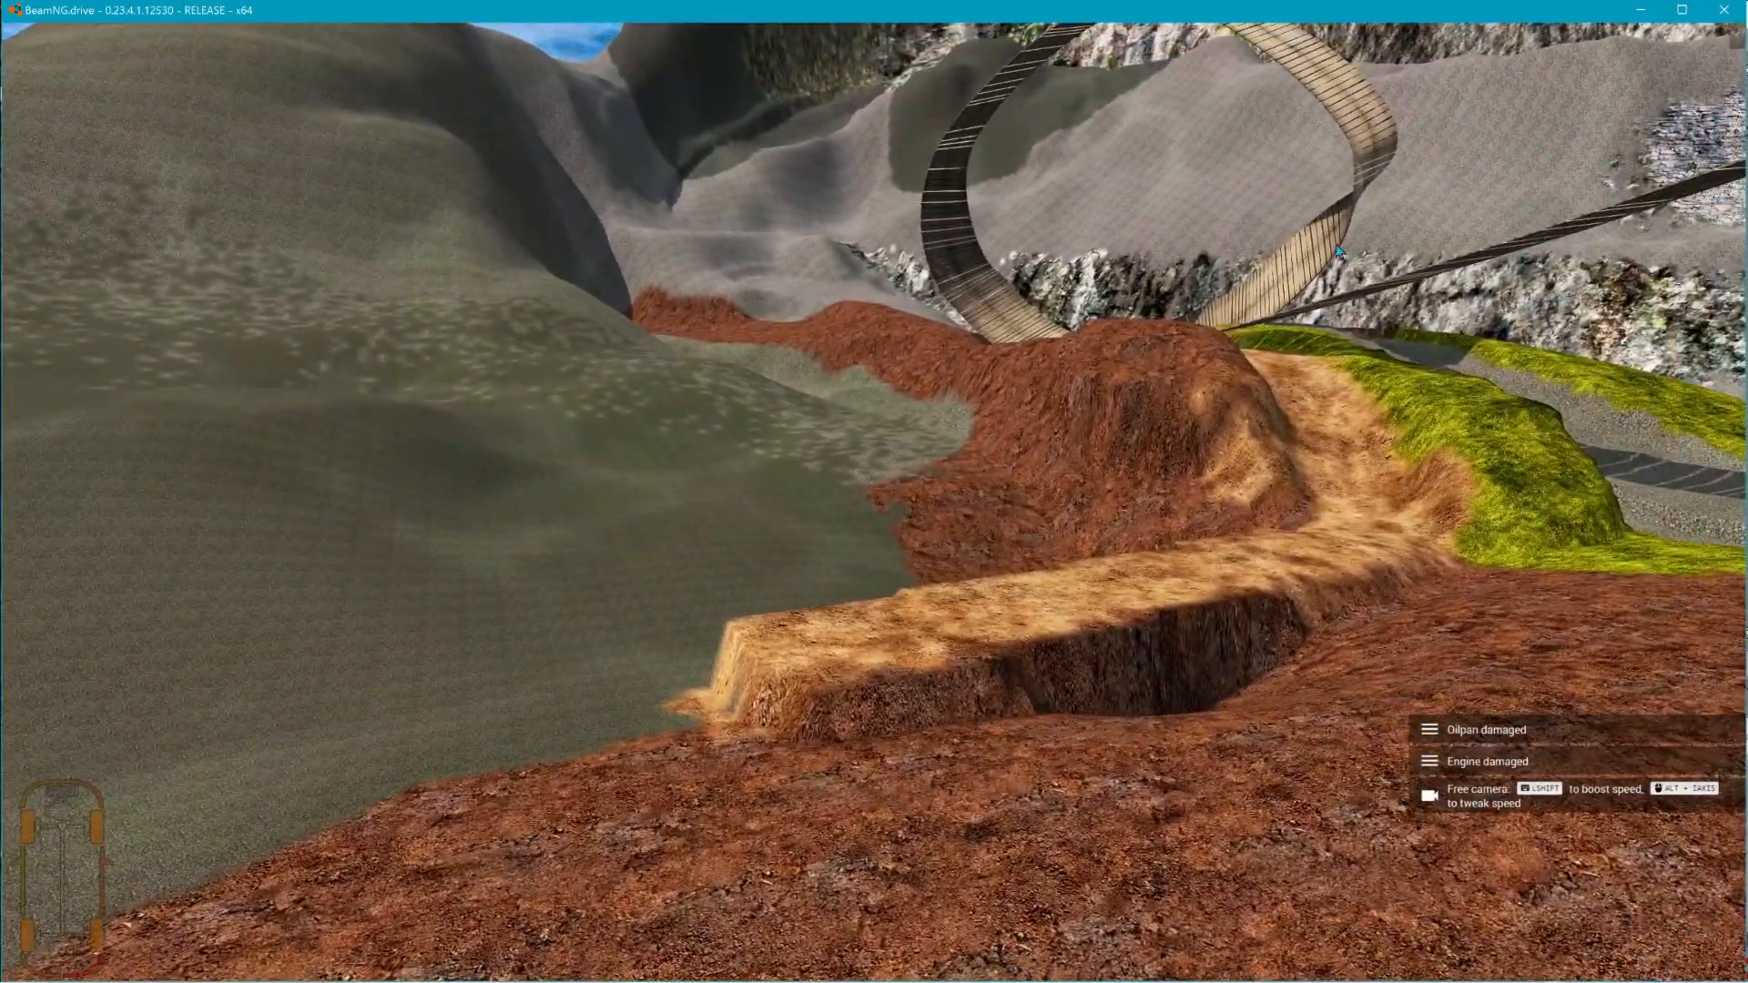
pyautogui.moveTo(1339, 253); pyautogui.dragTo(1479, 162, button='right')
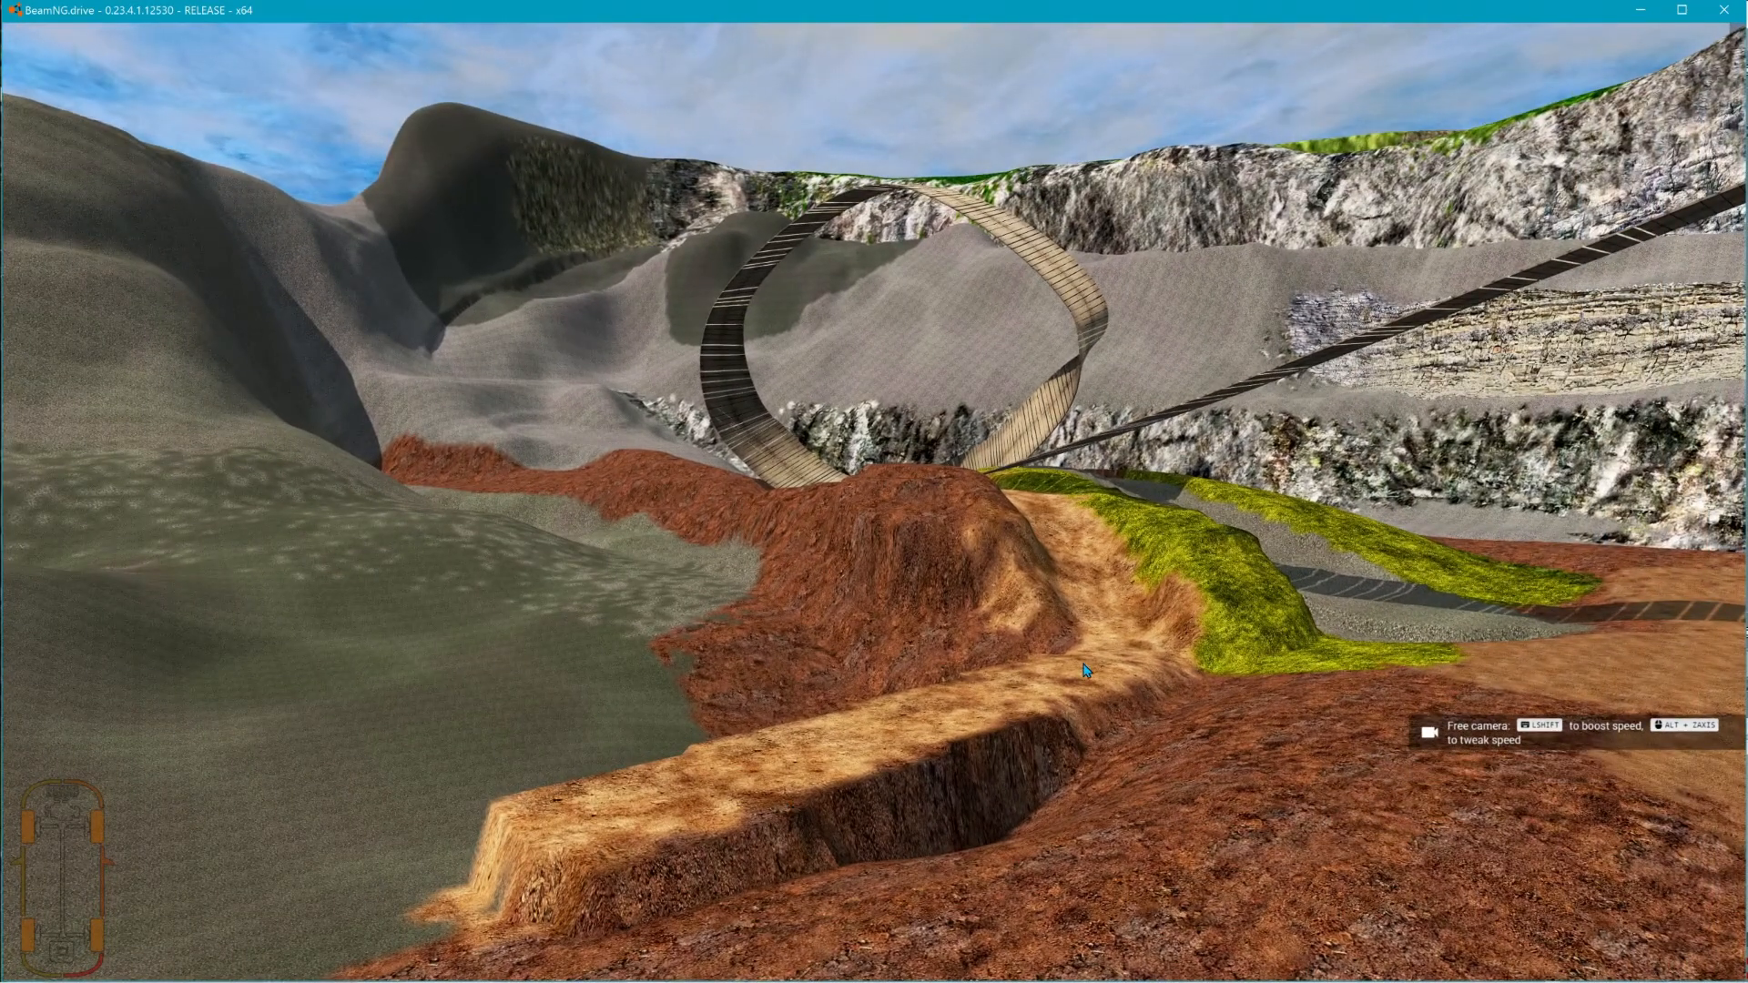
pyautogui.moveTo(1083, 671); pyautogui.dragTo(1128, 660, button='right')
pyautogui.press('s')
pyautogui.press('a')
pyautogui.press('w')
pyautogui.press('w')
pyautogui.press('d')
pyautogui.moveTo(1038, 455); pyautogui.dragTo(1178, 432, button='right')
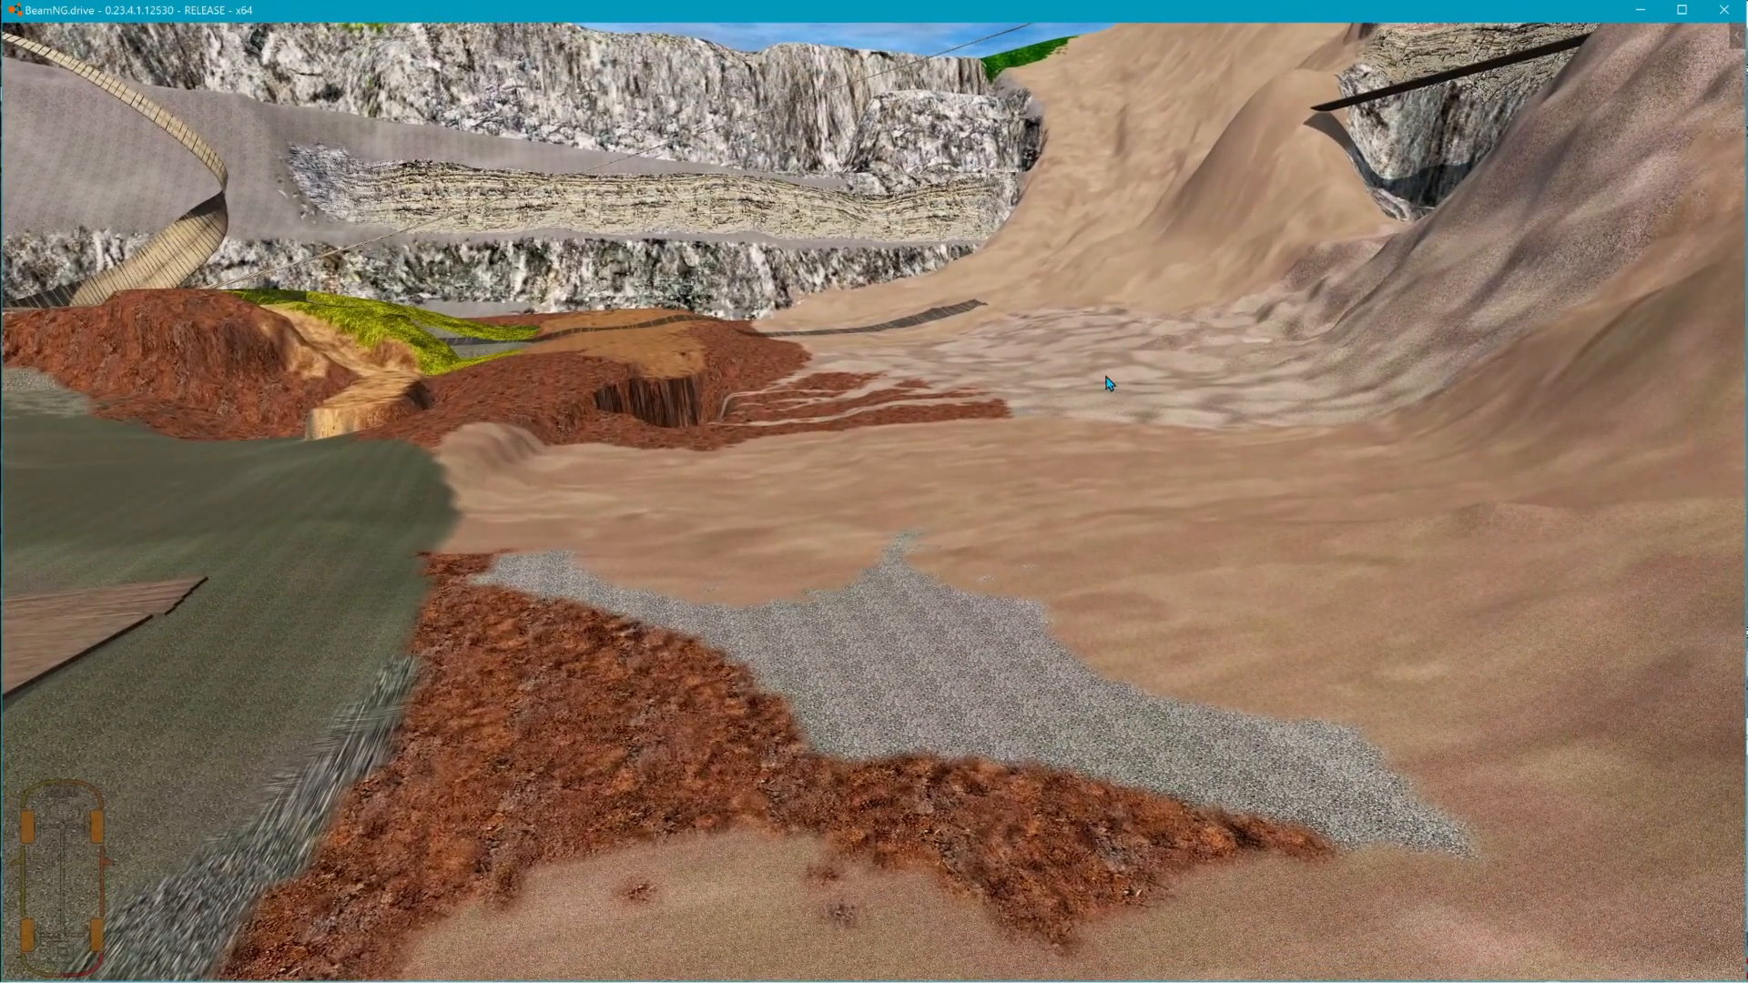
# - Paint a long, straight strip of B-Street terrain material across the sandy ground using the Terrain Painter with brush size 26
pyautogui.press('F11')
pyautogui.click(824, 48)
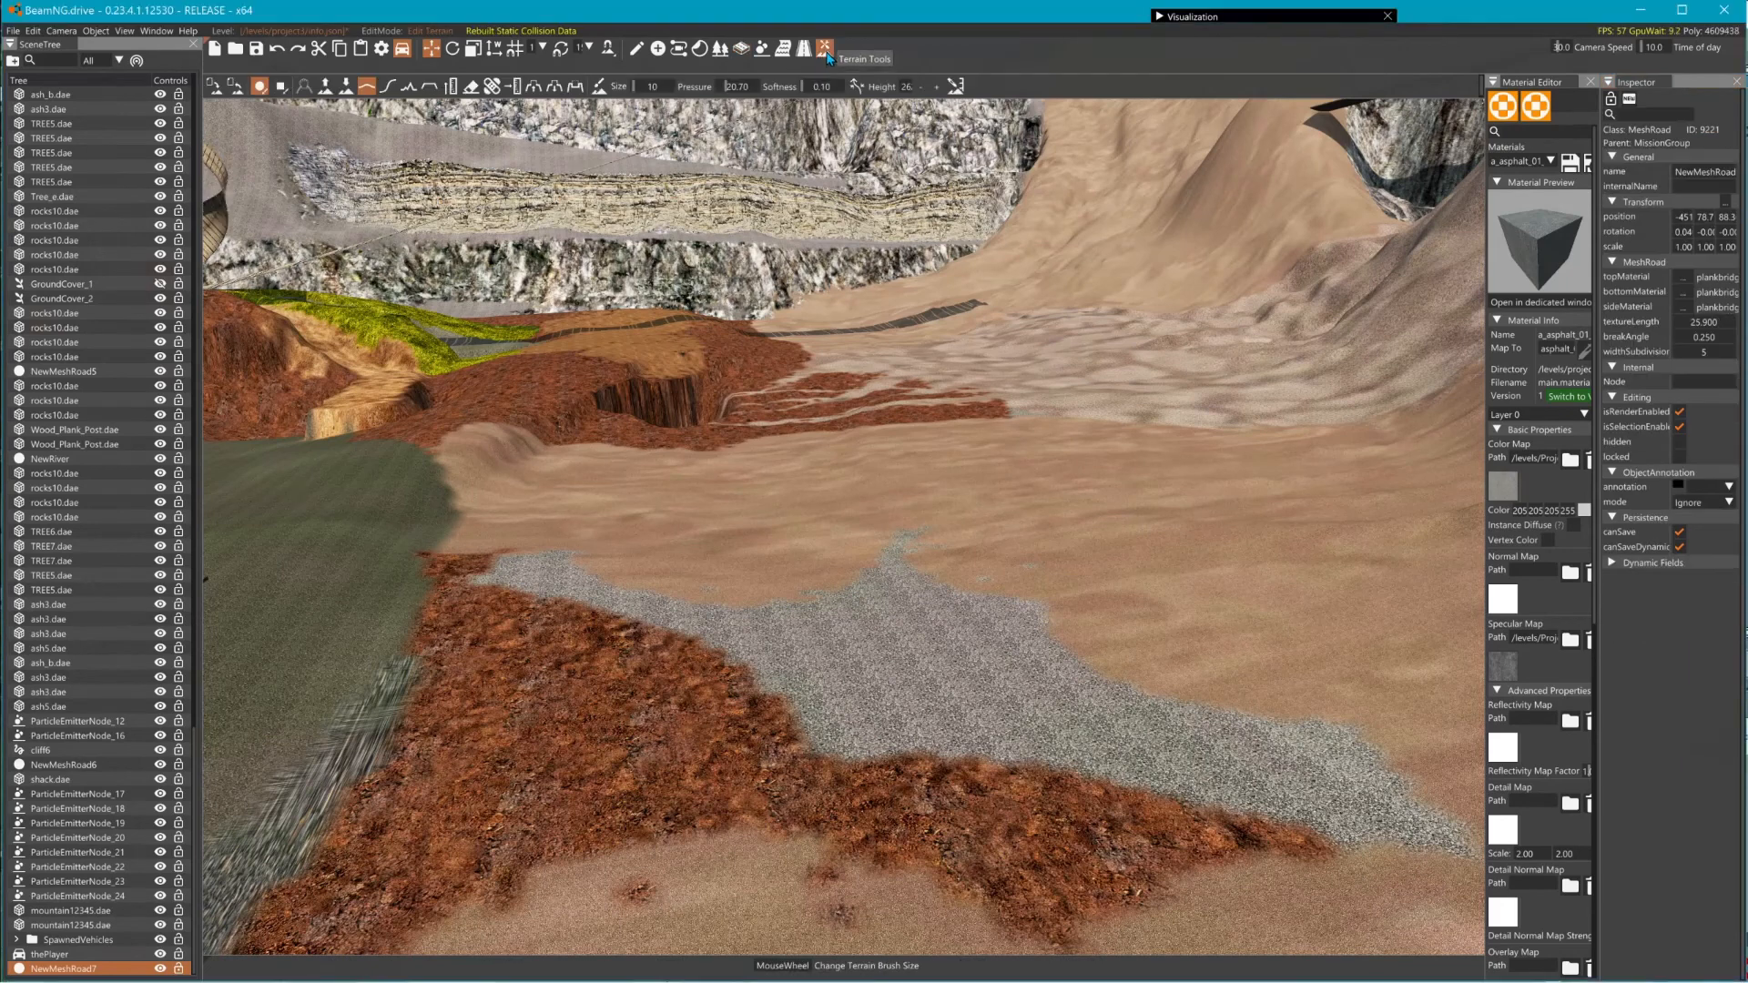
pyautogui.click(600, 87)
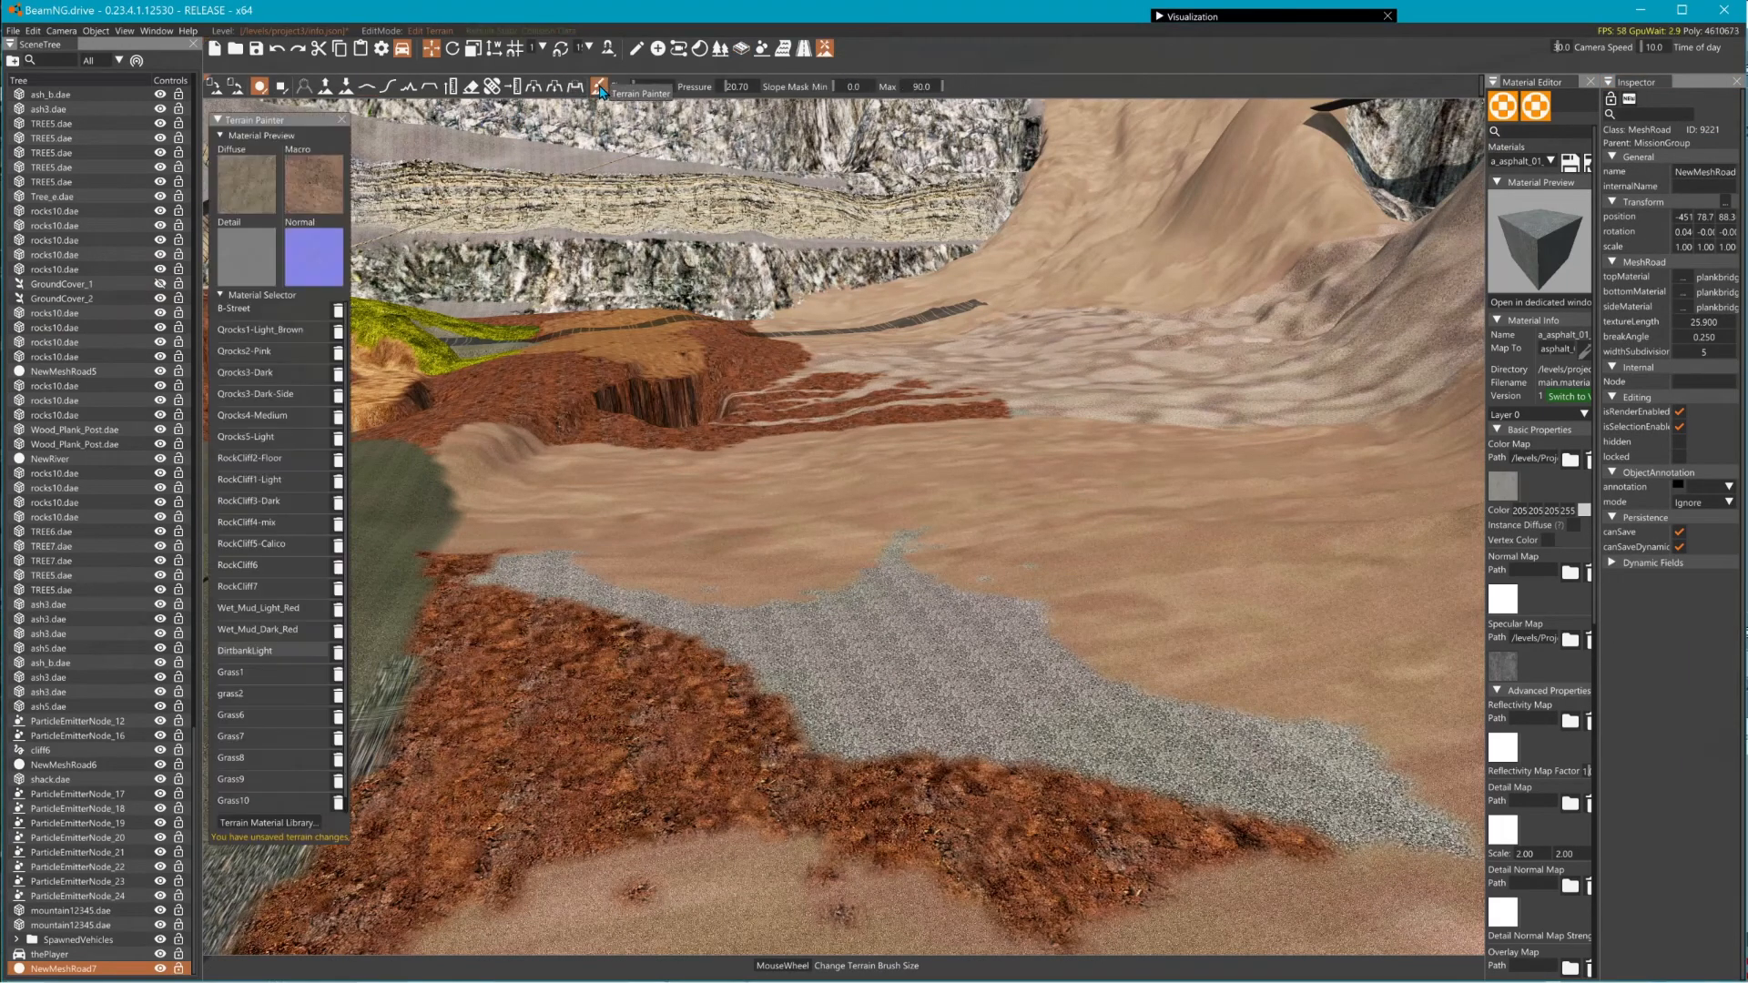
pyautogui.click(291, 307)
pyautogui.scroll(4, 842, 669)
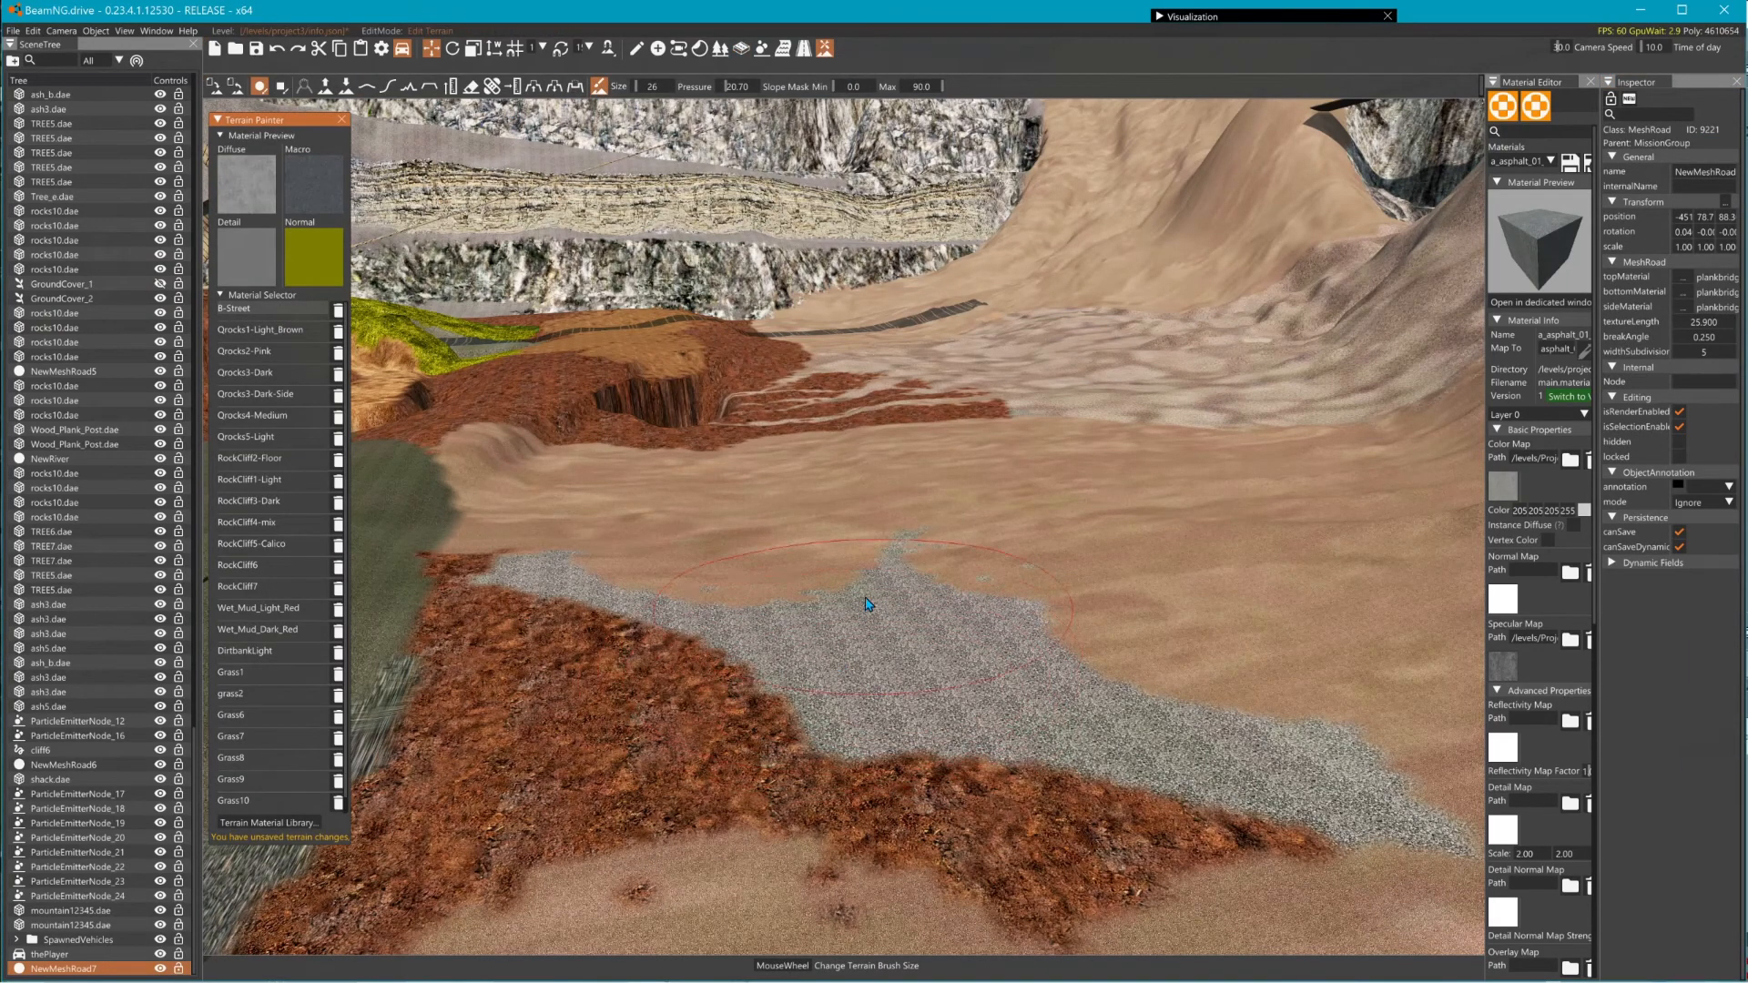
pyautogui.moveTo(866, 605)
pyautogui.mouseDown()
pyautogui.moveTo(920, 489)
pyautogui.moveTo(920, 808)
pyautogui.moveTo(952, 511)
pyautogui.moveTo(896, 547)
pyautogui.moveTo(899, 714)
pyautogui.mouseUp()
pyautogui.moveTo(898, 715); pyautogui.dragTo(947, 829, button='right')
pyautogui.press('w')
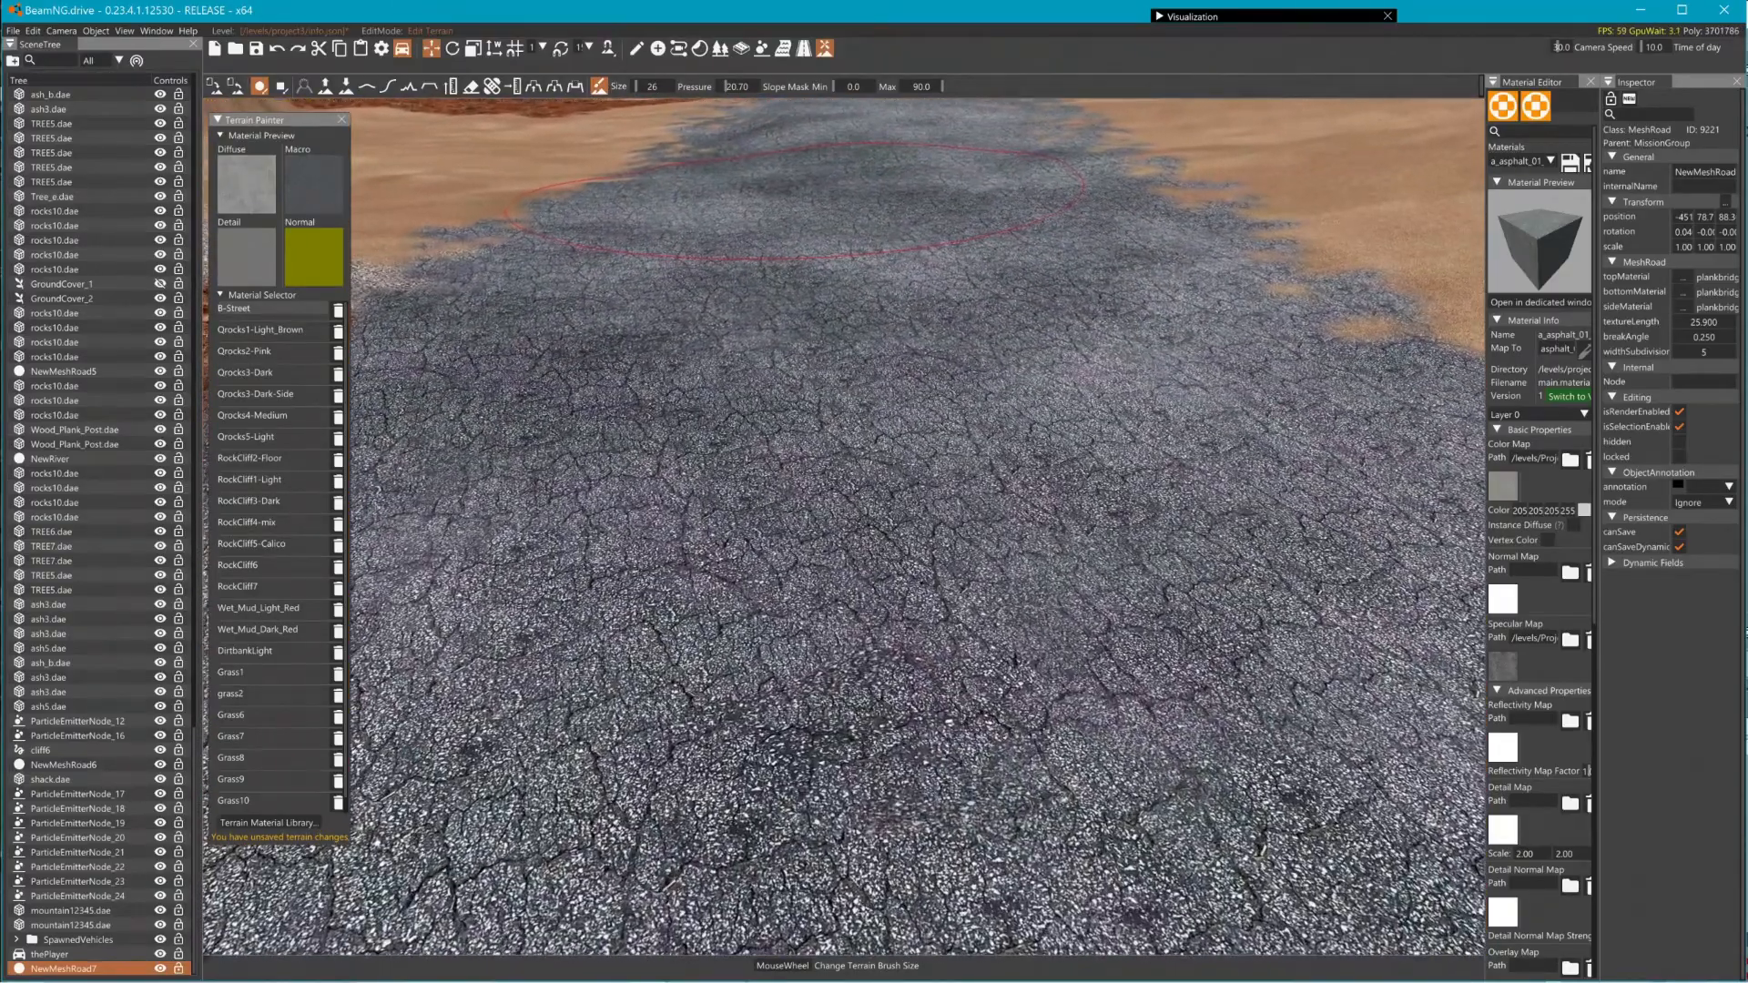
pyautogui.moveTo(951, 510); pyautogui.dragTo(956, 331, button='right')
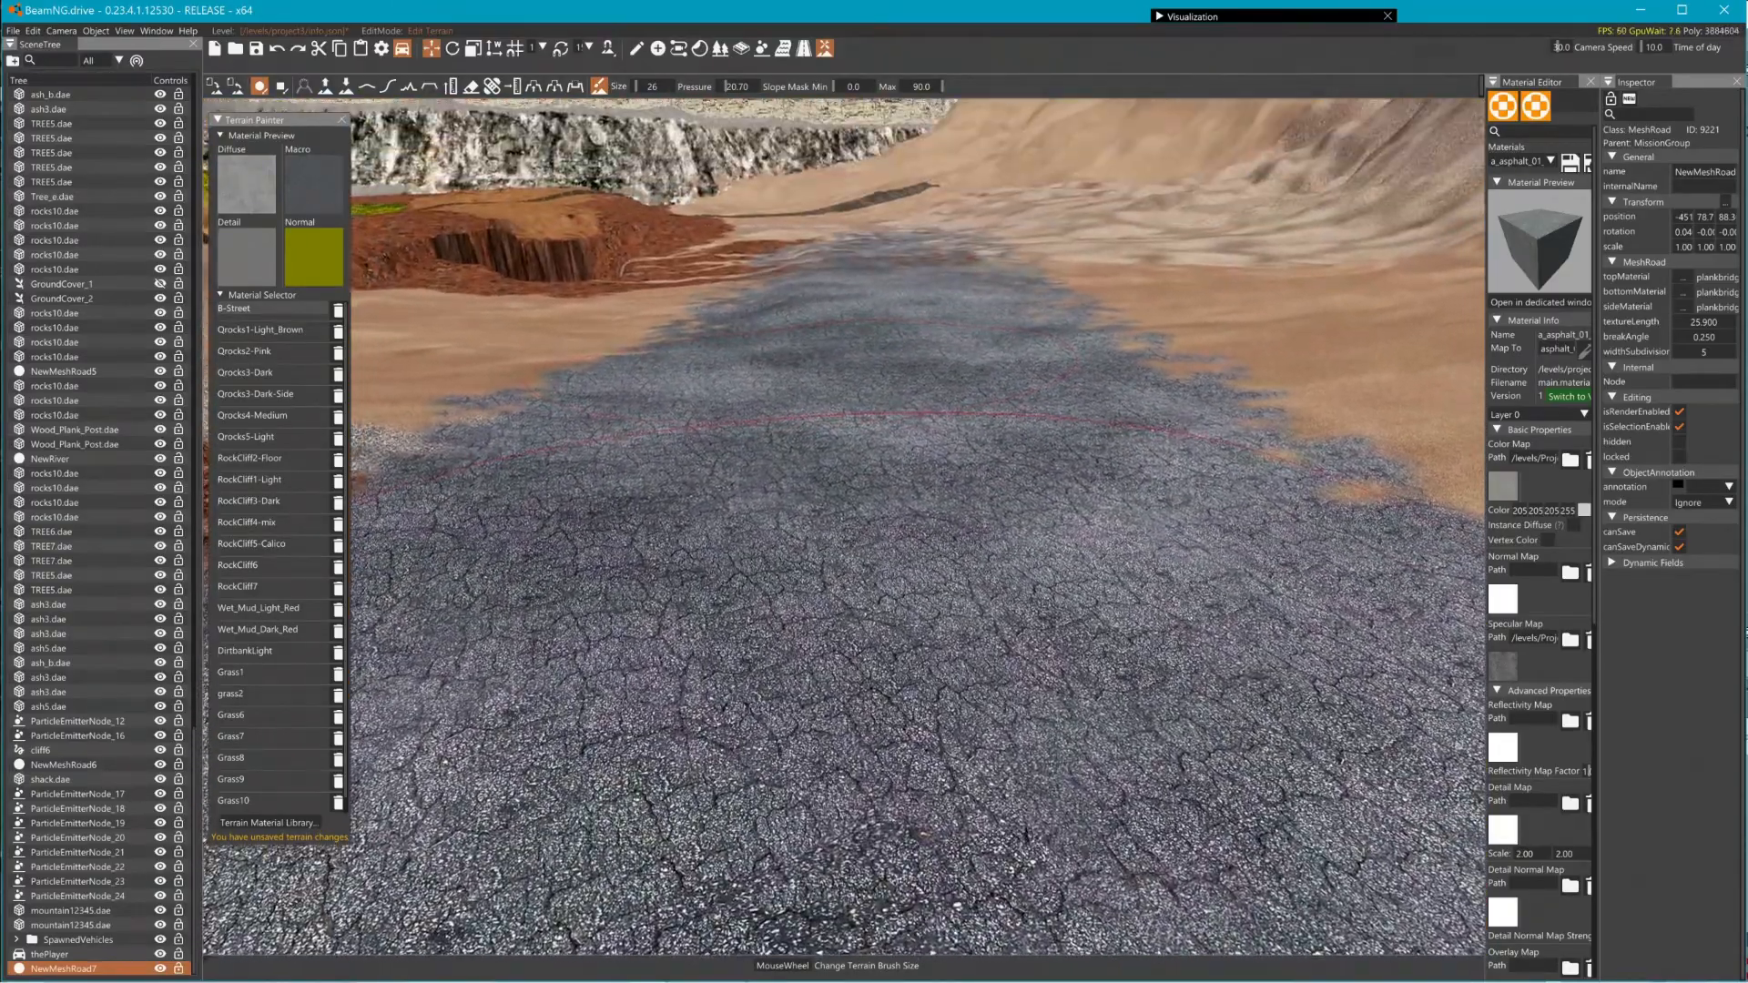
pyautogui.press('s')
pyautogui.moveTo(957, 330)
pyautogui.mouseDown()
pyautogui.moveTo(940, 217)
pyautogui.moveTo(965, 474)
pyautogui.mouseUp()
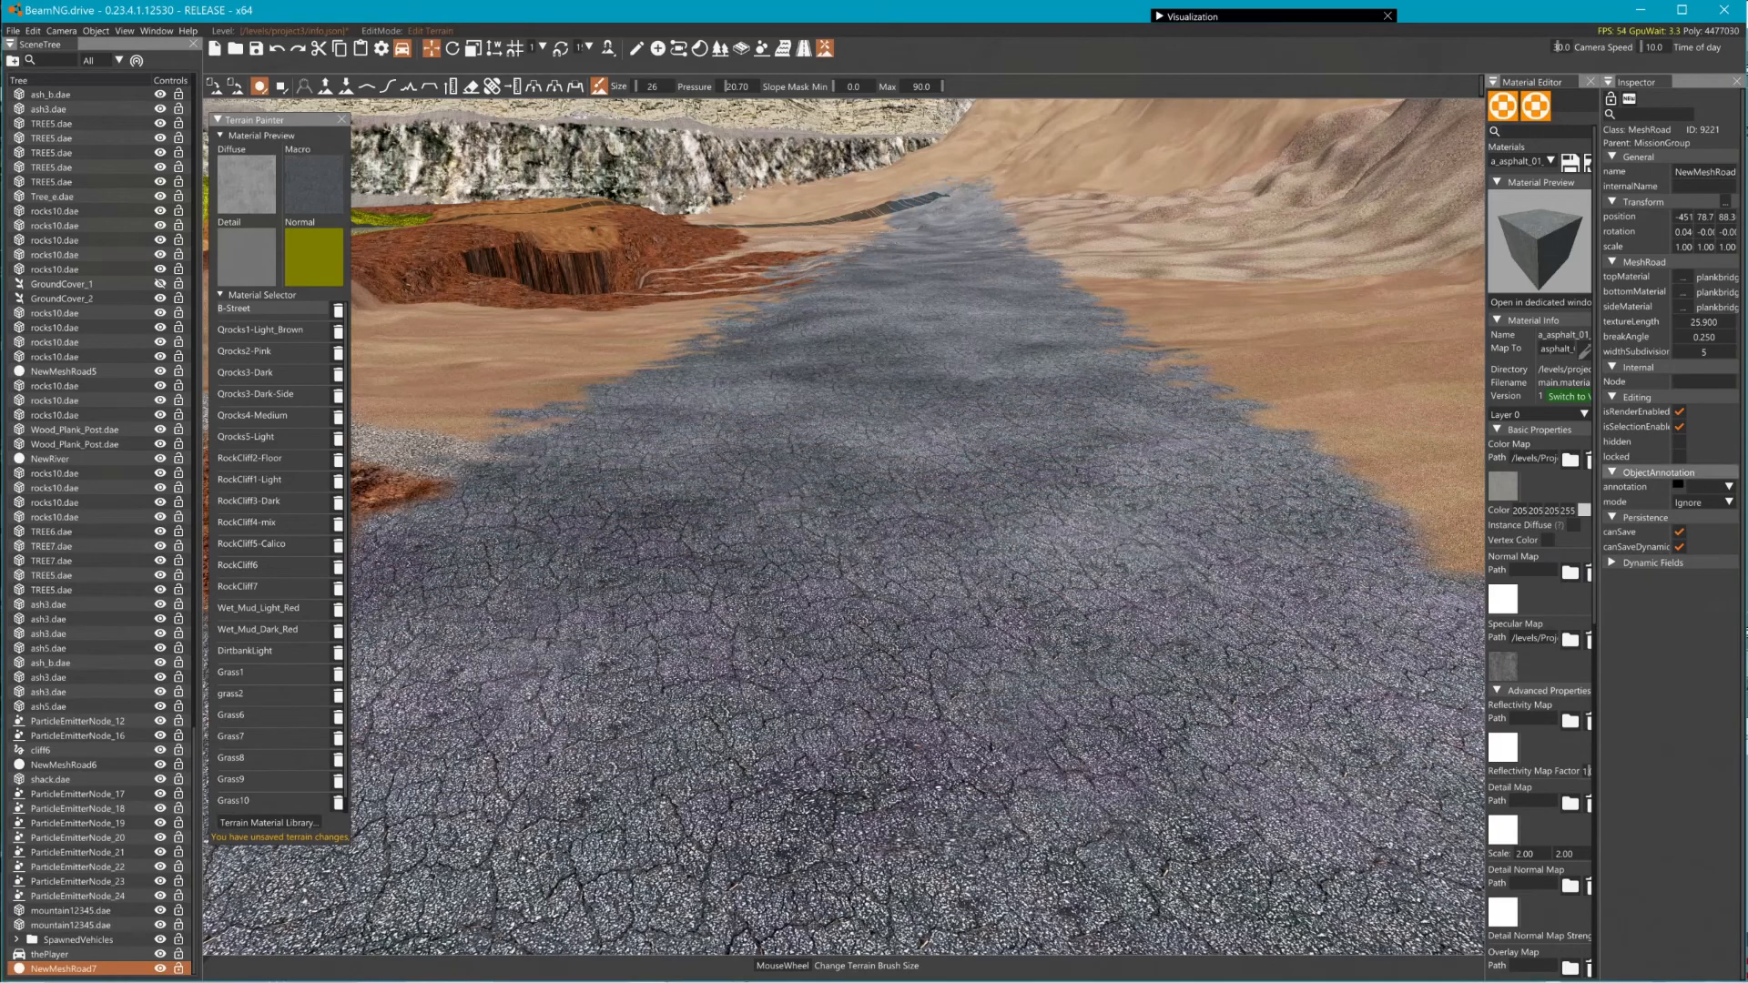
# - Draw a decal road about 213 long down the middle of the painted asphalt strip
pyautogui.click(804, 49)
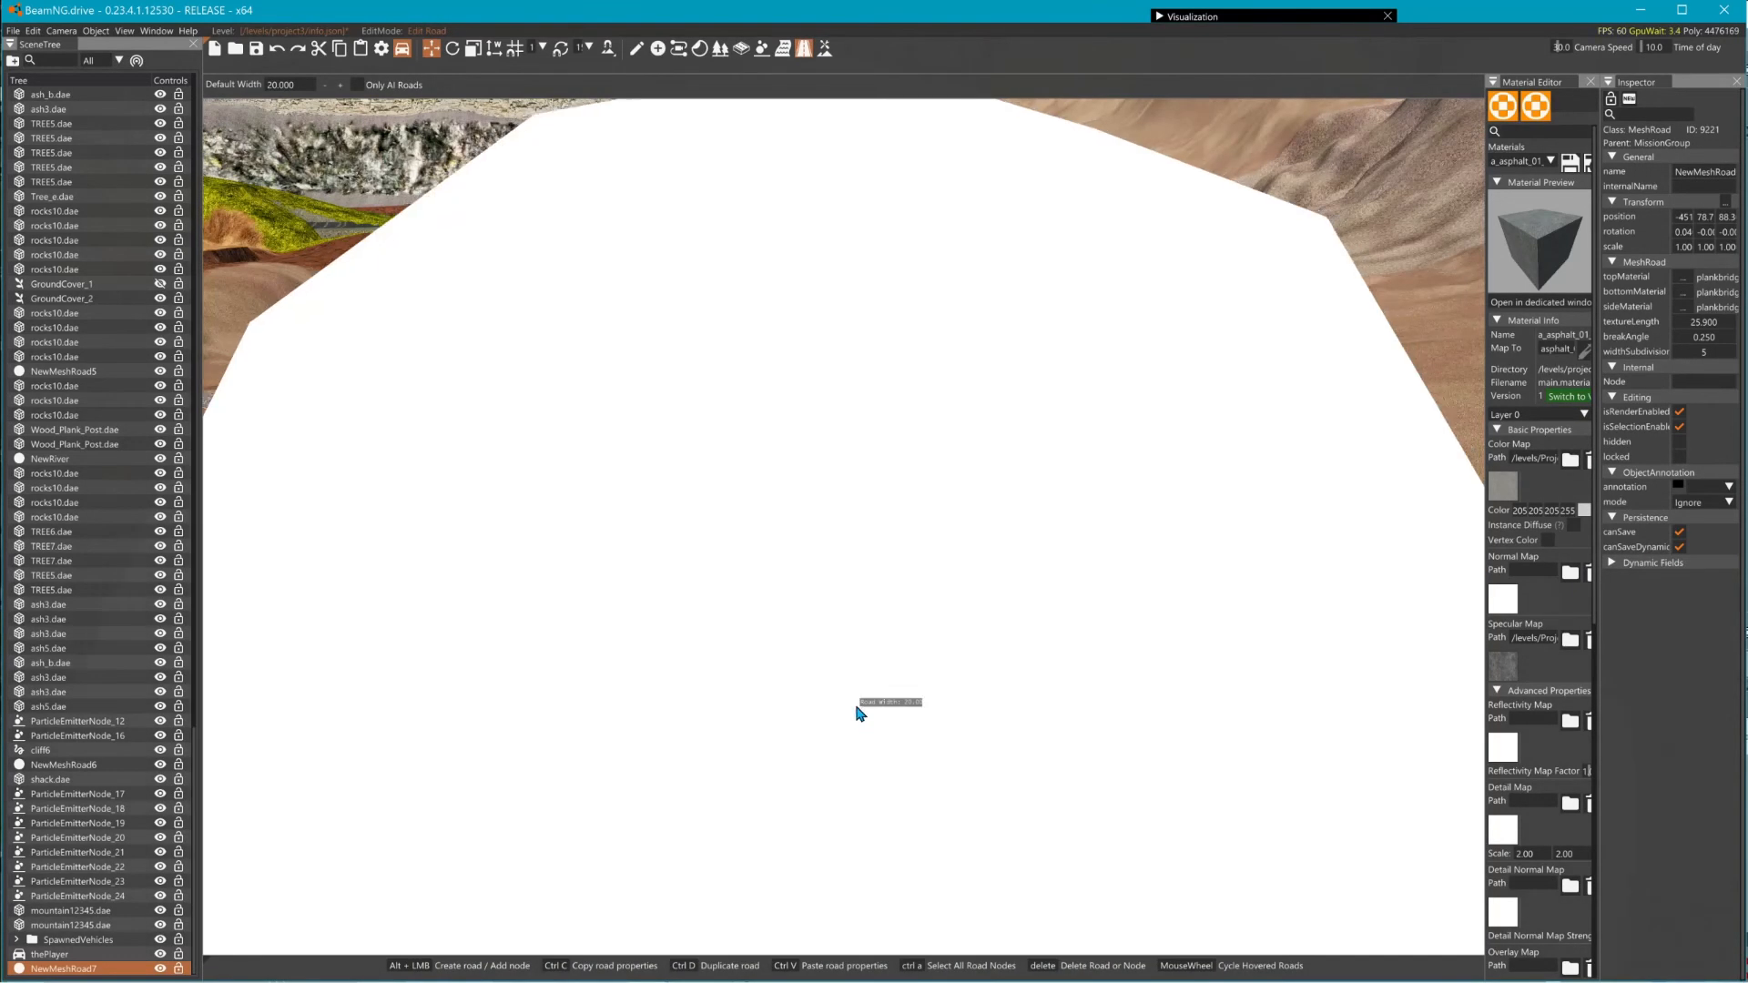
pyautogui.keyDown('alt'); pyautogui.click(856, 707); pyautogui.keyUp('alt')
pyautogui.keyDown('alt'); pyautogui.click(900, 485); pyautogui.keyUp('alt')
pyautogui.moveTo(906, 479); pyautogui.dragTo(949, 210)
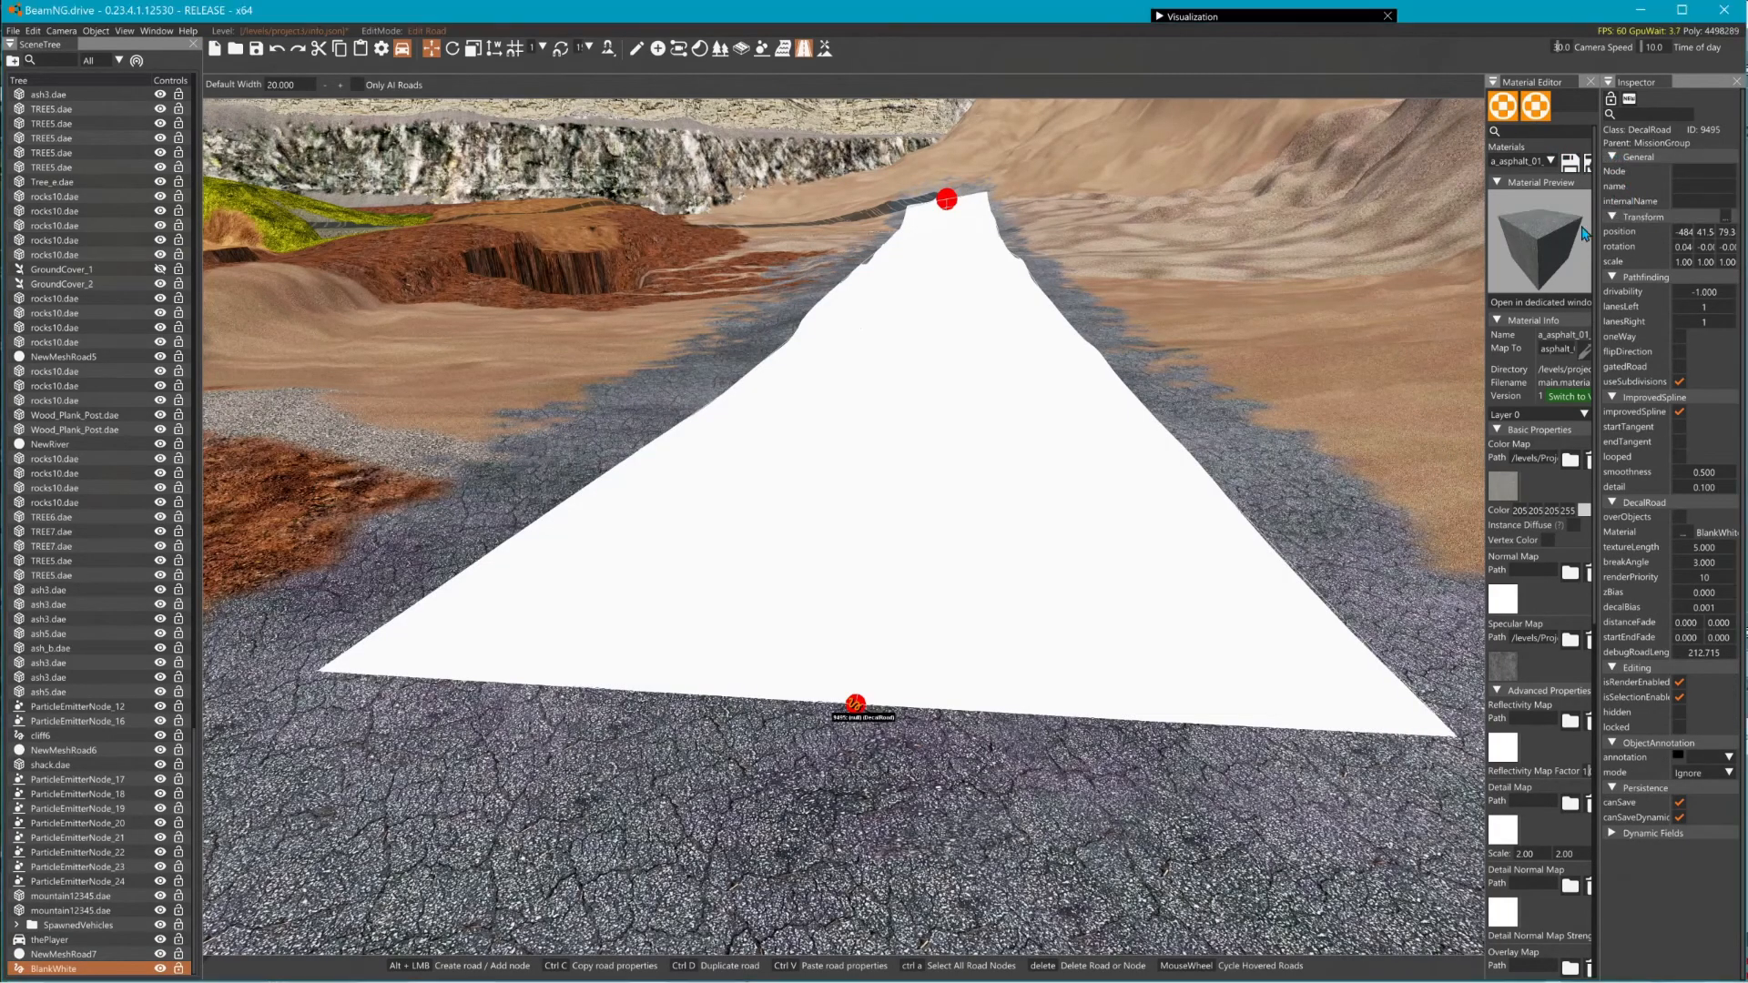
# - Set the center decal road's node width to 0.5 and its material to asphaltroad_laned_centerline_broken_white, then deselect it
pyautogui.click(1657, 133)
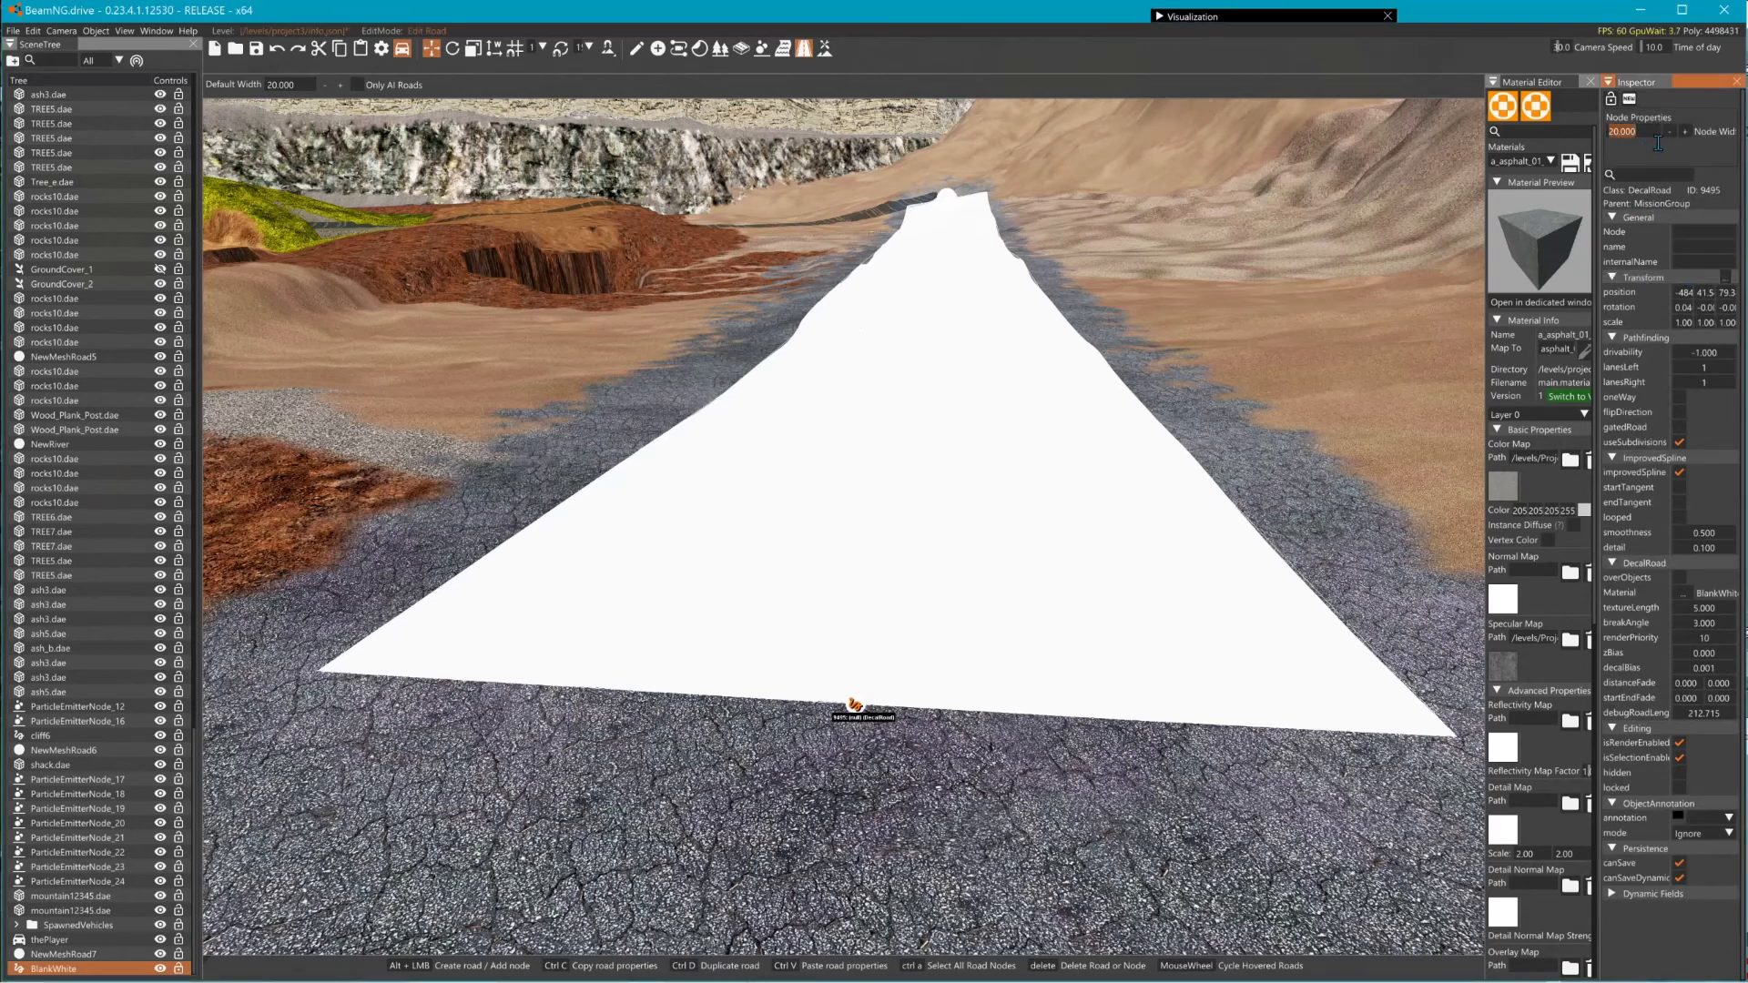
pyautogui.write('0.5')
pyautogui.press('Return')
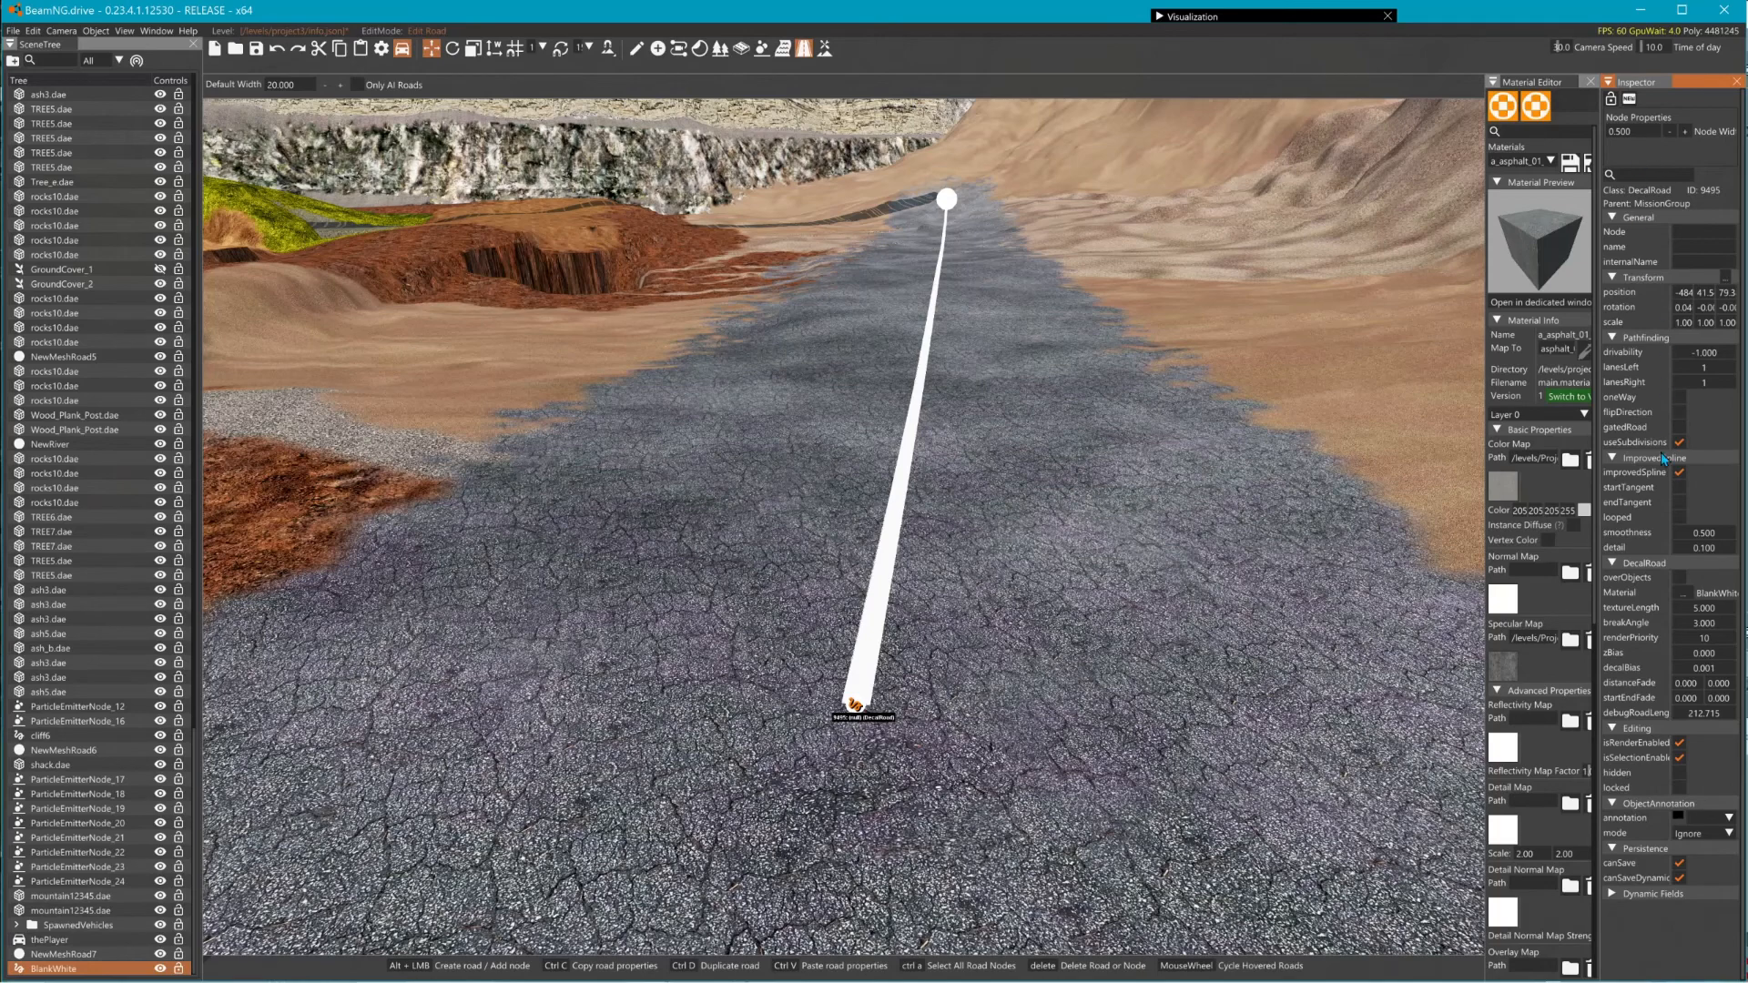
pyautogui.click(1685, 593)
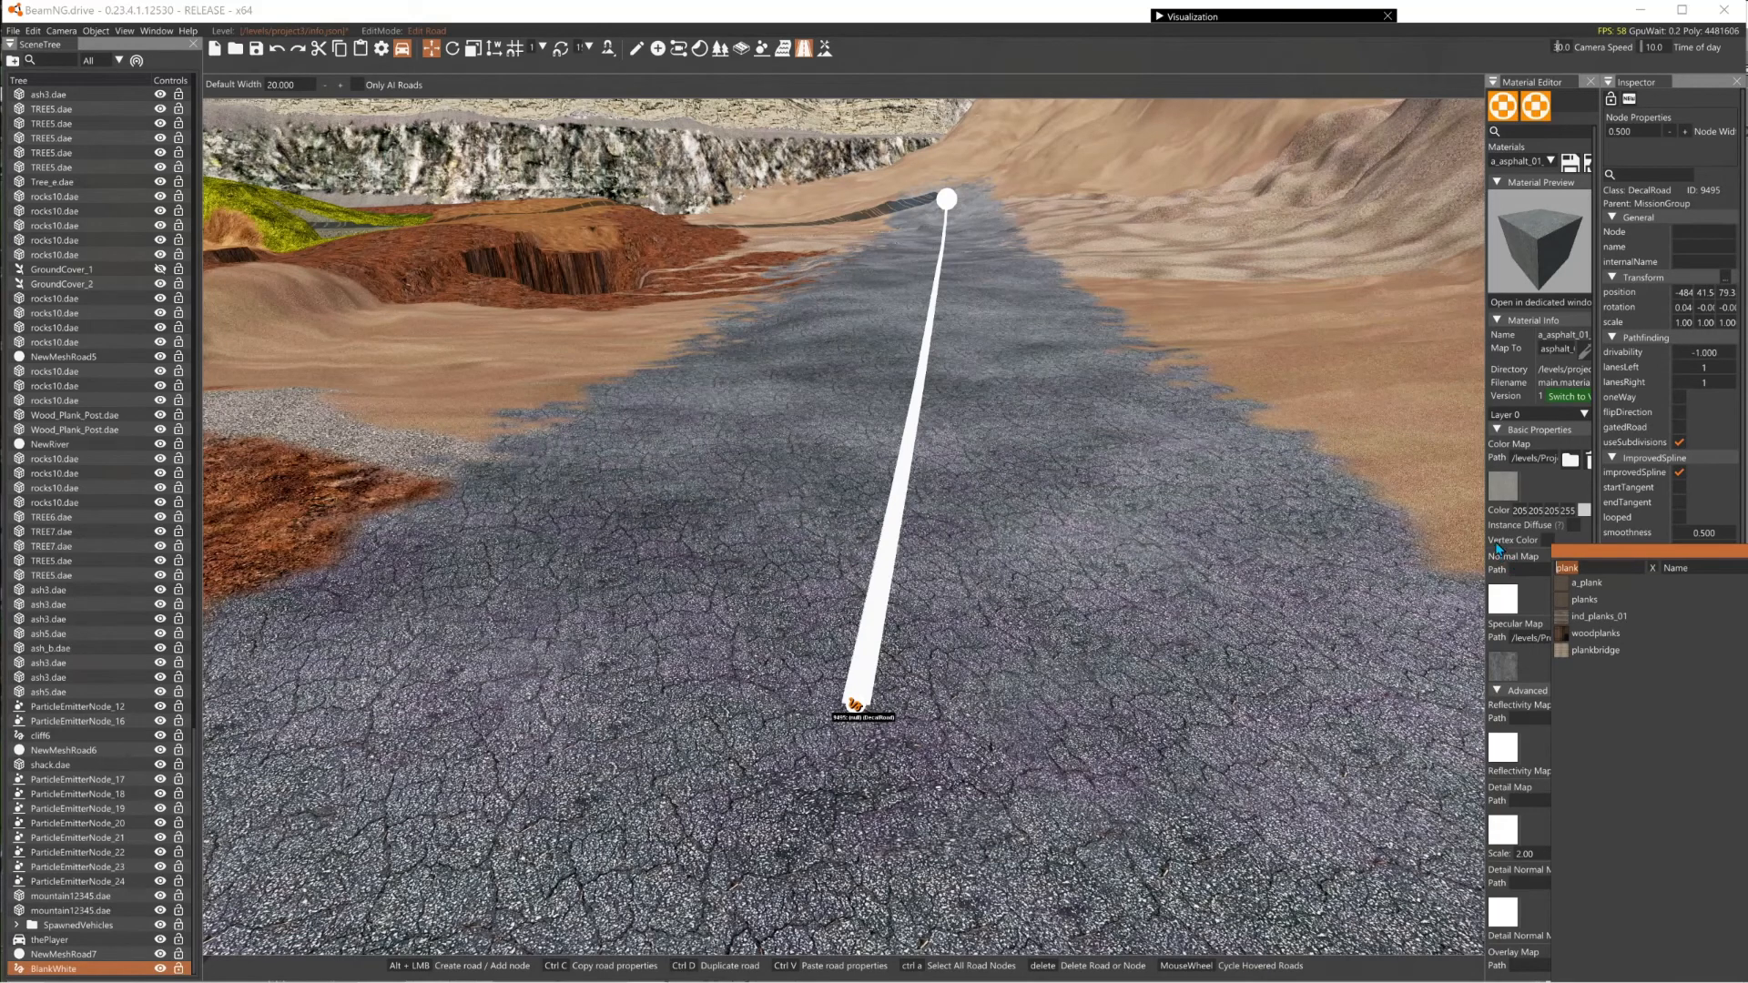
pyautogui.write('road')
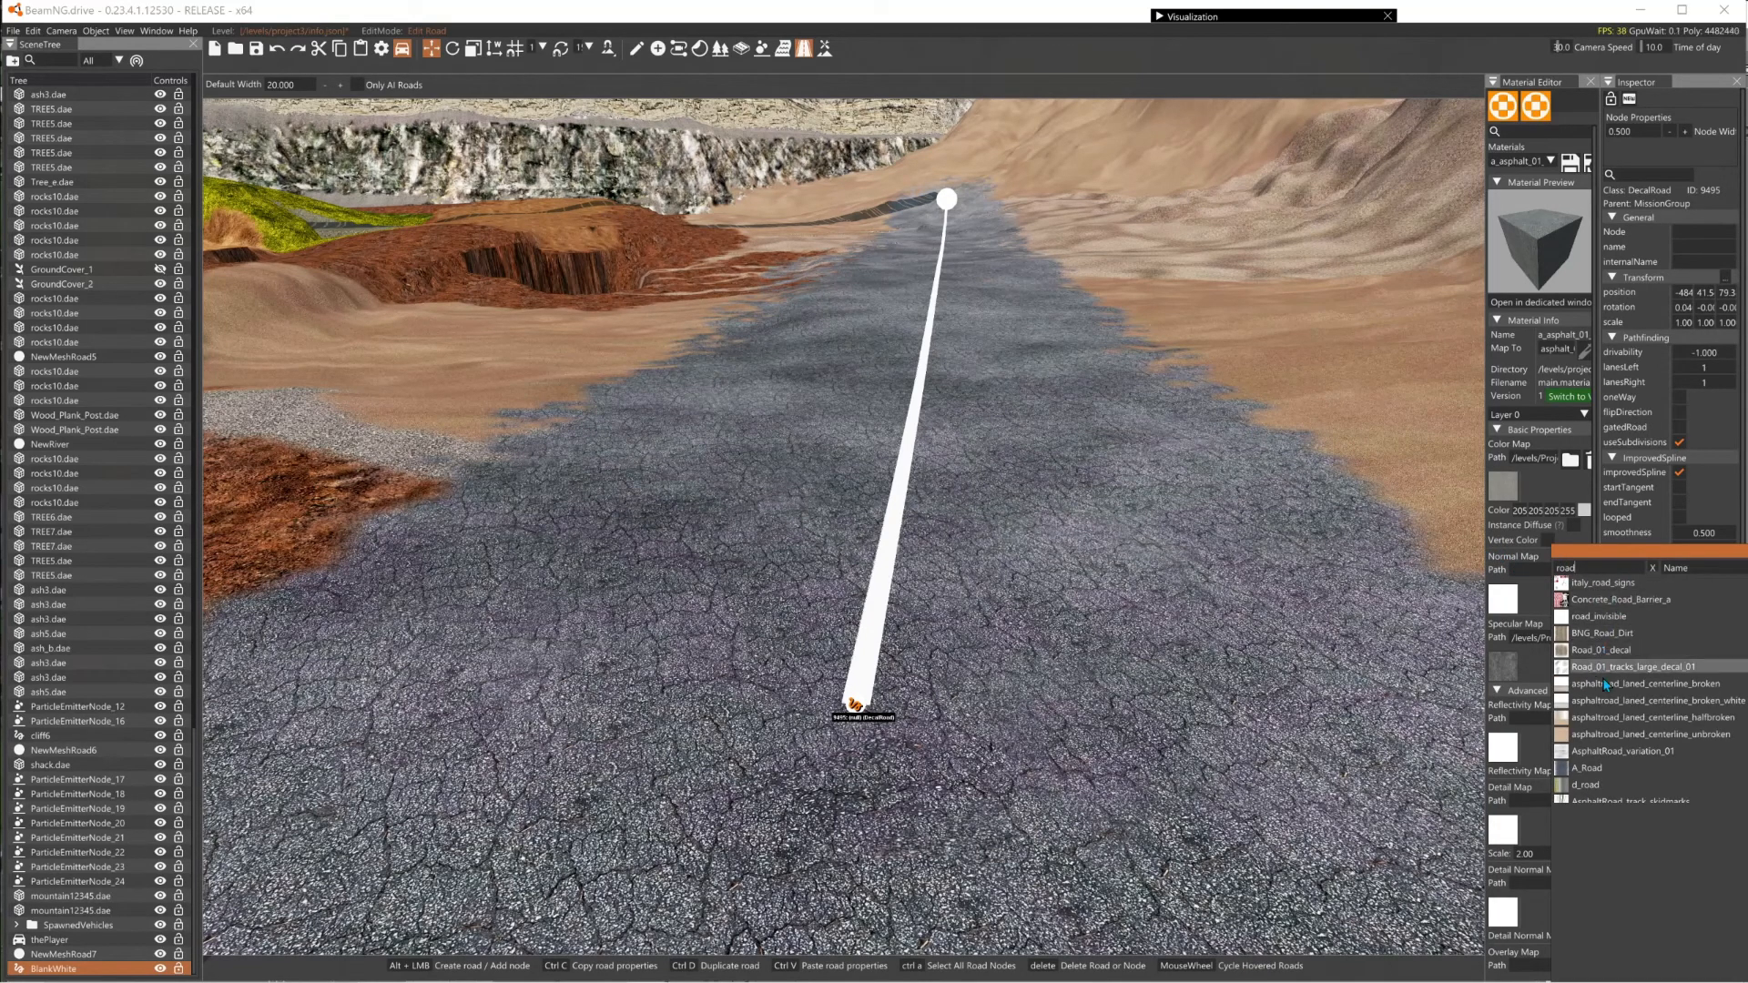
pyautogui.click(1609, 701)
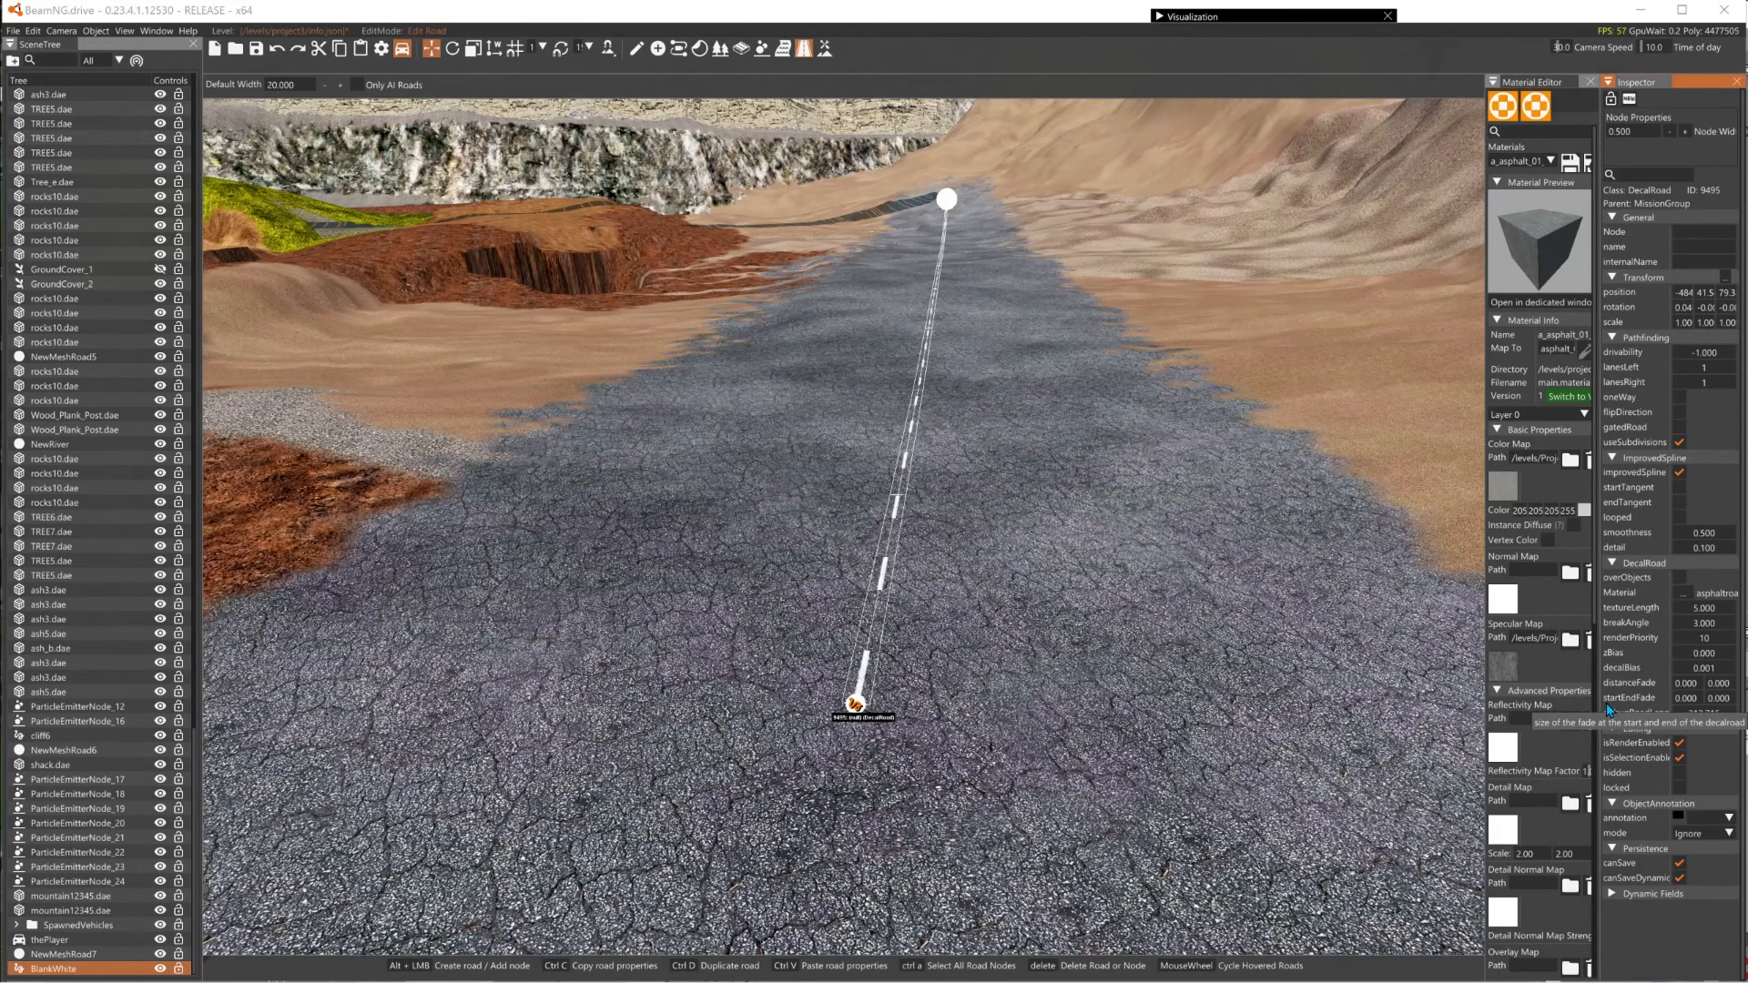
pyautogui.click(854, 707)
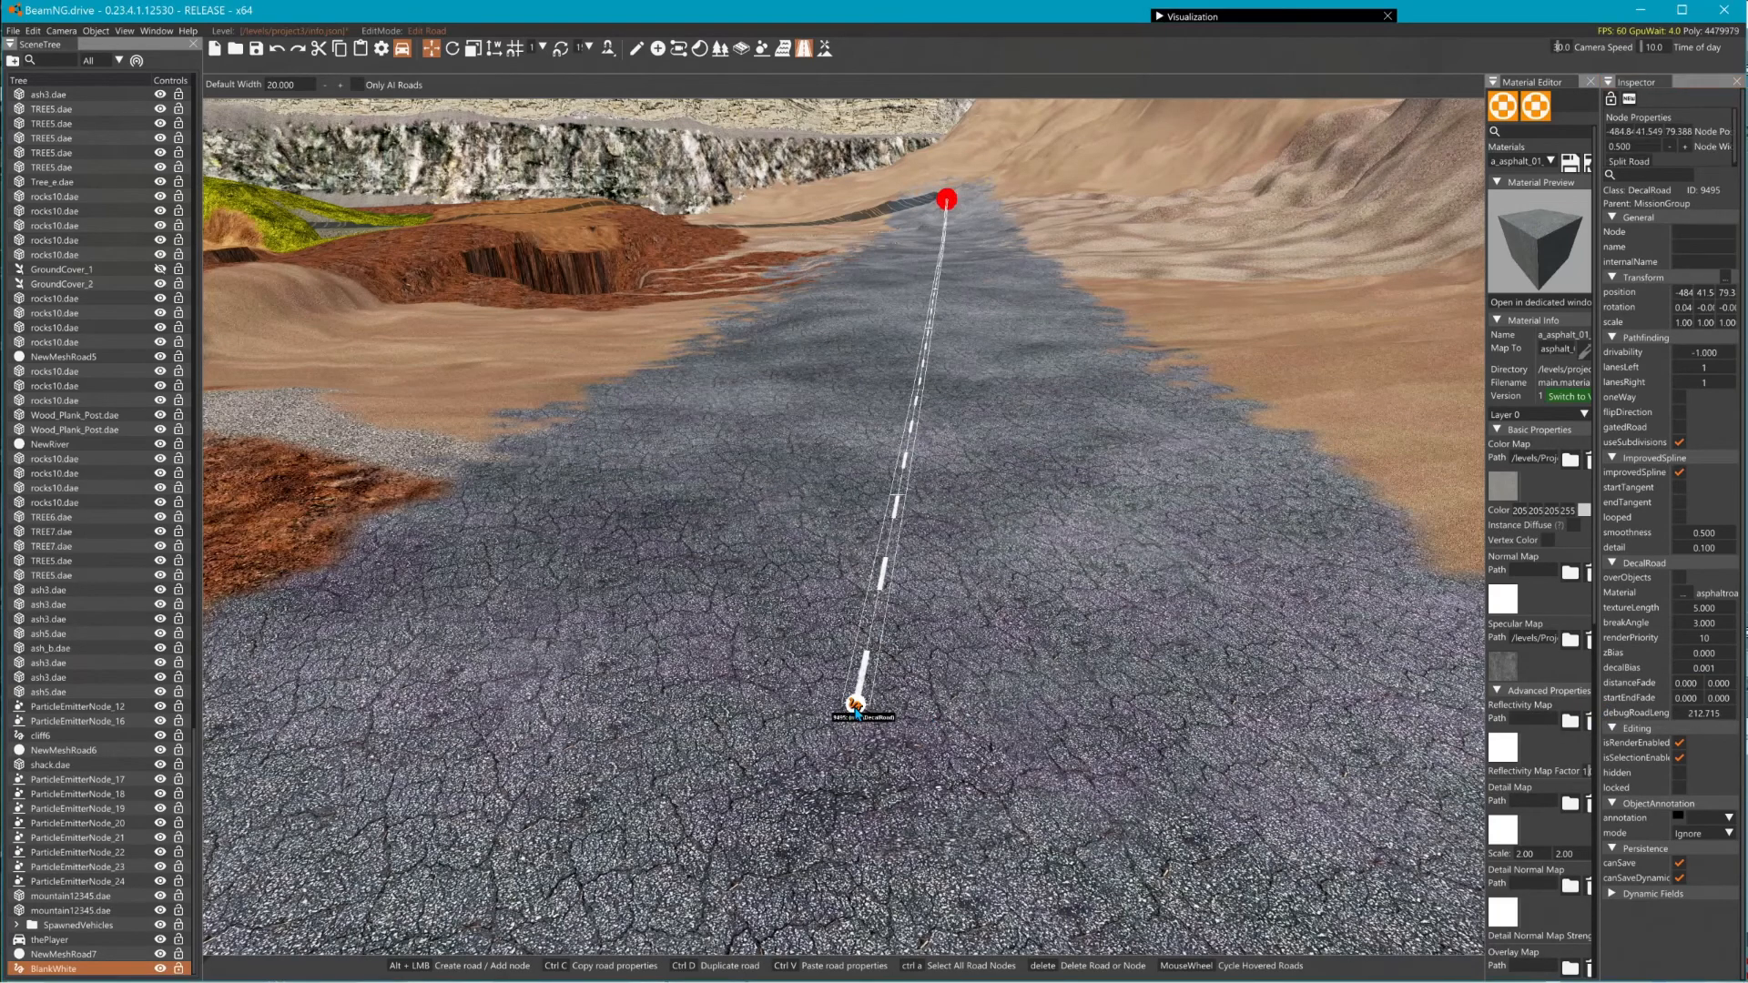
pyautogui.click(1067, 346)
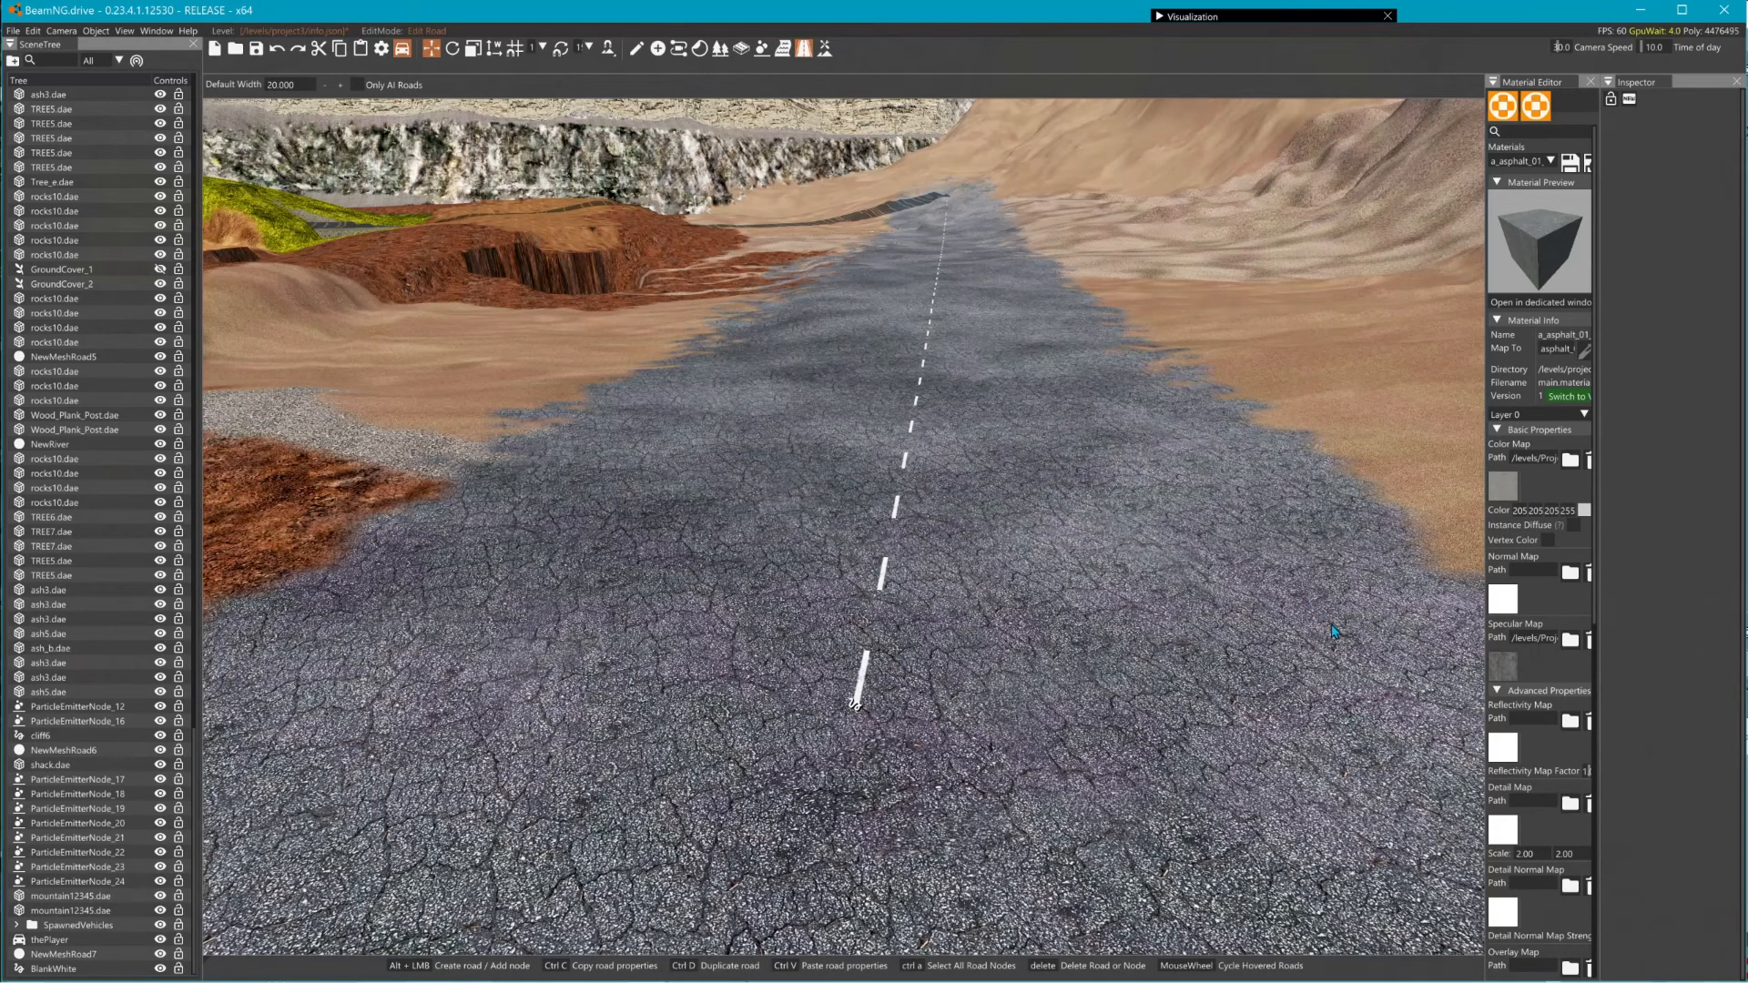
# - Draw a second decal road along the right edge of the asphalt strip and set the width of all its nodes to 0.2
pyautogui.keyDown('alt'); pyautogui.click(1382, 608); pyautogui.keyUp('alt')
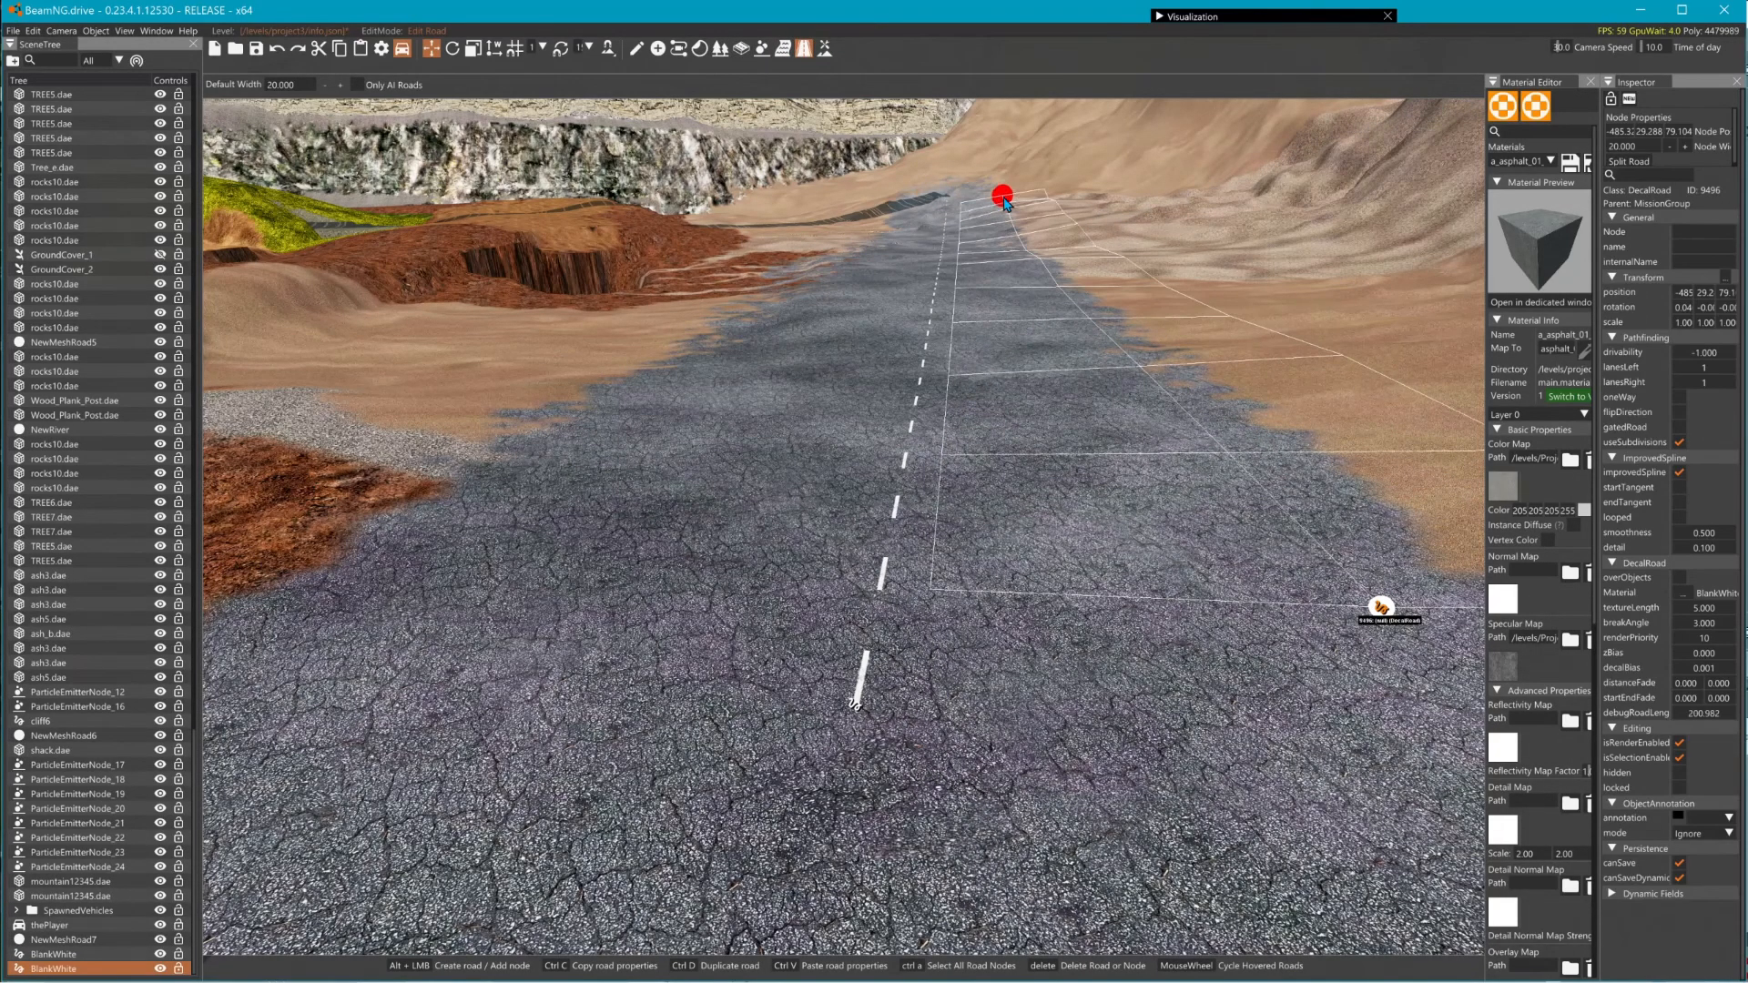
pyautogui.keyDown('alt'); pyautogui.click(1004, 197); pyautogui.keyUp('alt')
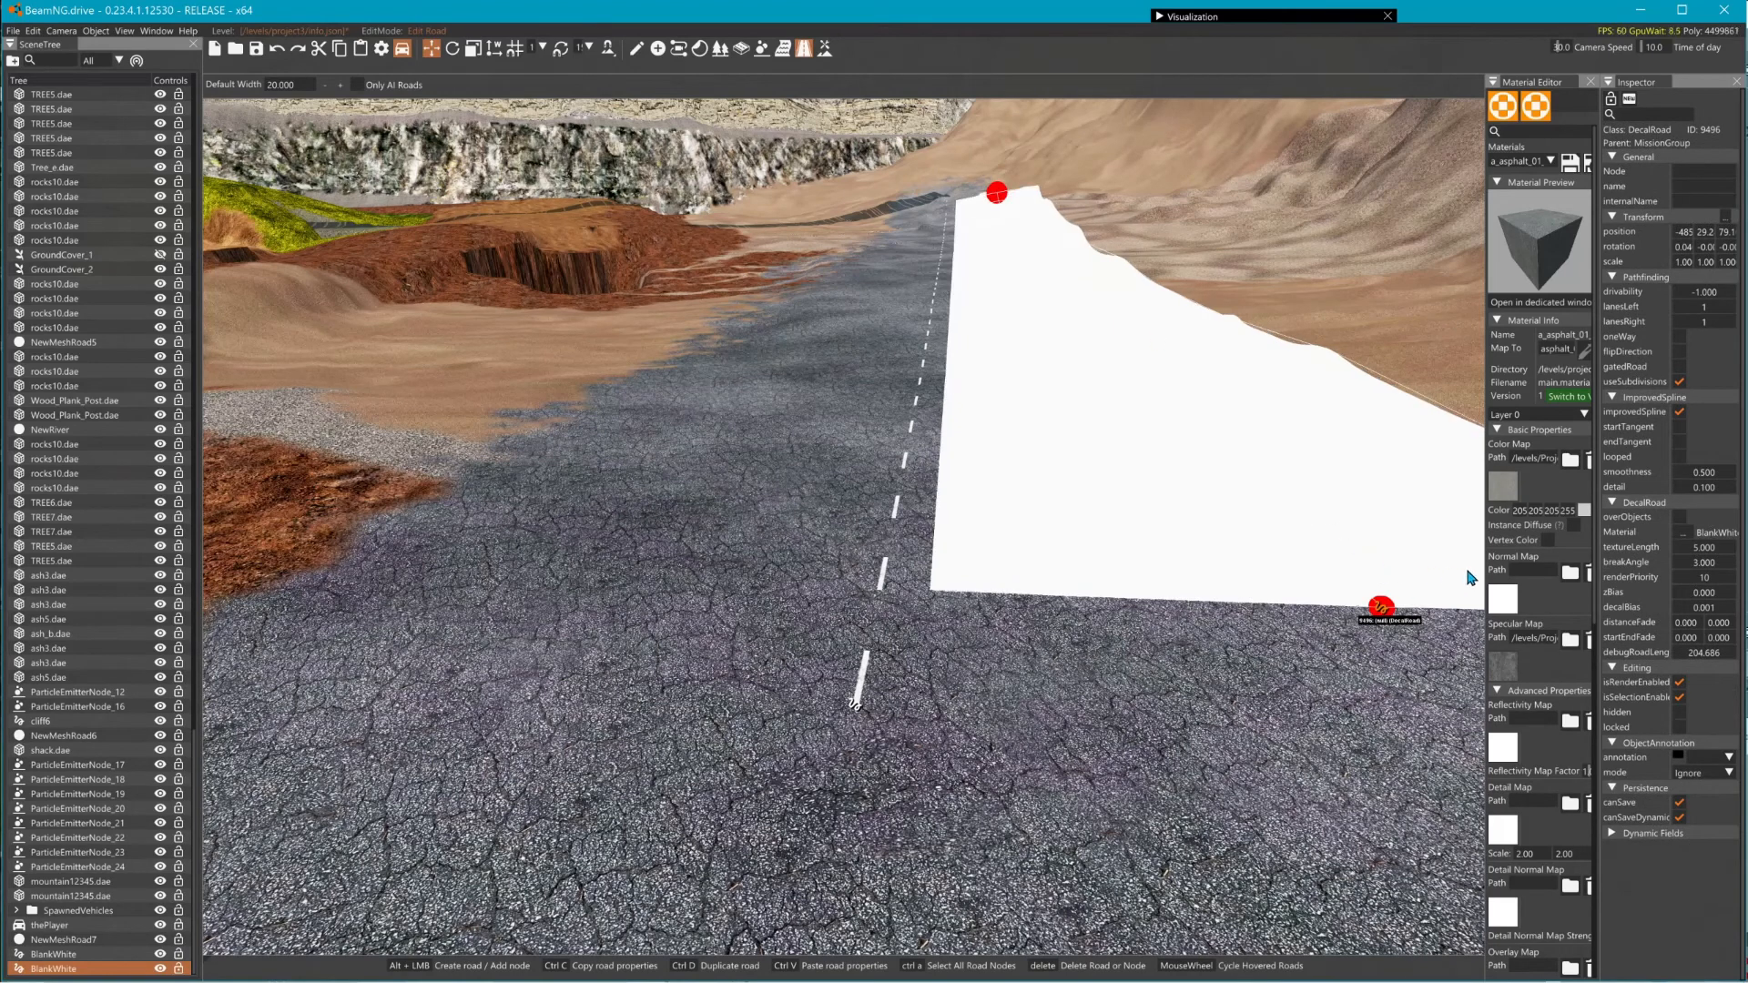
pyautogui.hotkey('ctrl', 'a')
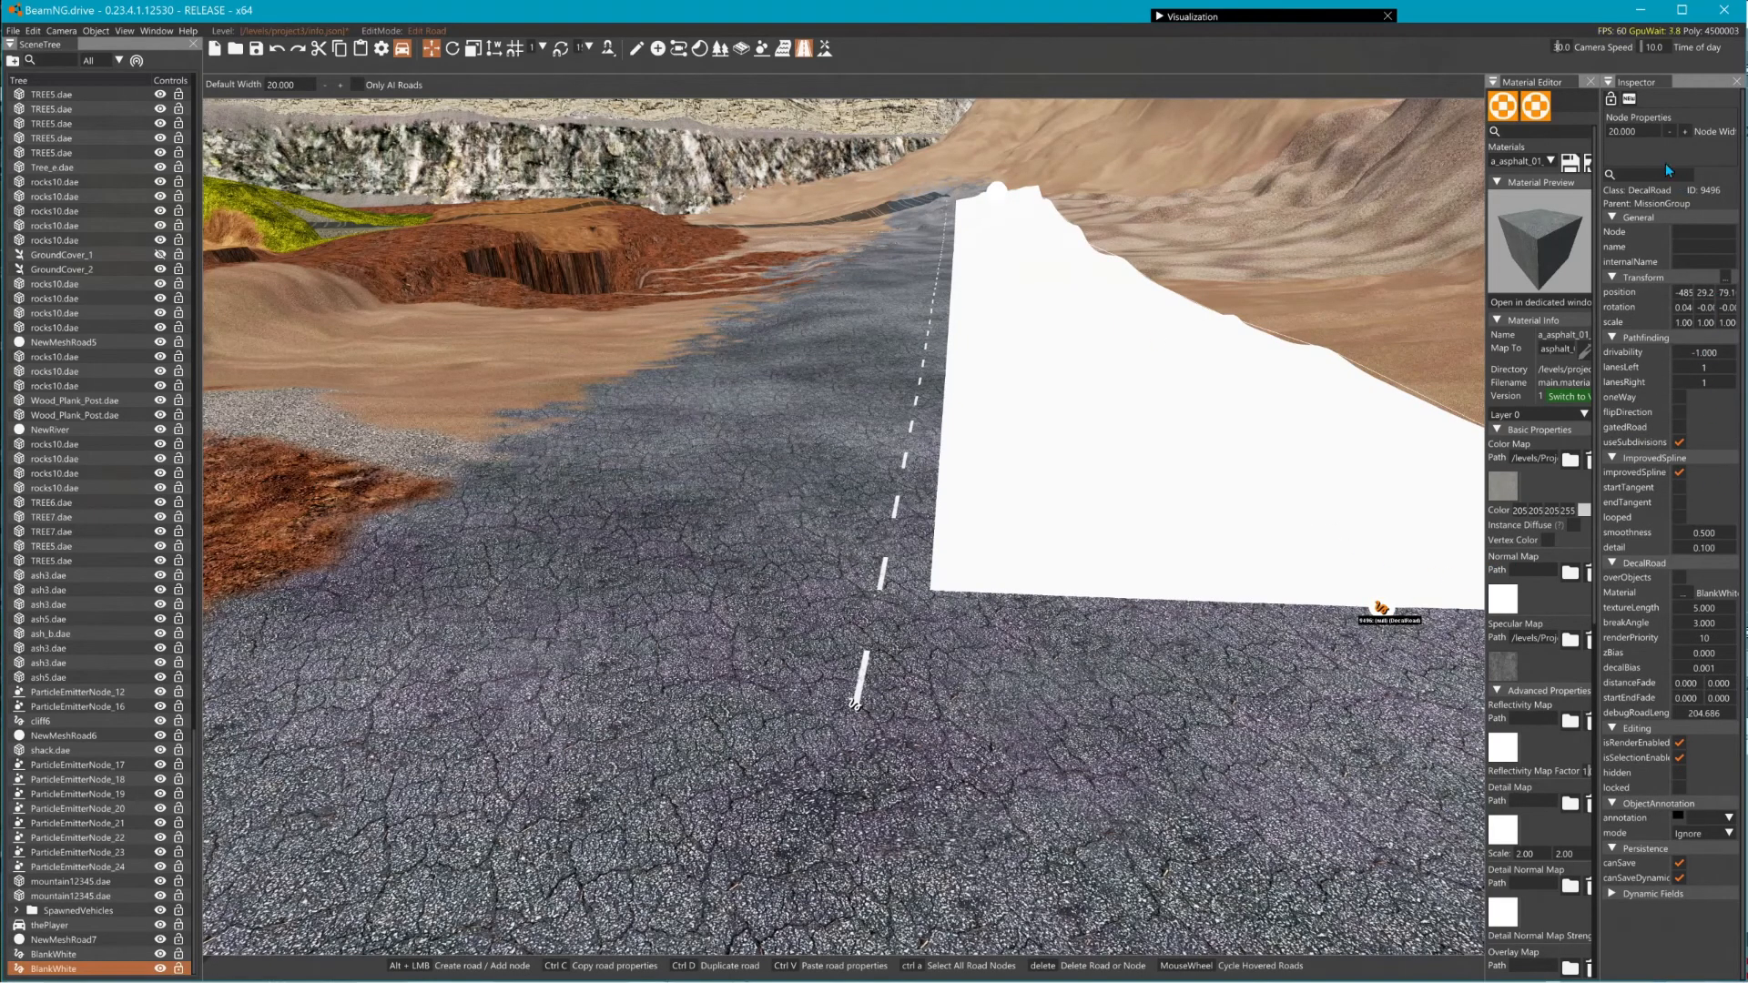
pyautogui.click(1639, 132)
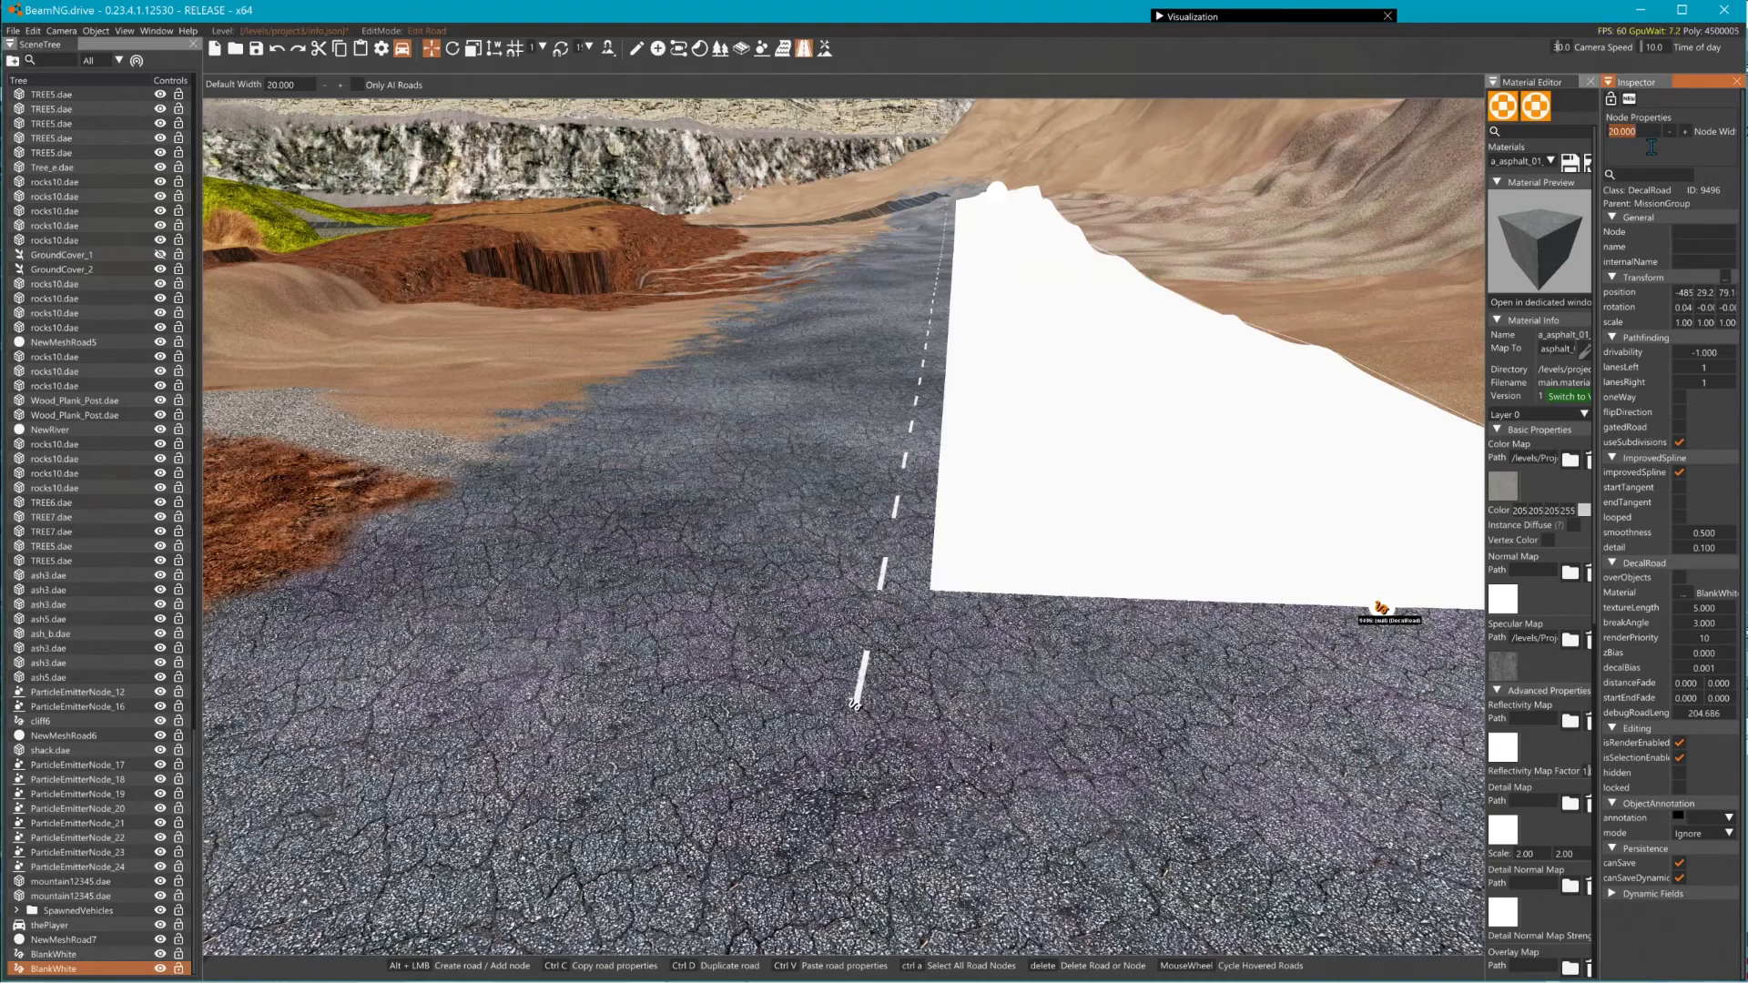
pyautogui.press('BackSpace')
pyautogui.write('0.2')
pyautogui.press('Return')
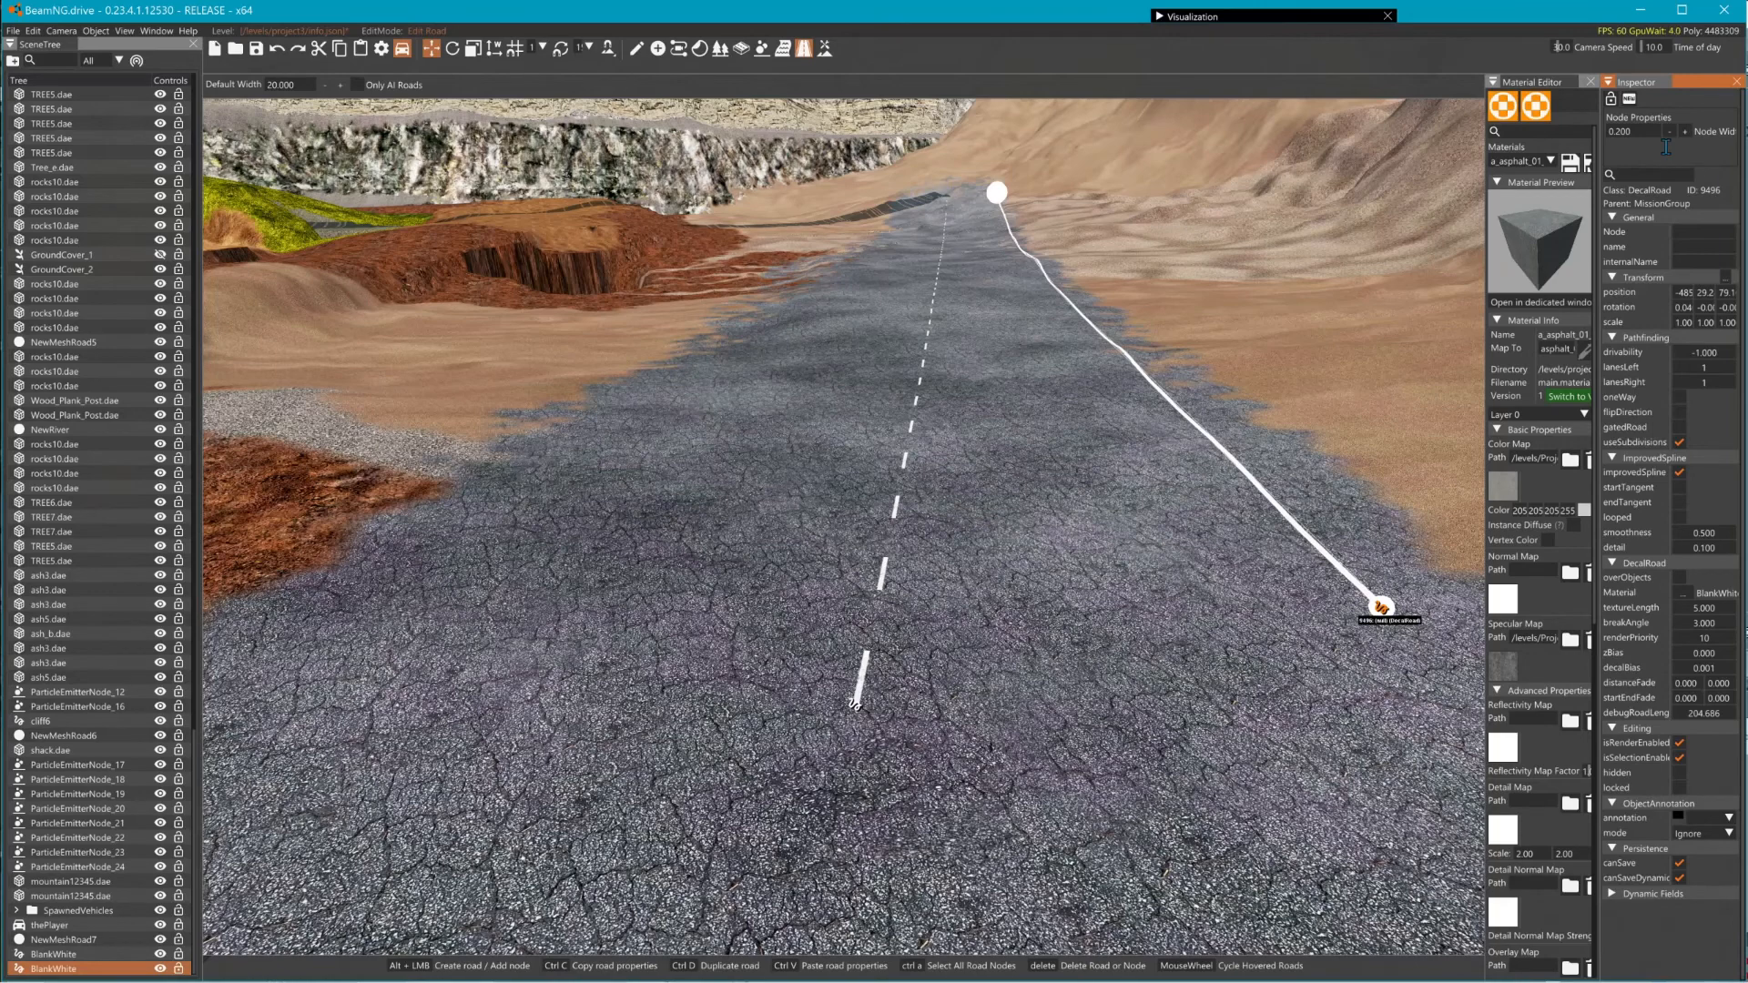
# - Browse the "road" materials available for the decal road along the asphalt's right edge
pyautogui.click(1686, 593)
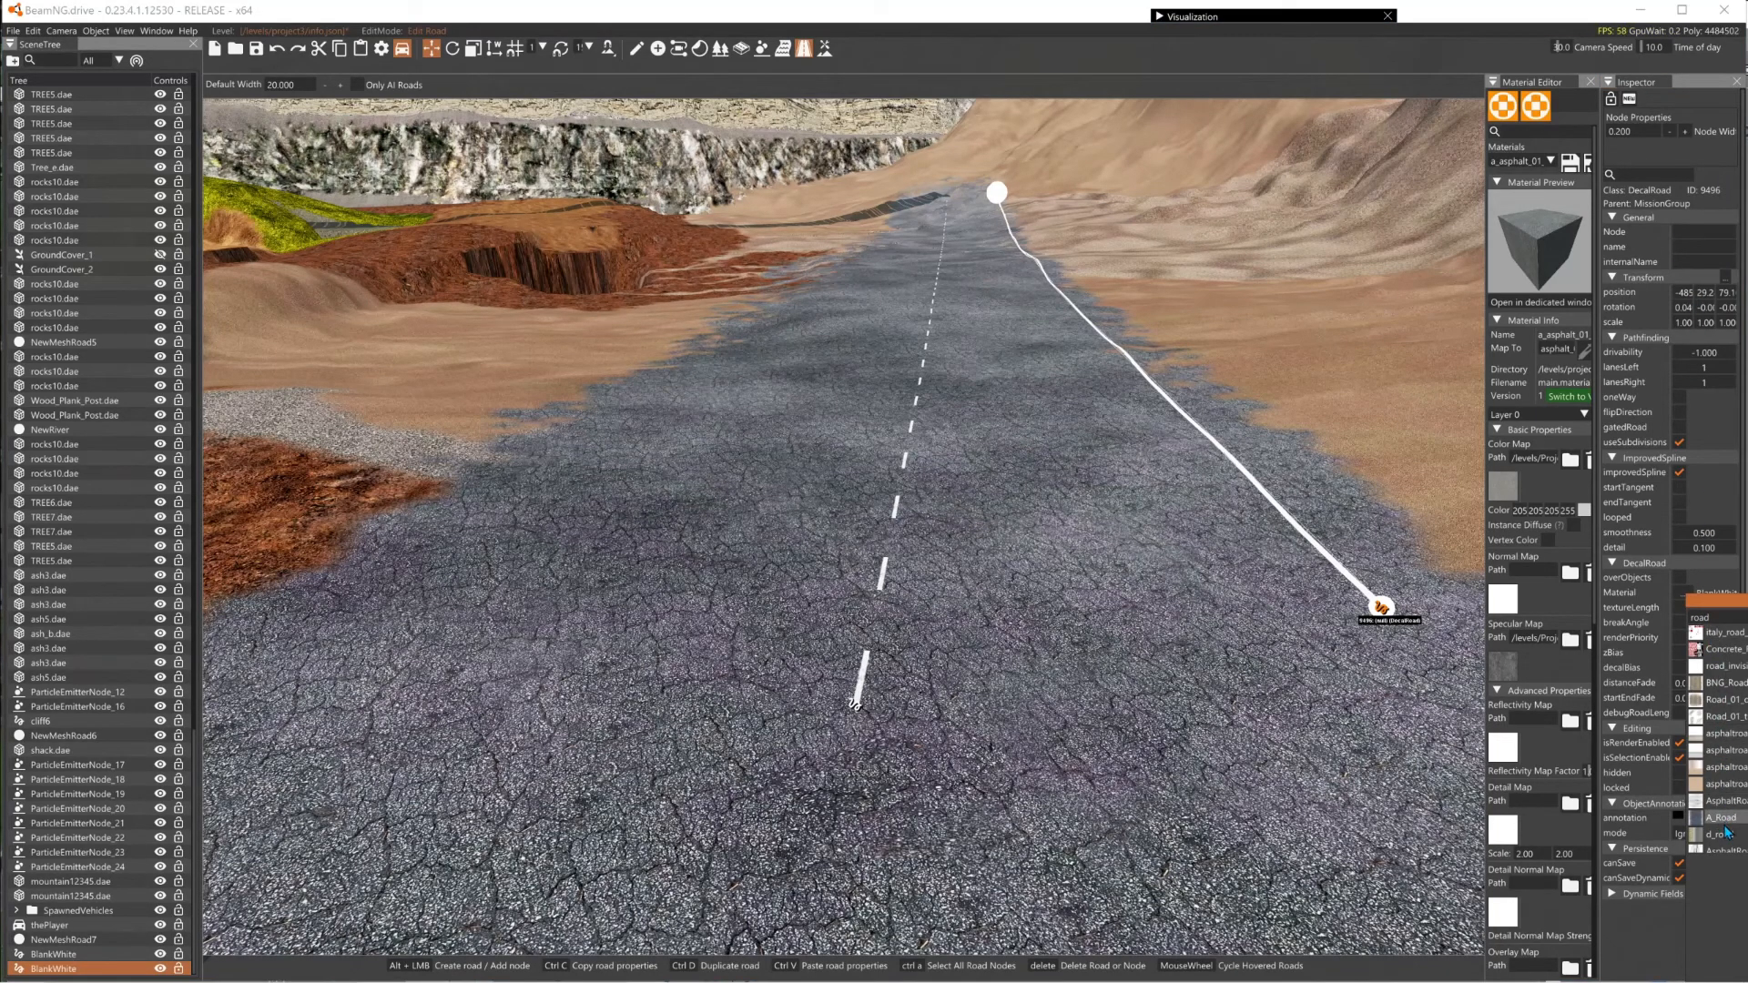
pyautogui.scroll(-3, 1725, 839)
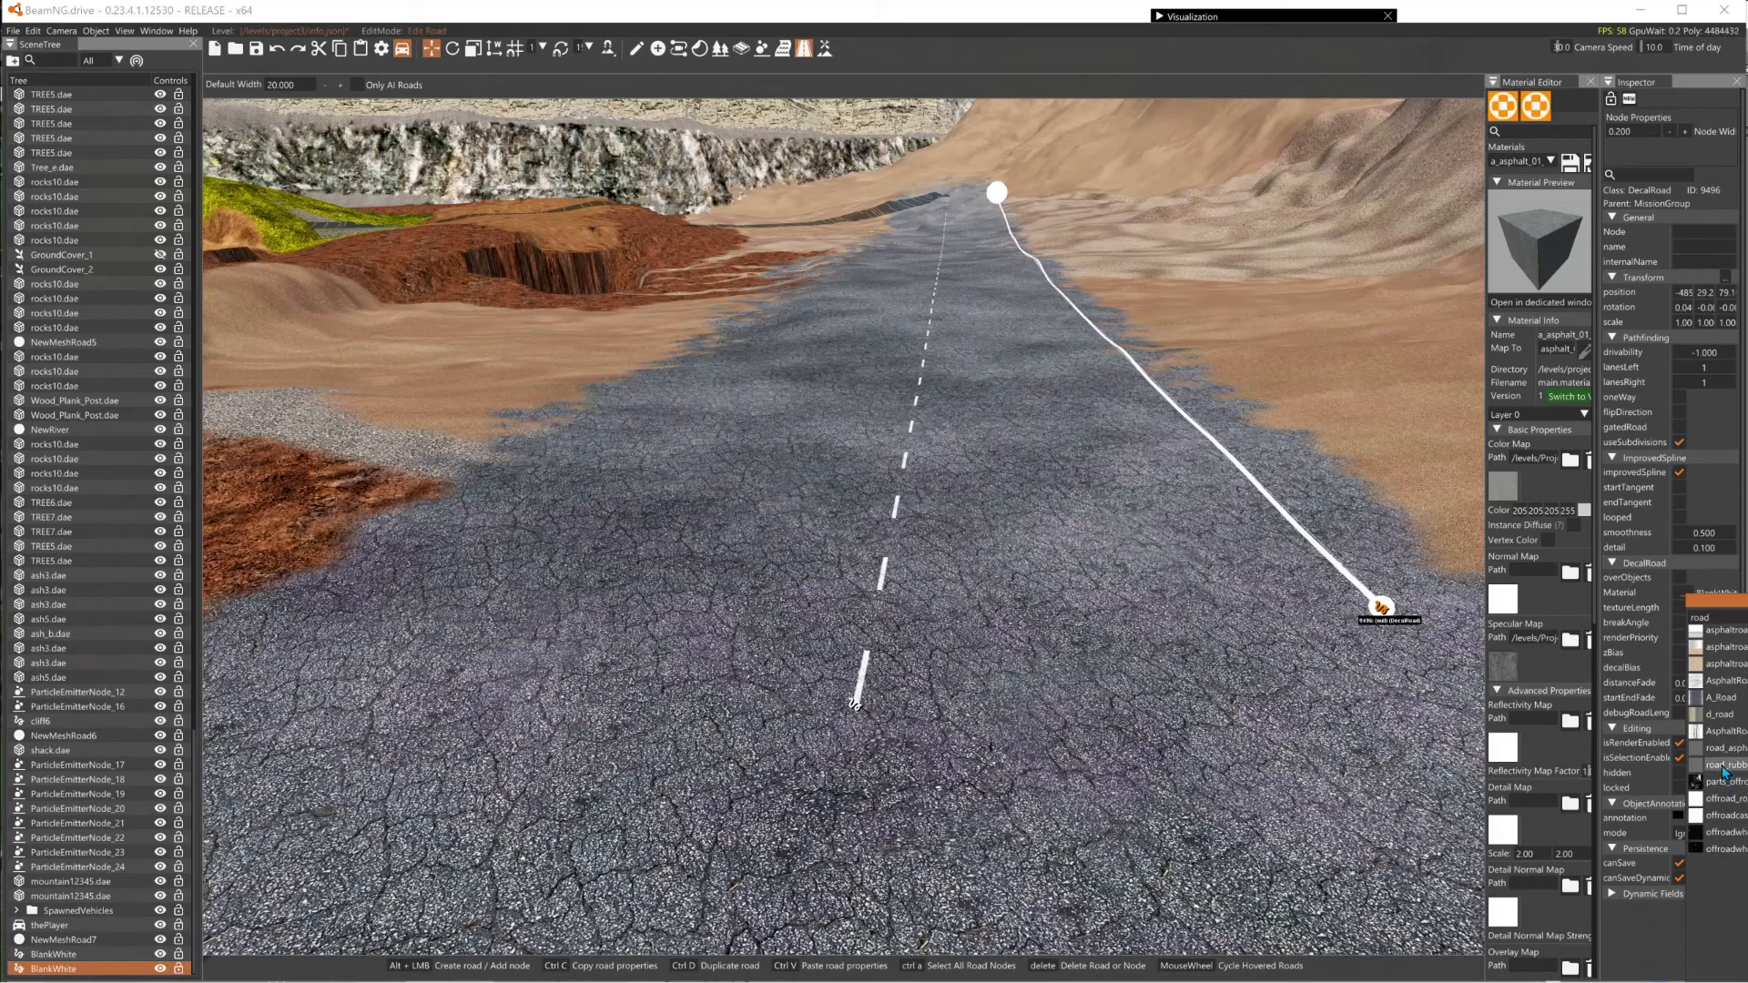
pyautogui.scroll(-5, 1724, 761)
pyautogui.scroll(5, 1727, 692)
pyautogui.moveTo(1730, 602); pyautogui.dragTo(1528, 582)
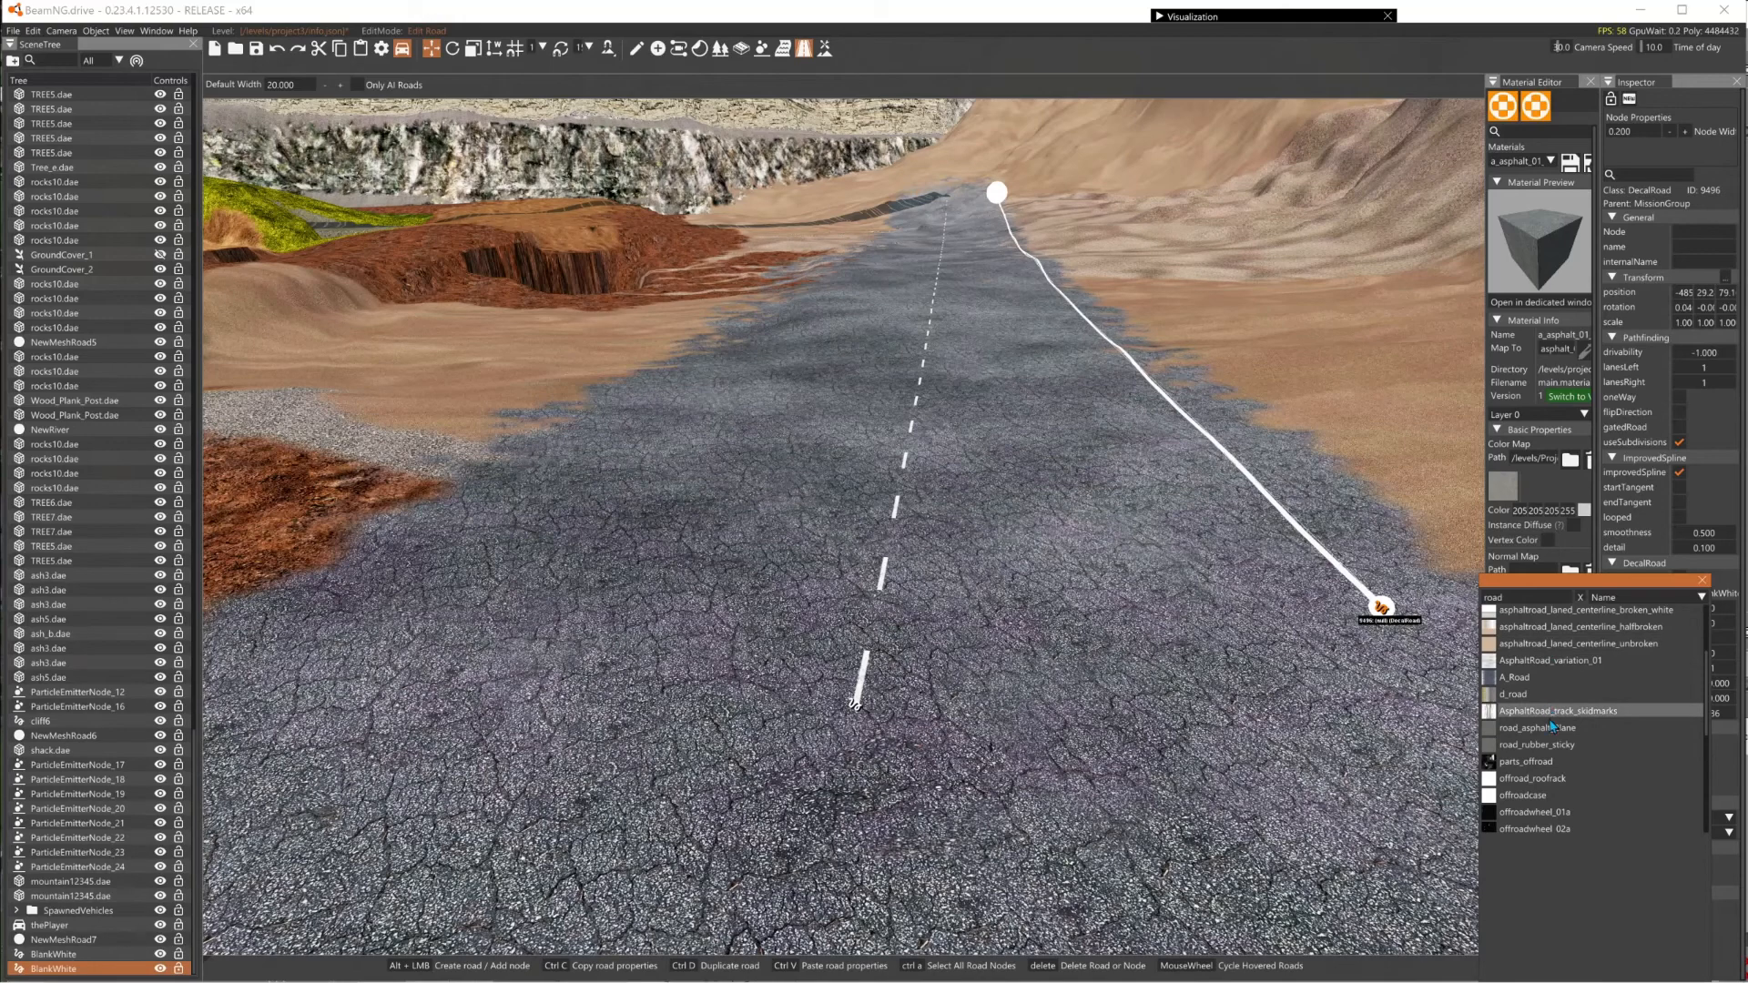
pyautogui.scroll(-5, 1570, 749)
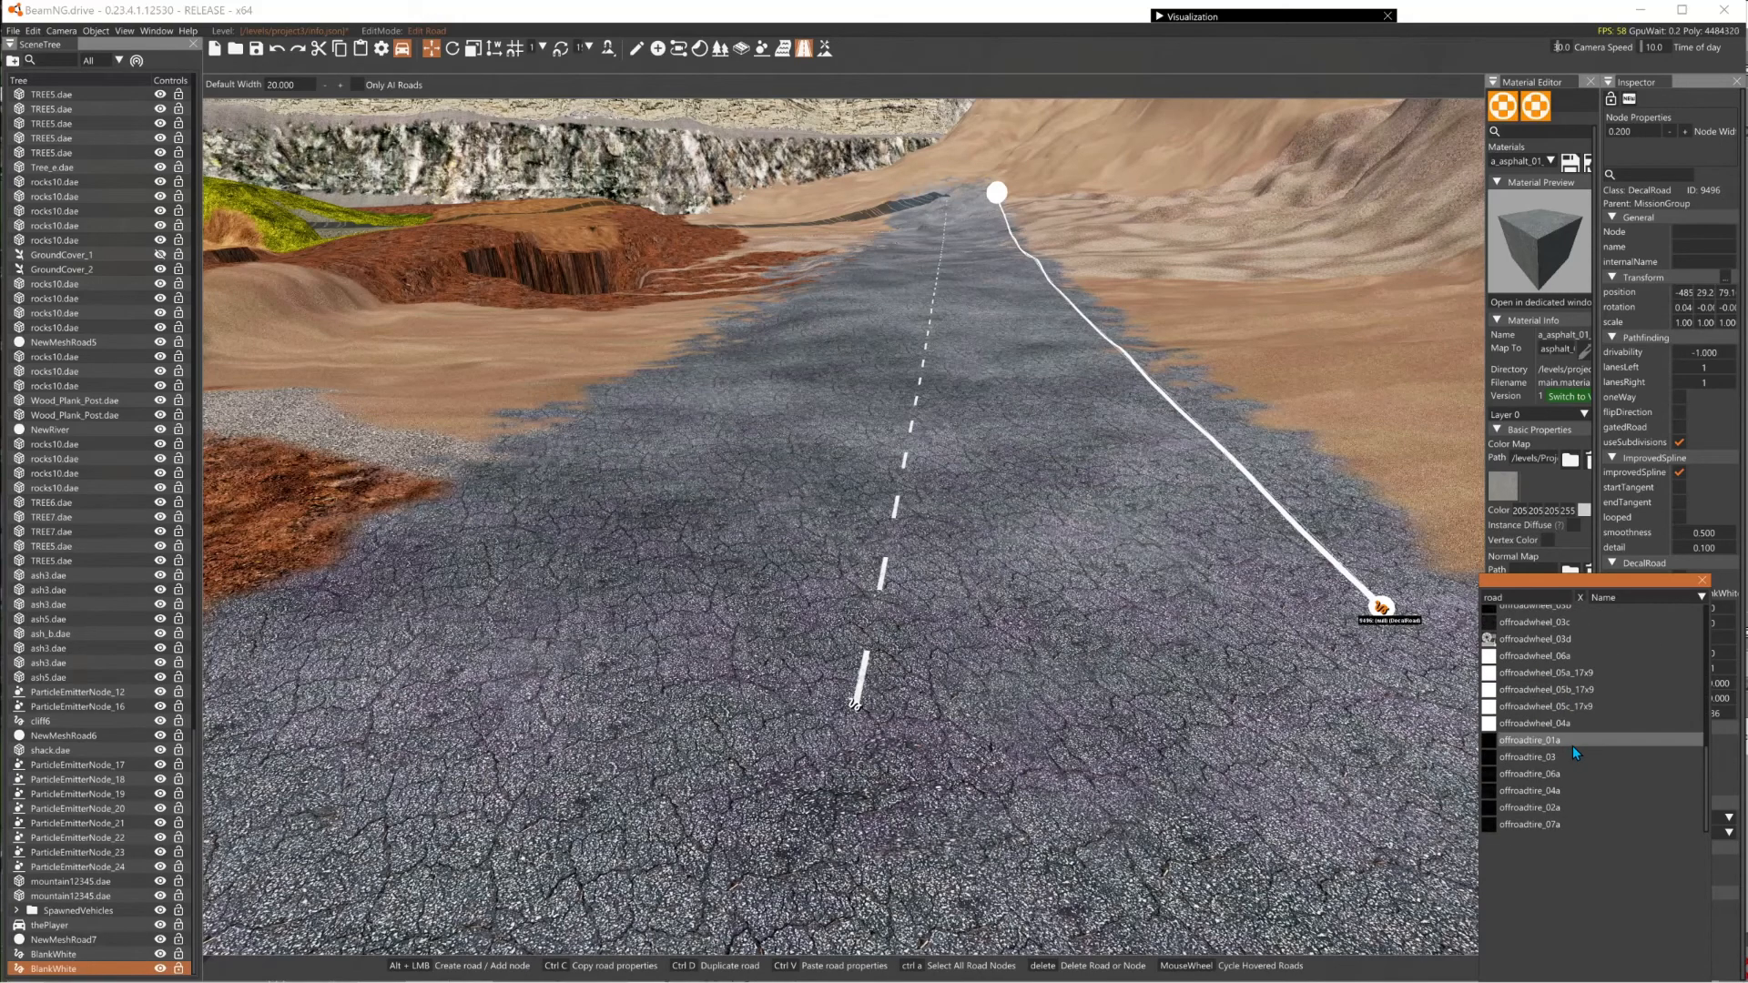
pyautogui.scroll(10, 1575, 736)
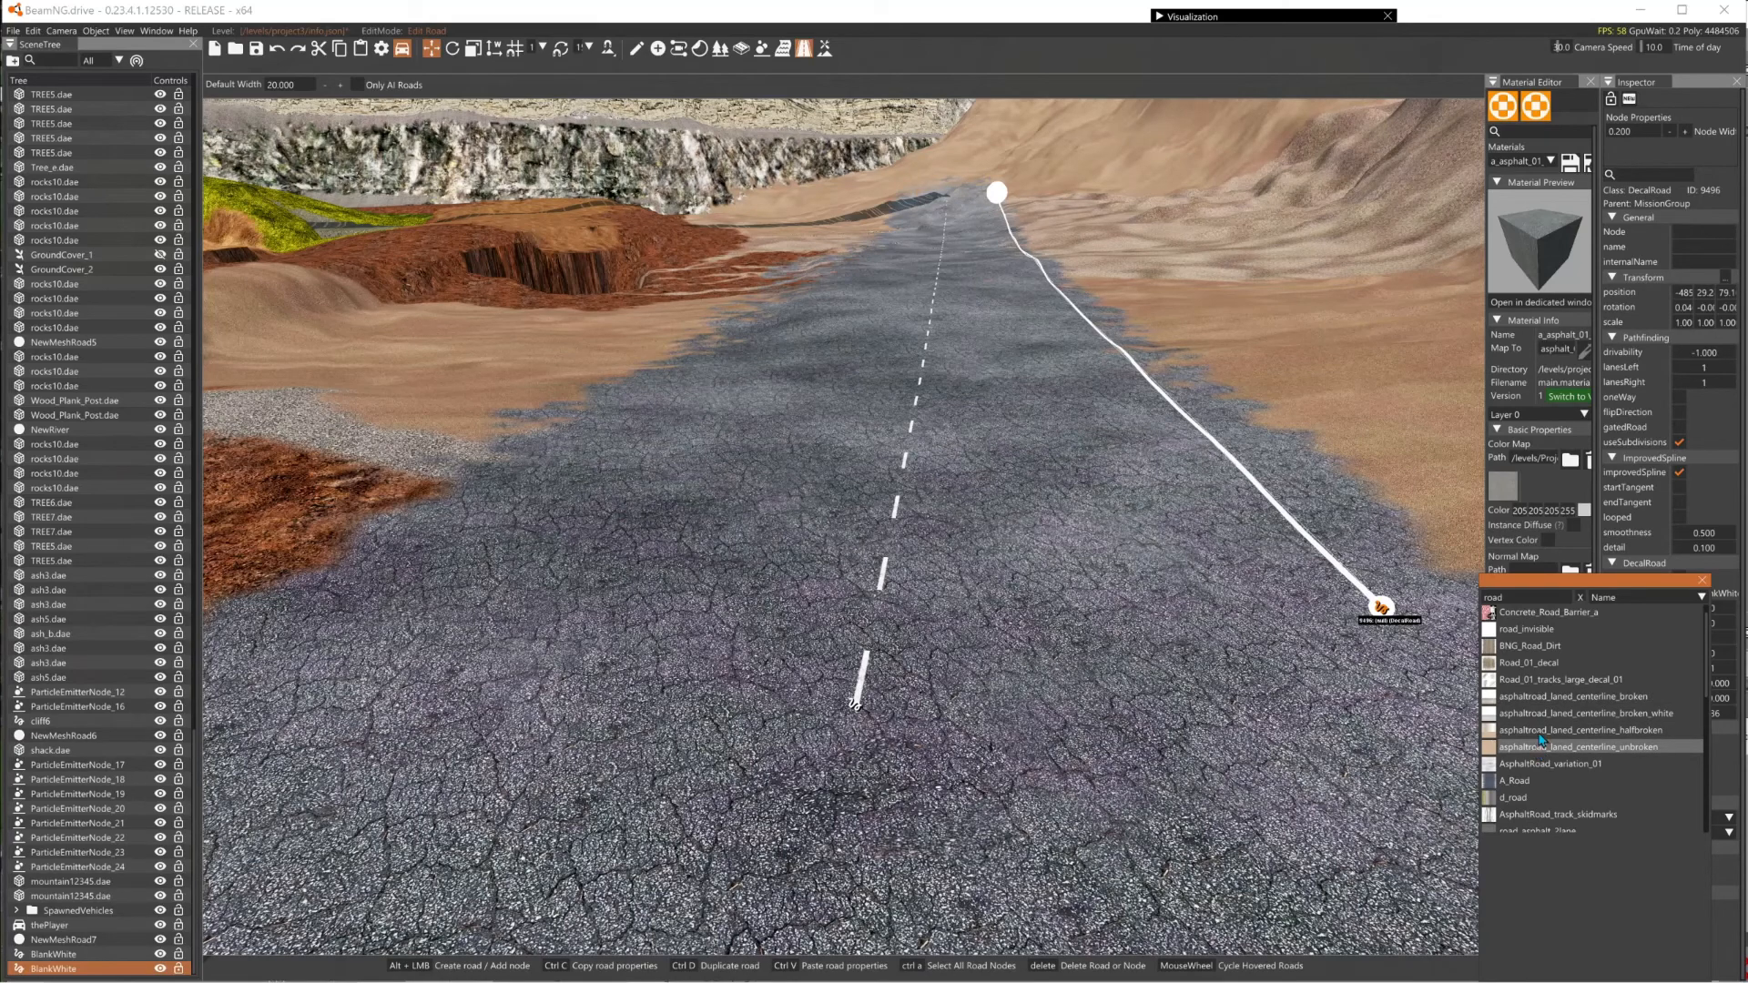
# - Search the decal road materials for "asp" and "edge", then dismiss the material picker
pyautogui.moveTo(1539, 604); pyautogui.dragTo(1445, 601)
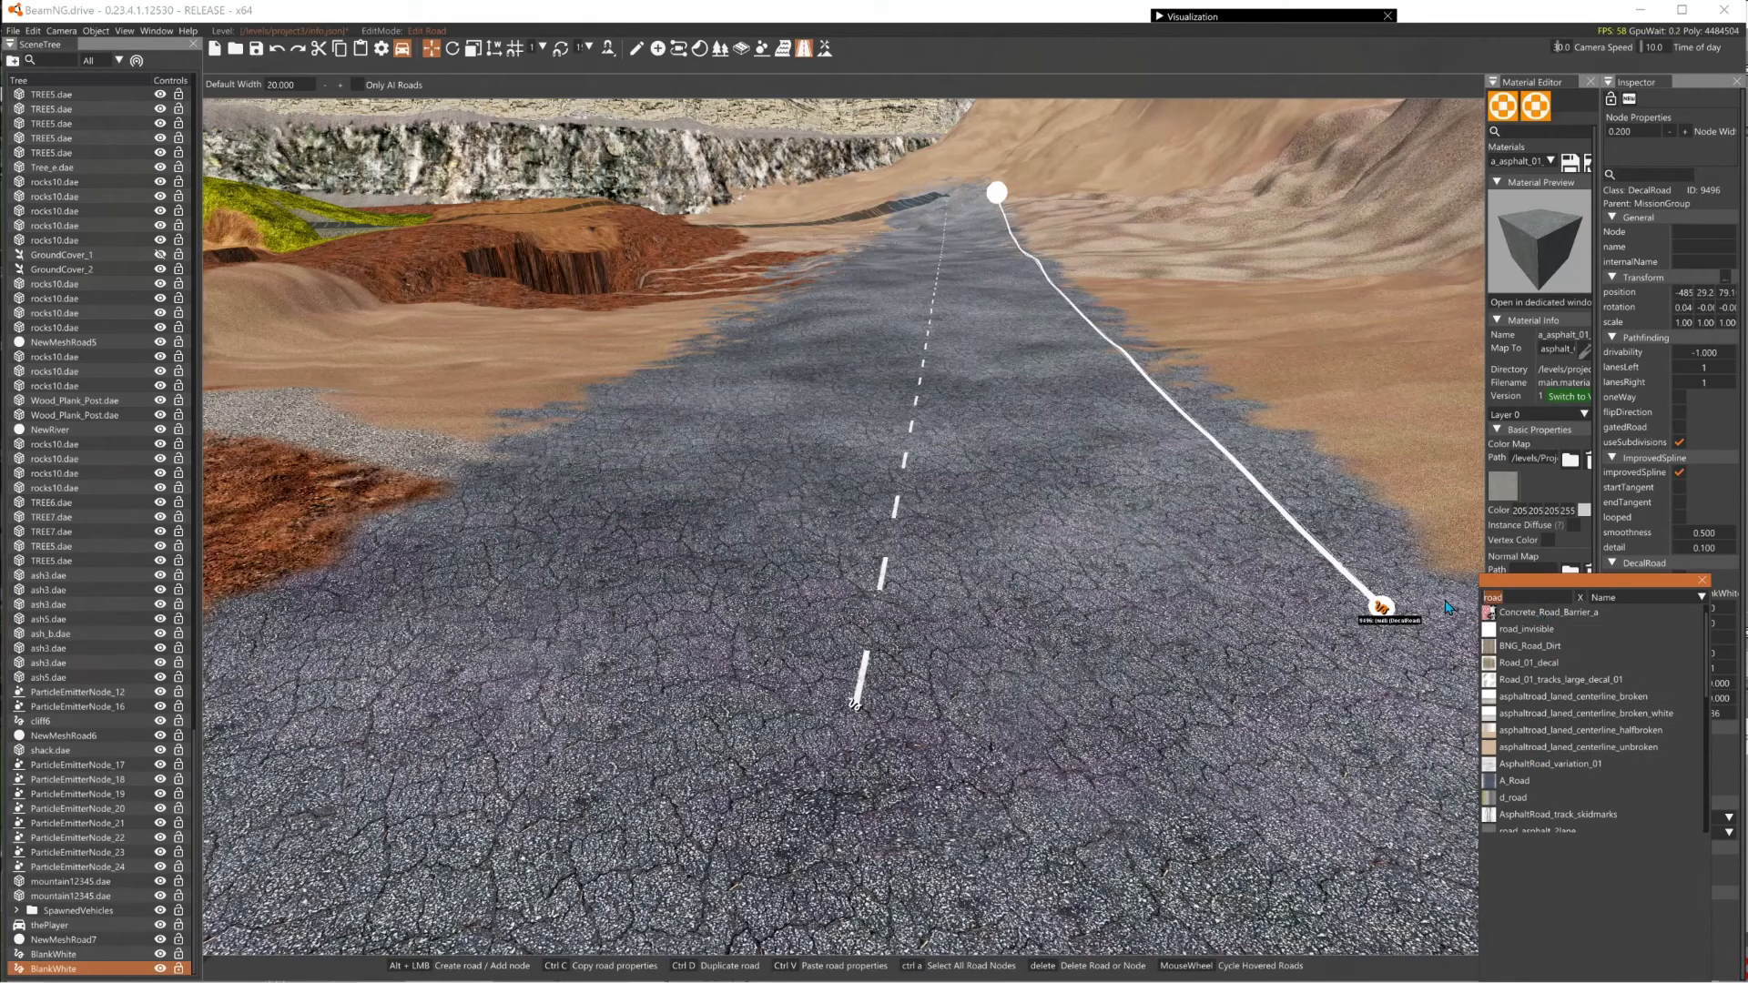
pyautogui.write('asp')
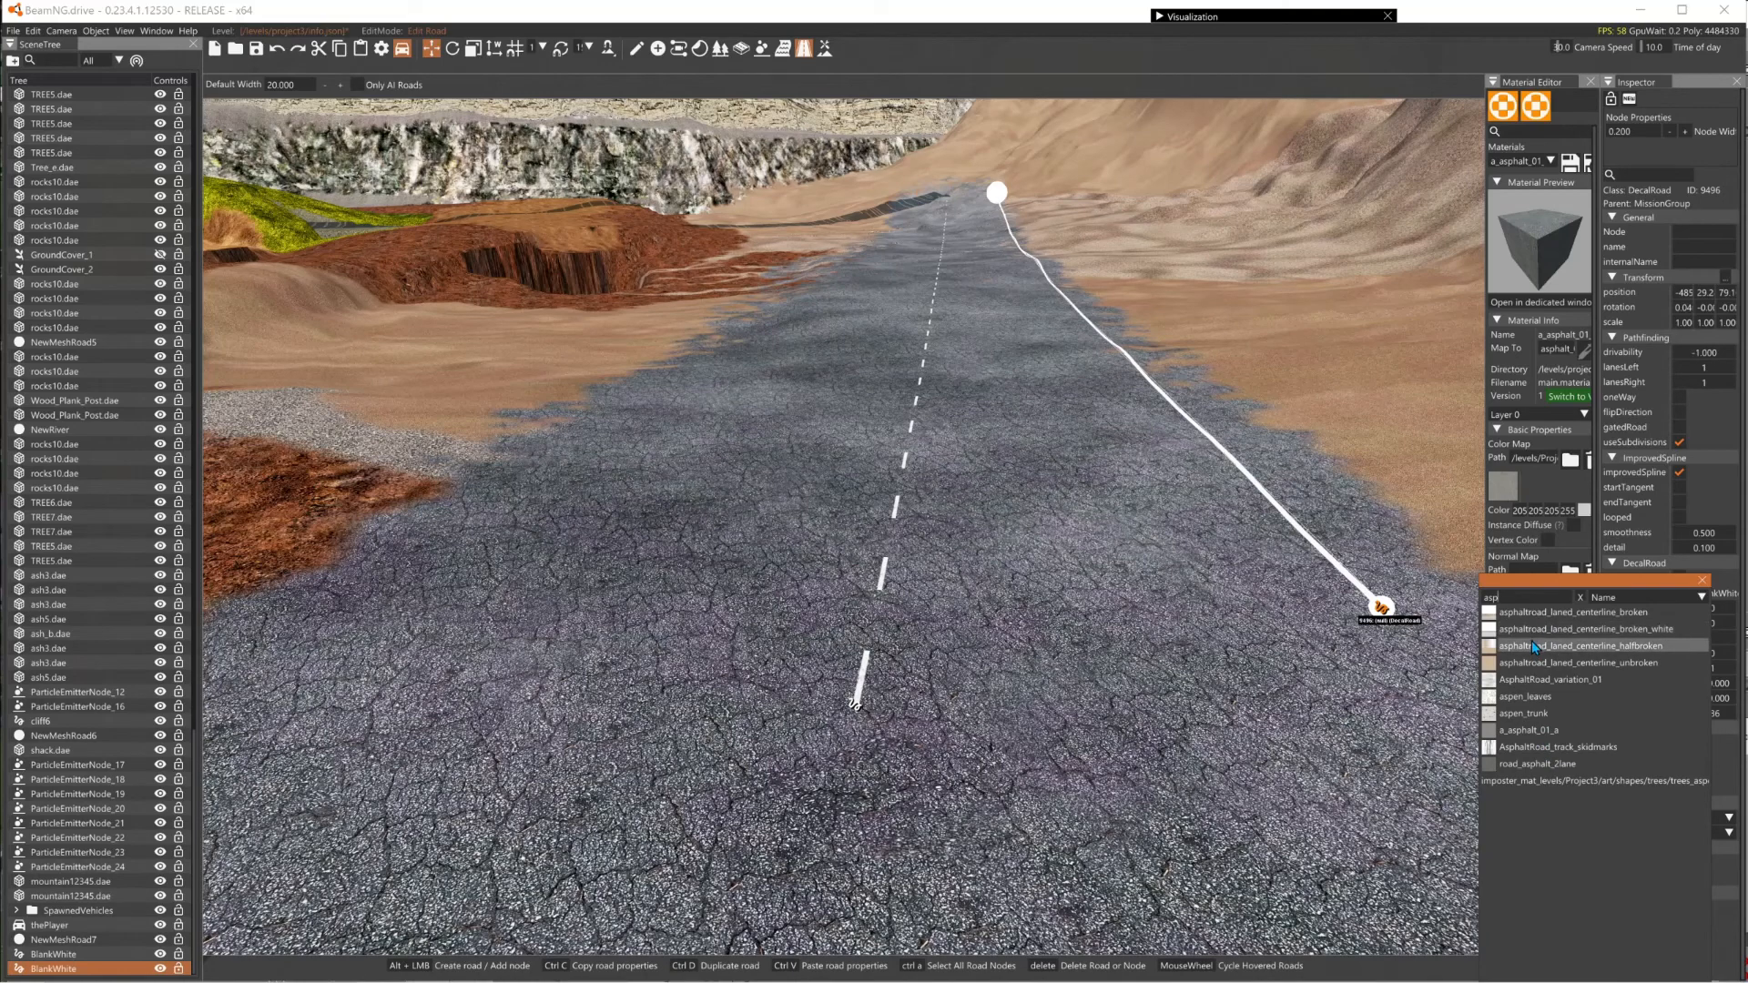
pyautogui.doubleClick(1526, 592)
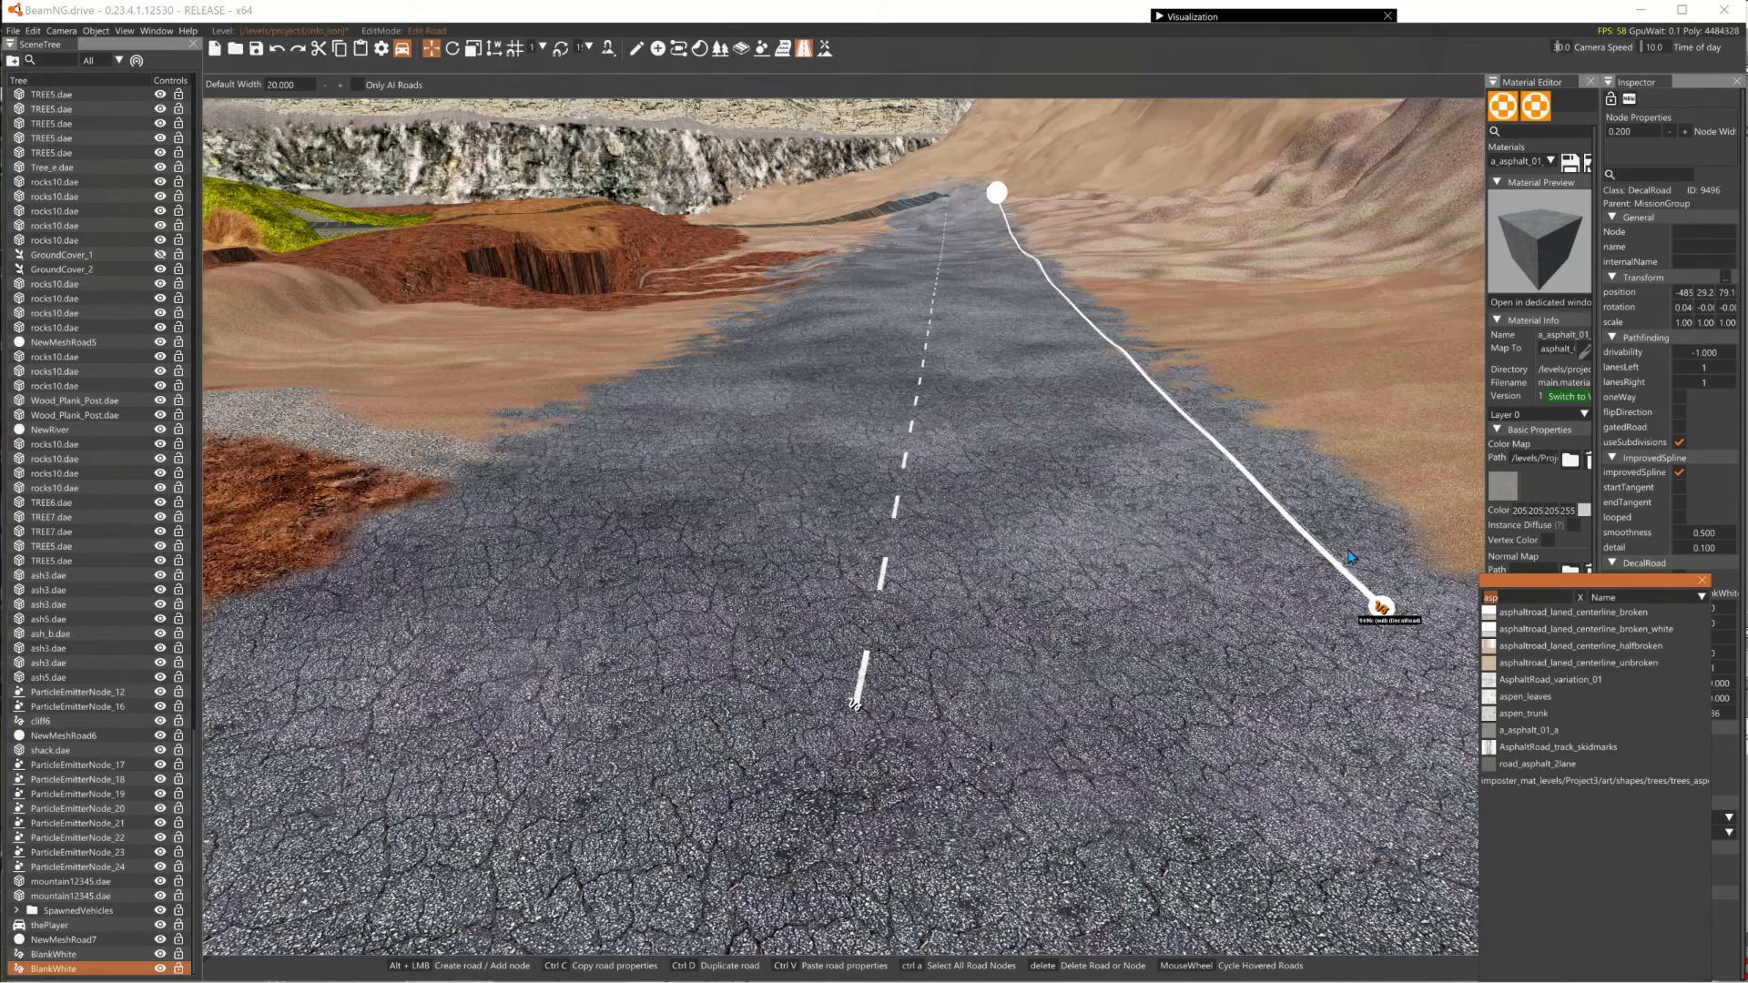
pyautogui.click(1291, 529)
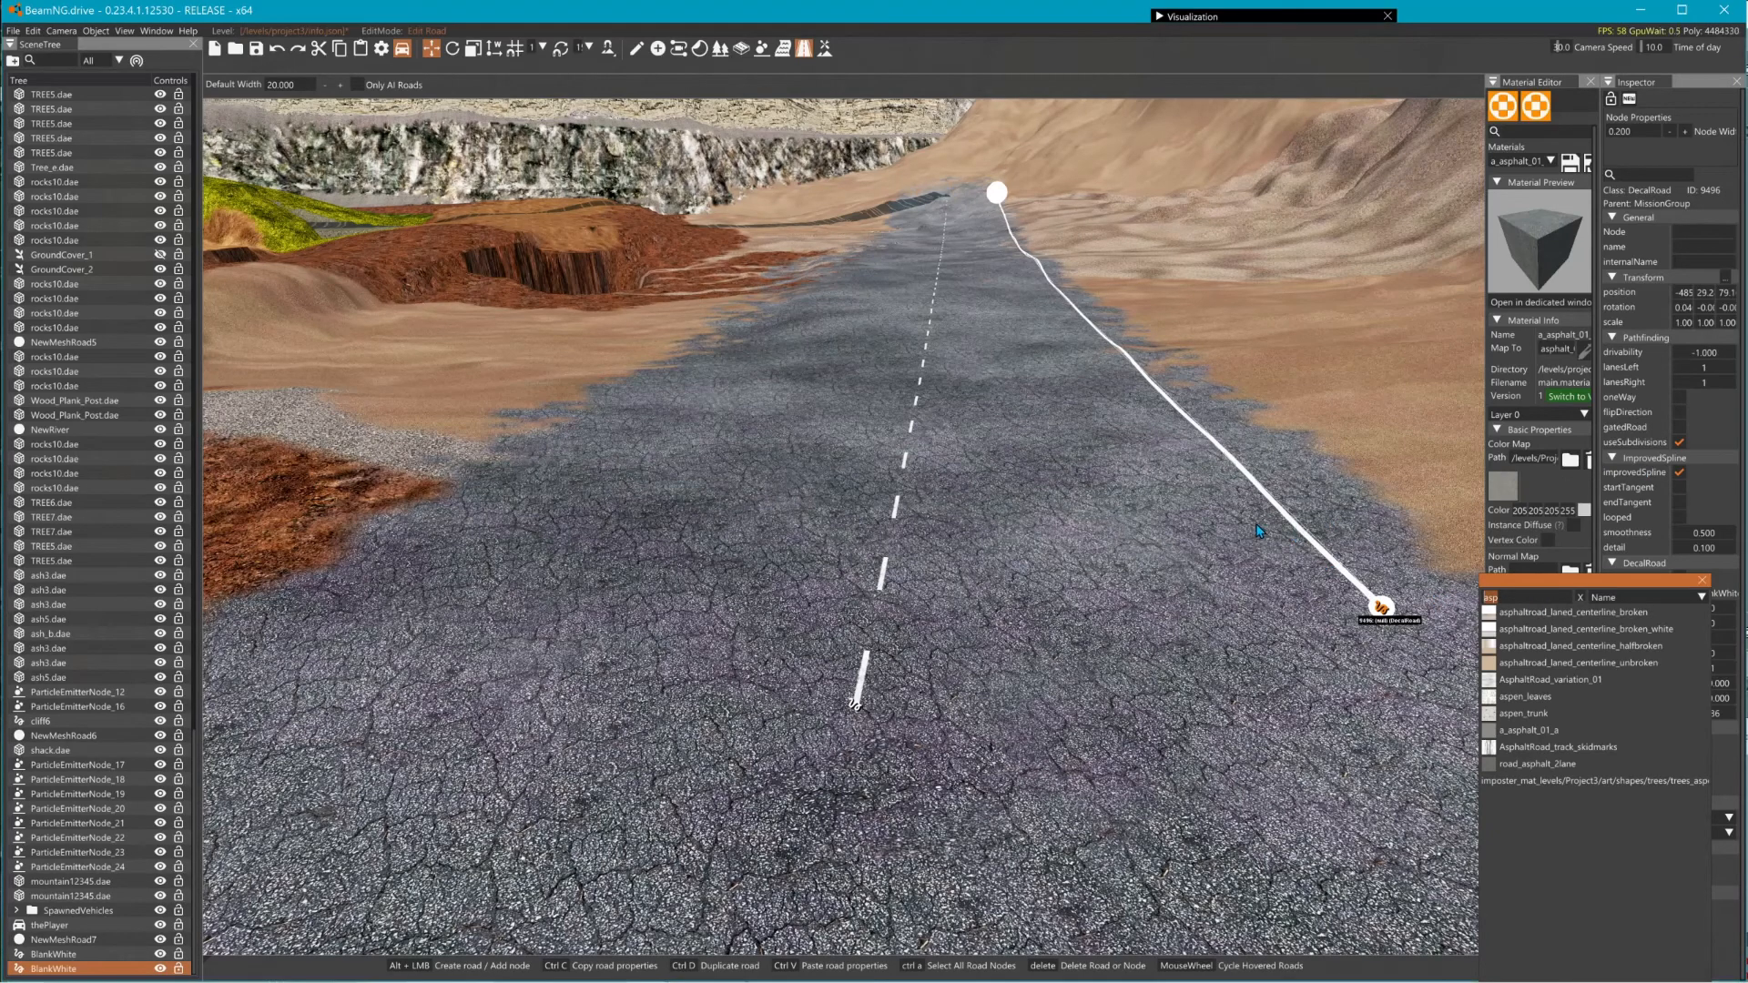
pyautogui.write('edge')
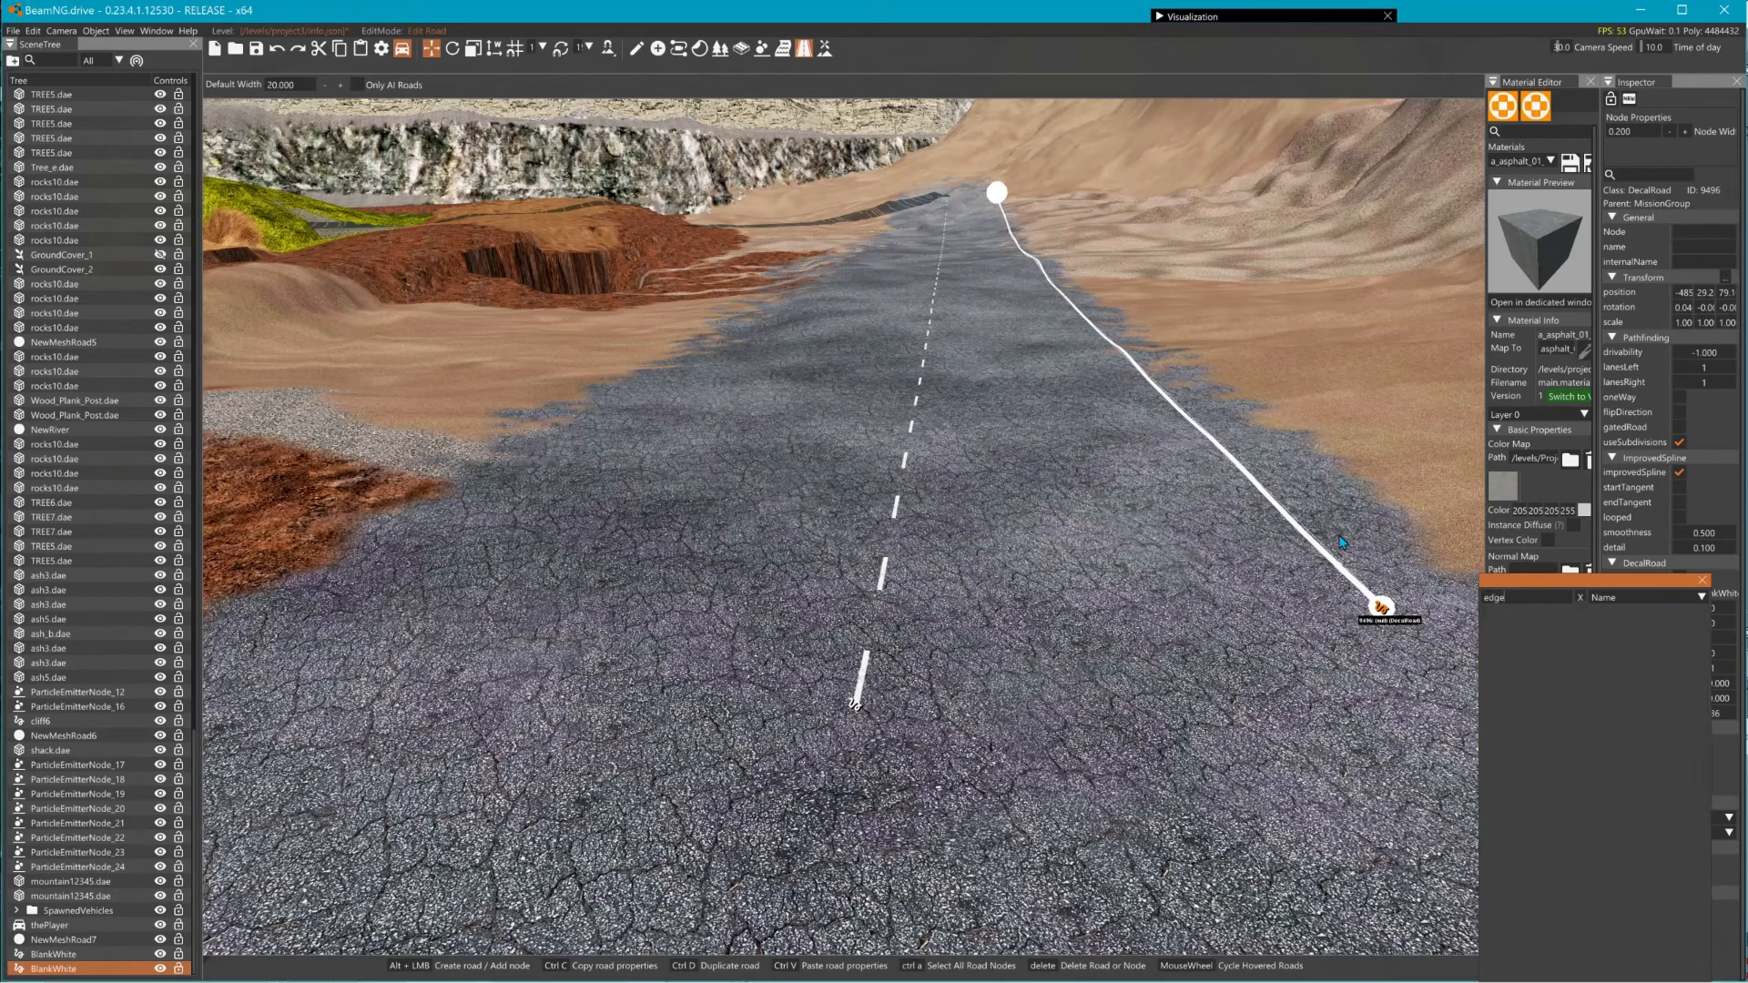
pyautogui.click(1461, 606)
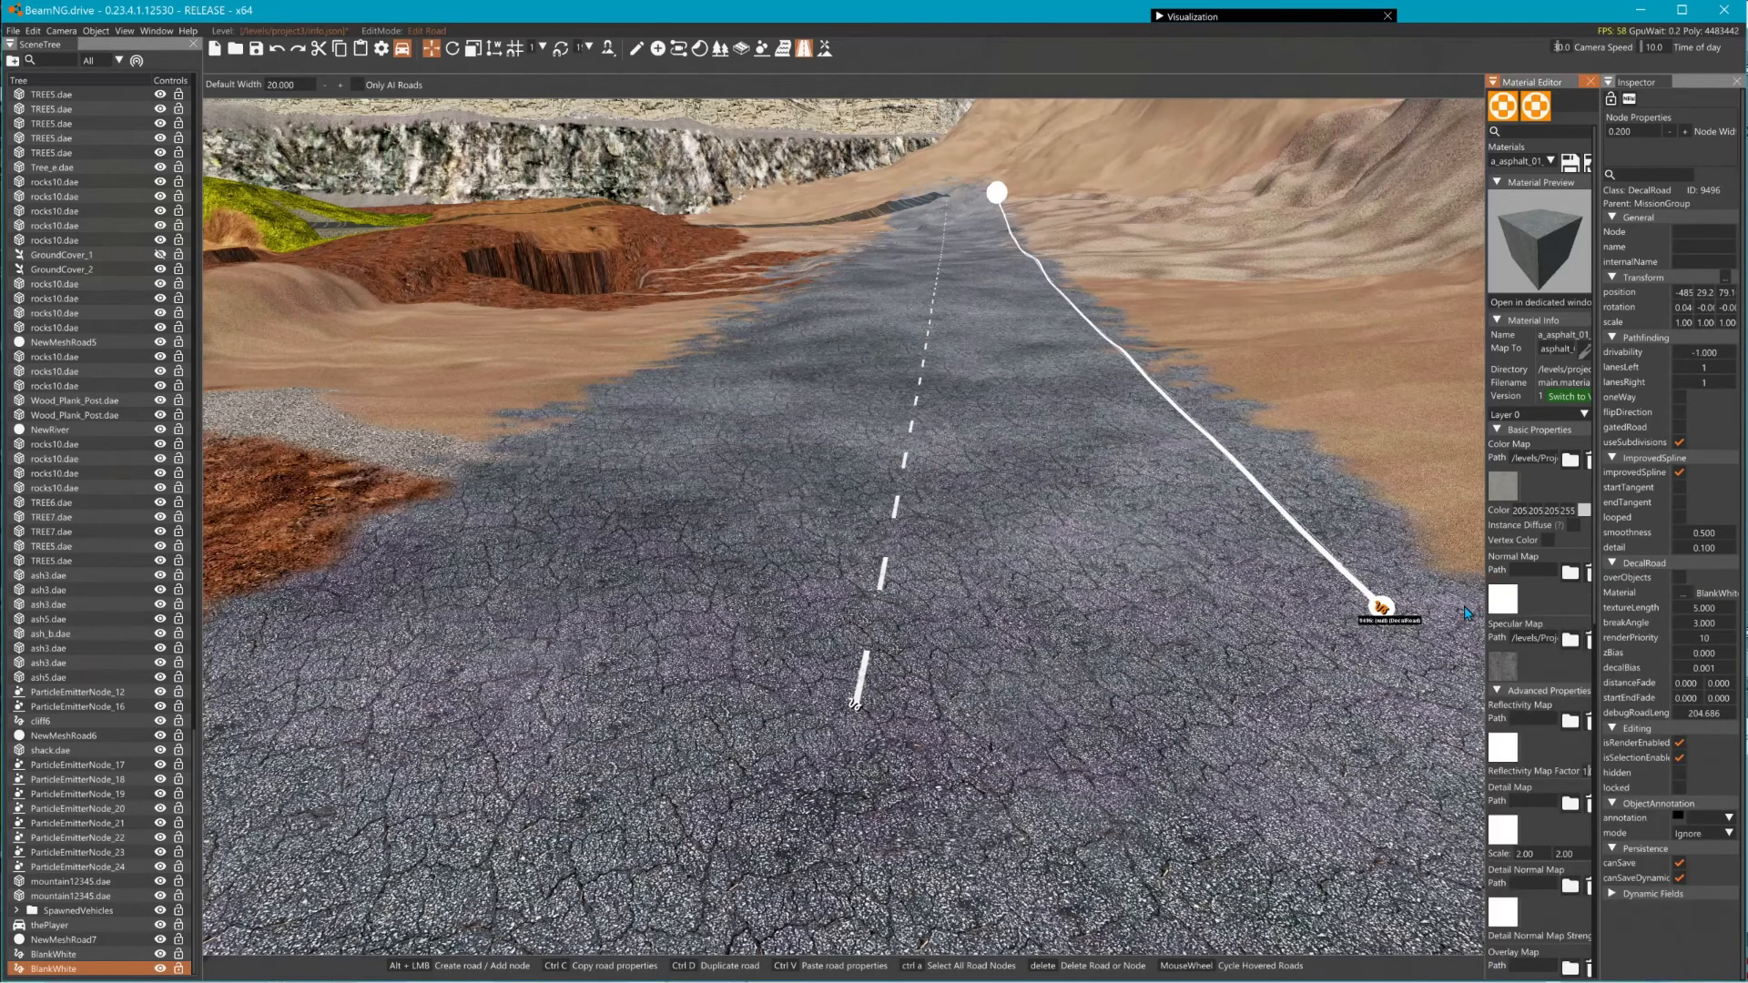
# - Search the decal road materials for "dirt" and close the material picker without choosing one
pyautogui.click(1679, 585)
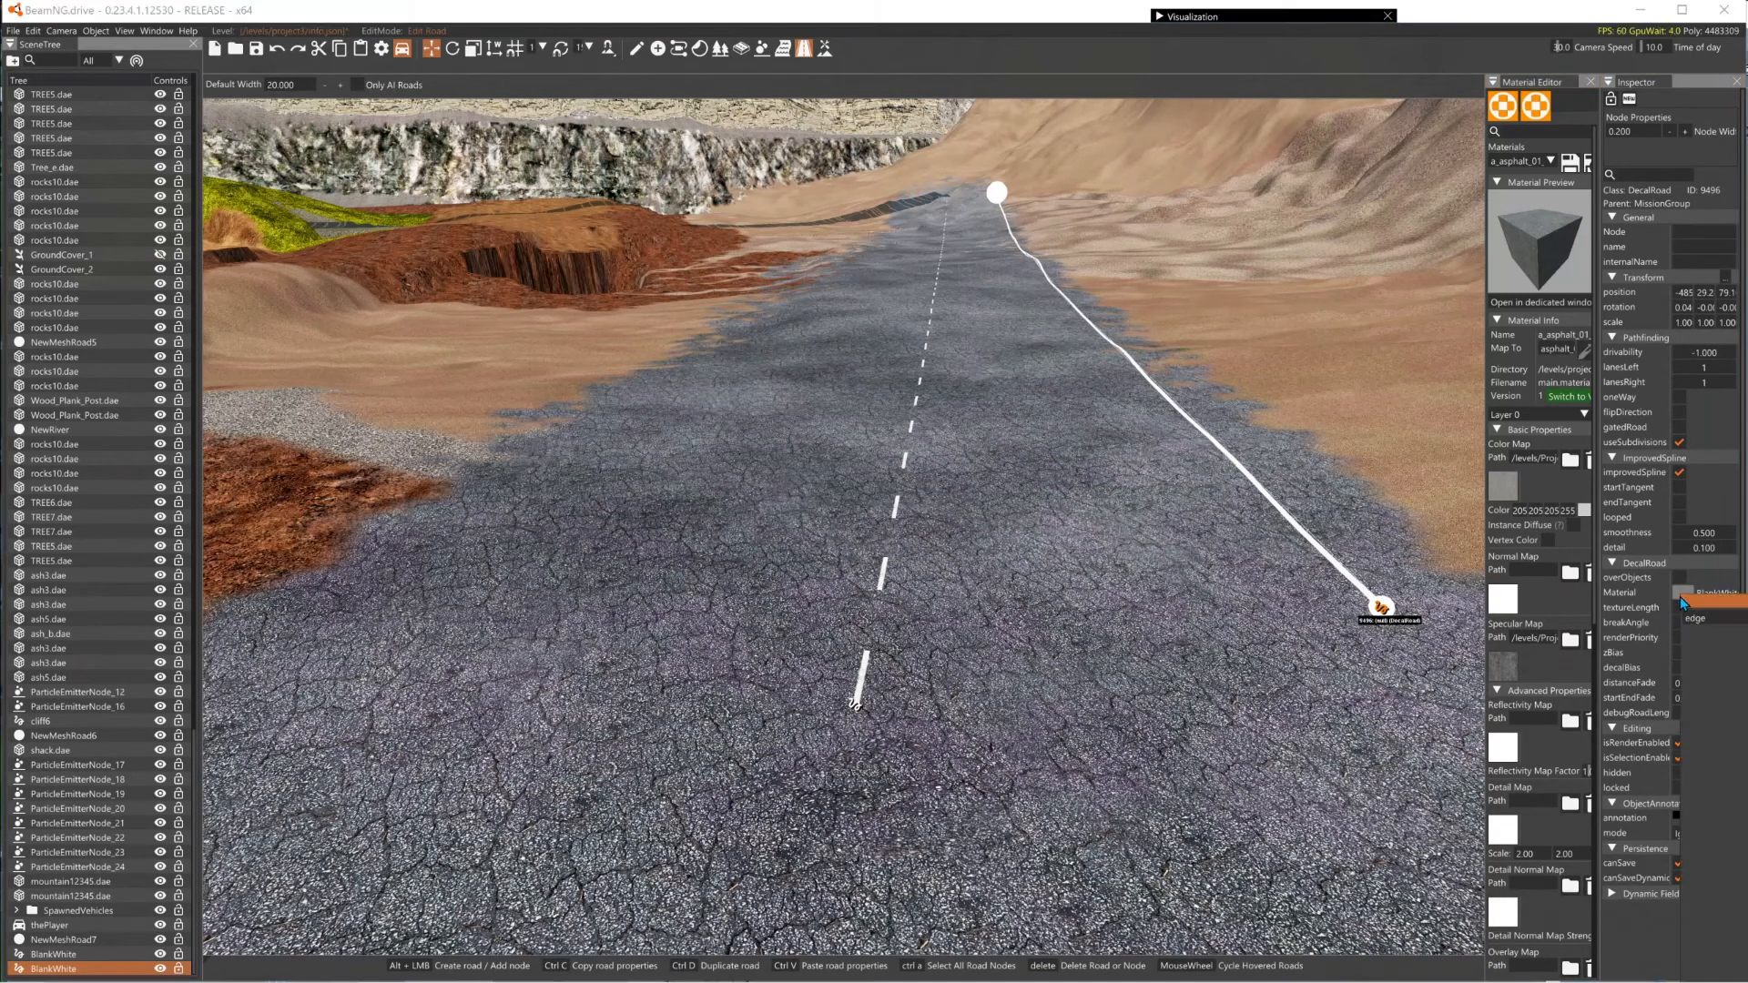
pyautogui.moveTo(1611, 577); pyautogui.dragTo(1363, 480)
pyautogui.doubleClick(1384, 506)
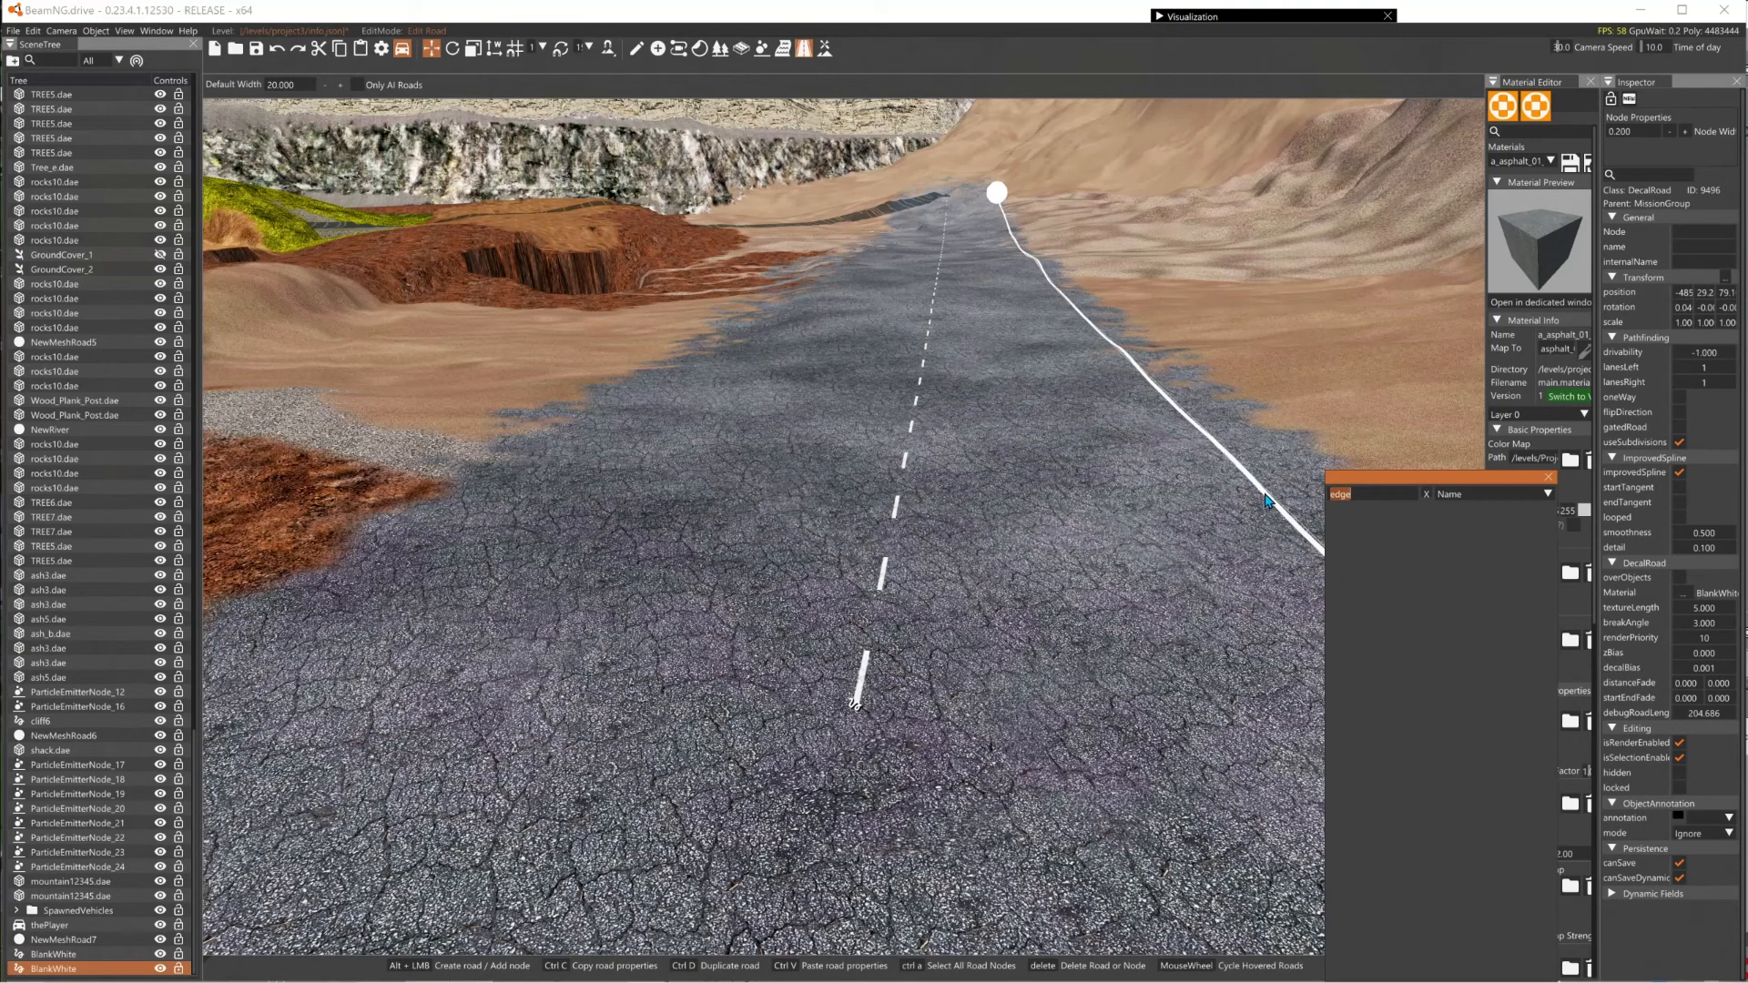
pyautogui.write('dirt')
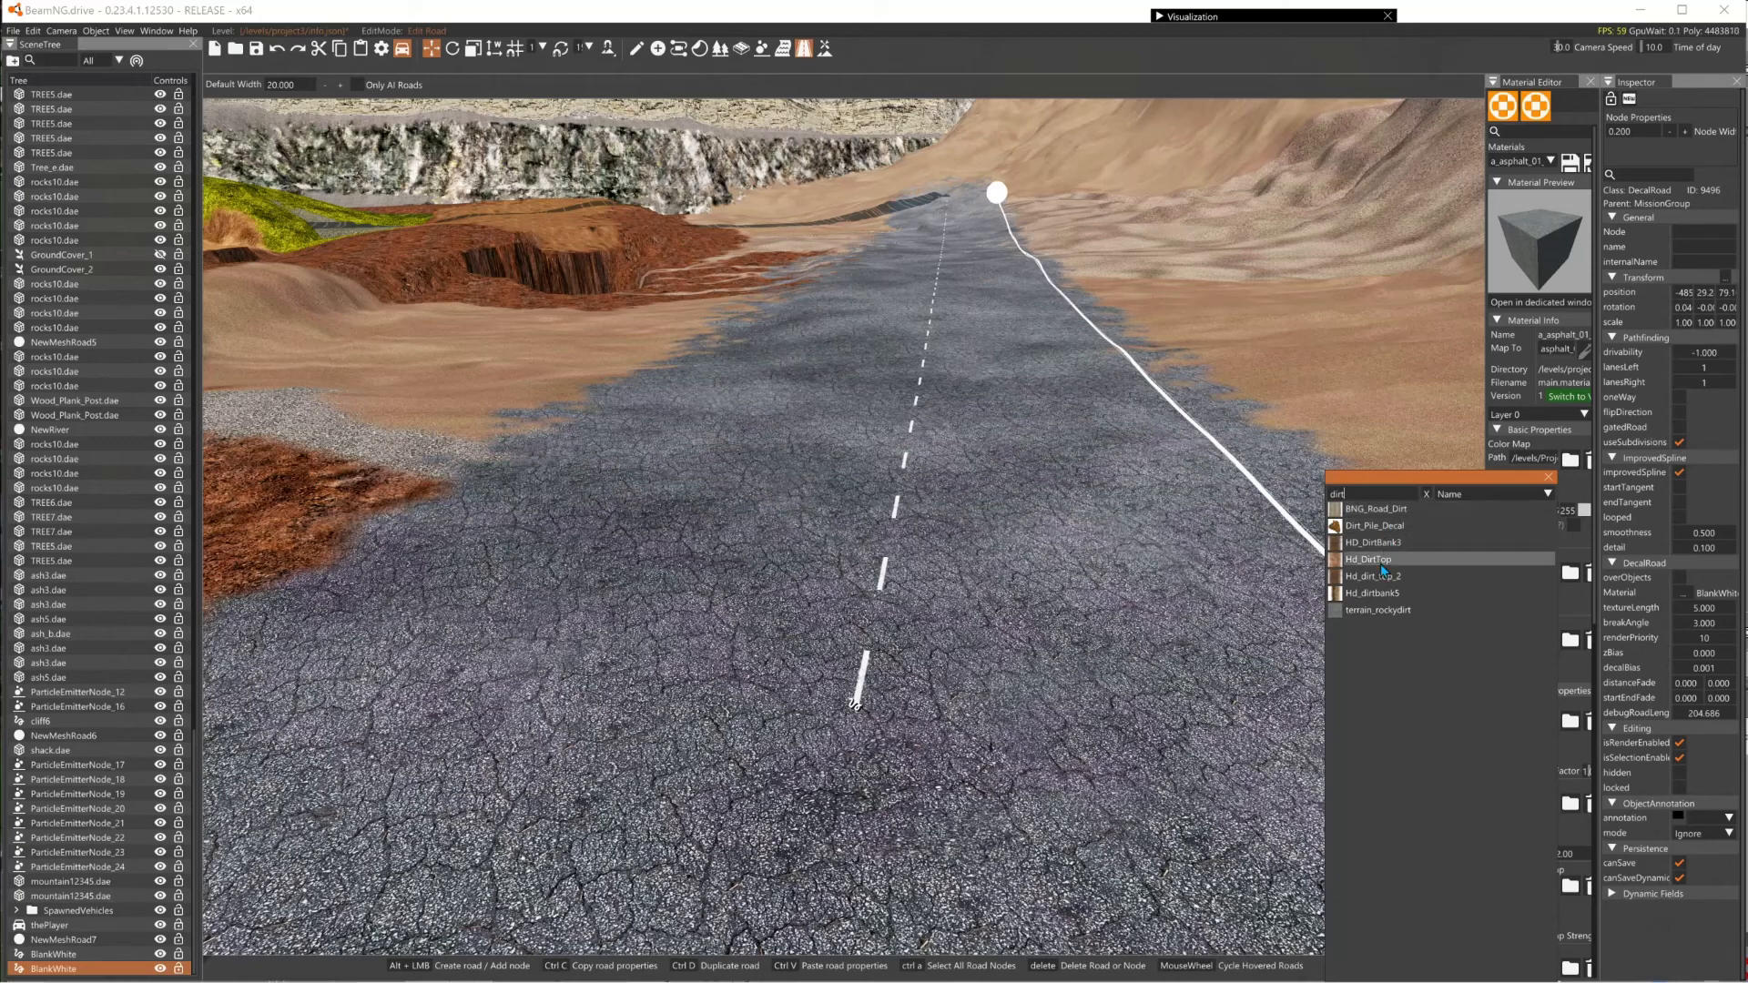
pyautogui.moveTo(1213, 417); pyautogui.dragTo(1213, 417, button='right')
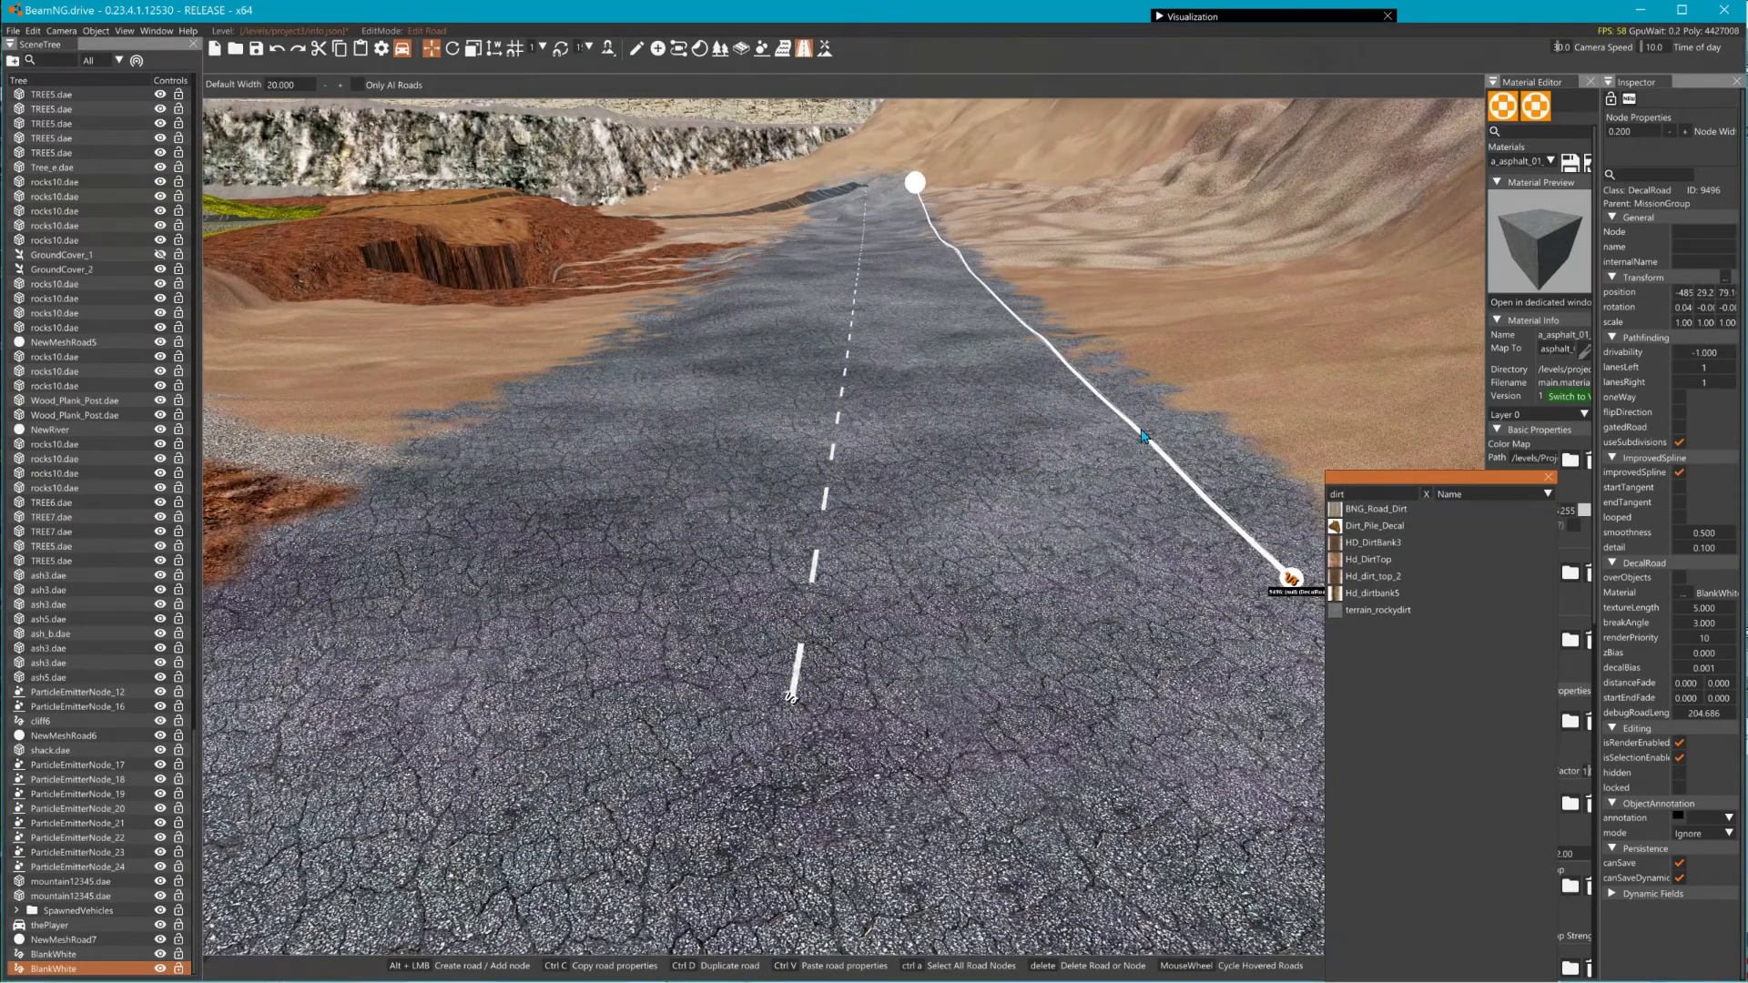
pyautogui.moveTo(1192, 410); pyautogui.dragTo(1227, 405, button='right')
pyautogui.write('wwwwwwwwwwwww')
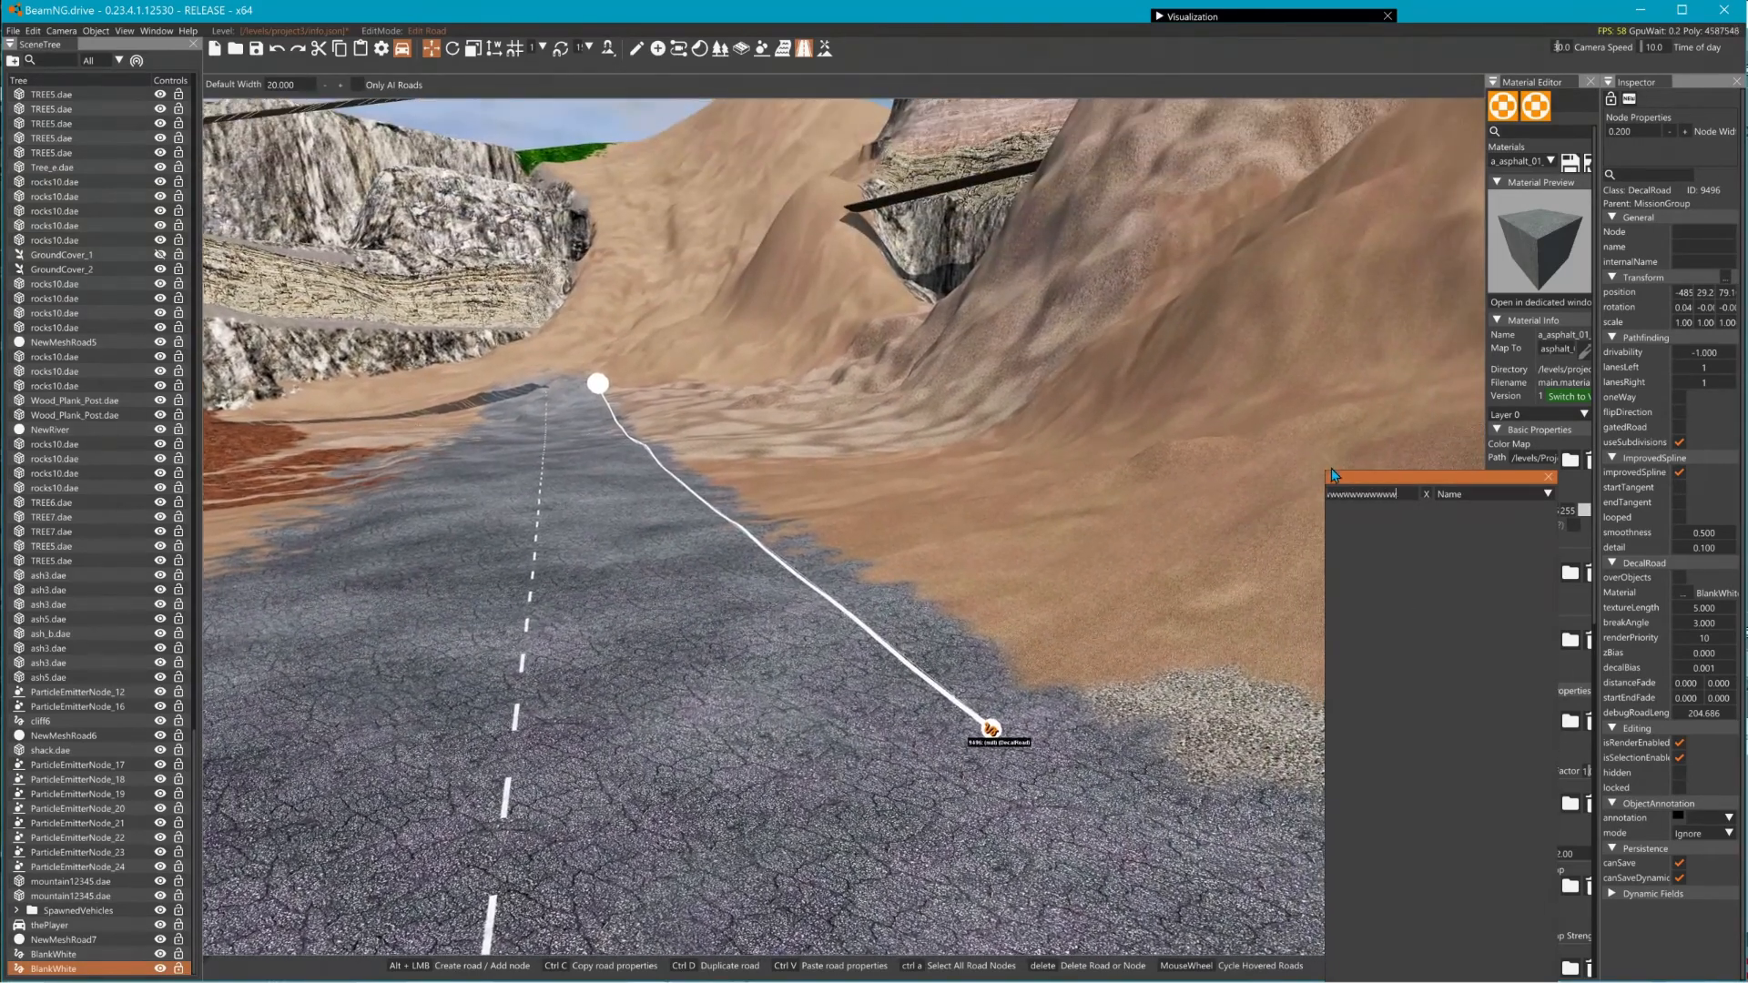
pyautogui.click(1545, 479)
# - Examine the right edge decal road and the surrounding terrain from several angles, keeping that decal road selected
pyautogui.moveTo(1294, 509); pyautogui.dragTo(1295, 509, button='right')
pyautogui.press('w')
pyautogui.press('s')
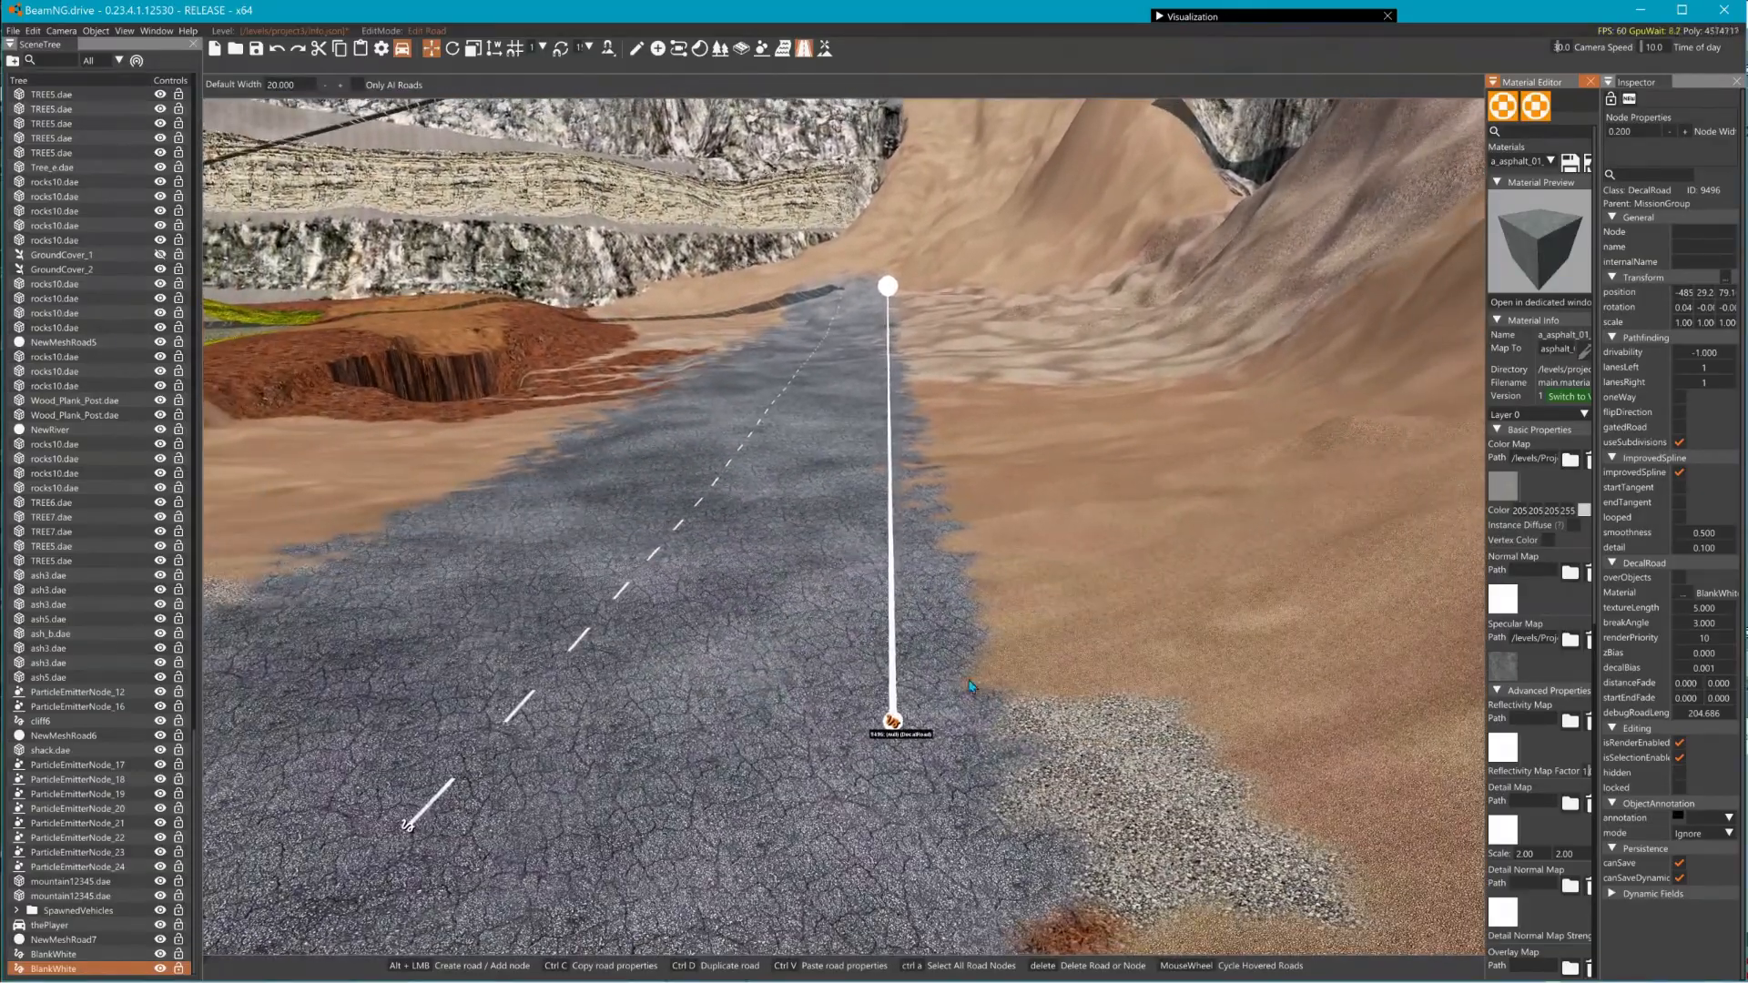
pyautogui.click(898, 690)
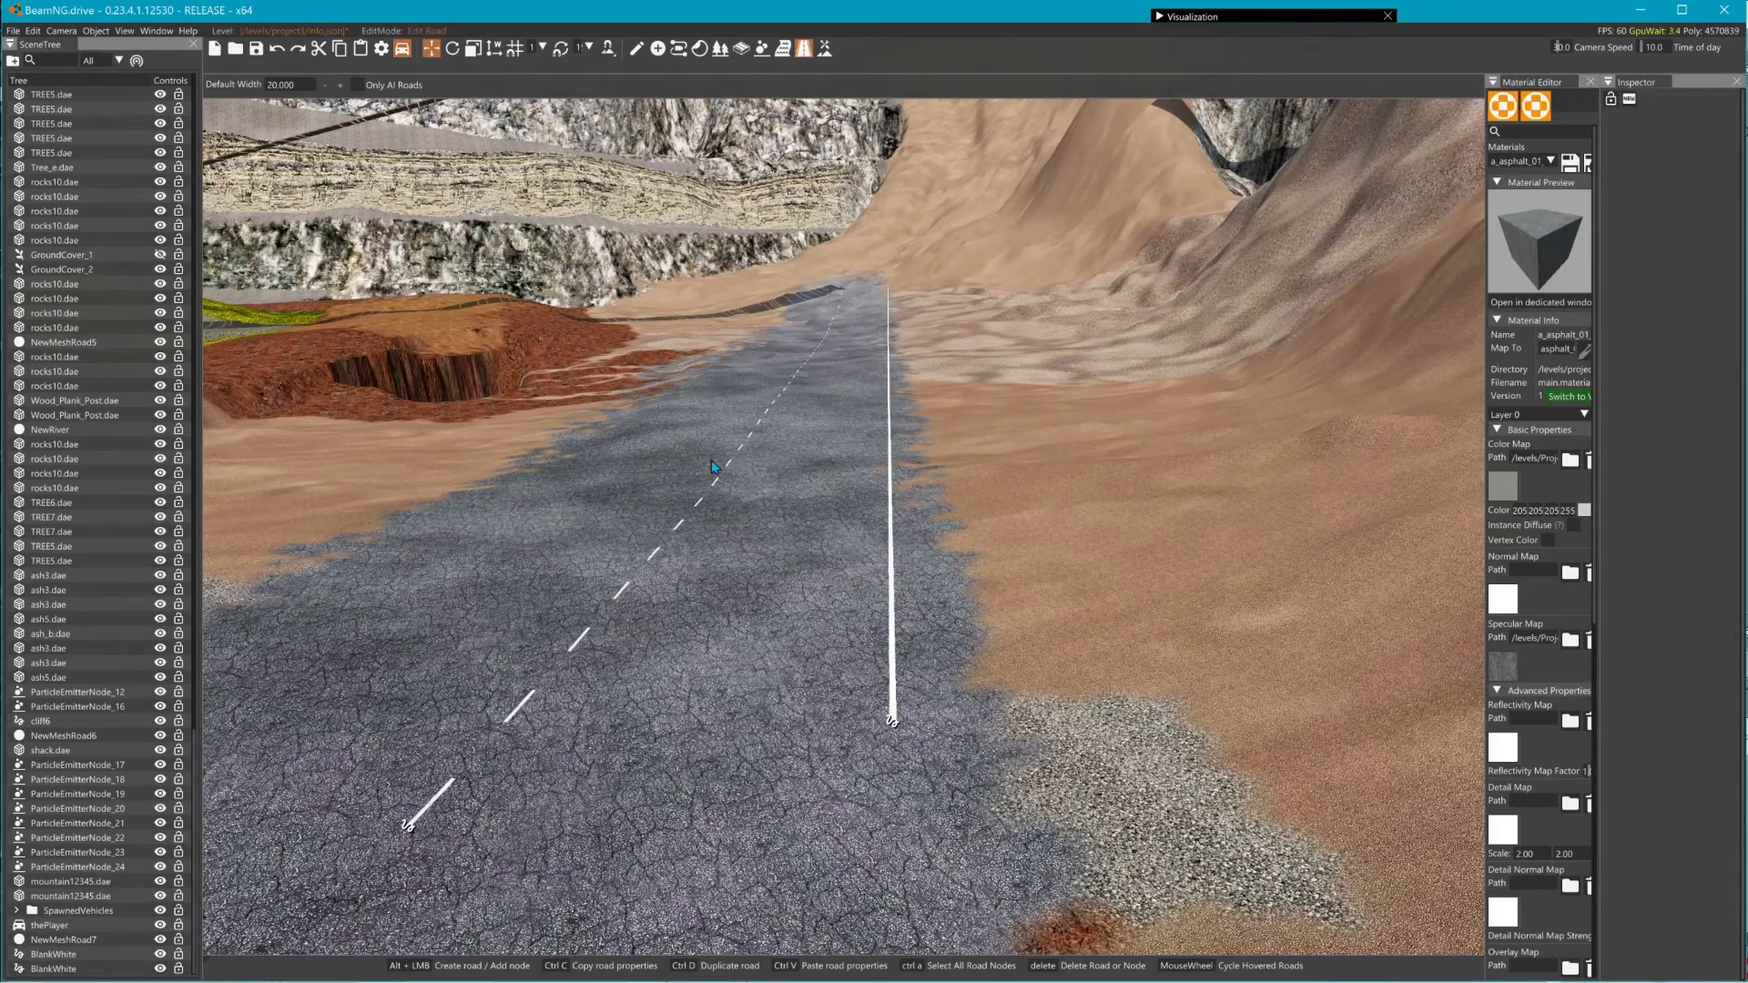
pyautogui.moveTo(691, 455); pyautogui.dragTo(1062, 455, button='right')
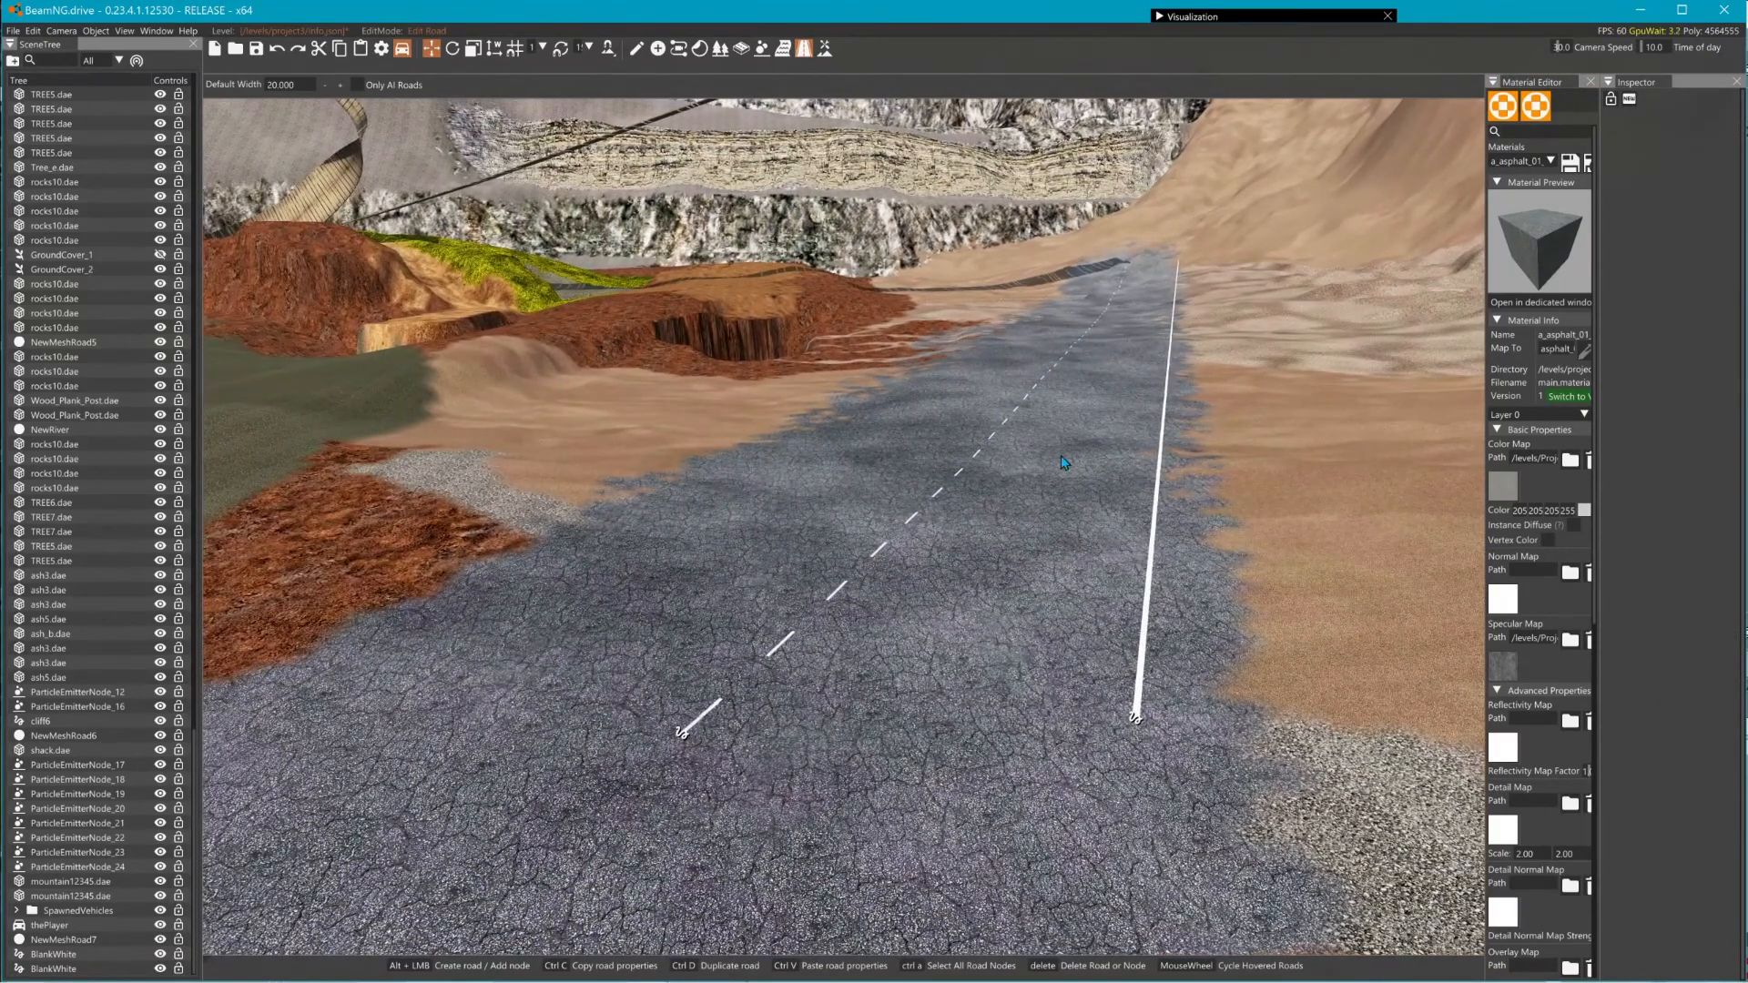
pyautogui.click(1158, 500)
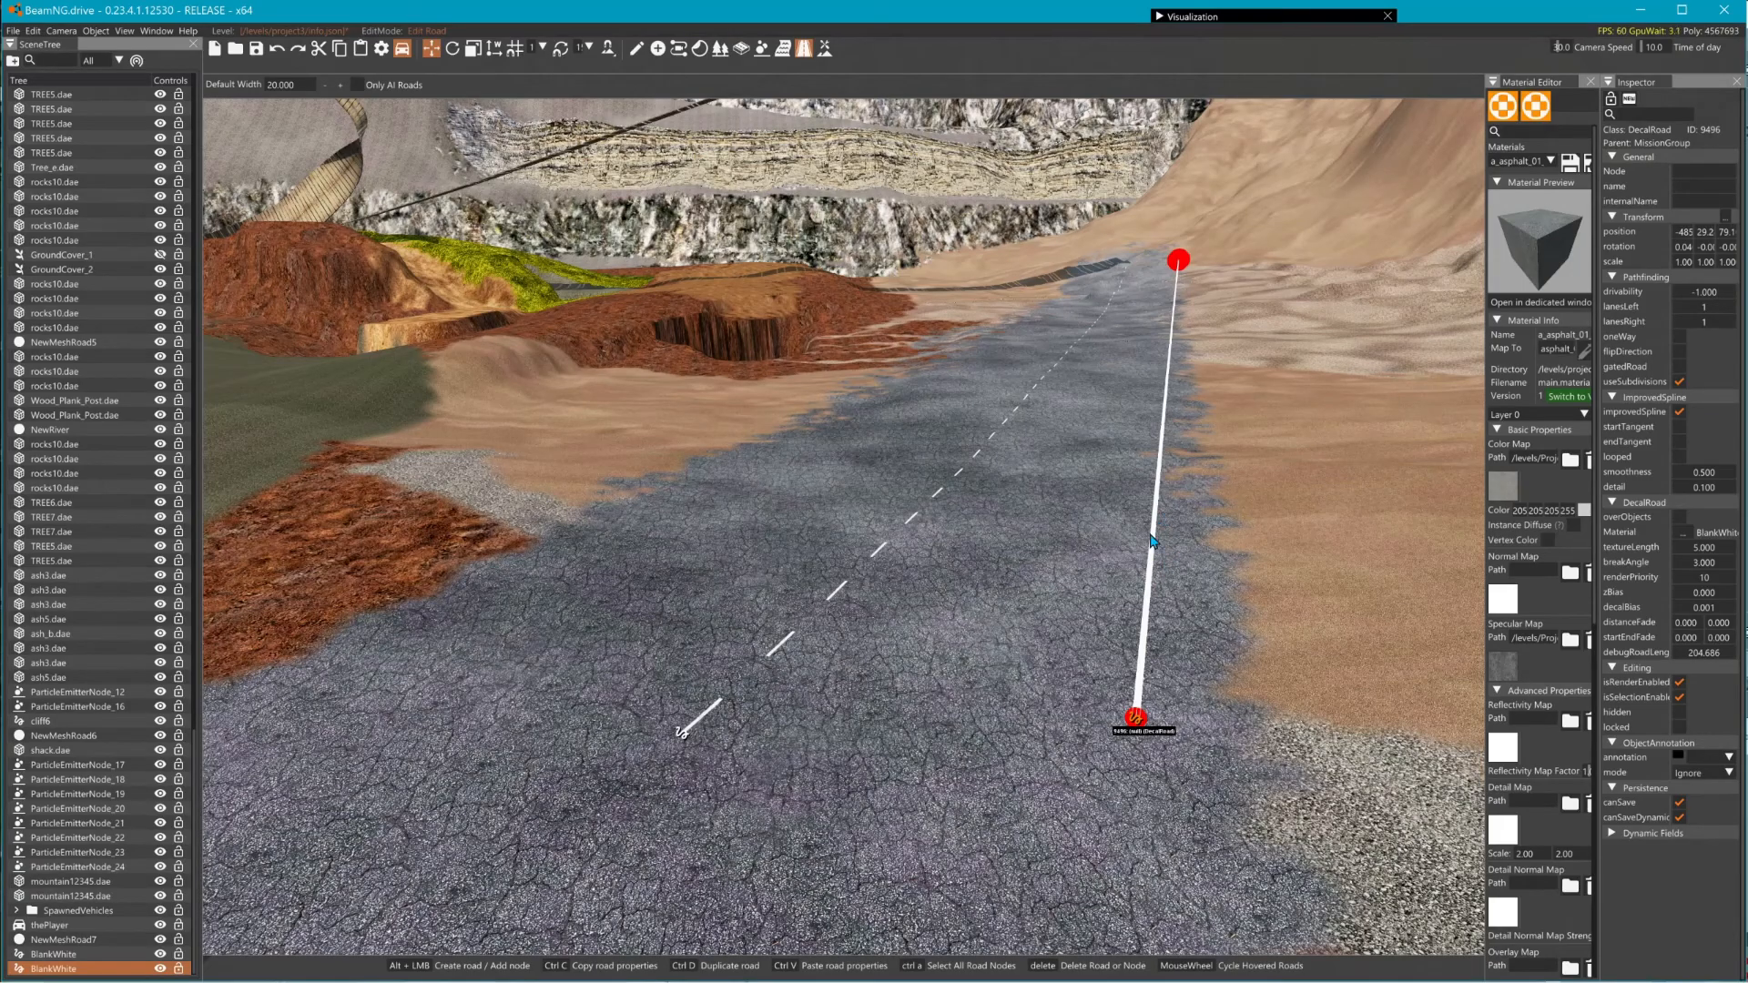
pyautogui.moveTo(1154, 503); pyautogui.dragTo(1475, 502, button='right')
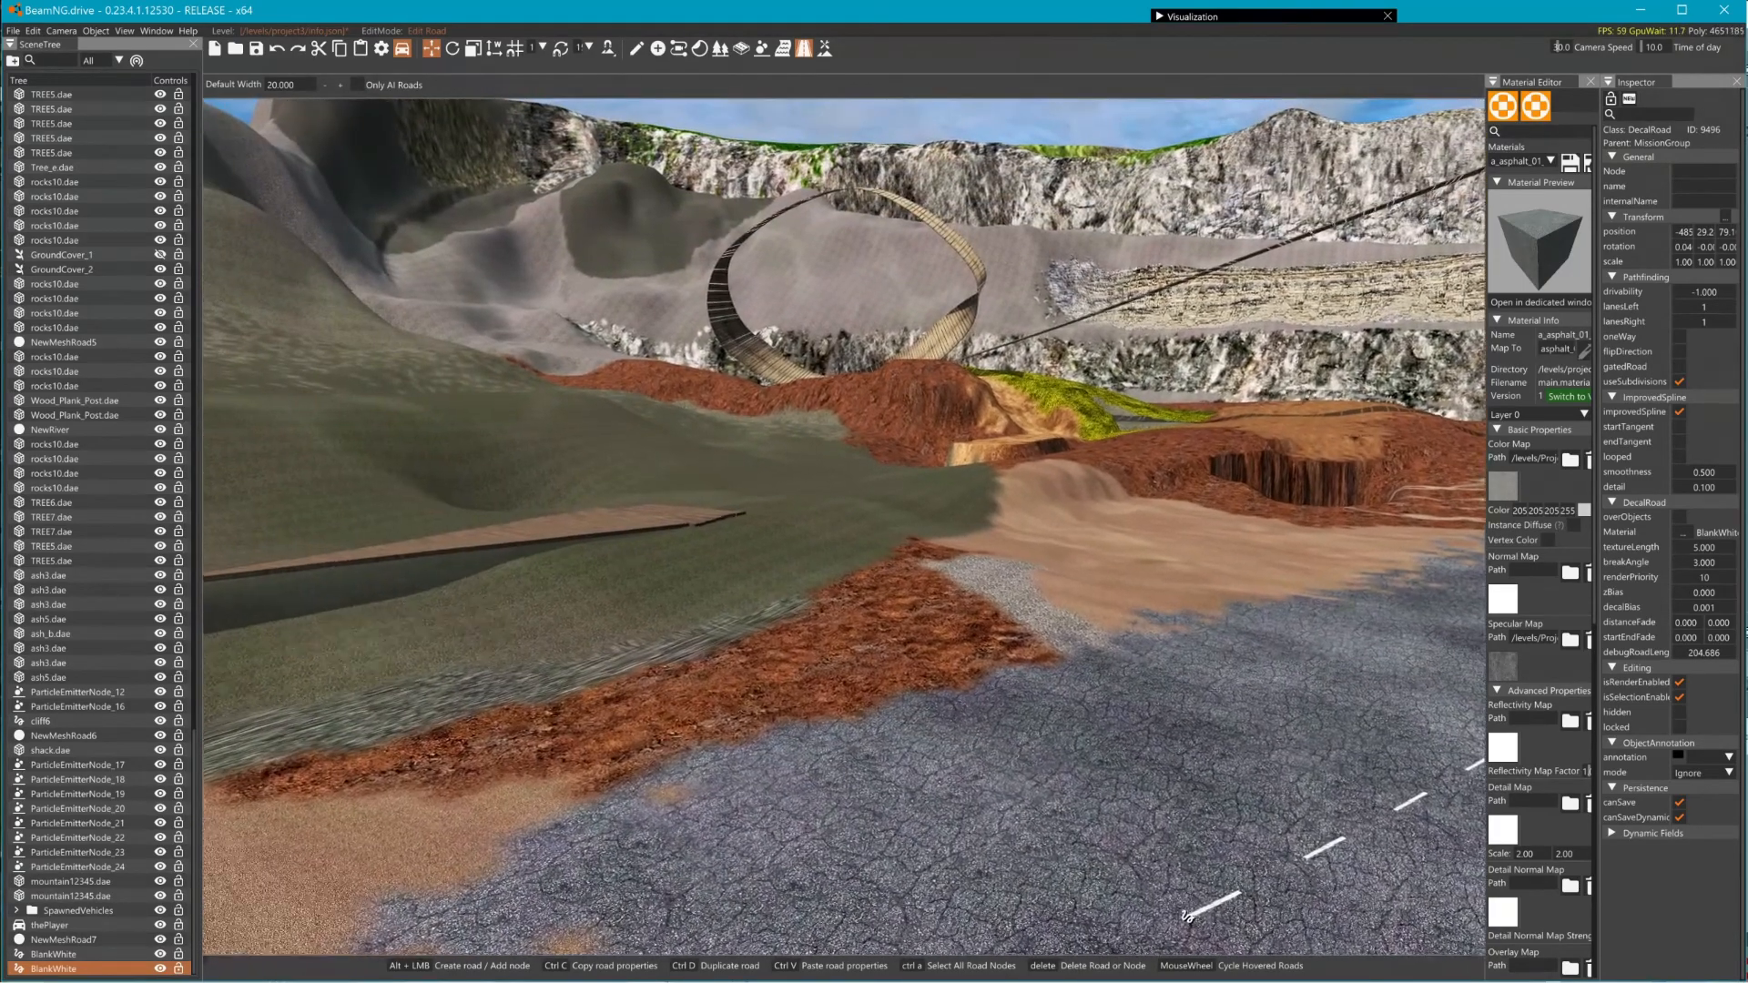
pyautogui.moveTo(837, 503); pyautogui.dragTo(1247, 469, button='right')
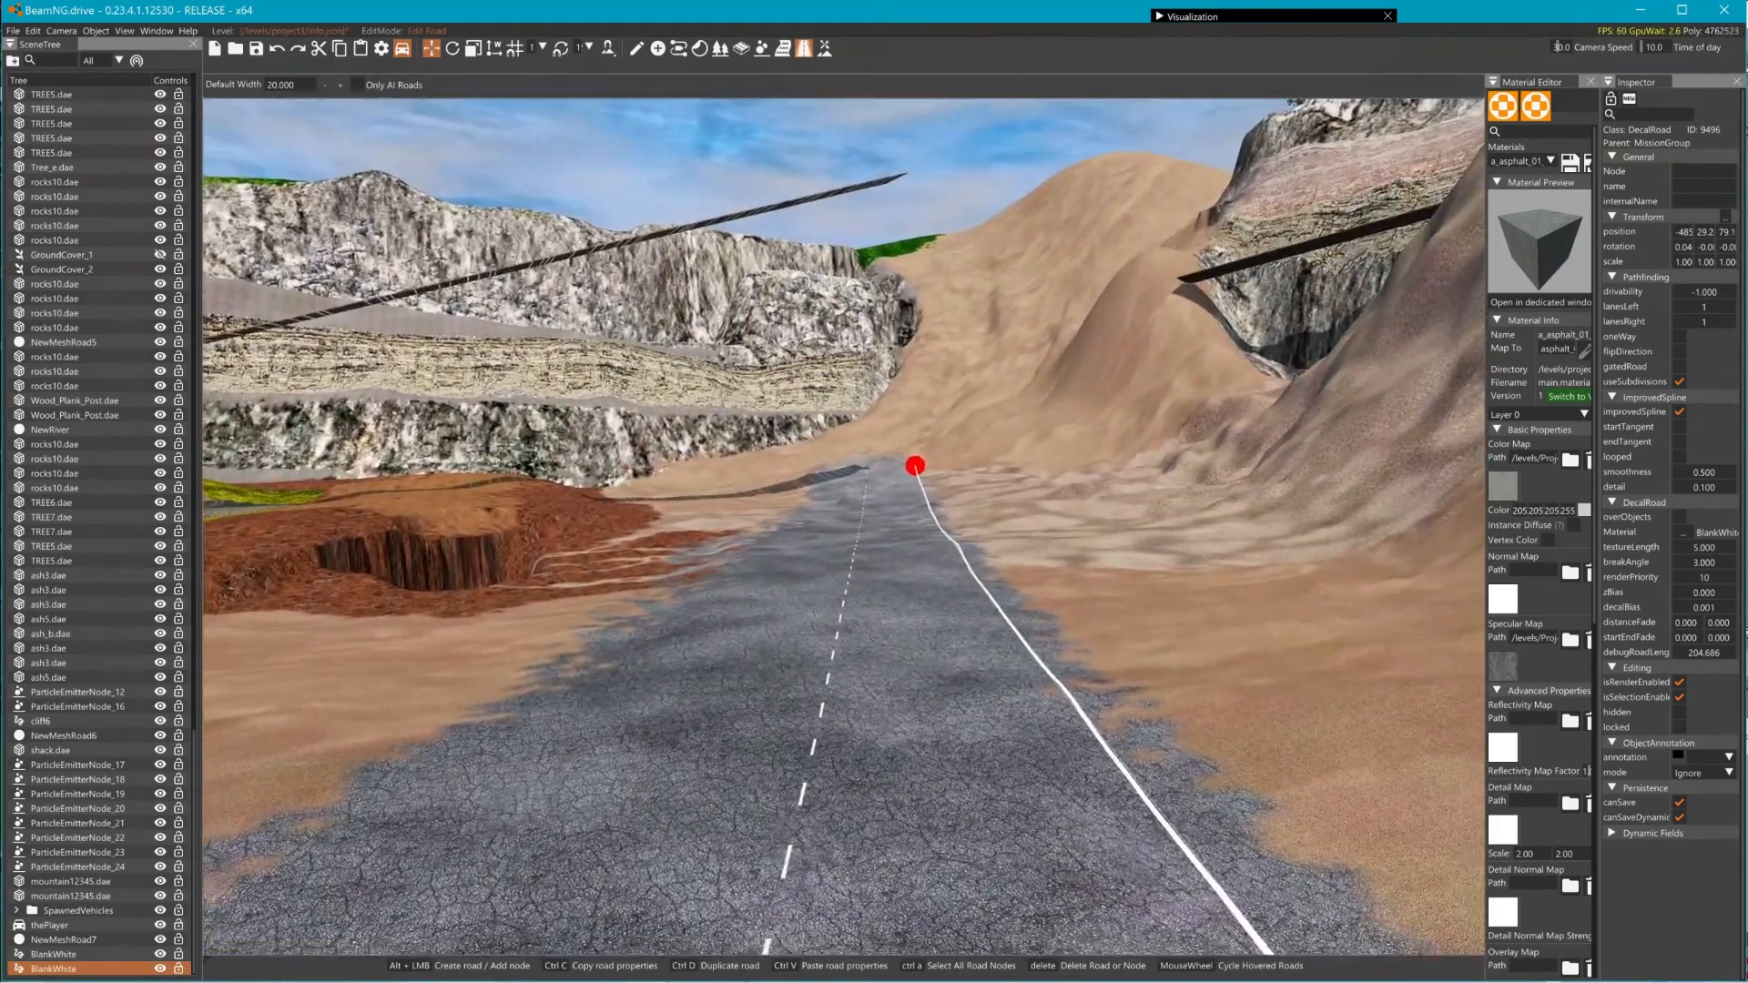
pyautogui.press('s')
pyautogui.moveTo(1134, 455); pyautogui.dragTo(1128, 519, button='right')
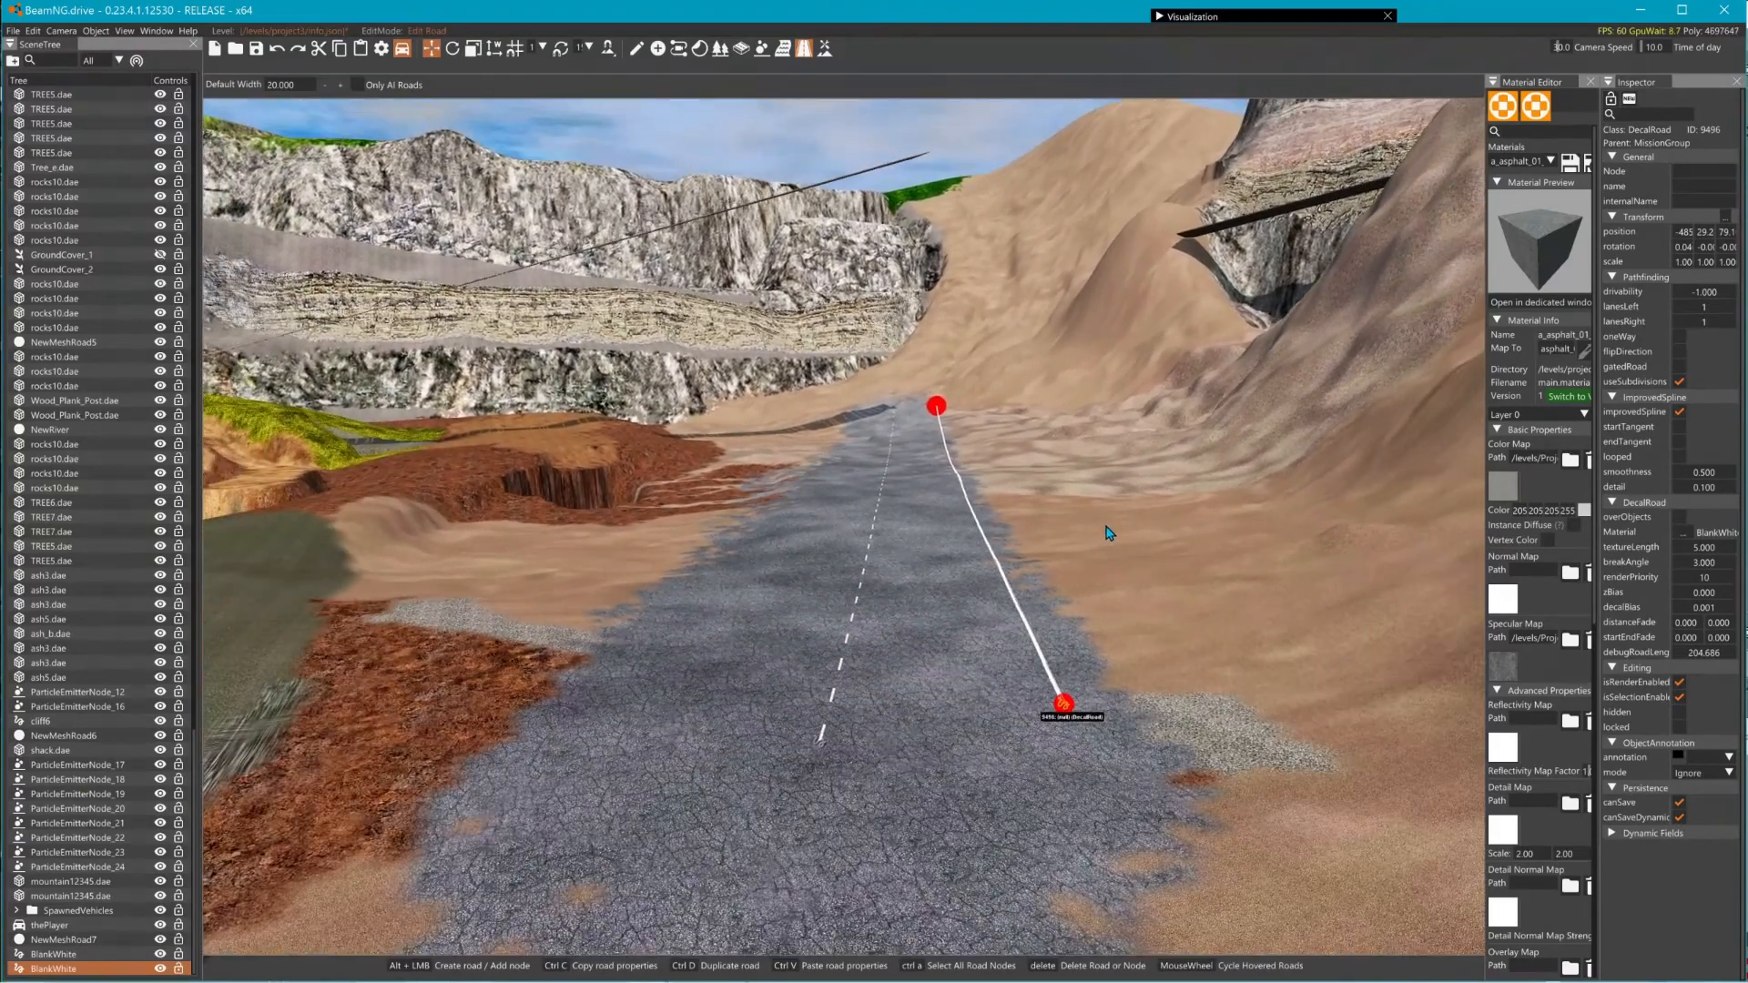
# - Find "grass" materials and assign grasshill to the right edge decal road
pyautogui.click(1061, 701)
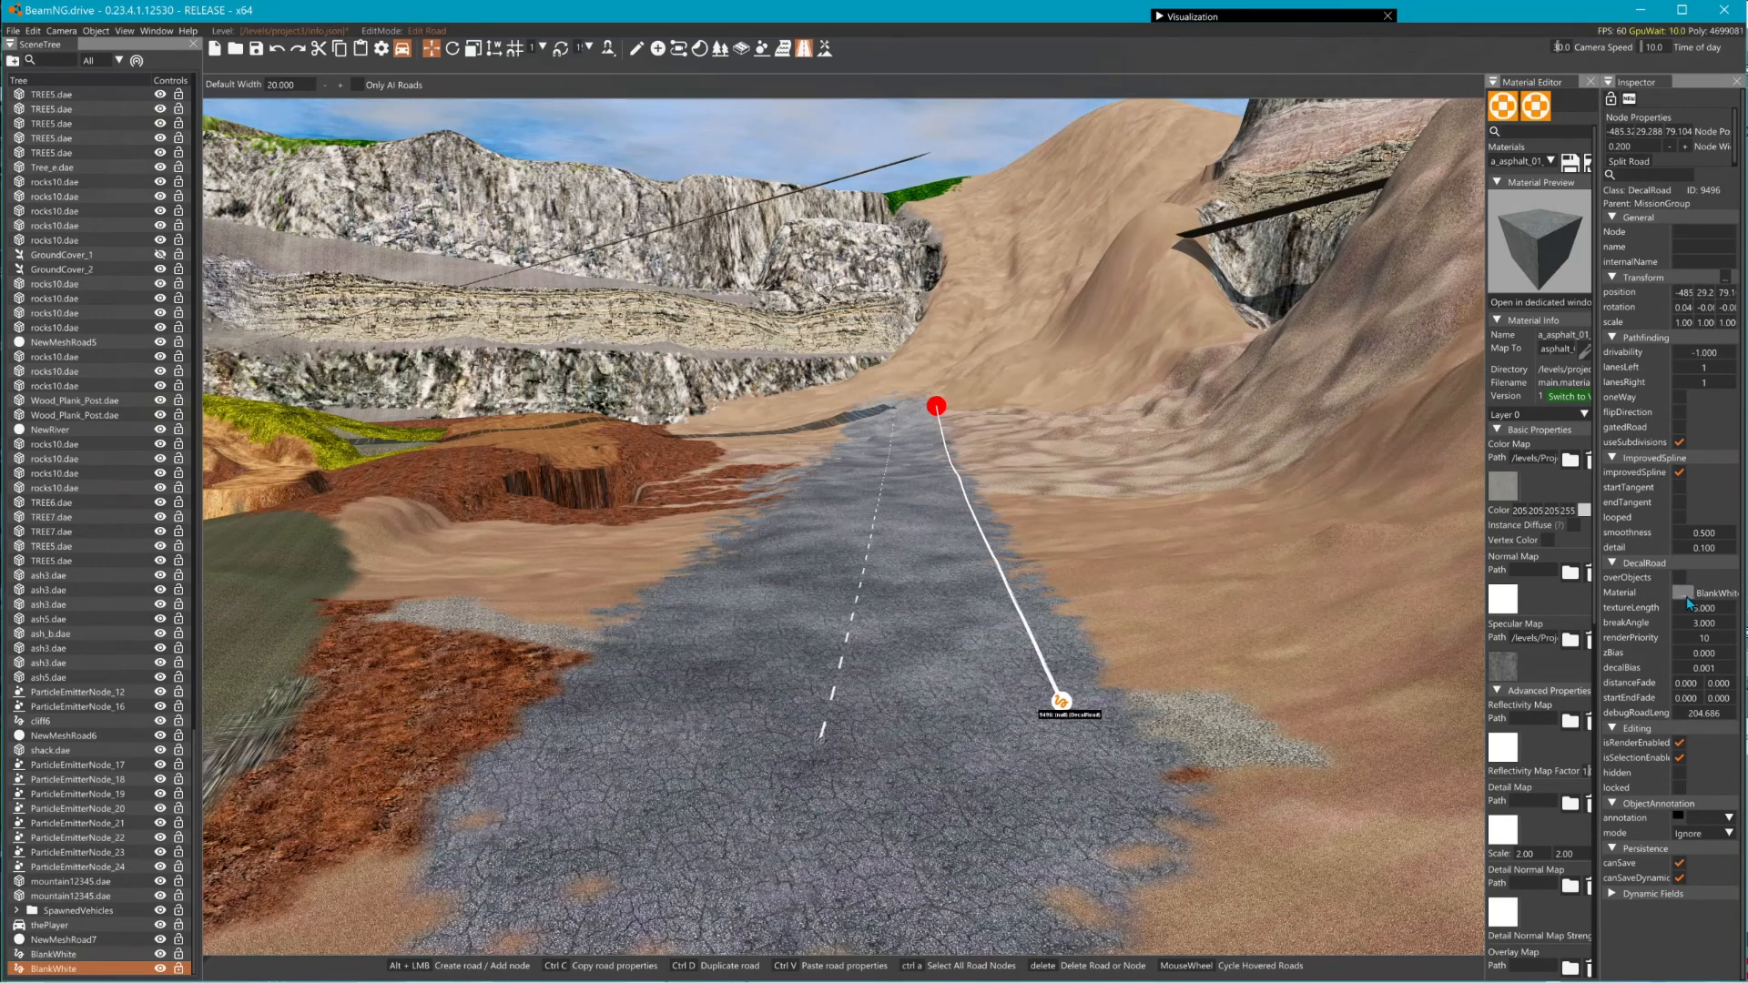
pyautogui.click(1684, 594)
pyautogui.moveTo(1223, 547); pyautogui.dragTo(1202, 571)
pyautogui.click(1285, 562)
pyautogui.write('grass')
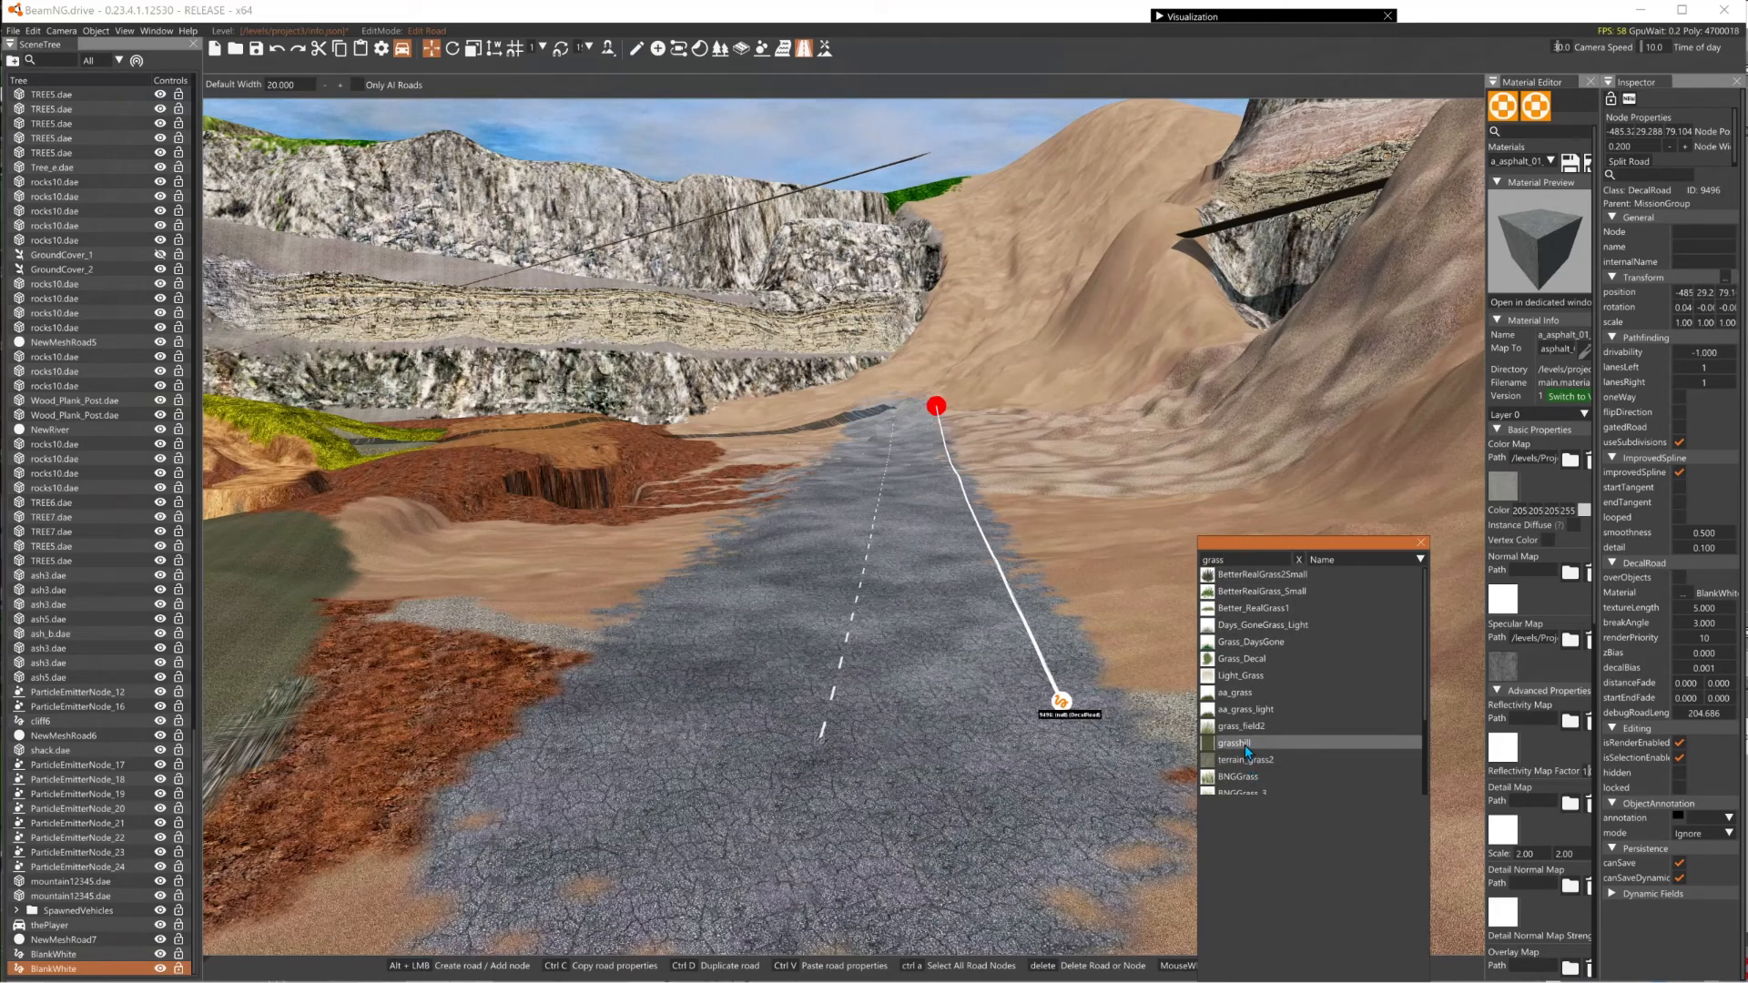
pyautogui.click(1244, 745)
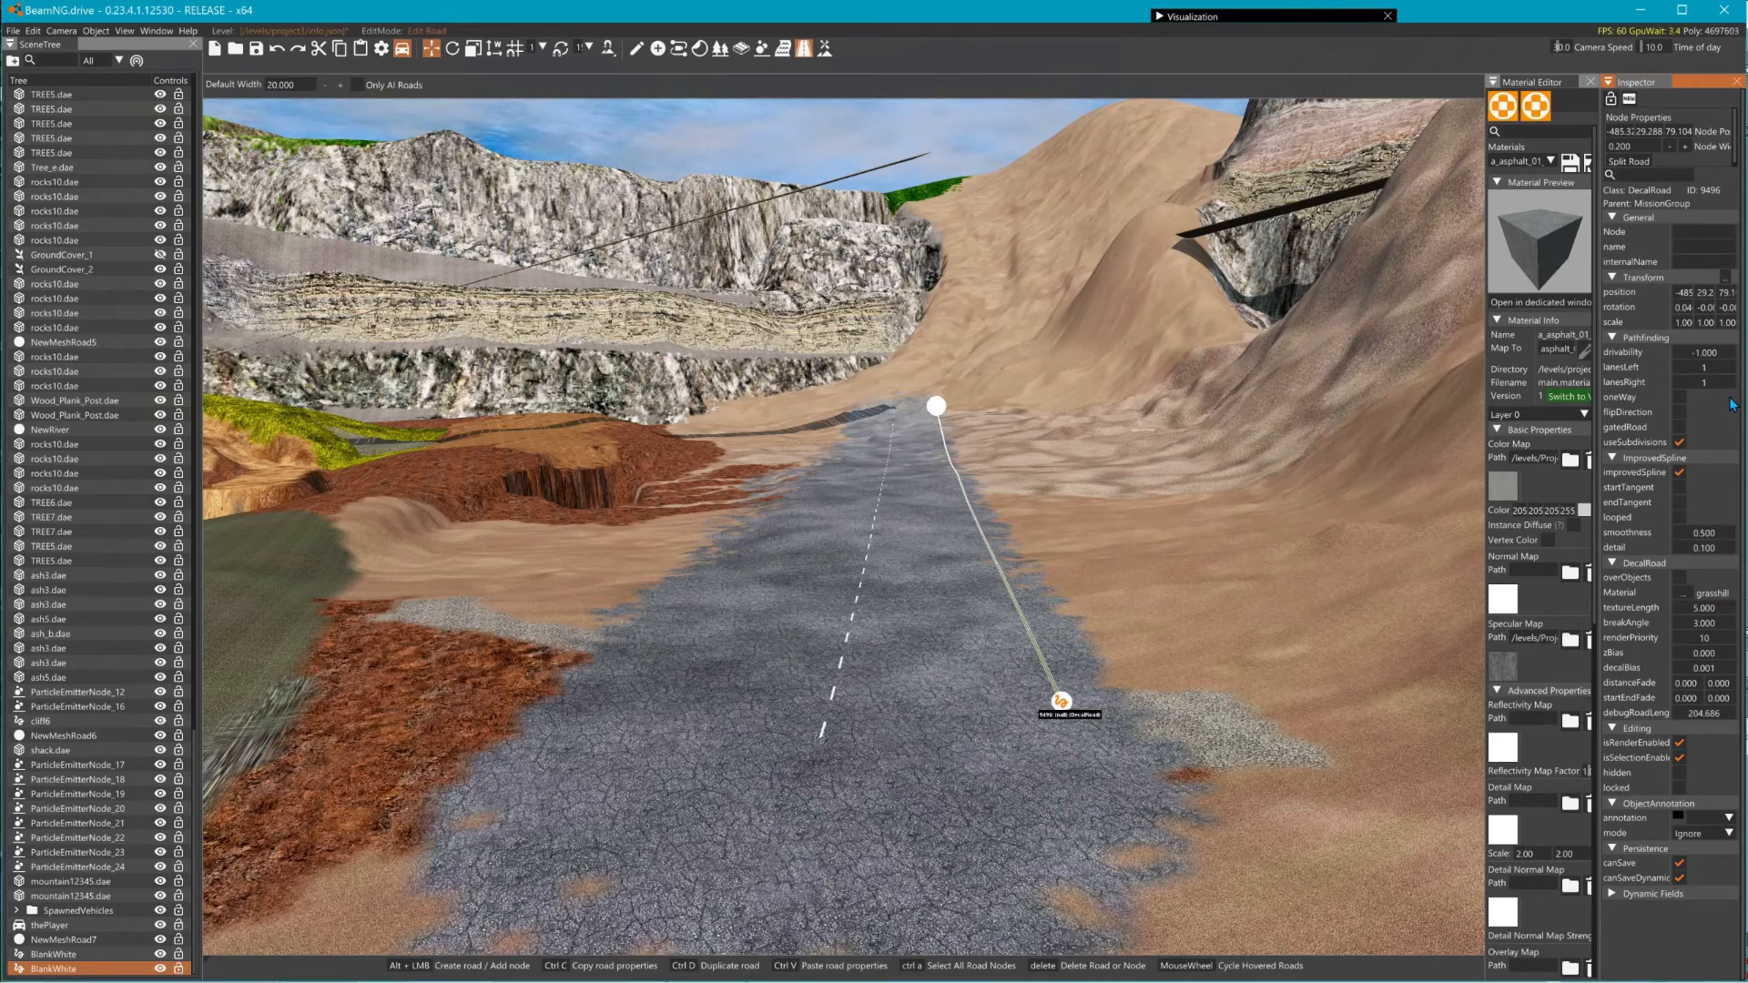
# - Set the grass decal road's node width to 25 and its texture length to 25
pyautogui.click(1650, 147)
pyautogui.write('25')
pyautogui.press('Return')
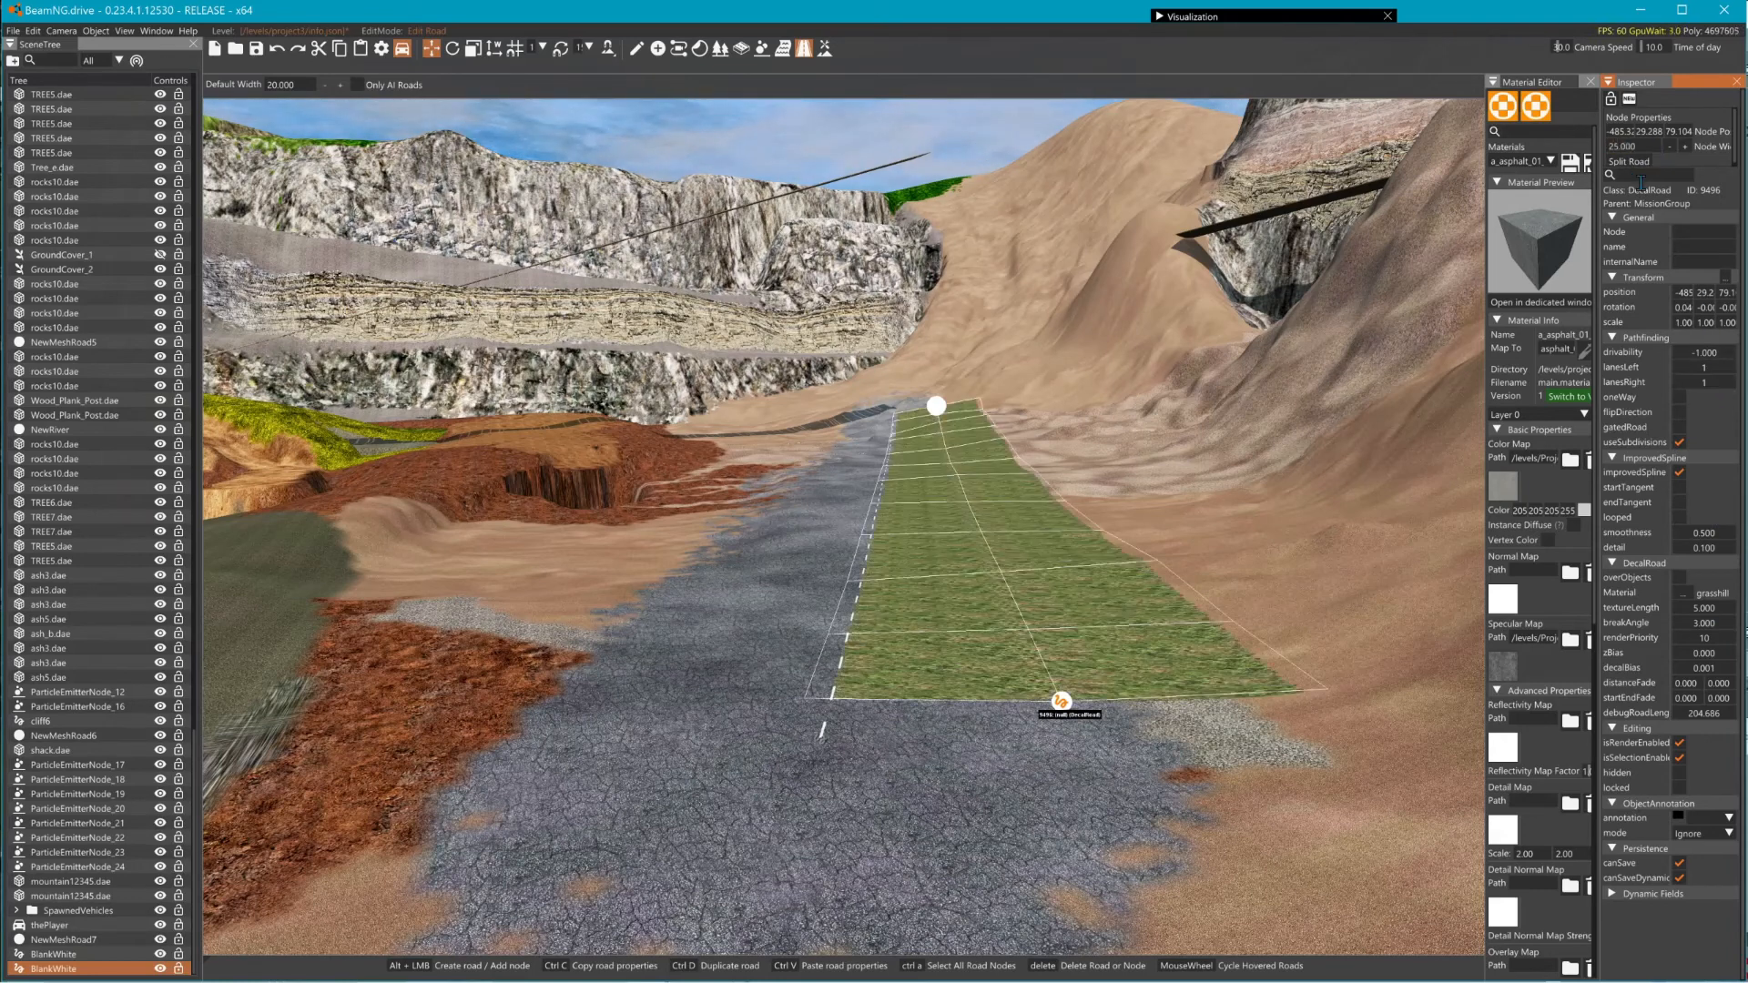
pyautogui.click(1710, 608)
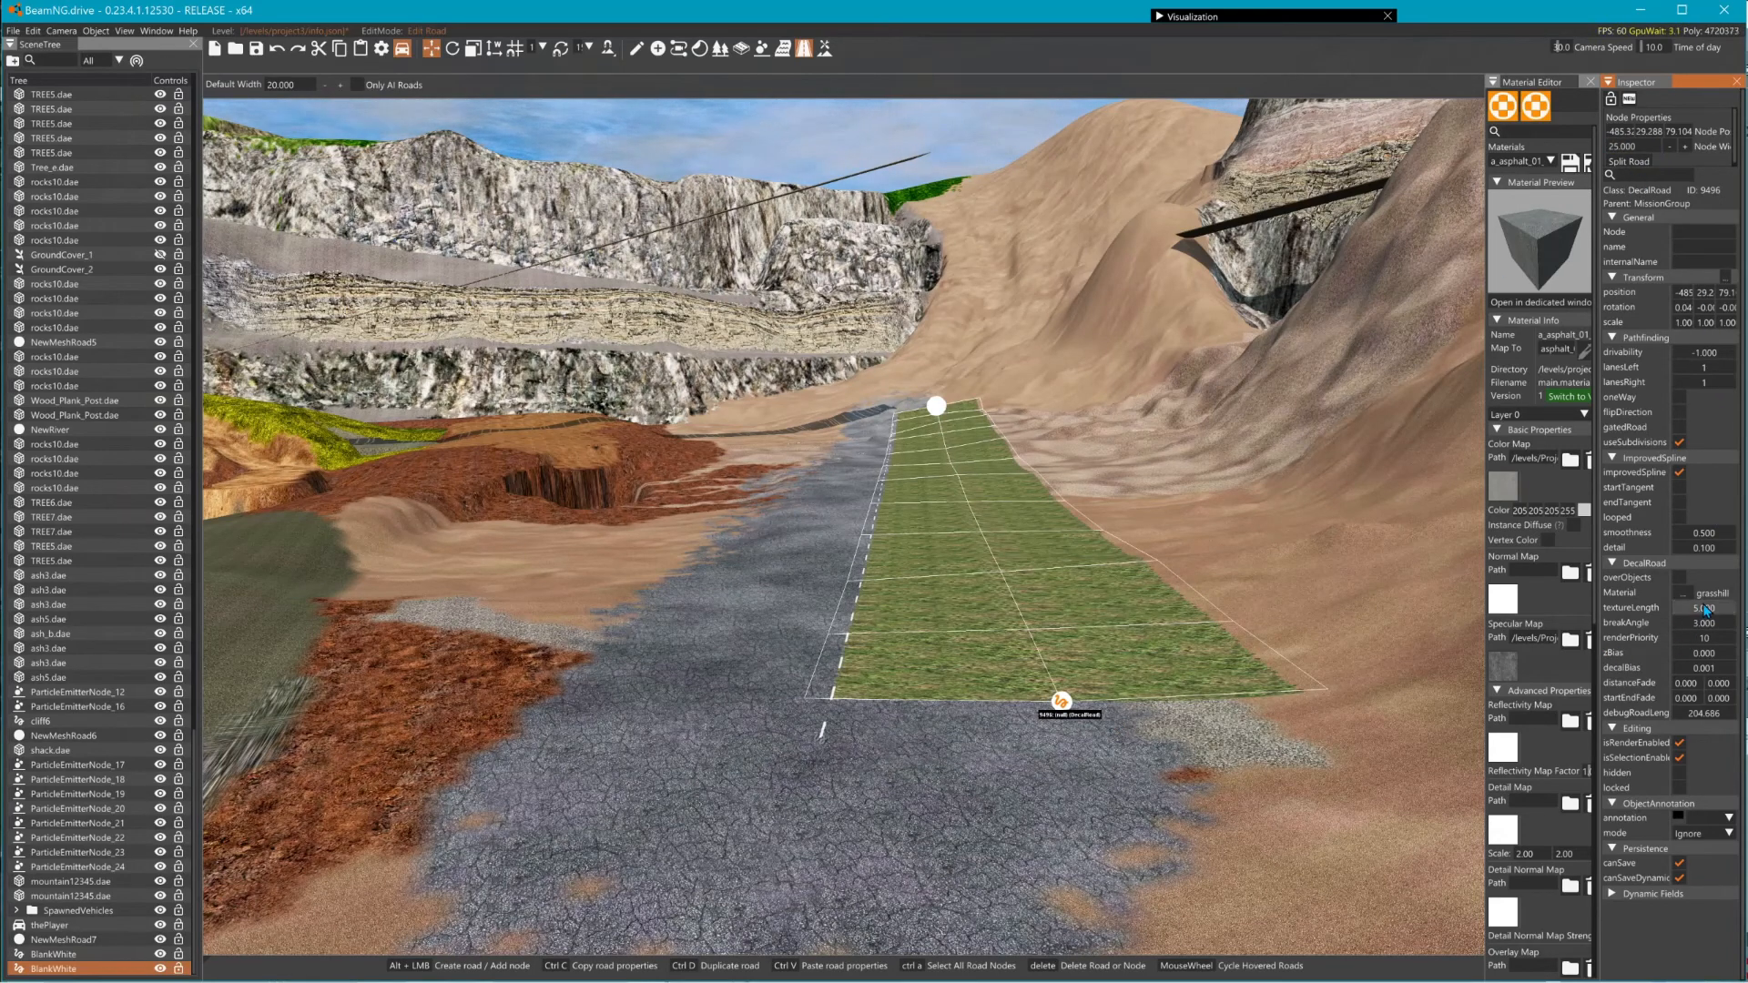
pyautogui.write('25')
pyautogui.press('Return')
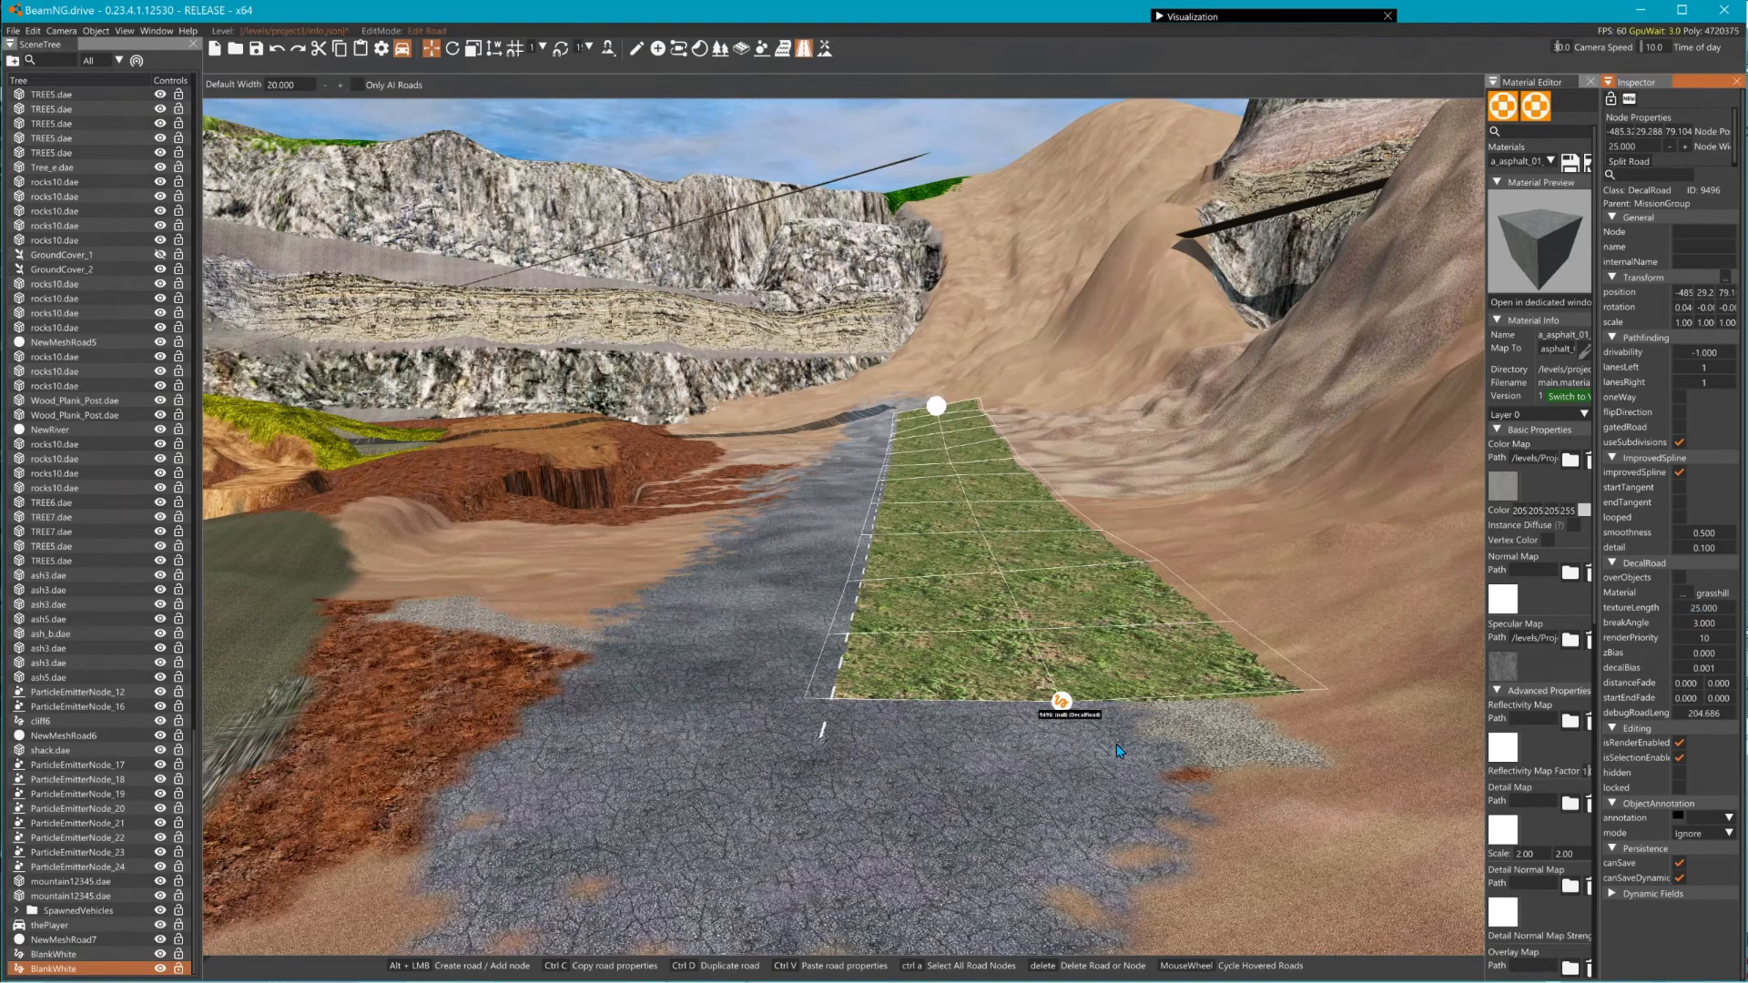
# - Move the near and far nodes of the grass decal road outward so the strip borders the asphalt's right edge
pyautogui.moveTo(1070, 708); pyautogui.dragTo(1420, 769)
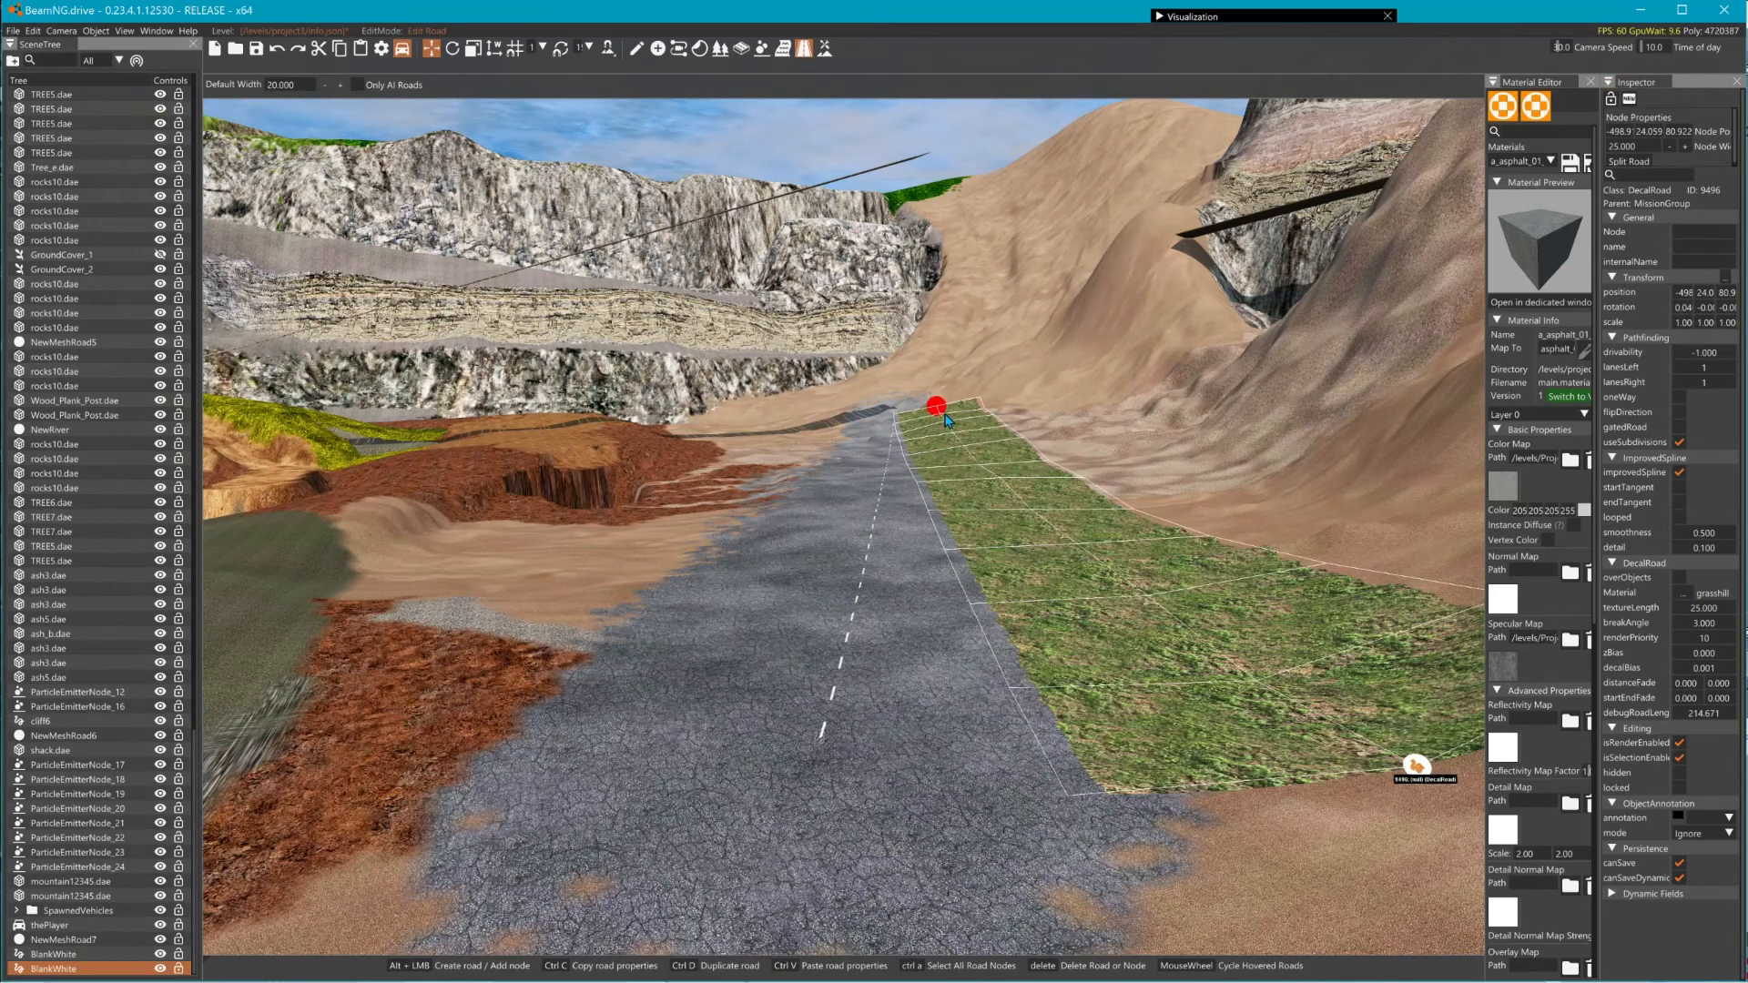
pyautogui.moveTo(955, 401); pyautogui.dragTo(1008, 392)
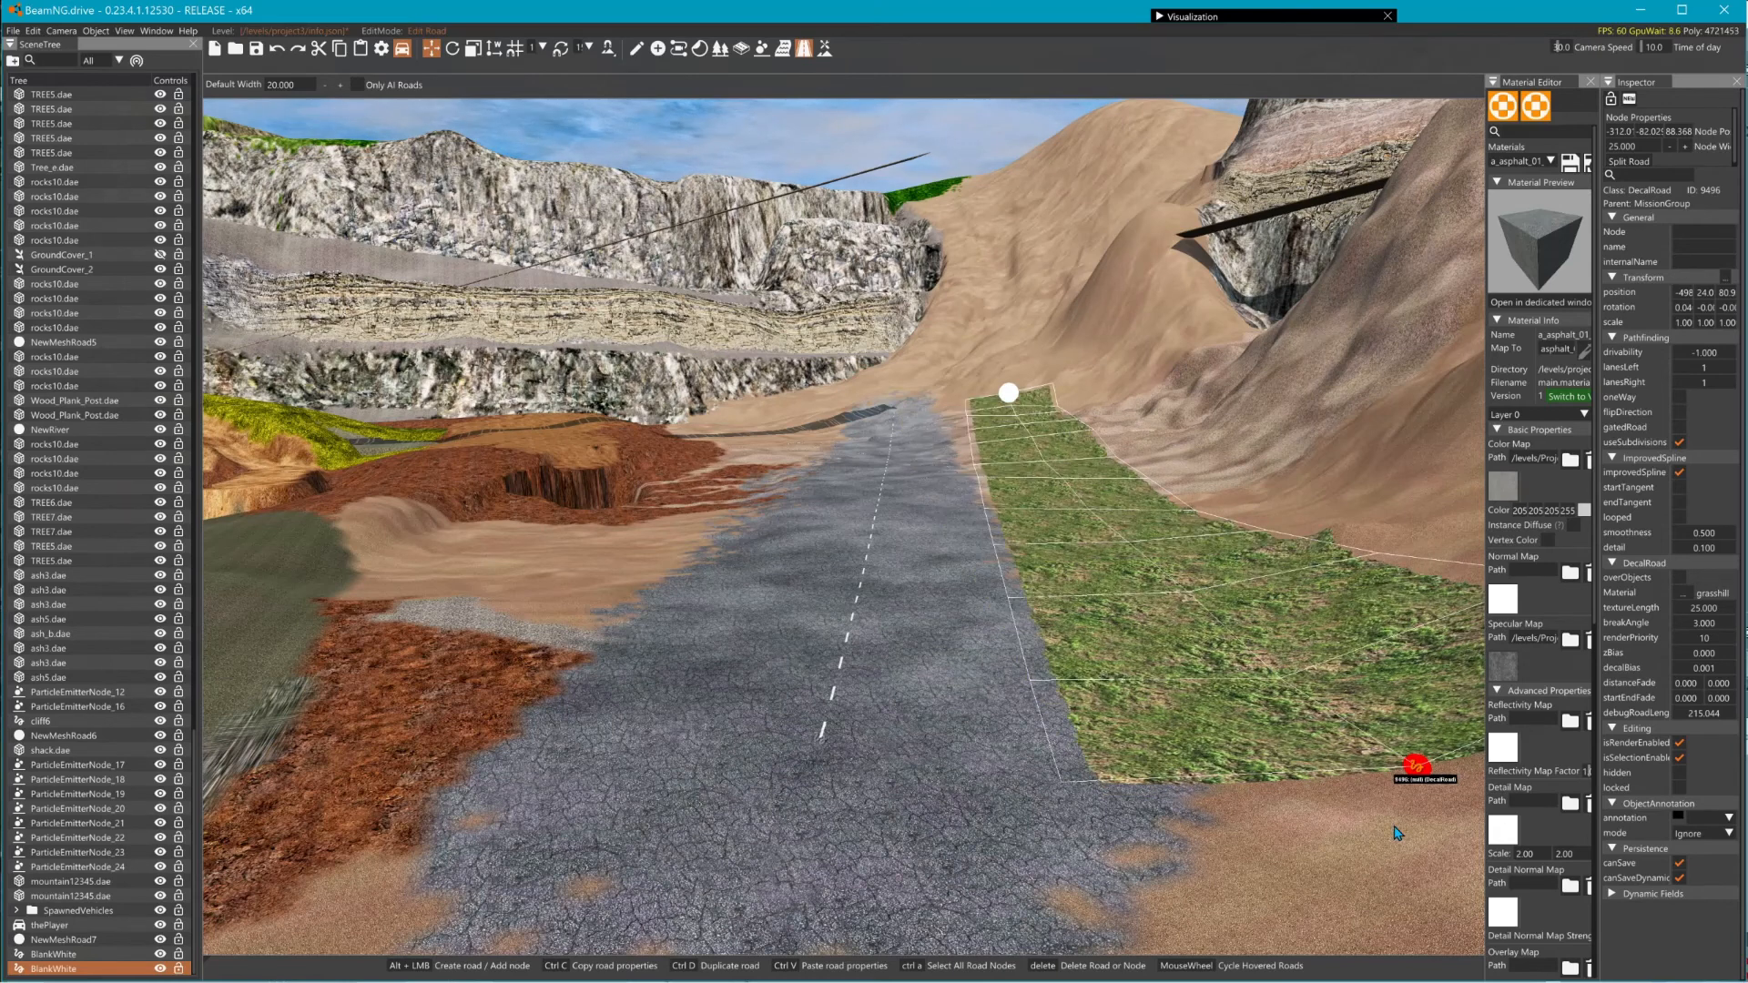
pyautogui.moveTo(1417, 769); pyautogui.dragTo(1467, 762)
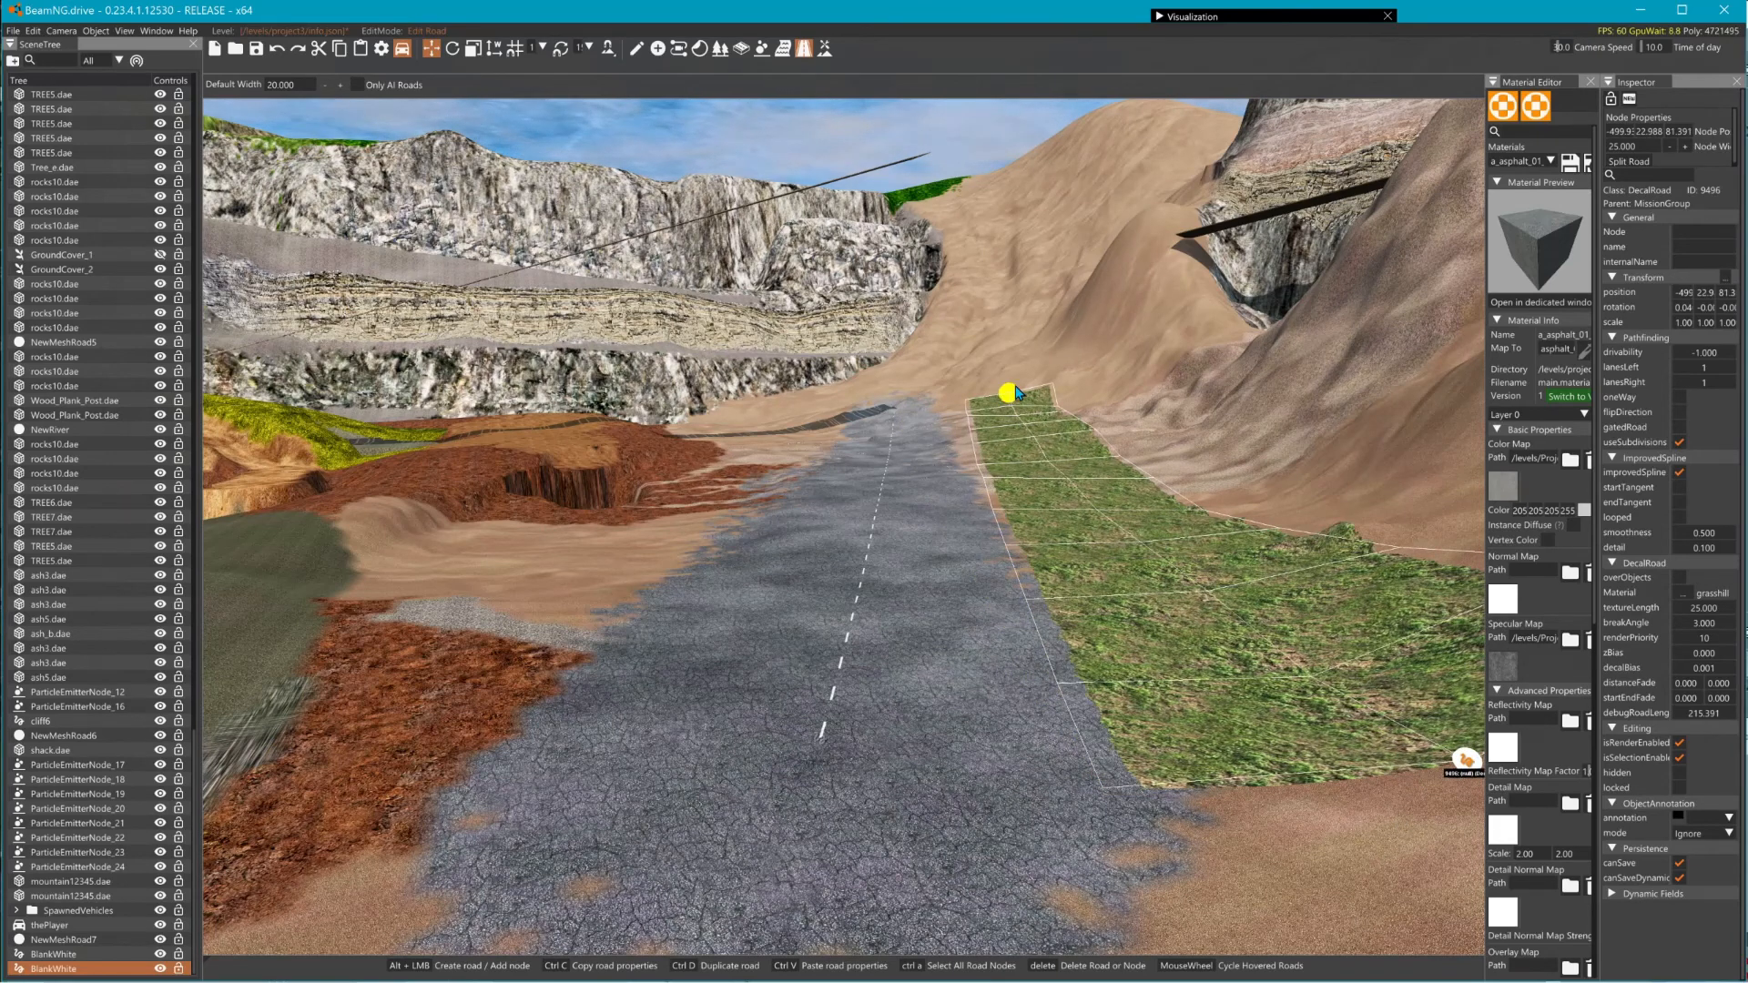
pyautogui.moveTo(1008, 392); pyautogui.dragTo(967, 399)
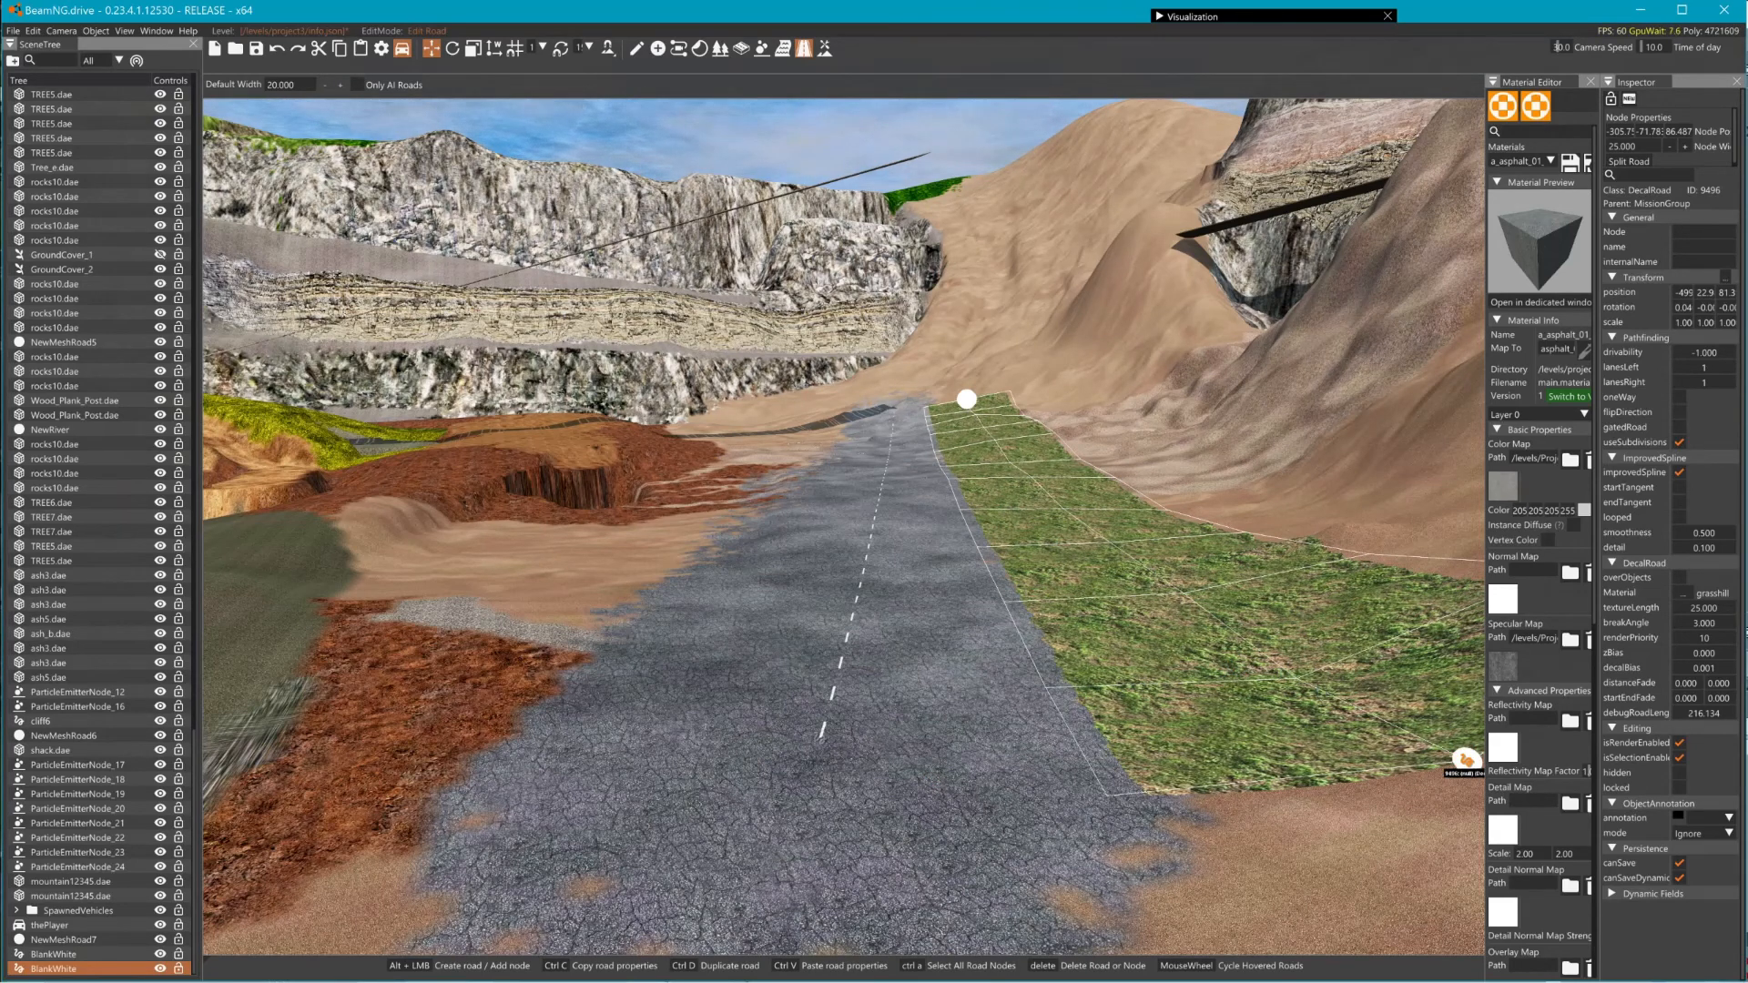
# - Duplicate the right grass decal road and move the copy's far and near nodes so it borders the asphalt's left edge
pyautogui.hotkey('ctrl', 'd')
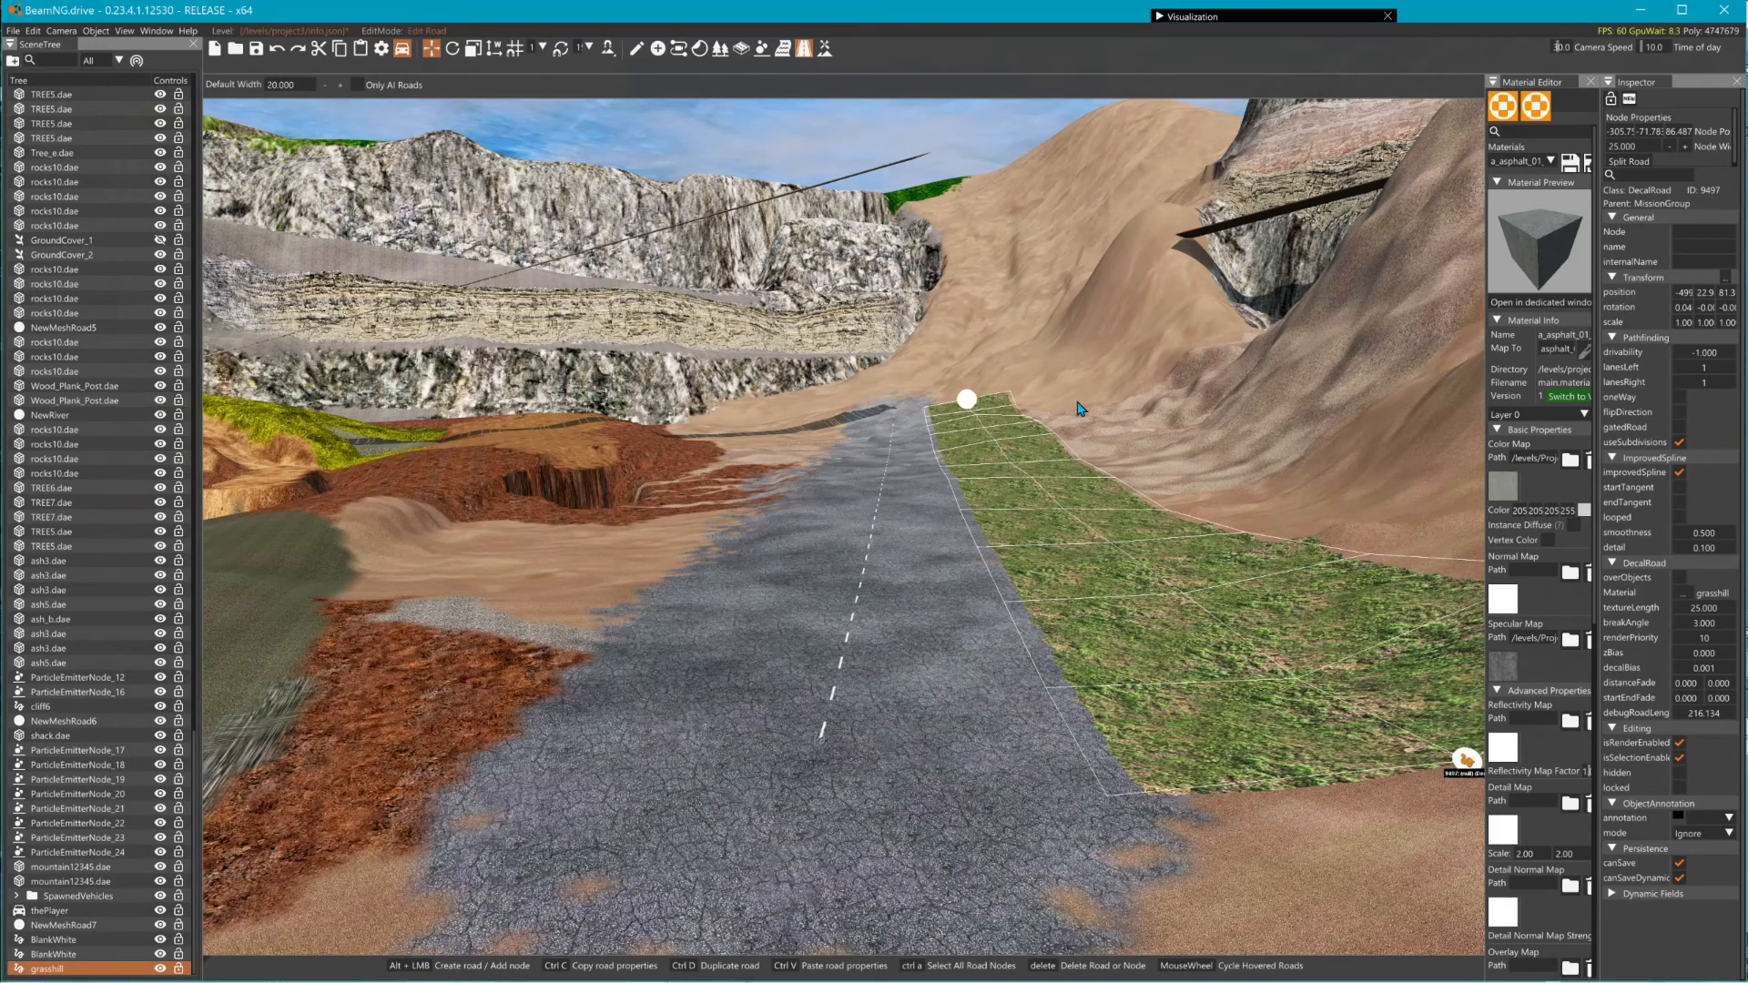
pyautogui.moveTo(967, 401); pyautogui.dragTo(816, 416)
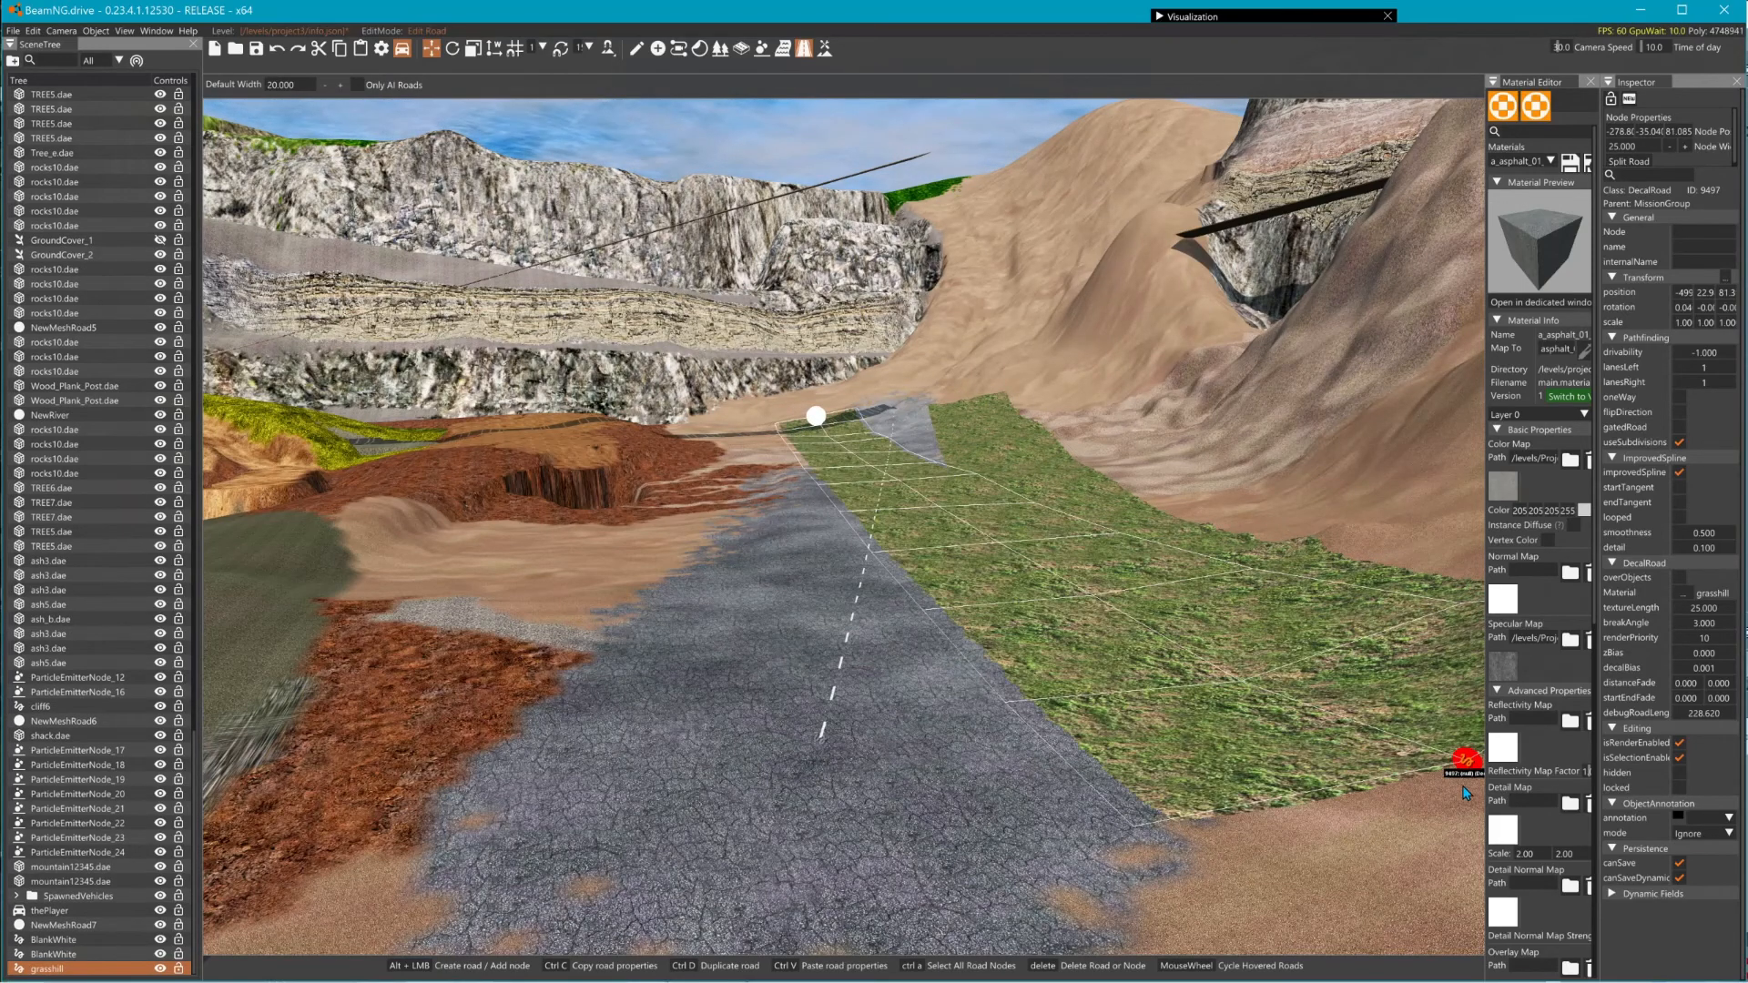
pyautogui.moveTo(1470, 769); pyautogui.dragTo(215, 776)
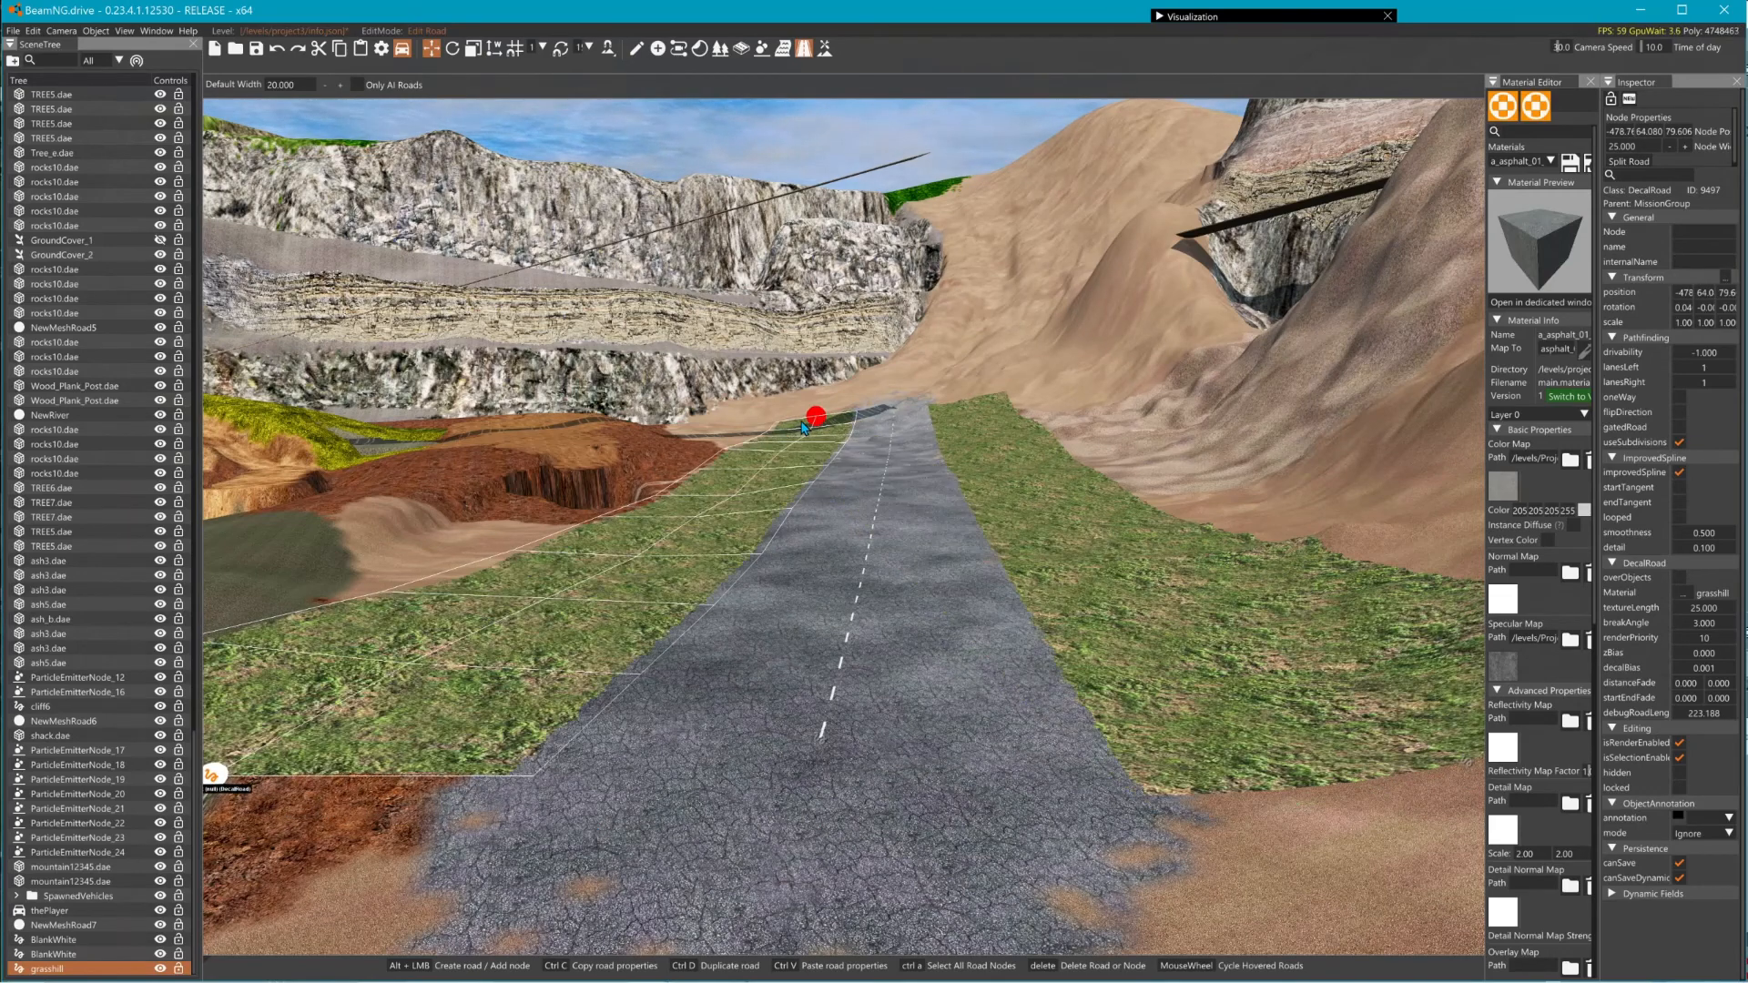
pyautogui.moveTo(817, 419)
pyautogui.mouseDown()
pyautogui.moveTo(786, 423)
pyautogui.moveTo(815, 422)
pyautogui.mouseUp()
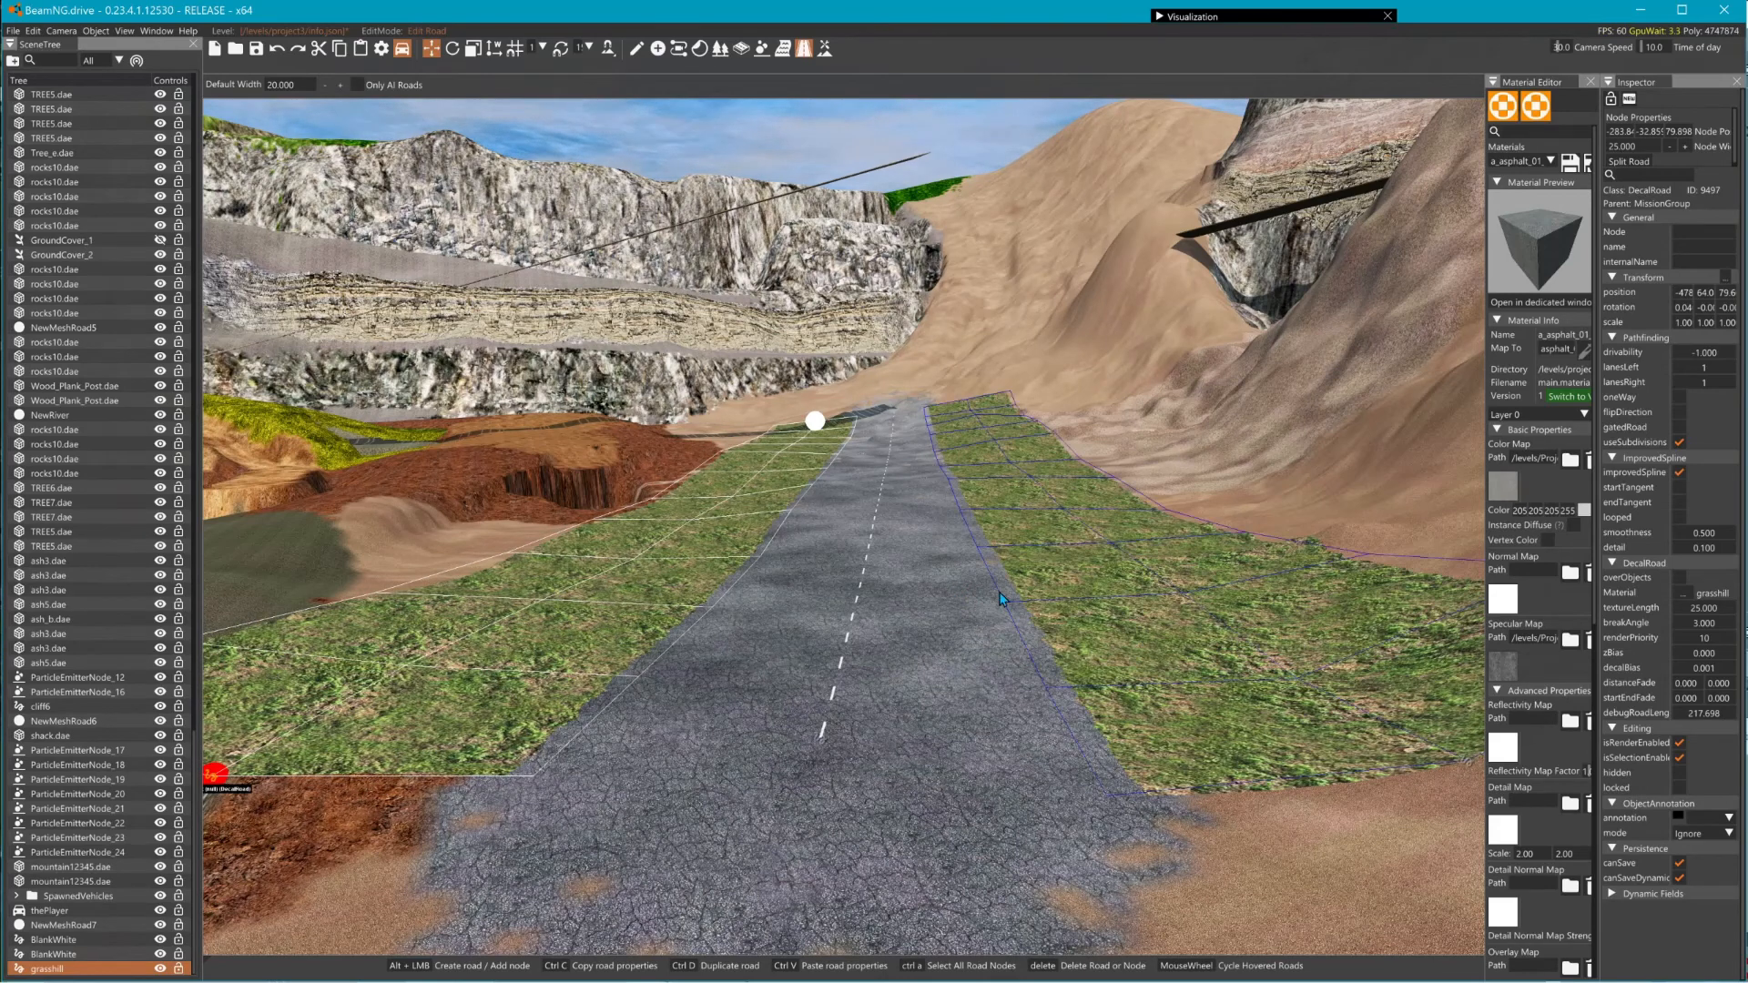
pyautogui.click(1110, 289)
# - Create a new two-node decal road down the middle of the asphalt, from its near end to its far end
pyautogui.click(824, 50)
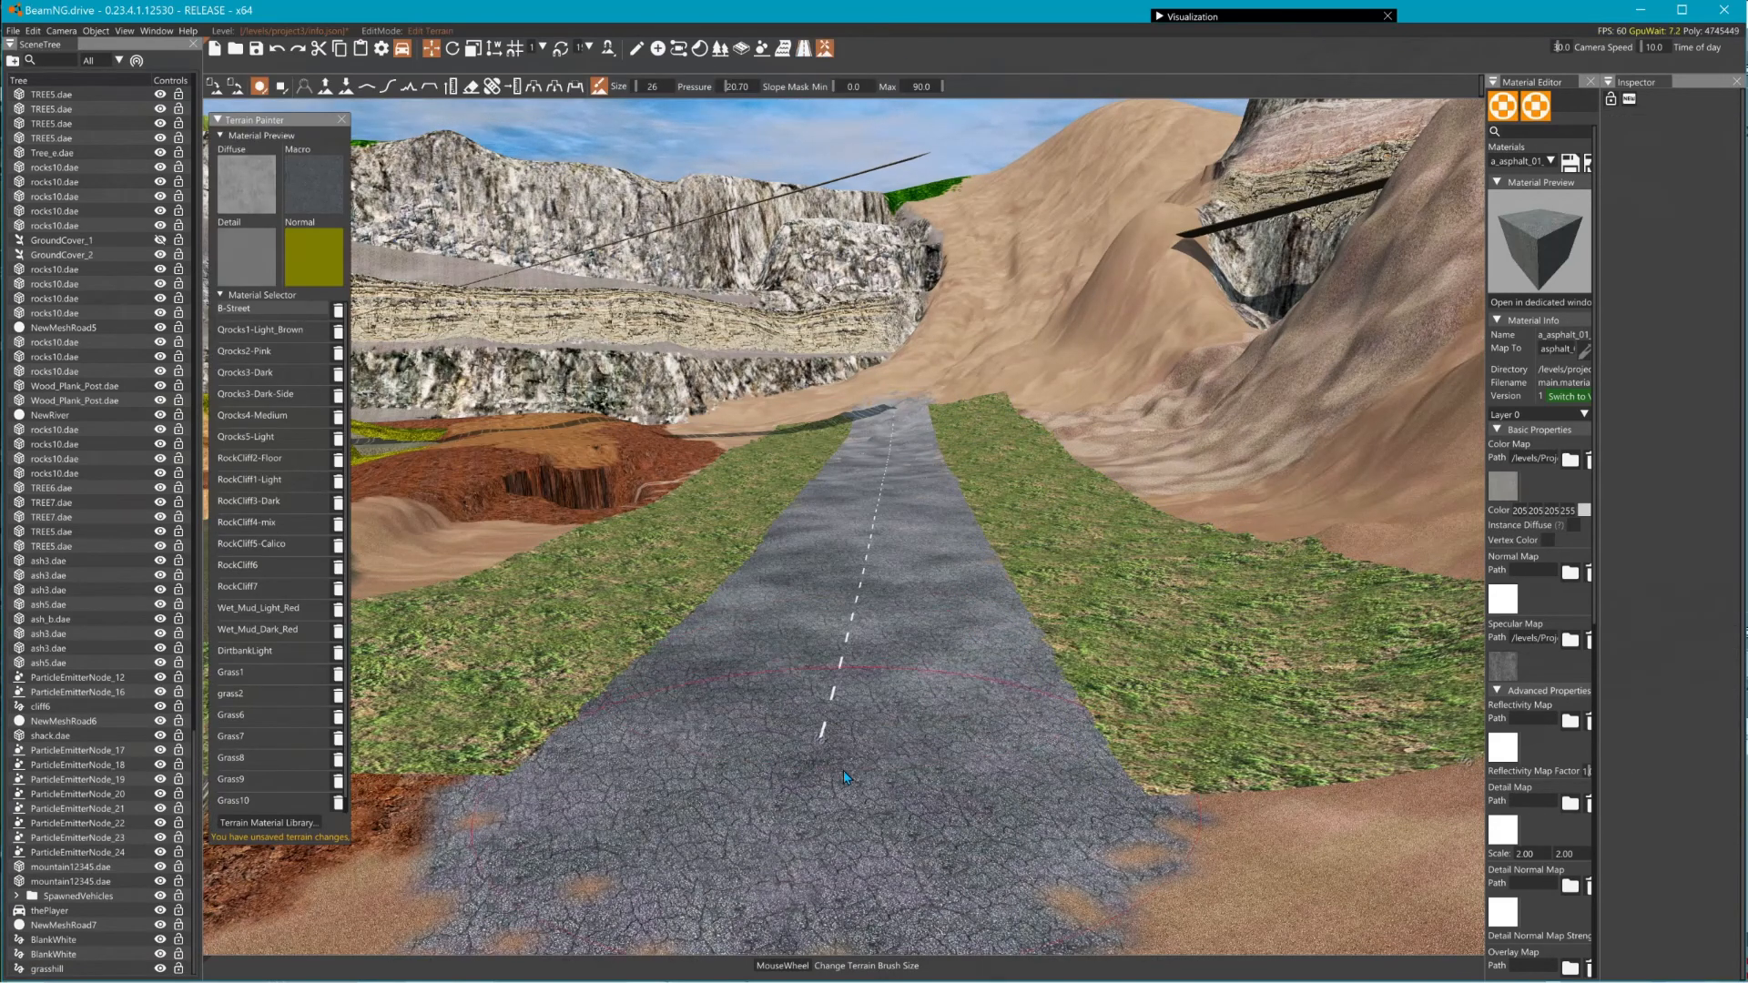
pyautogui.click(804, 49)
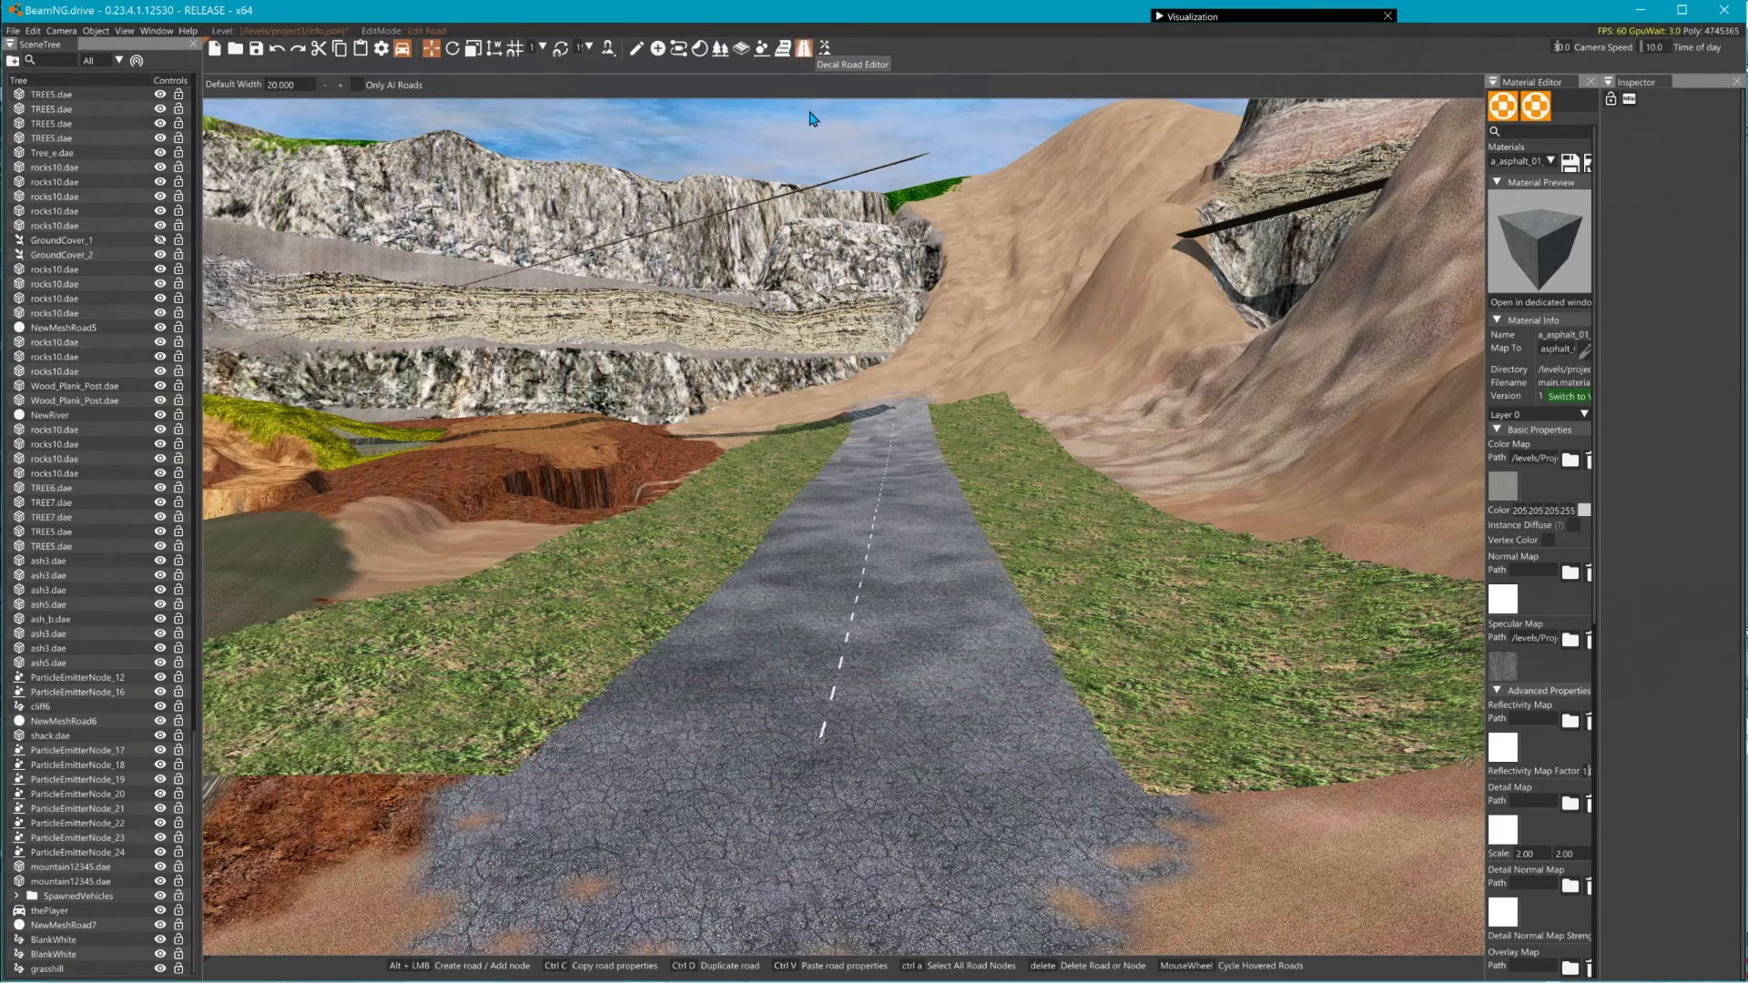
pyautogui.keyDown('alt'); pyautogui.click(816, 799); pyautogui.keyUp('alt')
pyautogui.keyDown('alt'); pyautogui.click(888, 411); pyautogui.keyUp('alt')
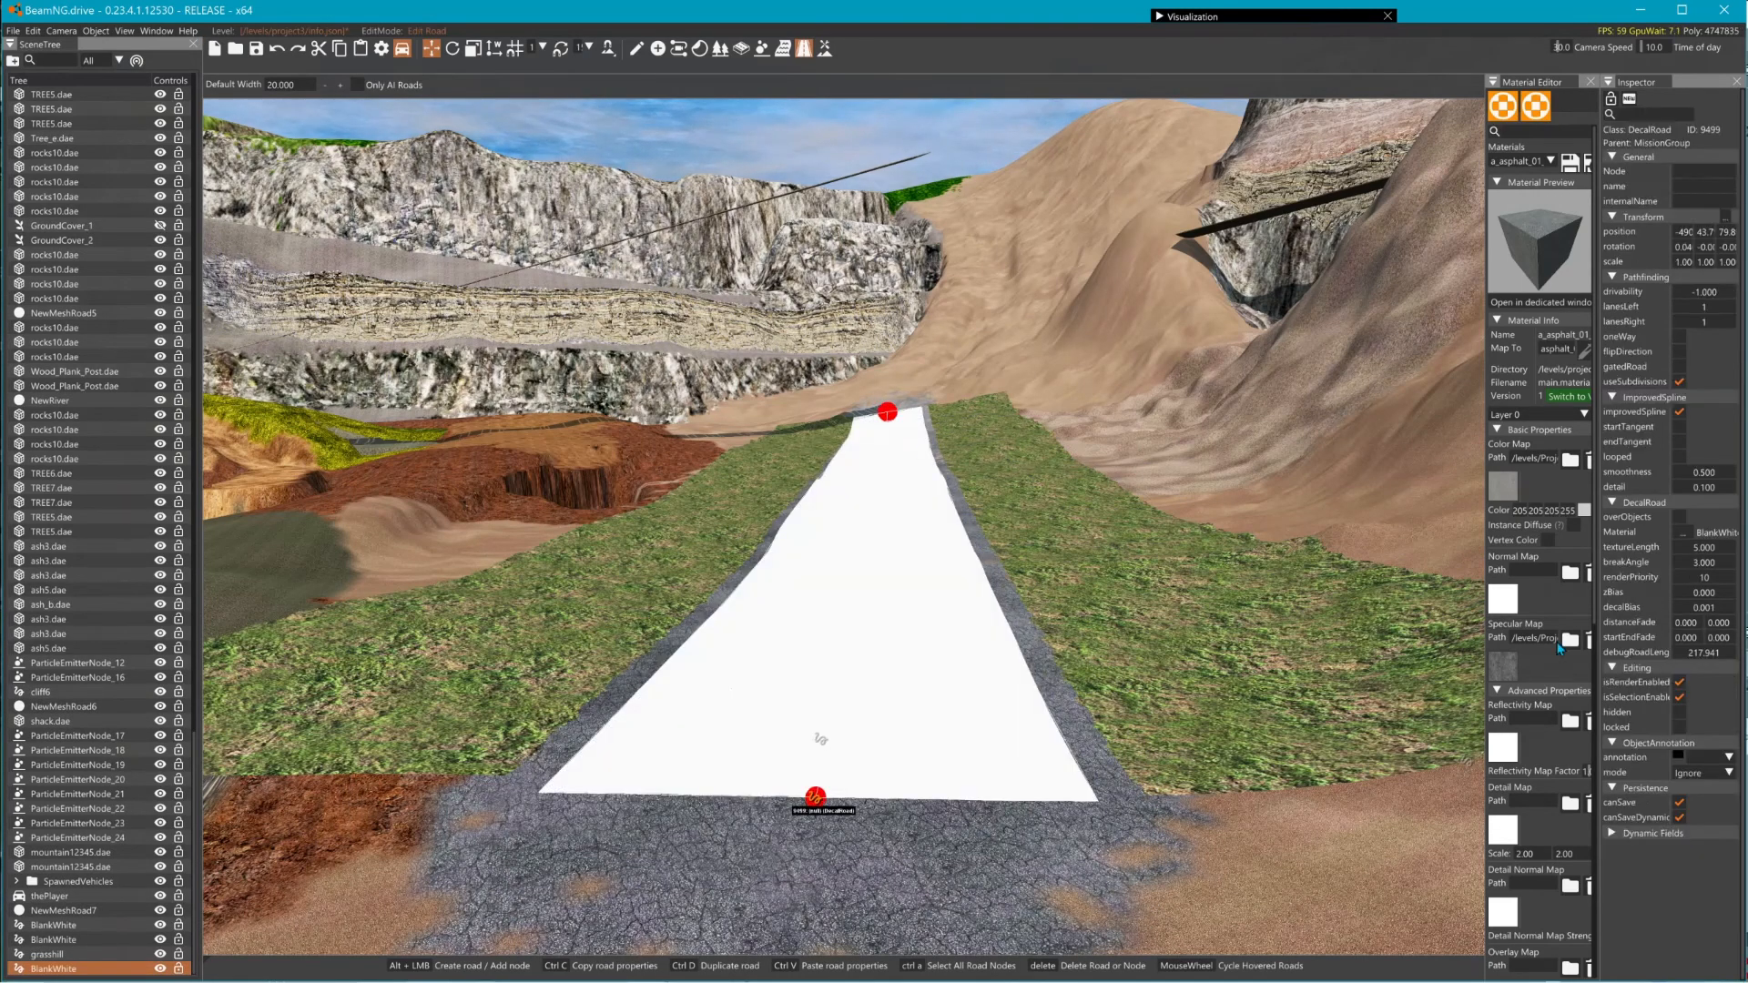
# - Find "road" materials and assign AsphaltRoad_variation_01 to the new white decal road
pyautogui.click(1682, 532)
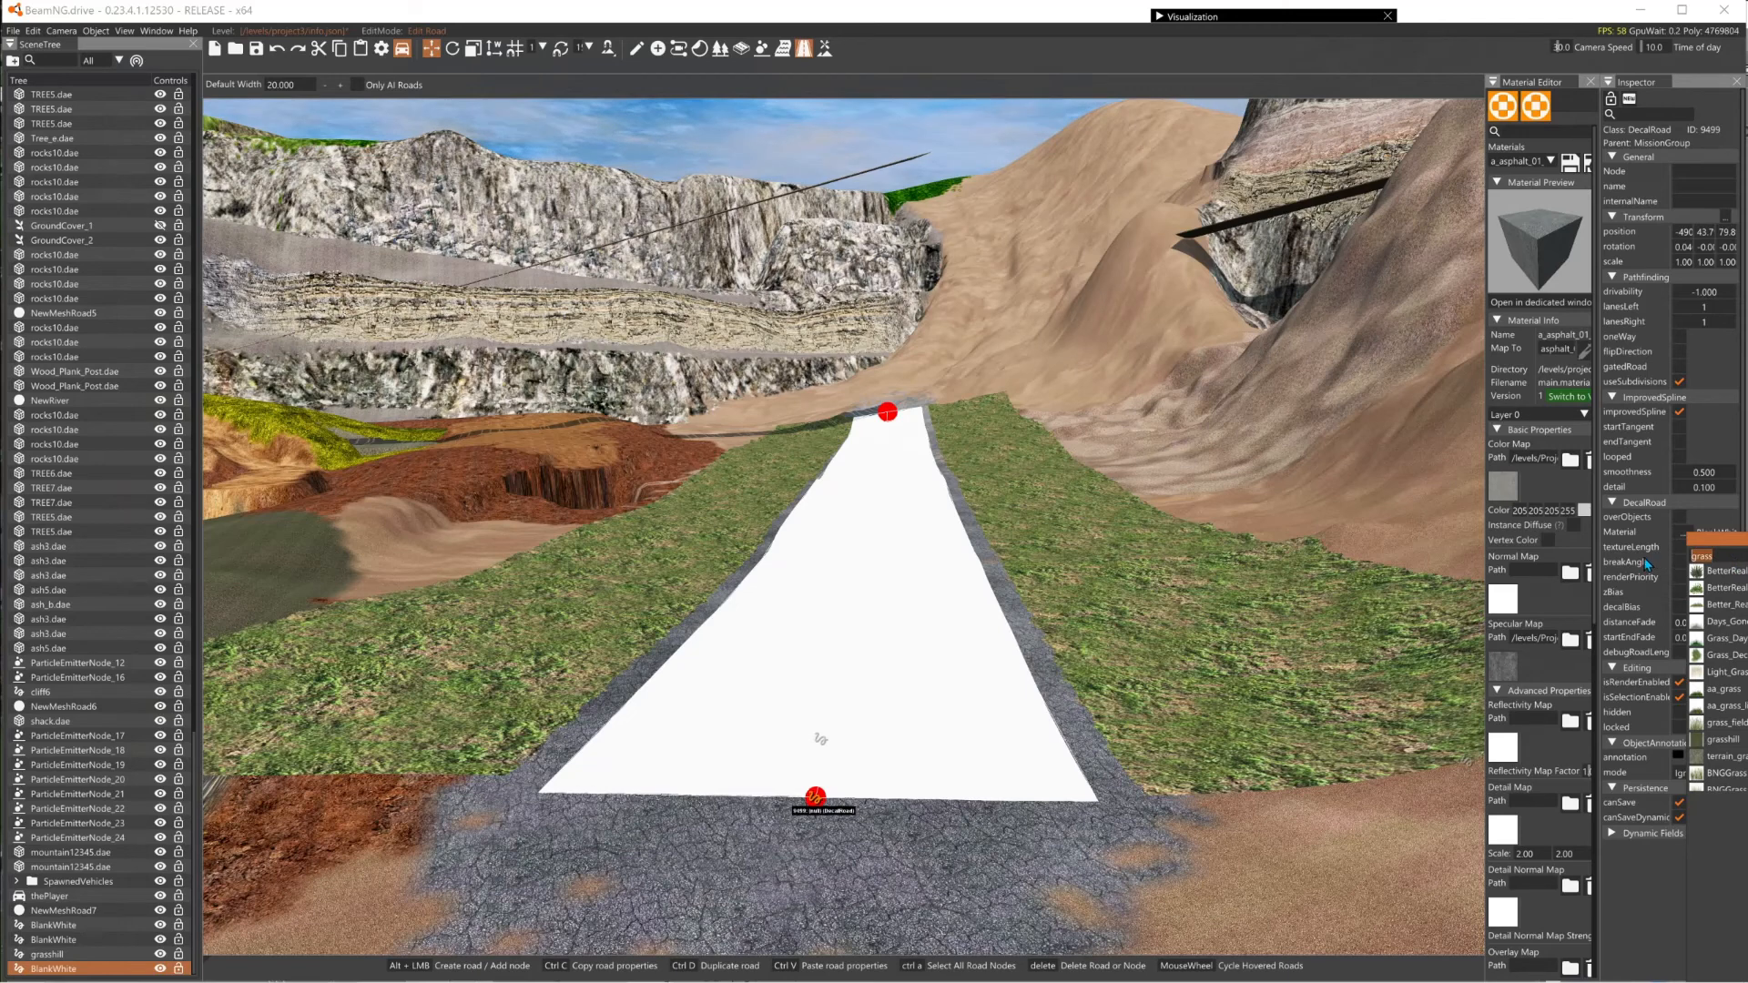
pyautogui.write('ash')
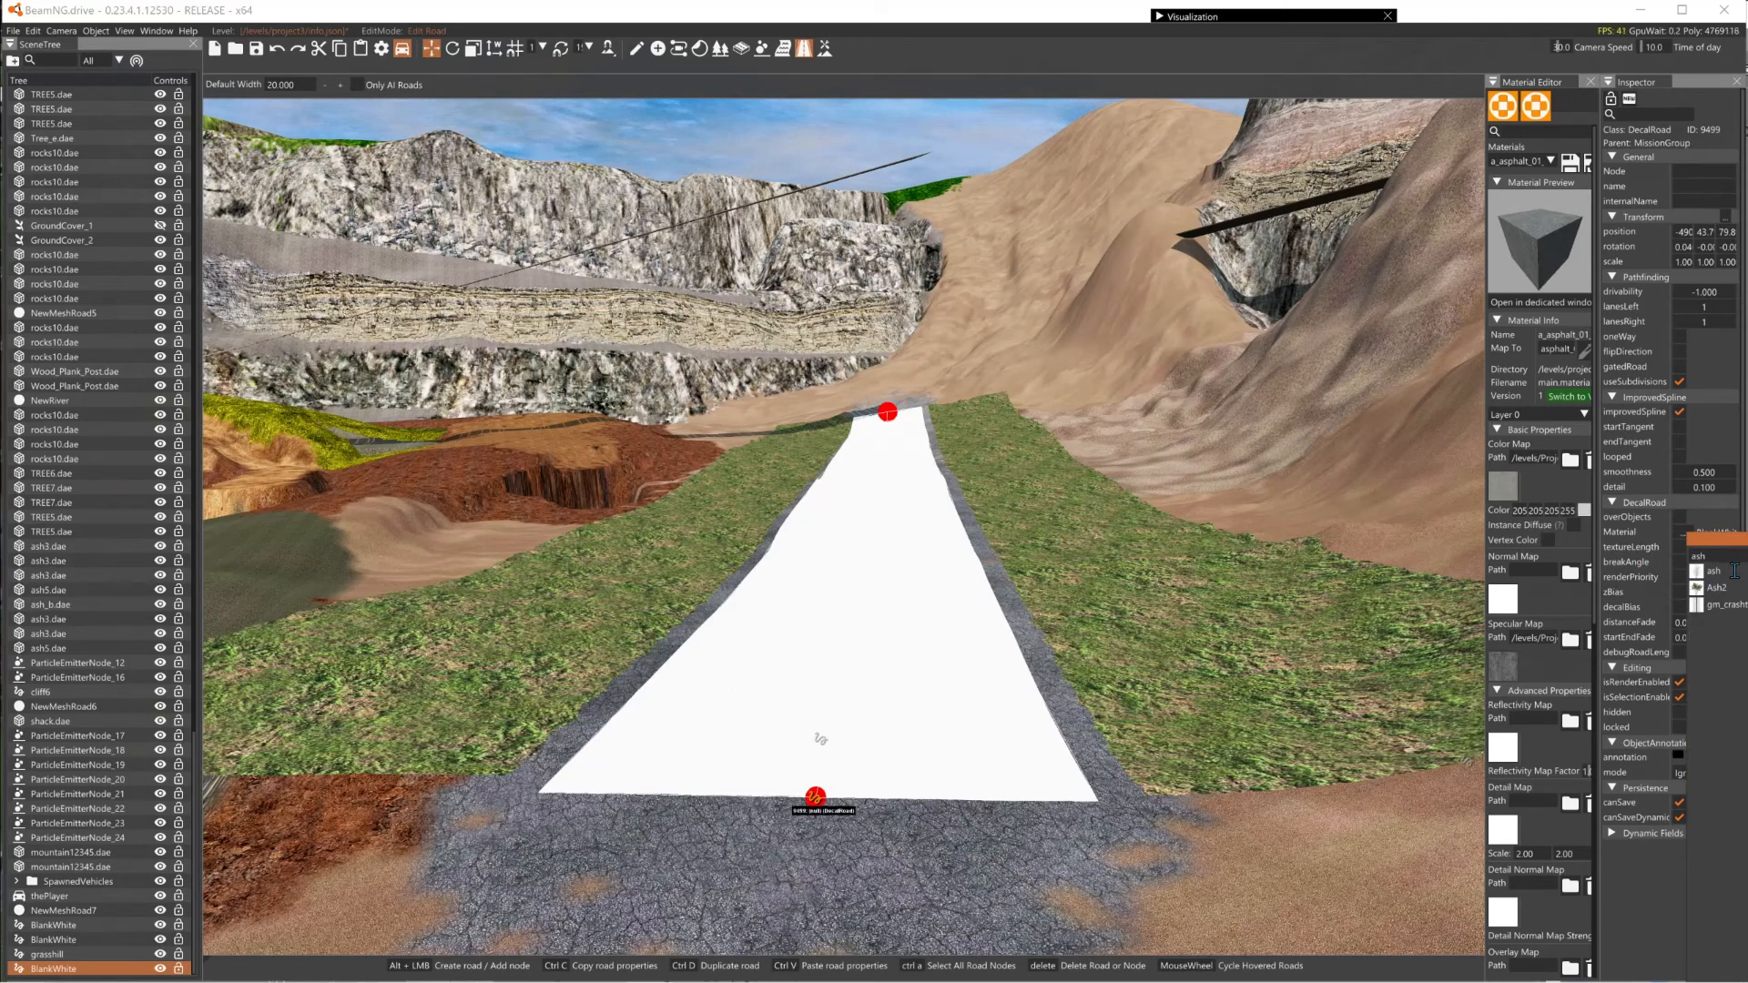
pyautogui.click(1646, 566)
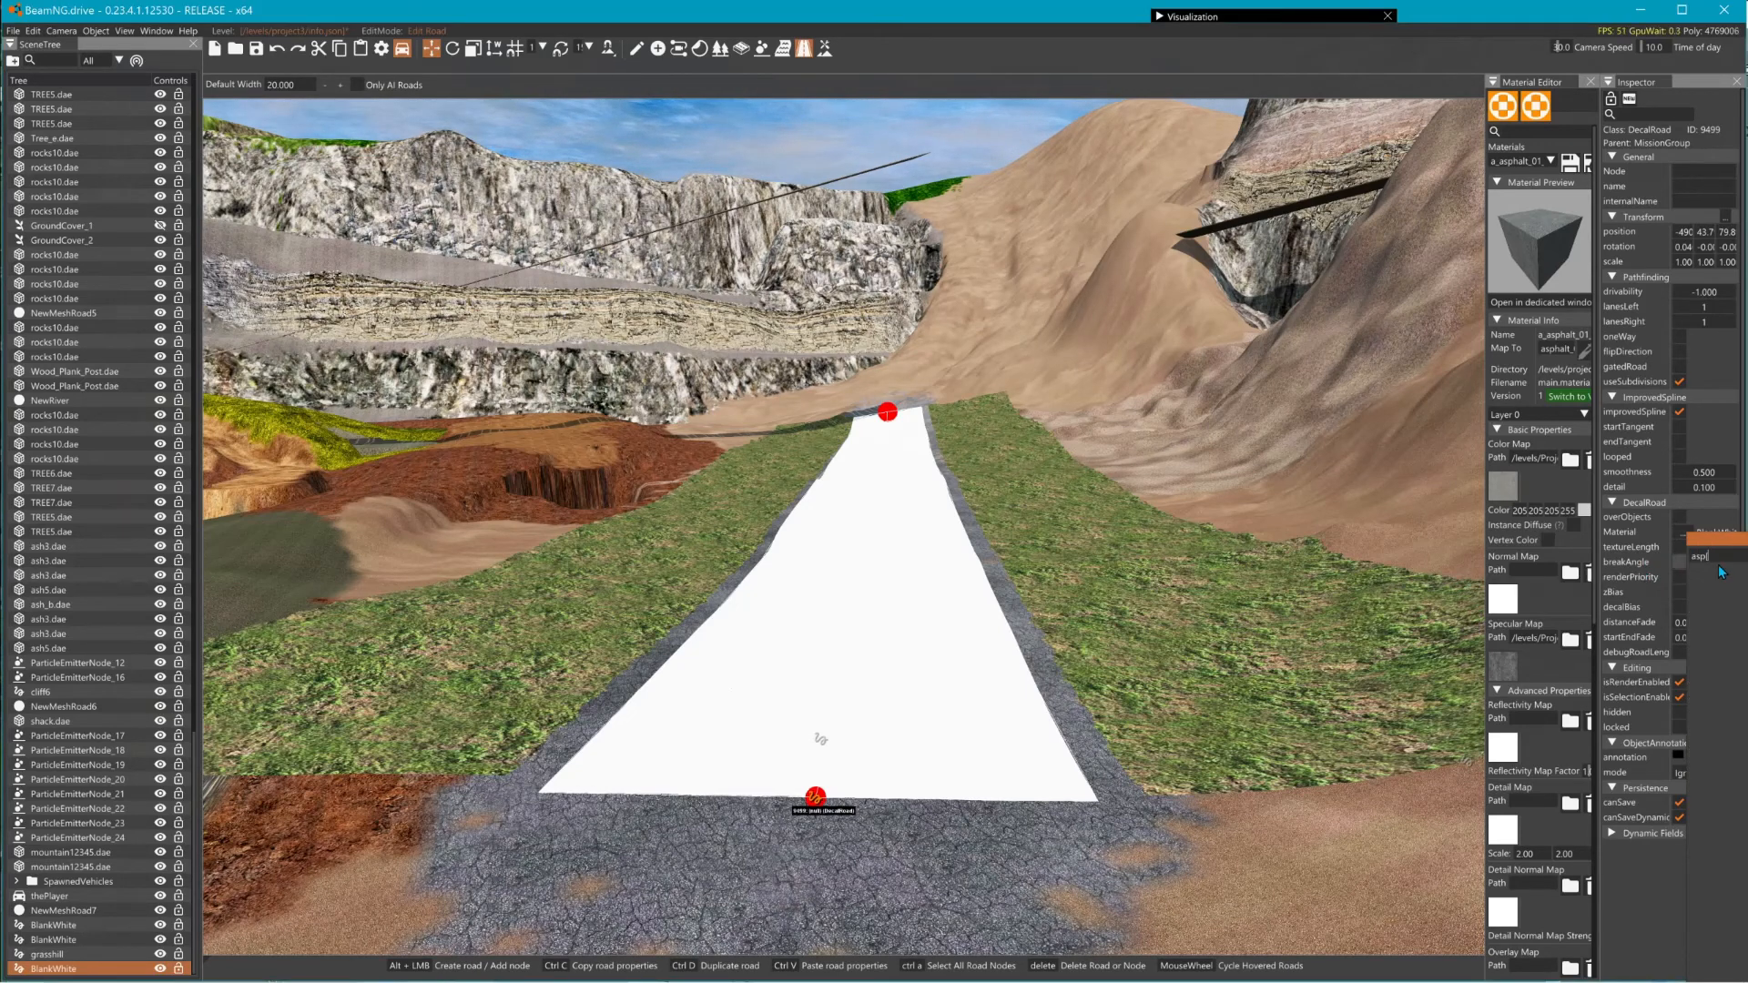
pyautogui.click(1685, 533)
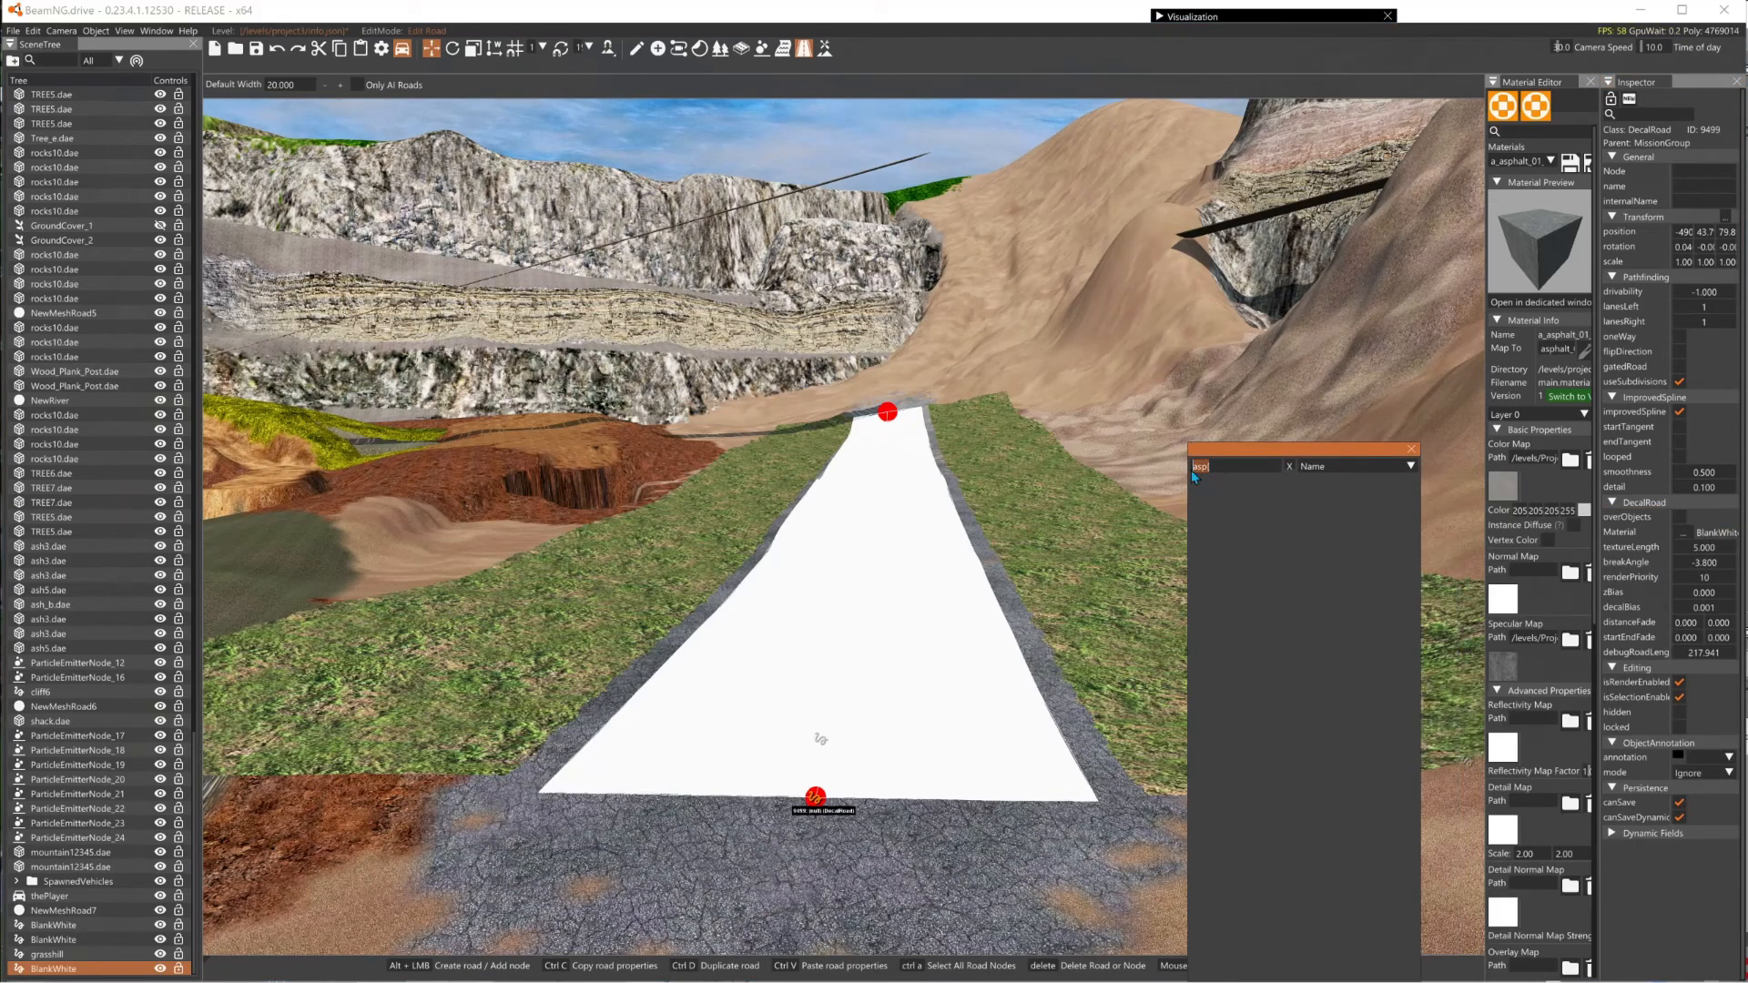
pyautogui.write('road')
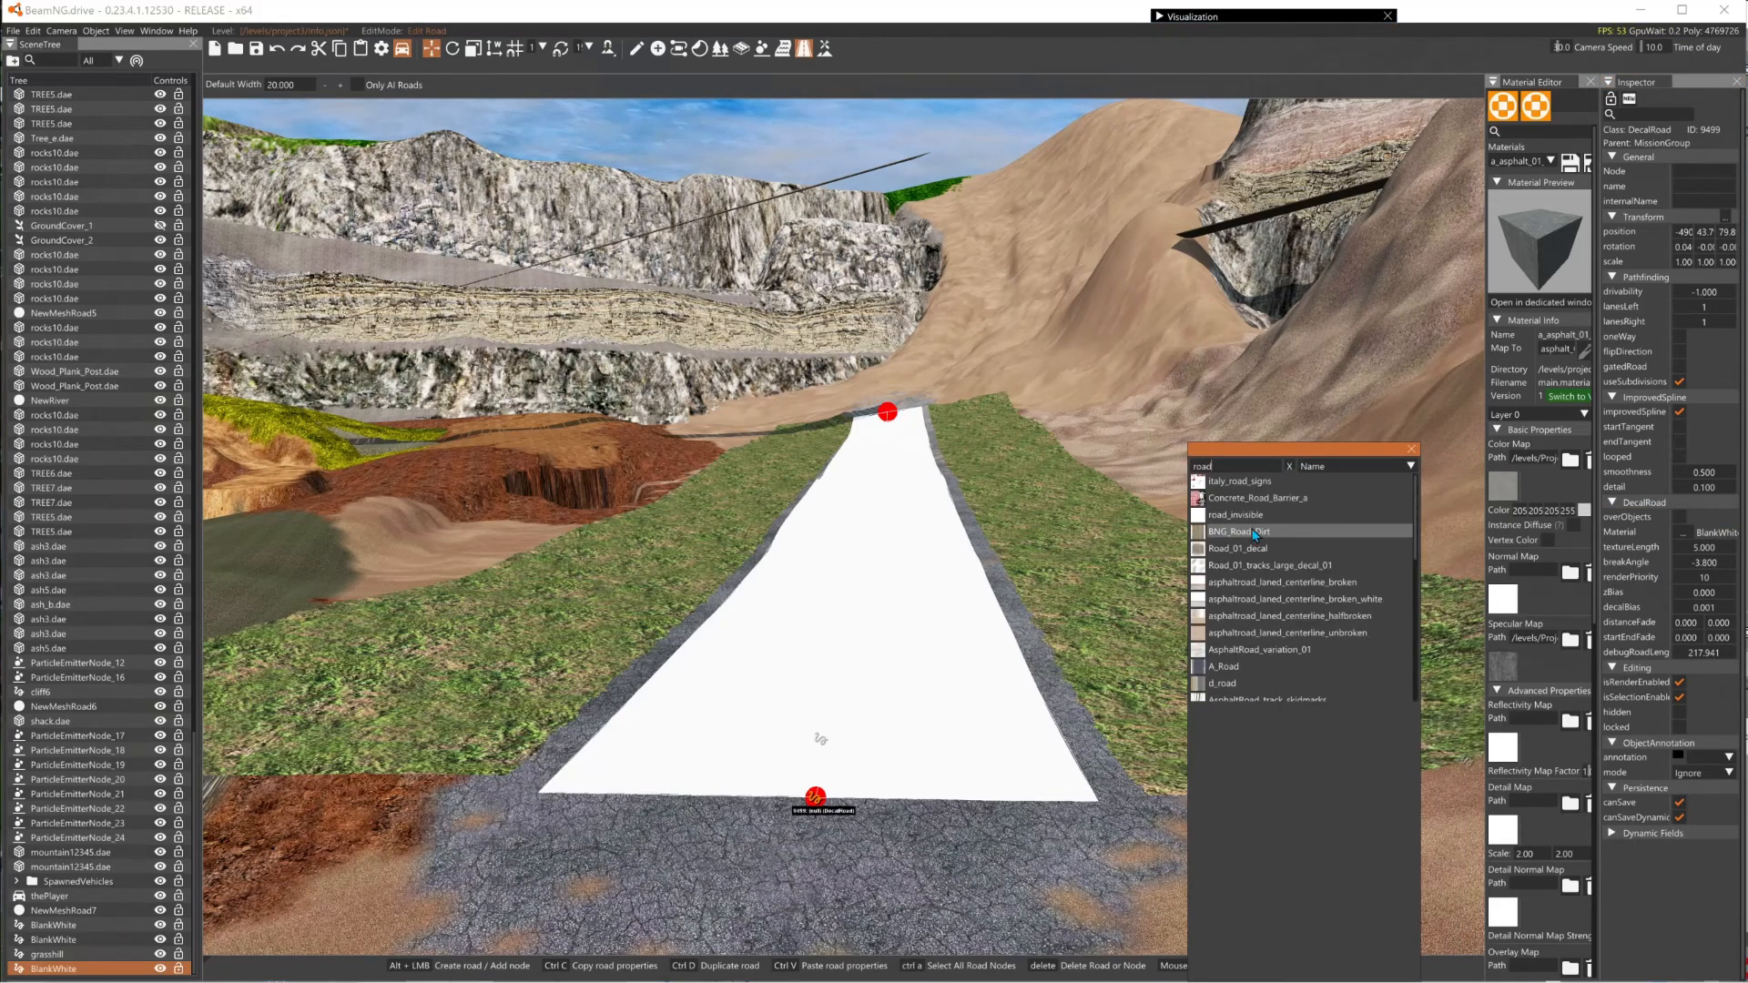
pyautogui.click(1244, 655)
# - Examine the asphalt decal road's surface and its blend with the painted terrain from near and far
pyautogui.moveTo(995, 742); pyautogui.dragTo(962, 805, button='right')
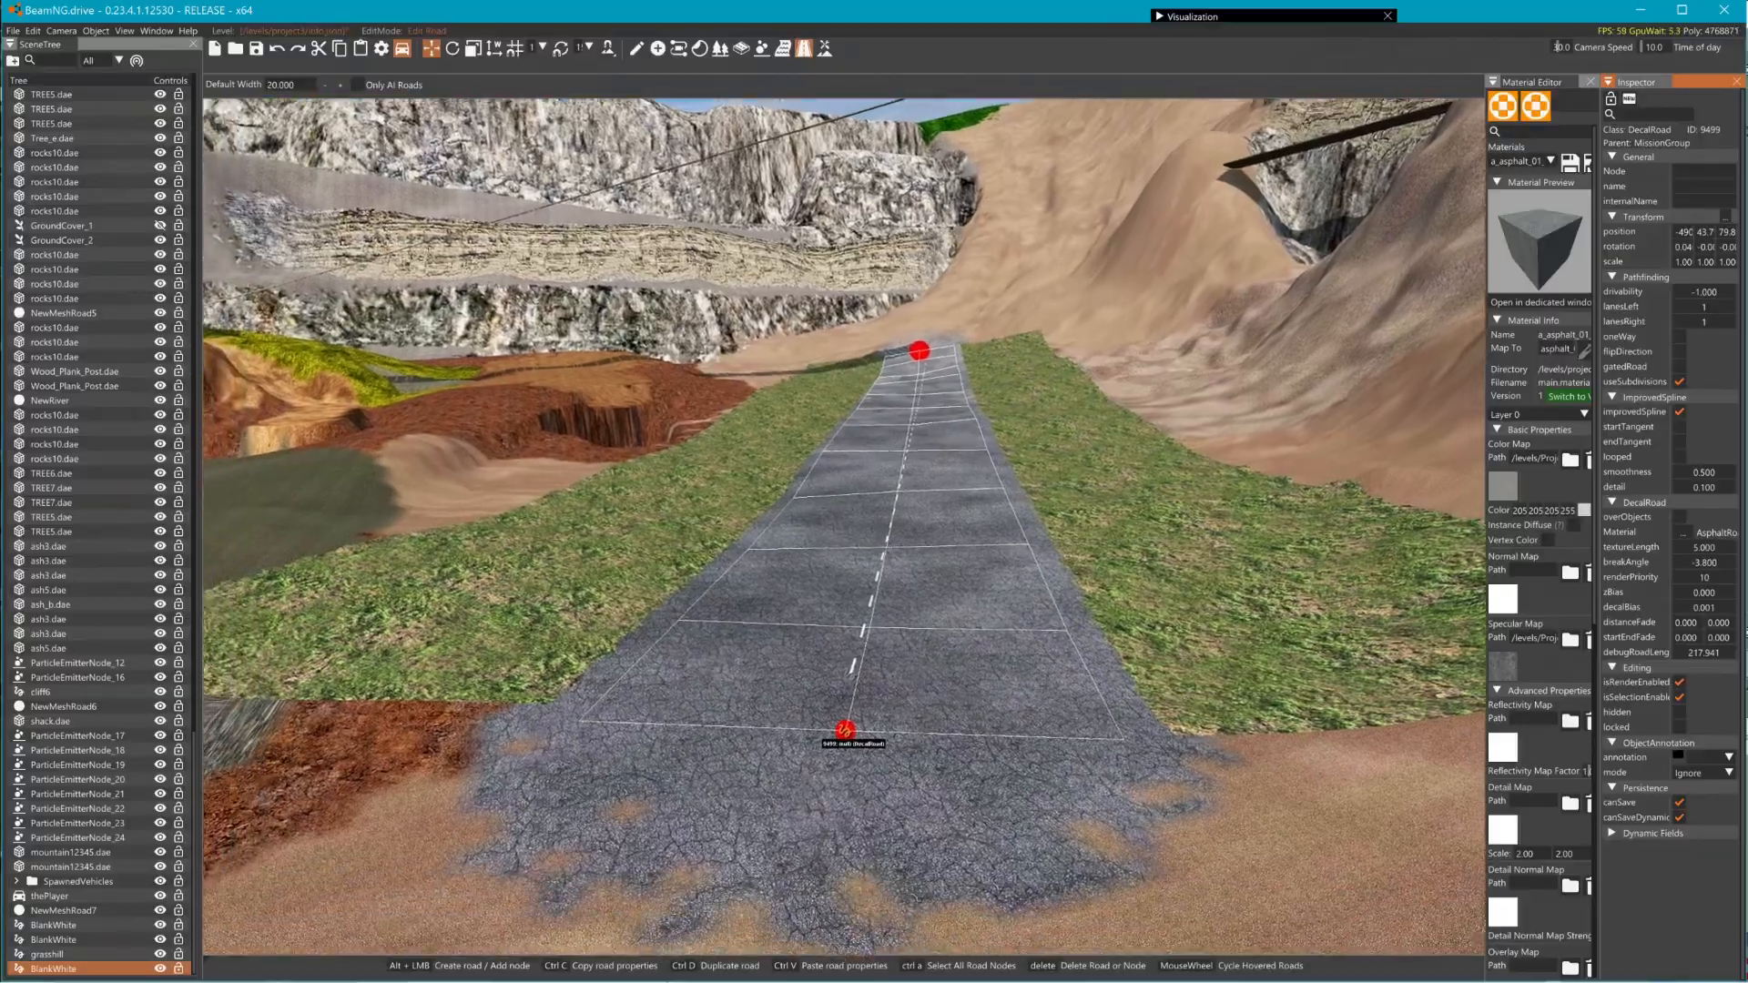
pyautogui.press('w')
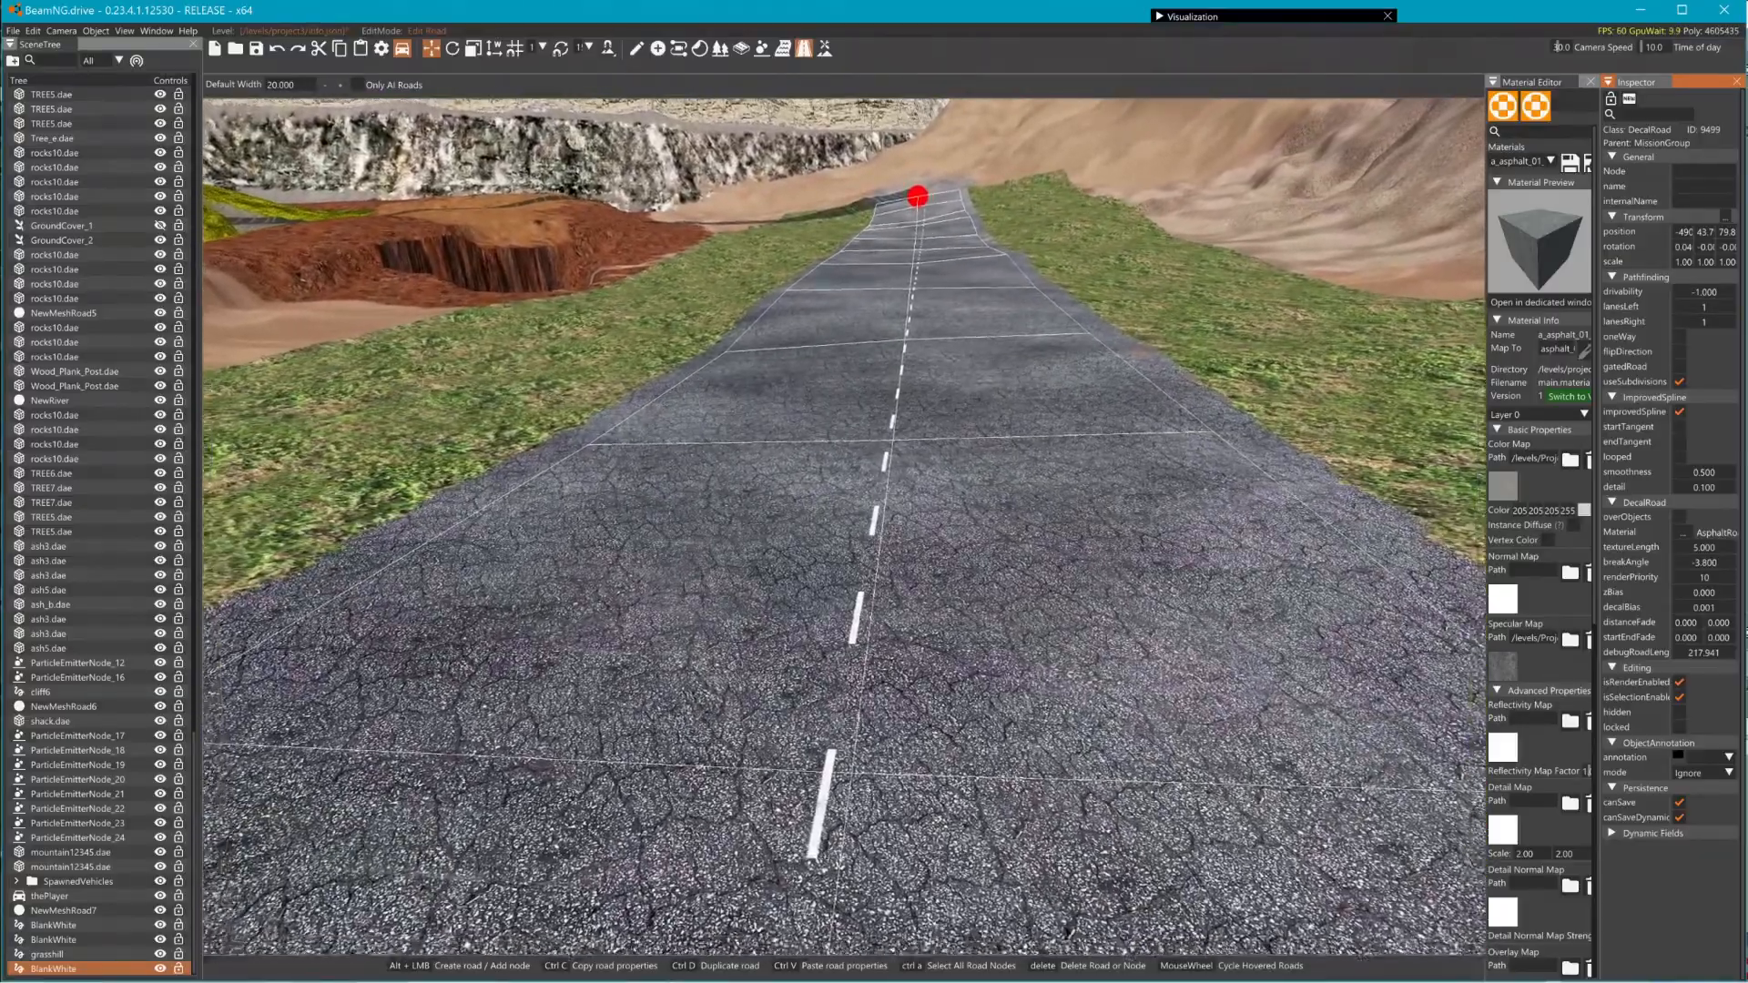
pyautogui.press('s')
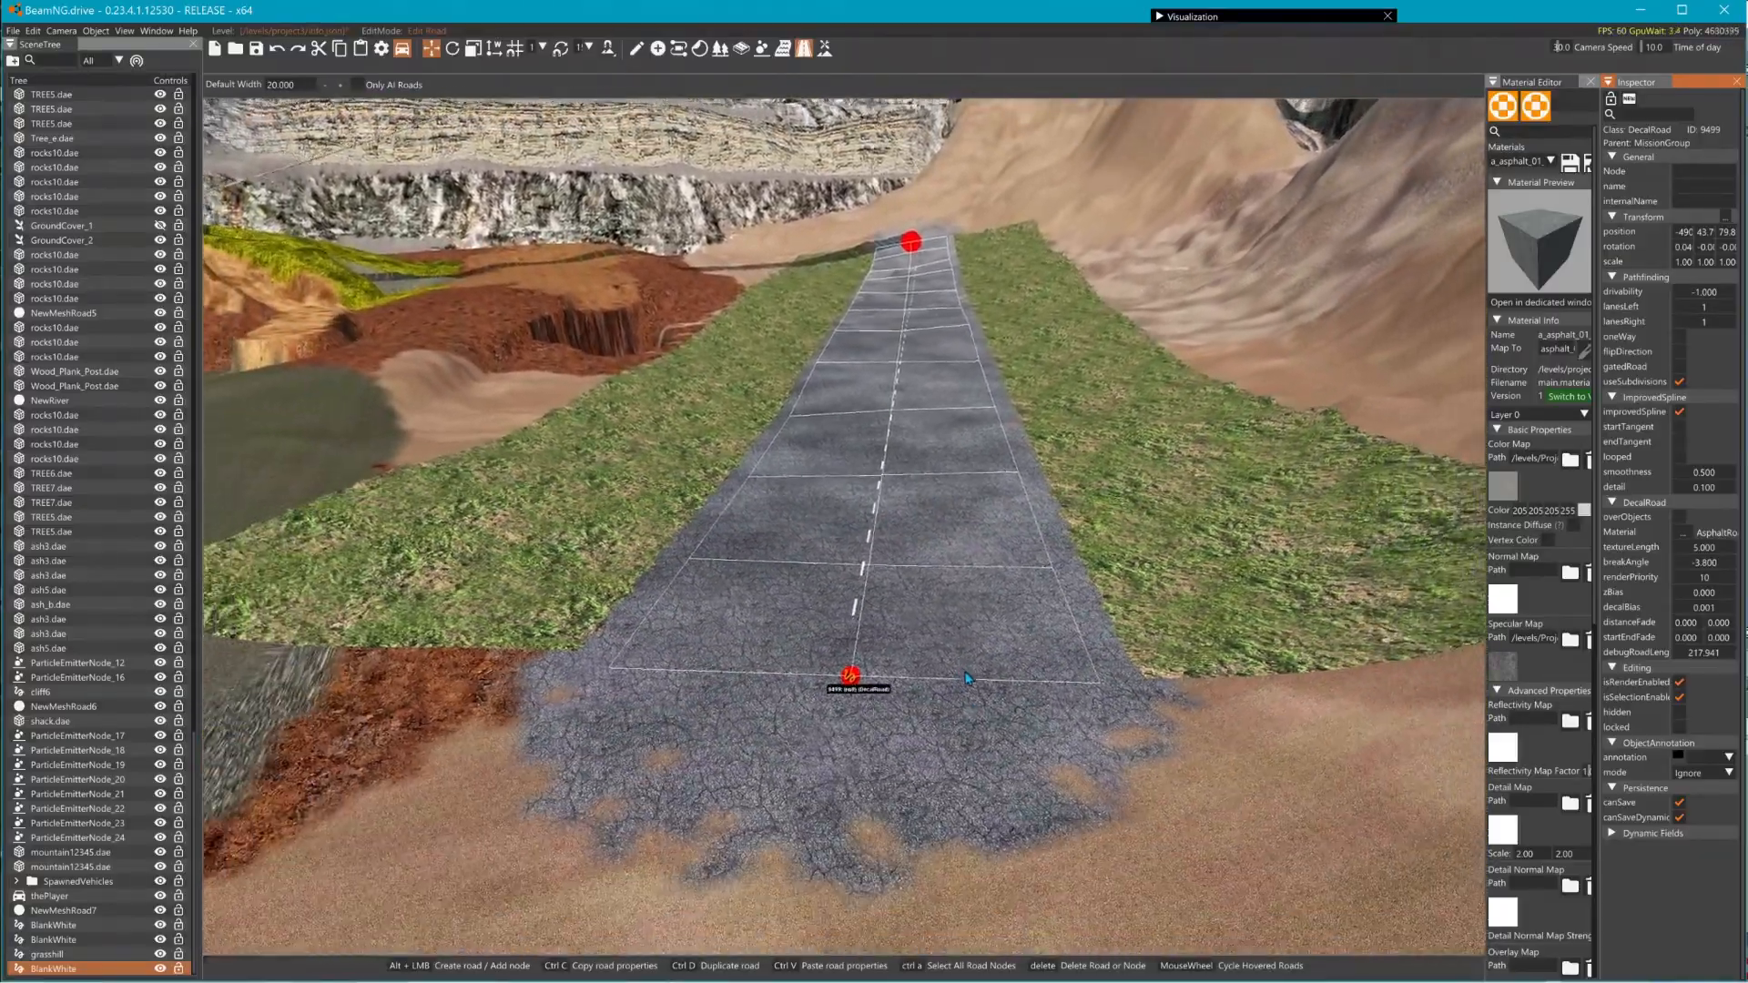
pyautogui.moveTo(967, 678); pyautogui.dragTo(917, 545, button='right')
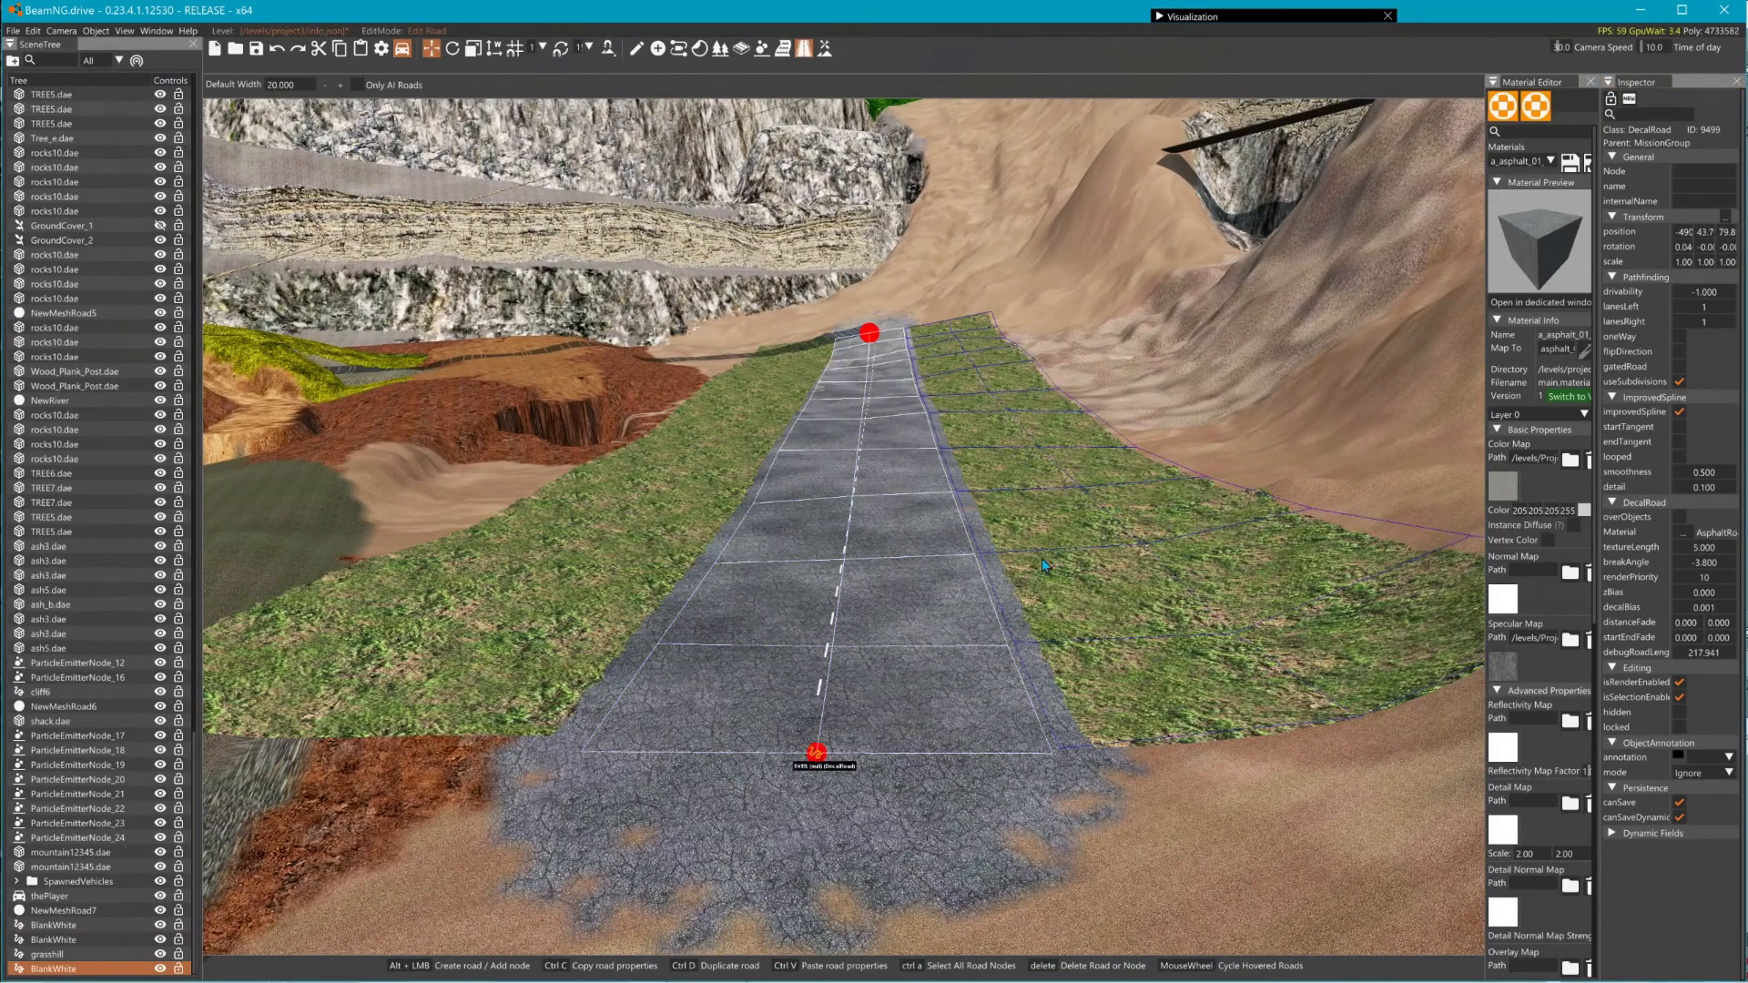
pyautogui.press('w')
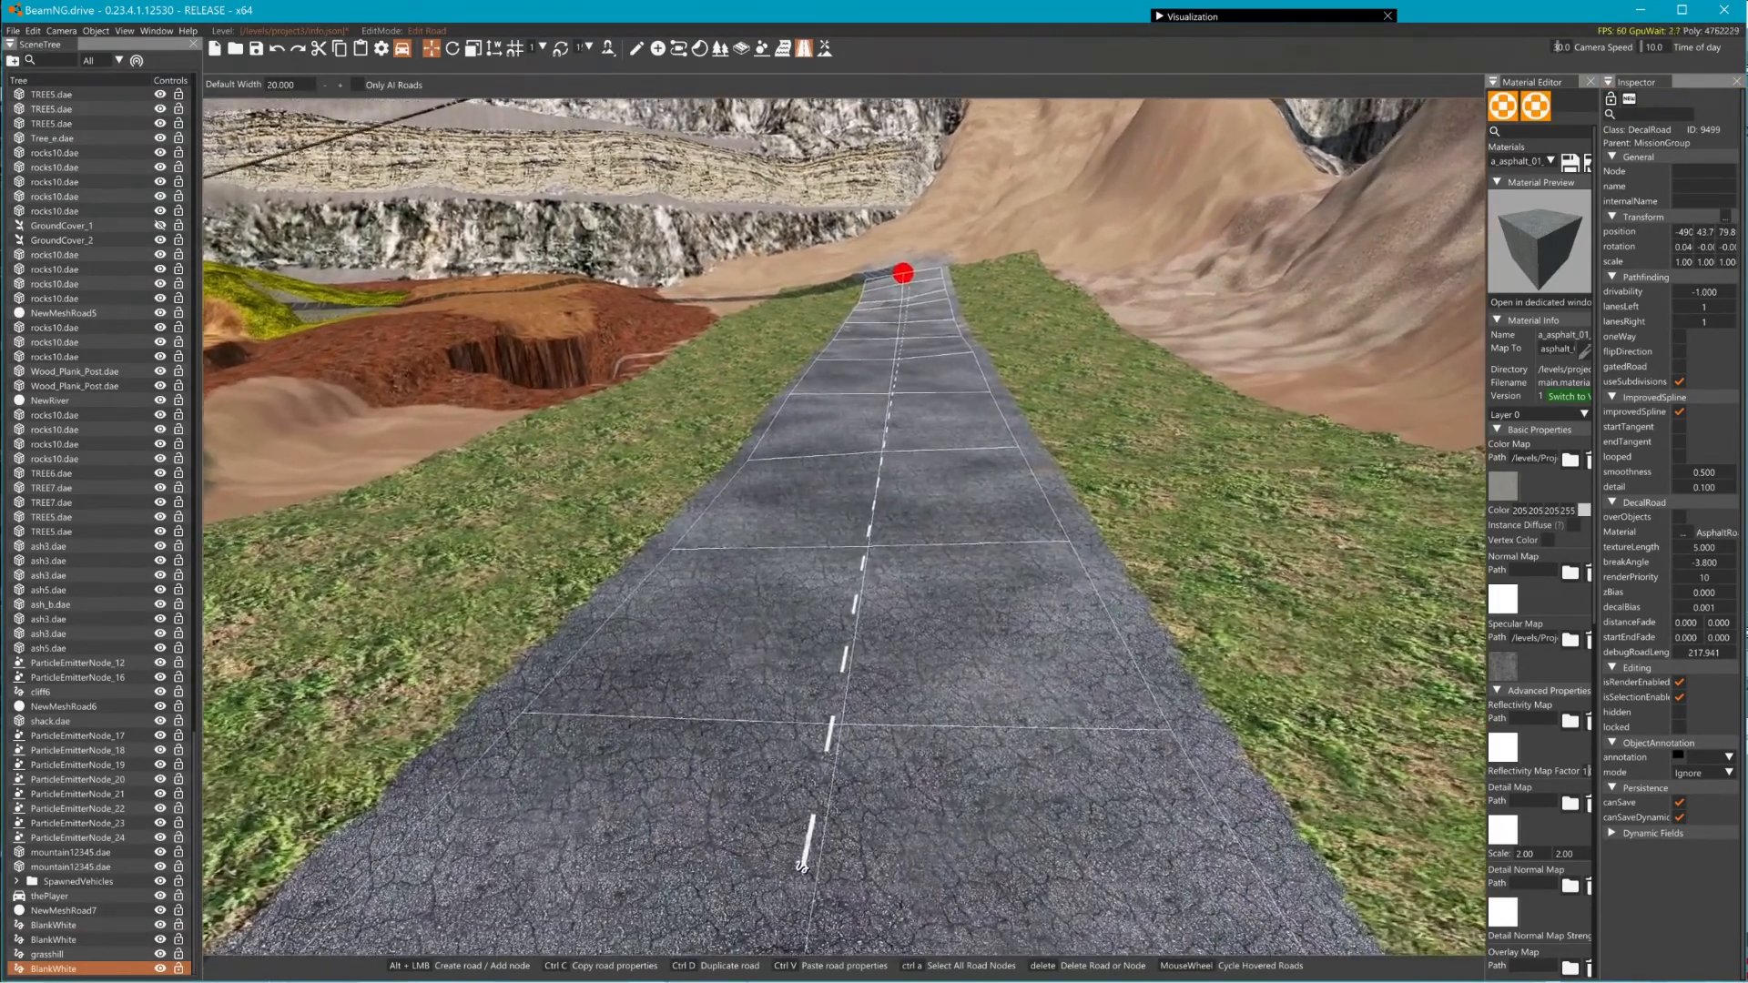
pyautogui.press('w')
pyautogui.moveTo(922, 566); pyautogui.dragTo(966, 506, button='right')
pyautogui.press('s')
pyautogui.press('w')
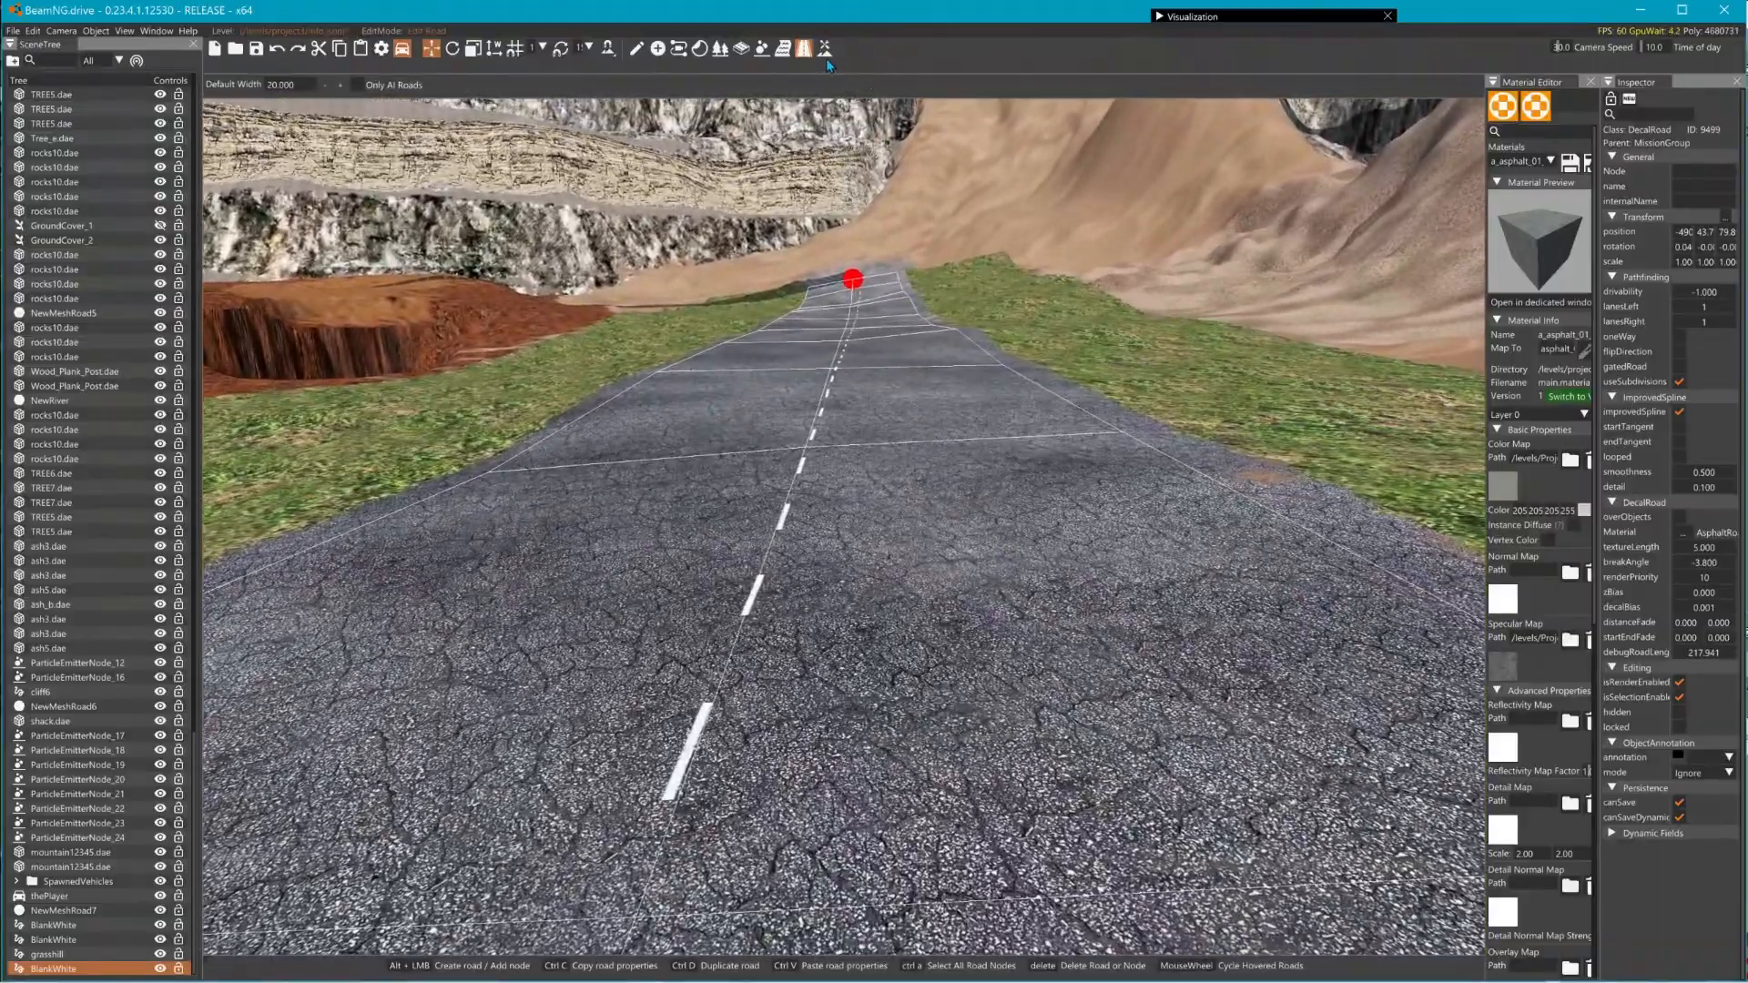
# - Examine the wooden plank track and surrounding terrain, and return to the view along the asphalt road
pyautogui.moveTo(819, 364); pyautogui.dragTo(528, 282, button='right')
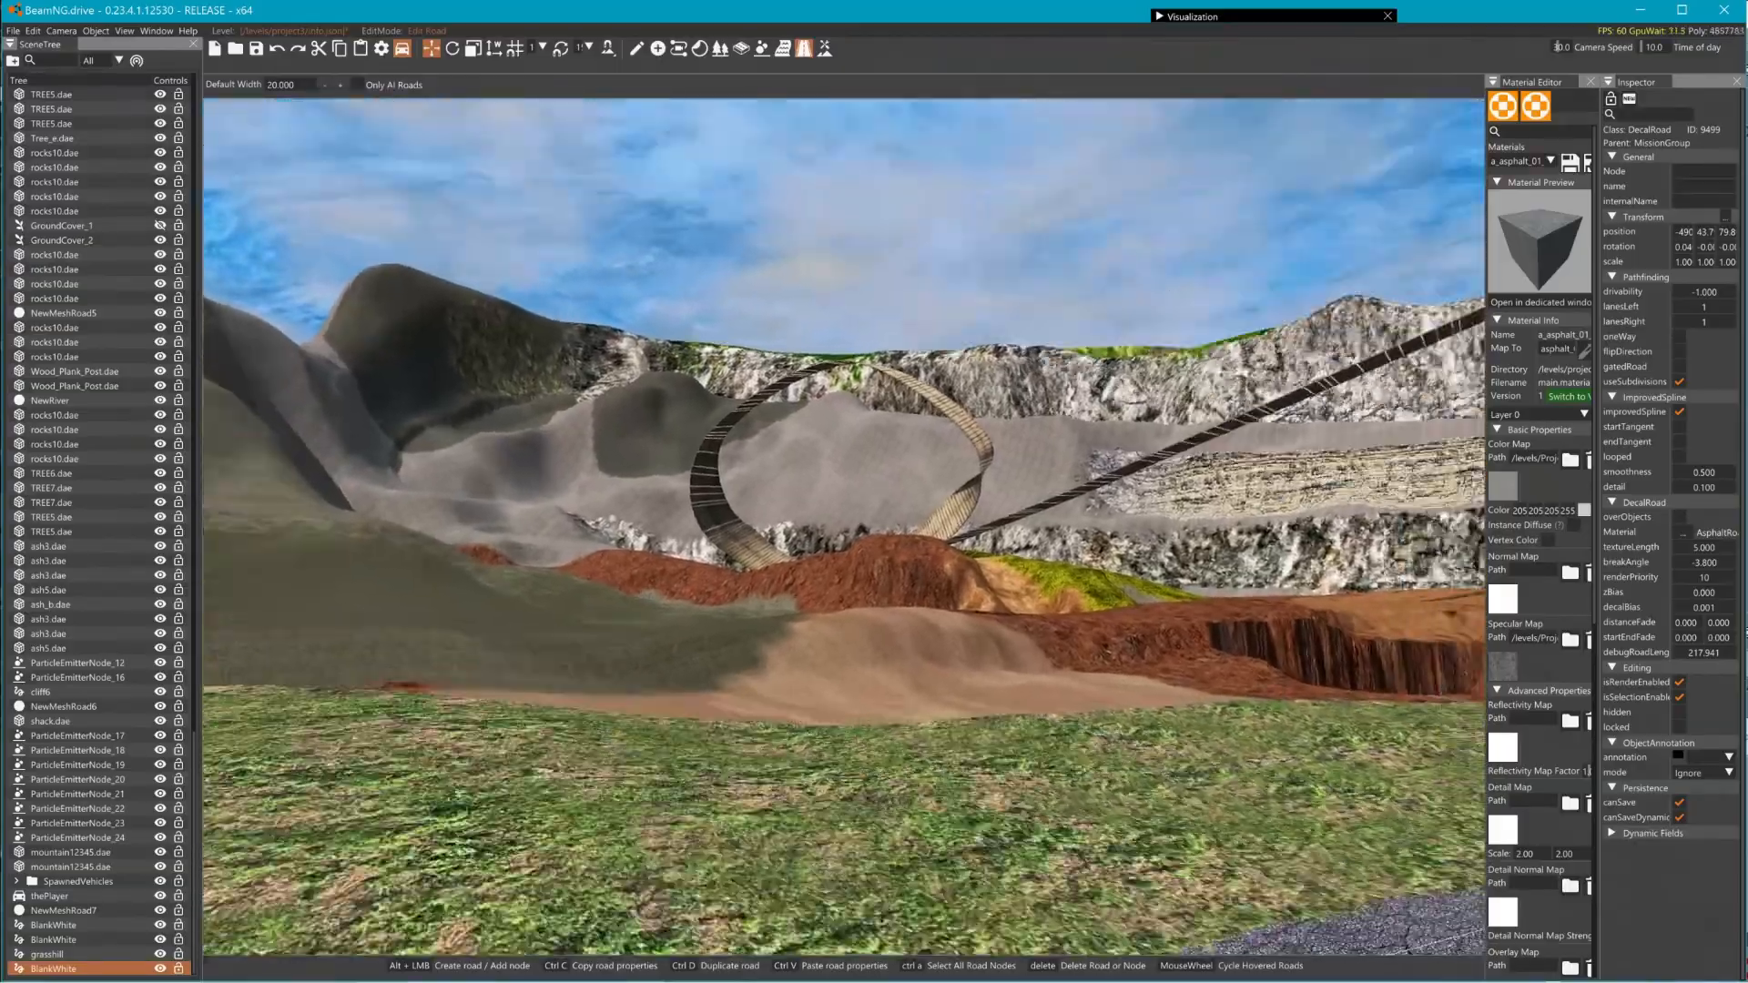
pyautogui.press('w')
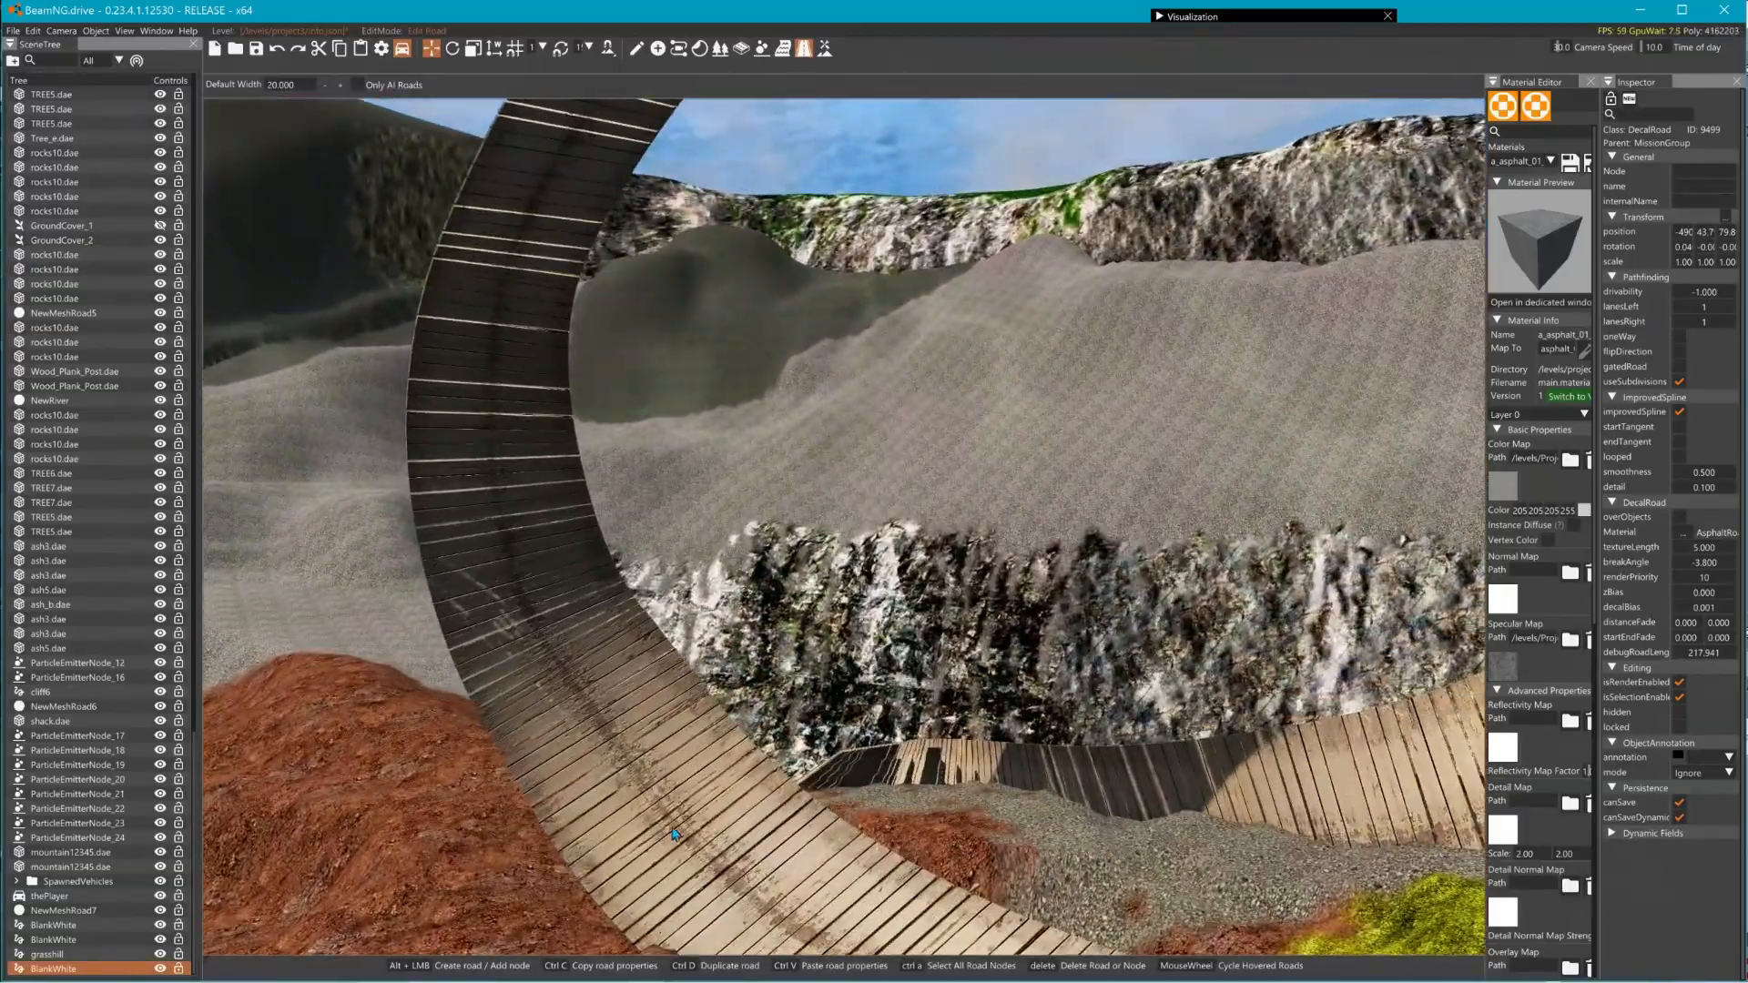
pyautogui.moveTo(675, 834); pyautogui.dragTo(797, 857, button='right')
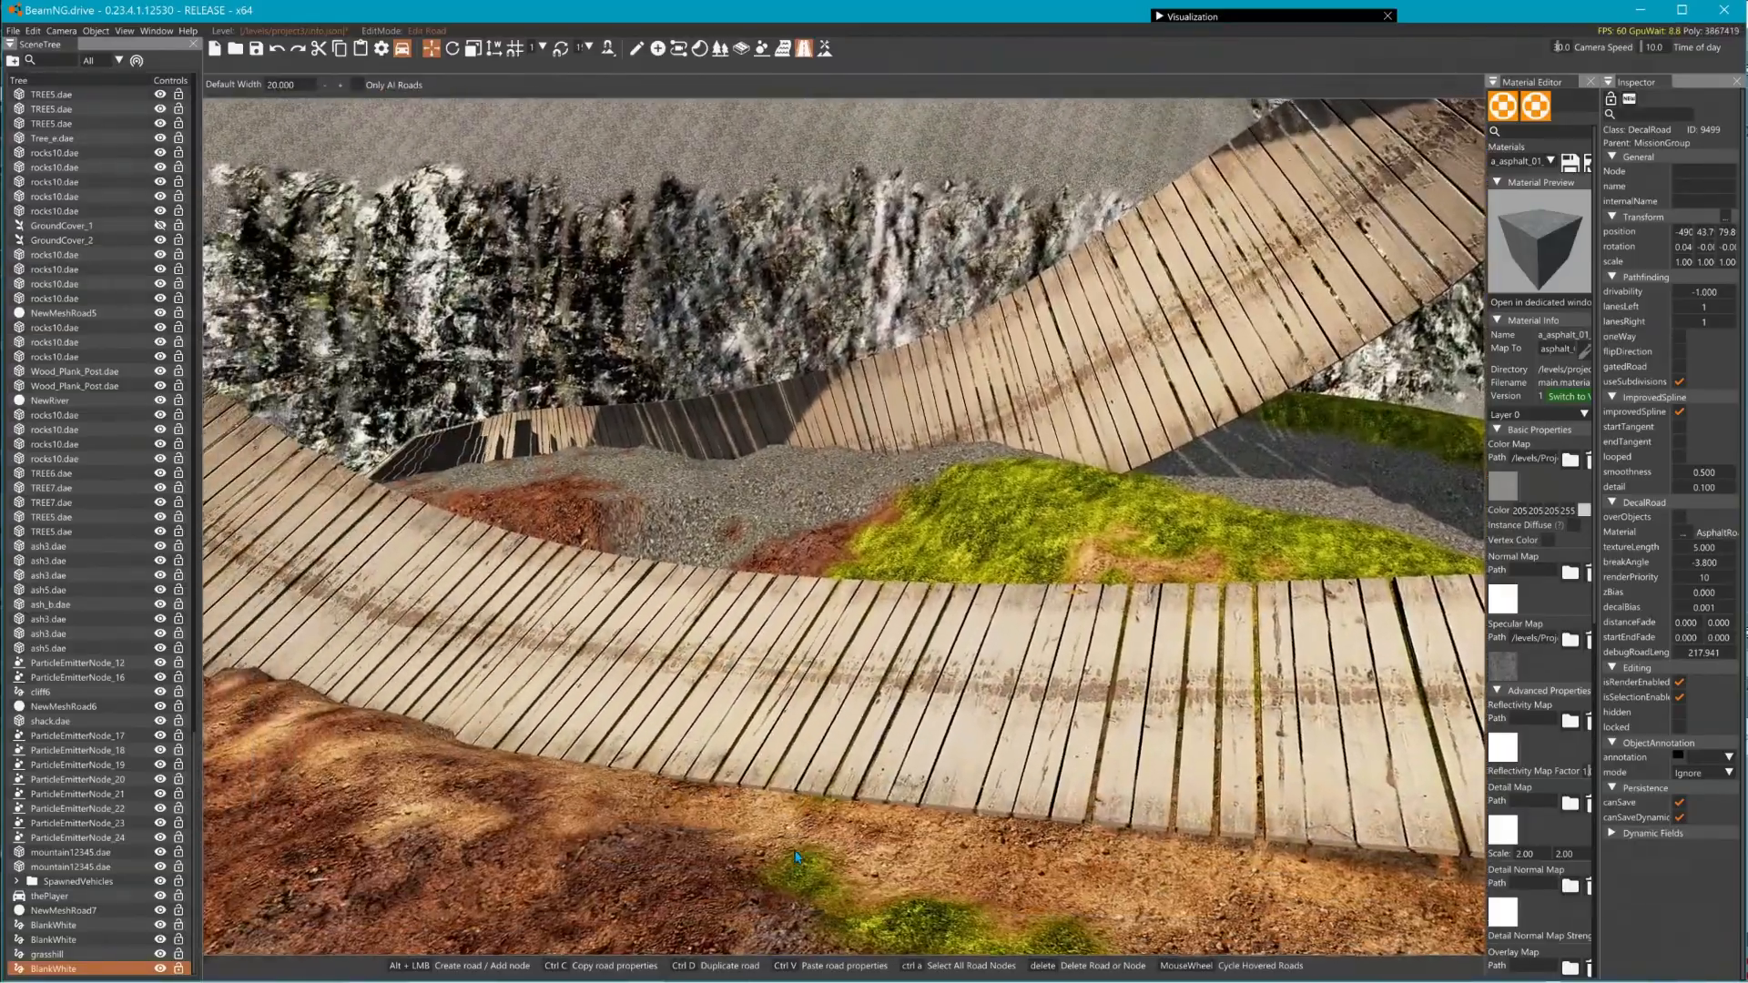
pyautogui.moveTo(894, 773); pyautogui.dragTo(1348, 688, button='right')
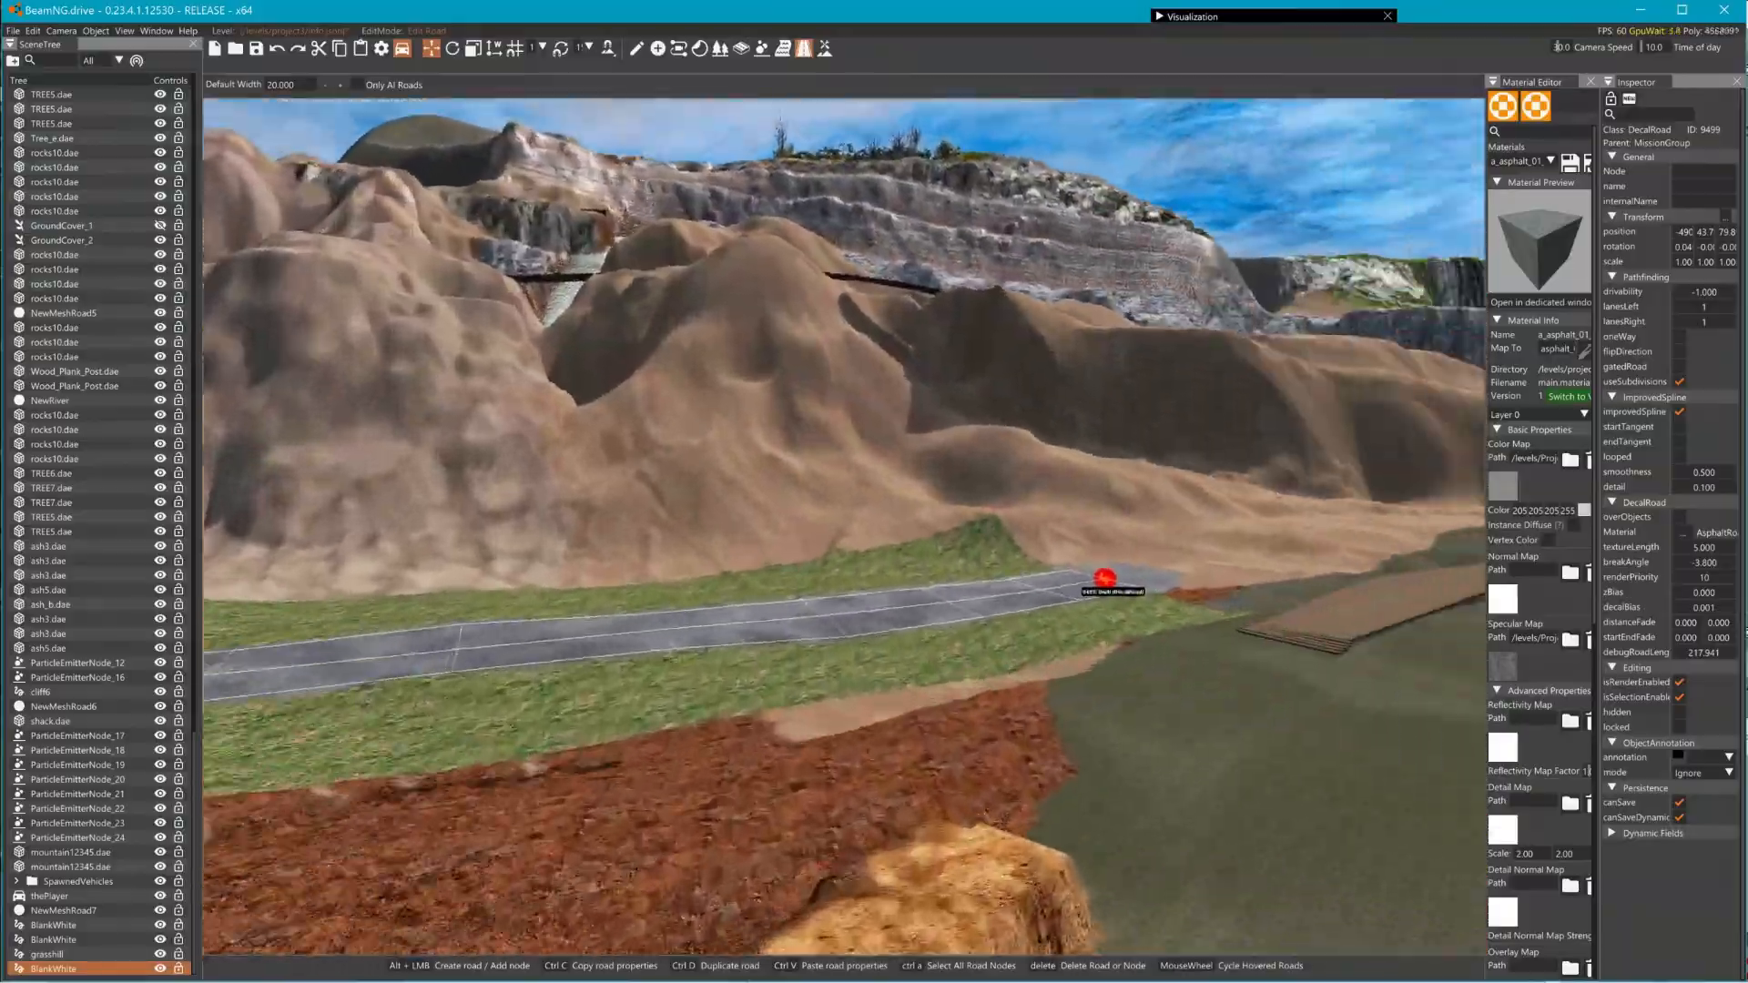
pyautogui.press('w')
pyautogui.moveTo(874, 546); pyautogui.dragTo(947, 679, button='right')
pyautogui.press('w')
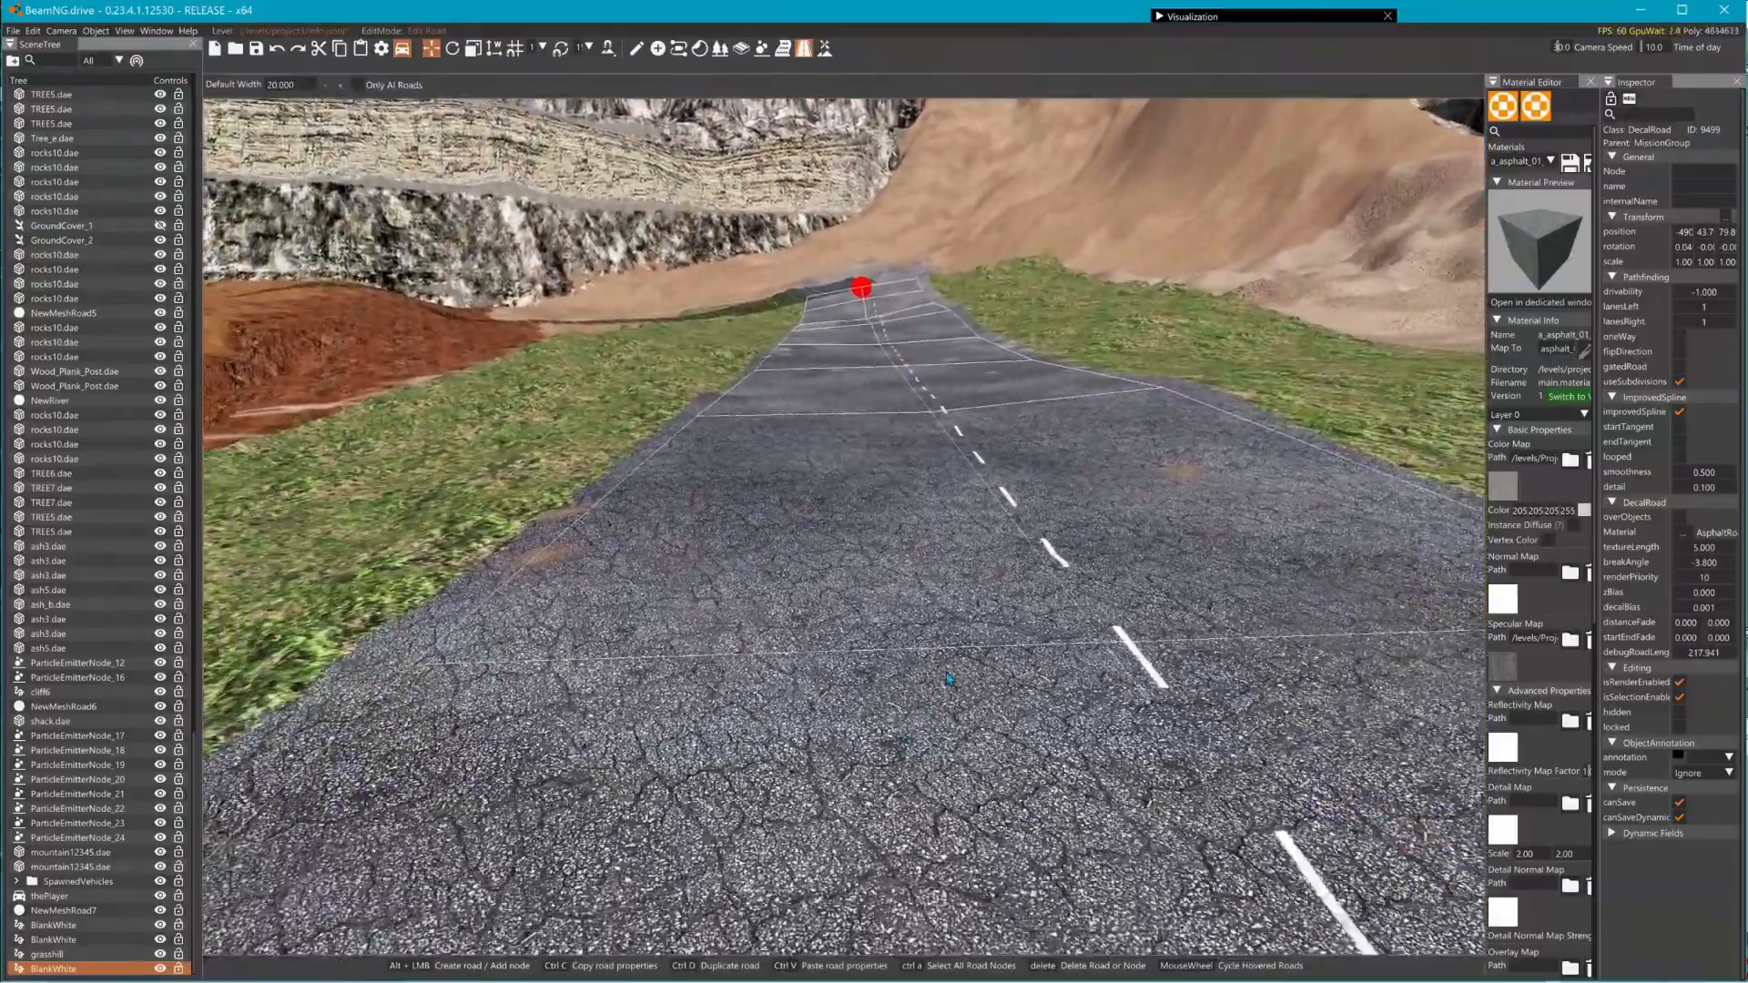
pyautogui.press('s')
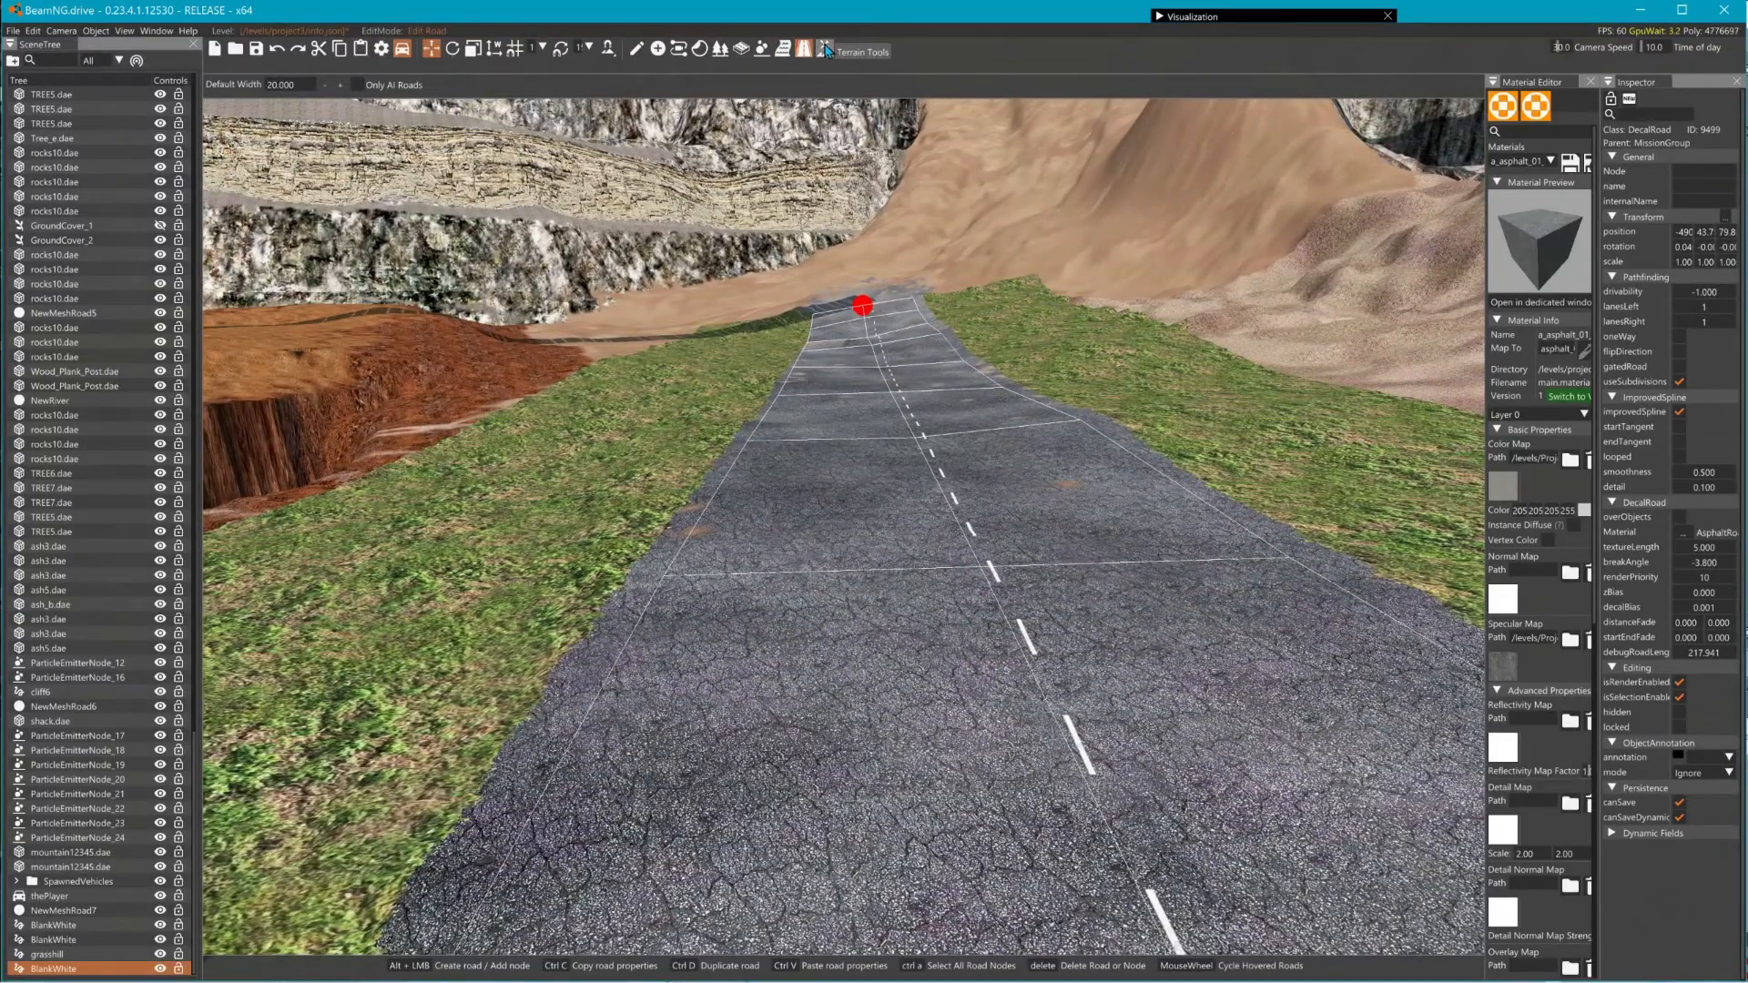
# - Lower small patches of terrain on the asphalt road using the Lower Height tool with a square brush of size 6
pyautogui.click(827, 50)
pyautogui.click(348, 90)
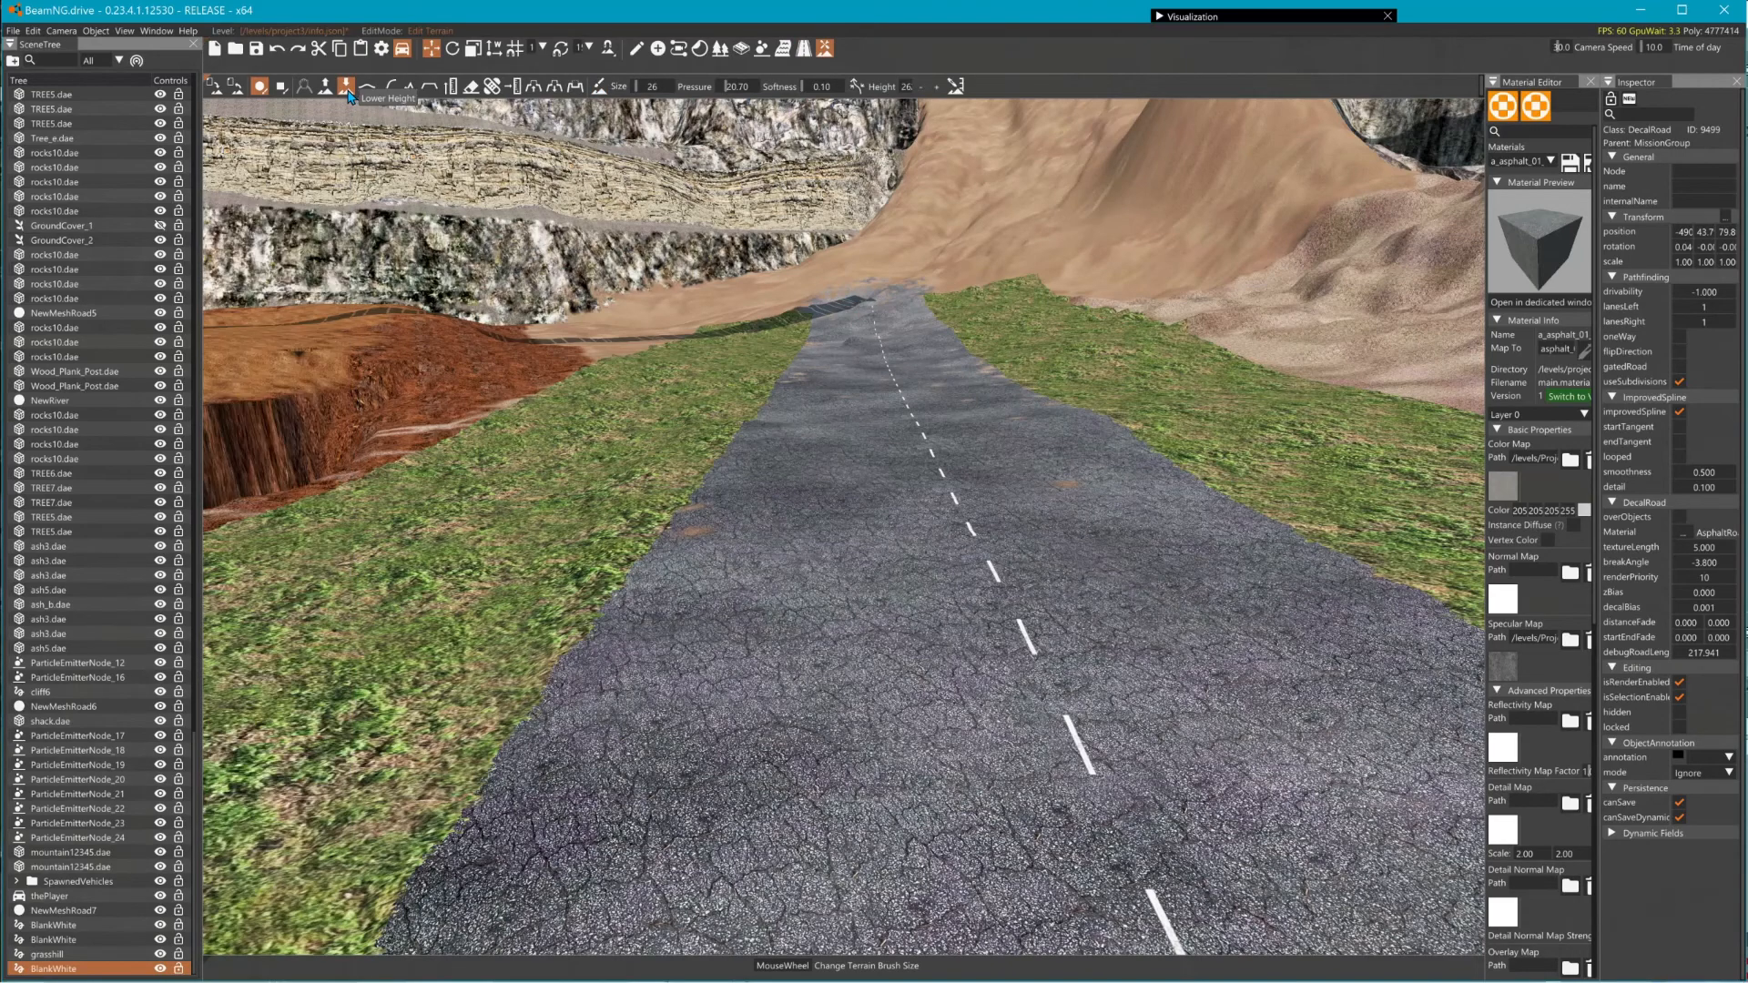
pyautogui.click(281, 87)
pyautogui.moveTo(817, 601); pyautogui.dragTo(813, 597)
pyautogui.moveTo(1082, 656); pyautogui.dragTo(1085, 658, button='right')
pyautogui.click(1086, 419)
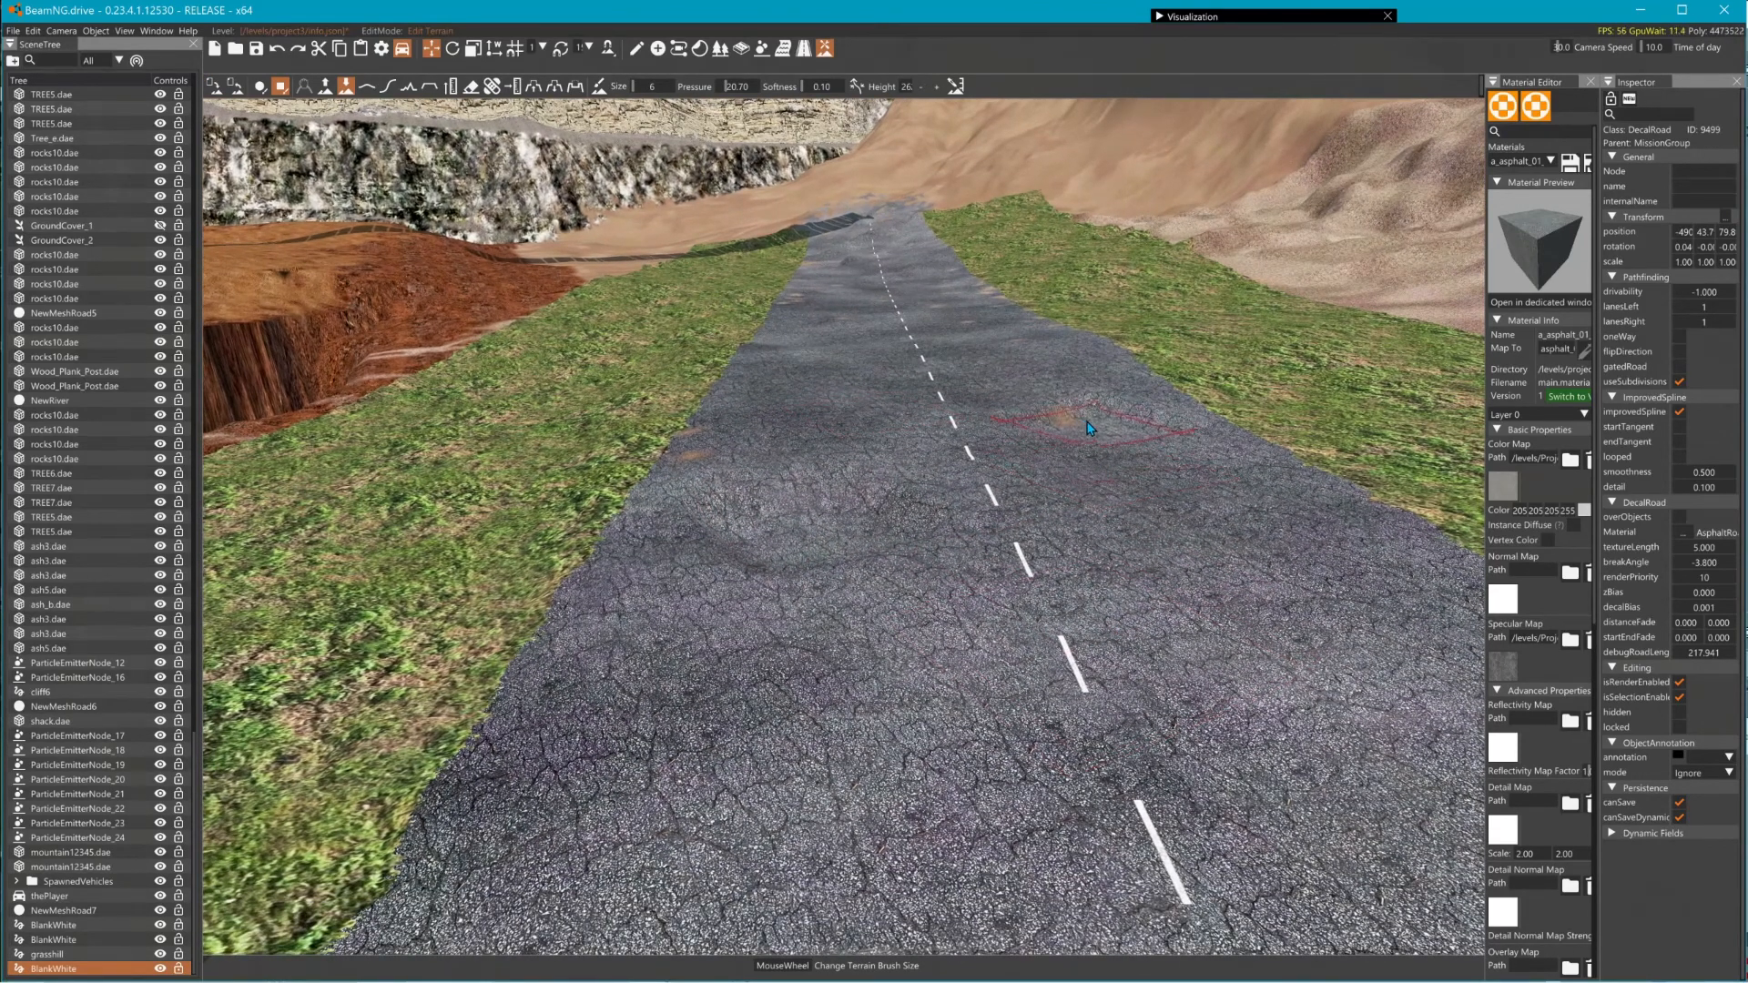
pyautogui.click(798, 362)
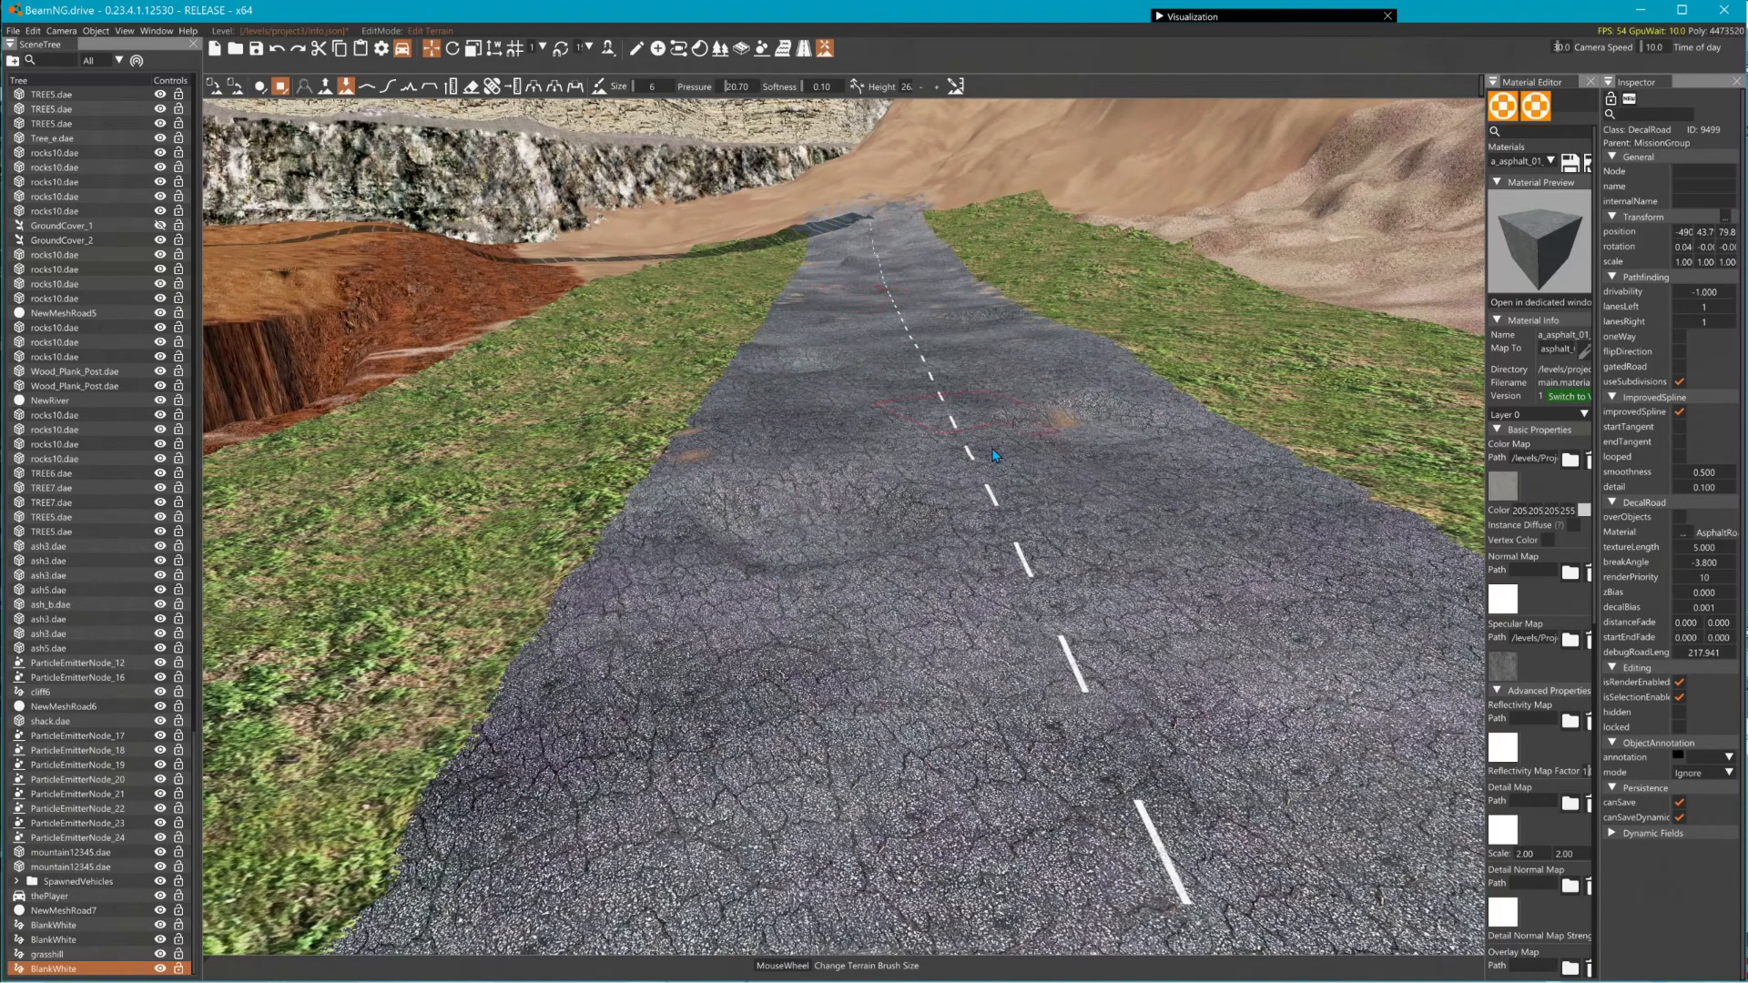
# - Raise small patches of terrain across the asphalt's left lane using a square height brush of size 4
pyautogui.moveTo(998, 375); pyautogui.dragTo(572, 110, button='right')
pyautogui.press('w')
pyautogui.press('s')
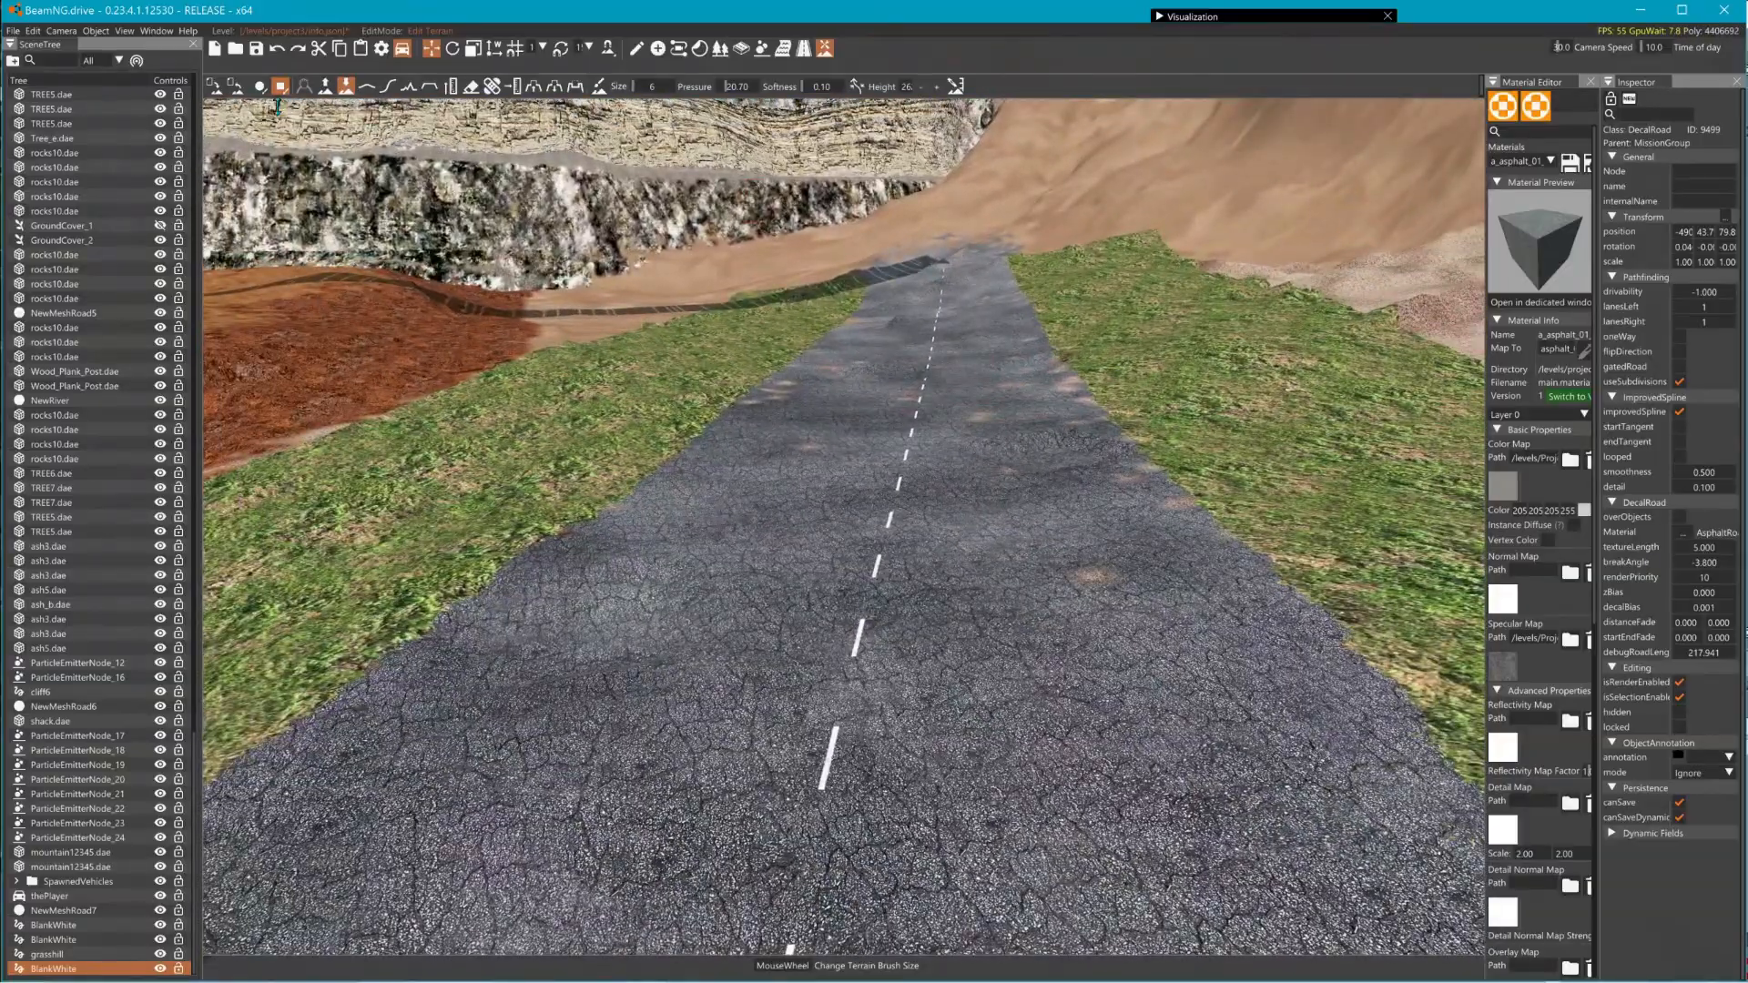
pyautogui.click(325, 86)
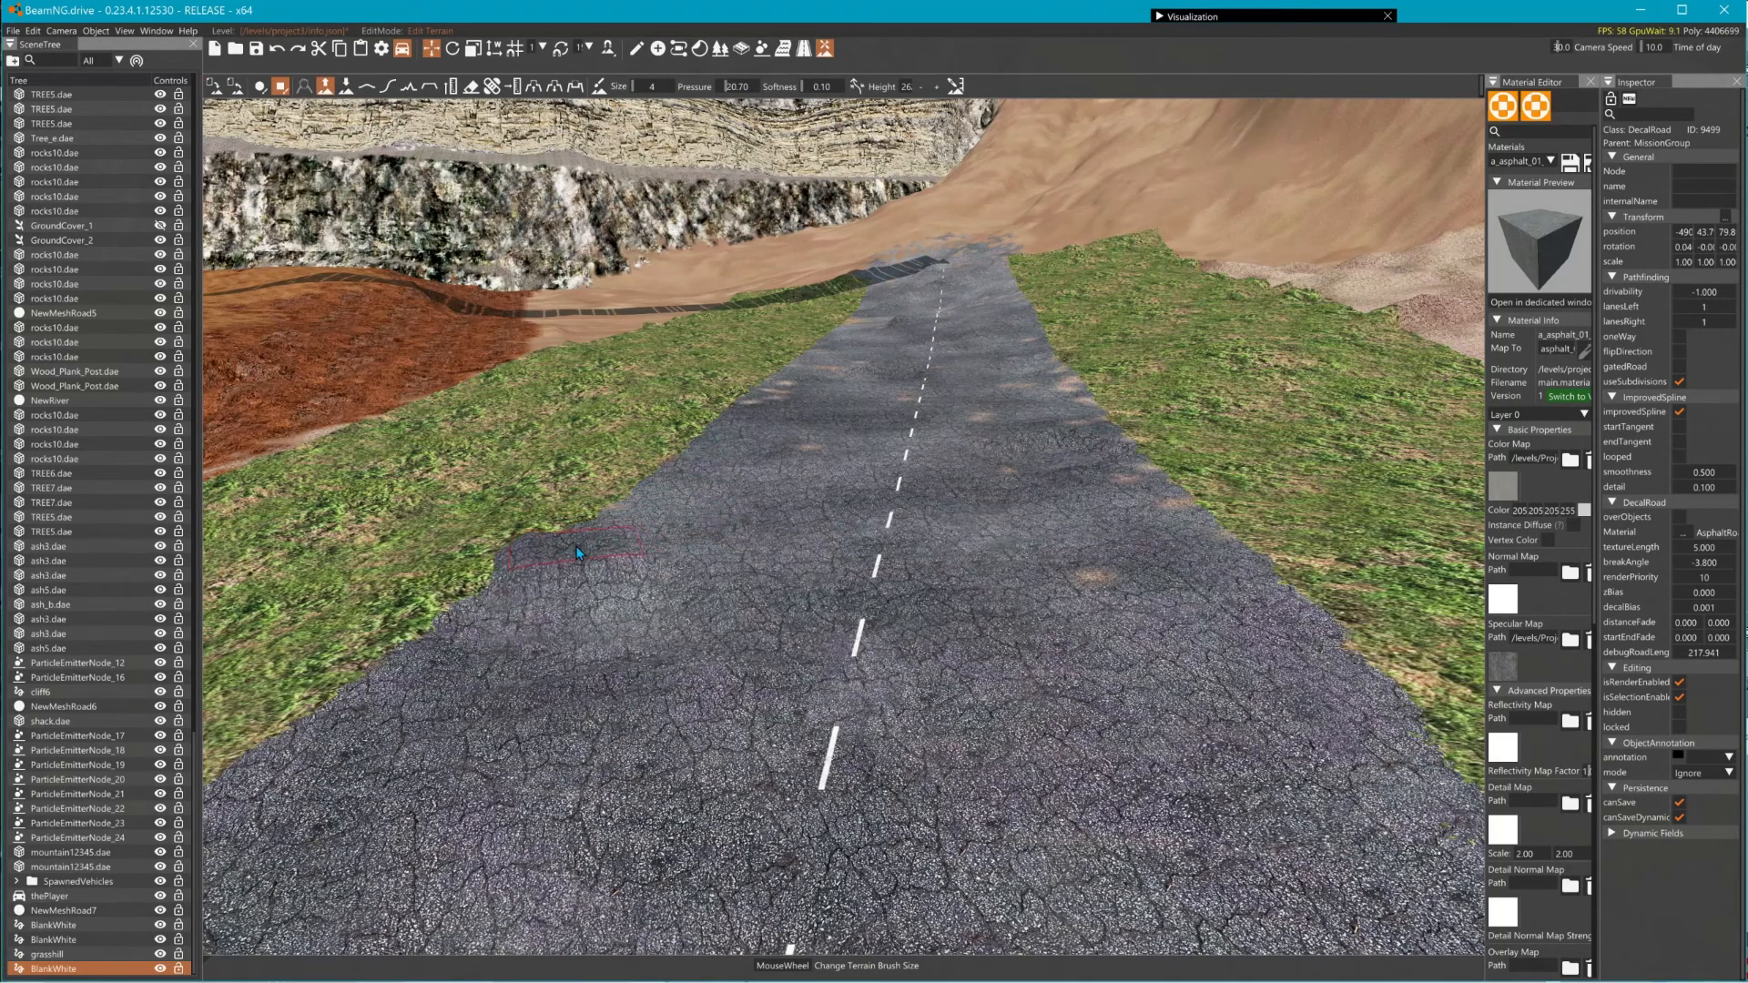
pyautogui.moveTo(575, 545)
pyautogui.mouseDown()
pyautogui.moveTo(1066, 548)
pyautogui.moveTo(783, 560)
pyautogui.mouseUp()
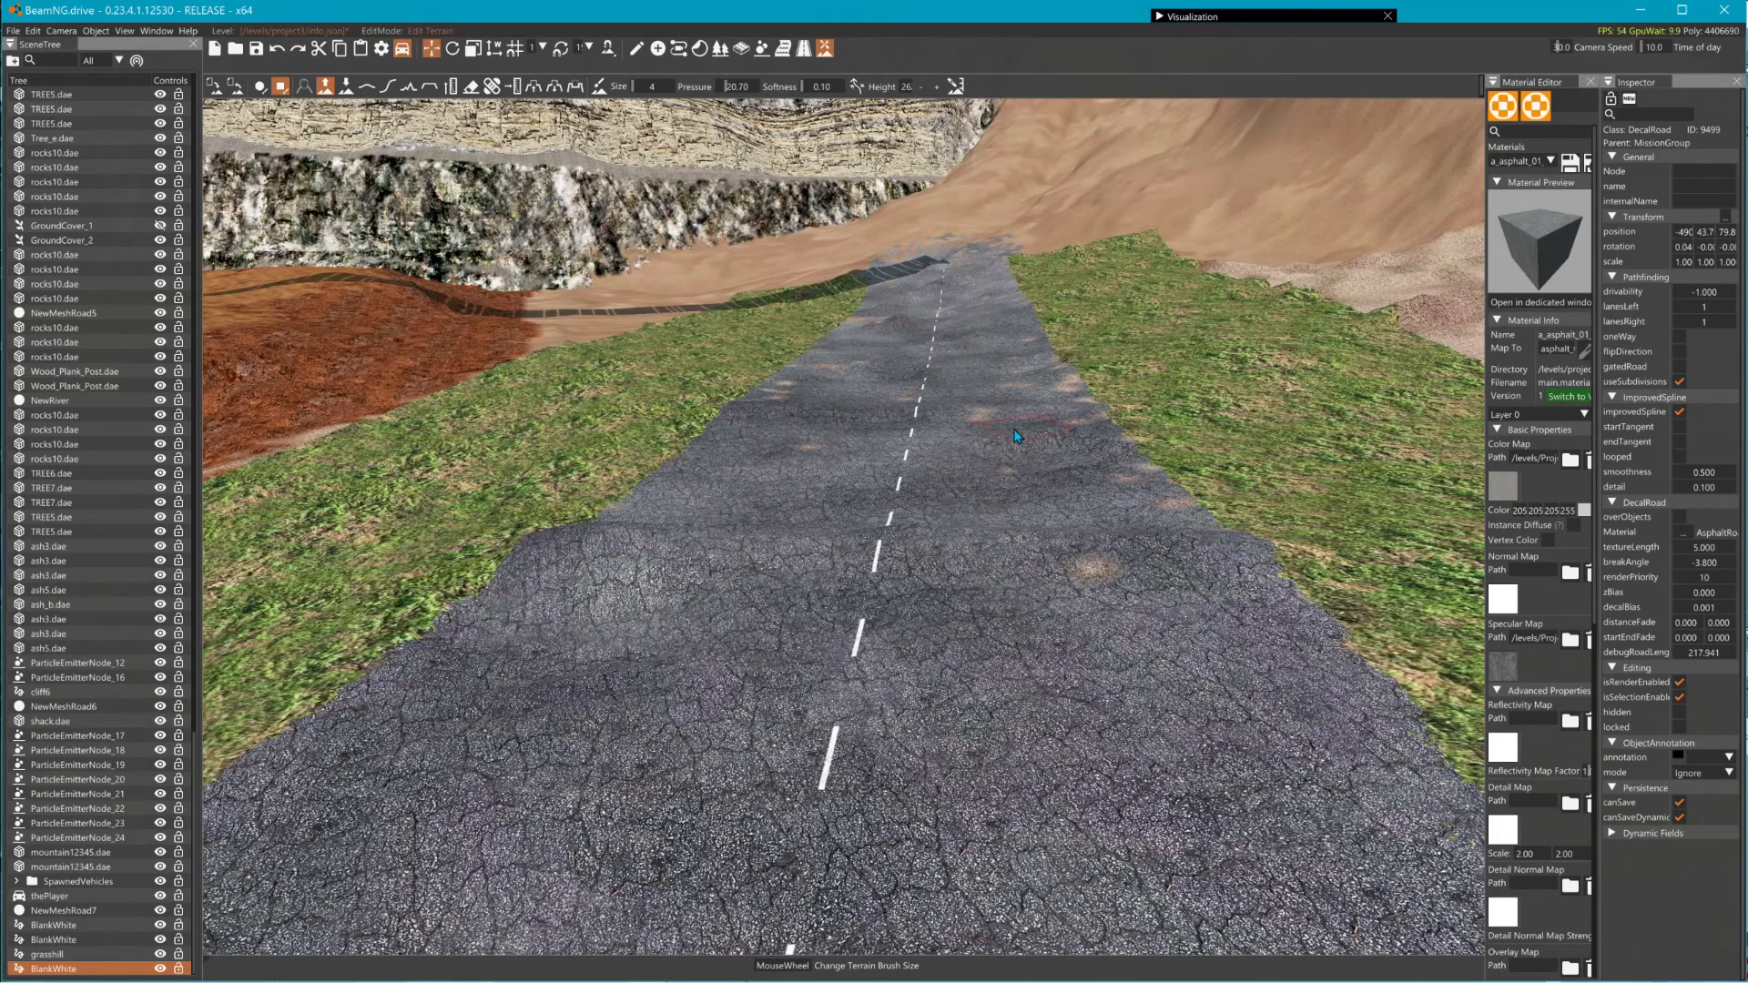
pyautogui.press('s')
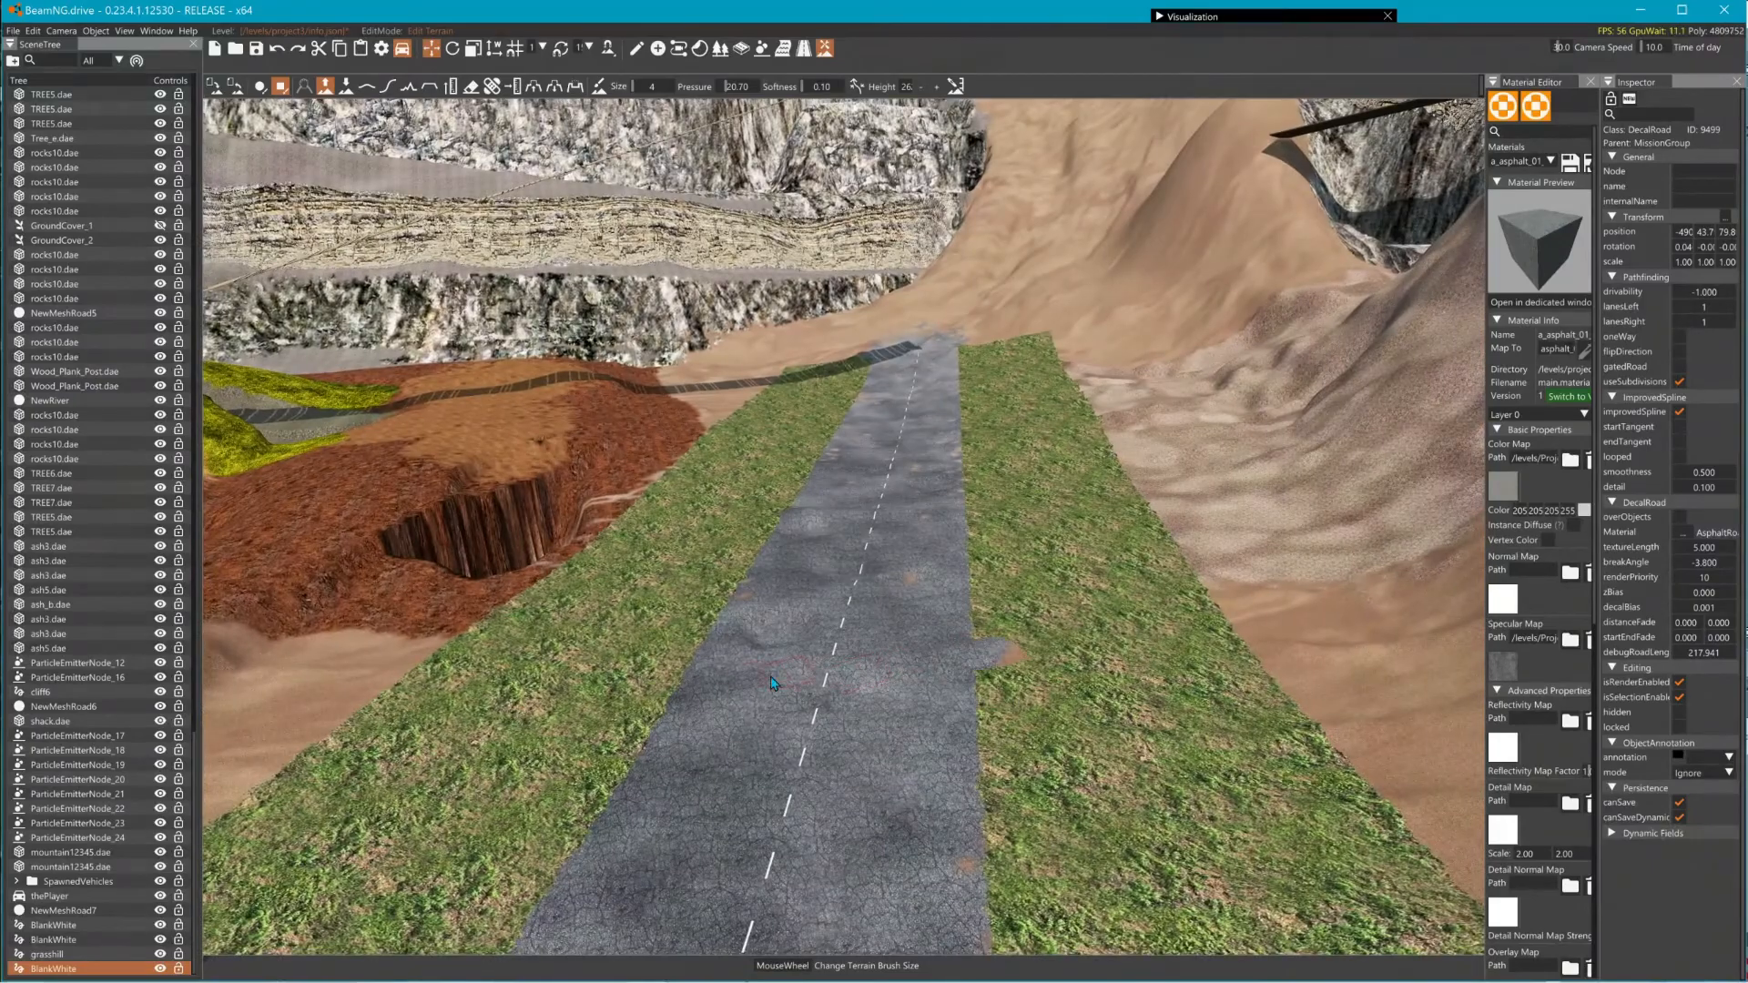
pyautogui.moveTo(772, 683)
pyautogui.mouseDown()
pyautogui.moveTo(900, 720)
pyautogui.moveTo(660, 830)
pyautogui.moveTo(1005, 704)
pyautogui.moveTo(827, 568)
pyautogui.mouseUp()
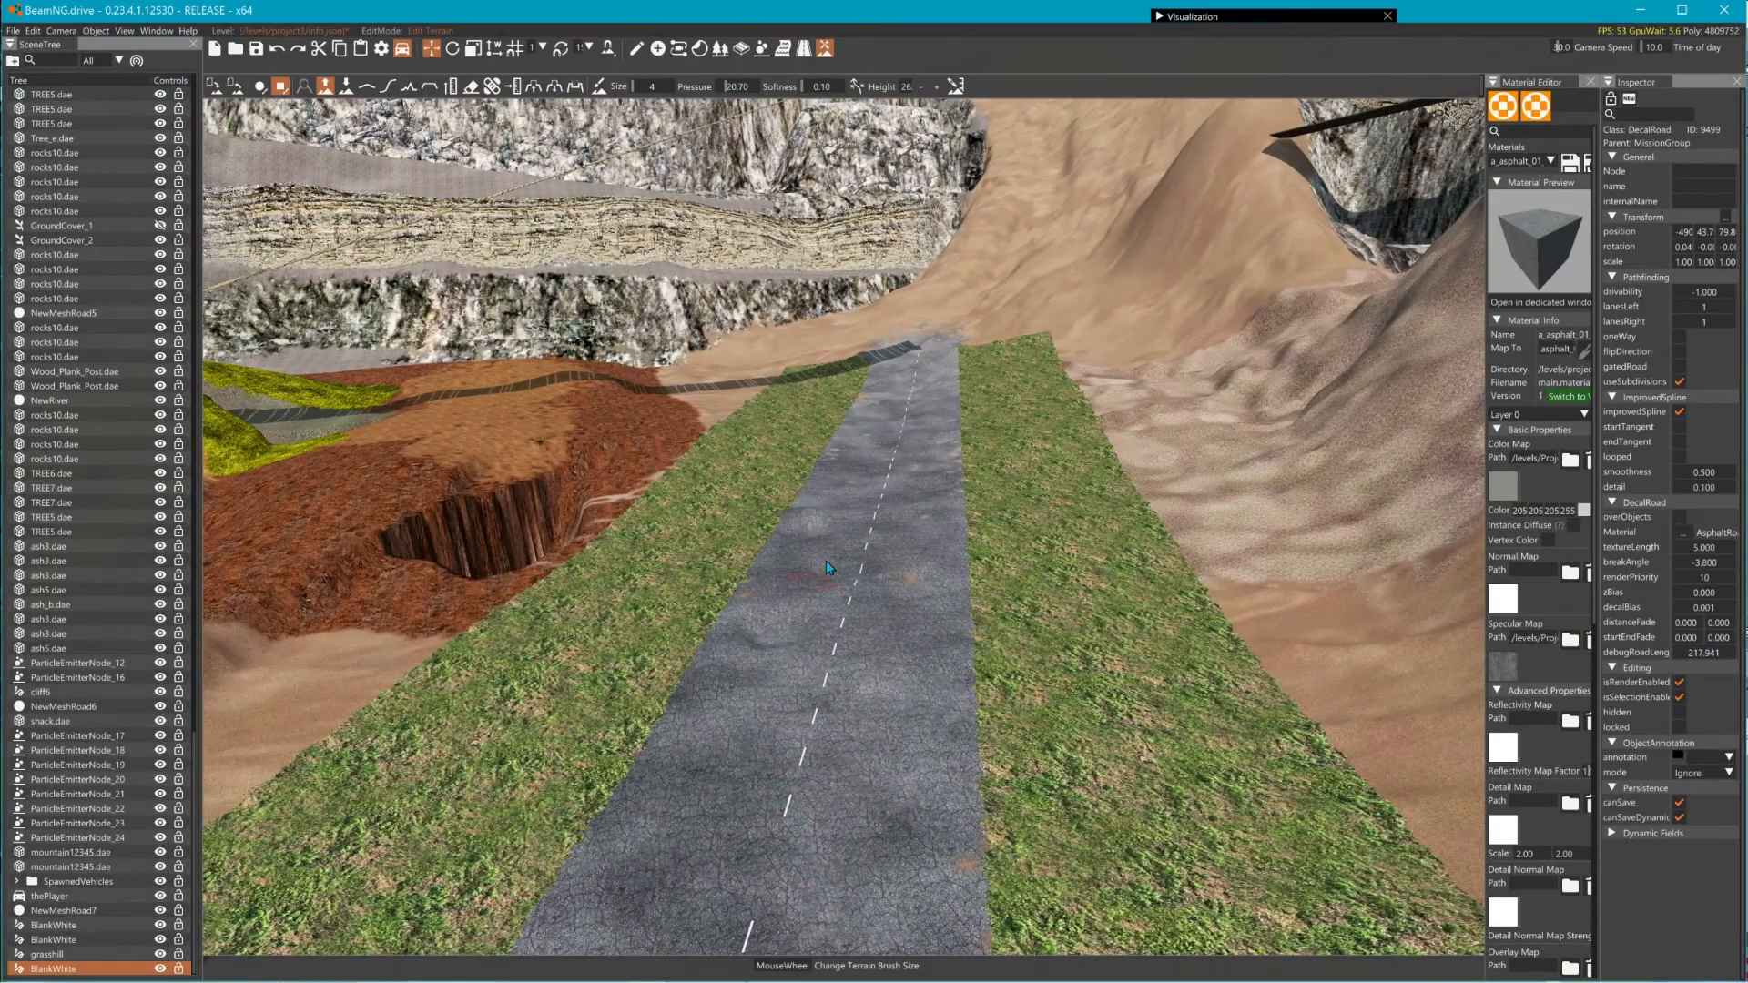
# - Examine the sculpted unevenness of the road surface and its grass borders from several distances
pyautogui.press('s')
pyautogui.moveTo(903, 560); pyautogui.dragTo(856, 403, button='right')
pyautogui.press('w')
pyautogui.press('w')
pyautogui.press('s')
pyautogui.press('w')
pyautogui.press('w')
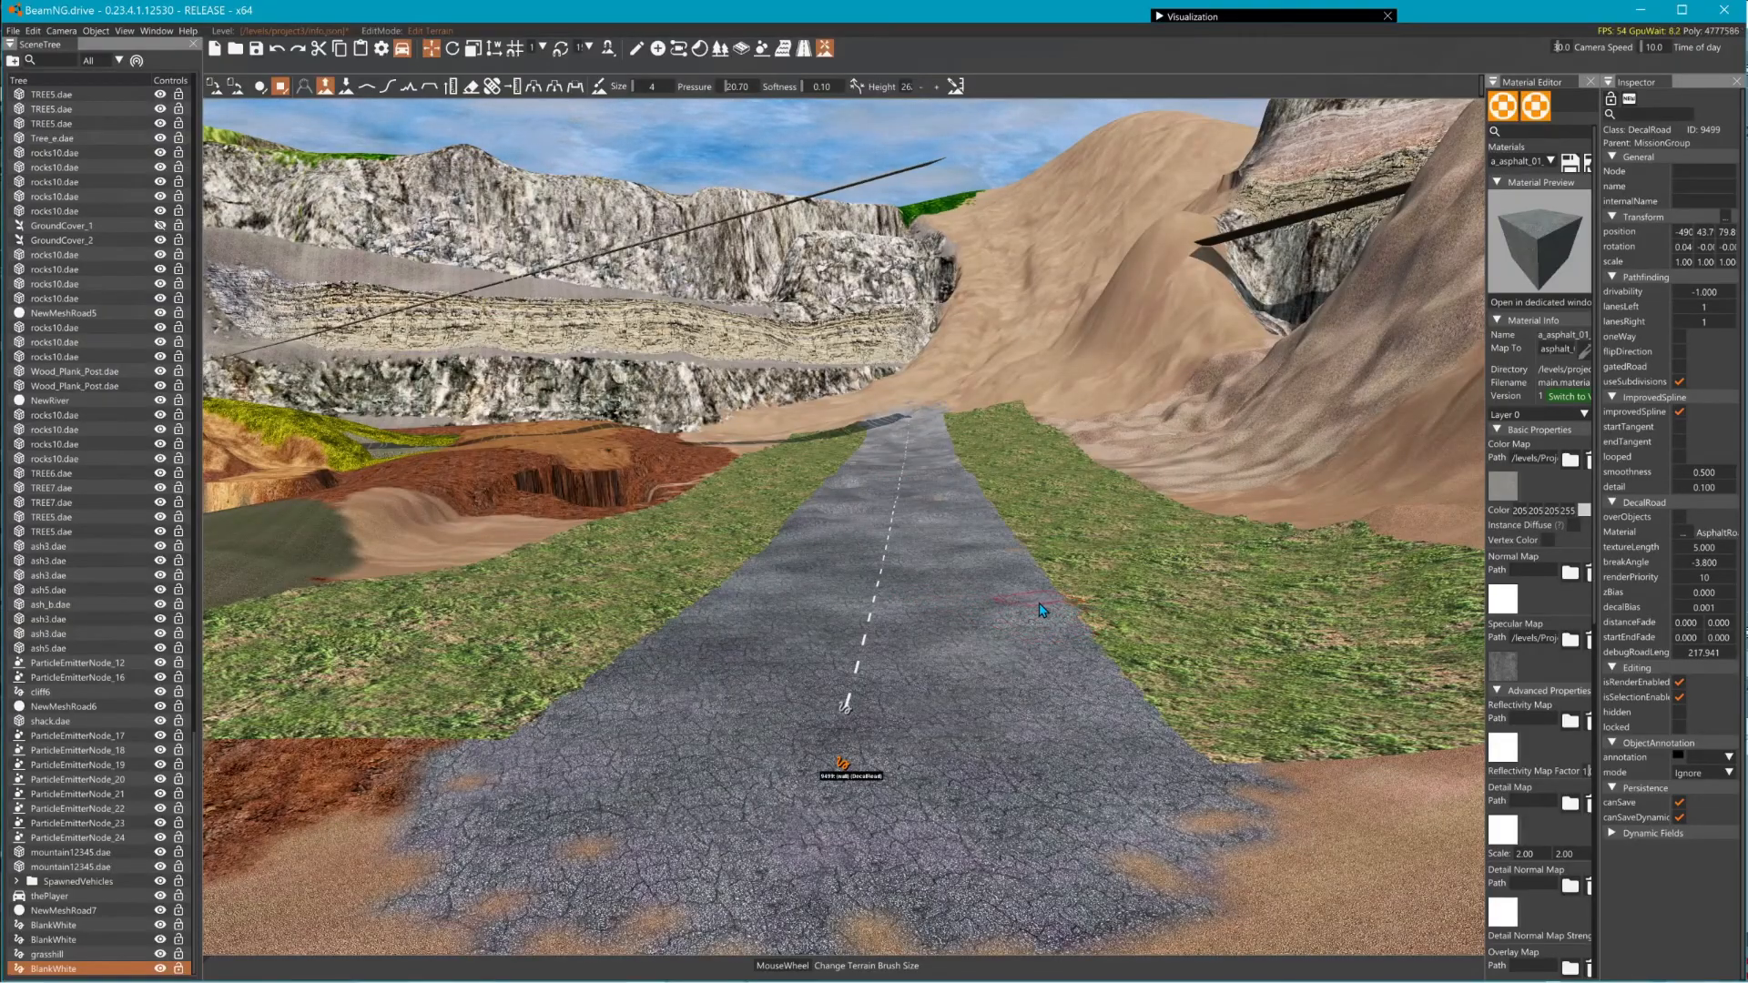
pyautogui.press('w')
pyautogui.moveTo(1034, 664); pyautogui.dragTo(979, 683, button='right')
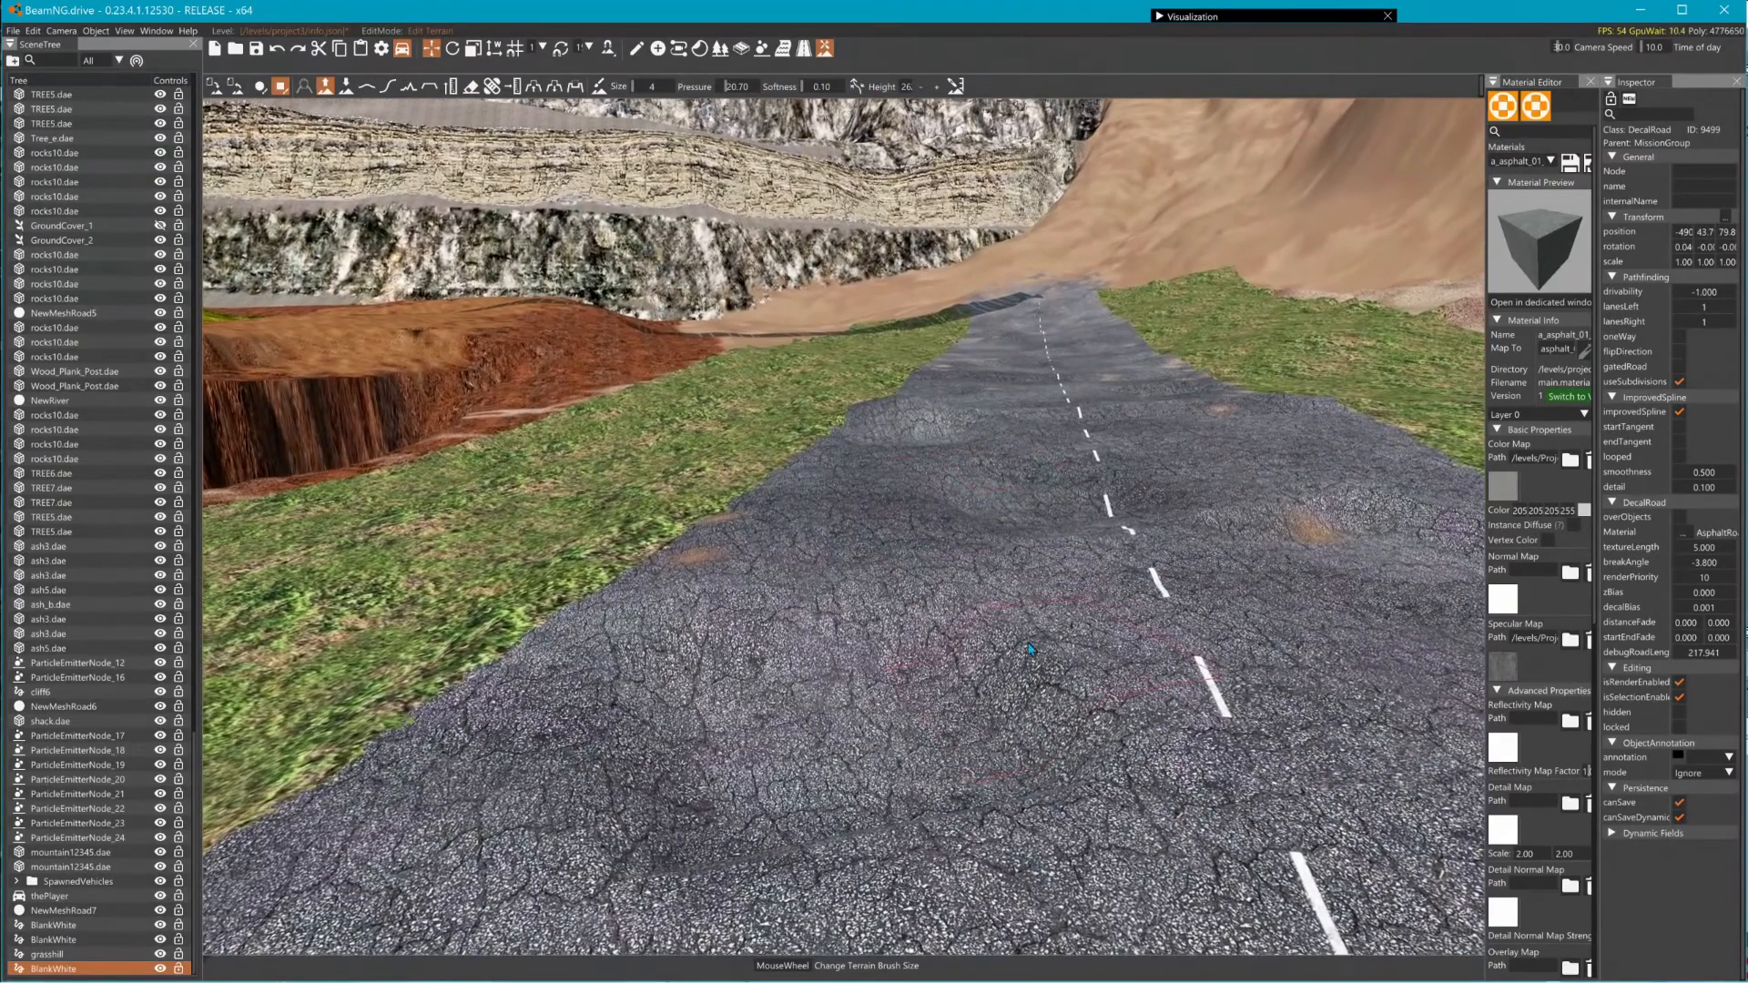
# - Paint the Qrocks3-Dark terrain material onto a patch of the near left lane with a circular brush of size 1
pyautogui.click(599, 85)
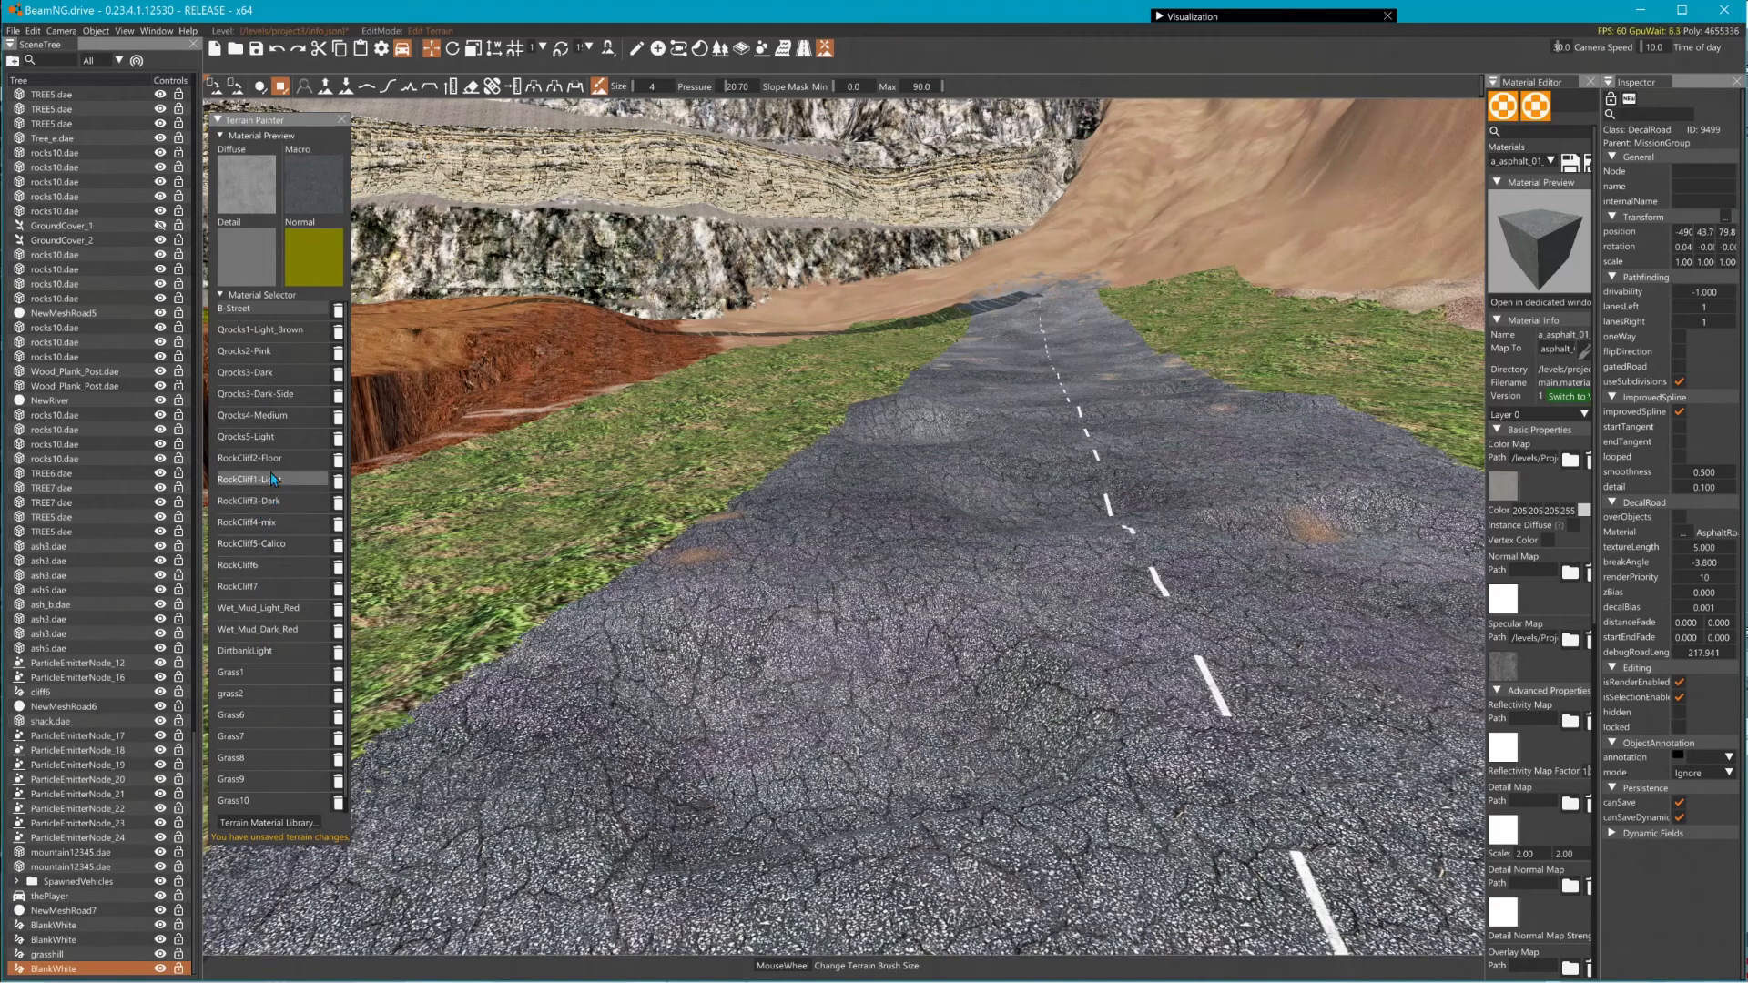
pyautogui.click(266, 375)
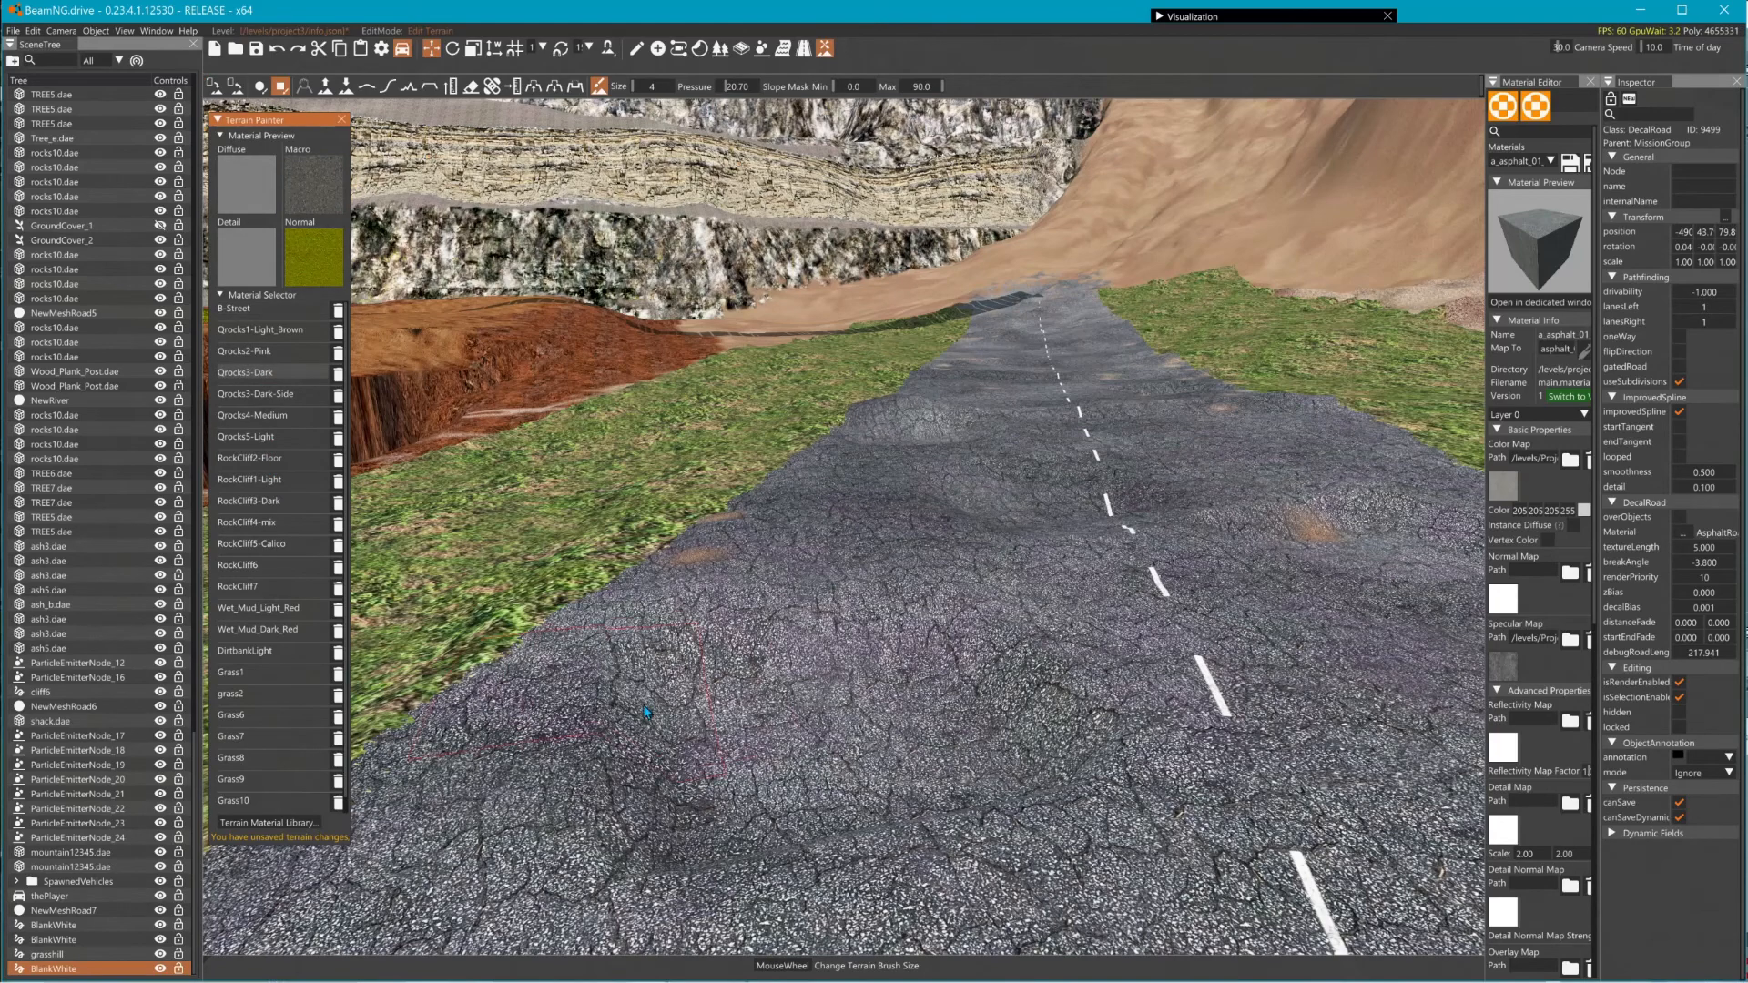
pyautogui.click(259, 86)
pyautogui.moveTo(783, 714)
pyautogui.mouseDown()
pyautogui.moveTo(937, 731)
pyautogui.moveTo(863, 824)
pyautogui.moveTo(941, 687)
pyautogui.moveTo(662, 755)
pyautogui.moveTo(702, 797)
pyautogui.moveTo(1008, 771)
pyautogui.mouseUp()
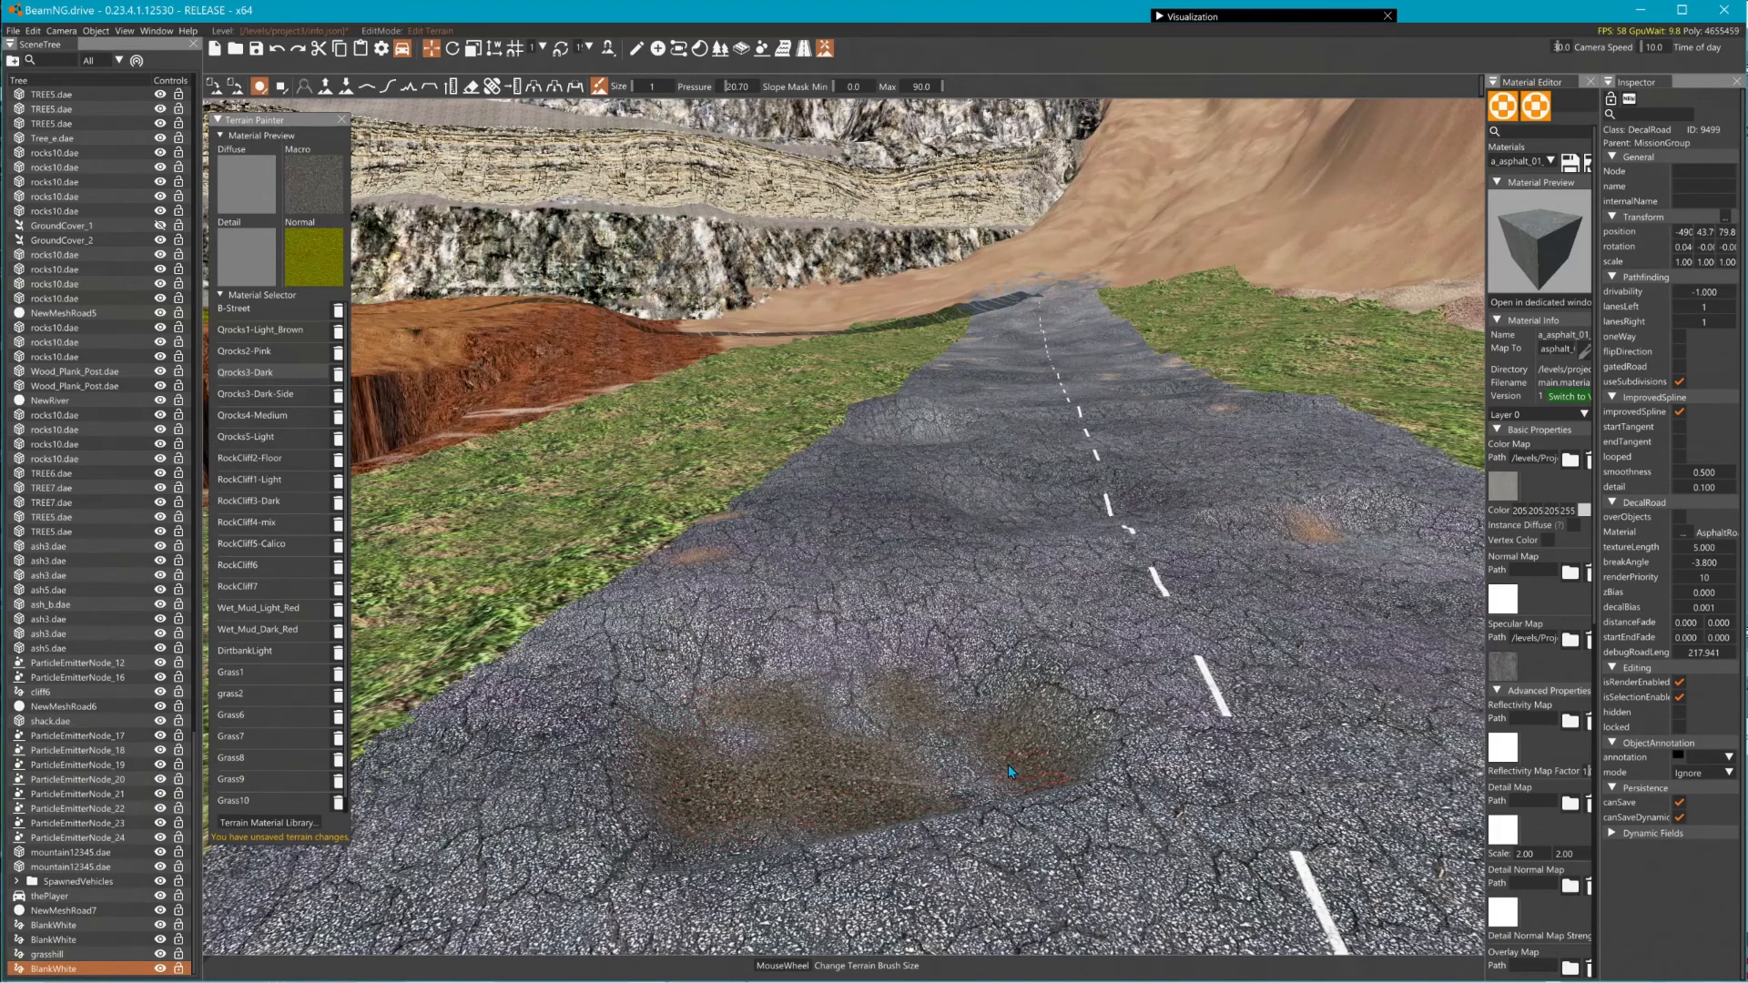
# - Paint Qrocks1-Light_Brown spots within and beside the dark gravel patch on the left lane
pyautogui.click(264, 330)
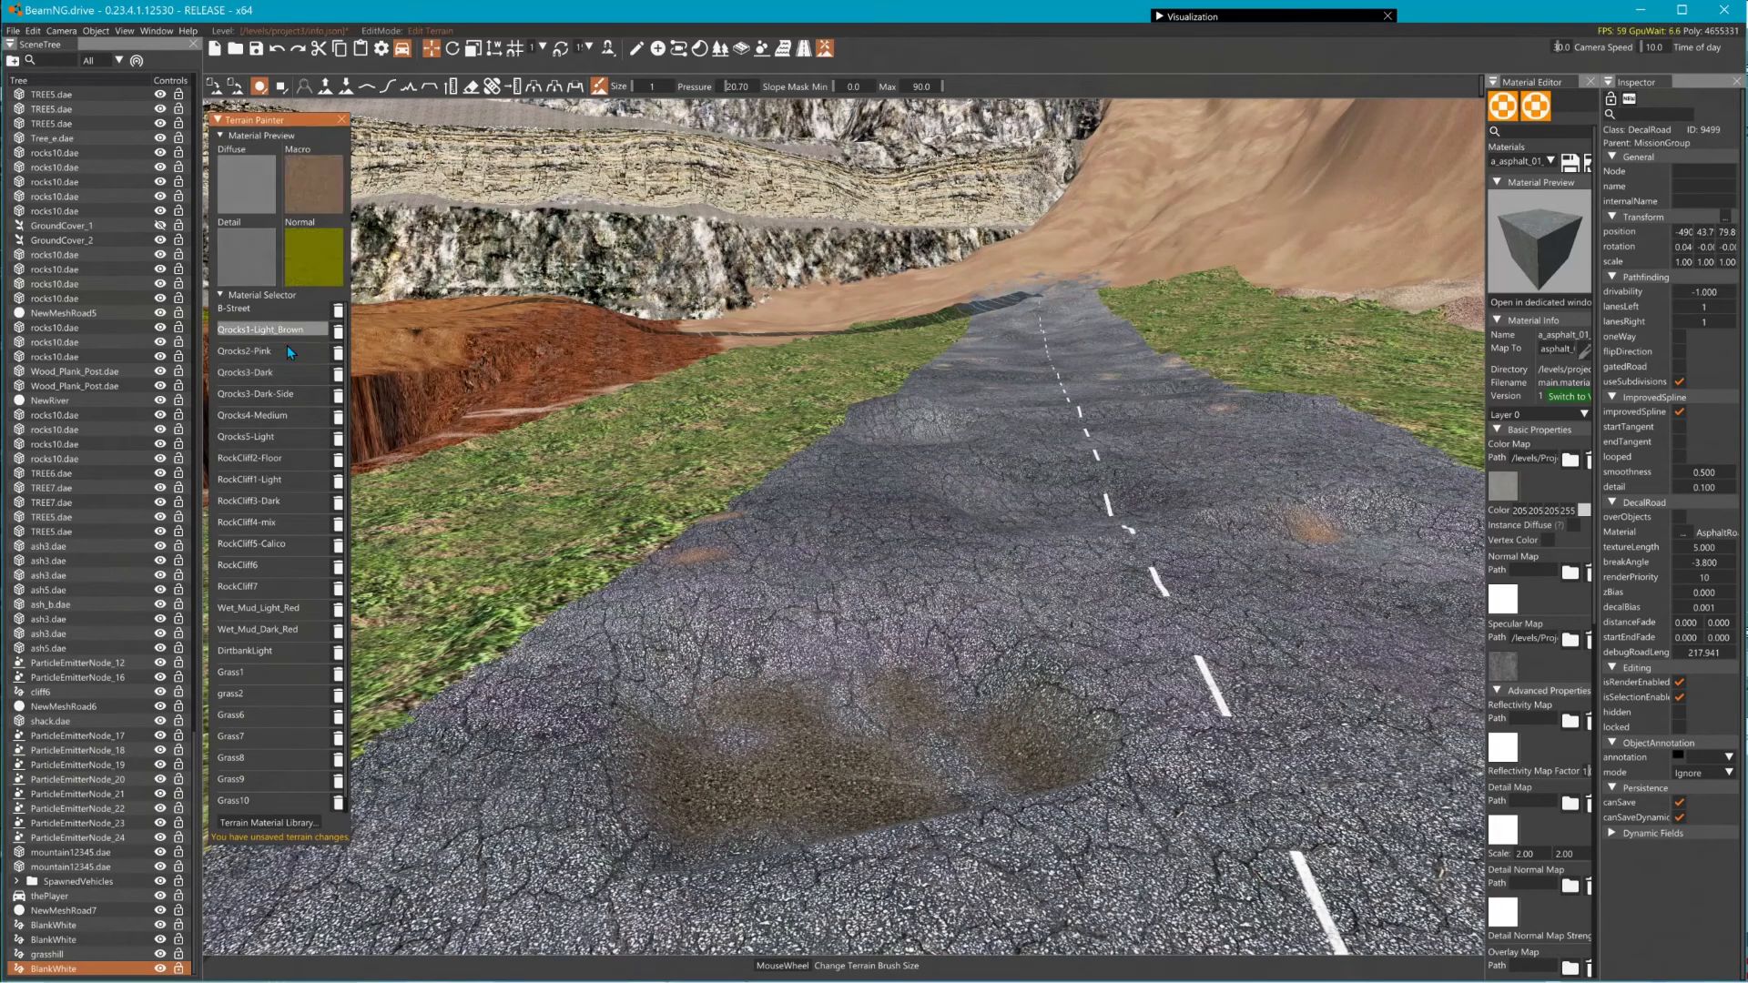
pyautogui.click(715, 671)
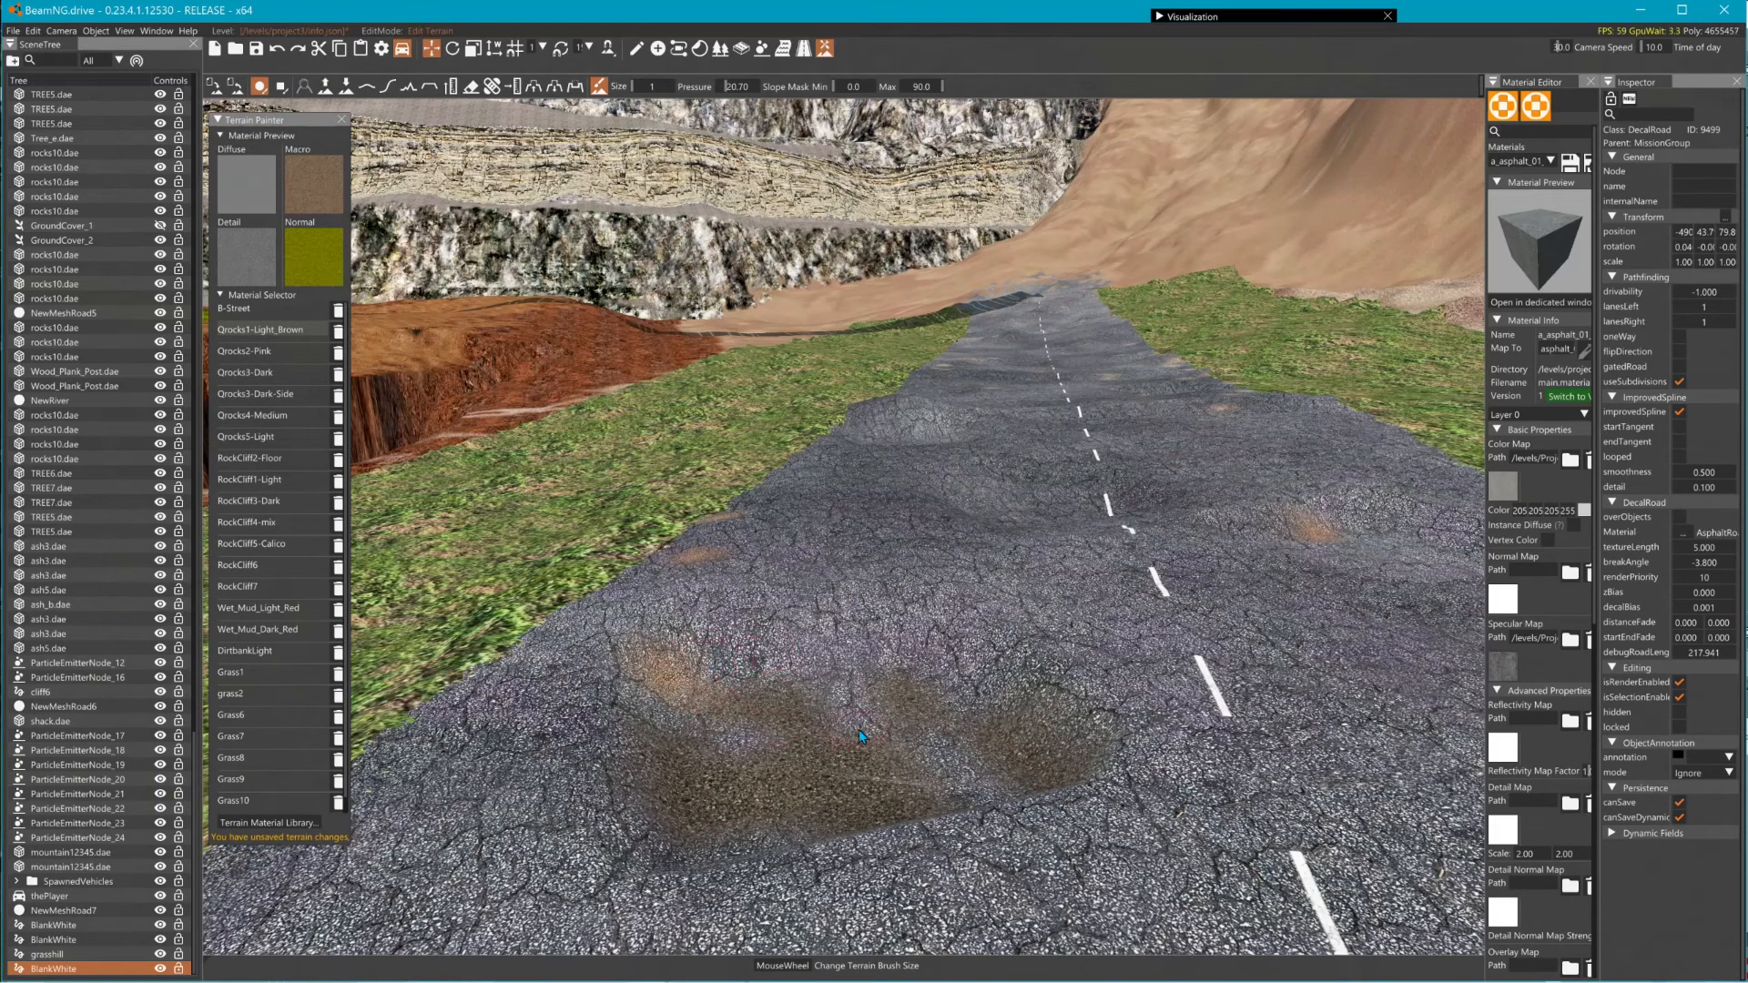
pyautogui.moveTo(860, 729)
pyautogui.mouseDown()
pyautogui.moveTo(847, 769)
pyautogui.moveTo(993, 783)
pyautogui.moveTo(701, 768)
pyautogui.mouseUp()
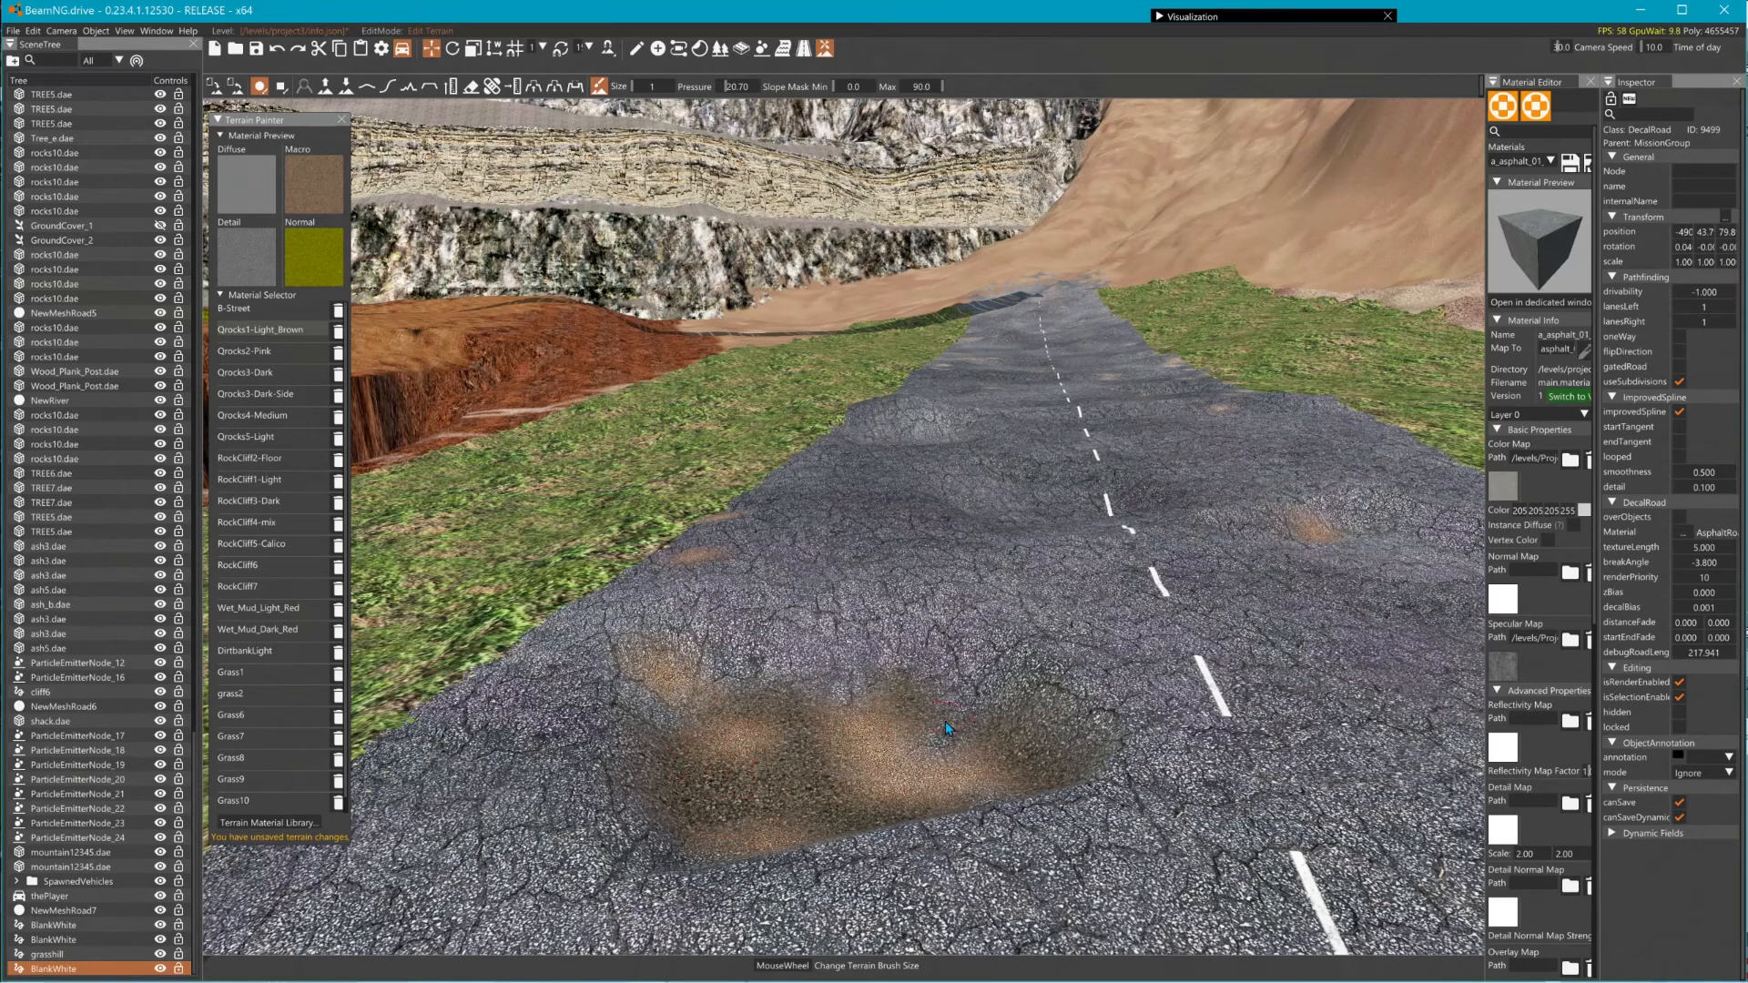
pyautogui.moveTo(829, 702)
pyautogui.mouseDown()
pyautogui.moveTo(806, 749)
pyautogui.moveTo(974, 779)
pyautogui.mouseUp()
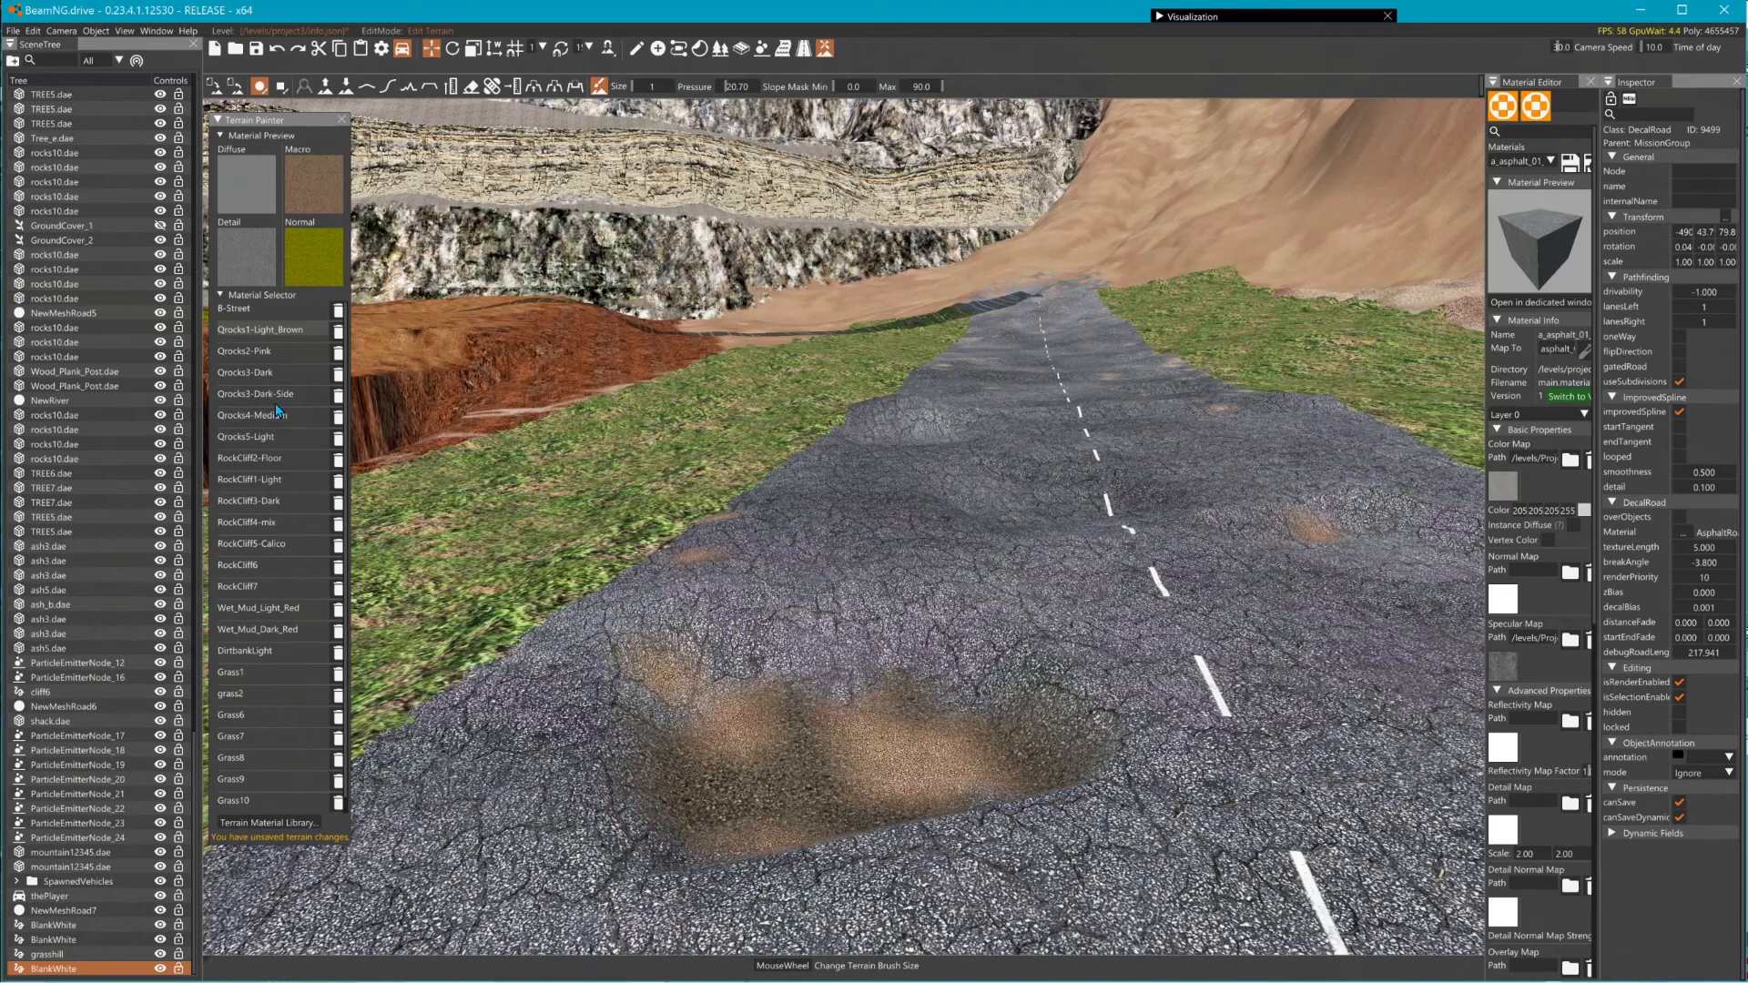
# - Paint Qrocks5-Light around the upper edge and centre of the brown patch, and onto the right lane beside the brown spot
pyautogui.click(275, 434)
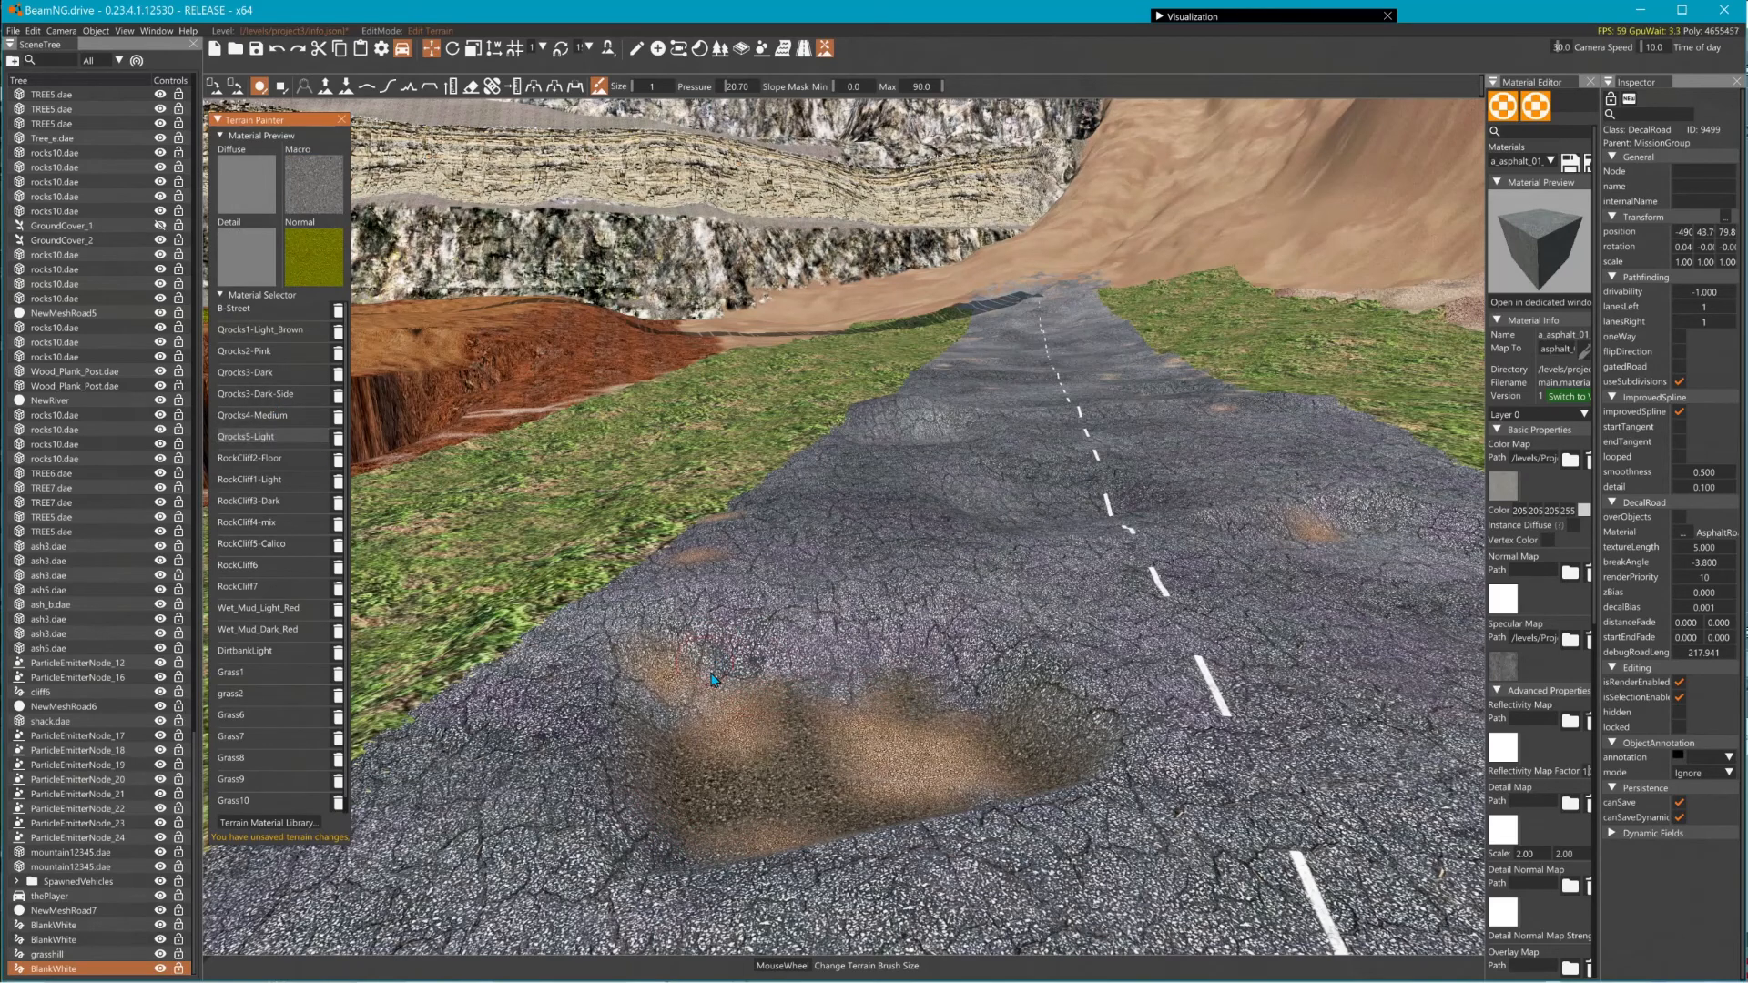
pyautogui.moveTo(756, 677)
pyautogui.mouseDown()
pyautogui.moveTo(846, 707)
pyautogui.moveTo(911, 687)
pyautogui.moveTo(661, 755)
pyautogui.mouseUp()
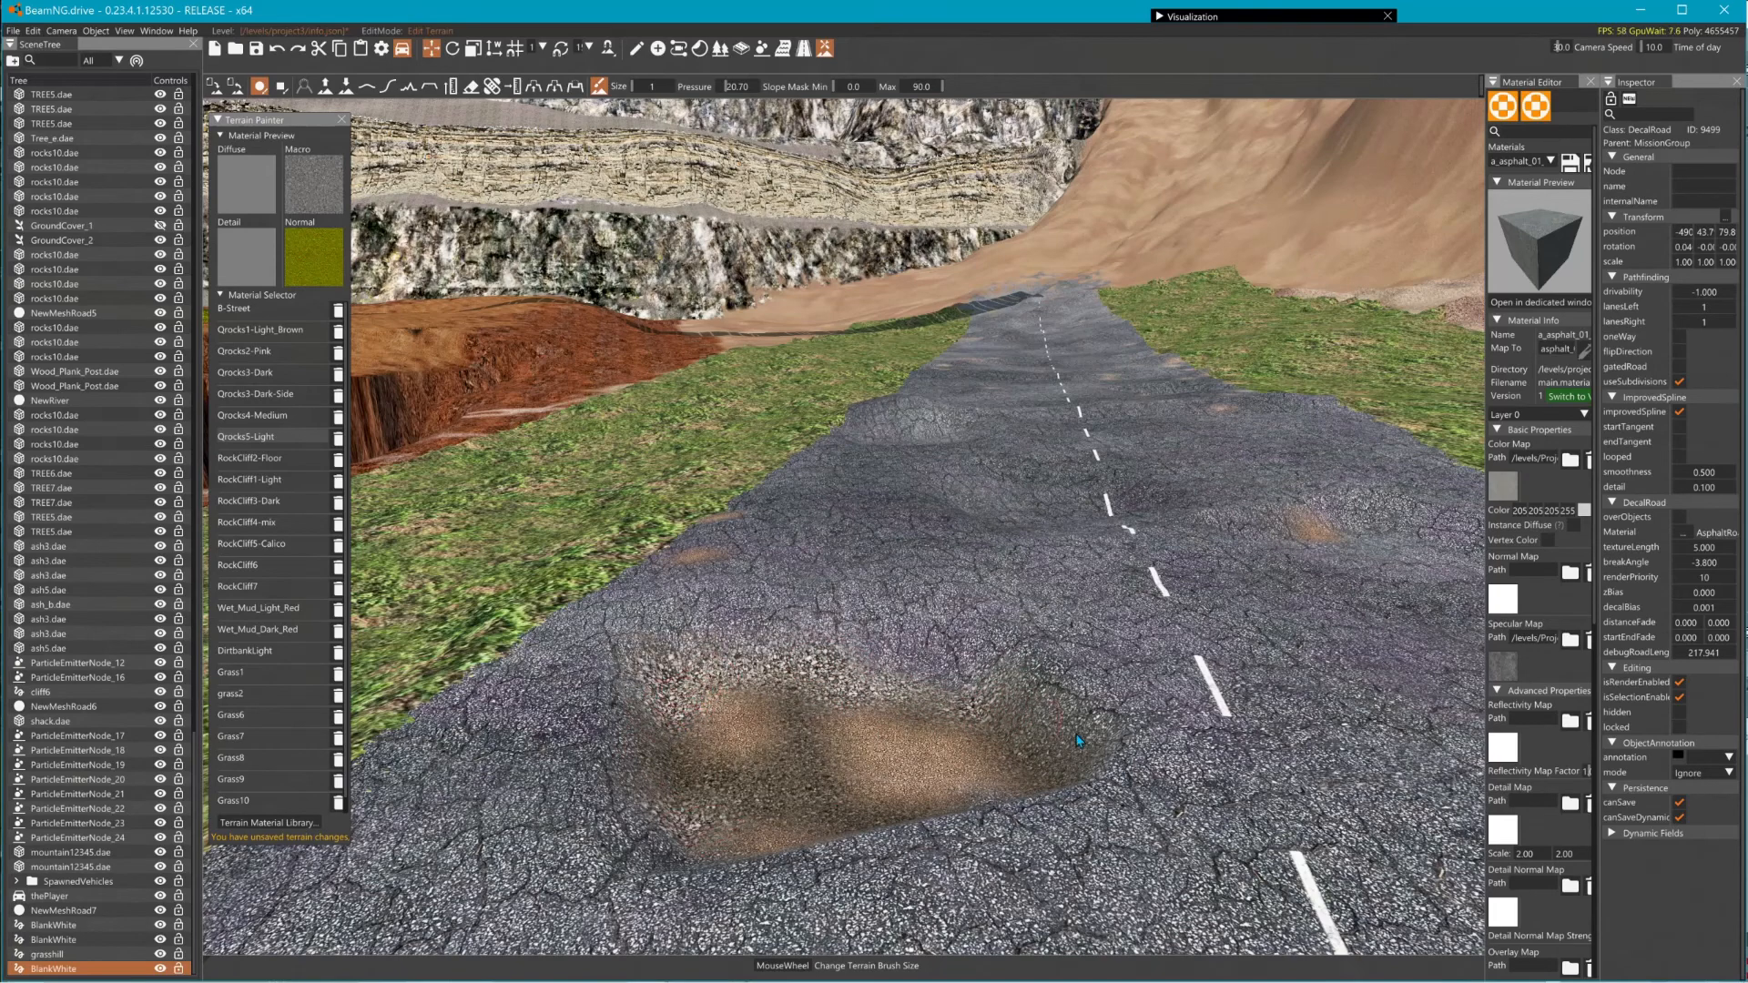
pyautogui.moveTo(1003, 698)
pyautogui.mouseDown()
pyautogui.moveTo(1052, 752)
pyautogui.moveTo(878, 699)
pyautogui.mouseUp()
pyautogui.moveTo(877, 798)
pyautogui.mouseDown()
pyautogui.moveTo(986, 794)
pyautogui.moveTo(905, 771)
pyautogui.mouseUp()
pyautogui.moveTo(874, 489); pyautogui.dragTo(823, 548, button='right')
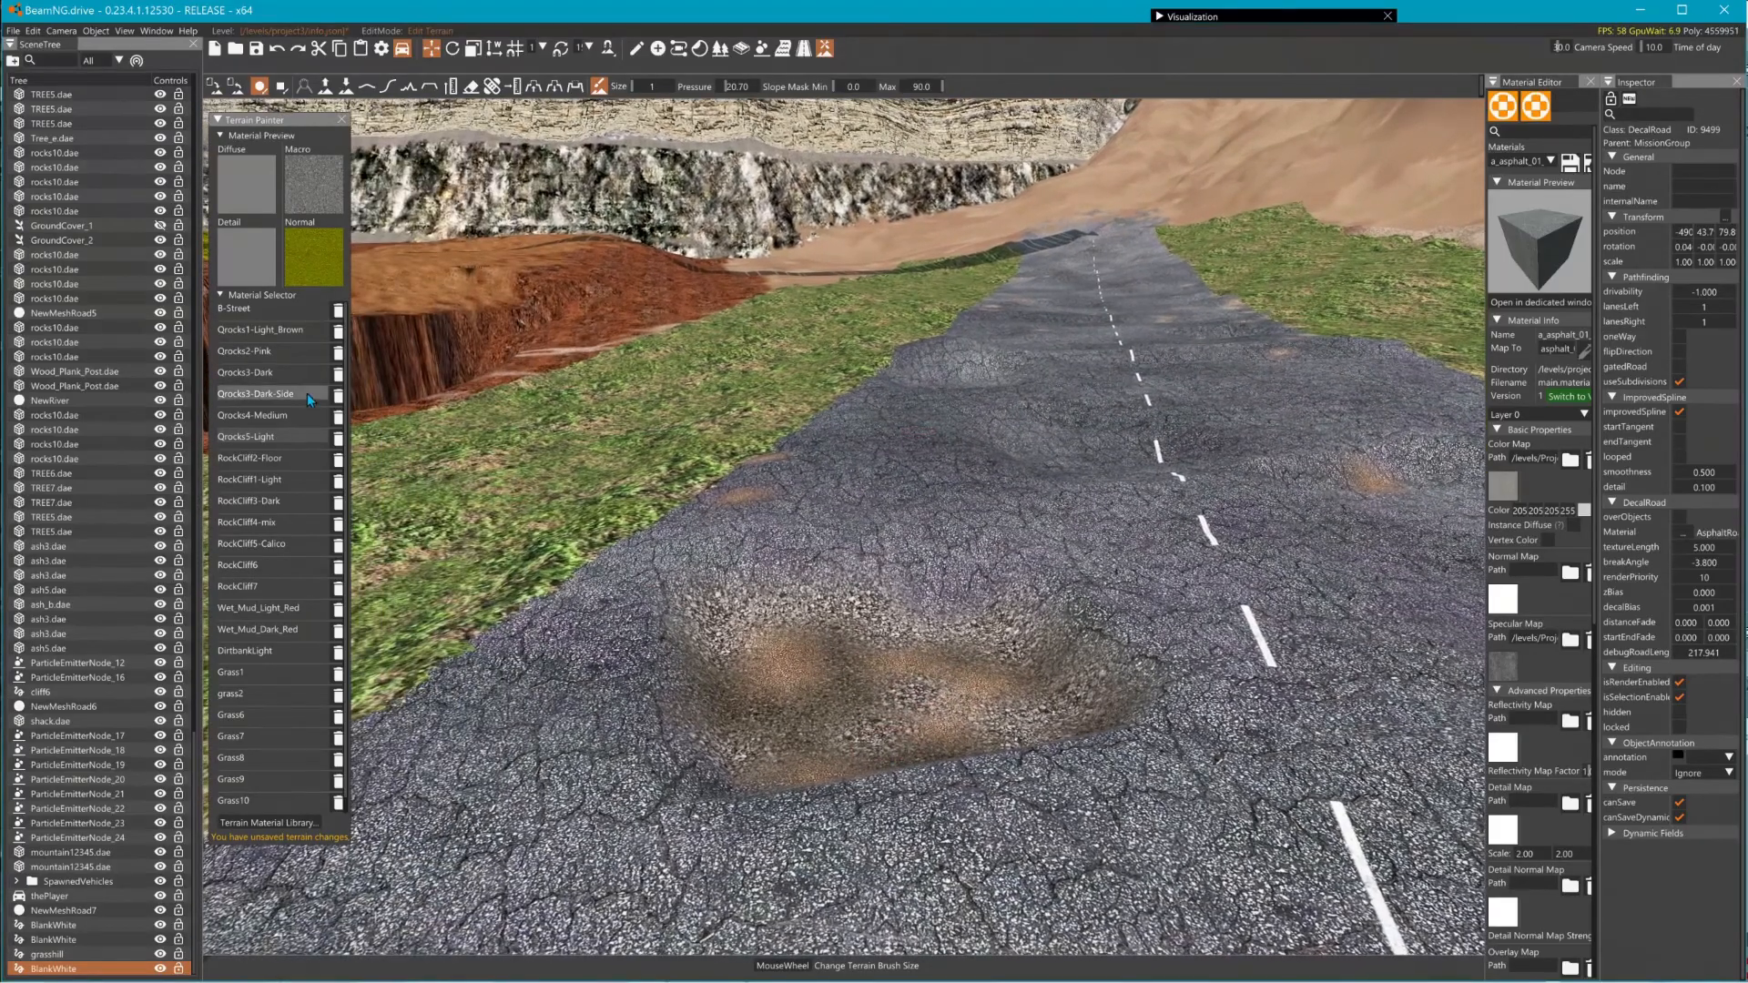
pyautogui.moveTo(907, 669); pyautogui.dragTo(927, 648, button='right')
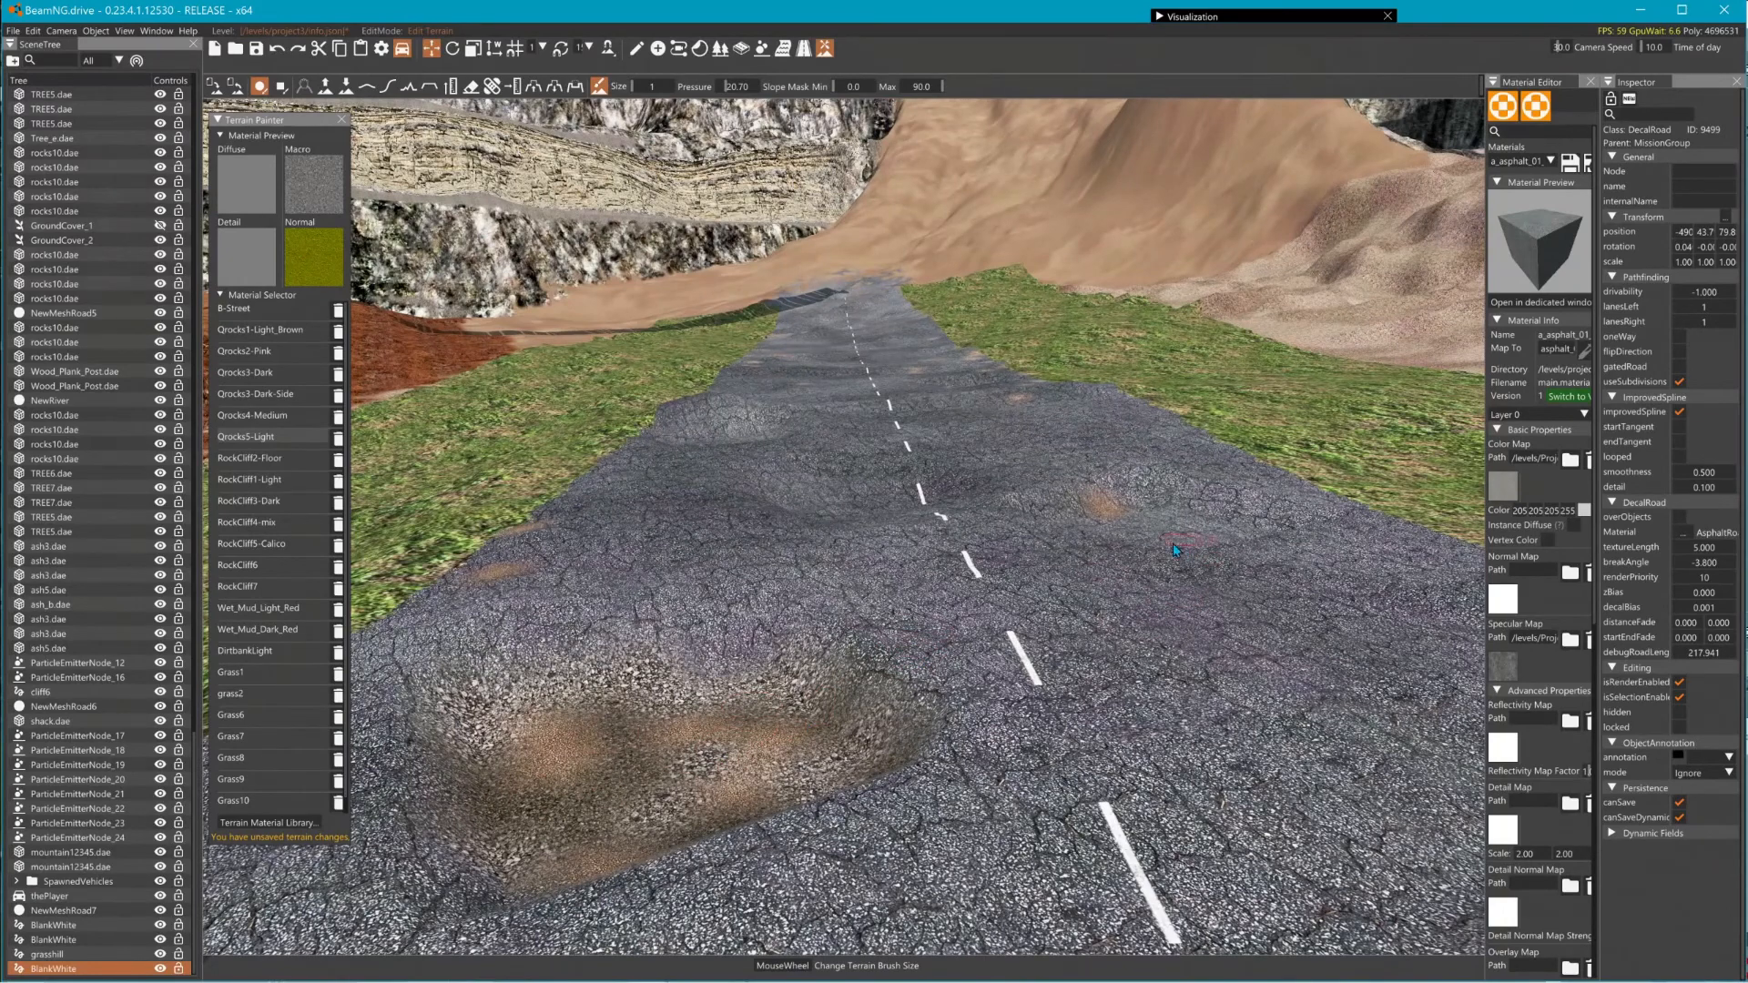
pyautogui.moveTo(1222, 539); pyautogui.dragTo(446, 636, button='right')
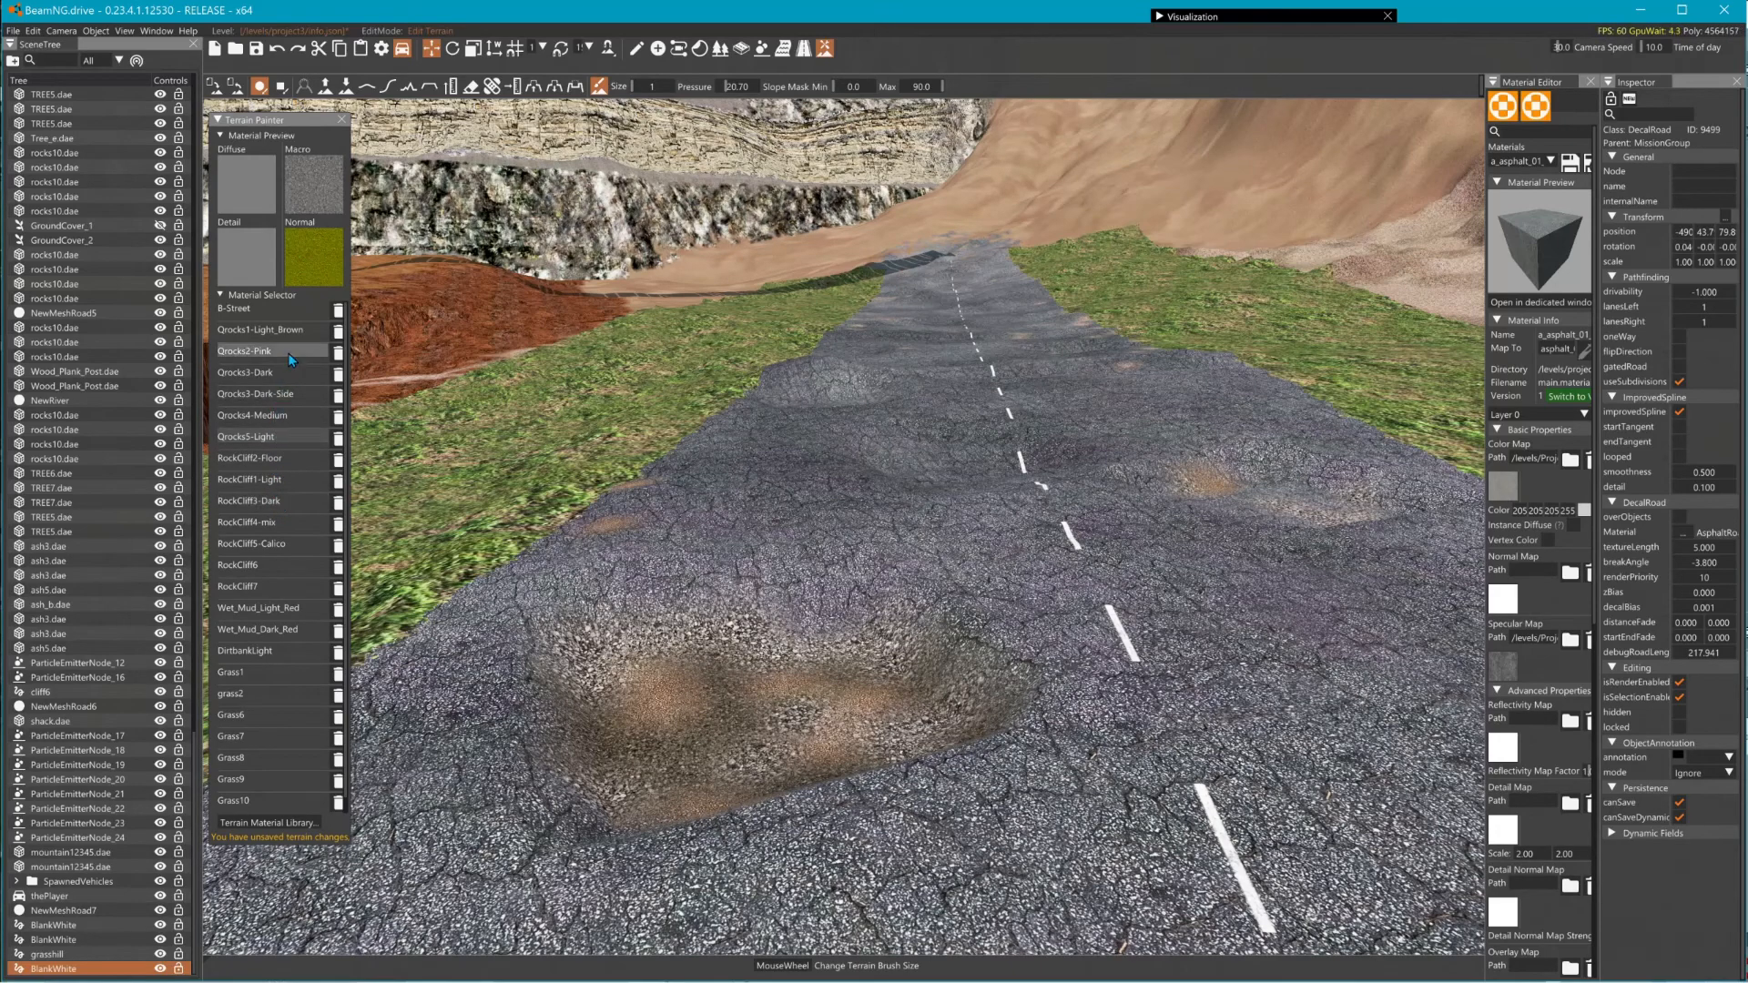
# - Paint RockCliff2-Floor over the worn patch using brush size 5, and Qrocks1-Light_Brown along the road's left edge
pyautogui.click(279, 466)
pyautogui.moveTo(701, 757)
pyautogui.mouseDown()
pyautogui.moveTo(781, 762)
pyautogui.moveTo(833, 717)
pyautogui.mouseUp()
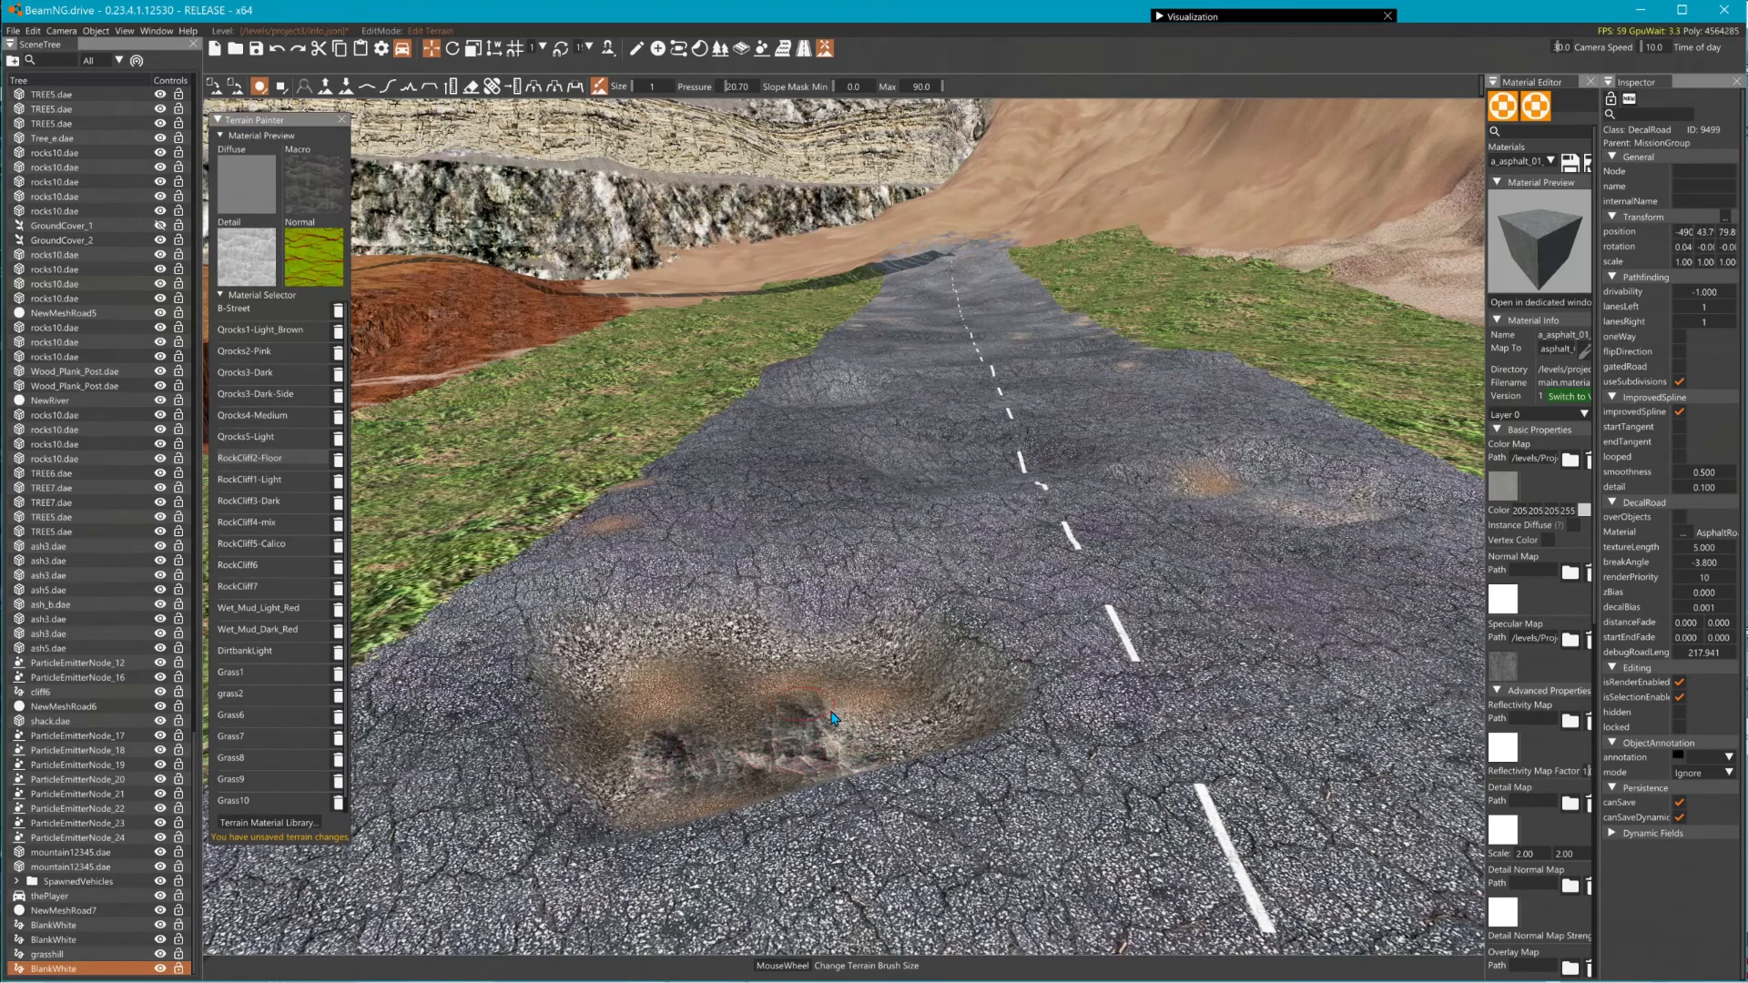
pyautogui.scroll(4, 690, 730)
pyautogui.moveTo(690, 730)
pyautogui.mouseDown()
pyautogui.moveTo(808, 720)
pyautogui.moveTo(763, 680)
pyautogui.moveTo(791, 670)
pyautogui.mouseUp()
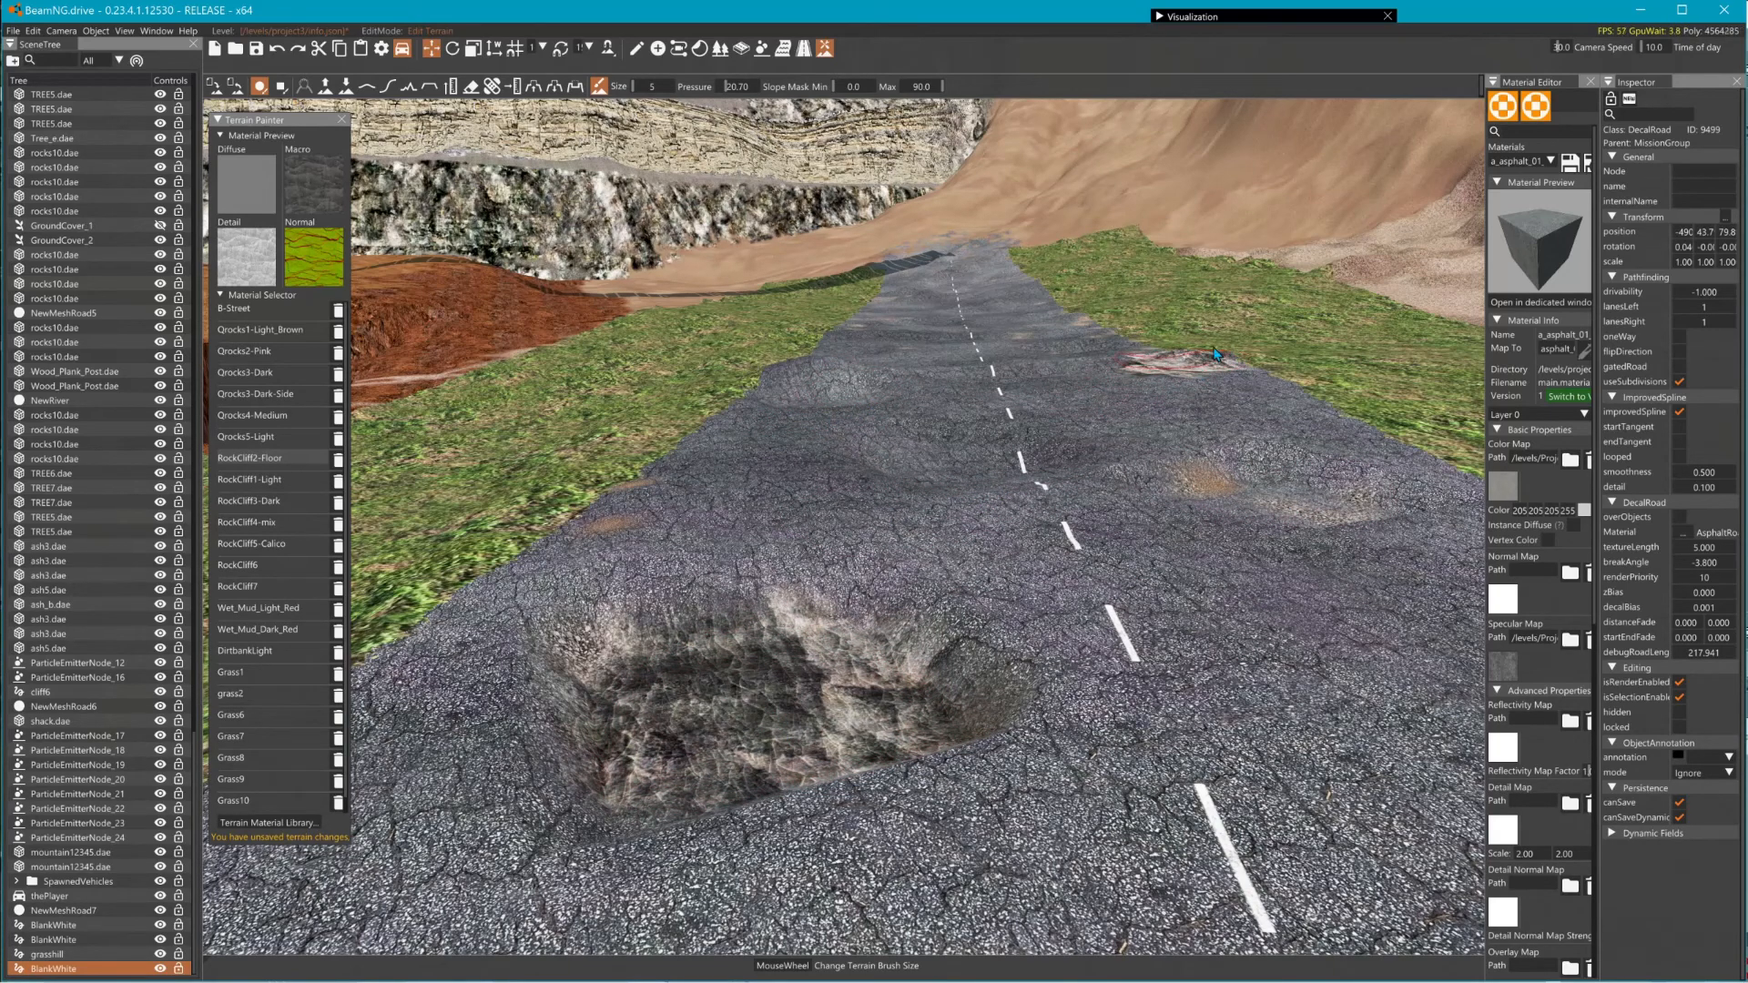
pyautogui.click(271, 330)
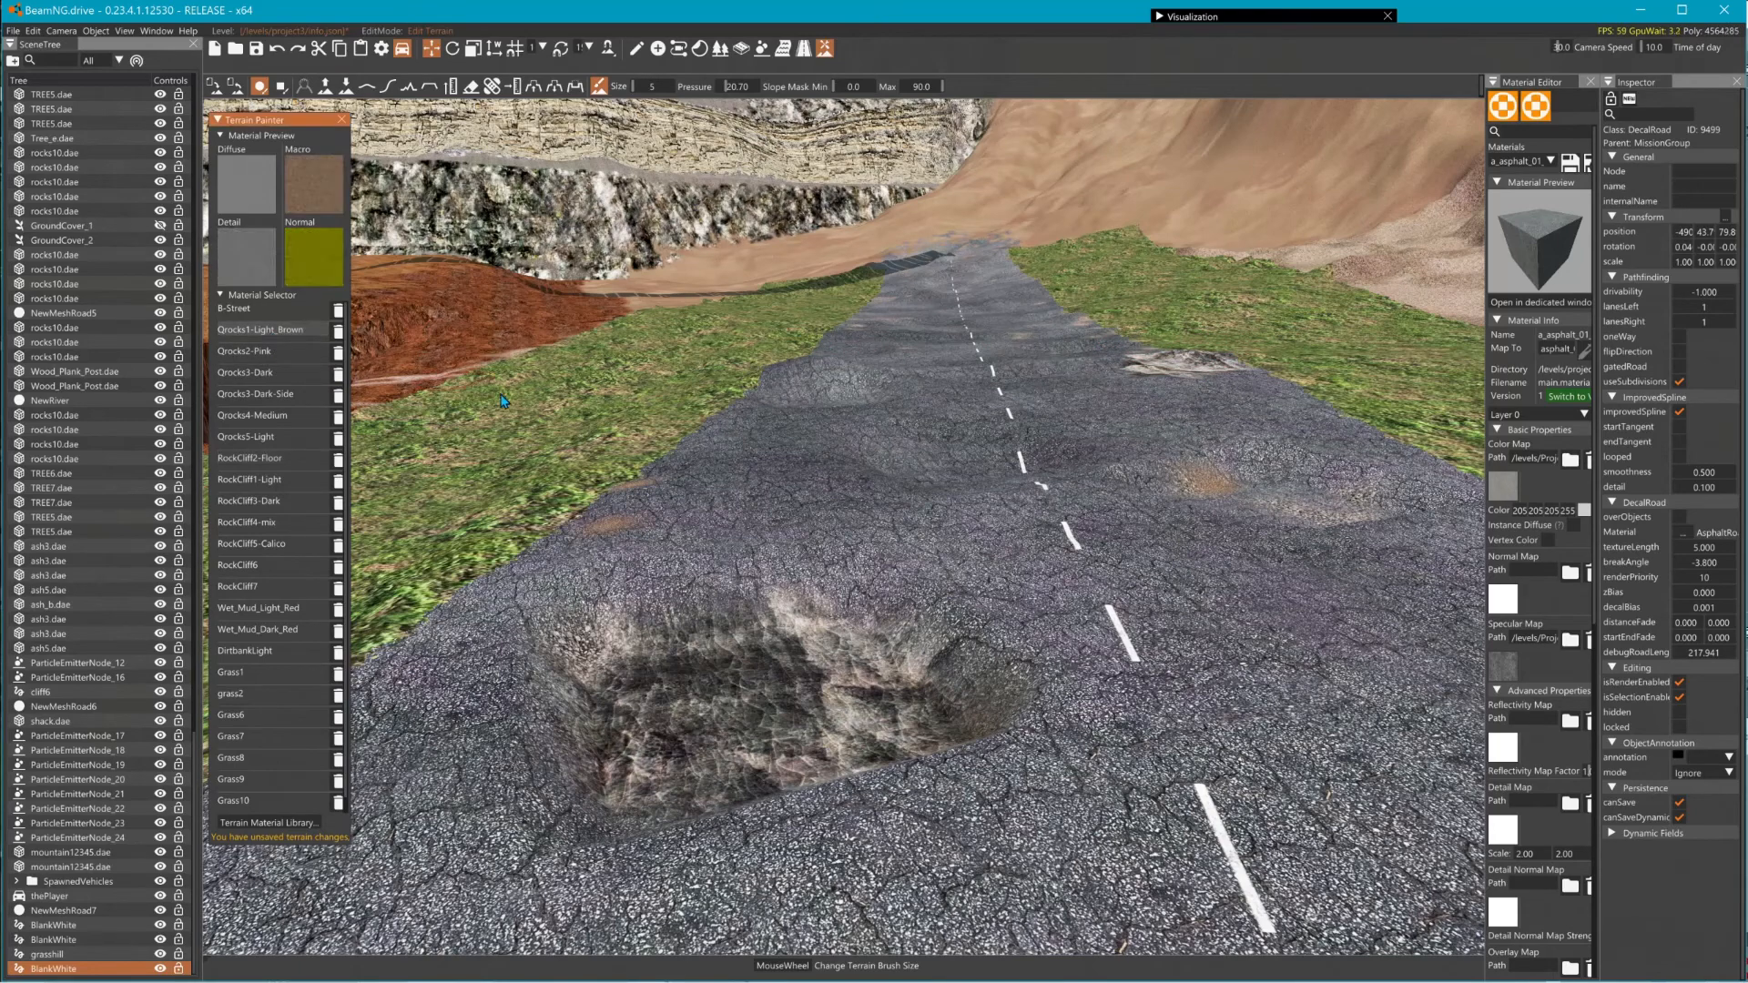
pyautogui.moveTo(694, 430); pyautogui.dragTo(628, 482)
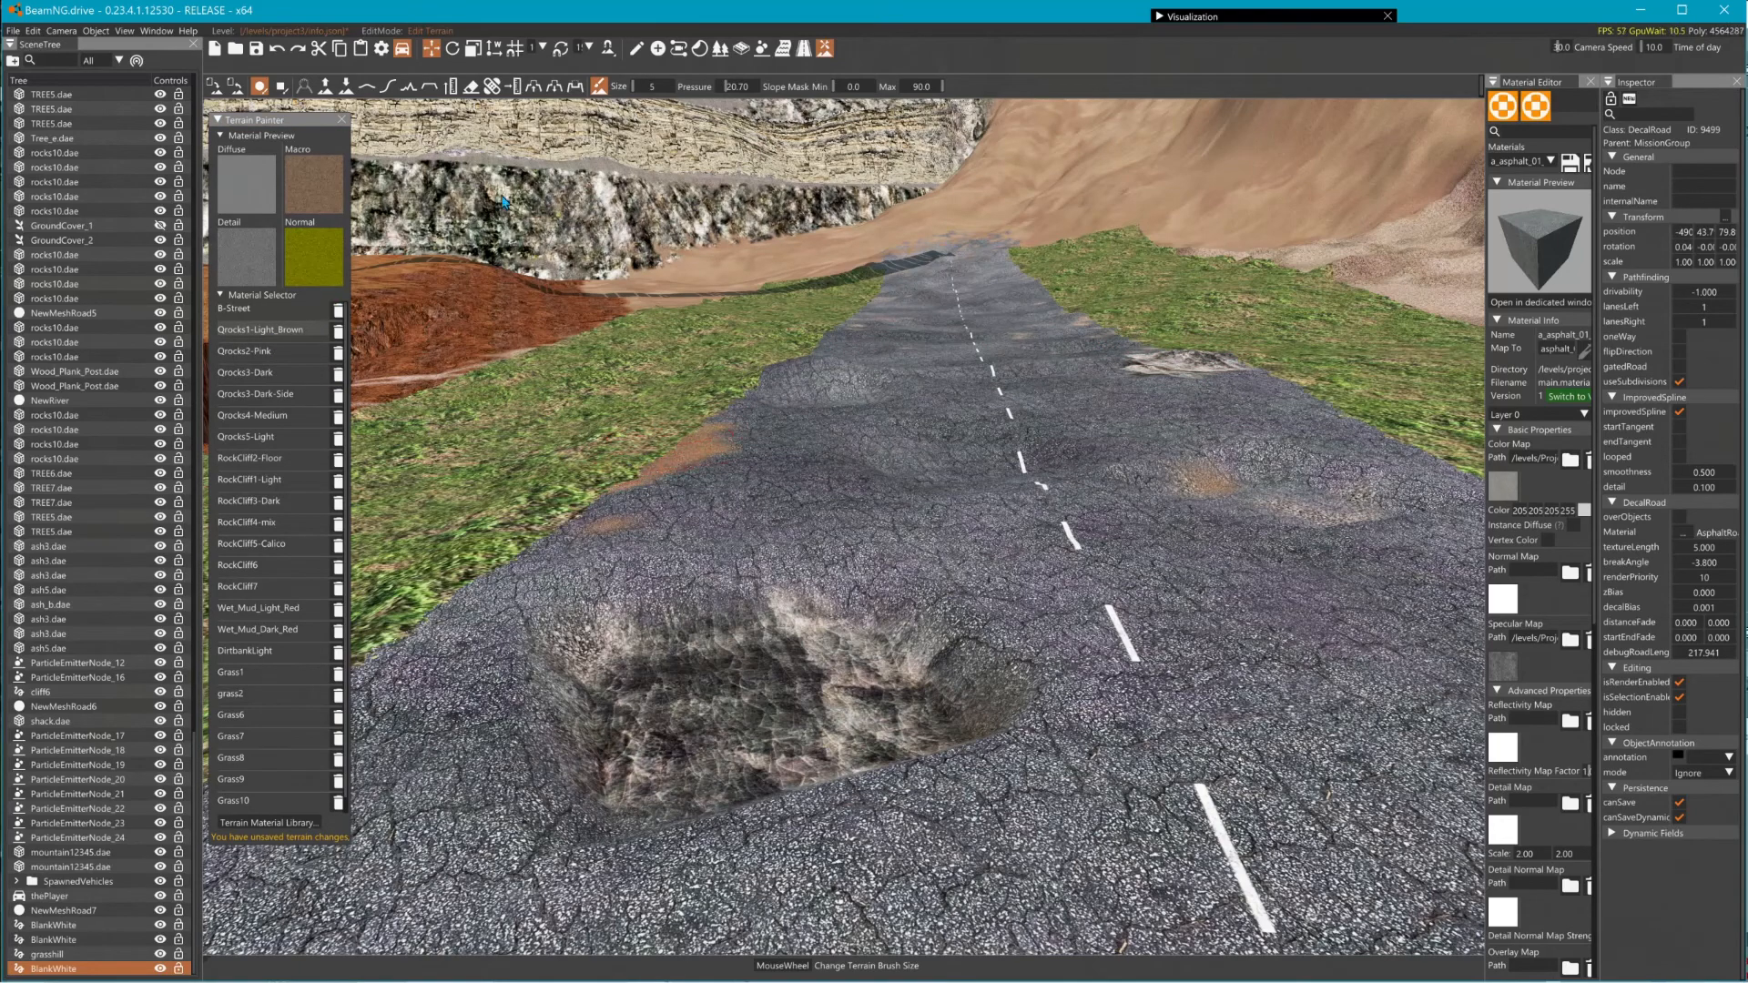
# - Delete the grass decal strips along both sides of the asphalt road
pyautogui.click(804, 48)
pyautogui.click(664, 426)
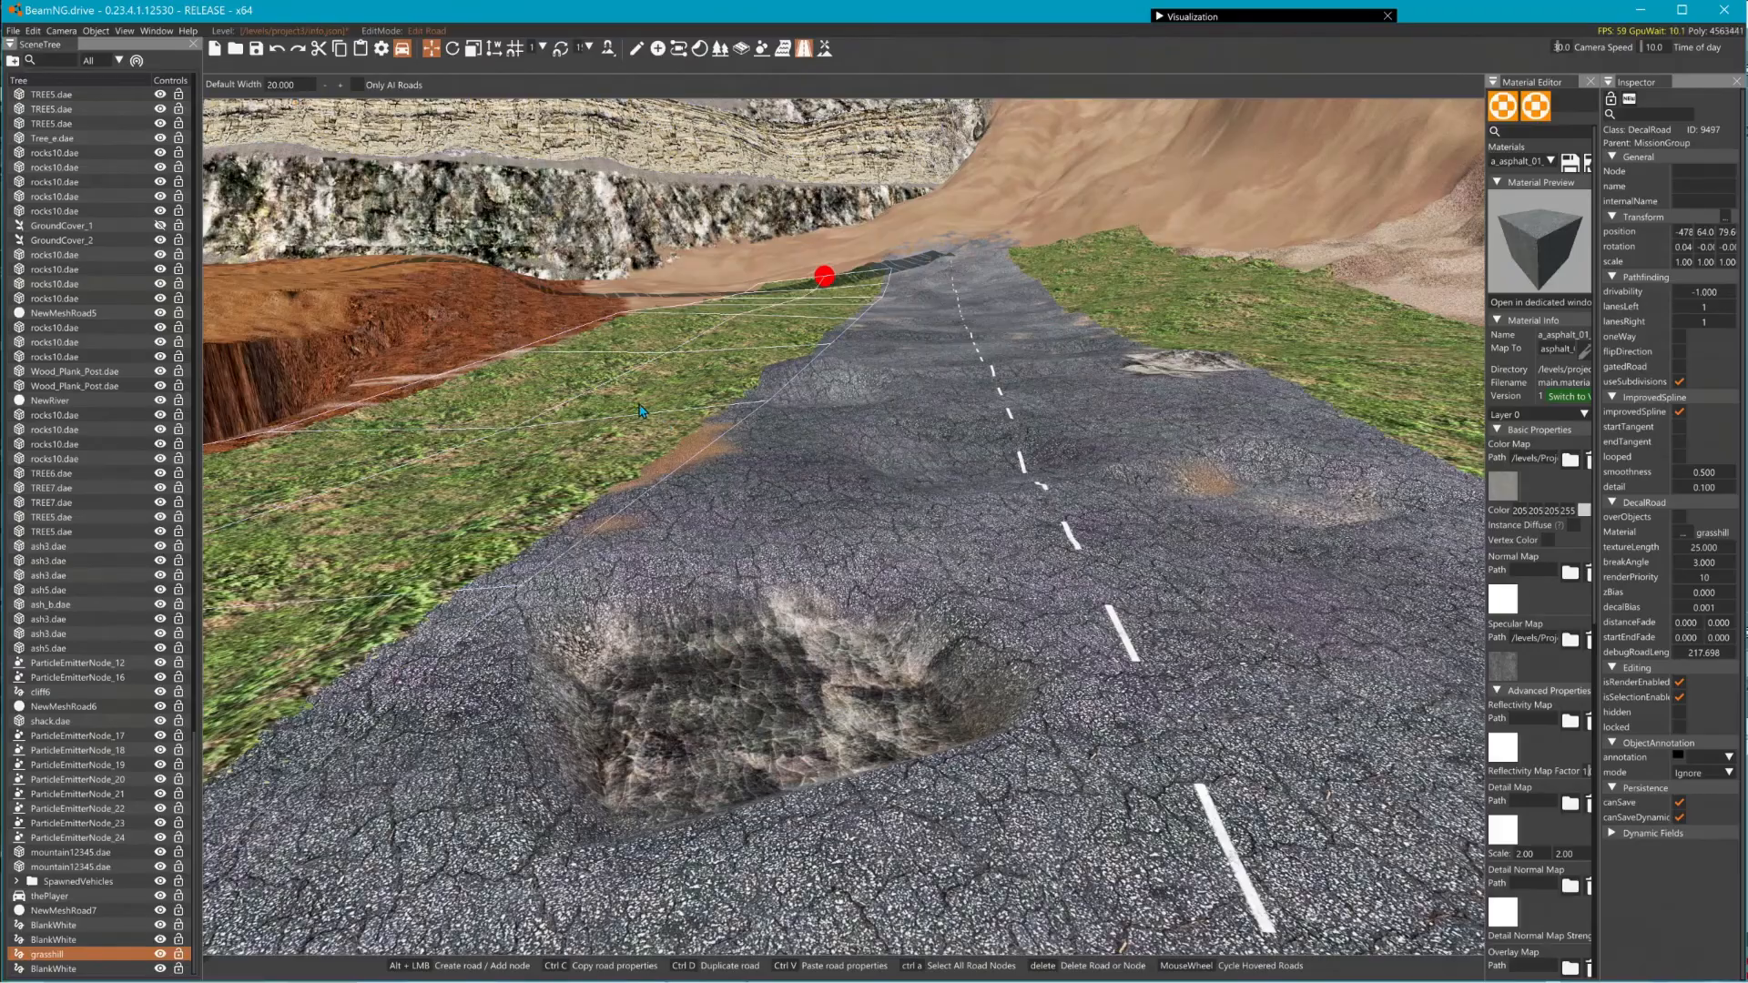
pyautogui.press('Delete')
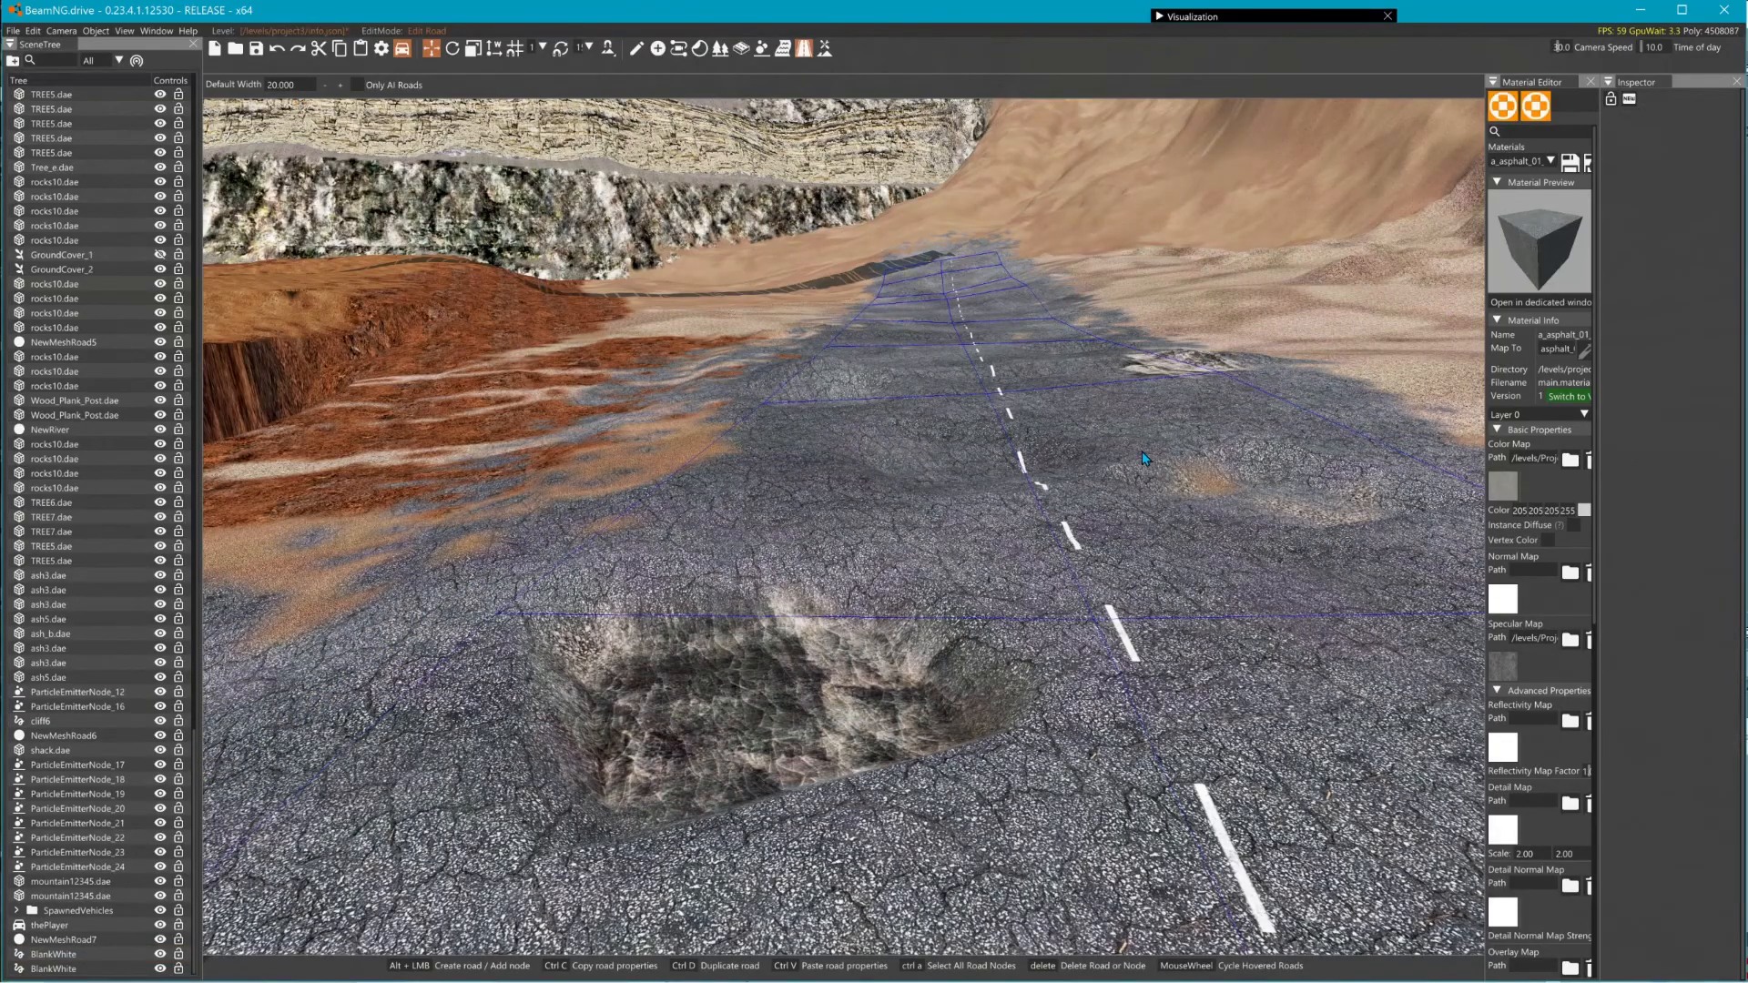
# - Select the wide asphalt decal road lying over the painted asphalt and delete it
pyautogui.moveTo(1145, 459); pyautogui.dragTo(1215, 528, button='right')
pyautogui.press('s')
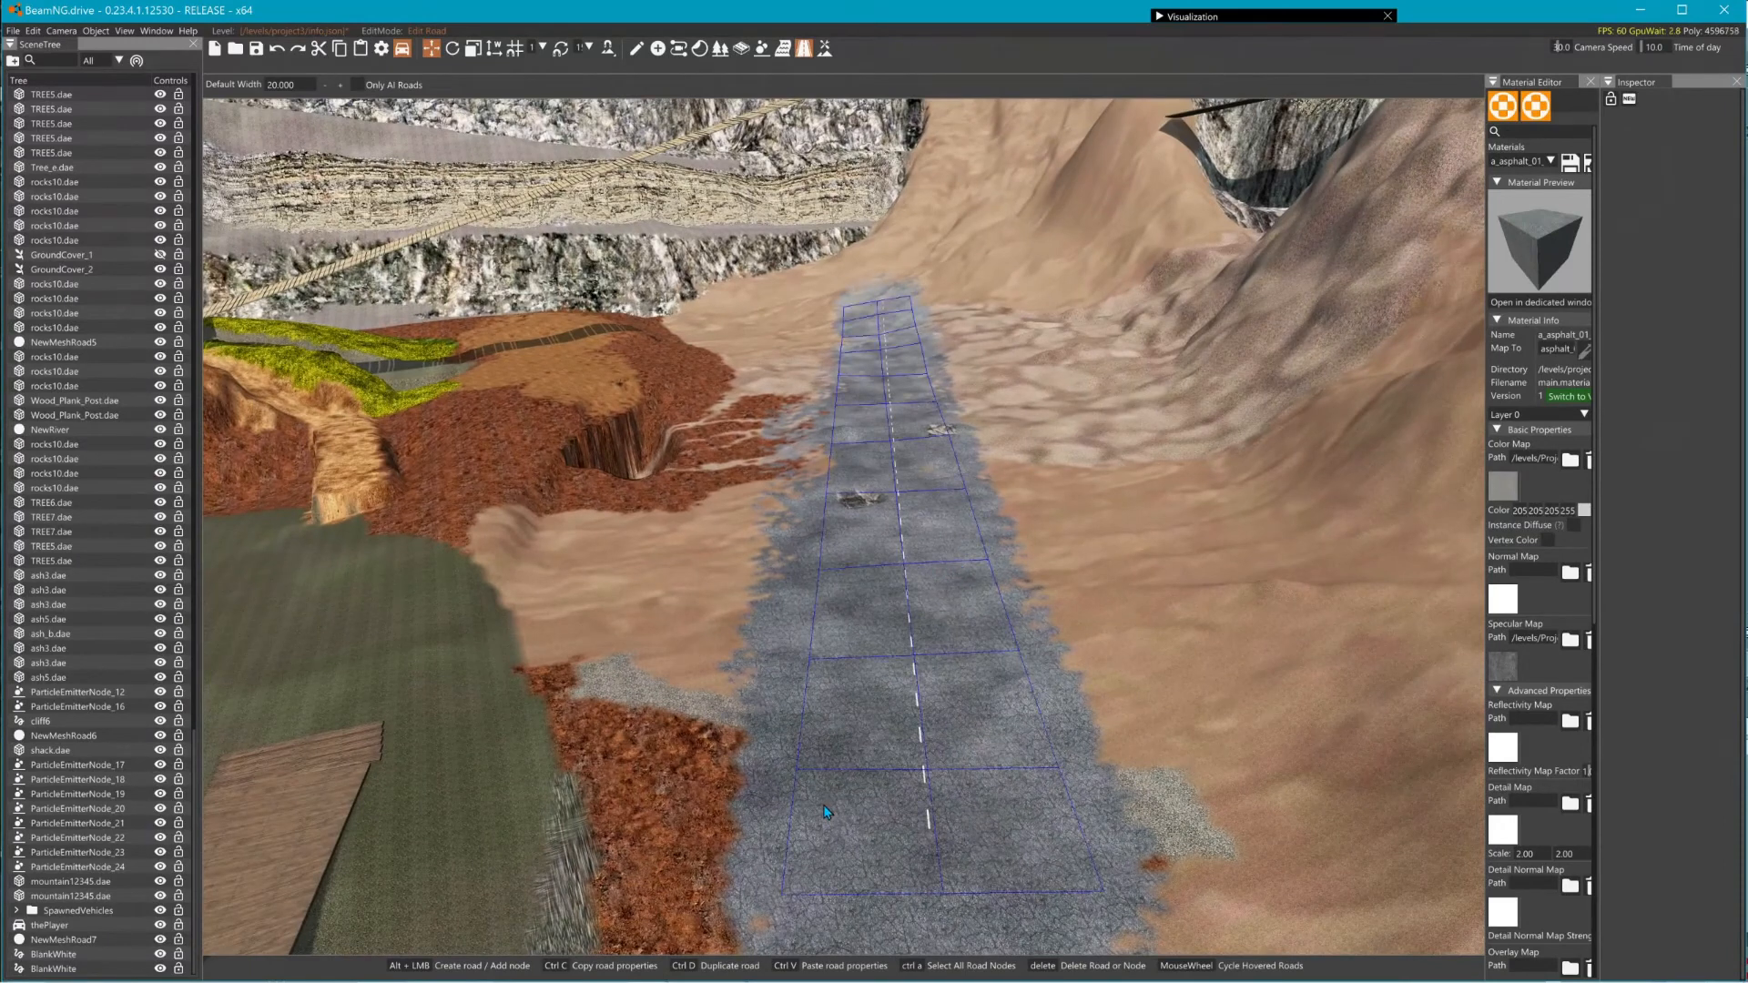
pyautogui.moveTo(870, 734); pyautogui.dragTo(878, 679, button='right')
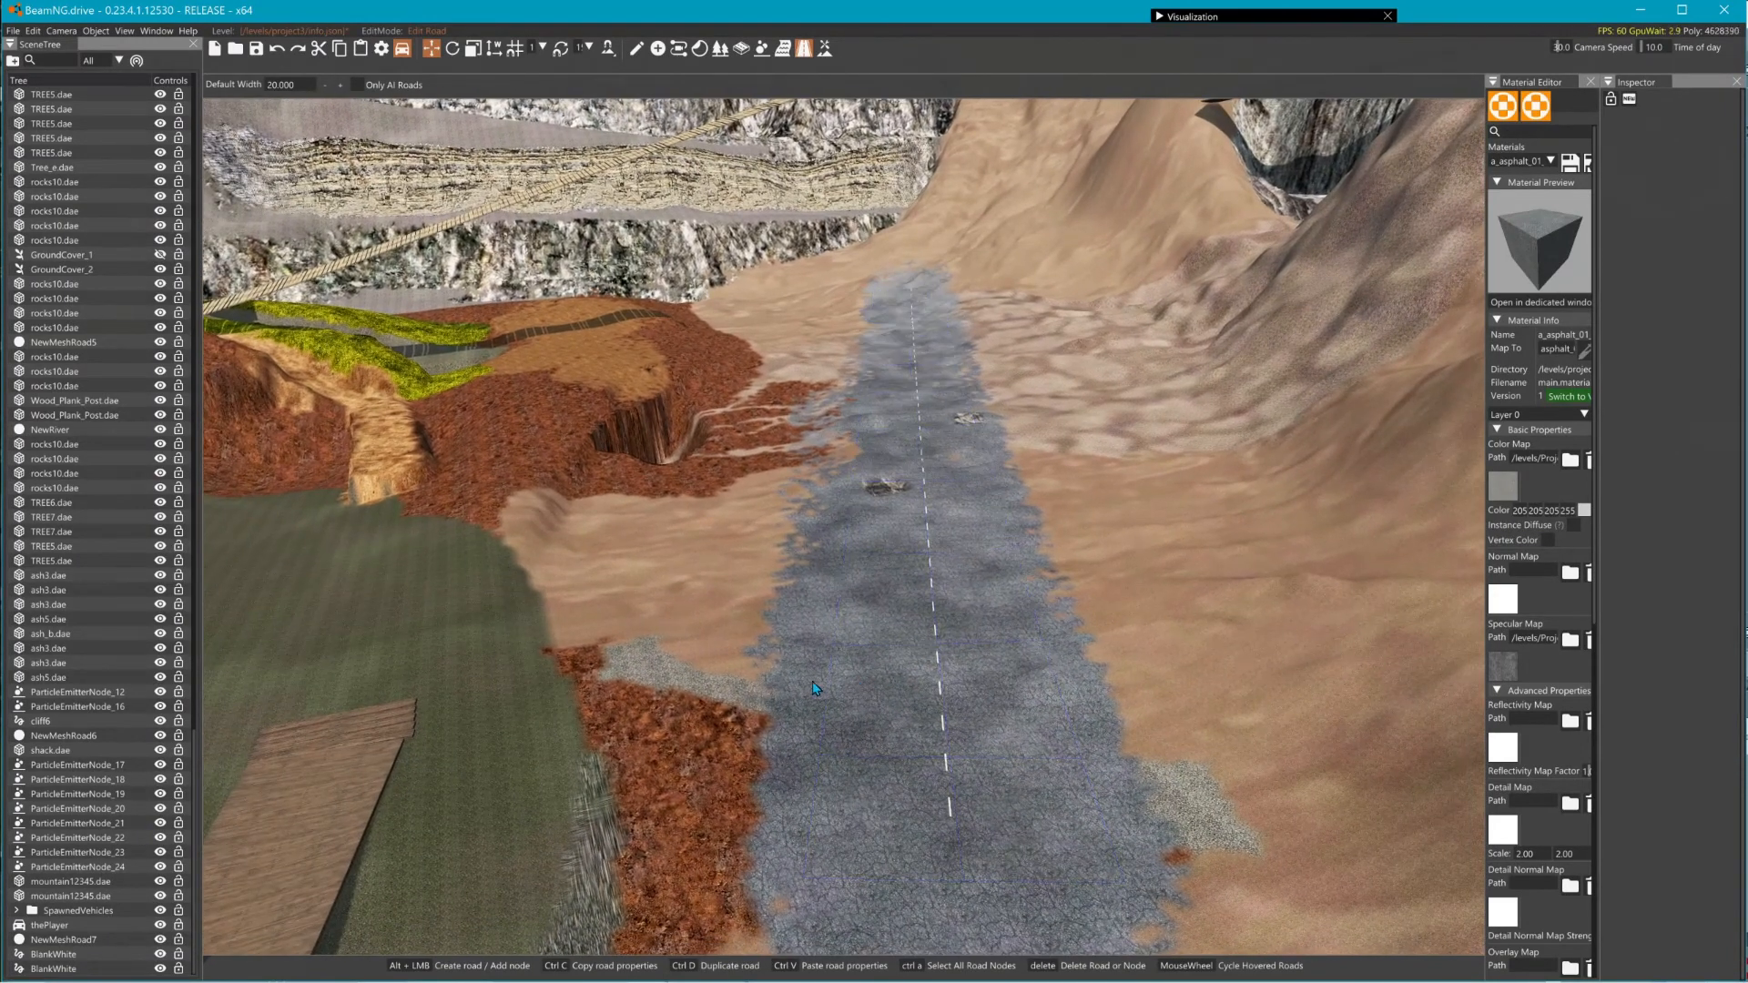
pyautogui.click(876, 671)
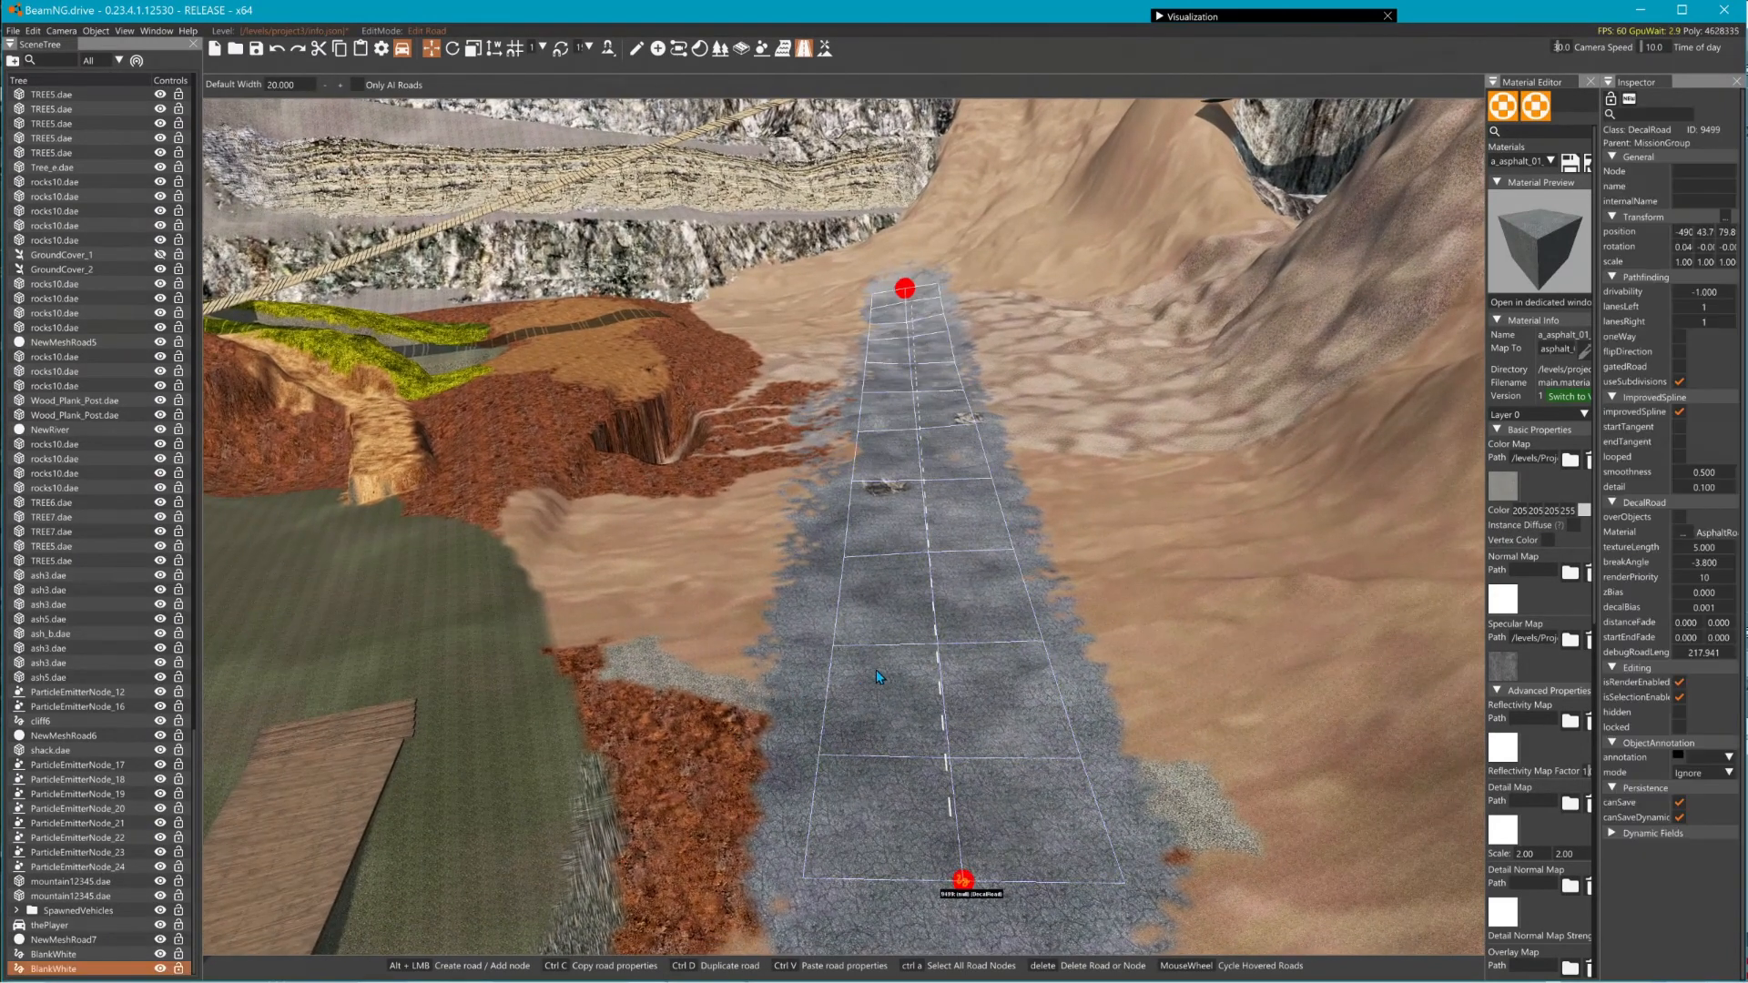
pyautogui.click(965, 879)
pyautogui.click(918, 292)
pyautogui.click(908, 290)
pyautogui.click(965, 881)
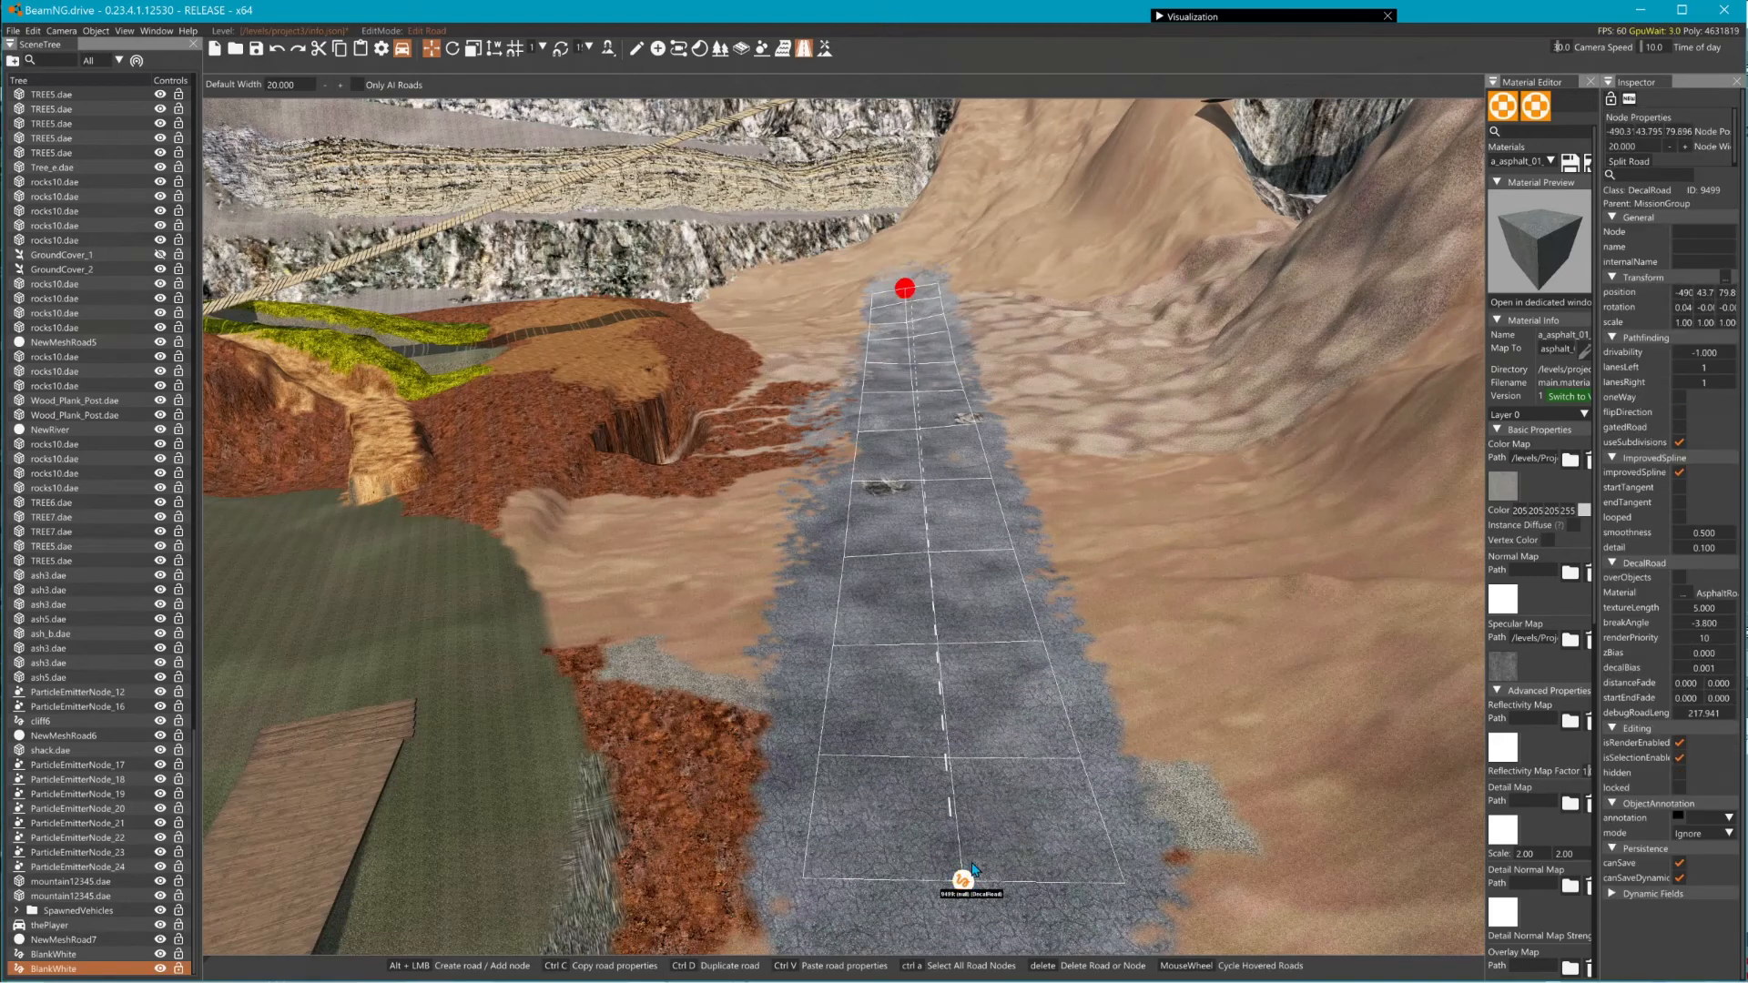
pyautogui.click(957, 331)
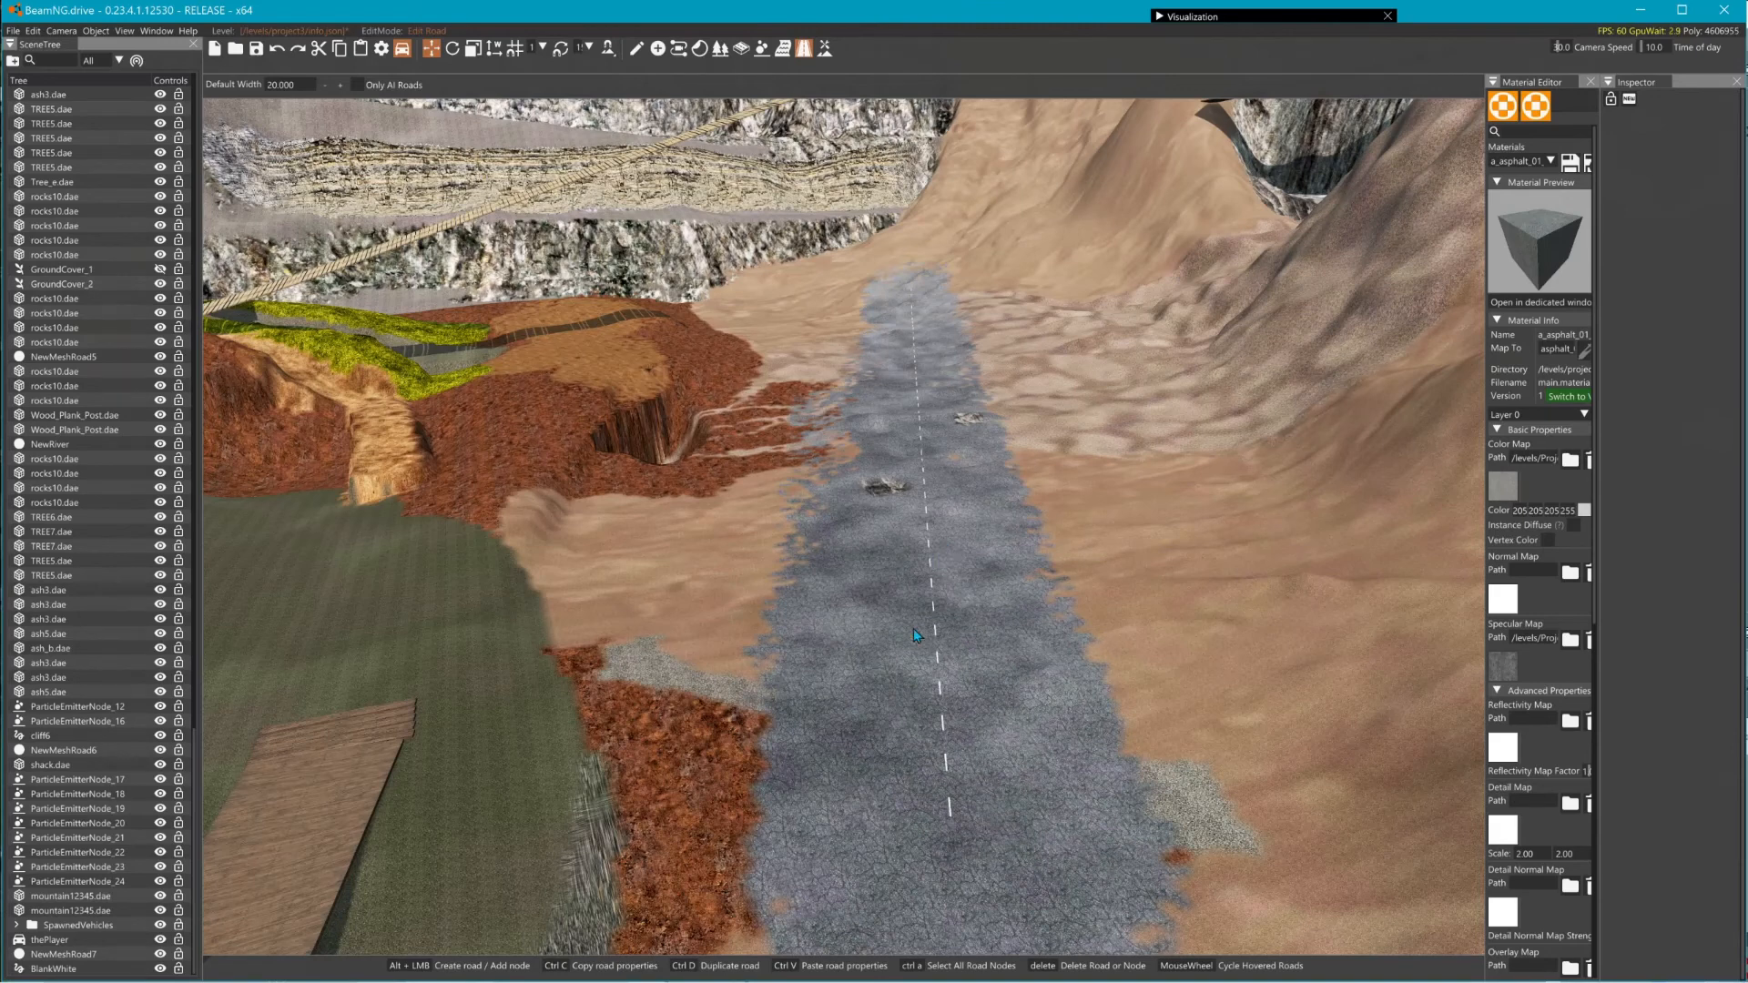
# - Enable Only AI Roads, set the default width to 10, and lay a decal road along the asphalt from near end to far end
pyautogui.click(385, 90)
pyautogui.click(301, 86)
pyautogui.write('1')
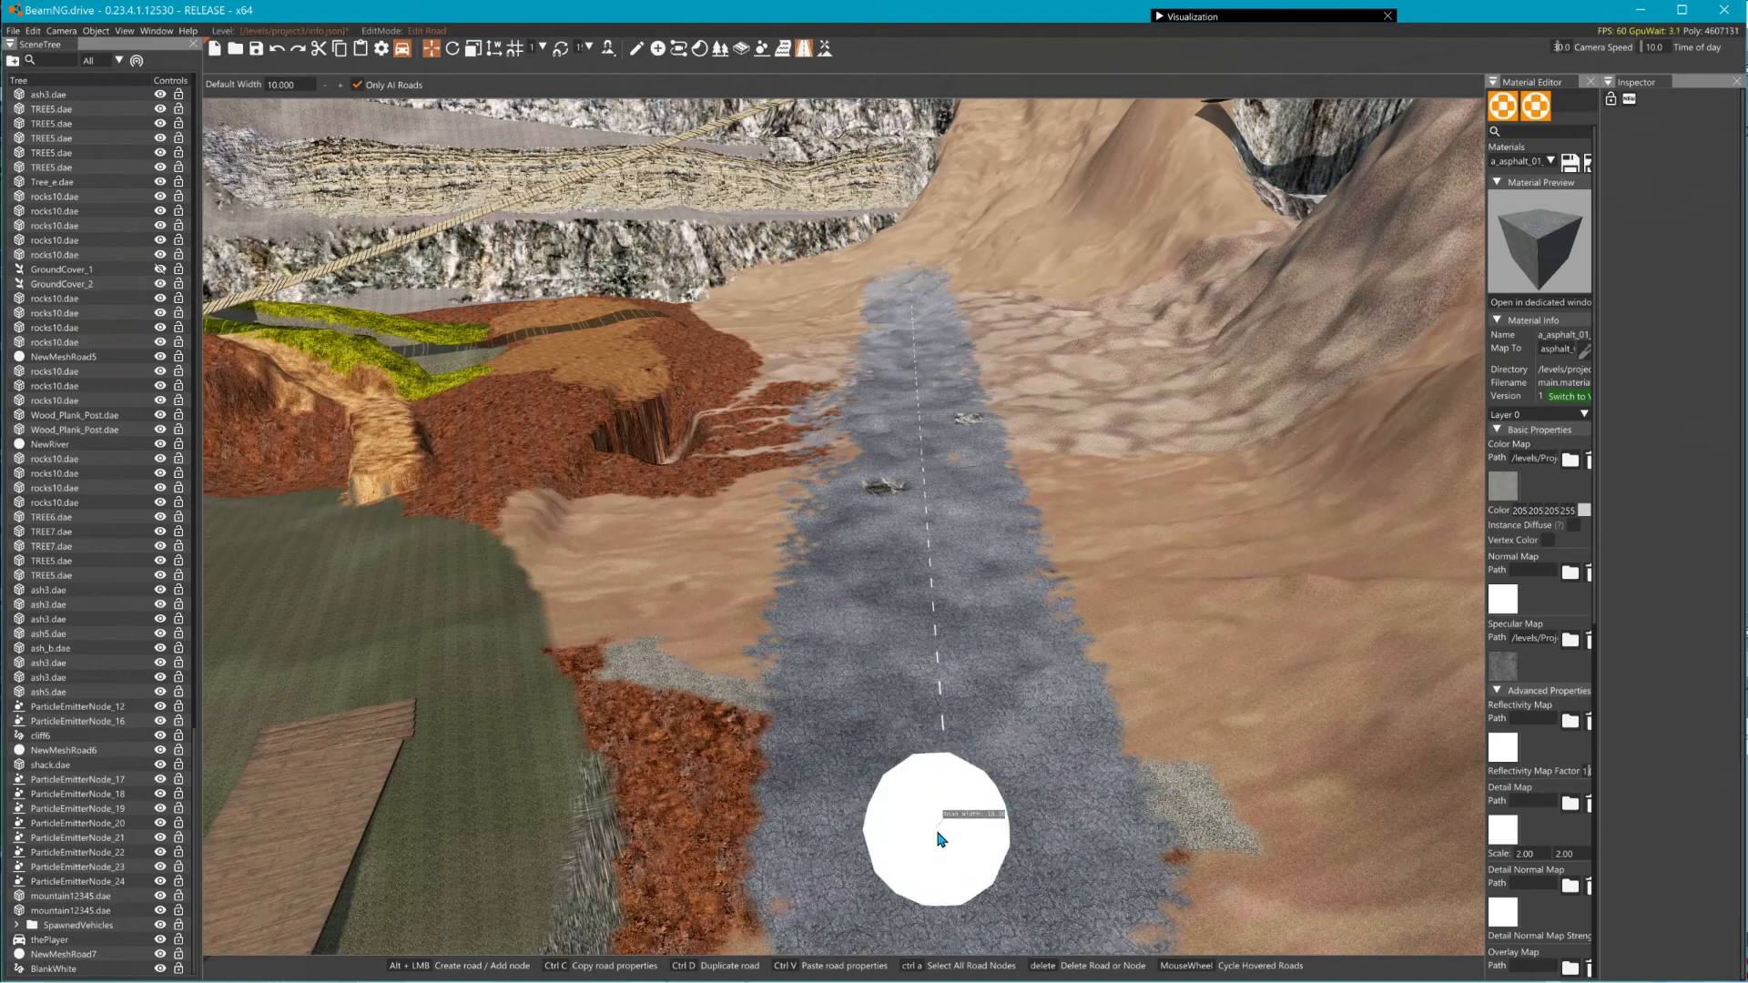
pyautogui.keyDown('alt'); pyautogui.click(936, 879); pyautogui.keyUp('alt')
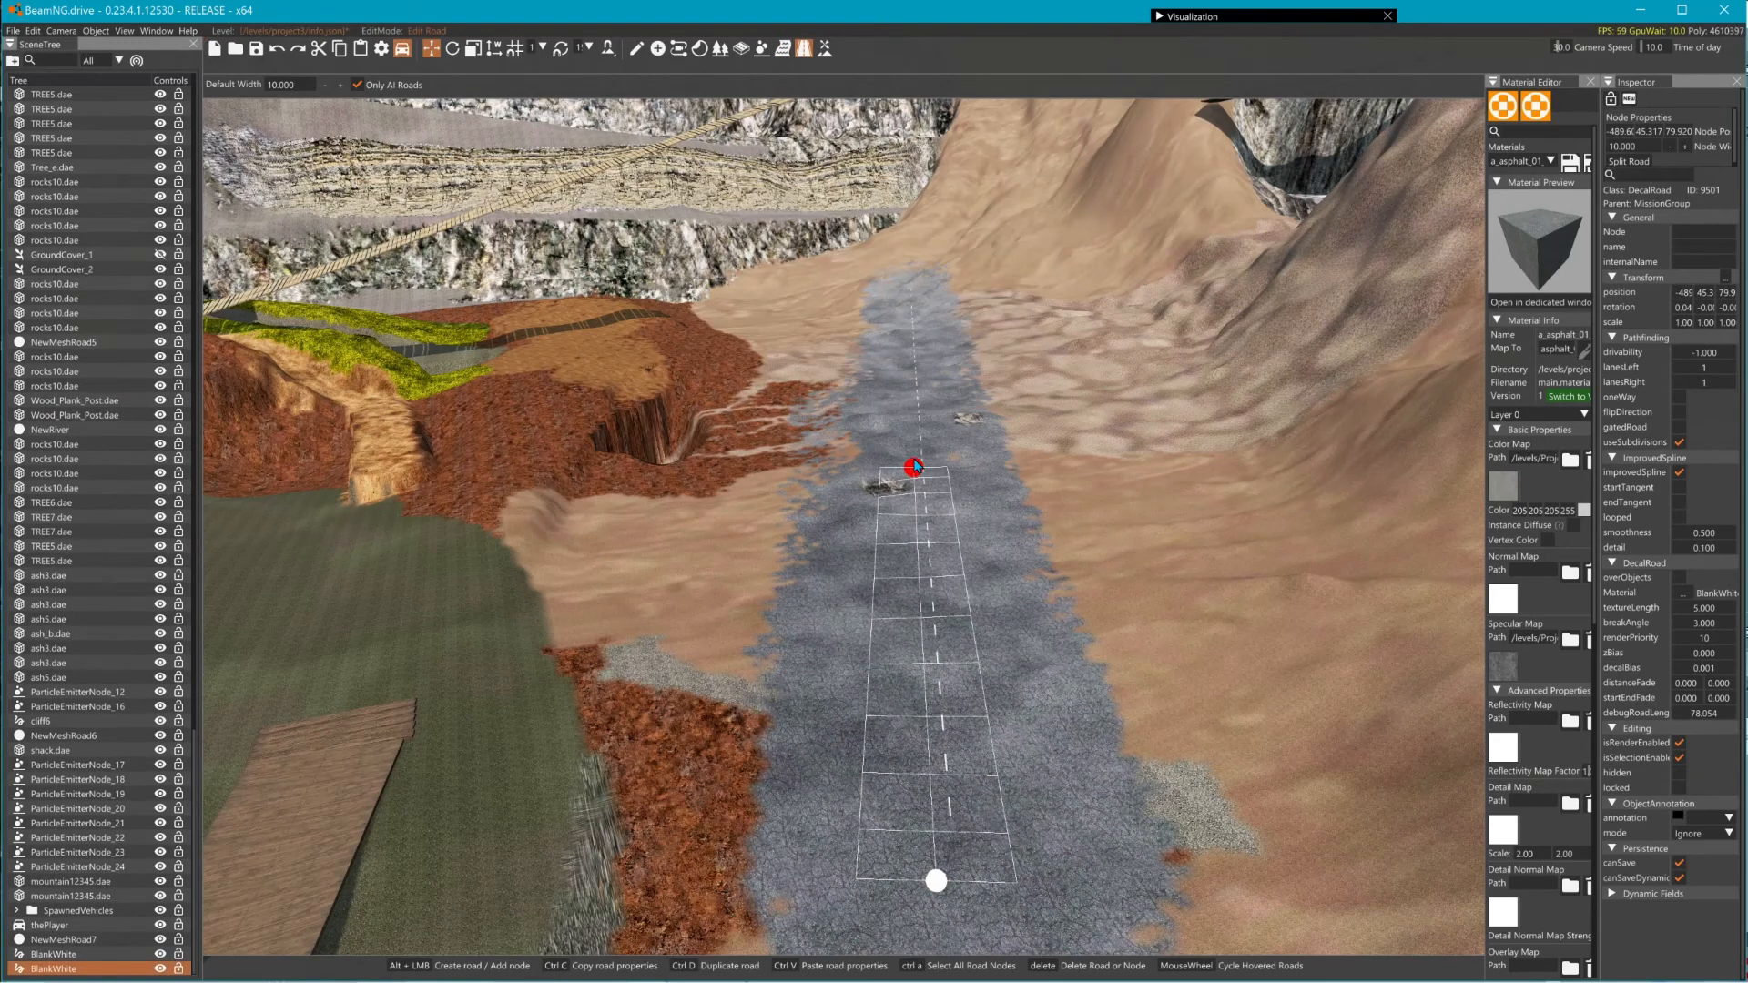
pyautogui.keyDown('alt'); pyautogui.click(908, 295); pyautogui.keyUp('alt')
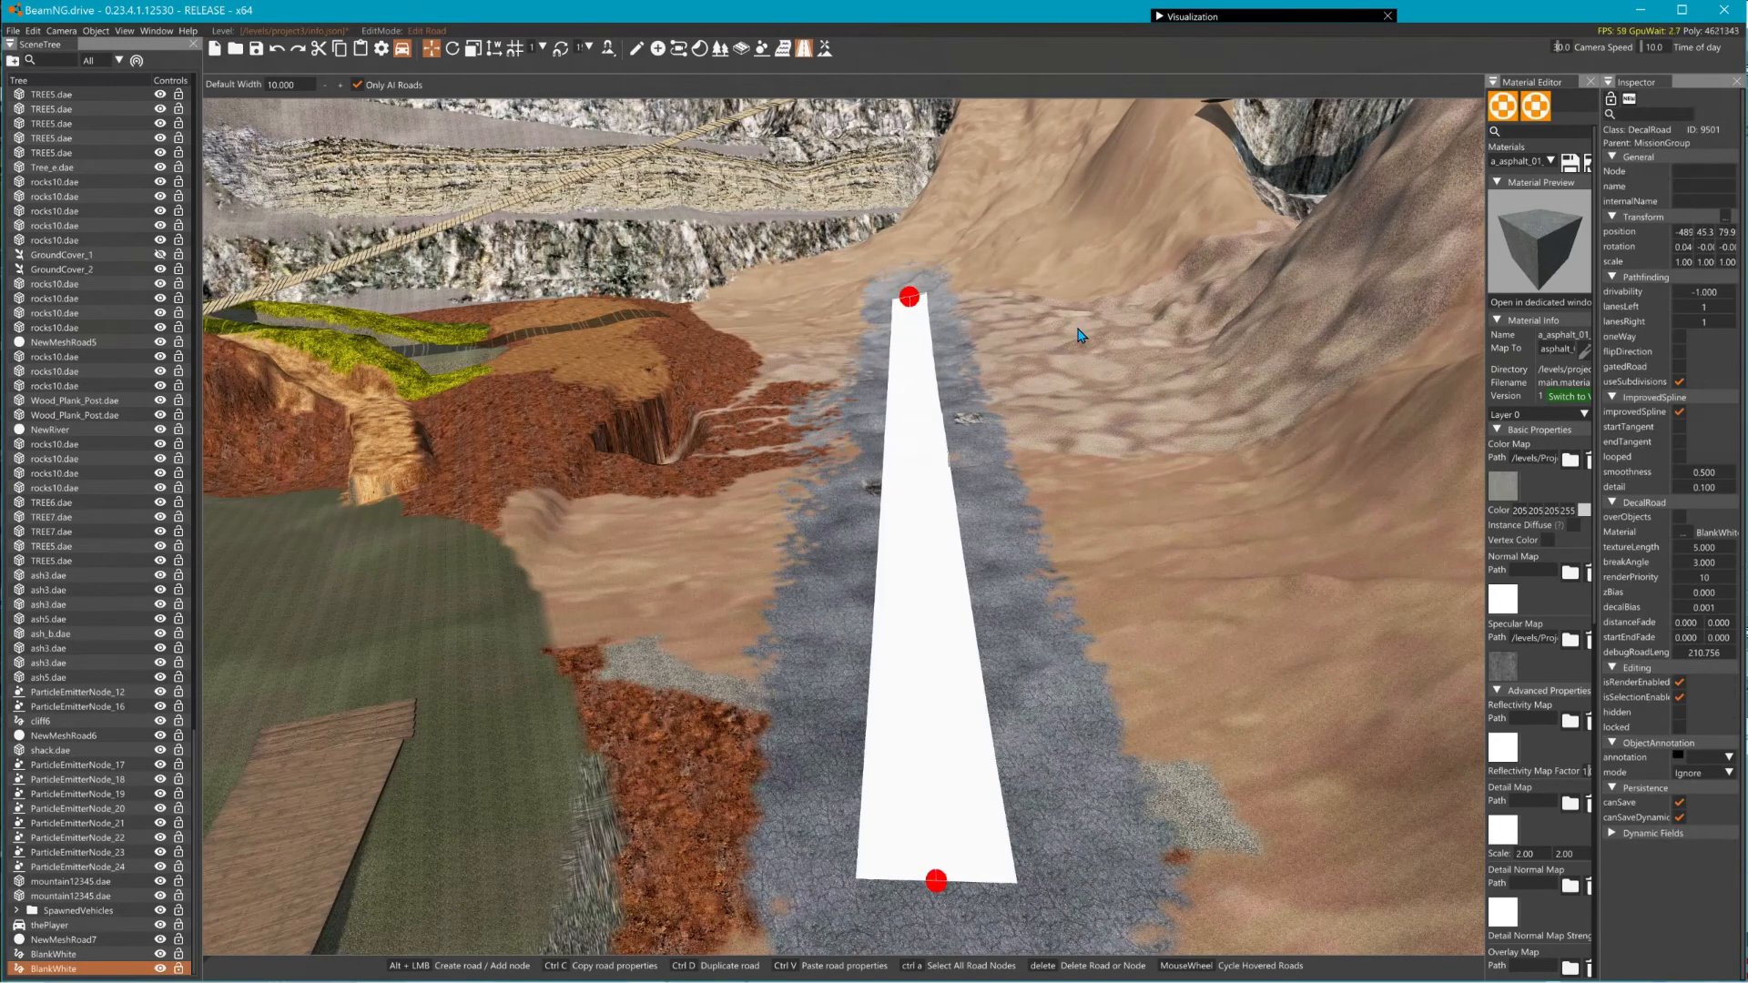
# - Select all nodes of the new decal road and set their width to 20
pyautogui.hotkey('ctrl', 'a')
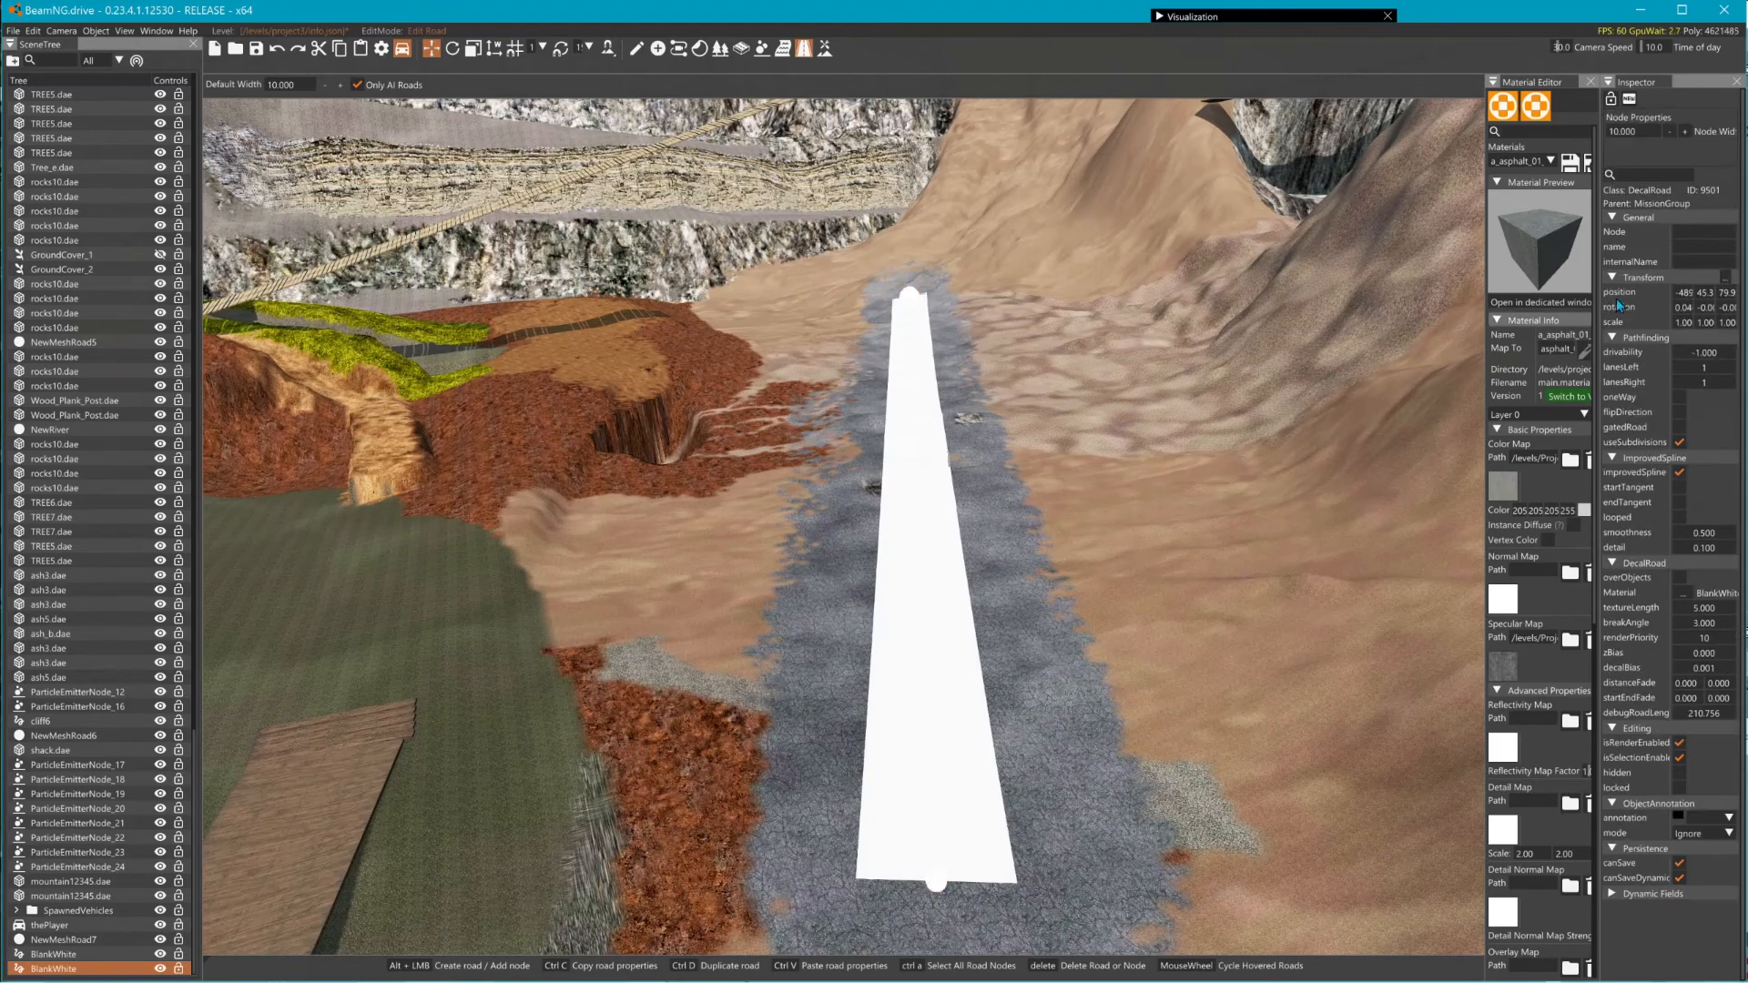
pyautogui.moveTo(1638, 133); pyautogui.dragTo(1603, 137)
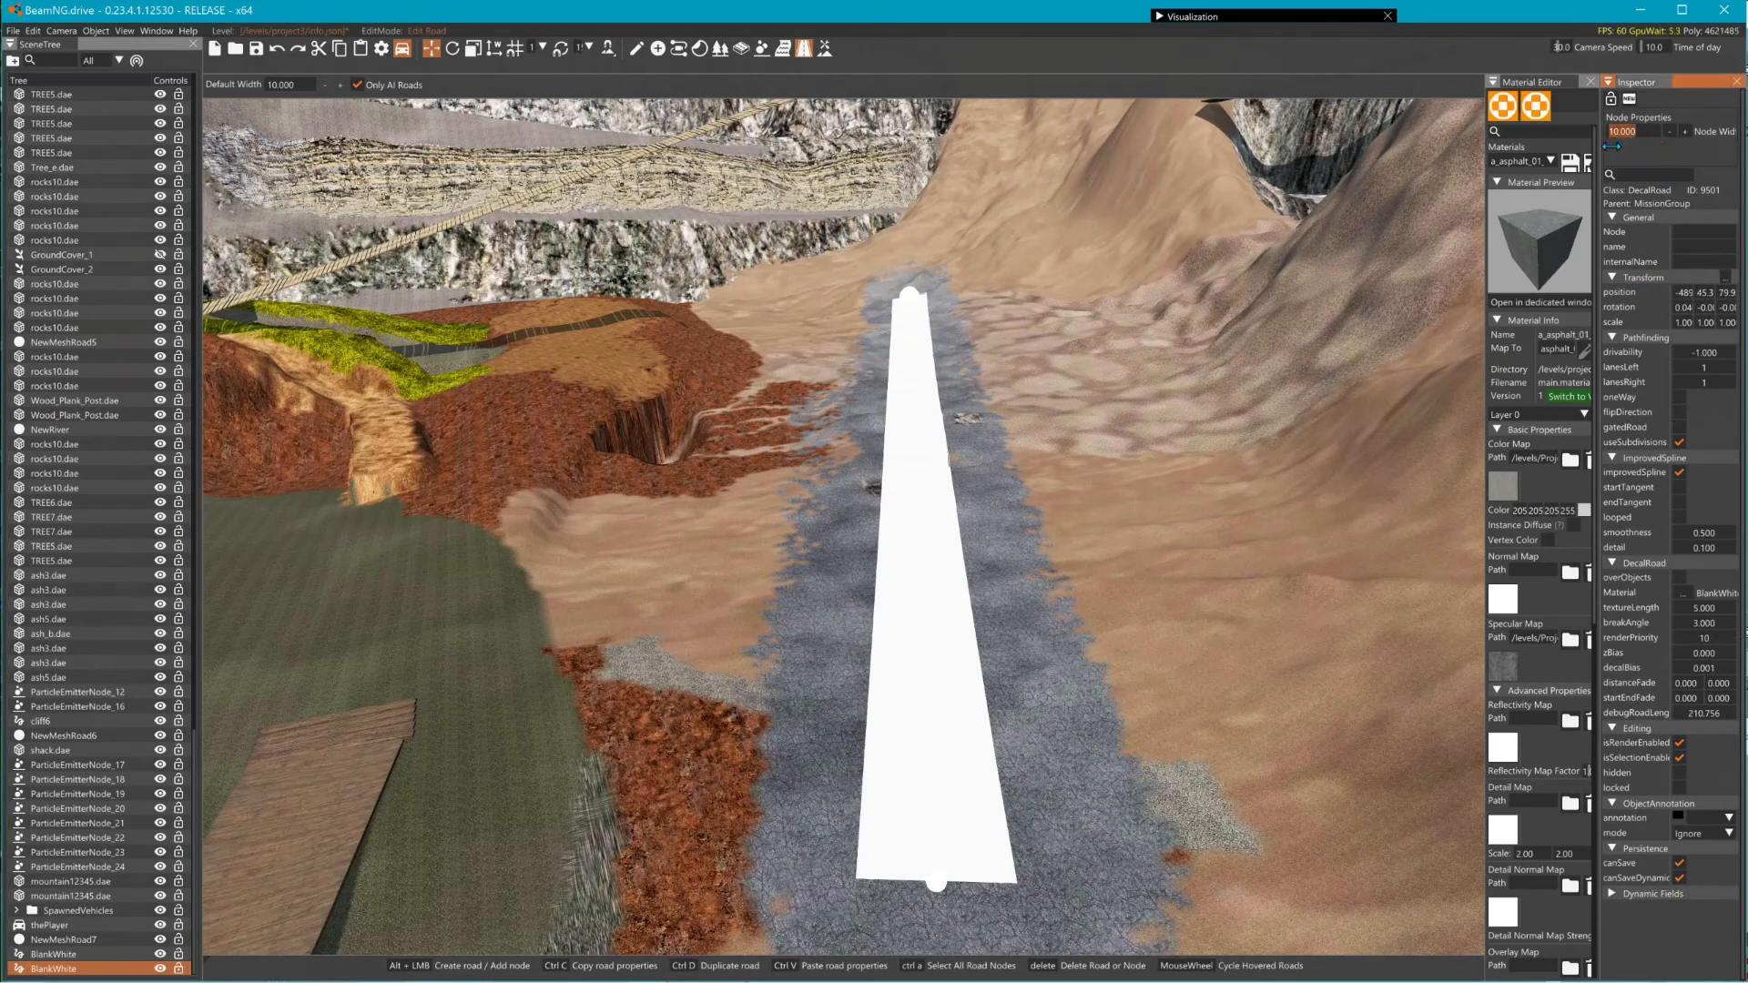
pyautogui.write('20')
pyautogui.press('Return')
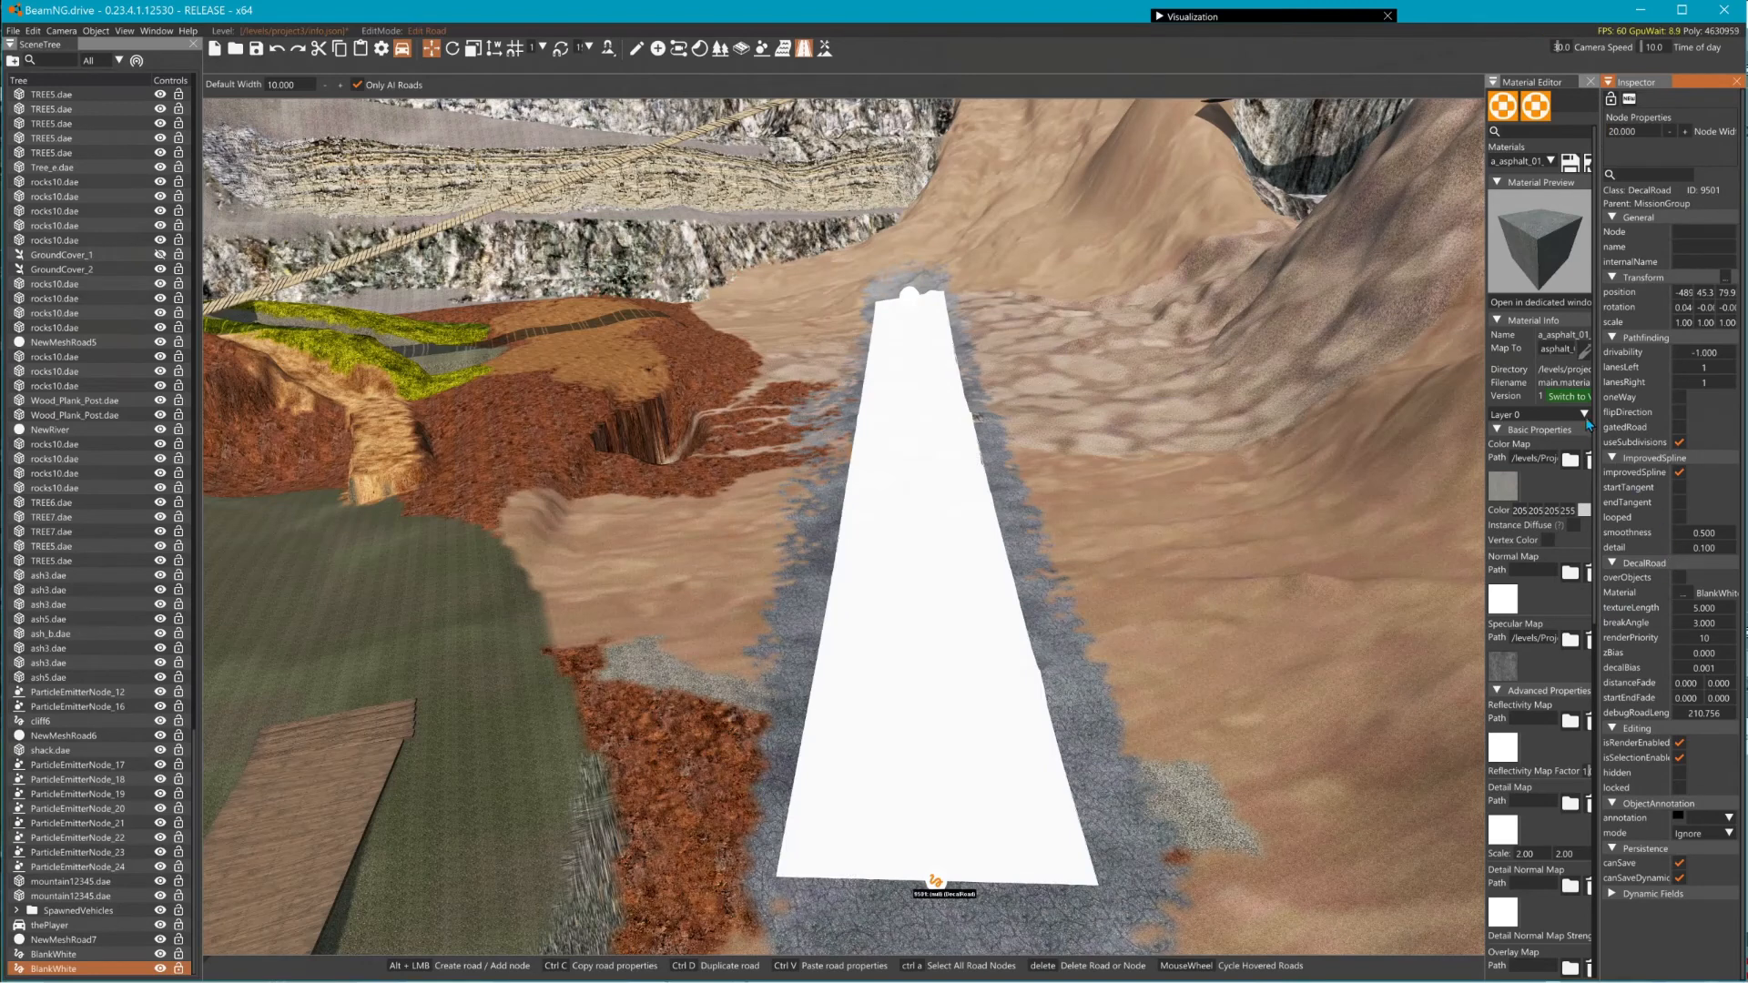
# - Set the new road's drivability to 1 and make it one-way, widening the property area to read the fields
pyautogui.moveTo(1493, 367); pyautogui.dragTo(1213, 365)
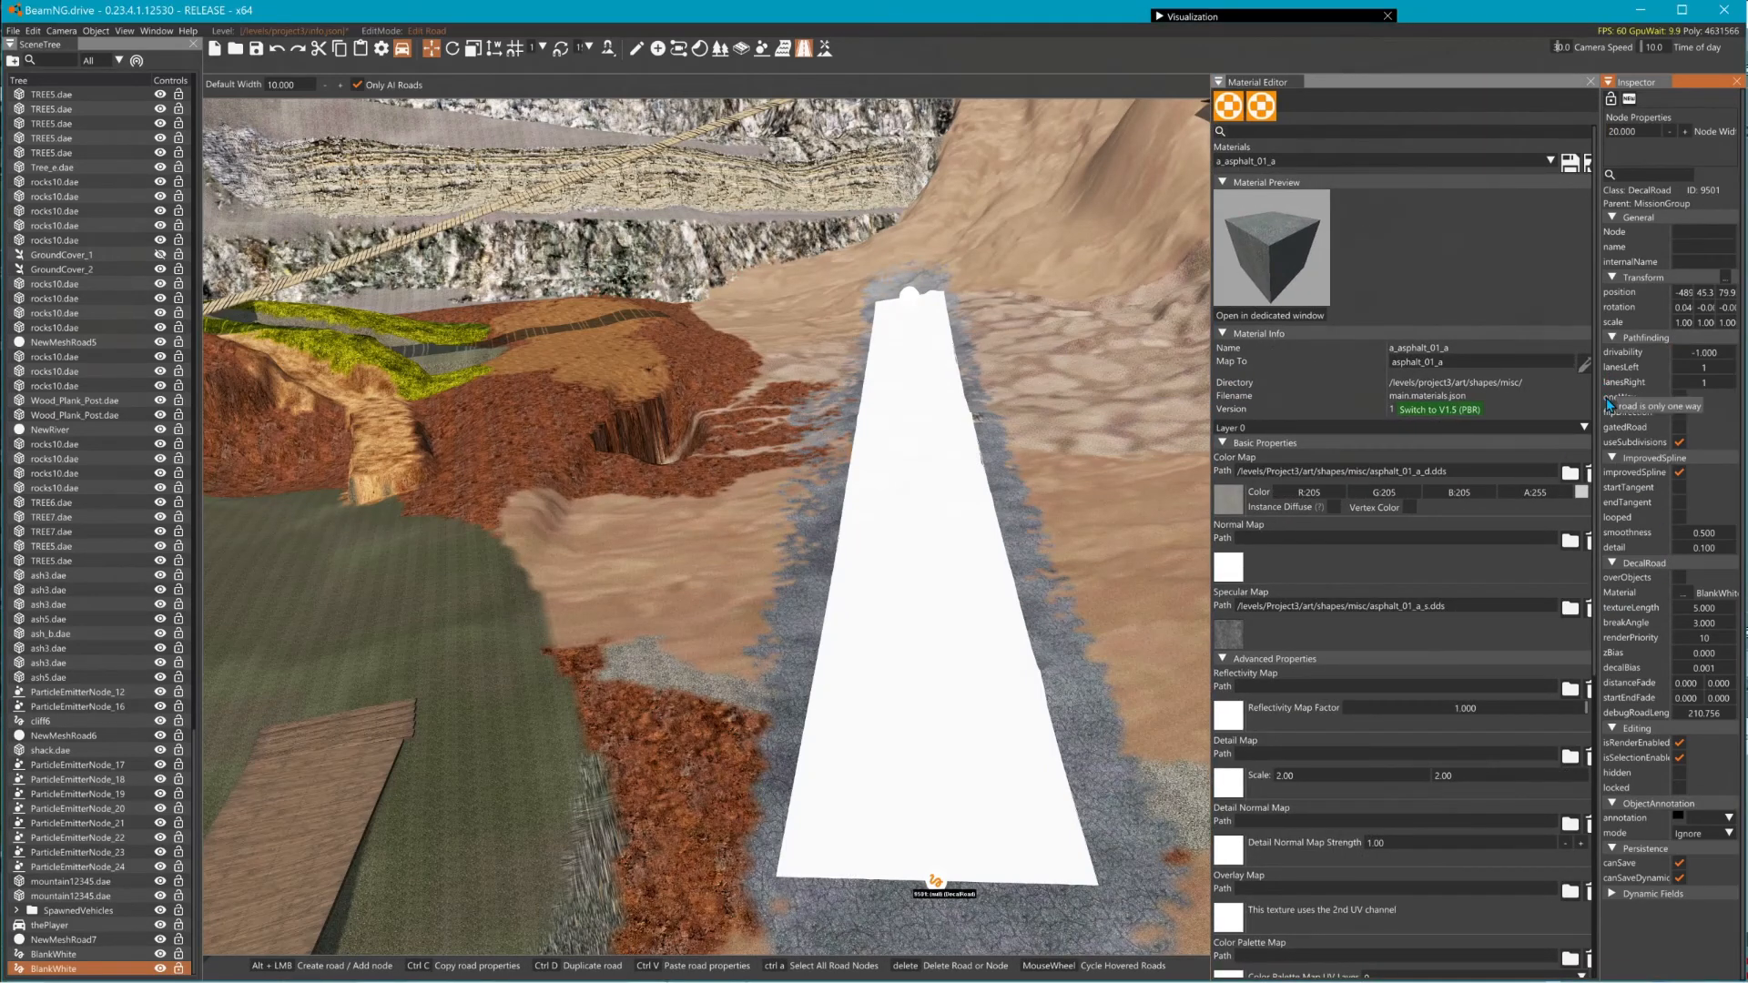
pyautogui.moveTo(1609, 401); pyautogui.dragTo(1413, 445)
pyautogui.click(1690, 355)
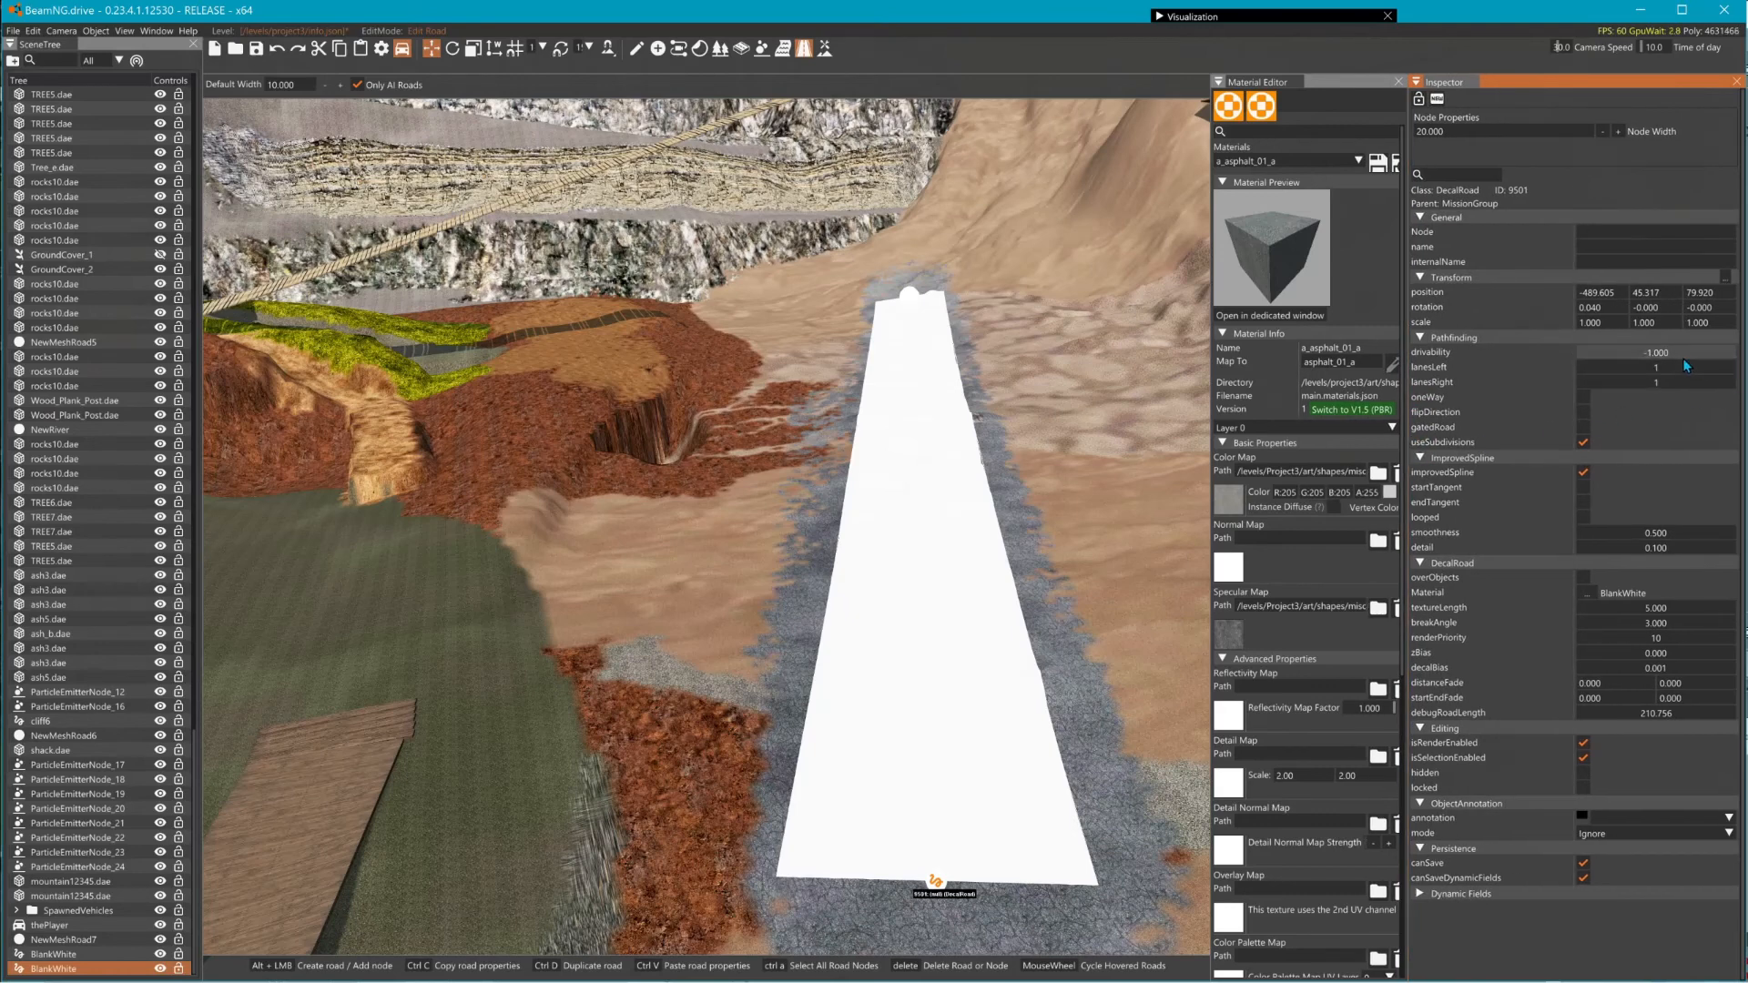
pyautogui.write('1')
pyautogui.press('Return')
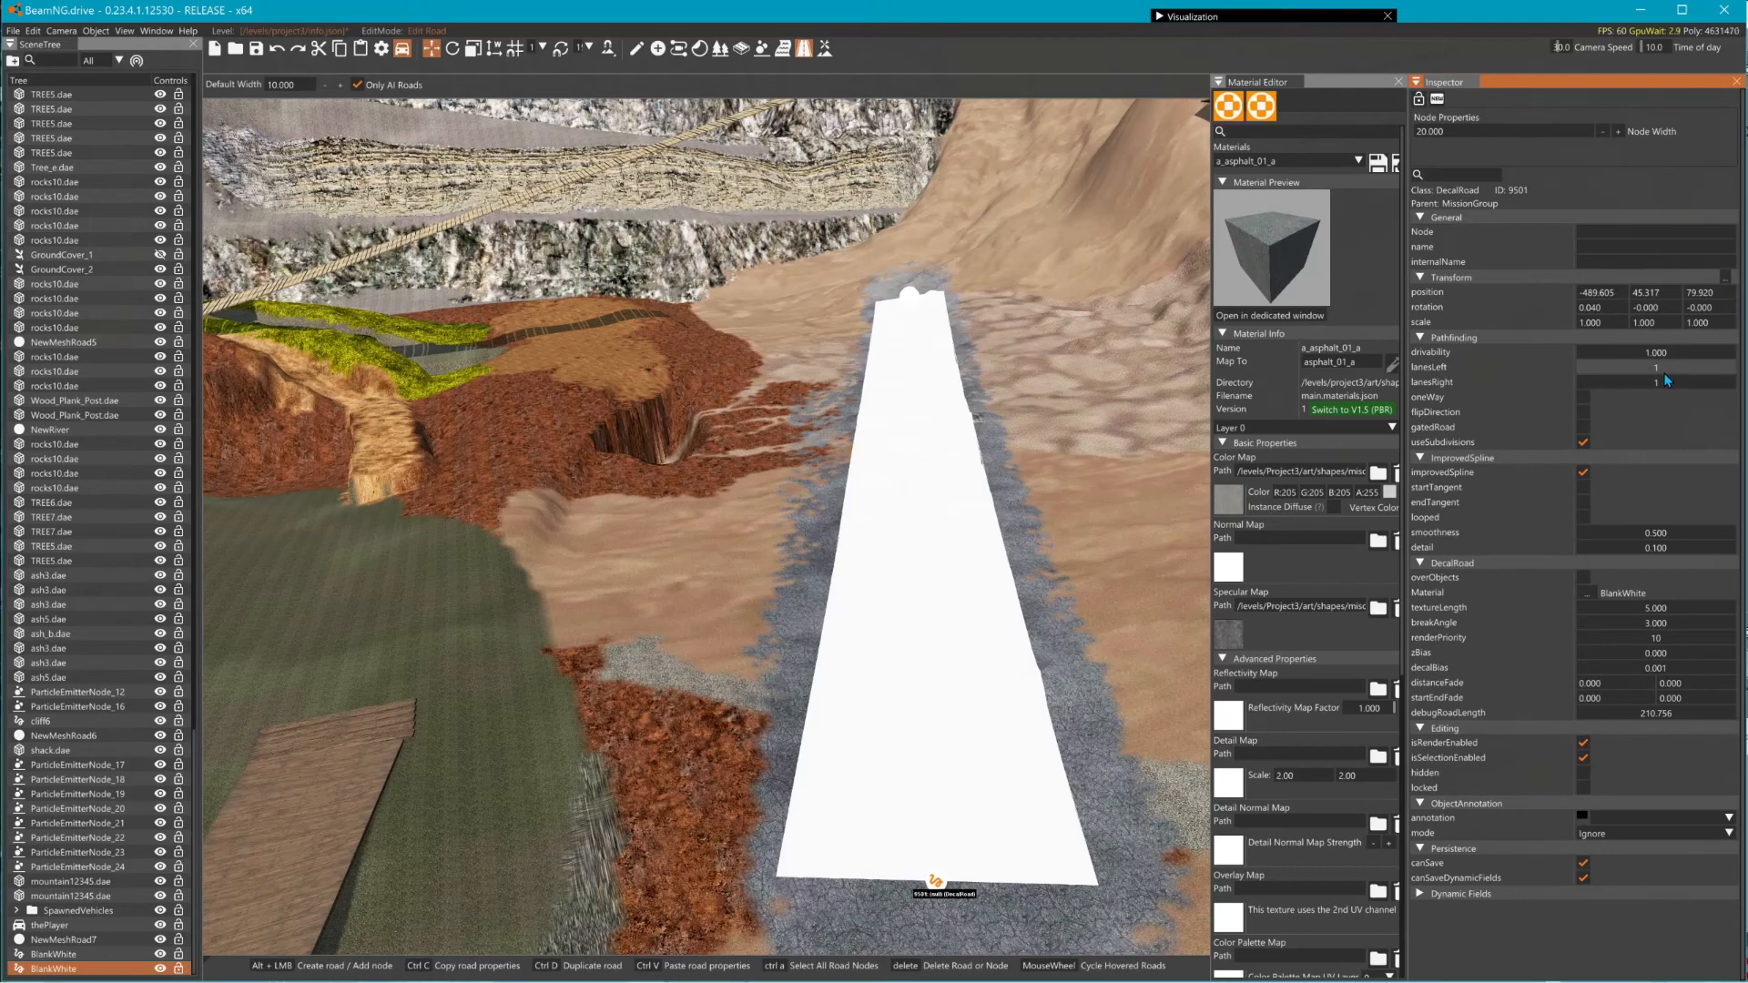
pyautogui.click(1582, 398)
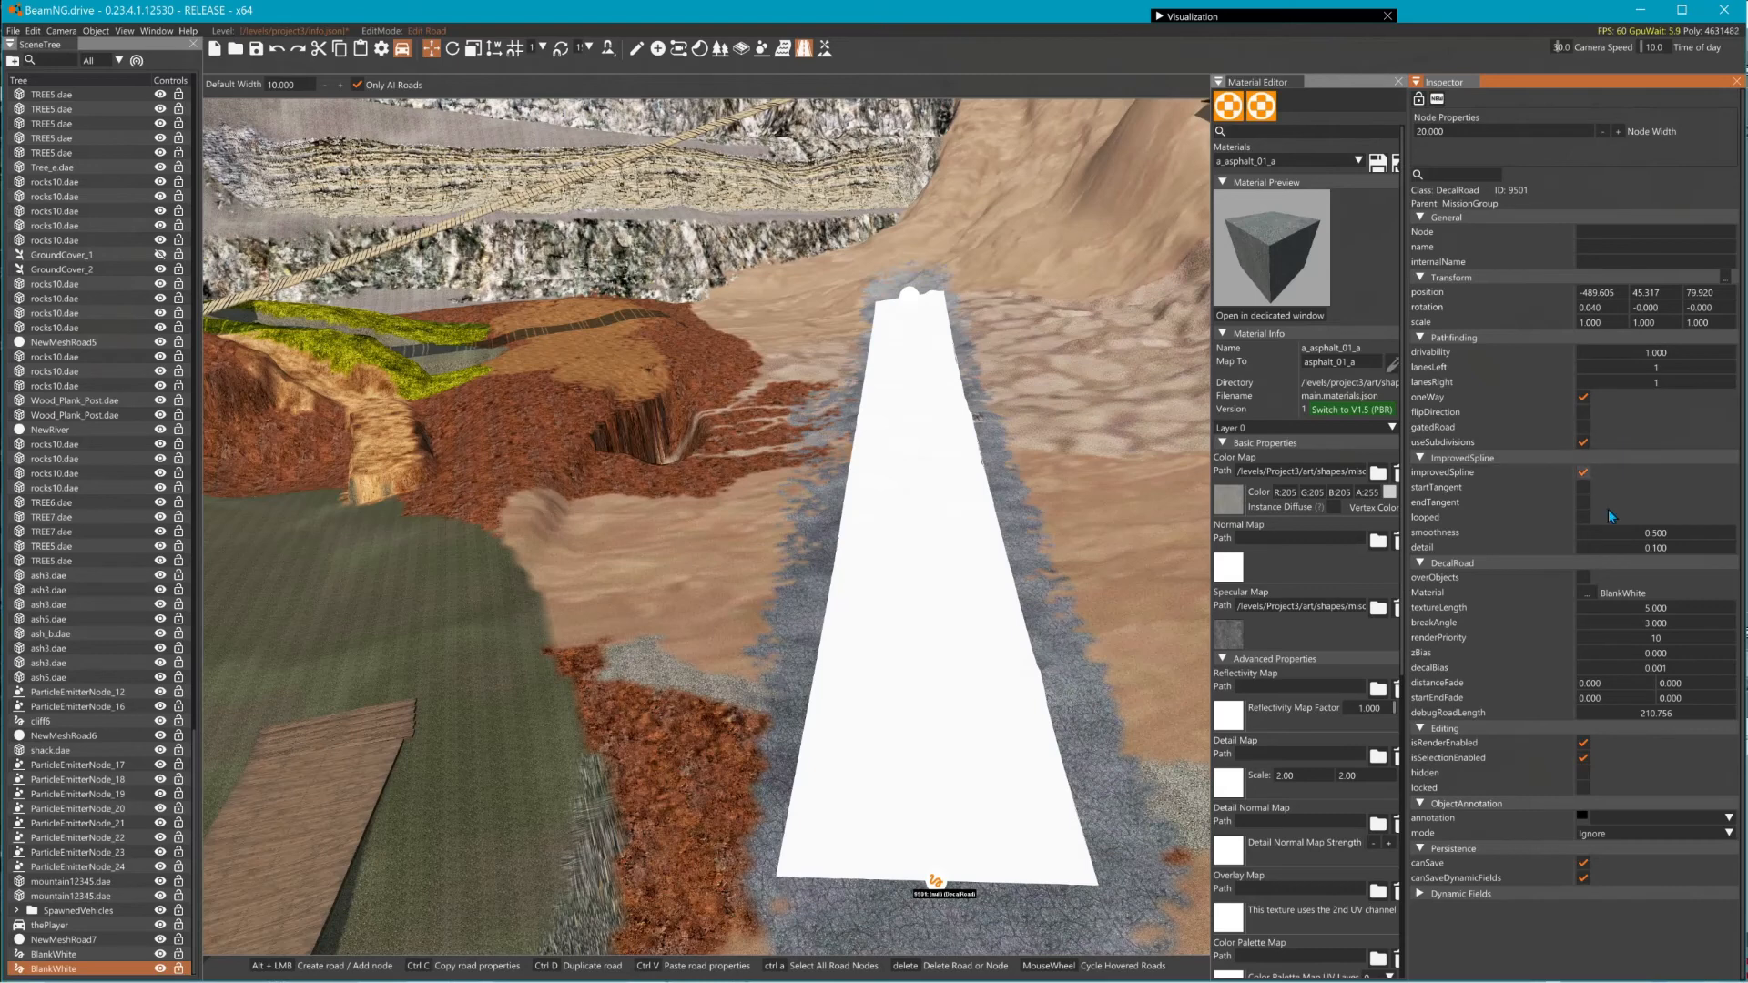
# - Change the new decal road's material from BlankWhite to road_invisible
pyautogui.click(1593, 596)
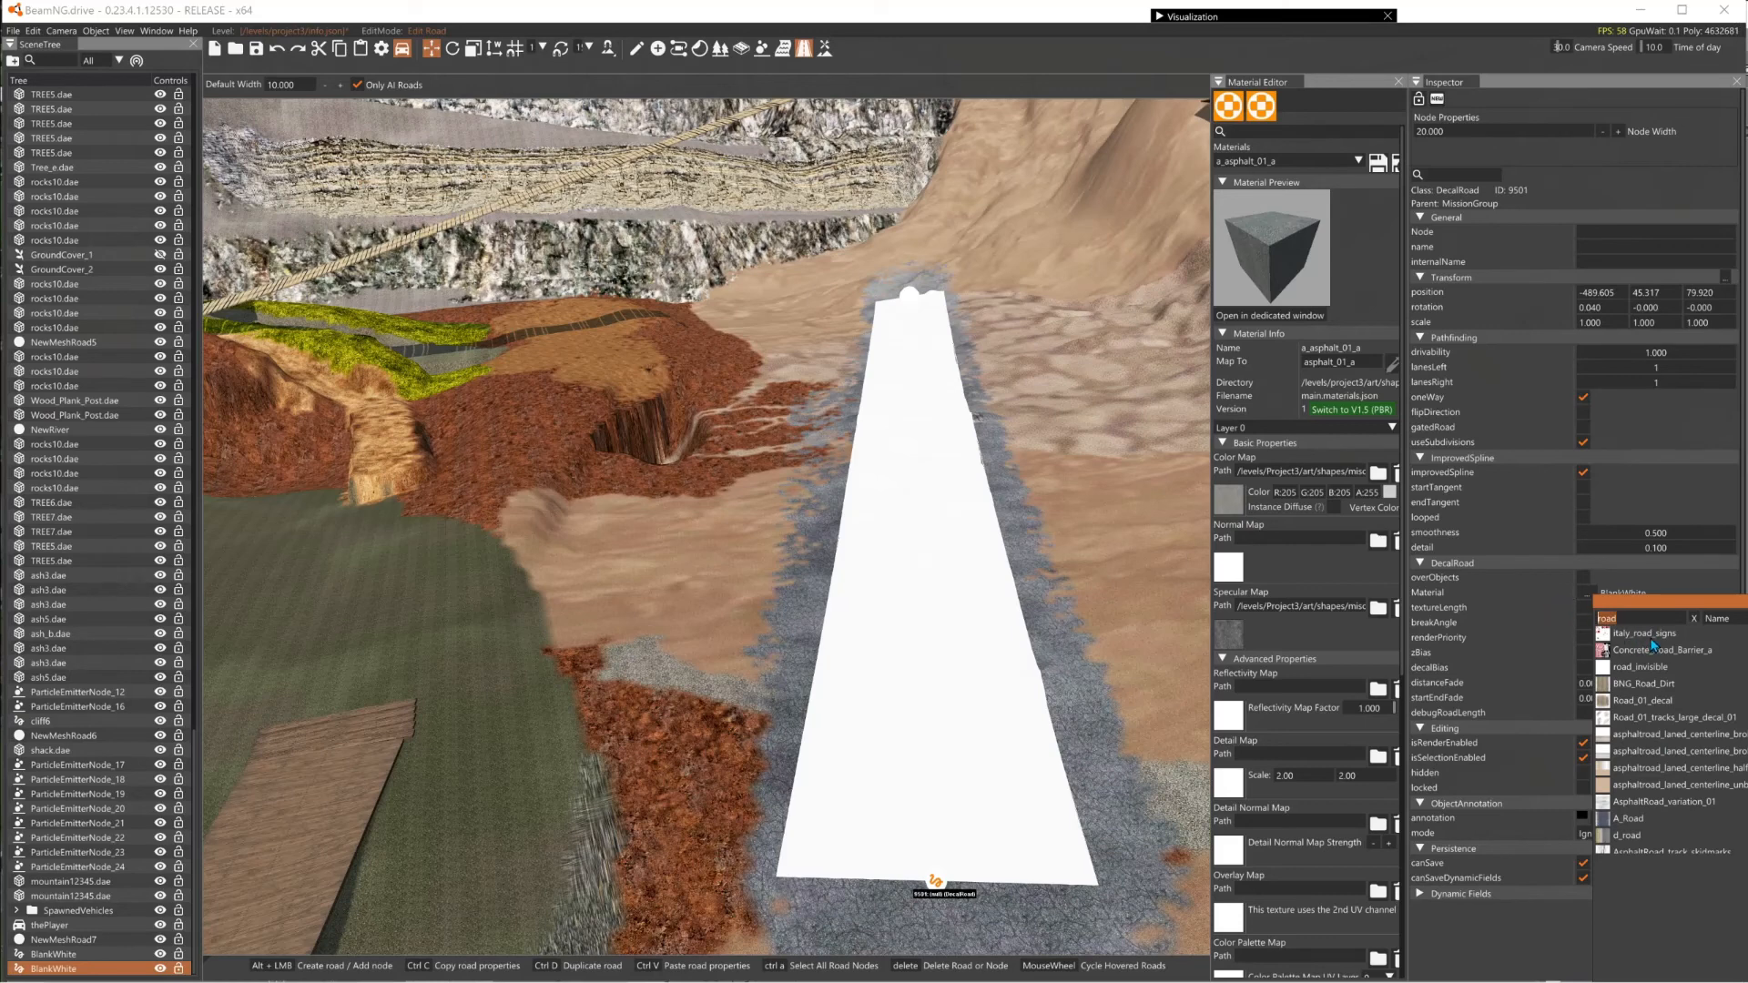
pyautogui.write('inv')
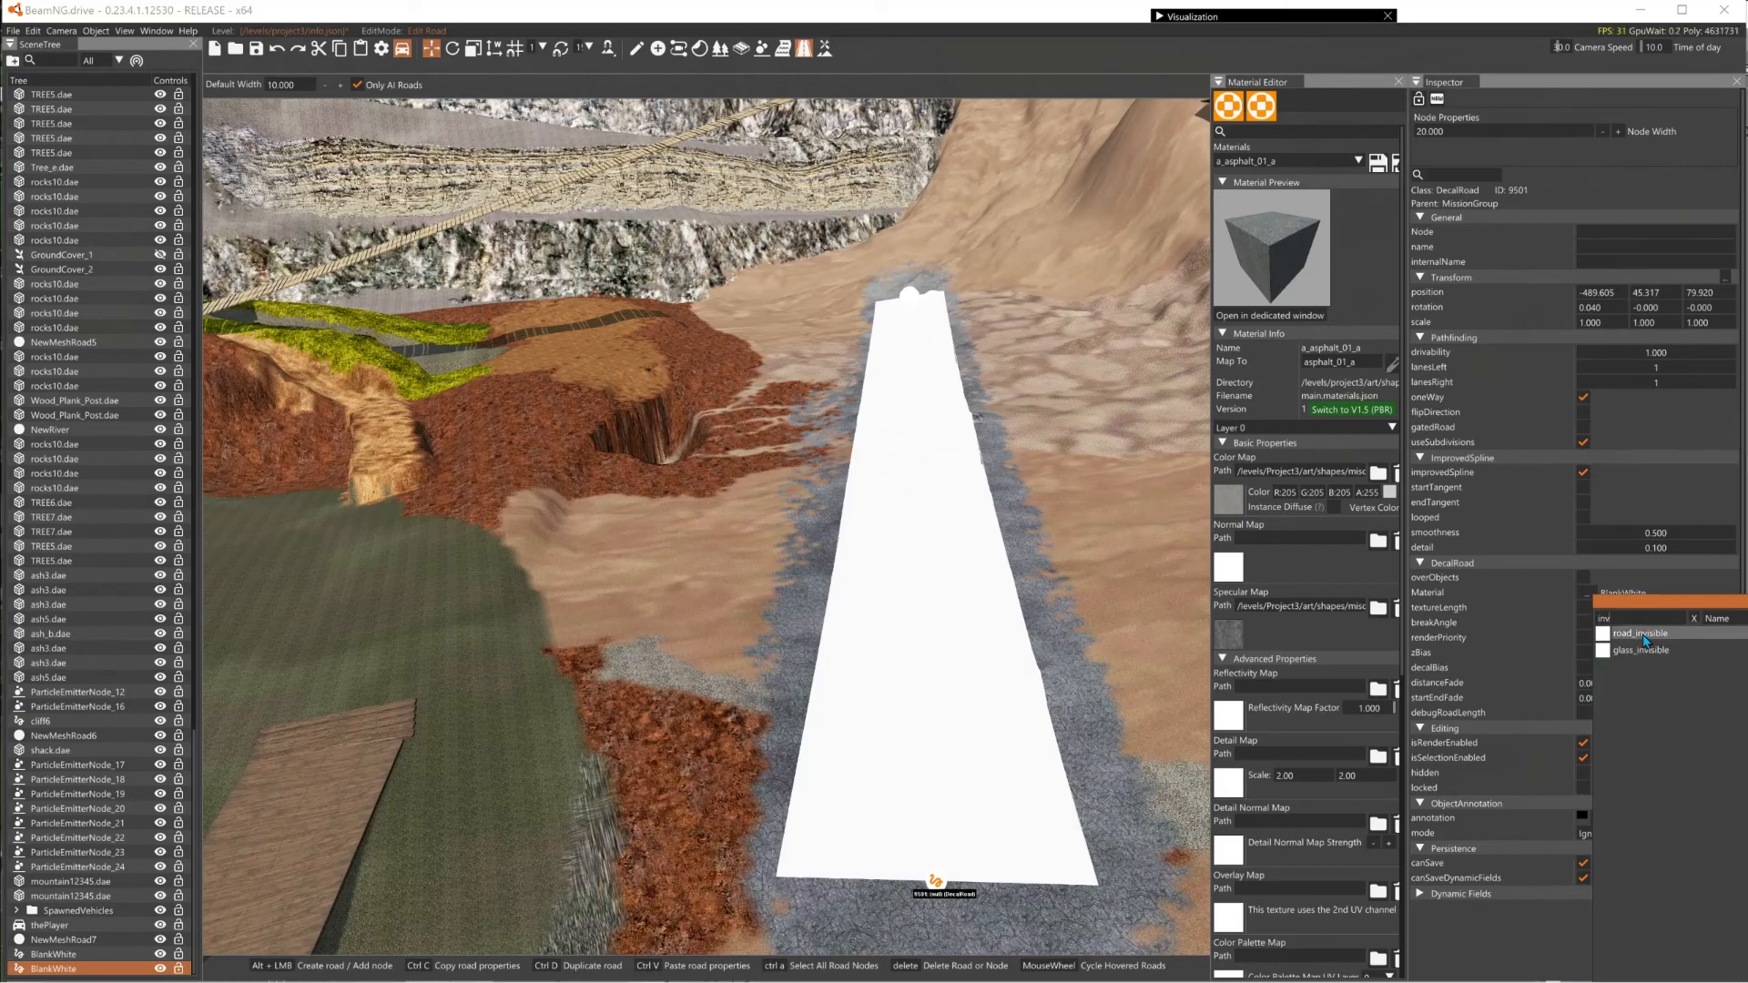
pyautogui.click(1641, 635)
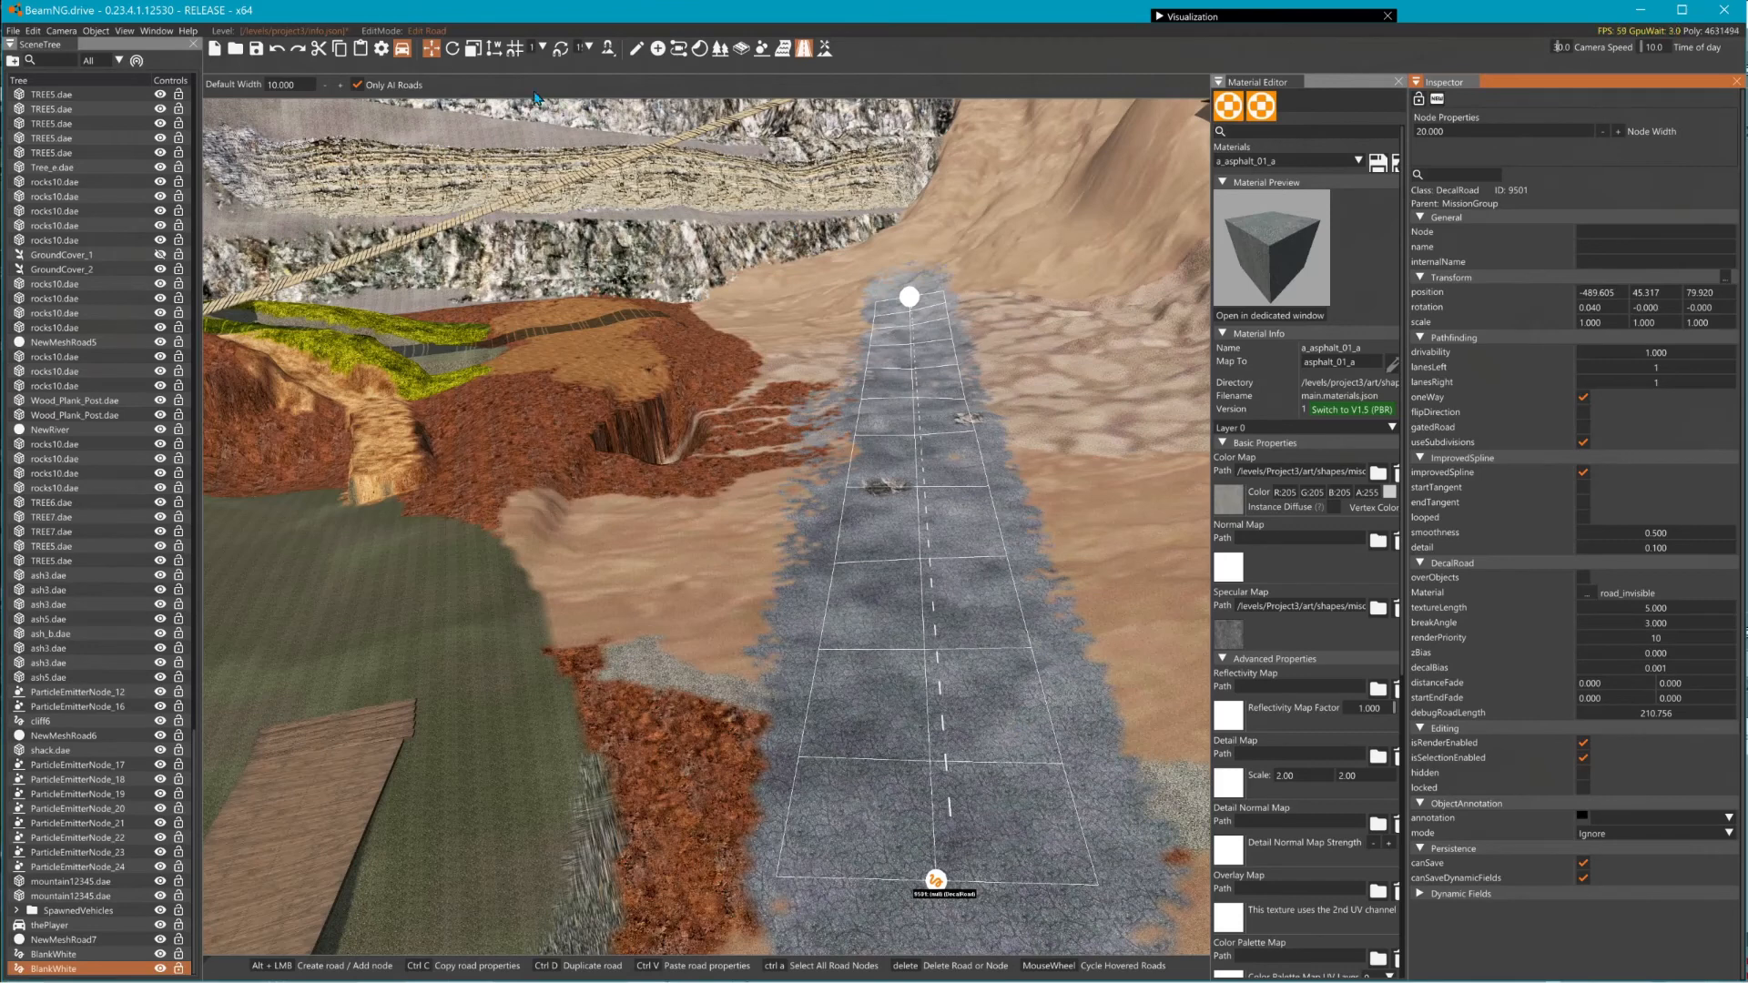
# - Deselect the invisible road and save the level
pyautogui.click(156, 31)
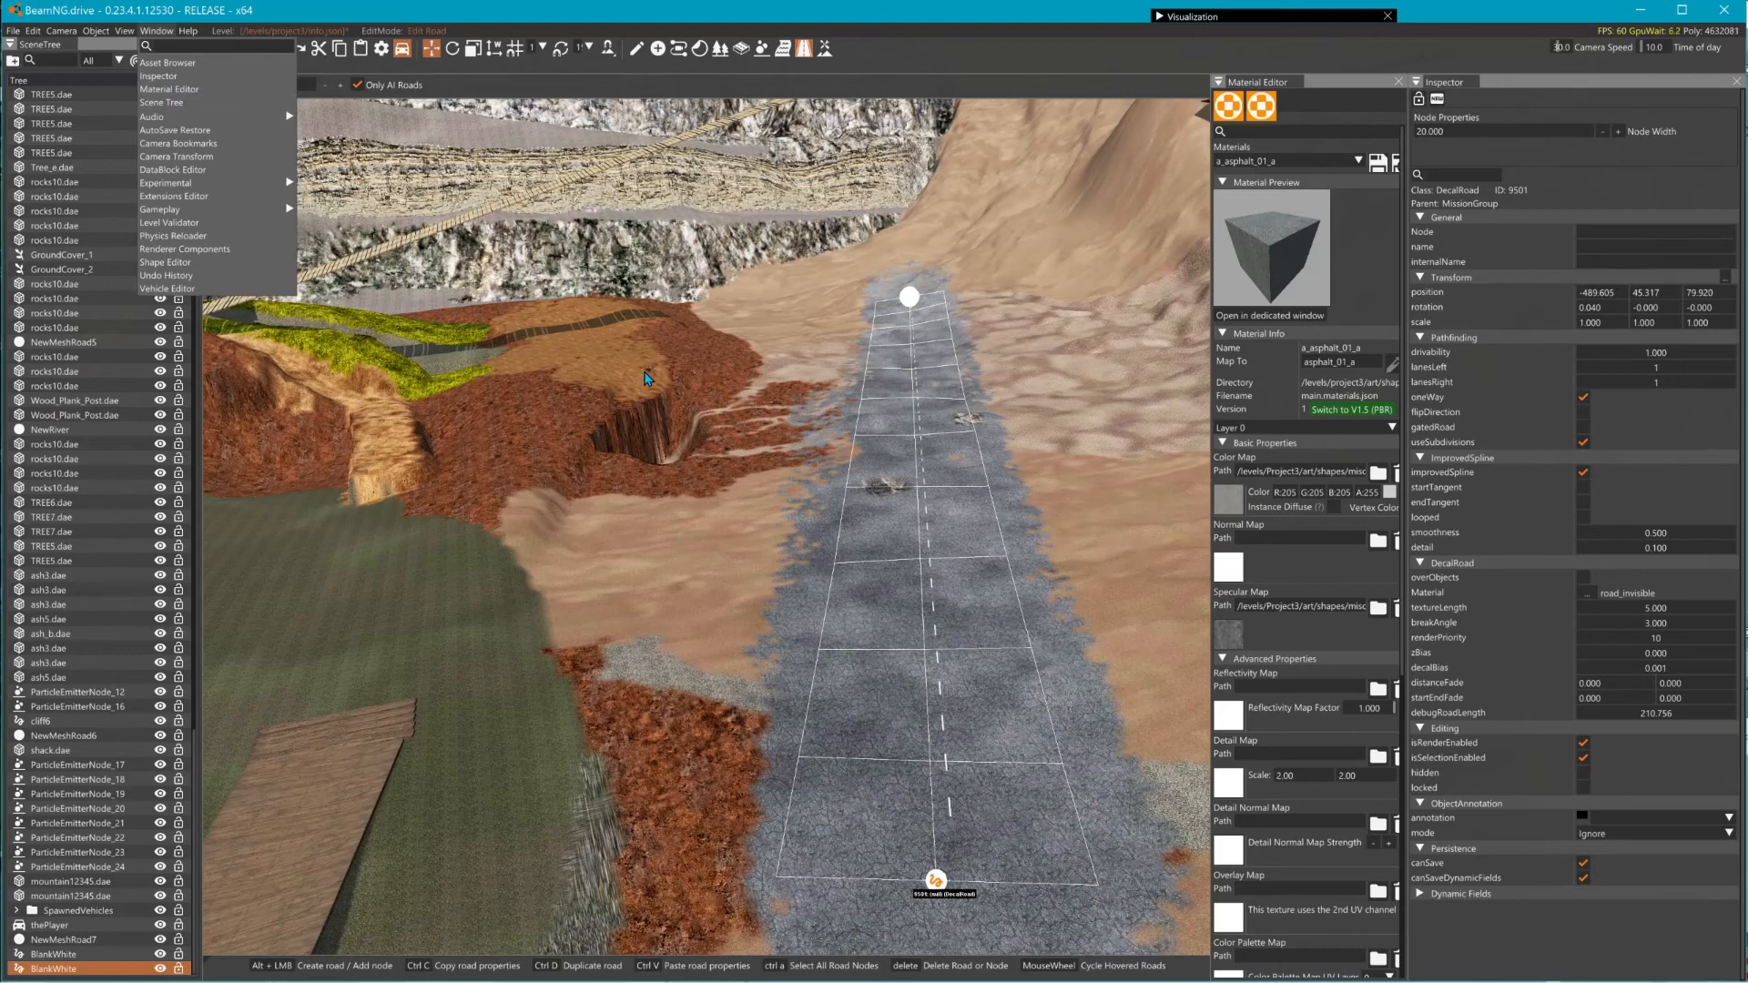
pyautogui.click(124, 31)
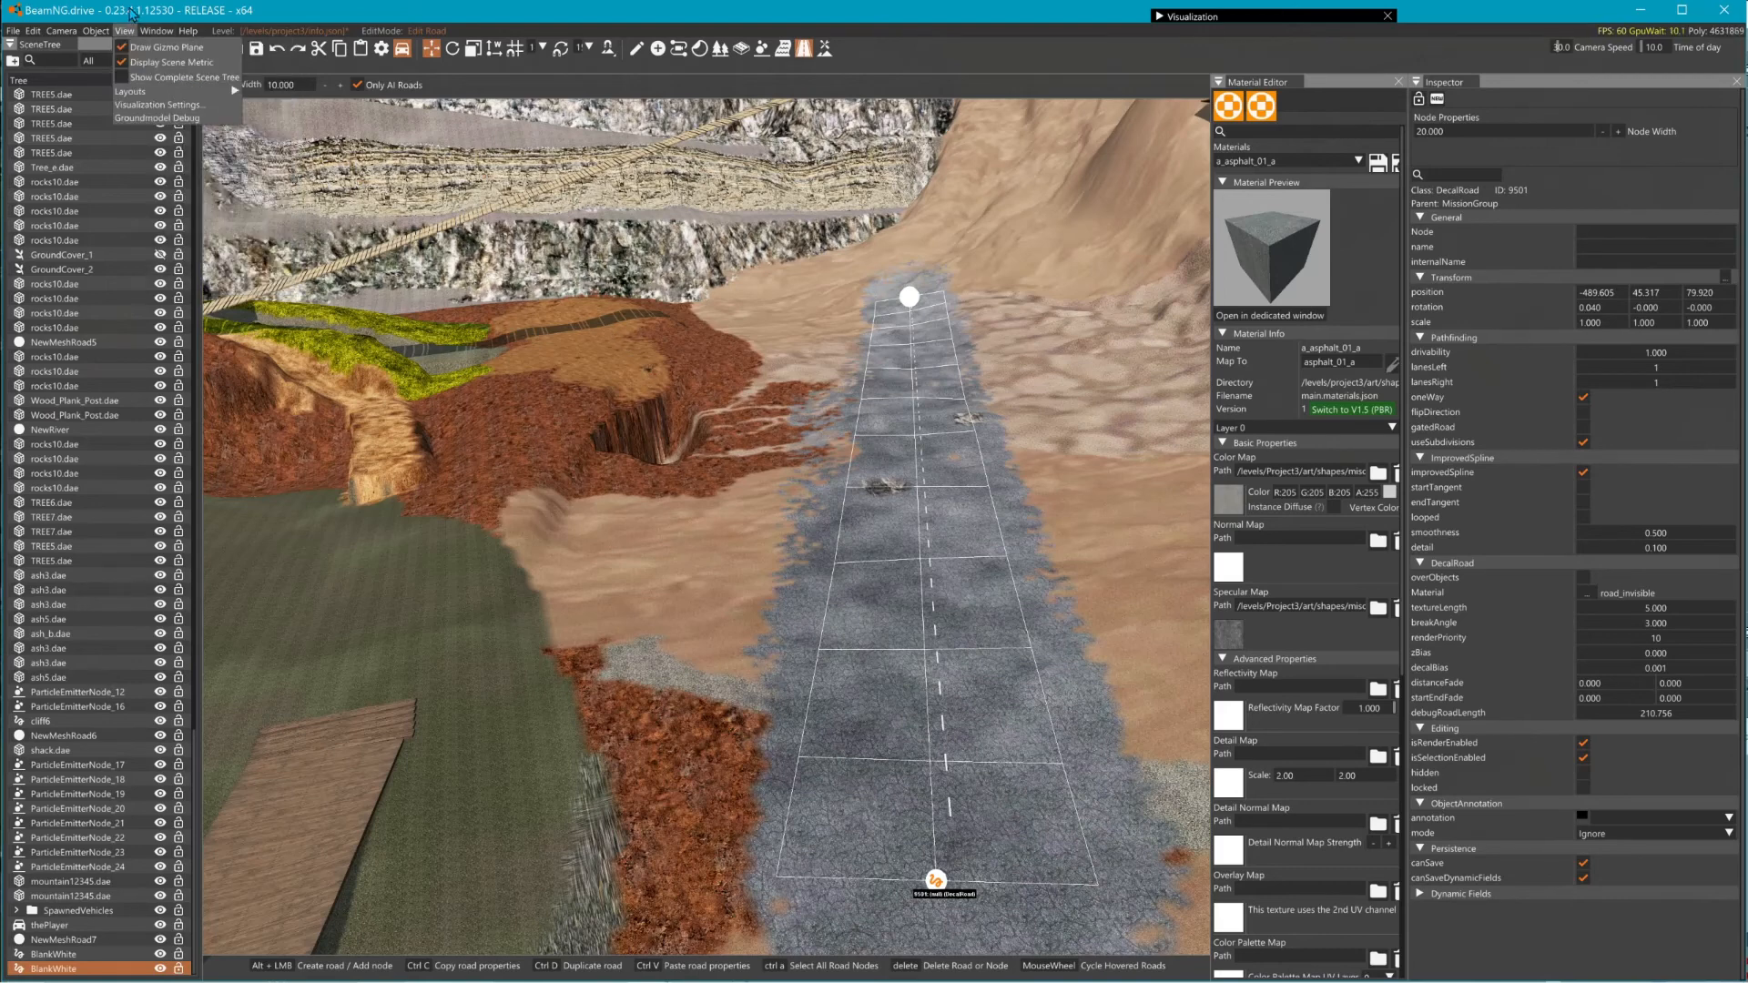
pyautogui.moveTo(136, 91)
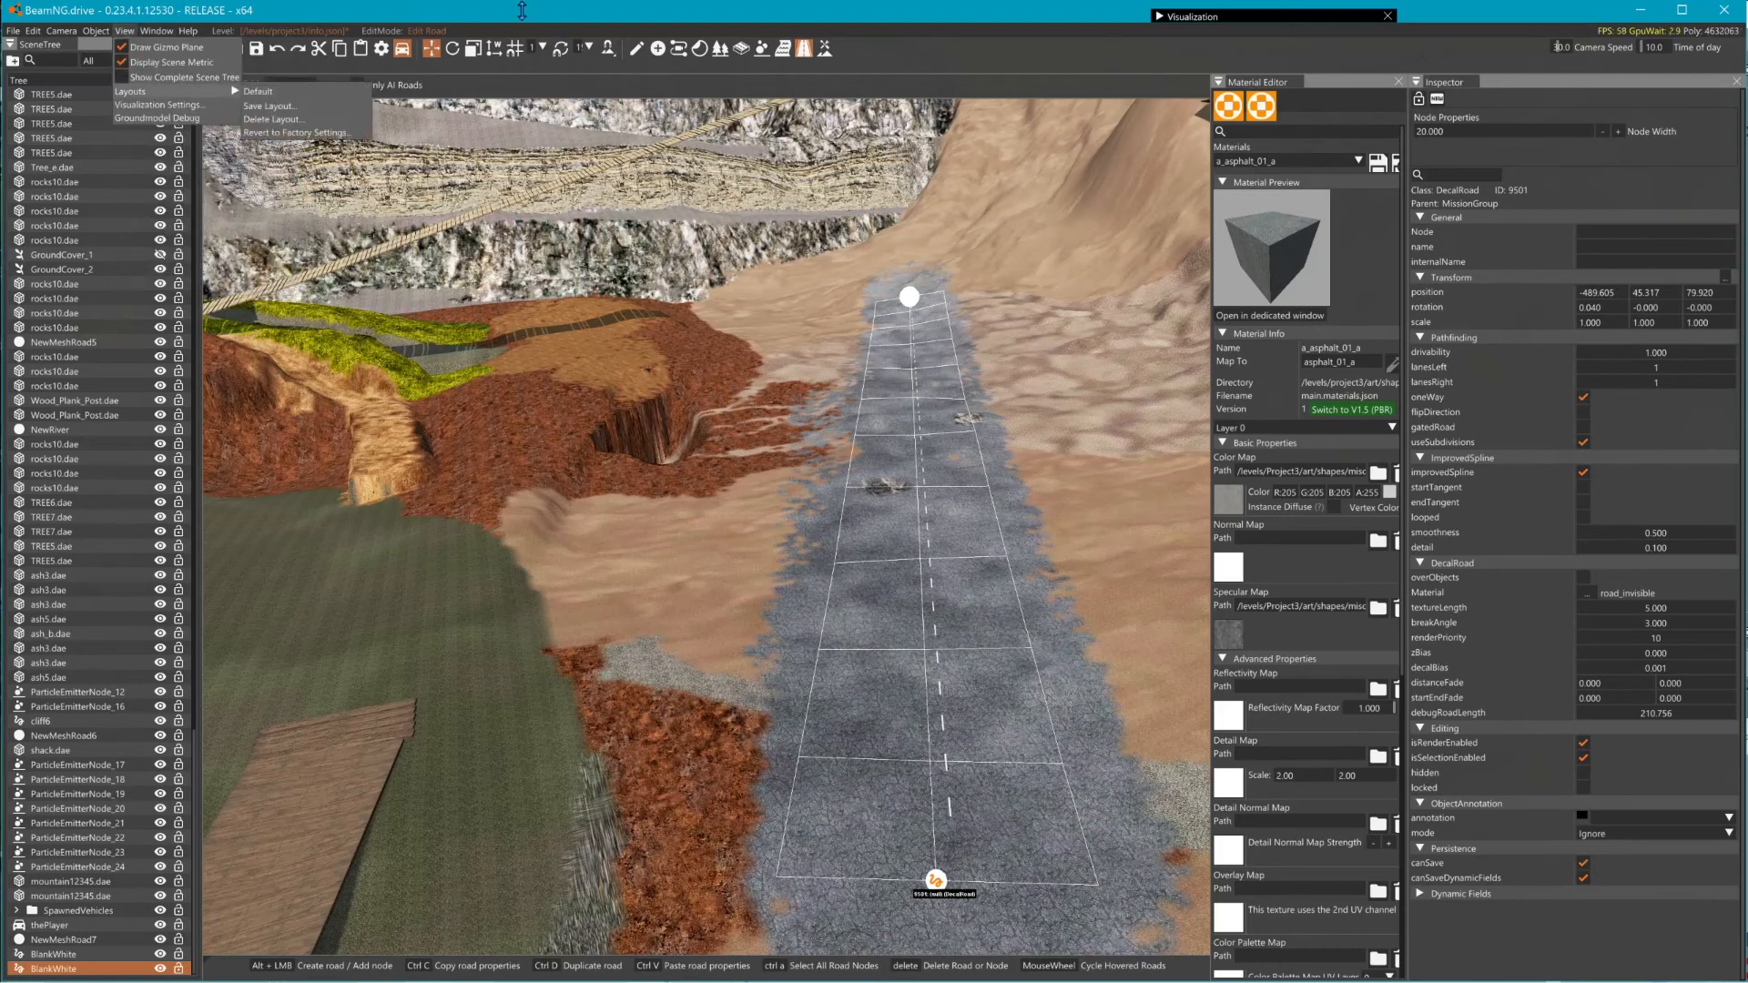
pyautogui.click(544, 283)
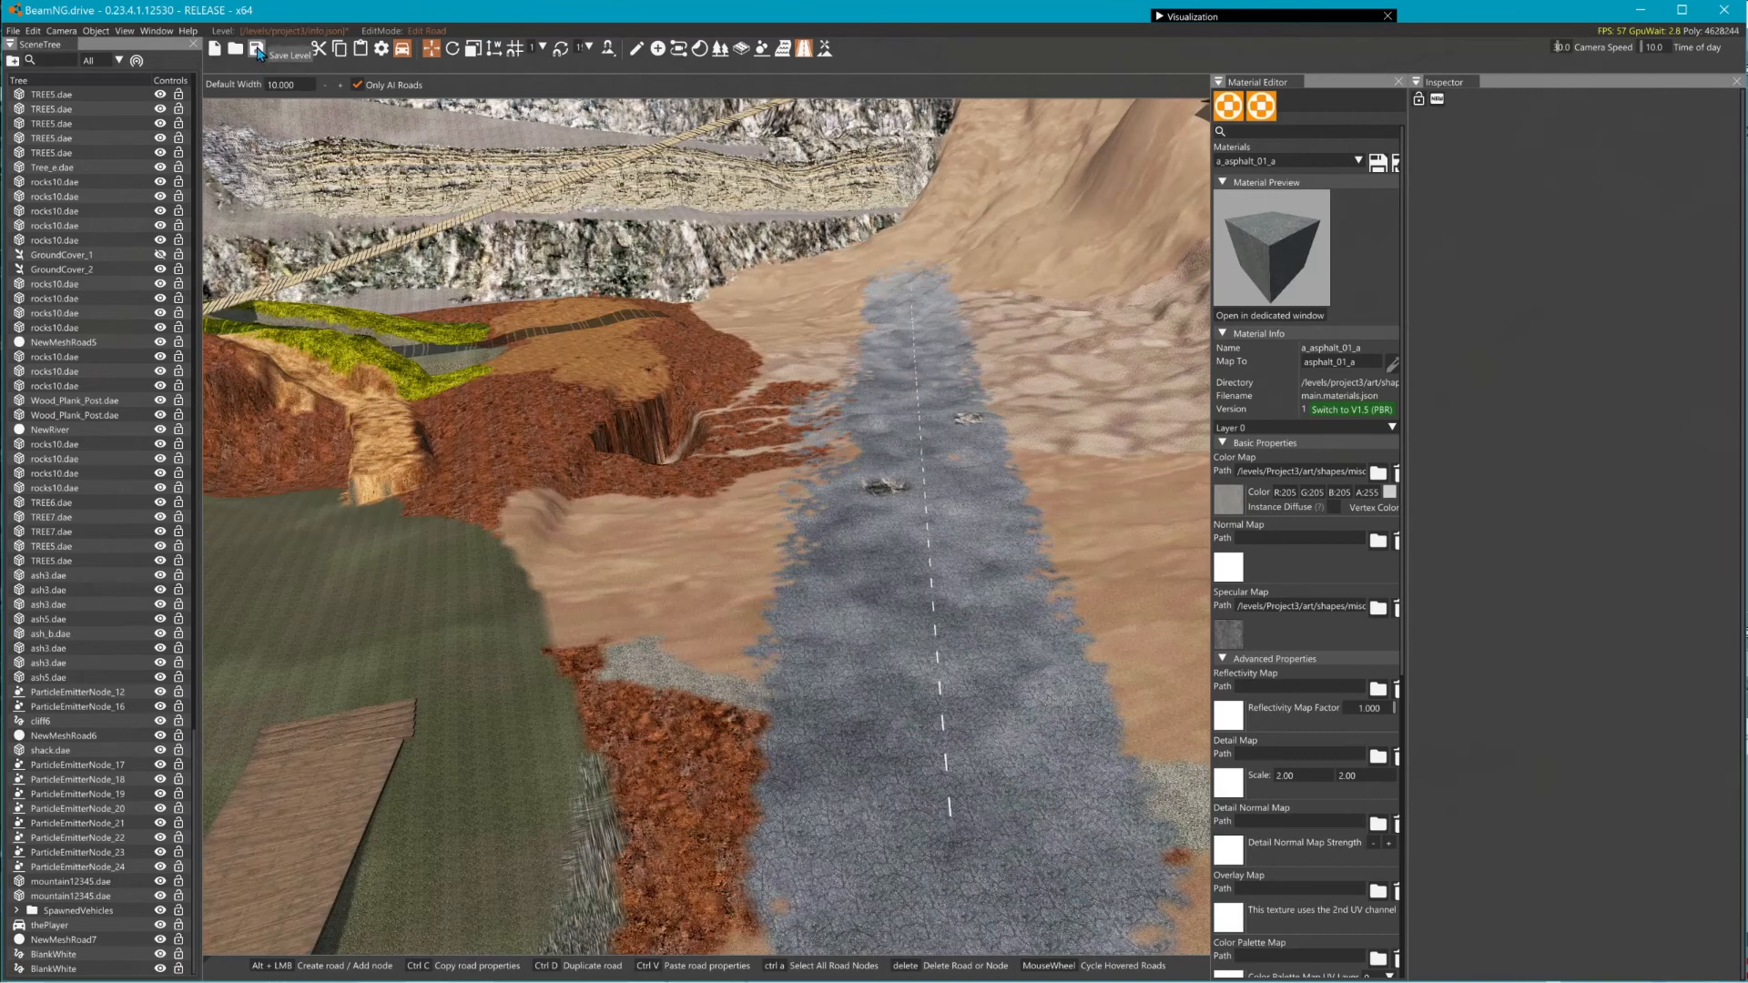
pyautogui.click(257, 51)
# - Leave the world editor and open the Freeroam UI app layout for editing
pyautogui.press('F11')
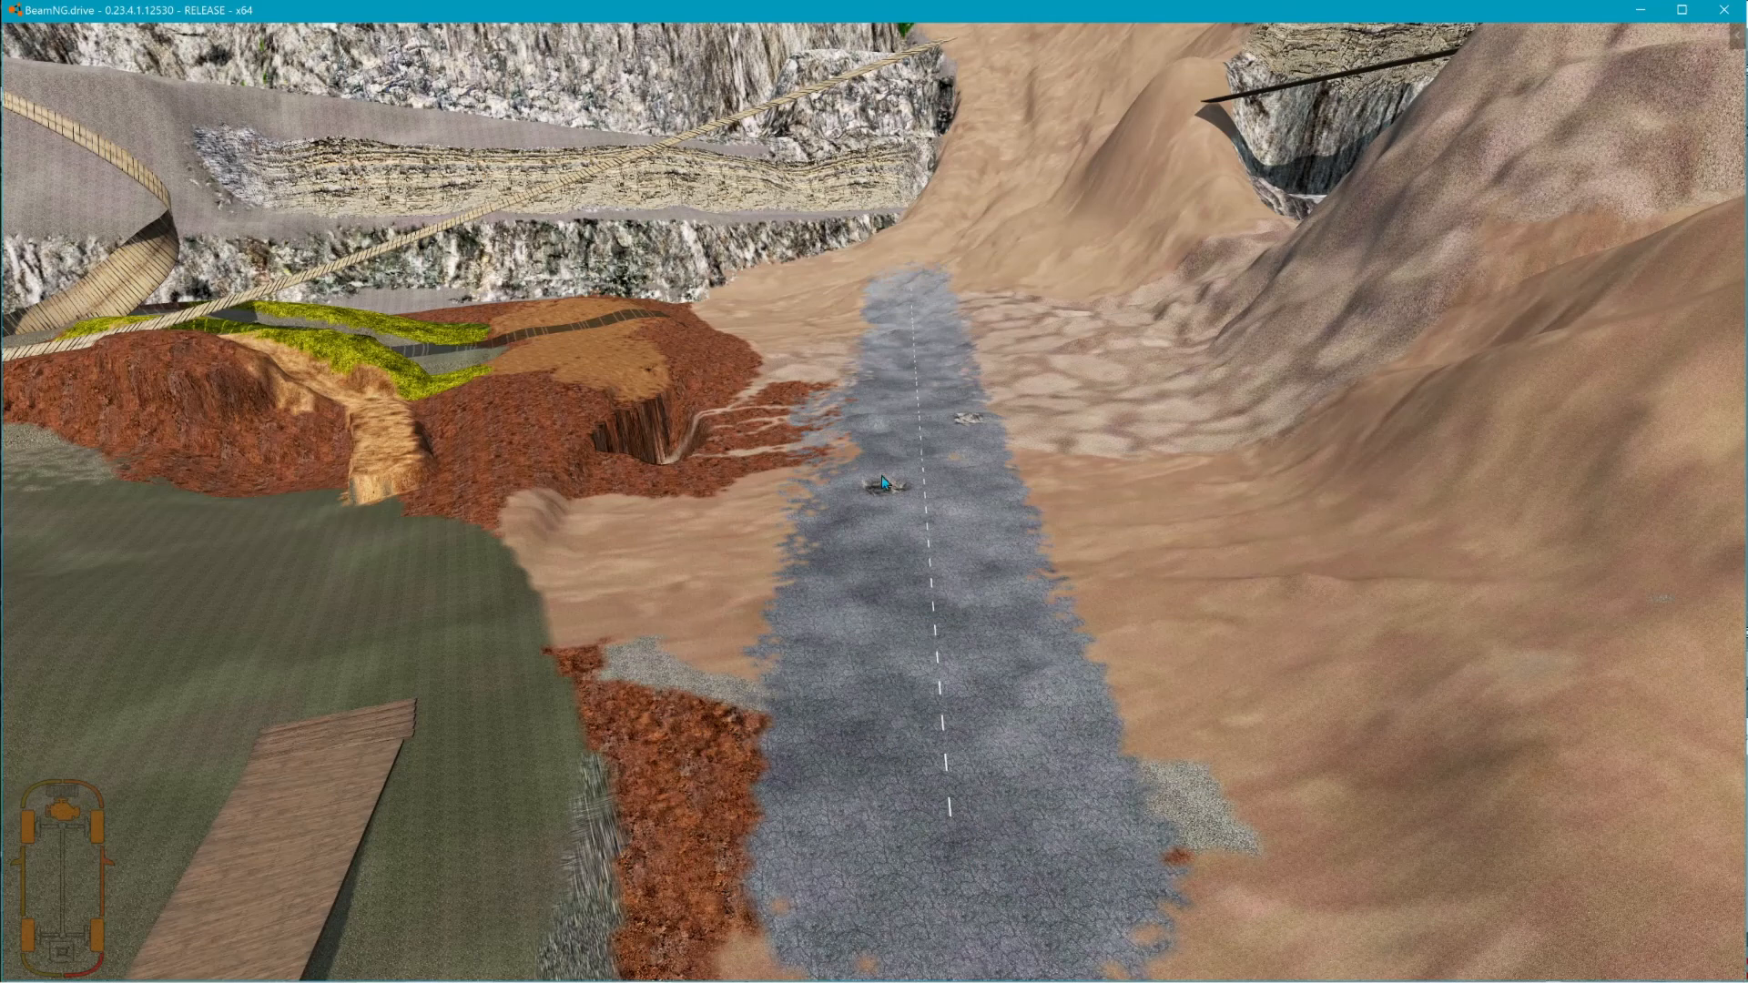
pyautogui.press('Escape')
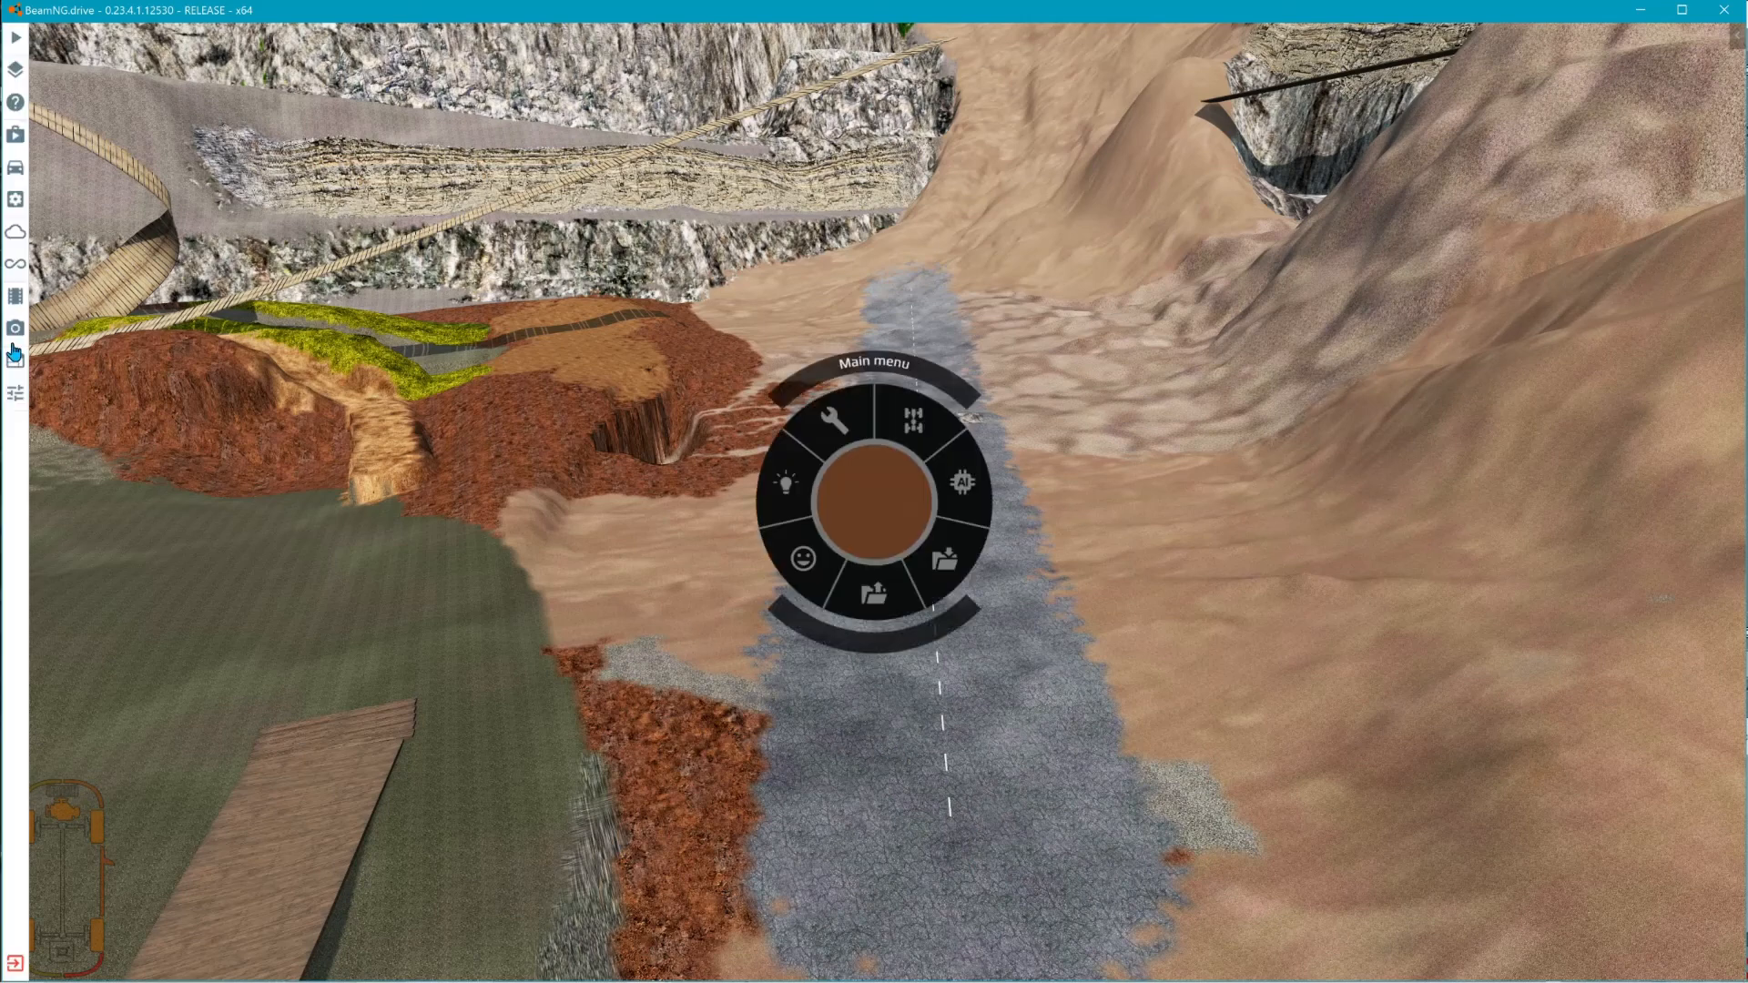
pyautogui.click(20, 395)
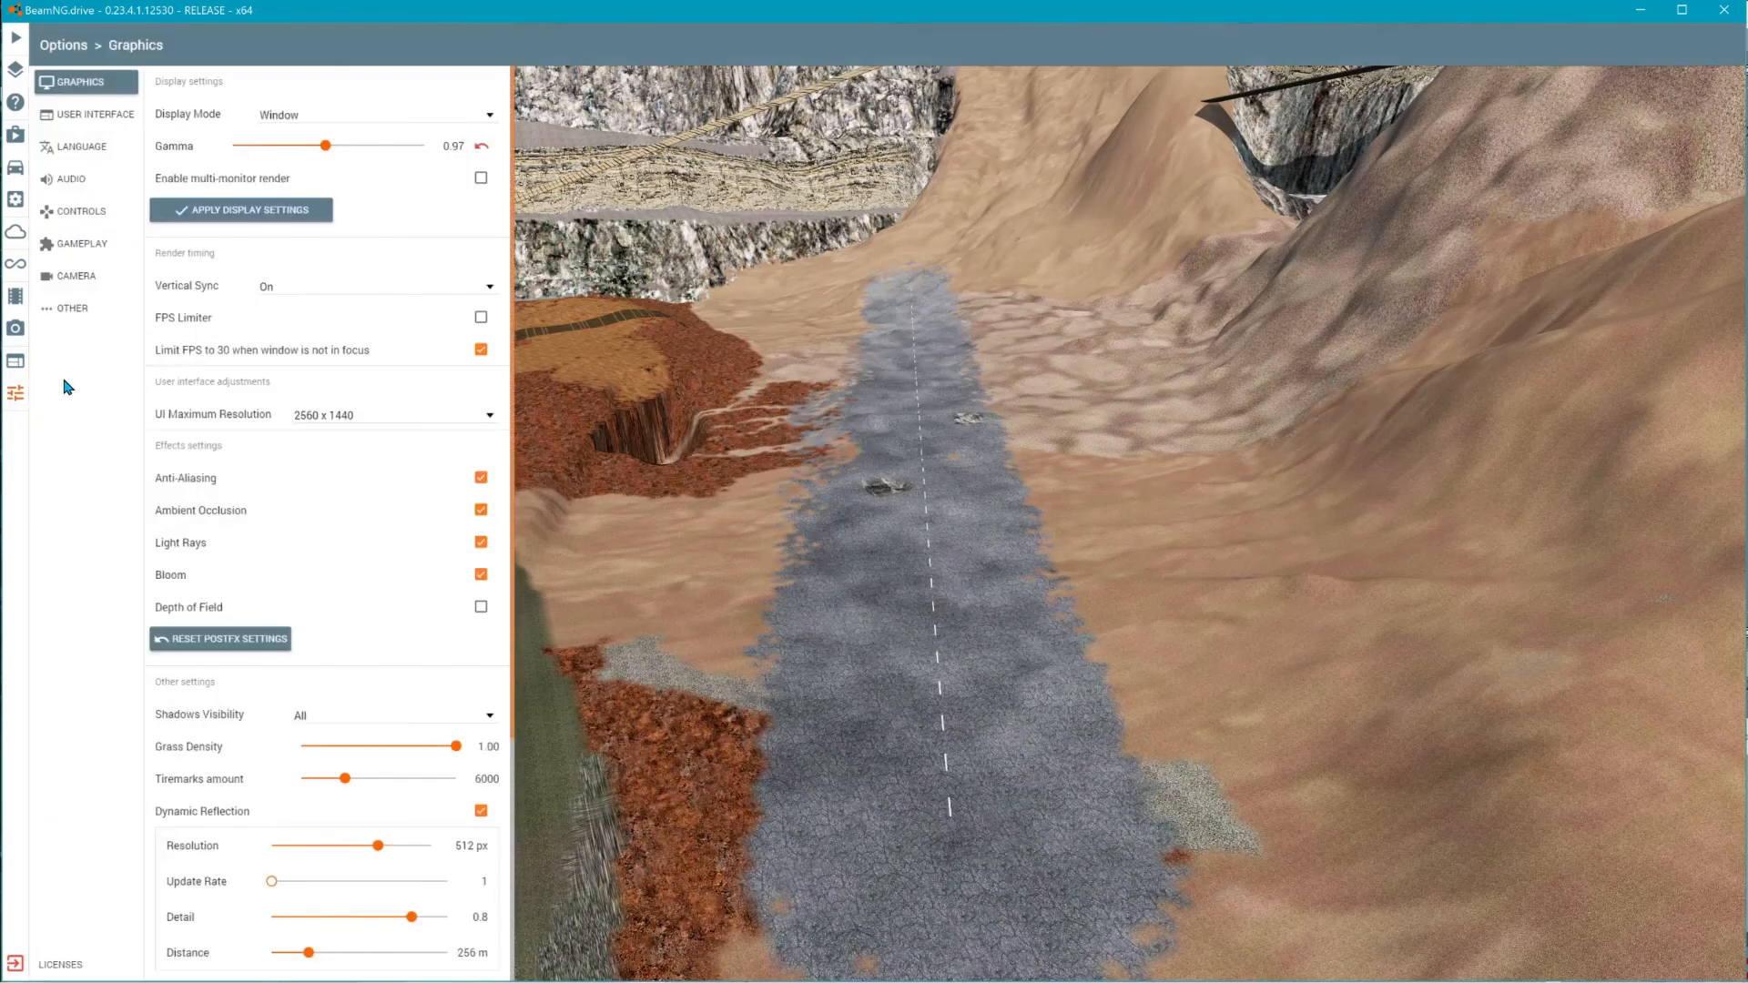
pyautogui.click(26, 362)
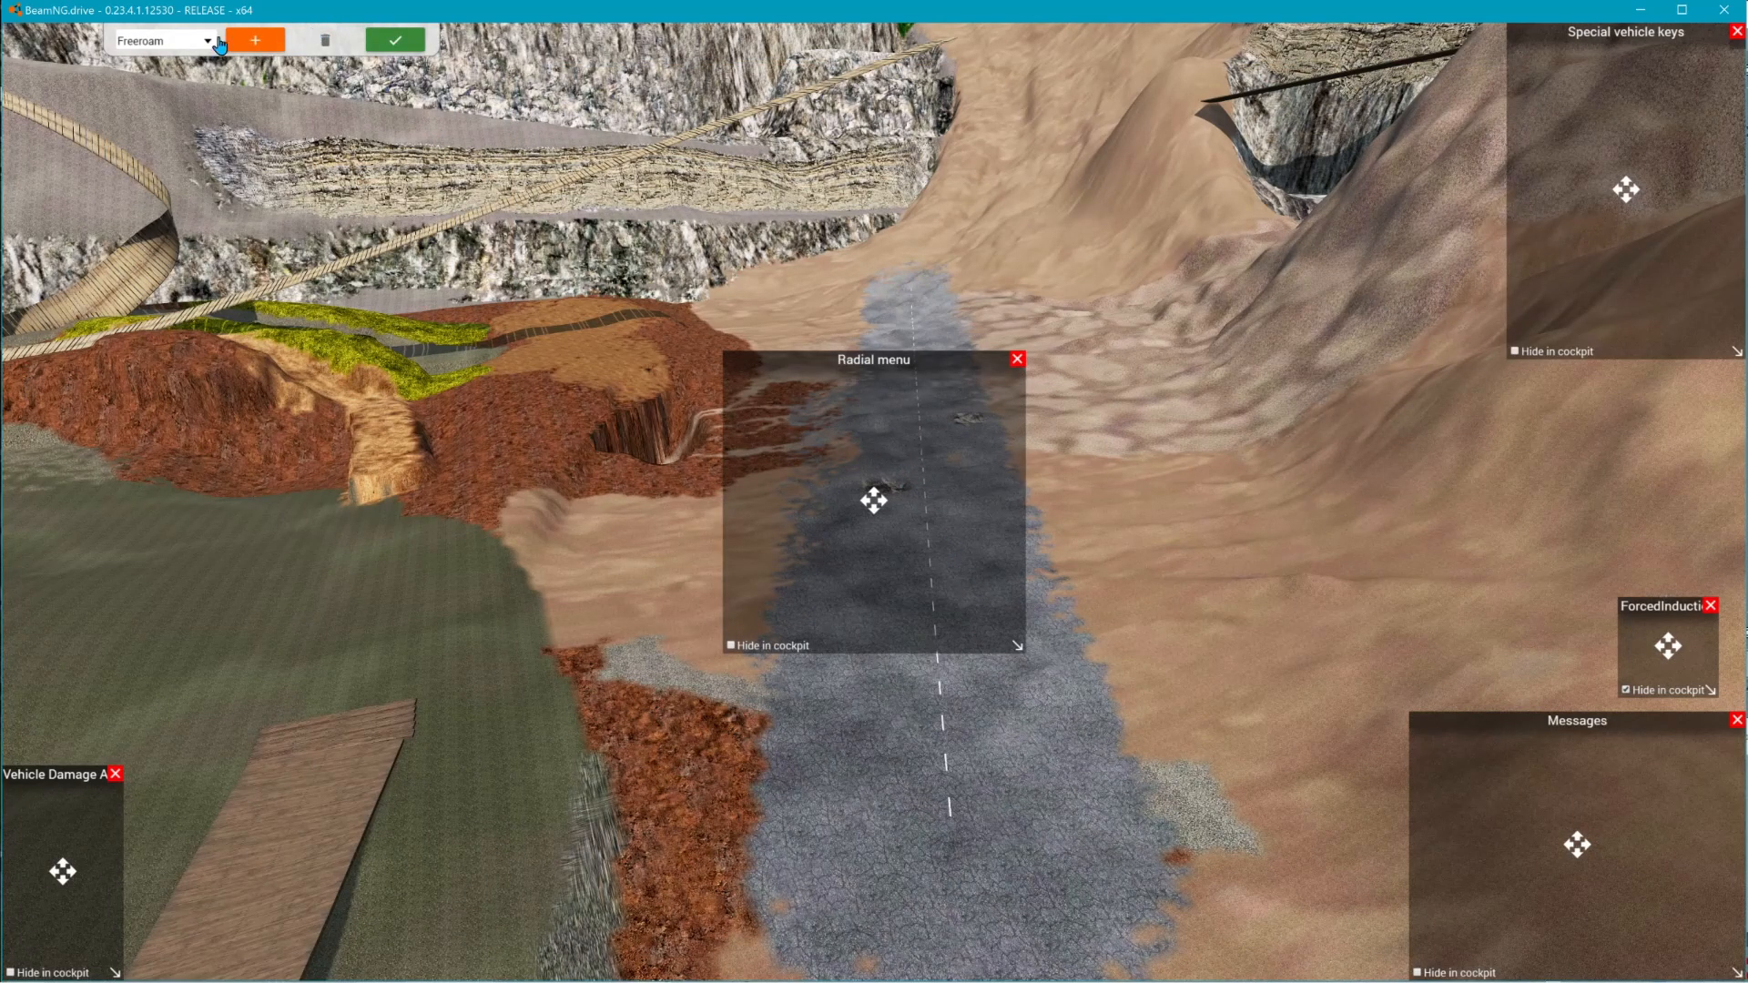
# - Add the Traffic app to the Freeroam layout, finish editing it and return to the game
pyautogui.click(247, 41)
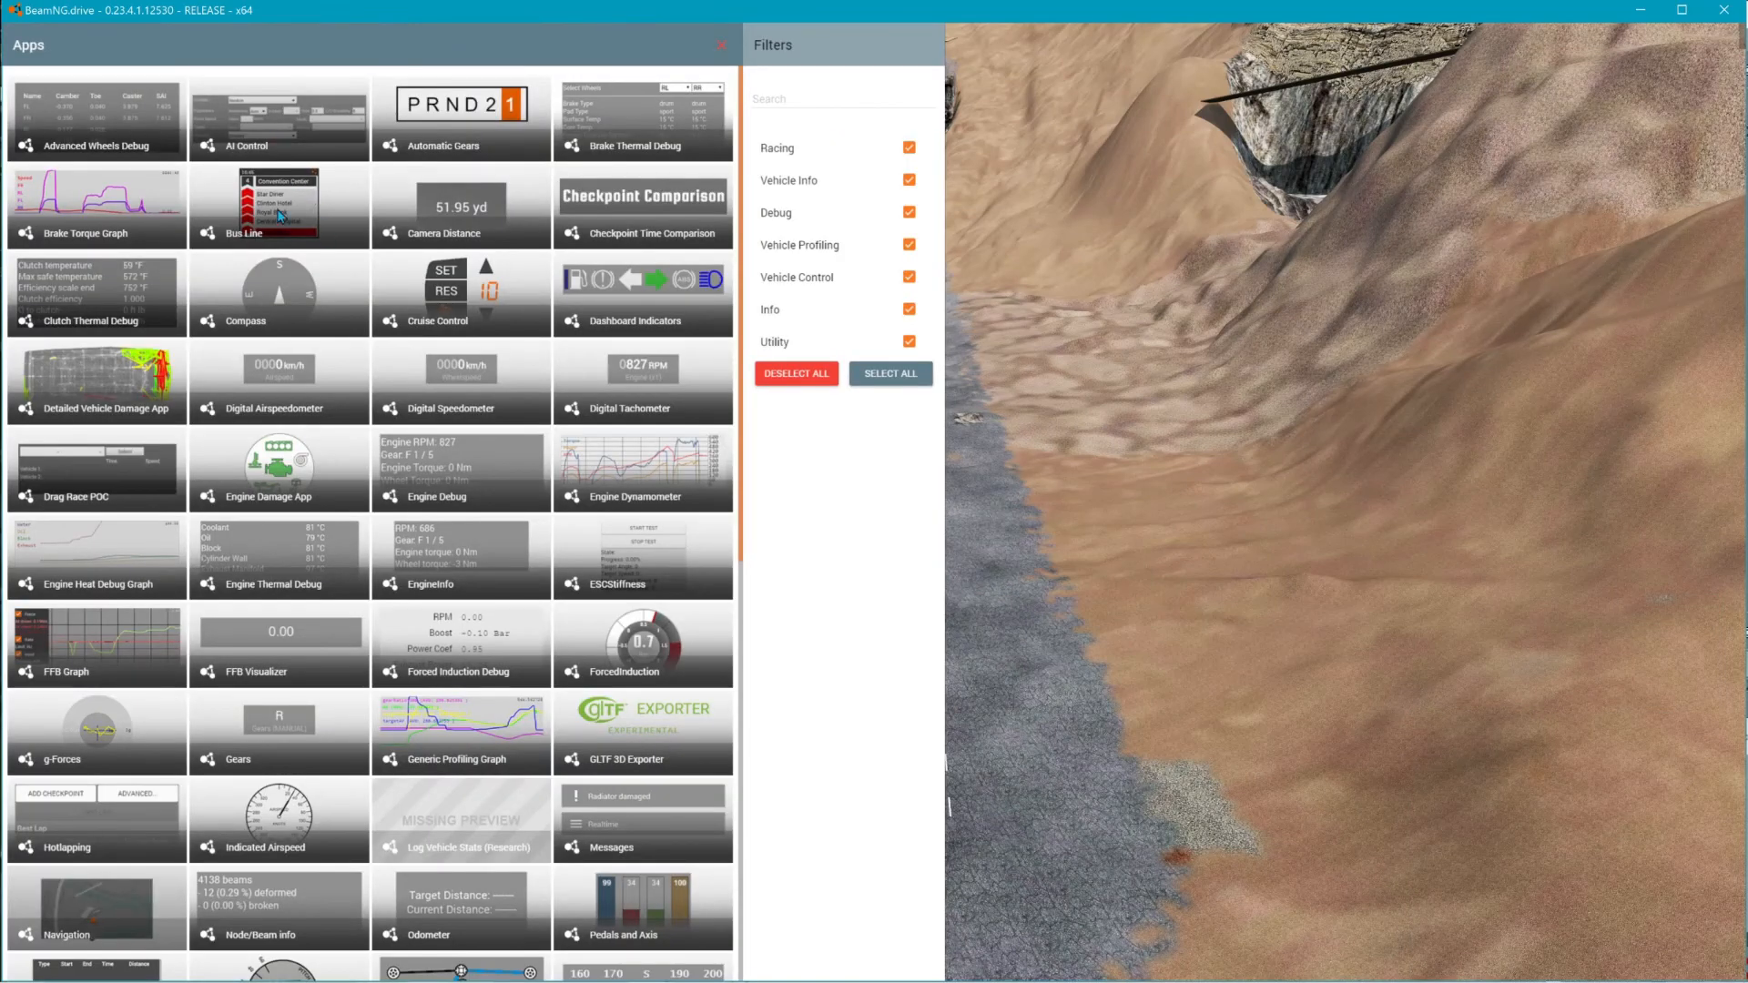
pyautogui.scroll(-10, 315, 790)
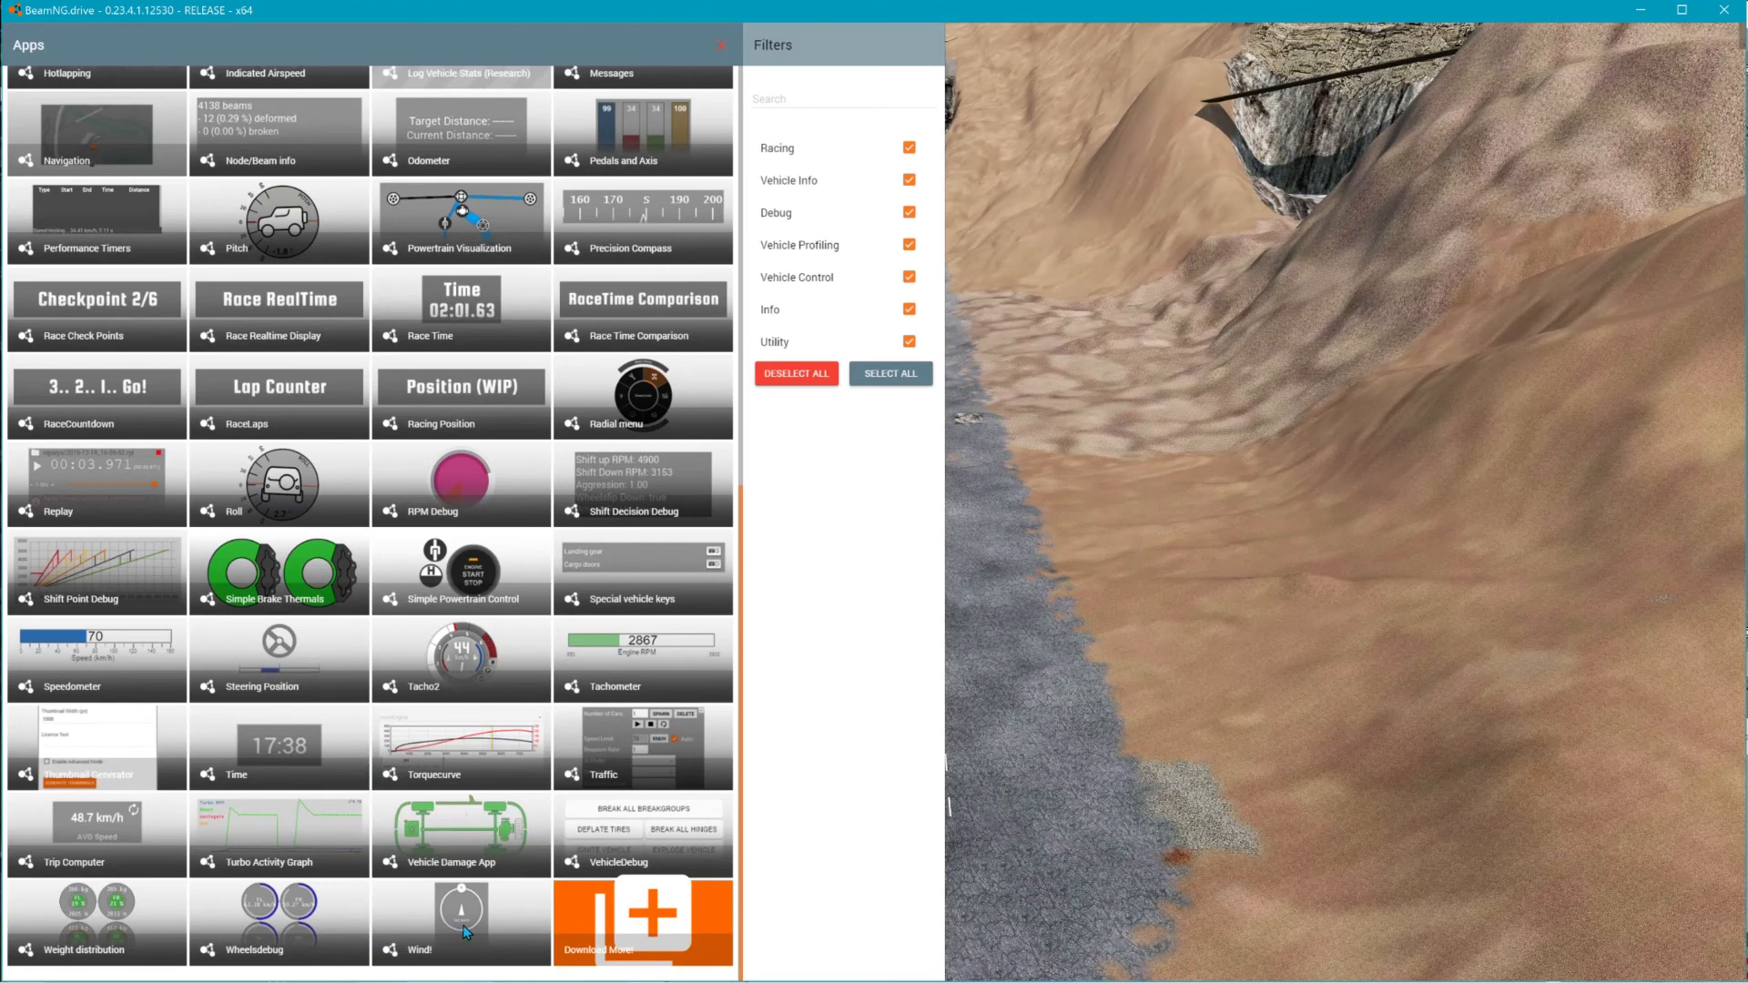
pyautogui.click(623, 762)
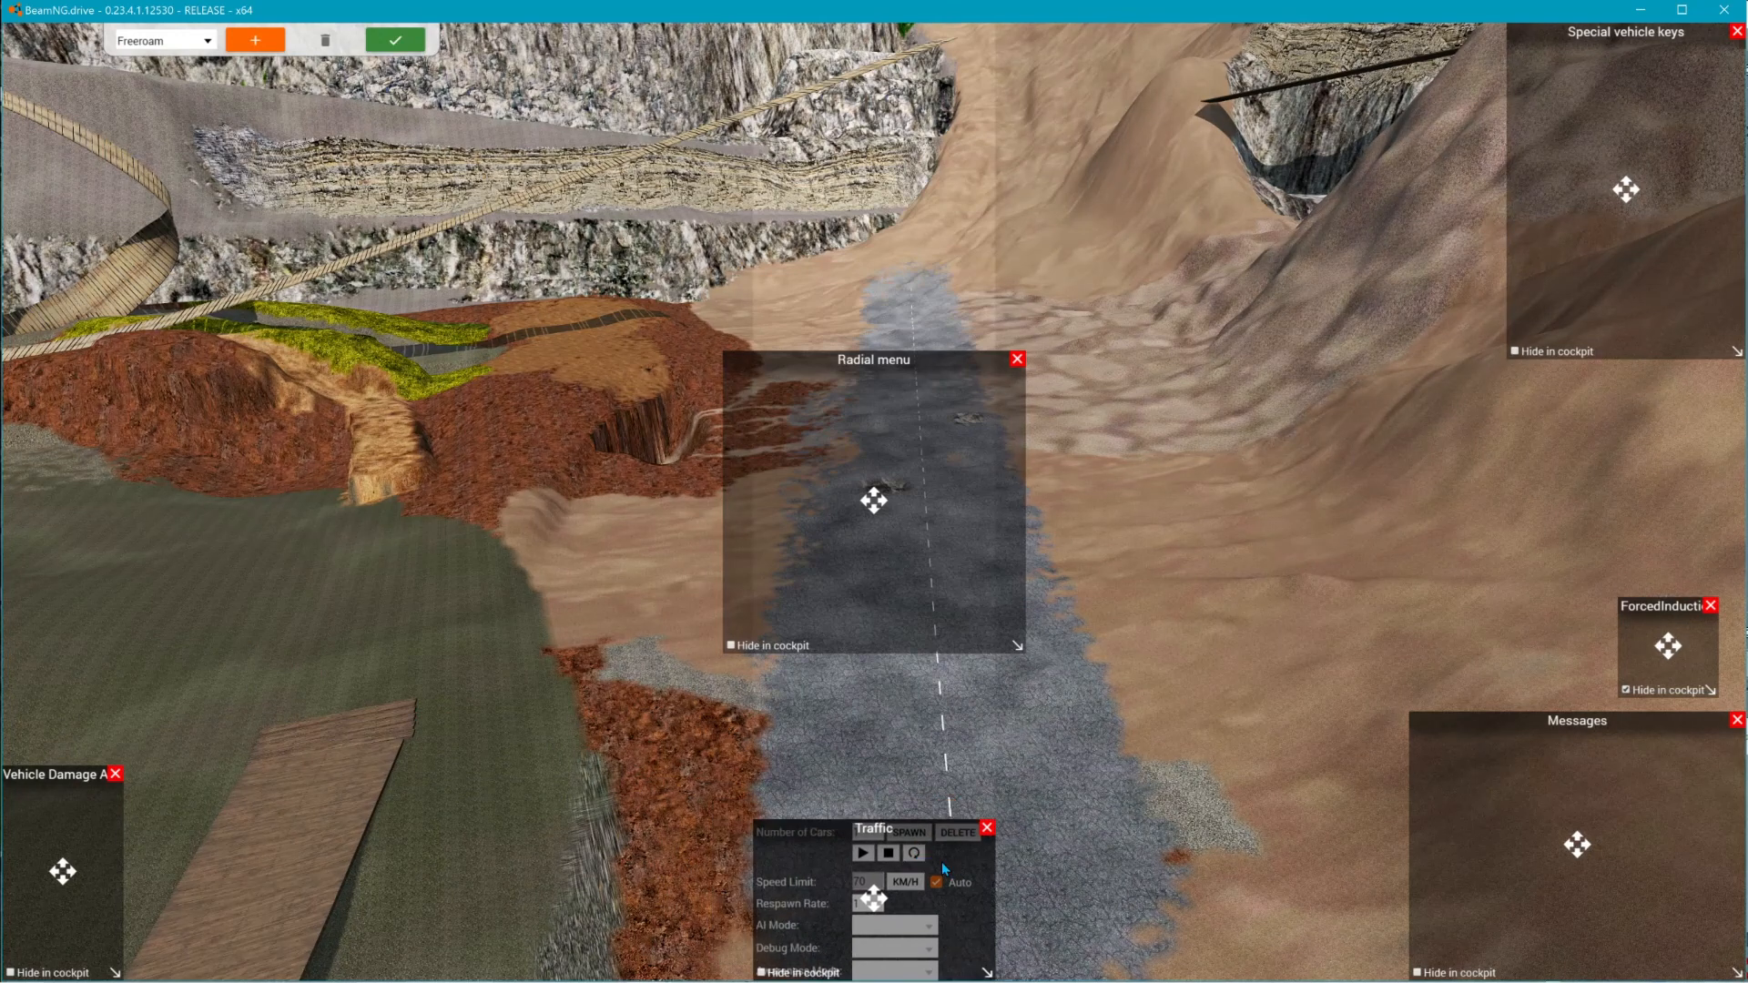
pyautogui.click(942, 856)
pyautogui.click(374, 37)
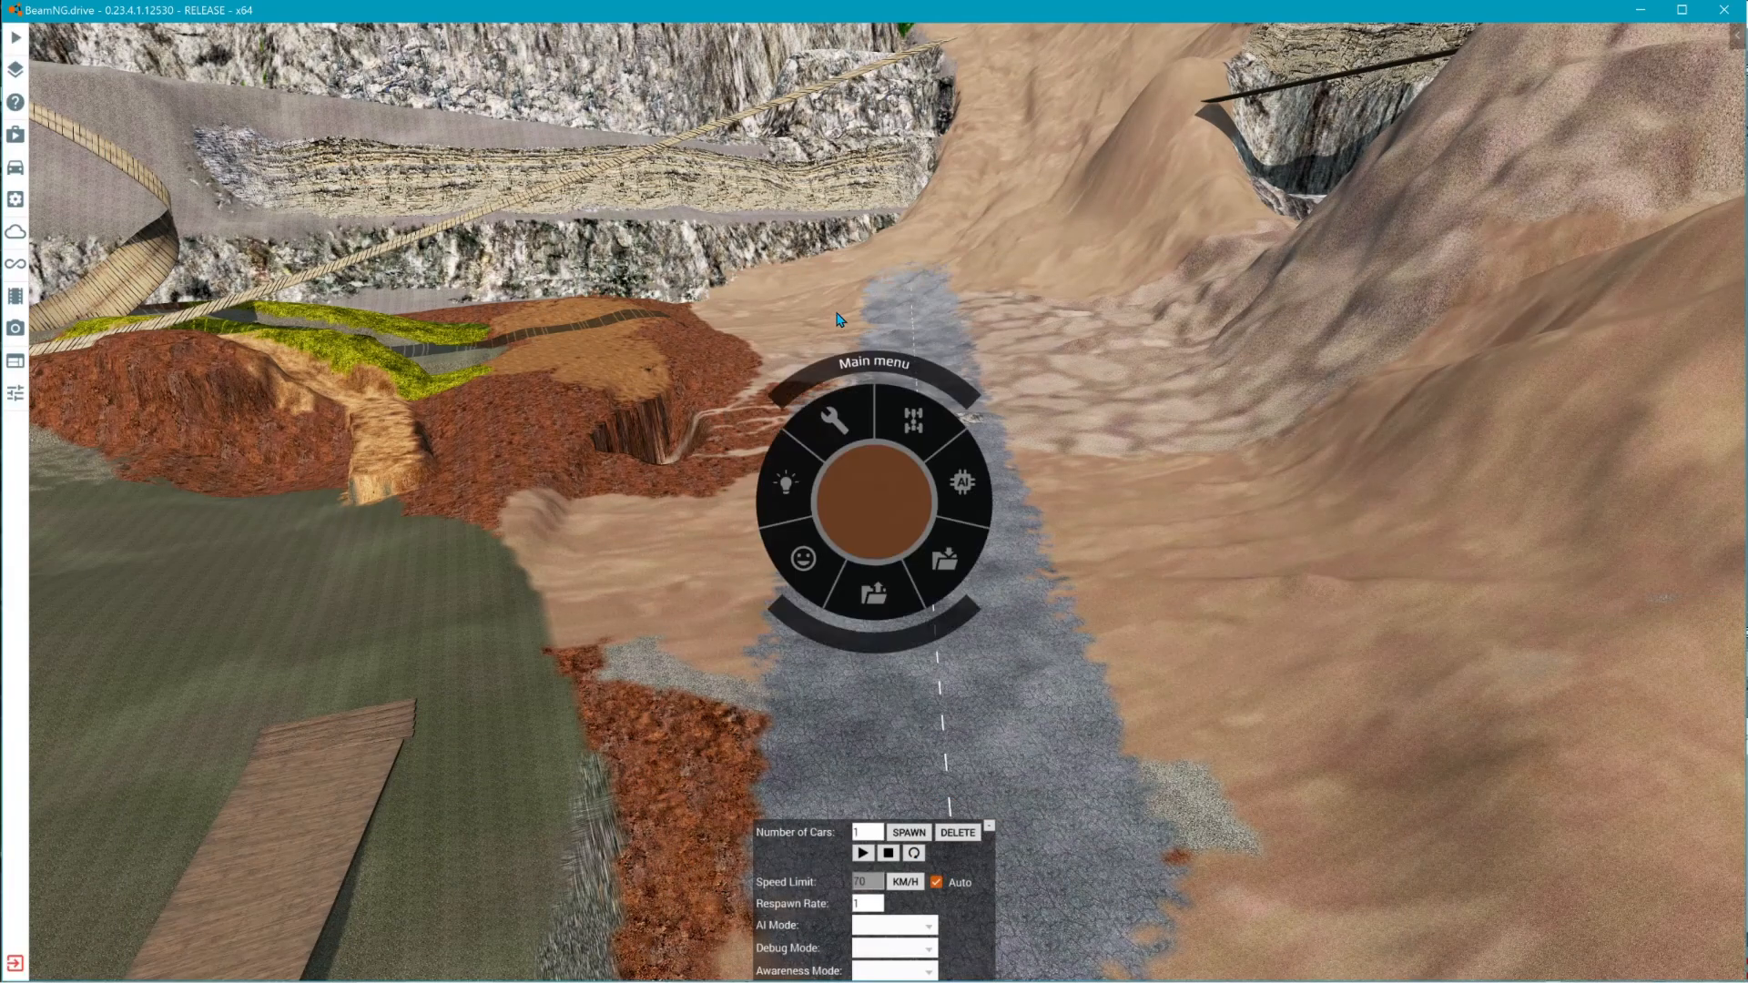
pyautogui.press('Escape')
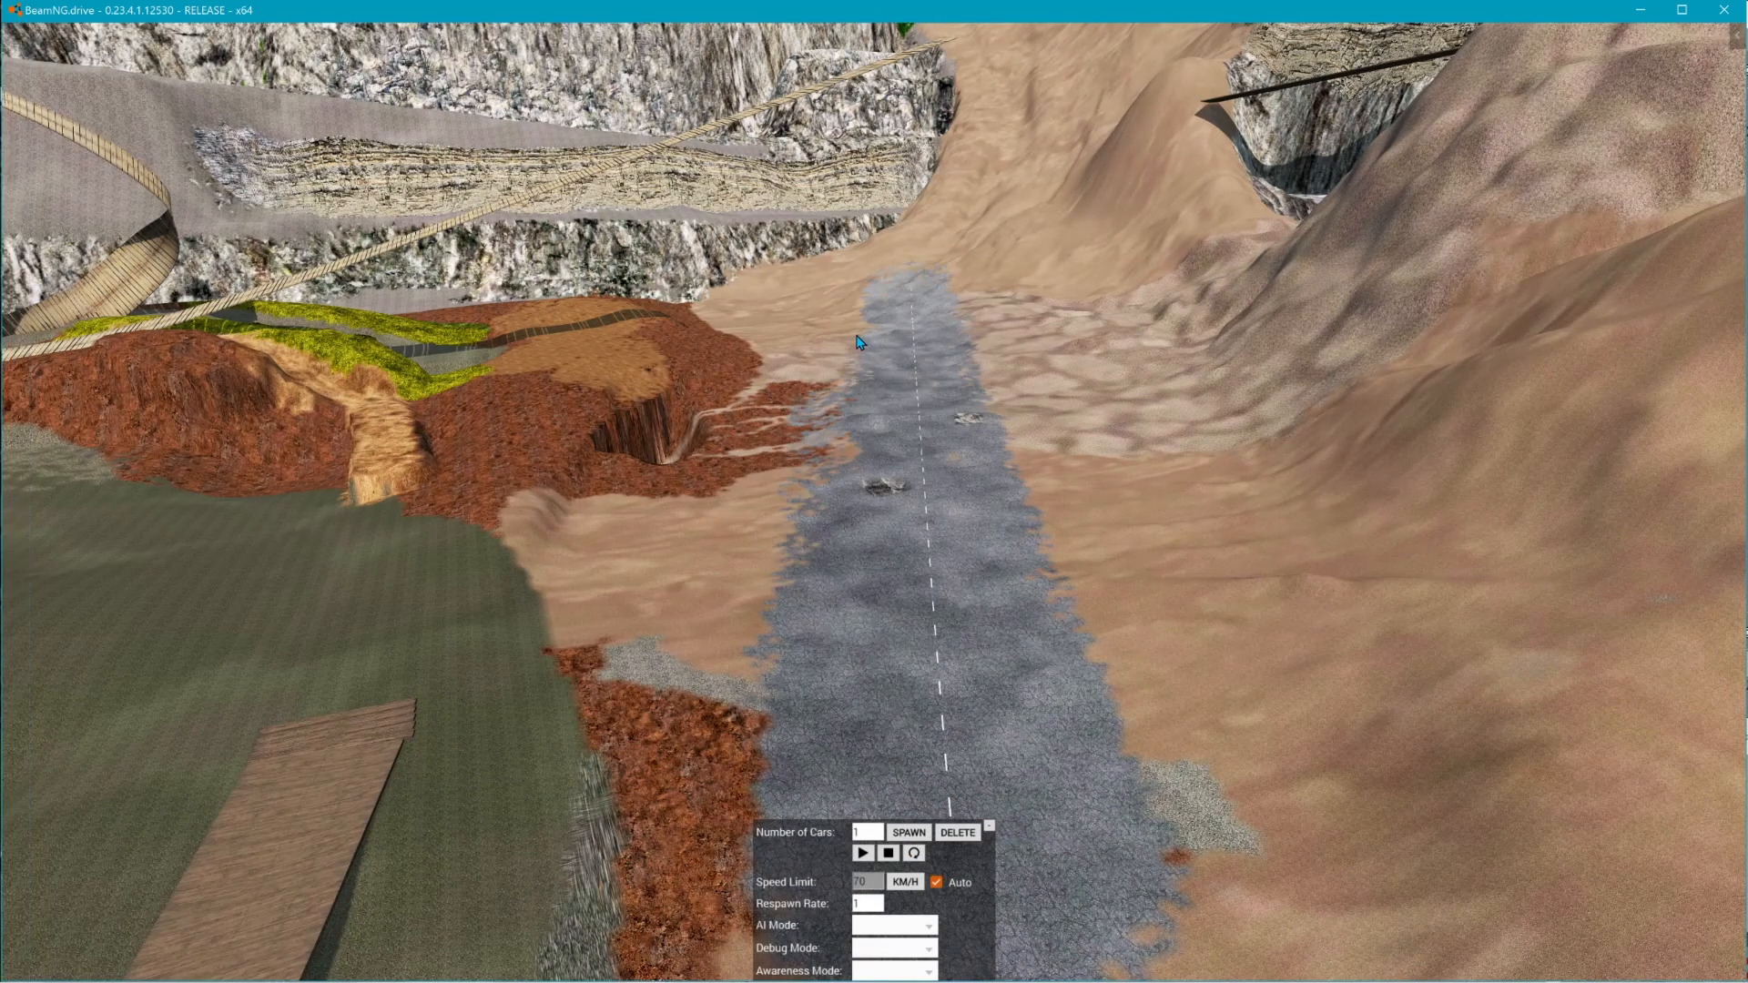
# - Spawn one traffic car and fly the camera back over the road's near end to find it
pyautogui.click(910, 834)
pyautogui.moveTo(1070, 755); pyautogui.dragTo(1721, 861, button='right')
pyautogui.press('w')
pyautogui.press('w')
pyautogui.press('w')
pyautogui.press('w')
pyautogui.press('w')
pyautogui.press('w')
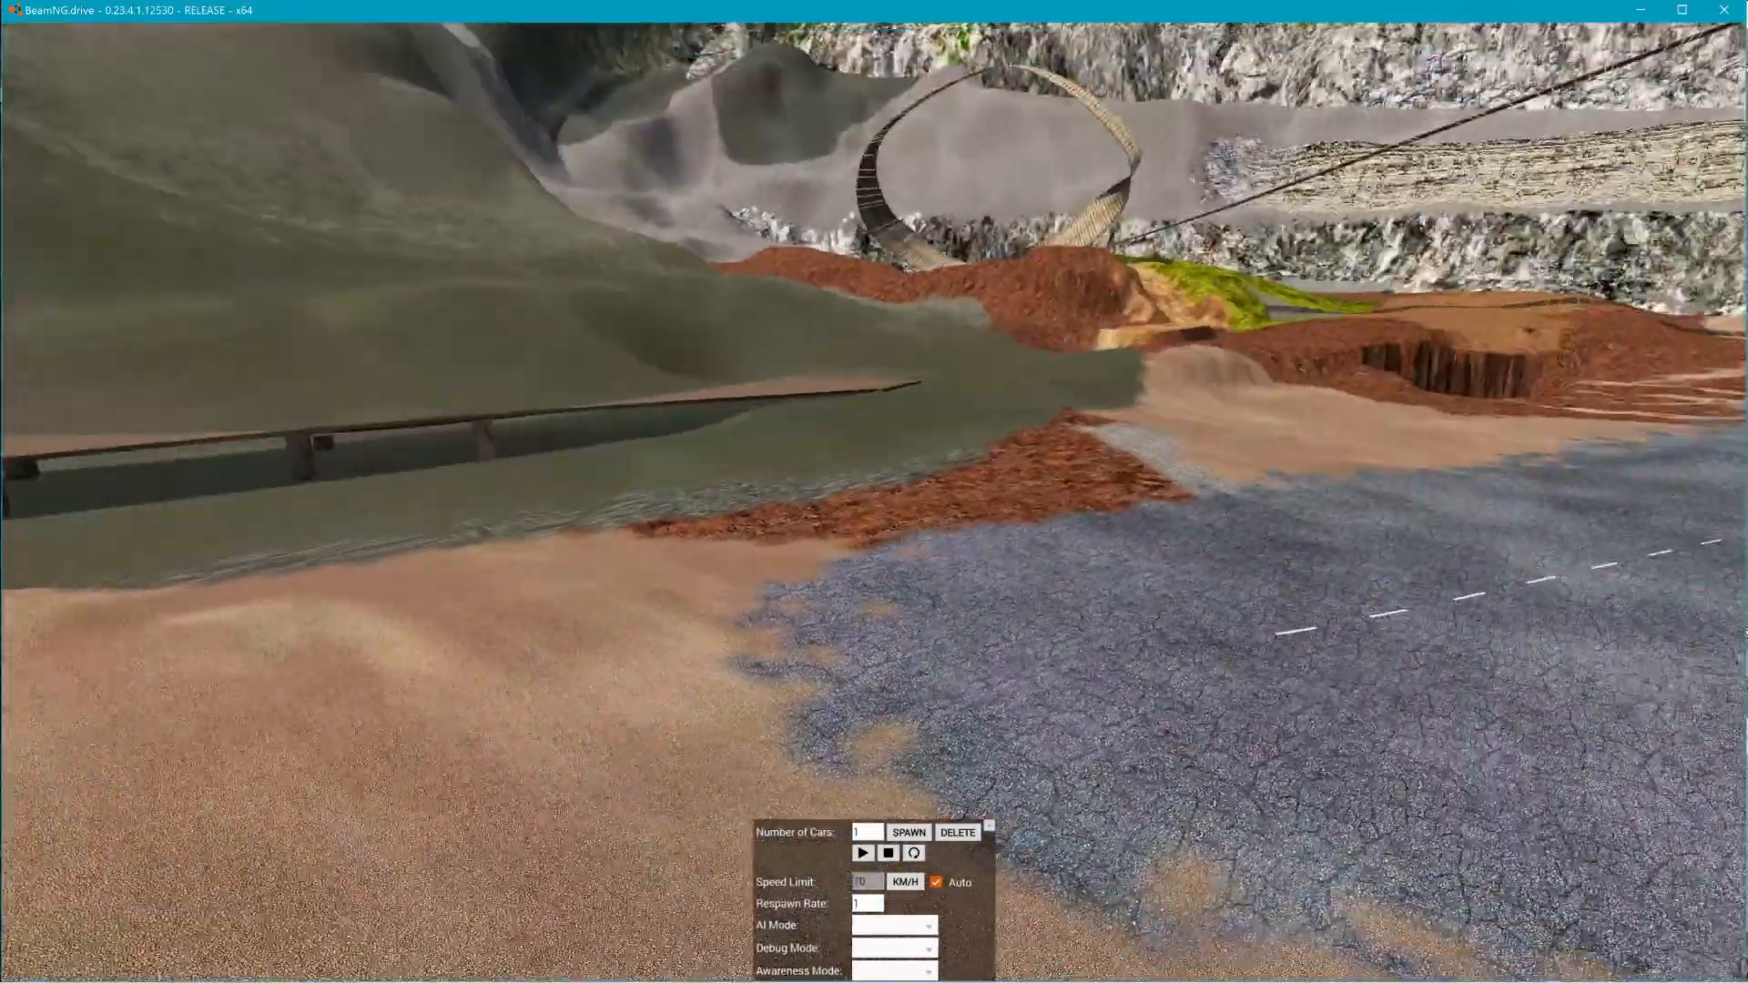
pyautogui.press('s')
pyautogui.moveTo(729, 555); pyautogui.dragTo(1047, 644, button='right')
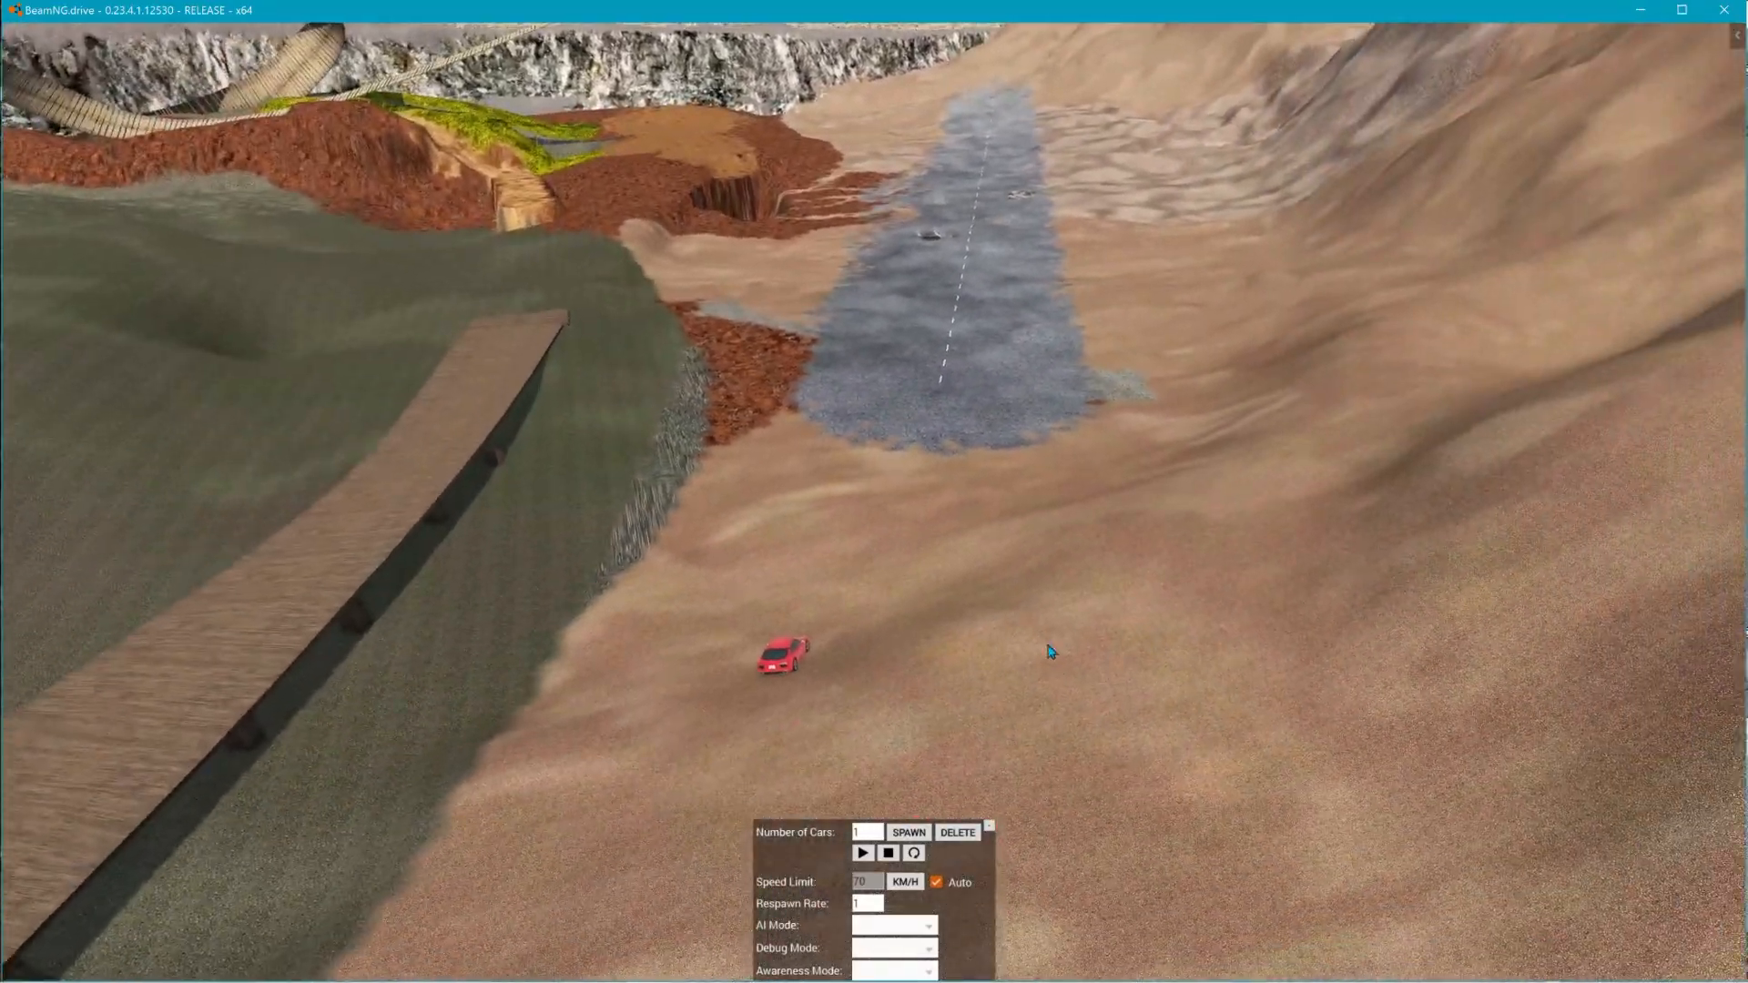
pyautogui.press('w')
# - Return to the world editor and select the invisible road on the asphalt with the road editing tool
pyautogui.press('F11')
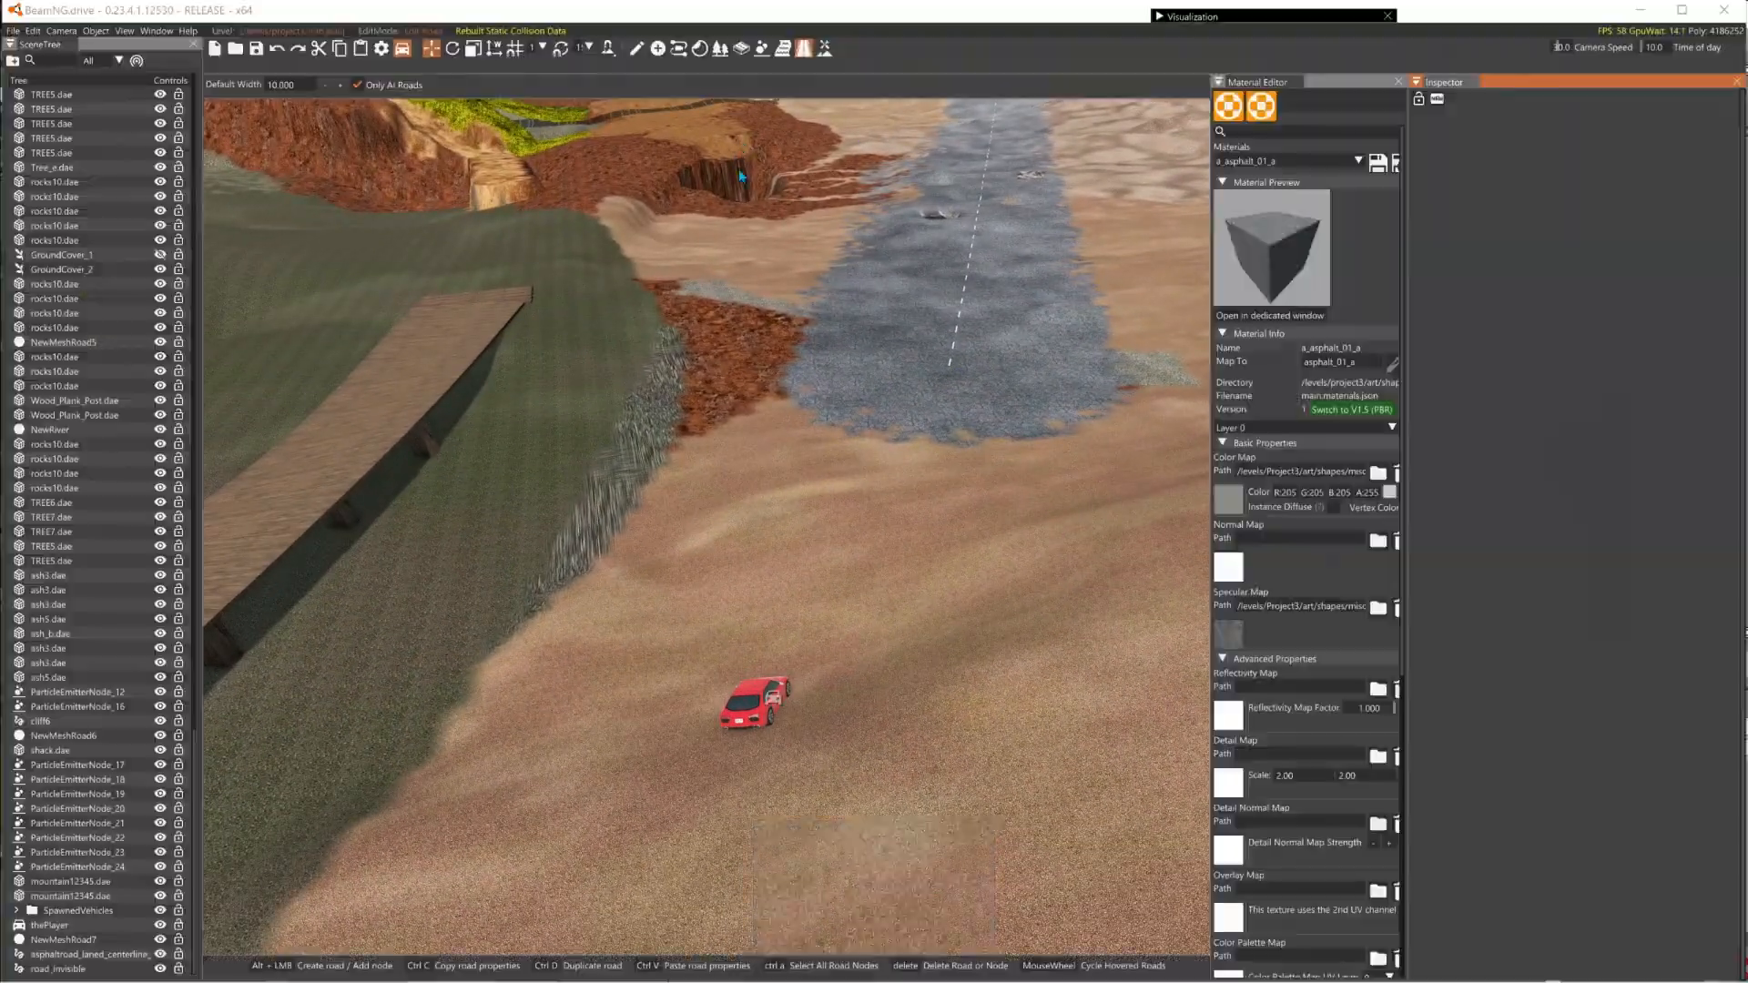
pyautogui.click(807, 52)
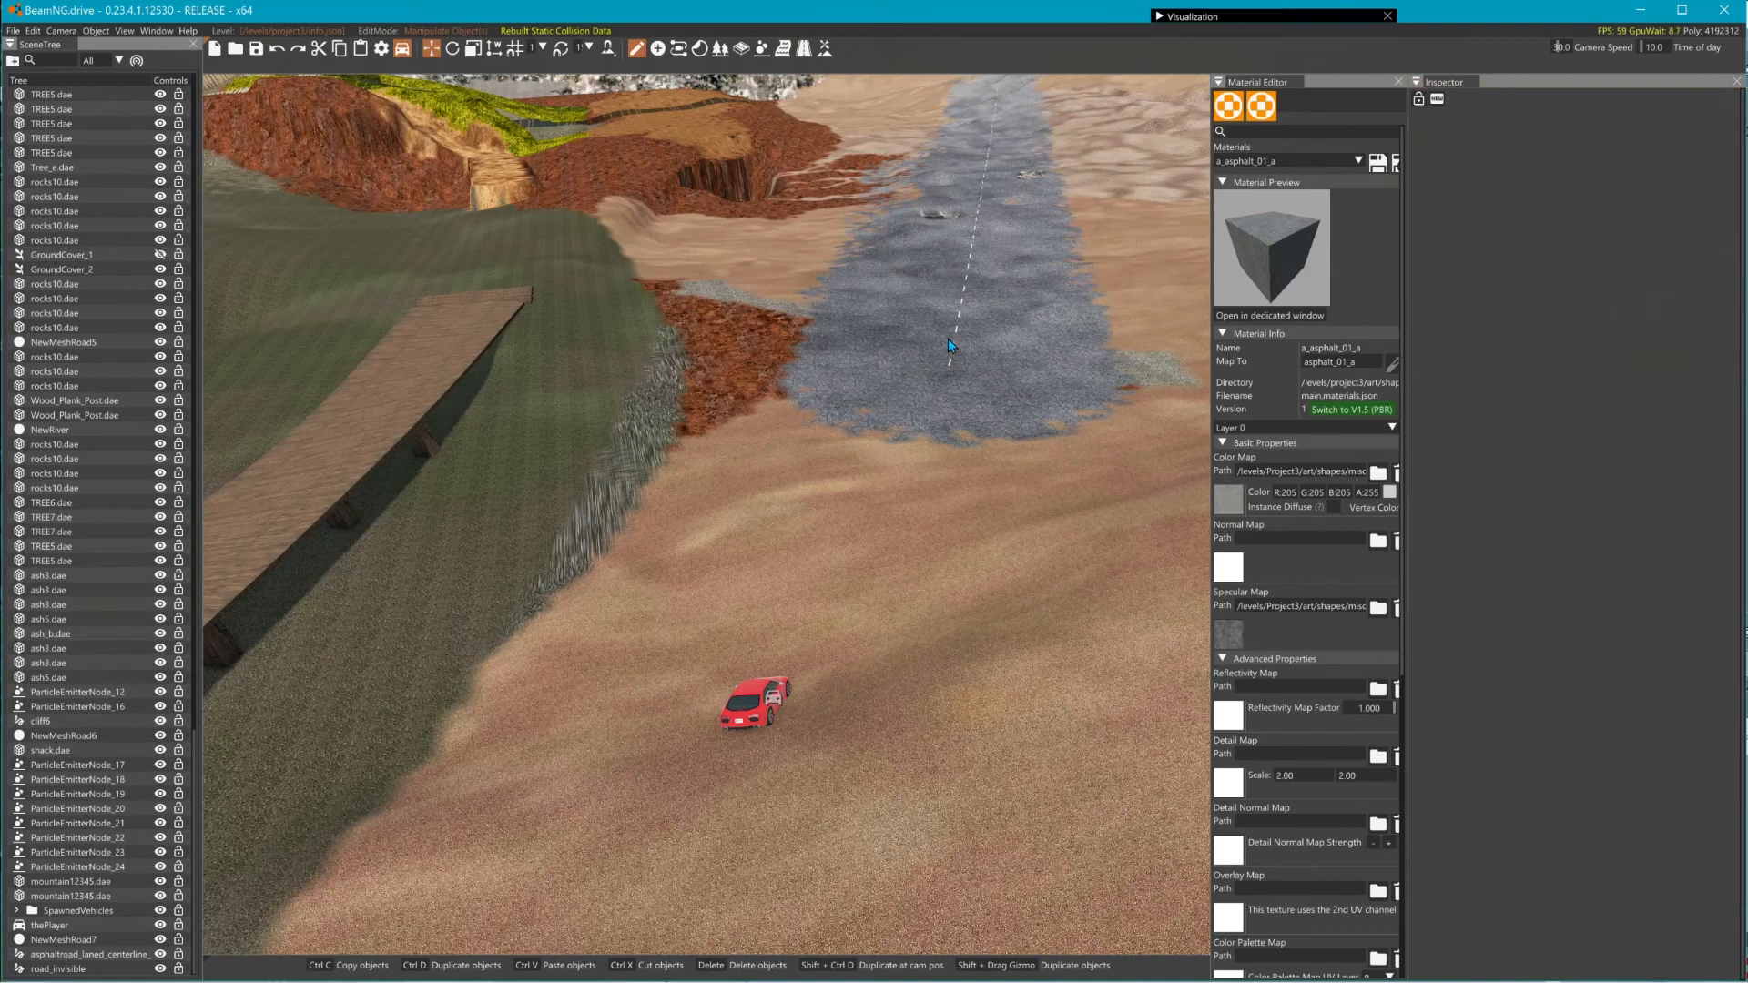
pyautogui.click(804, 49)
pyautogui.click(899, 349)
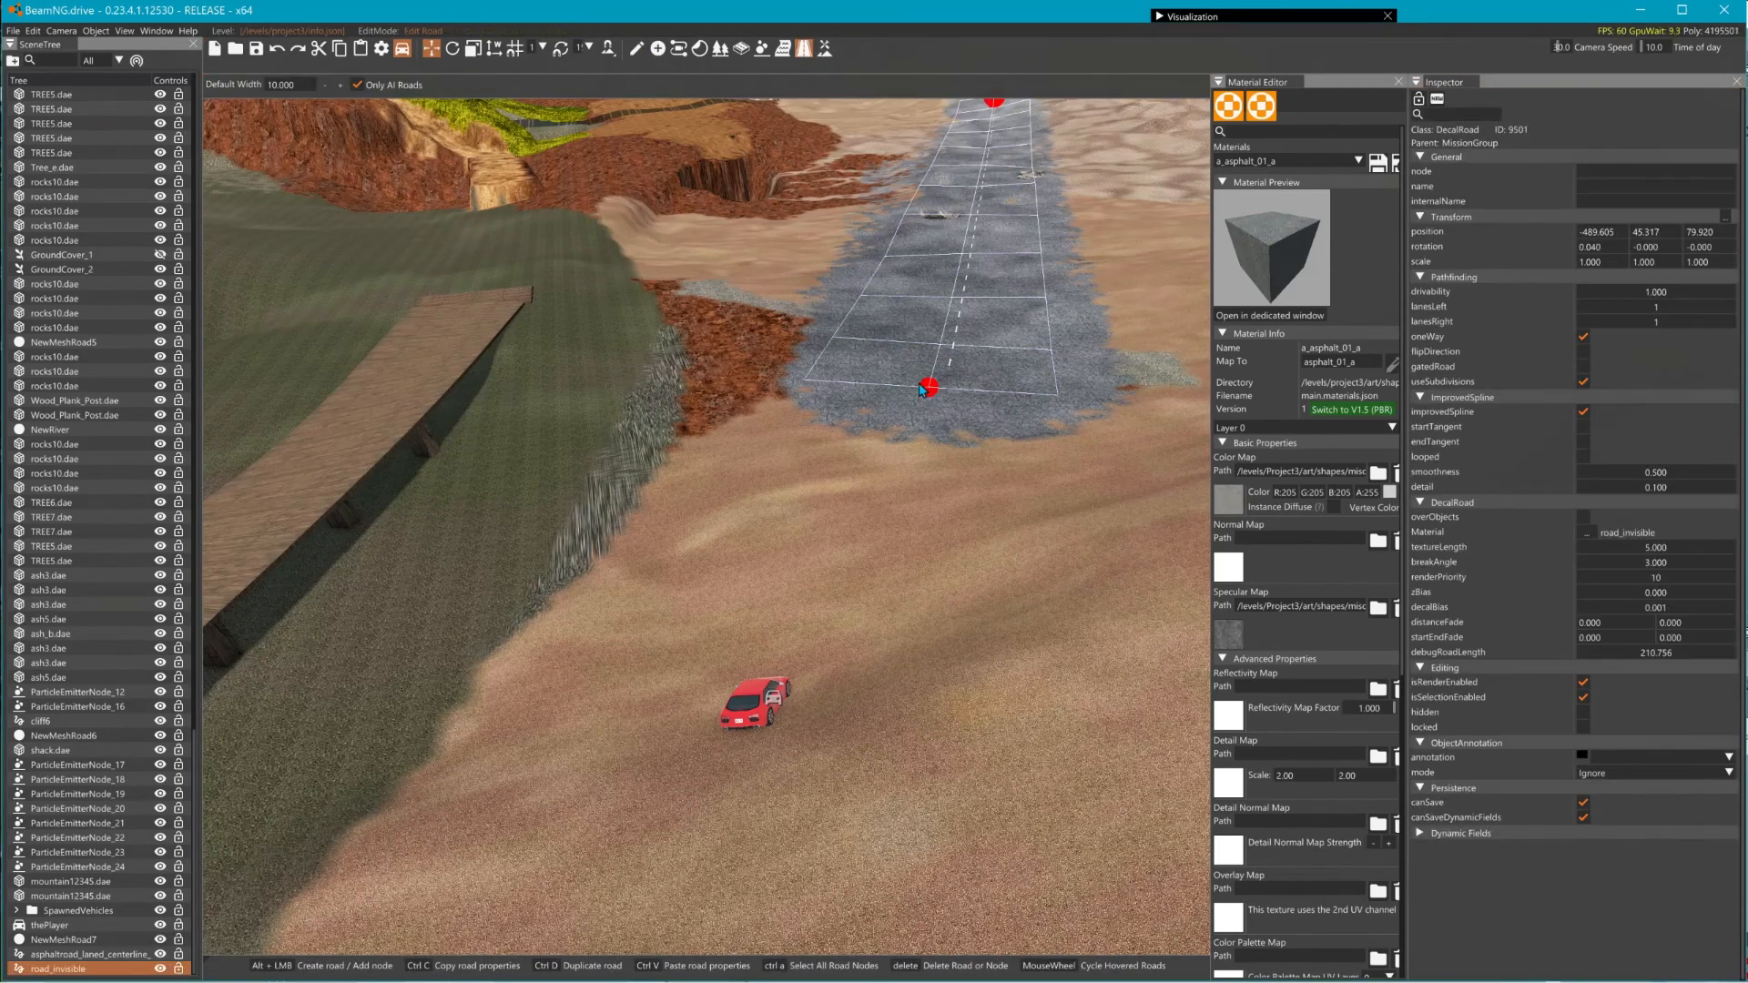
pyautogui.moveTo(917, 439); pyautogui.dragTo(862, 366, button='right')
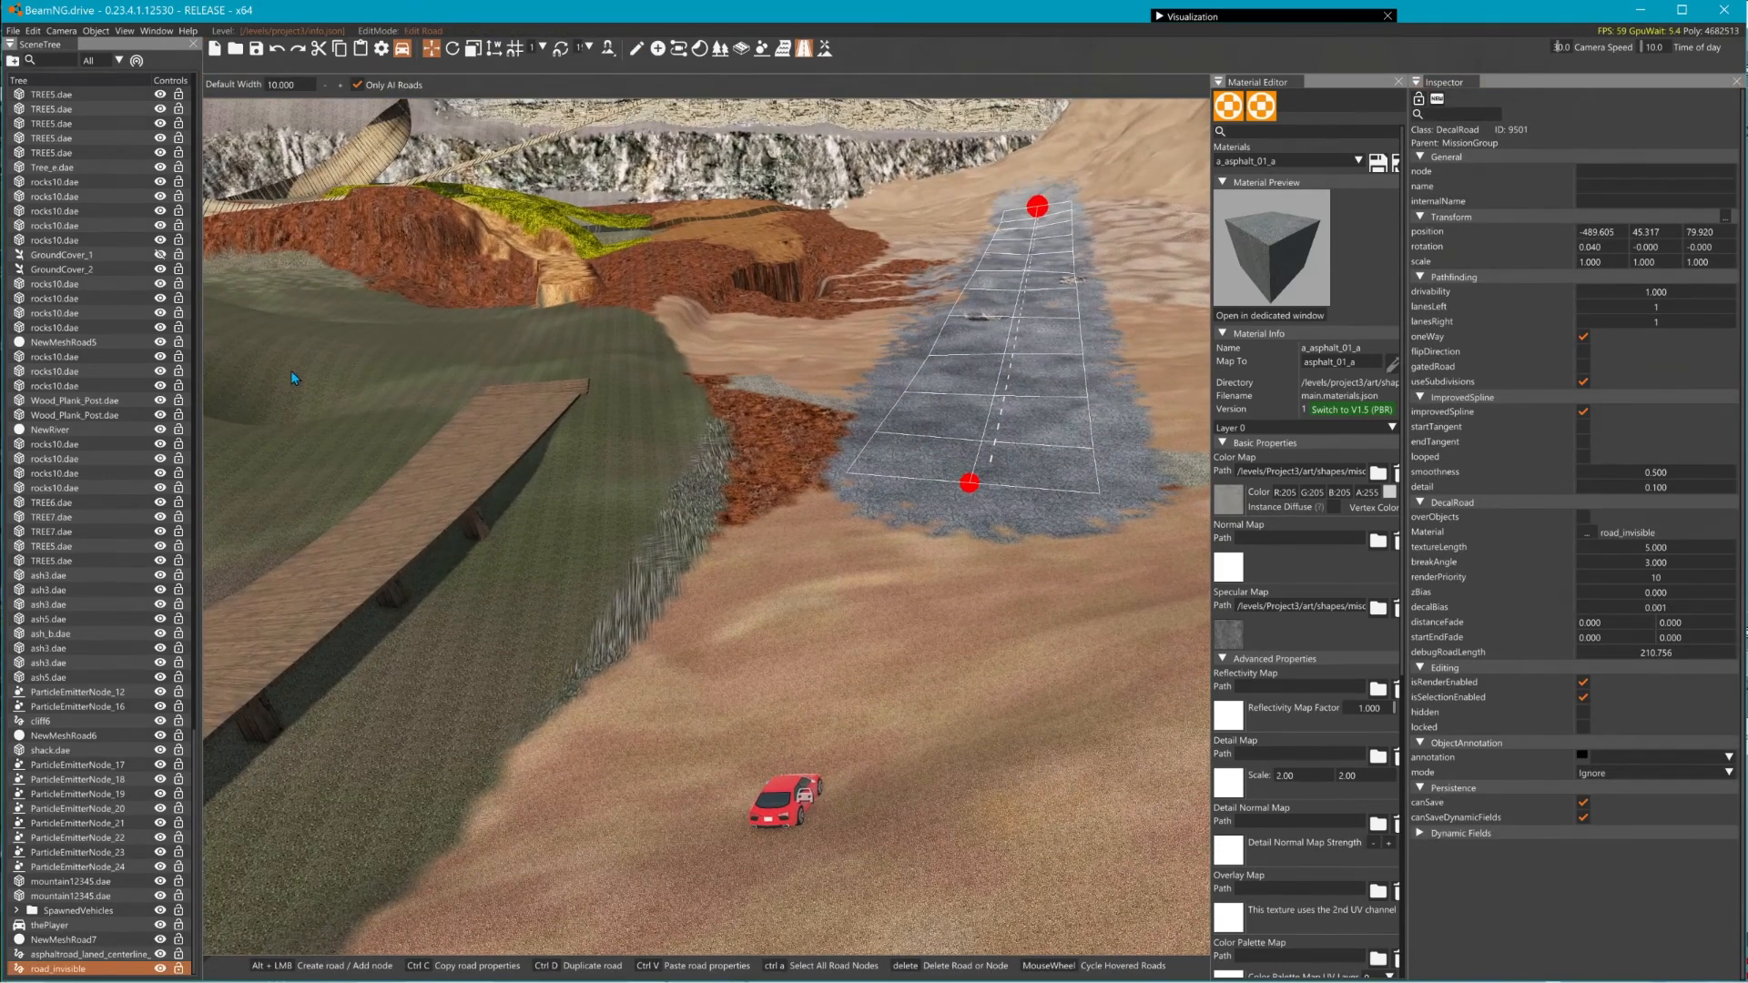
pyautogui.click(81, 938)
pyautogui.moveTo(843, 565); pyautogui.dragTo(972, 725)
pyautogui.click(995, 449)
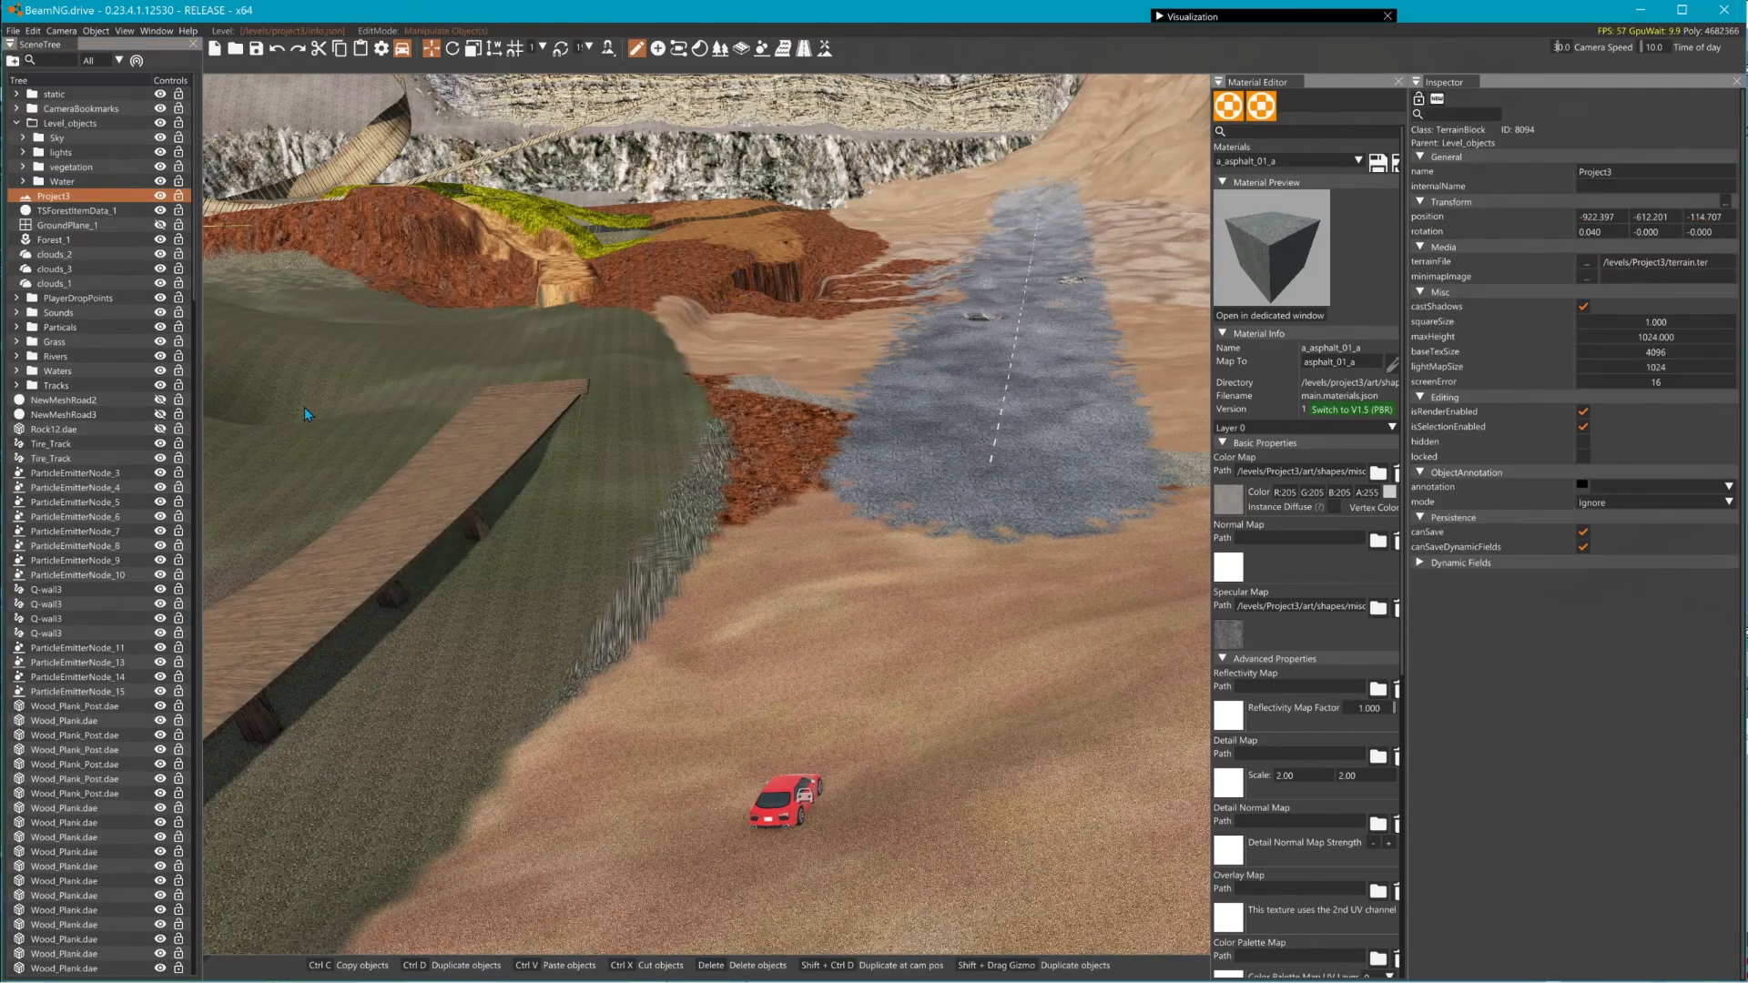
# - Extend the invisible road by moving its near end node off the asphalt to just past the red car
pyautogui.click(804, 47)
pyautogui.click(970, 483)
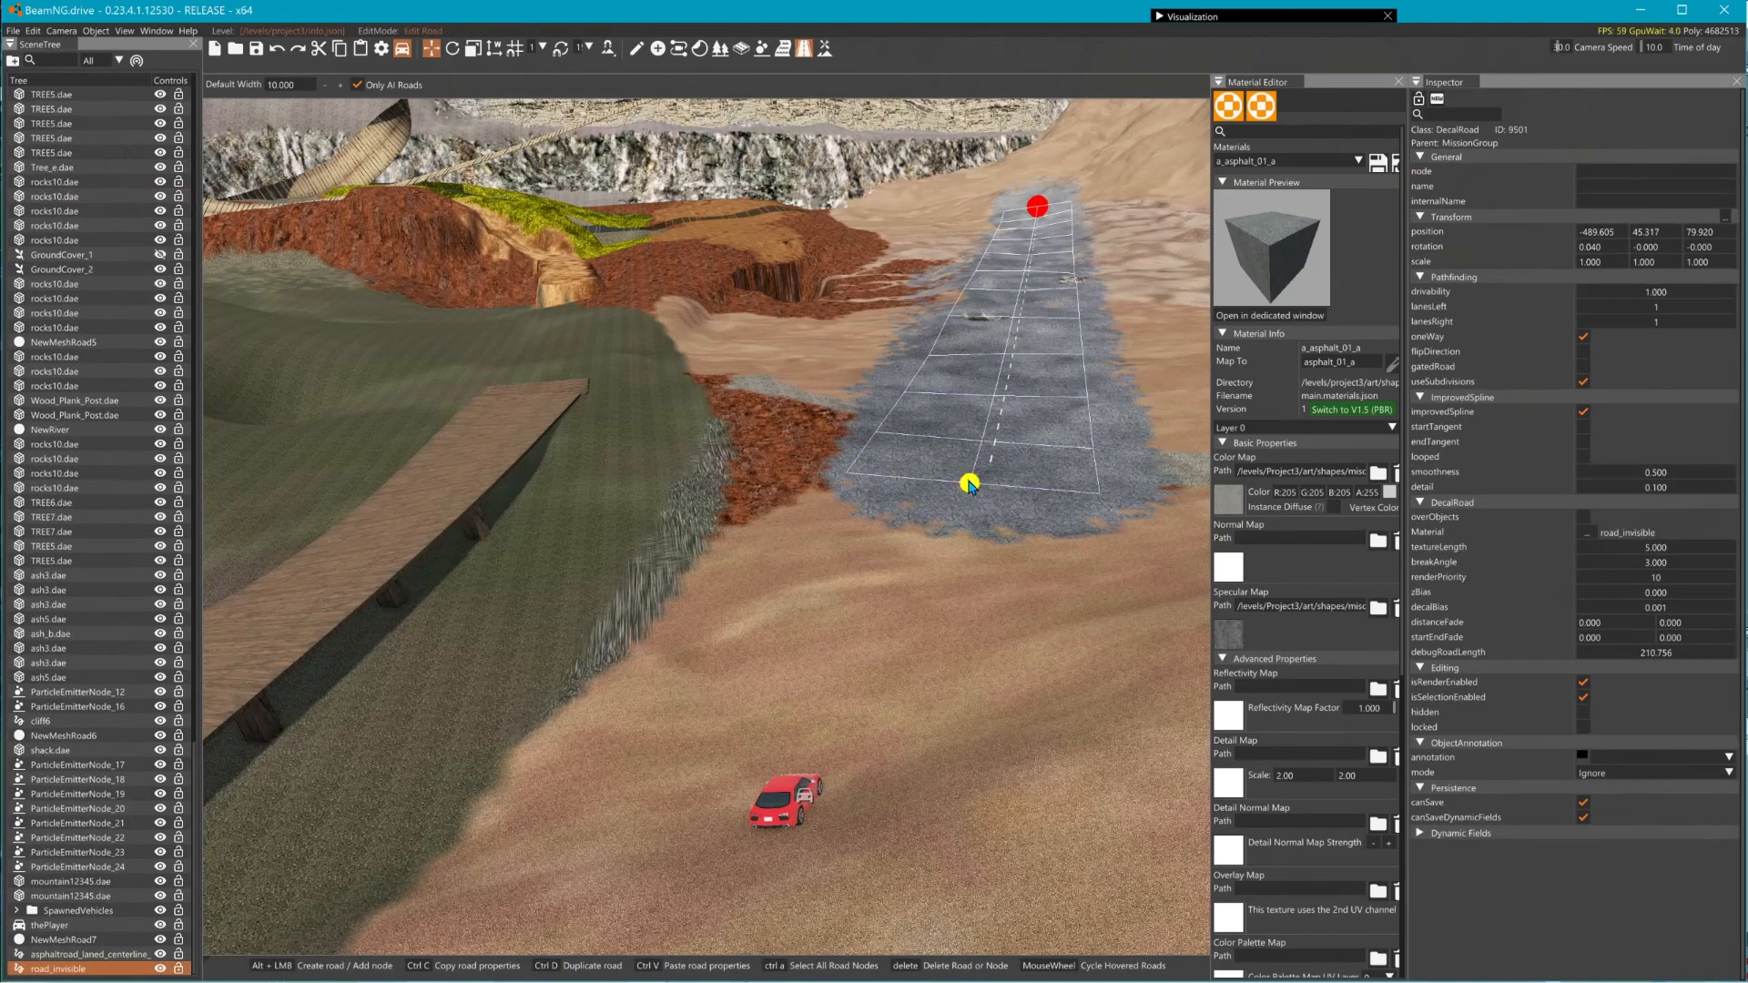
pyautogui.moveTo(970, 482); pyautogui.dragTo(839, 947)
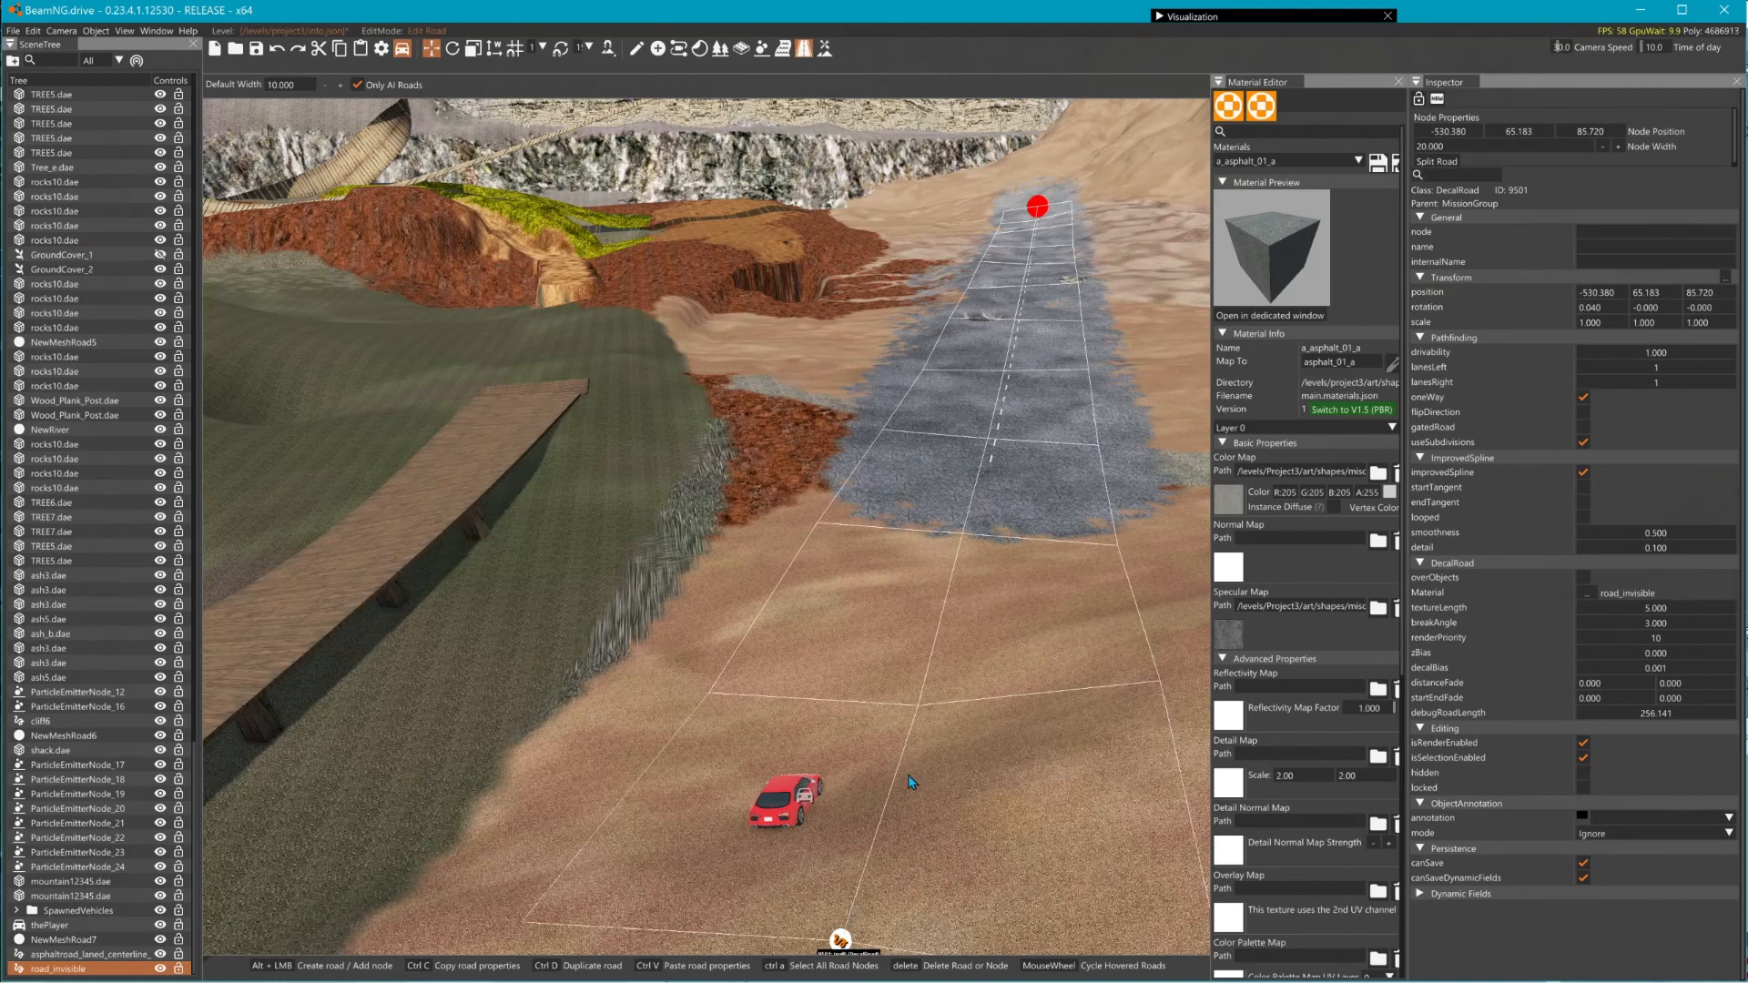
# - Leave the editor, delete the existing traffic car and spawn one new car
pyautogui.press('F11')
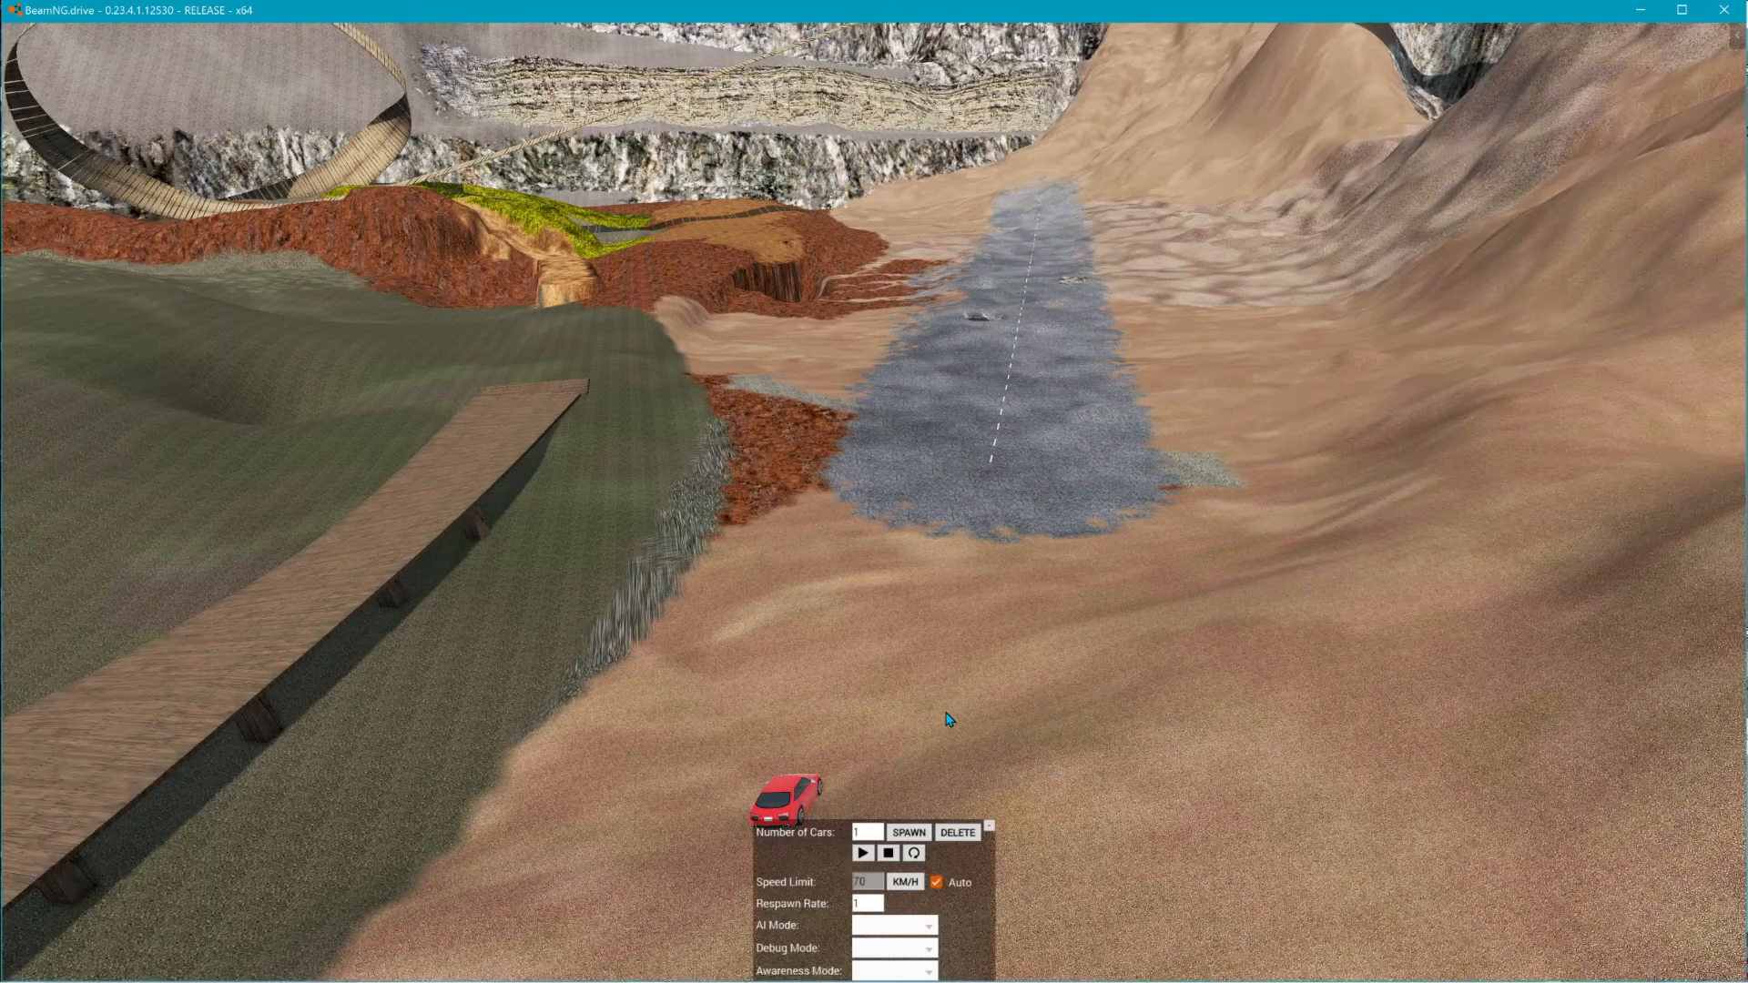
pyautogui.click(952, 833)
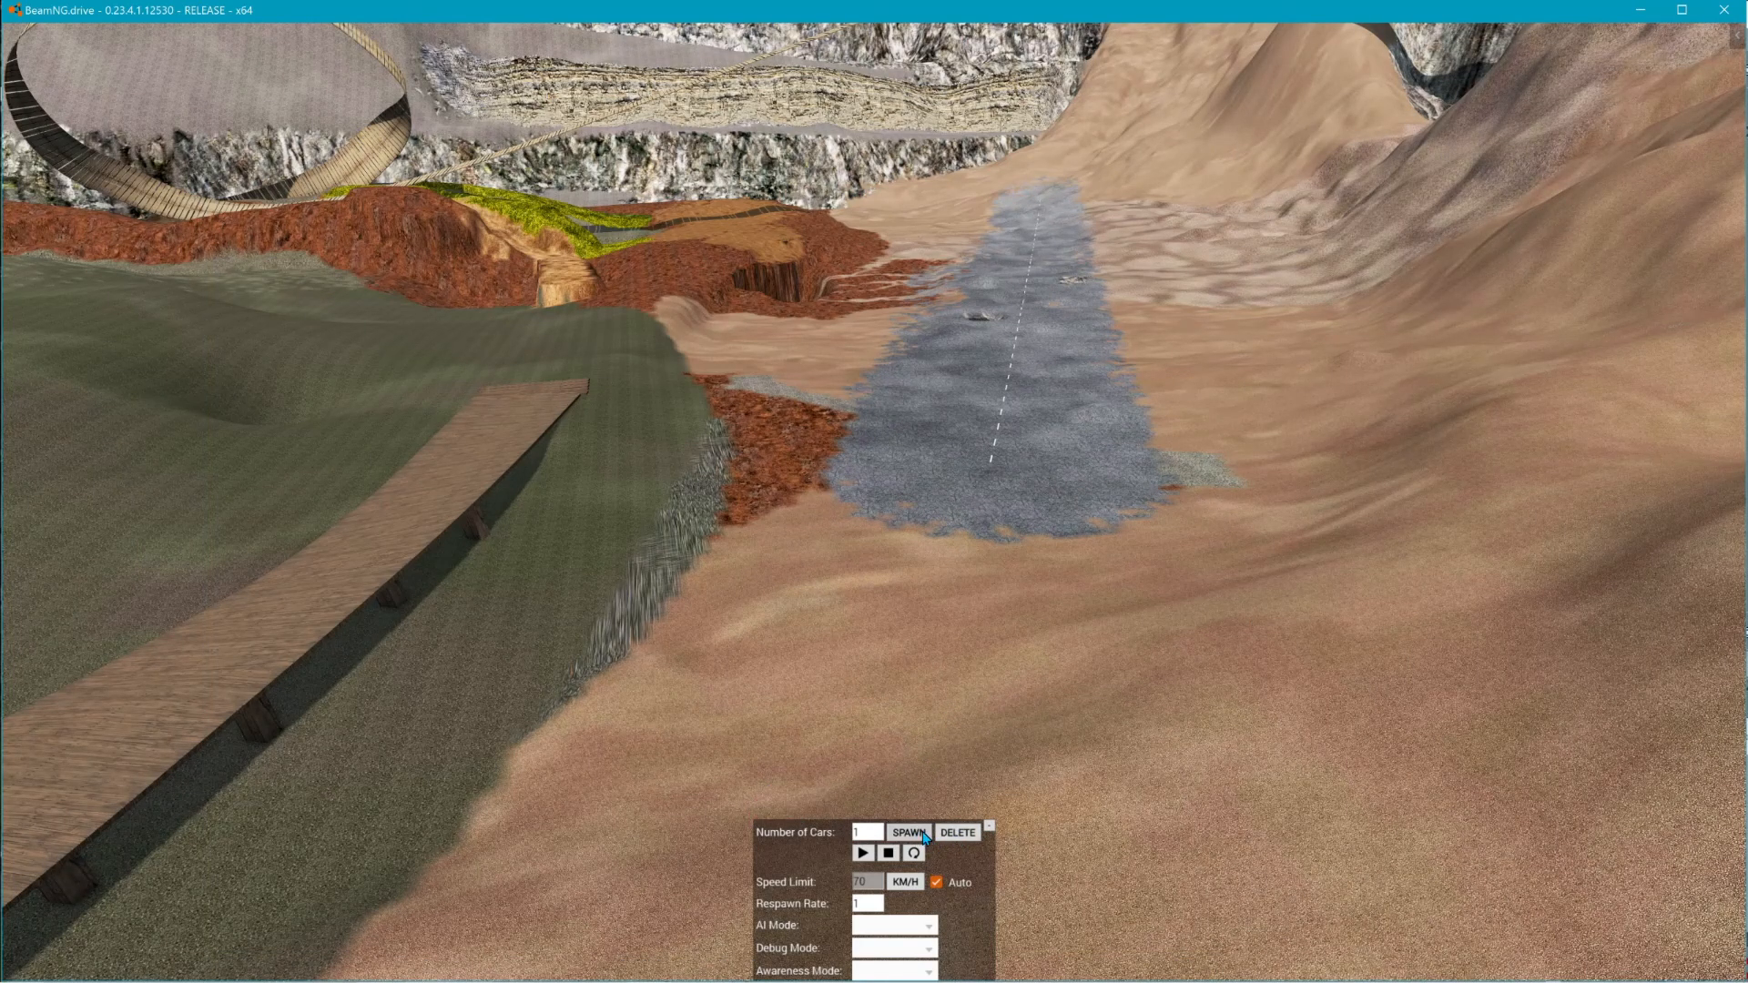
pyautogui.click(911, 833)
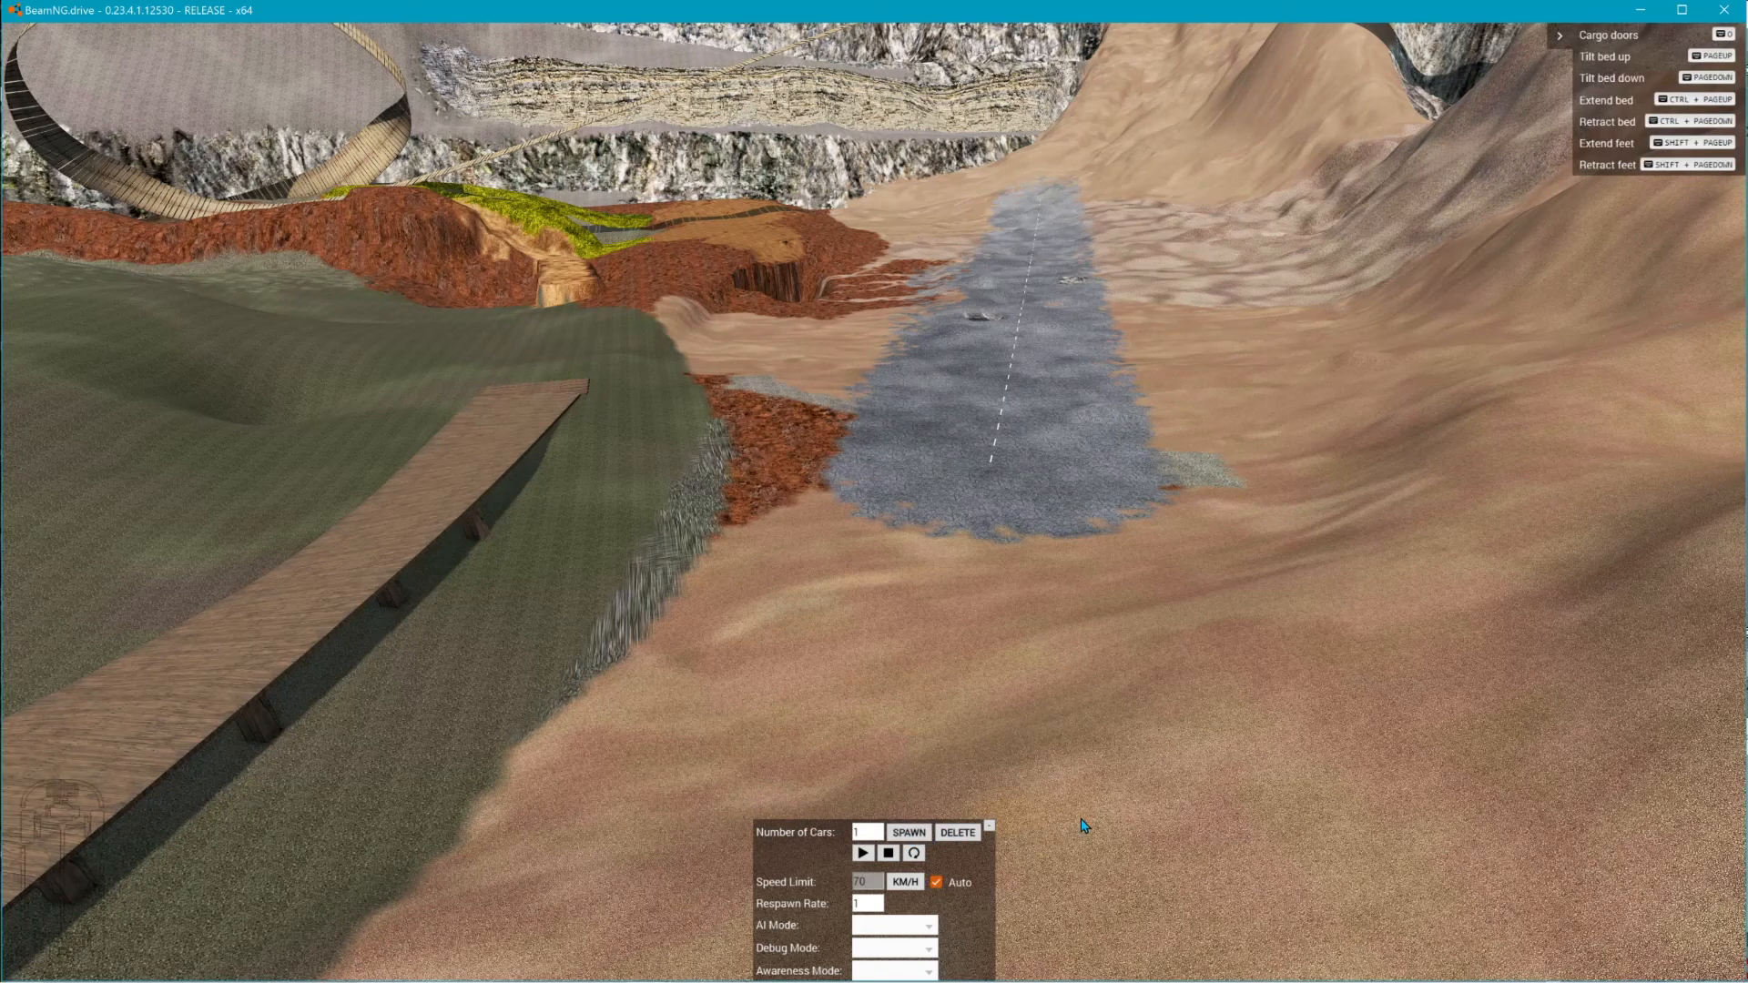
pyautogui.moveTo(997, 709)
pyautogui.mouseDown(button='right')
pyautogui.moveTo(997, 910)
pyautogui.moveTo(997, 708)
pyautogui.mouseUp(button='right')
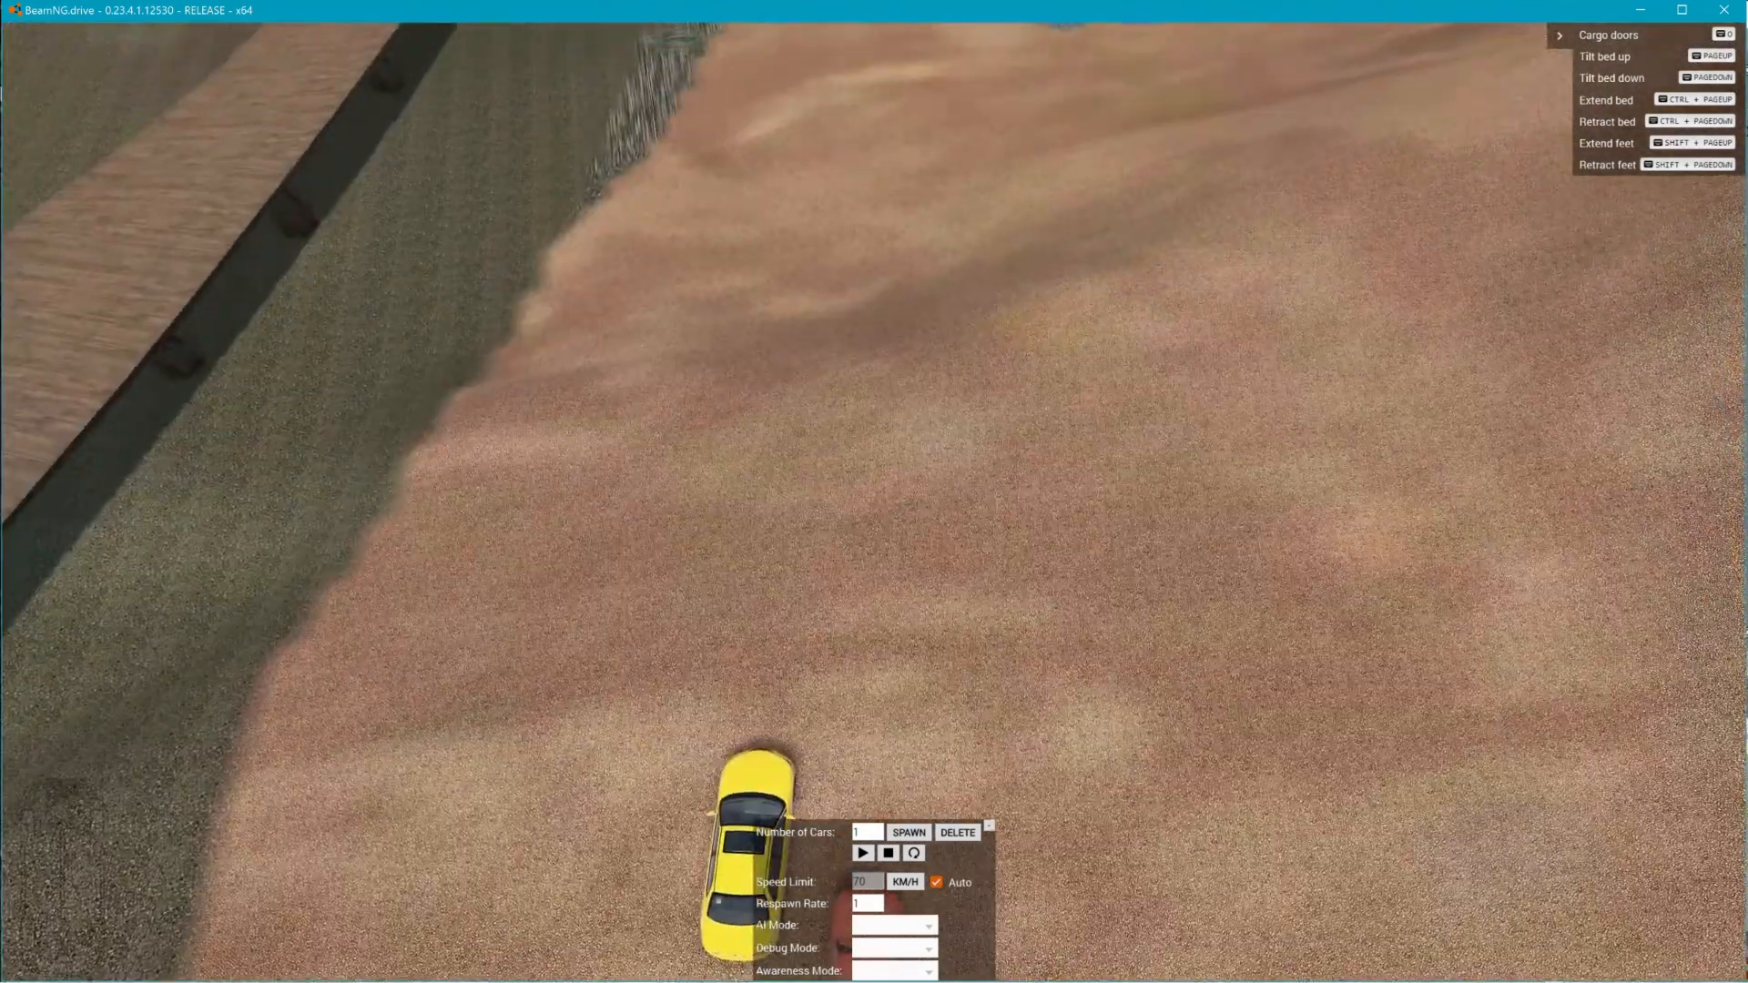
# - Spawn another traffic car and check the cars' placement and the road ahead of them
pyautogui.click(922, 834)
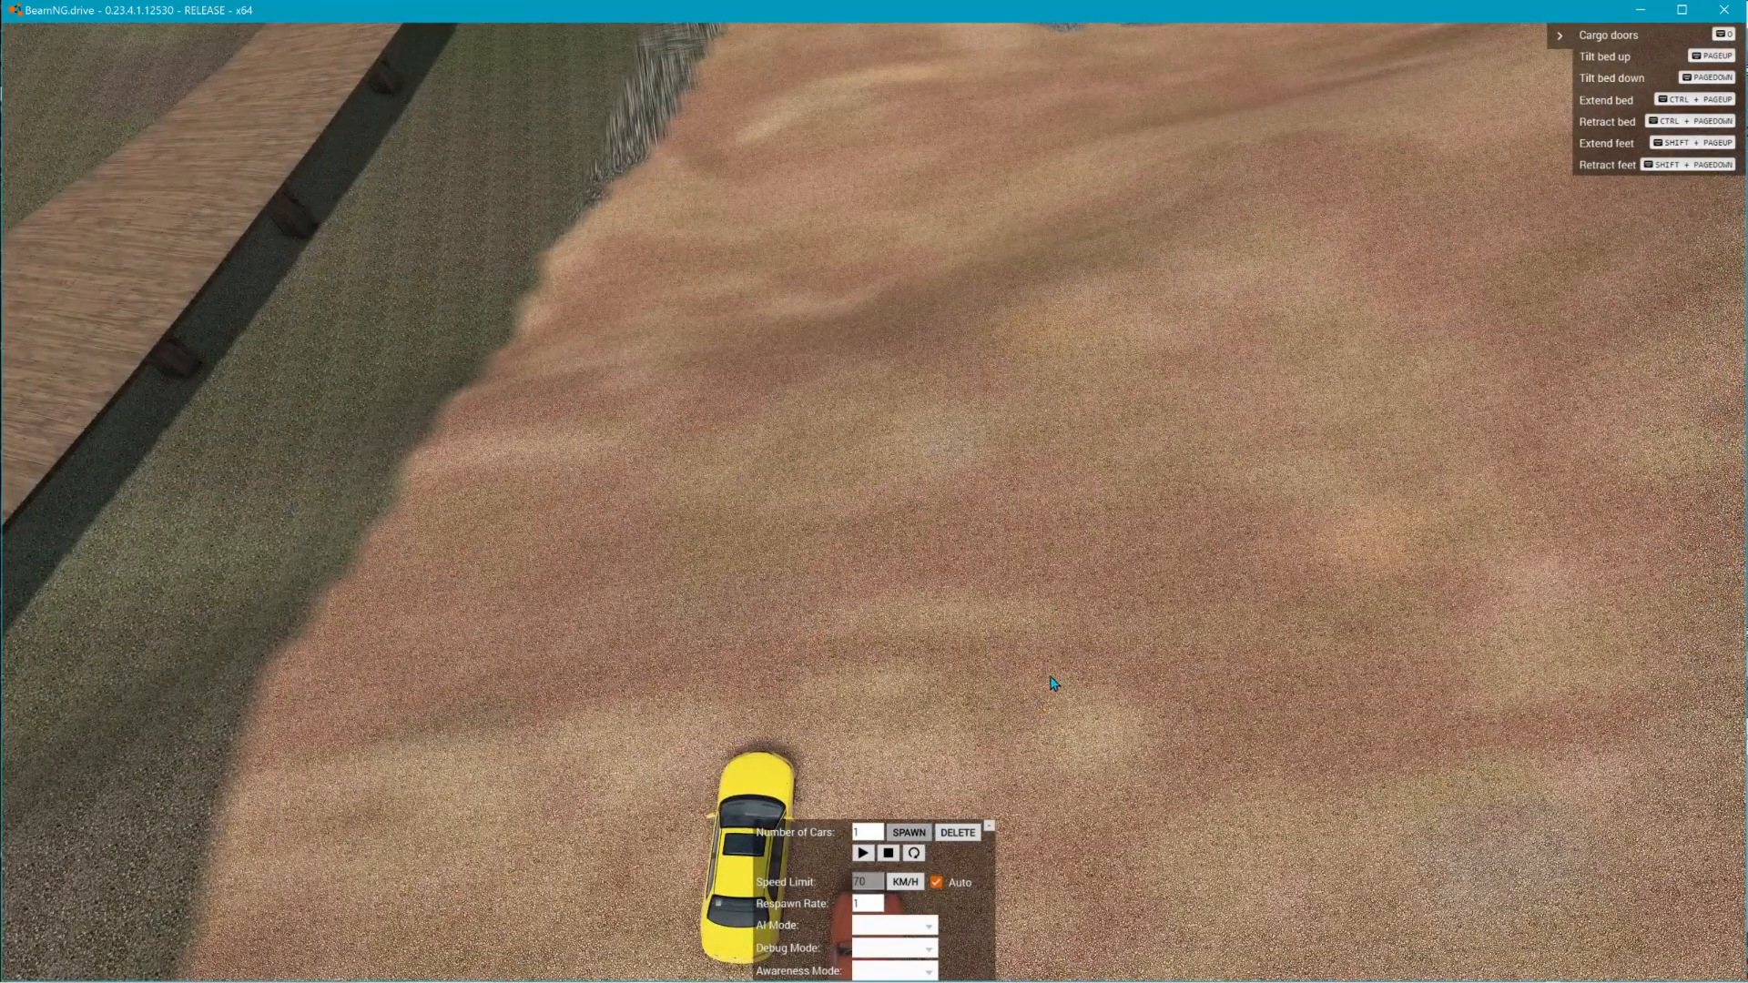
pyautogui.moveTo(1095, 697); pyautogui.dragTo(1013, 726, button='right')
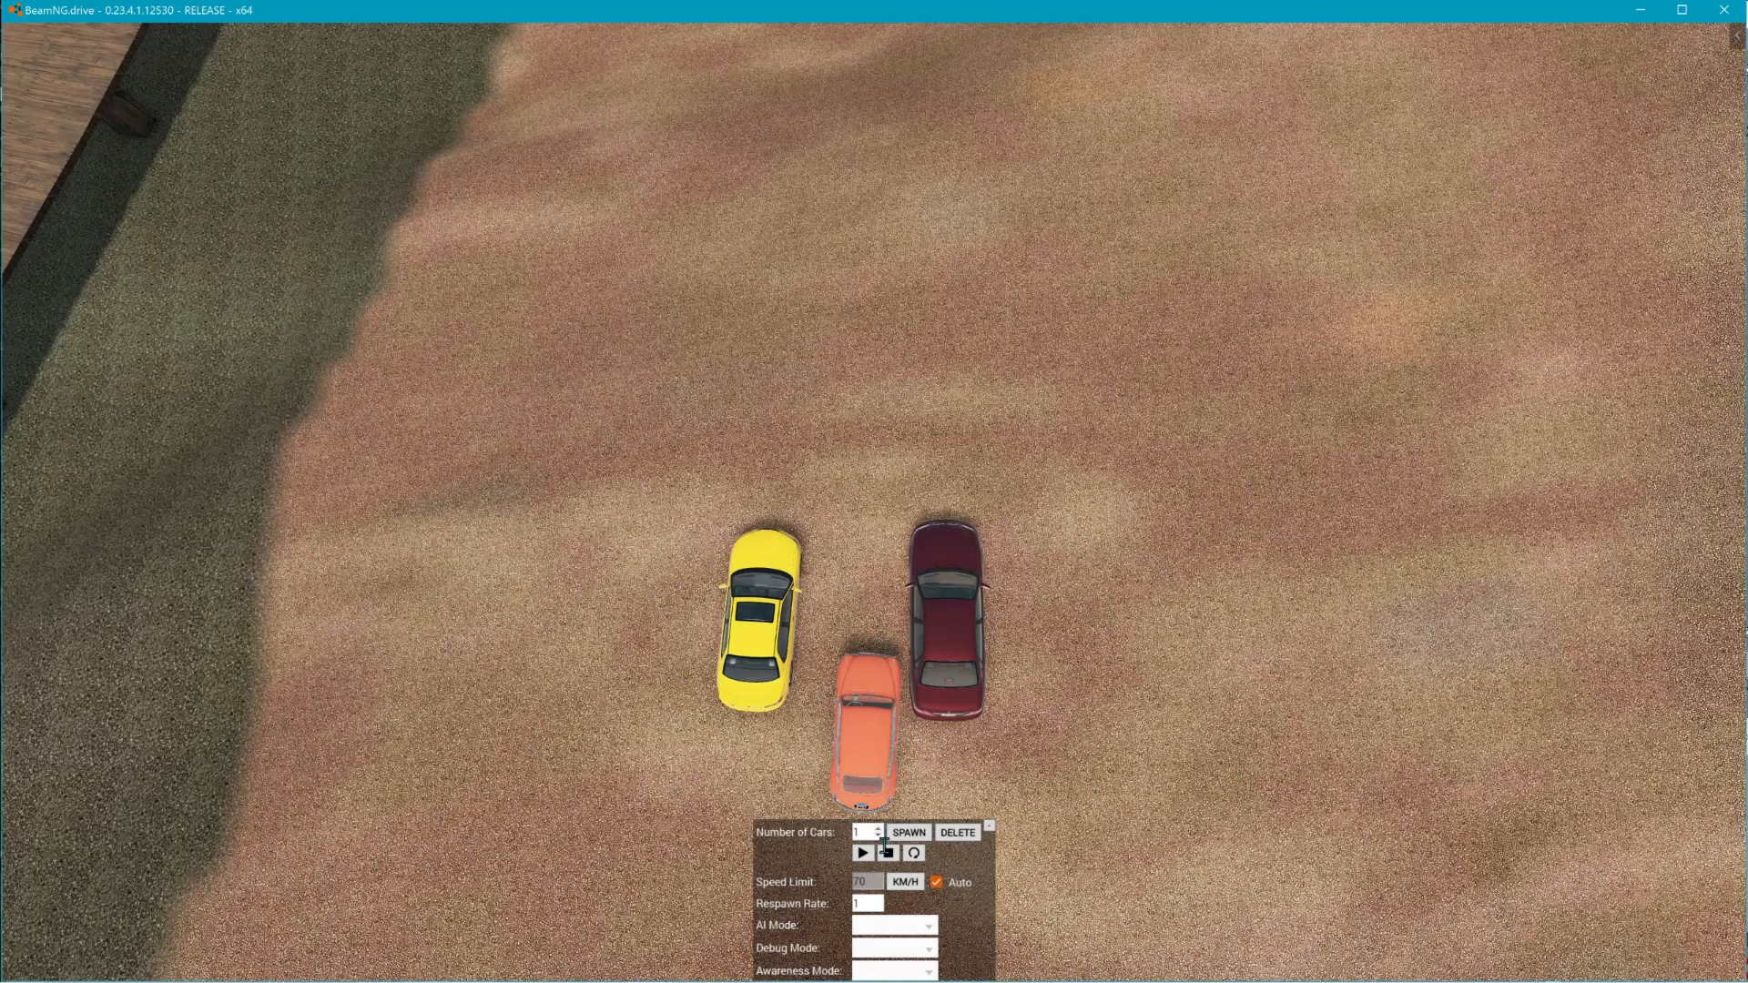
pyautogui.moveTo(1013, 719); pyautogui.dragTo(1018, 437, button='right')
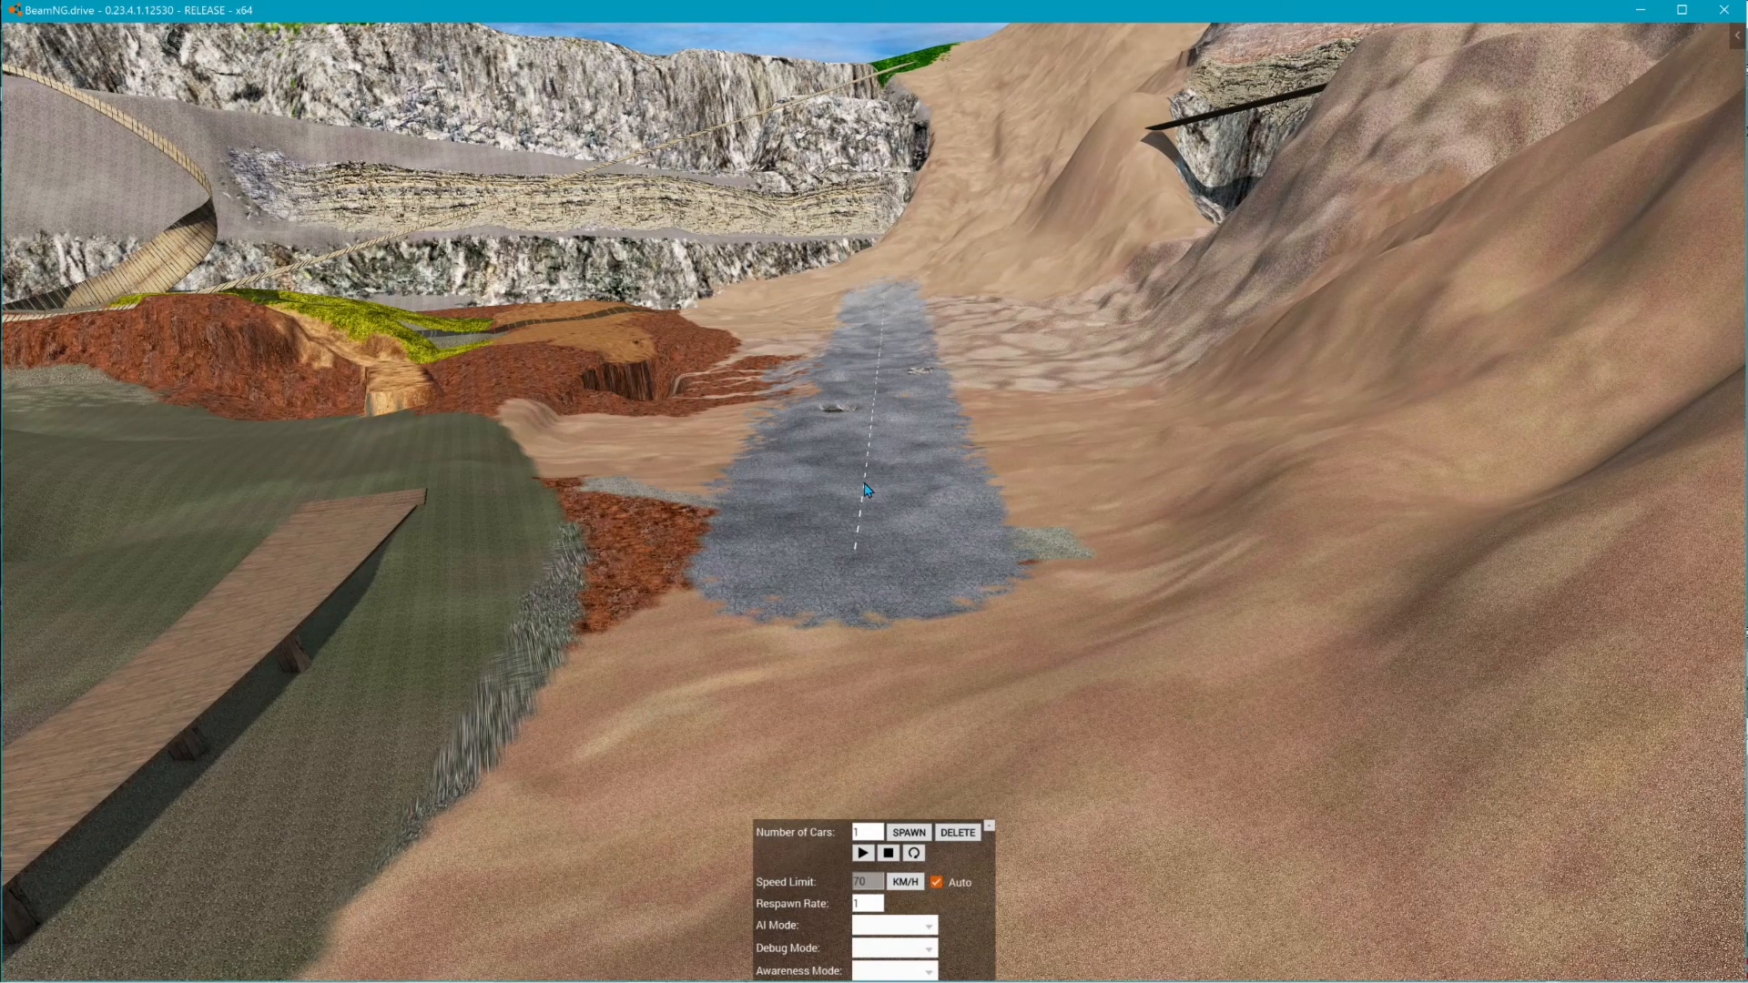
# - Return to the world editor and review the invisible road's pathfinding properties, including its lanes and one-way option
pyautogui.press('F11')
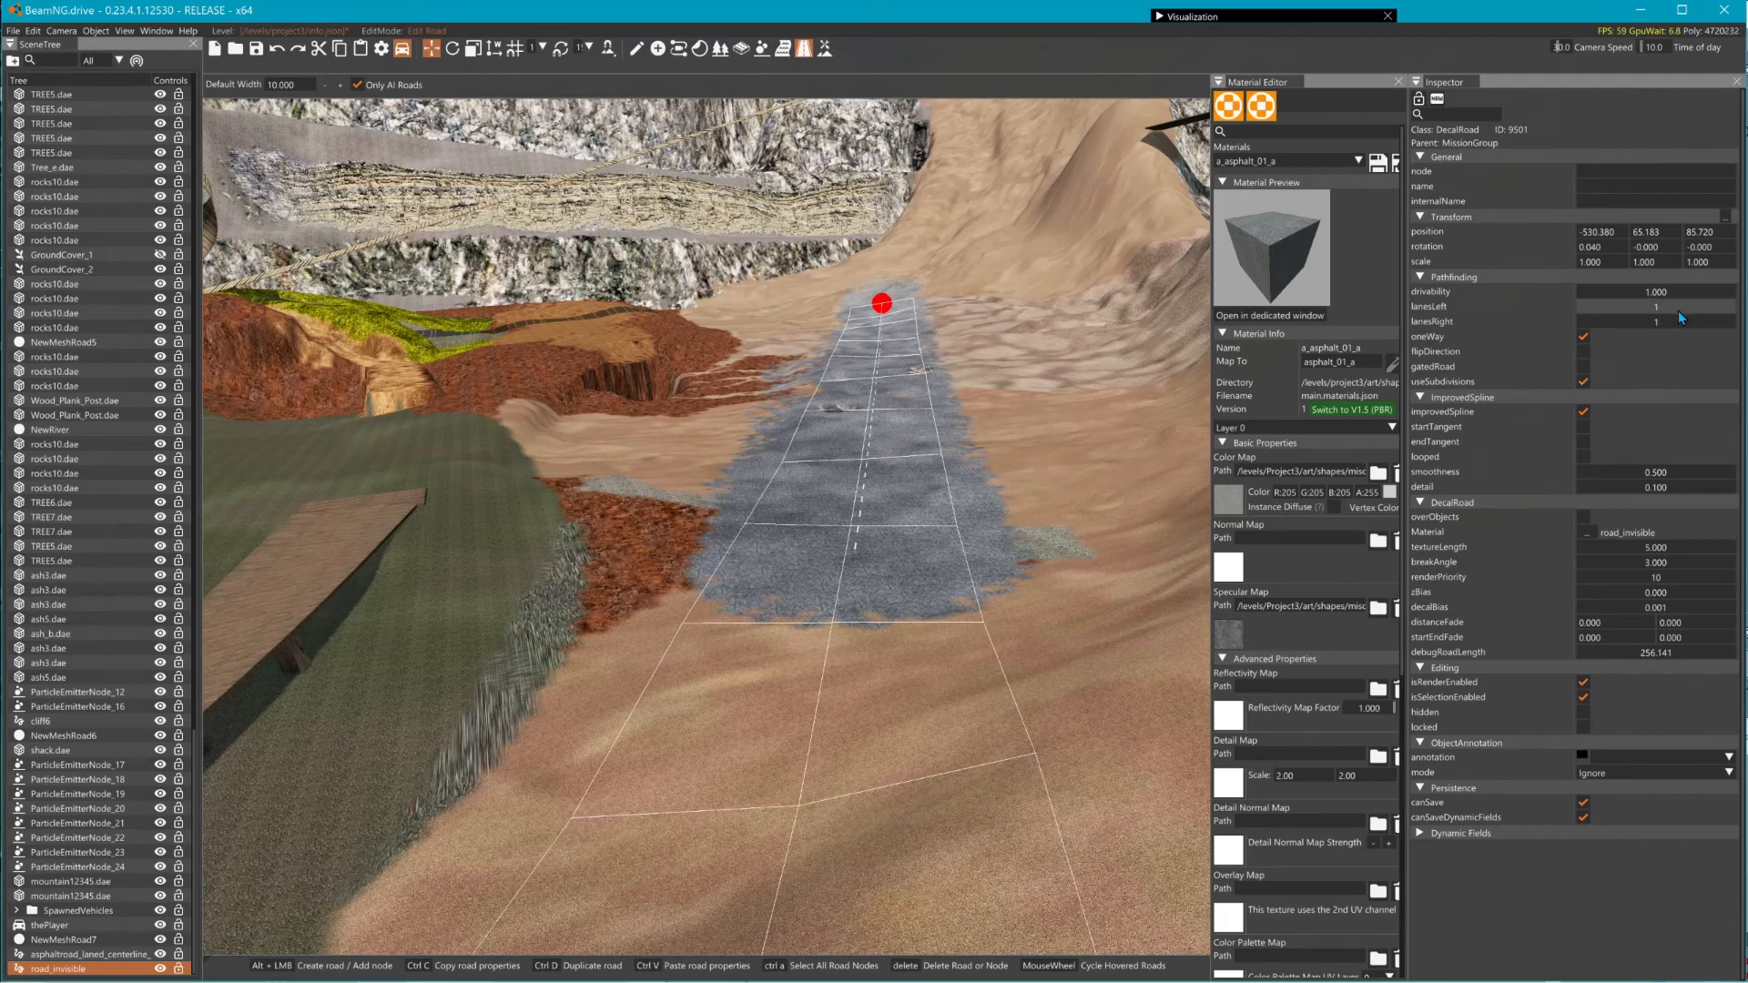
pyautogui.click(1583, 337)
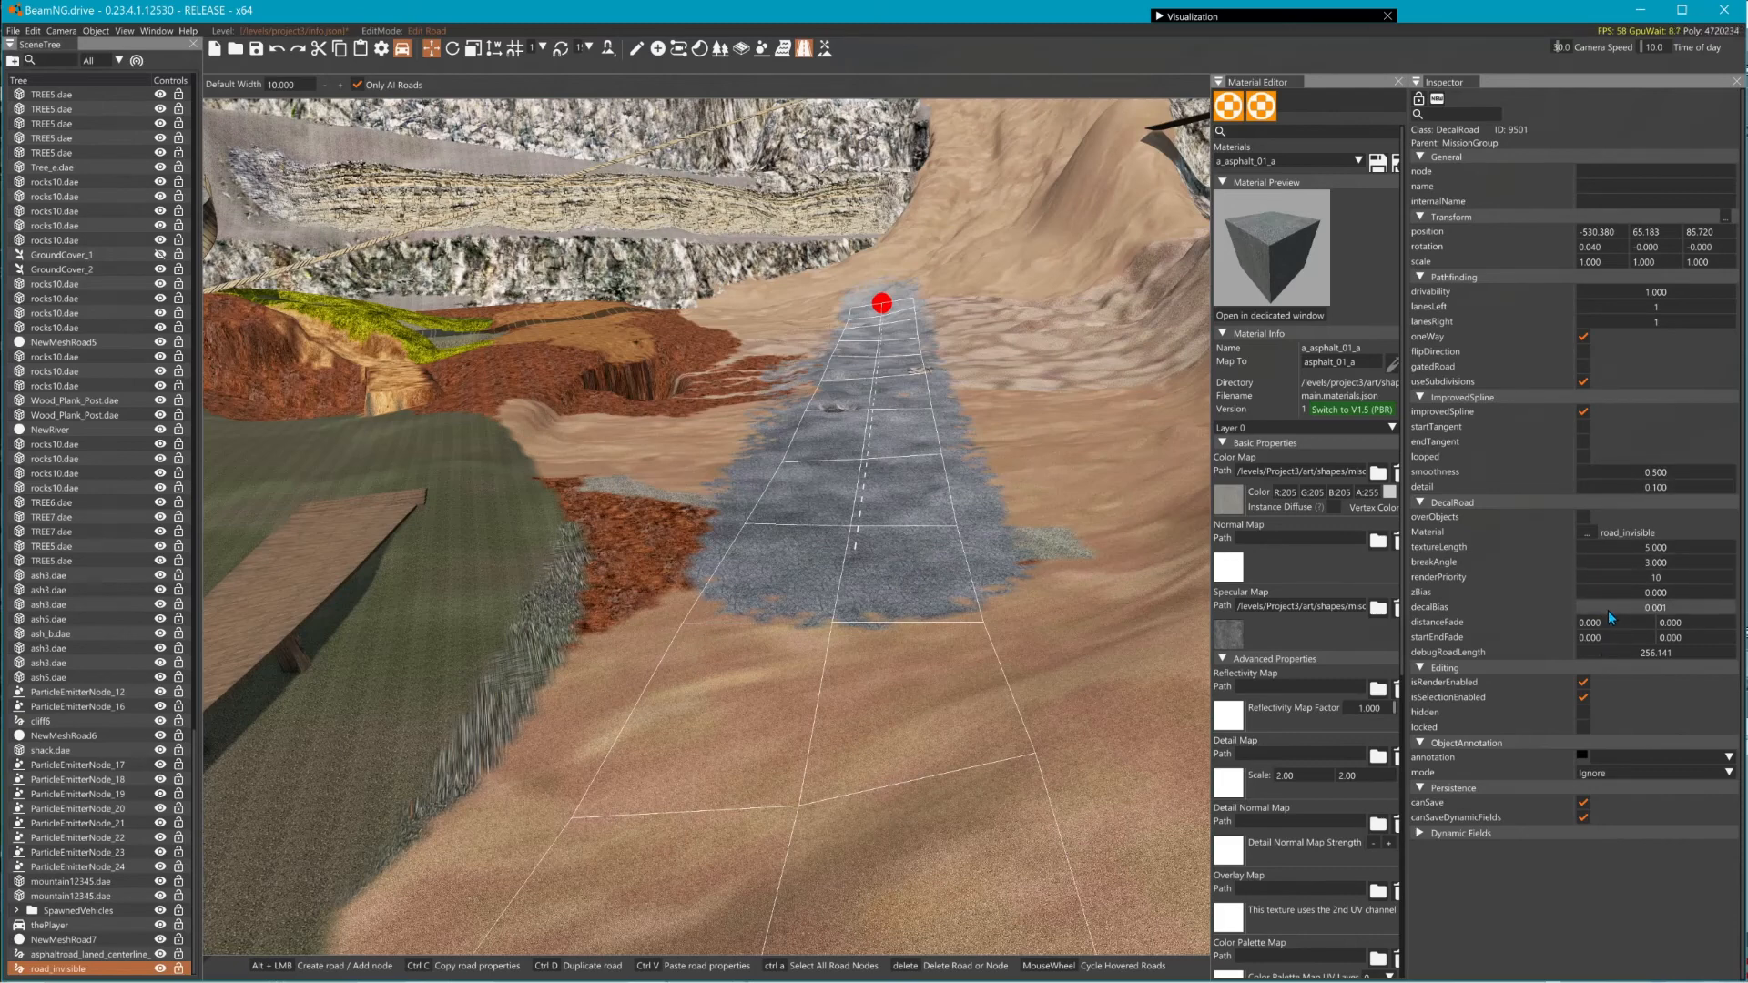
pyautogui.moveTo(947, 510); pyautogui.dragTo(916, 408, button='right')
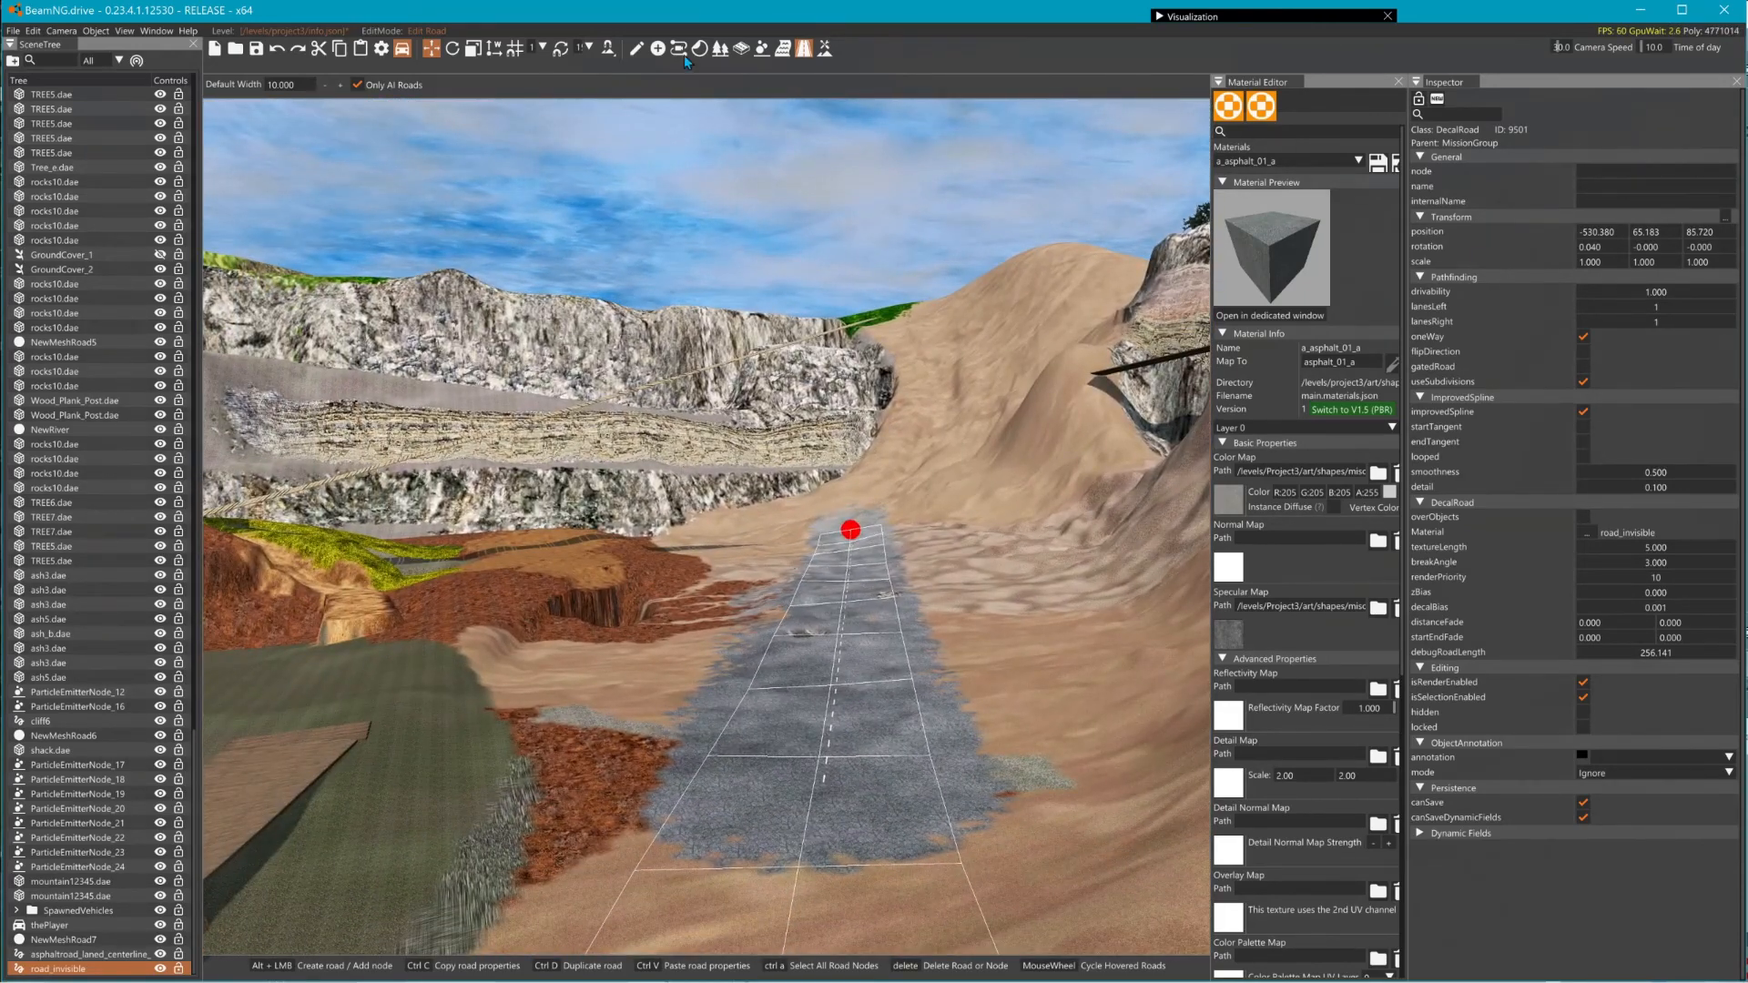
# - Save the level and relaunch BeamNG.drive from the desktop
pyautogui.click(256, 49)
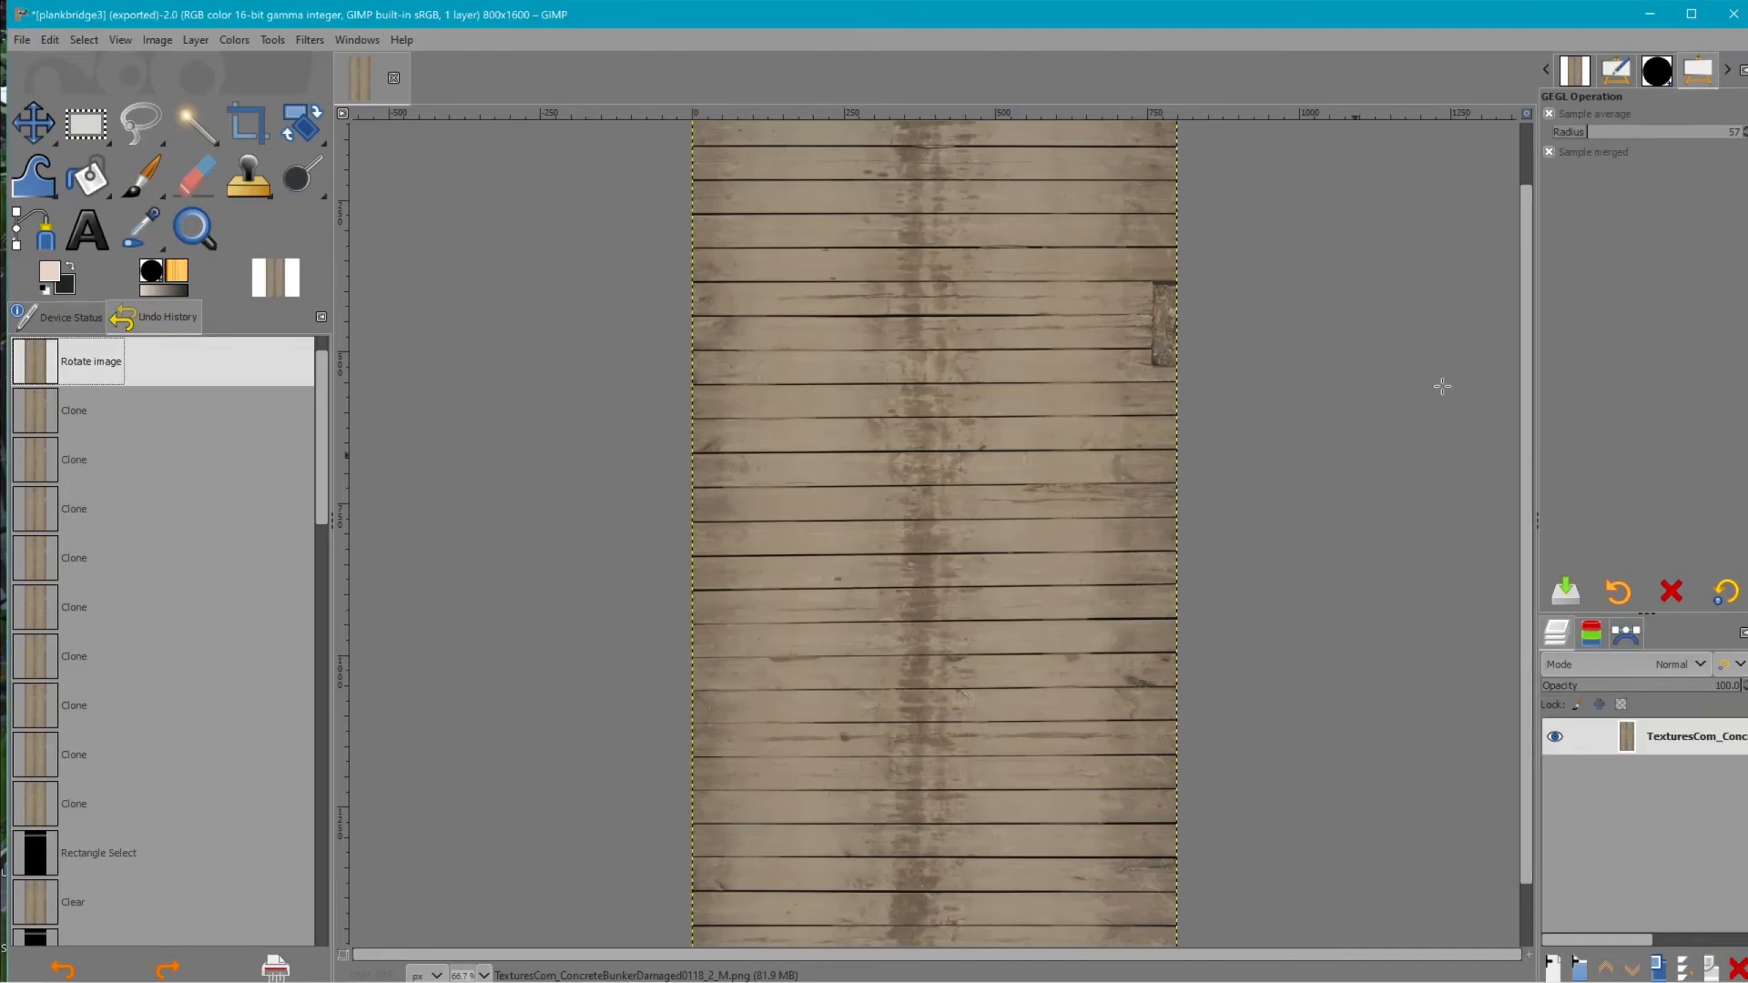
pyautogui.click(1649, 15)
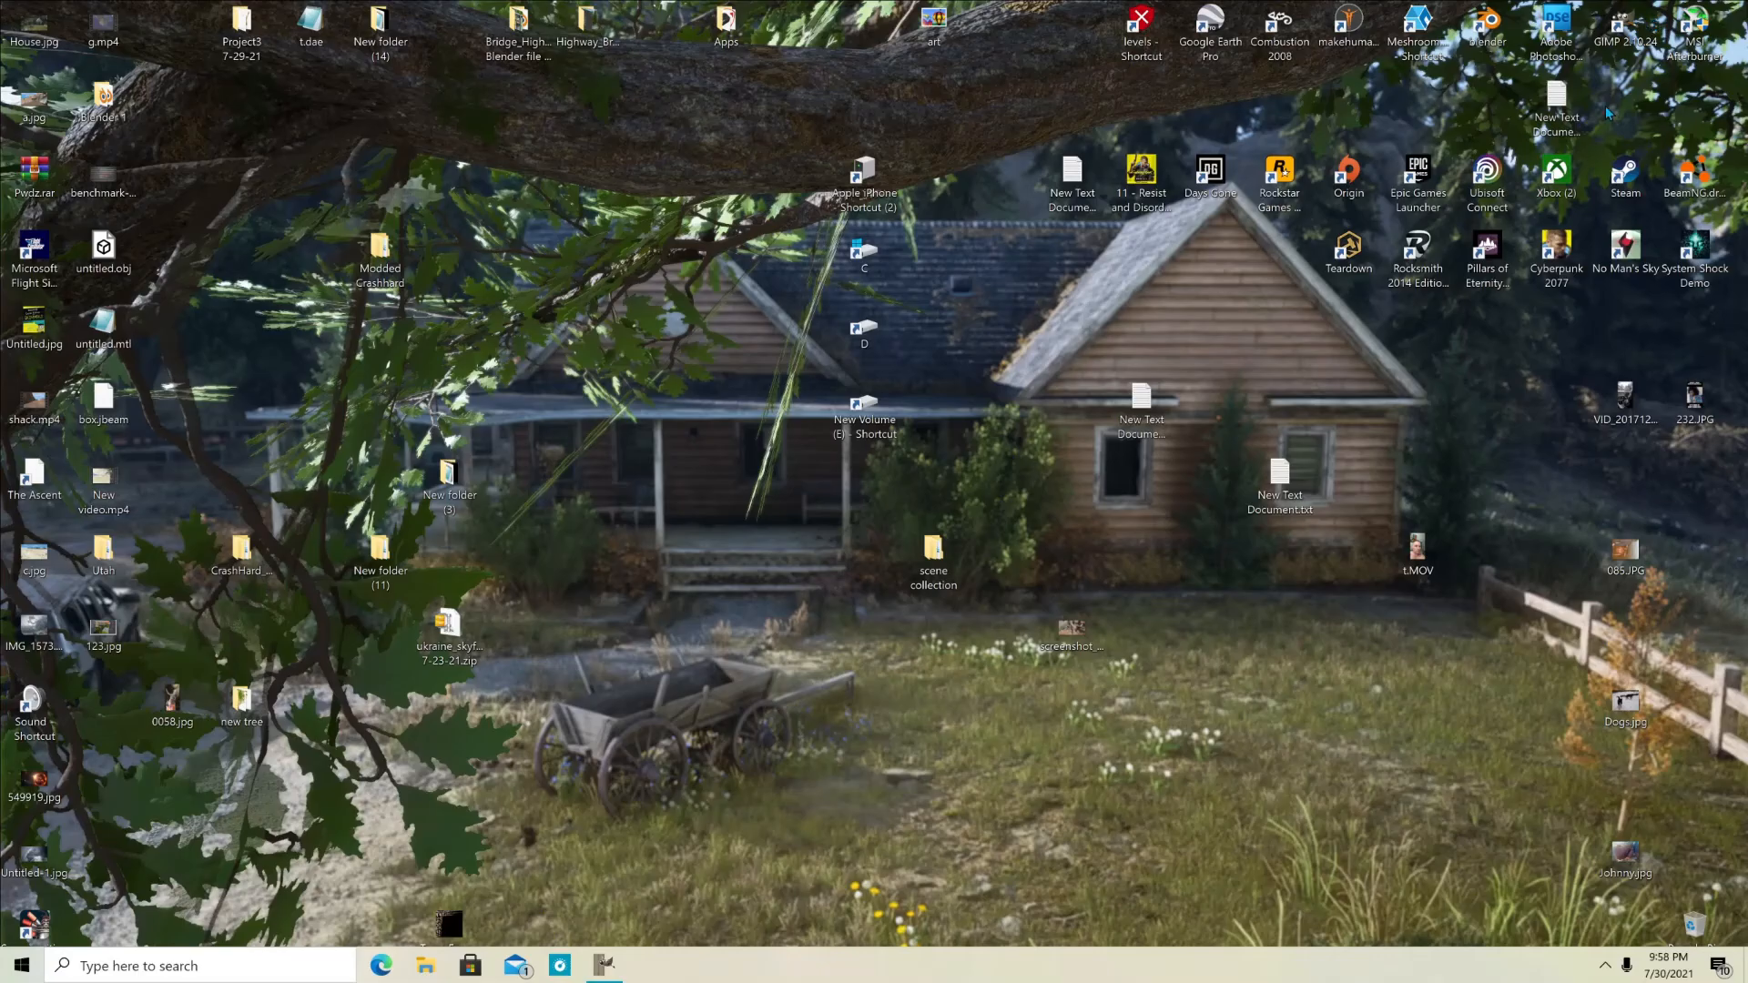
pyautogui.doubleClick(1694, 173)
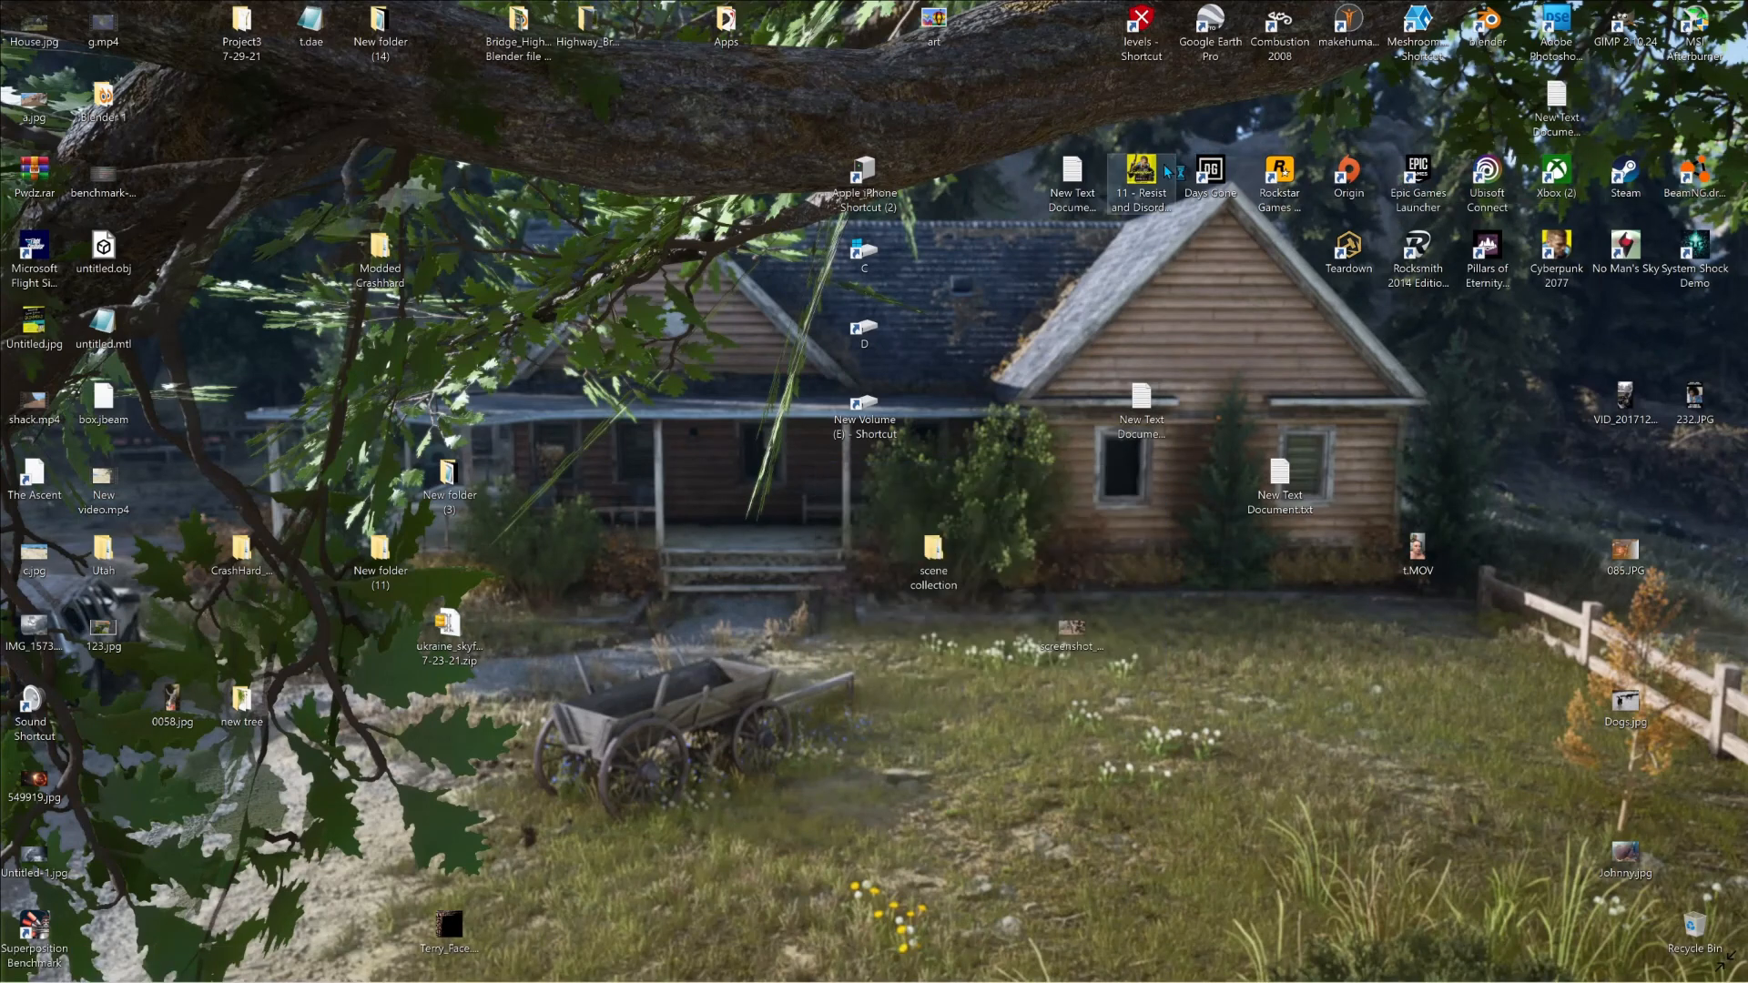
pyautogui.click(808, 449)
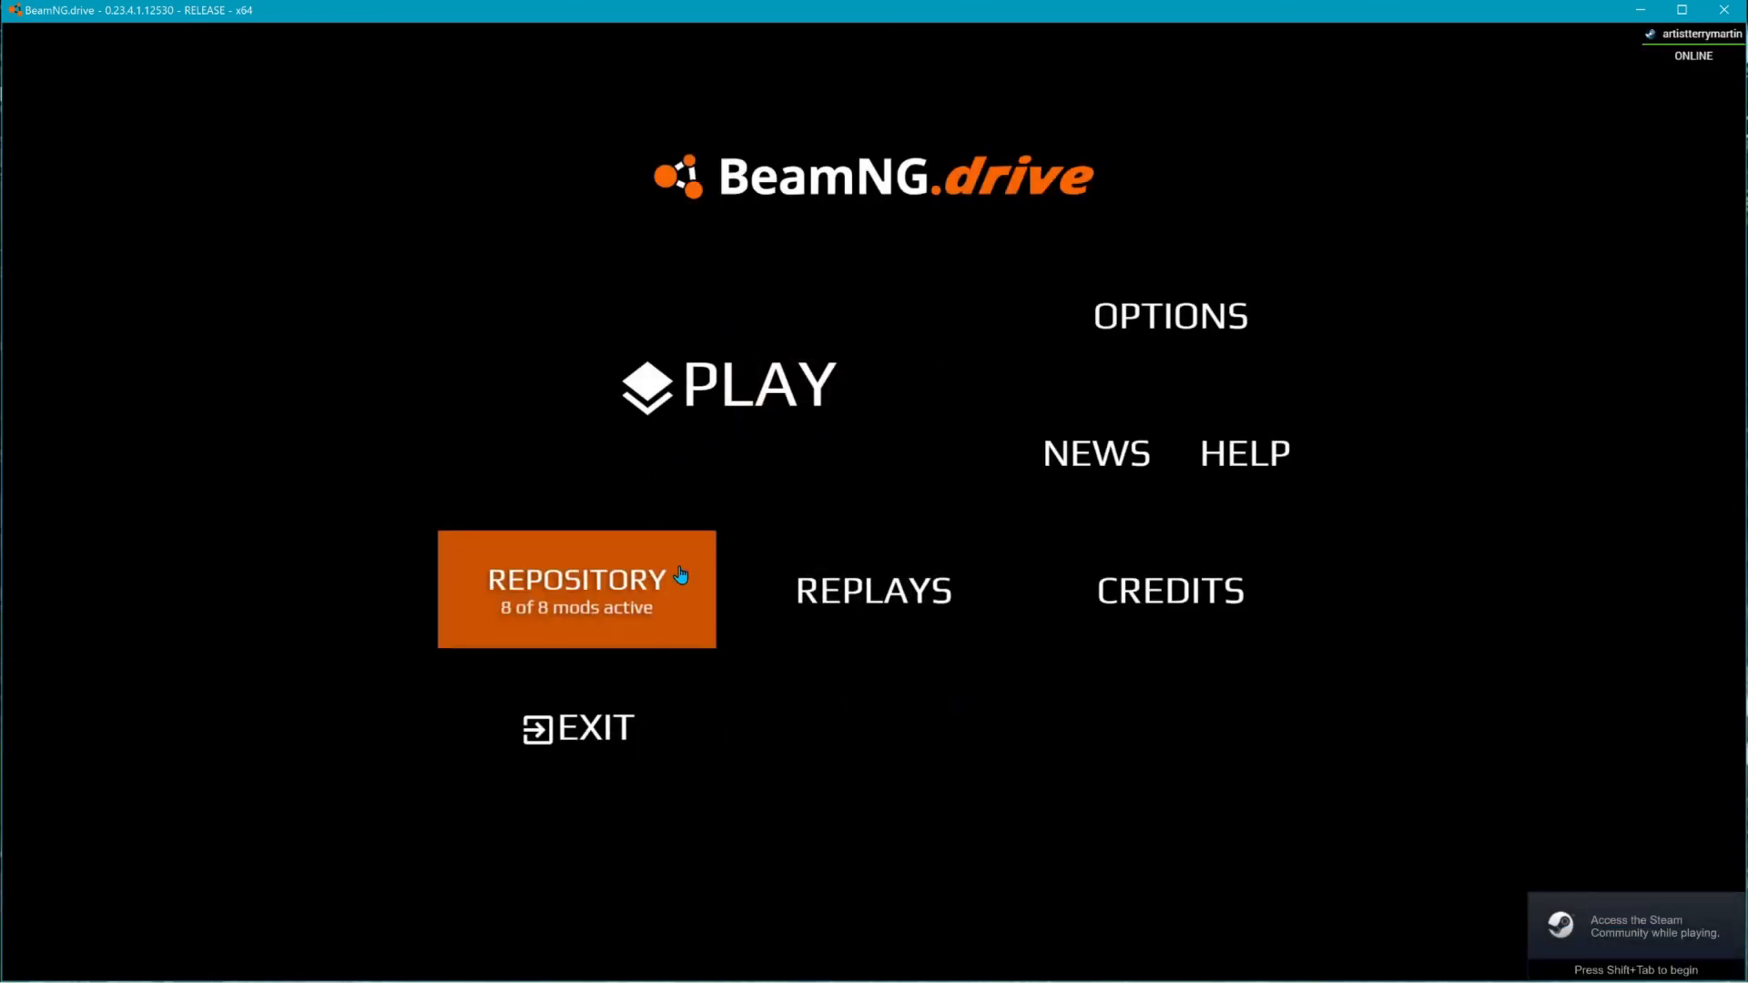
# - Load the Project3 map in freeroam mode
pyautogui.click(813, 380)
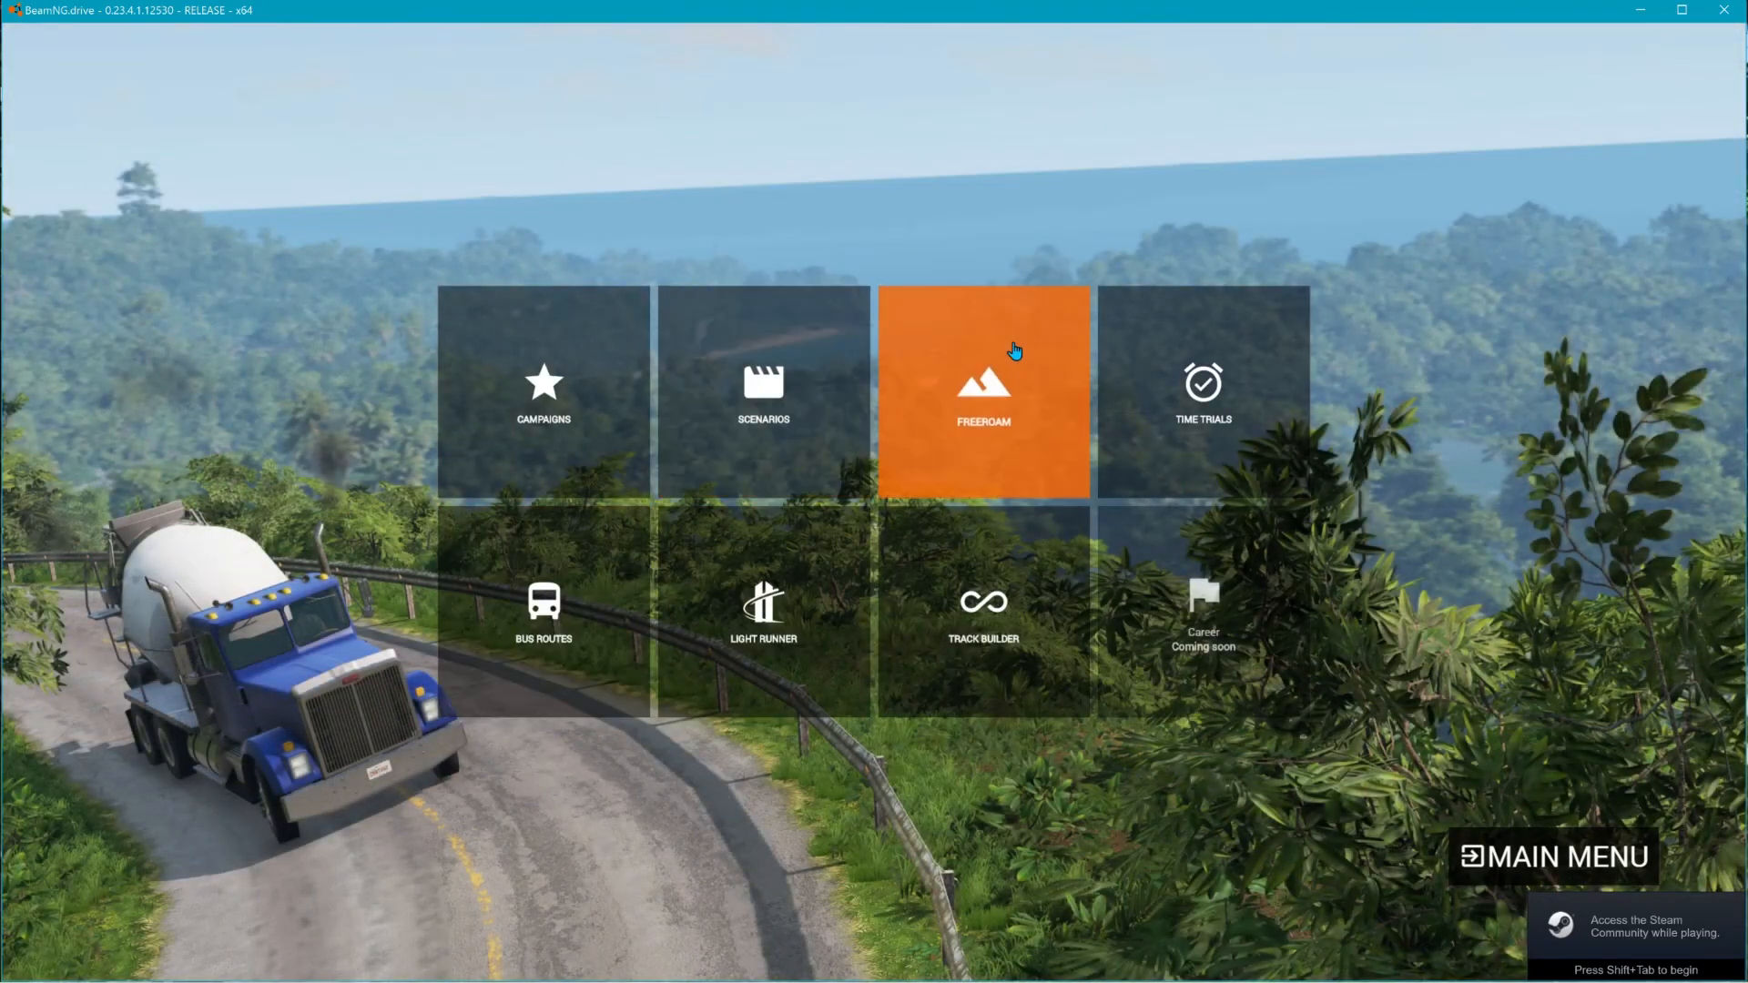
pyautogui.click(1006, 355)
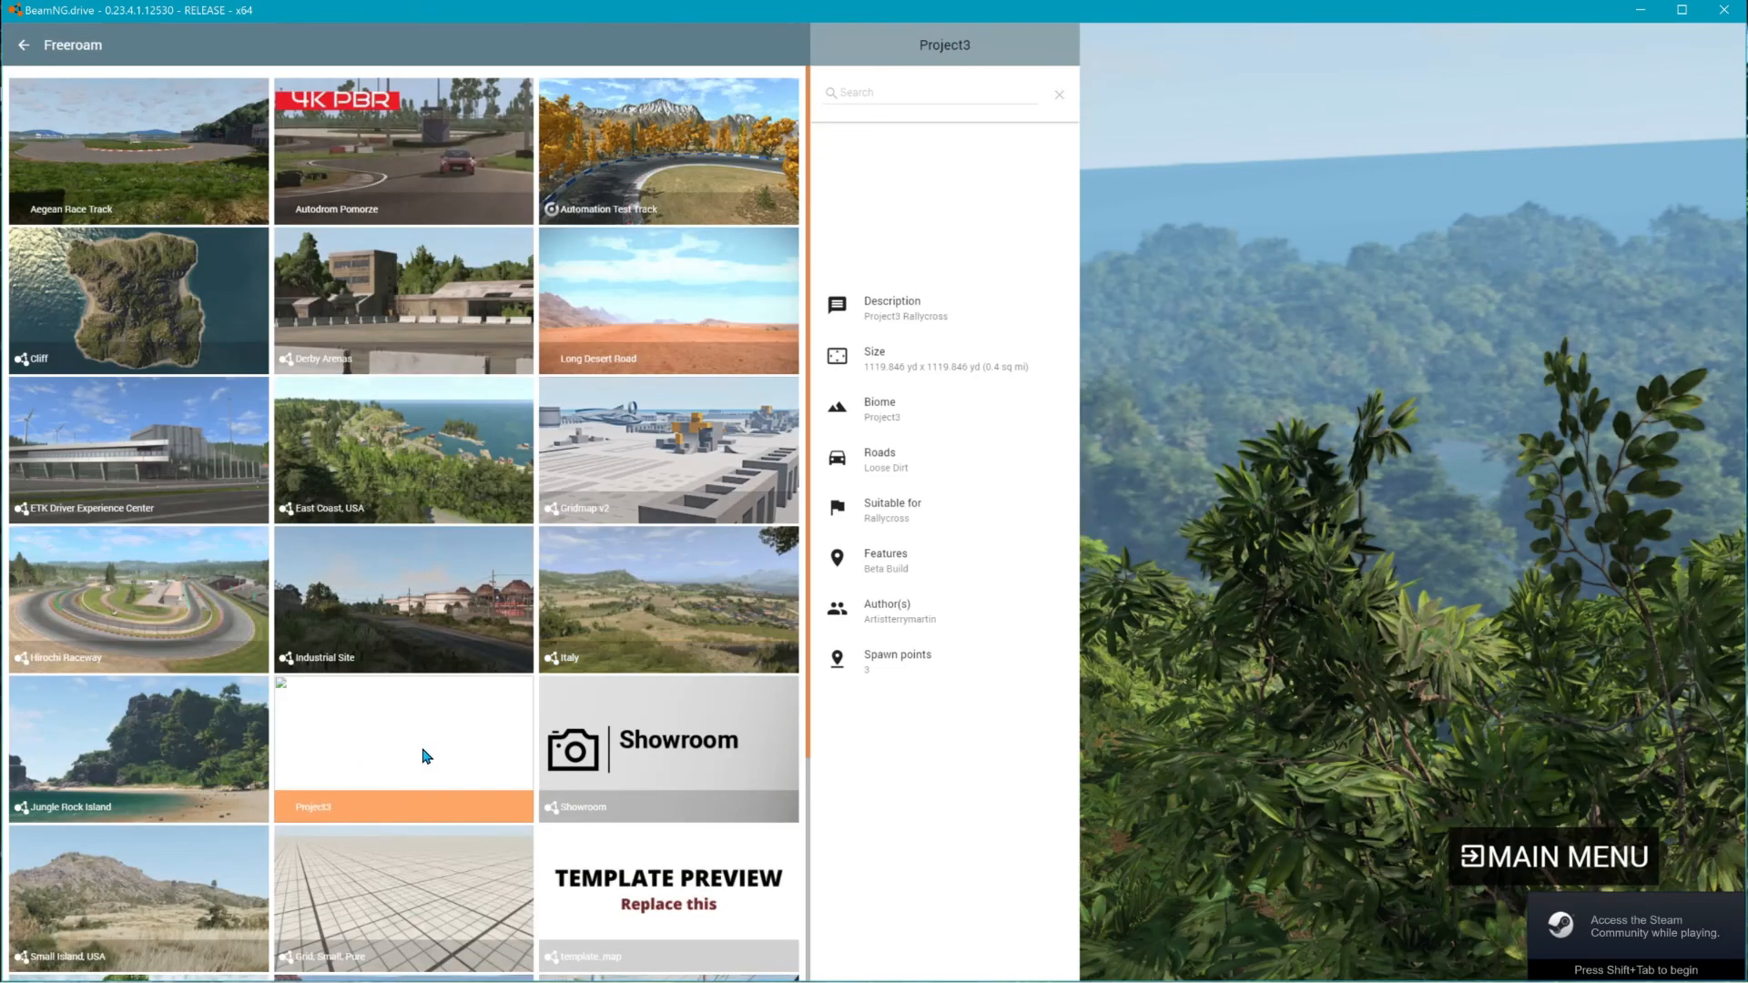
pyautogui.click(427, 755)
pyautogui.click(944, 951)
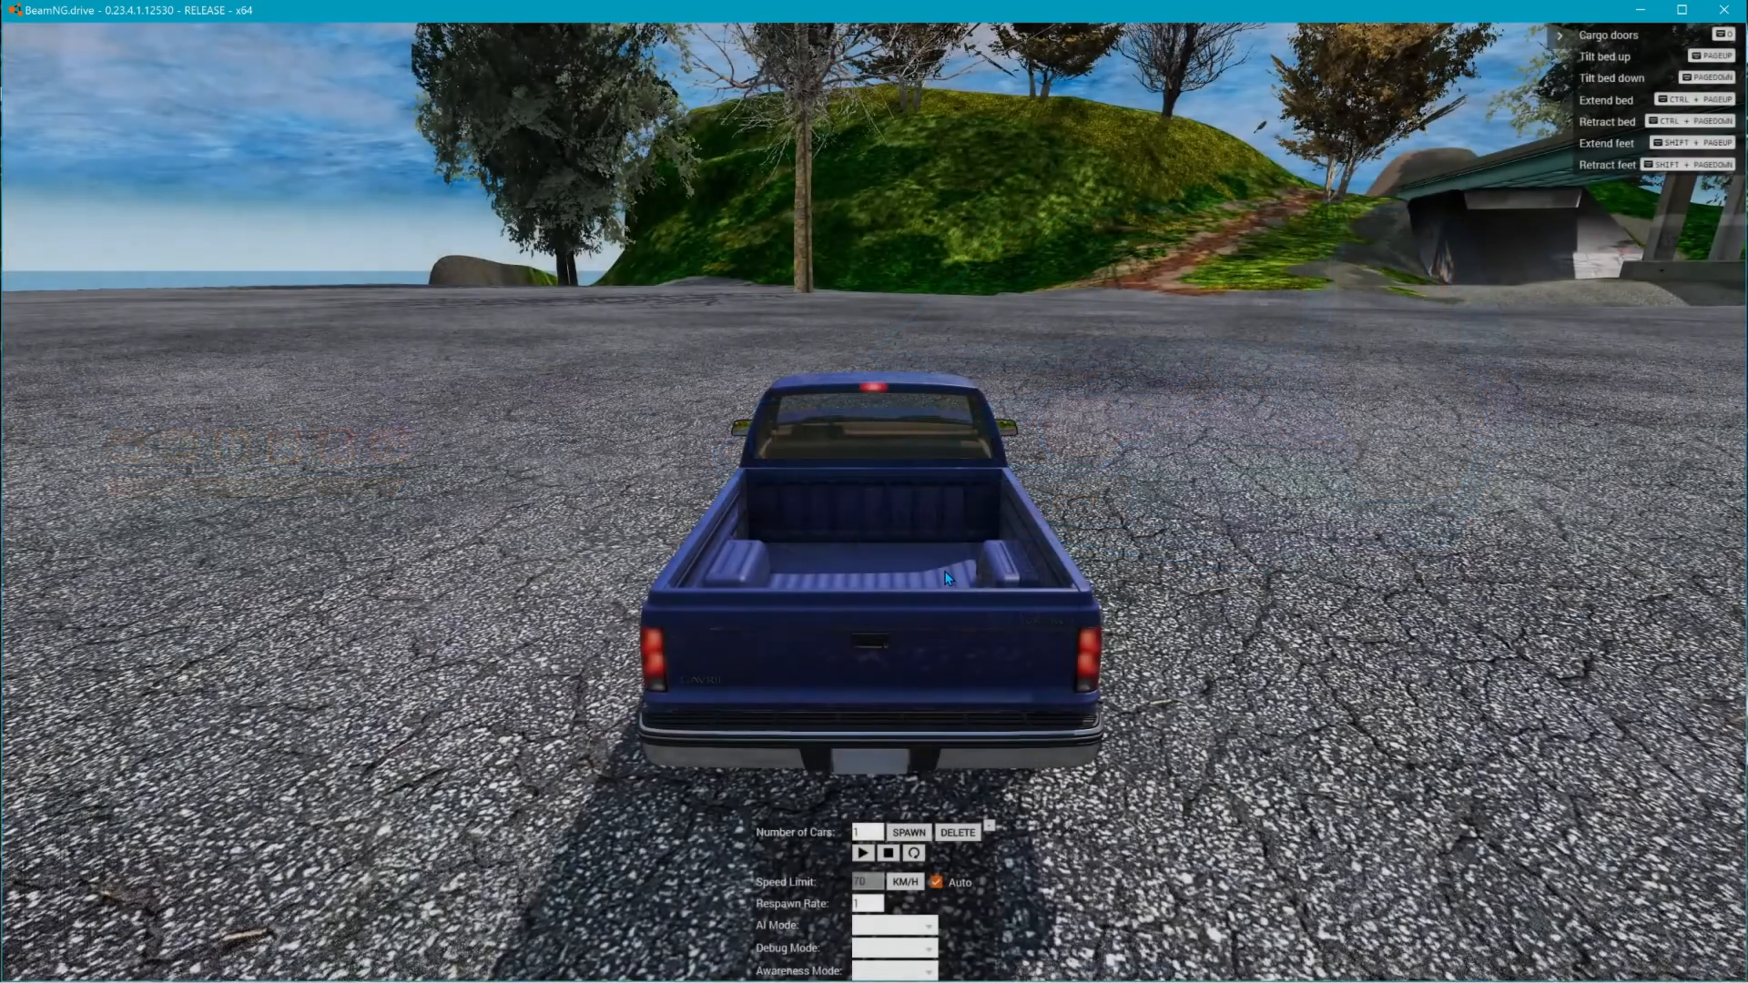
# - Spawn five traffic cars on the asphalt road and set the traffic driving, viewing it with the free camera
pyautogui.hotkey('shift', 'c')
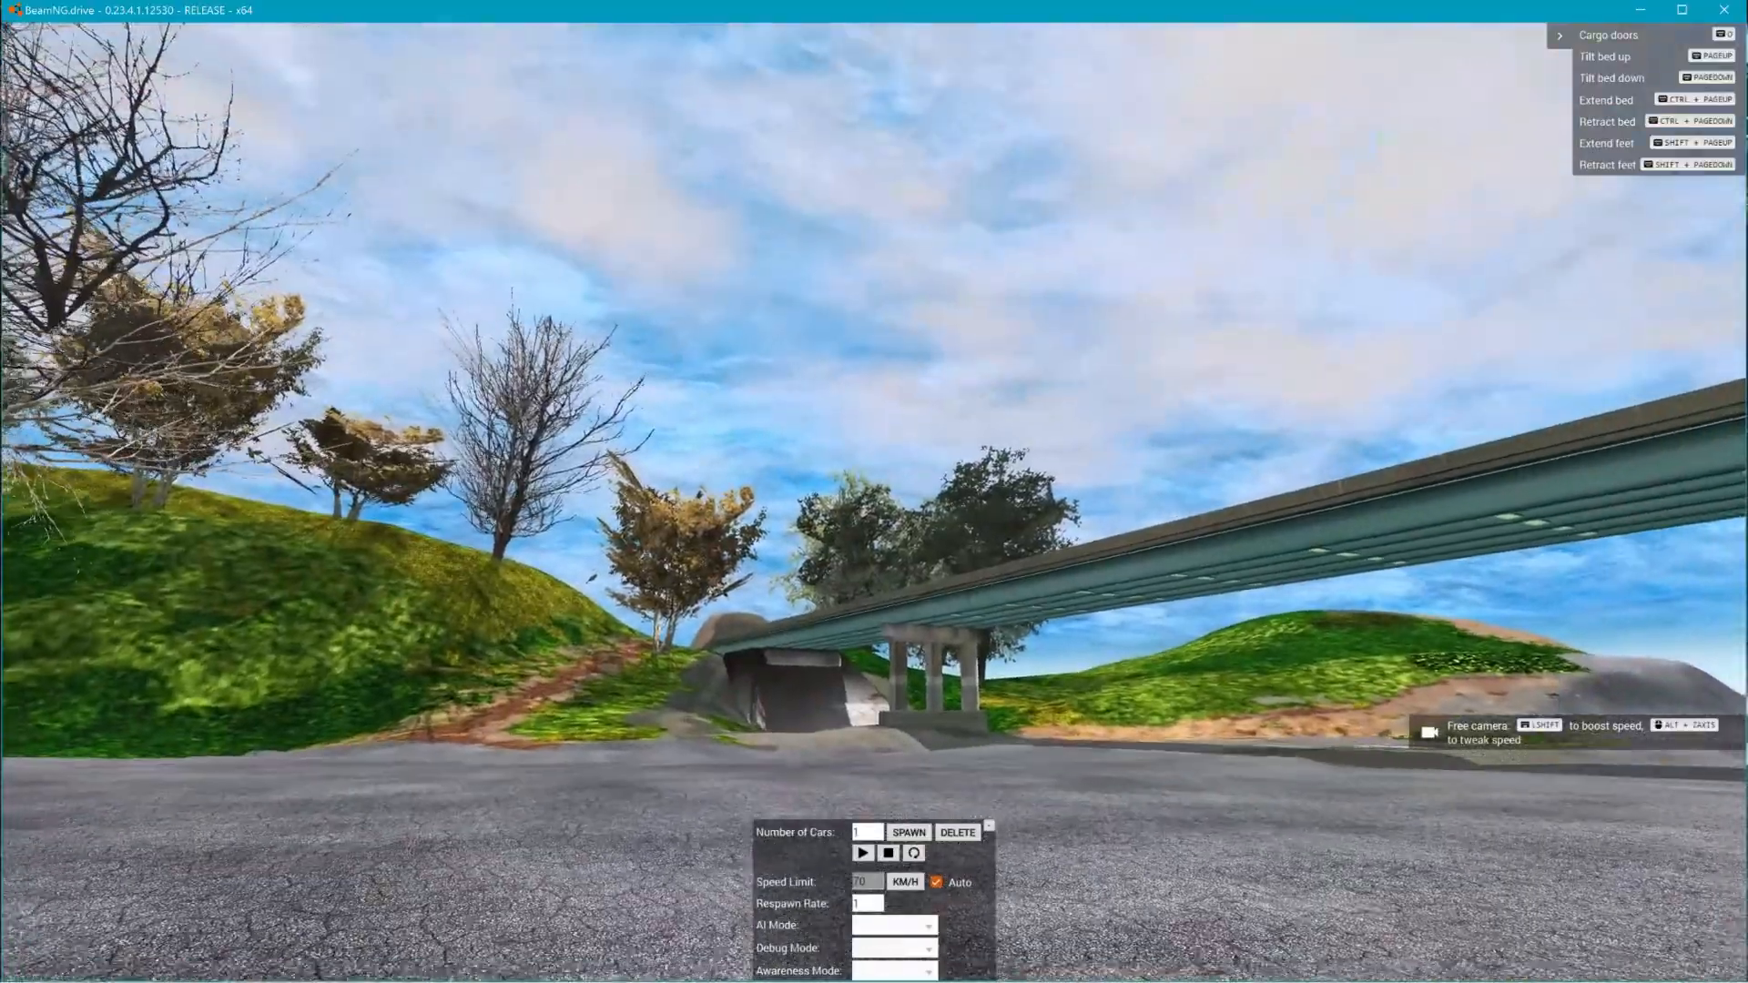
pyautogui.hotkey('shift', 'c')
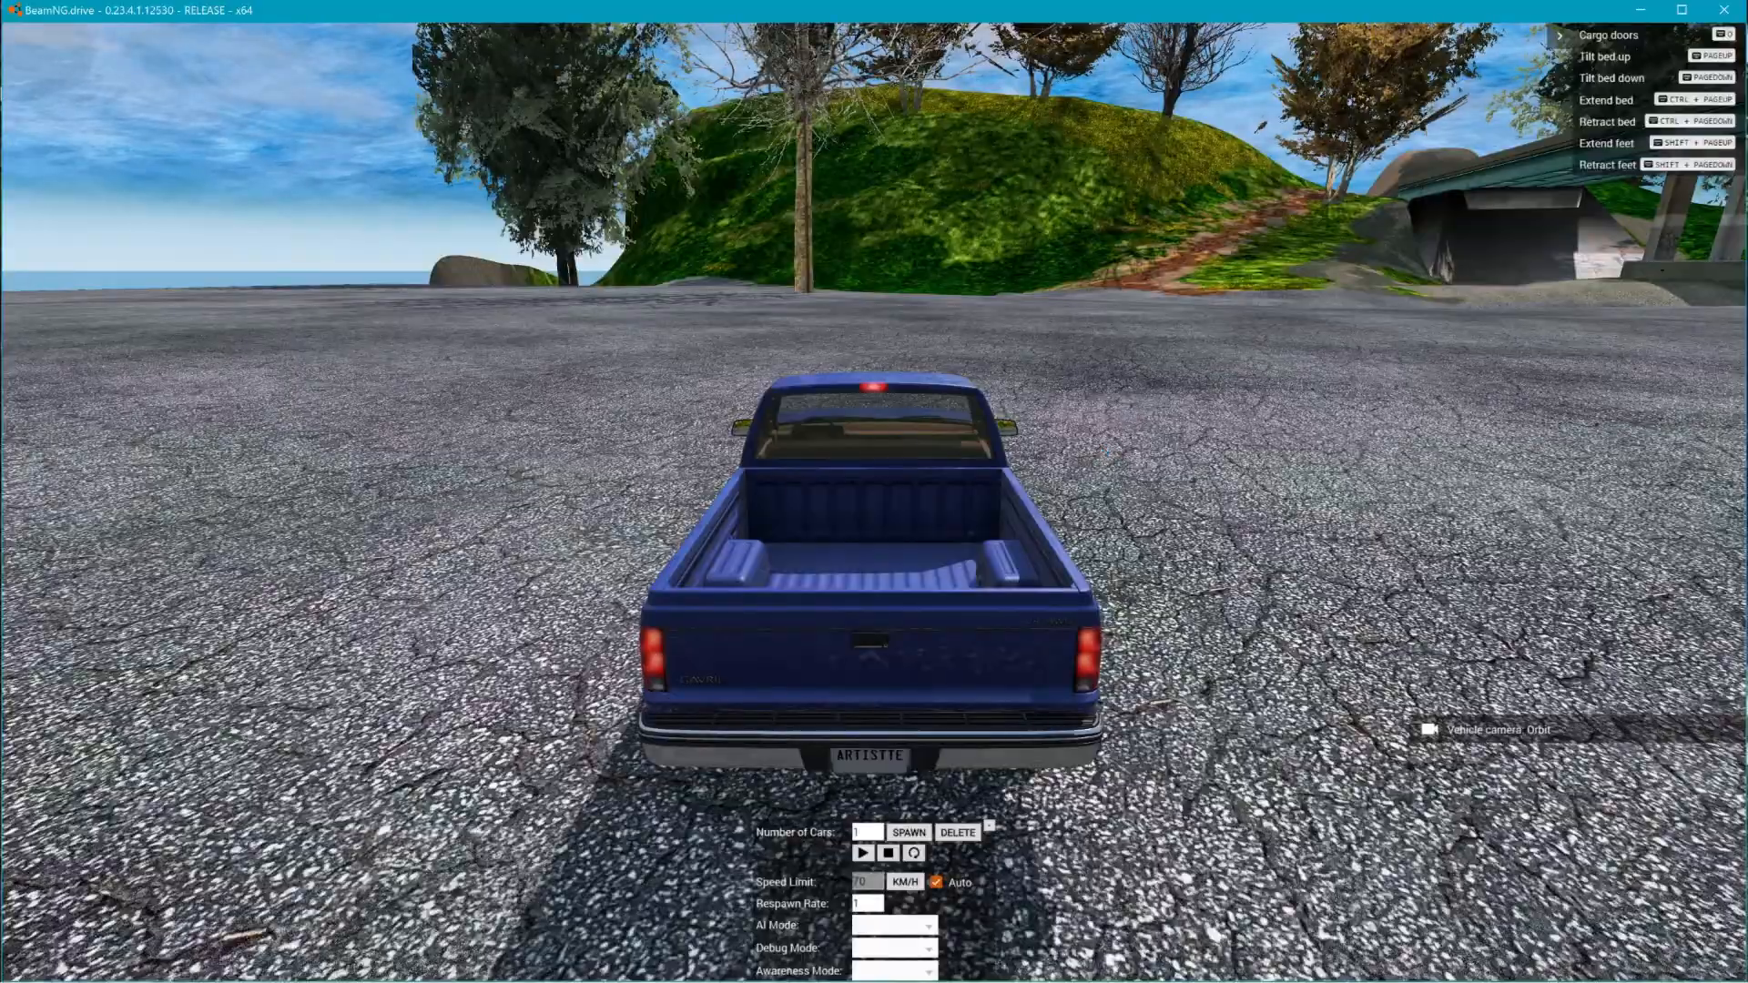
pyautogui.hotkey('shift', 'c')
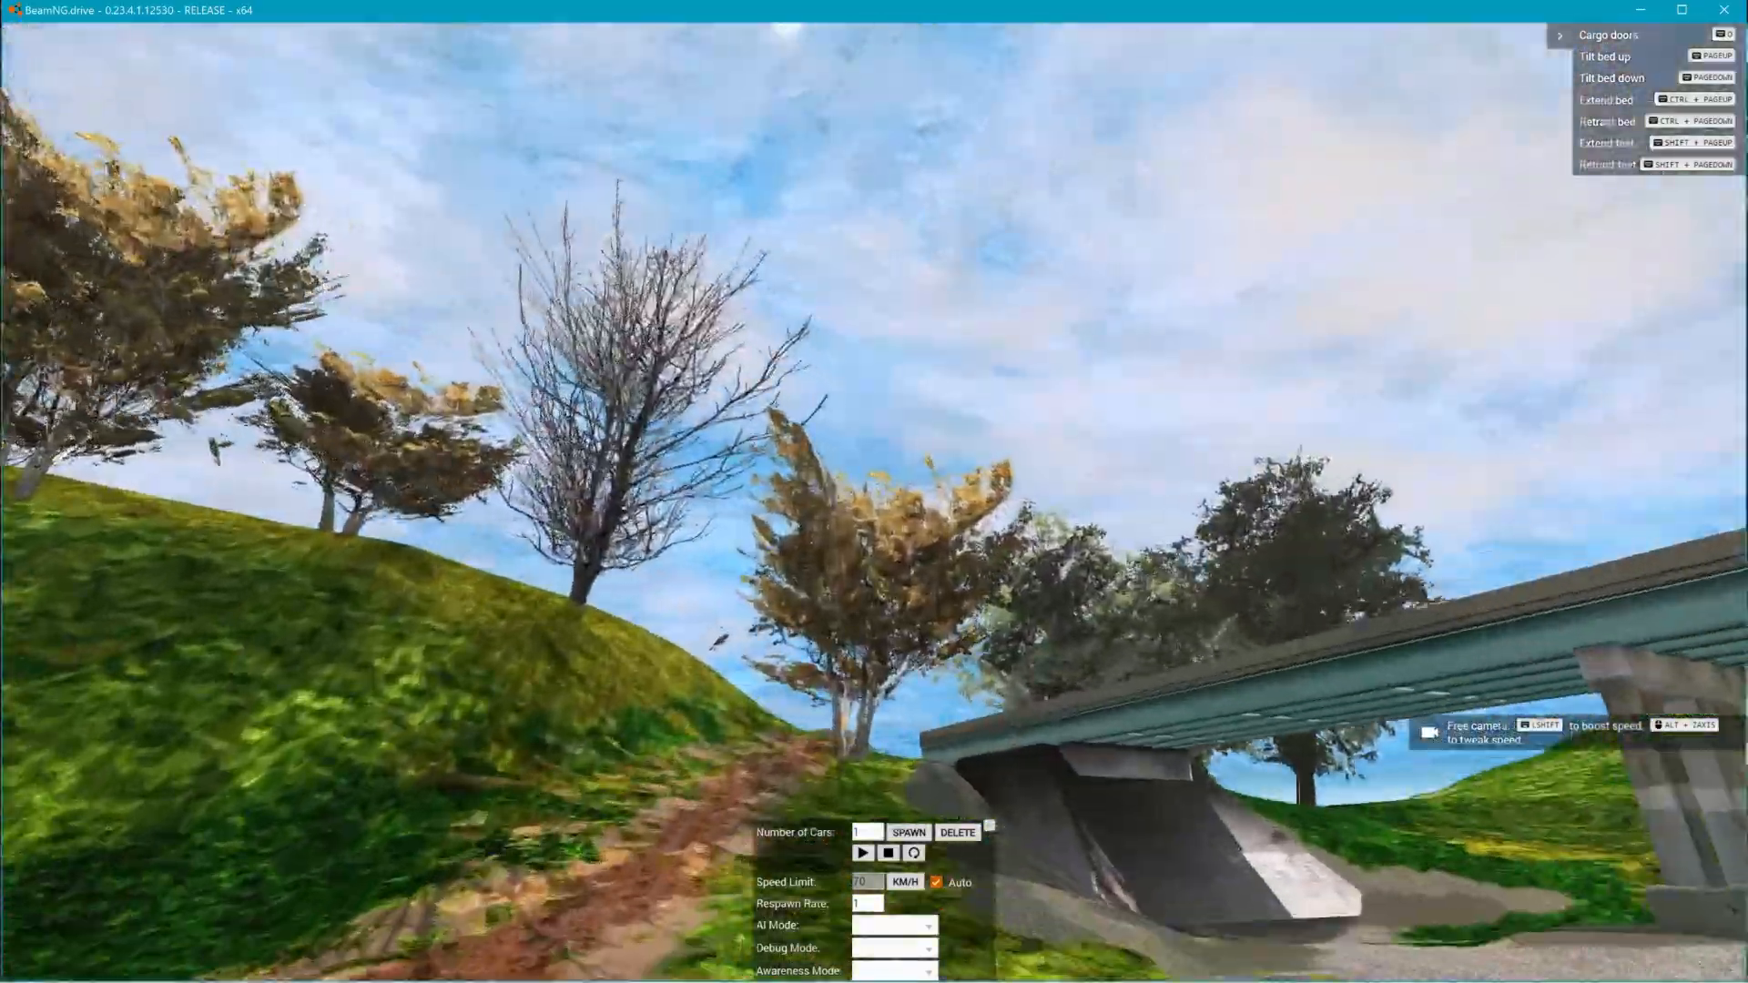
pyautogui.press('w')
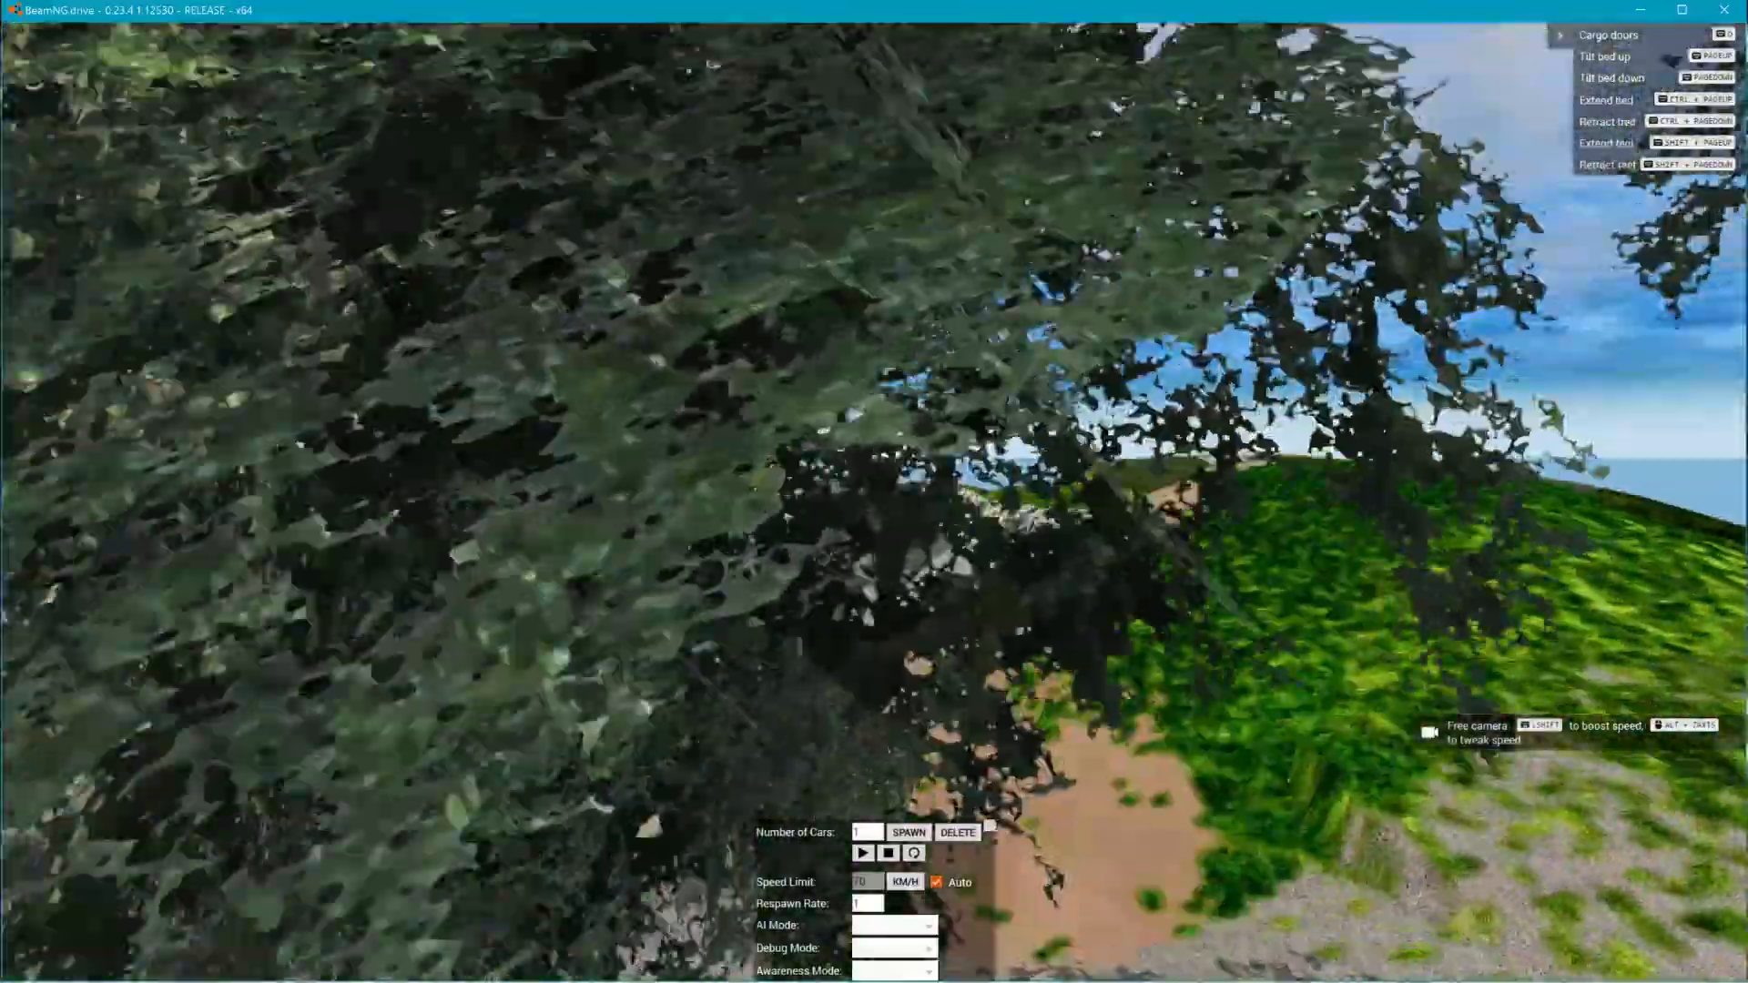
pyautogui.press('w')
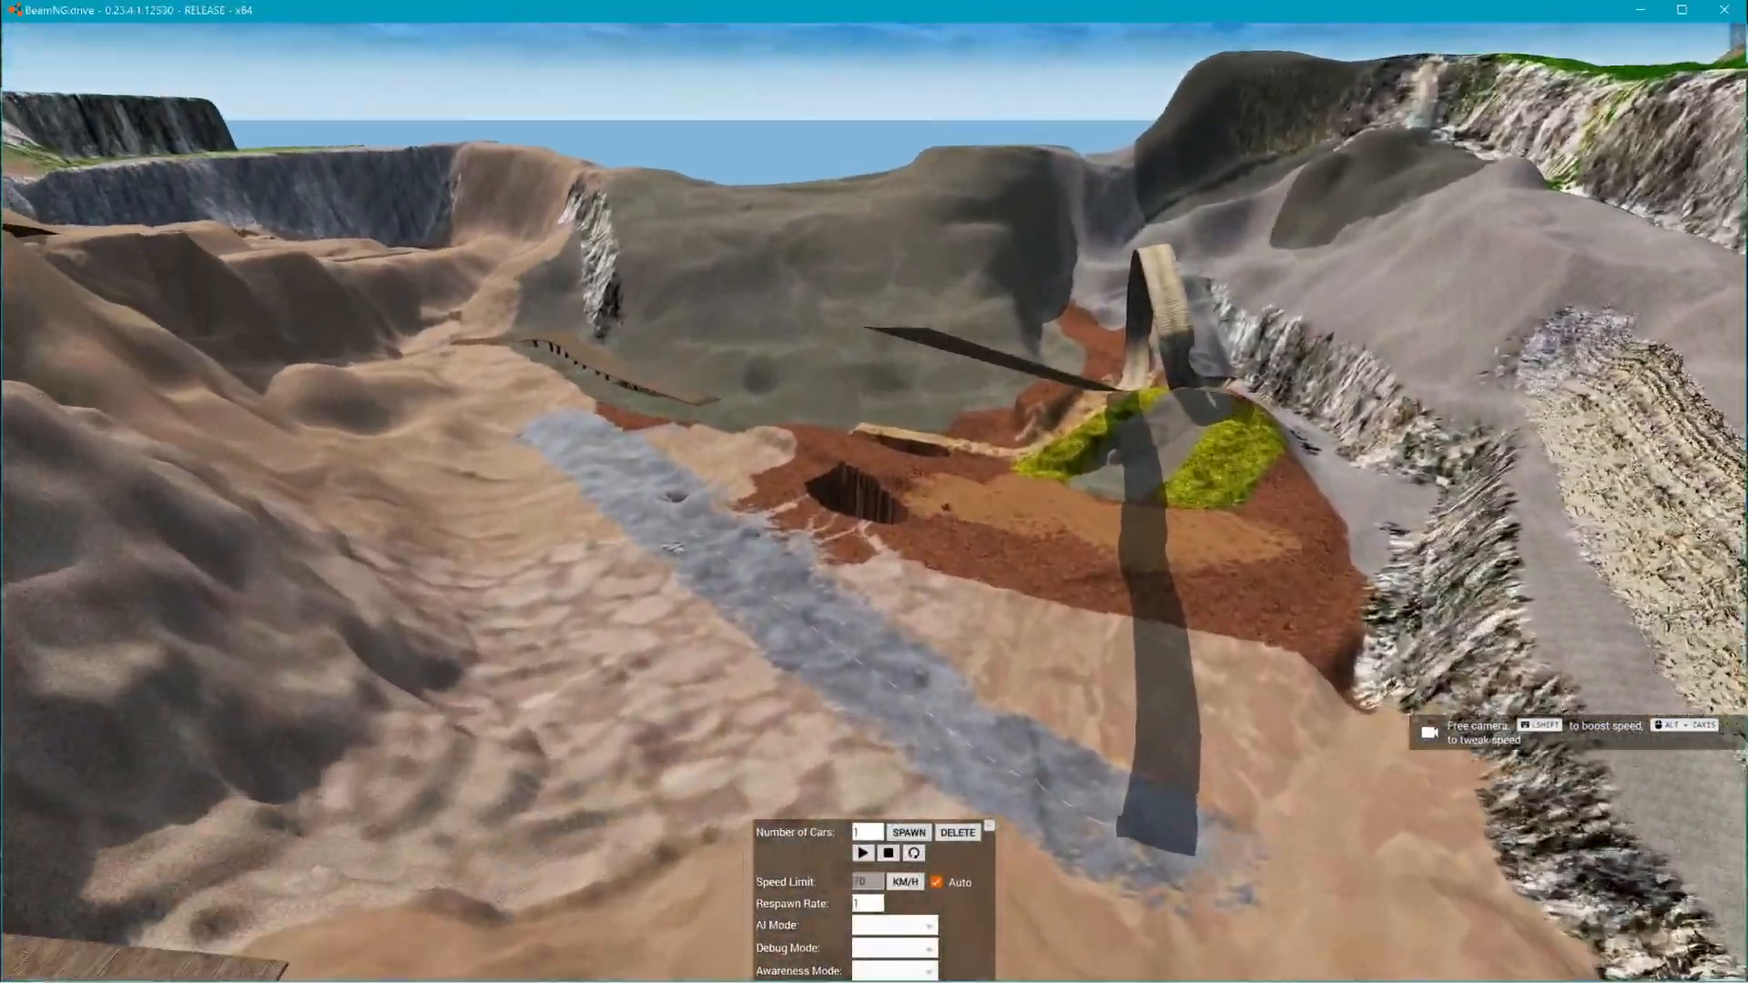
pyautogui.press('w')
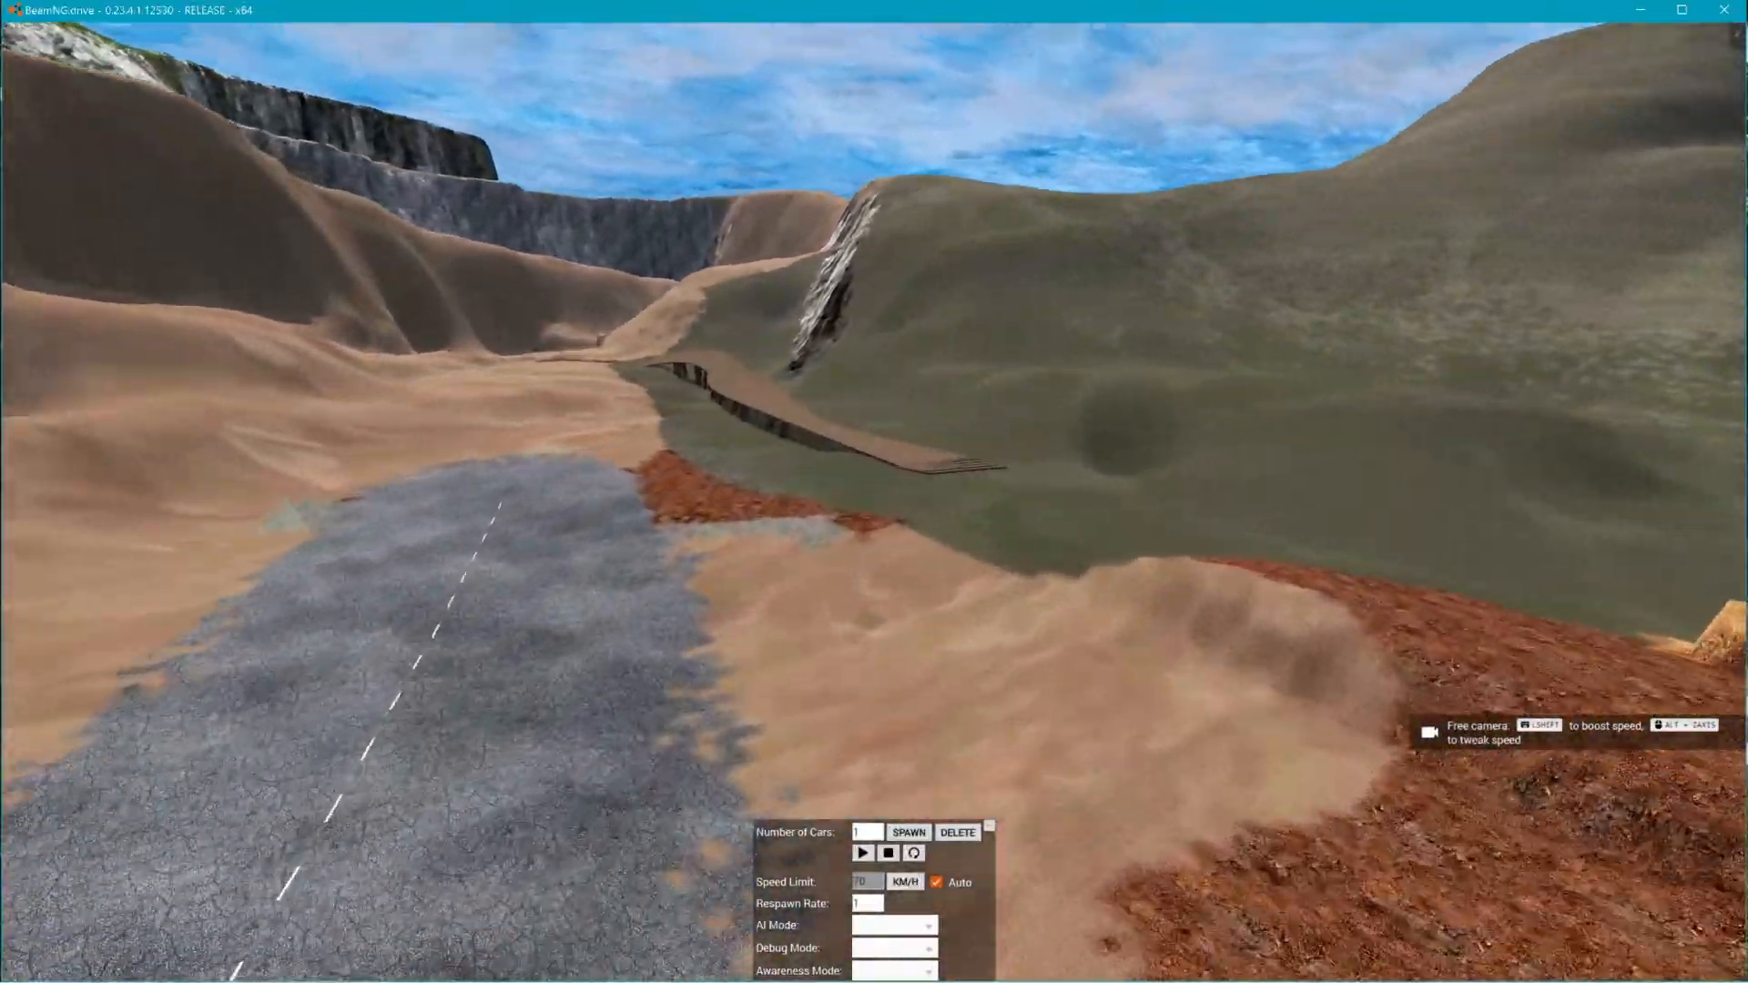
pyautogui.press('w')
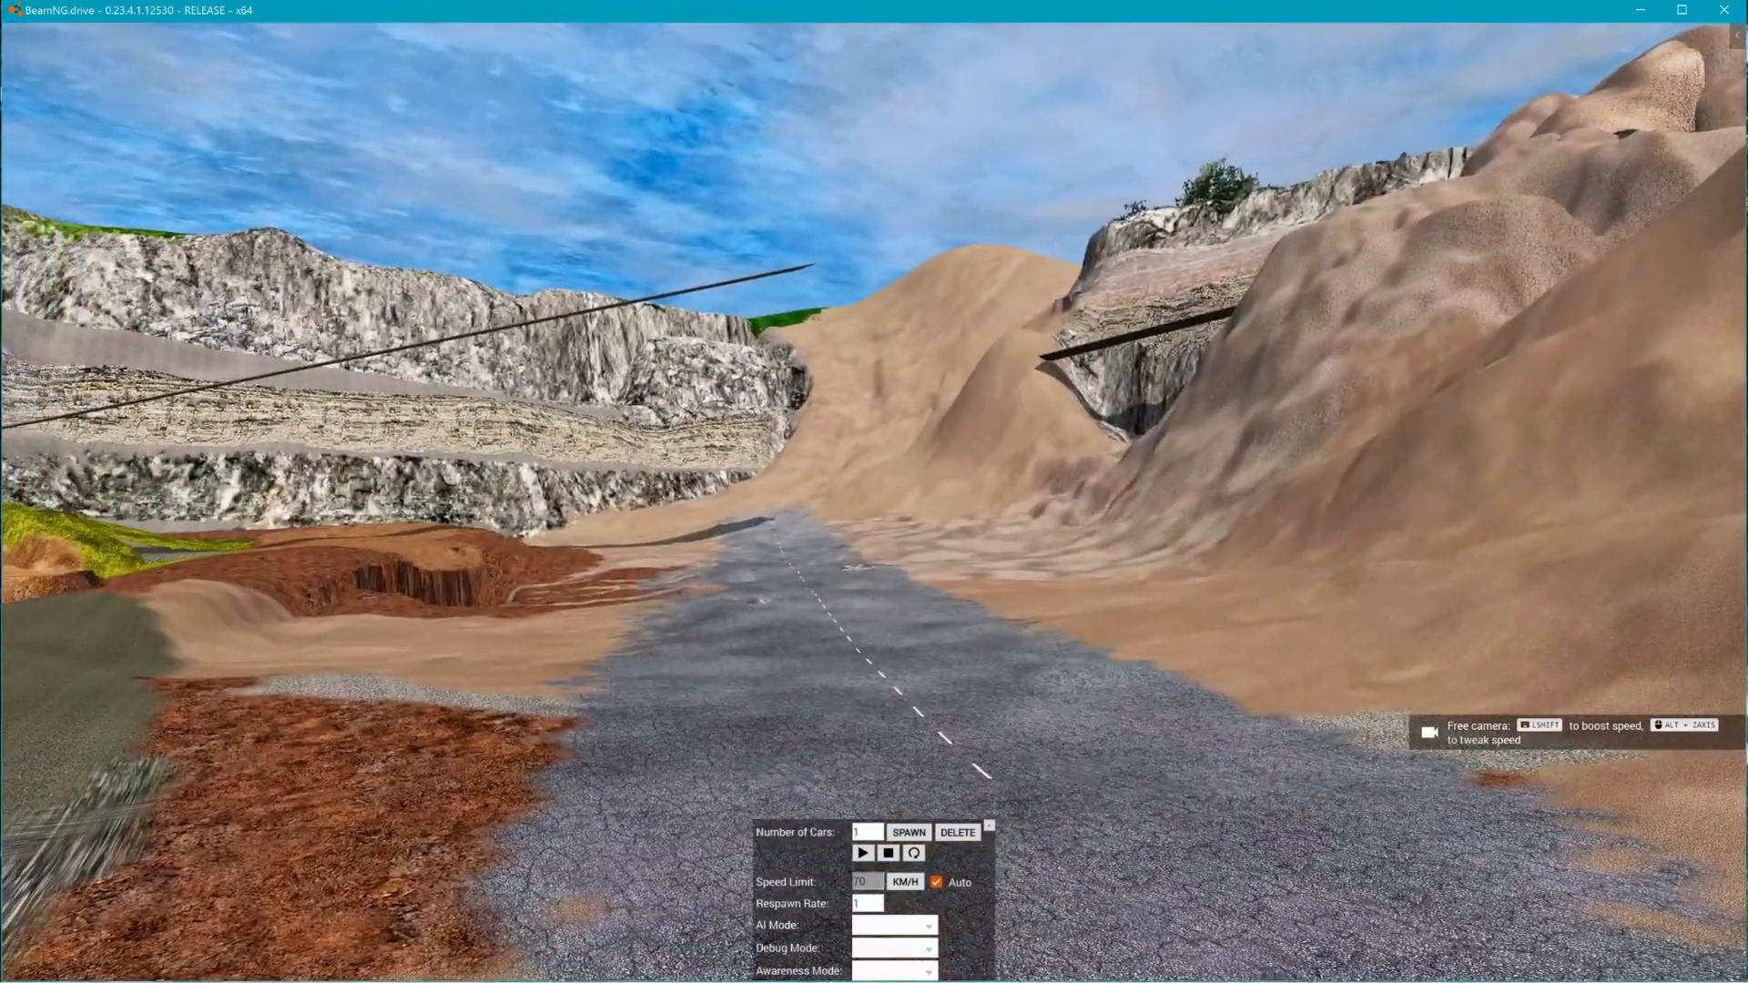
pyautogui.press('s')
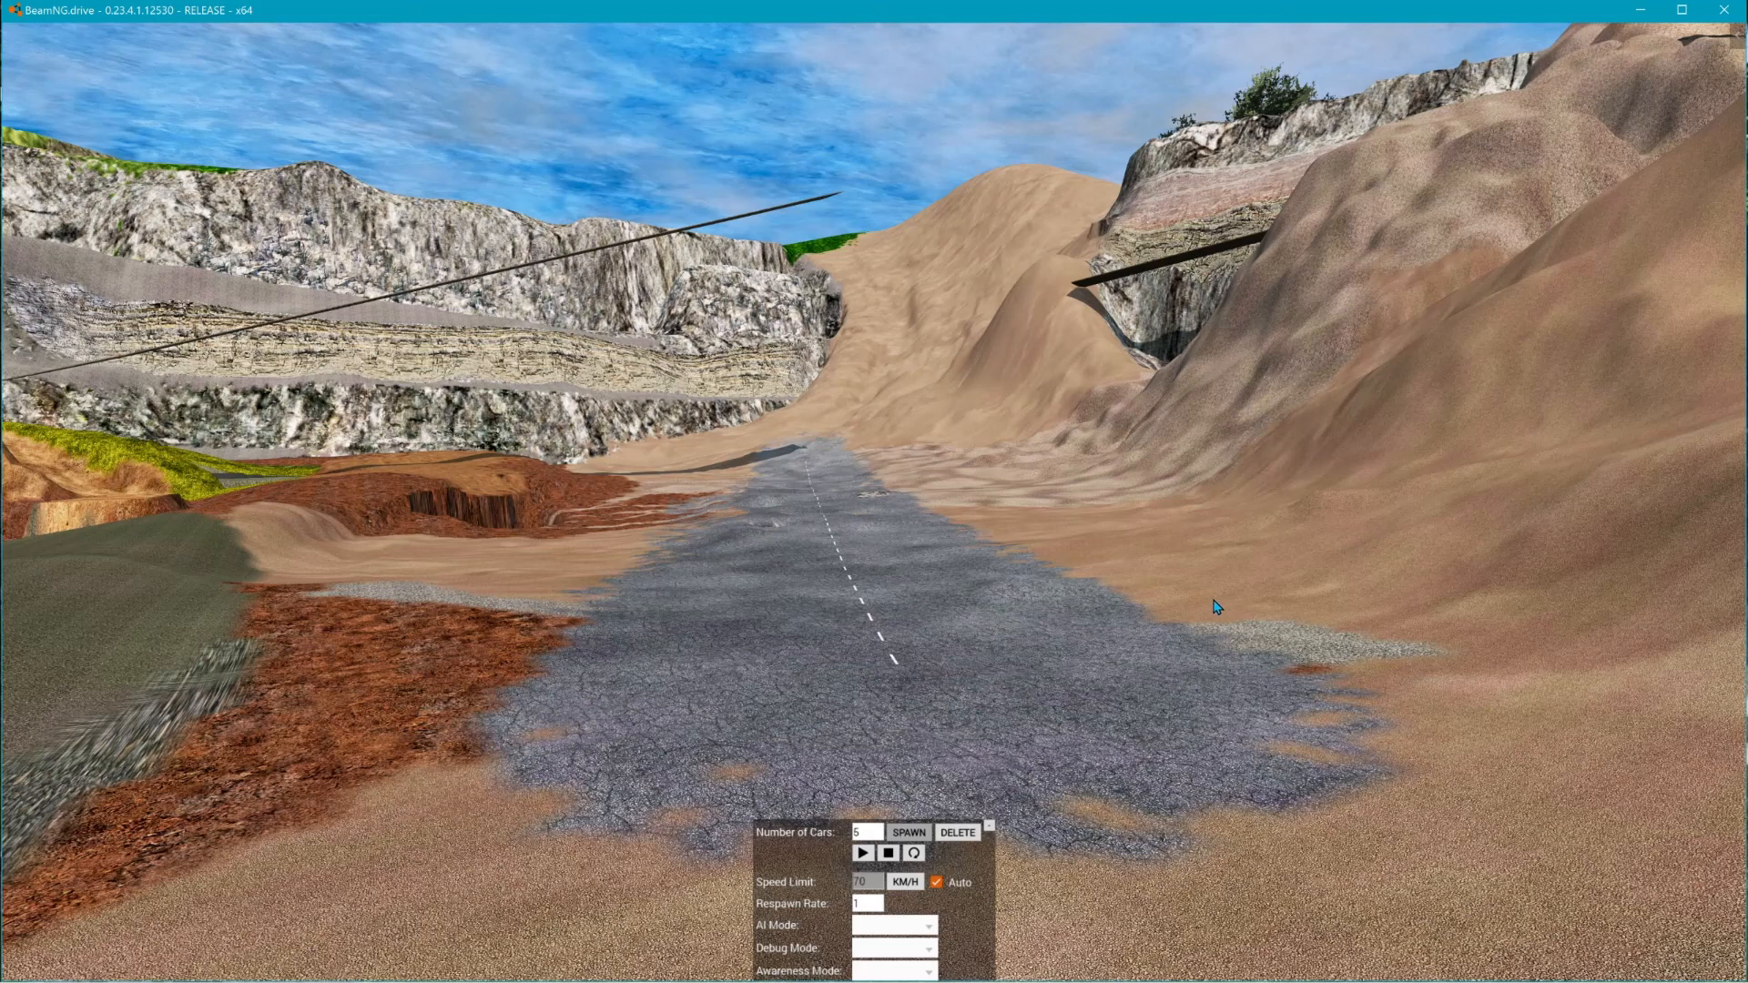
pyautogui.click(864, 854)
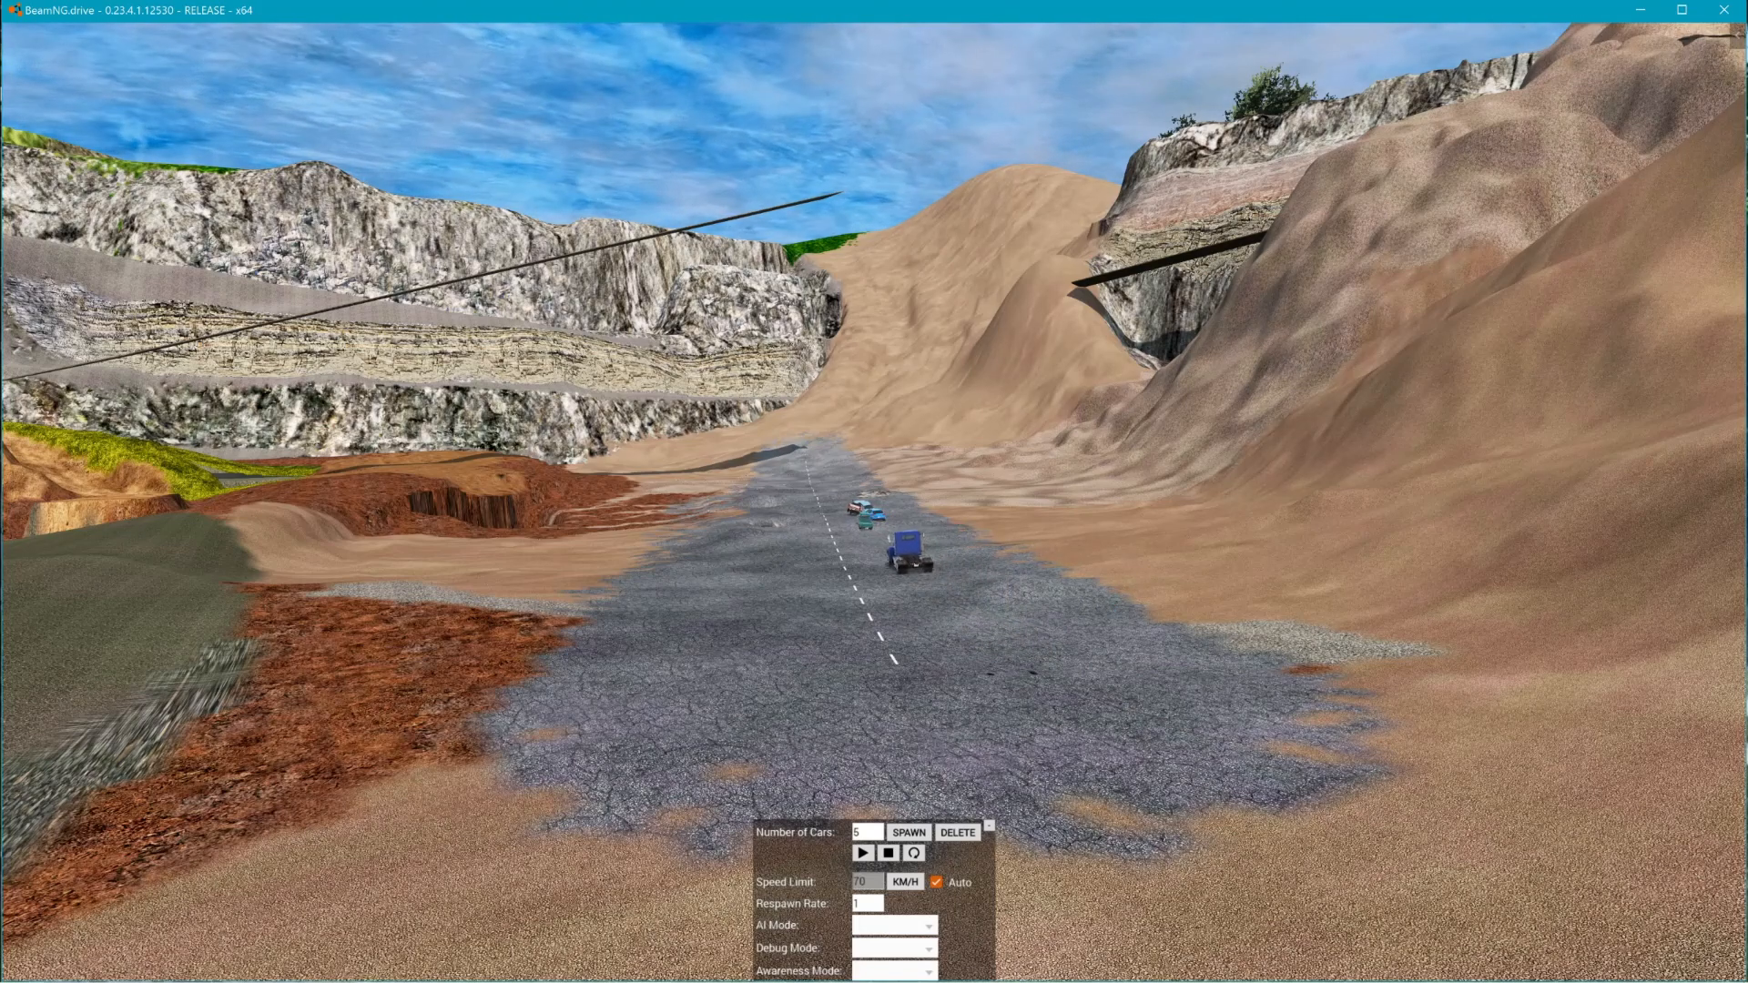
# - Spawn five more traffic cars with the free camera at the opposite end of the asphalt road
pyautogui.moveTo(1035, 601); pyautogui.dragTo(1585, 661, button='right')
pyautogui.press('w')
pyautogui.press('w')
pyautogui.press('s')
pyautogui.press('a')
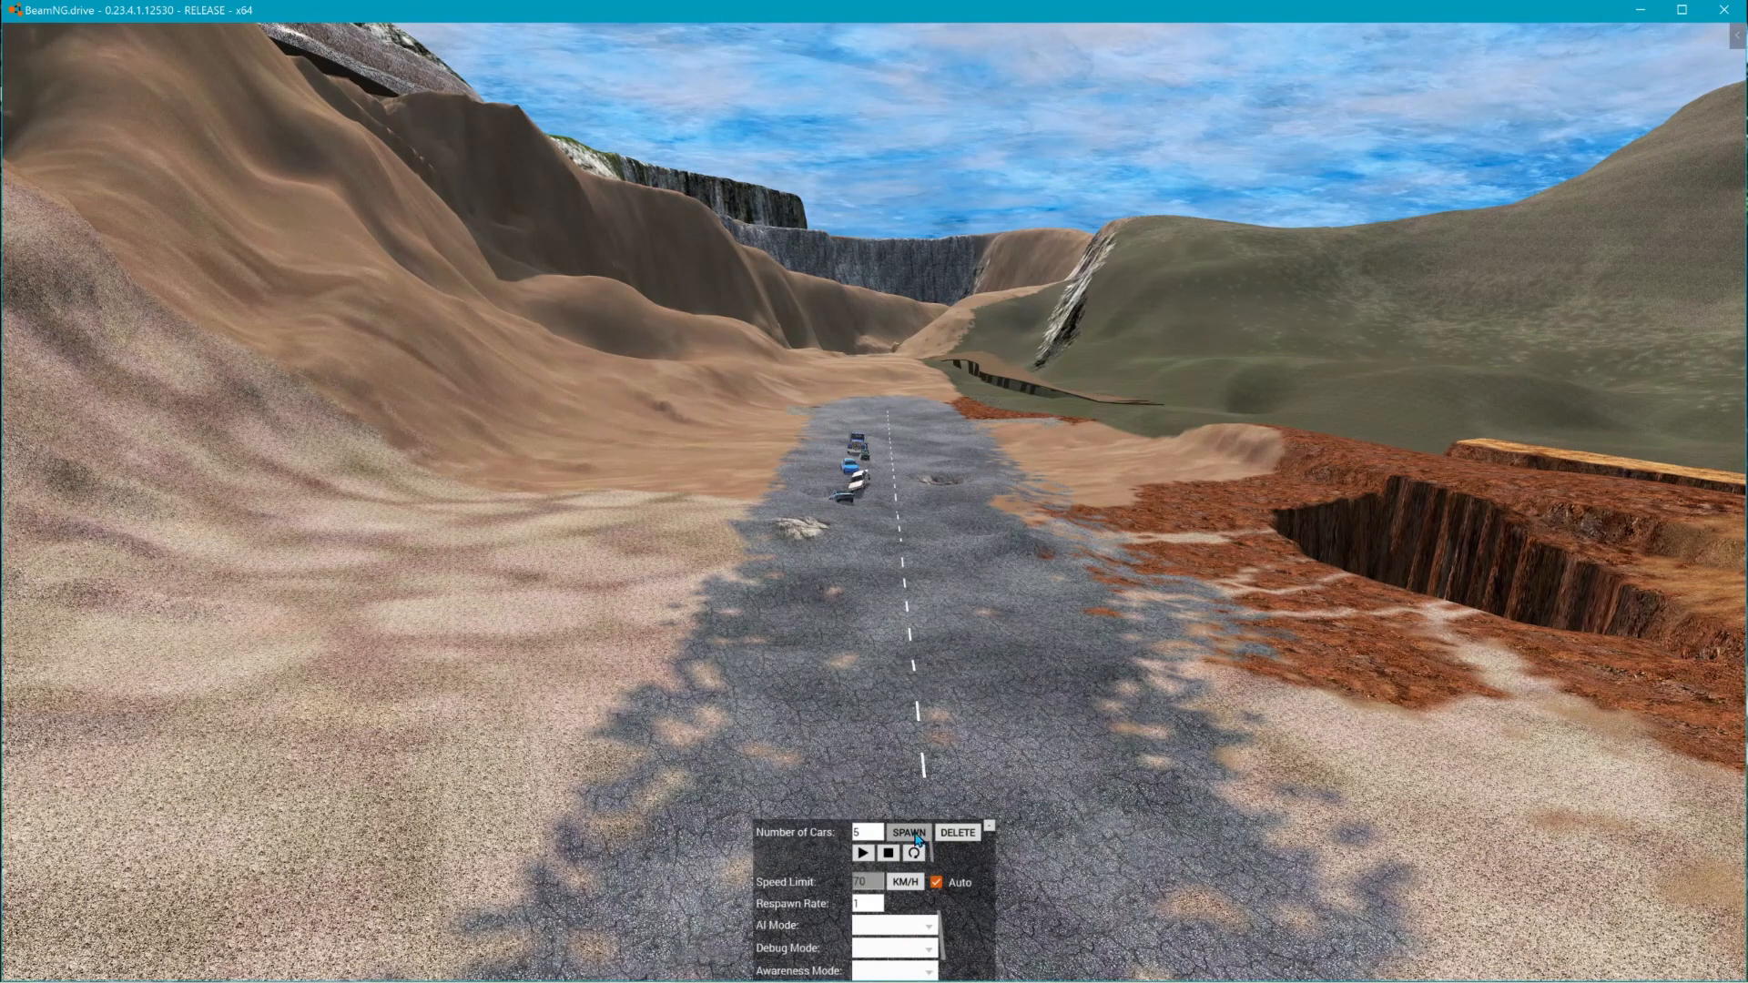
pyautogui.click(911, 832)
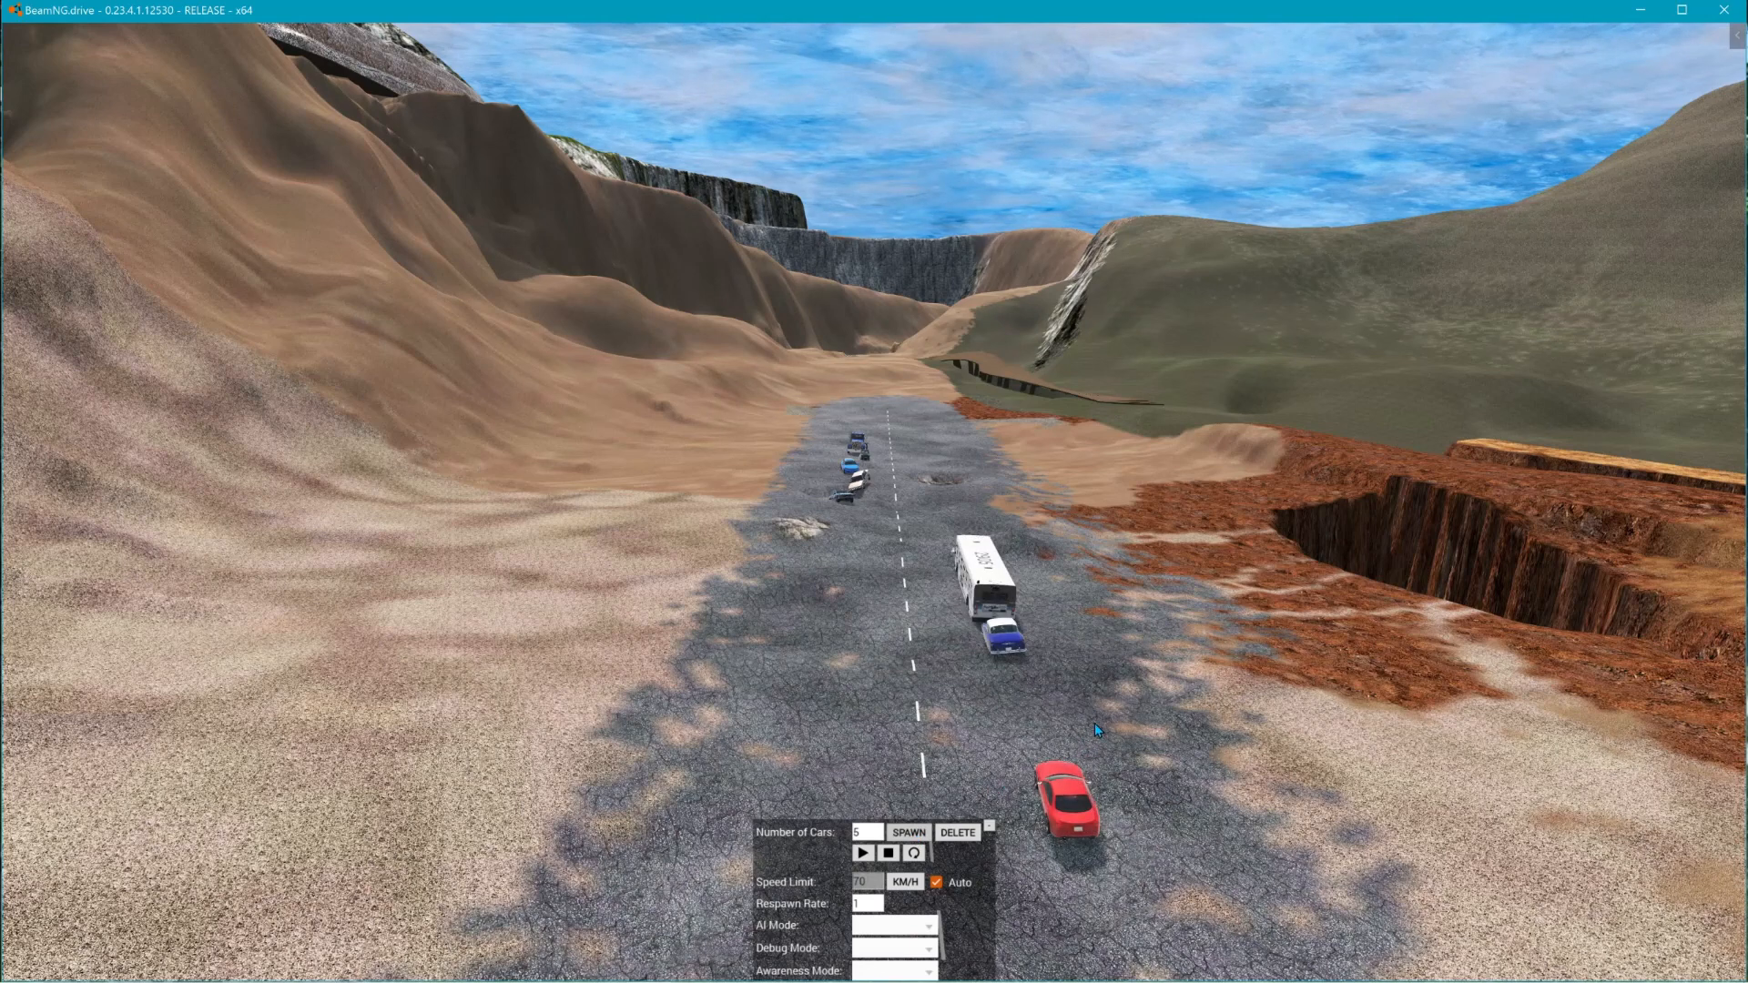
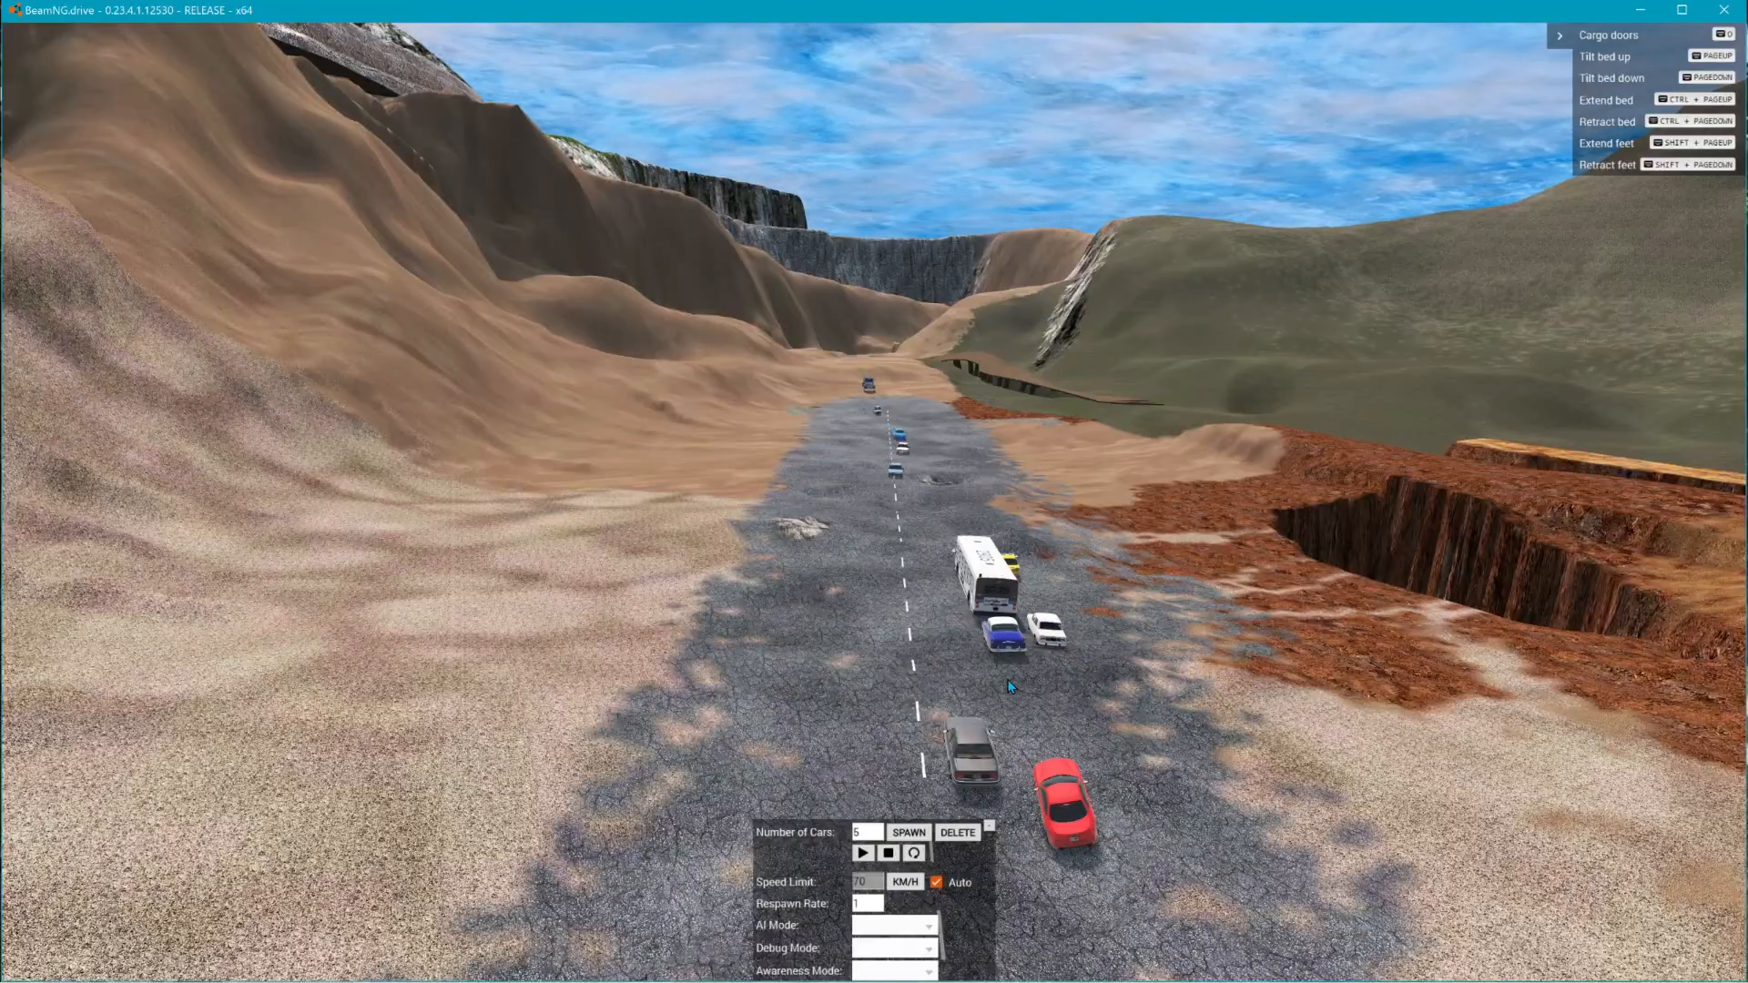
# - Examine the traffic along the asphalt road from both ends, near the potholes and from above
pyautogui.moveTo(1145, 703); pyautogui.dragTo(456, 437, button='right')
pyautogui.moveTo(874, 897); pyautogui.dragTo(882, 790, button='right')
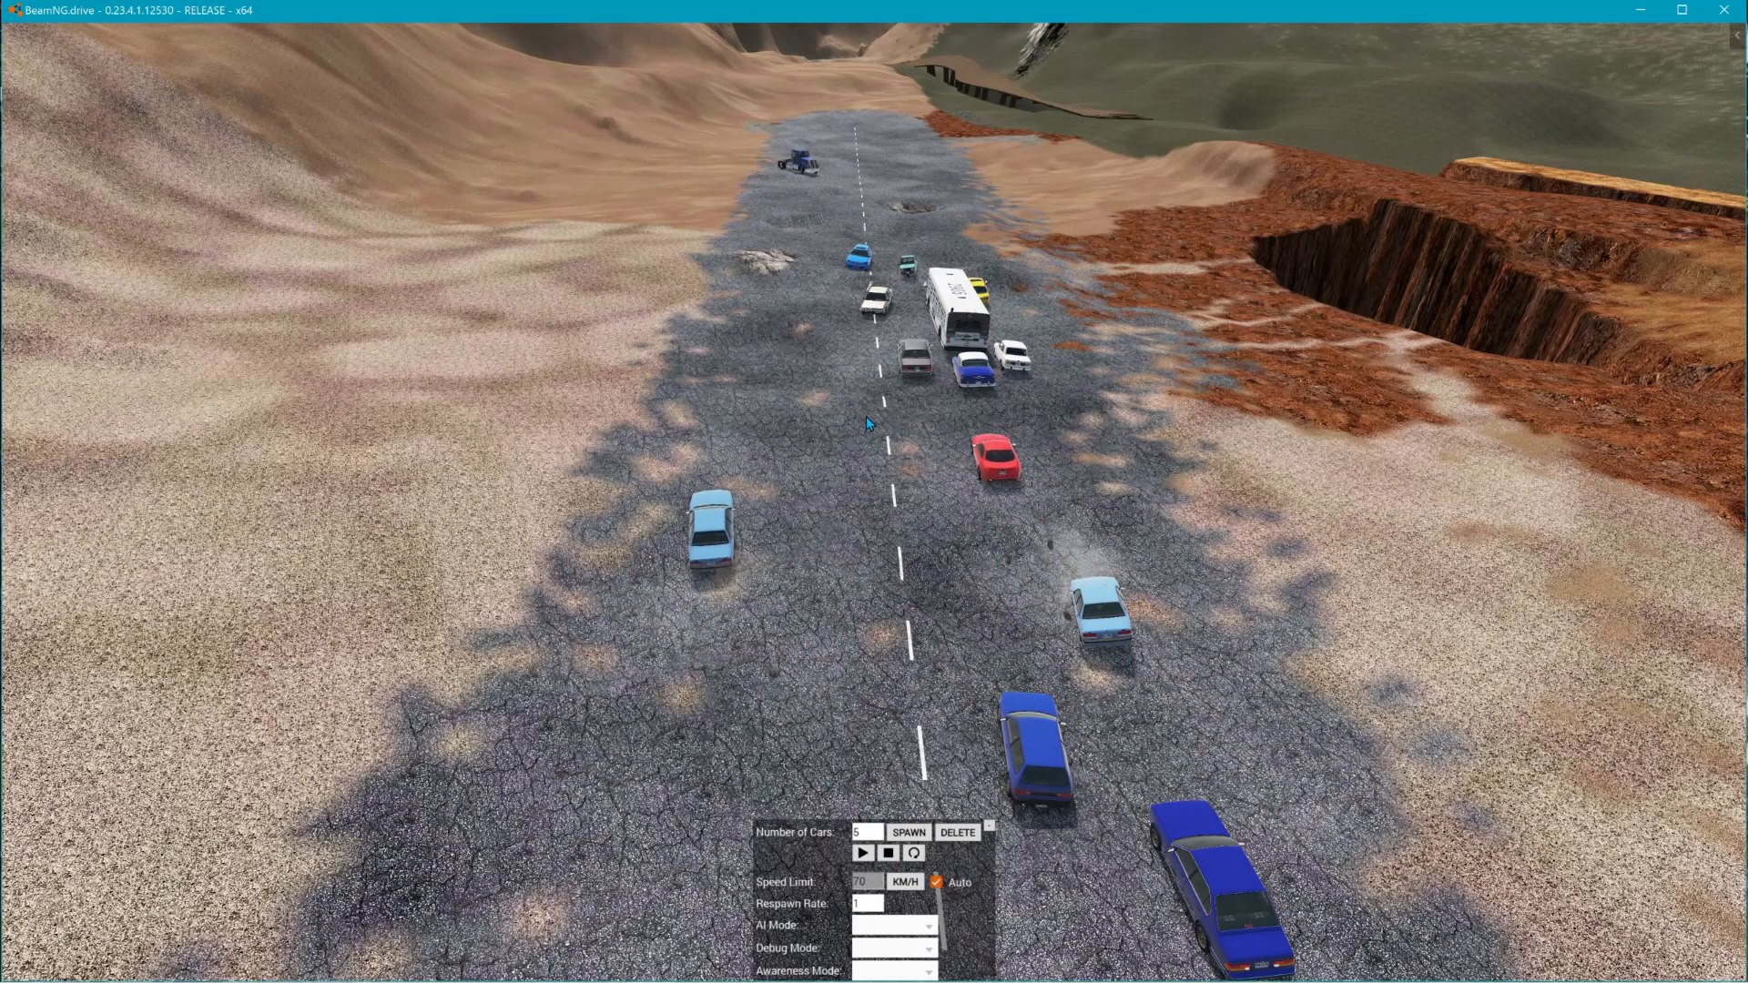
pyautogui.press('a')
pyautogui.moveTo(866, 418); pyautogui.dragTo(1457, 364, button='right')
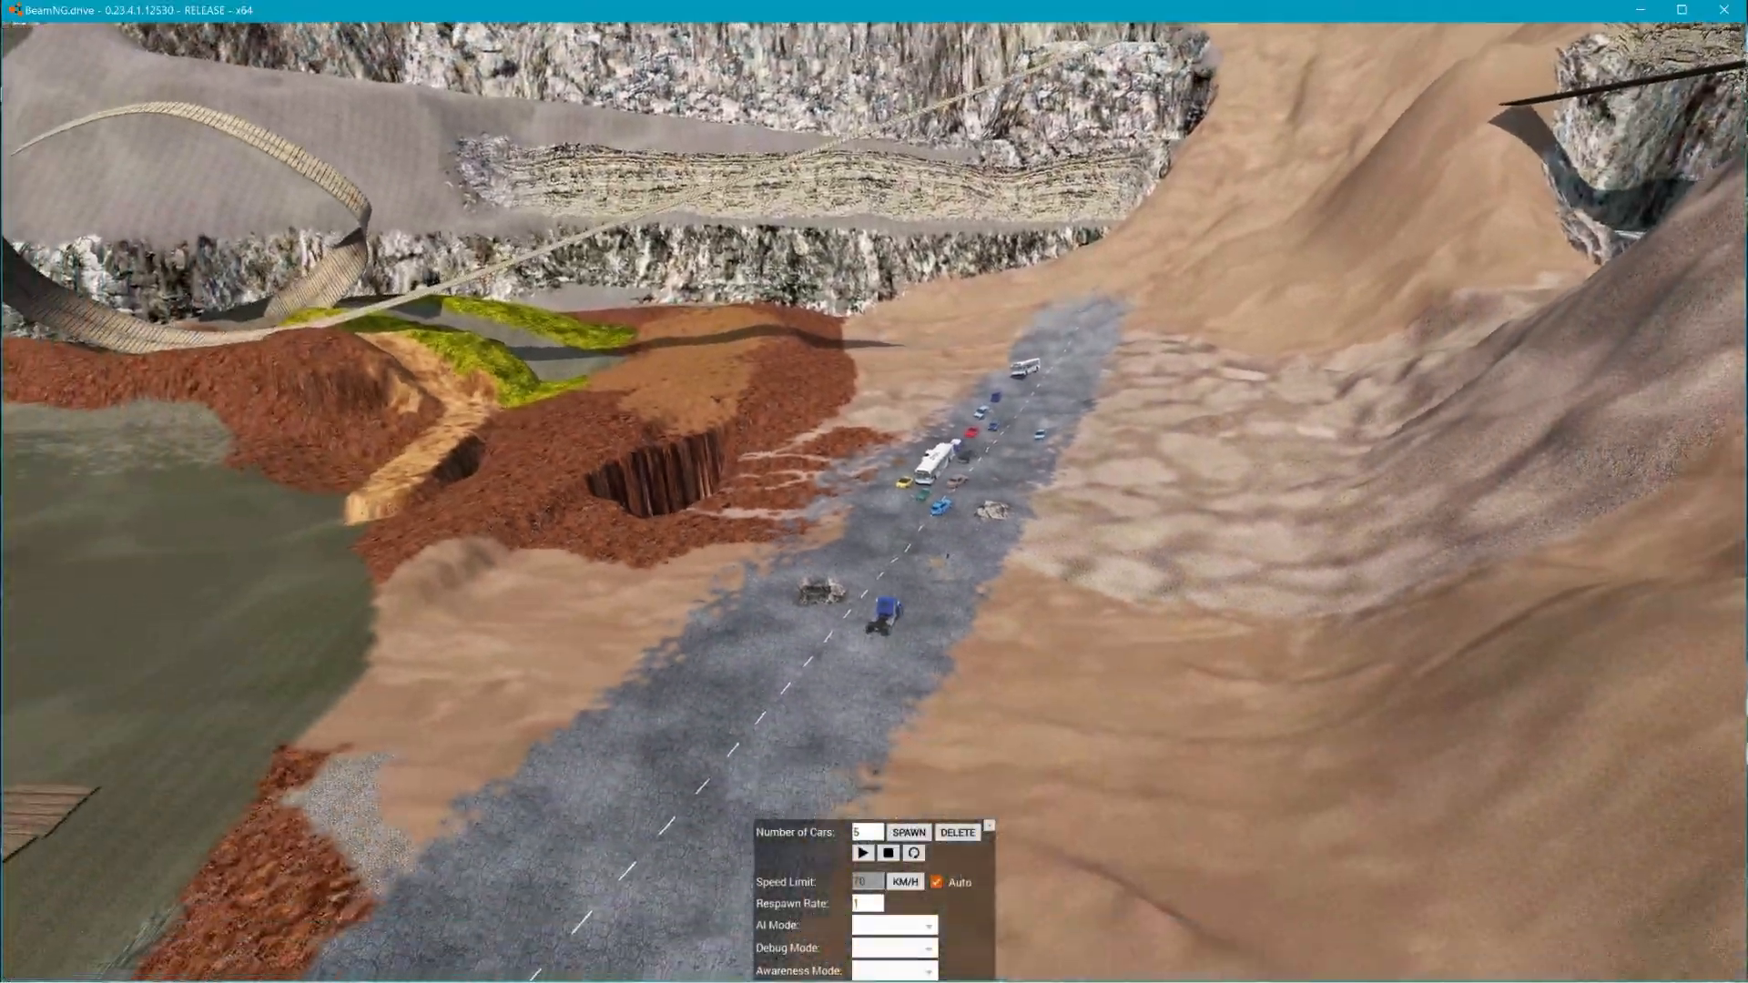
pyautogui.press('w')
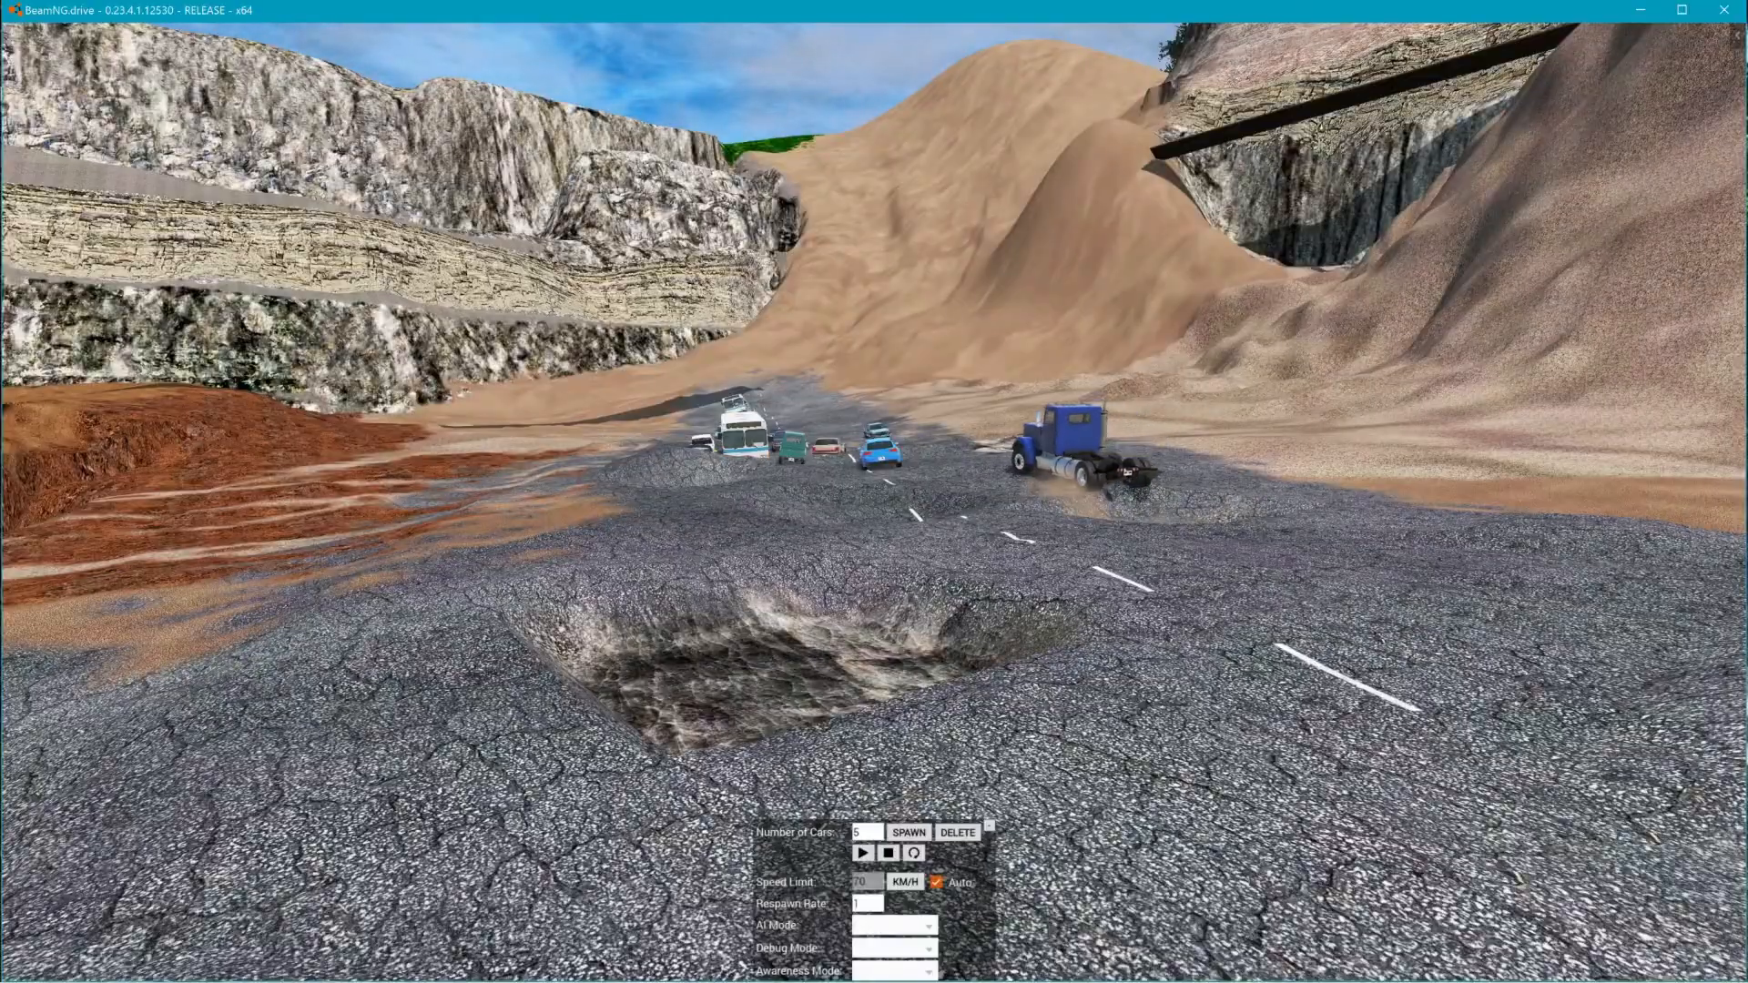
pyautogui.press('w')
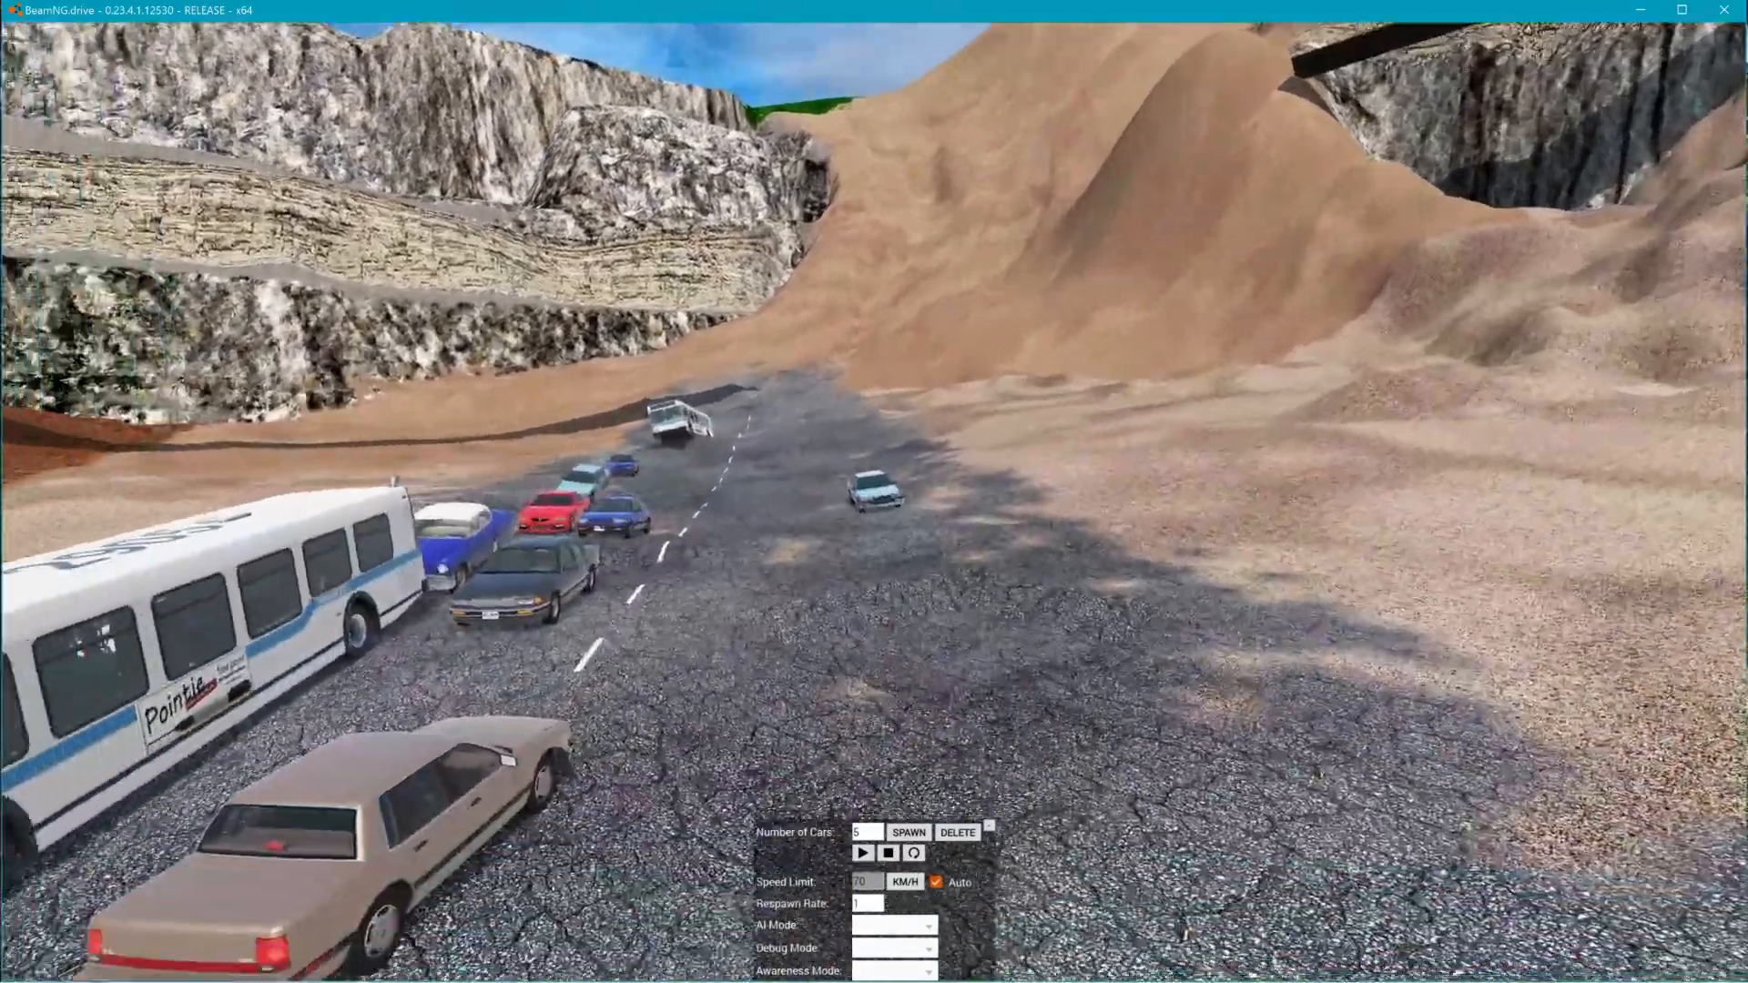
pyautogui.press('s')
pyautogui.press('s')
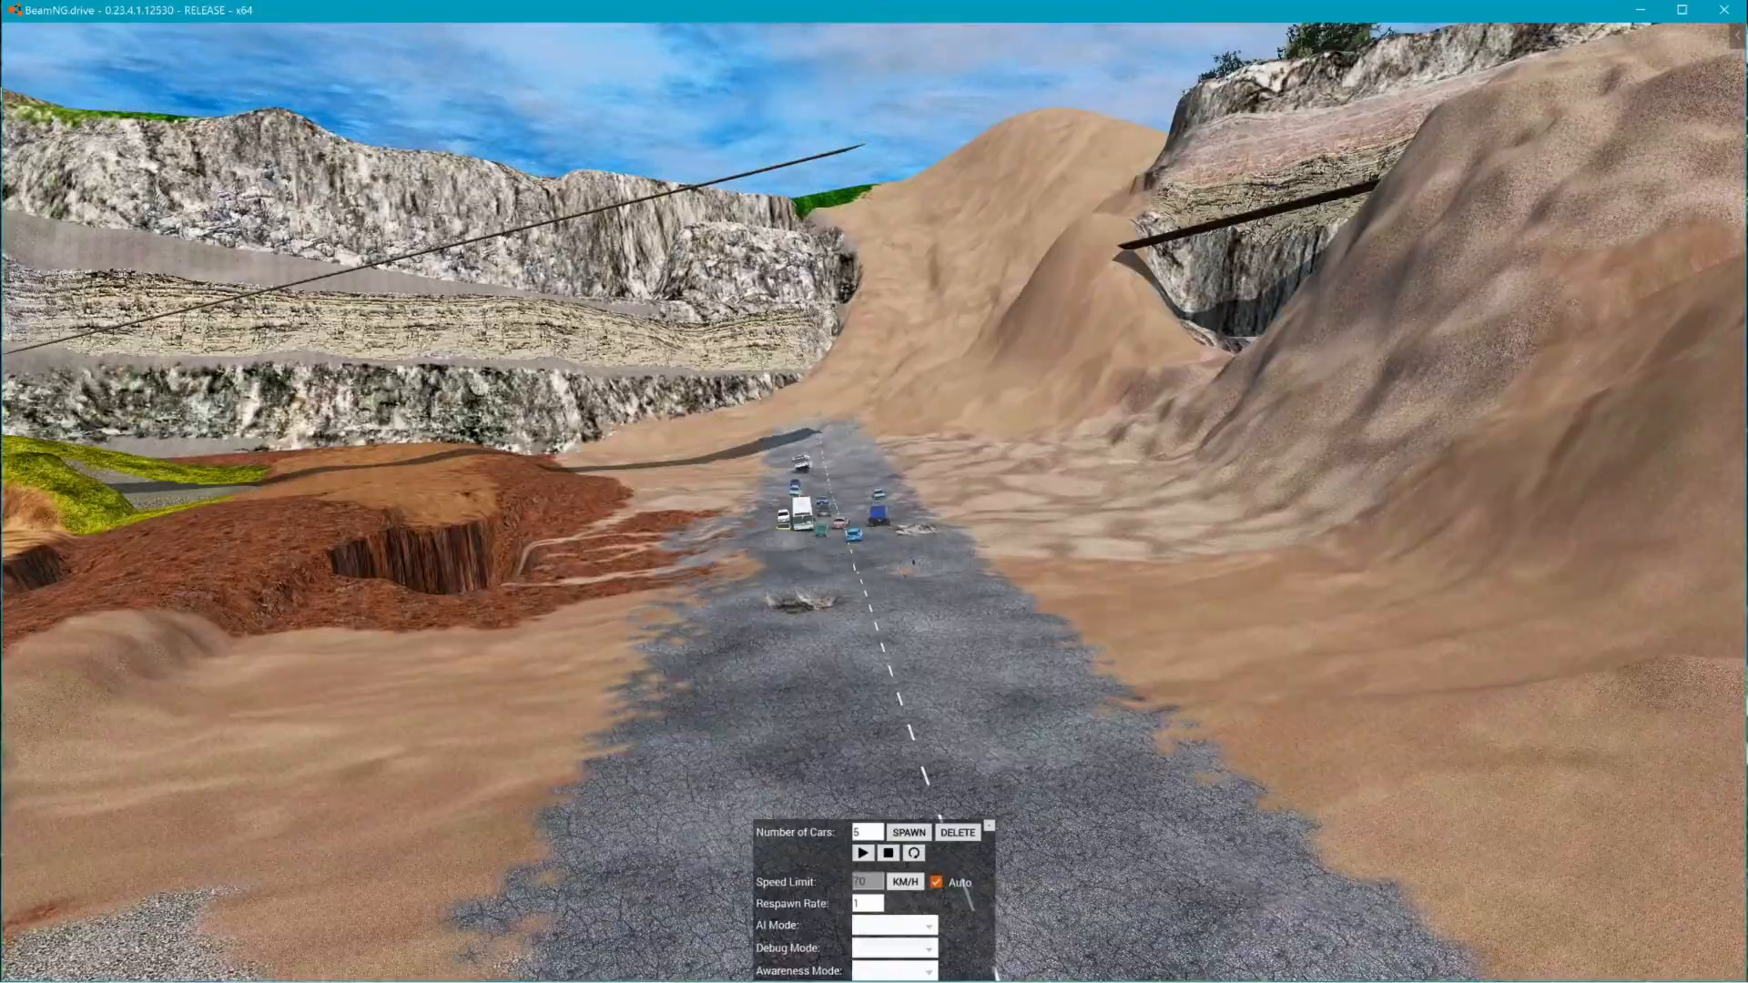
pyautogui.press('w')
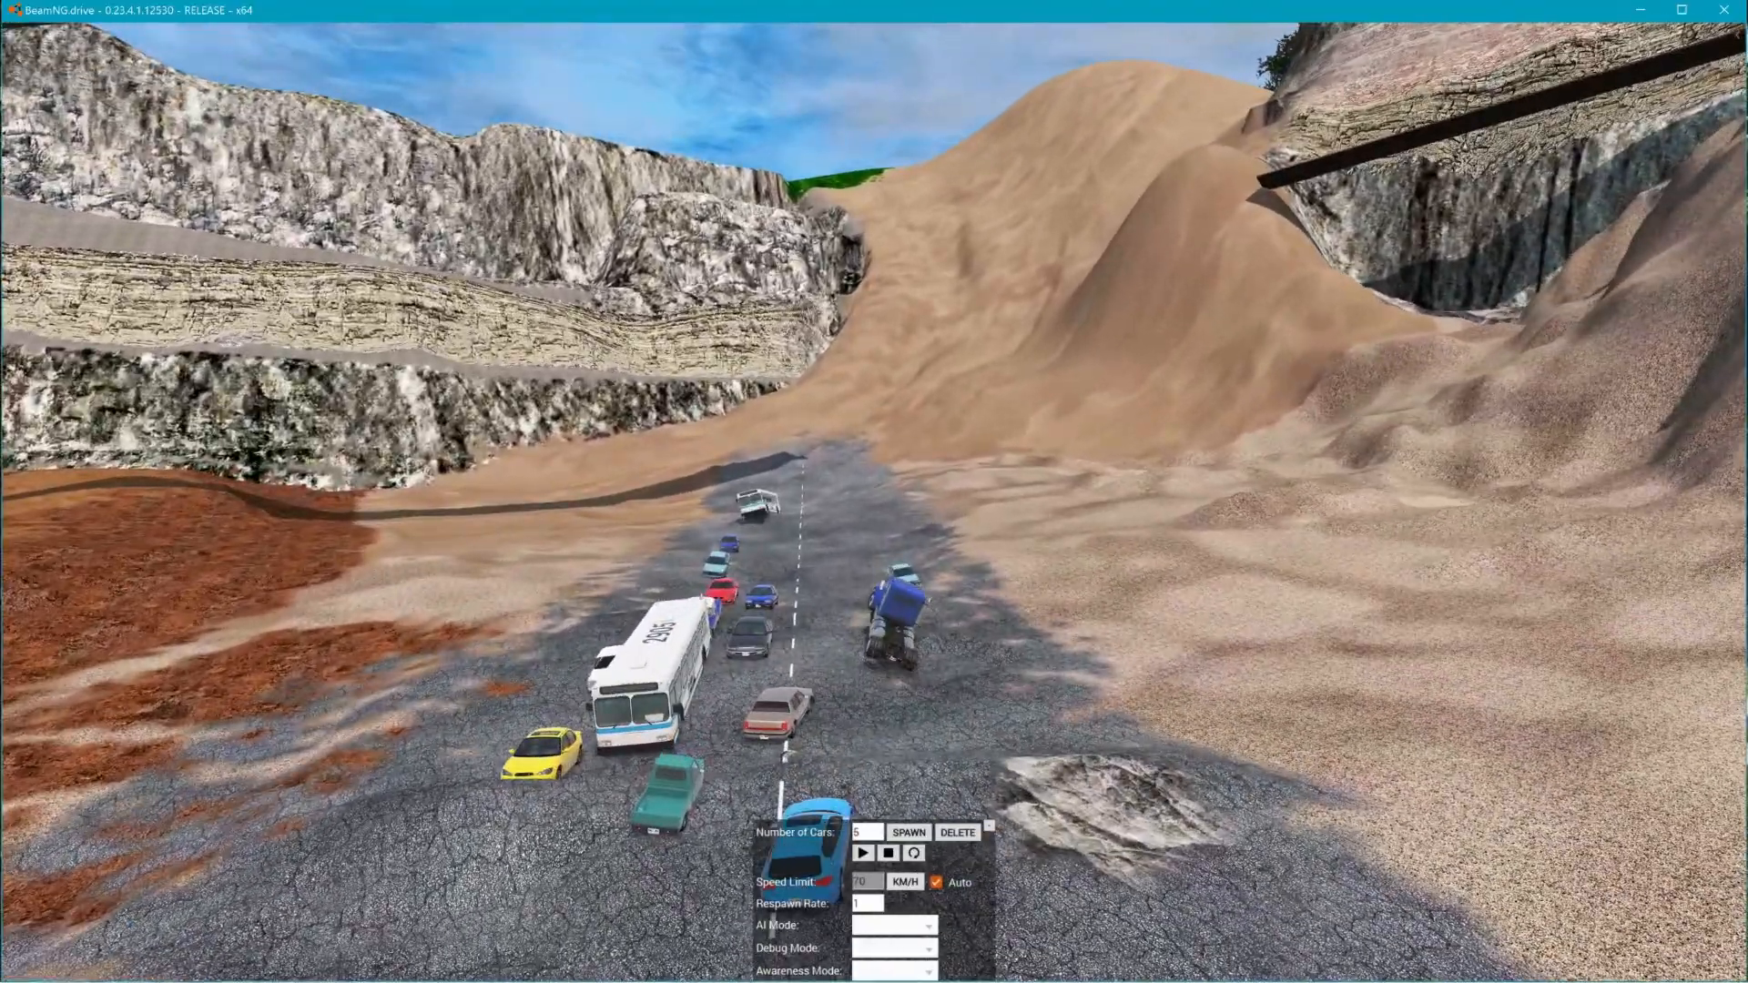
pyautogui.press('w')
pyautogui.press('s')
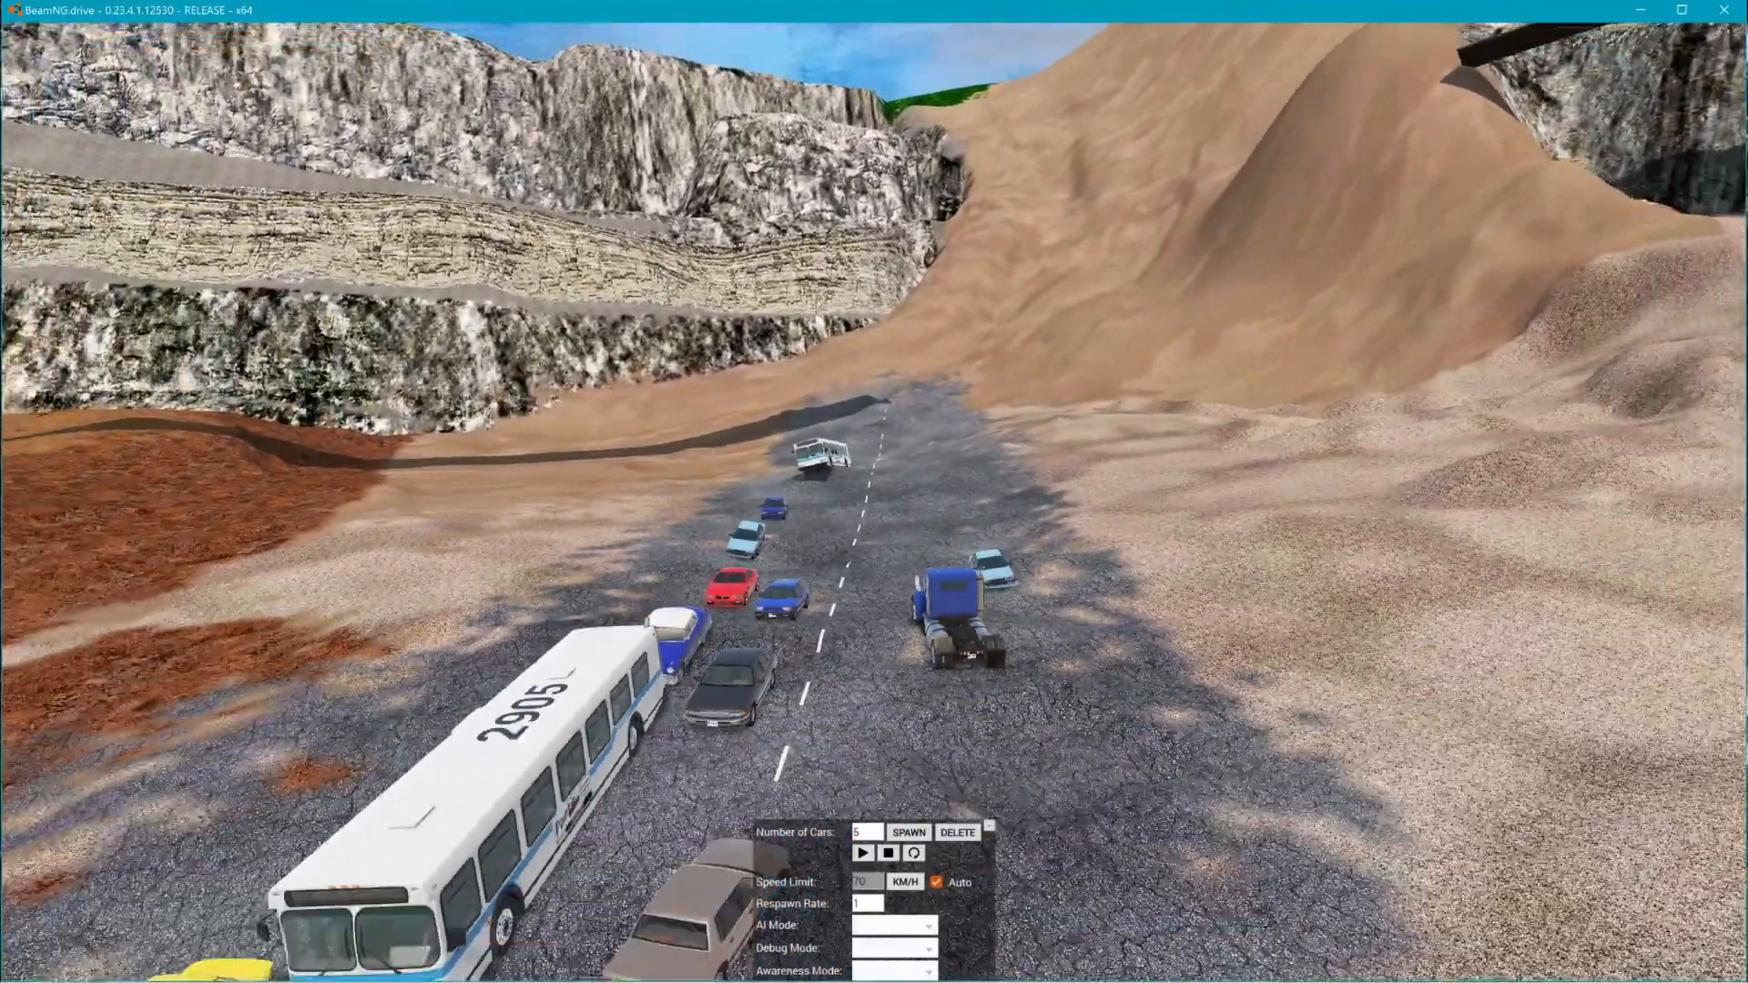
pyautogui.press('s')
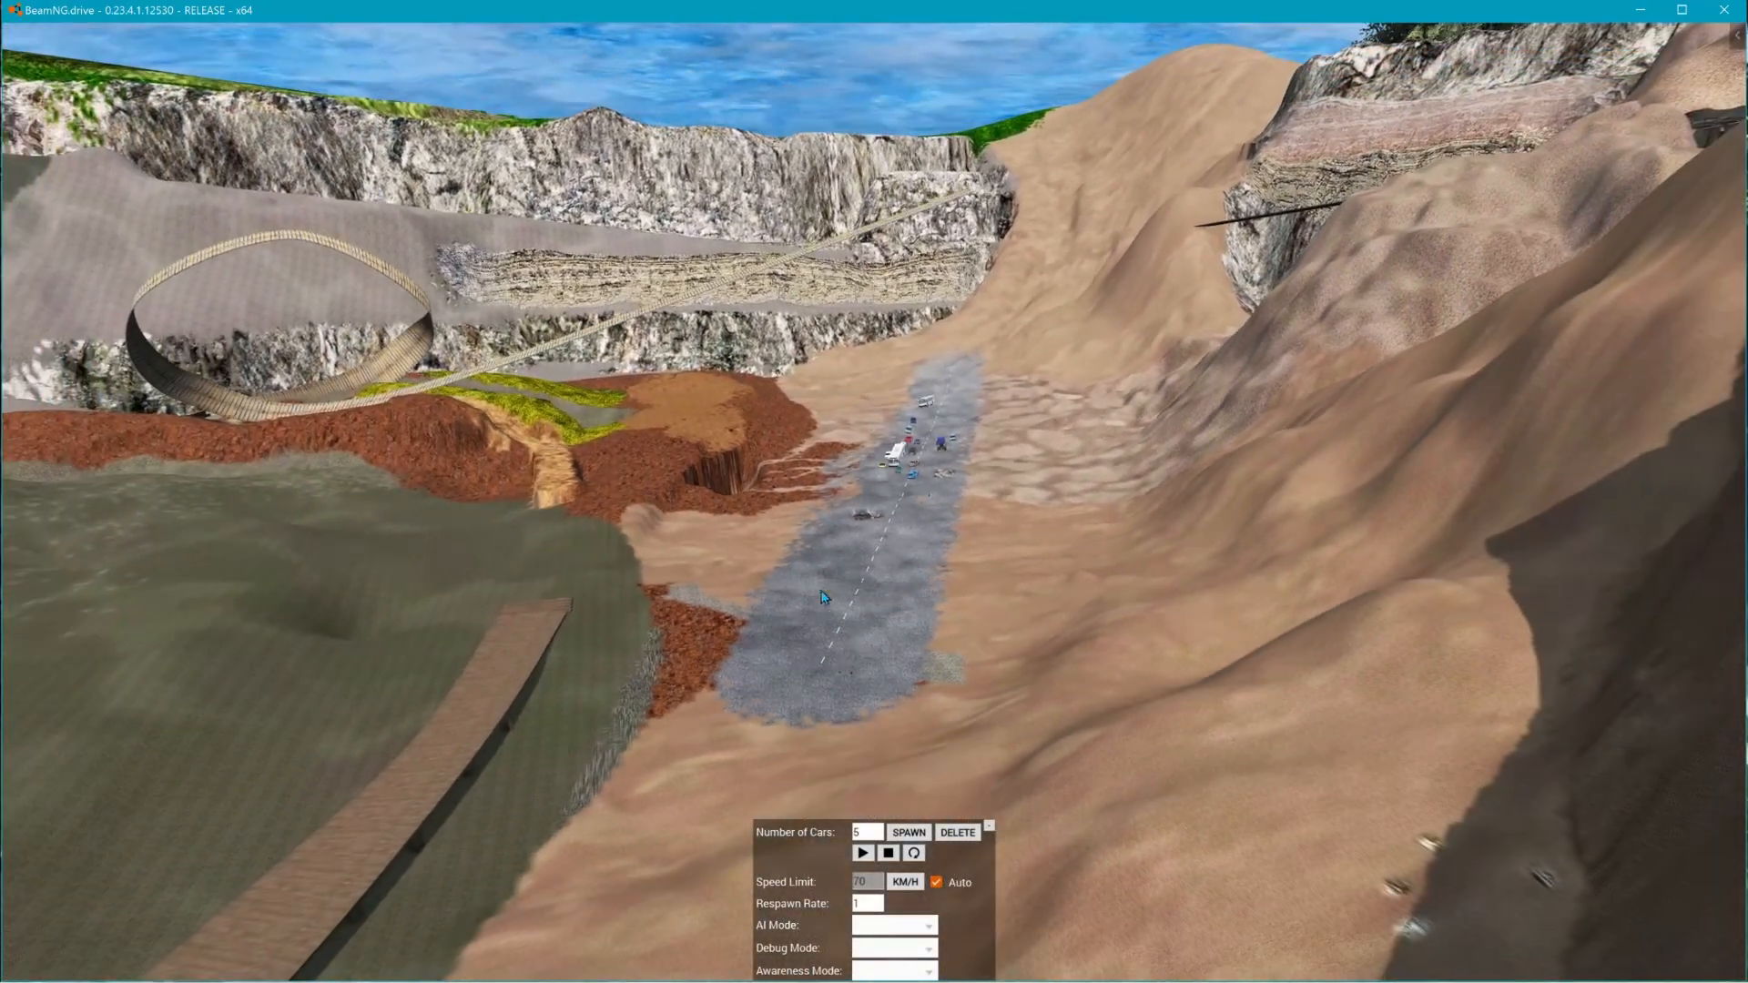
# - Collapse the traffic controls and open the Decal Road Editor in the world editor
pyautogui.click(990, 828)
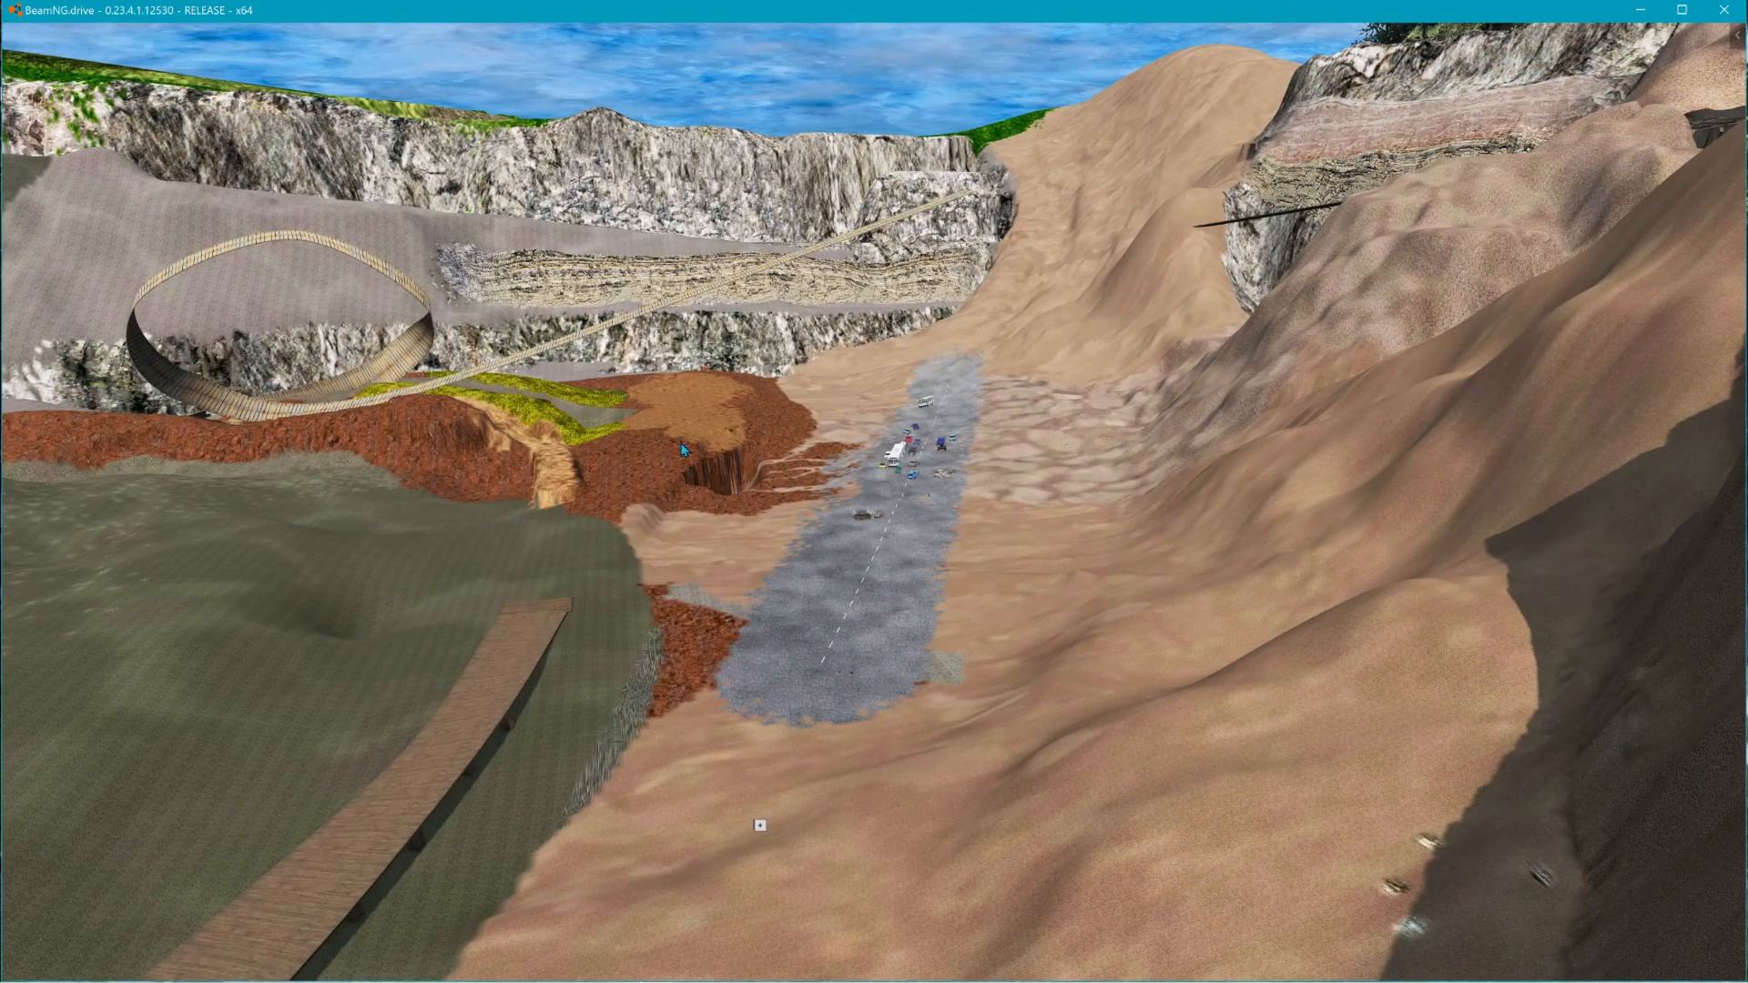
pyautogui.press('F11')
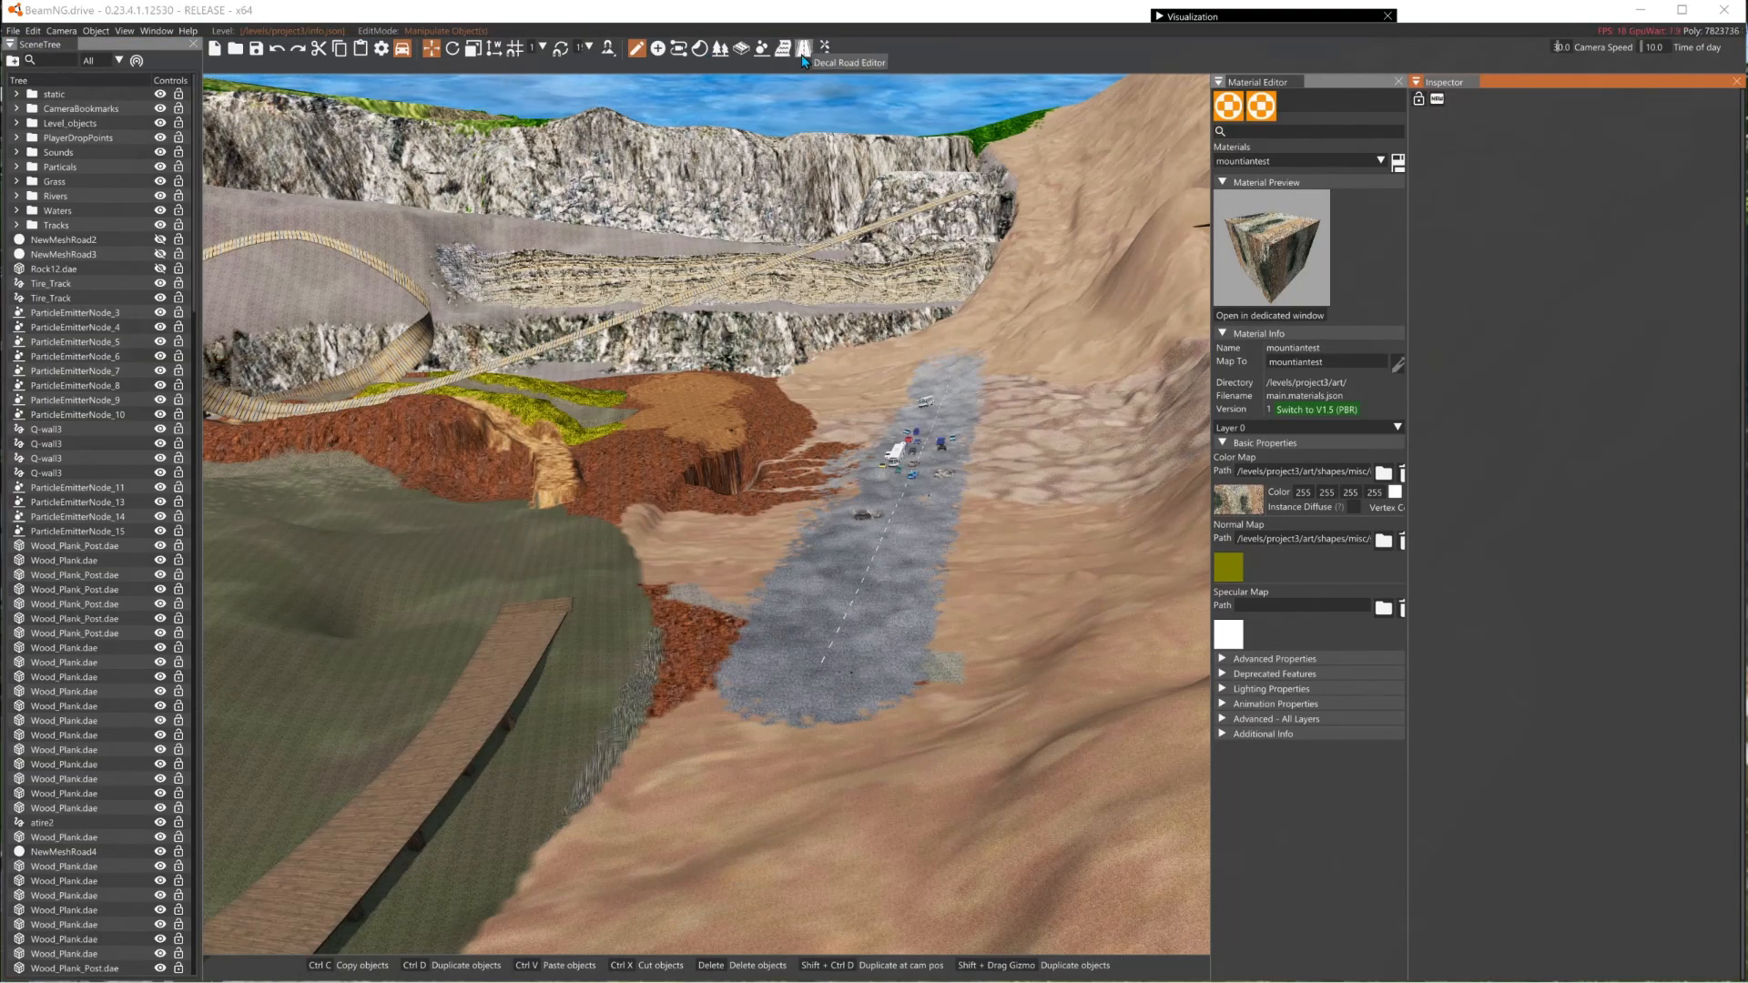
pyautogui.click(804, 47)
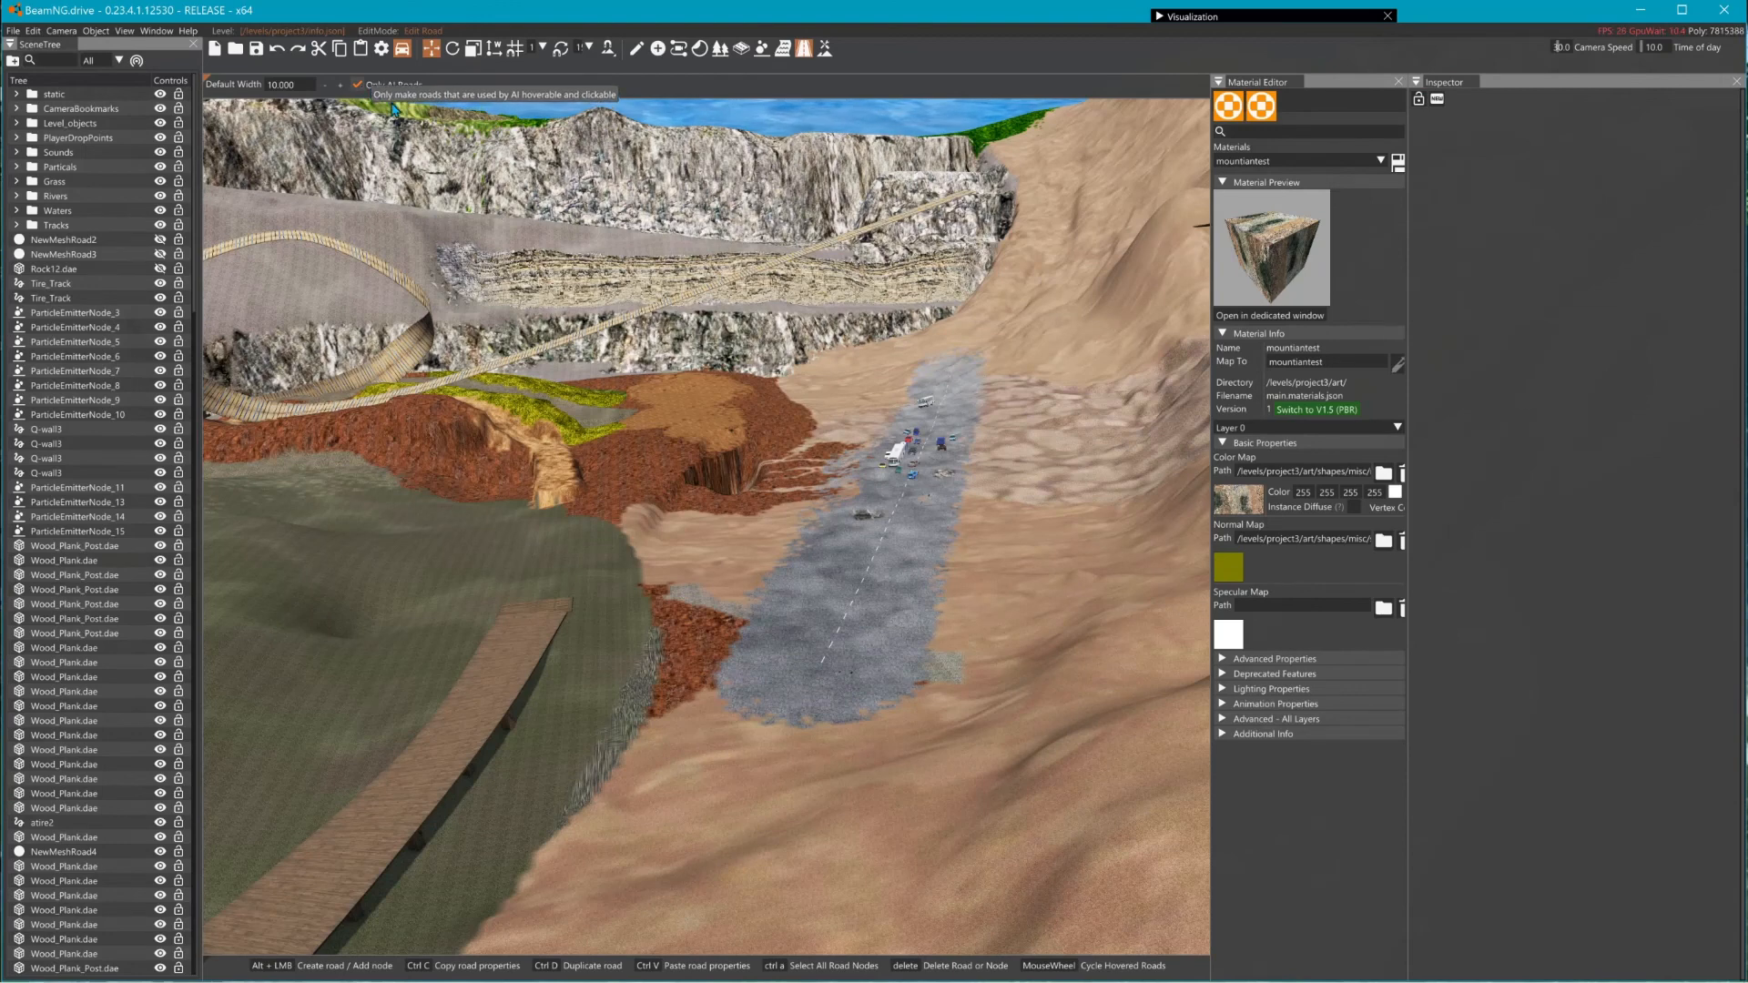
# - Draw a looping, self-crossing decal road with 12 nodes, starting on the plank bridge and winding over the green hillside and red dirt
pyautogui.moveTo(902, 589); pyautogui.dragTo(546, 715, button='right')
pyautogui.moveTo(689, 621); pyautogui.dragTo(679, 623, button='right')
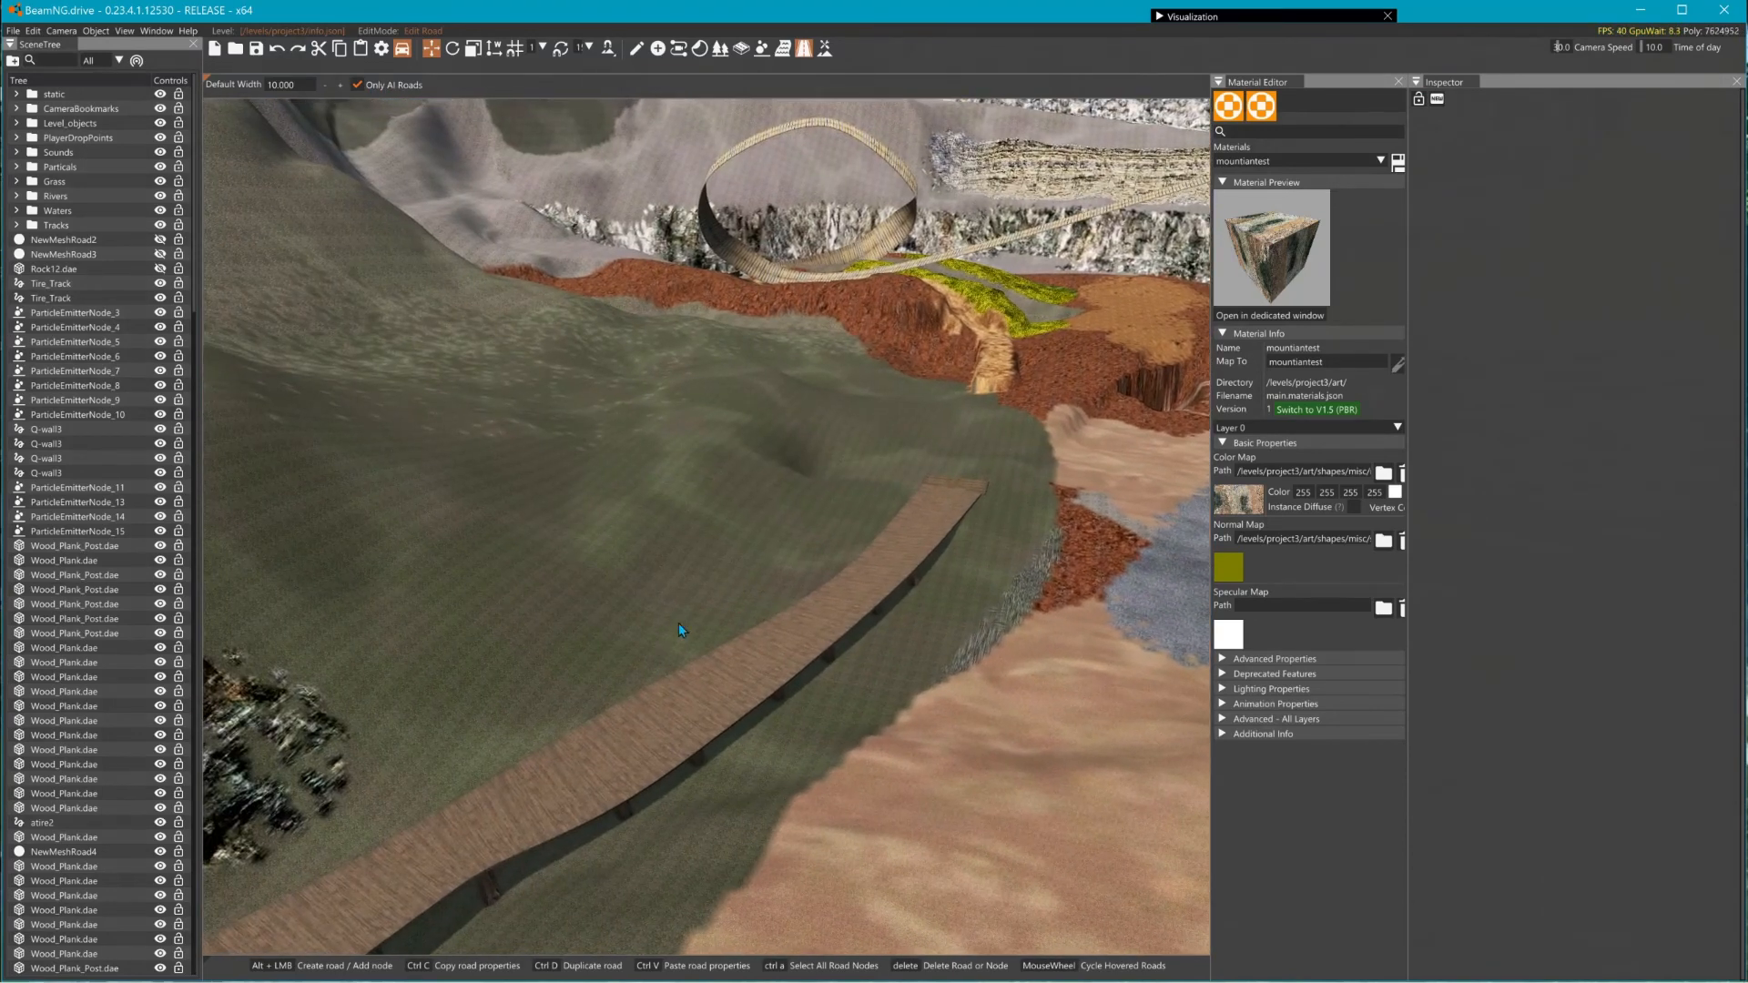
pyautogui.keyDown('alt'); pyautogui.click(564, 789); pyautogui.keyUp('alt')
pyautogui.keyDown('alt'); pyautogui.click(793, 553); pyautogui.keyUp('alt')
pyautogui.keyDown('alt'); pyautogui.click(806, 335); pyautogui.keyUp('alt')
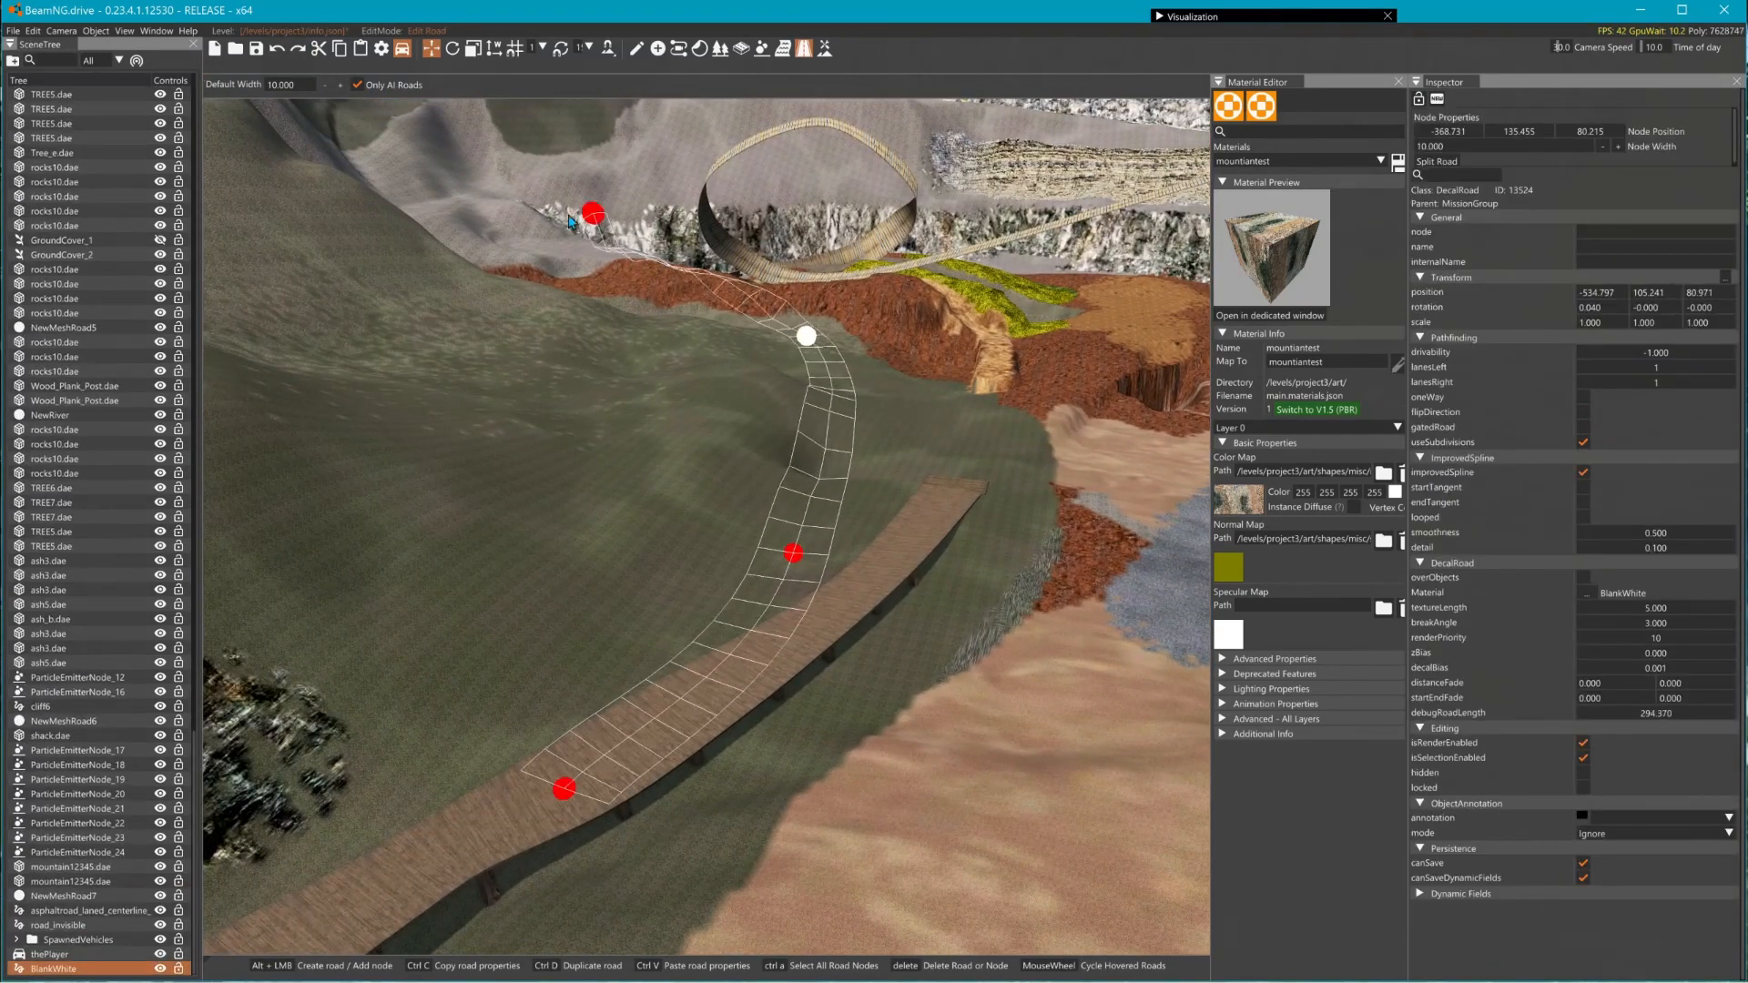
pyautogui.keyDown('alt'); pyautogui.click(578, 212); pyautogui.keyUp('alt')
pyautogui.keyDown('alt'); pyautogui.click(398, 256); pyautogui.keyUp('alt')
pyautogui.keyDown('alt'); pyautogui.click(405, 523); pyautogui.keyUp('alt')
pyautogui.keyDown('alt'); pyautogui.click(778, 560); pyautogui.keyUp('alt')
pyautogui.keyDown('alt'); pyautogui.click(981, 291); pyautogui.keyUp('alt')
pyautogui.keyDown('alt'); pyautogui.click(538, 155); pyautogui.keyUp('alt')
pyautogui.keyDown('alt'); pyautogui.click(375, 288); pyautogui.keyUp('alt')
pyautogui.keyDown('alt'); pyautogui.click(696, 393); pyautogui.keyUp('alt')
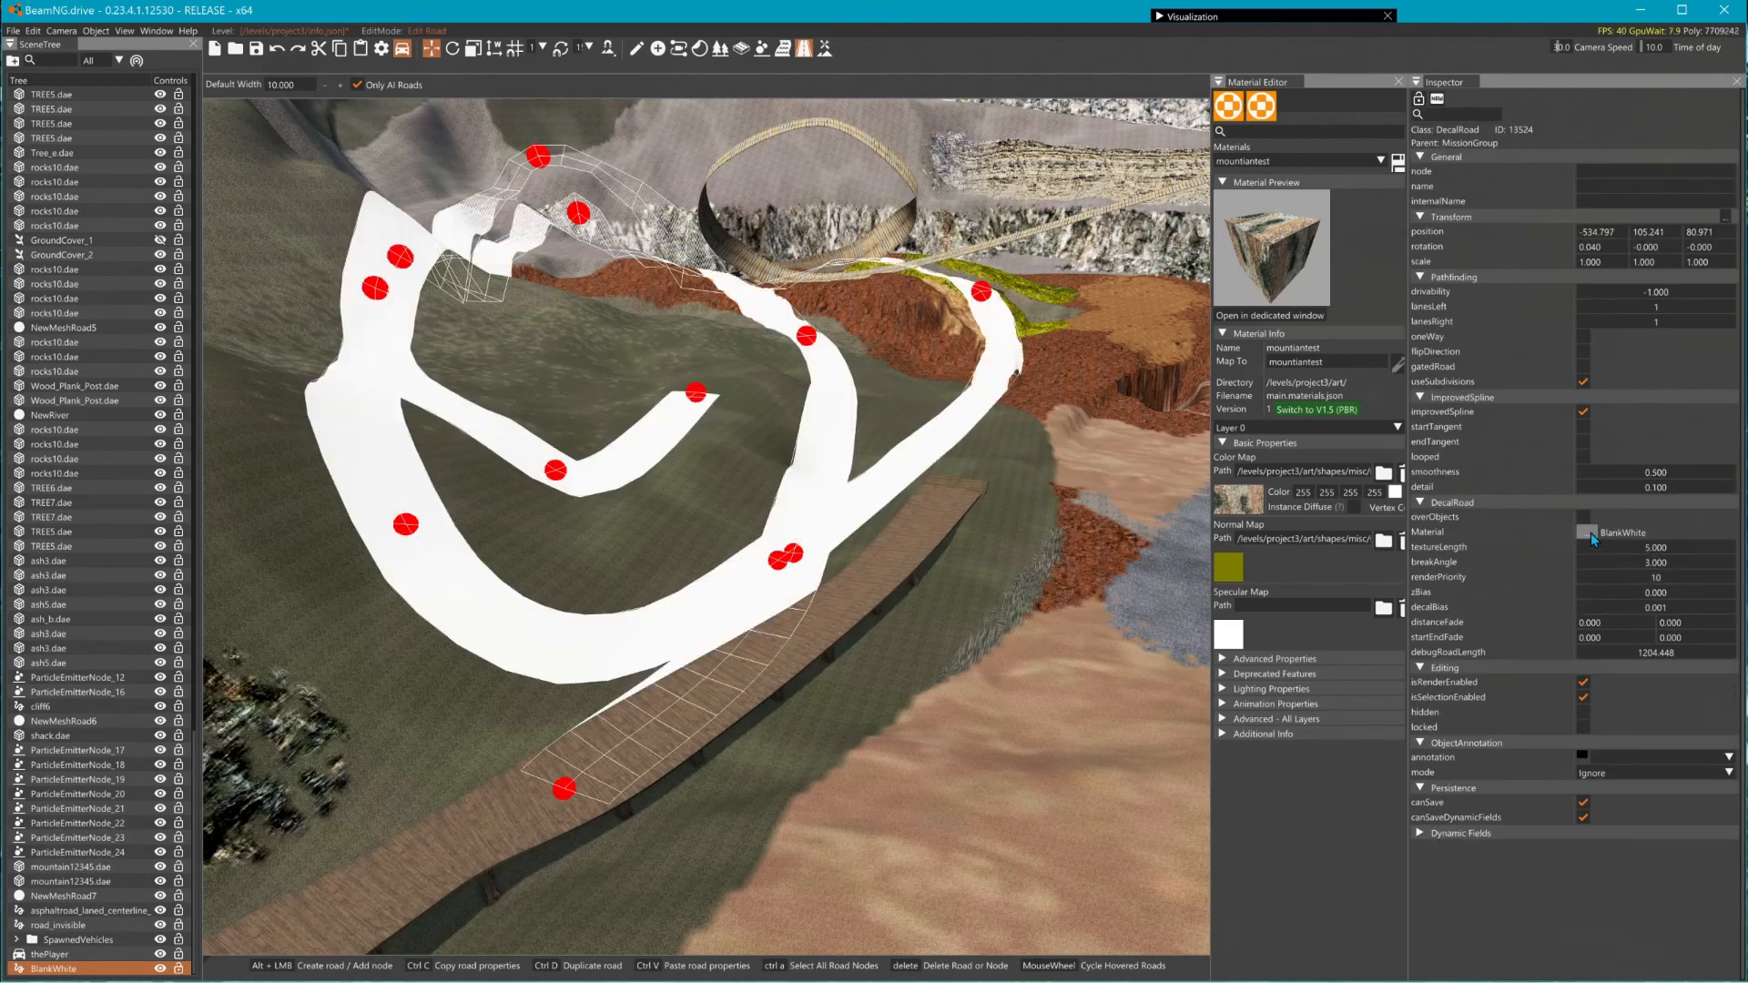
# - Set the new decal road's drivability to 1
pyautogui.click(1653, 295)
pyautogui.doubleClick(1654, 295)
pyautogui.write('1')
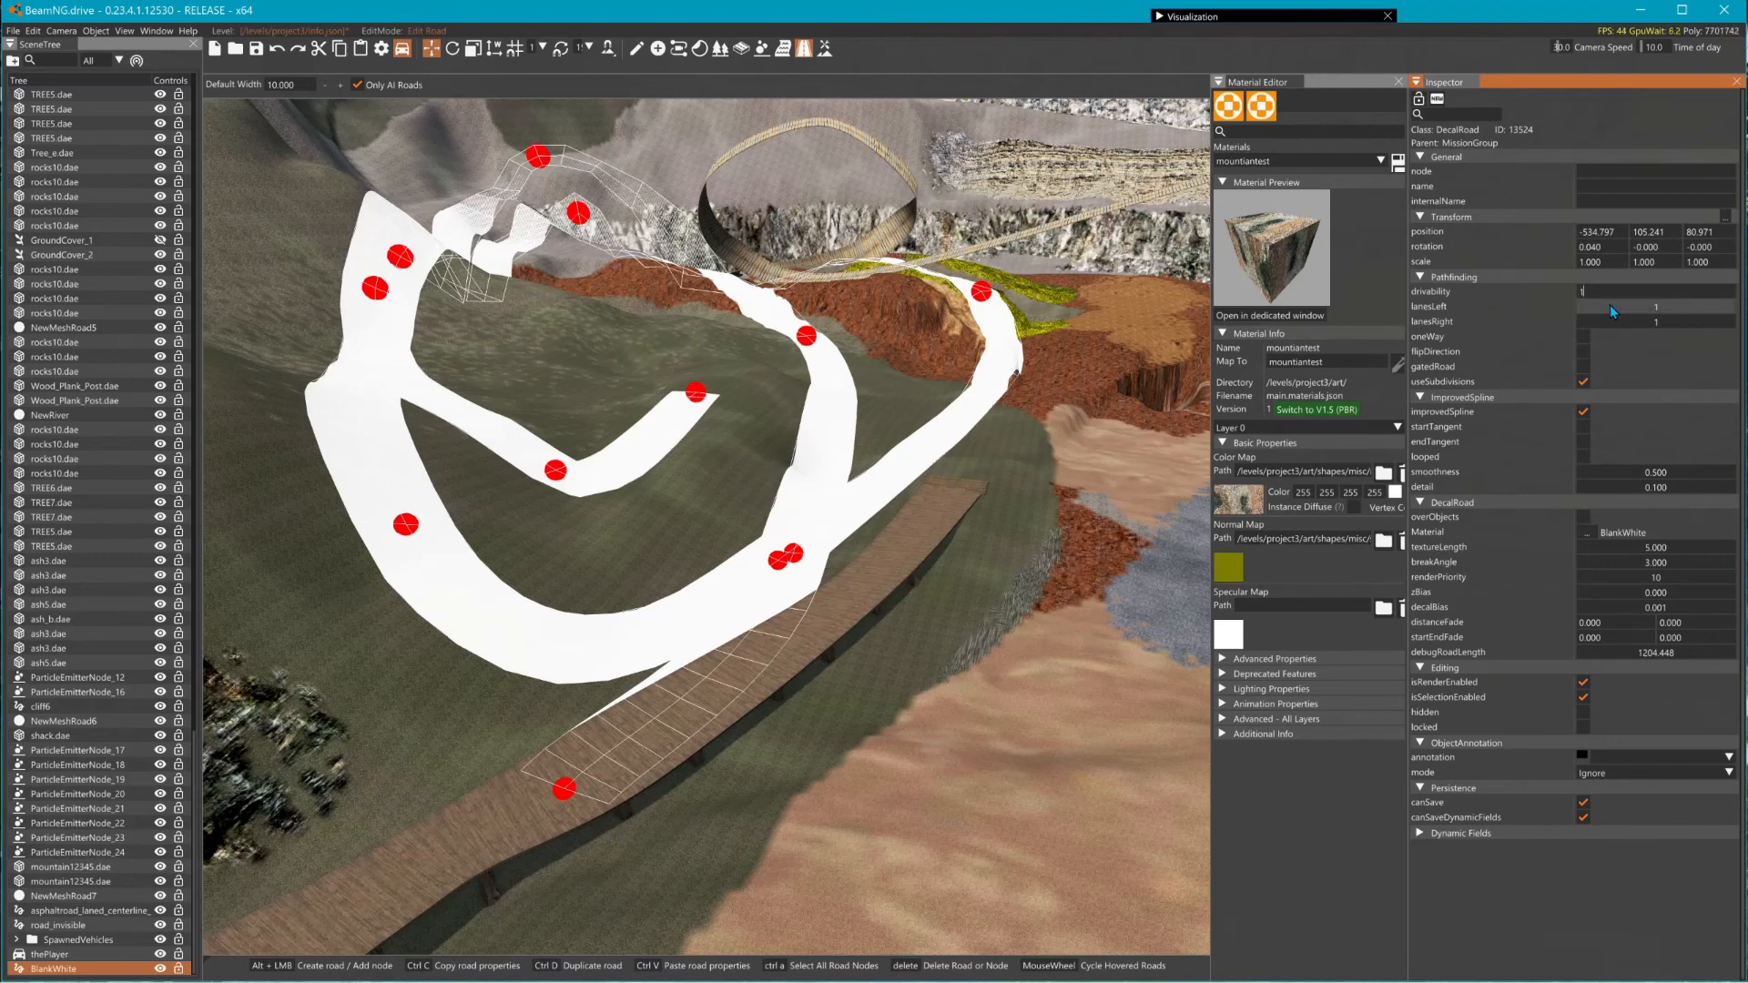
pyautogui.press('Return')
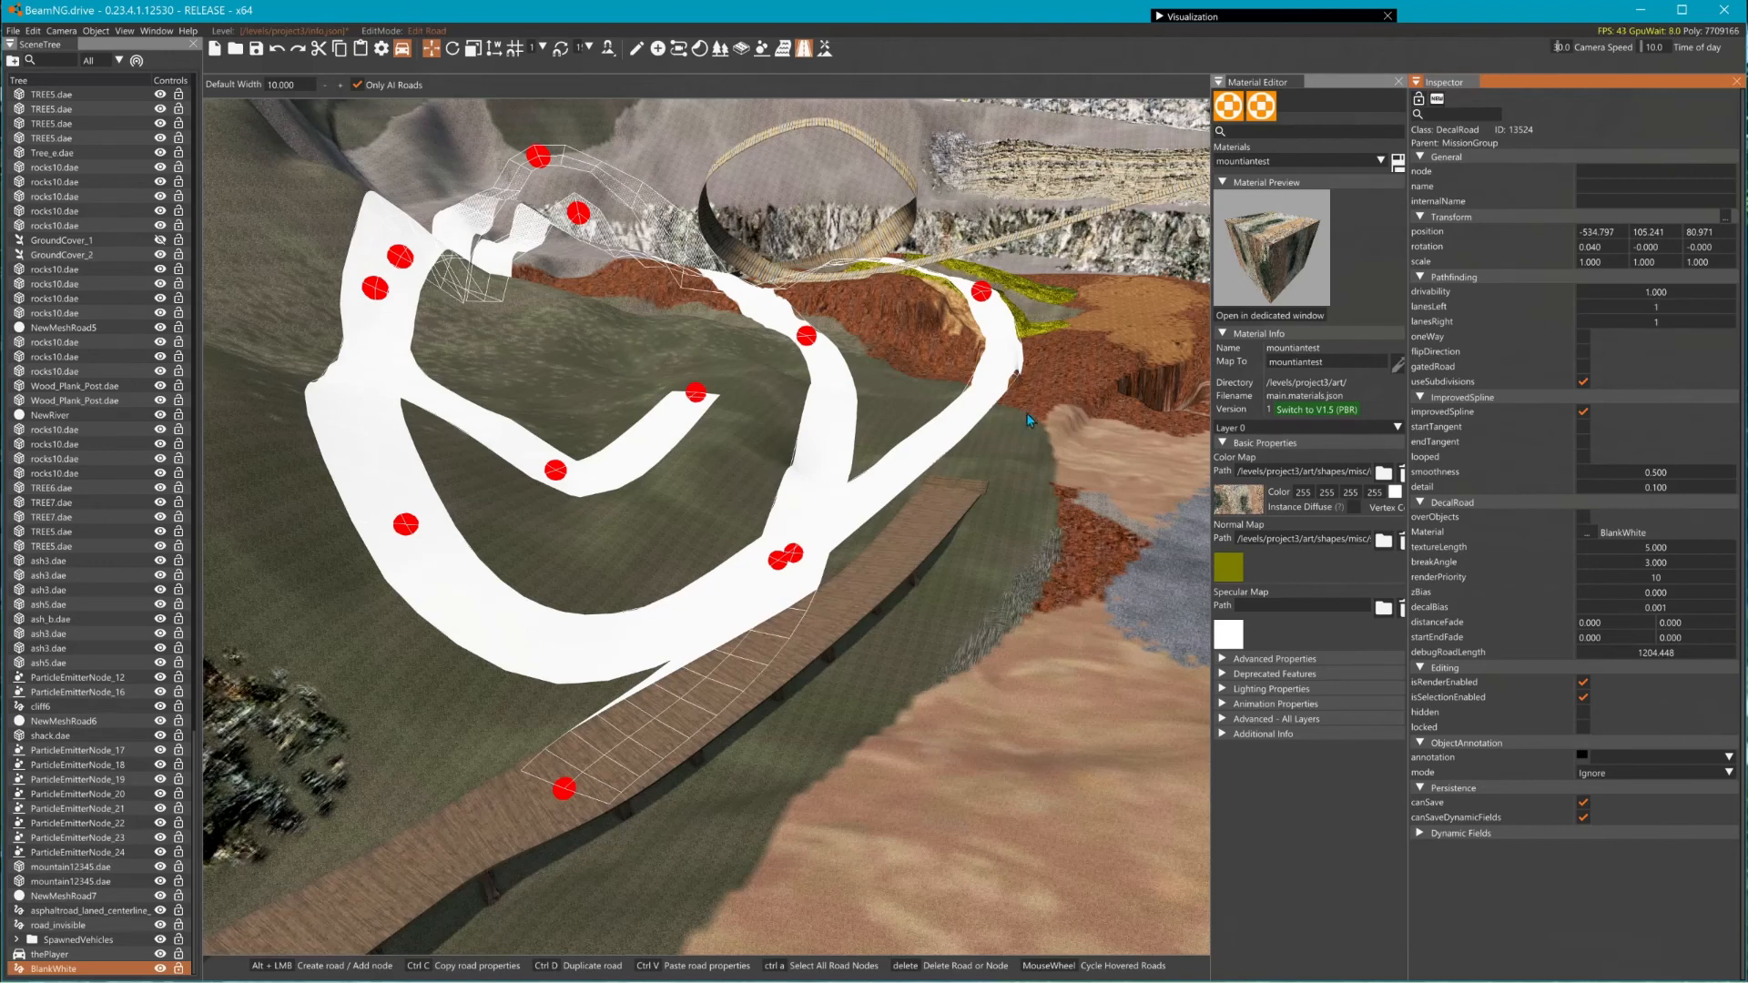
# - Browse the list of materials available for the new decal road
pyautogui.moveTo(1027, 416); pyautogui.dragTo(1198, 364, button='right')
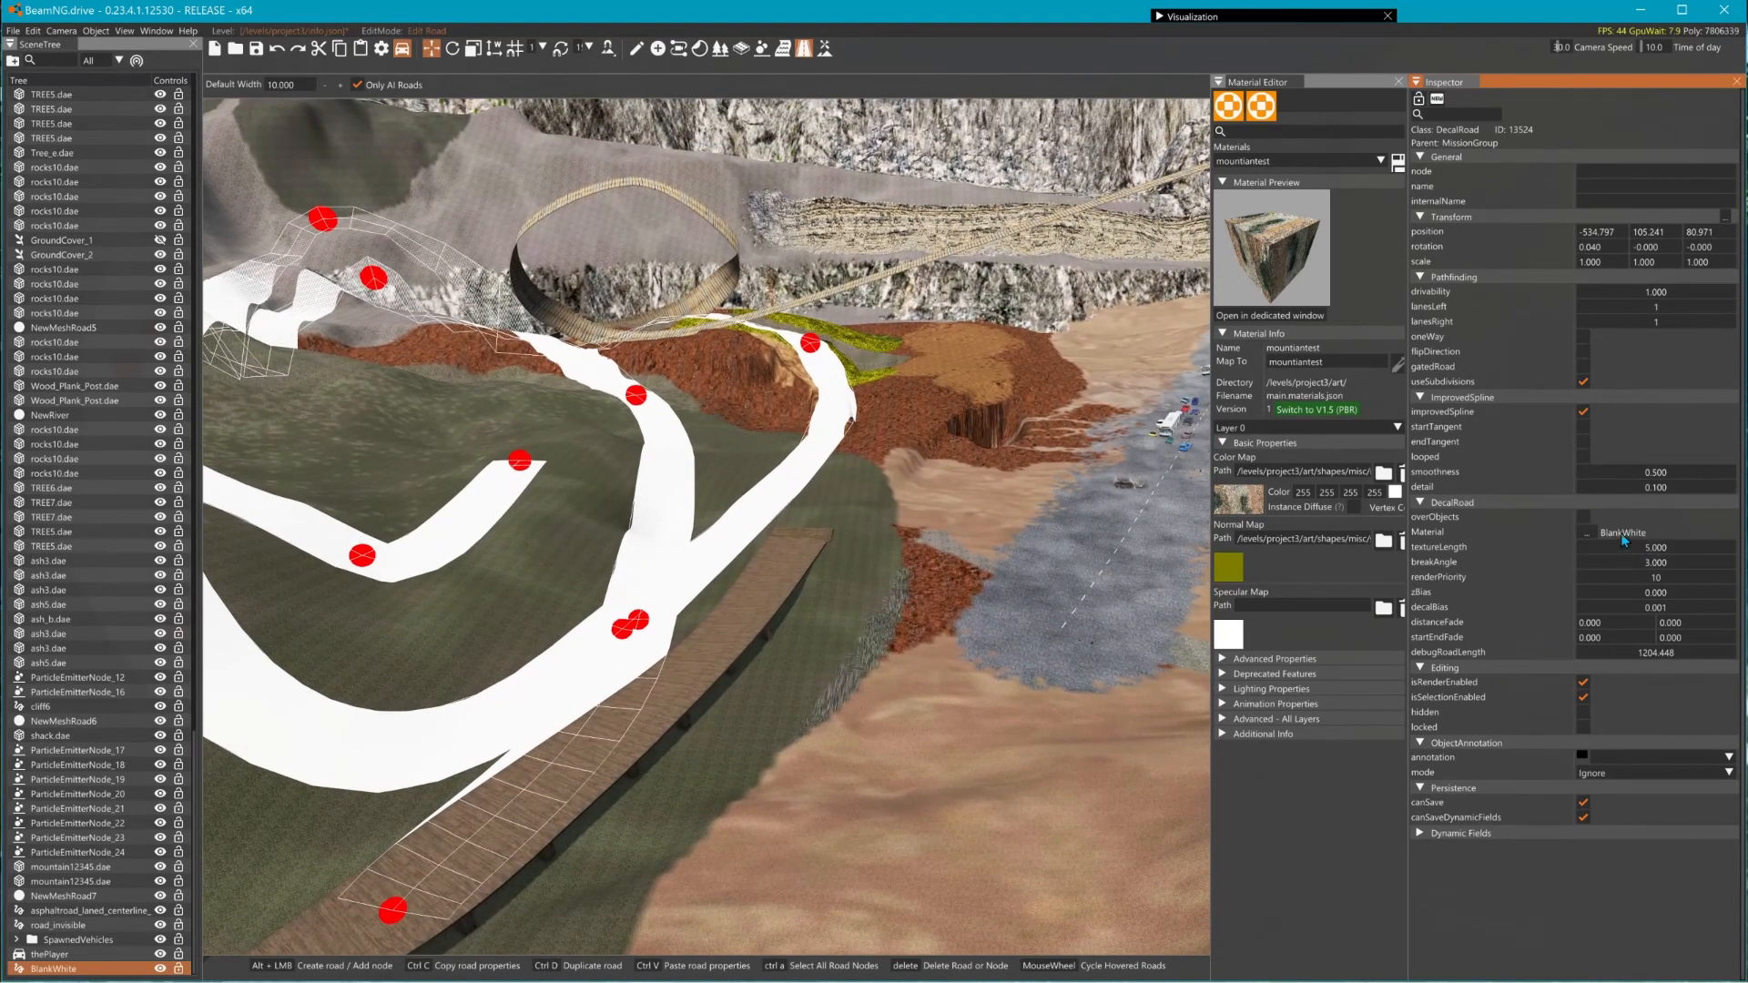
pyautogui.click(1595, 537)
pyautogui.scroll(-5, 1637, 730)
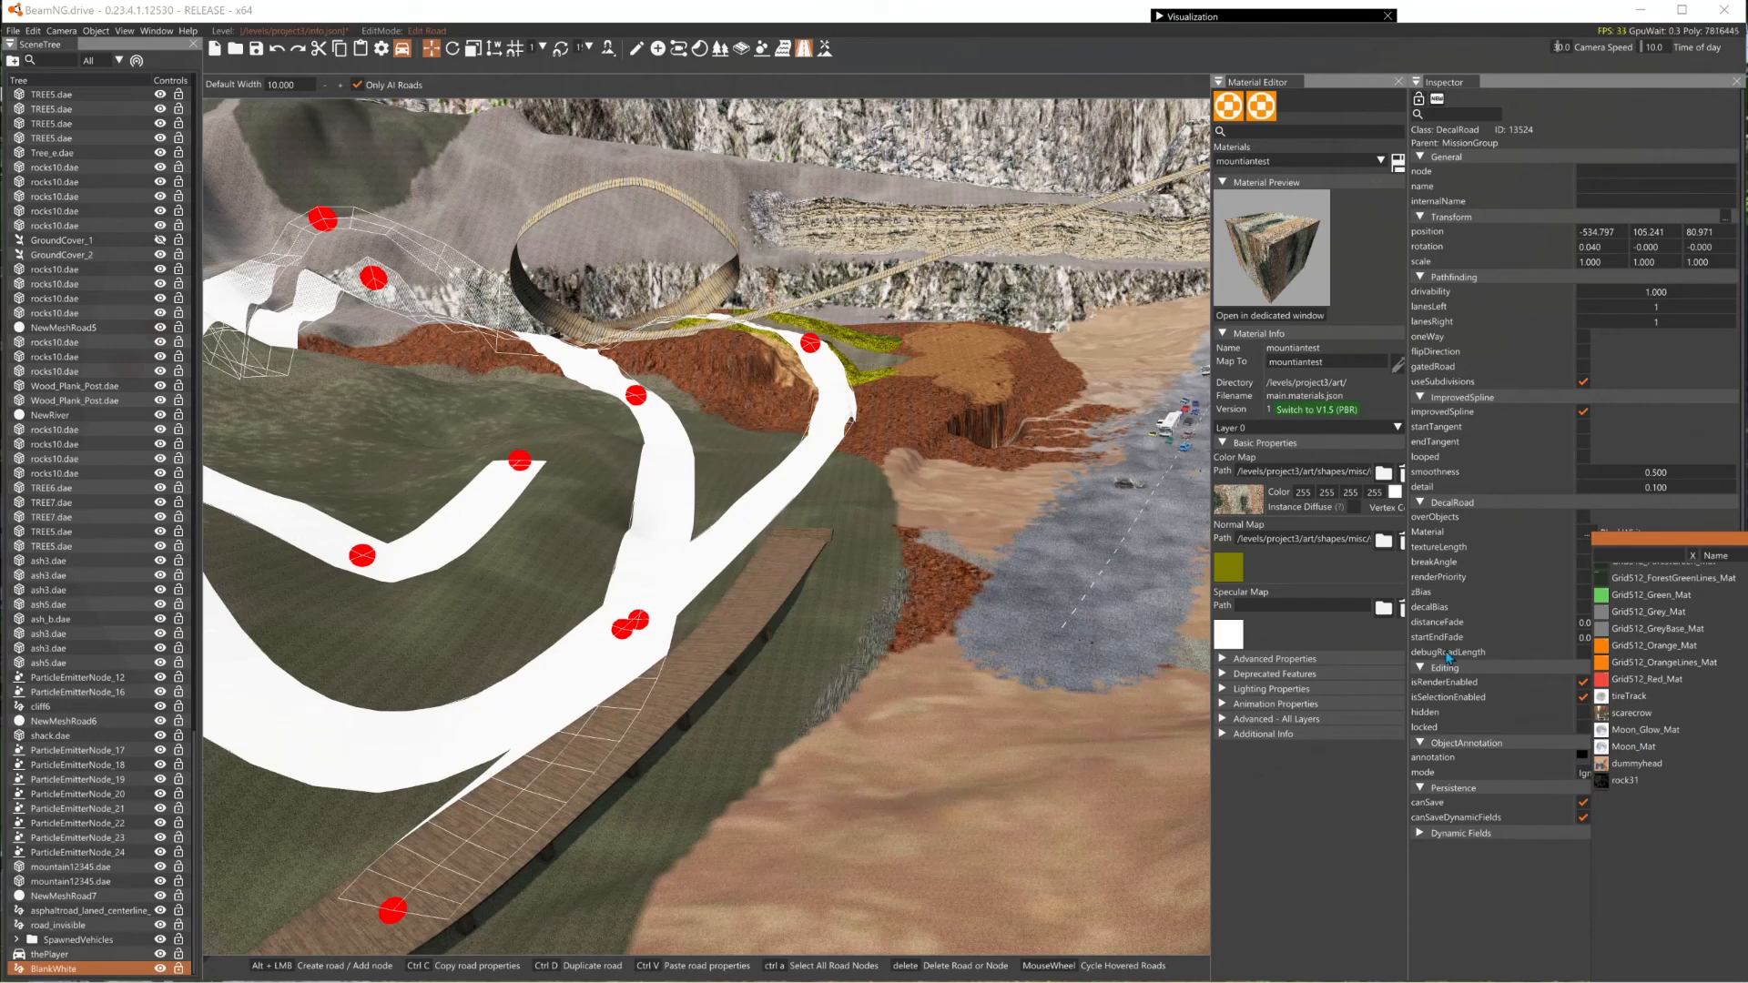
pyautogui.scroll(-6, 1630, 689)
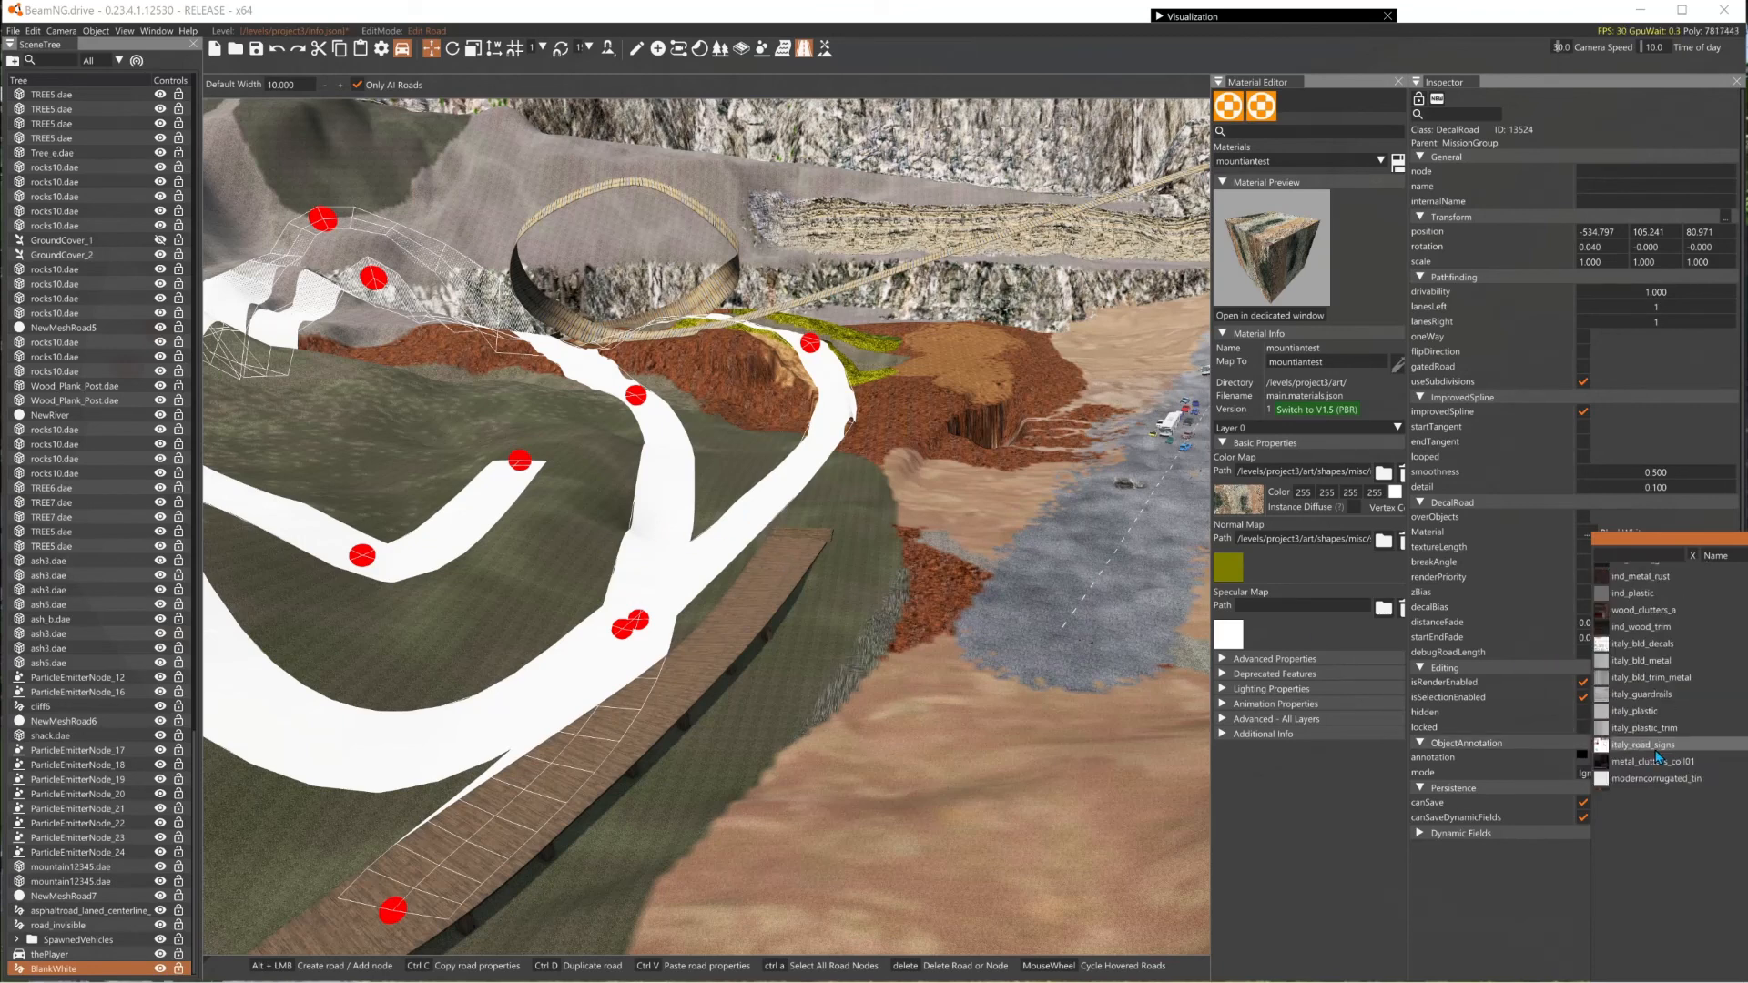
pyautogui.scroll(-6, 1641, 781)
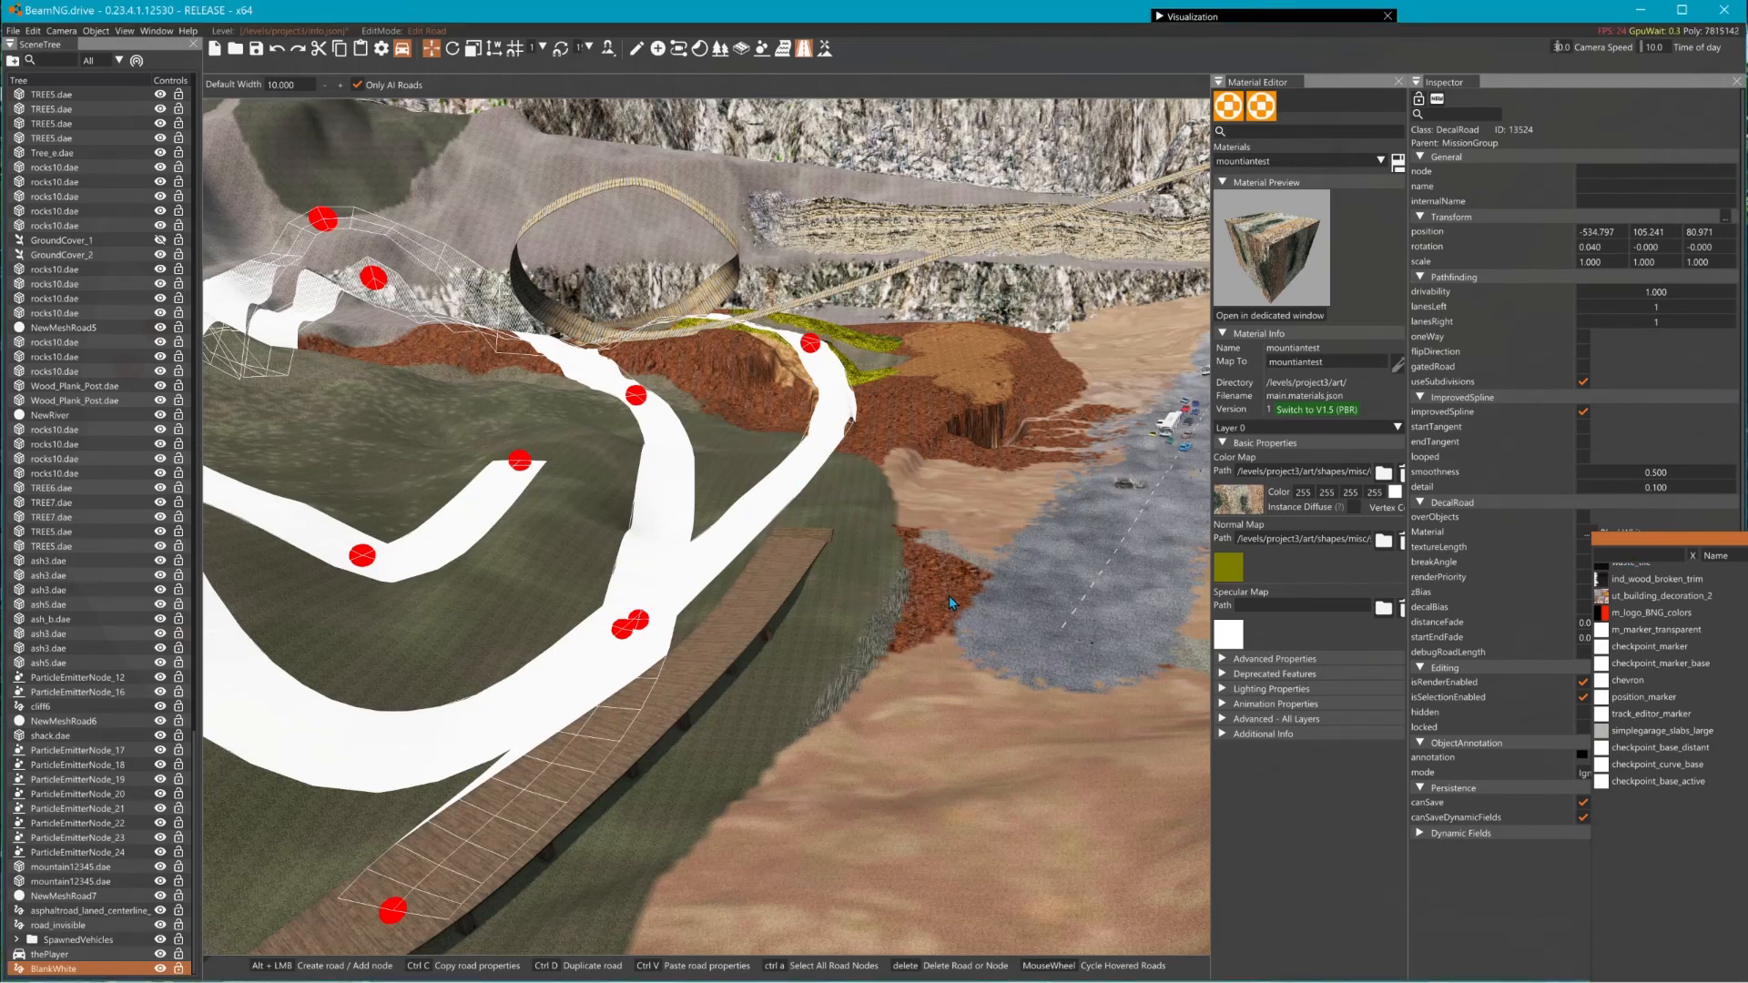
pyautogui.moveTo(774, 519); pyautogui.dragTo(1047, 483, button='right')
pyautogui.click(852, 489)
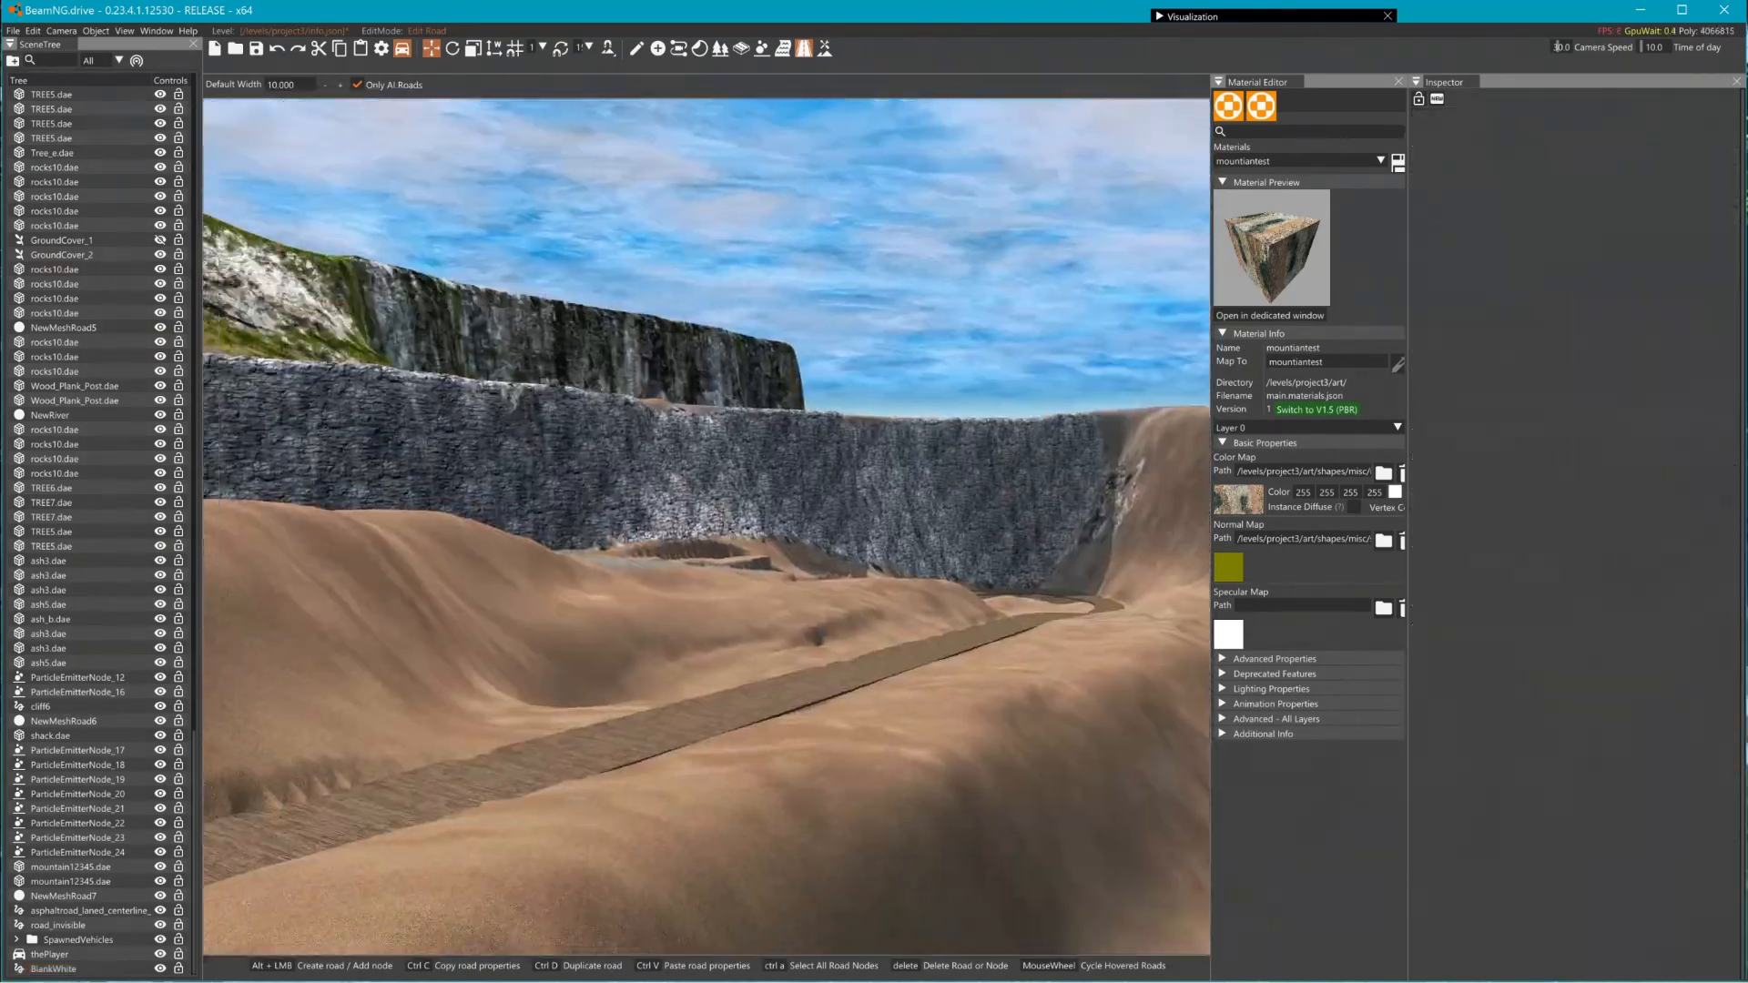
# - Draw a two-node decal road along the hillside plank road, leading through the timber tunnel
pyautogui.moveTo(851, 489); pyautogui.dragTo(228, 482, button='right')
pyautogui.press('w')
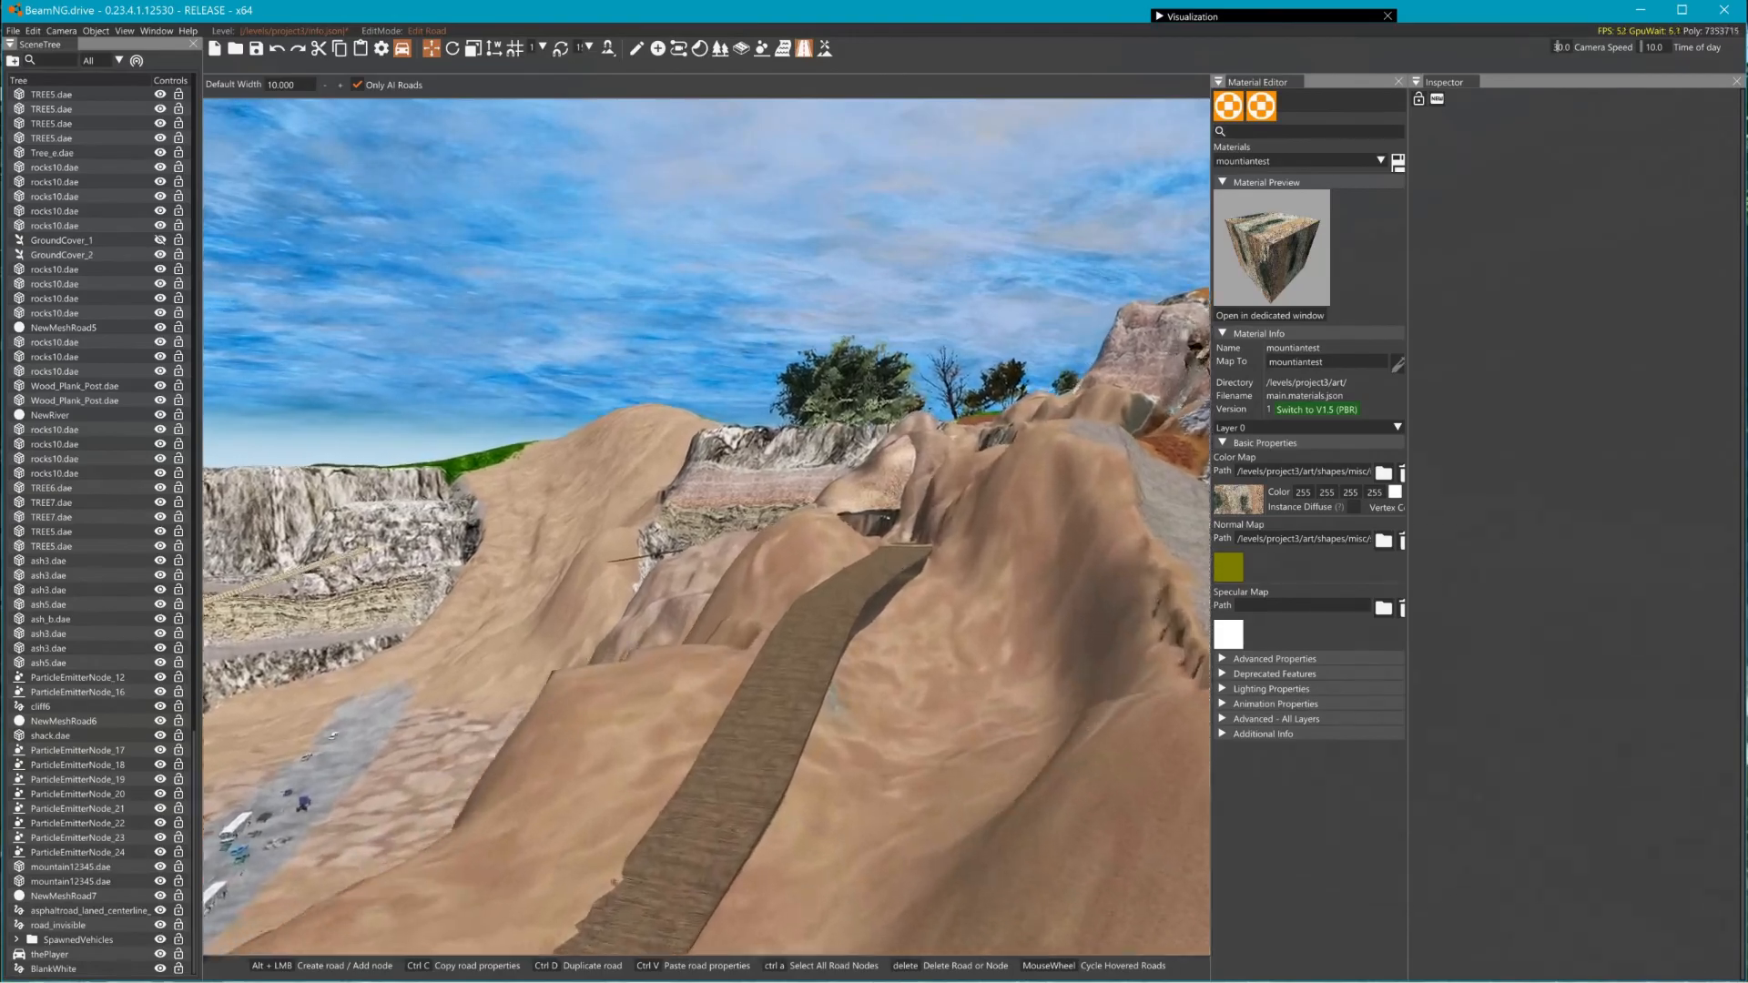
pyautogui.press('w')
pyautogui.moveTo(1074, 428); pyautogui.dragTo(1129, 505, button='right')
pyautogui.click(805, 51)
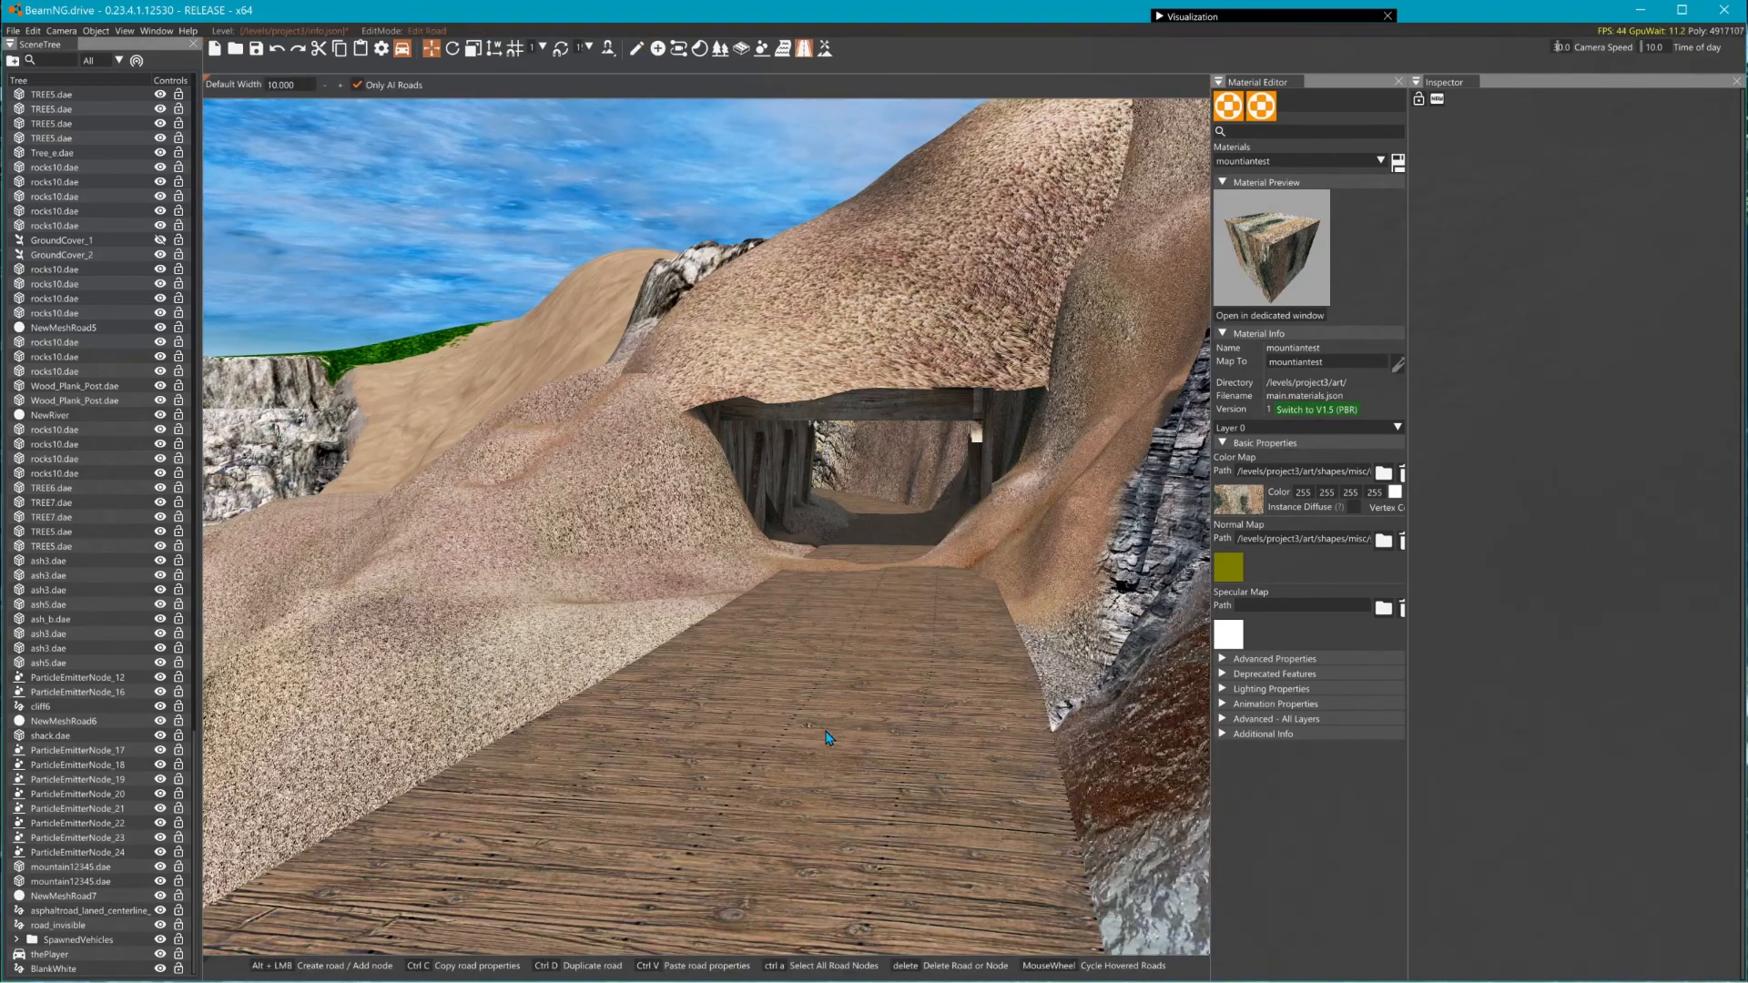
pyautogui.keyDown('alt'); pyautogui.click(848, 678); pyautogui.keyUp('alt')
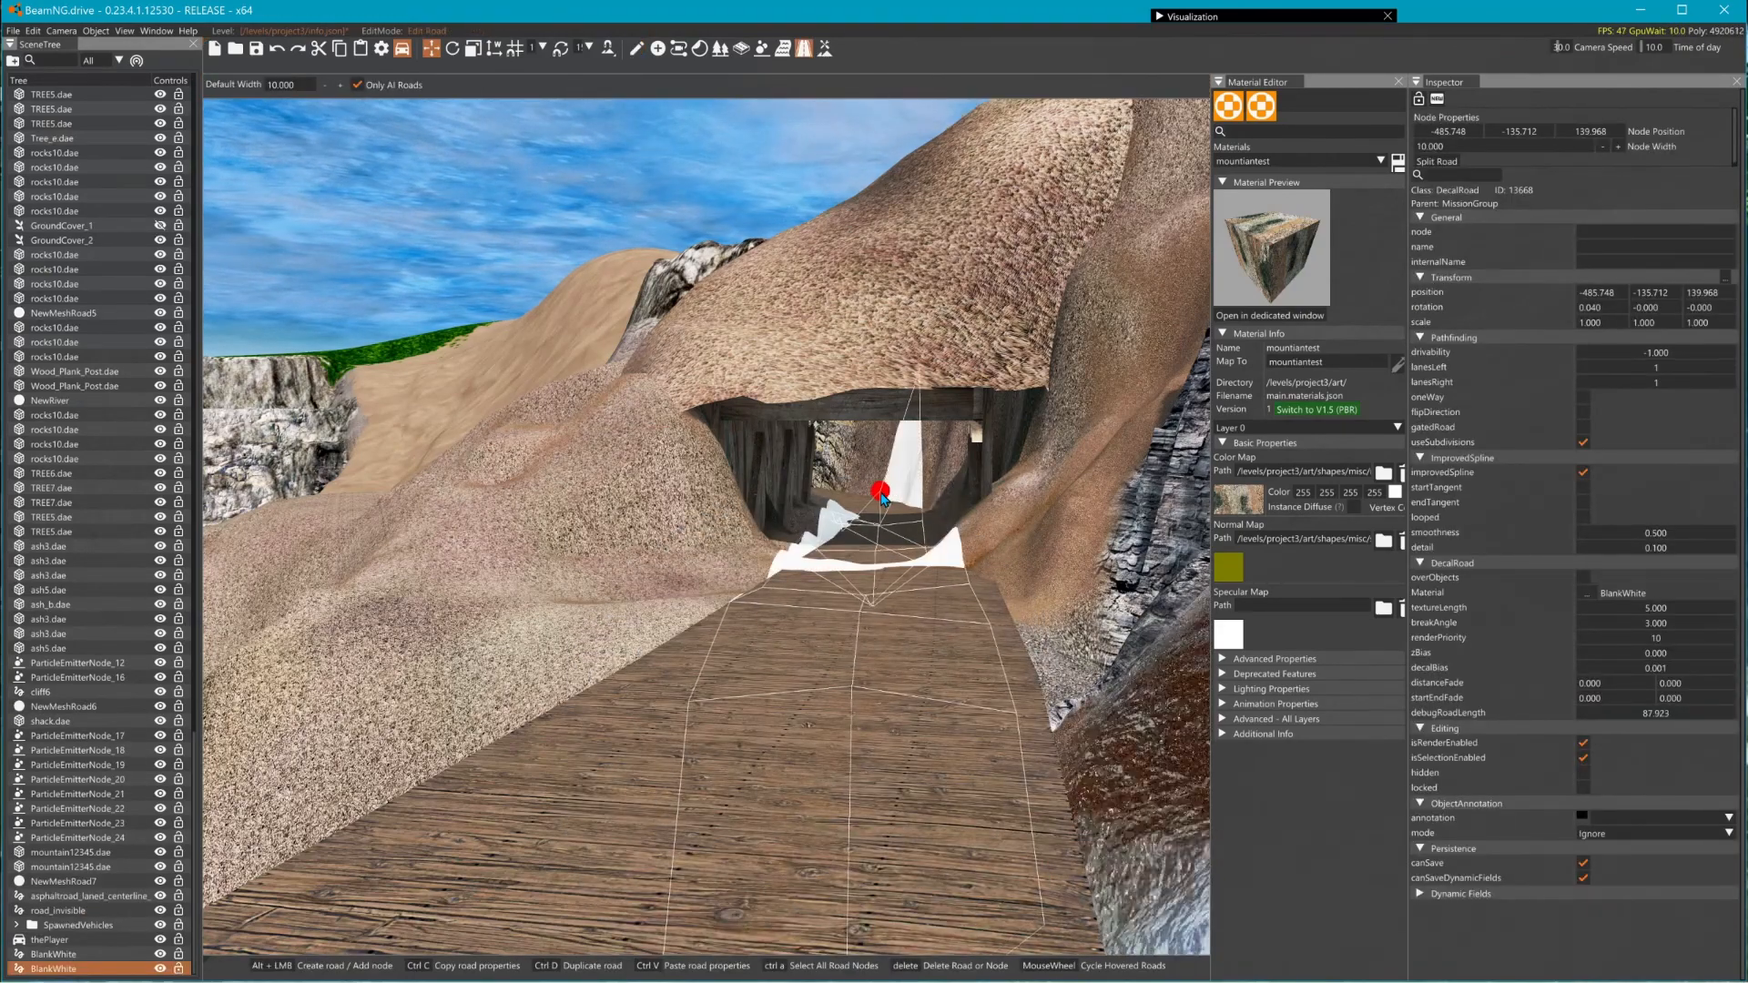
pyautogui.keyDown('alt'); pyautogui.click(880, 493); pyautogui.keyUp('alt')
# - Move the tunnel decal road's second node off the rock wall onto the planks beyond the timber tunnel
pyautogui.moveTo(879, 493); pyautogui.dragTo(1147, 573, button='right')
pyautogui.press('w')
pyautogui.press('s')
pyautogui.moveTo(783, 591); pyautogui.dragTo(683, 596, button='right')
pyautogui.press('d')
pyautogui.press('w')
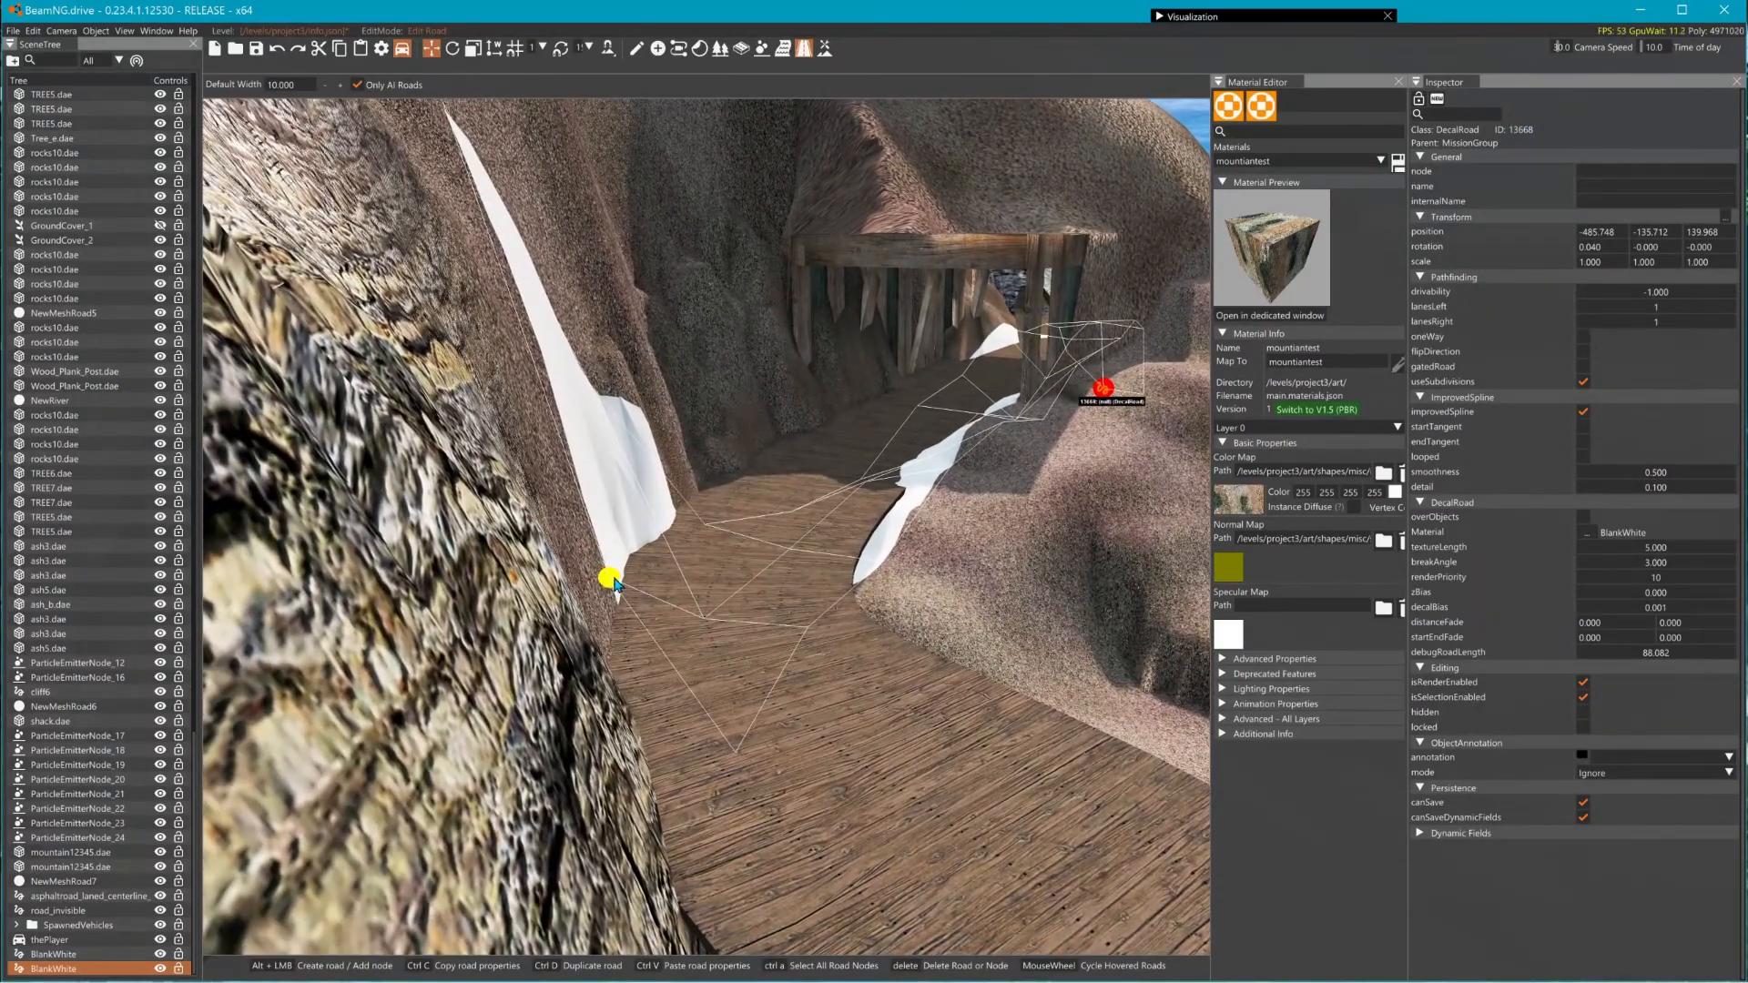
pyautogui.moveTo(606, 577); pyautogui.dragTo(693, 519)
pyautogui.moveTo(692, 519); pyautogui.dragTo(858, 488, button='right')
pyautogui.press('w')
pyautogui.press('s')
pyautogui.click(858, 488)
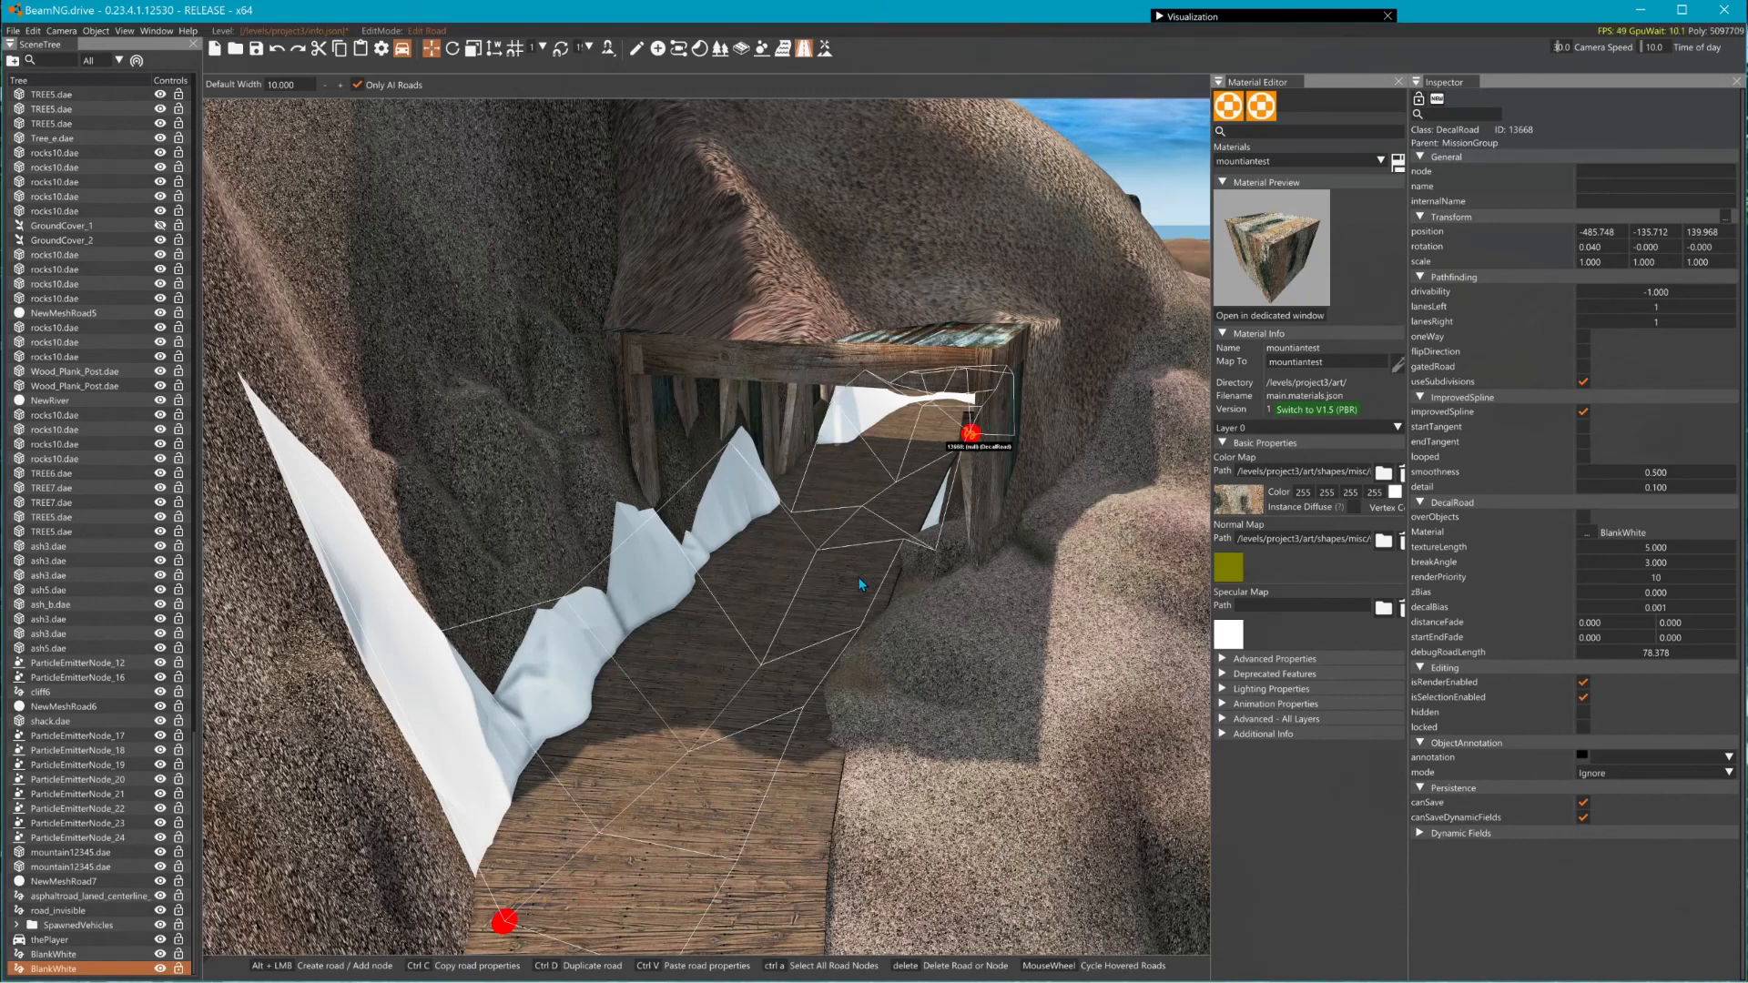
pyautogui.moveTo(836, 587); pyautogui.dragTo(845, 578, button='right')
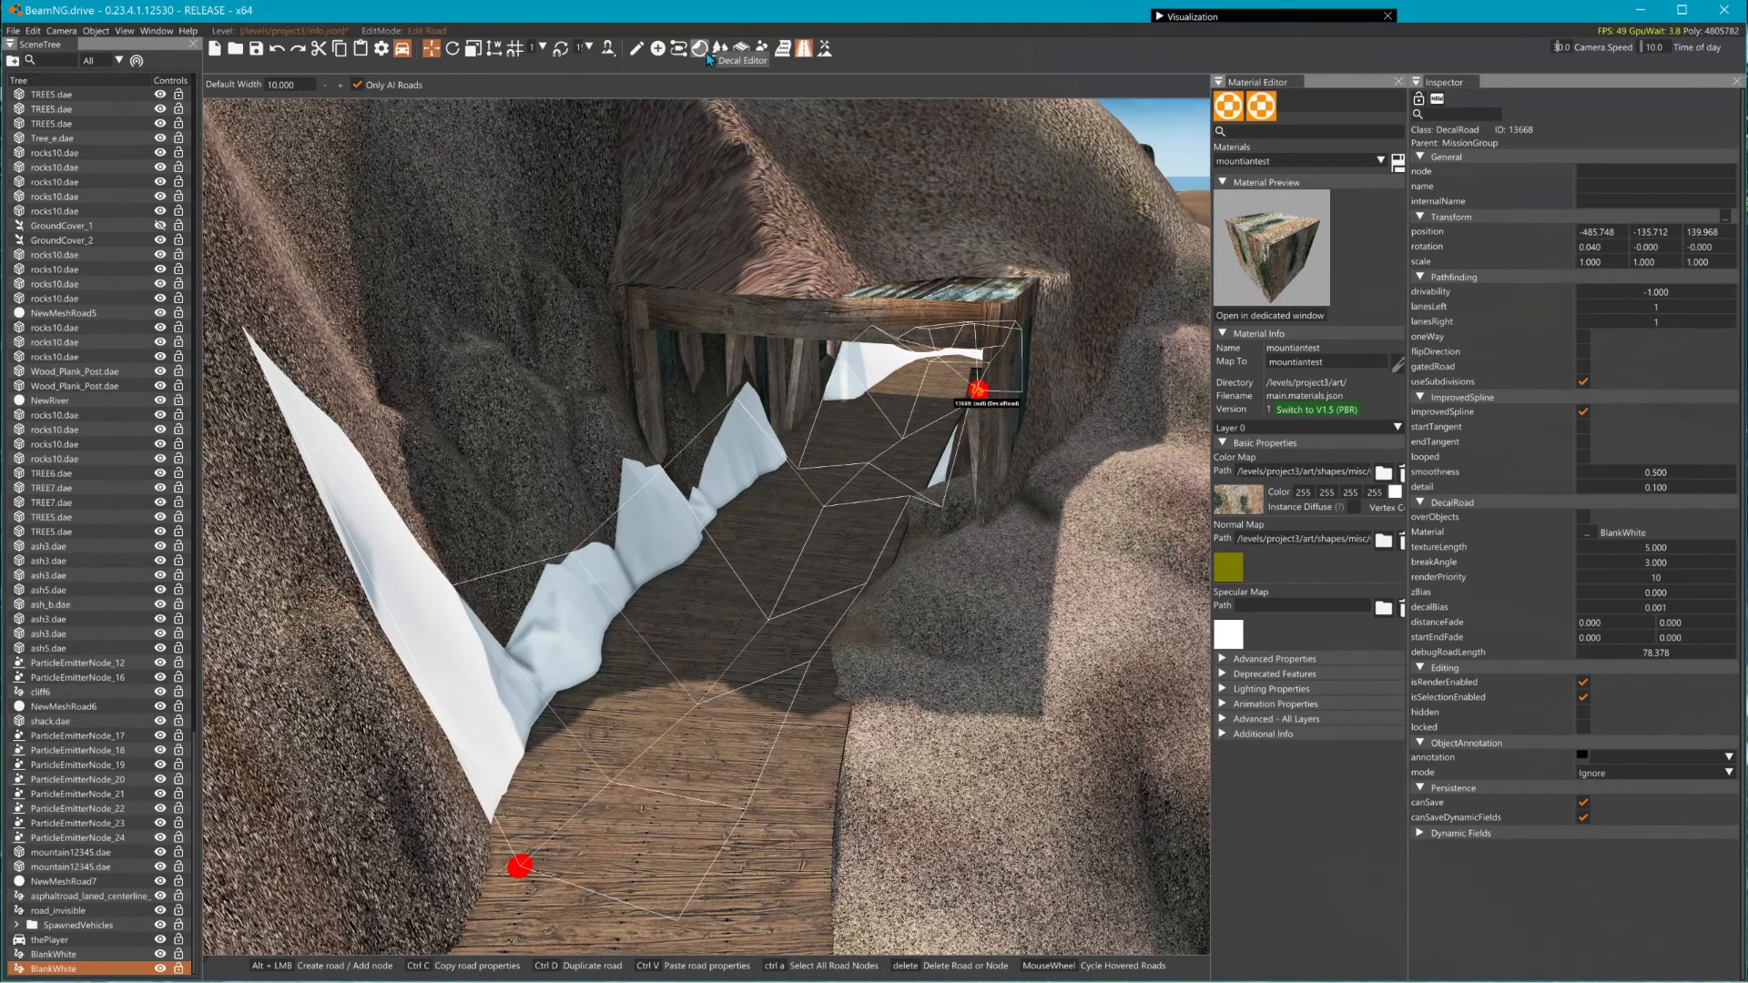
# - Select the plank mesh road NewMeshRoad6 at the timber tunnel and turn off its rendering
pyautogui.click(742, 47)
pyautogui.click(784, 610)
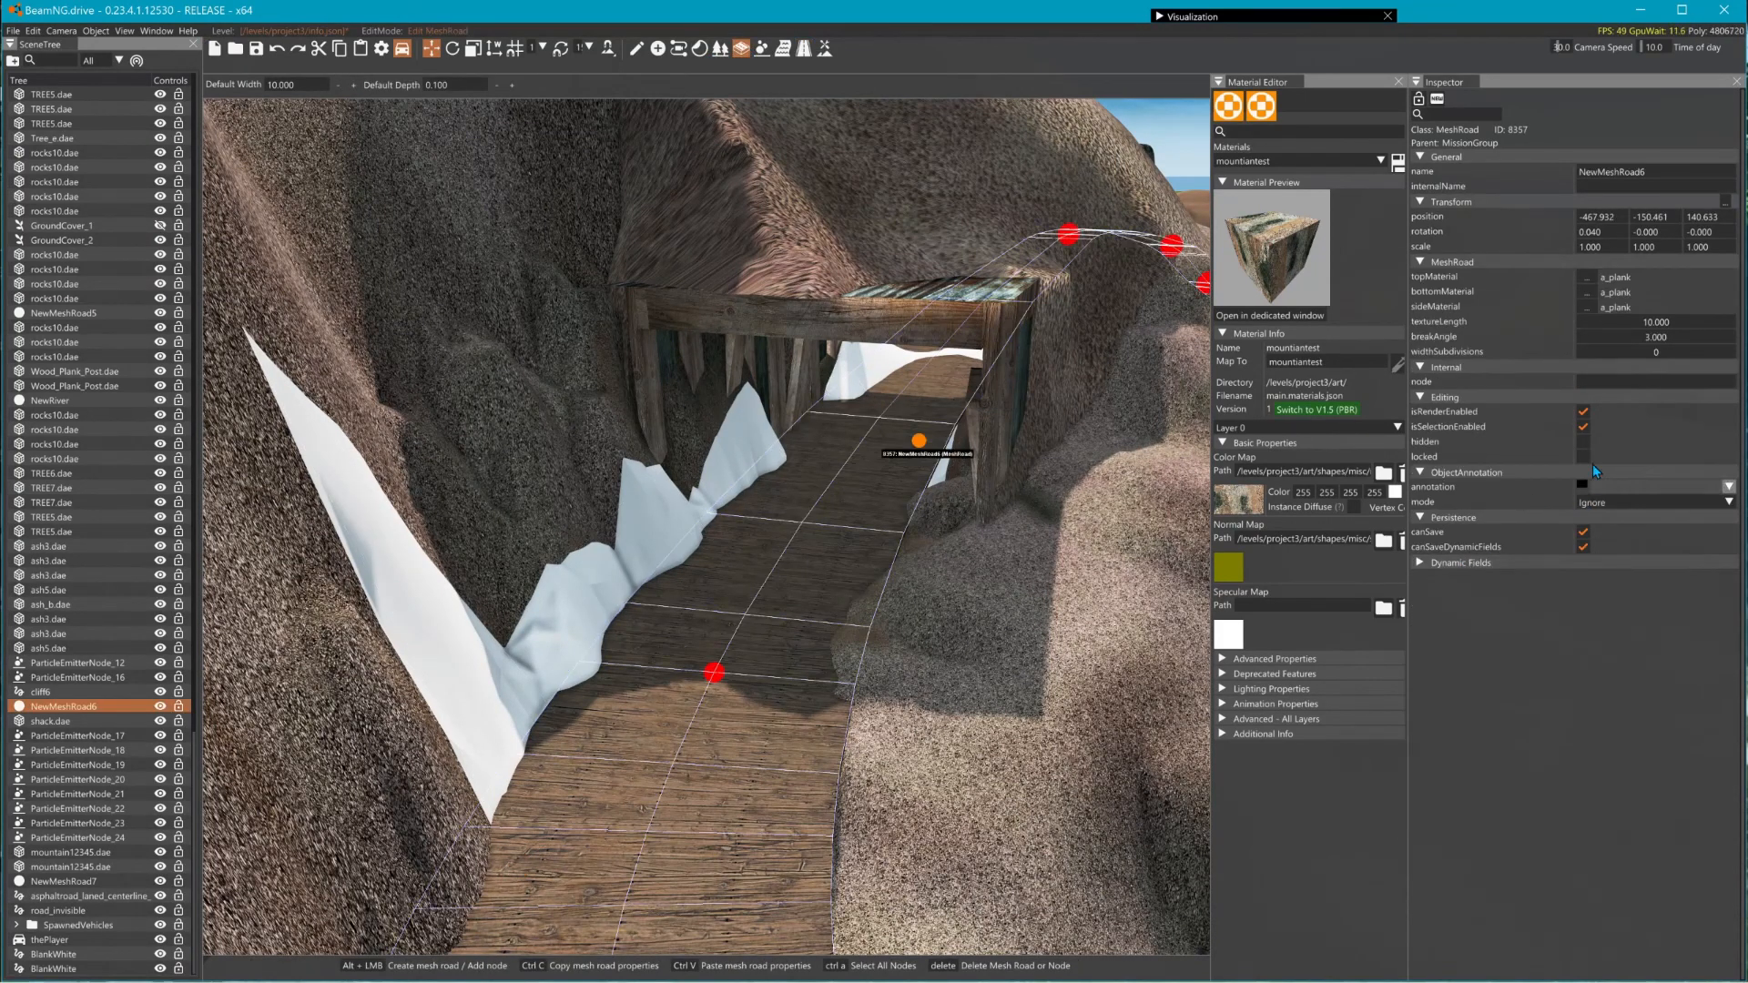
pyautogui.click(1585, 412)
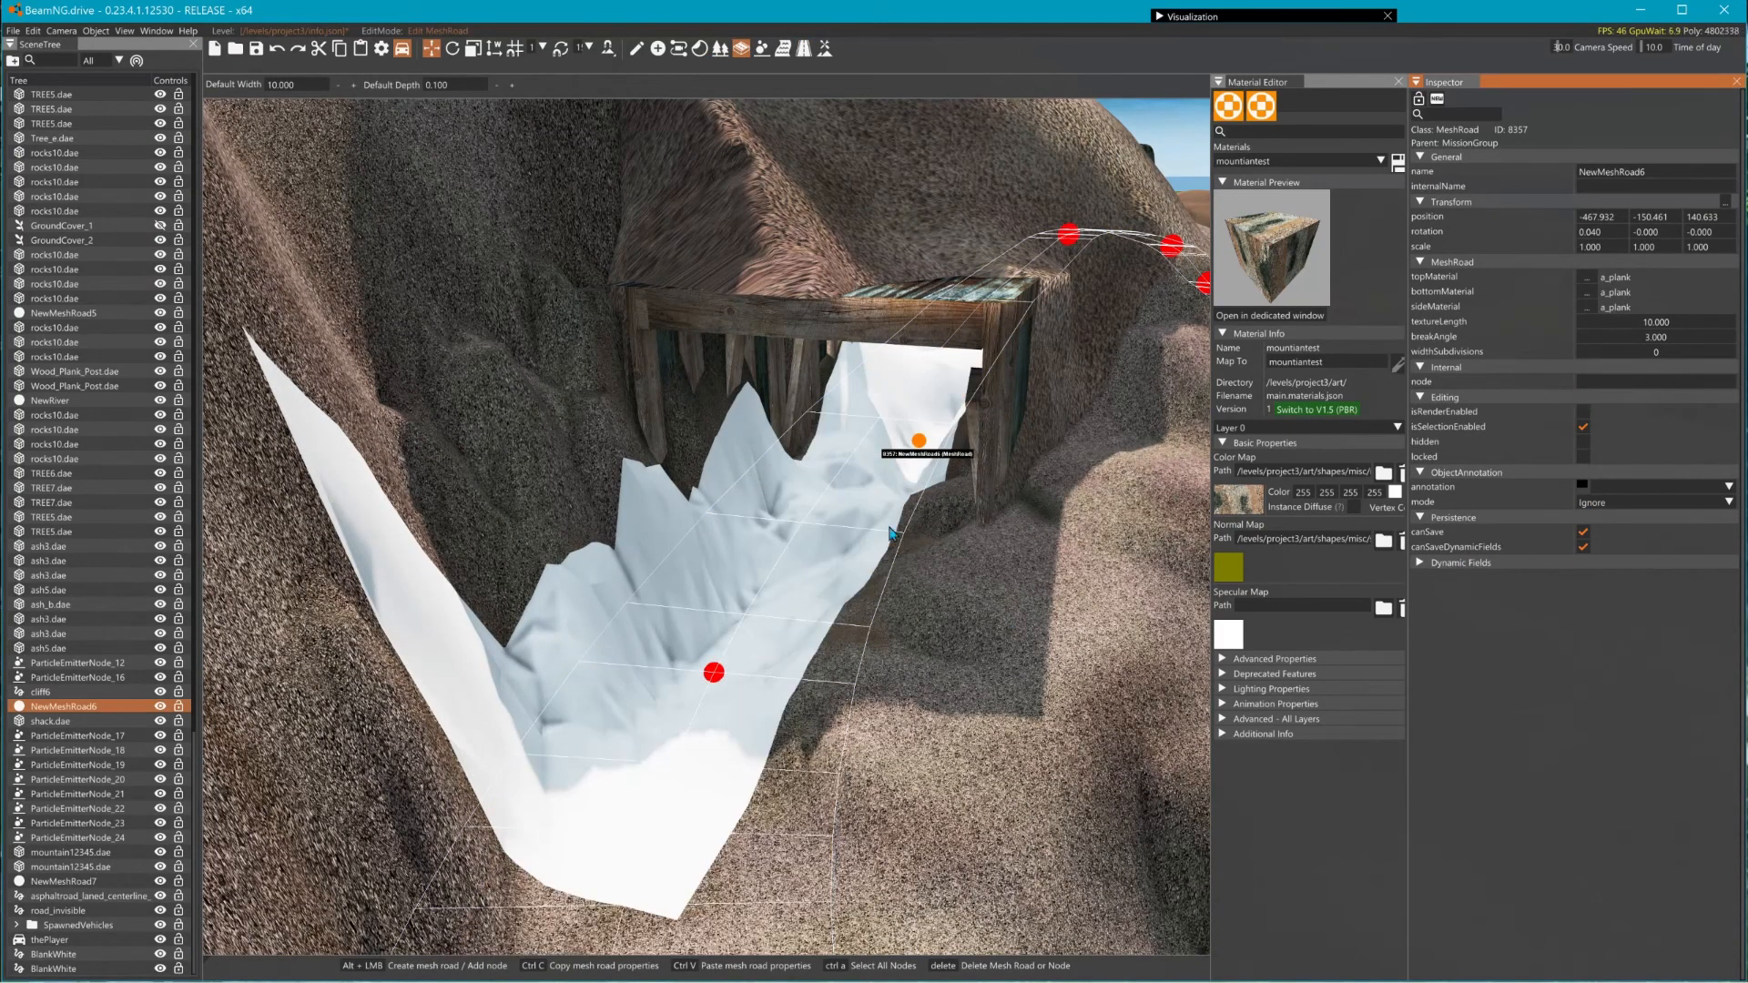
# - Shift the plank road's node near the tunnel to about X -426.4 and turn the mesh road's rendering back on
pyautogui.click(714, 676)
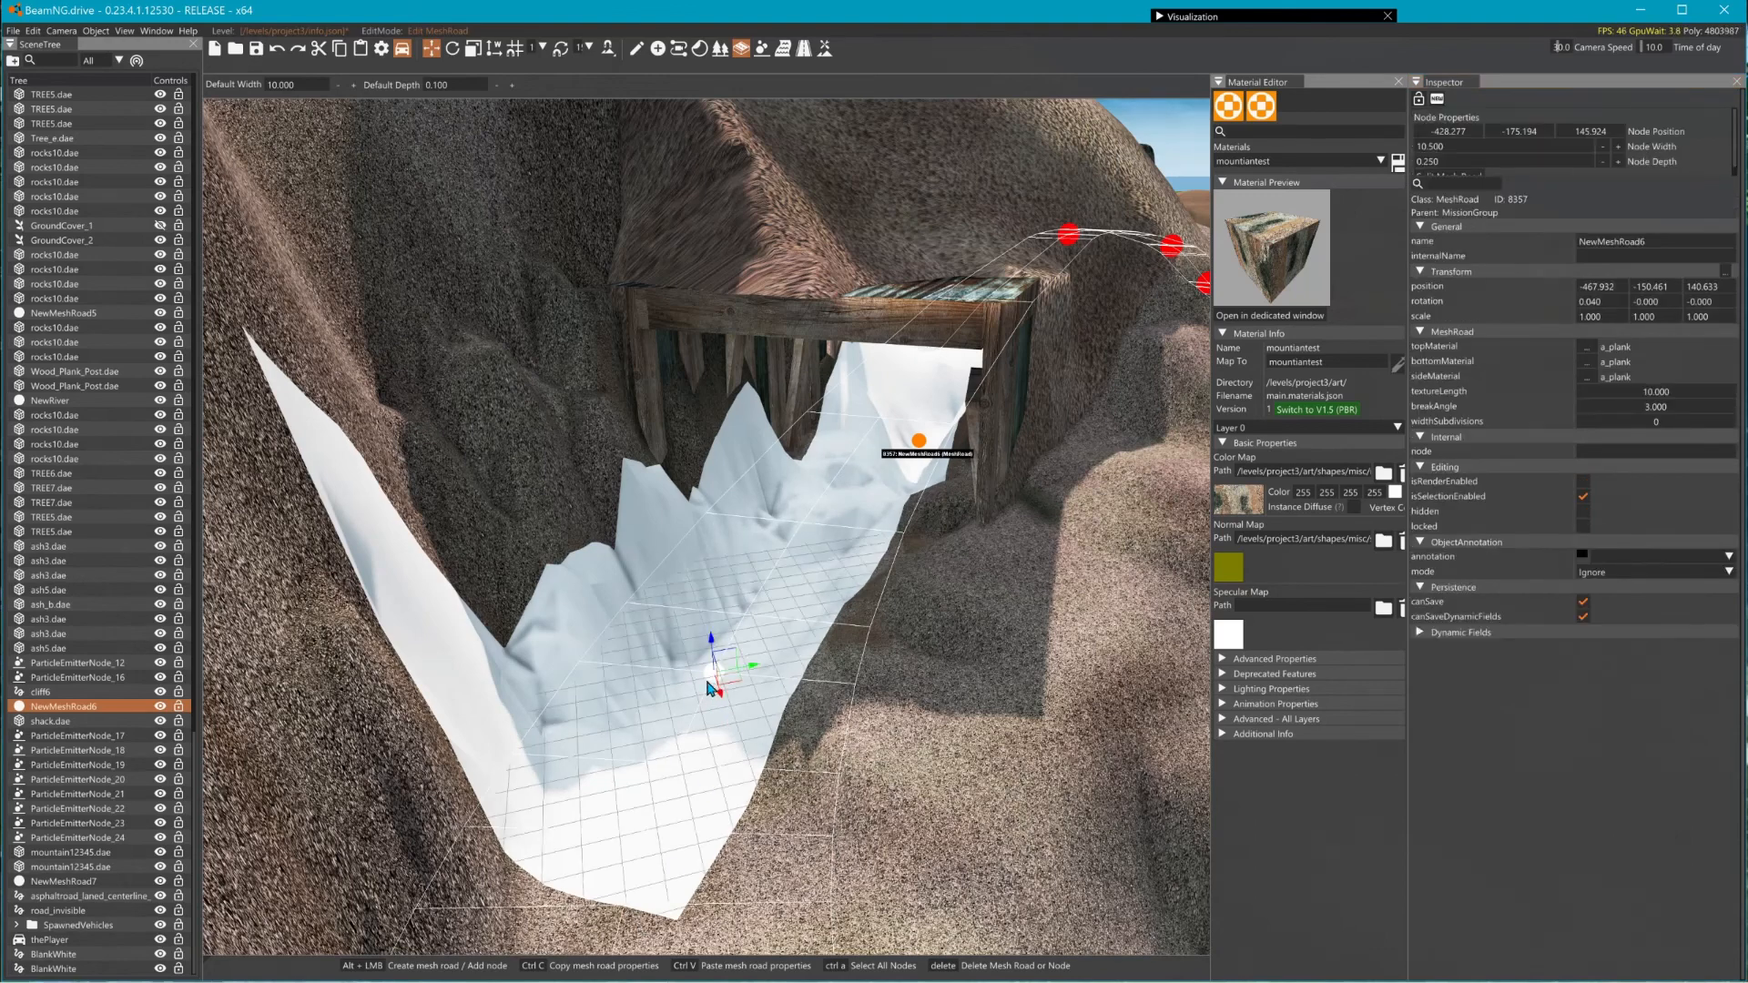
pyautogui.moveTo(709, 688); pyautogui.dragTo(744, 722)
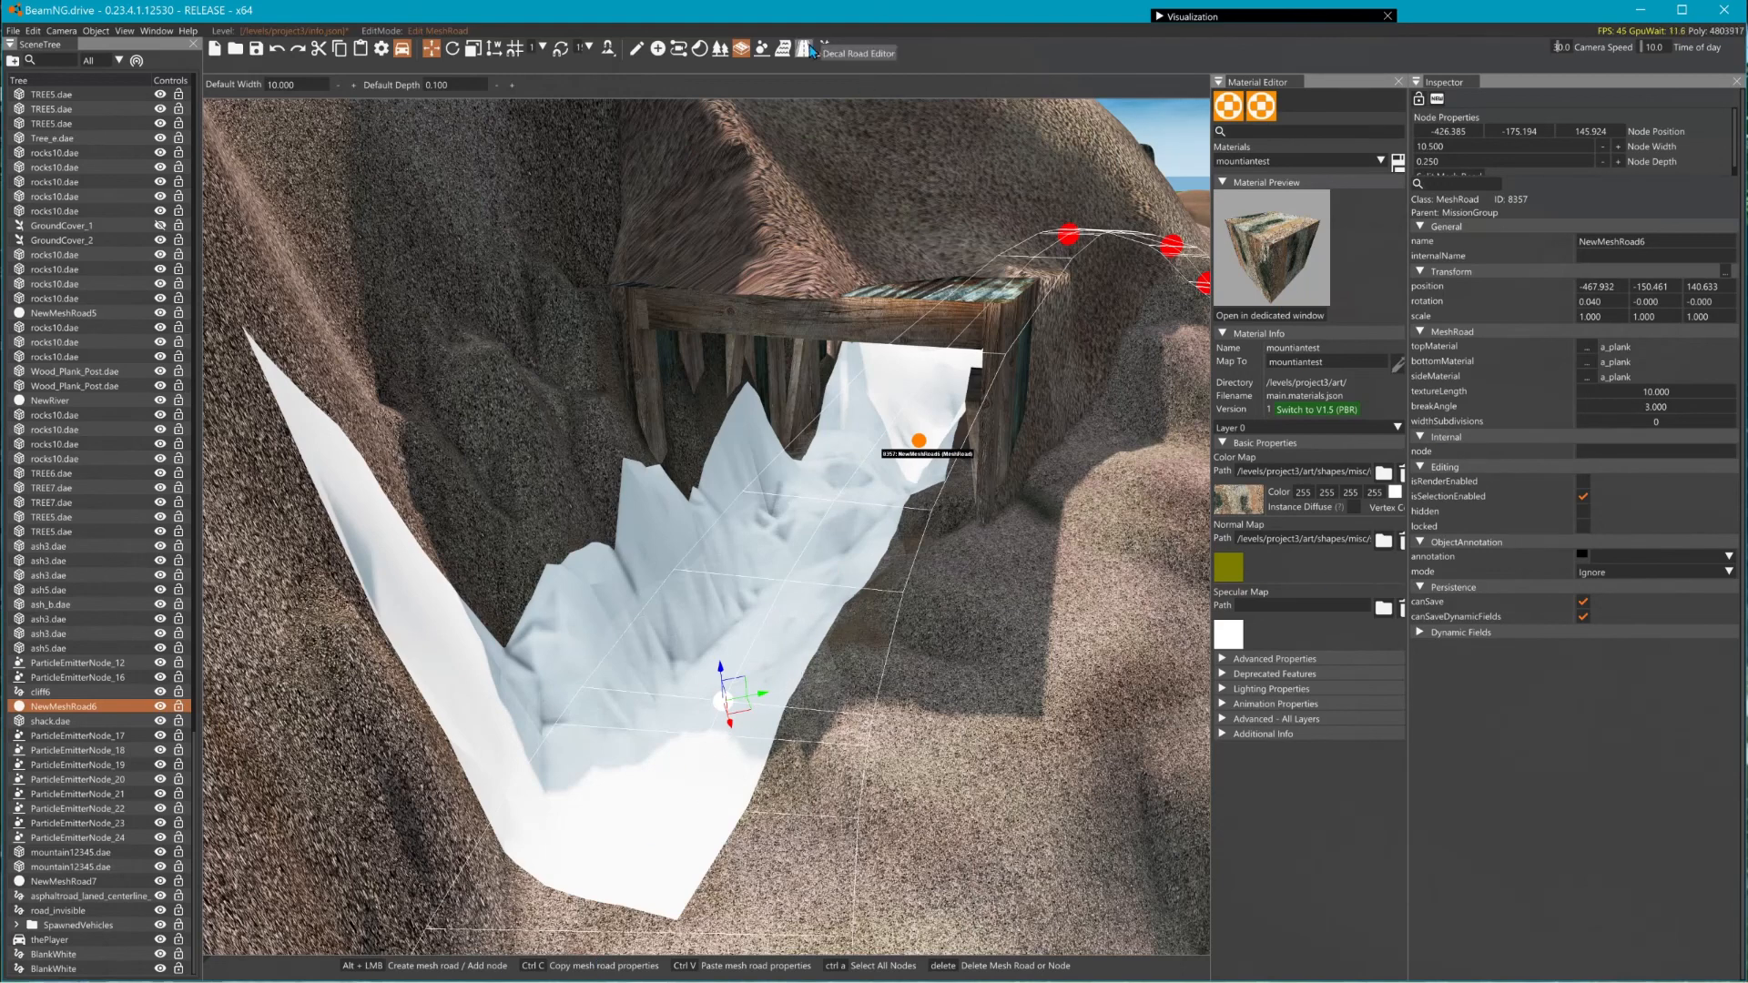
pyautogui.click(1584, 481)
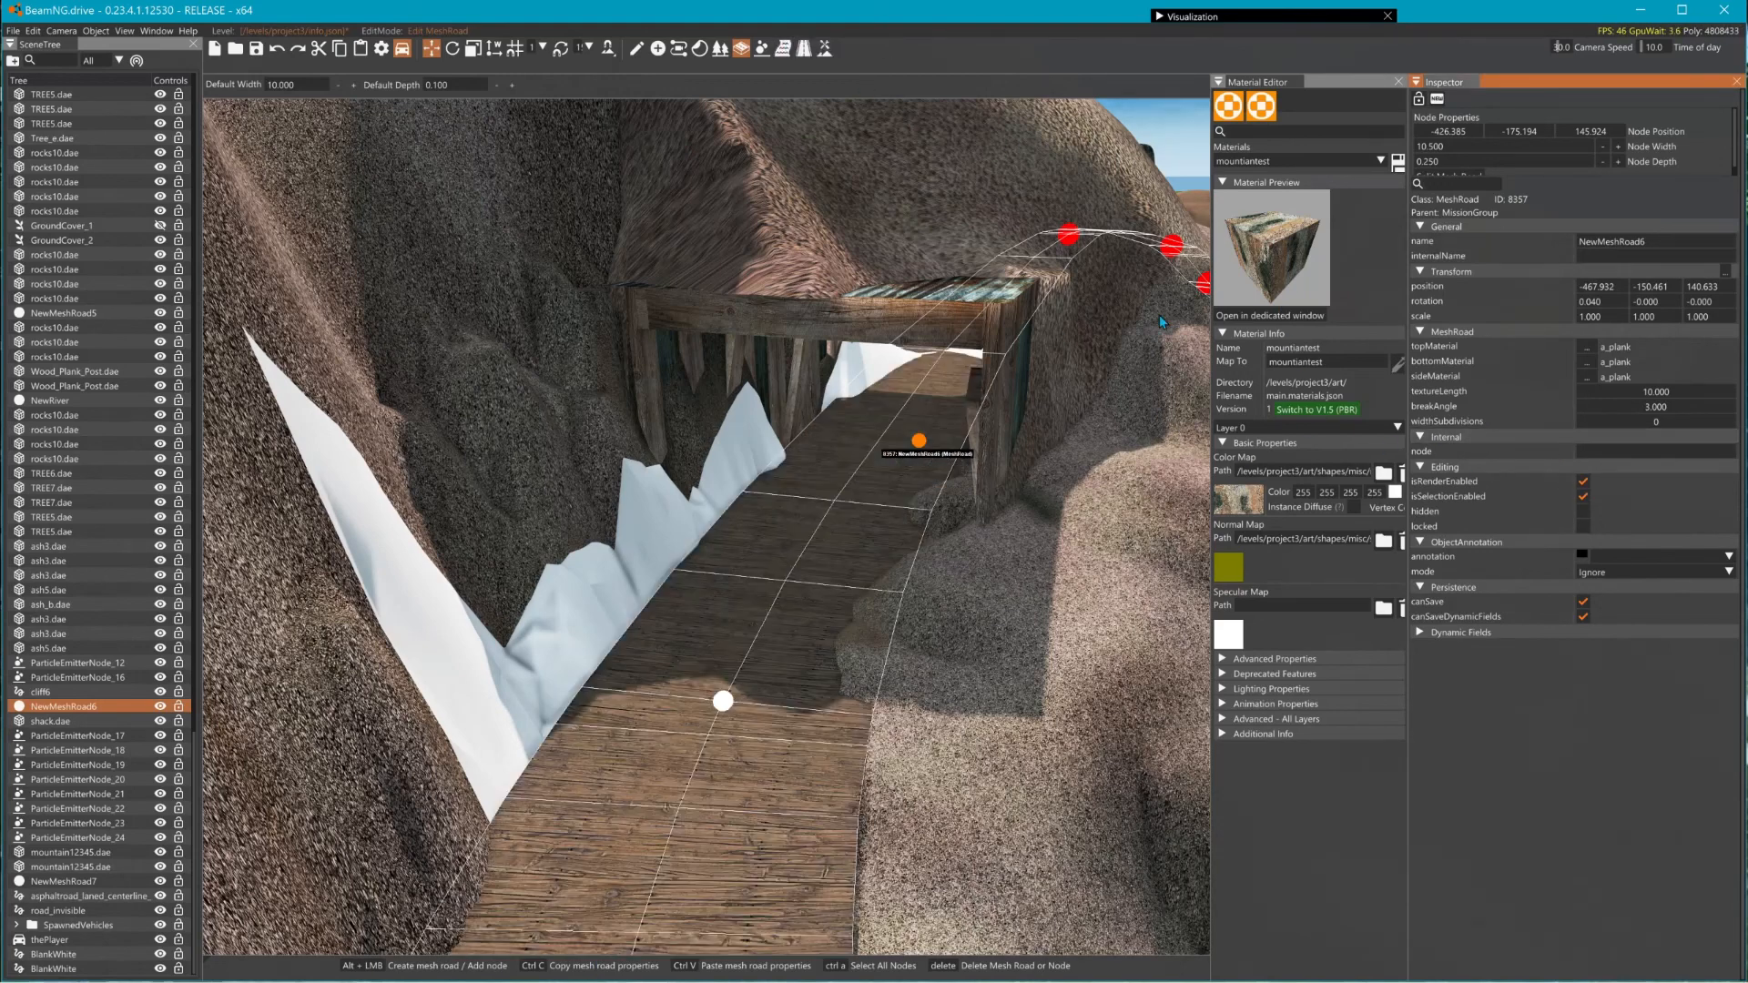
# - Try to align the terrain at the timber tunnel with the mesh using the Align with mesh (up) brush
pyautogui.click(741, 49)
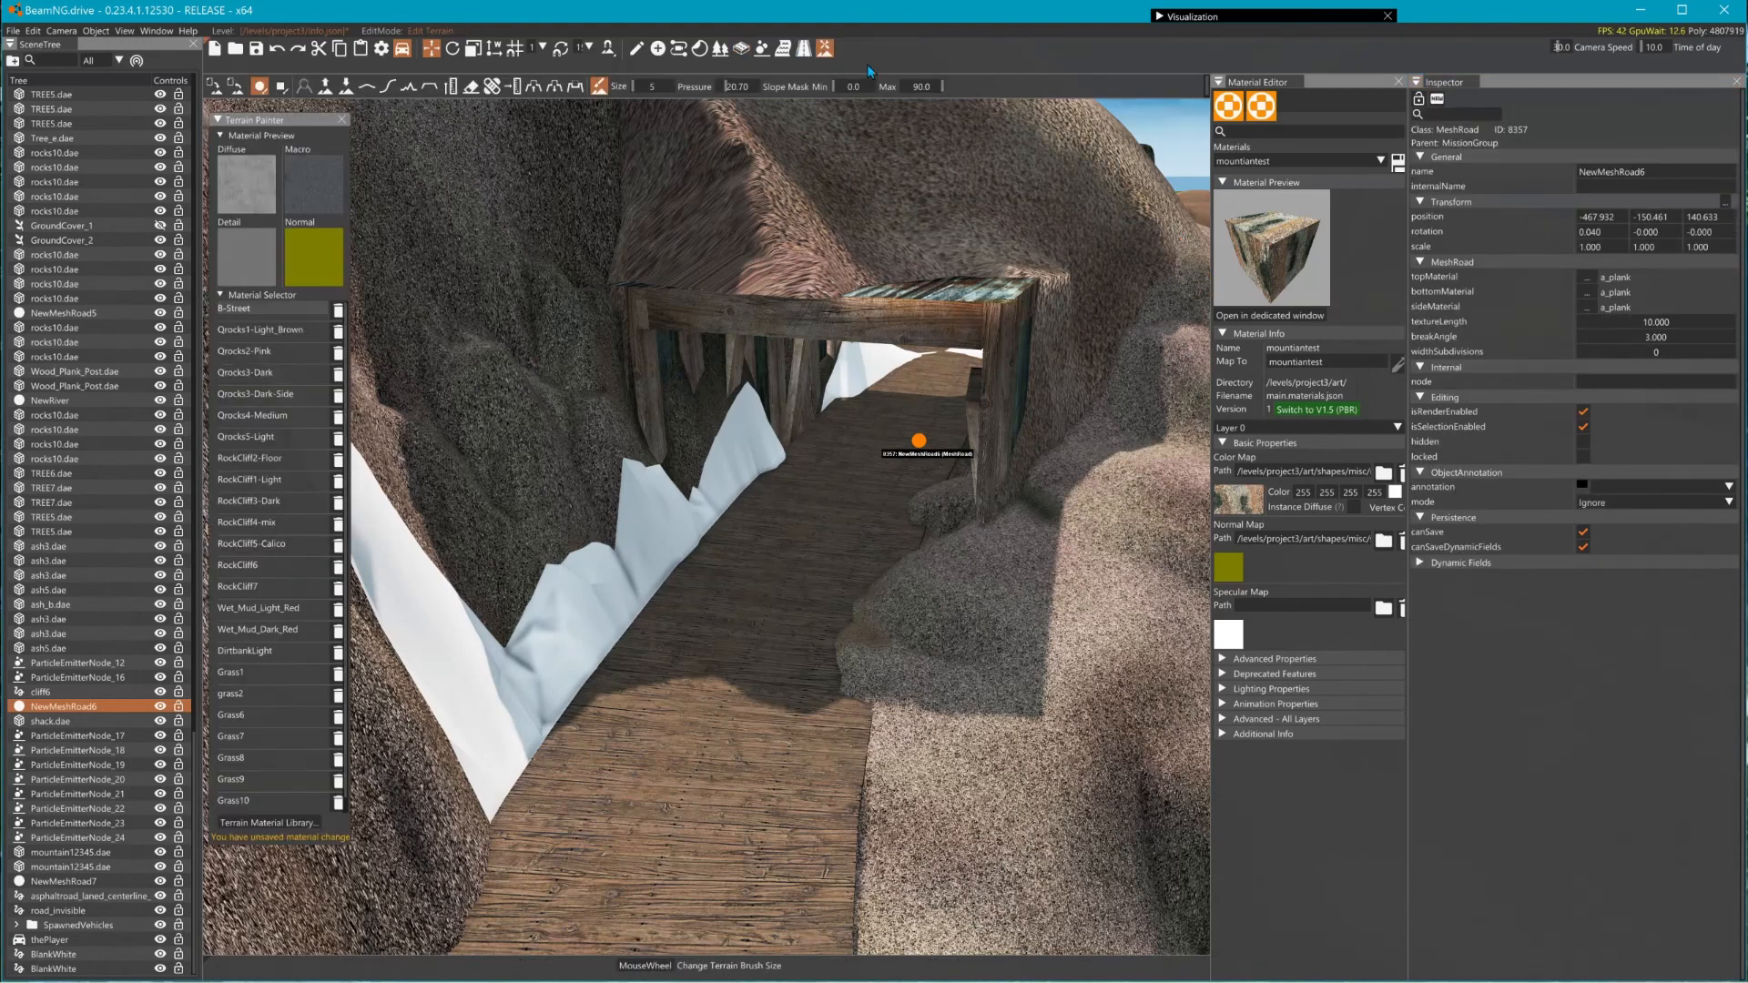
pyautogui.click(531, 86)
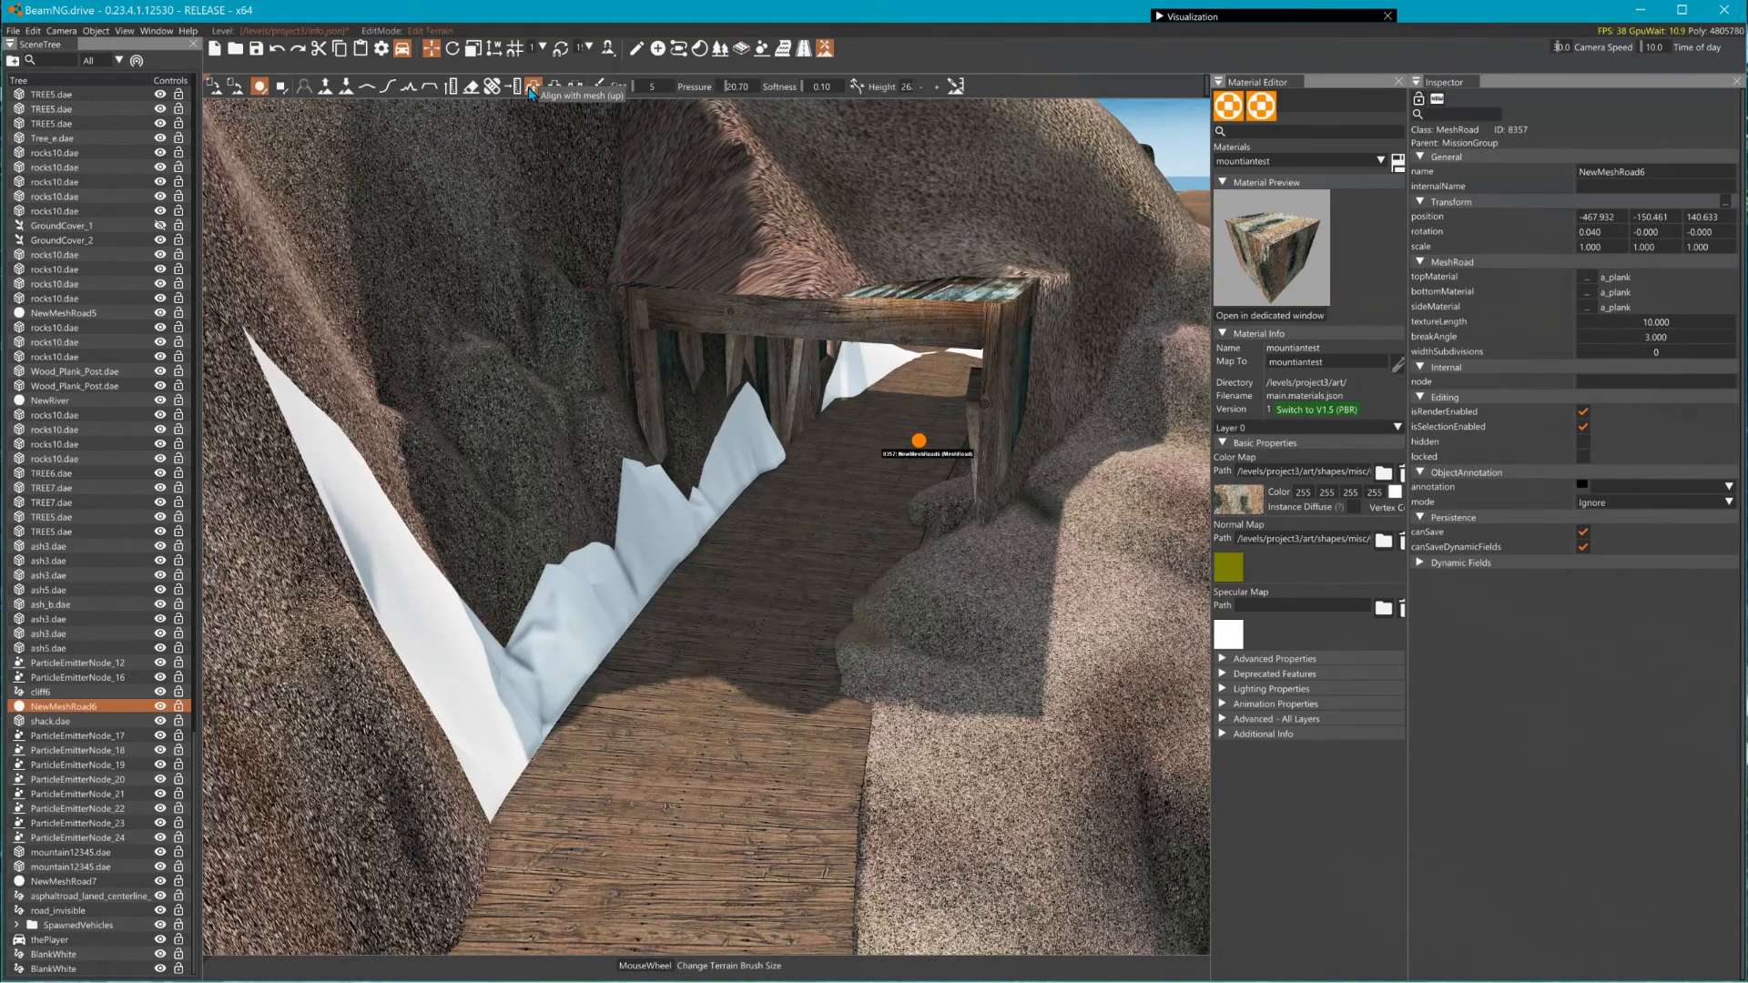
pyautogui.moveTo(939, 393)
pyautogui.mouseDown()
pyautogui.moveTo(897, 428)
pyautogui.moveTo(877, 484)
pyautogui.mouseUp()
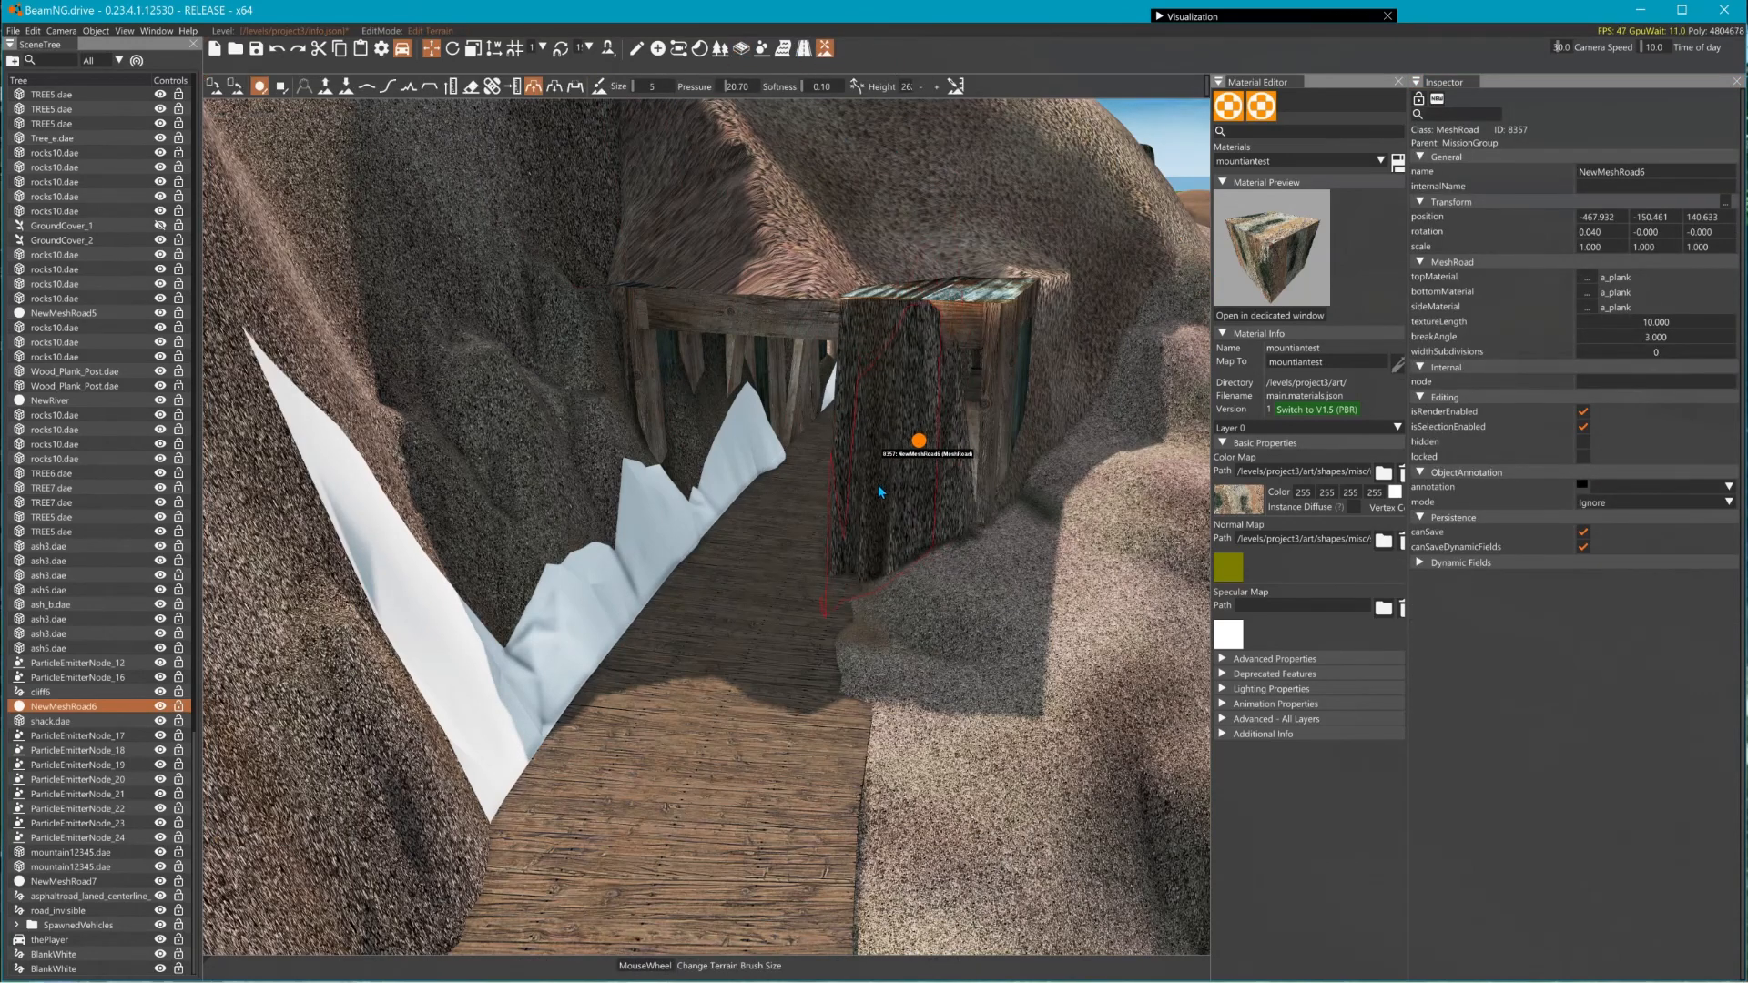
# - Undo the terrain alignment at the tunnel, keeping the plank mesh road's rendering turned on
pyautogui.hotkey('ctrl', 'z')
pyautogui.hotkey('ctrl', 'z')
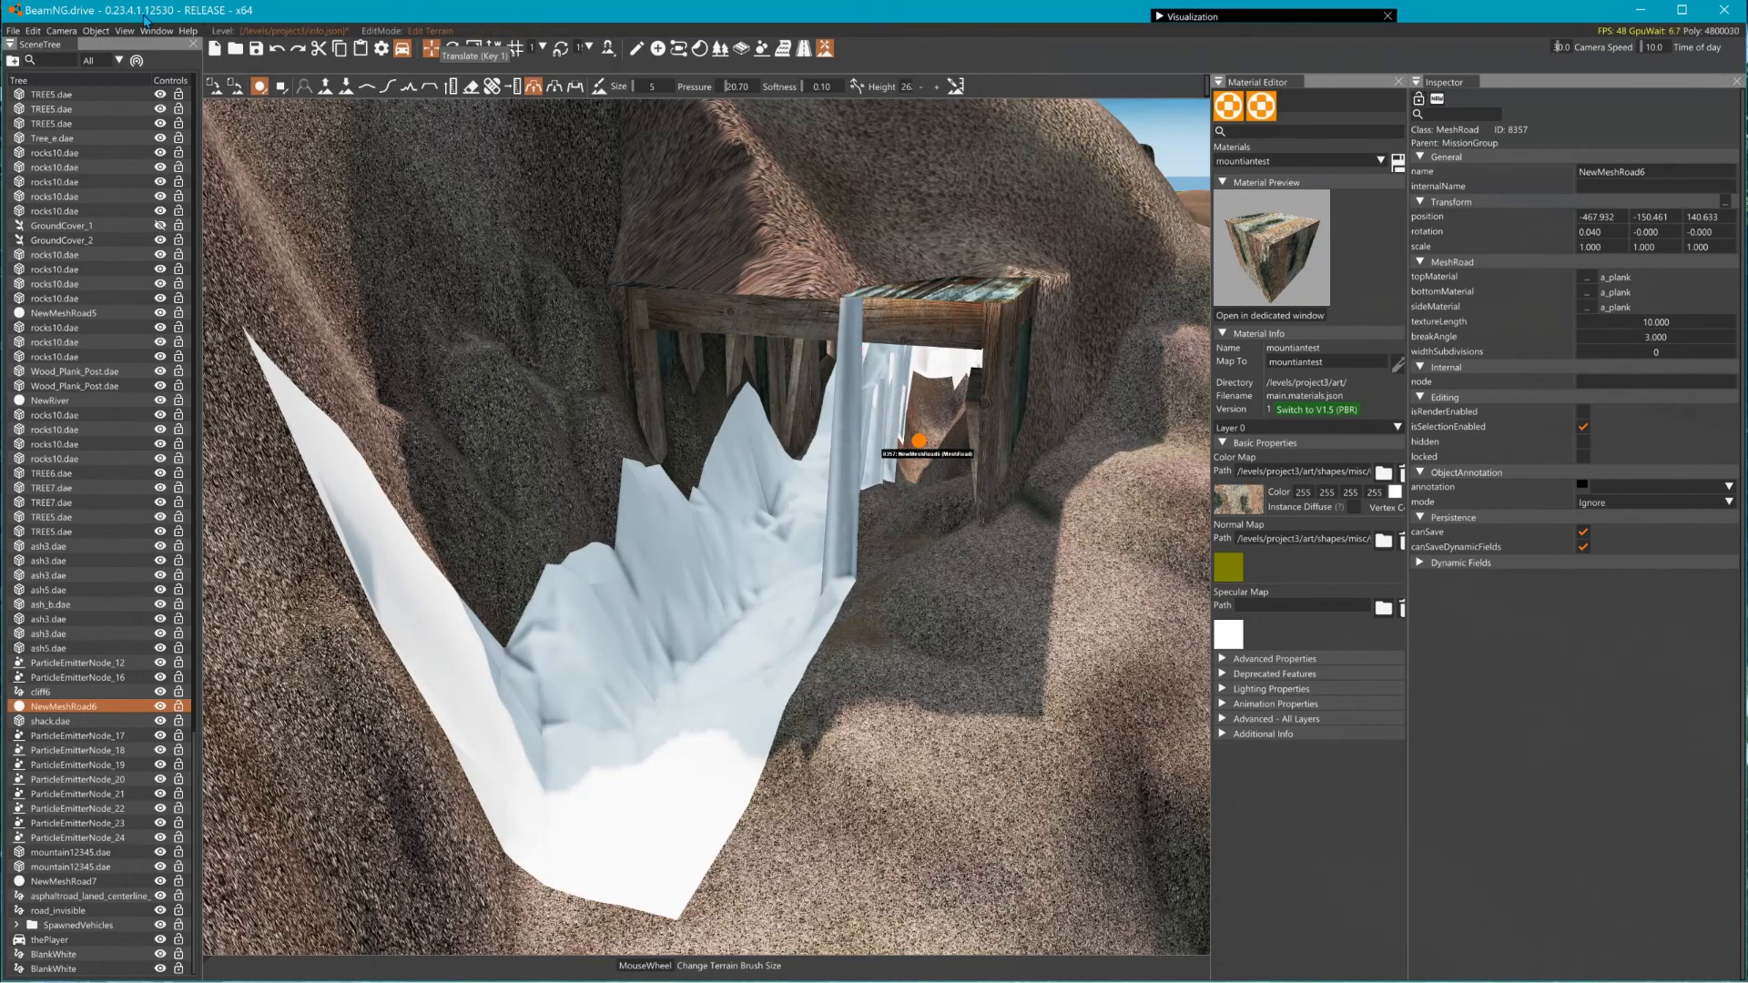
pyautogui.click(35, 31)
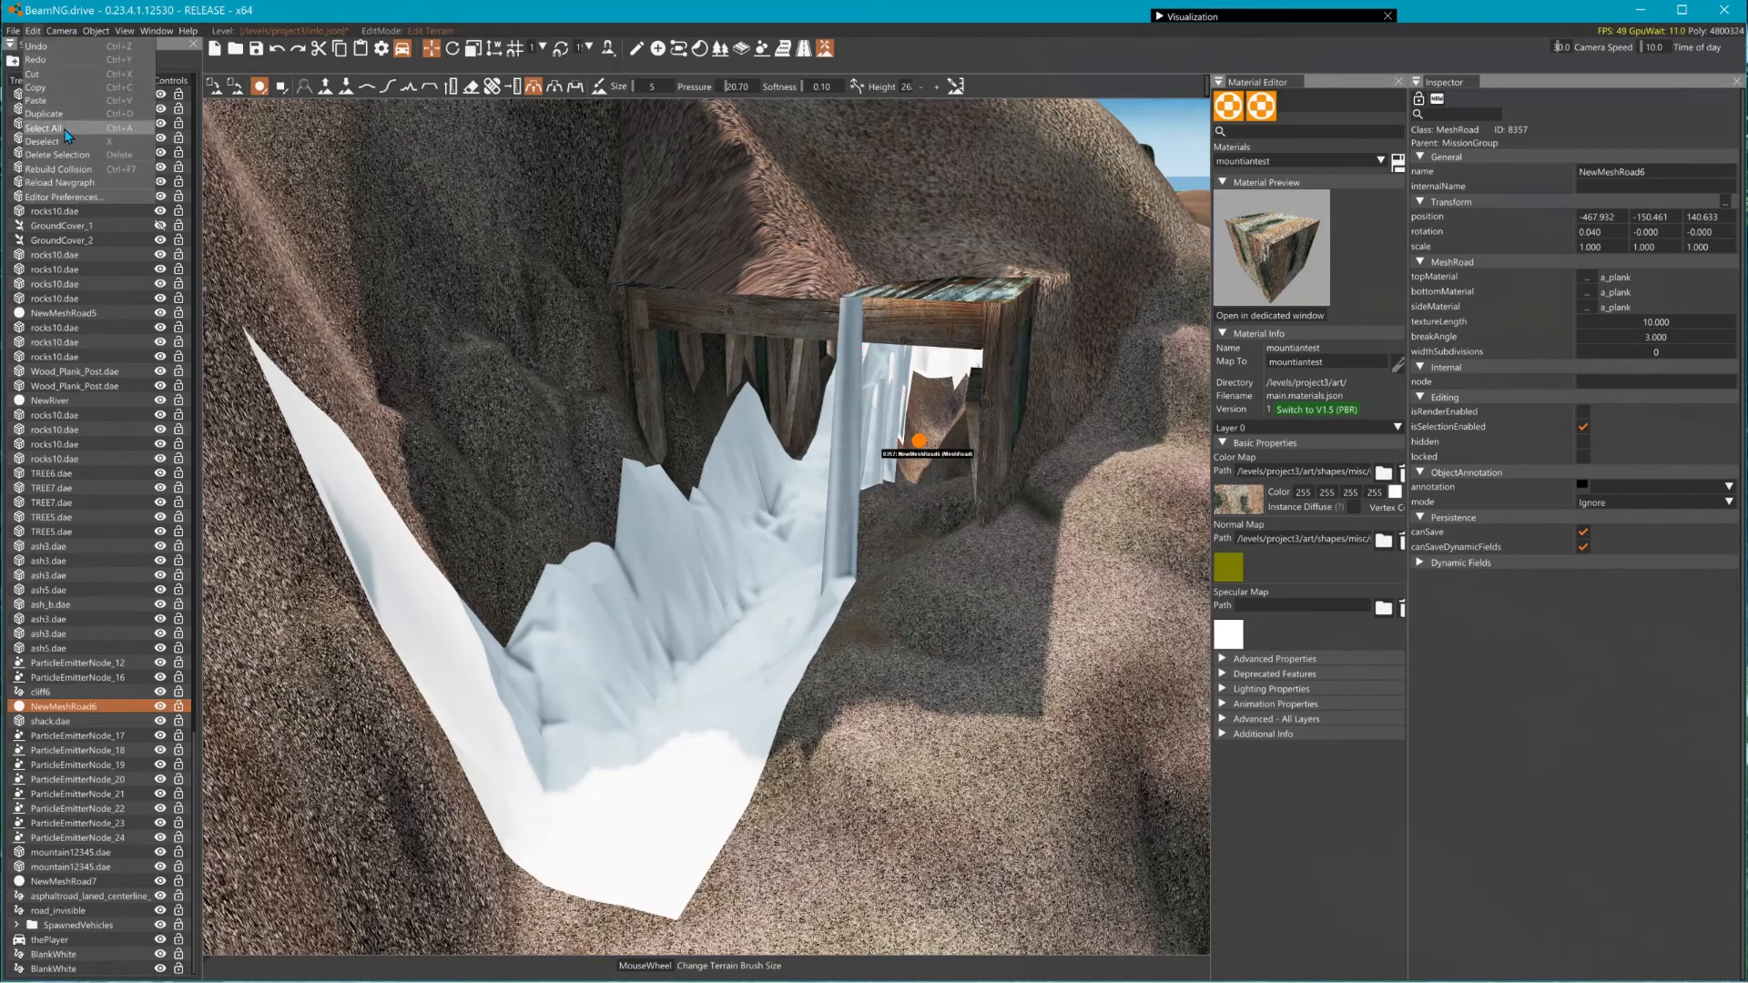
pyautogui.click(36, 59)
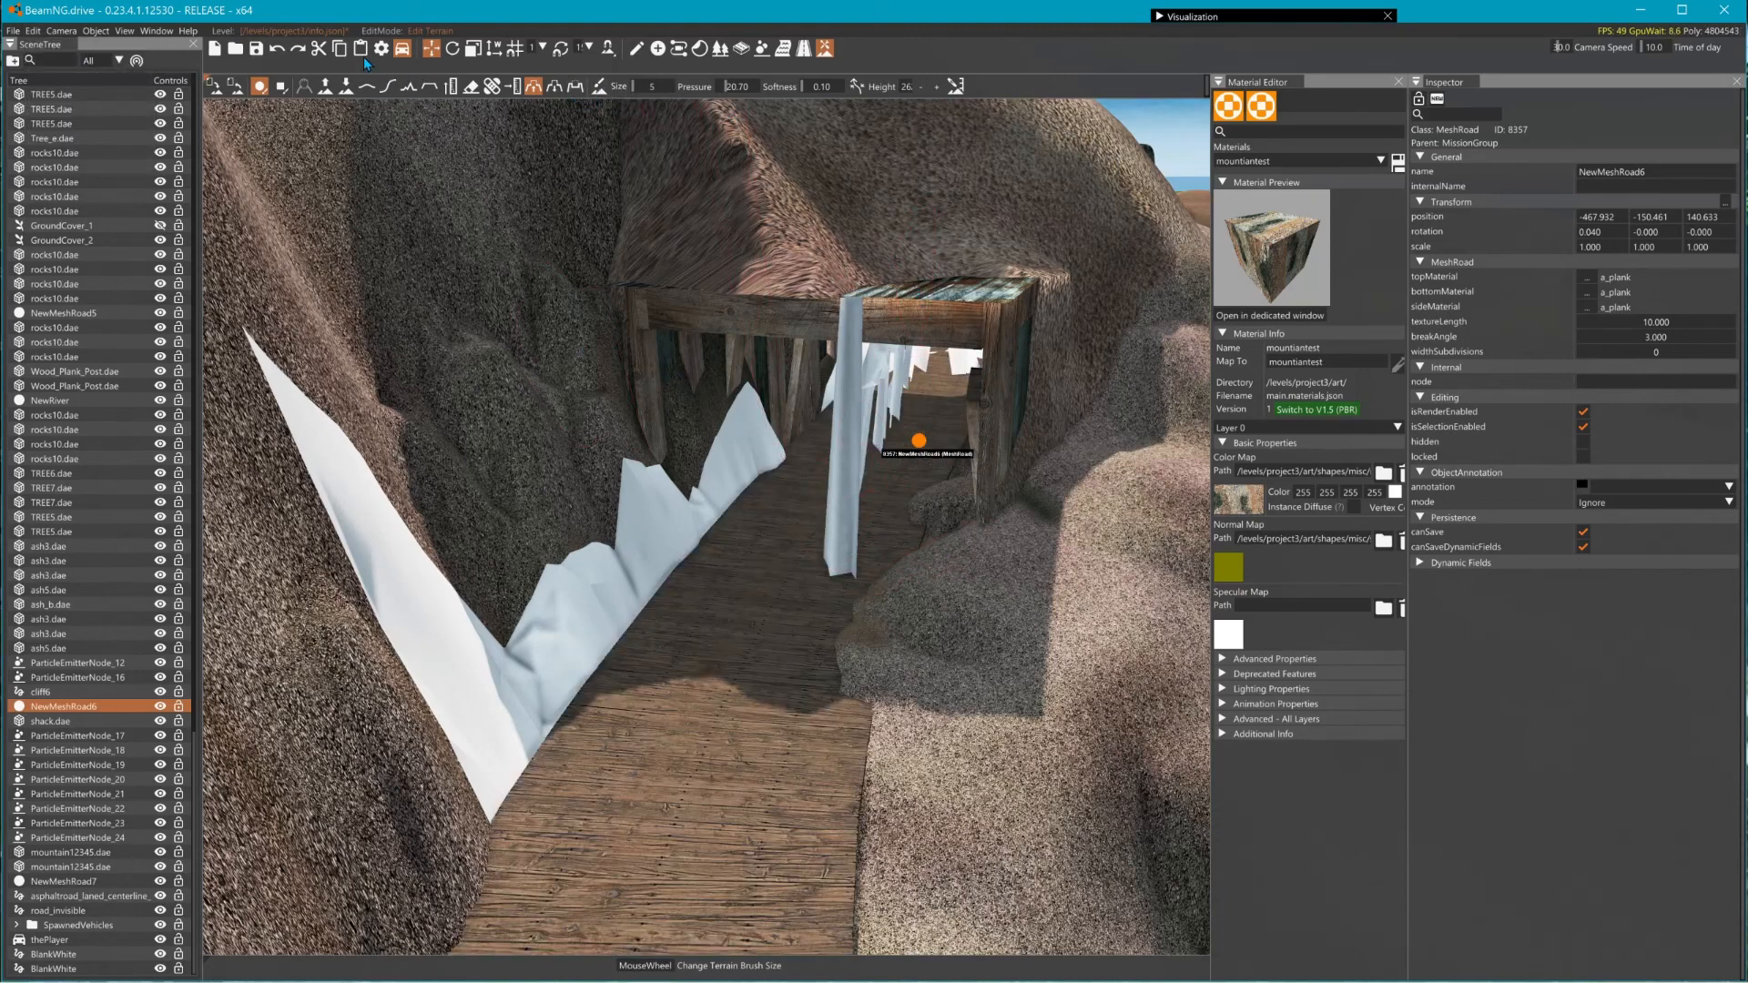
# - Move the timber tunnel shack.dae away from the plank road to Y -105.474 and rebuild the collision
pyautogui.click(804, 48)
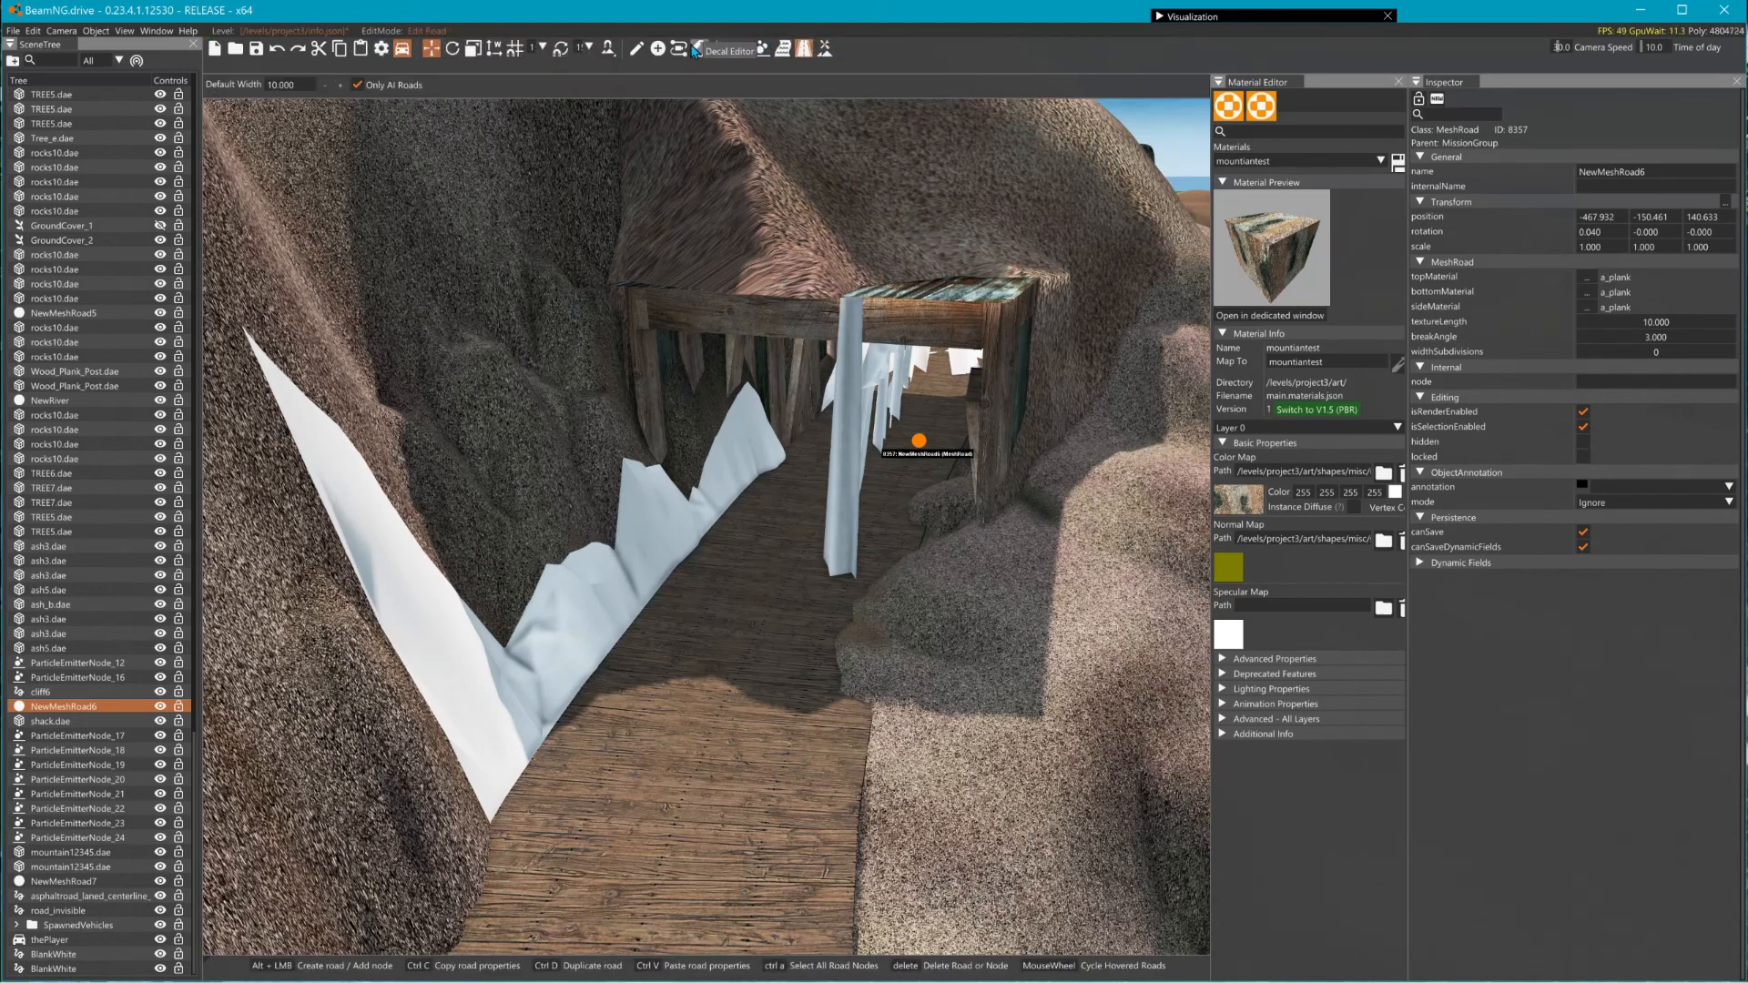
pyautogui.click(639, 50)
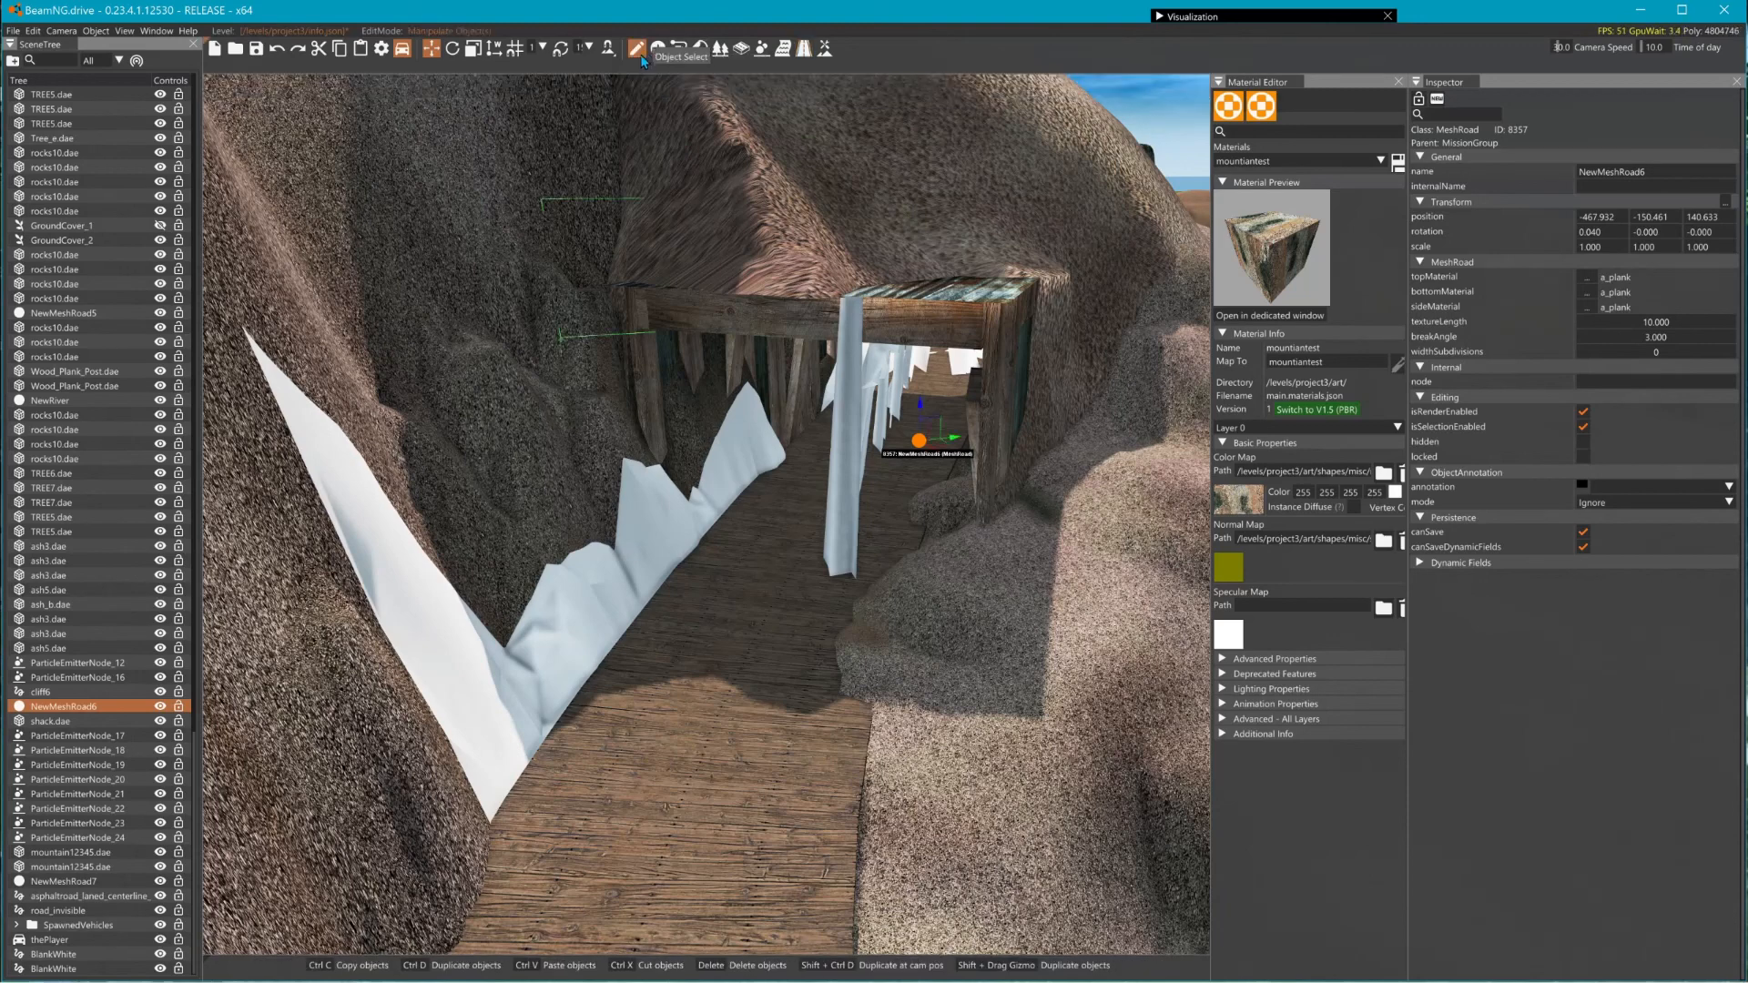
pyautogui.click(815, 240)
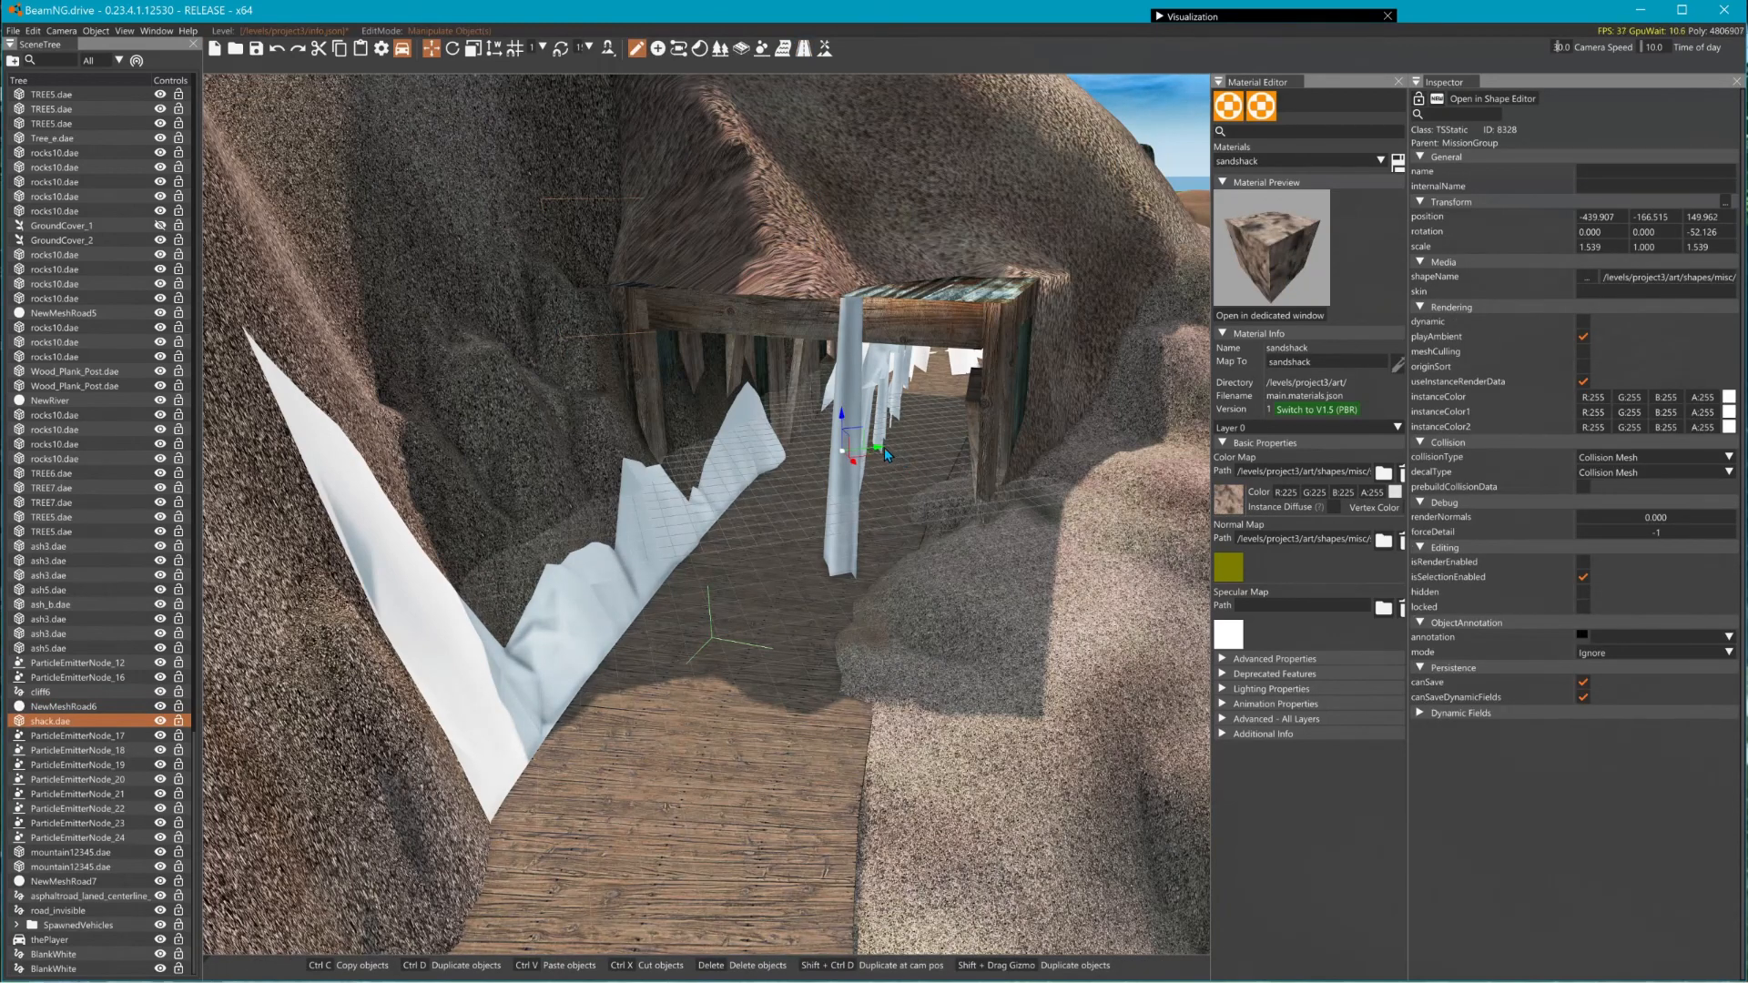
pyautogui.moveTo(879, 453); pyautogui.dragTo(1020, 326)
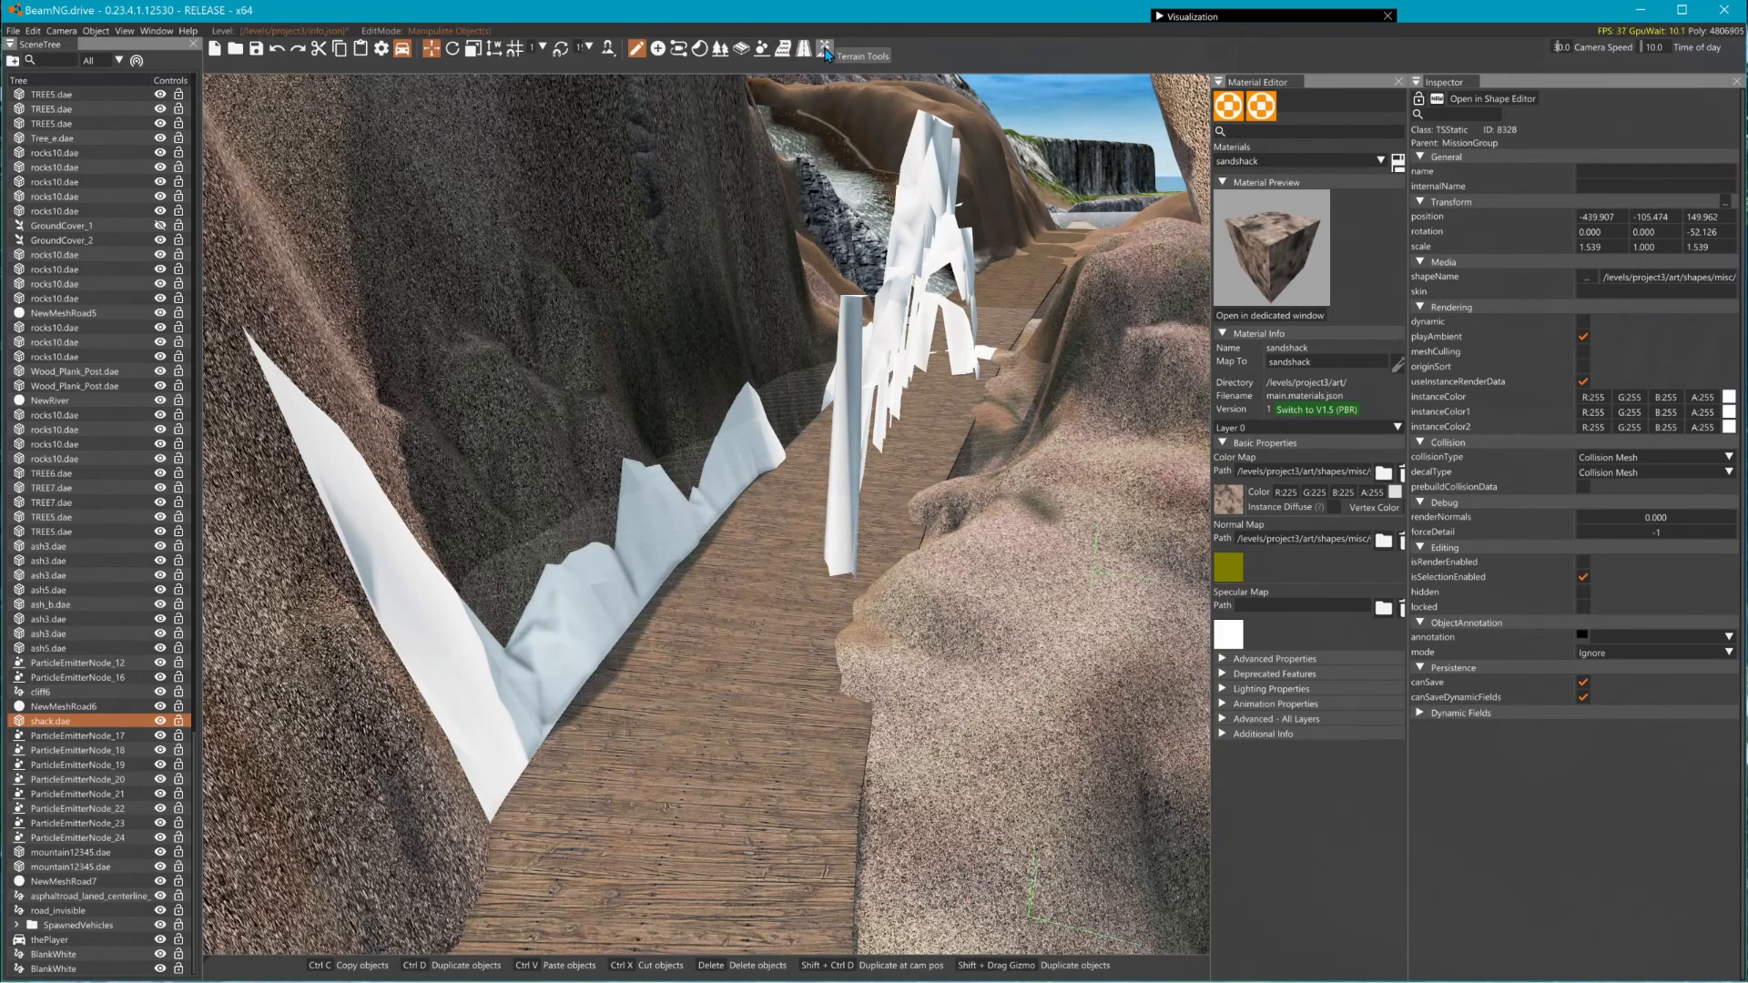
pyautogui.click(33, 30)
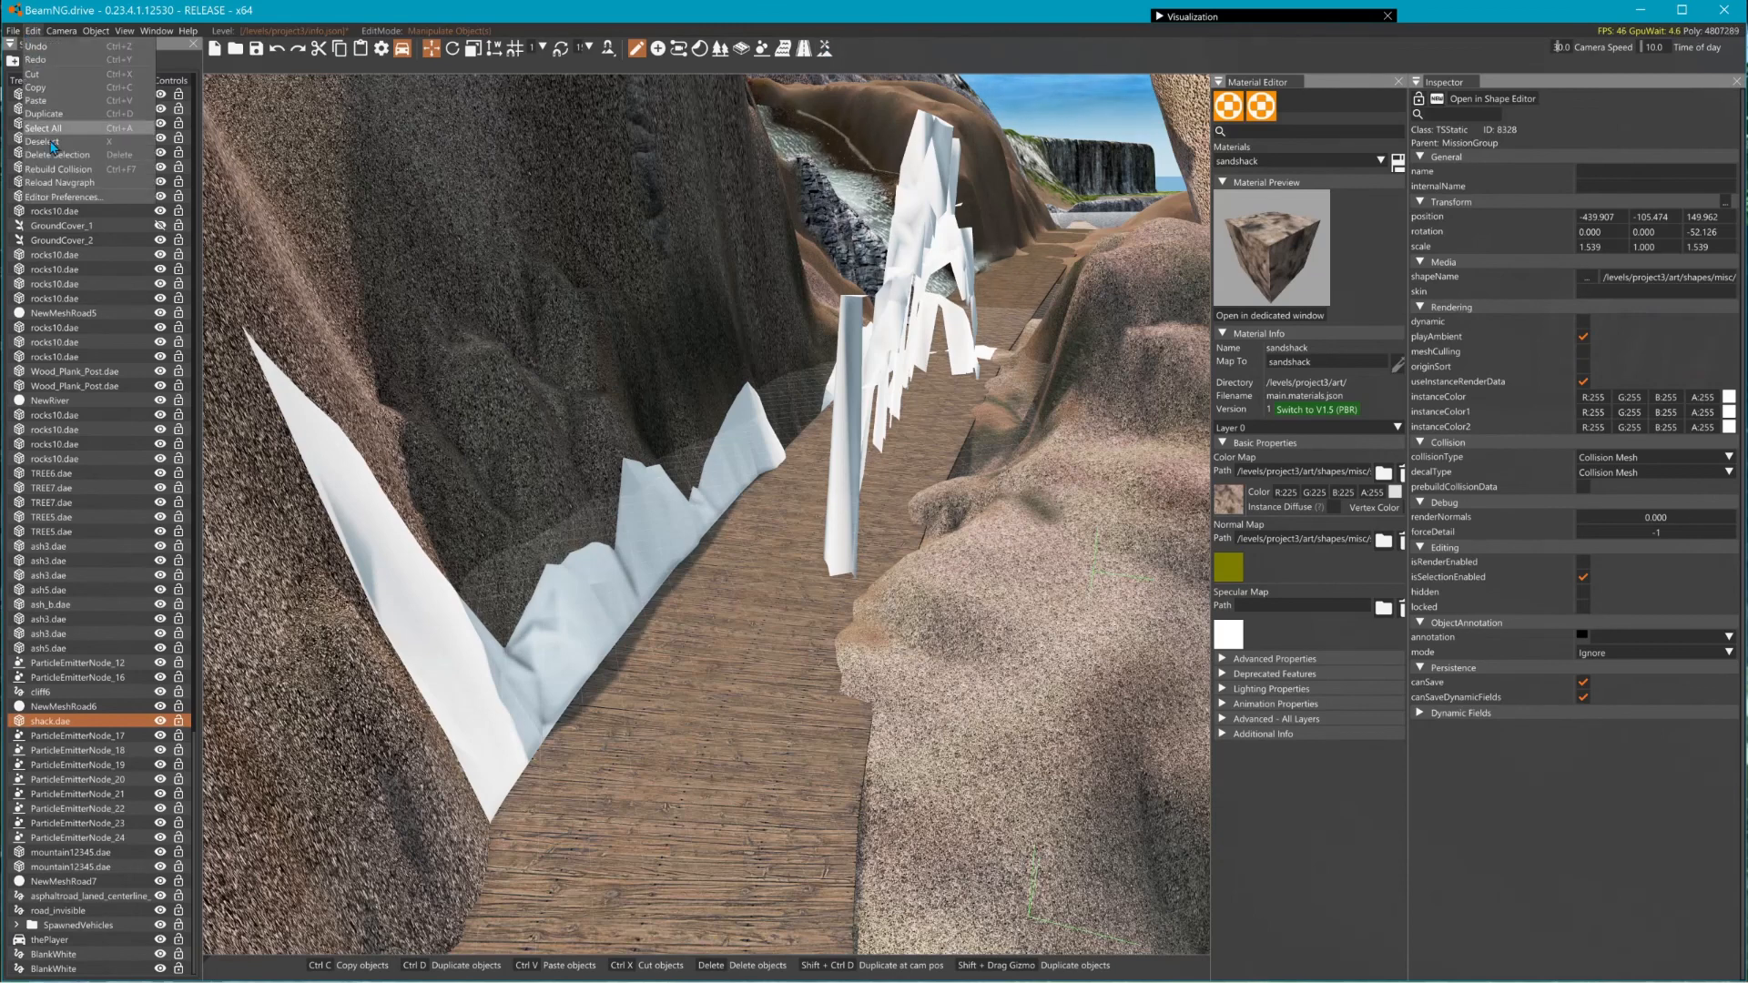
pyautogui.click(64, 169)
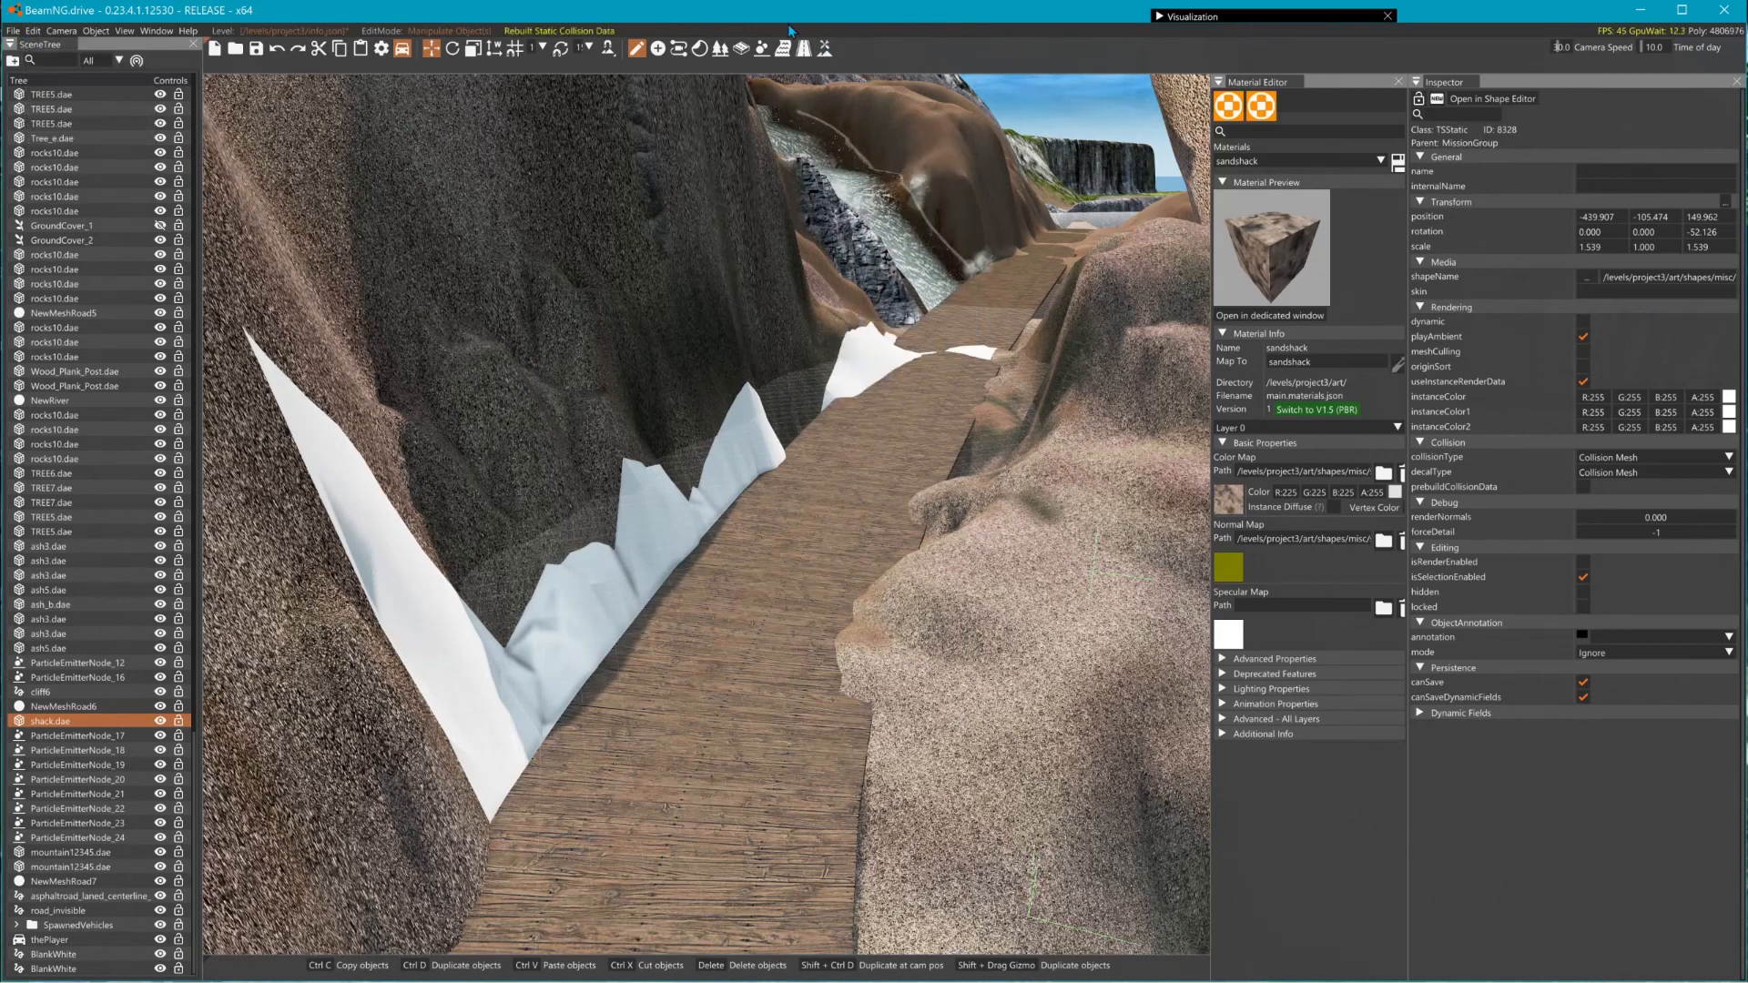
# - Raise the terrain to the plank road's underside with the Align with mesh (up) brush at size 7, undoing the last stroke
pyautogui.click(825, 48)
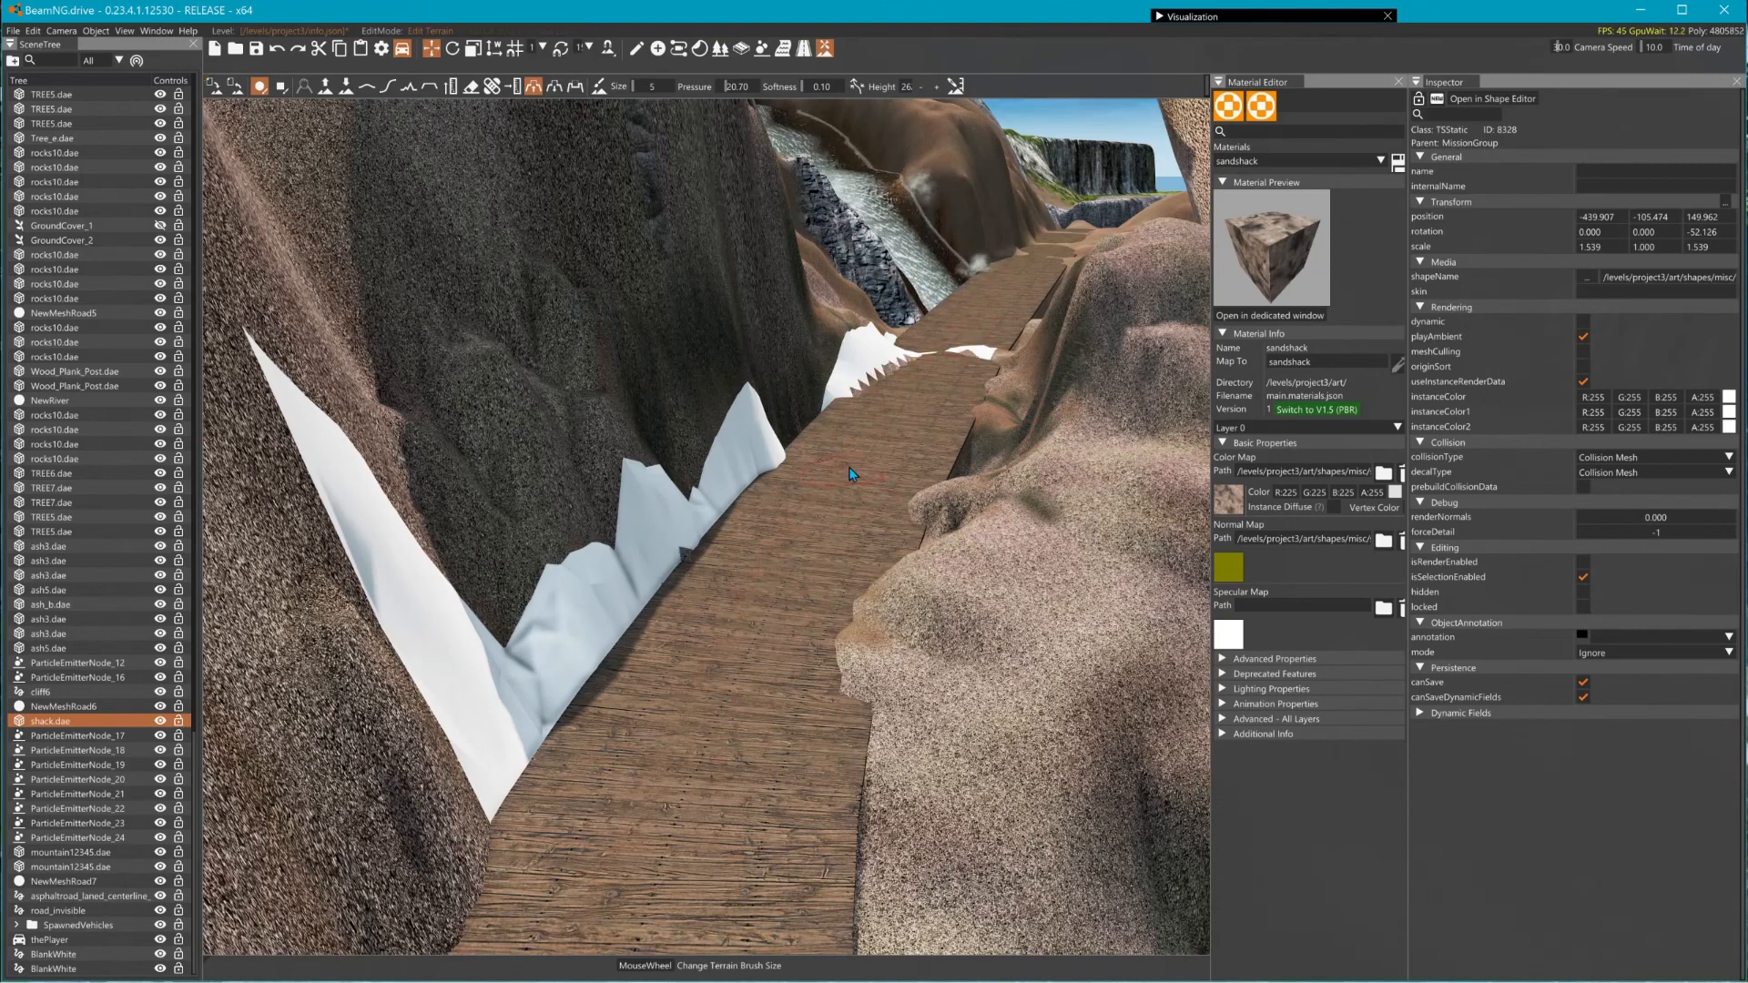
pyautogui.scroll(2, 975, 315)
pyautogui.moveTo(959, 325)
pyautogui.mouseDown()
pyautogui.moveTo(719, 665)
pyautogui.moveTo(805, 639)
pyautogui.moveTo(1016, 286)
pyautogui.moveTo(903, 417)
pyautogui.mouseUp()
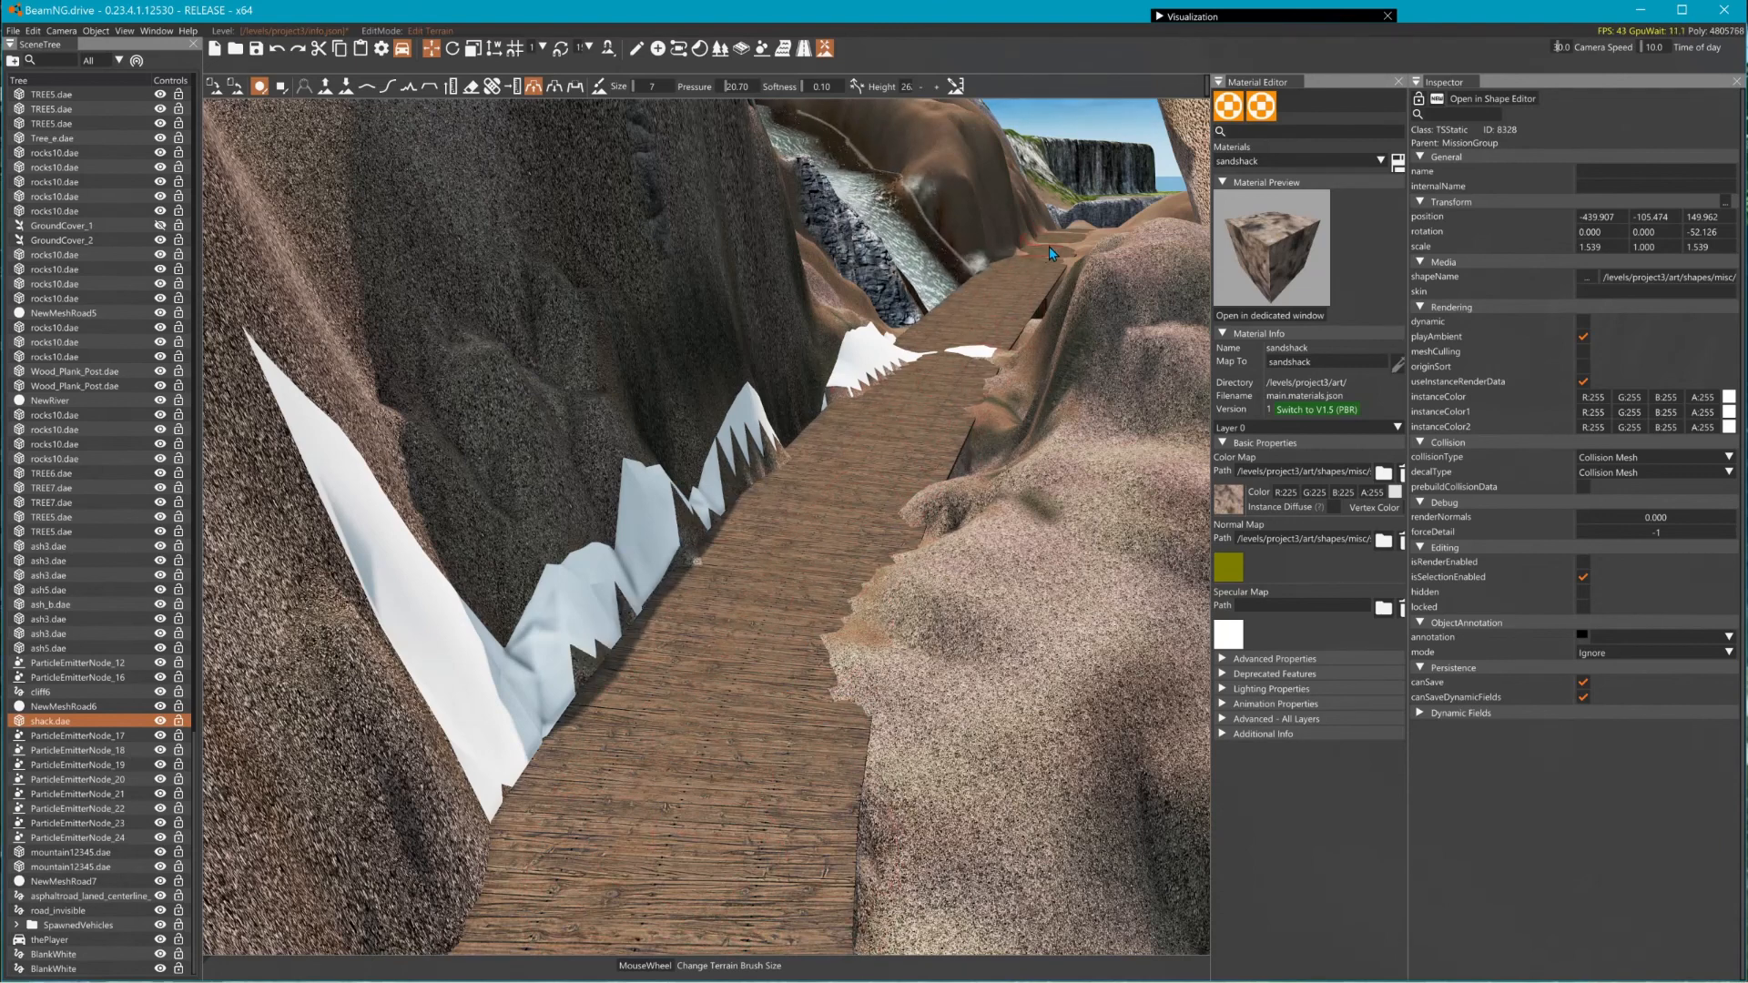
pyautogui.hotkey('ctrl', 'z')
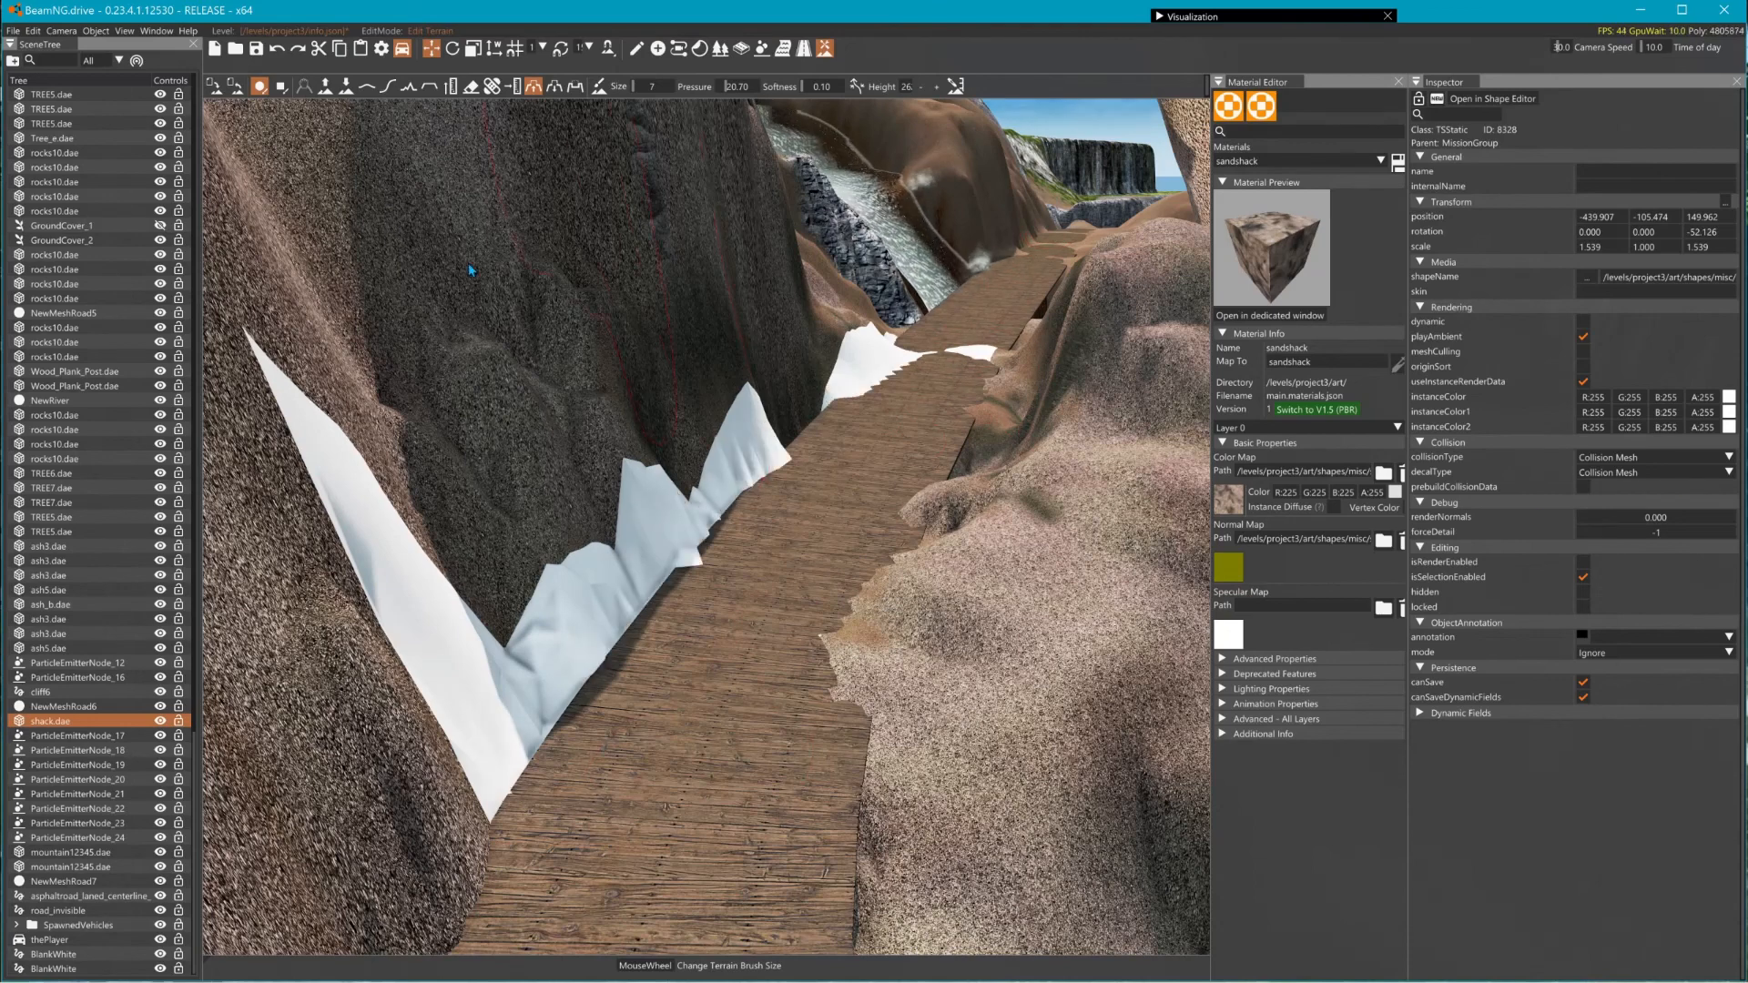
# - Turn off rendering of NewMeshRoad6 to expose the aligned terrain, and return to the Decal Road Editor
pyautogui.click(737, 48)
pyautogui.click(919, 440)
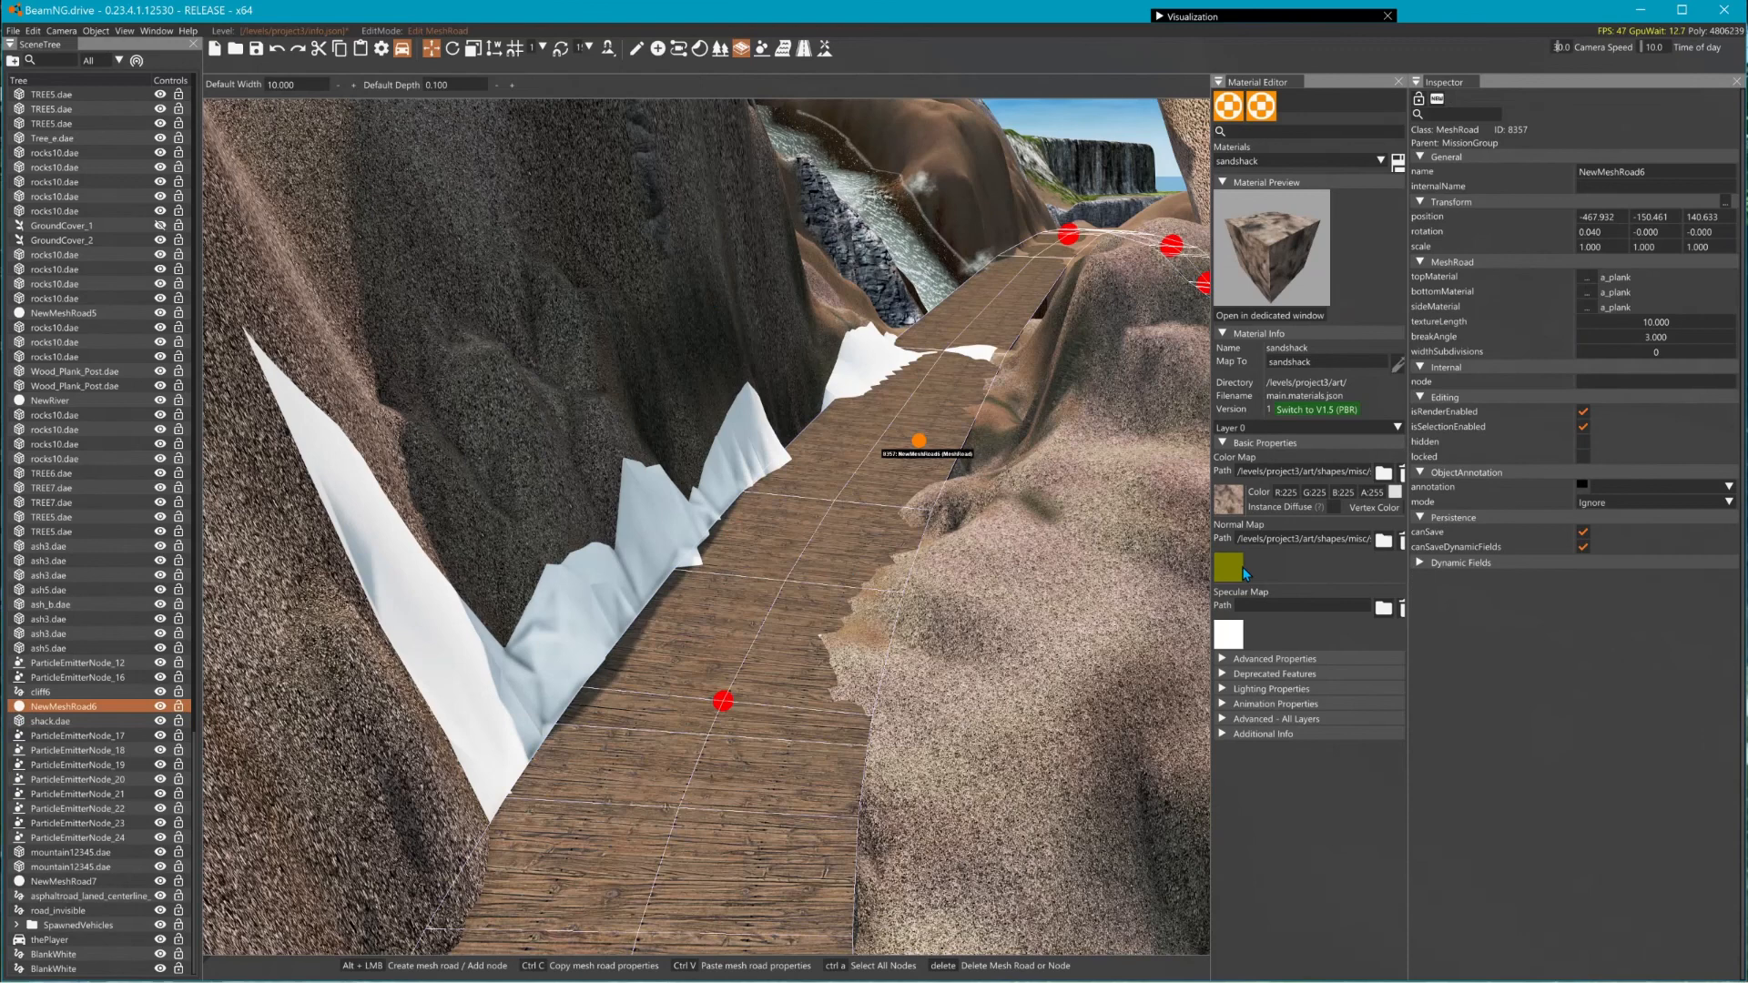
pyautogui.click(1585, 414)
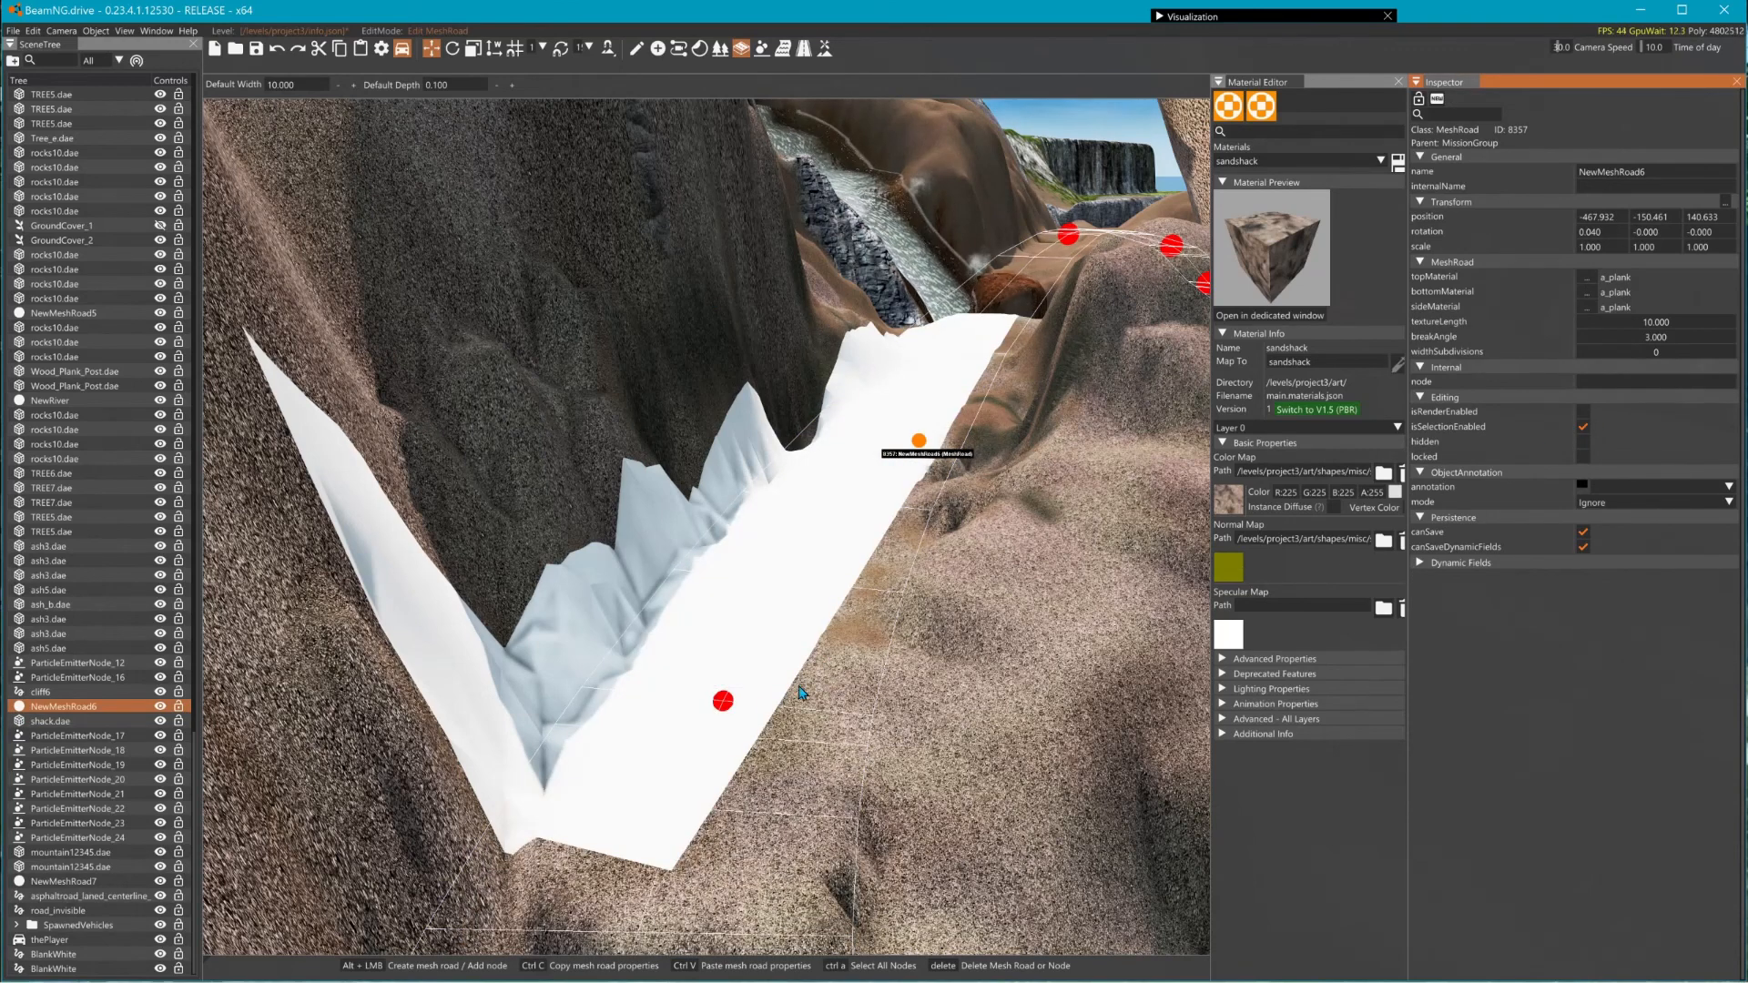
pyautogui.click(723, 708)
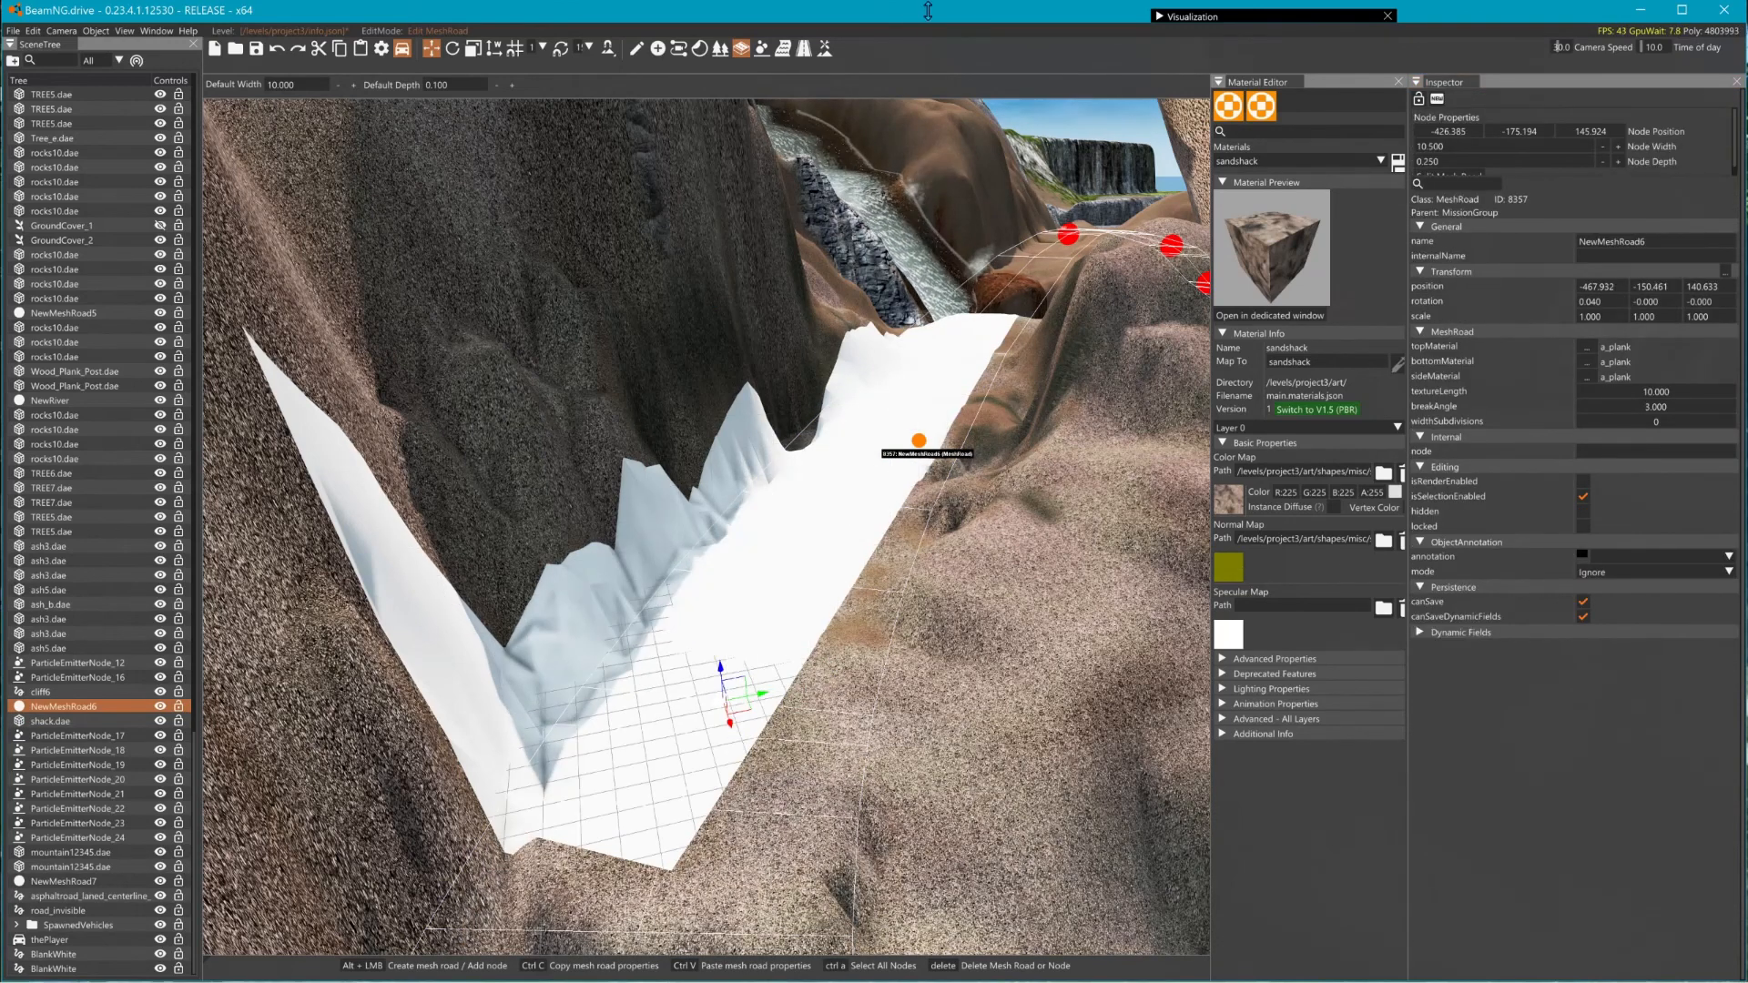
pyautogui.click(805, 49)
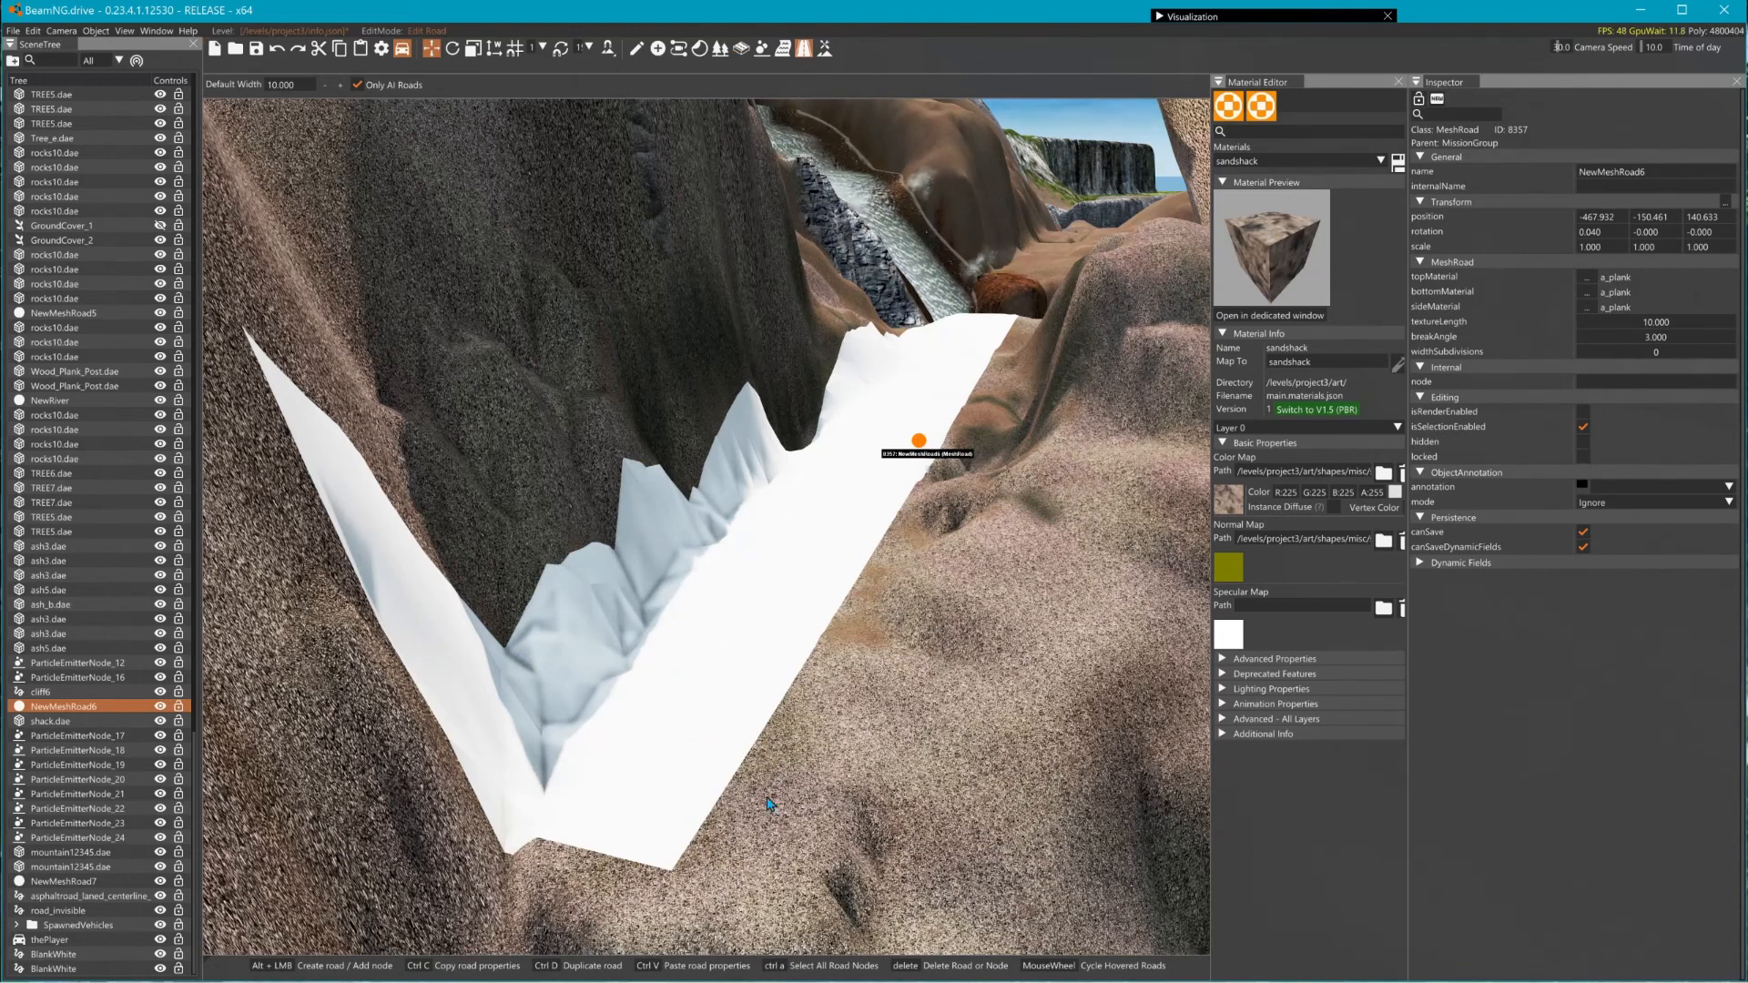
# - Select the BlankWhite decal road on the aligned terrain and shift its far end node to about X -421.1, Y -177.9
pyautogui.moveTo(785, 232); pyautogui.dragTo(697, 360, button='right')
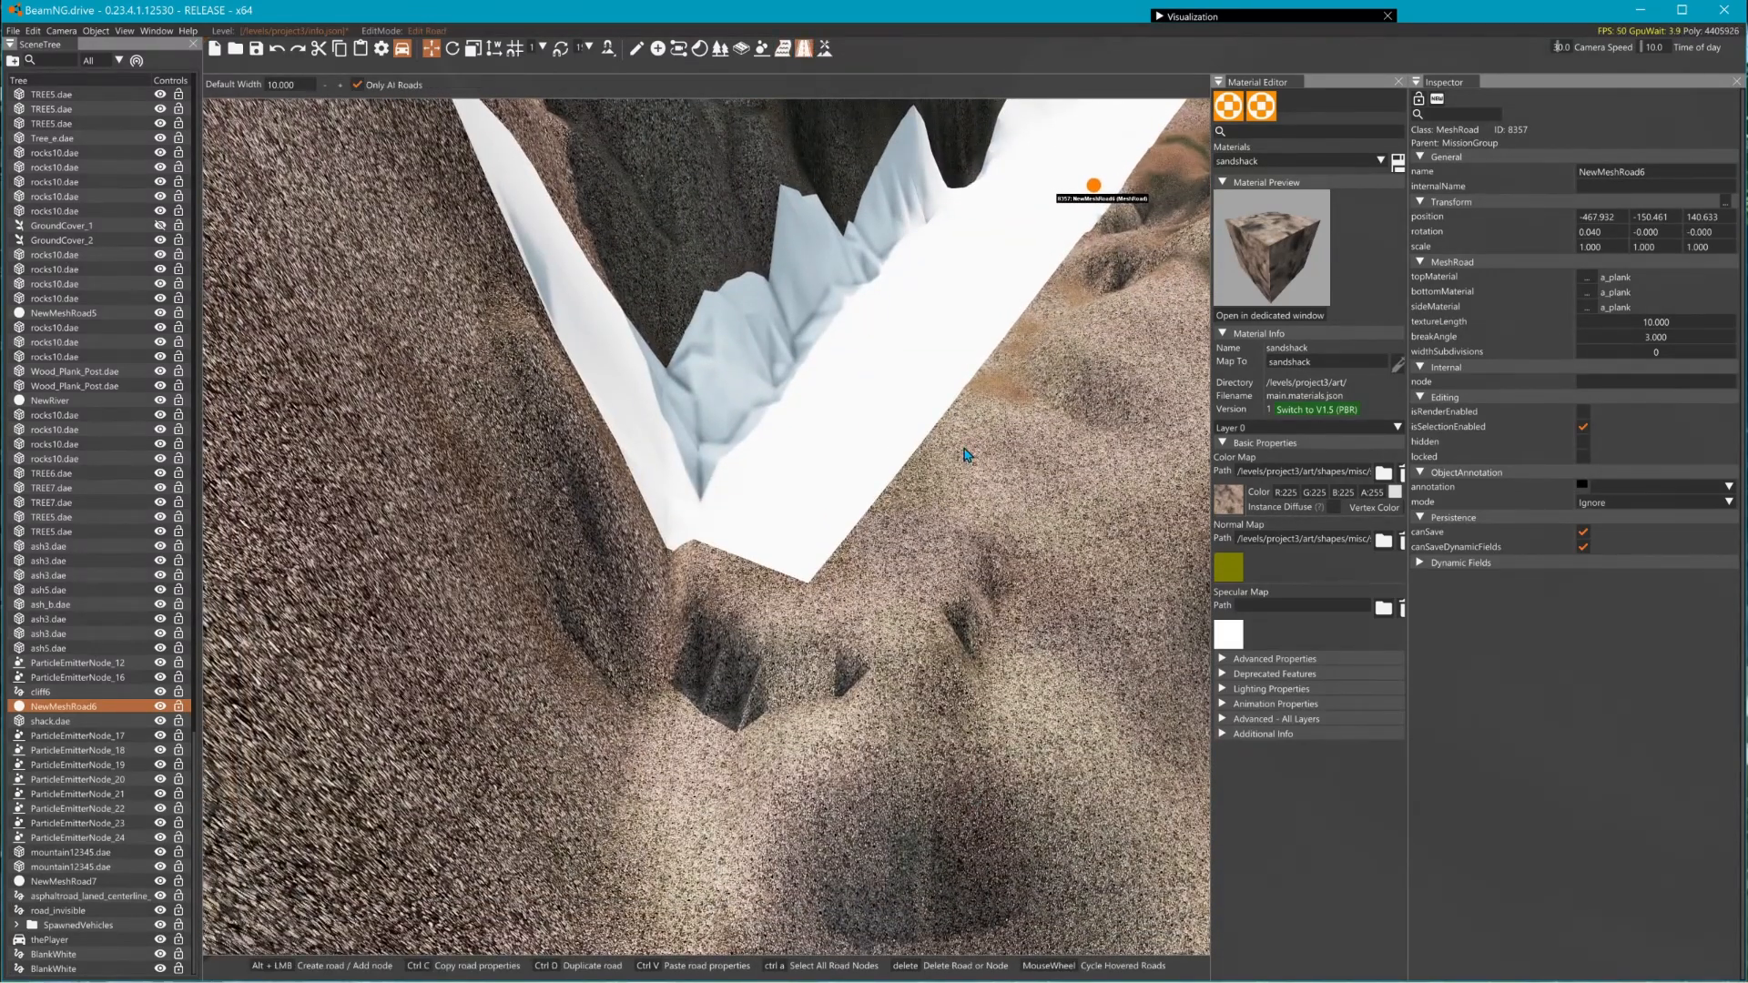
pyautogui.moveTo(967, 456); pyautogui.dragTo(956, 337, button='right')
pyautogui.press('w')
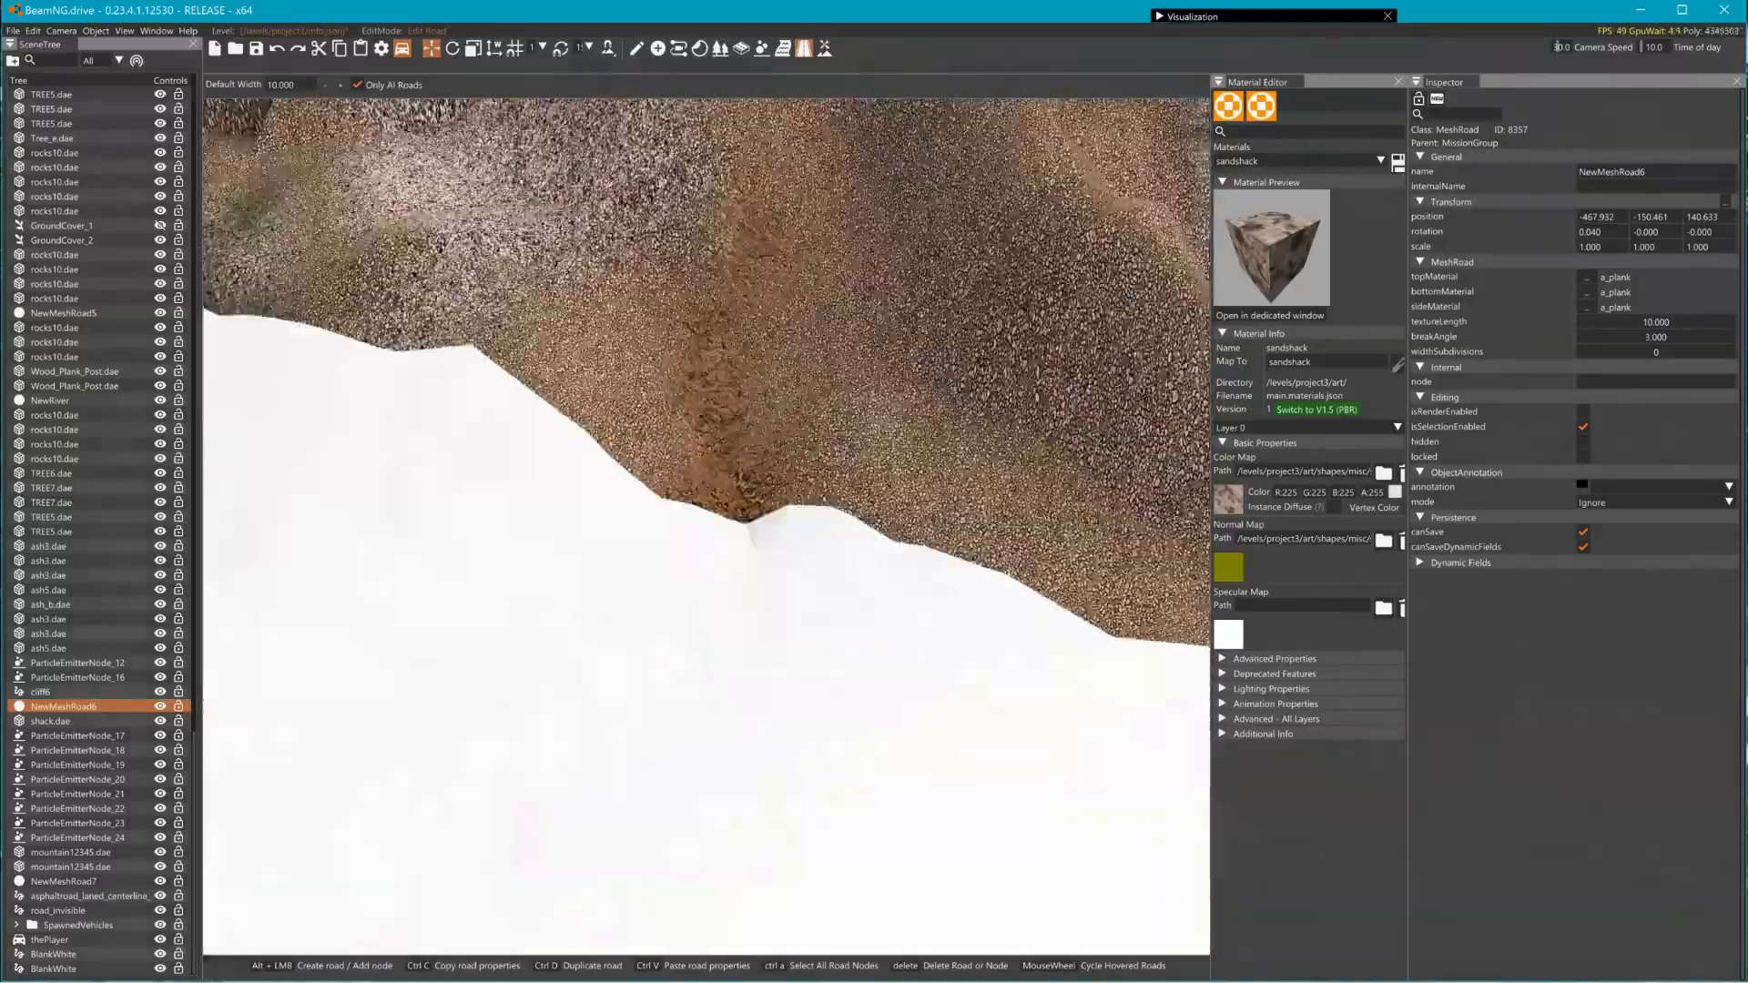
pyautogui.press('s')
pyautogui.moveTo(921, 492)
pyautogui.mouseDown(button='right')
pyautogui.moveTo(956, 491)
pyautogui.moveTo(921, 492)
pyautogui.mouseUp(button='right')
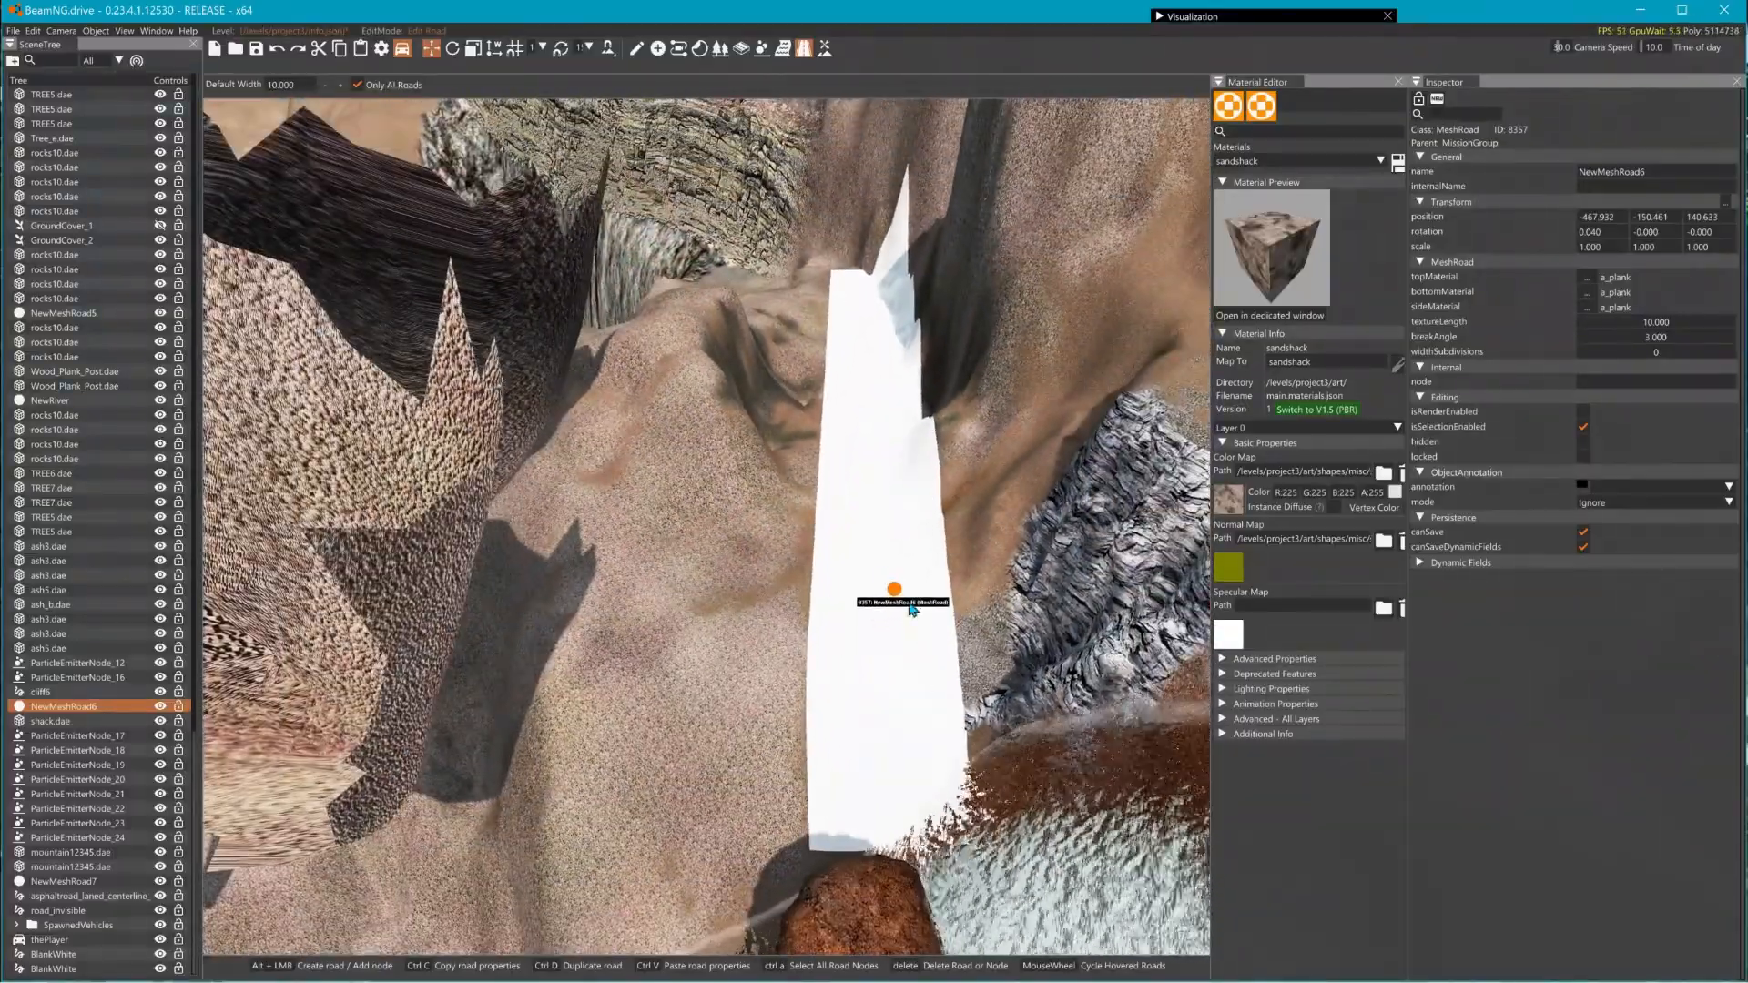
pyautogui.doubleClick(124, 708)
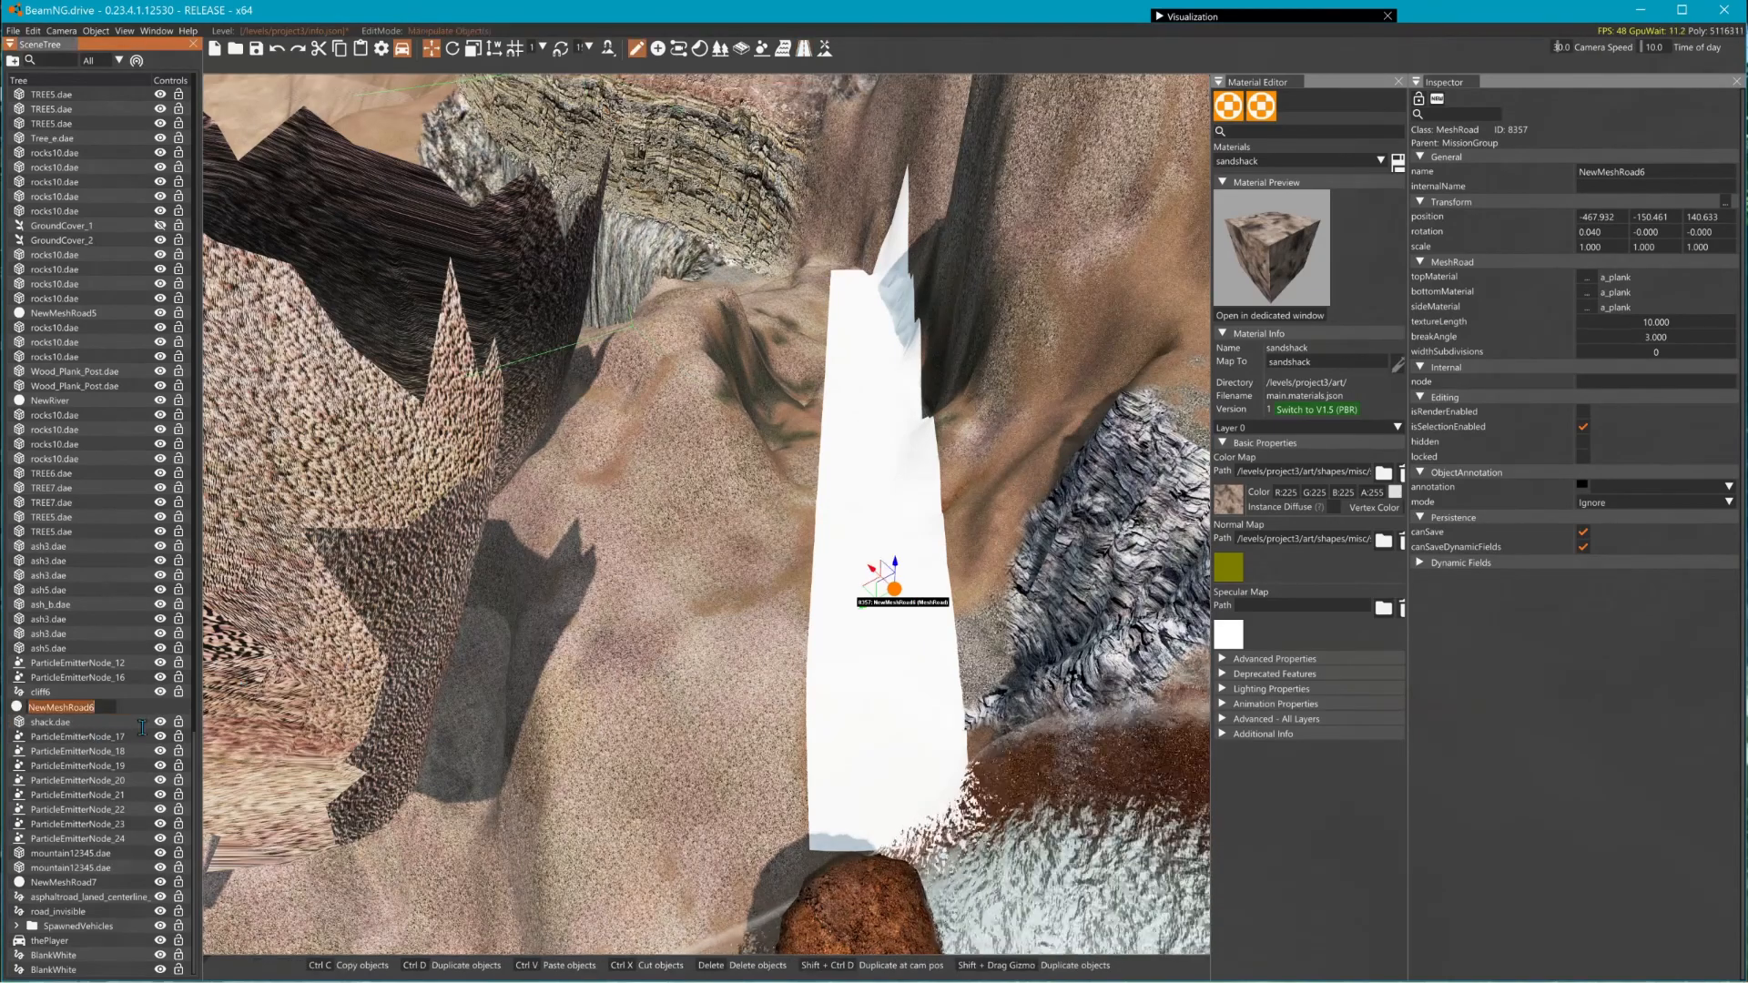
pyautogui.click(901, 495)
pyautogui.scroll(-3, 64, 767)
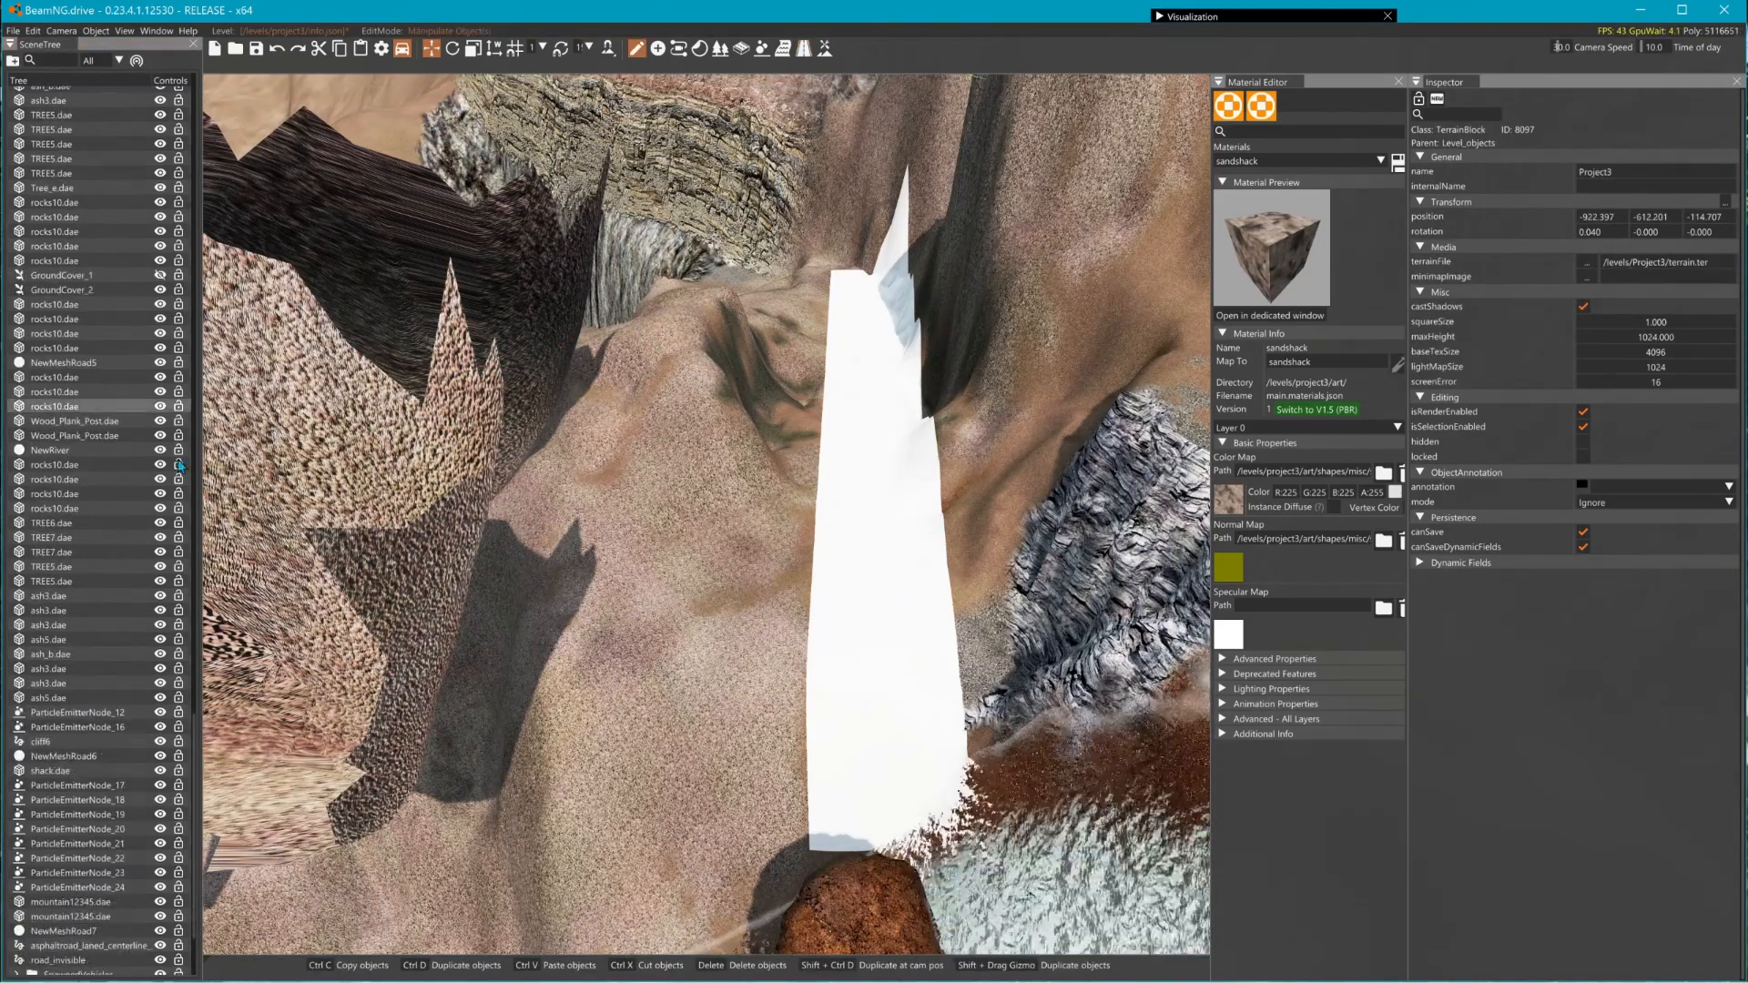
pyautogui.scroll(-2, 107, 911)
pyautogui.click(62, 969)
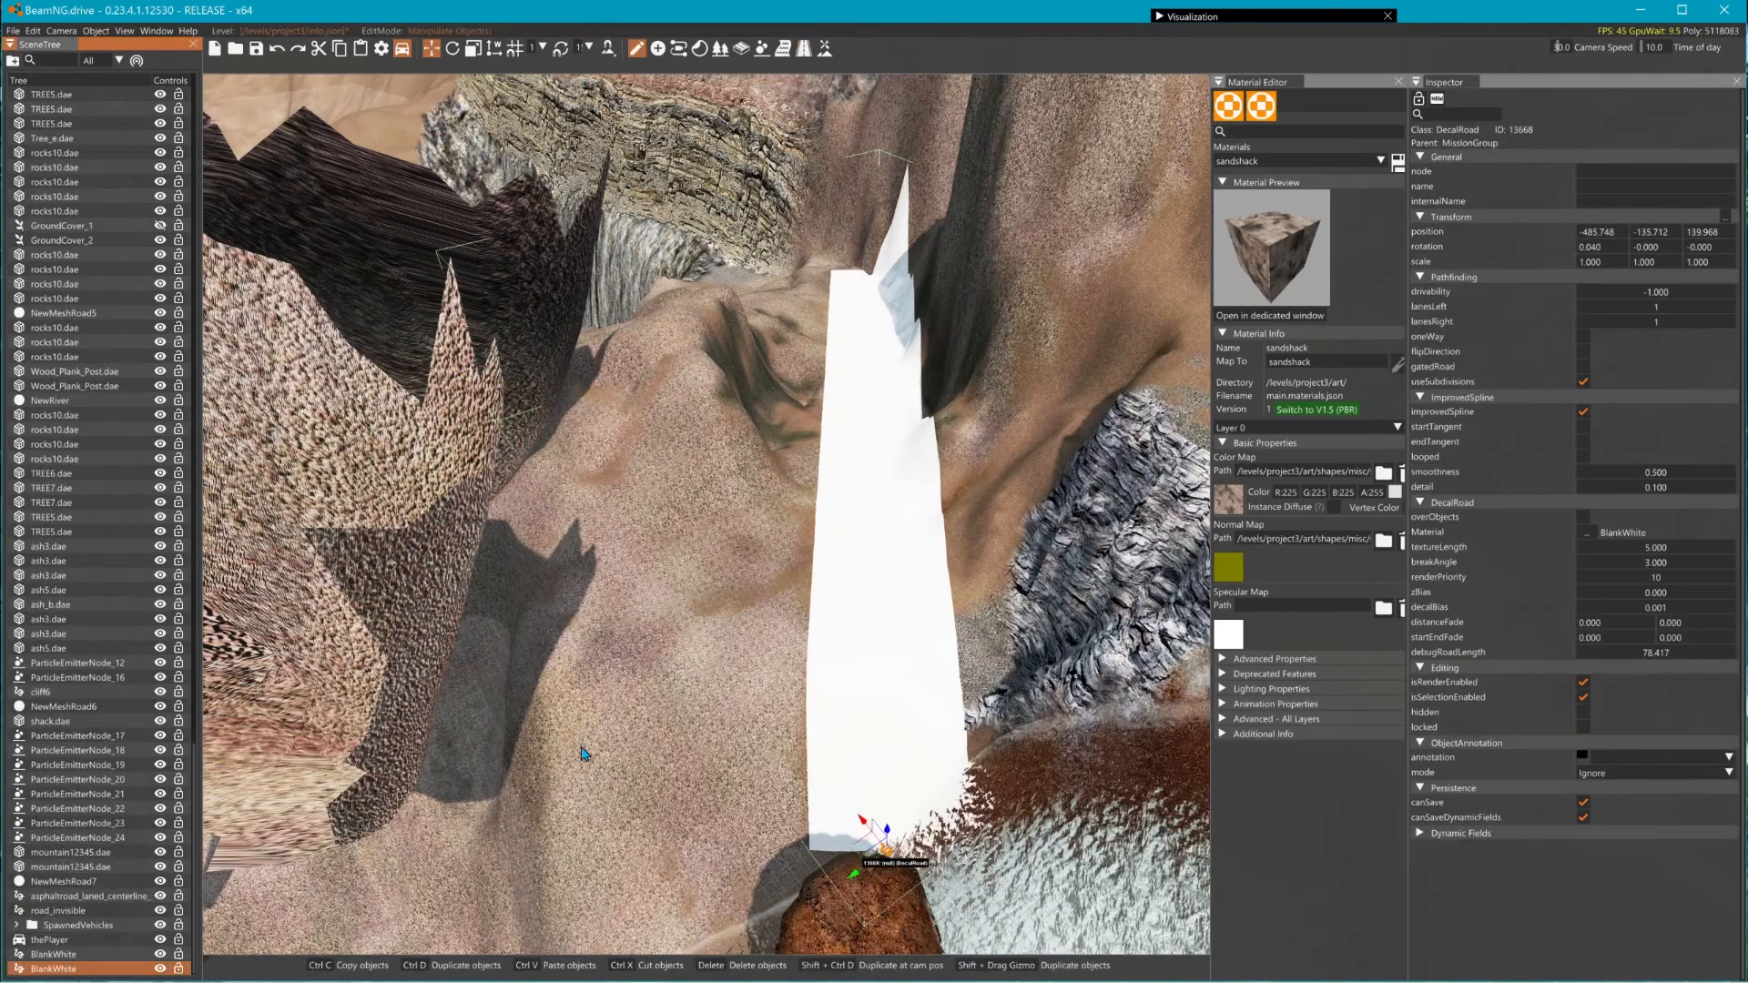
pyautogui.click(805, 49)
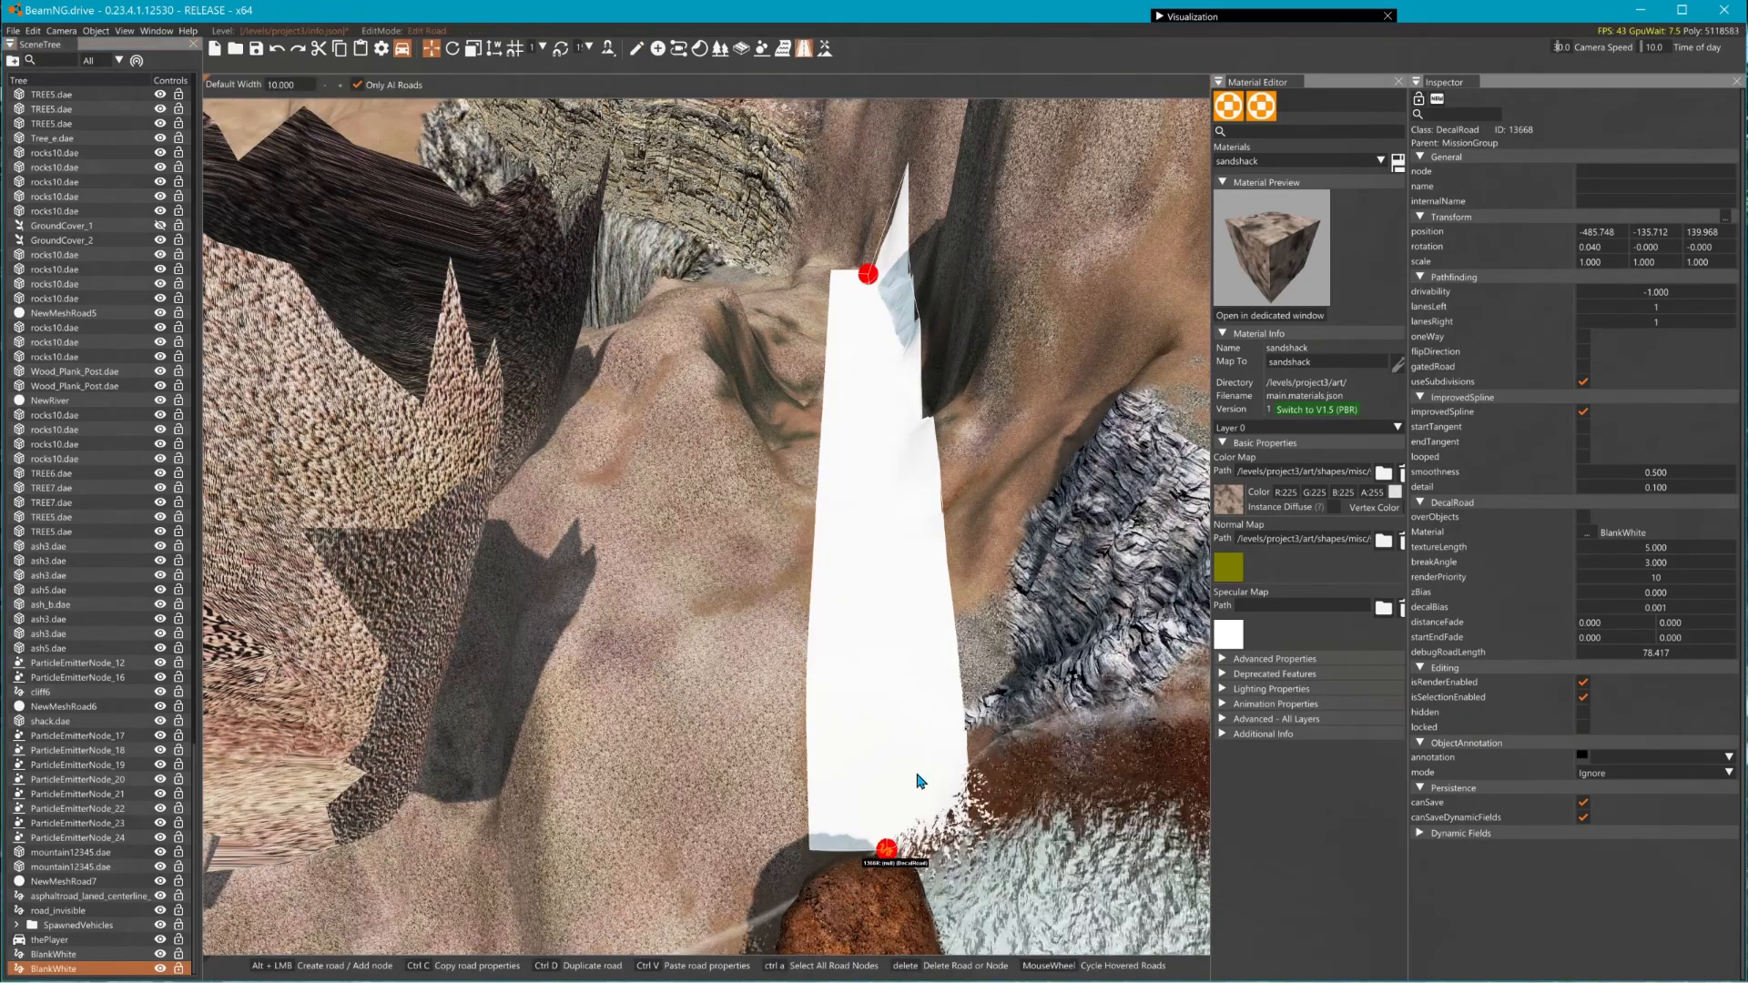
pyautogui.moveTo(866, 275); pyautogui.dragTo(854, 281)
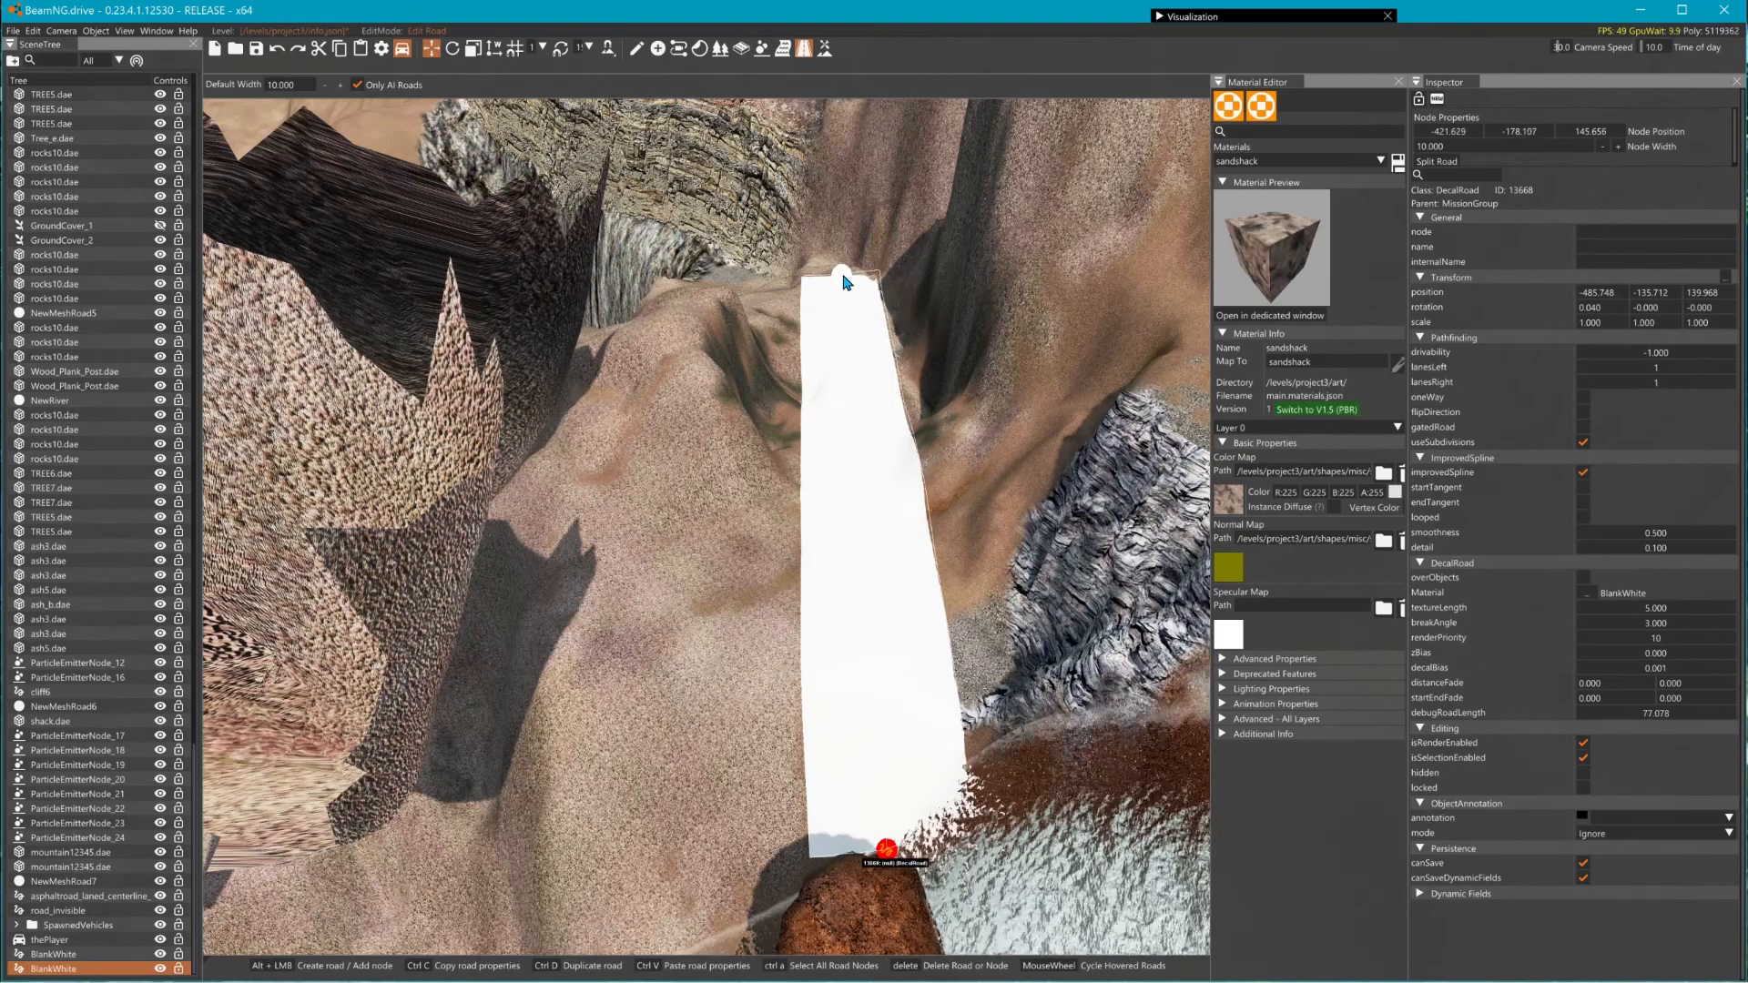
# - Move the timber tunnel shack.dae back over the decal road to X -450.674, Y -160.416, Z 154.979 and check the passage inside
pyautogui.moveTo(788, 378); pyautogui.dragTo(785, 392, button='right')
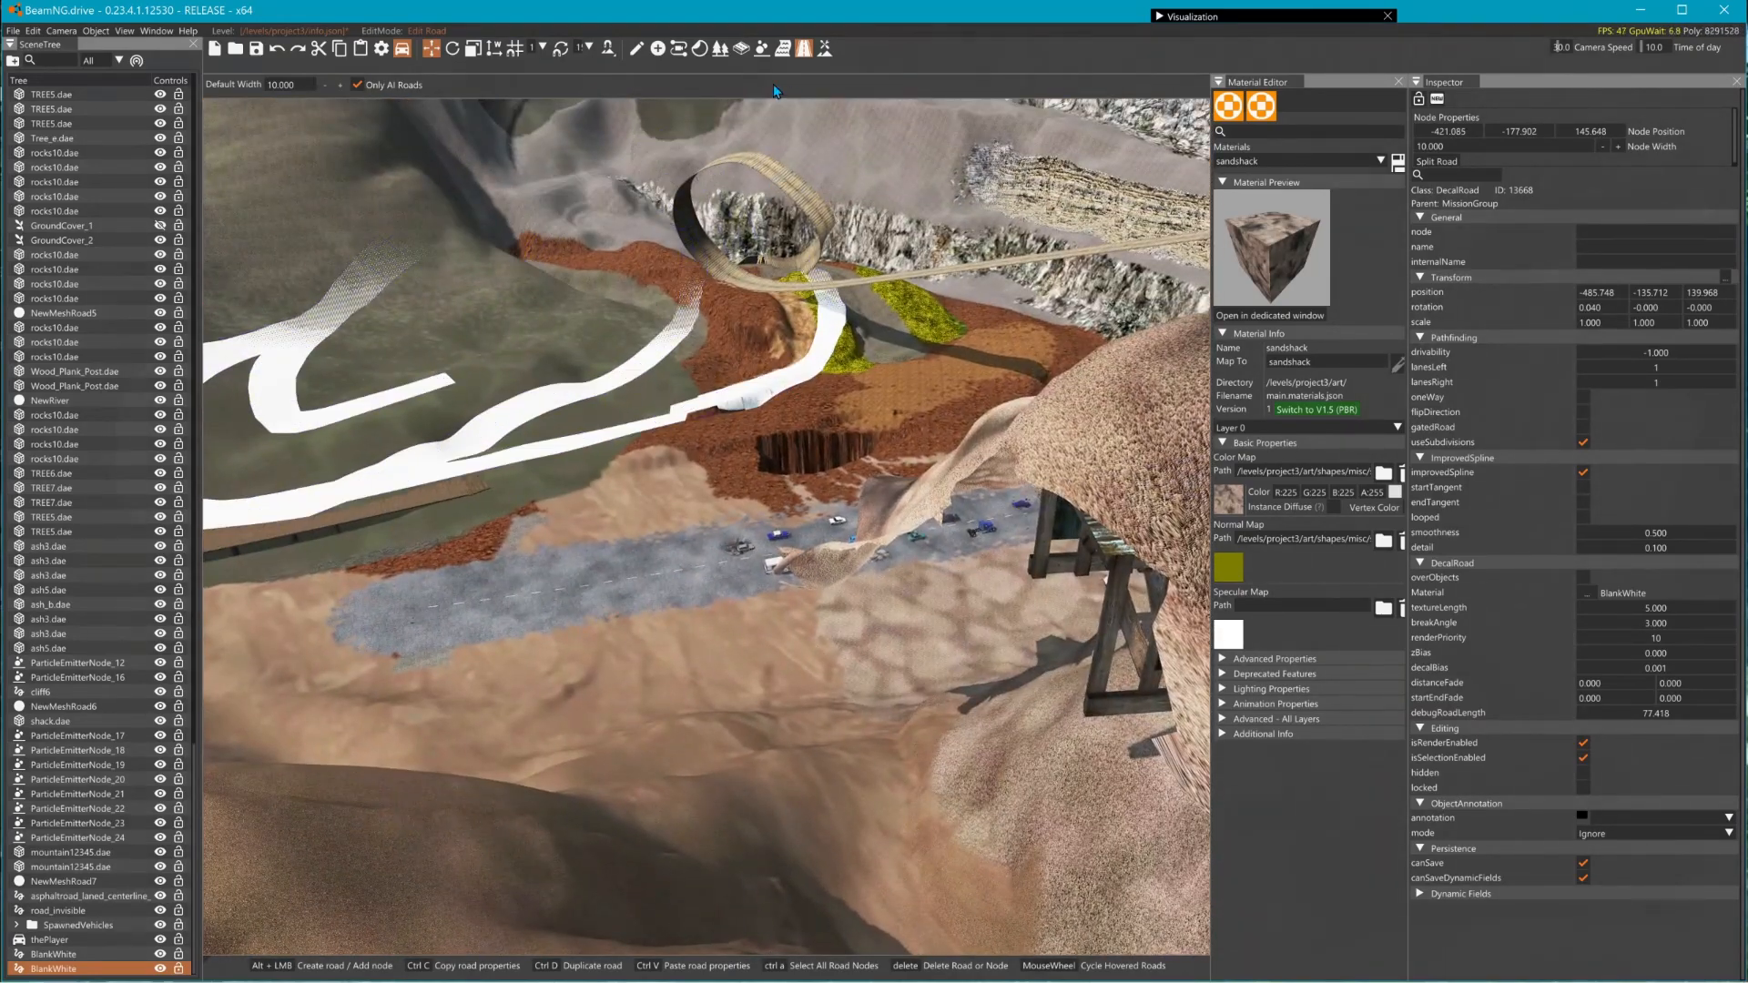
pyautogui.moveTo(785, 765); pyautogui.dragTo(383, 683, button='right')
pyautogui.click(748, 562)
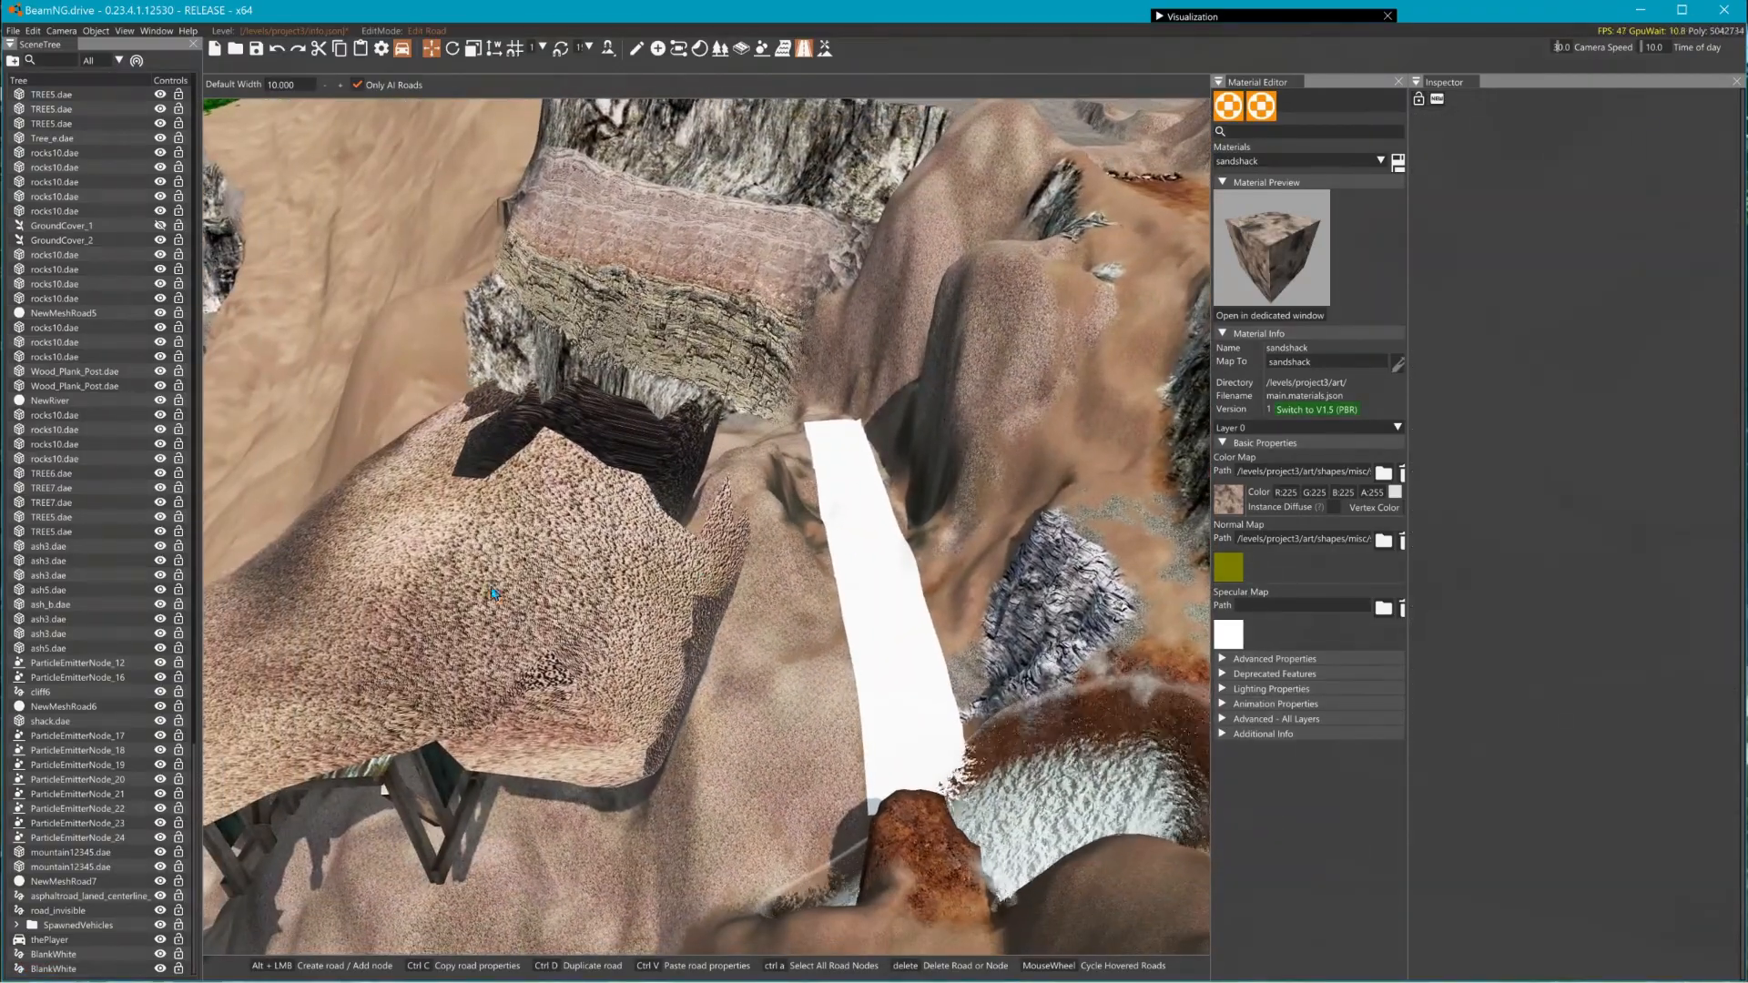
pyautogui.moveTo(492, 593); pyautogui.dragTo(337, 629, button='right')
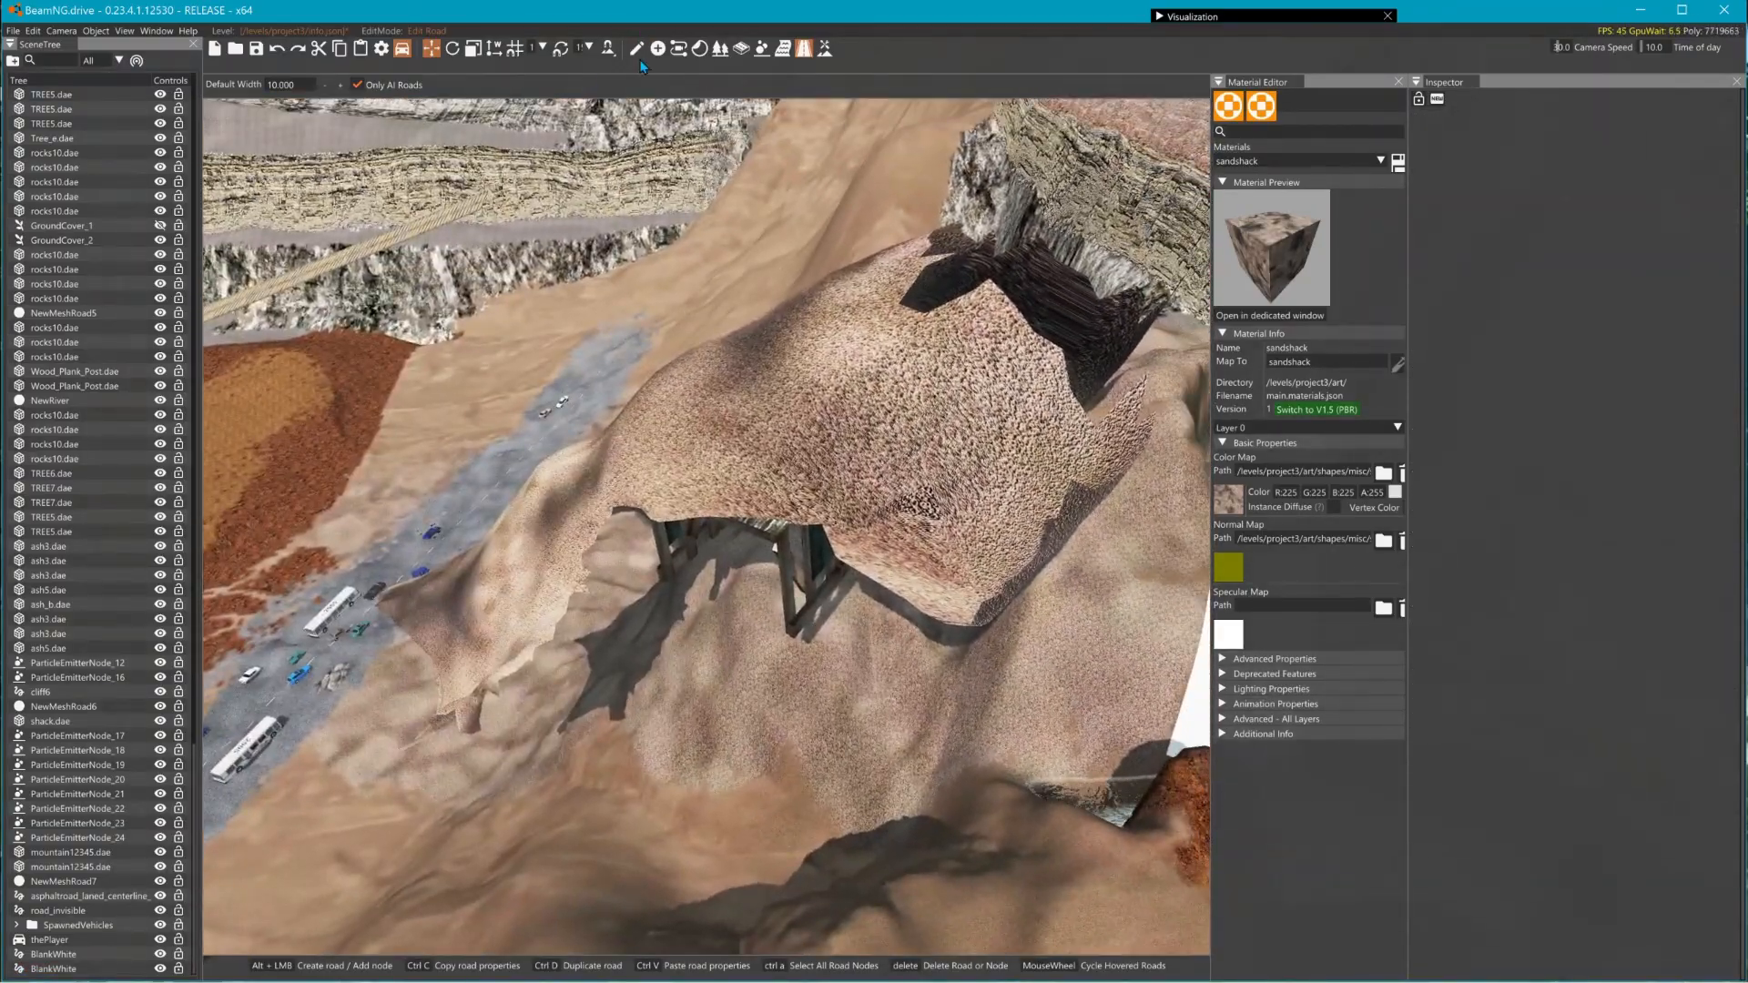
pyautogui.click(637, 49)
pyautogui.click(865, 524)
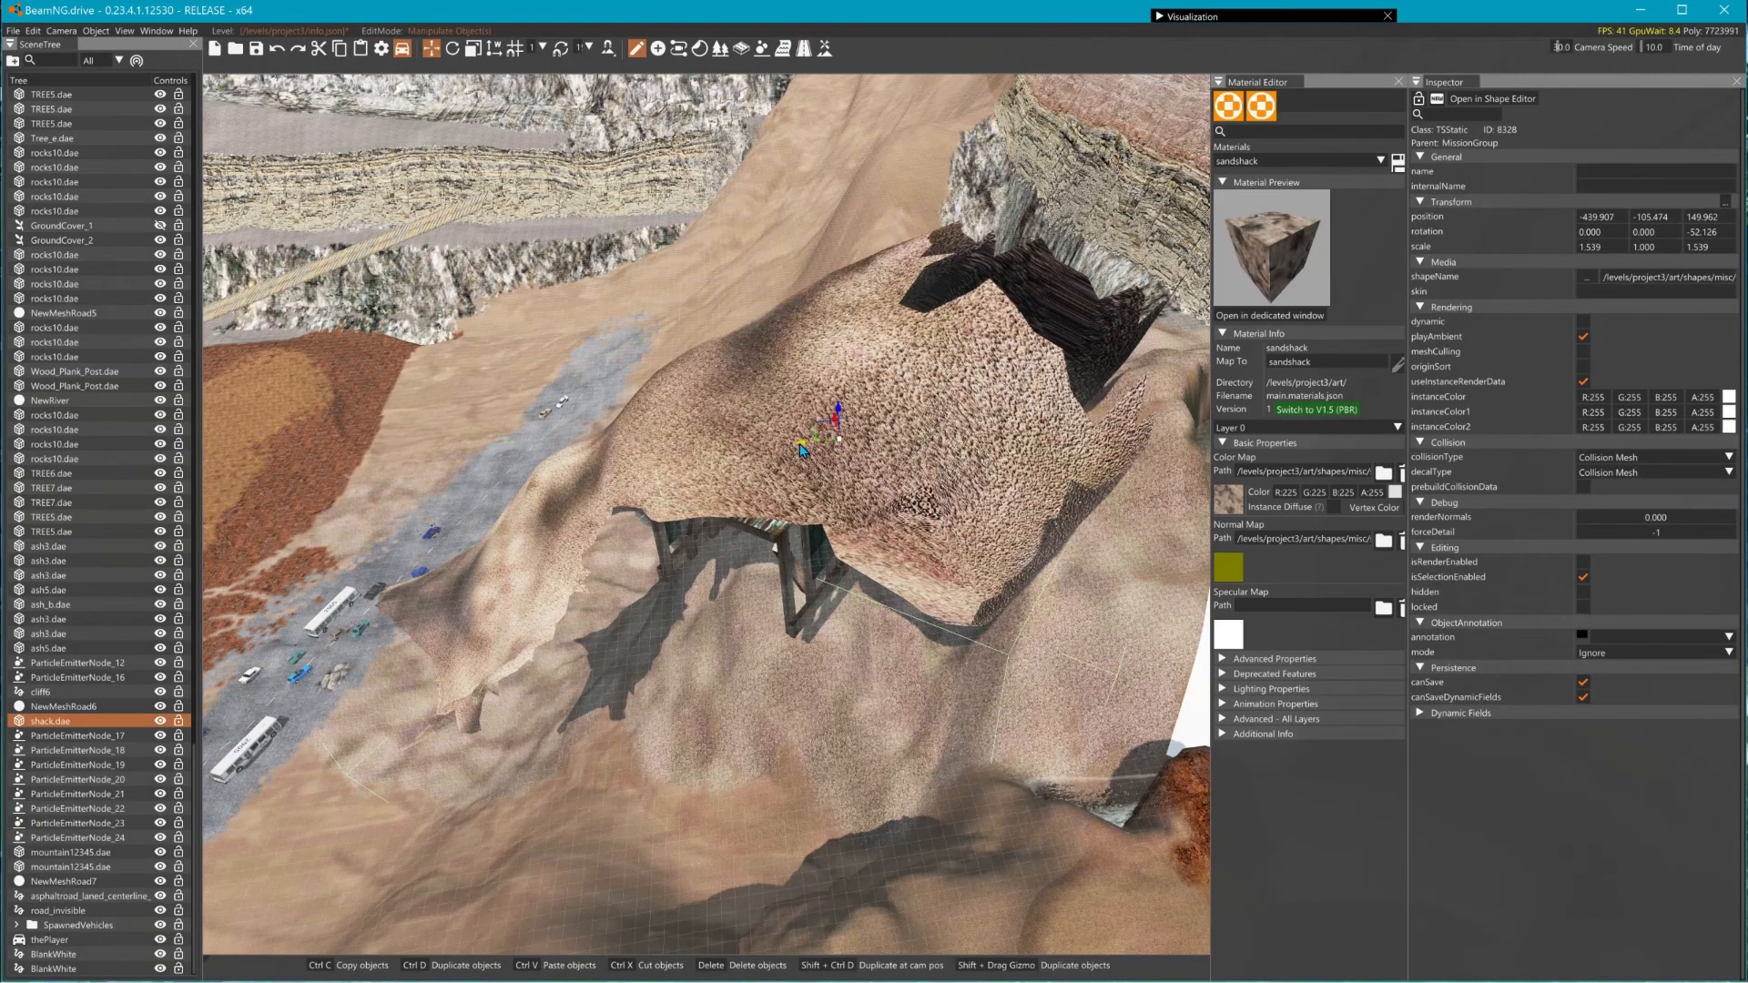
pyautogui.moveTo(801, 449); pyautogui.dragTo(1154, 450)
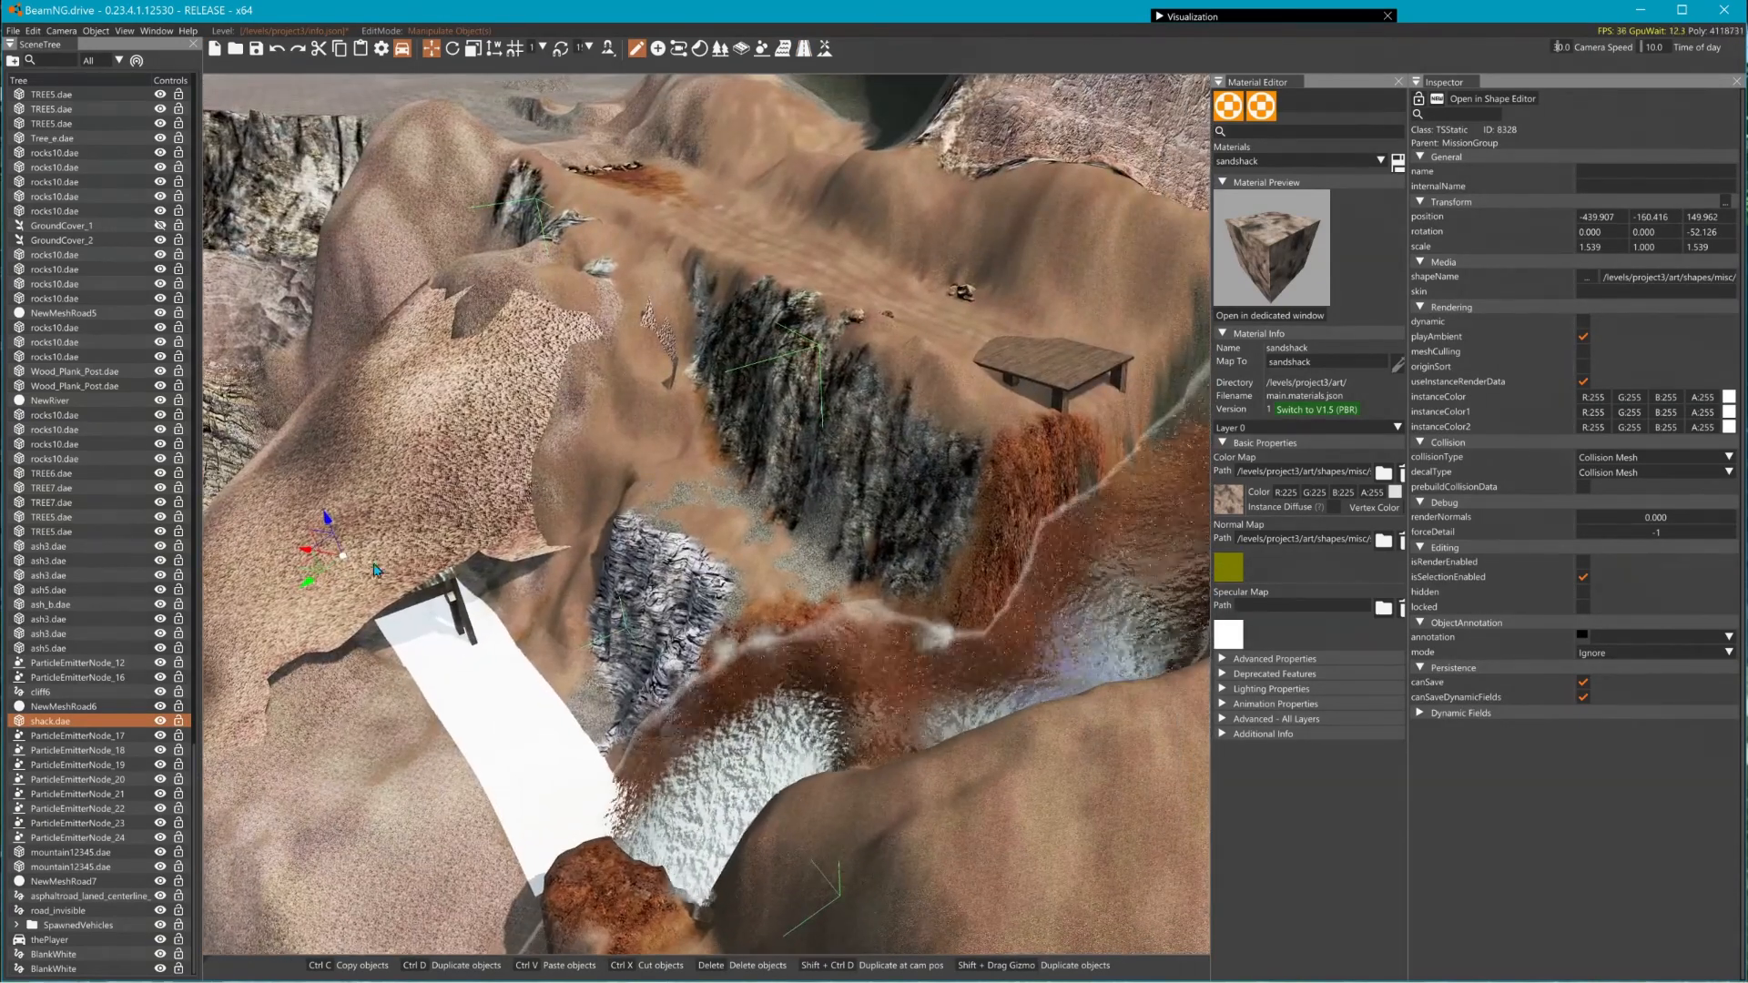
pyautogui.moveTo(310, 557); pyautogui.dragTo(405, 530)
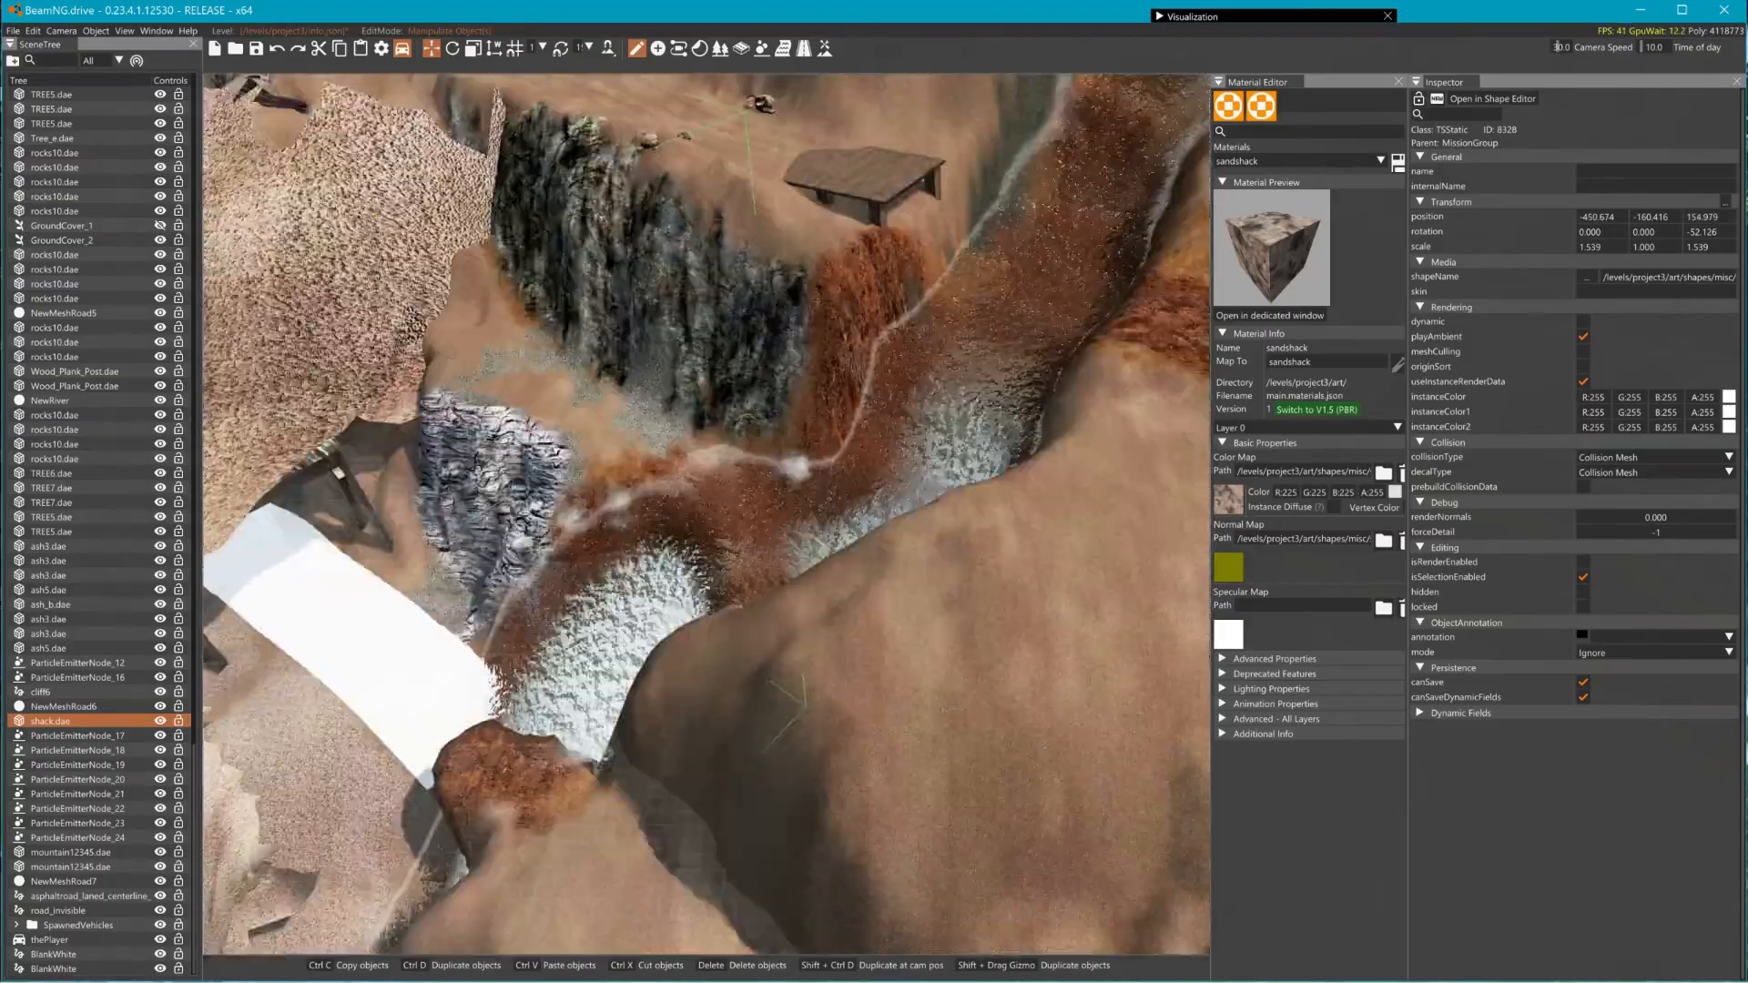
pyautogui.press('w')
pyautogui.moveTo(706, 514); pyautogui.dragTo(628, 528, button='right')
pyautogui.press('w')
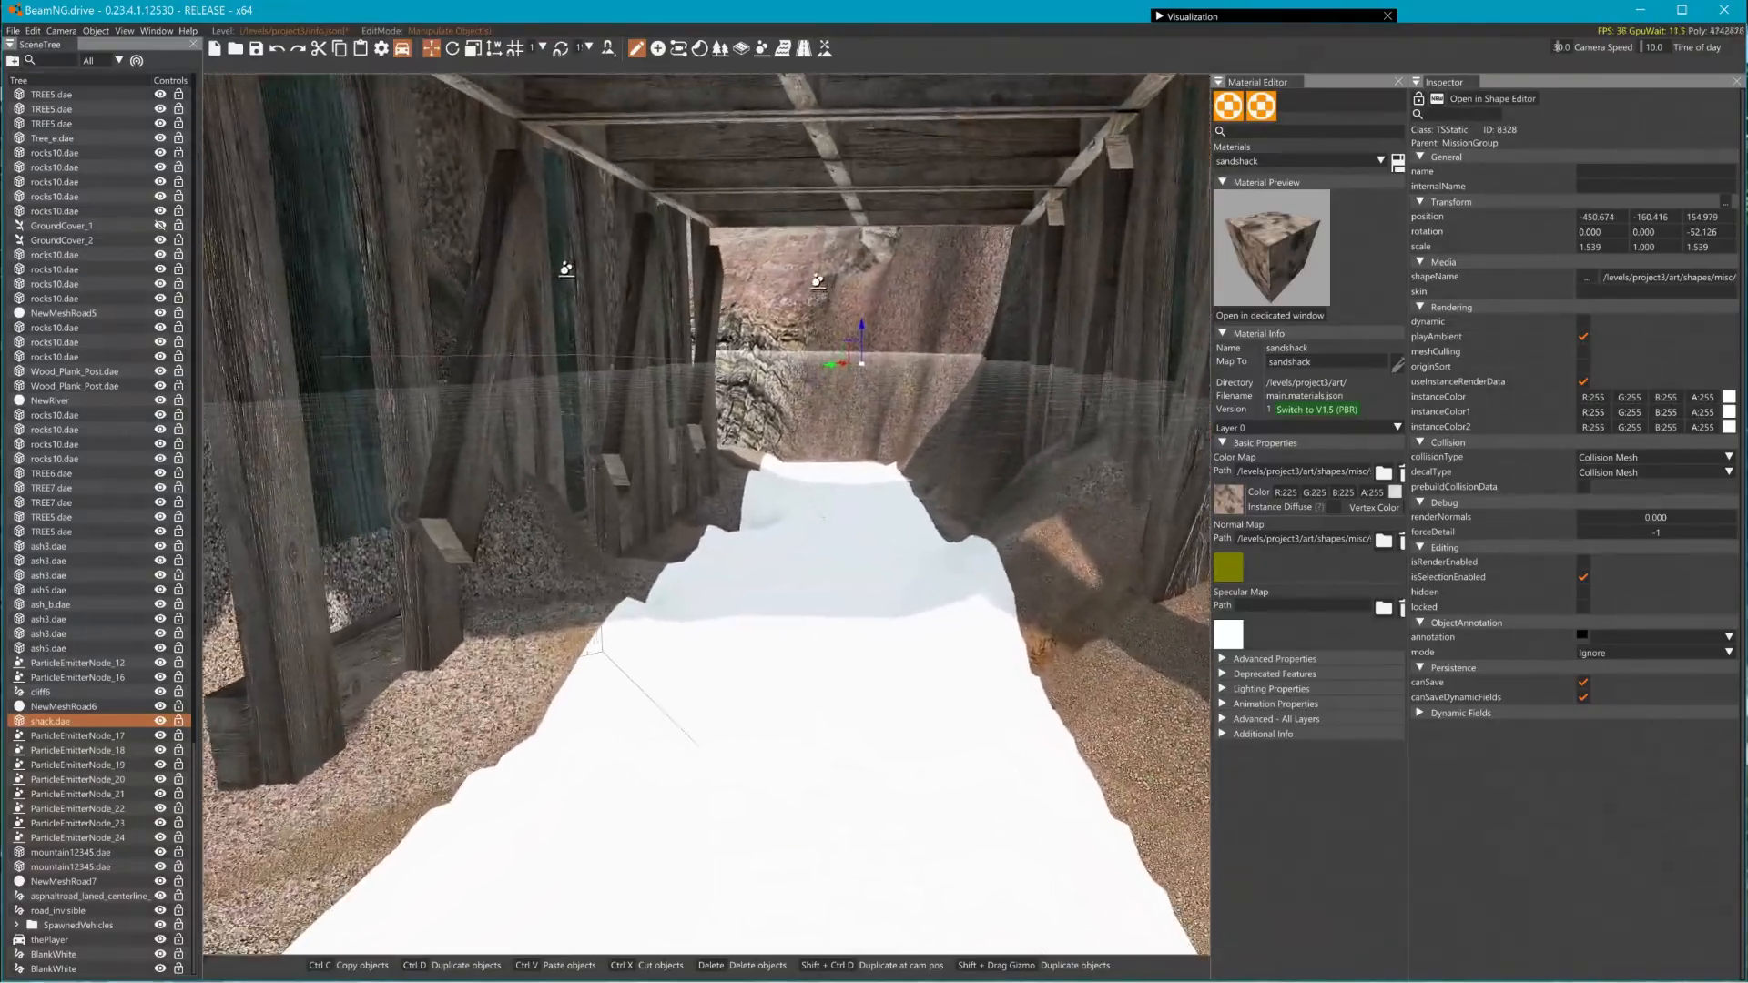
pyautogui.press('w')
# - Go to the rocky cliff with the hole cut in the terrain, expose the hole with the terrain editor, and return to the Decal Road Editor
pyautogui.moveTo(786, 550); pyautogui.dragTo(533, 509, button='right')
pyautogui.press('s')
pyautogui.press('w')
pyautogui.moveTo(1093, 239); pyautogui.dragTo(947, 251, button='right')
pyautogui.press('s')
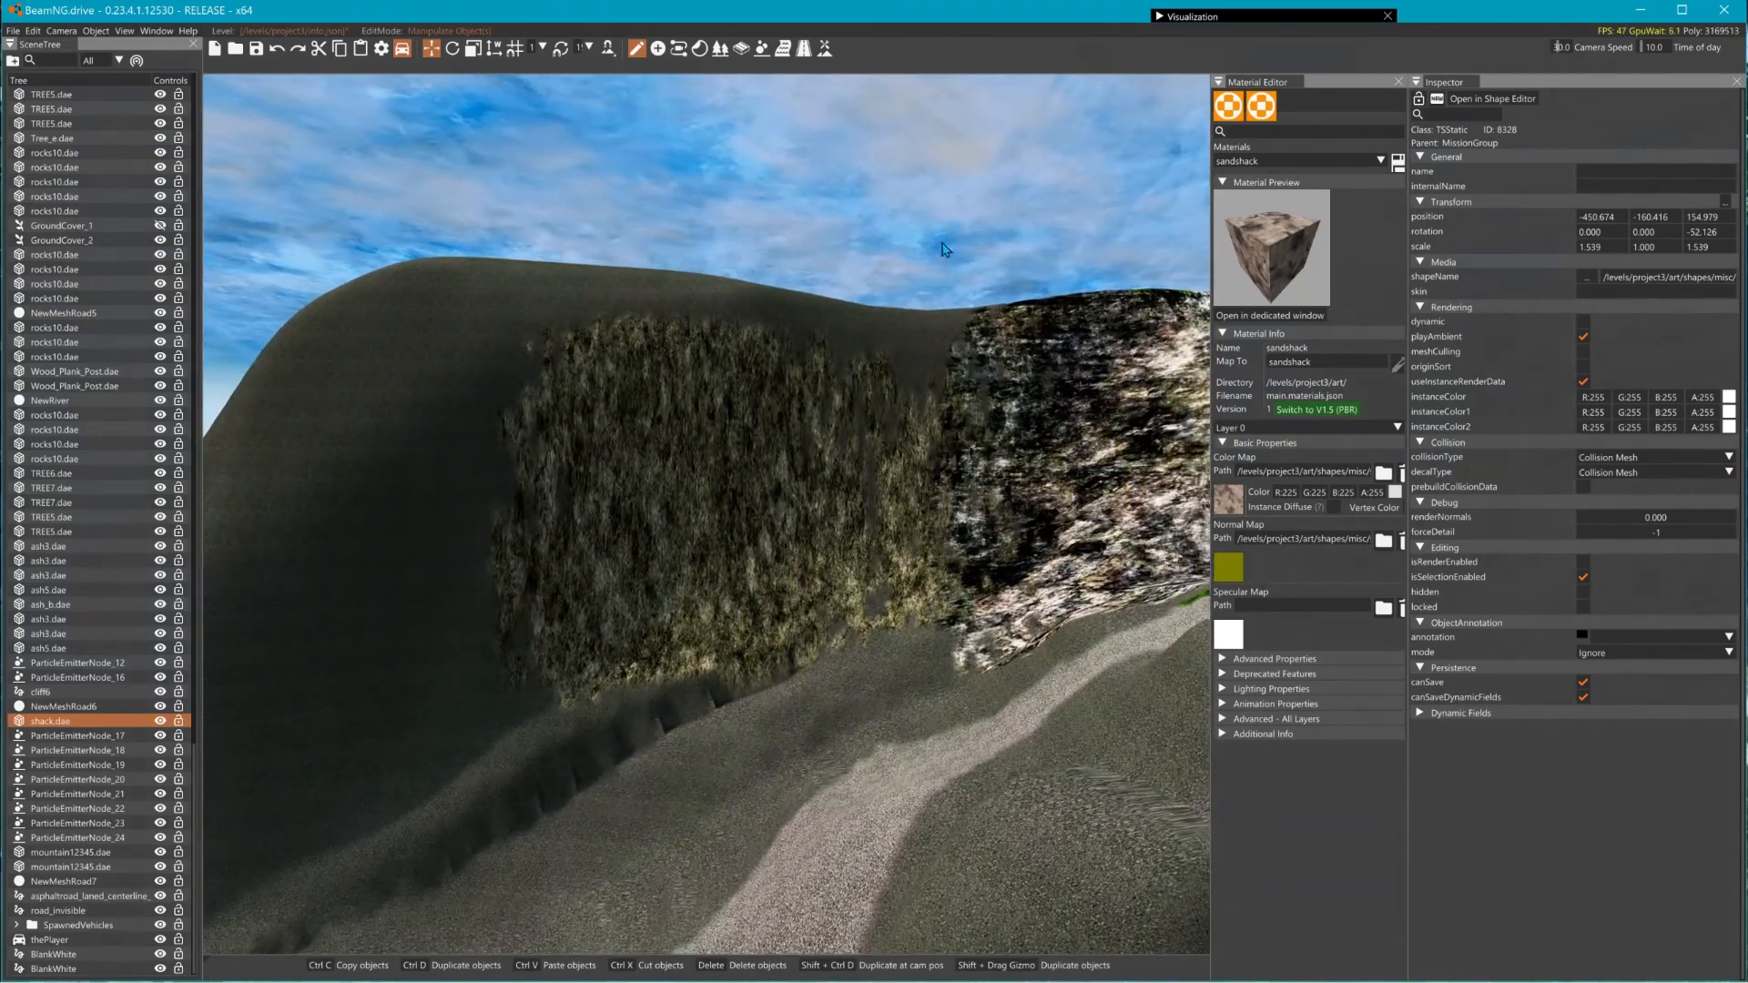
pyautogui.click(825, 49)
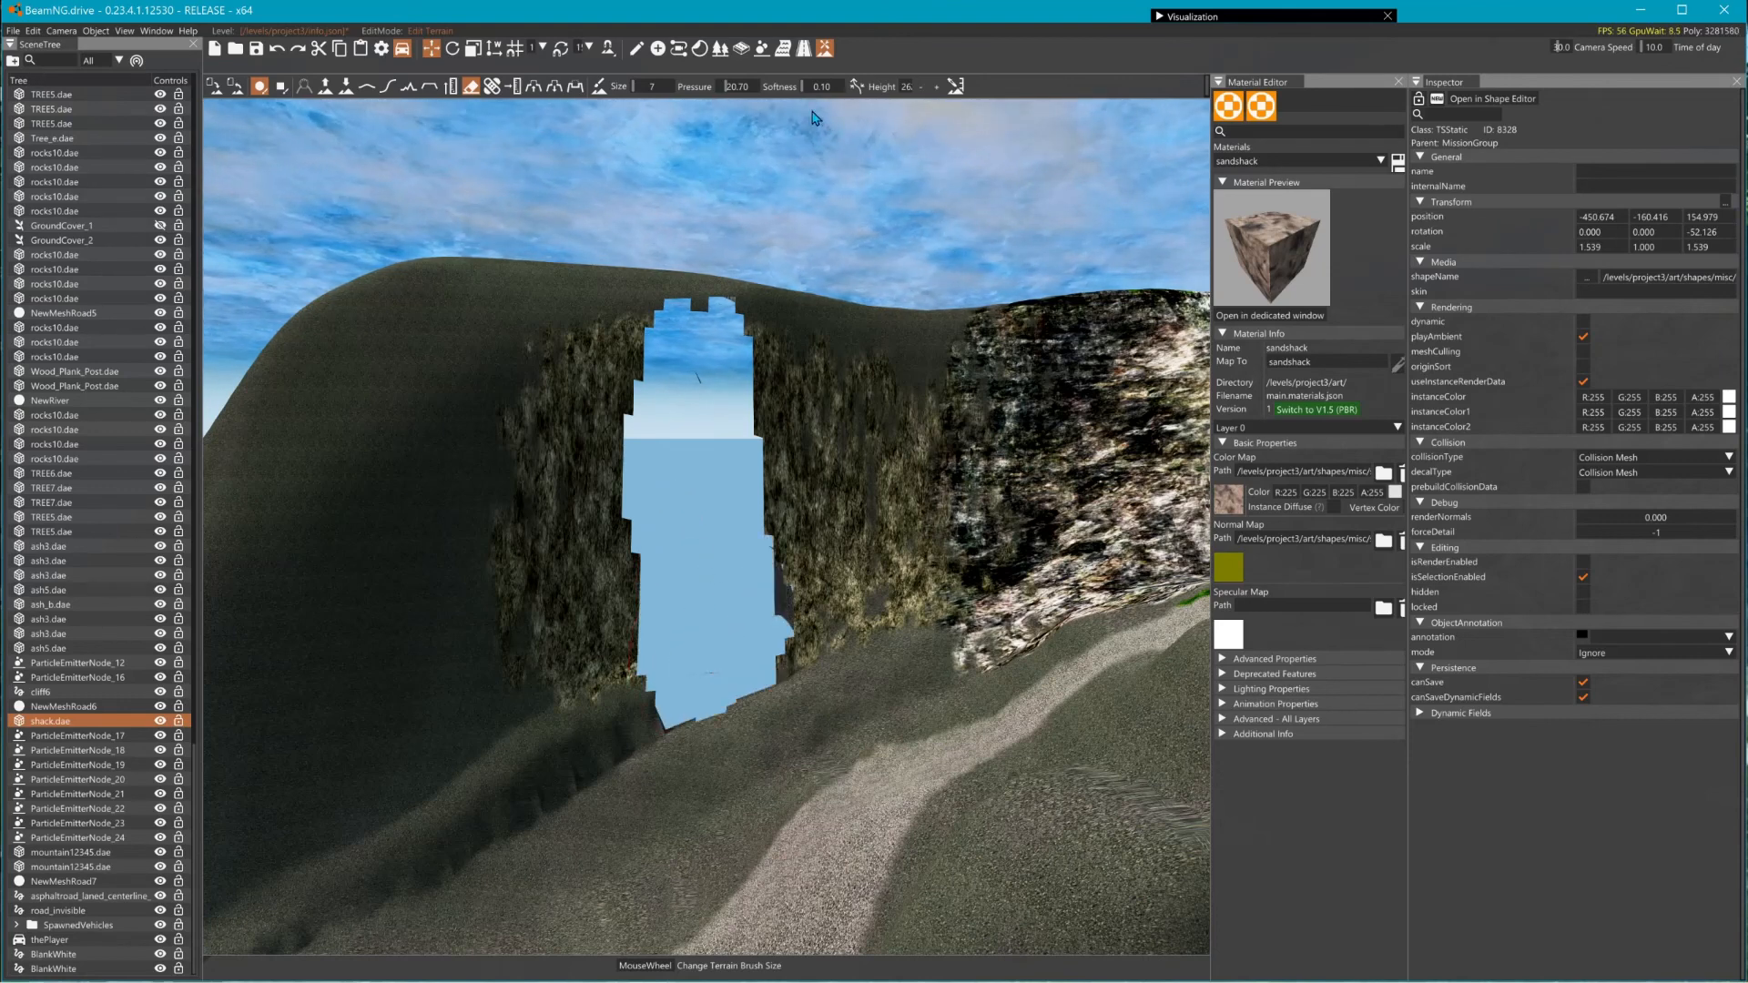
pyautogui.click(804, 49)
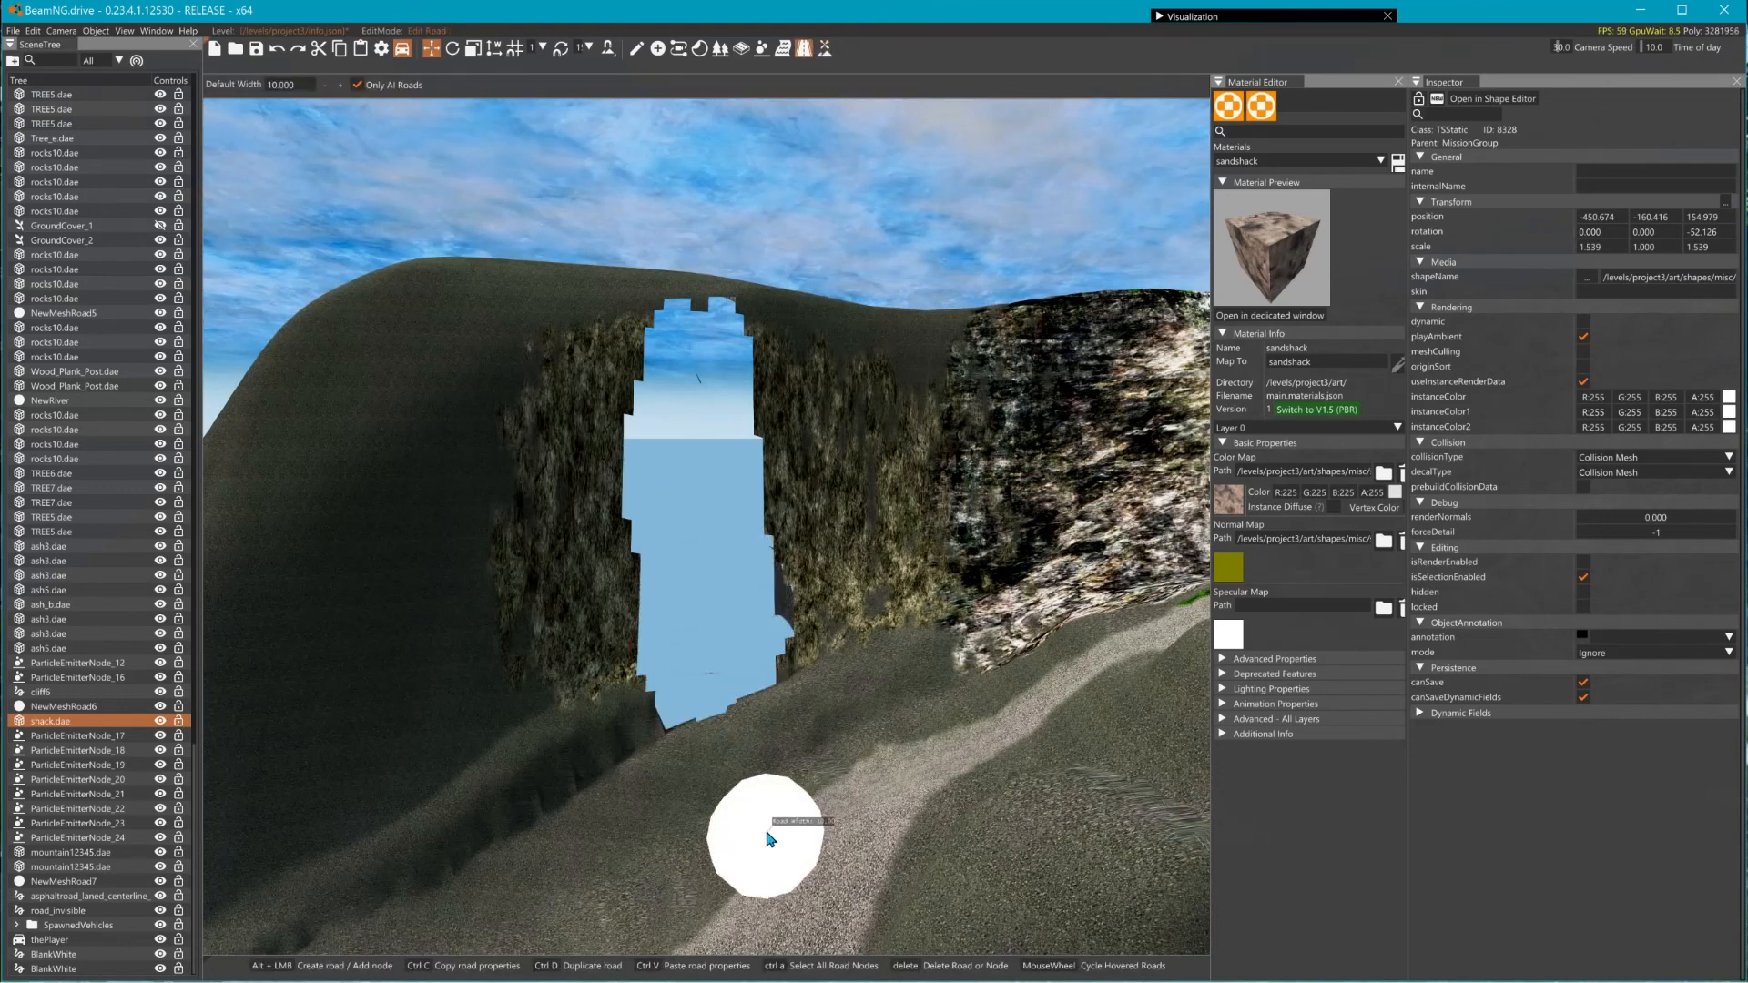
pyautogui.keyDown('alt'); pyautogui.click(768, 838); pyautogui.keyUp('alt')
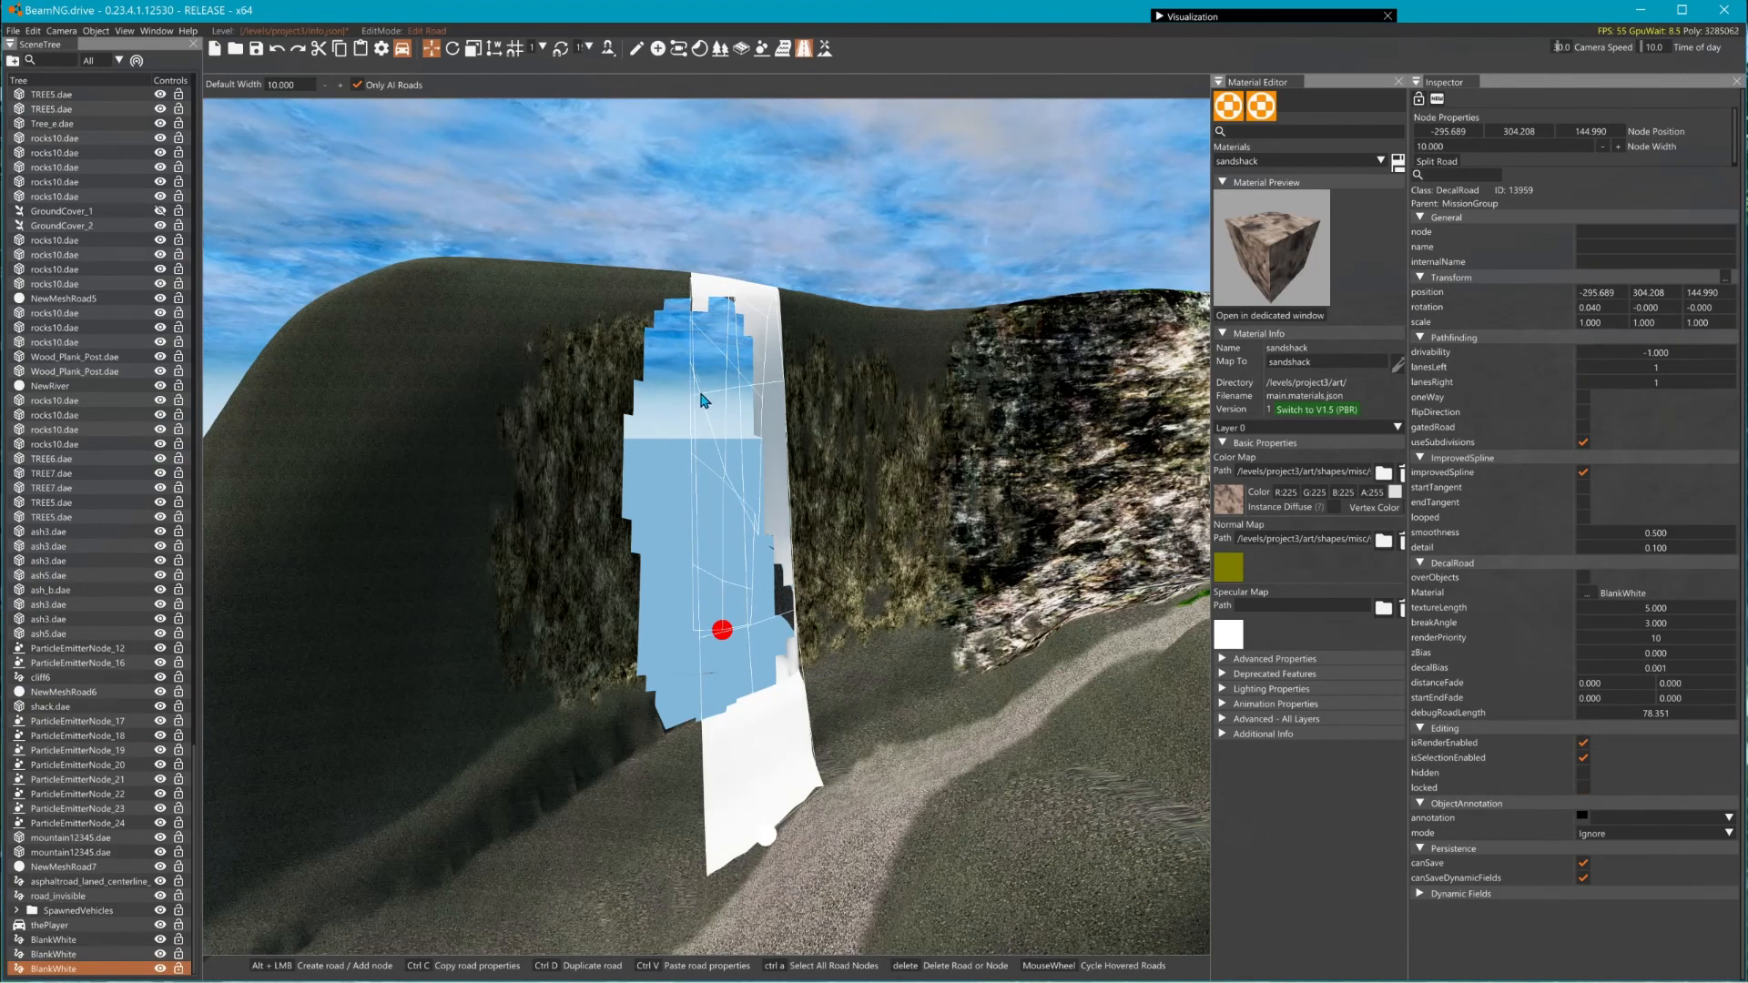
pyautogui.press('Delete')
pyautogui.keyDown('alt'); pyautogui.click(754, 854); pyautogui.keyUp('alt')
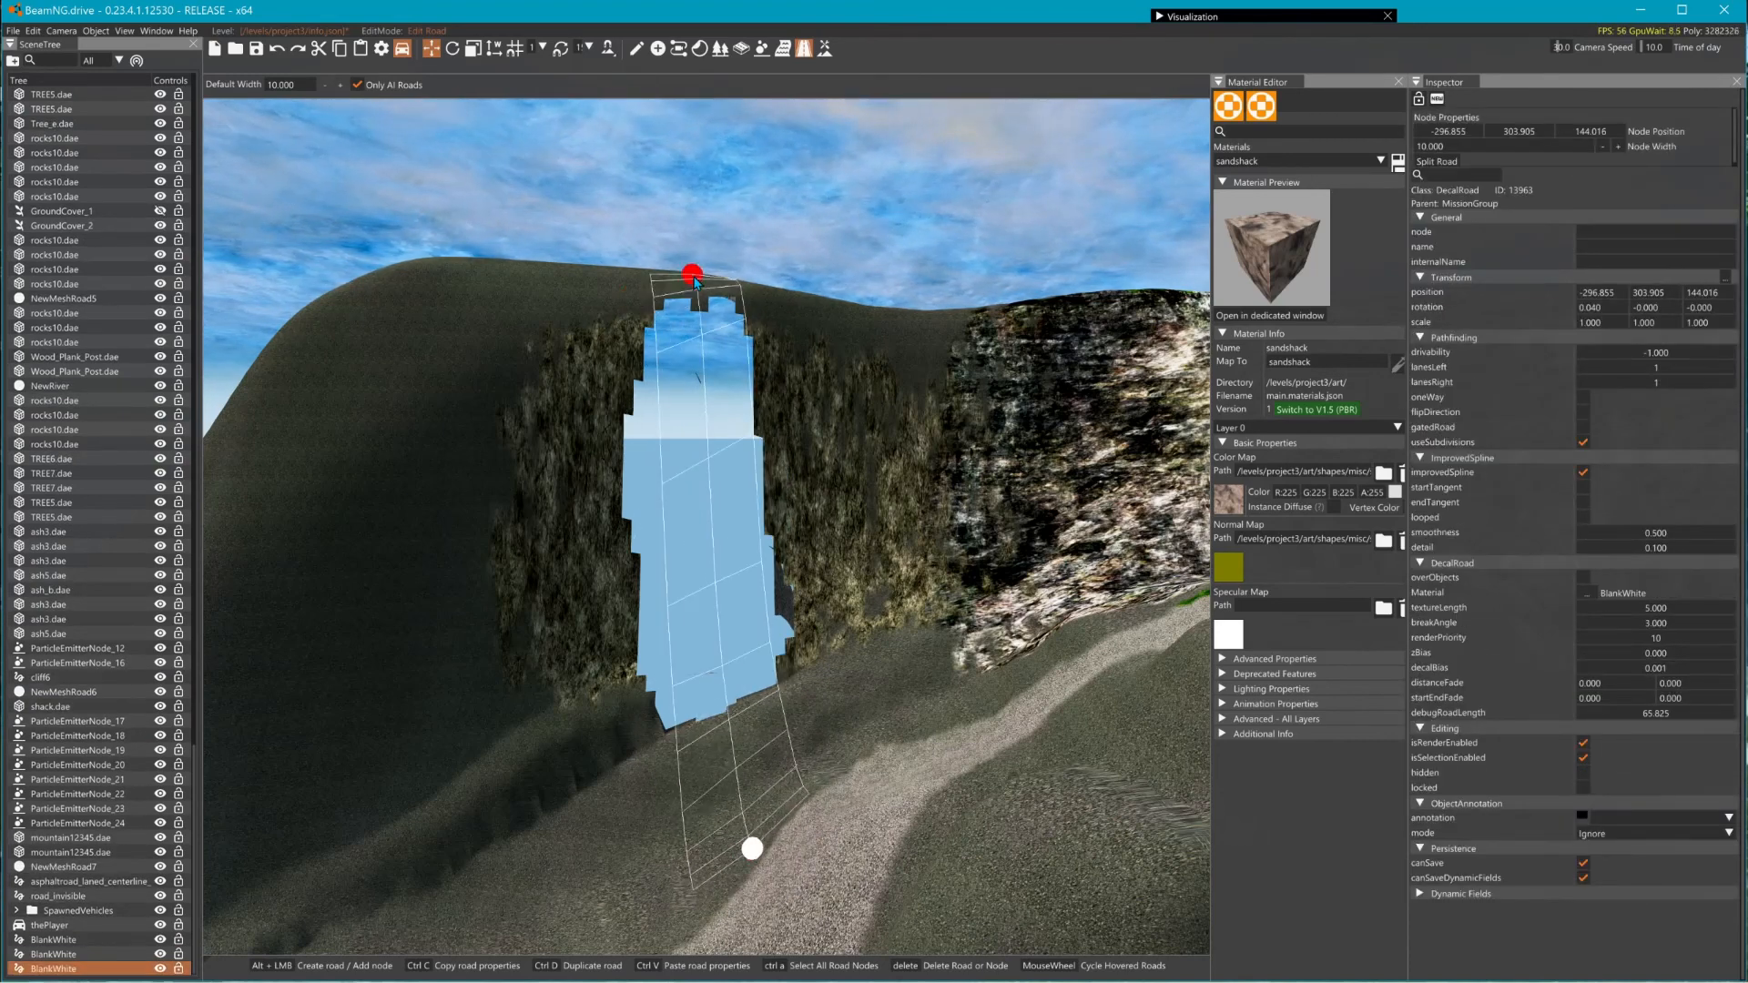
pyautogui.press('Delete')
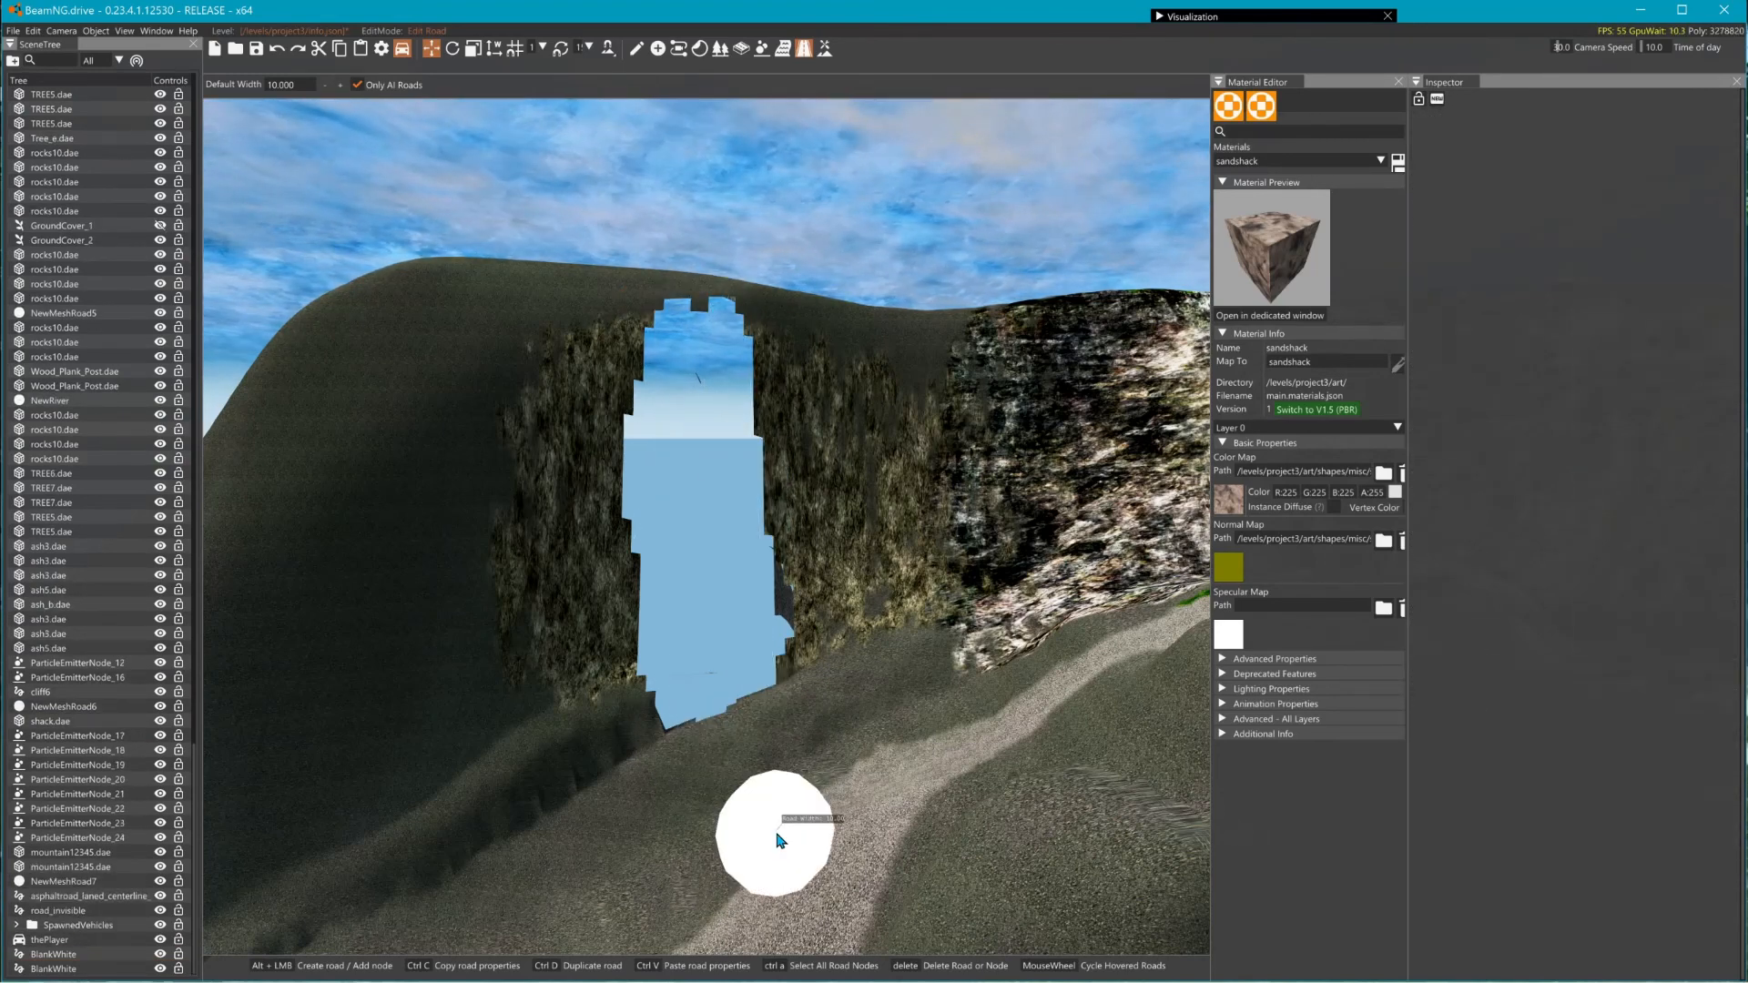
# - Draw a two-node BlankWhite decal road, width 10, from the ground below the cliff across the terrain hole to the hilltop
pyautogui.keyDown('alt'); pyautogui.click(779, 839); pyautogui.keyUp('alt')
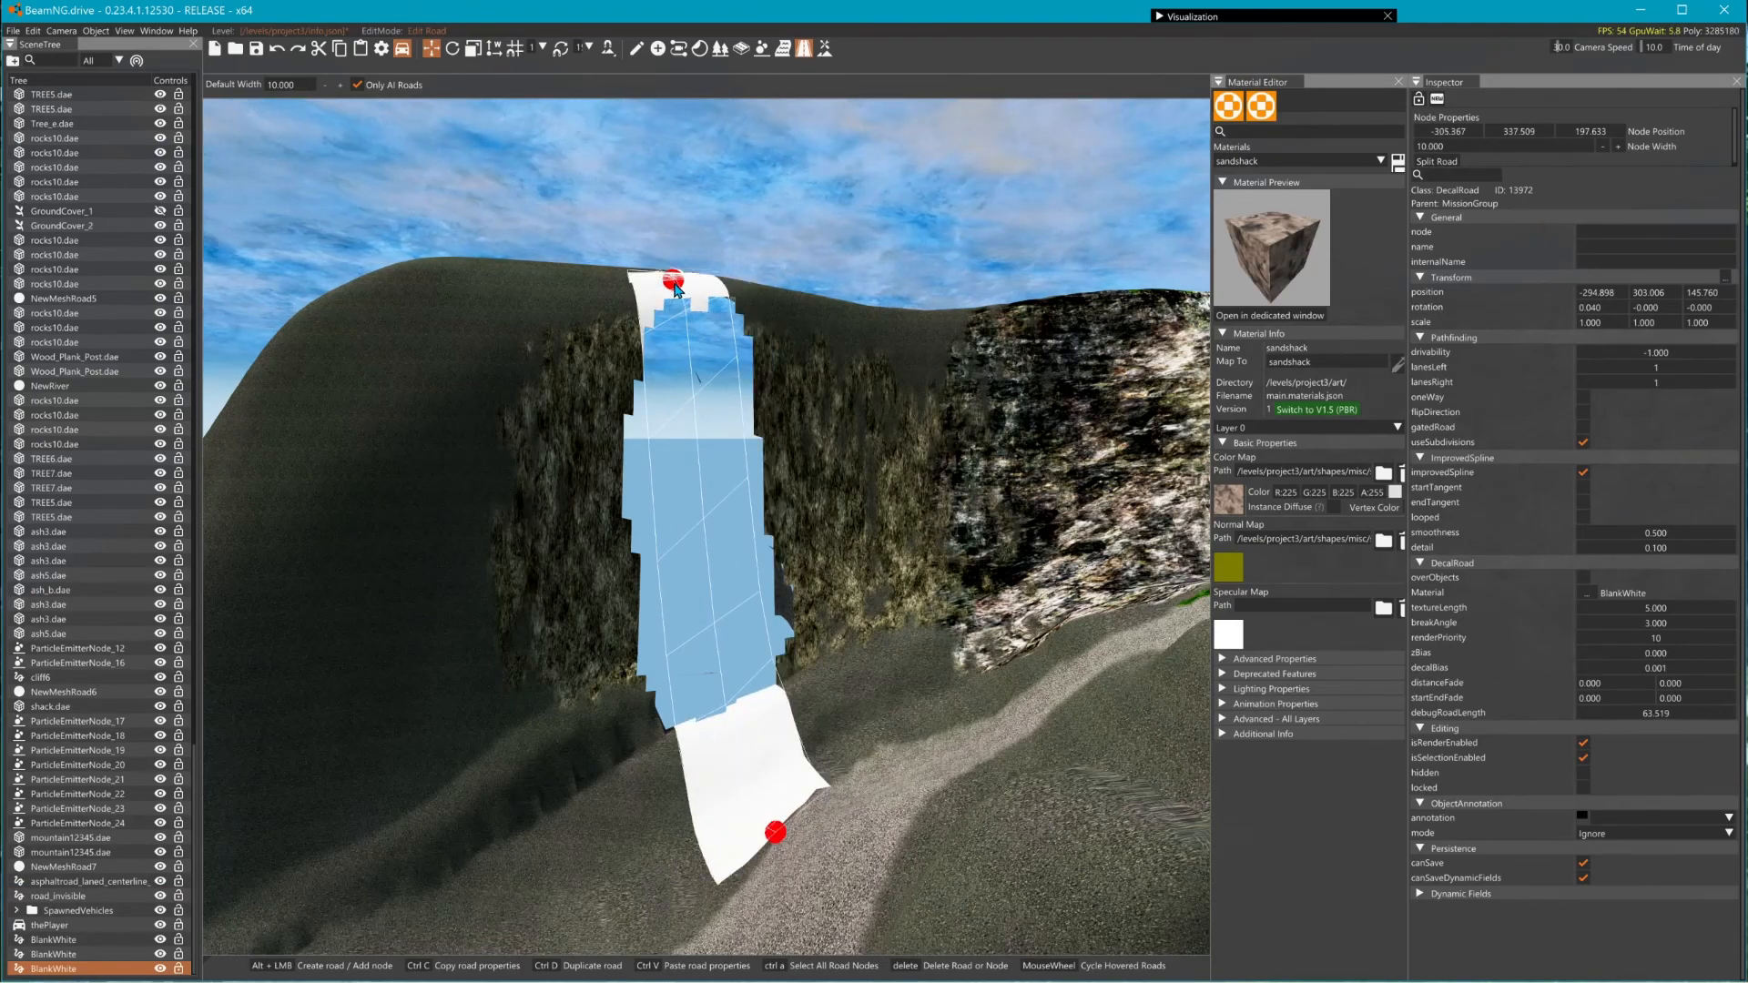
pyautogui.keyDown('alt'); pyautogui.click(675, 285); pyautogui.keyUp('alt')
pyautogui.press('w')
pyautogui.moveTo(675, 285); pyautogui.dragTo(751, 242, button='right')
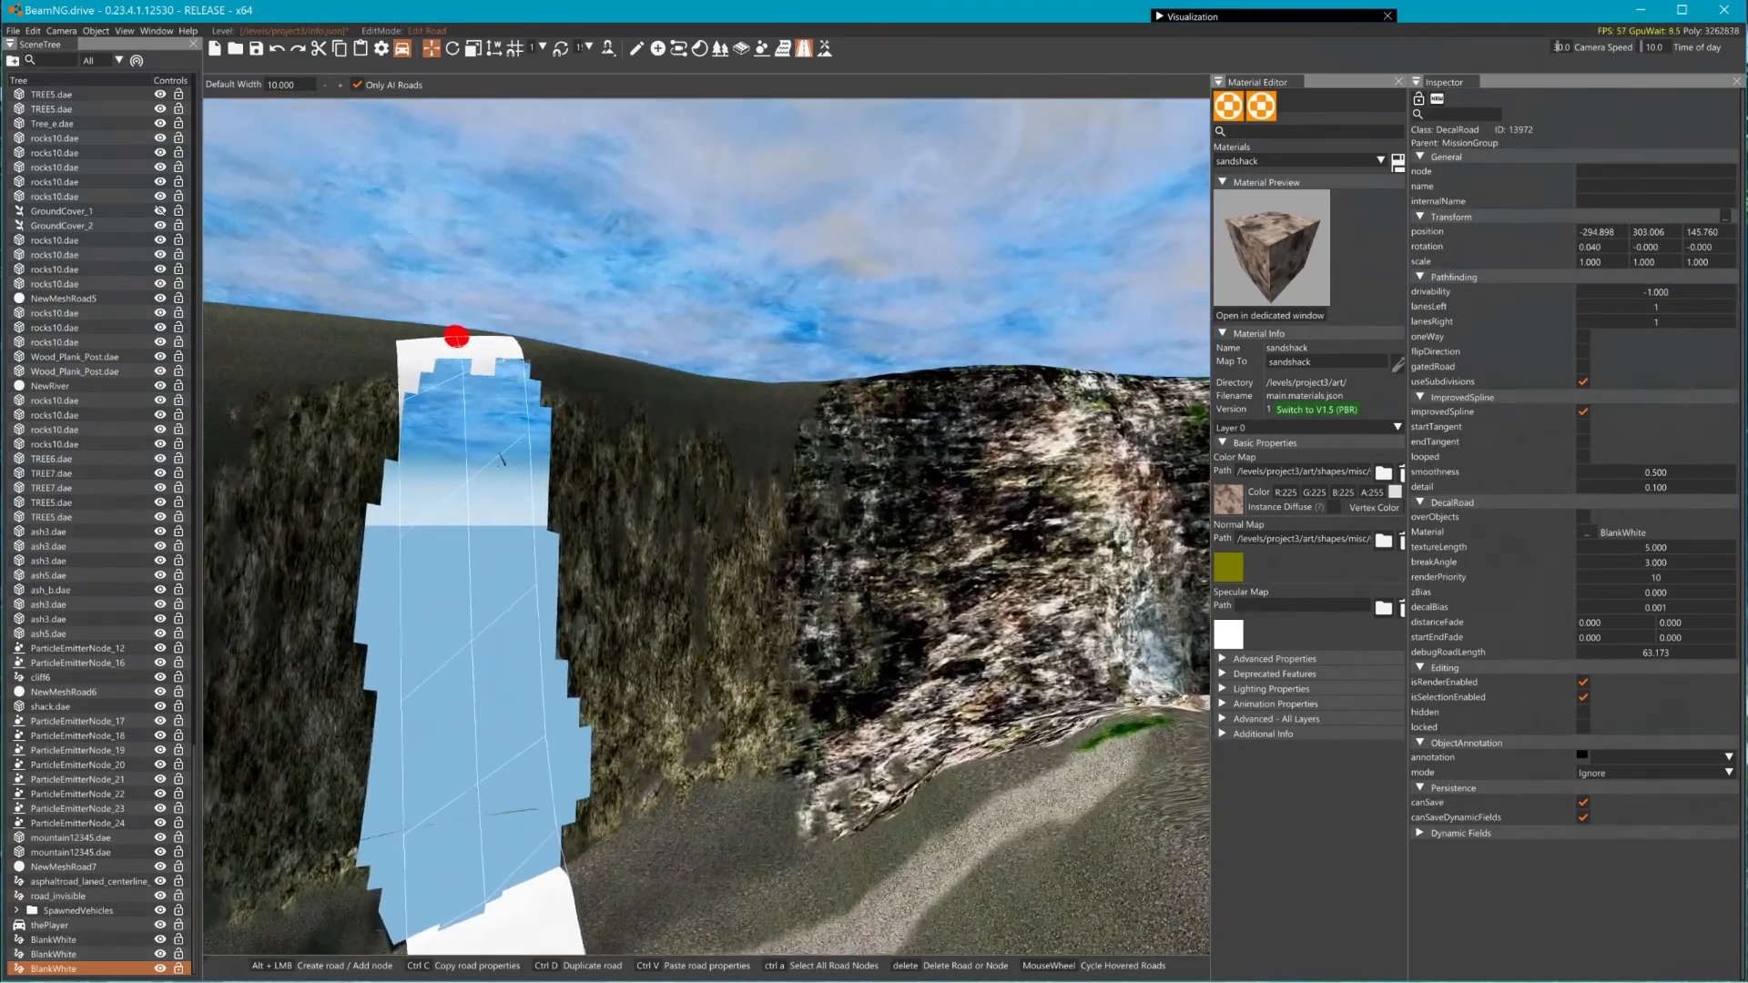
# - Examine from several angles how the new decal road spans the terrain hole, and deselect it
pyautogui.moveTo(965, 469)
pyautogui.mouseDown(button='right')
pyautogui.moveTo(867, 483)
pyautogui.moveTo(903, 539)
pyautogui.moveTo(970, 450)
pyautogui.mouseUp(button='right')
pyautogui.press('w')
pyautogui.moveTo(915, 314)
pyautogui.mouseDown(button='right')
pyautogui.moveTo(952, 296)
pyautogui.moveTo(885, 328)
pyautogui.mouseUp(button='right')
pyautogui.press('s')
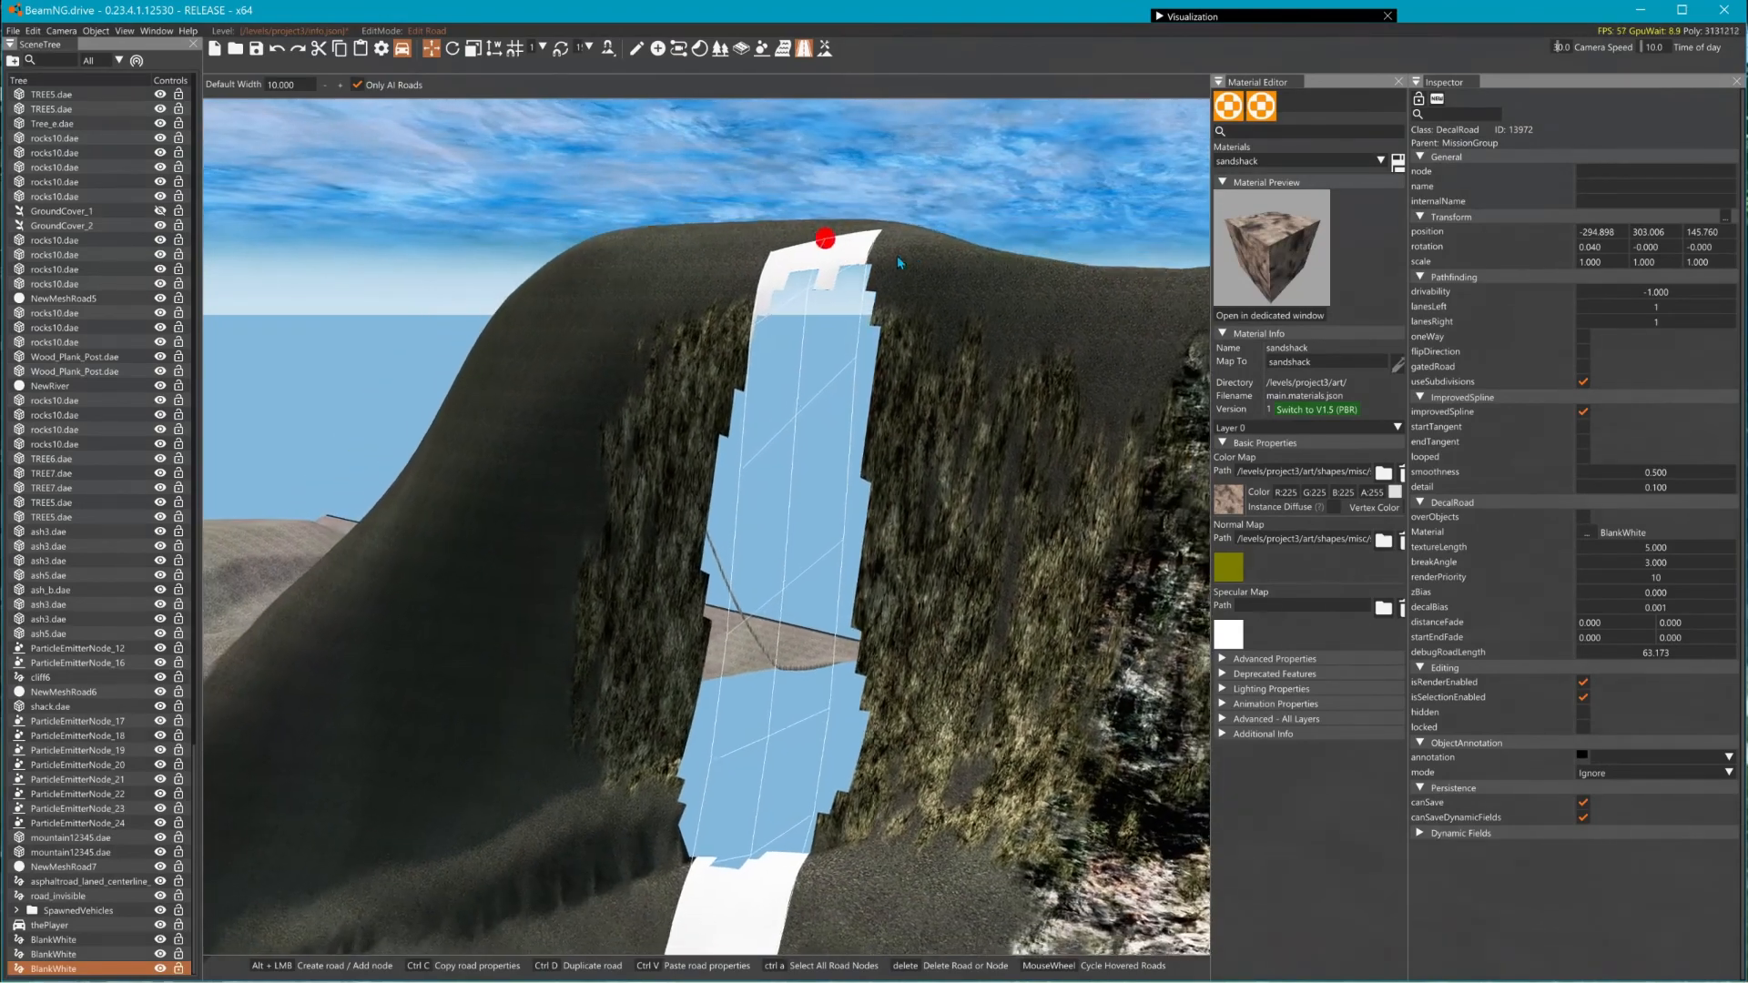
pyautogui.press('w')
pyautogui.moveTo(897, 261)
pyautogui.mouseDown(button='right')
pyautogui.moveTo(947, 196)
pyautogui.moveTo(992, 223)
pyautogui.moveTo(929, 265)
pyautogui.mouseUp(button='right')
pyautogui.press('s')
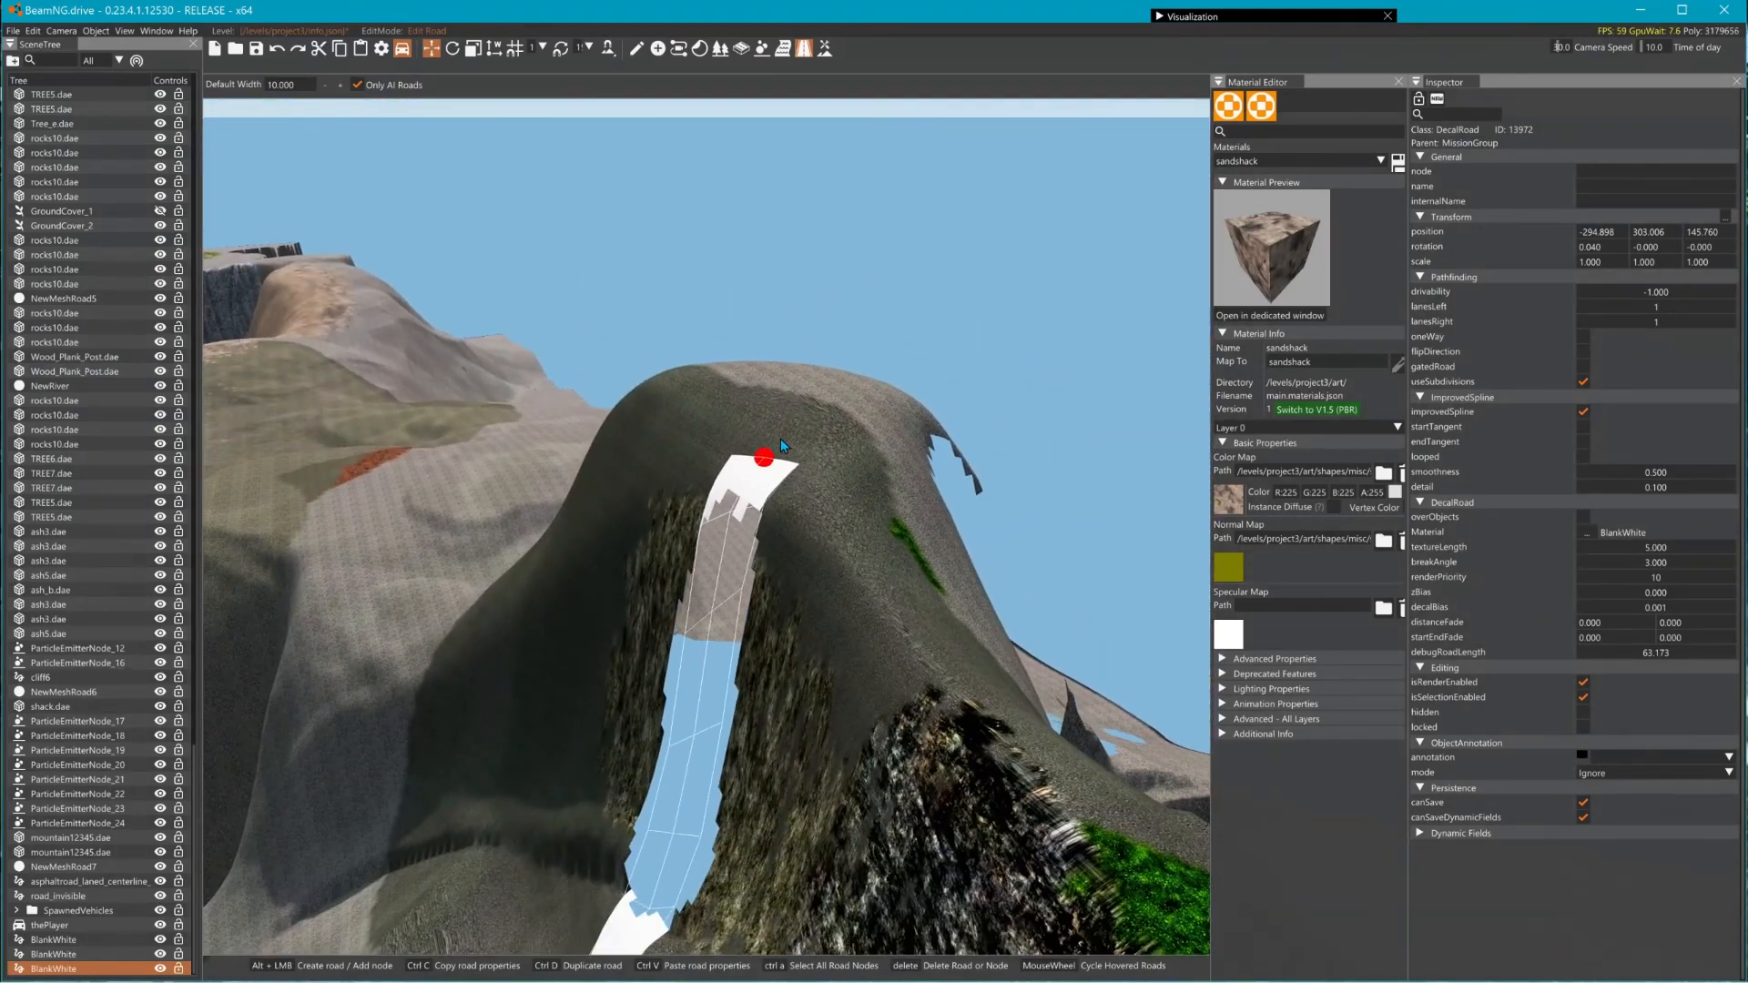
pyautogui.click(776, 464)
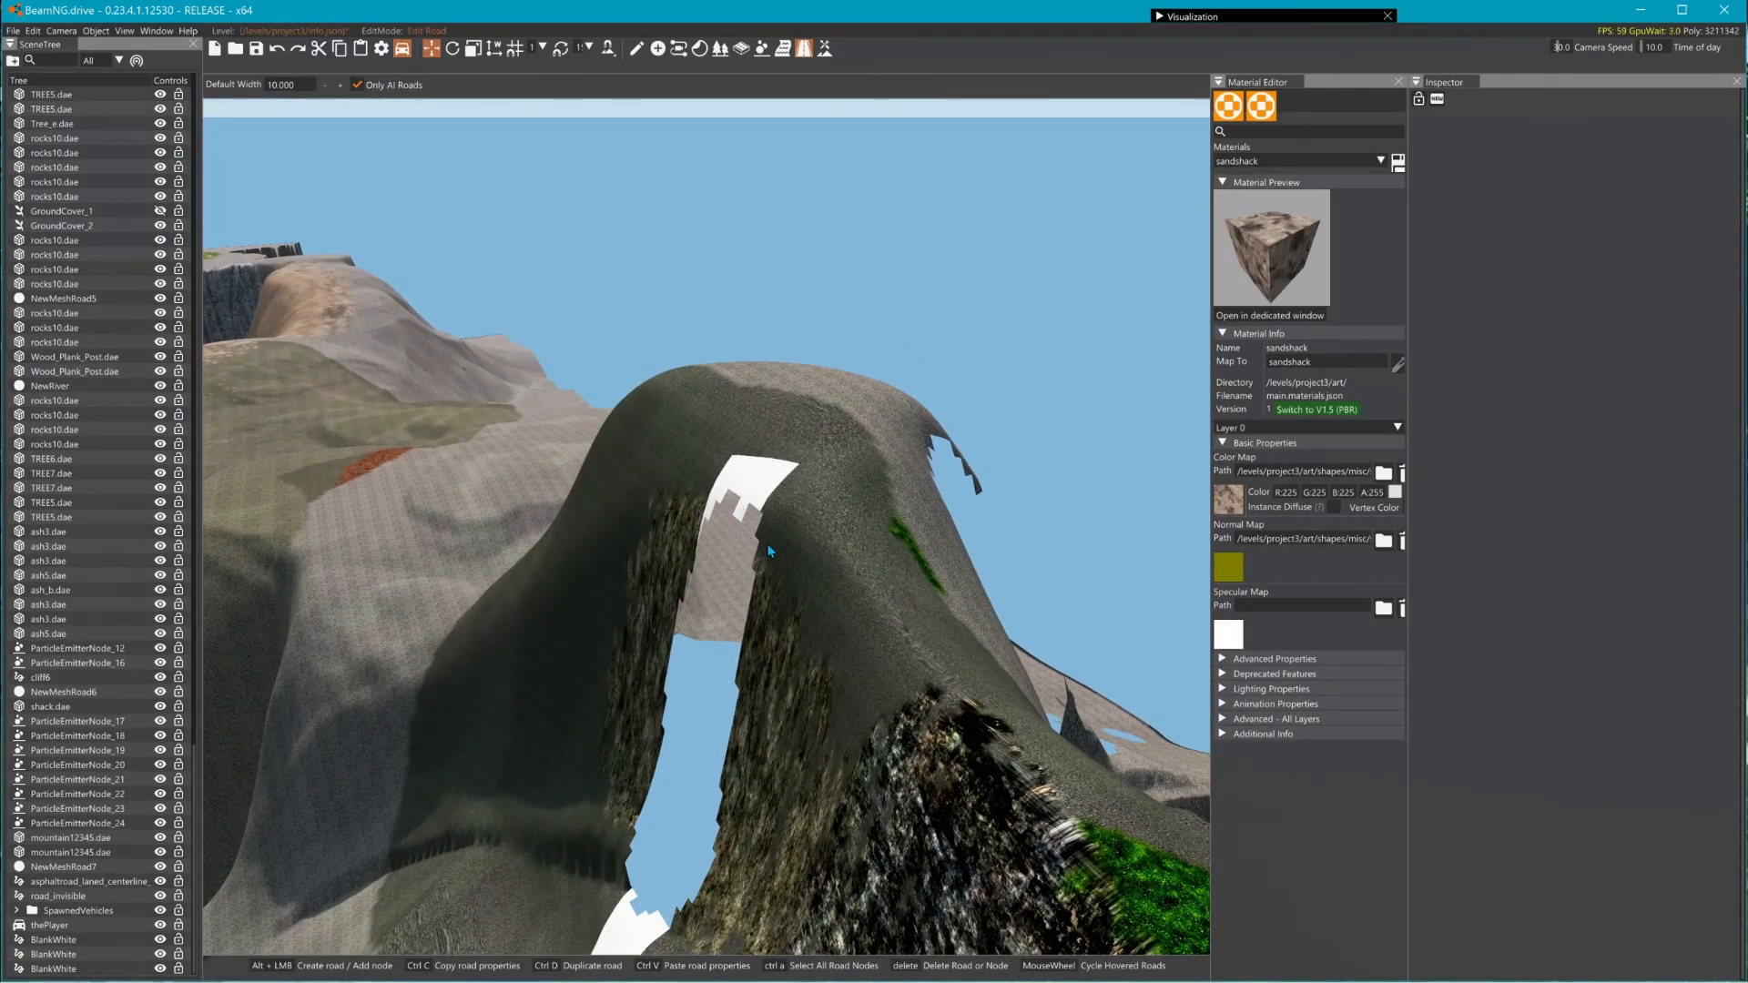
# - Fly over the level to review the white decal roads and the traffic on the asphalt road
pyautogui.moveTo(767, 551); pyautogui.dragTo(587, 592, button='right')
pyautogui.press('s')
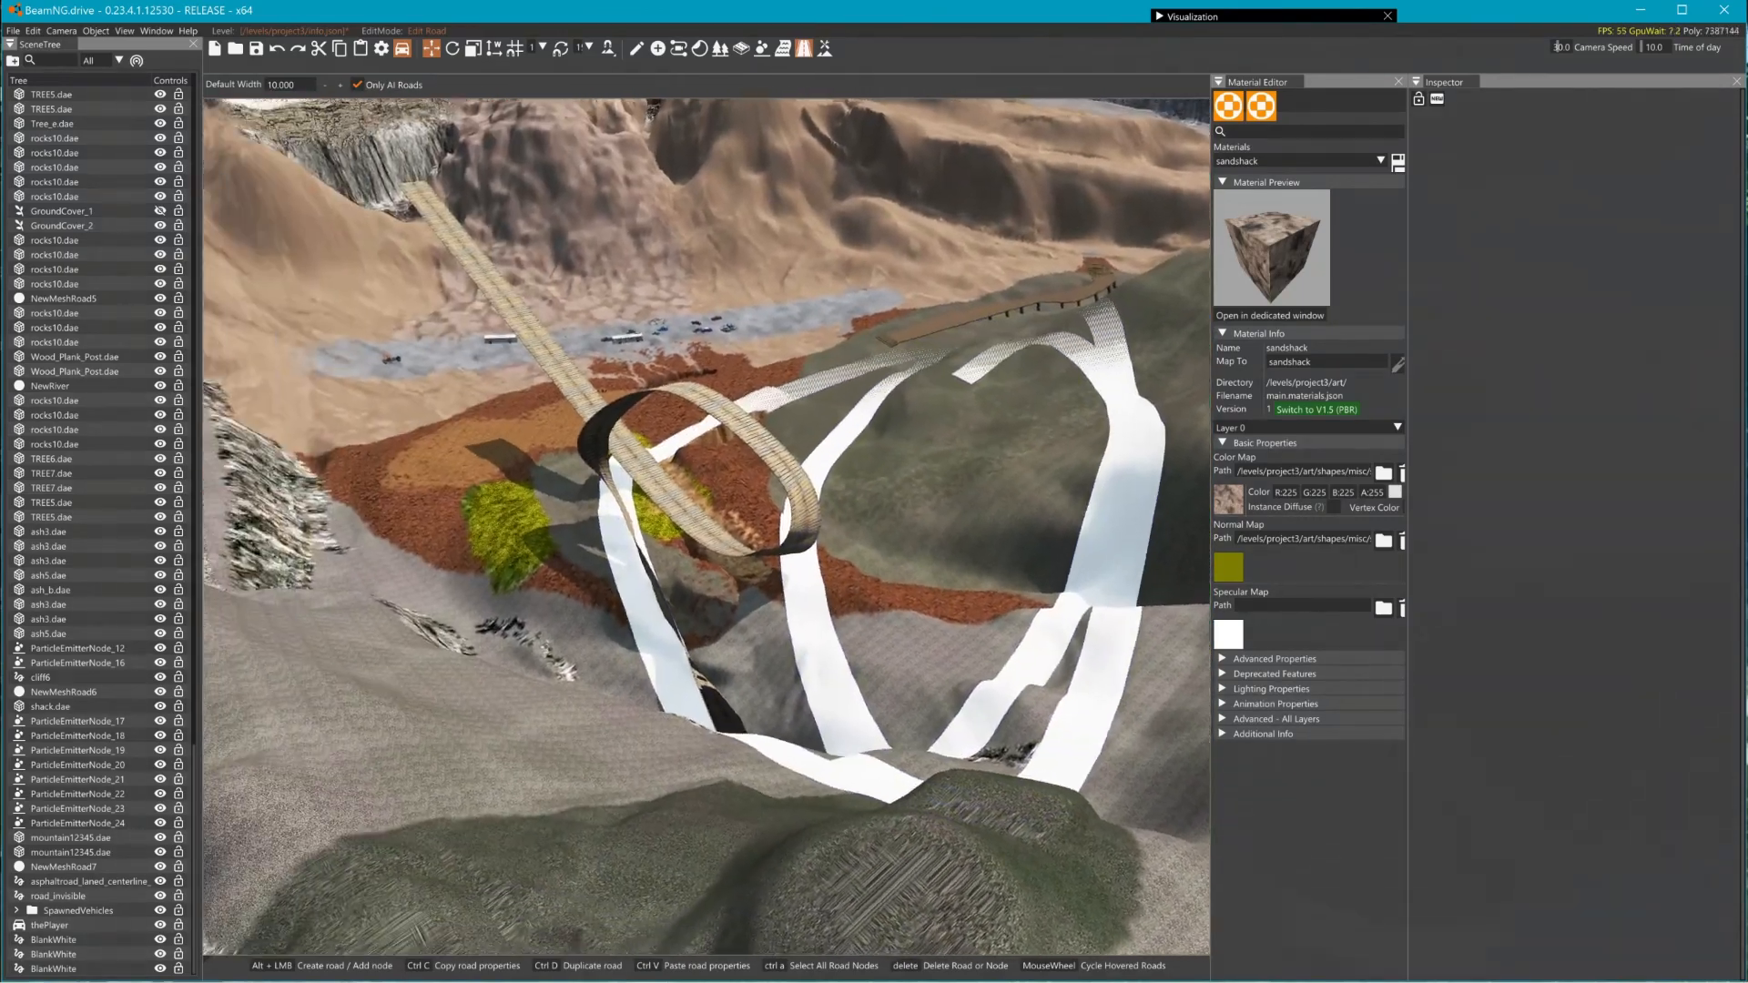
pyautogui.moveTo(978, 665); pyautogui.dragTo(901, 586, button='right')
pyautogui.press('w')
pyautogui.moveTo(847, 531); pyautogui.dragTo(1300, 455, button='right')
pyautogui.press('w')
pyautogui.press('w')
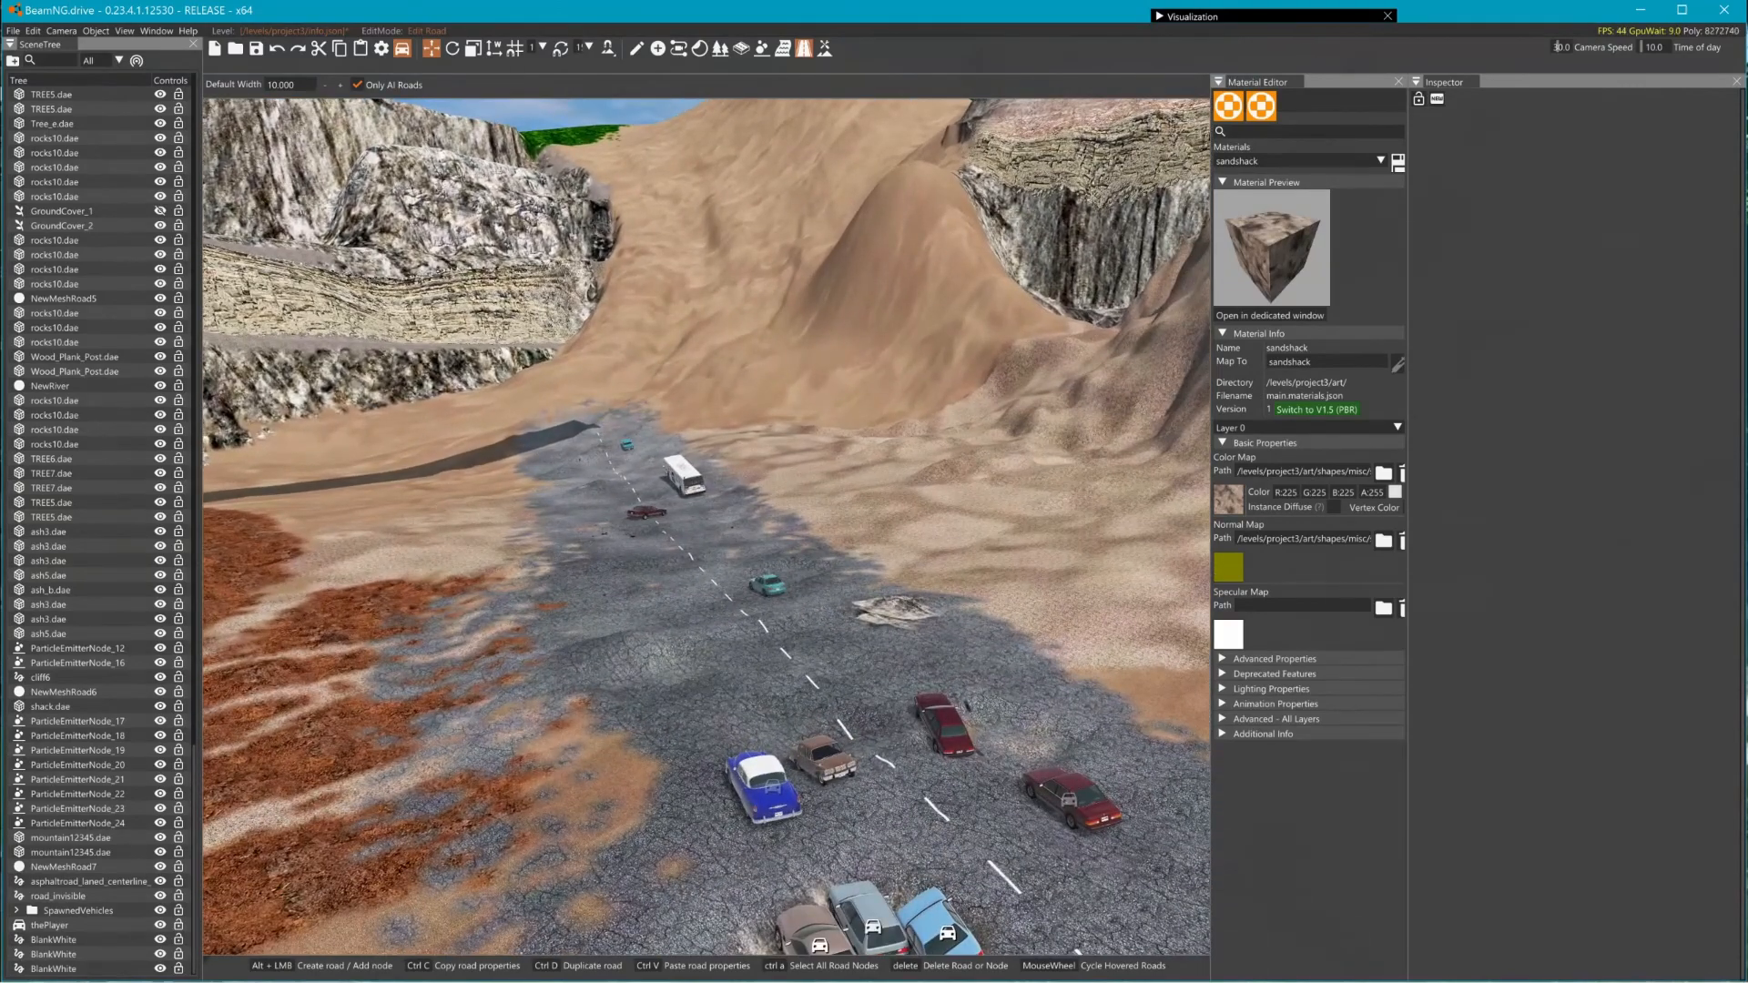
pyautogui.press('s')
pyautogui.moveTo(888, 551); pyautogui.dragTo(845, 505, button='right')
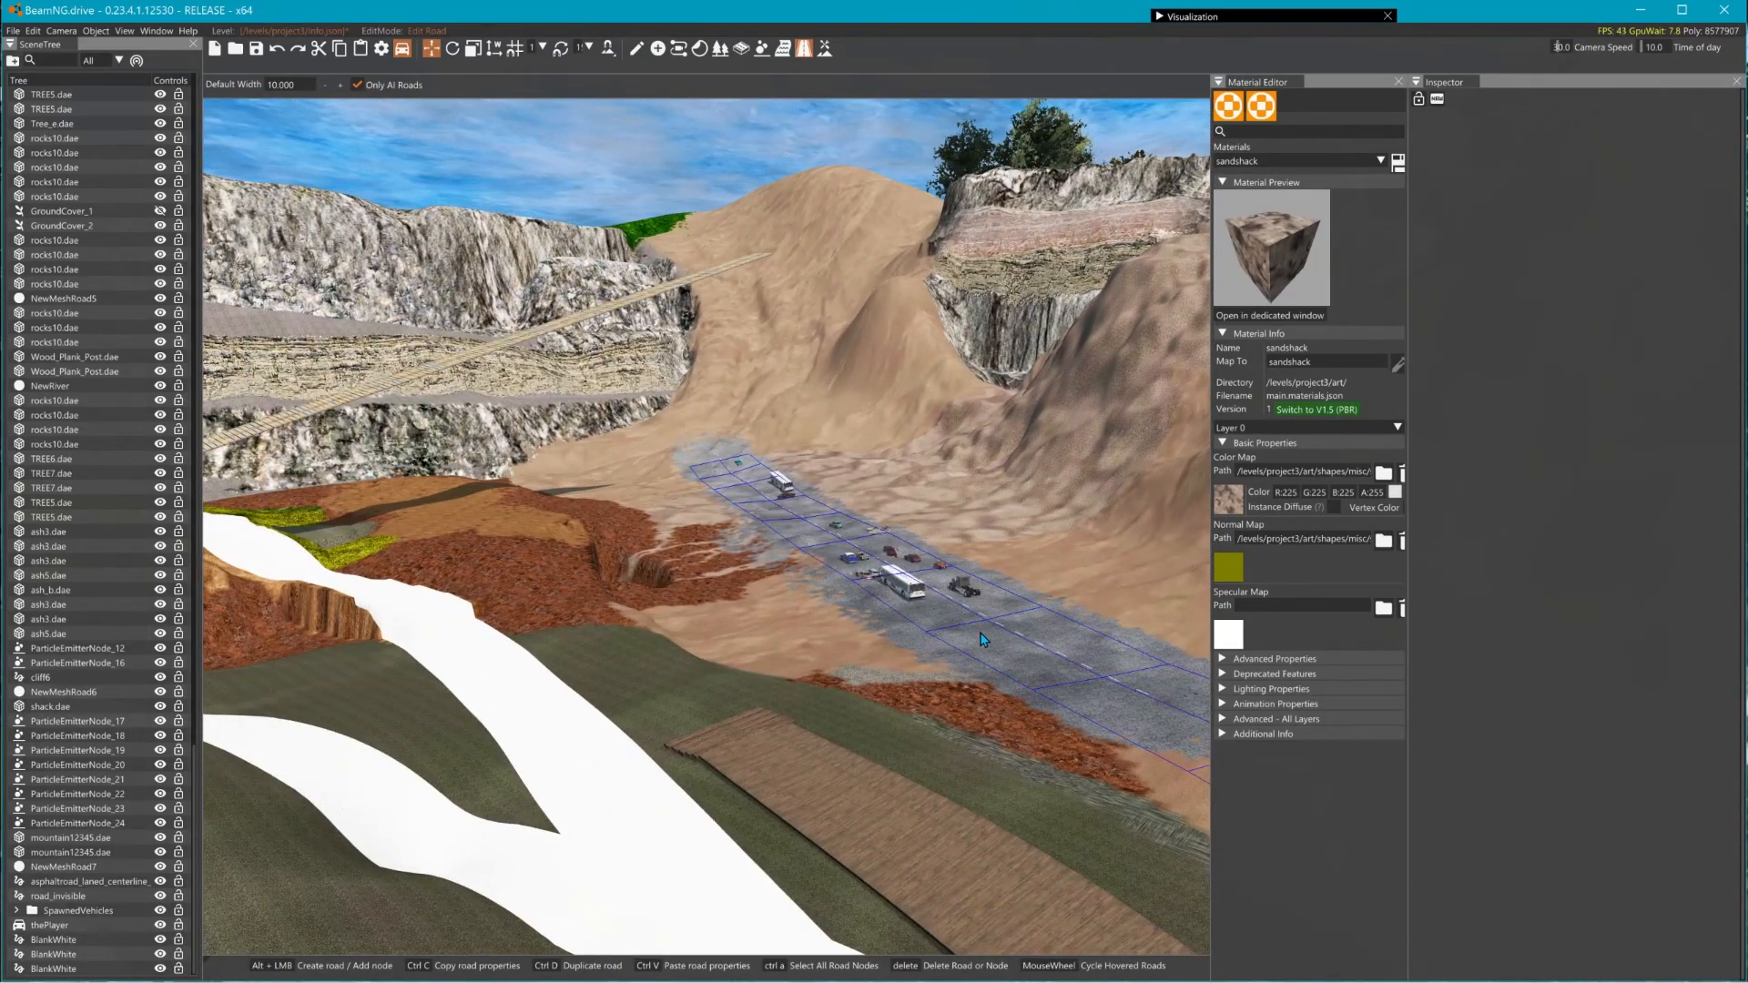
pyautogui.moveTo(707, 526); pyautogui.dragTo(546, 482, button='right')
pyautogui.moveTo(706, 526); pyautogui.dragTo(290, 447, button='right')
pyautogui.press('w')
pyautogui.moveTo(706, 527)
pyautogui.mouseDown(button='right')
pyautogui.moveTo(510, 519)
pyautogui.moveTo(246, 555)
pyautogui.moveTo(674, 524)
pyautogui.mouseUp(button='right')
pyautogui.press('w')
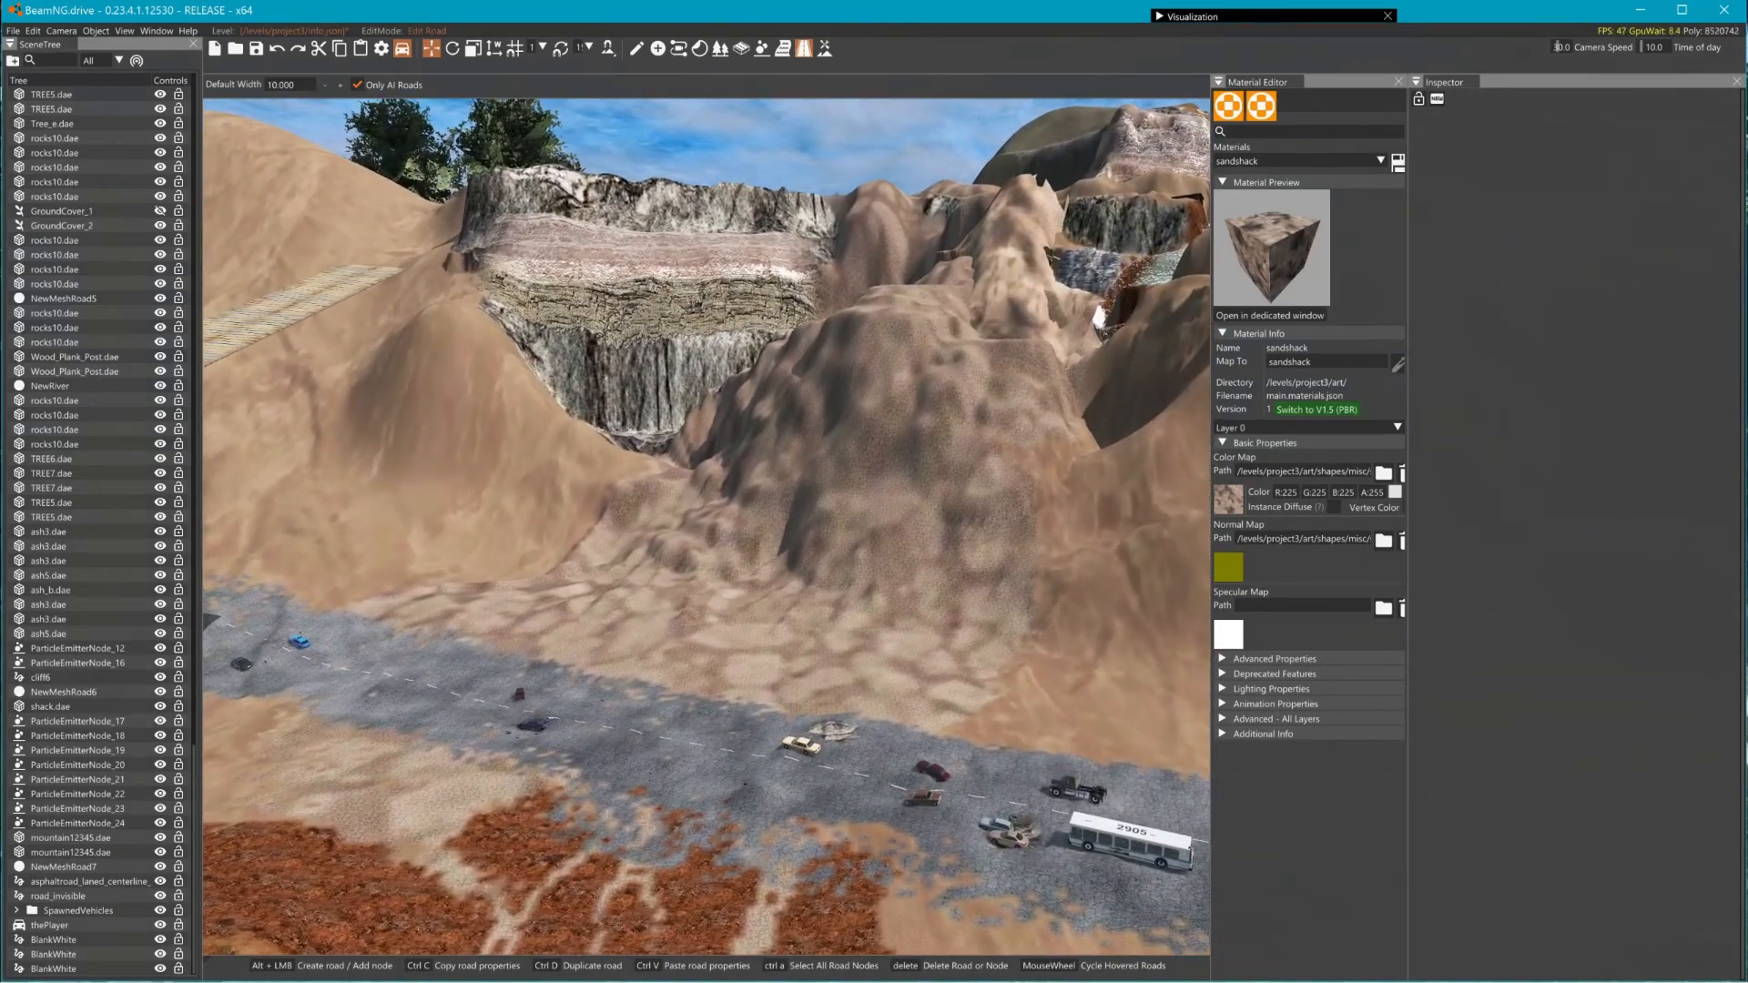
# - Exit BeamNG.drive without saving the changes made to the level
pyautogui.click(1734, 13)
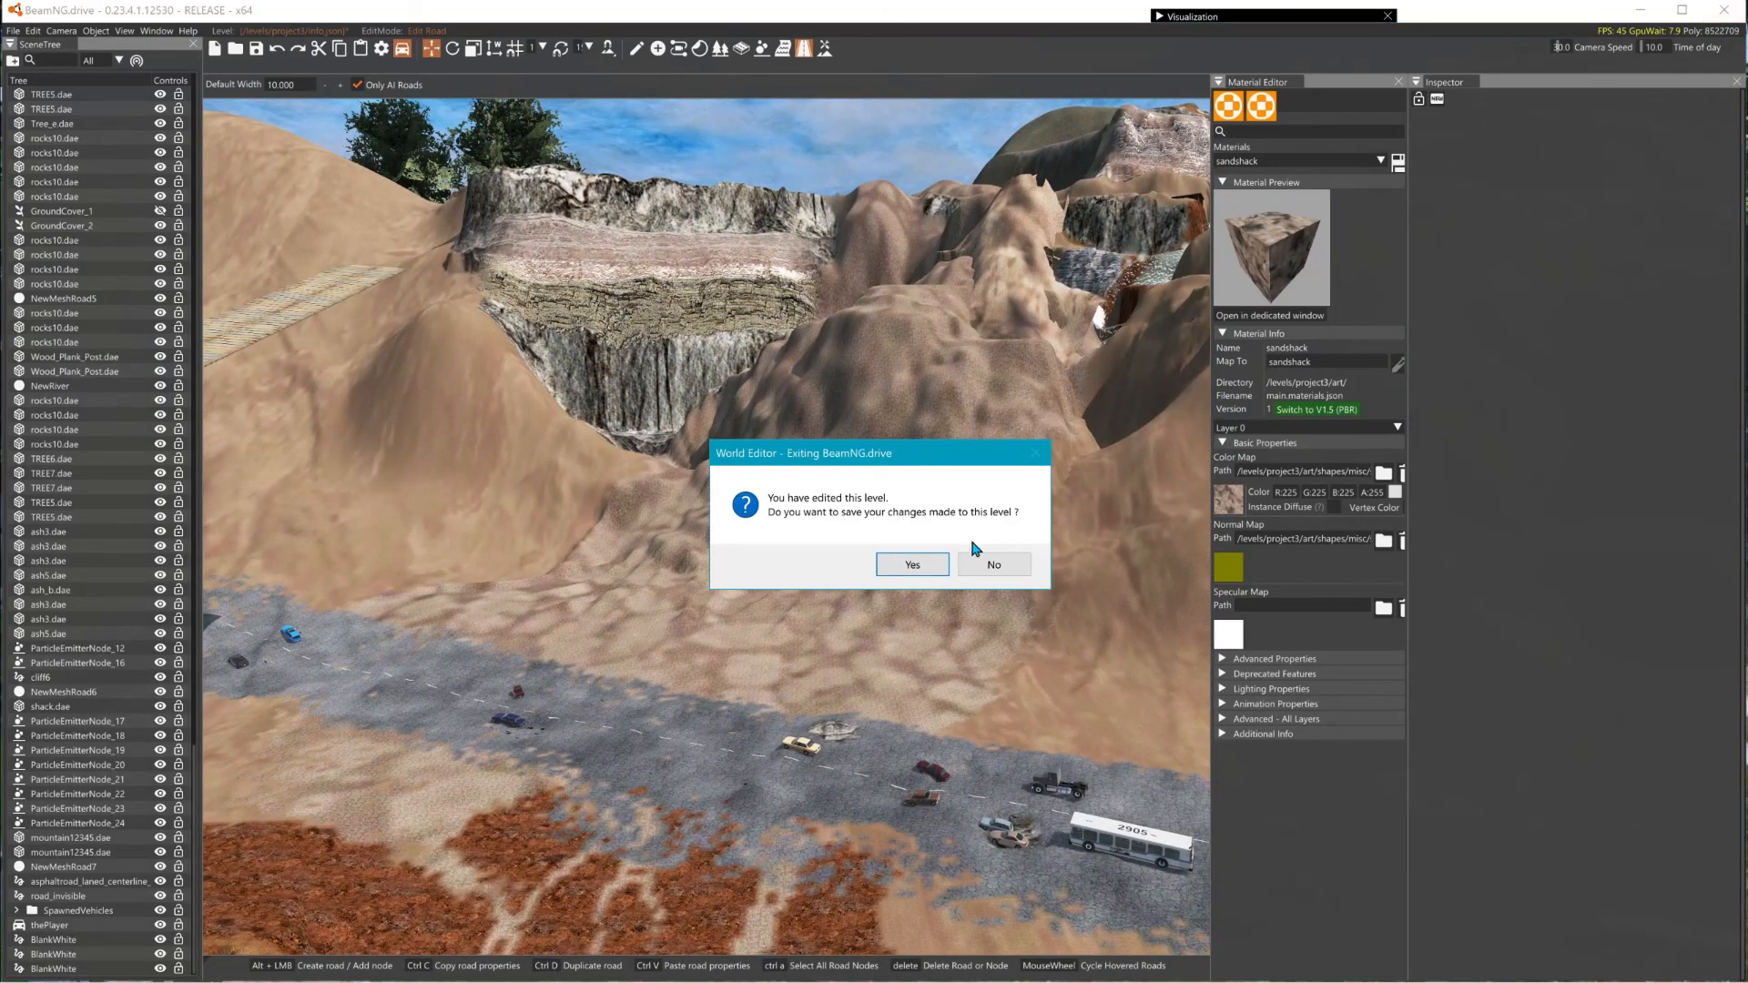
pyautogui.click(997, 567)
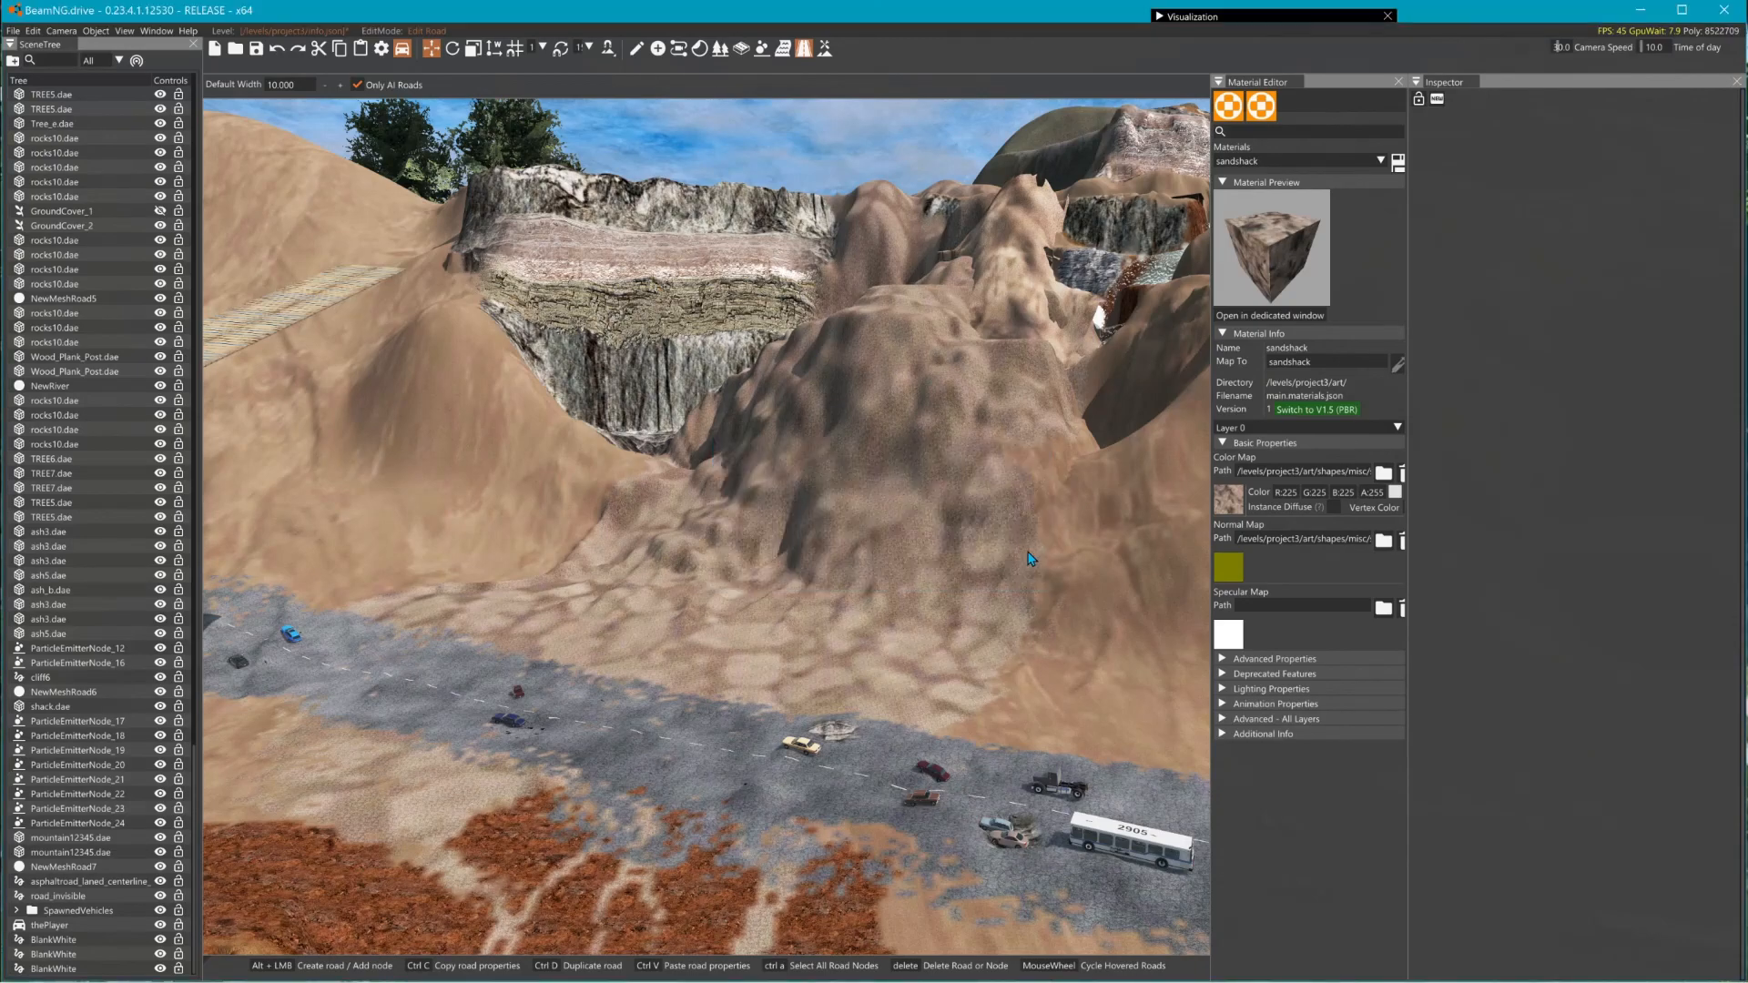